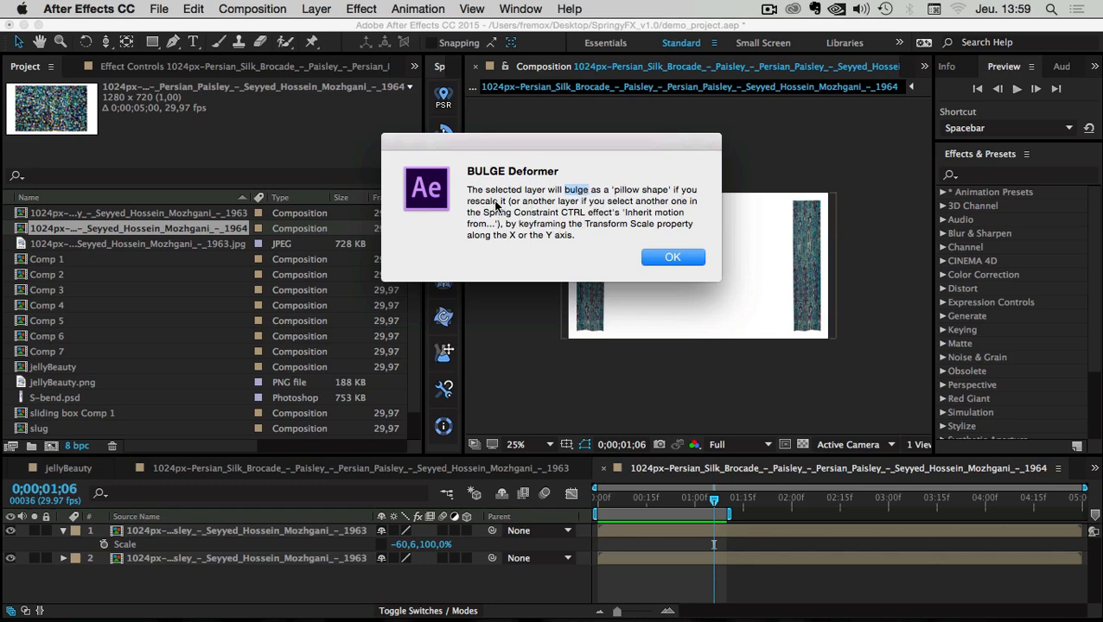
- Read the Bulge deformer's description, including its notes on rescaling and the Transform Scale property, and dismiss it
left_click_drag(498, 202, 469, 203)
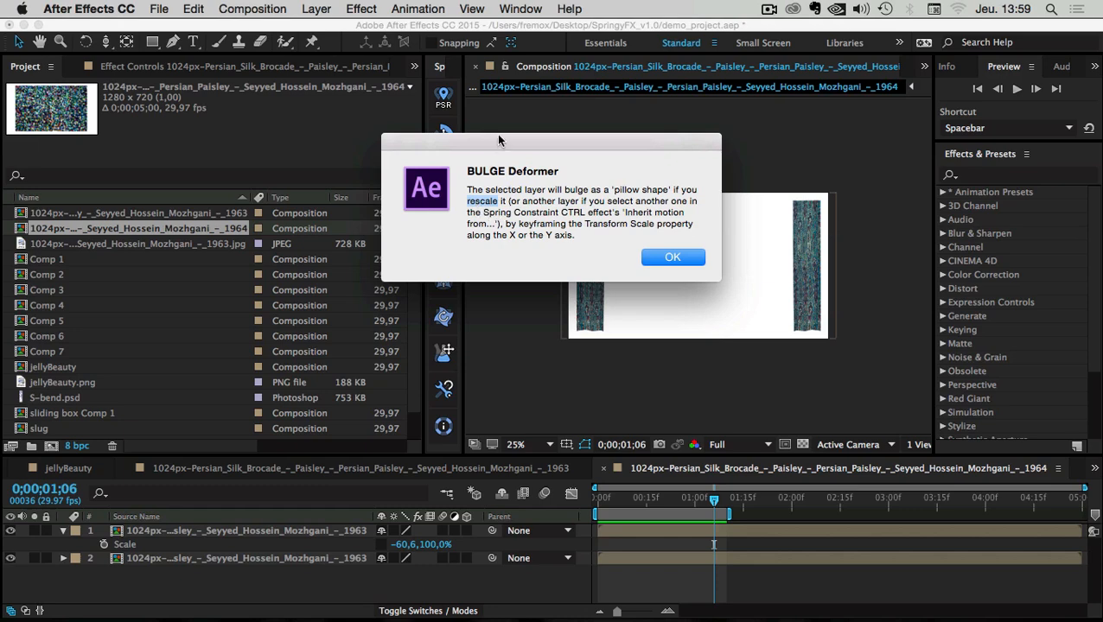
left_click_drag(499, 144, 625, 203)
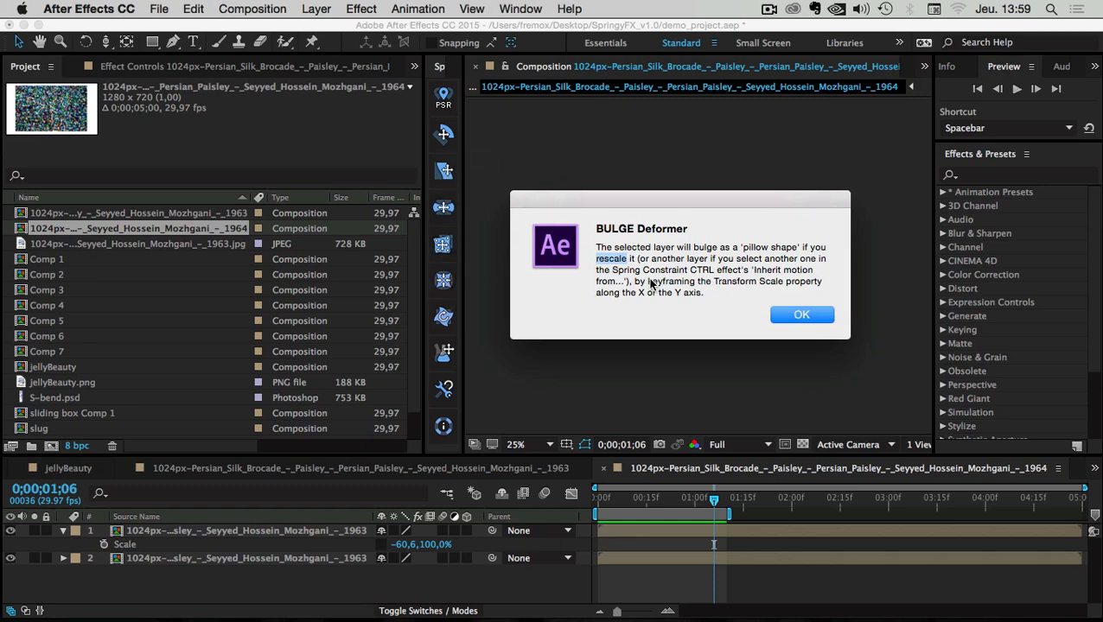
left_click_drag(715, 284, 823, 282)
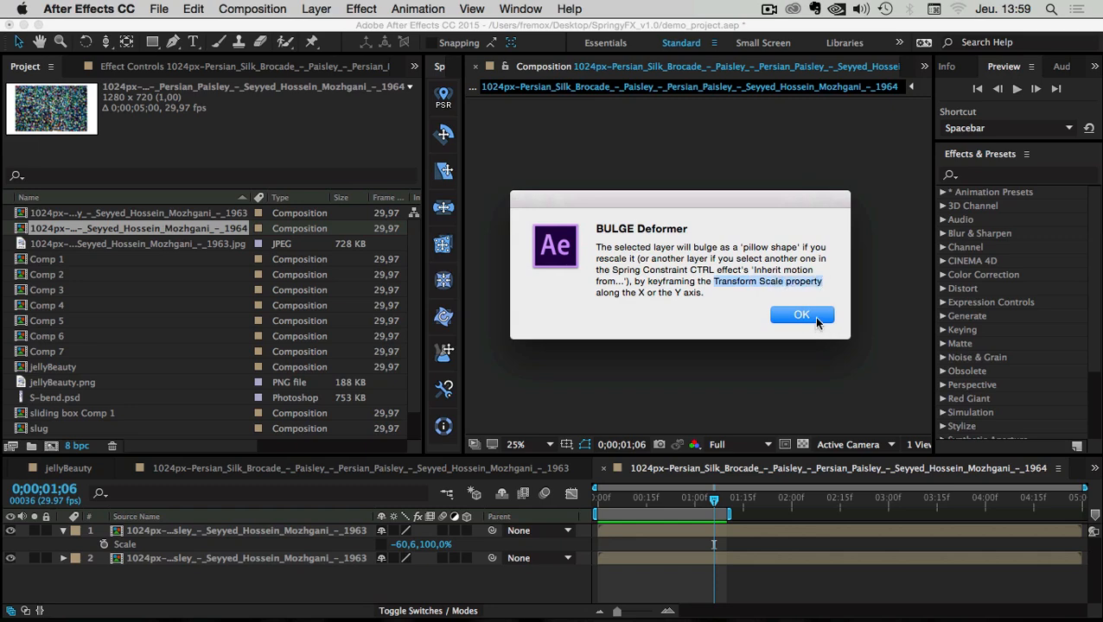
left_click_drag(562, 197, 547, 196)
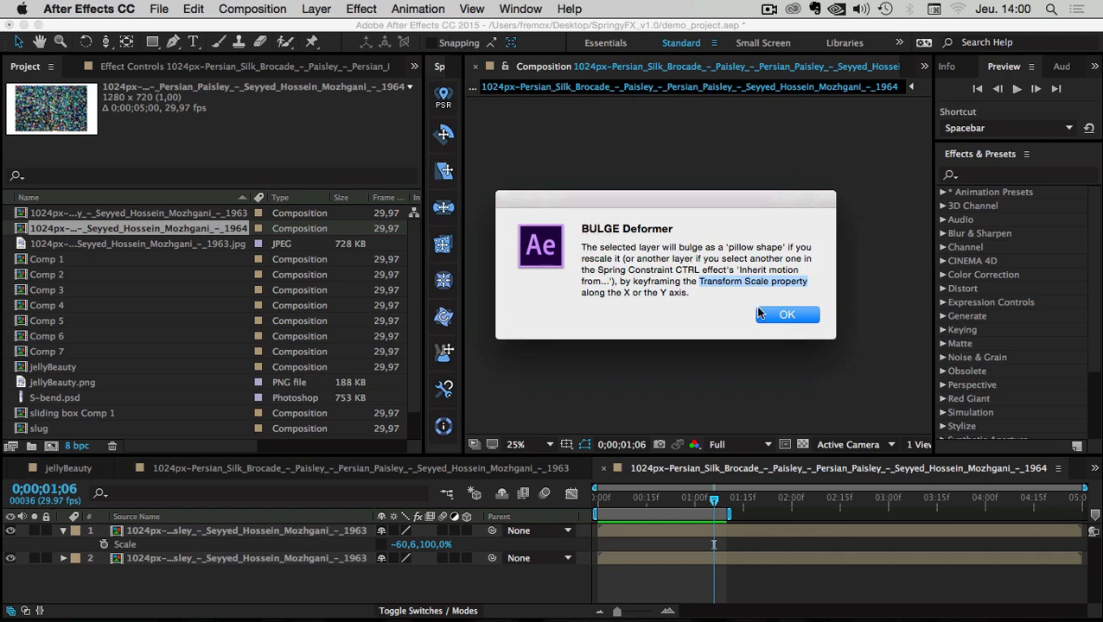
left_click(759, 313)
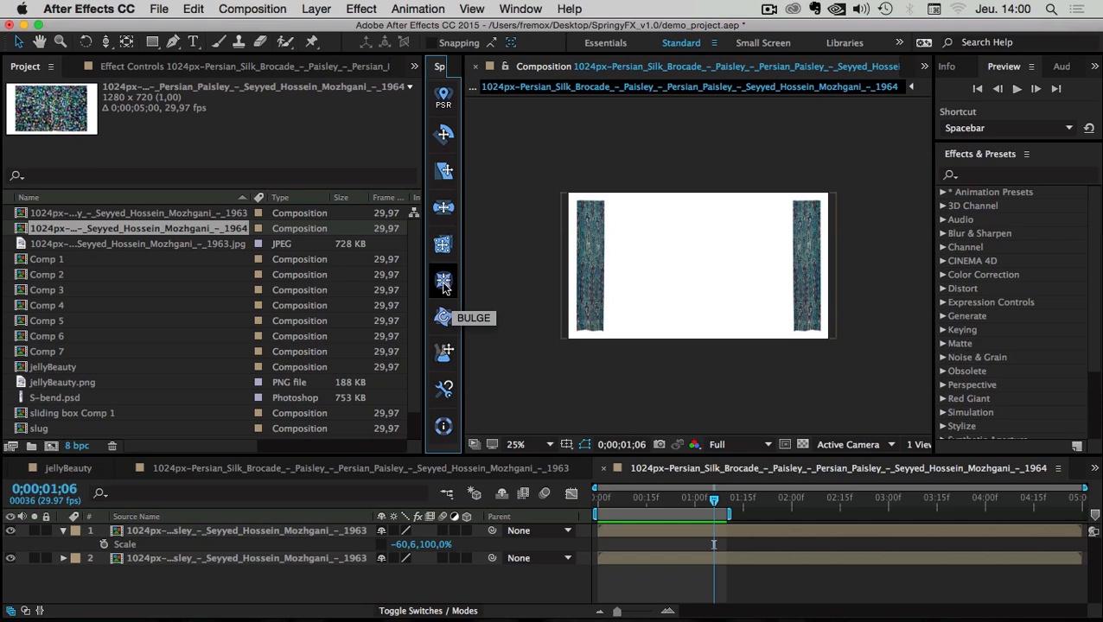
left_click(443, 285)
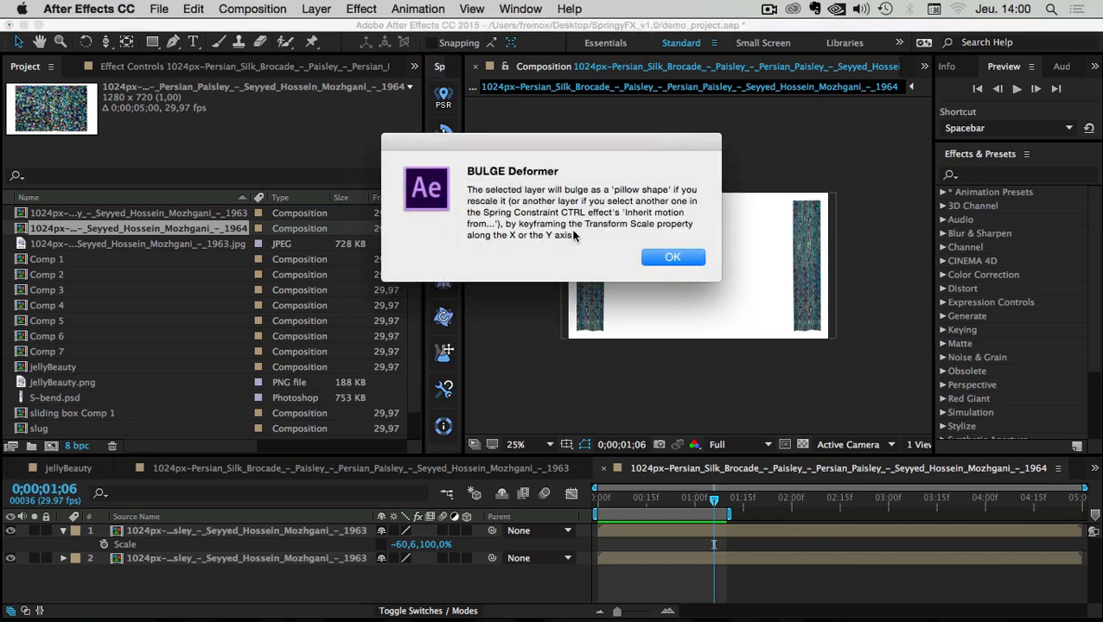
left_click_drag(518, 140, 551, 182)
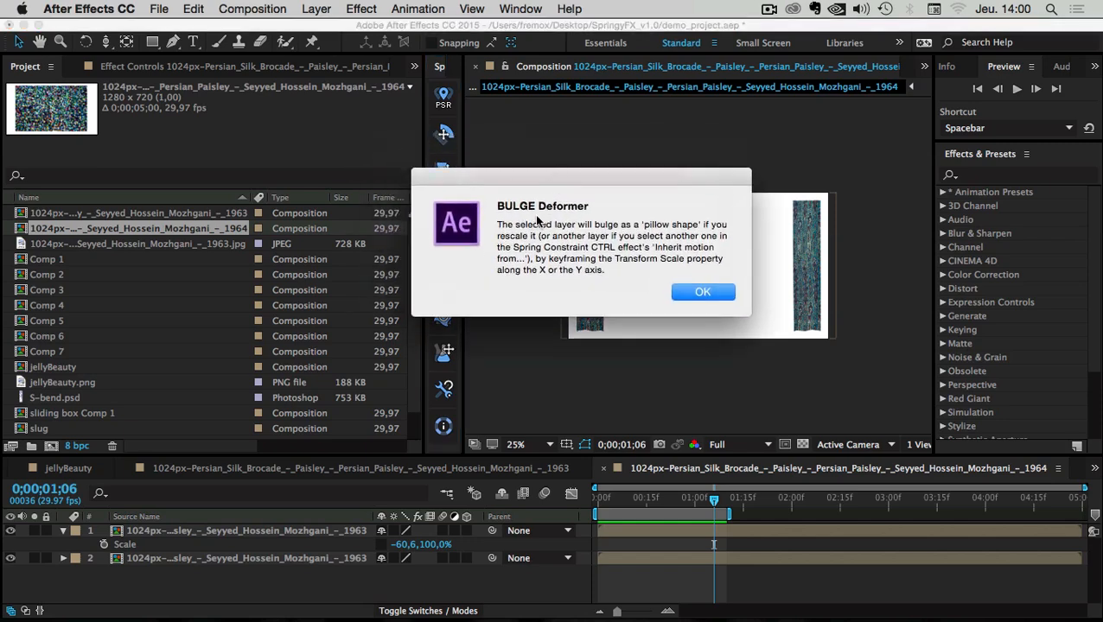
left_click_drag(498, 208, 572, 211)
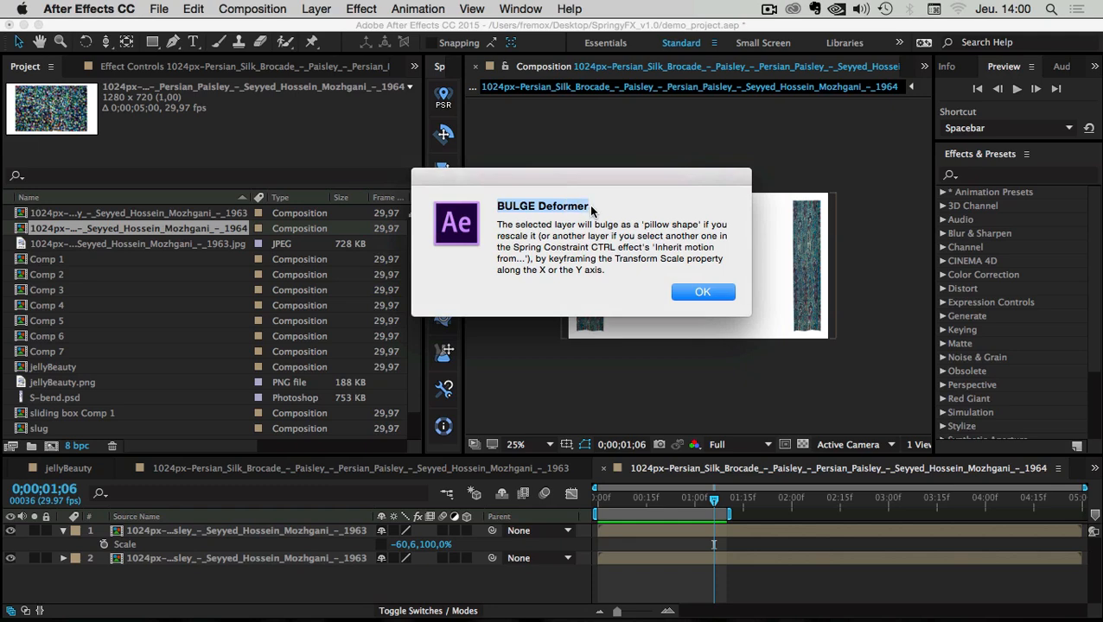
left_click(712, 294)
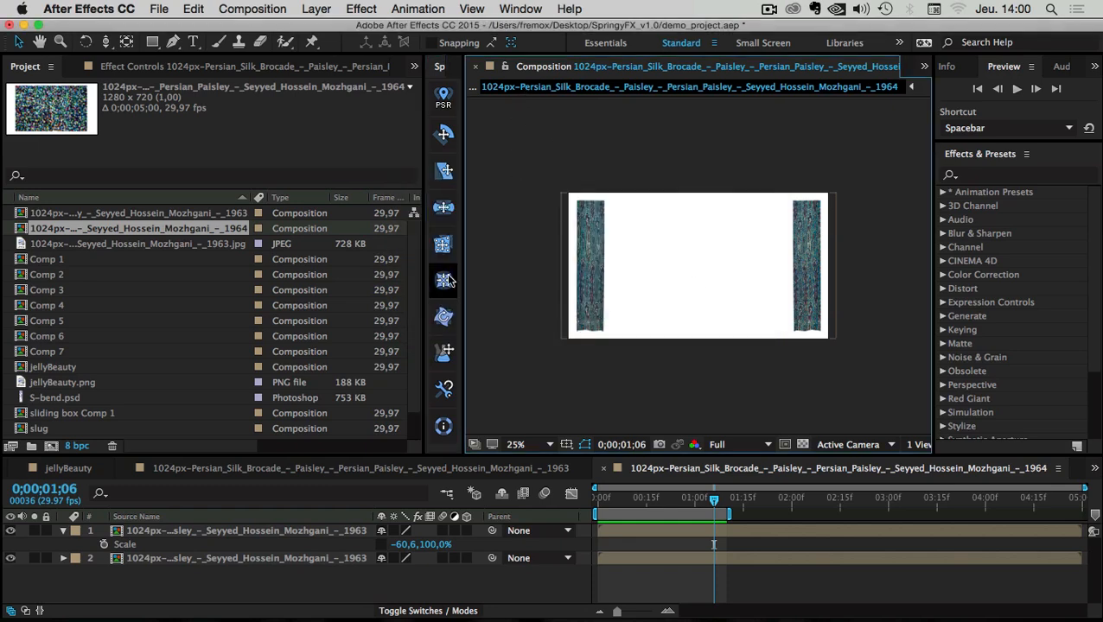
- Create a new 1280 x 720 composition lasting five seconds at 29.97 fps
left_click(246, 9)
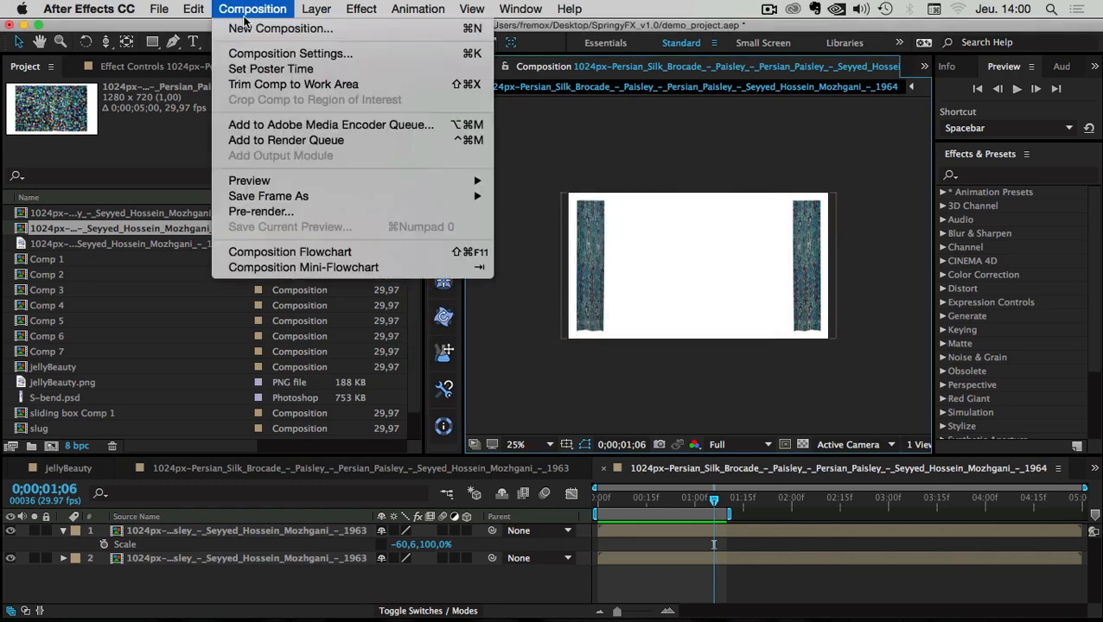
left_click(269, 29)
left_click(773, 527)
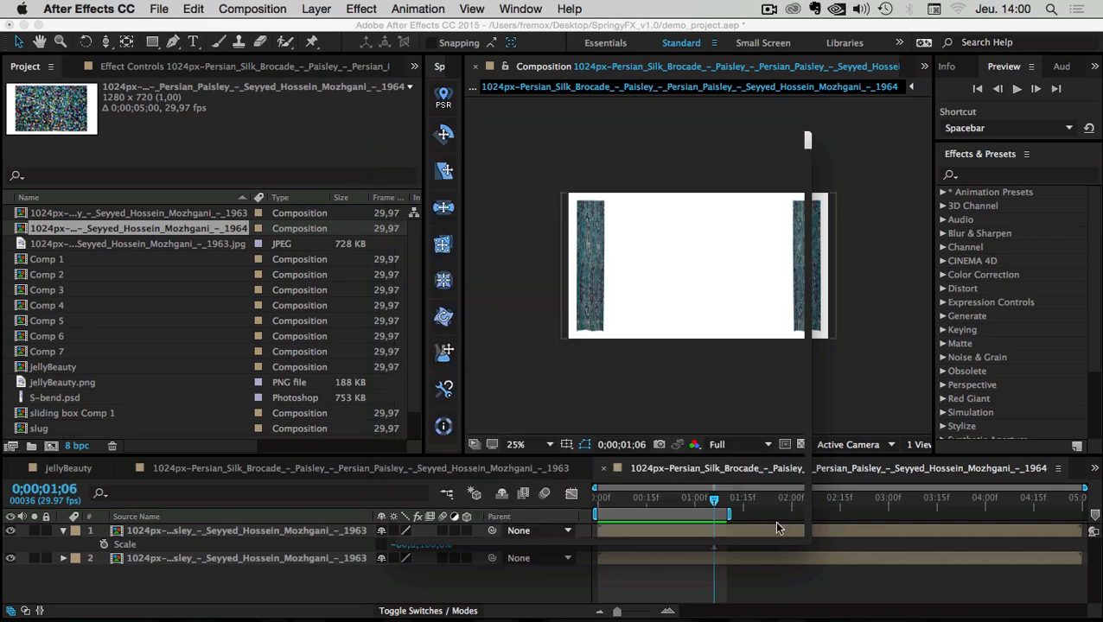
- Add a 150 x 150 px royal blue solid layer to the new composition
right_click(130, 540)
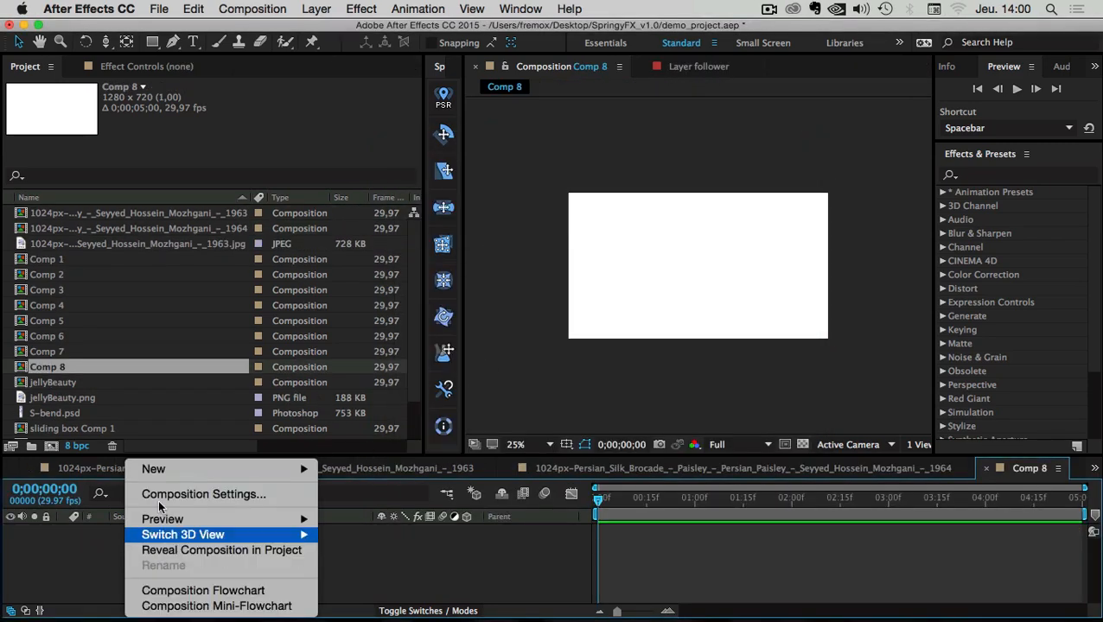
mouse_move(154, 469)
left_click(355, 499)
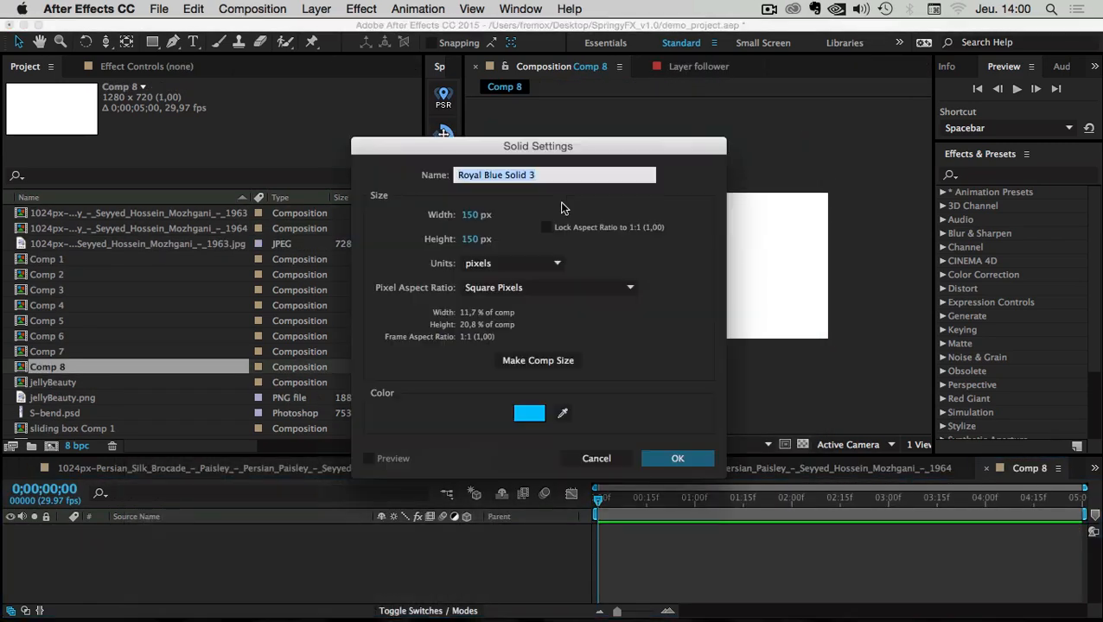
left_click(677, 458)
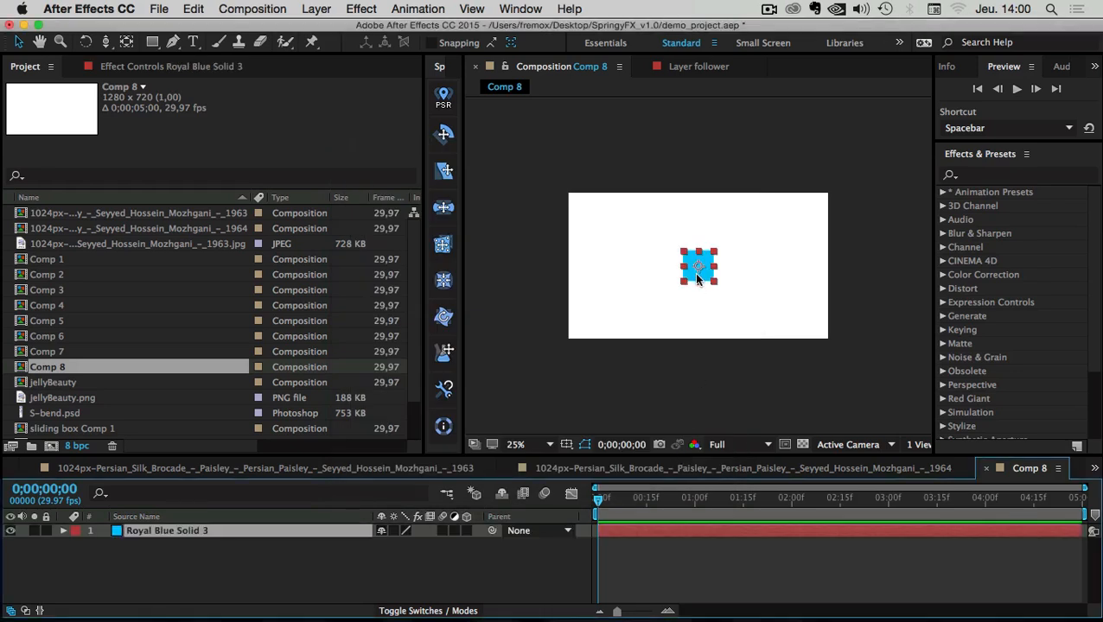
- Add a 100% Scale keyframe to the blue solid at about frame 9
key("period")
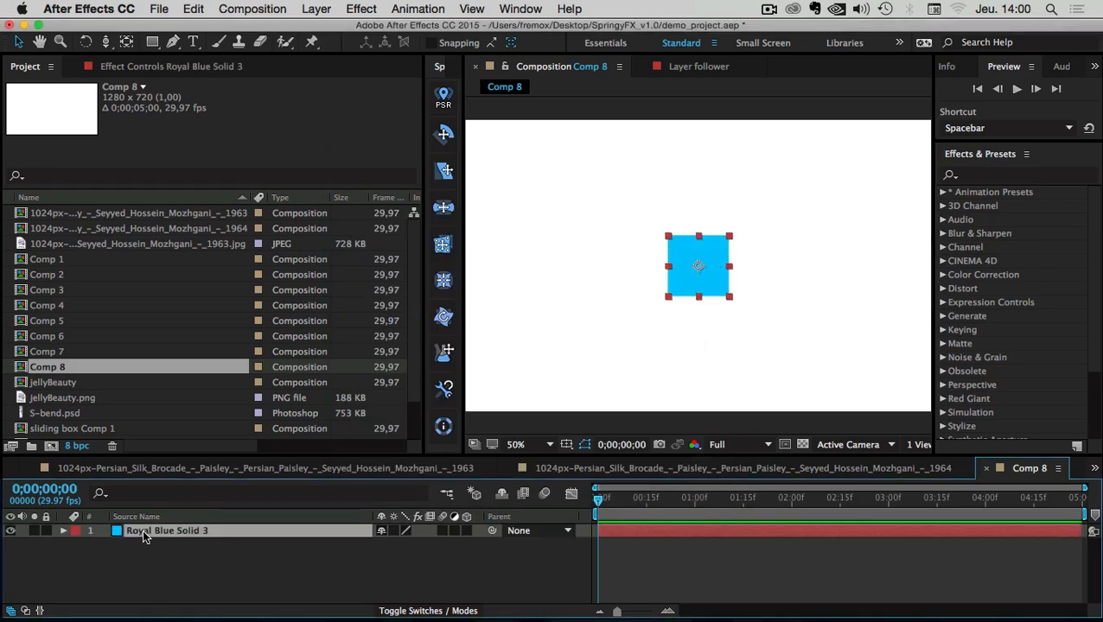
key("s")
left_click_drag(600, 497, 646, 505)
key("alt+shift+s")
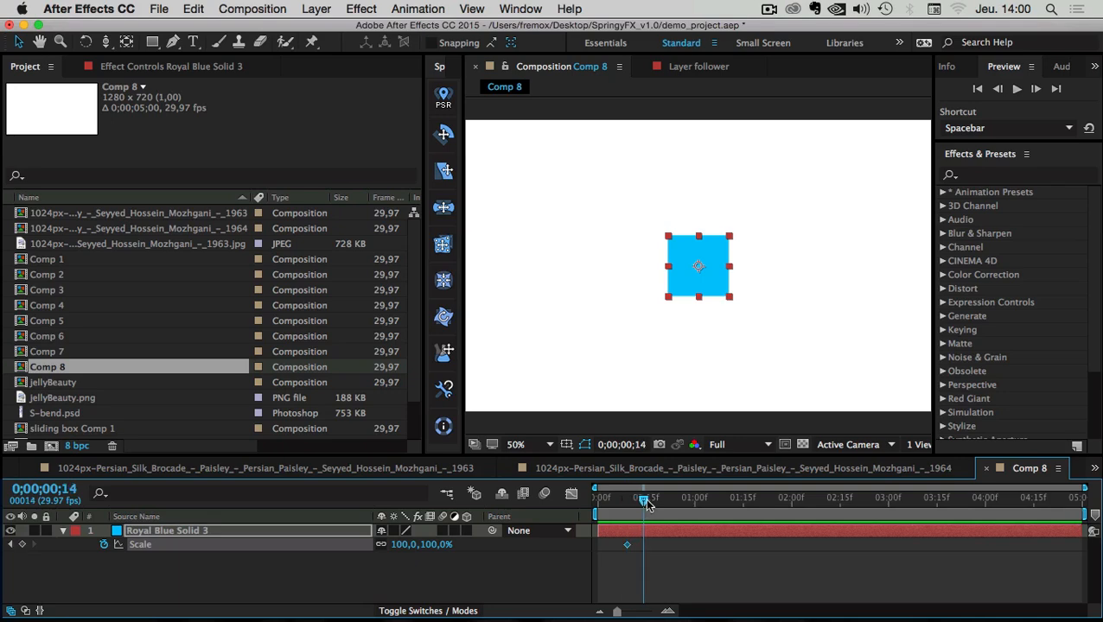
- Keyframe the blue solid's scale at 200% at 0;00;00;14
left_click_drag(730, 240, 800, 199)
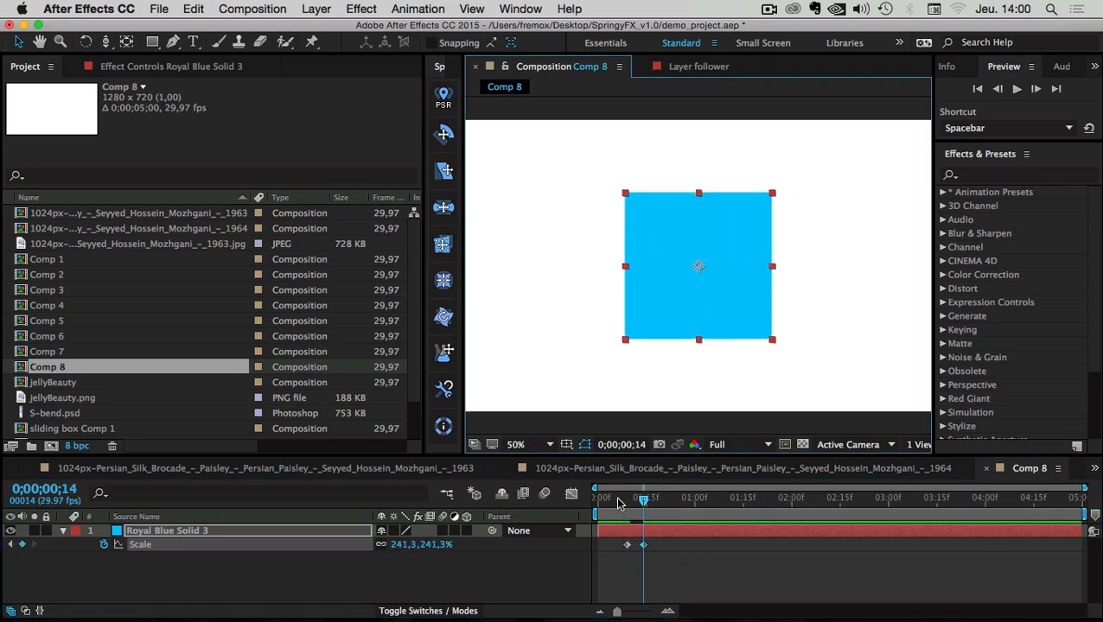
left_click_drag(619, 504, 644, 505)
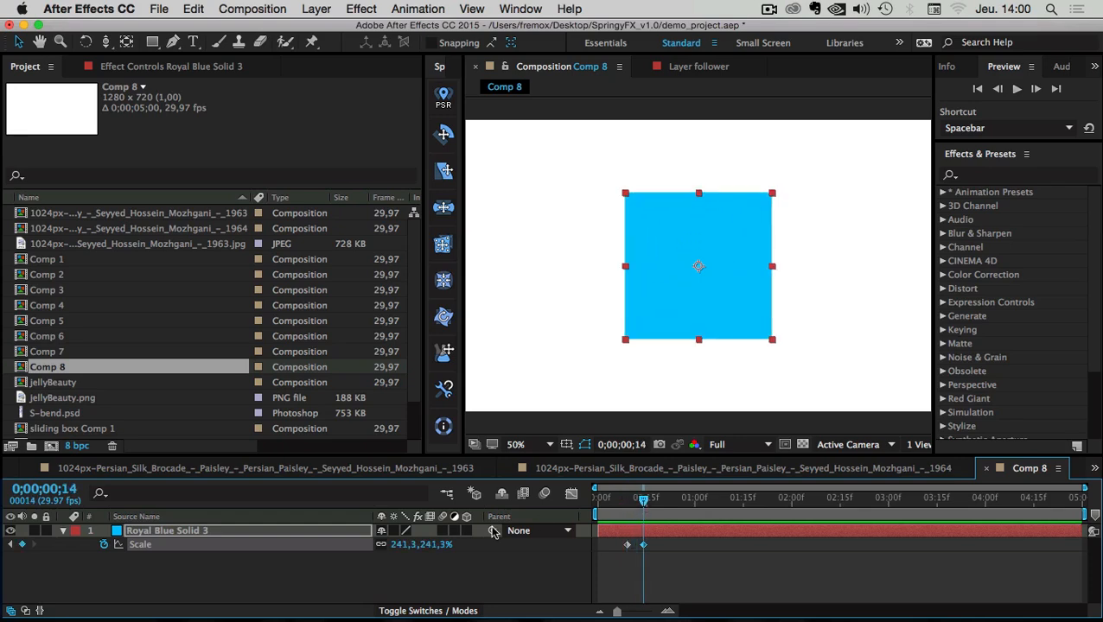
left_click(402, 545)
type("2")
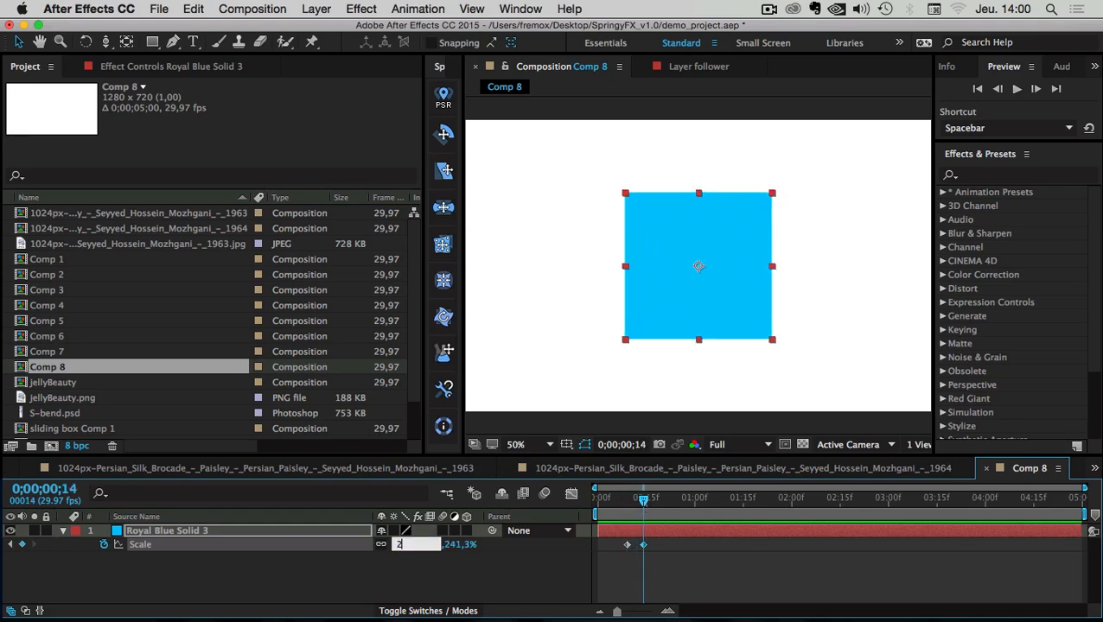
type("00")
key("Return")
- Add a Scale keyframe at 0;00;01;08 that holds the blue solid at 200%
left_click_drag(643, 502, 721, 500)
left_click(678, 533)
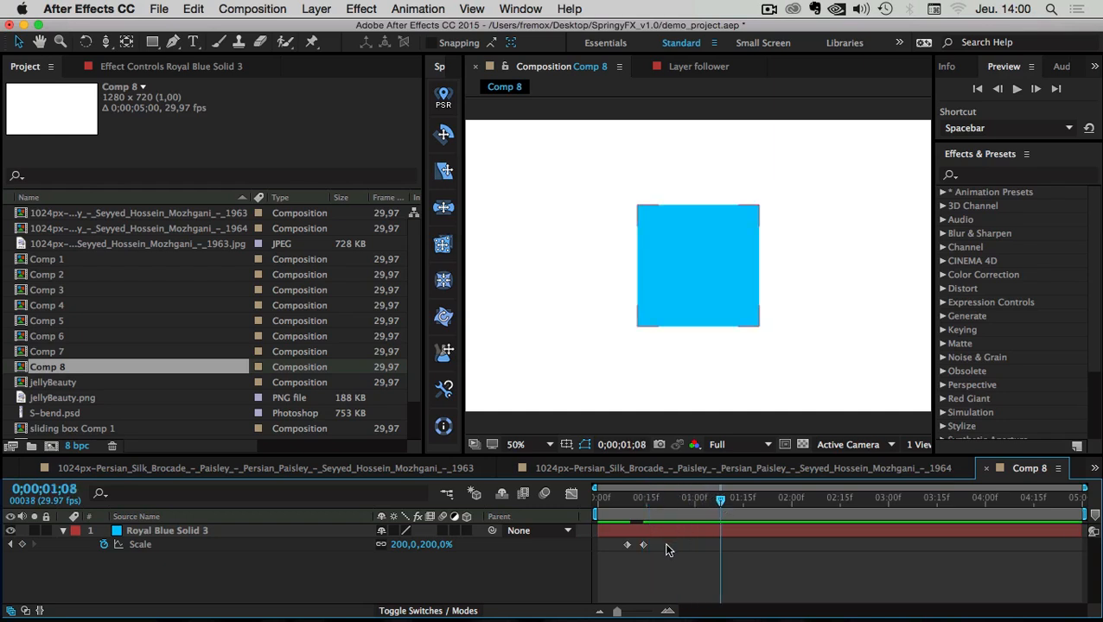
left_click(23, 545)
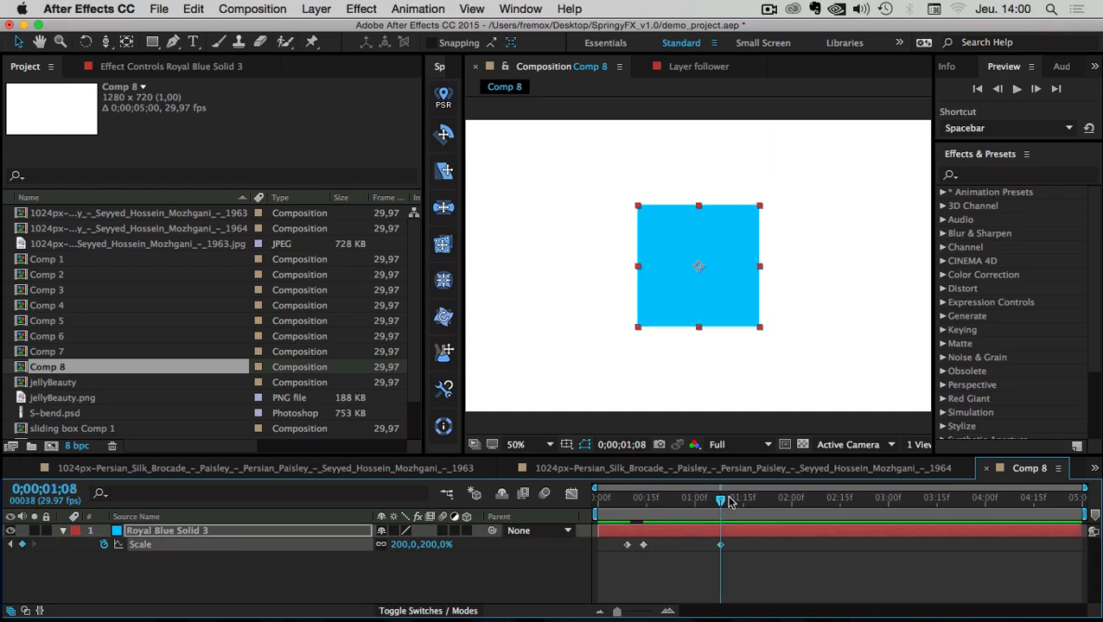
- Set the blue solid's scale to 50% at 0;00;01;14 with a new keyframe
left_click_drag(721, 500, 741, 501)
left_click(405, 544)
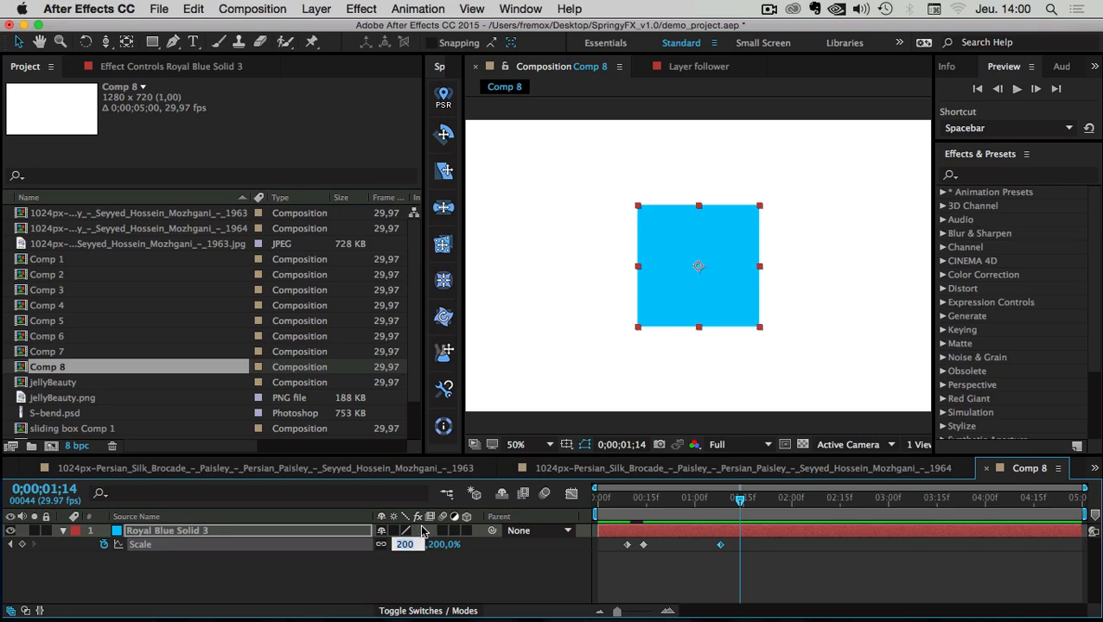
type("50")
key("Return")
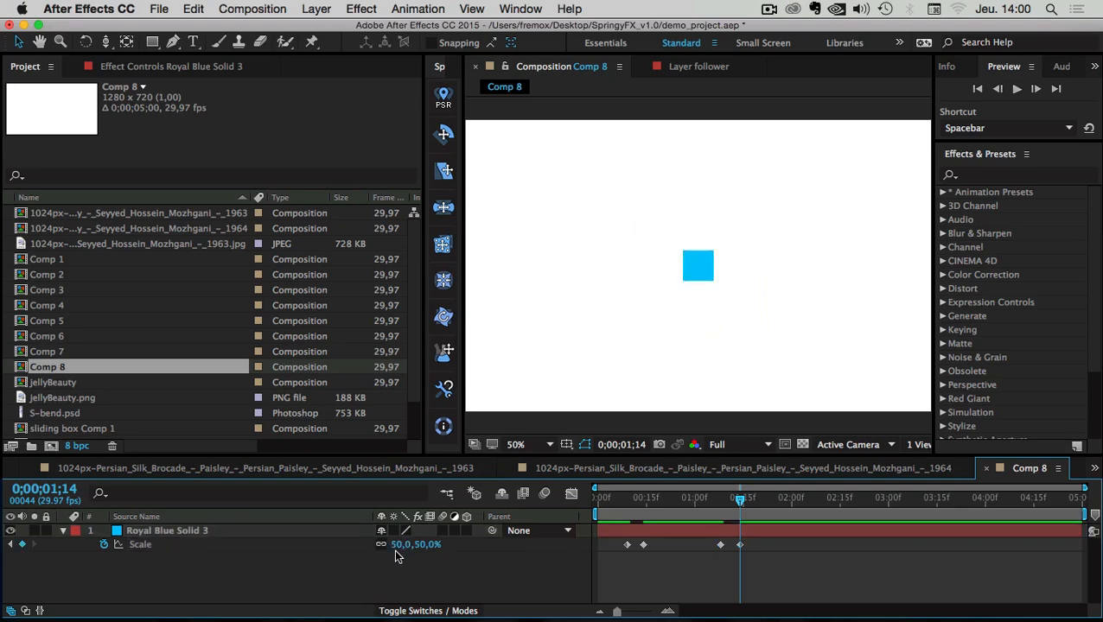
- End the work area at about 0;00;02;10 and preview the solid's scale animation from the first frame
left_click_drag(743, 503, 571, 502)
key("n")
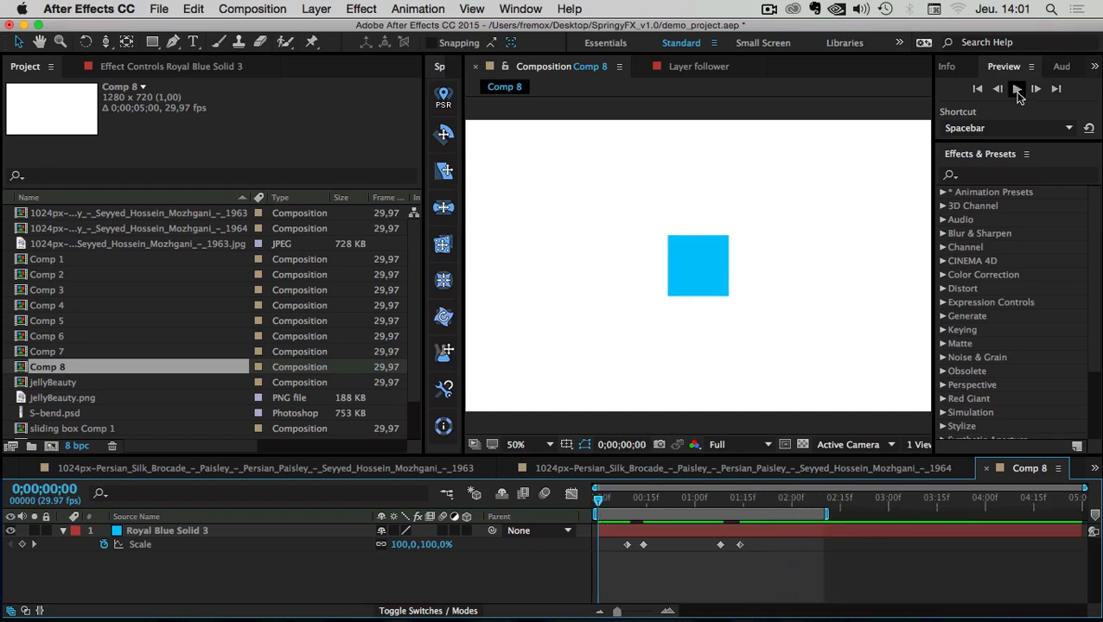
left_click(1017, 89)
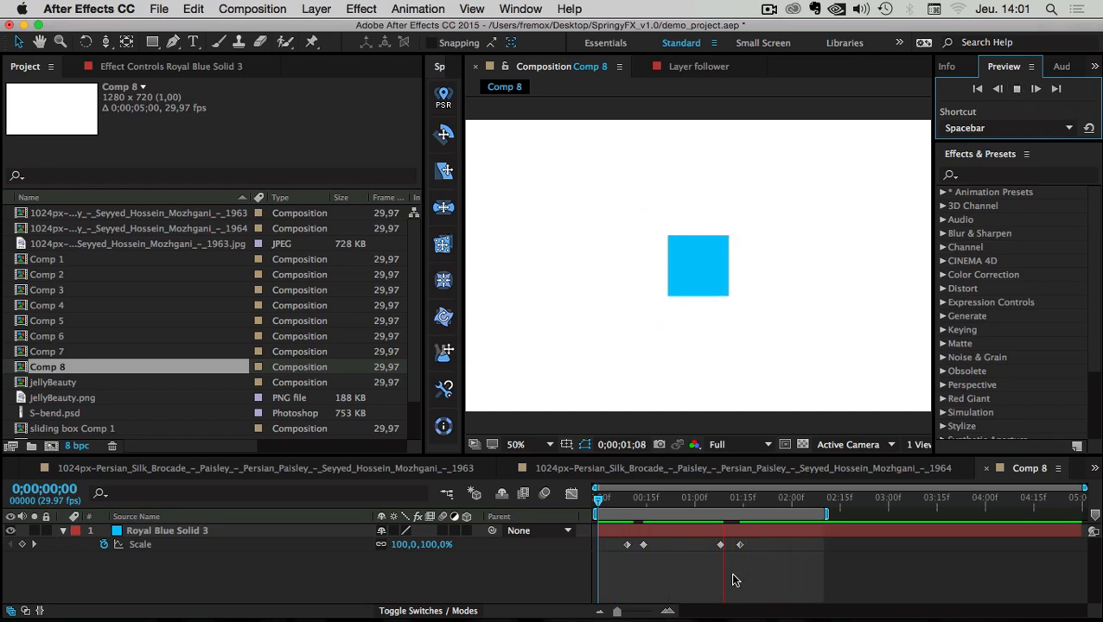
left_click_drag(623, 500, 597, 500)
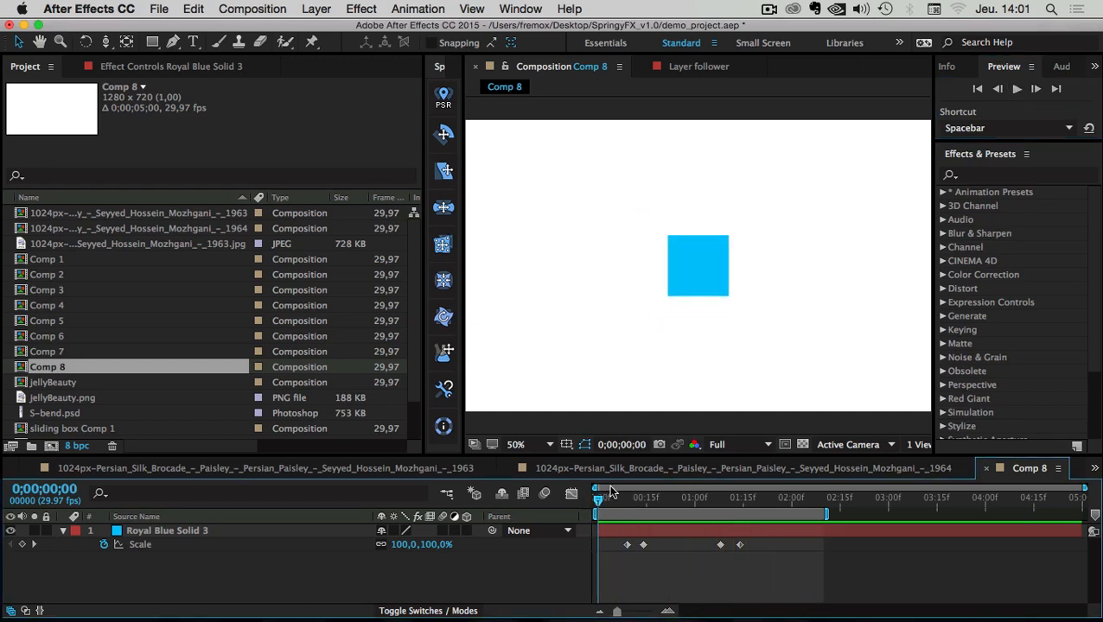
- Widen the SpringyFX panel so that each deformer shows its full text label
left_click(147, 531)
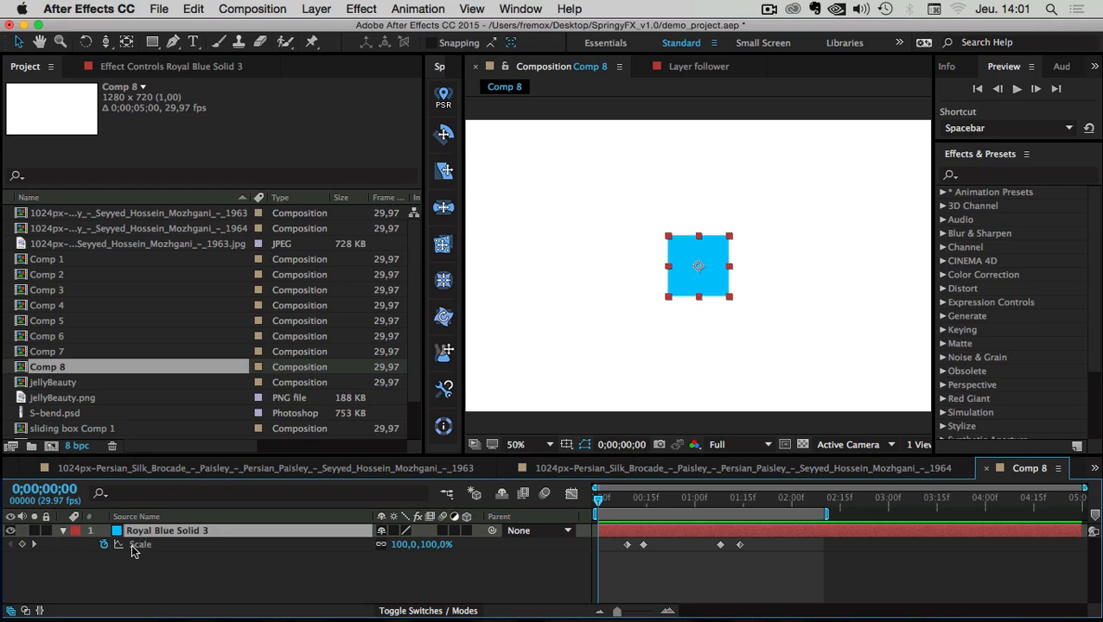
left_click(134, 568)
left_click(142, 531)
left_click_drag(425, 290, 186, 275)
left_click_drag(463, 220, 324, 227)
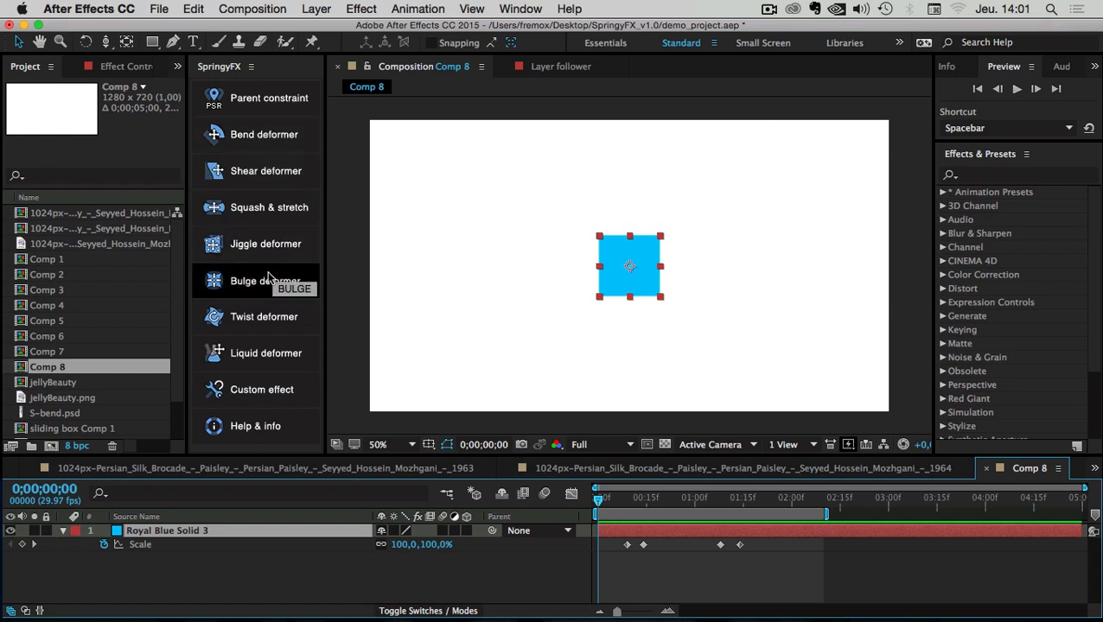
- Apply the SpringyFX Bulge deformer to the blue solid layer
left_click(155, 570)
left_click(140, 530)
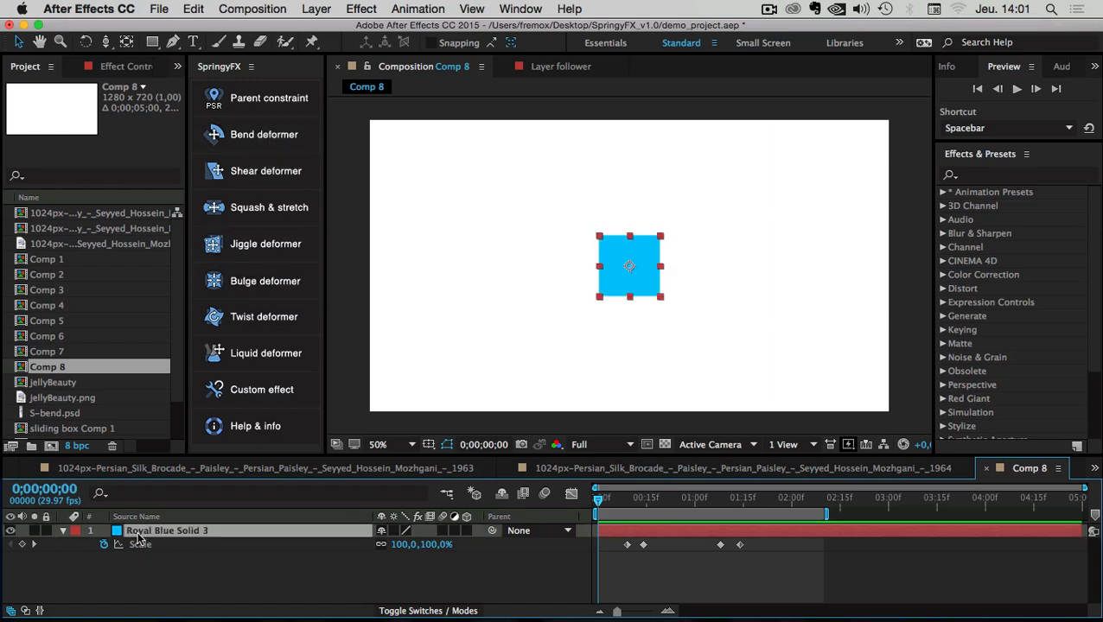
left_click(247, 284)
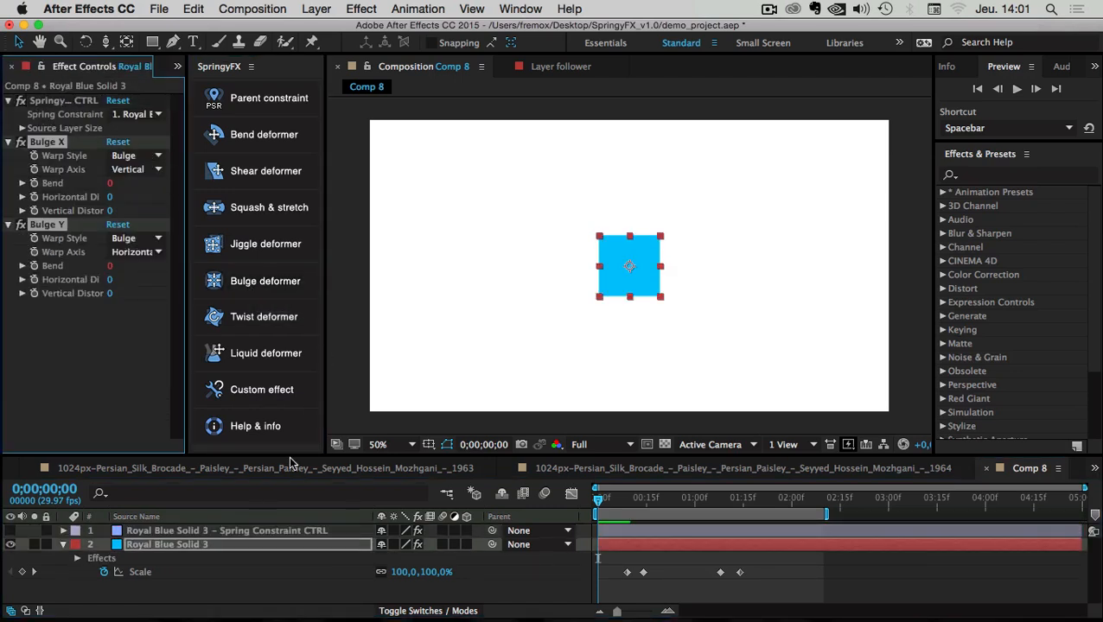
- Inspect the Spring Constraint CTRL layer's effects, including the Bulge X MAX and Bulge Y MAX sliders
left_click(165, 562)
left_click(126, 531)
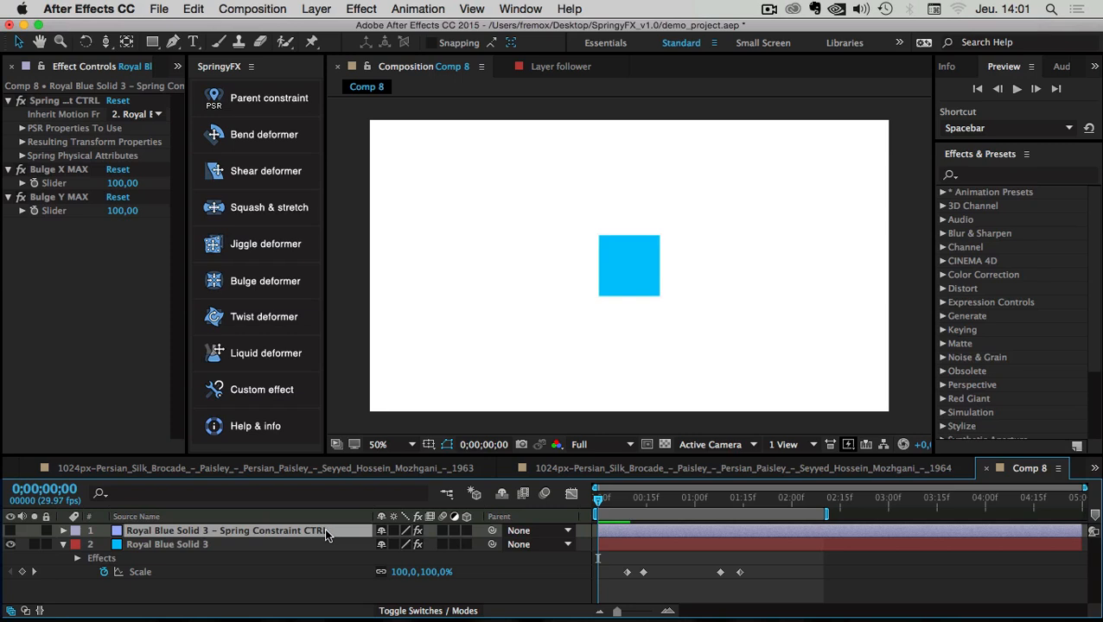
left_click(174, 590)
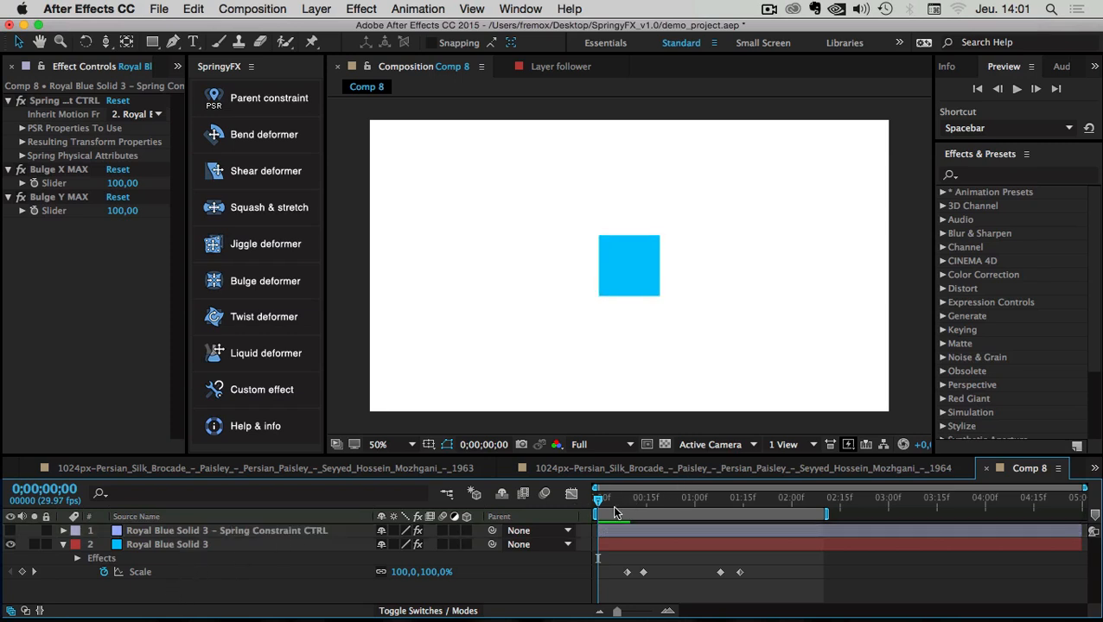
- Preview the bulging solid and examine its shape at 0;00;00;11 and 0;00;01;10
left_click(1018, 90)
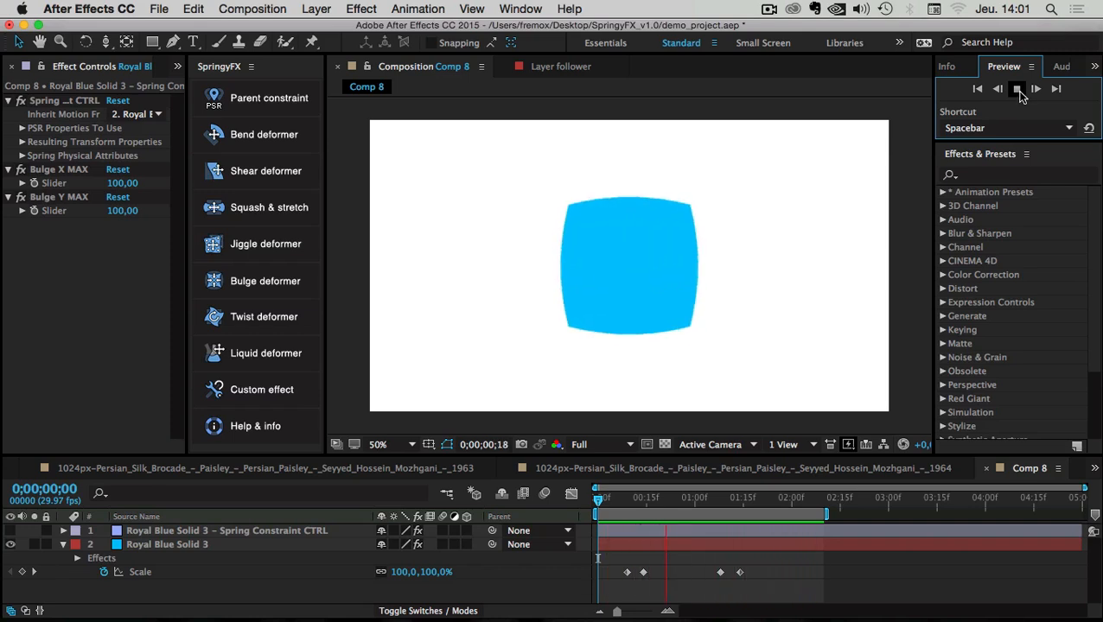
left_click(608, 501)
left_click_drag(607, 502, 634, 507)
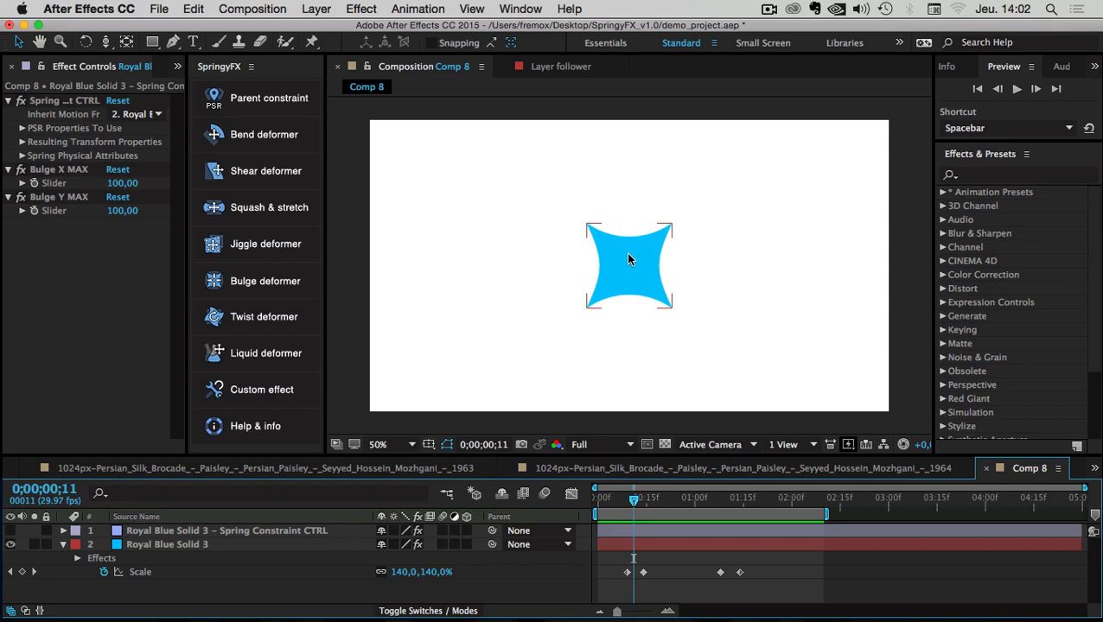
left_click_drag(635, 500, 727, 500)
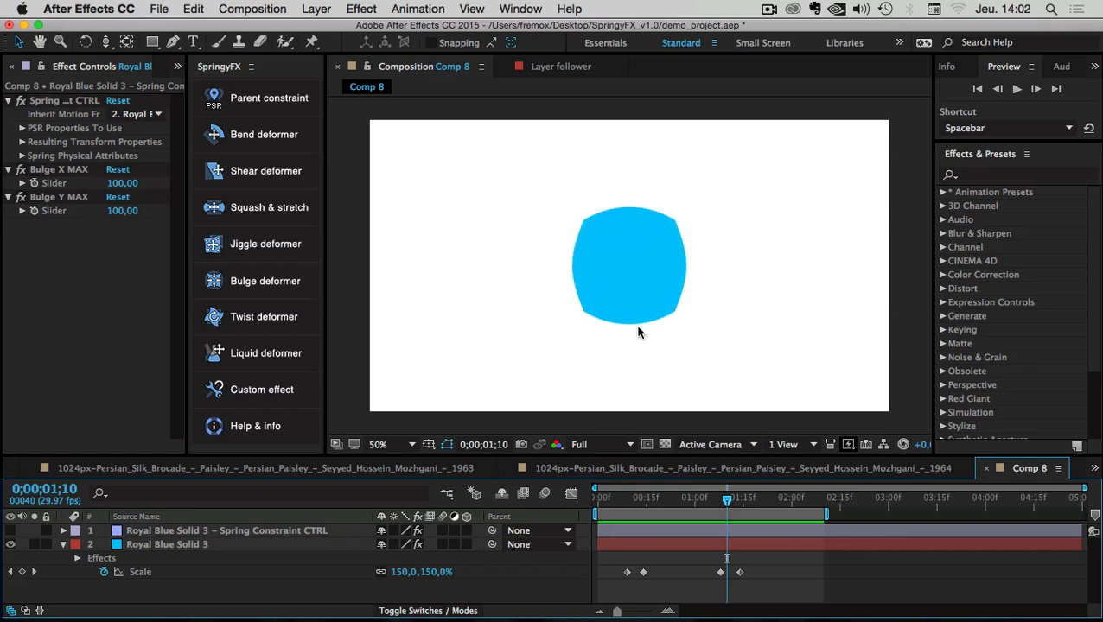
- Preview the bulging solid from near the start and examine its shape at 0;00;01;11 and 0;00;00;14
mouse_move(730, 506)
left_mouse_down()
mouse_move(739, 506)
mouse_move(730, 501)
left_mouse_up()
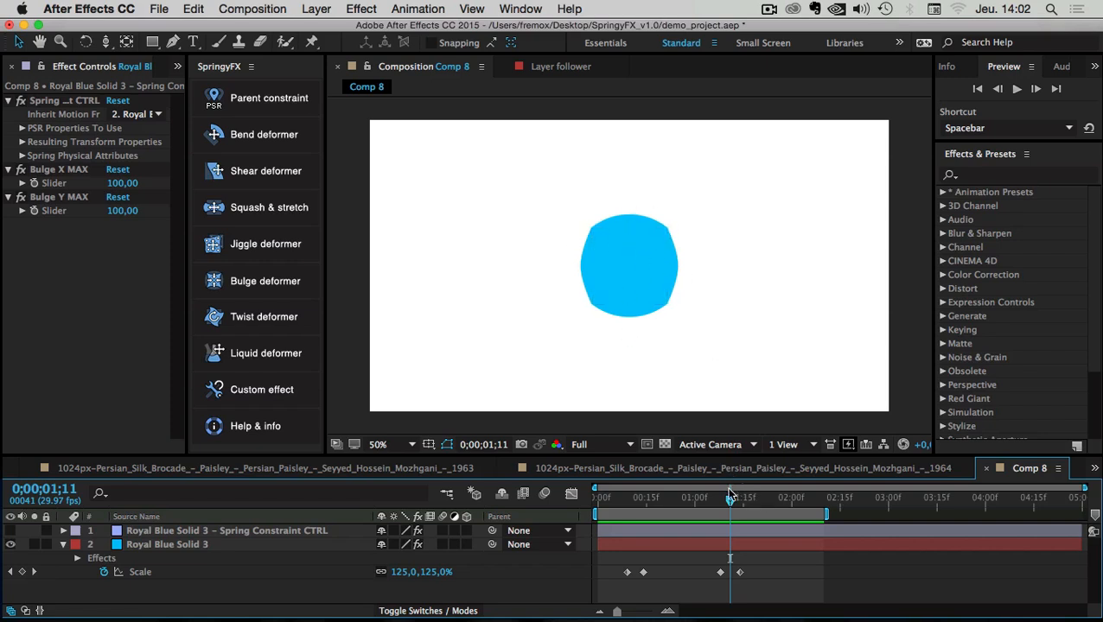
left_click_drag(728, 498, 604, 499)
key("space")
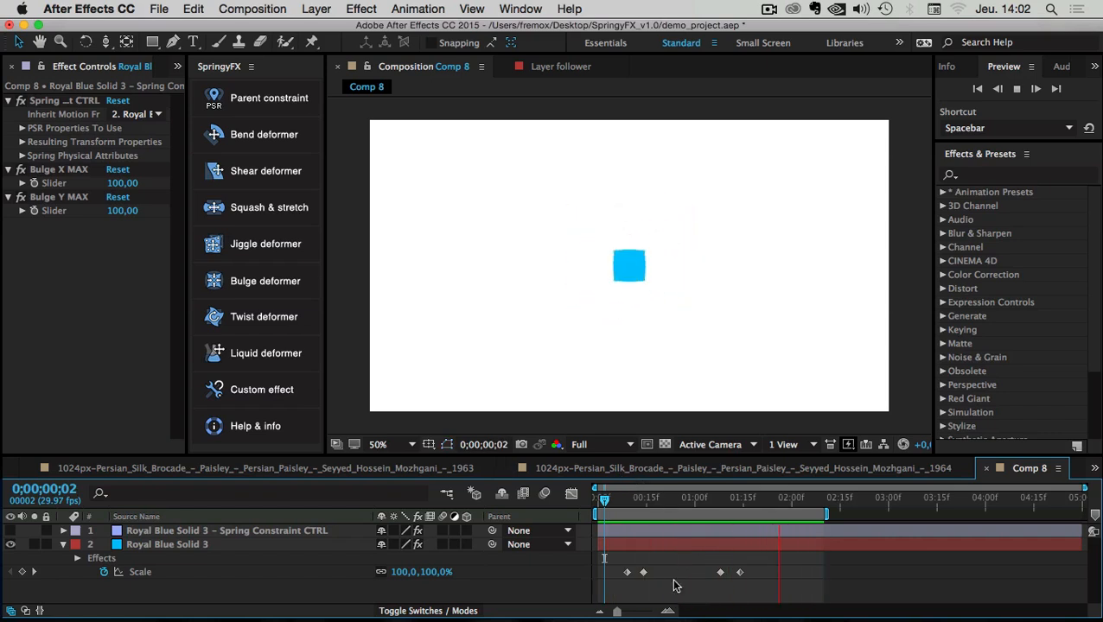
key("space")
left_click_drag(618, 497, 644, 506)
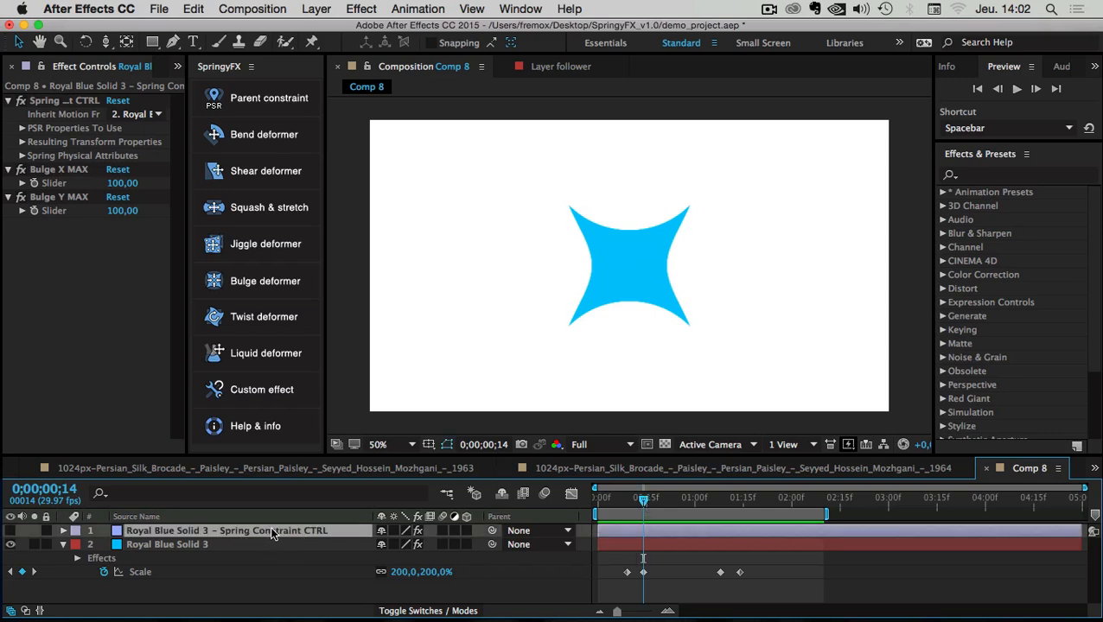
- Set the Spring Constraint CTRL layer's Bulge X MAX slider to -100 and preview the animation from the start
left_click(52, 176)
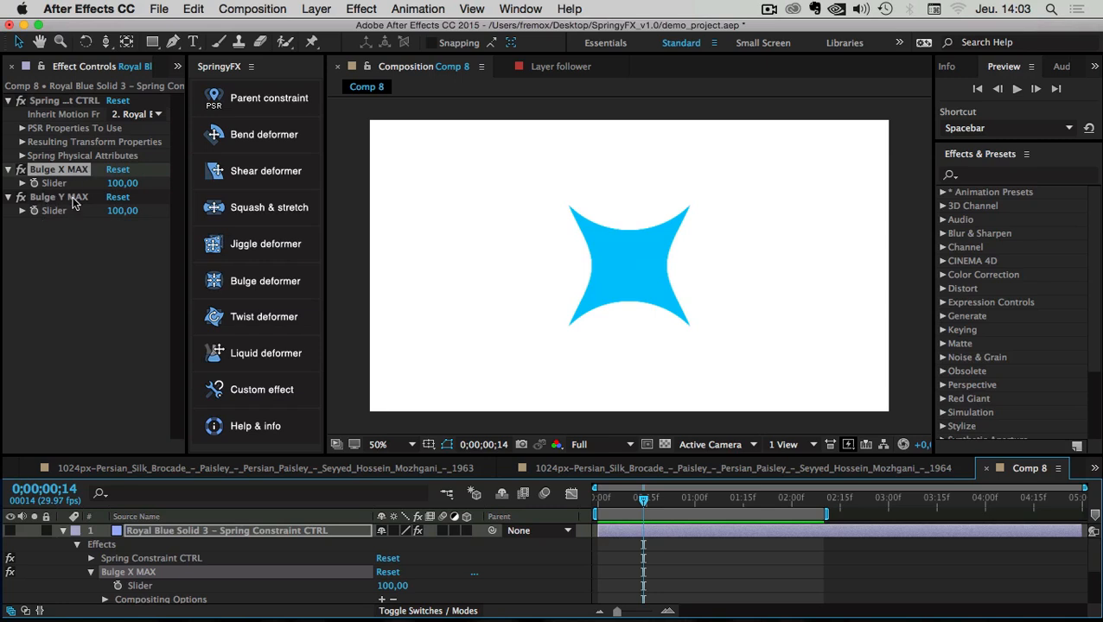
left_click(65, 199)
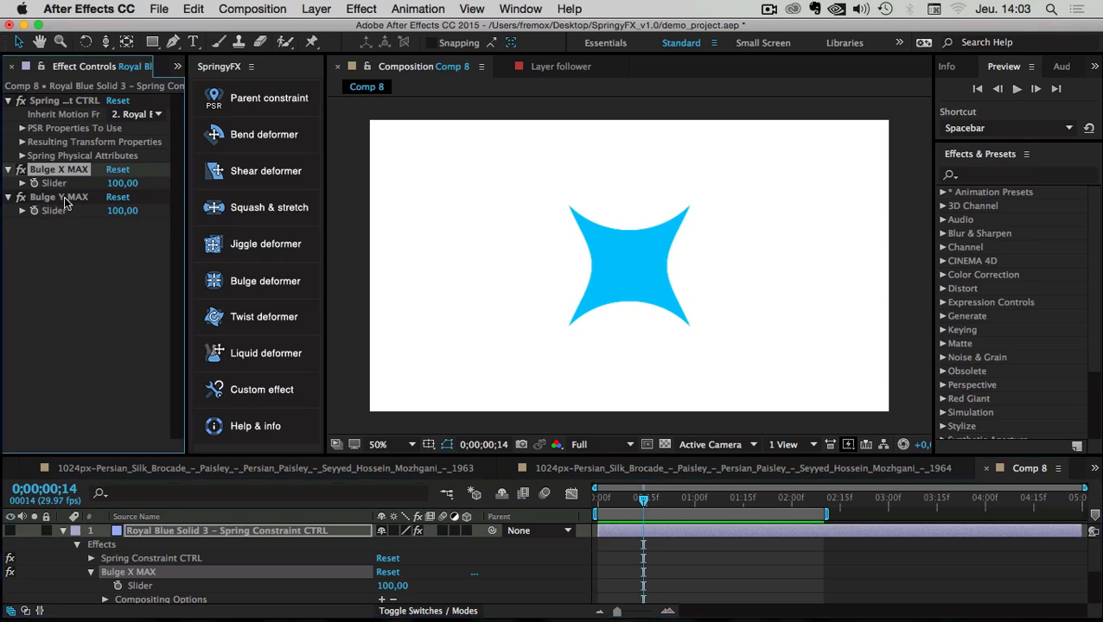
left_click(121, 184)
left_click(102, 223)
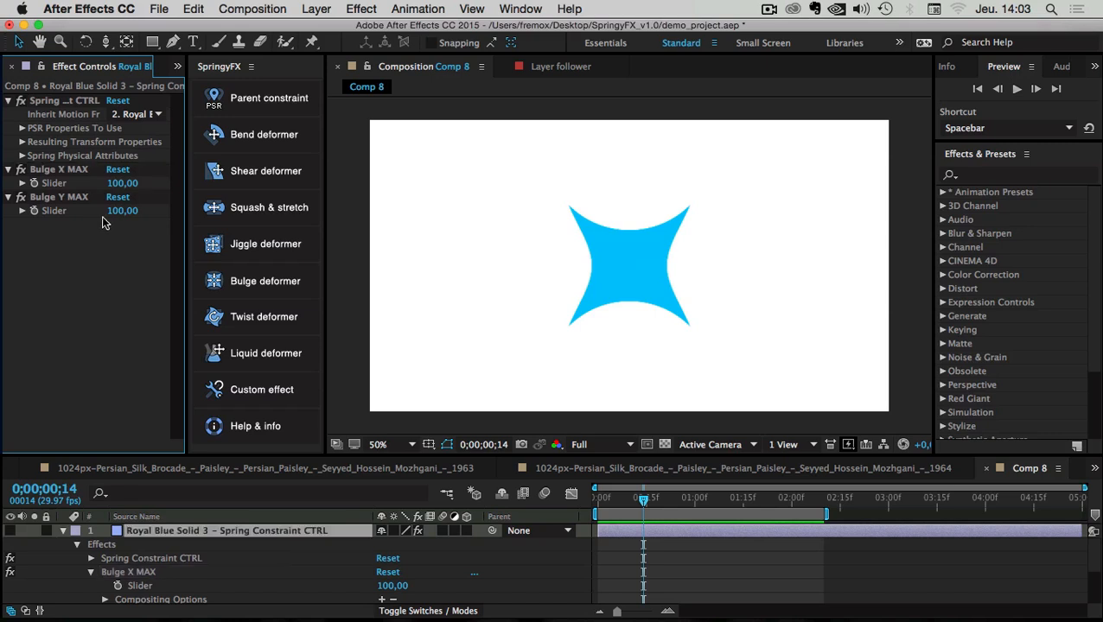
left_click_drag(129, 186, 2, 191)
left_click_drag(121, 182, 95, 185)
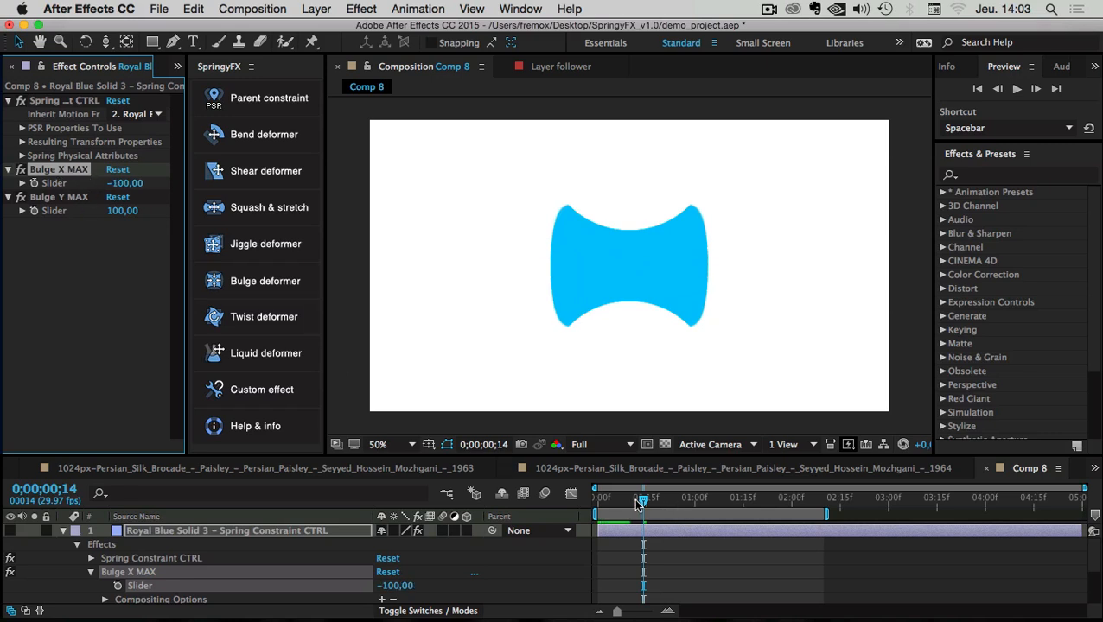
left_click_drag(637, 505, 586, 499)
key("space")
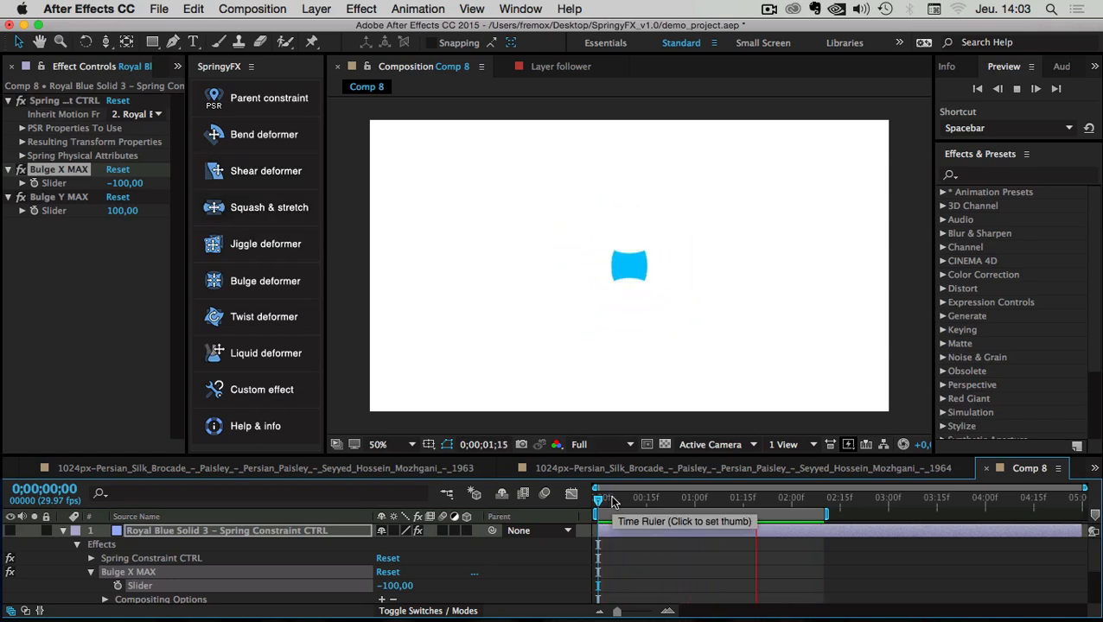
key("space")
- Set both the Bulge X MAX and Bulge Y MAX sliders to 250 and preview the exaggerated deformation
left_click(124, 183)
type("0")
key("Return")
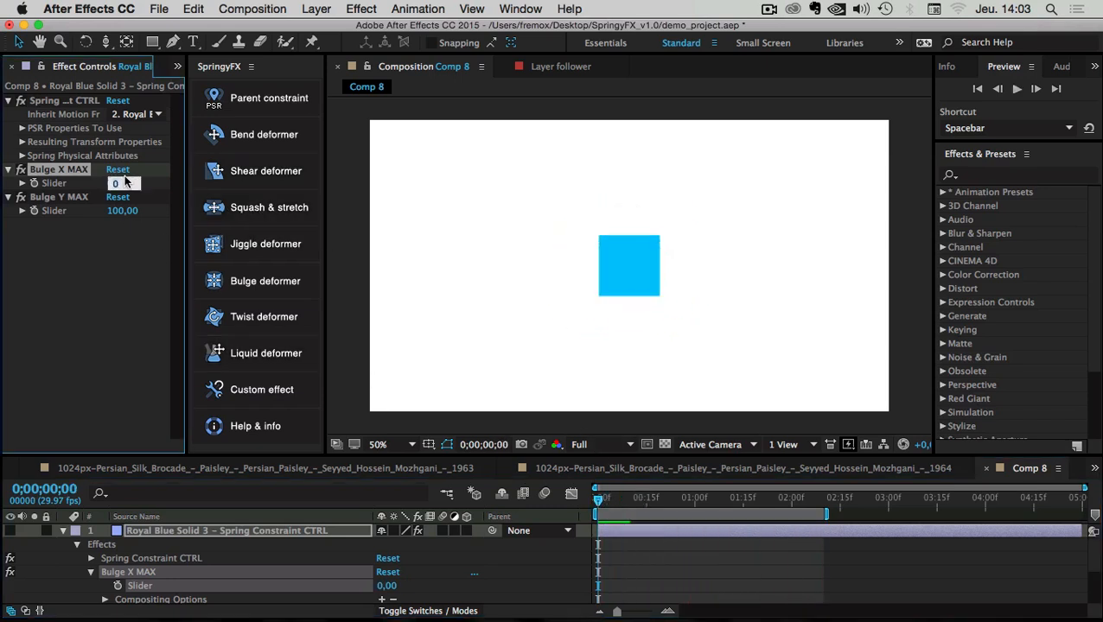
type("50")
key("Return")
left_click(123, 210)
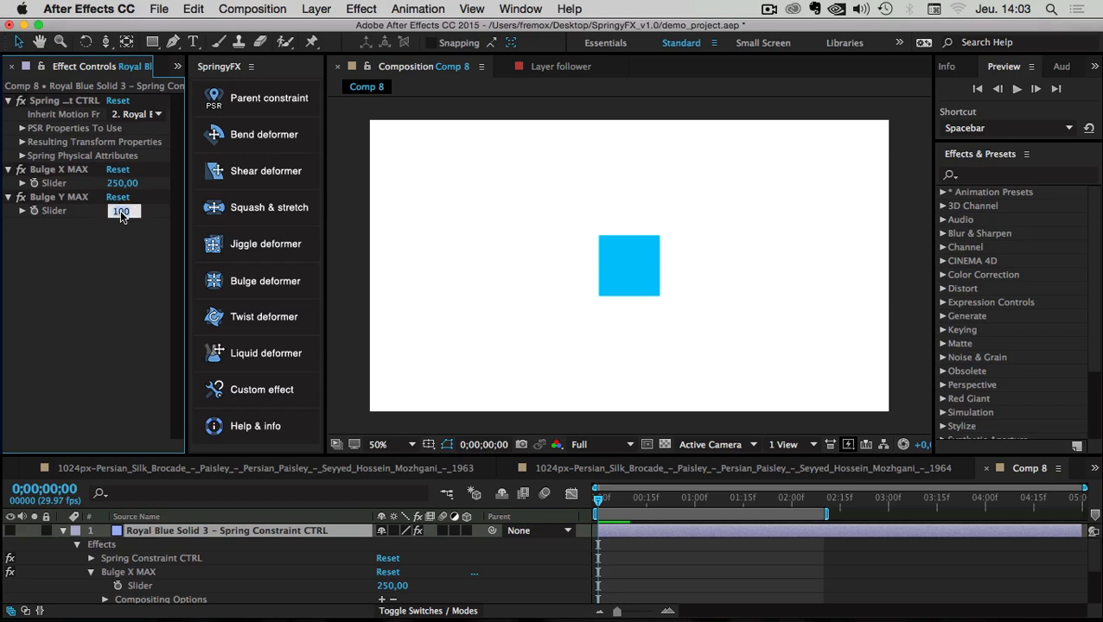
type("250")
key("Return")
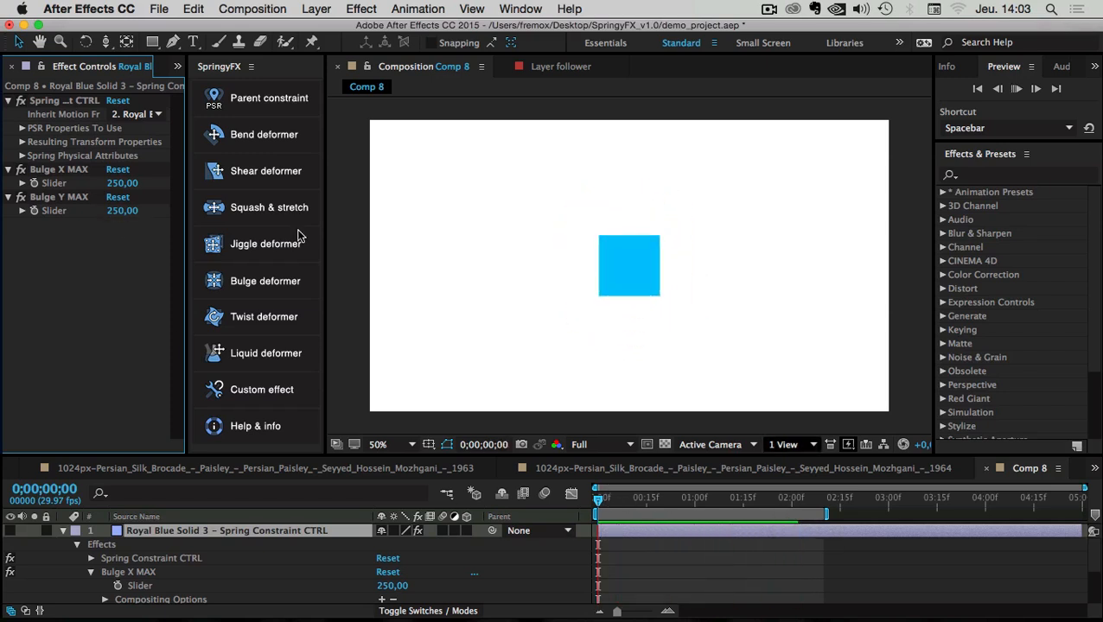
- Set both the Bulge X MAX and Bulge Y MAX sliders to 50 and preview the softer deformation
left_click(123, 183)
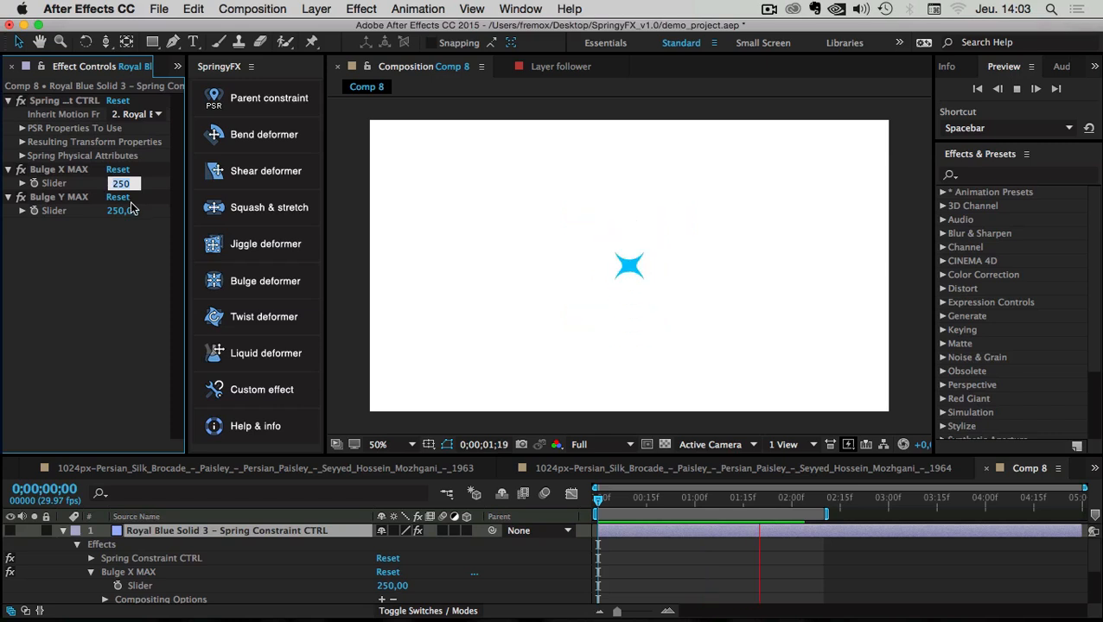
type("50")
key("Return")
left_click(121, 210)
type("50")
key("Return")
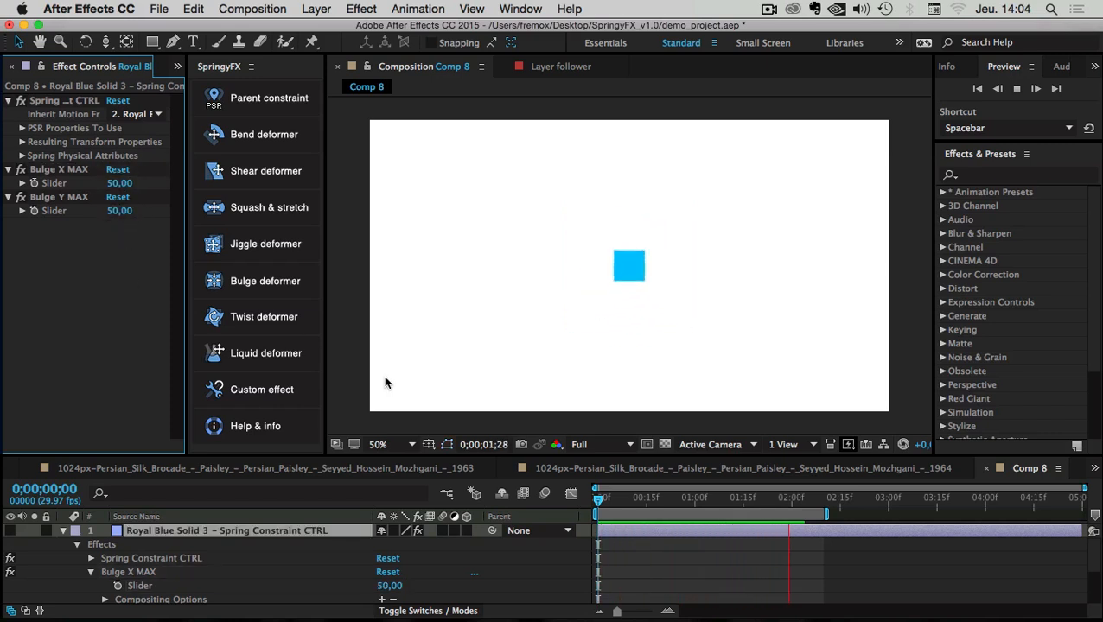
key("space")
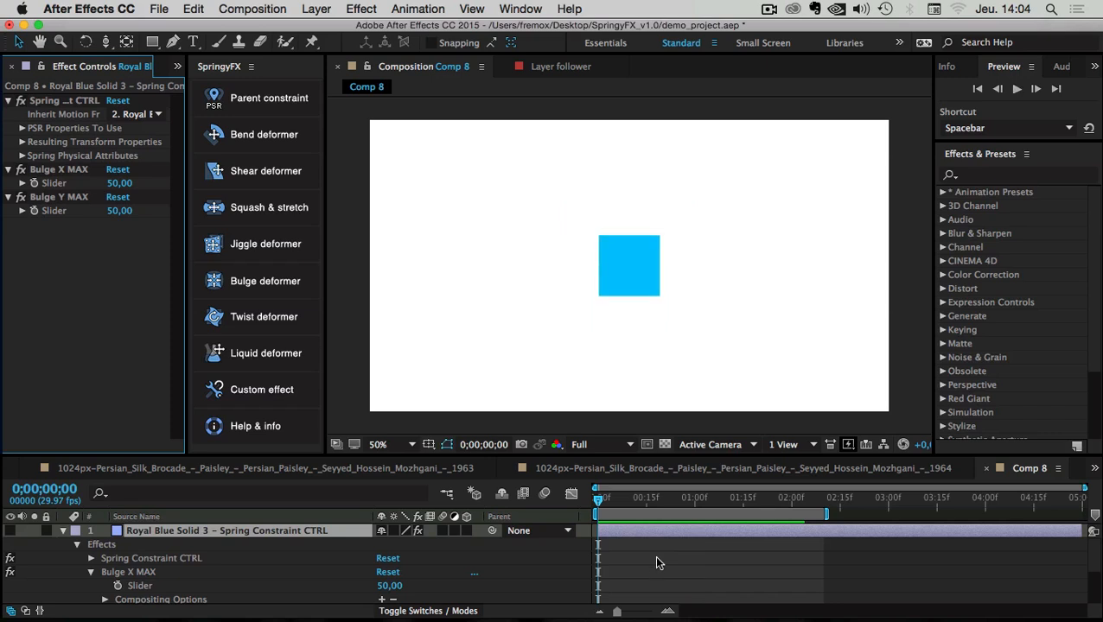
- Select the blue solid's Scale keyframes and examine its shape at 0;00;00;12
left_click(657, 556)
left_click(638, 530)
key("s")
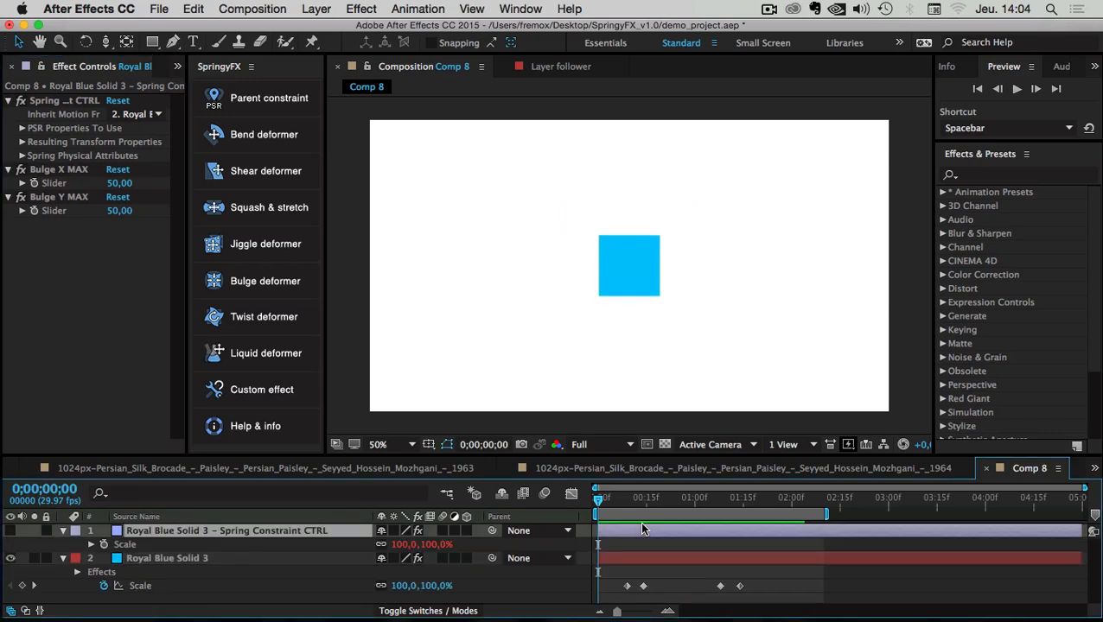
left_click(123, 560)
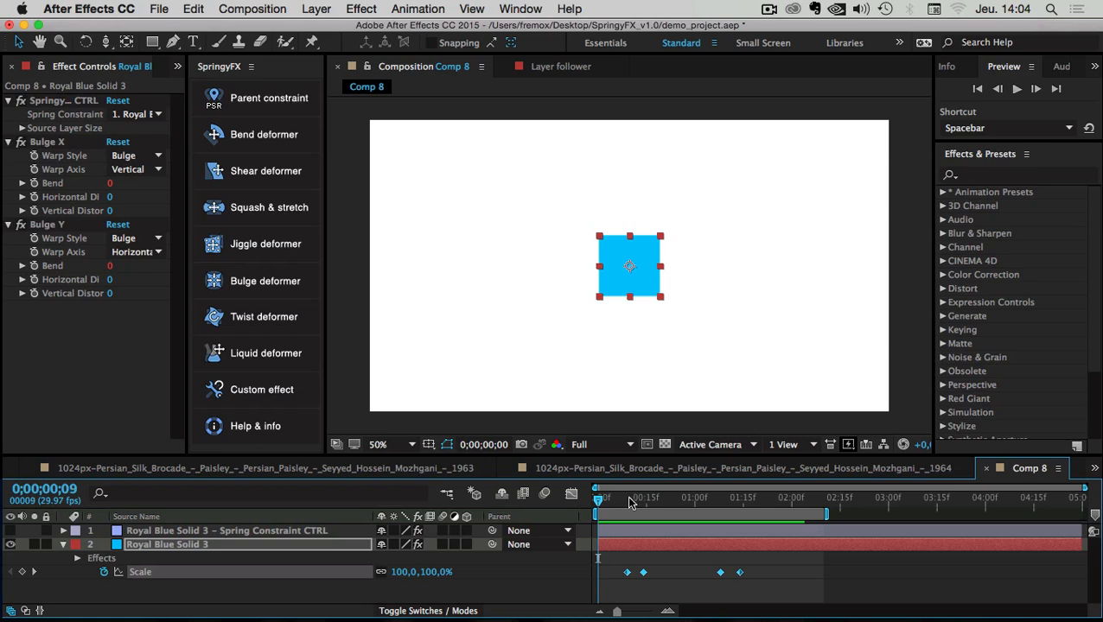
left_click_drag(630, 503, 637, 503)
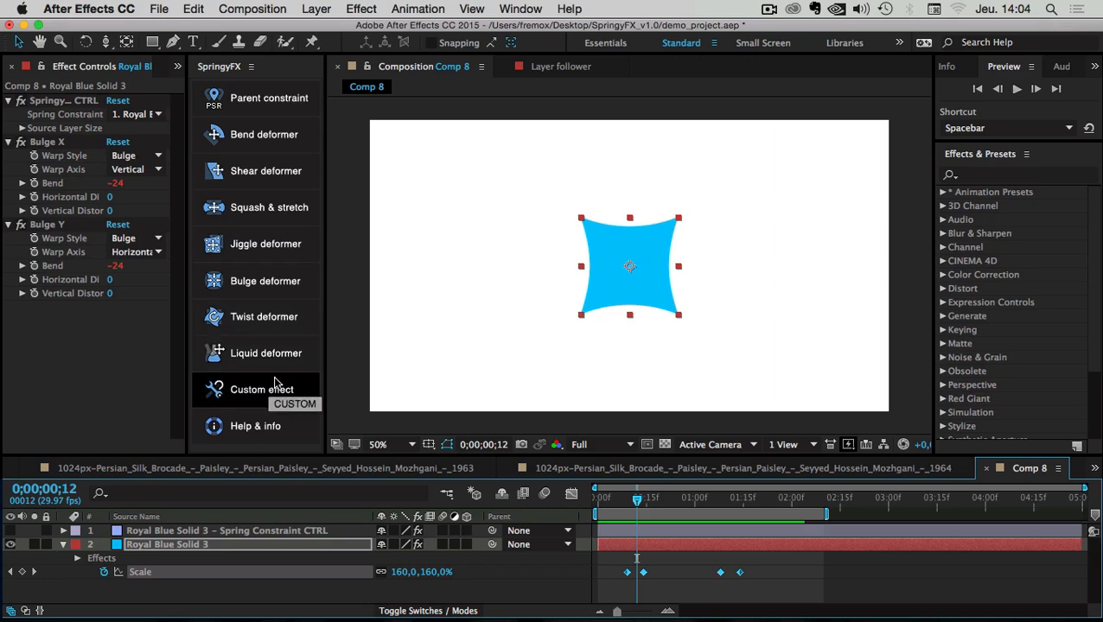
- Shift the blue solid's last three Scale keyframes later so that the second keyframe sits at about 0;00;01;09
left_click_drag(766, 586, 708, 574)
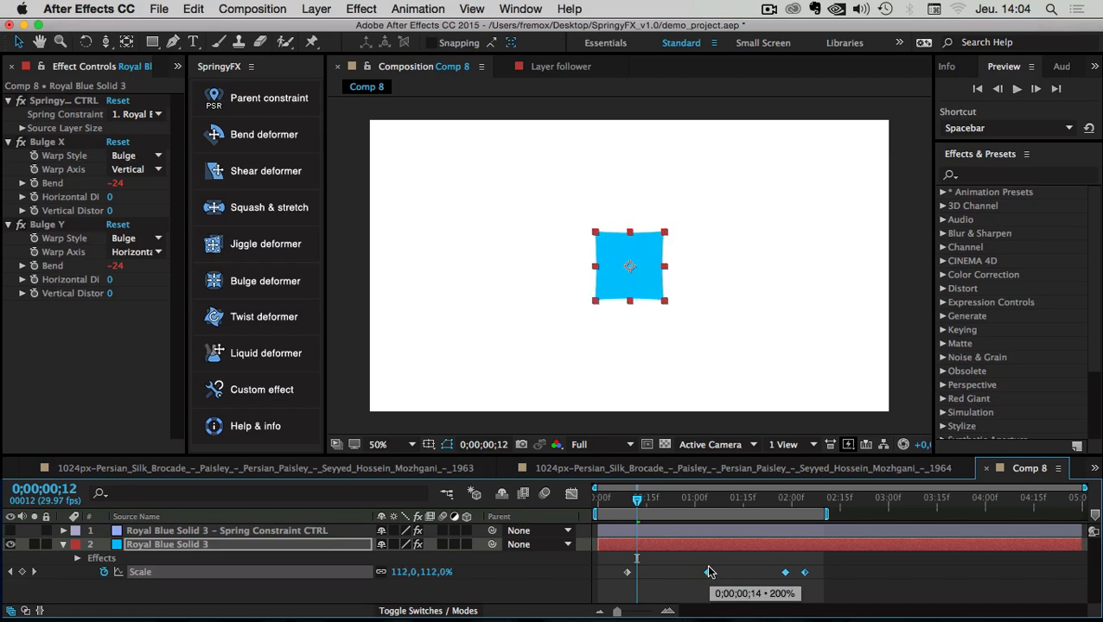
left_click(643, 501)
key("space")
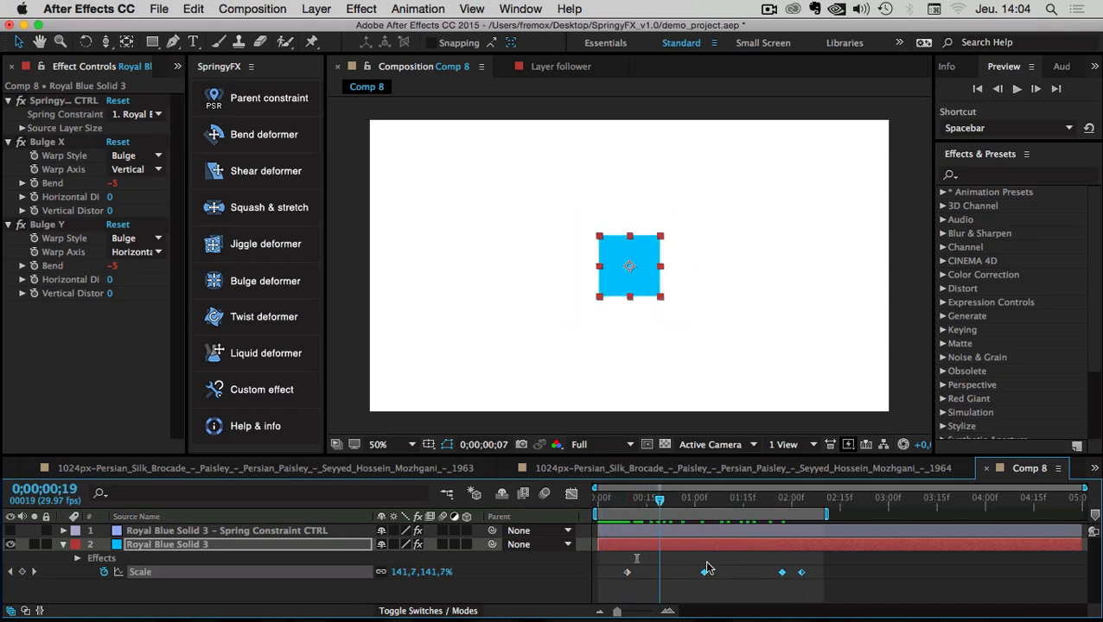
left_click_drag(704, 573, 724, 573)
- Extend the work area's end to about 0;00;02;26 and preview the slower scaling
left_click_drag(827, 514, 877, 514)
key("space")
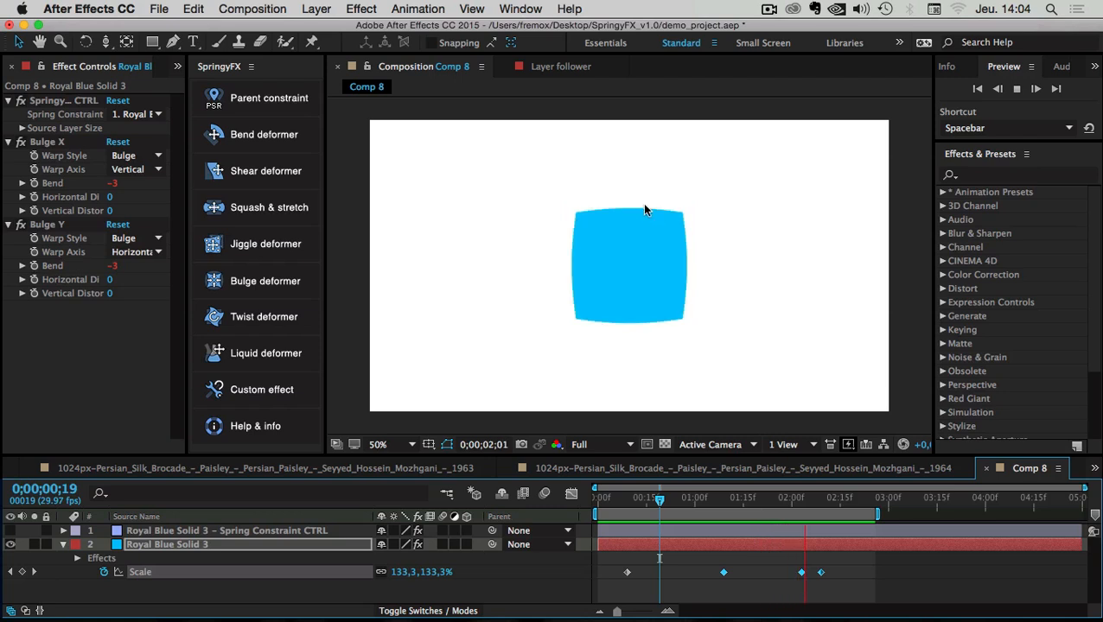
left_click(624, 262)
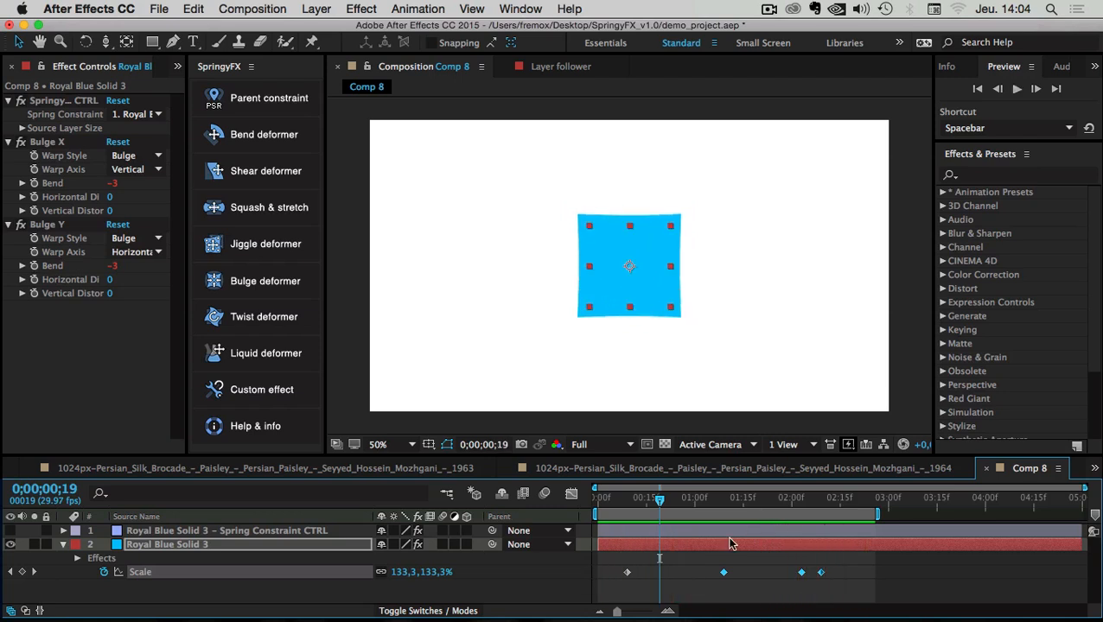
- Shift the last three Scale keyframes earlier, with the second at about 0;00;00;17, and examine the shape at 0;00;00;13
left_click_drag(724, 573, 651, 573)
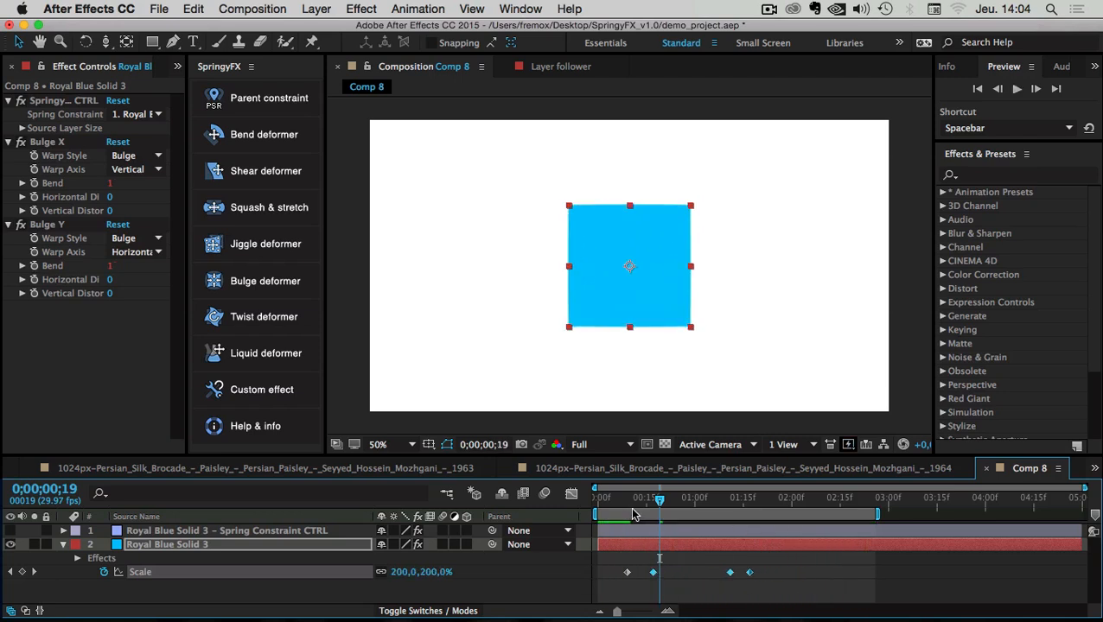
left_click(647, 503)
mouse_move(648, 503)
left_mouse_down()
mouse_move(749, 517)
mouse_move(606, 511)
mouse_move(638, 522)
left_mouse_up()
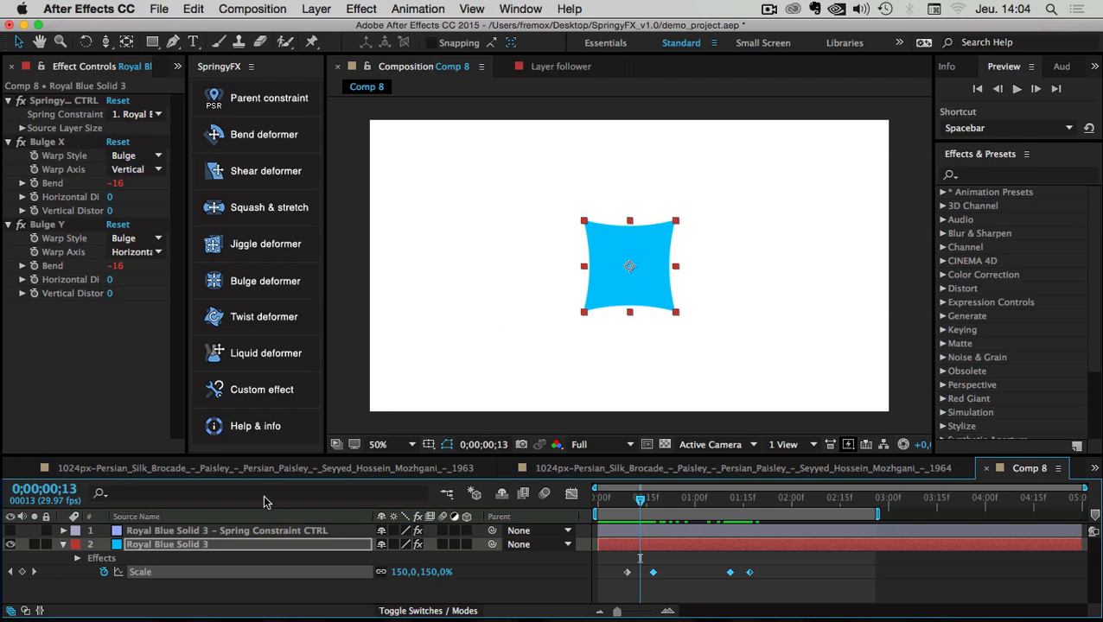
- Collapse the blue solid's properties, show only its Scale keyframes, and preview the animation
left_click(79, 588)
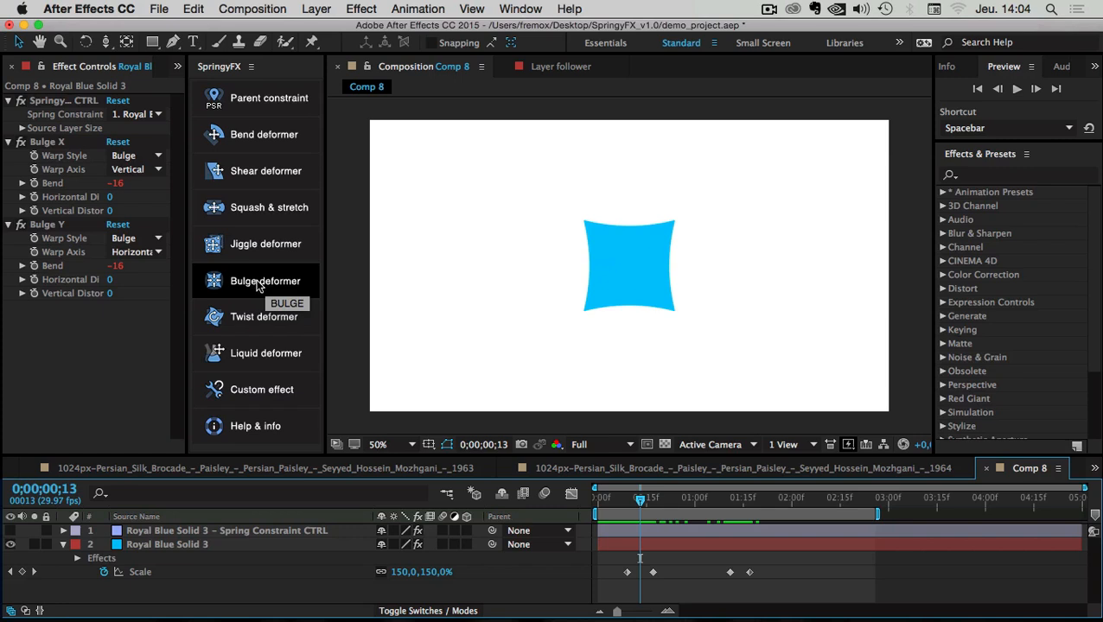
left_click(62, 547)
left_click(150, 545)
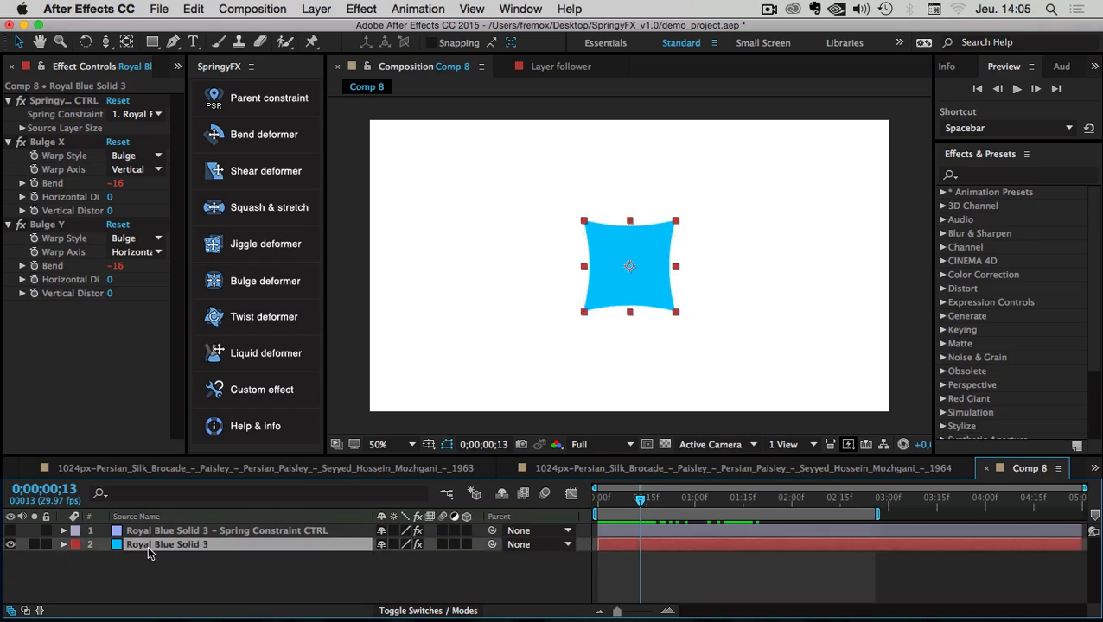
left_click(136, 581)
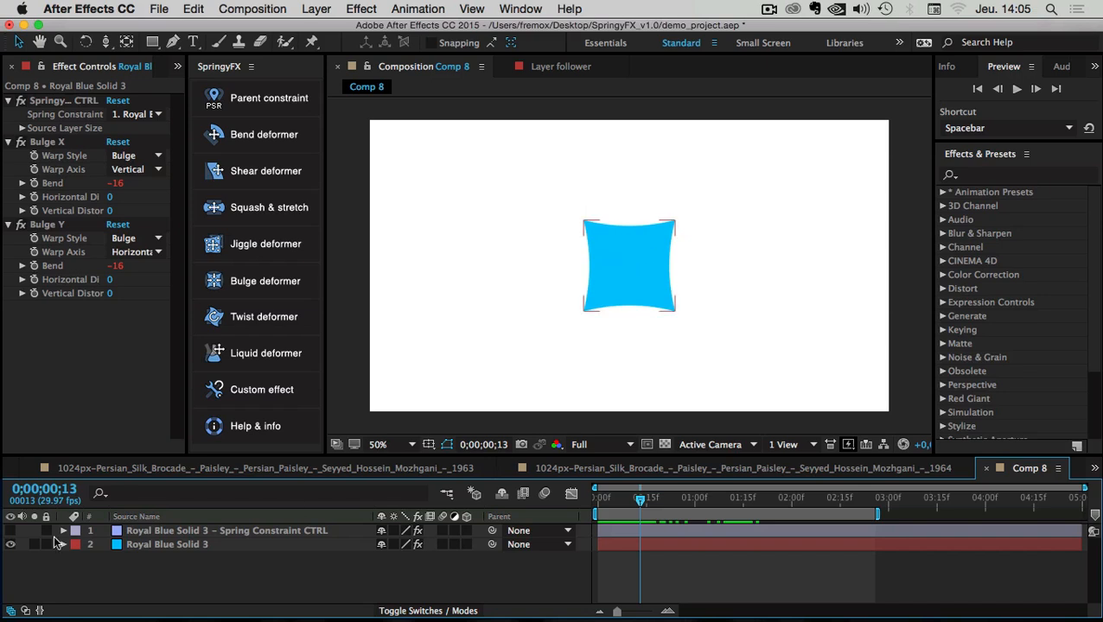
left_click(186, 546)
key("s")
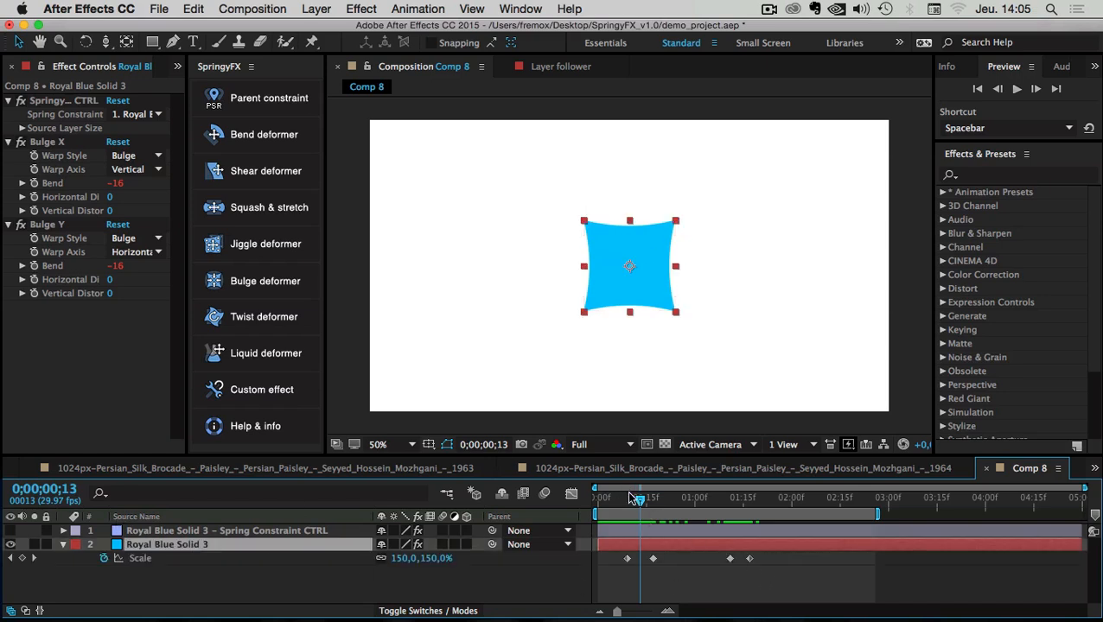
left_click(1018, 89)
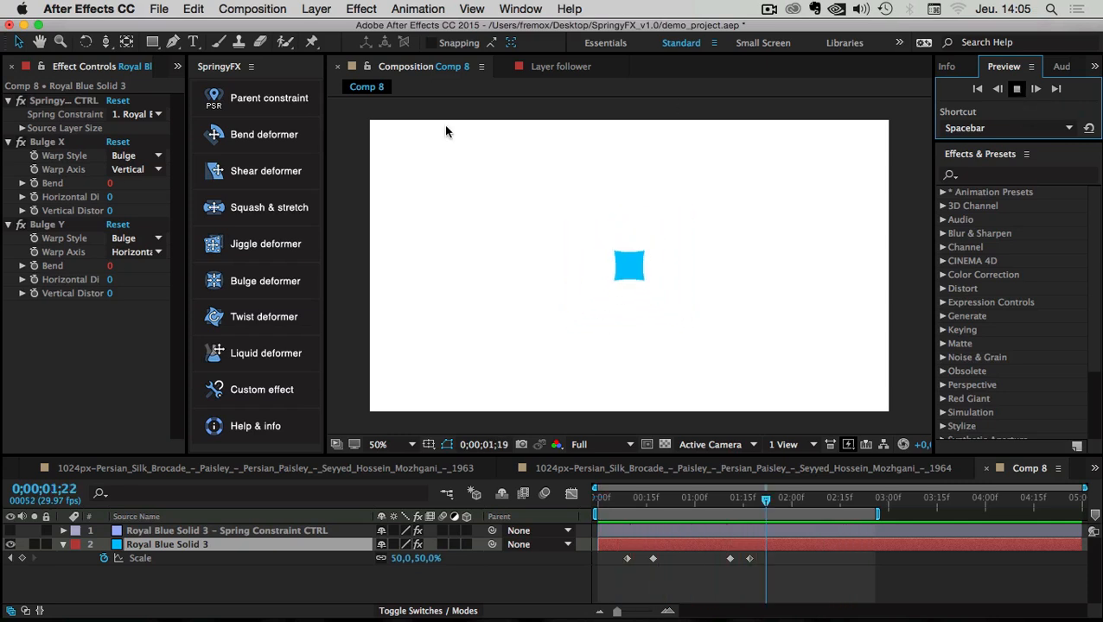
key("space")
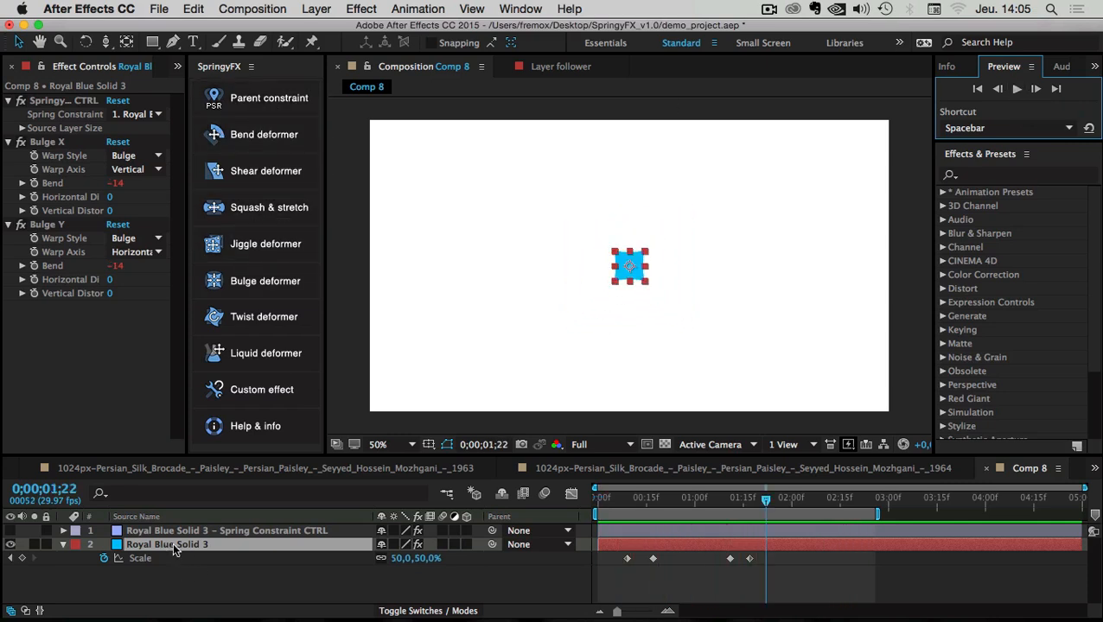
- Move the second Scale keyframe to about 0;00;00;15 and extend the work area's end to about 0;00;04;14
left_click_drag(653, 558, 647, 558)
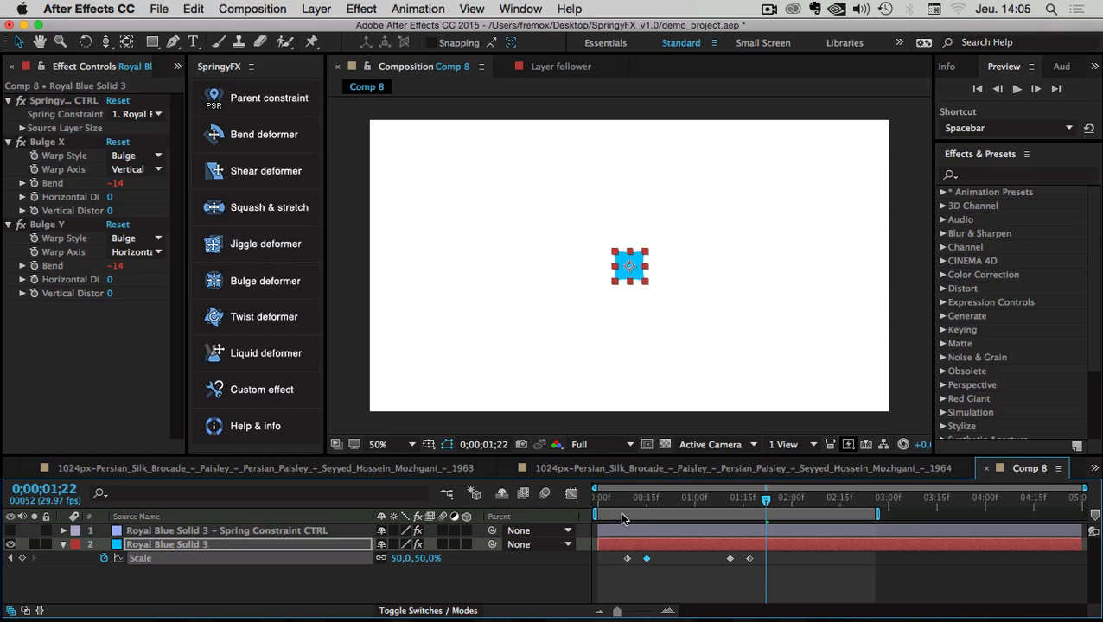
left_click_drag(608, 504, 808, 501)
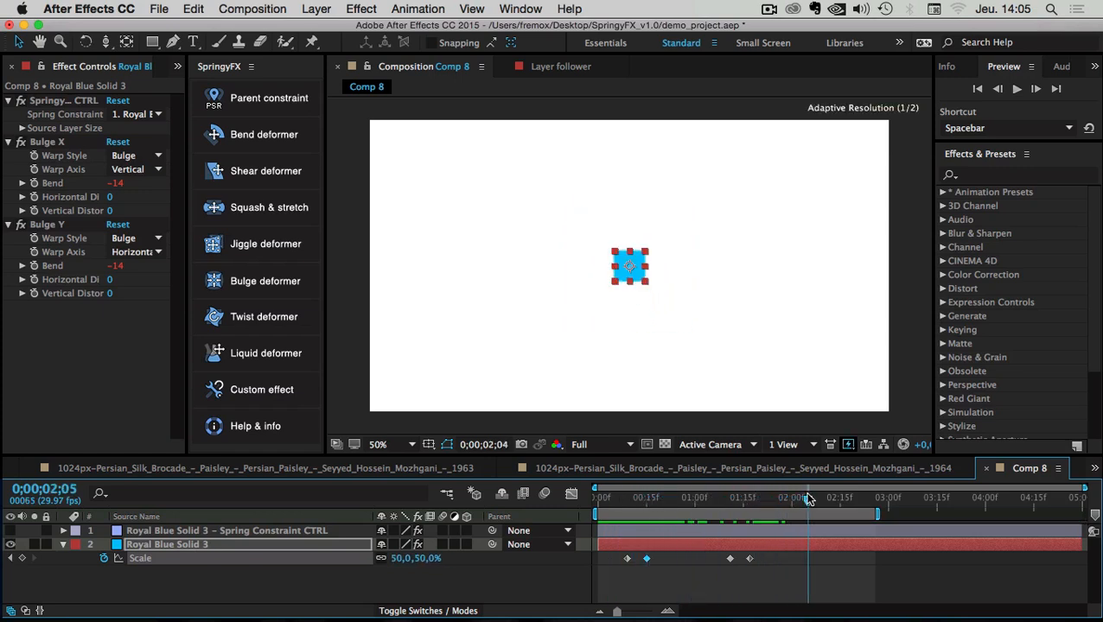
left_click_drag(878, 516, 1032, 517)
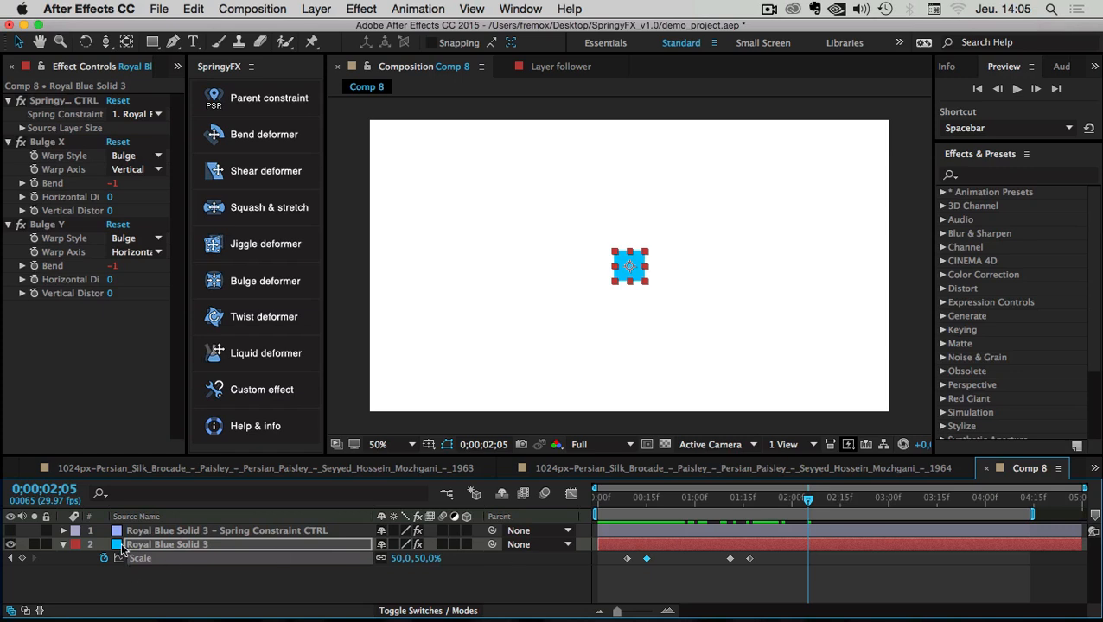
- Animate the blue solid's Position from 640,360 at 0;00;02;05 to 1078,360 at 0;00;02;14
left_click(180, 543)
key("p")
left_click(104, 558)
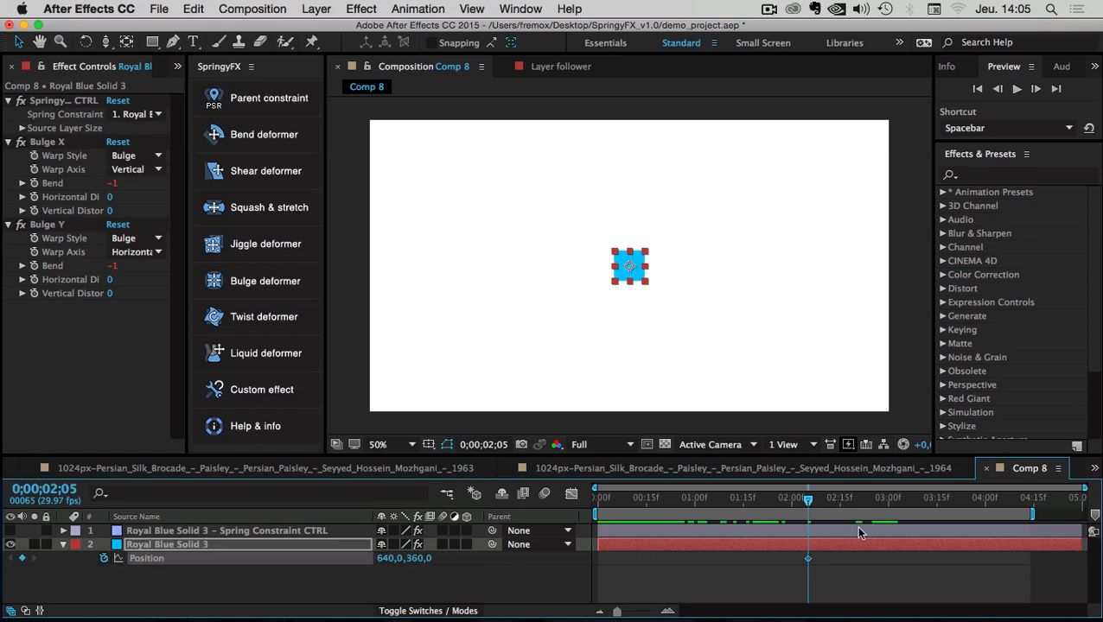
left_click_drag(817, 504, 837, 501)
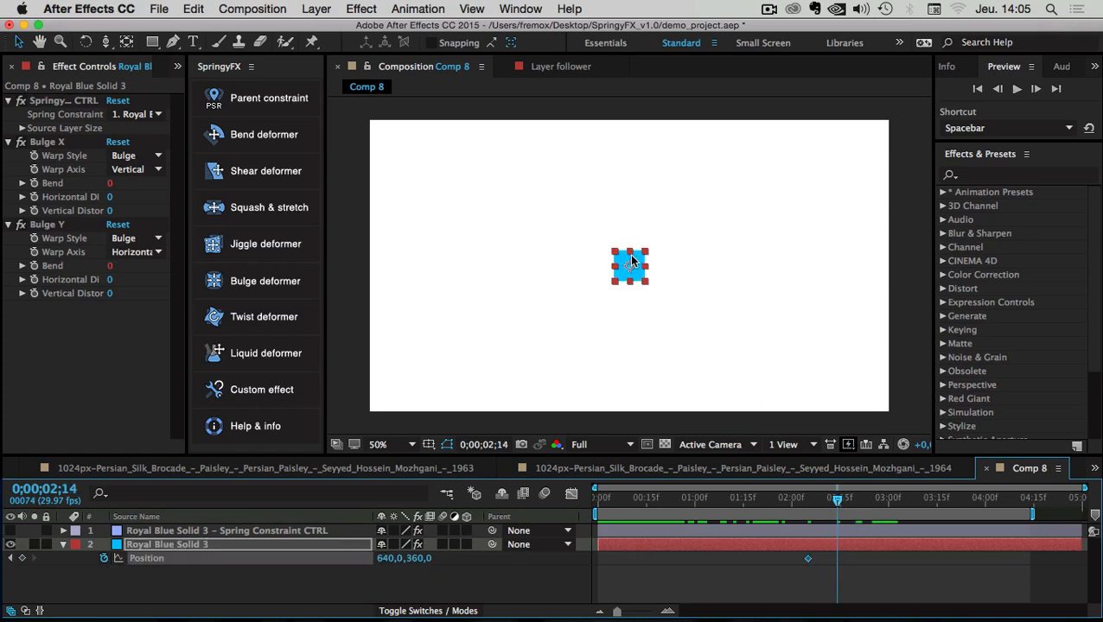
left_click_drag(631, 260, 821, 258)
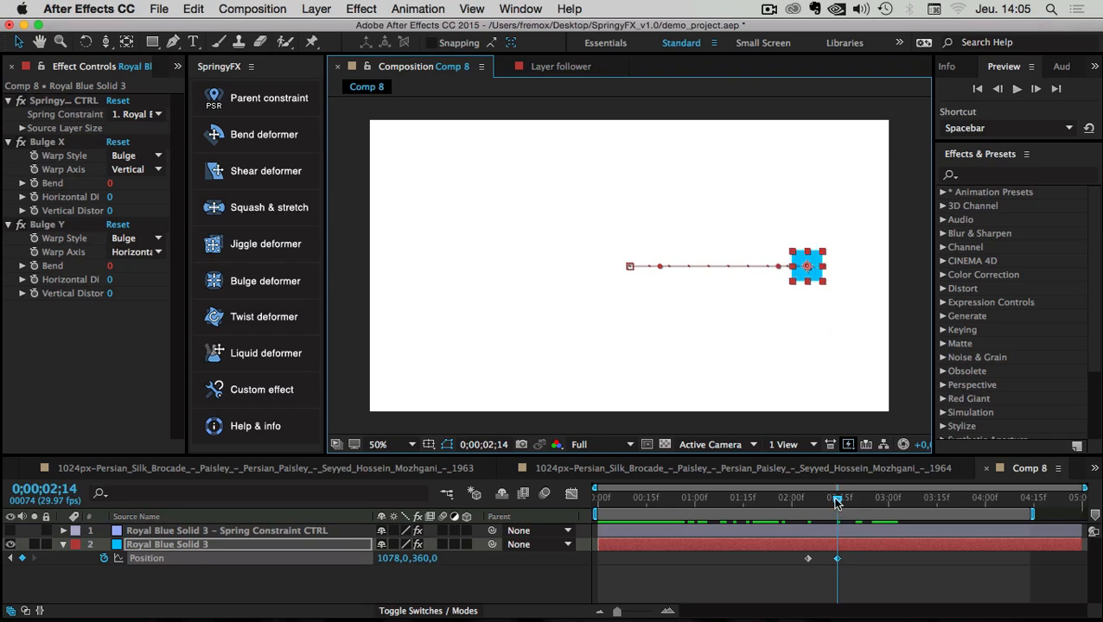
- Examine the blue solid's bulge deformation throughout its scale and position animation
left_click_drag(837, 501, 647, 501)
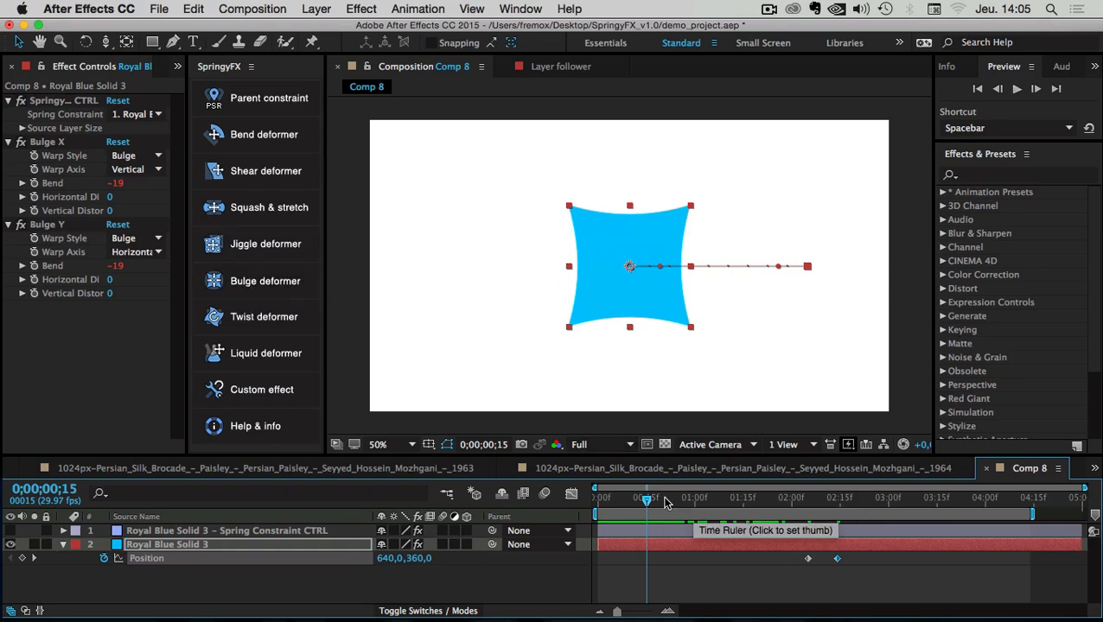
left_click_drag(664, 502, 820, 511)
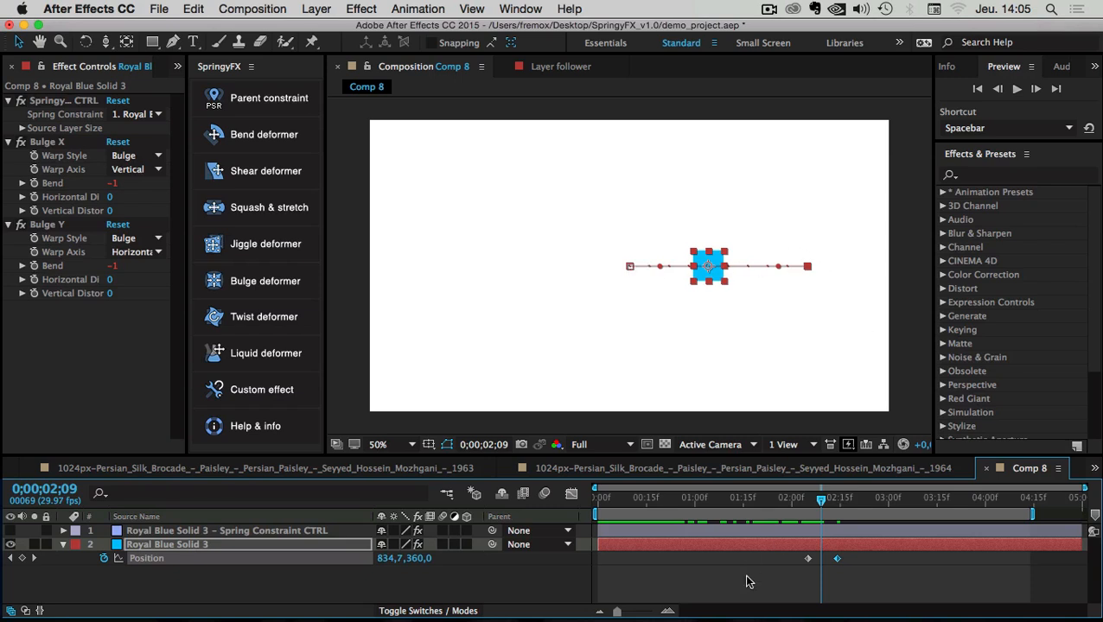
left_click(774, 586)
key("space")
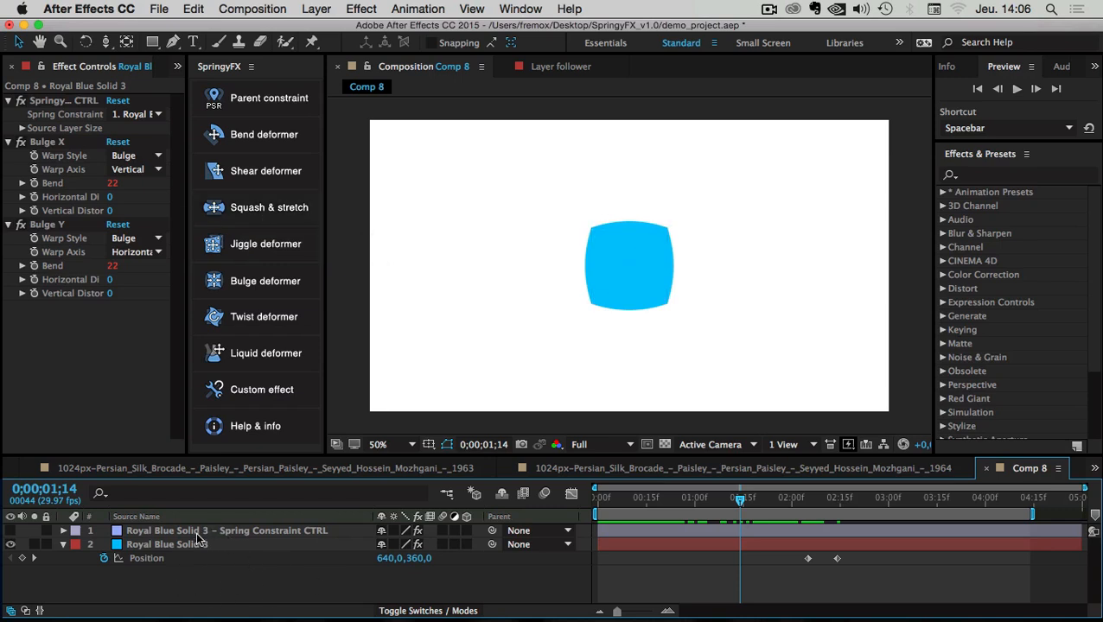
- Show the blue solid's Scale keyframes together with its Position keyframes
left_click(155, 545)
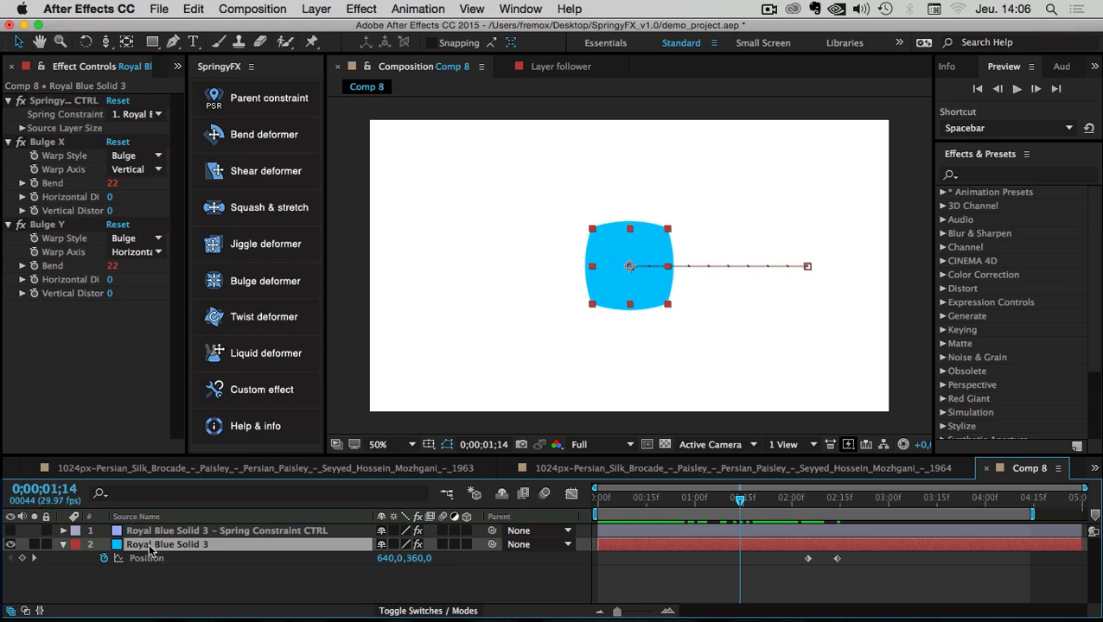
key("shift+s")
left_click(76, 581)
- Apply the SpringyFX Bend deformer to the already bulging blue solid
left_click(144, 548)
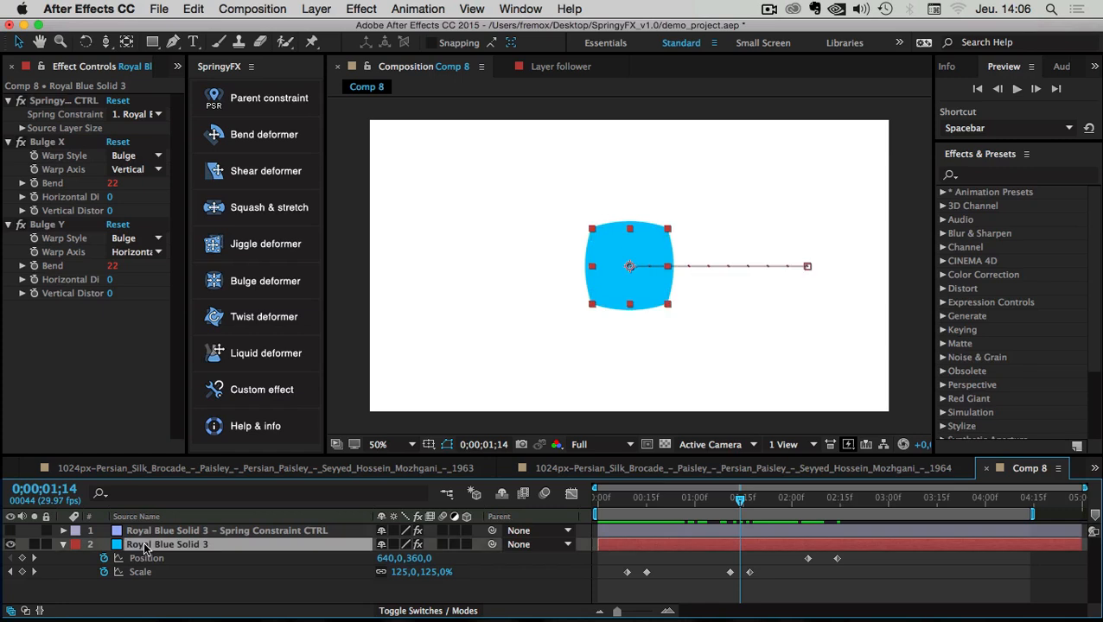
left_click(245, 139)
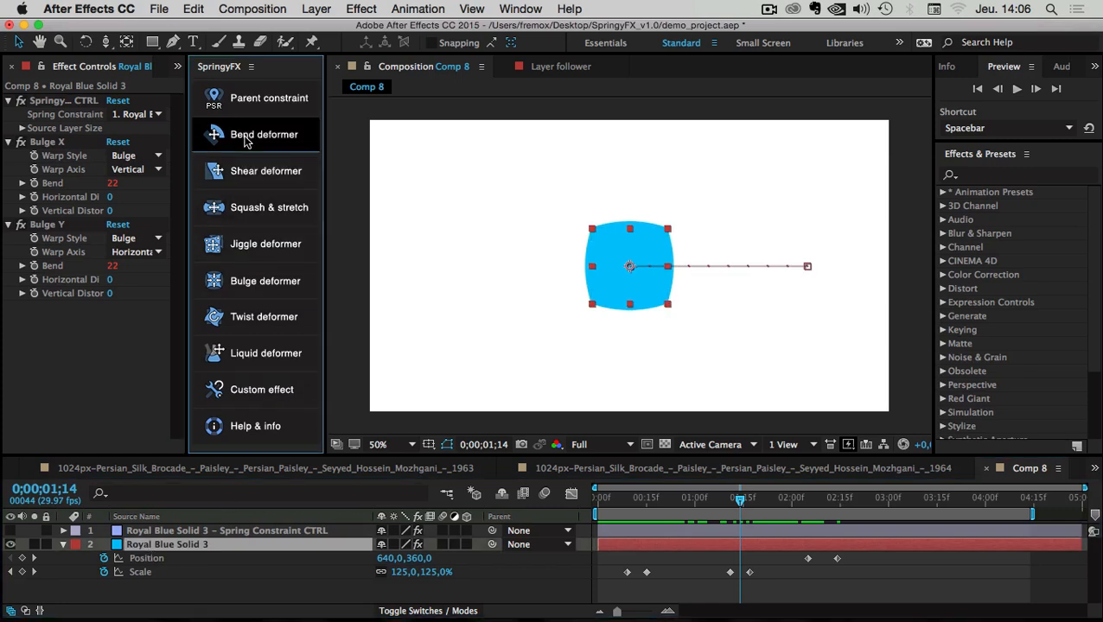
left_click(59, 585)
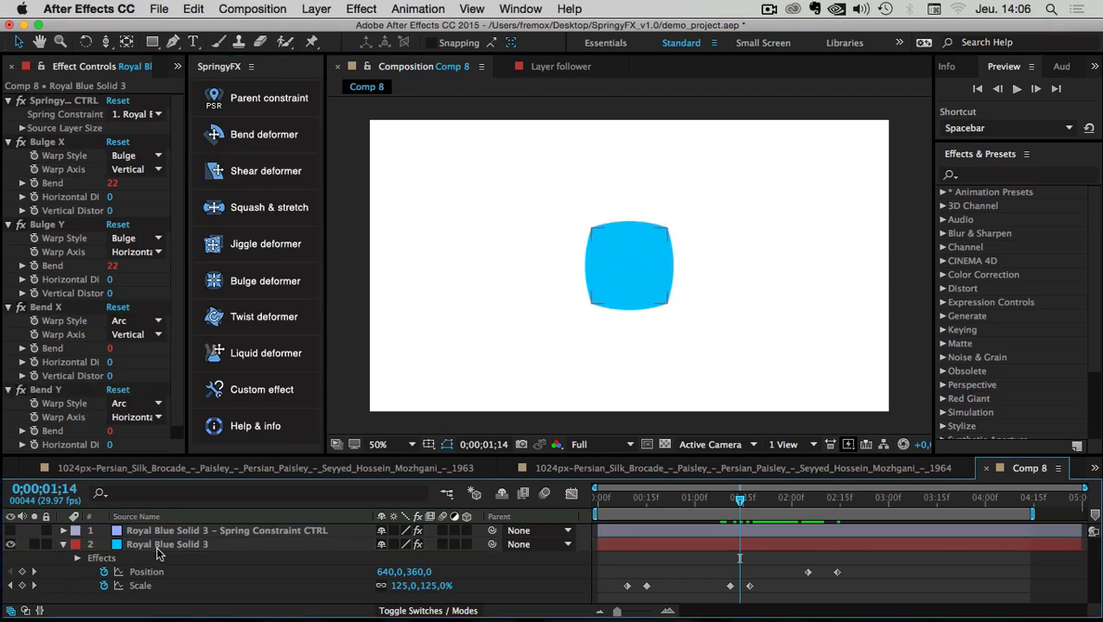
left_click(141, 542)
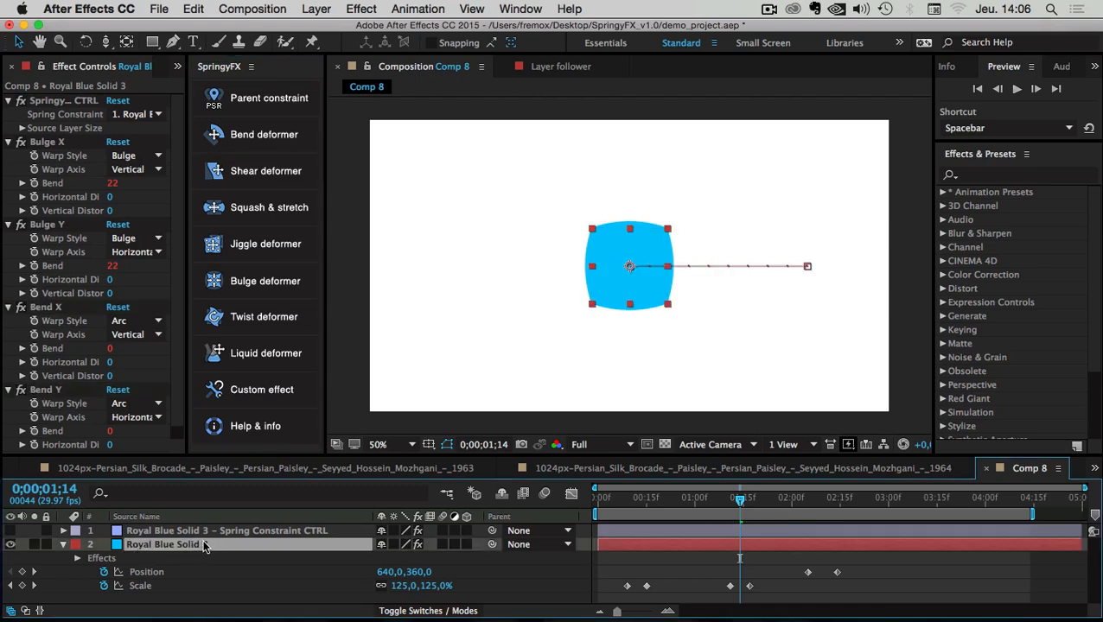
- Collapse the Bulge X, Bulge Y, Bend X and Bend Y effects, and collapse the blue solid's layer properties
left_click(43, 140)
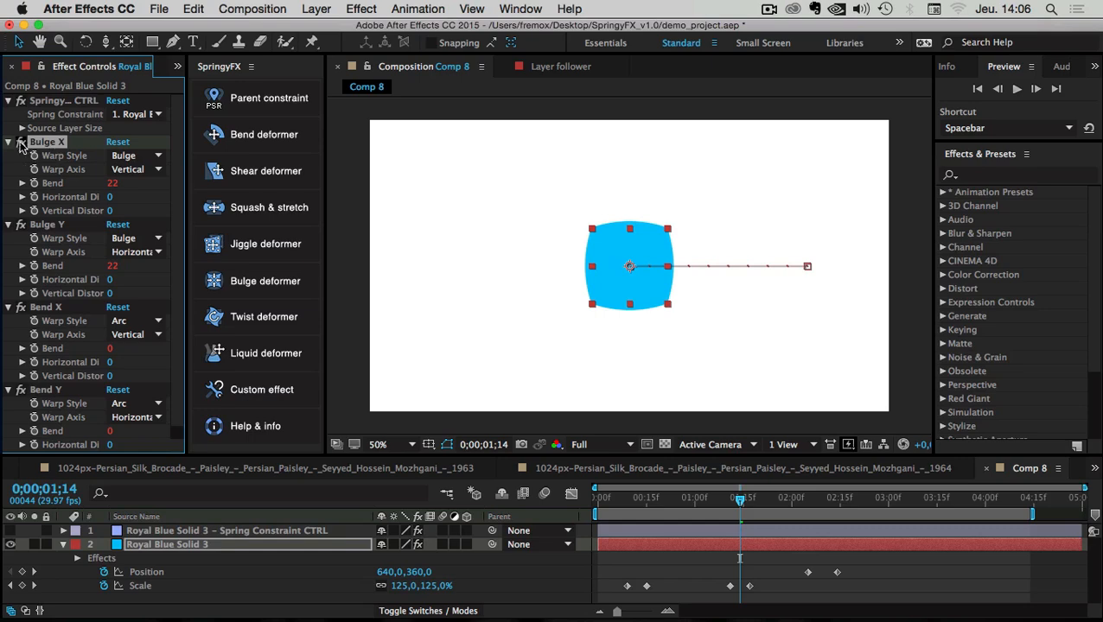
left_click(8, 142)
left_click(8, 156)
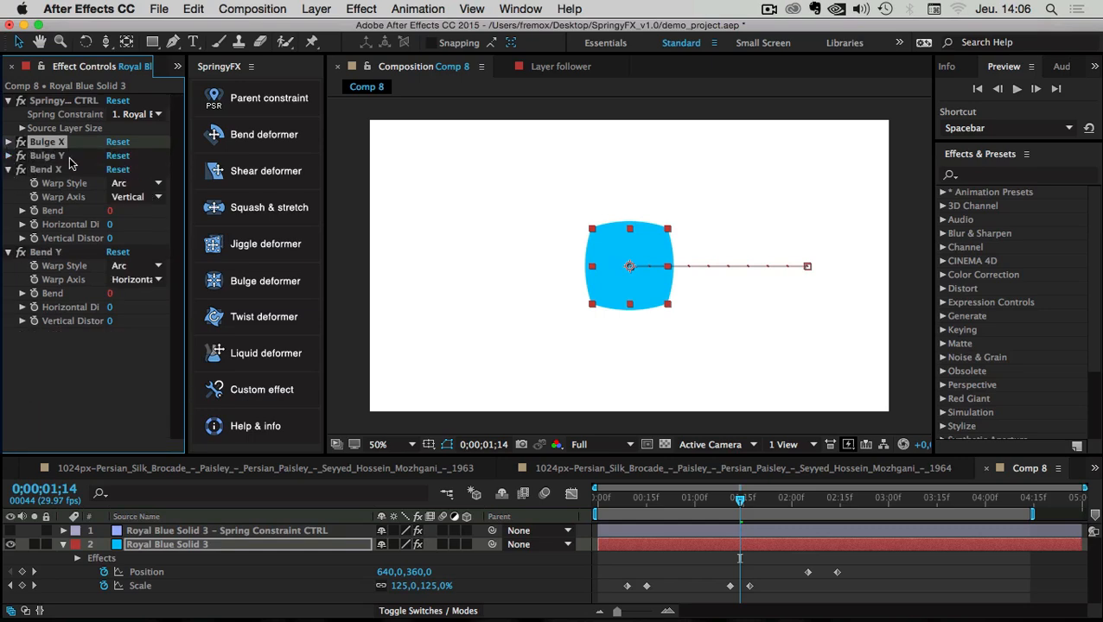
left_click(64, 157)
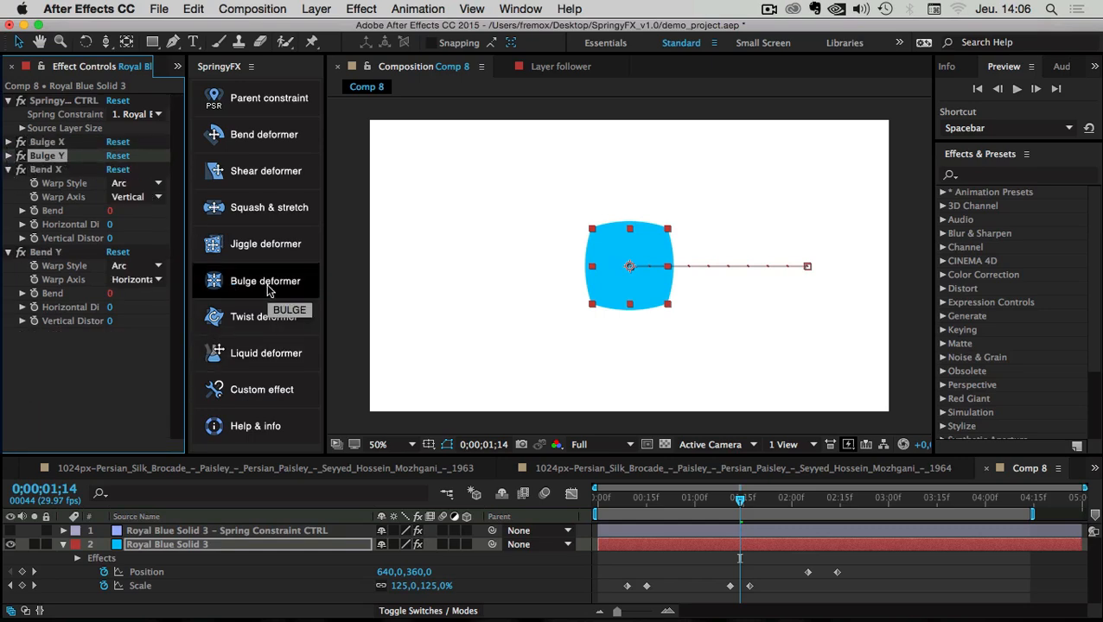
left_click(8, 169)
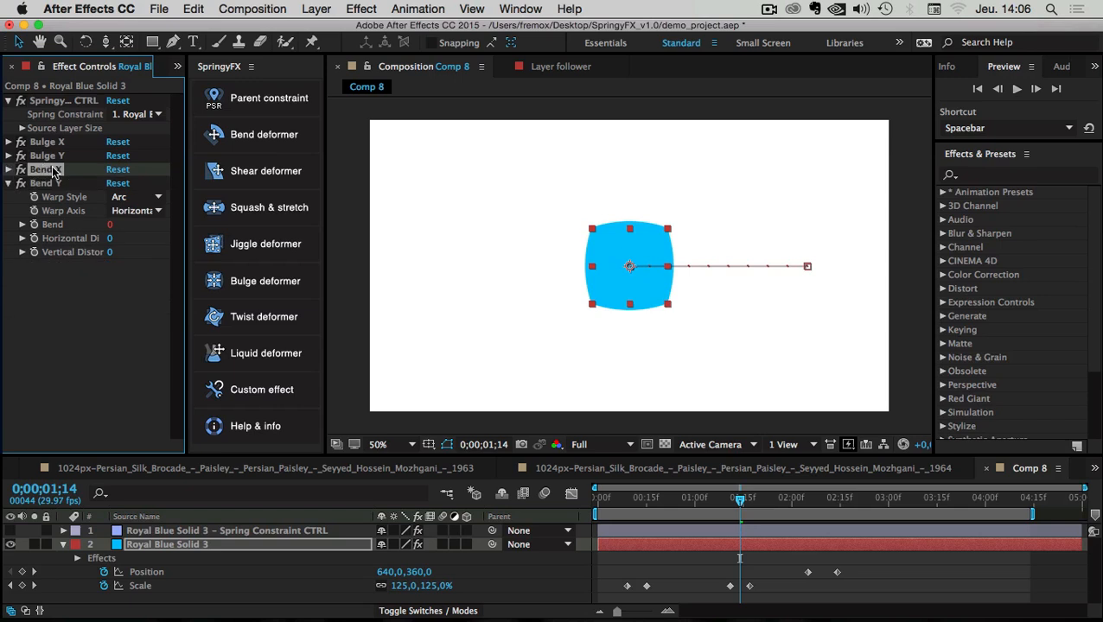
left_click(43, 183)
left_click(9, 183)
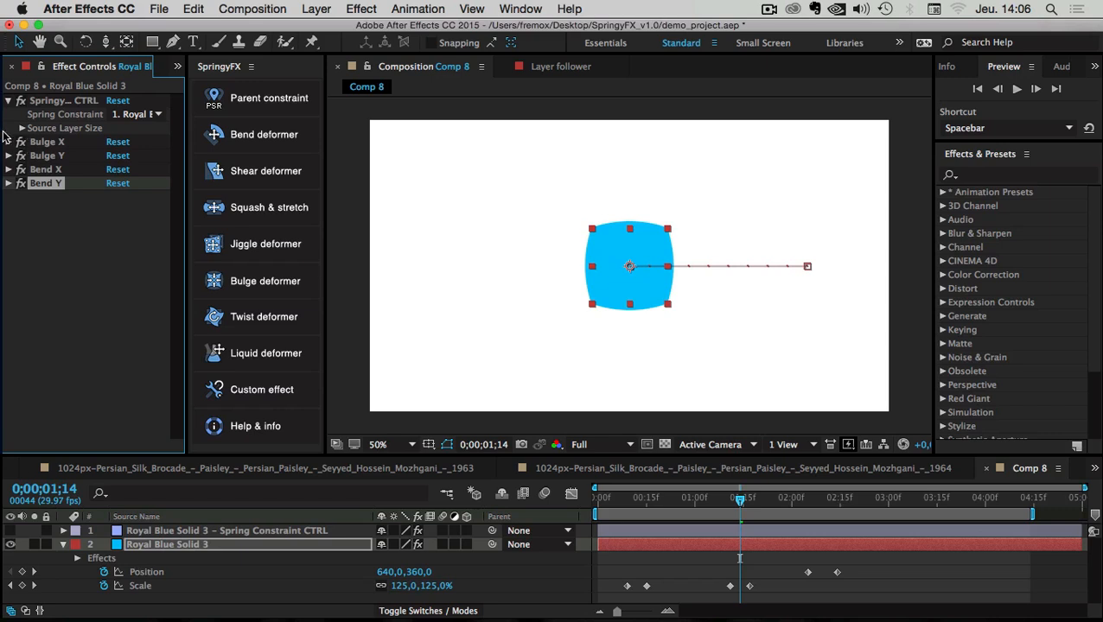
left_click(8, 184)
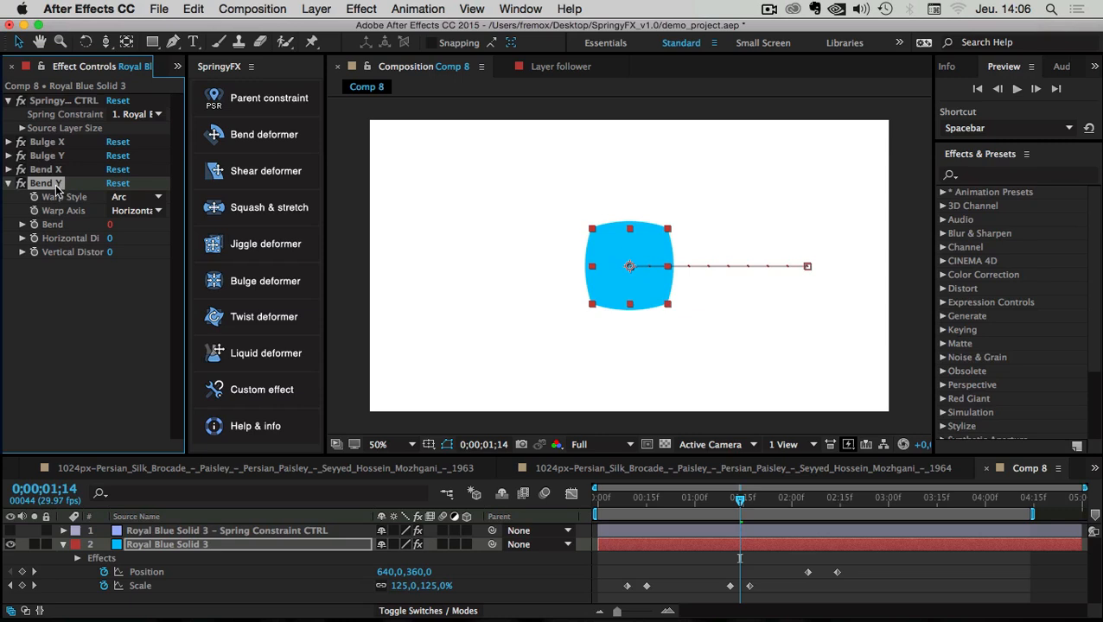
left_click(9, 184)
left_click(63, 543)
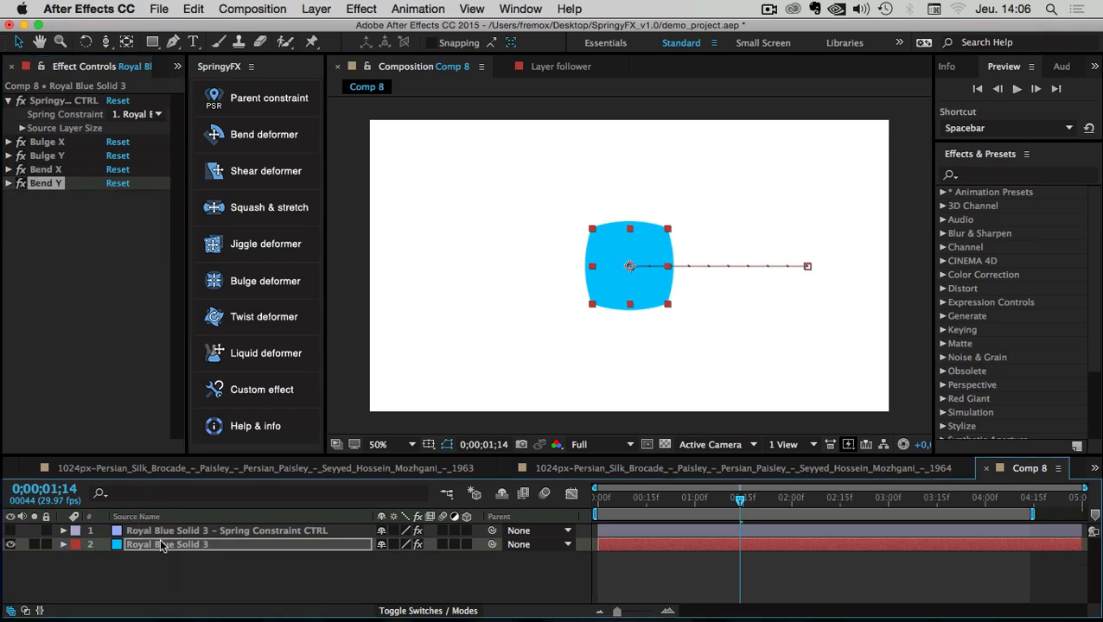
- Compare the blue solid's deformer effects with the Bulge and Bend maximum sliders on its Spring Constraint CTRL layer
left_click(223, 532)
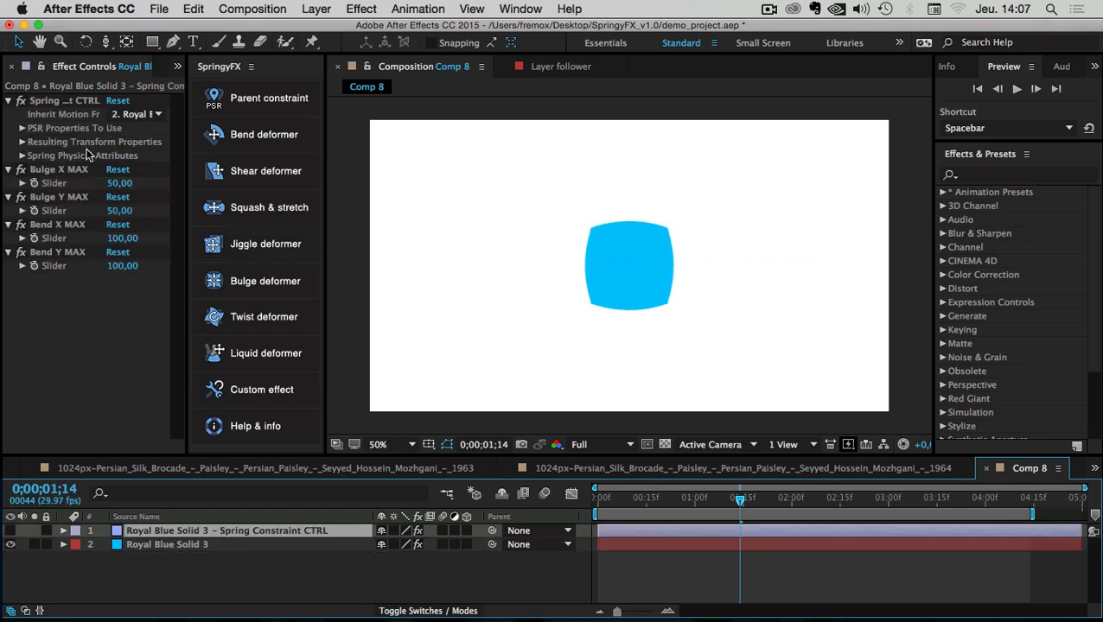
left_click(162, 544)
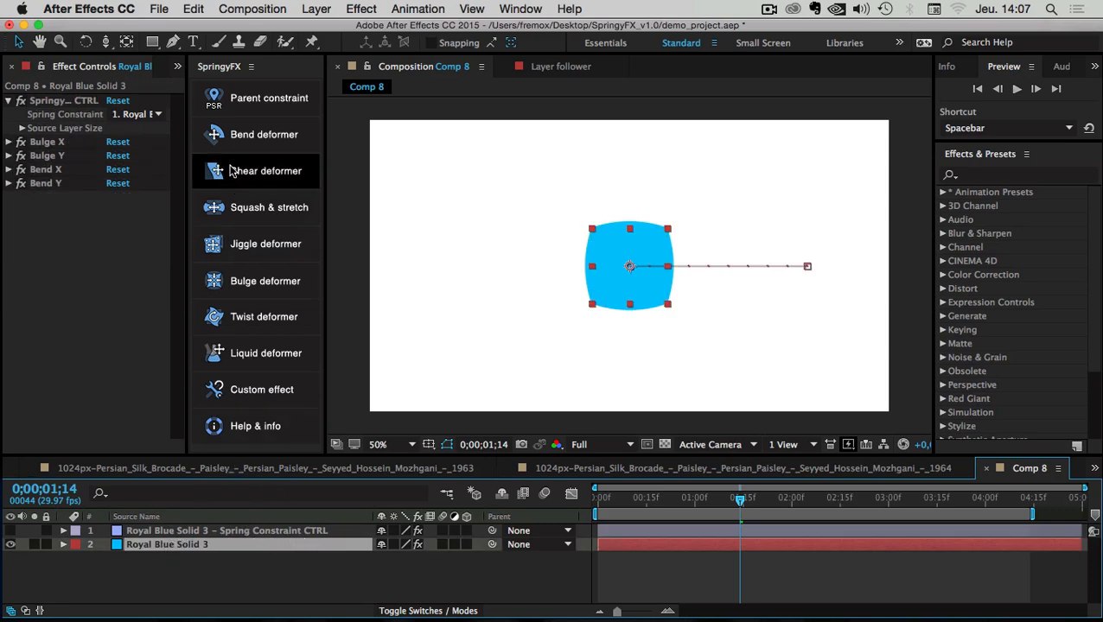
left_click(155, 554)
left_click(153, 546)
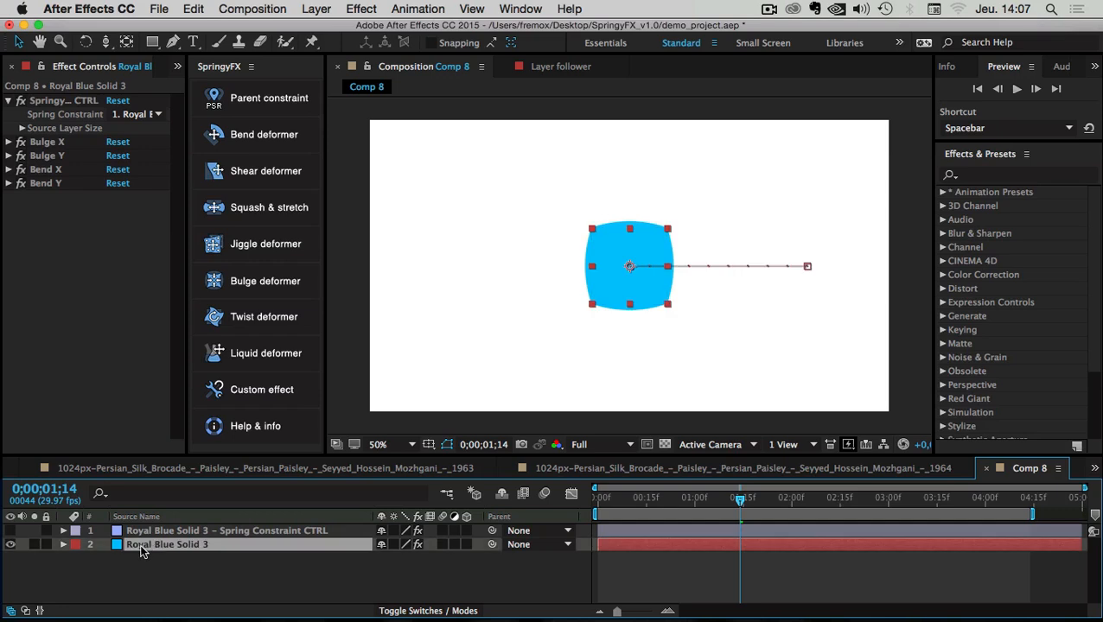
left_click(121, 586)
left_click(248, 533)
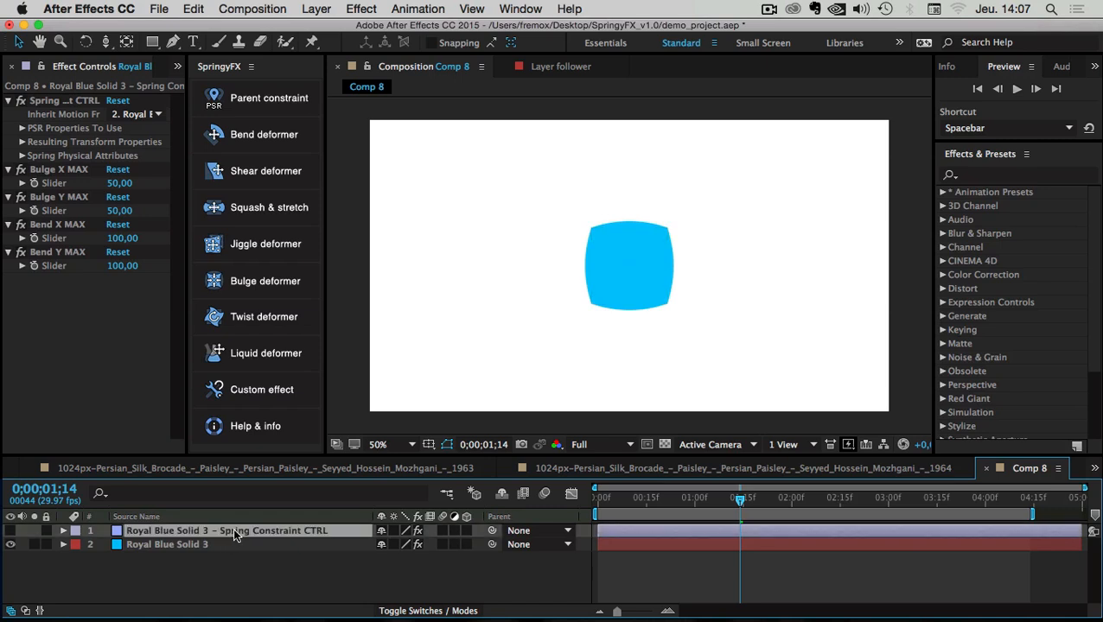
left_click(50, 171)
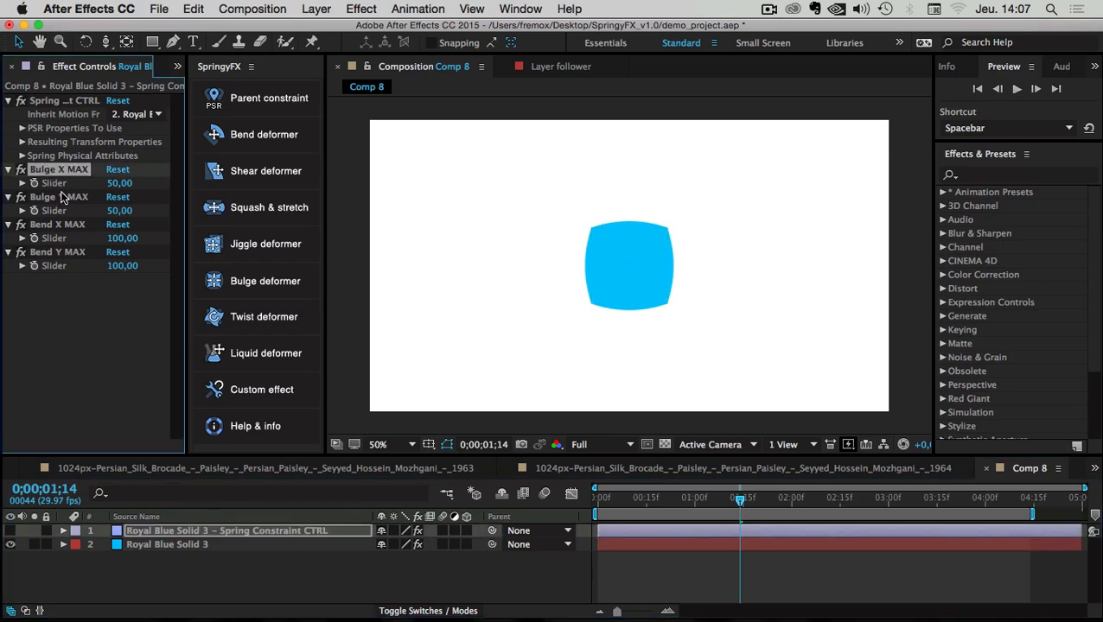
left_click(56, 227)
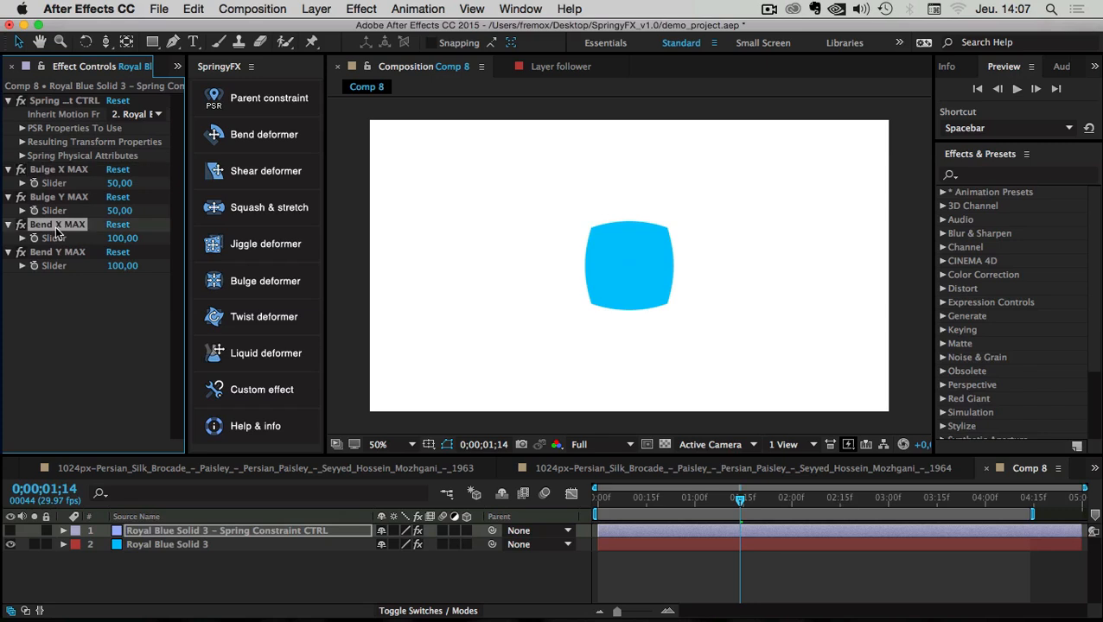
left_click(60, 254)
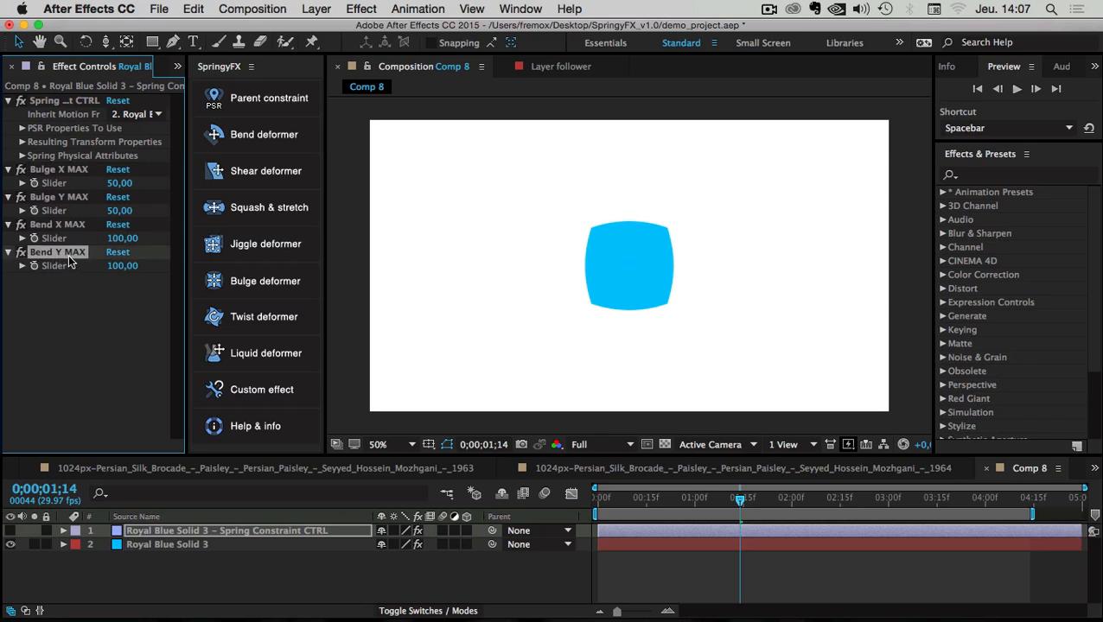
- Go to 0;00;02;11 and set the control layer's Bend X MAX slider to 1000
left_click_drag(757, 505, 828, 505)
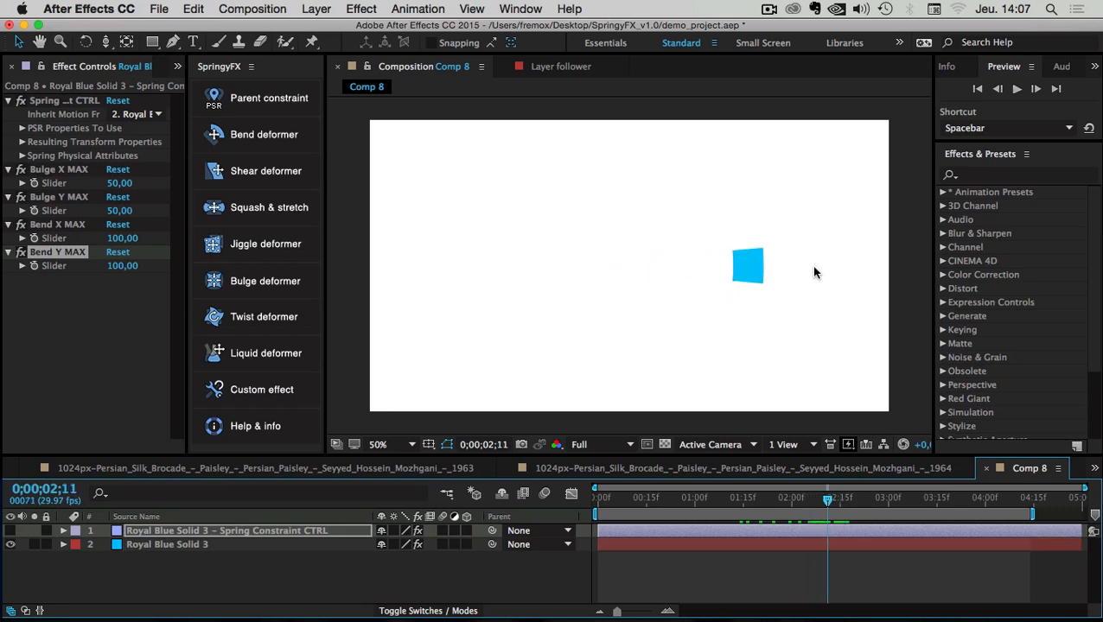
left_click_drag(122, 238, 903, 286)
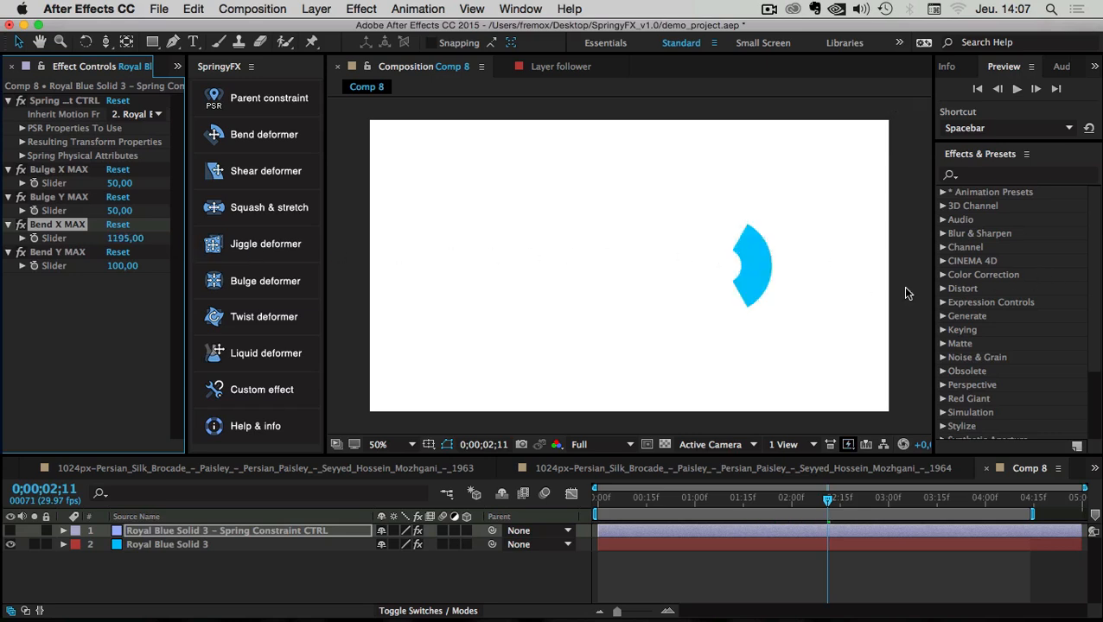
left_click(128, 238)
type("10")
key("Return")
- Preview the combined bulge and bend animation from the start of the composition
left_click_drag(812, 506, 560, 500)
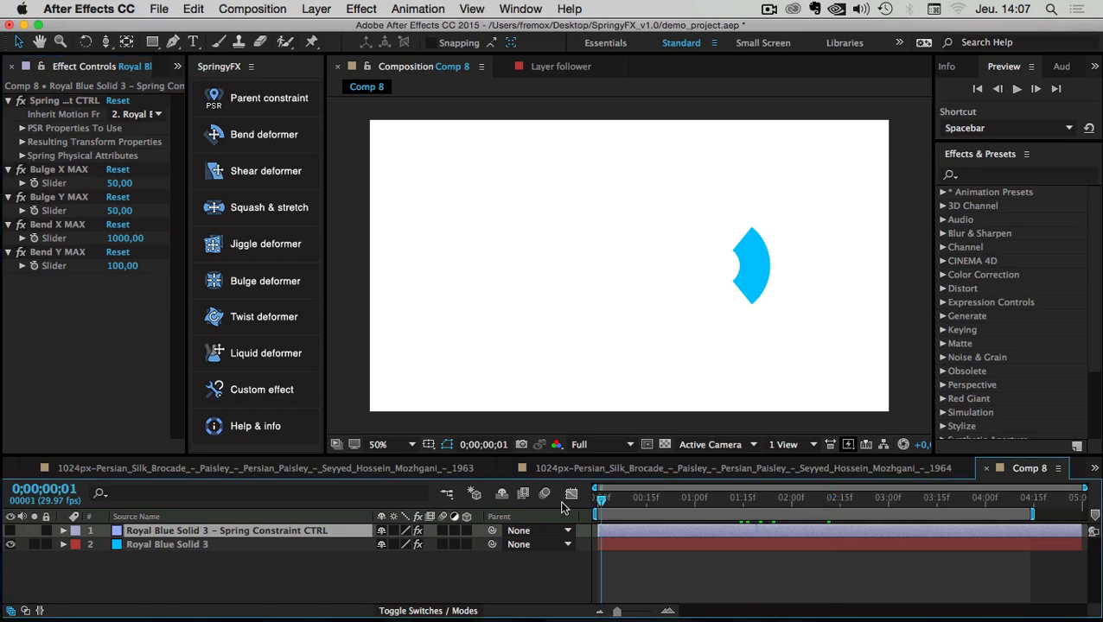
key("space")
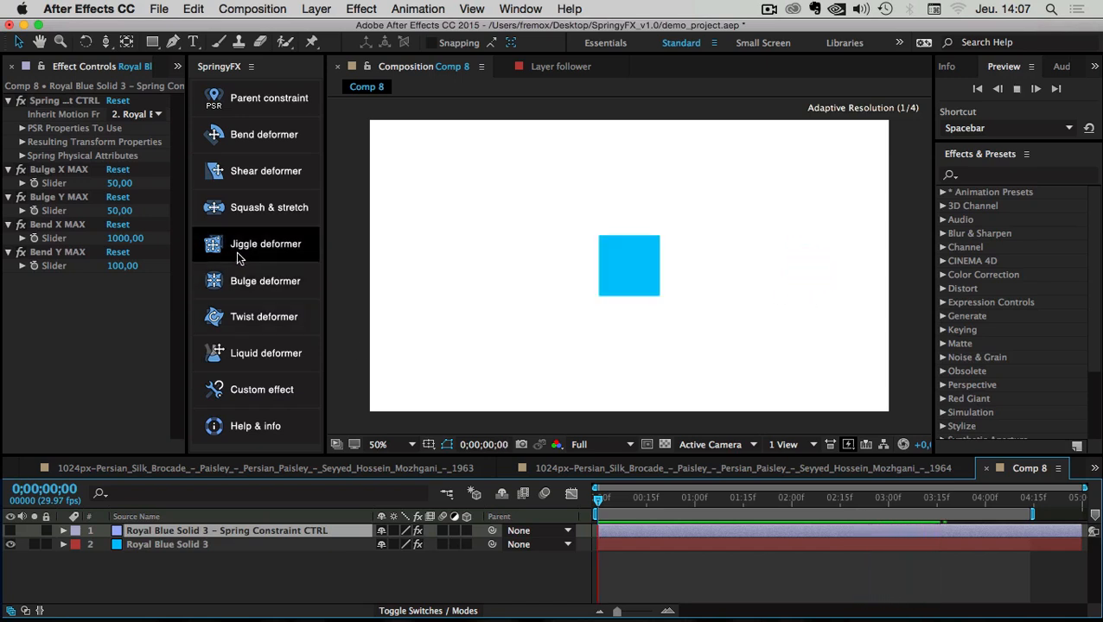
left_click(172, 545)
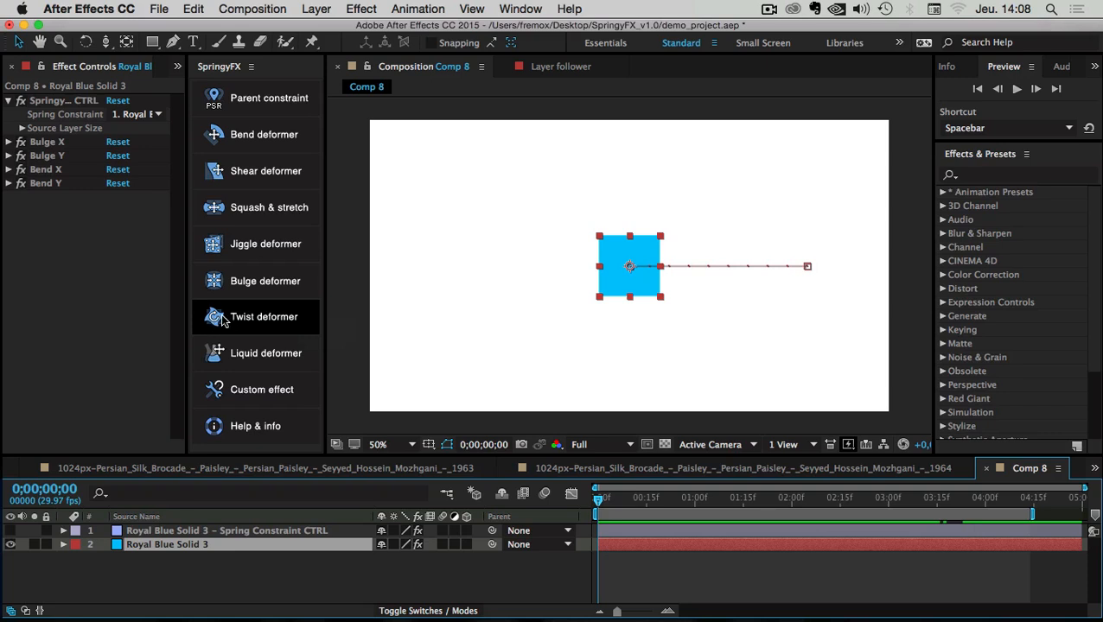
left_click(169, 565)
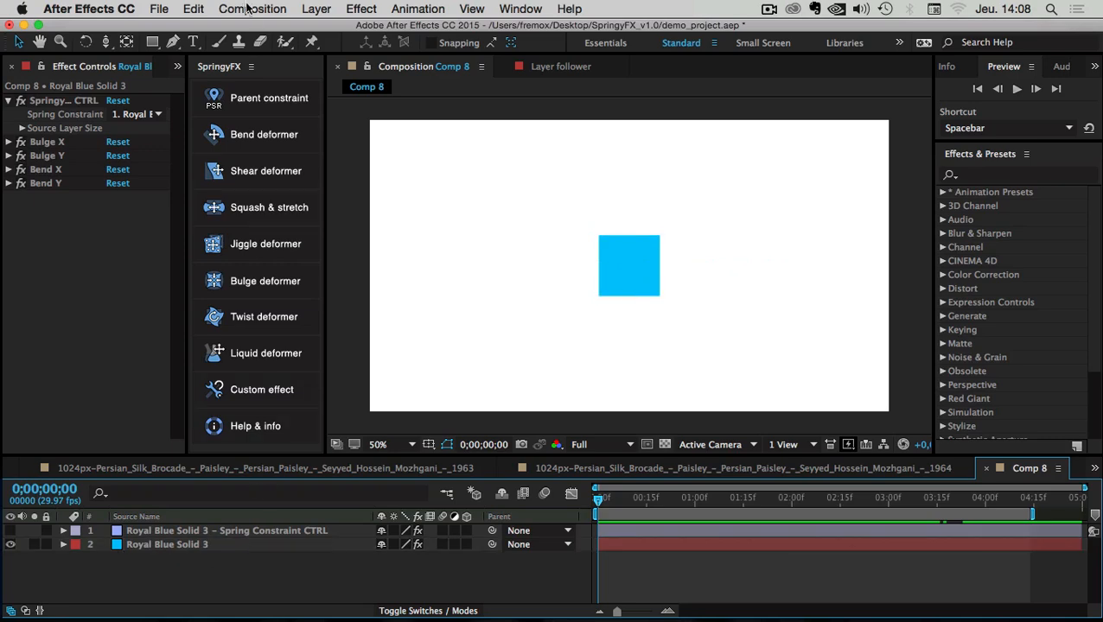
- Create a new composition with the HDV/HDTV 720 29.97 preset, 1280 x 720 px and 0;00;05;00 long
left_click(237, 8)
left_click(268, 30)
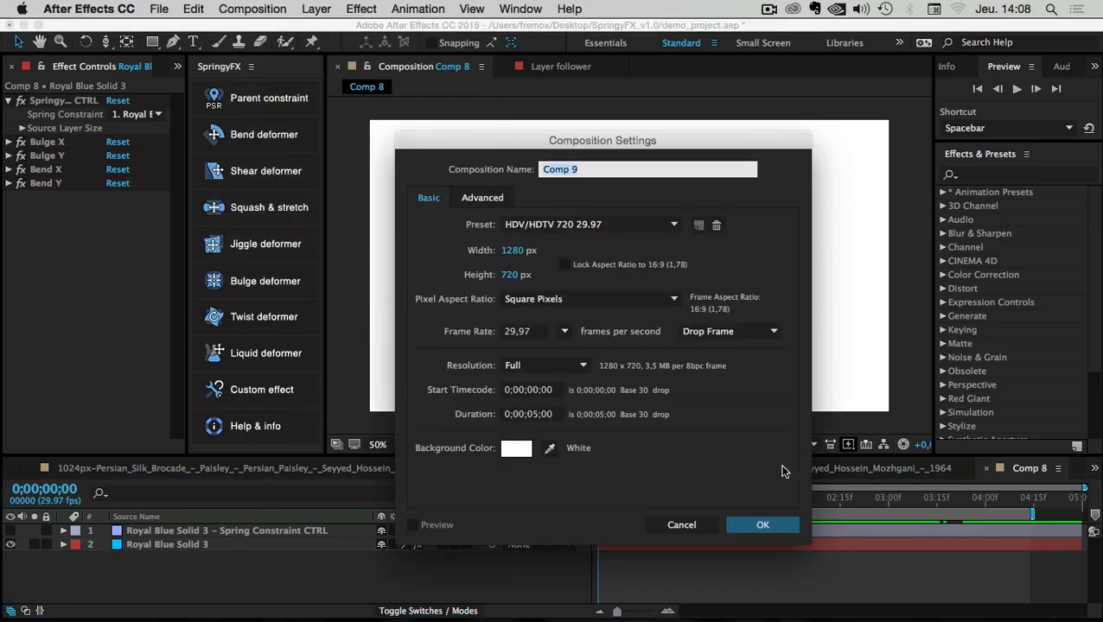
left_click(789, 528)
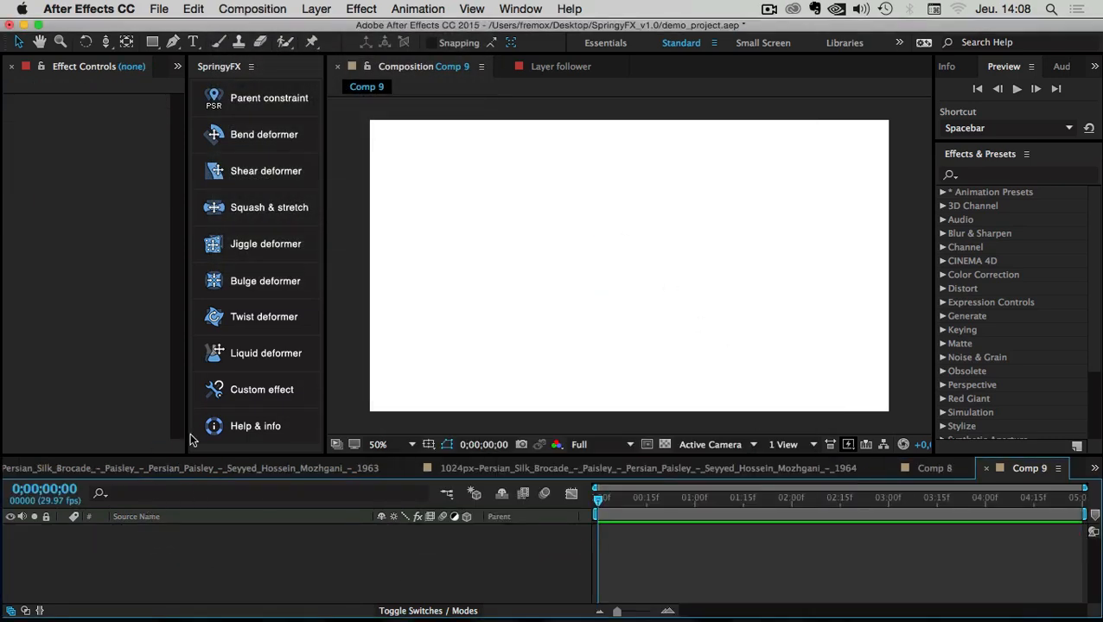
- Add a small royal blue solid at the centre of the new composition
right_click(95, 552)
mouse_move(160, 467)
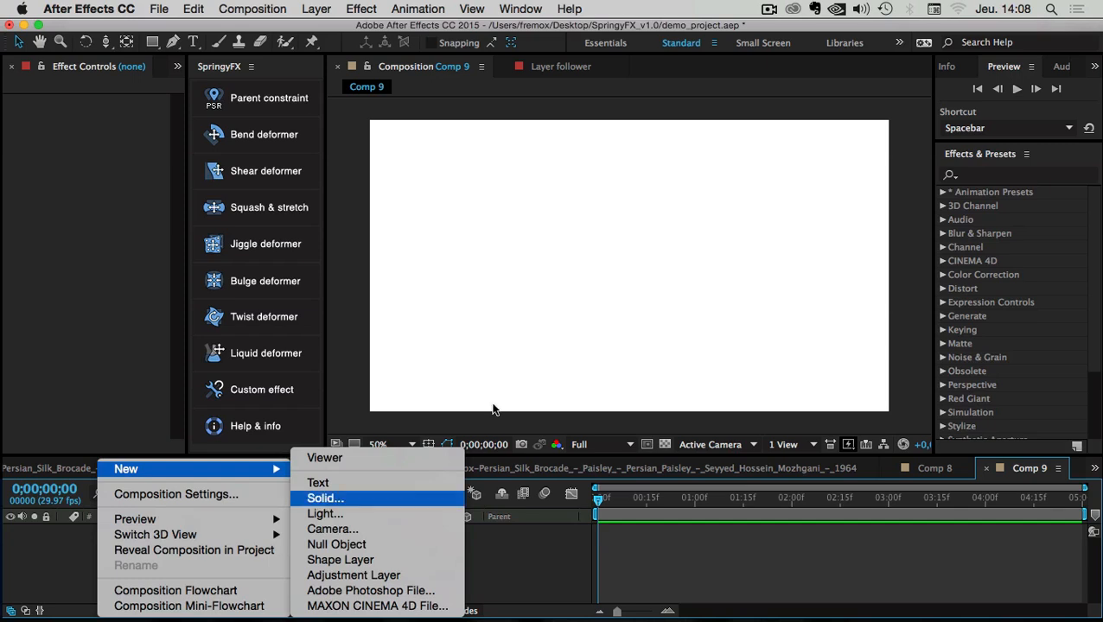
left_click(321, 496)
left_click(665, 460)
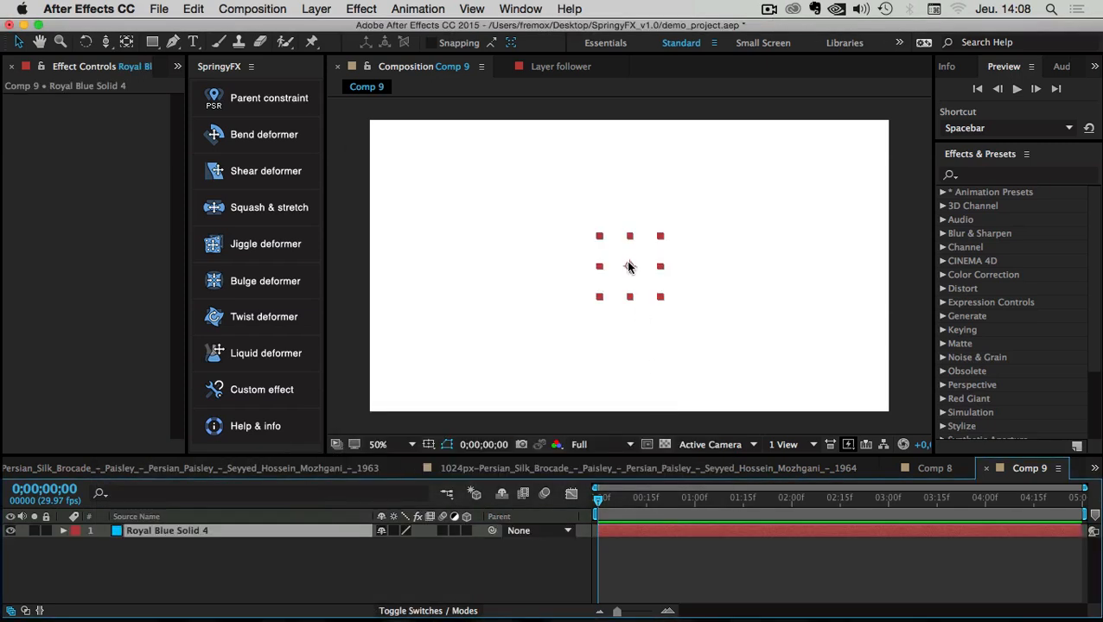
- Keyframe the royal blue solid's Rotation at 0° at 0;00;00;11 and at 1x+0,0° at 0;00;00;17
left_click(145, 532)
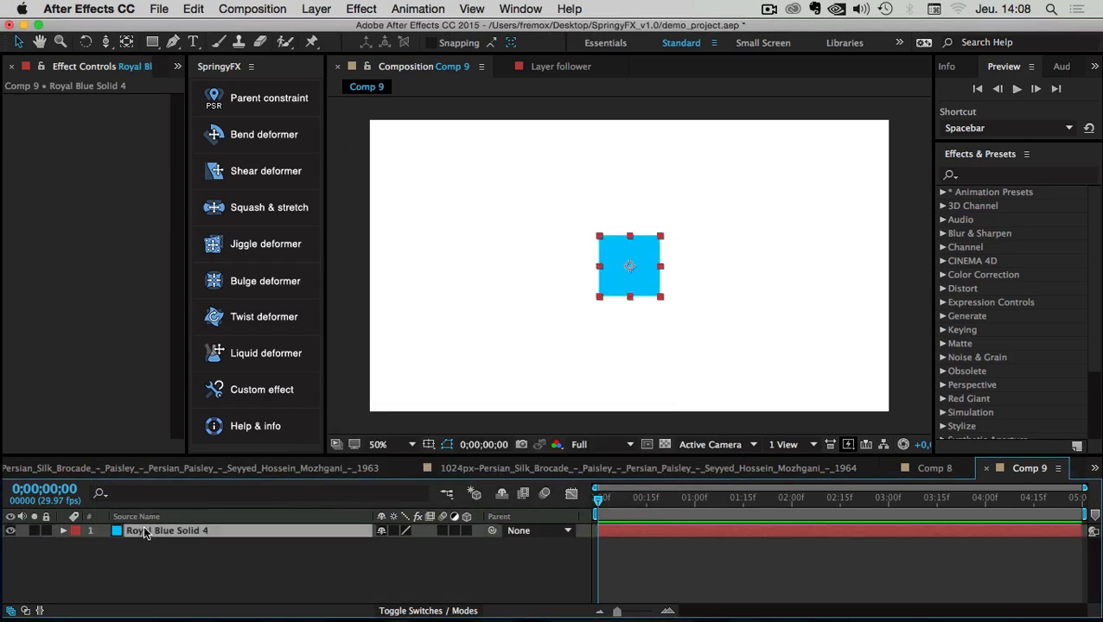
key("r")
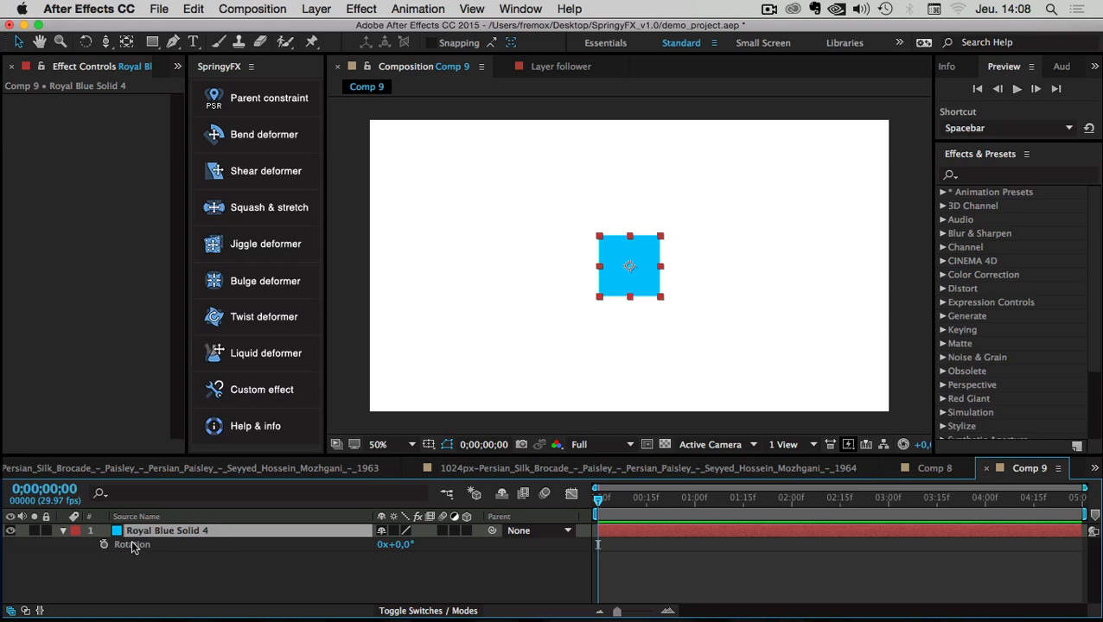
left_click_drag(600, 498, 653, 501)
left_click(104, 545)
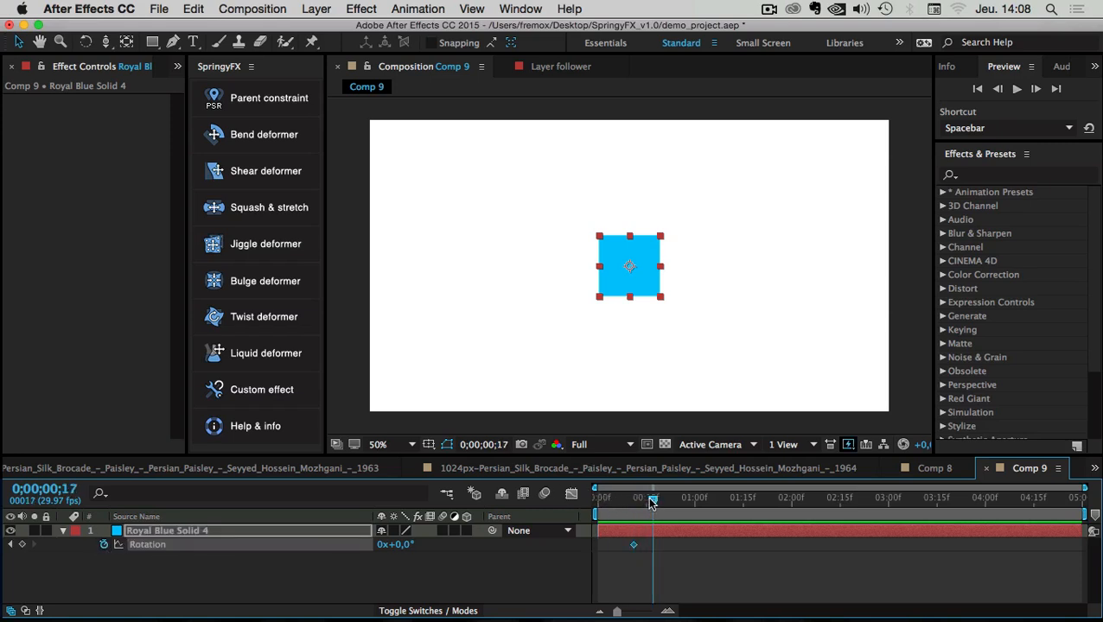
type("1")
left_click(402, 584)
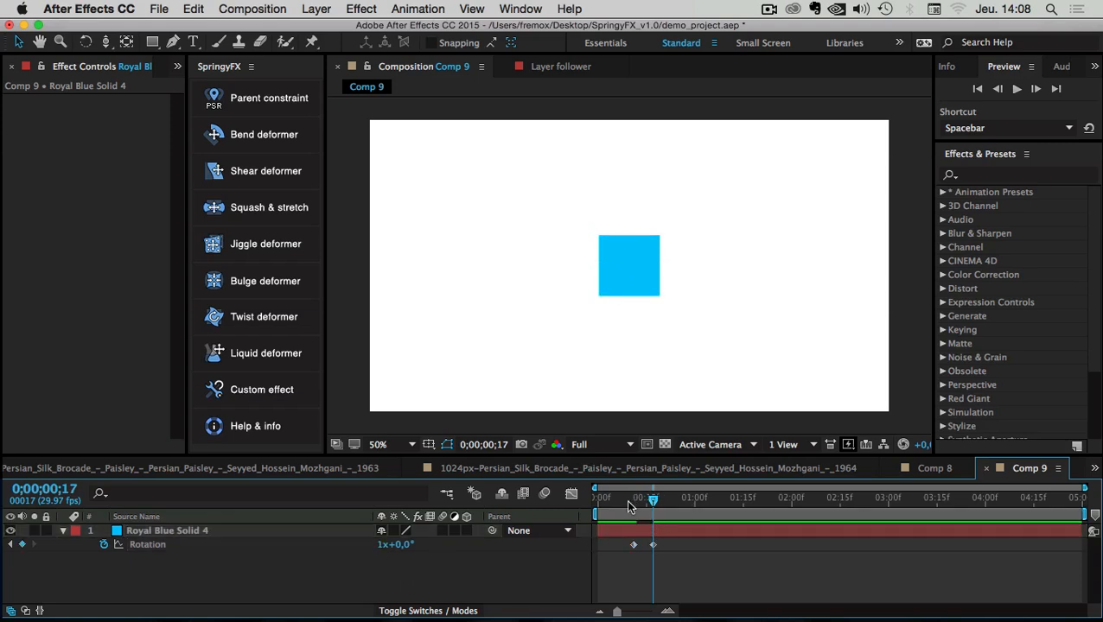
- Set the solid's second Rotation keyframe to -1x+0,0°
left_click_drag(628, 506, 655, 511)
left_click(449, 557)
left_click(670, 525)
left_click(435, 573)
- End the work area at 0;00;01;12 and preview the rotation animation
left_click_drag(624, 500, 726, 517)
key("n")
key("space")
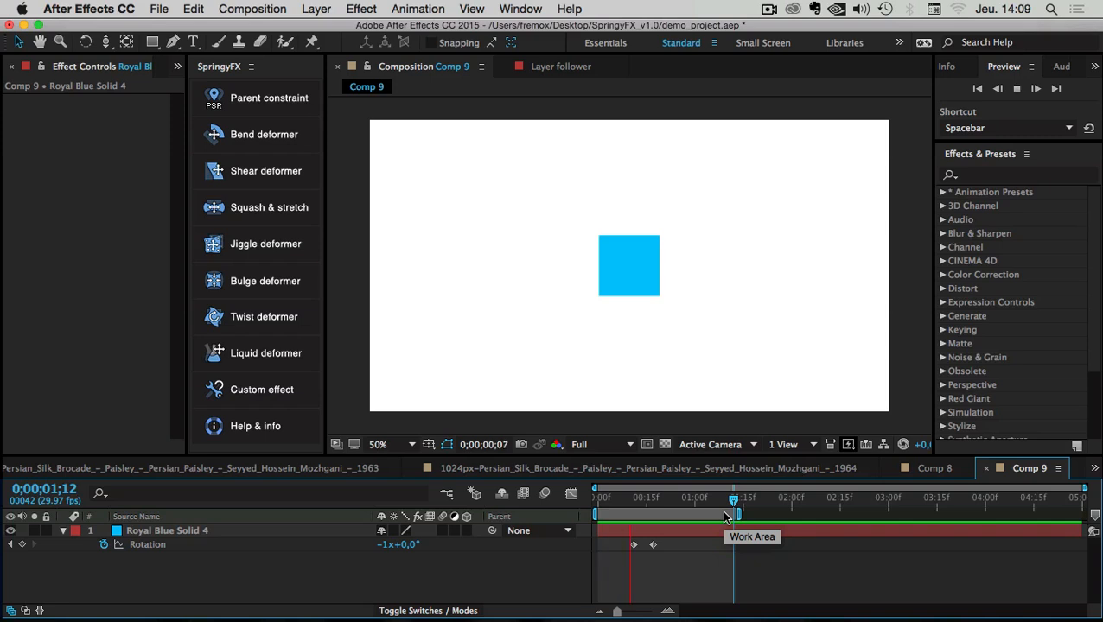
key("space")
- Move the first Rotation keyframe to about frame 8 and the second to 0;00;00;26, previewing each change
left_click_drag(633, 546, 620, 545)
key("space")
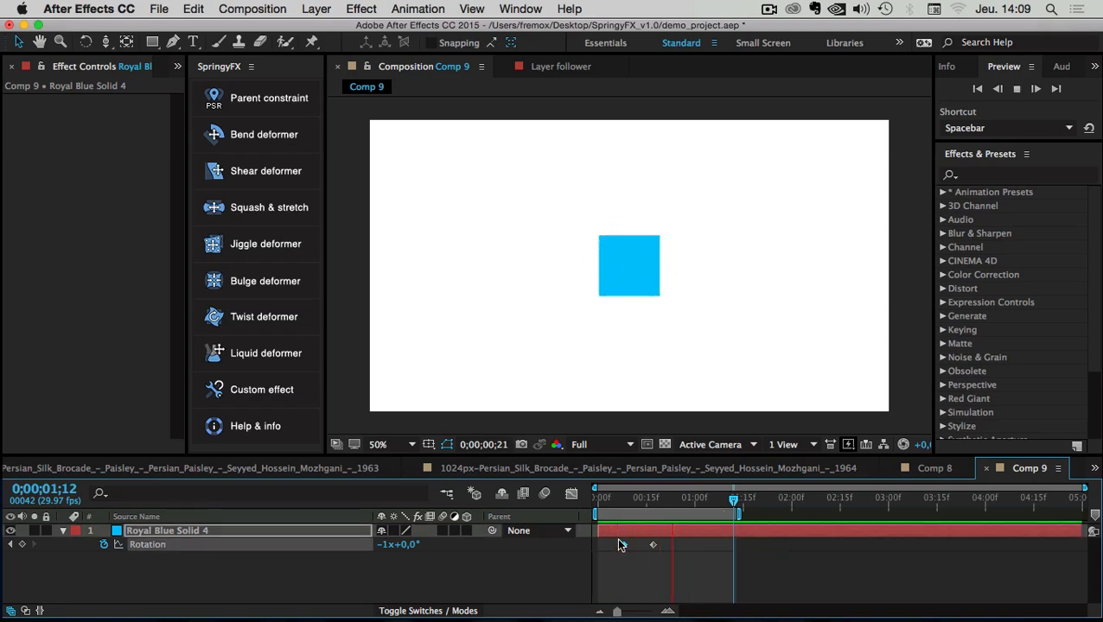
key("space")
left_click_drag(653, 546, 682, 545)
key("space")
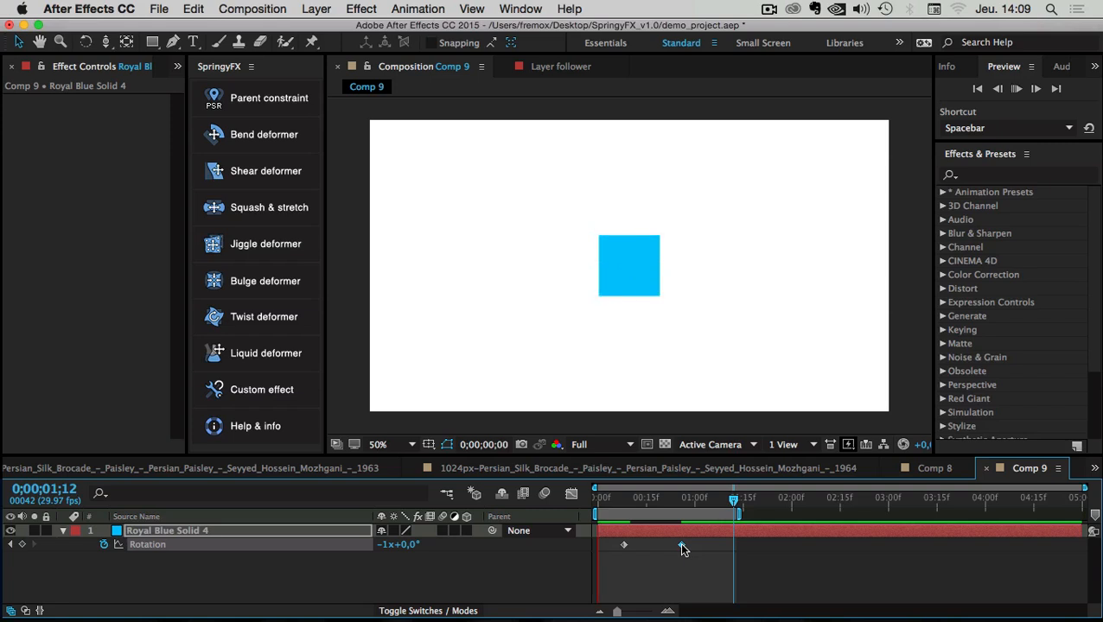
key("space")
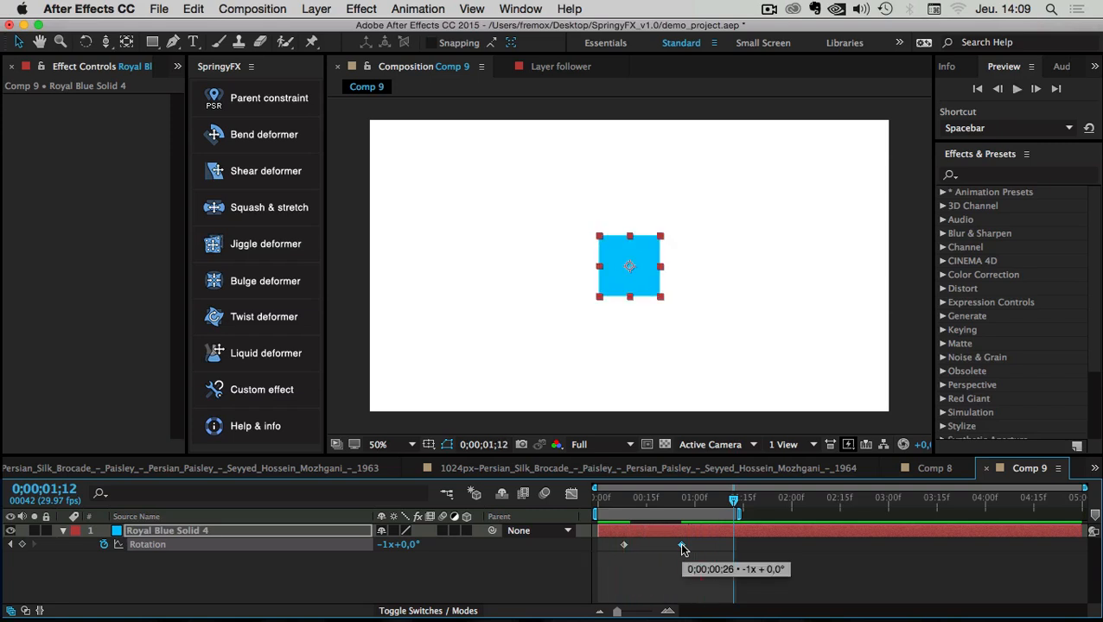
- Go to the second Rotation keyframe at 0;00;00;26 and set its value to 0x+180,0°
left_click(682, 498)
left_click(384, 545)
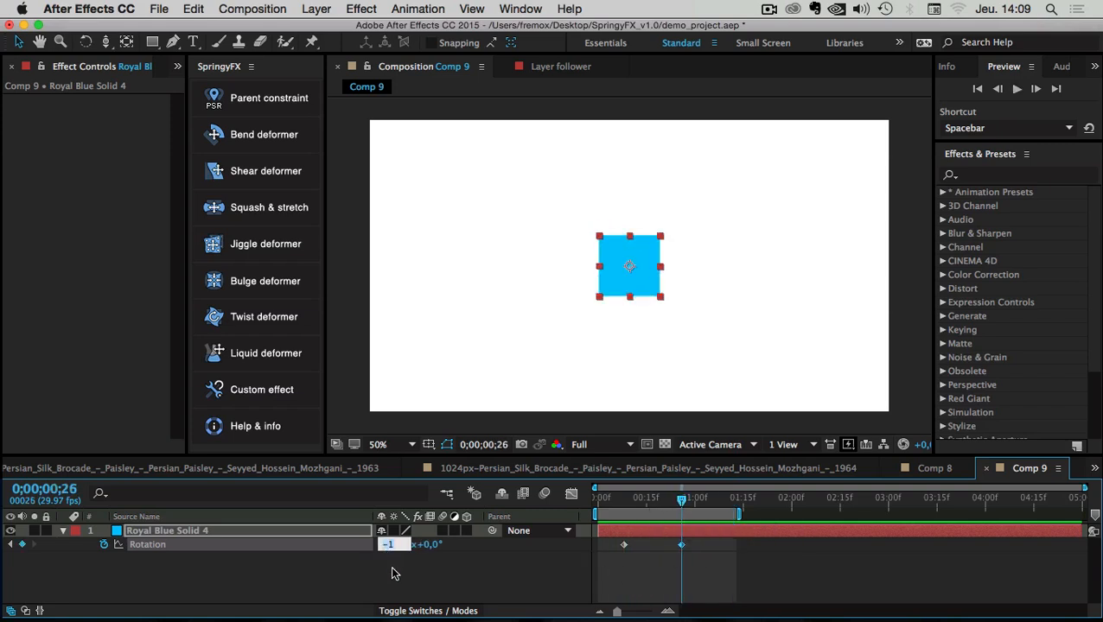
type("0")
left_click(402, 569)
left_click(406, 545)
type("180")
key("Return")
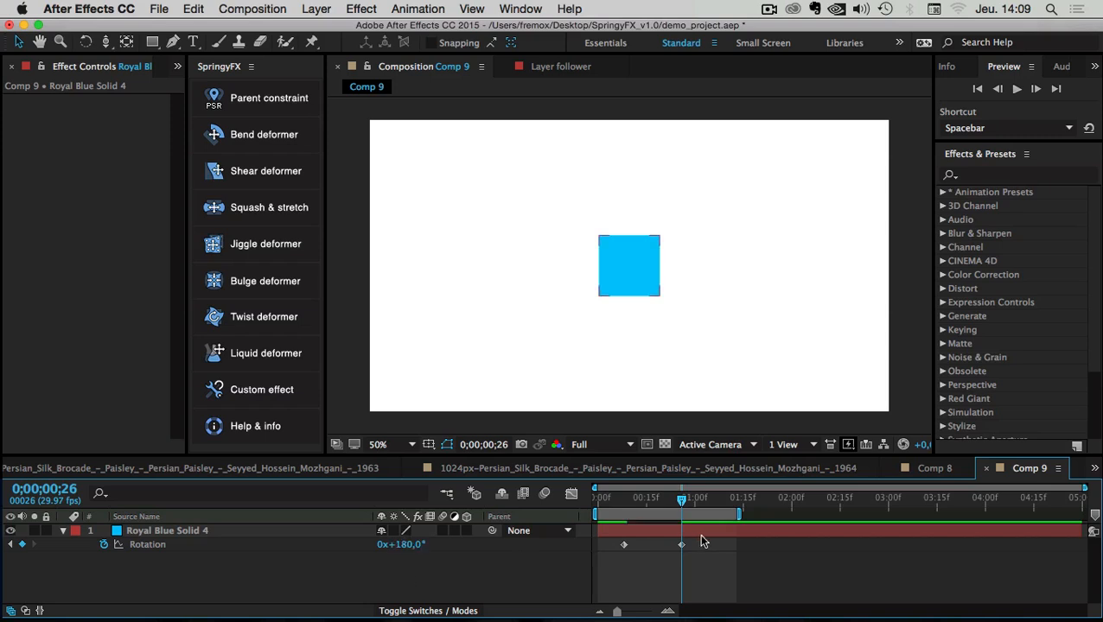
- Move the 180° Rotation keyframe earlier to 0;00;00;20 and preview the faster rotation from the start
left_click_drag(681, 545, 670, 545)
left_click(596, 499)
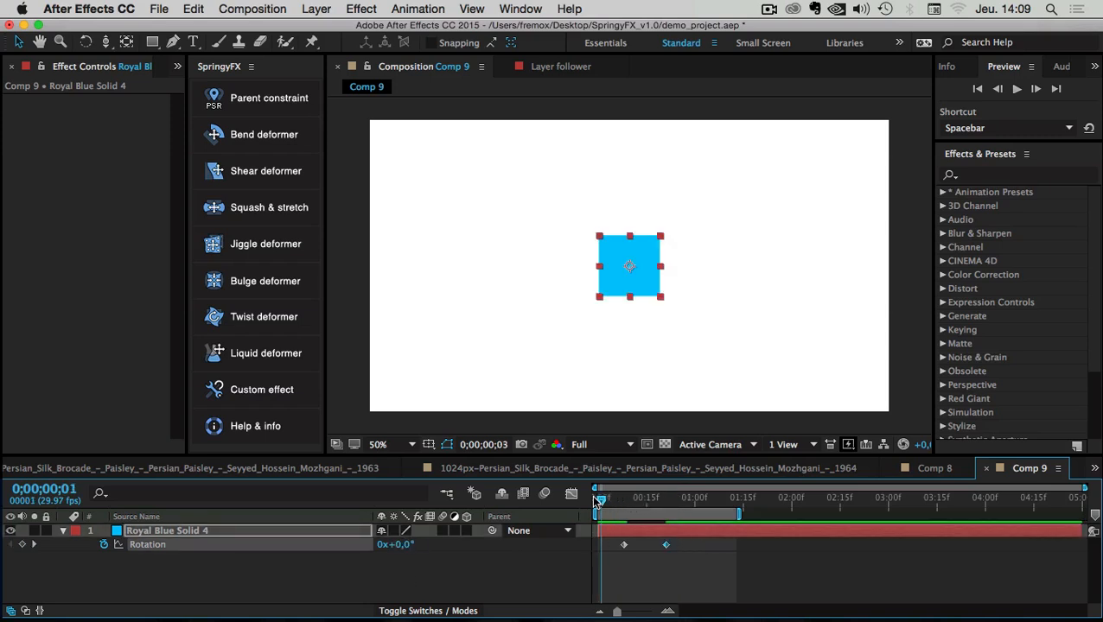
key("space")
key("space")
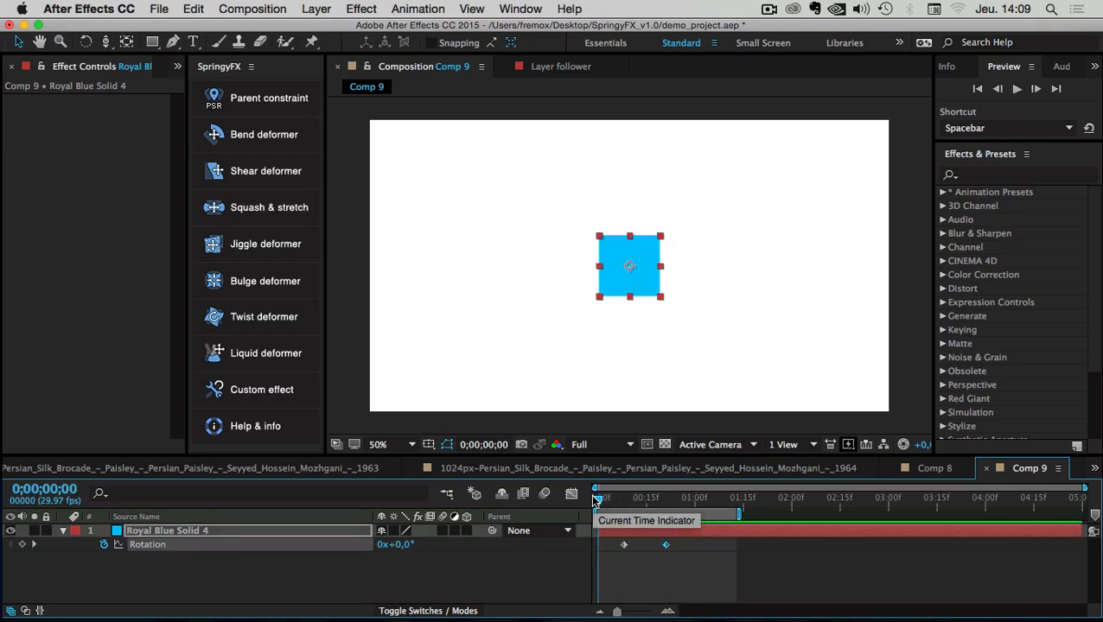
left_click_drag(665, 546, 661, 548)
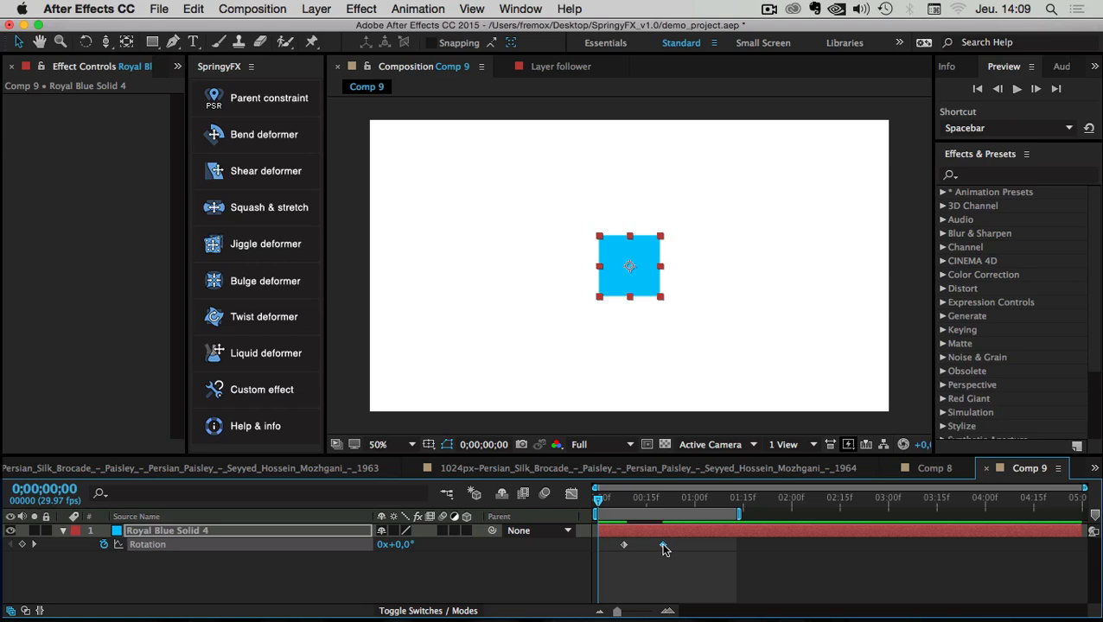
key("space")
key("space")
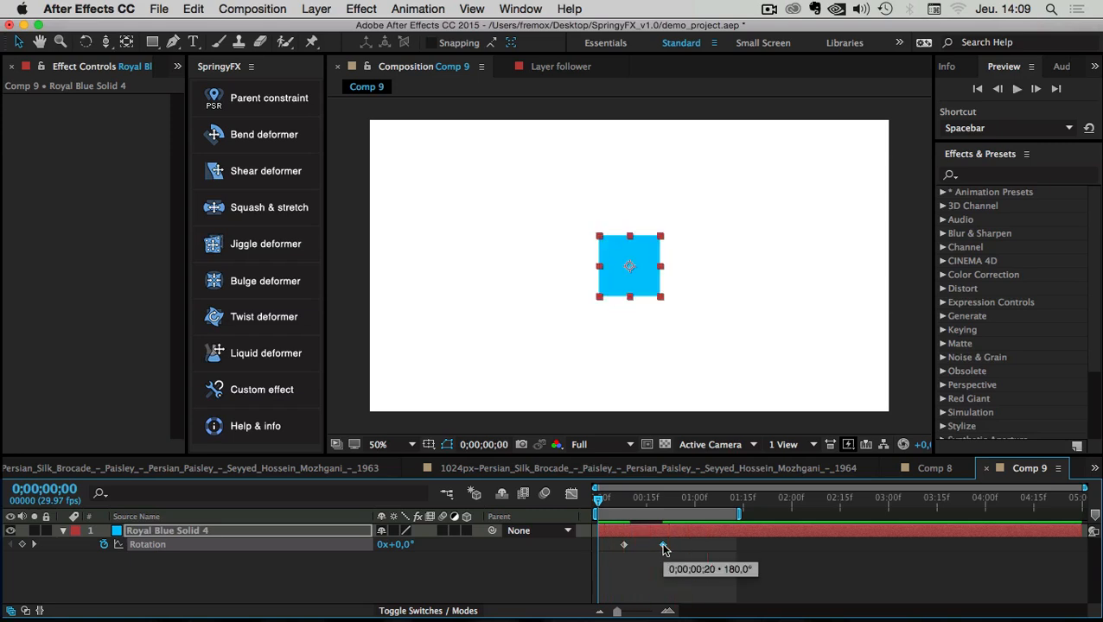
- Apply the SpringyFX Twist deformer to the rotating royal blue solid and collapse the solid's properties
left_click(111, 580)
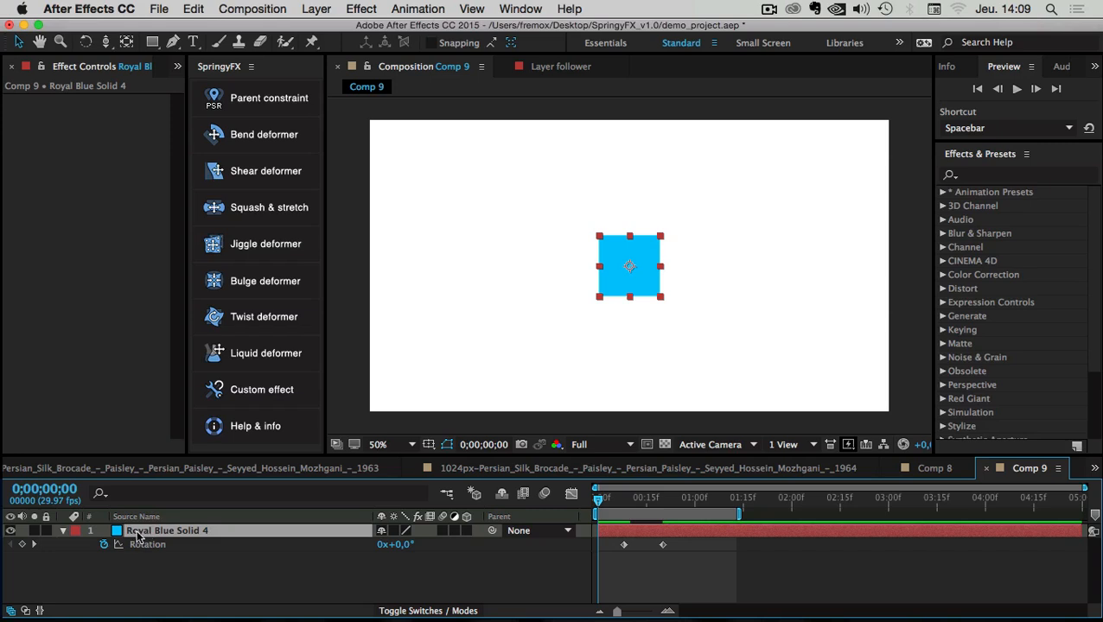
left_click(140, 601)
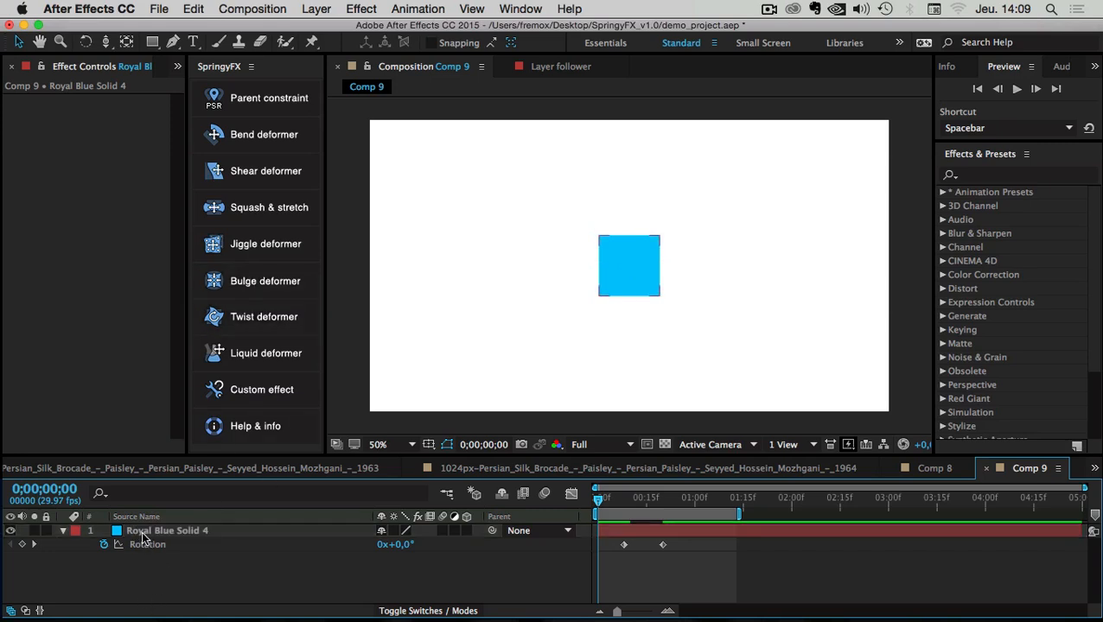
left_click(140, 533)
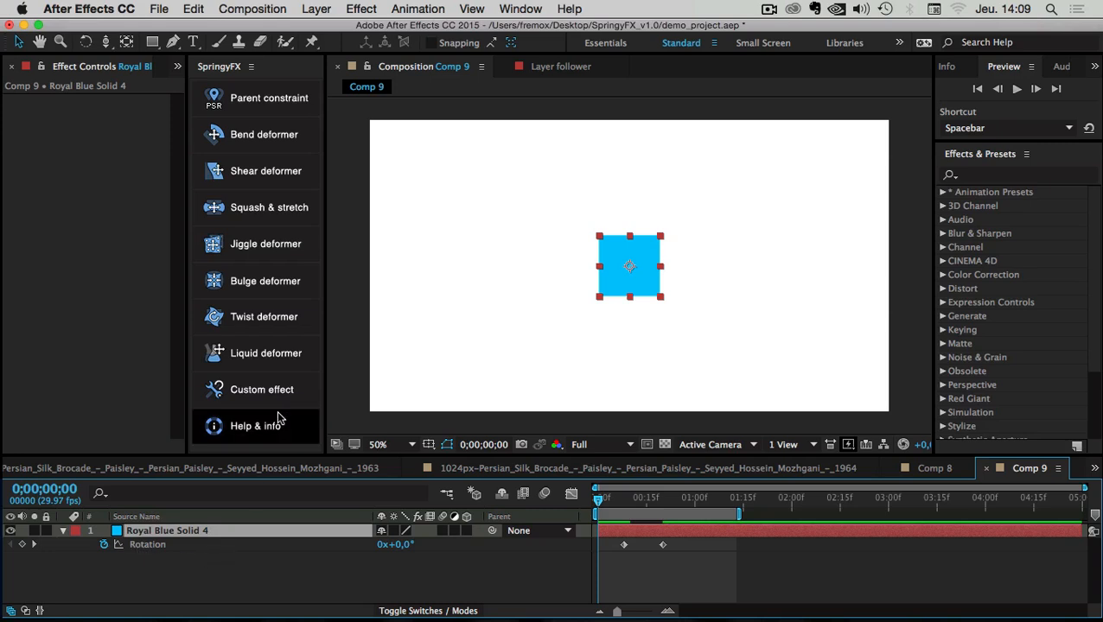
left_click(257, 318)
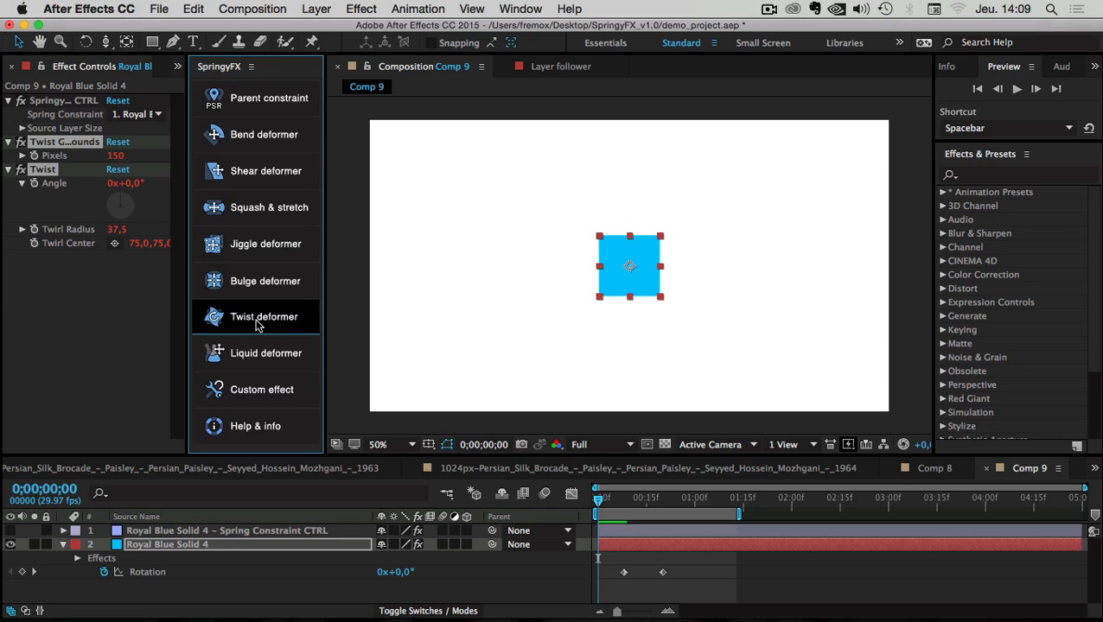
left_click(64, 544)
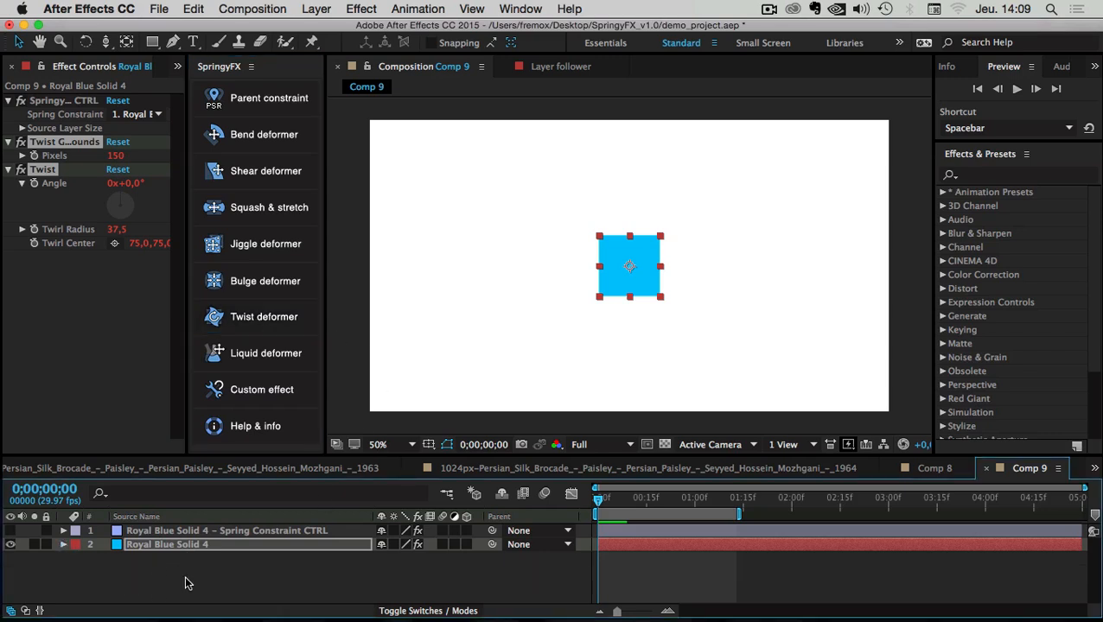
- Select the Spring Constraint CTRL layer and examine its Twist MAX effect
left_click(185, 584)
left_click(246, 530)
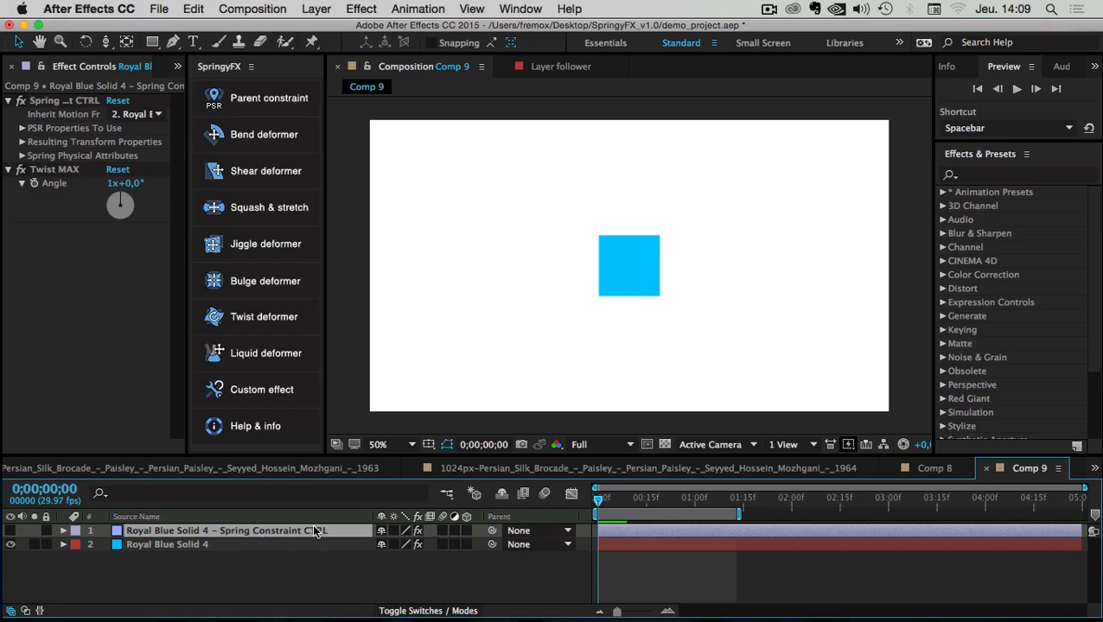
left_click(50, 168)
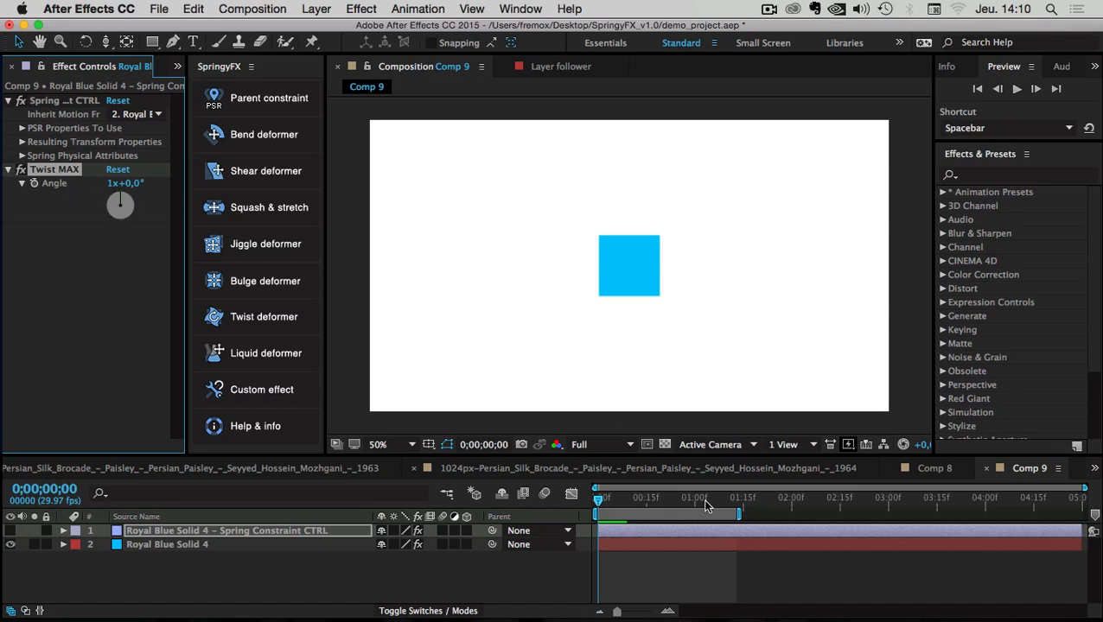
- Preview the twist animation and examine the solid's deformation and Twist effect at 0;00;00;13 and 0;00;00;17
left_click(684, 581)
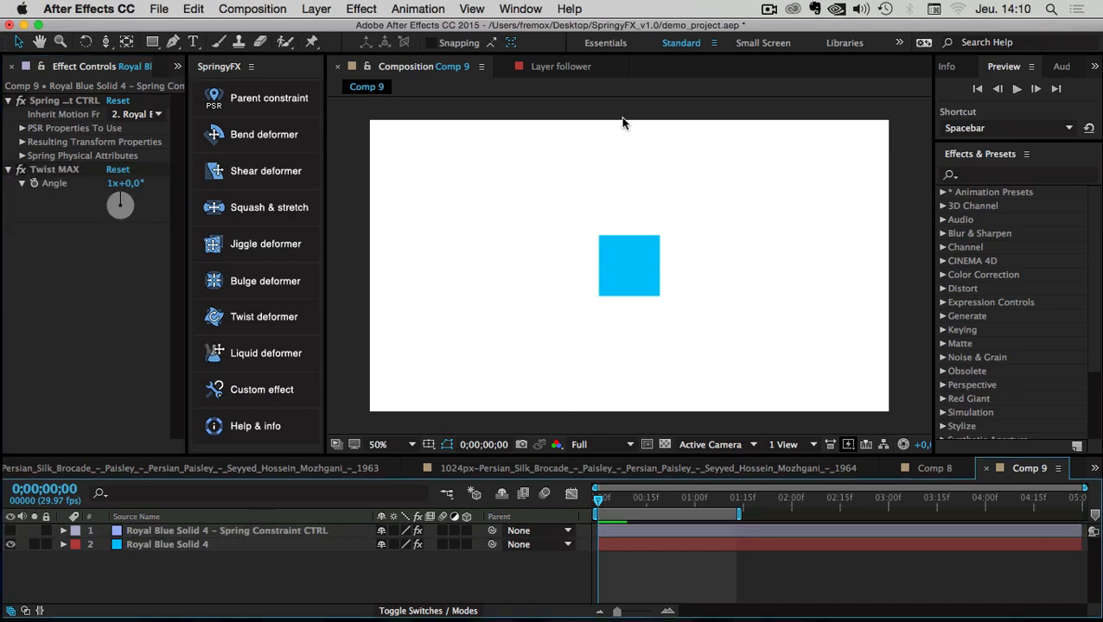
left_click(1017, 89)
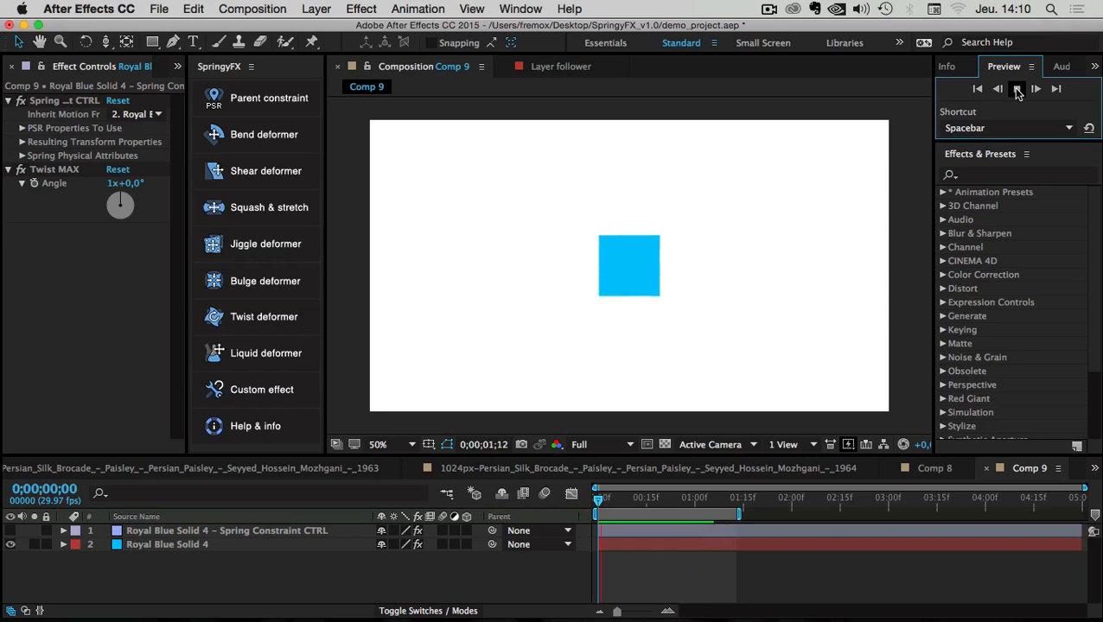
left_click(615, 499)
left_click_drag(613, 503, 639, 507)
left_click(160, 546)
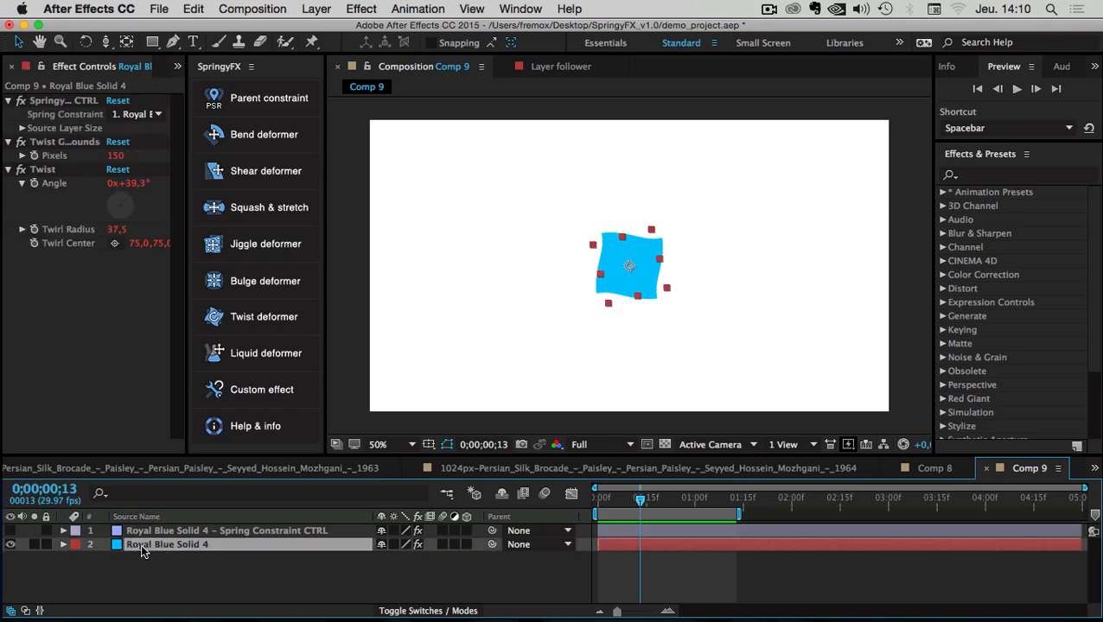
left_click(123, 566)
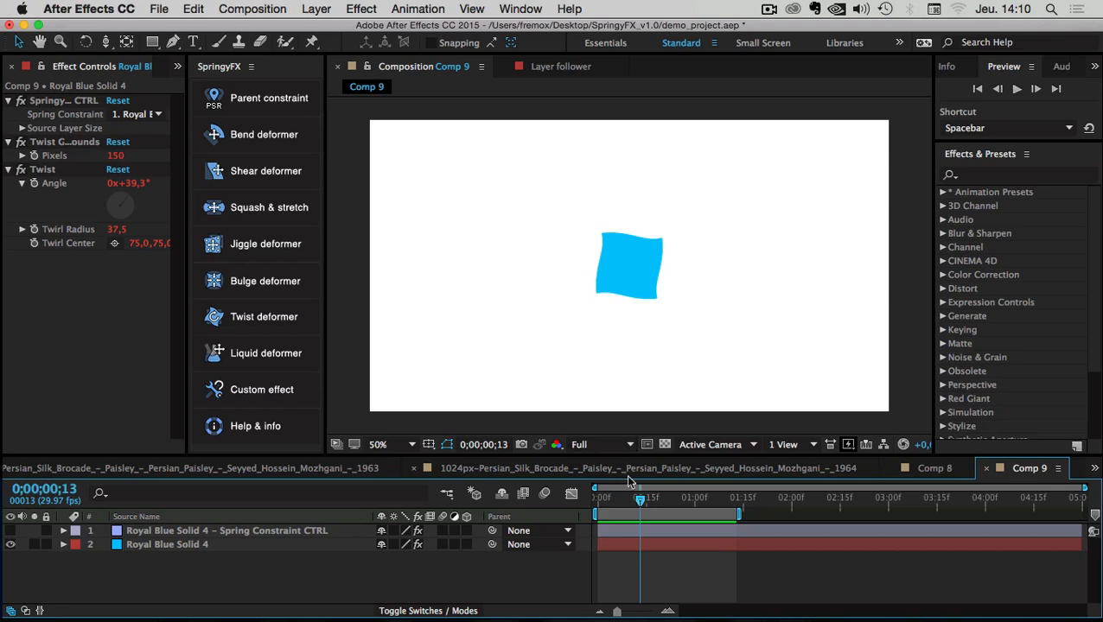
mouse_move(636, 499)
left_mouse_down()
mouse_move(607, 501)
mouse_move(691, 506)
mouse_move(588, 506)
mouse_move(658, 510)
mouse_move(627, 495)
mouse_move(597, 500)
mouse_move(654, 498)
left_mouse_up()
- At 0;00;00;11, try a Twist MAX angle of 5x+8,0° on the control layer, preview the result and undo the change
left_click(229, 547)
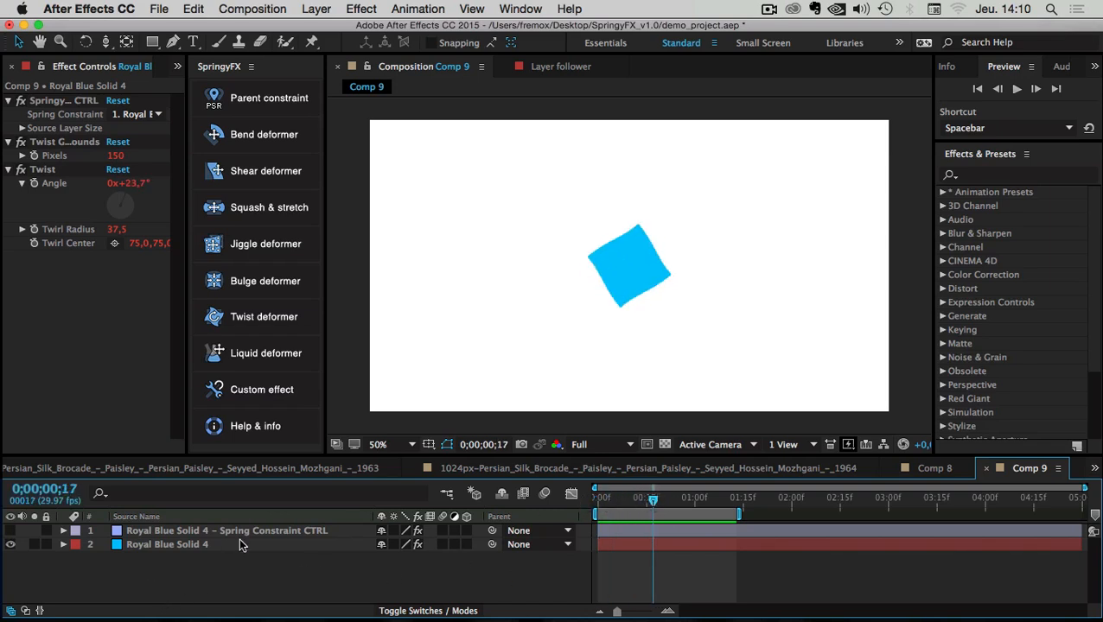
left_click(223, 532)
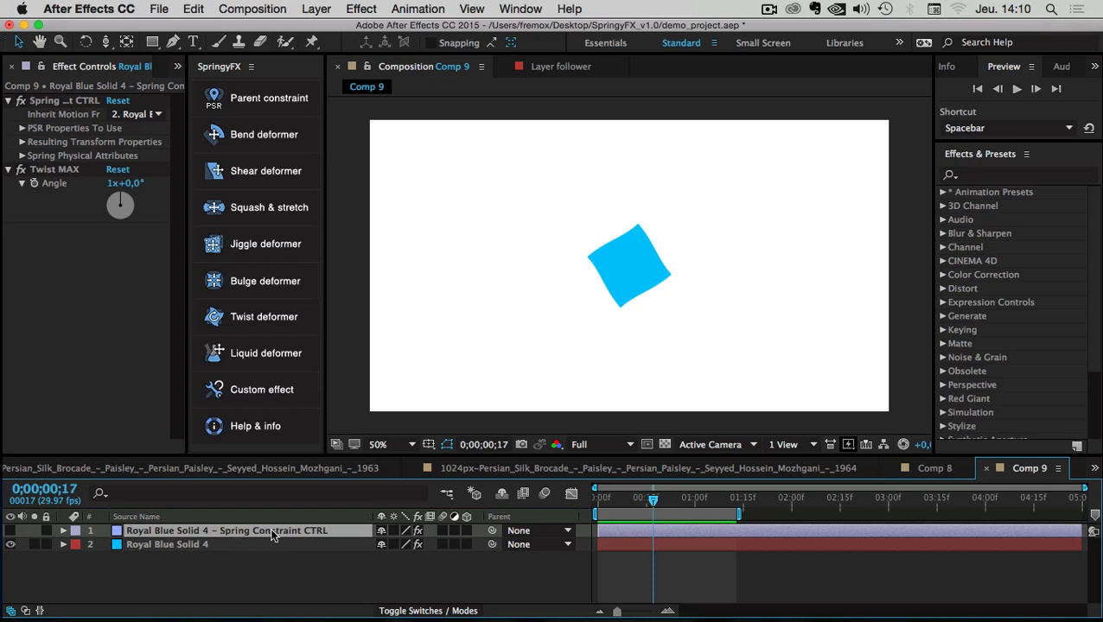
left_click(50, 172)
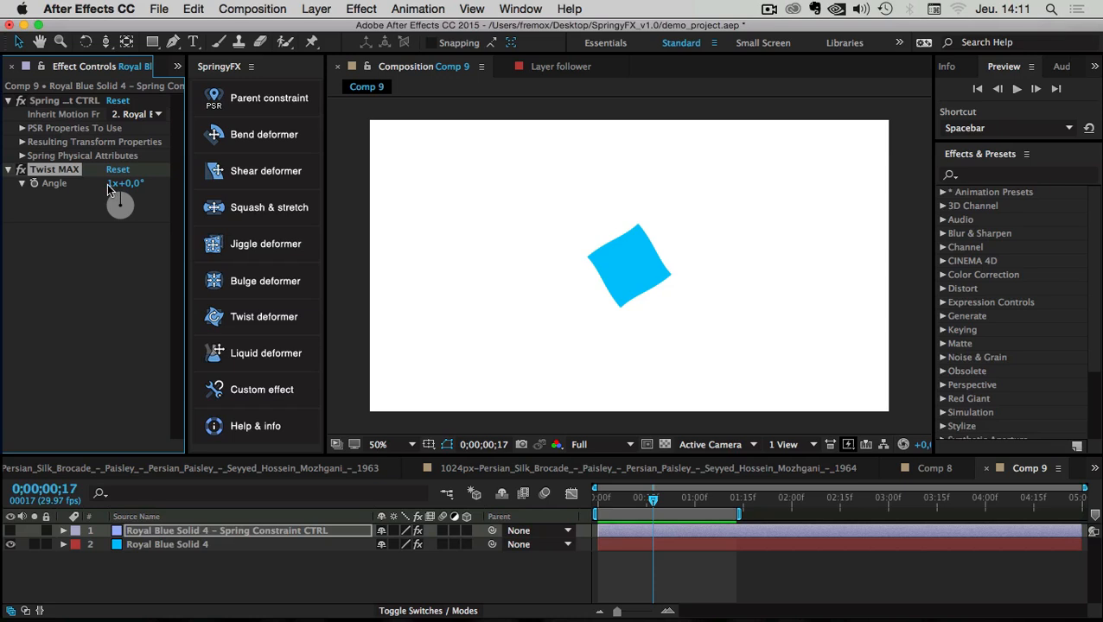
mouse_move(653, 501)
left_mouse_down()
mouse_move(667, 504)
mouse_move(613, 506)
mouse_move(634, 502)
left_mouse_up()
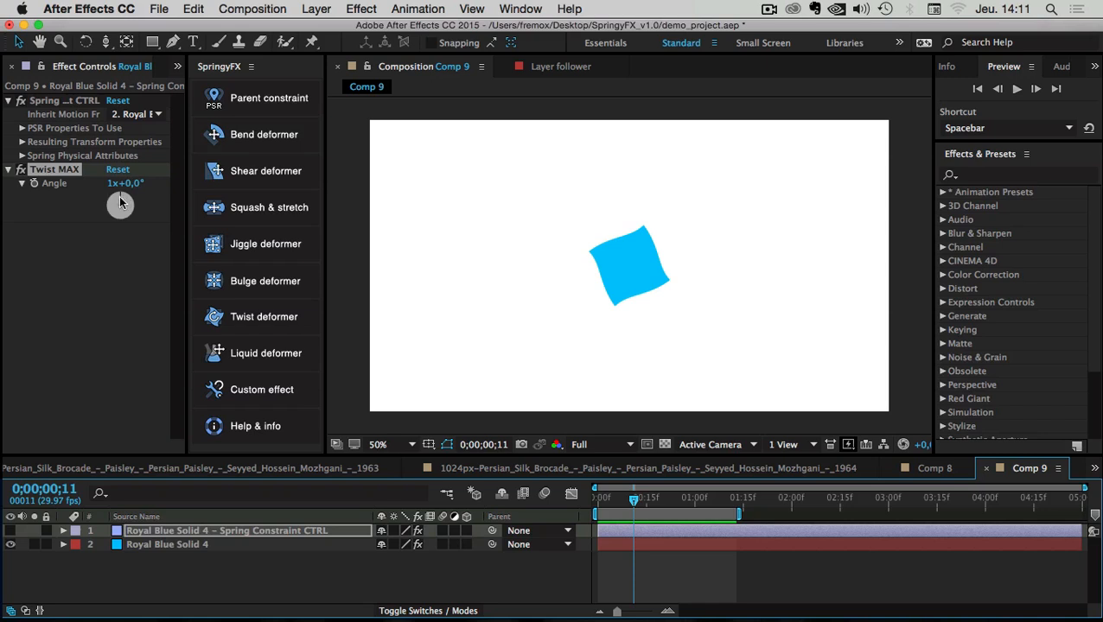
mouse_move(123, 200)
left_mouse_down()
mouse_move(118, 216)
mouse_move(111, 197)
mouse_move(136, 227)
mouse_move(142, 177)
mouse_move(135, 214)
mouse_move(121, 218)
left_mouse_up()
left_click(652, 576)
key("space")
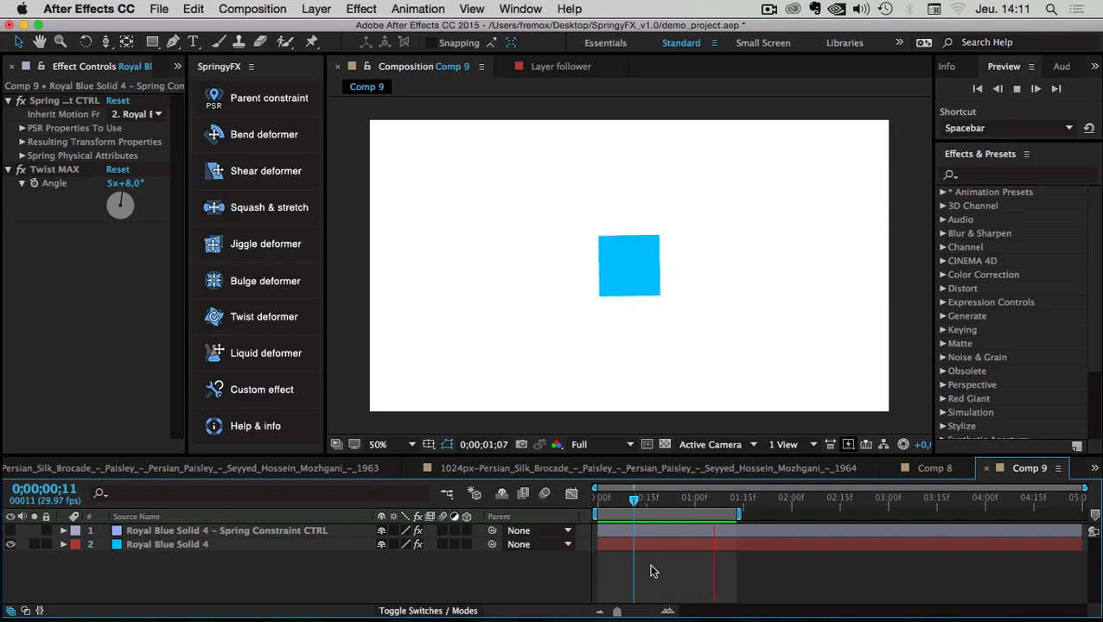
key("space")
key("super+z")
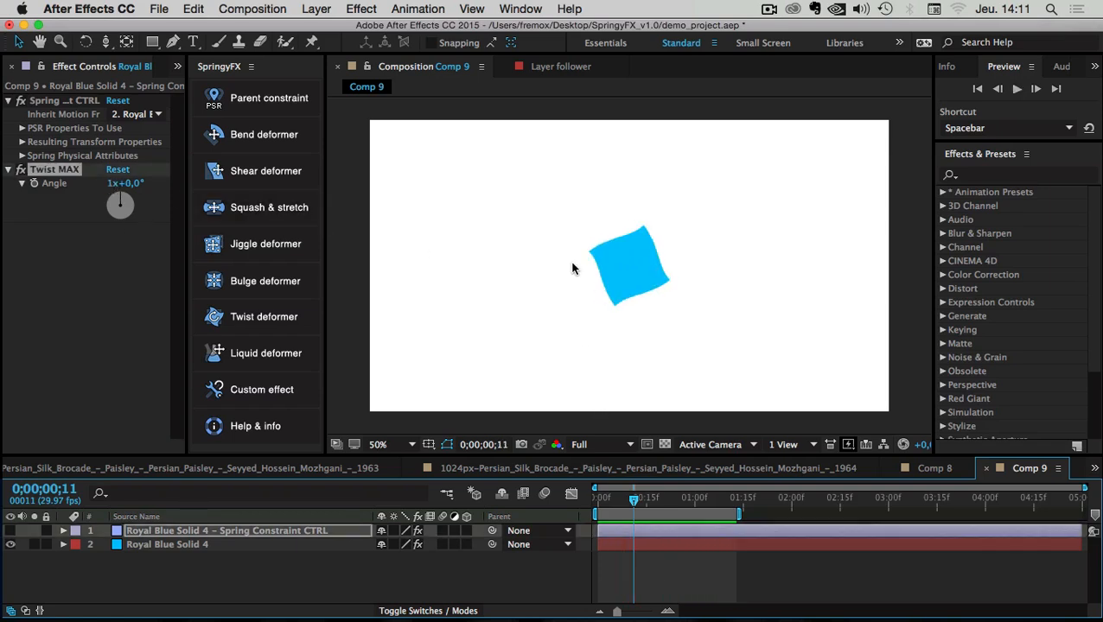
- Go to 0;00;00;15 and examine the solid's twisted shape and its Twist effect values
mouse_move(635, 502)
left_mouse_down()
mouse_move(653, 505)
mouse_move(626, 507)
mouse_move(647, 509)
left_mouse_up()
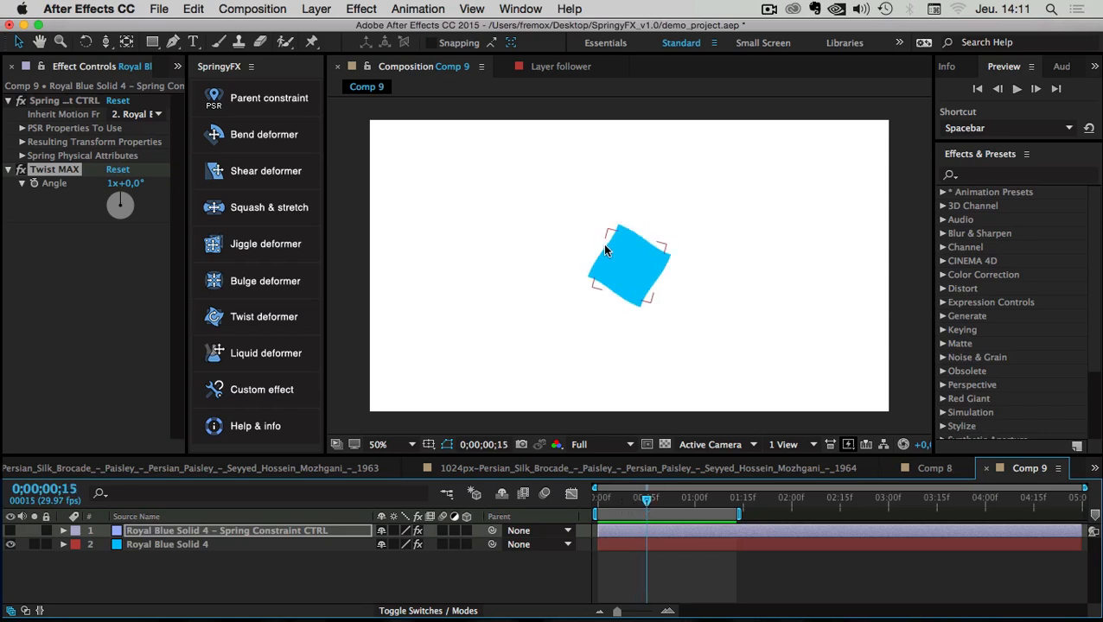
left_click(144, 543)
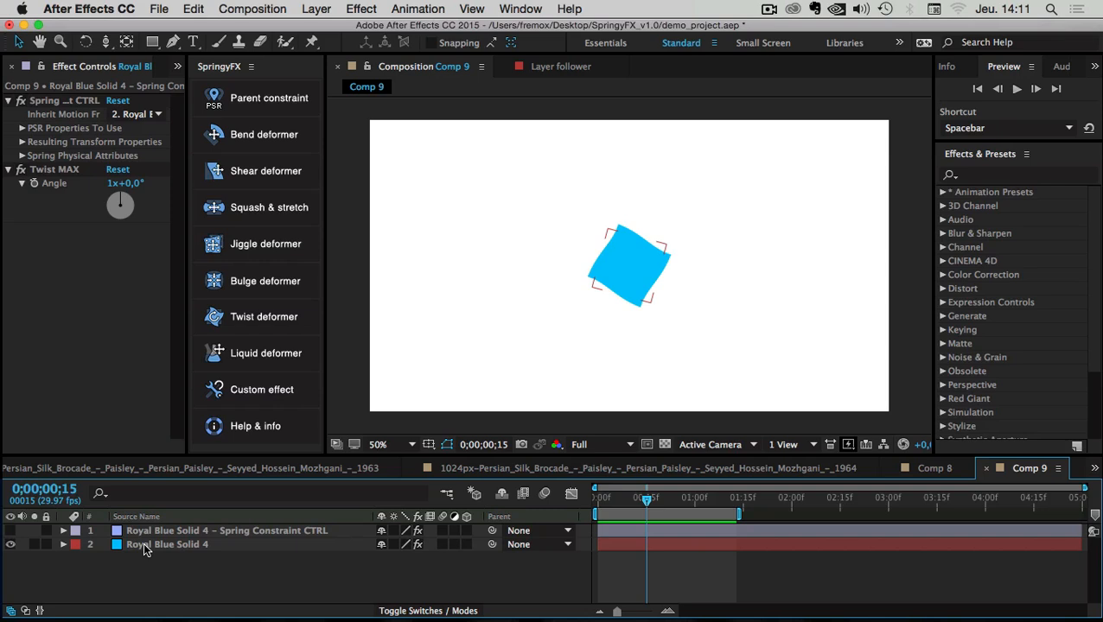
left_click(161, 545)
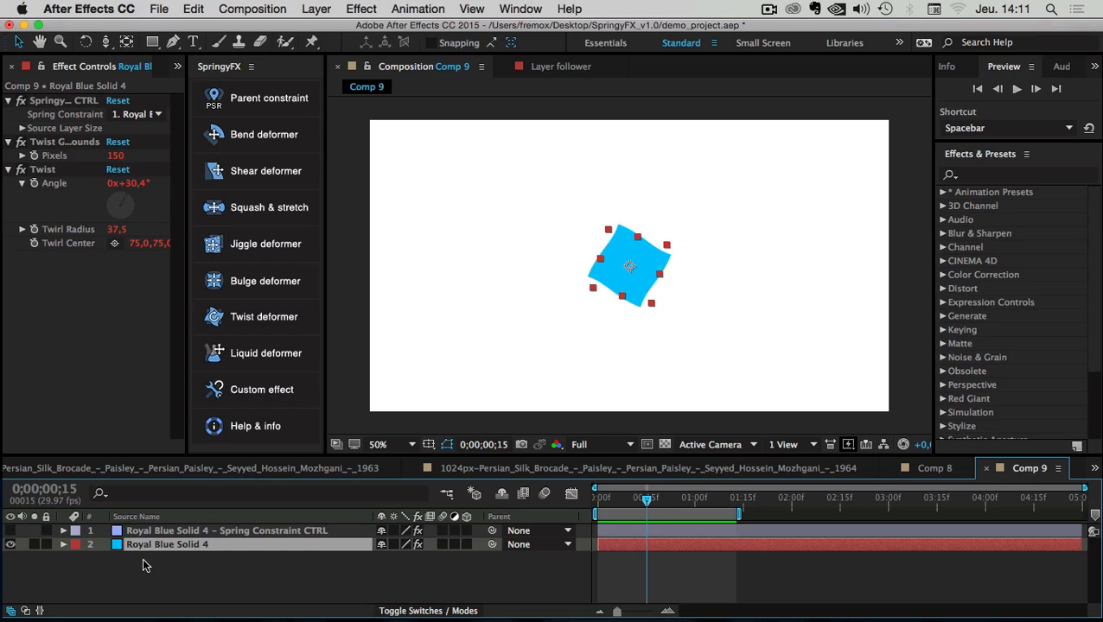
left_click(145, 566)
- Select the solid's Springy Deformers CTRL effect and widen the Effect Controls so the full effect names fit
left_click(120, 550)
left_click(57, 102)
left_click_drag(184, 114, 294, 113)
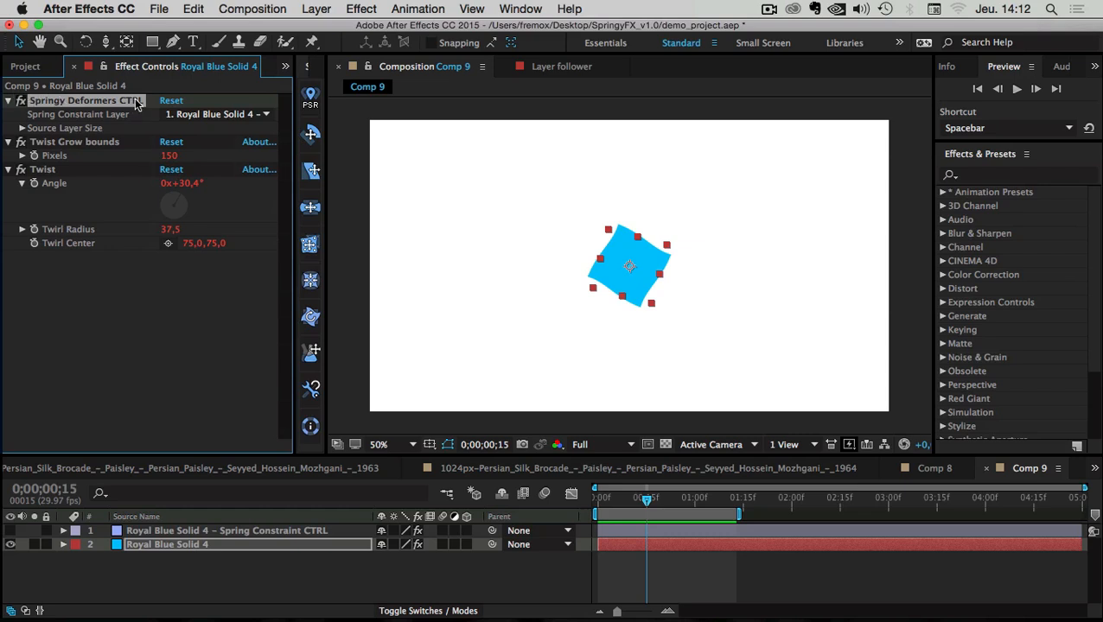
- Expand the Source Layer Size values and compare them with the solid's width and height in its Solid Settings, leaving both unchanged
left_click(22, 128)
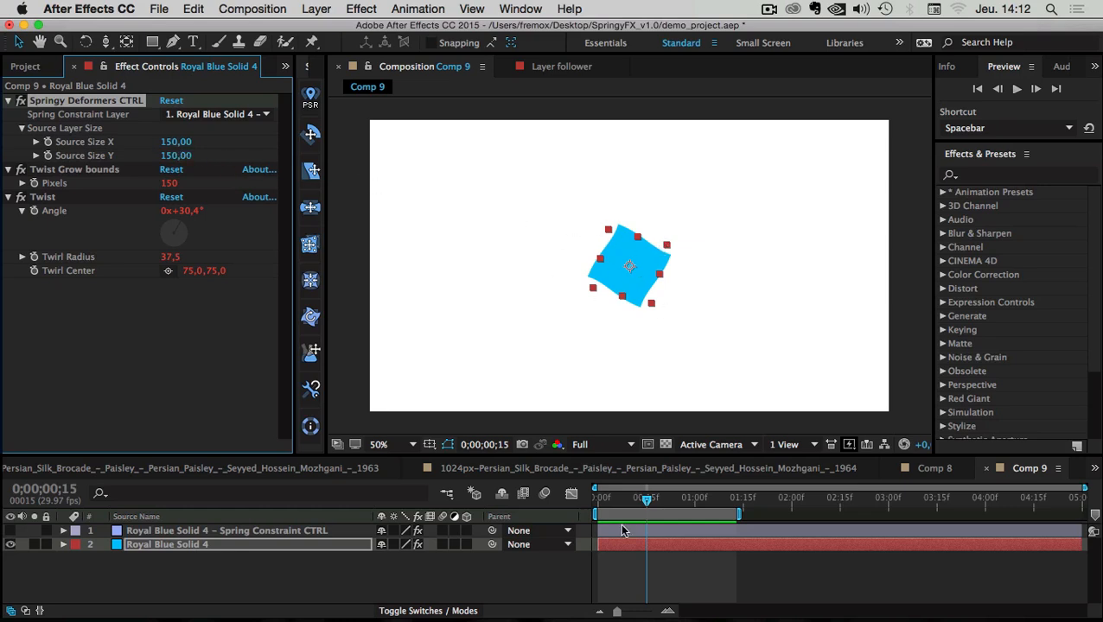
left_click(597, 495)
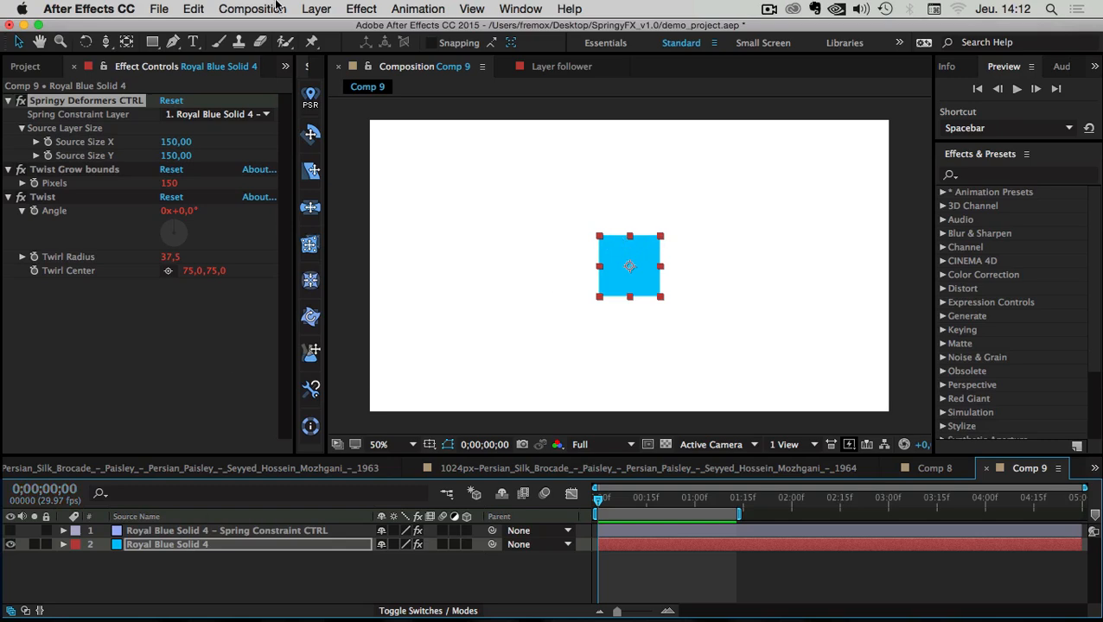
left_click(313, 9)
left_click(318, 43)
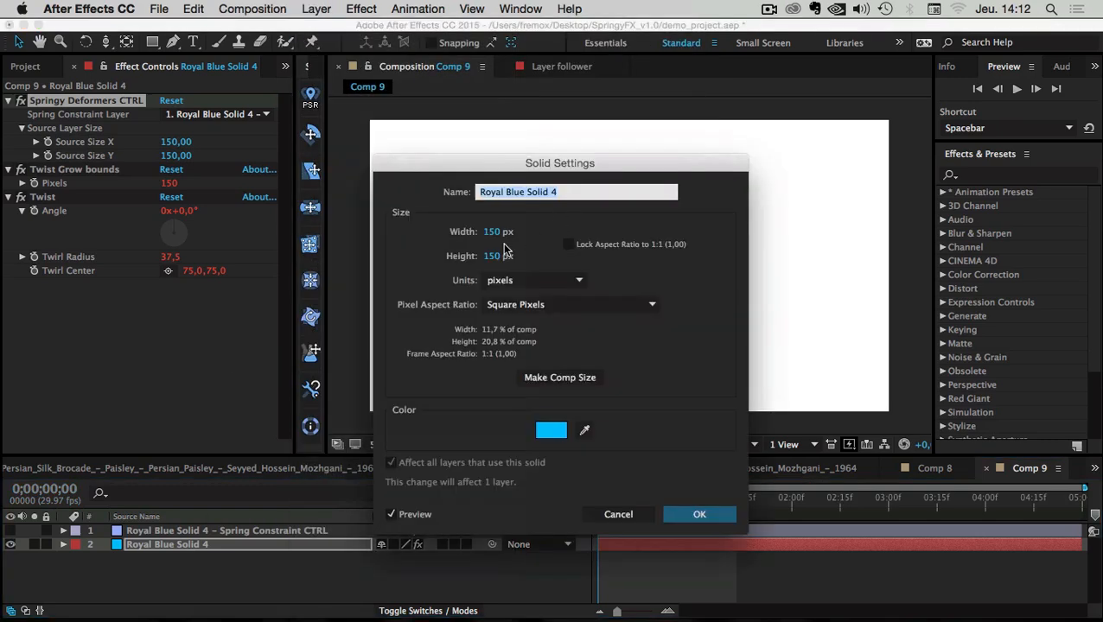
left_click(492, 234)
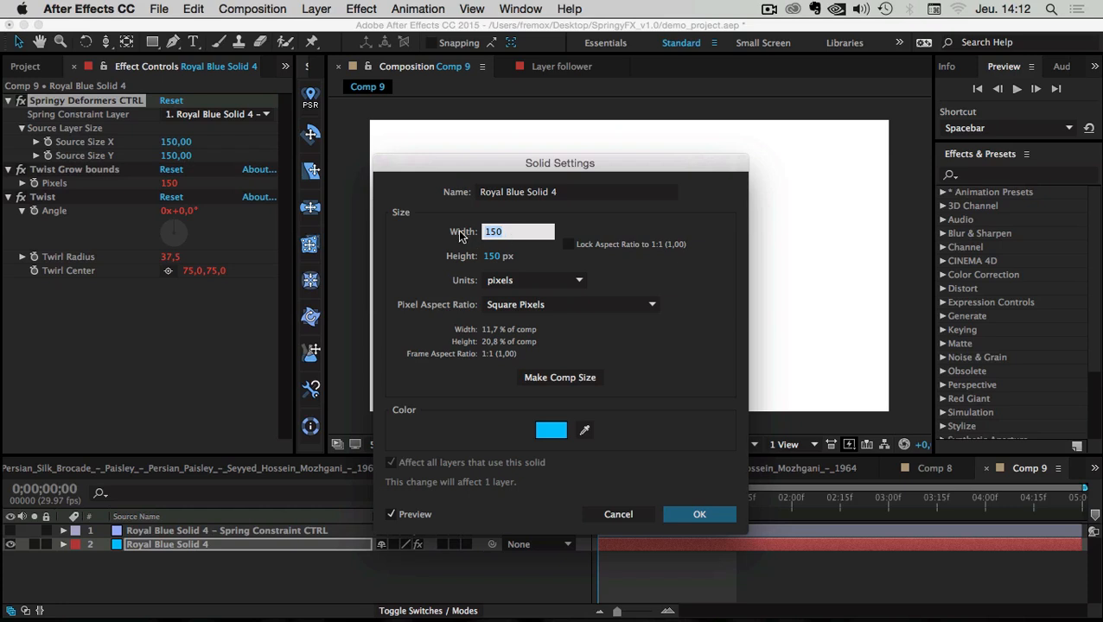
left_click(628, 516)
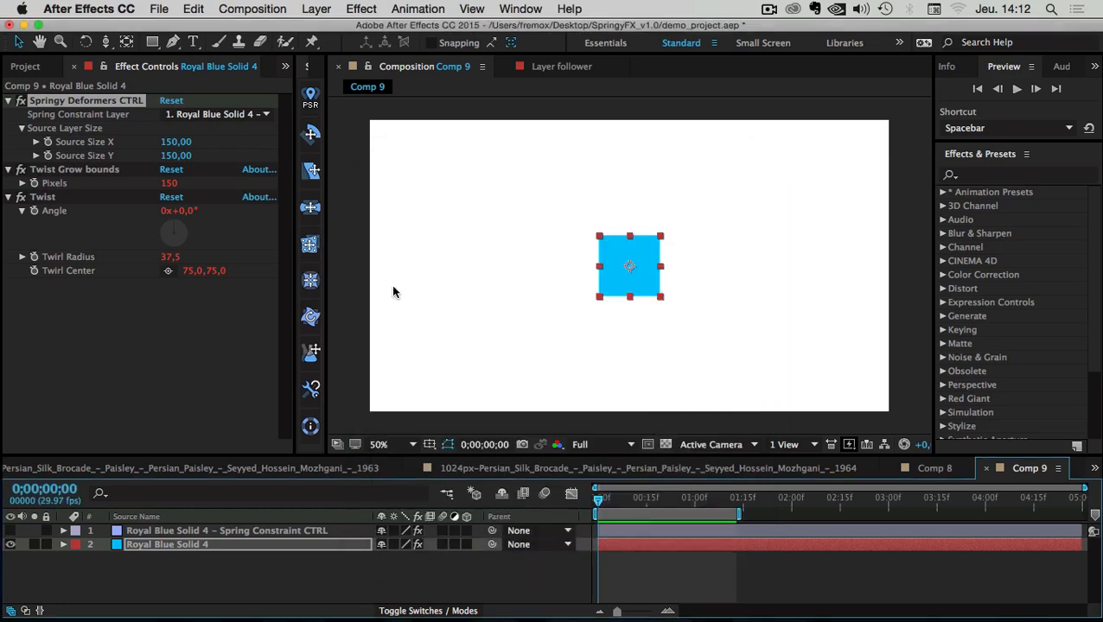
left_click(175, 144)
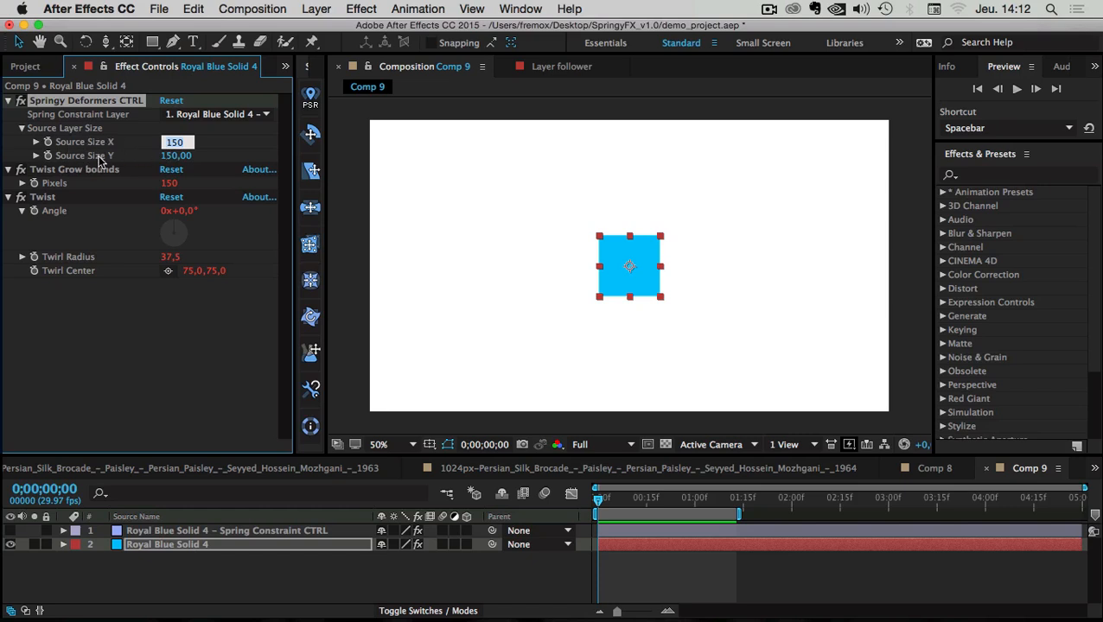
key("Return")
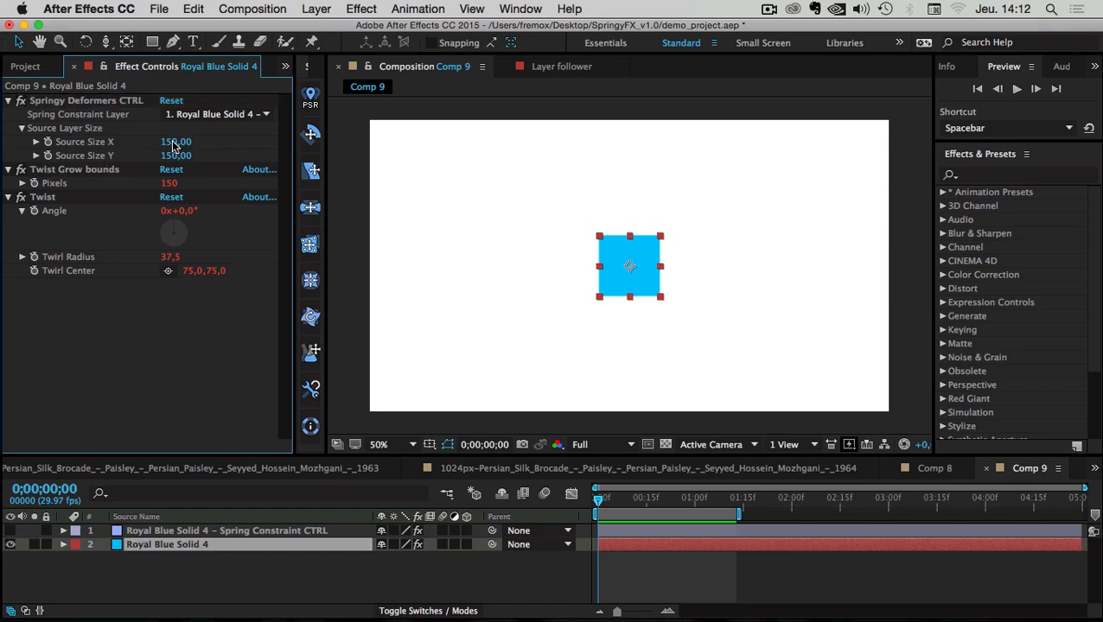
- At 0;00;00;12, change the solid's source layer size to 191,00 for X and 121,00 for Y
left_click(635, 502)
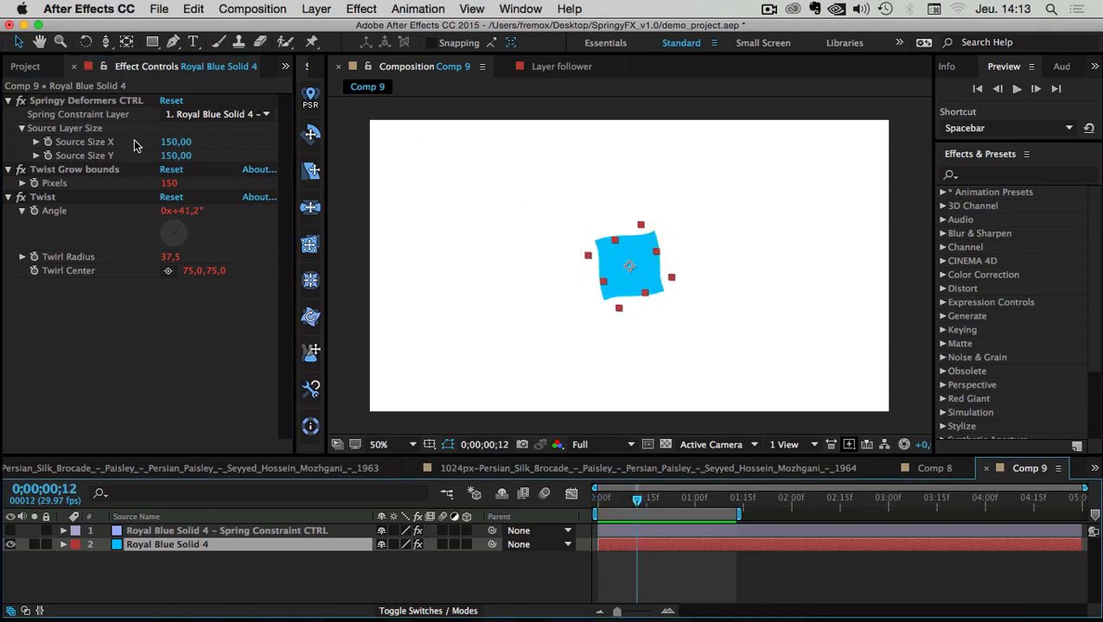
left_click(199, 138)
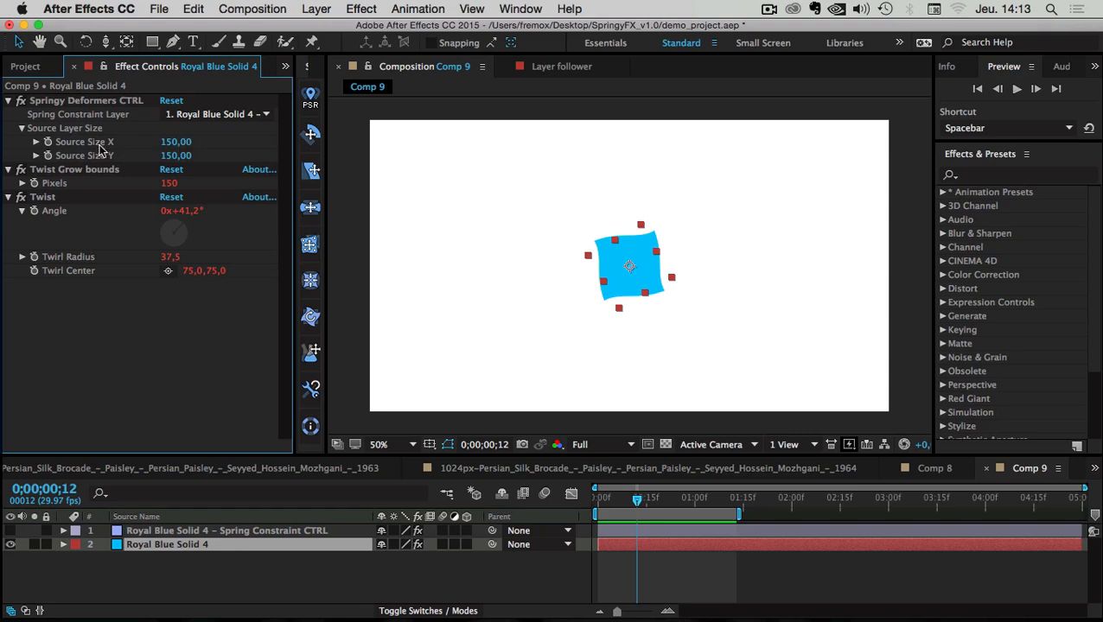
mouse_move(180, 149)
left_mouse_down()
mouse_move(200, 142)
mouse_move(166, 162)
mouse_move(184, 160)
mouse_move(159, 151)
mouse_move(263, 156)
mouse_move(170, 156)
left_mouse_up()
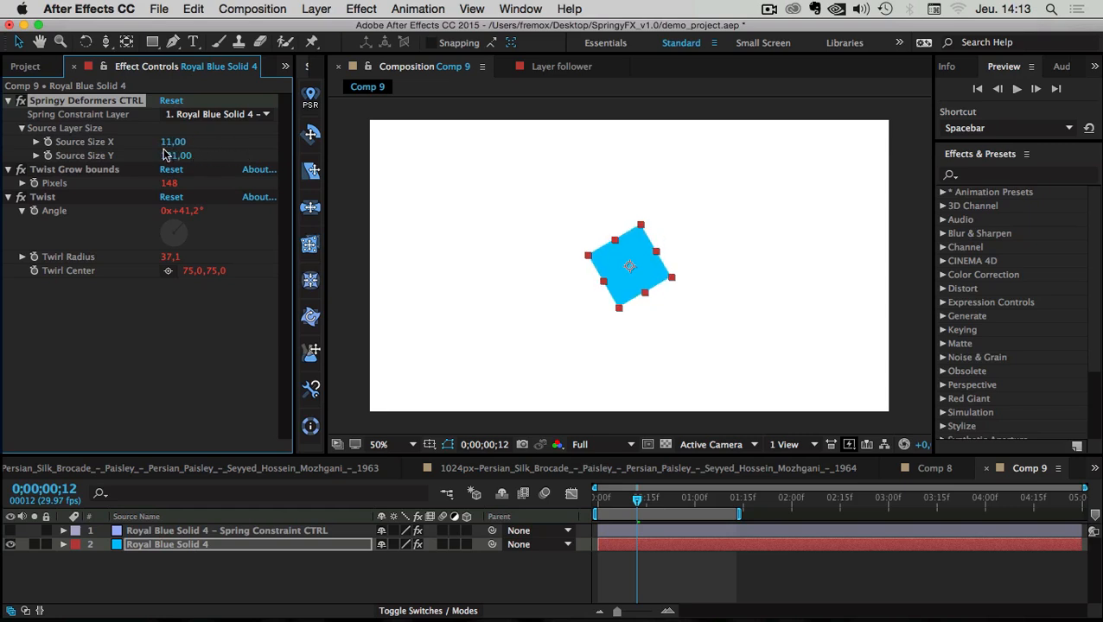
left_click_drag(167, 154, 180, 156)
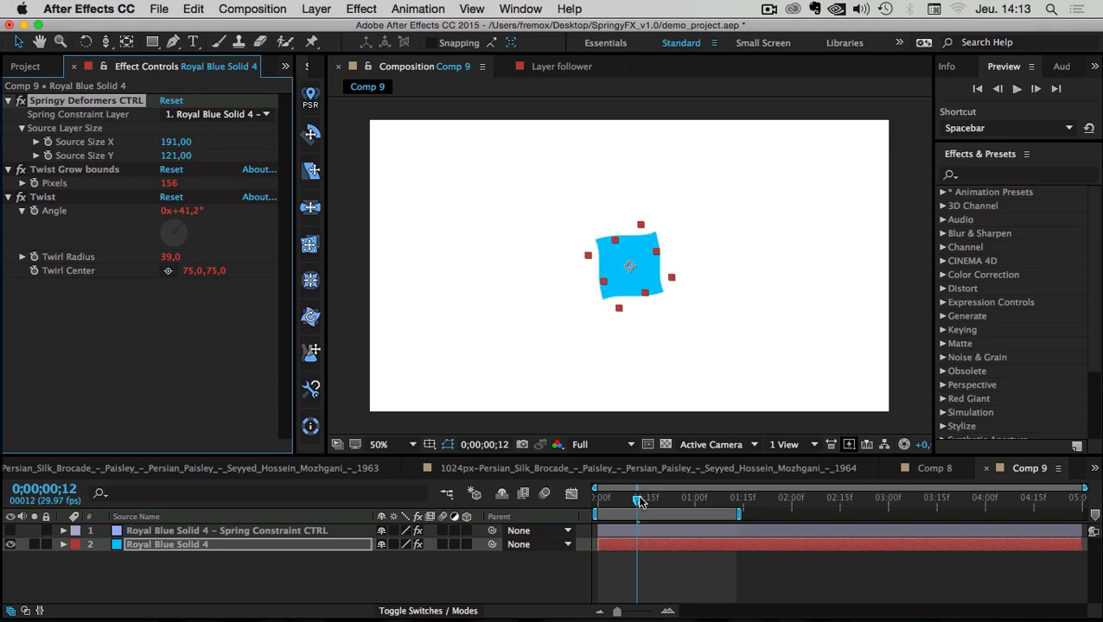
- At 0;00;00;11, set the Twist MAX angle to 1x+344,0° on the solid's Spring Constraint CTRL layer
mouse_move(640, 500)
left_mouse_down()
mouse_move(623, 502)
mouse_move(633, 502)
left_mouse_up()
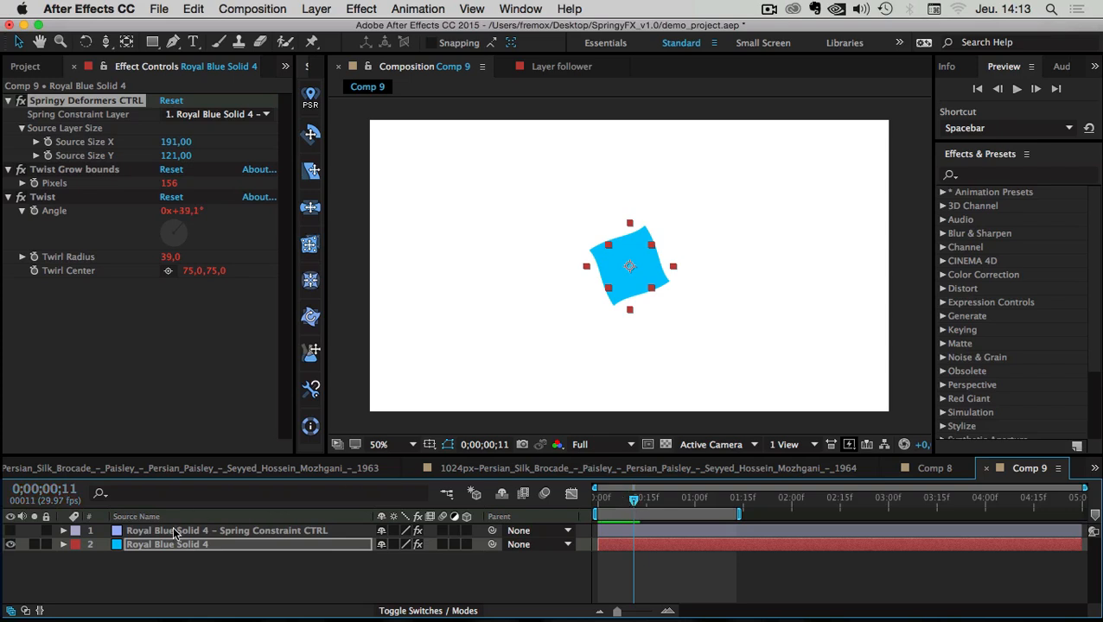
left_click(143, 577)
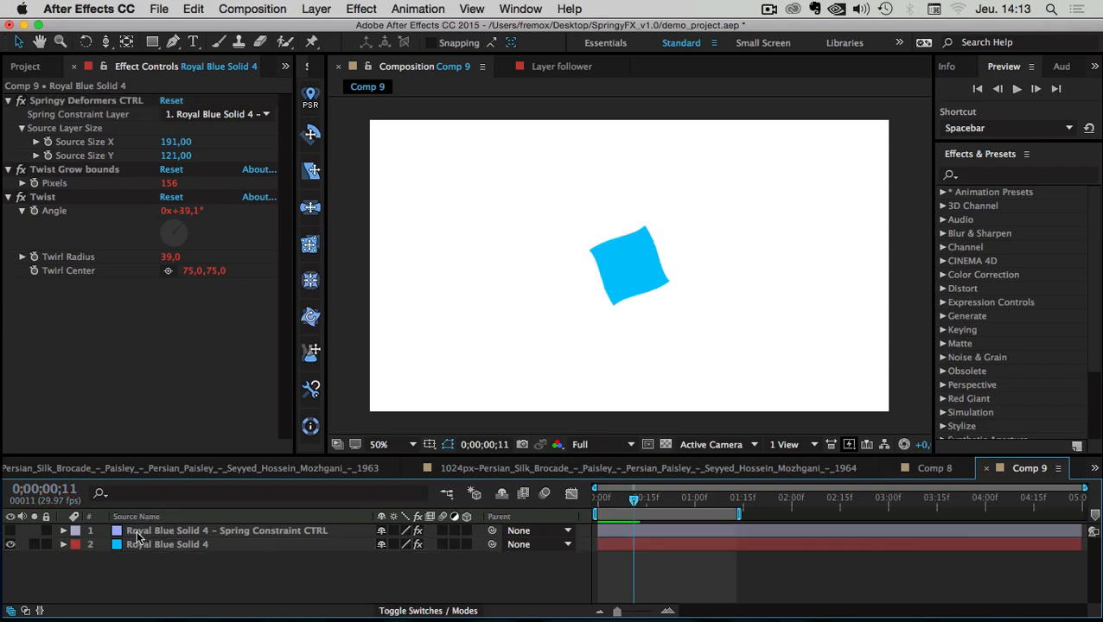
left_click(136, 534)
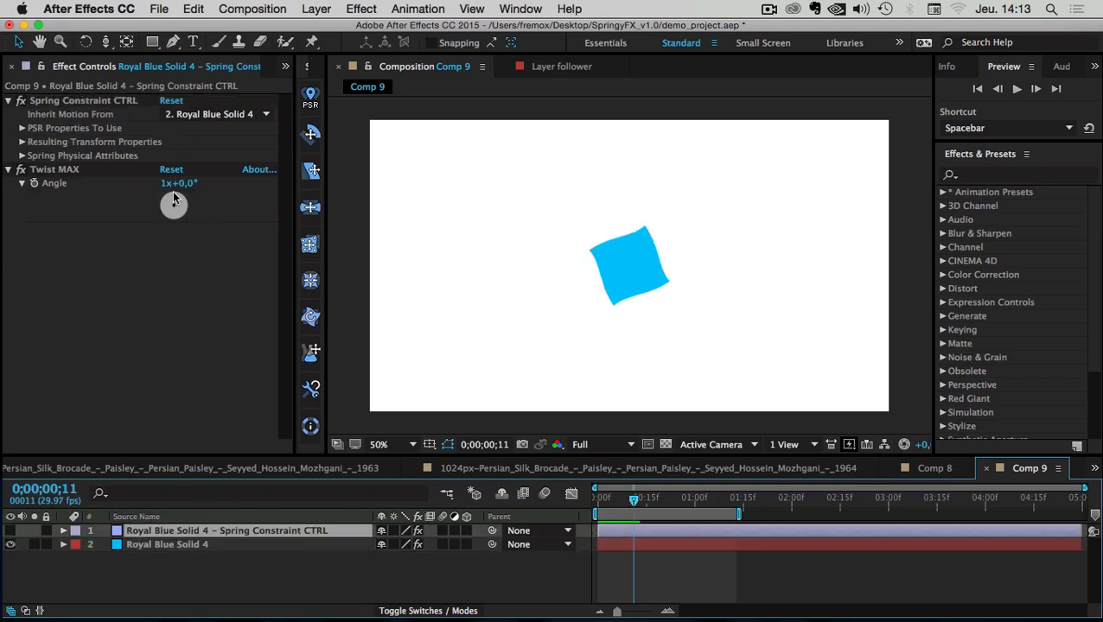
mouse_move(173, 196)
left_mouse_down()
mouse_move(160, 205)
mouse_move(166, 198)
left_mouse_up()
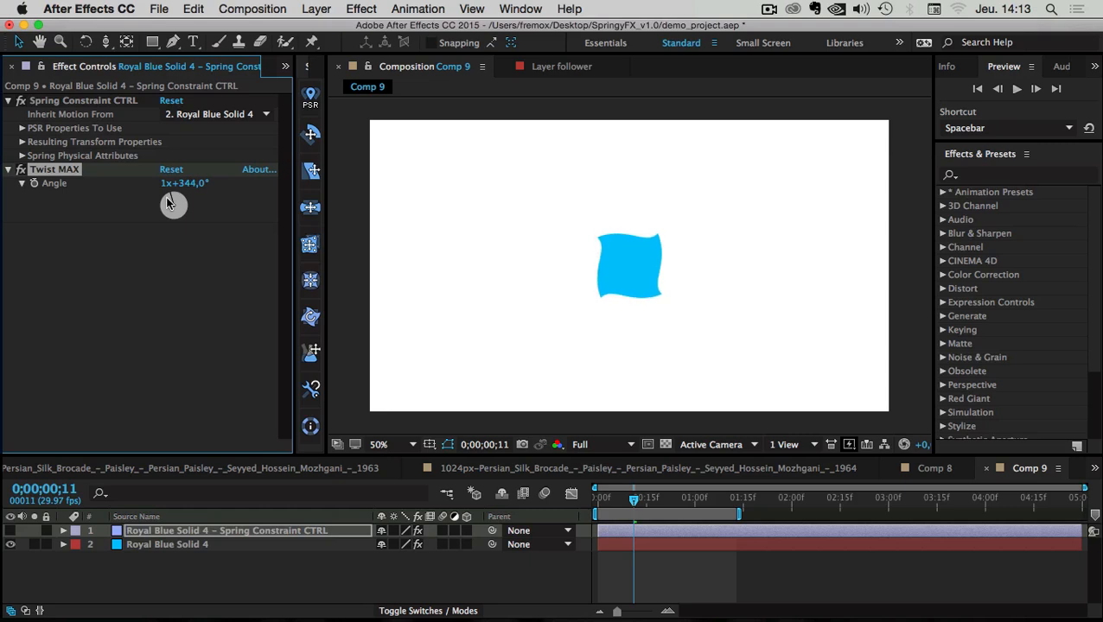
left_click(355, 580)
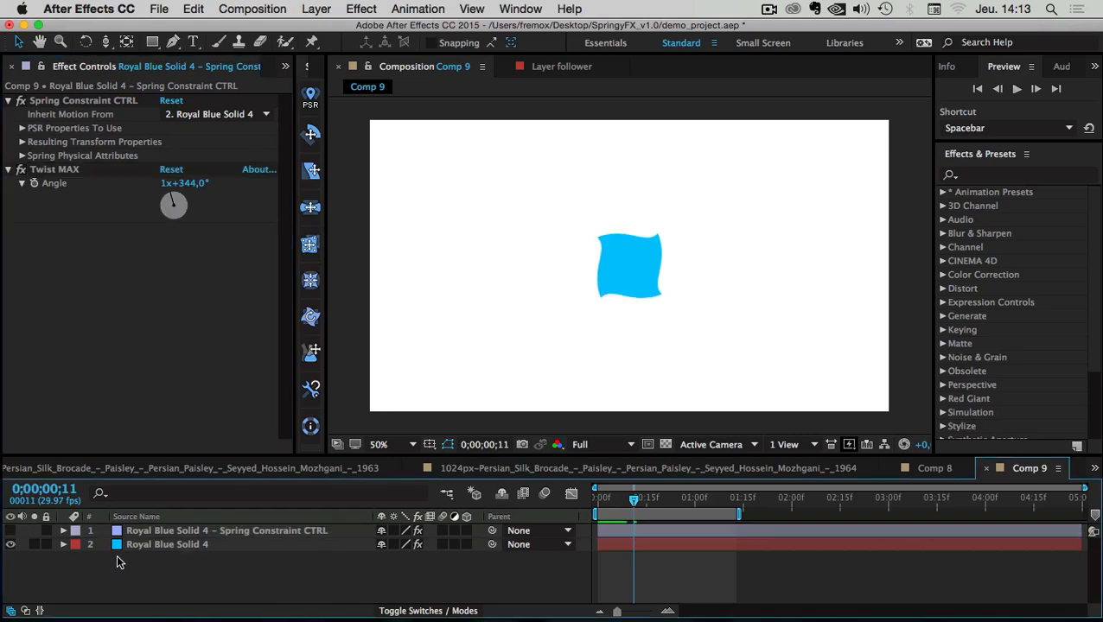
- Set the solid's second rotation keyframe to 90°, shift it about three frames earlier and preview the animation
left_click(143, 546)
key("r")
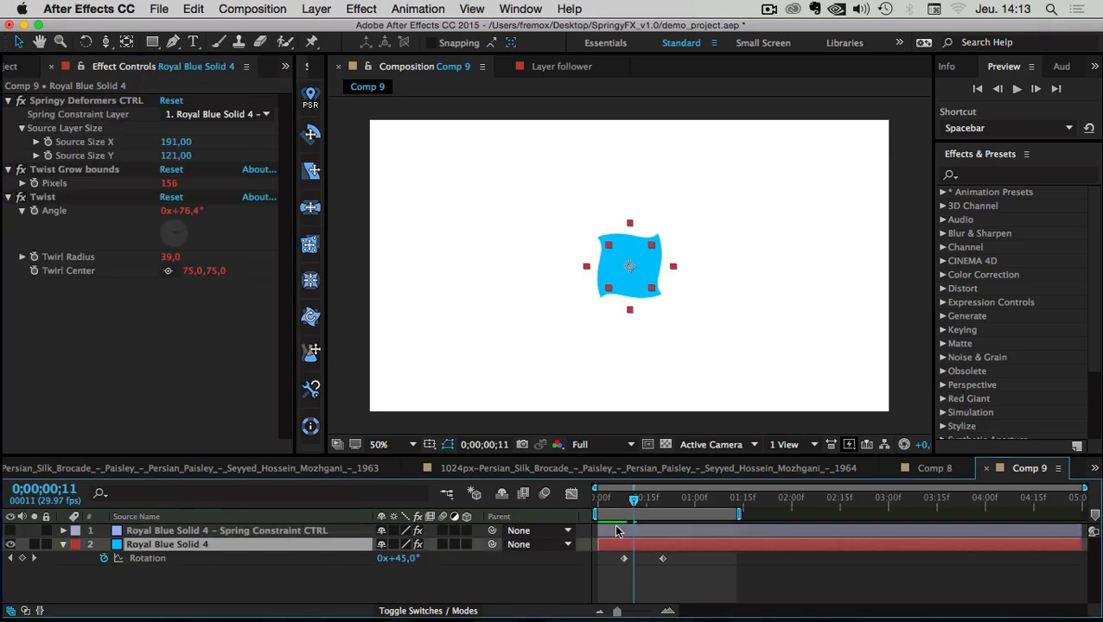
left_click(31, 559)
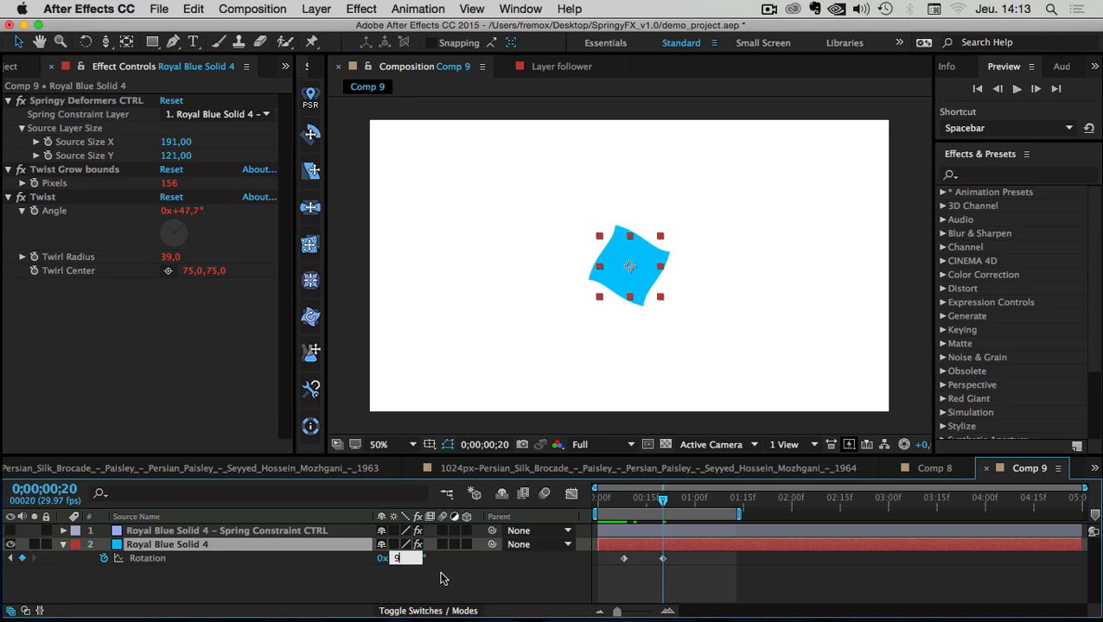
left_click(491, 564)
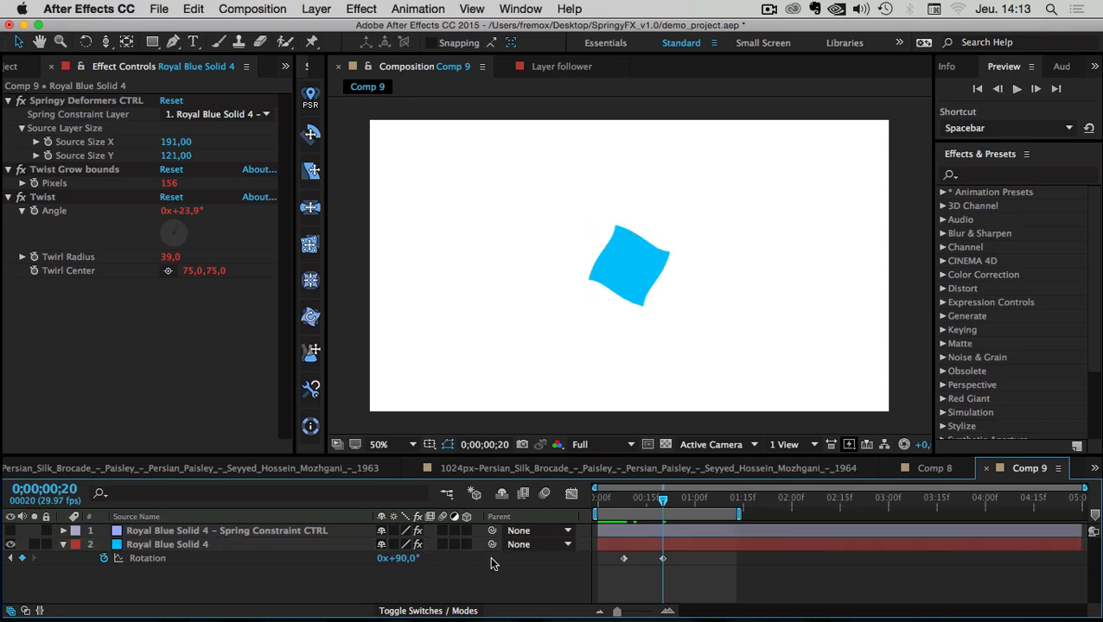
left_click_drag(662, 558, 652, 560)
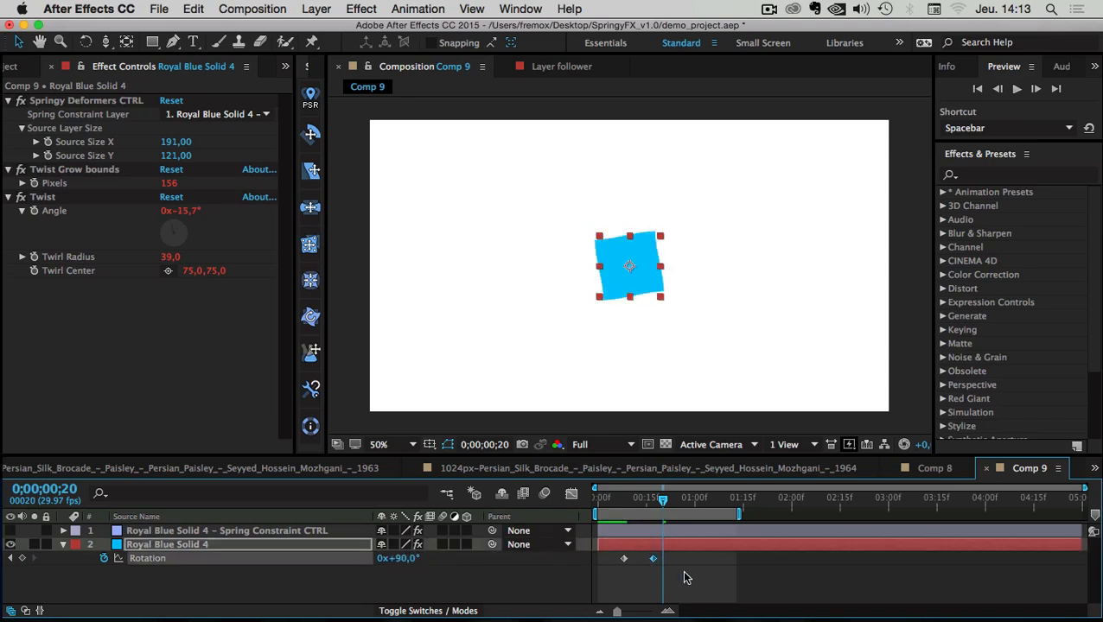
key("space")
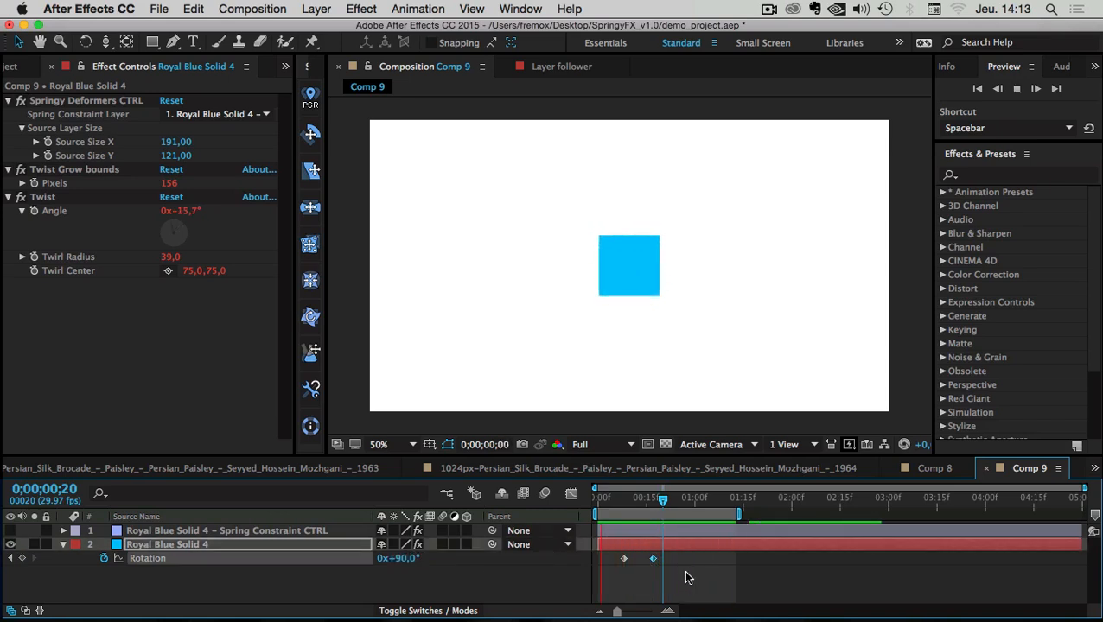
key("space")
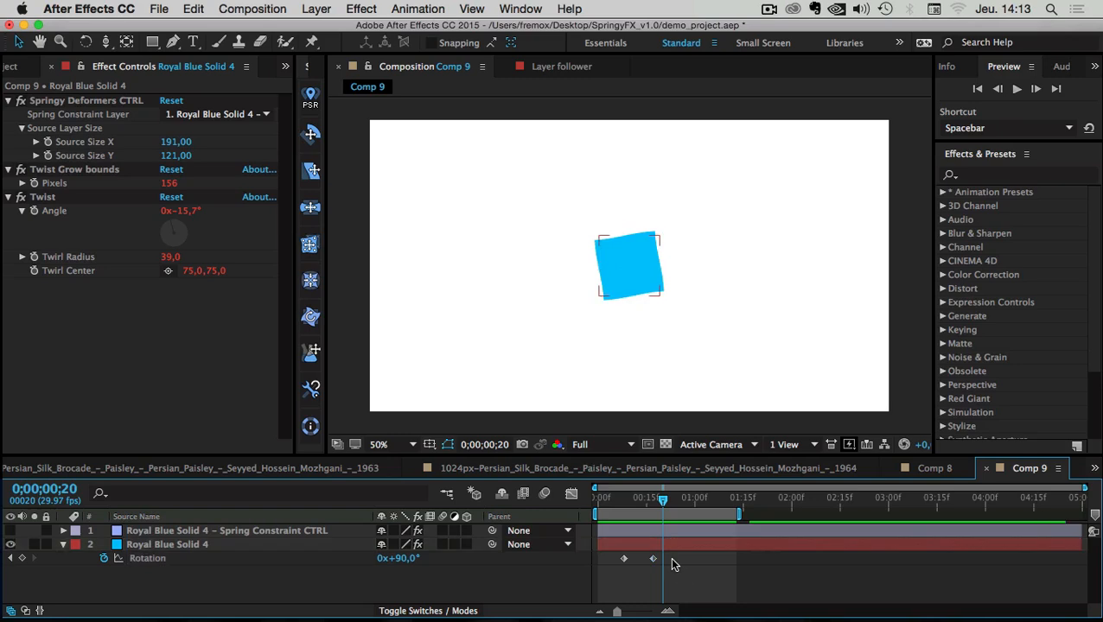
- Apply Easy Ease to both rotation keyframes of the solid and preview the twist animation
left_click_drag(676, 564, 603, 576)
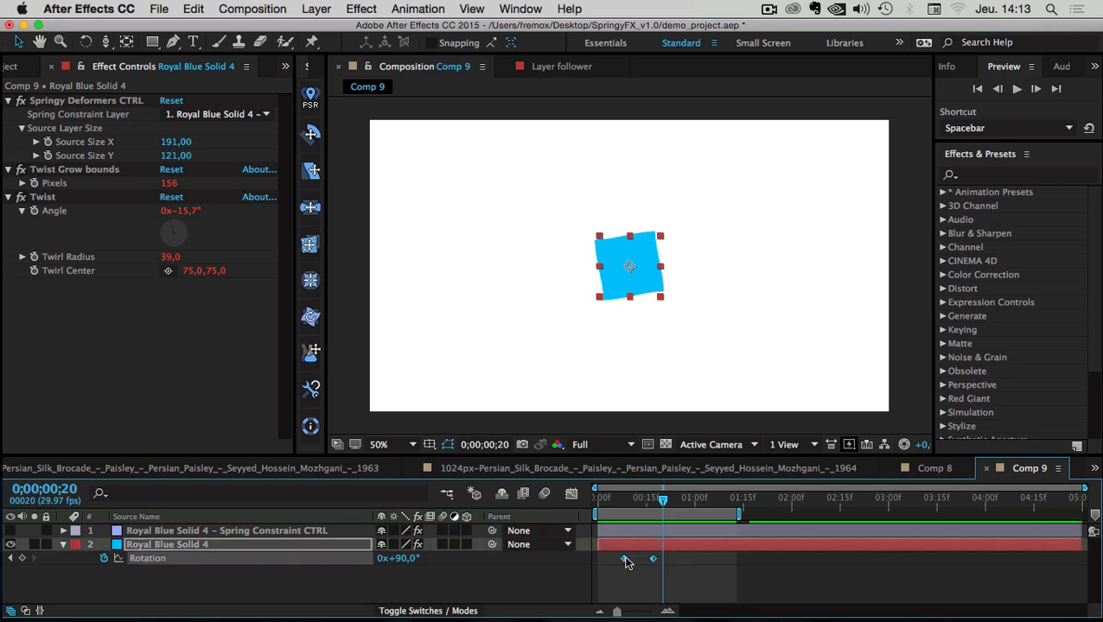
right_click(624, 559)
mouse_move(696, 606)
left_click(869, 514)
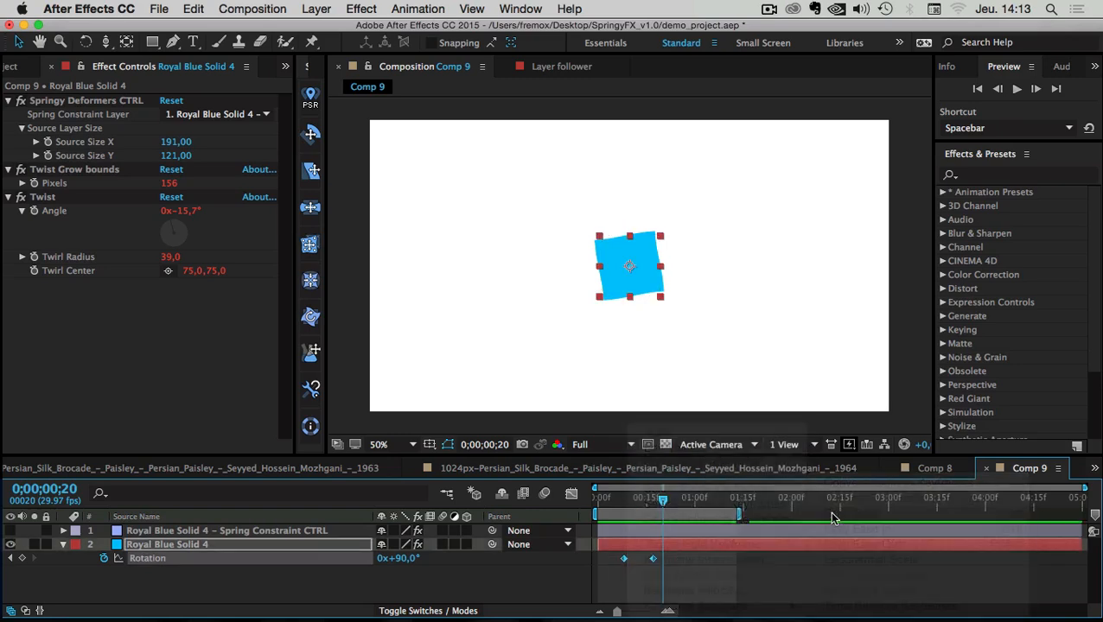
left_click(781, 584)
key("space")
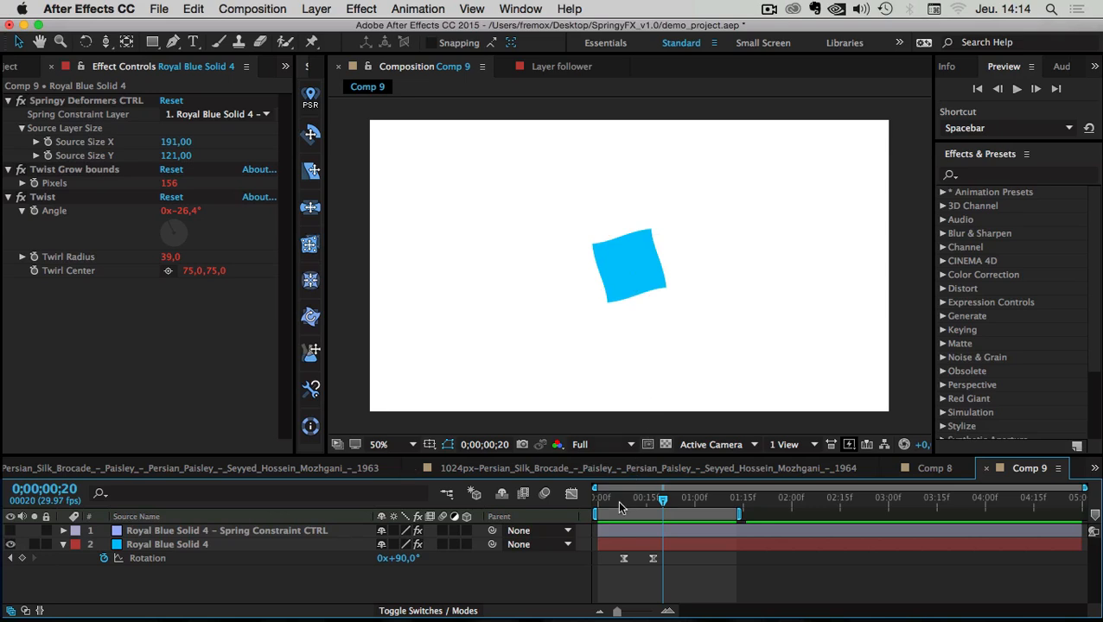
key("space")
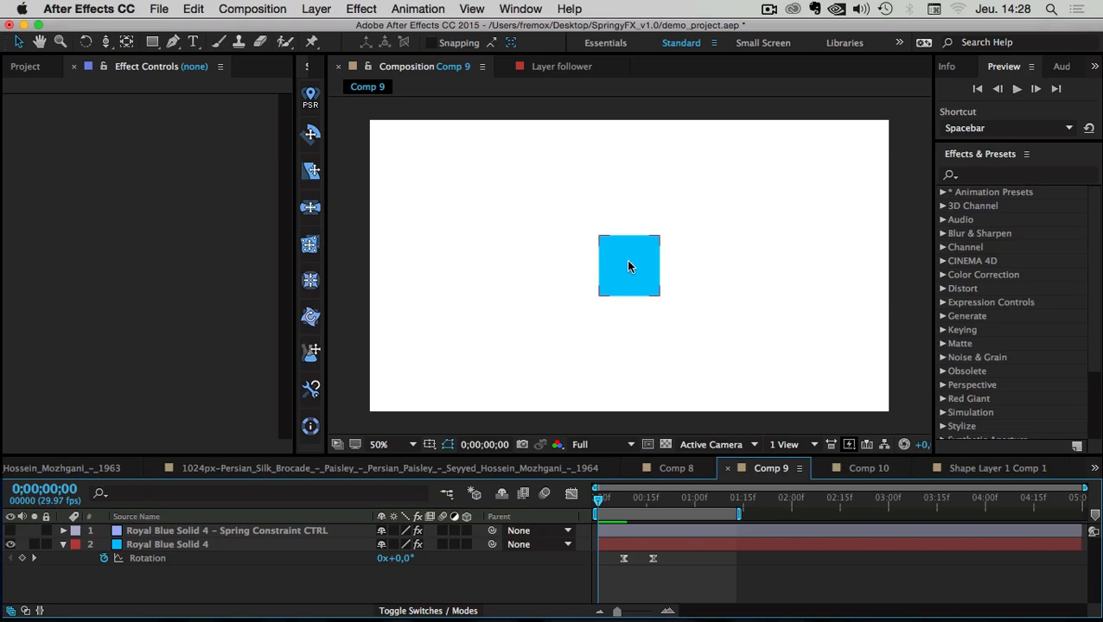
- Open Comp 10, look at the Keyframed Head layer, and make the pony Tail layer visible and selected
left_click(862, 469)
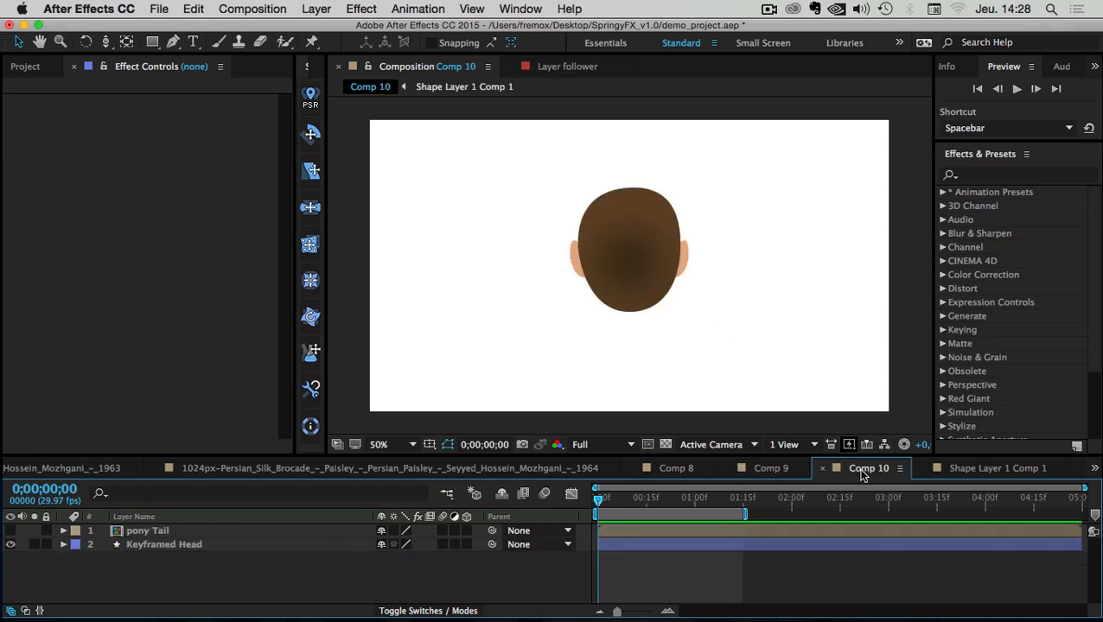
left_click(154, 545)
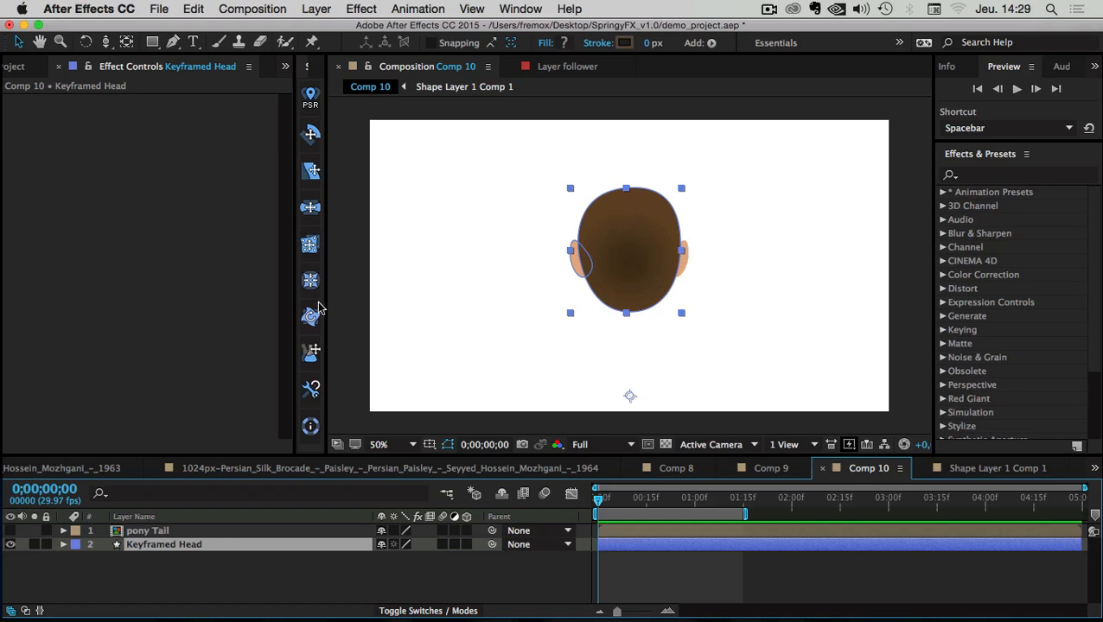
left_click(114, 586)
left_click(10, 531)
left_click(143, 531)
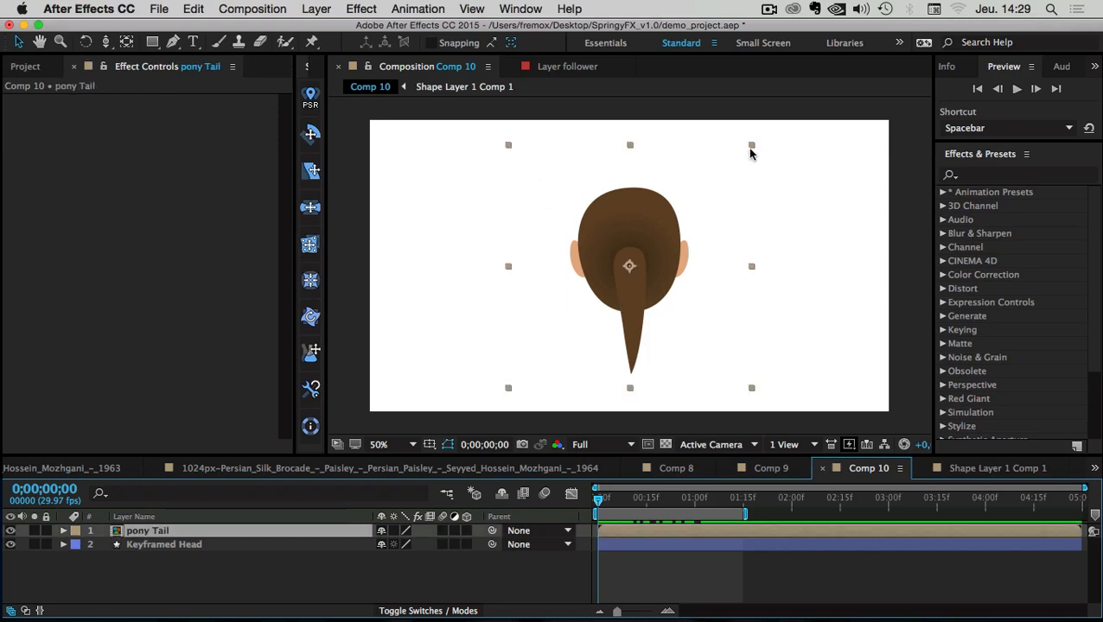
- Open the pony Tail precomposition, select its Shape Layer 1 and widen the column of SpringyFX tools
double_click(114, 532)
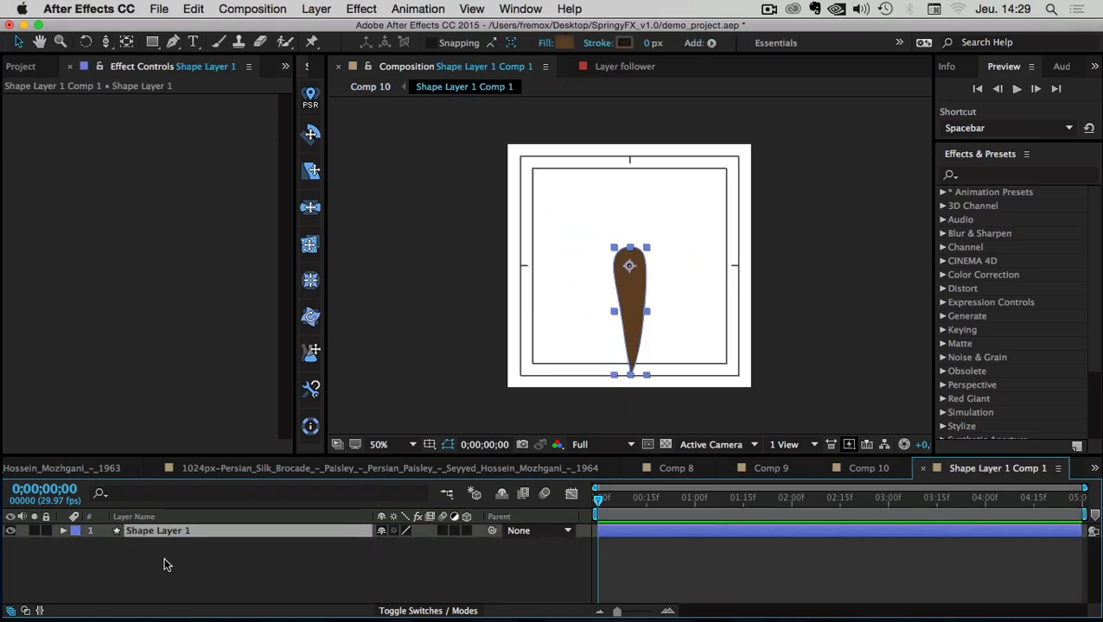
left_click(164, 557)
left_click(131, 529)
left_click_drag(326, 177, 361, 172)
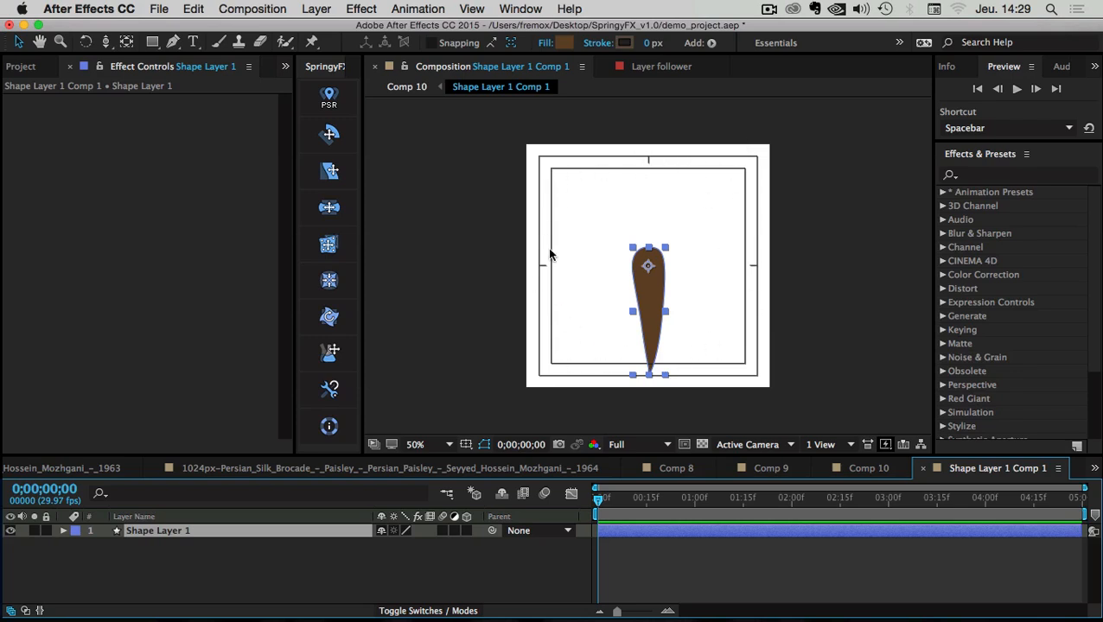
- Back in Comp 10, try moving the pony Tail off the head, undo the move and select the Keyframed Head layer
left_click(869, 469)
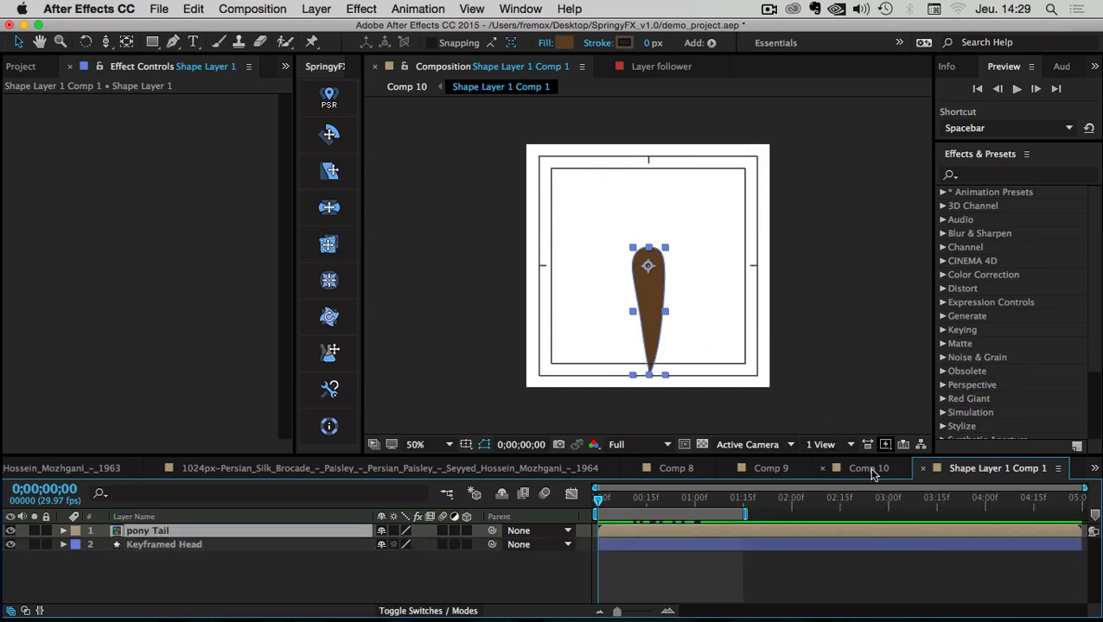
left_click(131, 569)
left_click(140, 532)
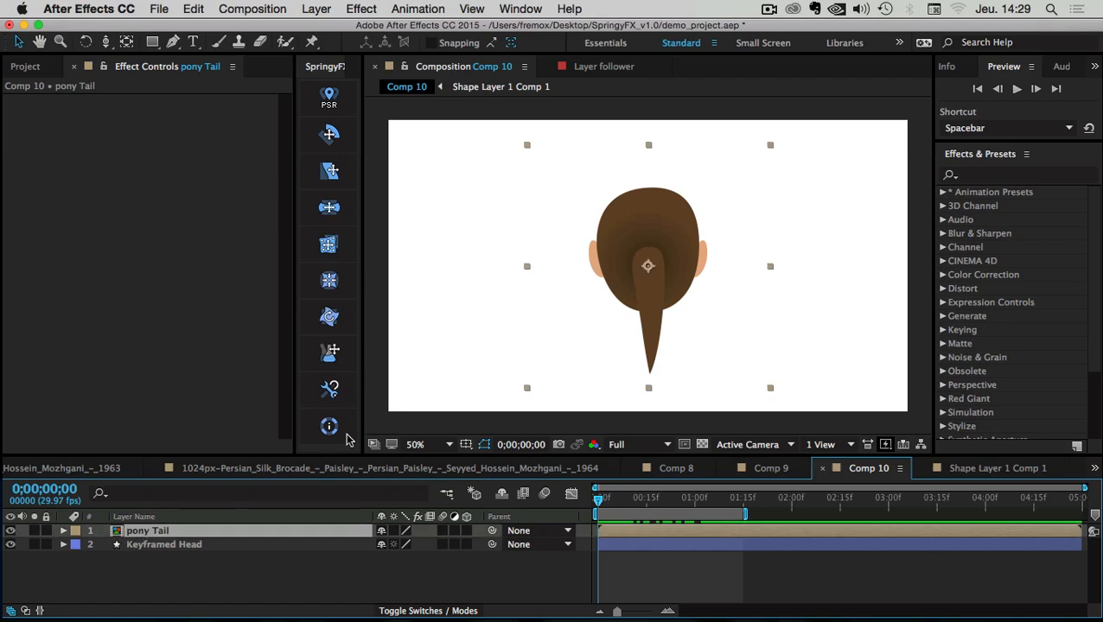
left_click_drag(647, 313, 538, 293)
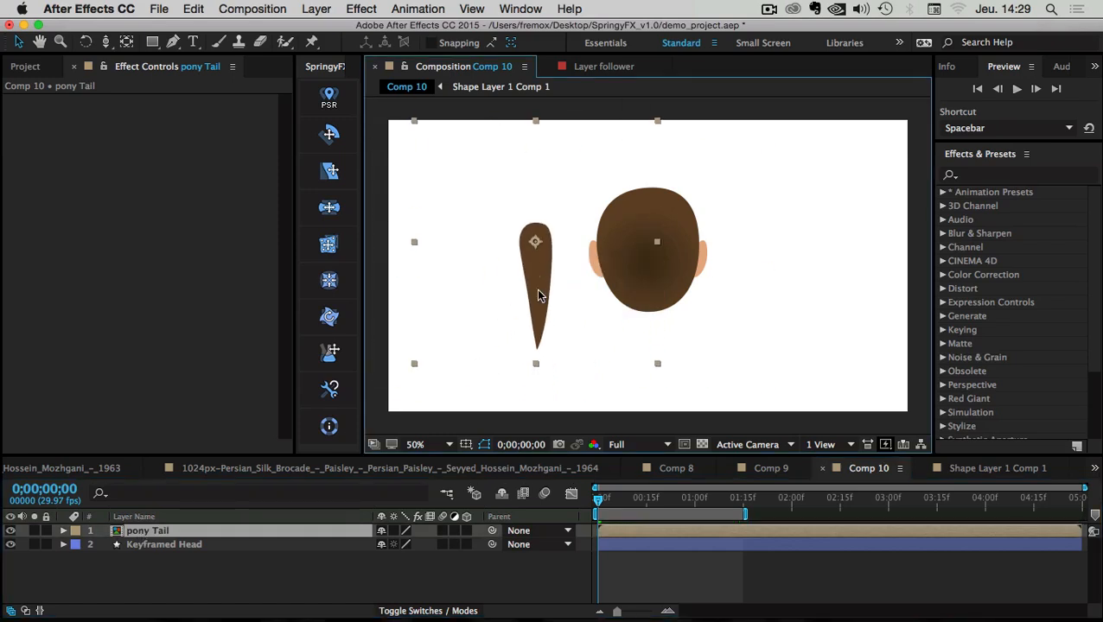
key("super+z")
left_click(173, 544)
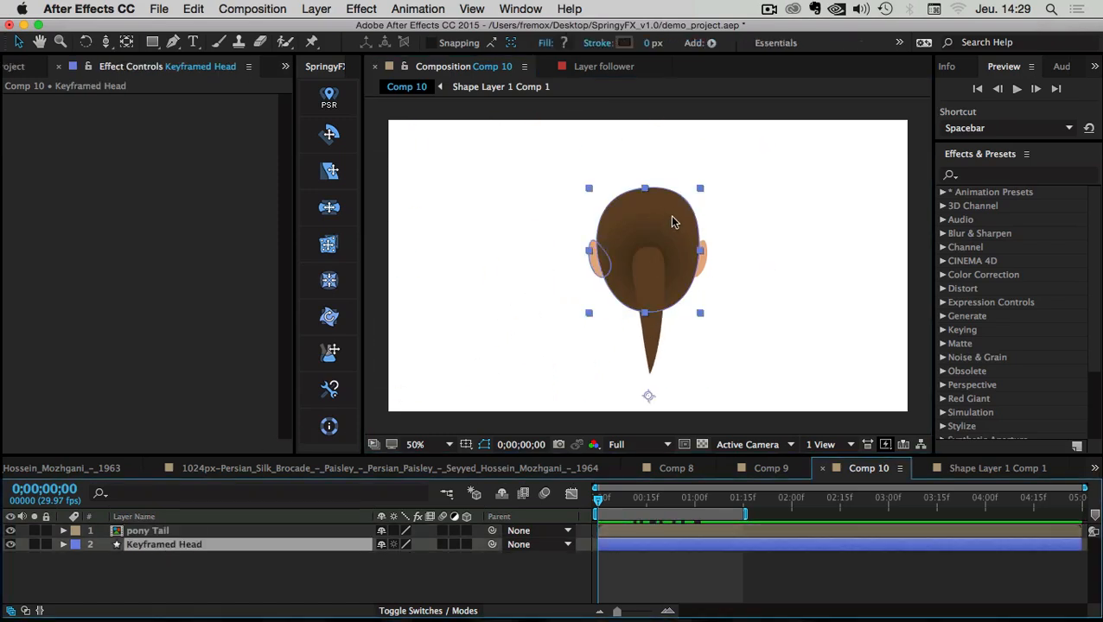
- Move the Keyframed Head layer's anchor point up slightly, to just below the ponytail's tip
left_click_drag(658, 233, 624, 212)
key("super+z")
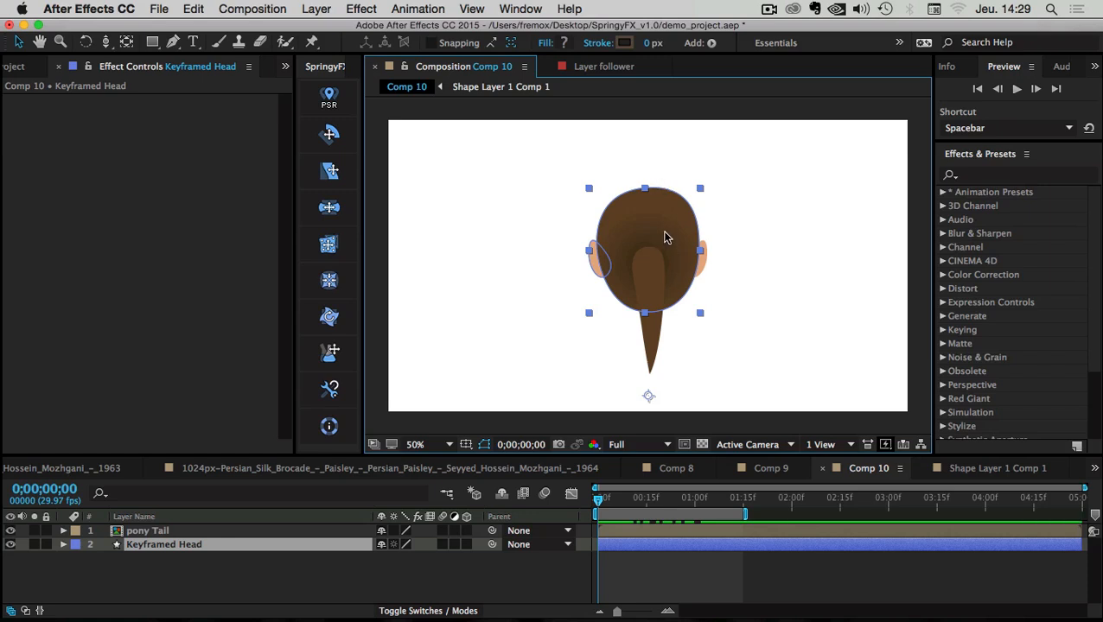
left_click(136, 549)
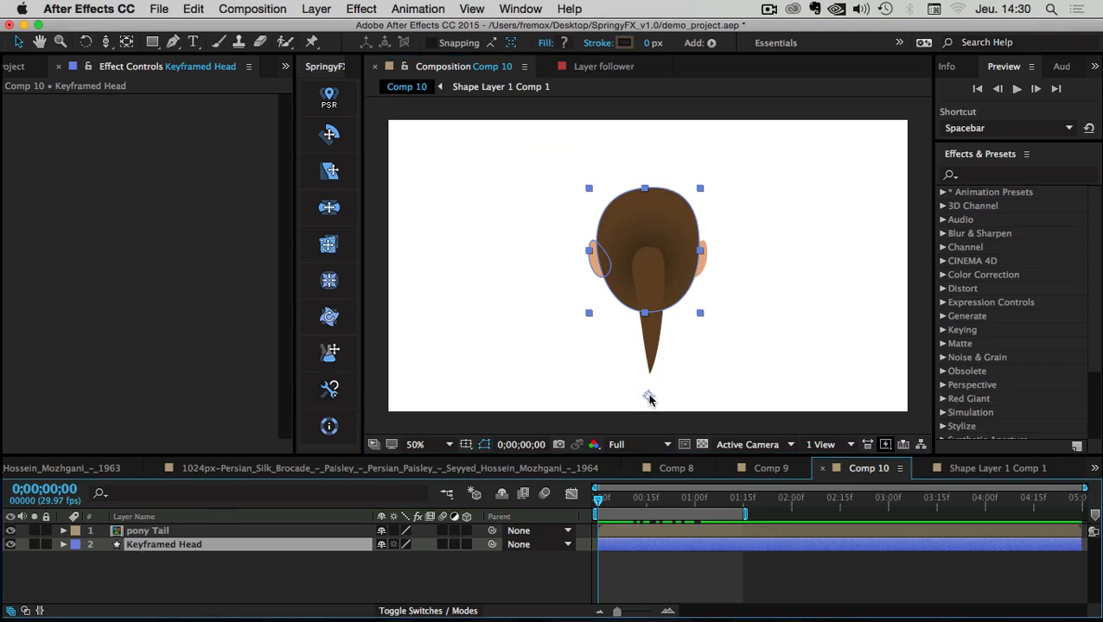
key("y")
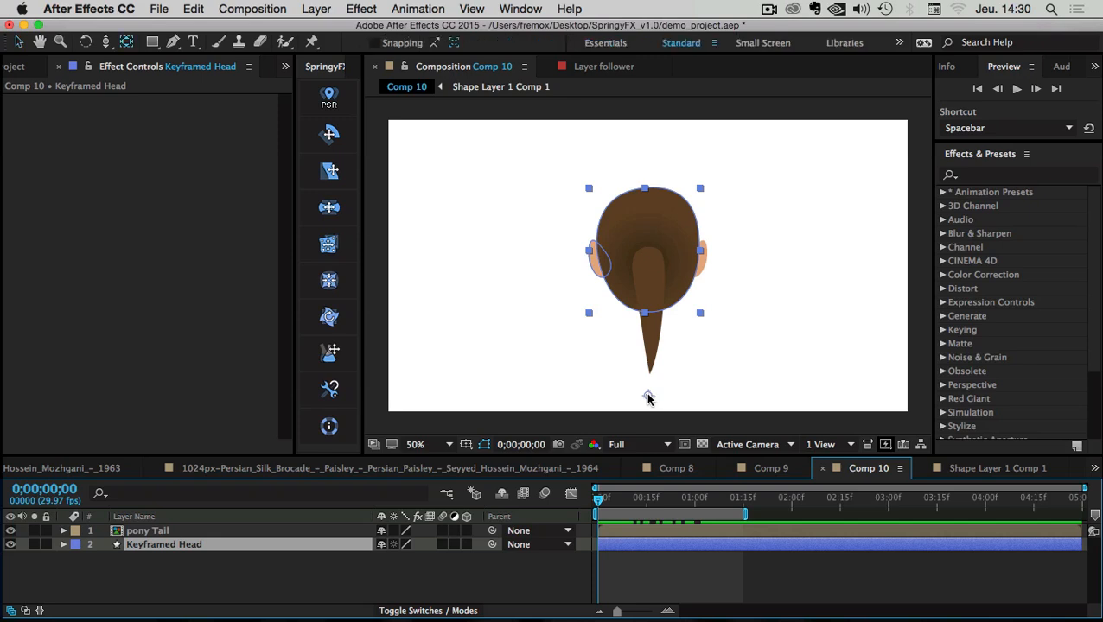
left_click_drag(648, 396, 648, 385)
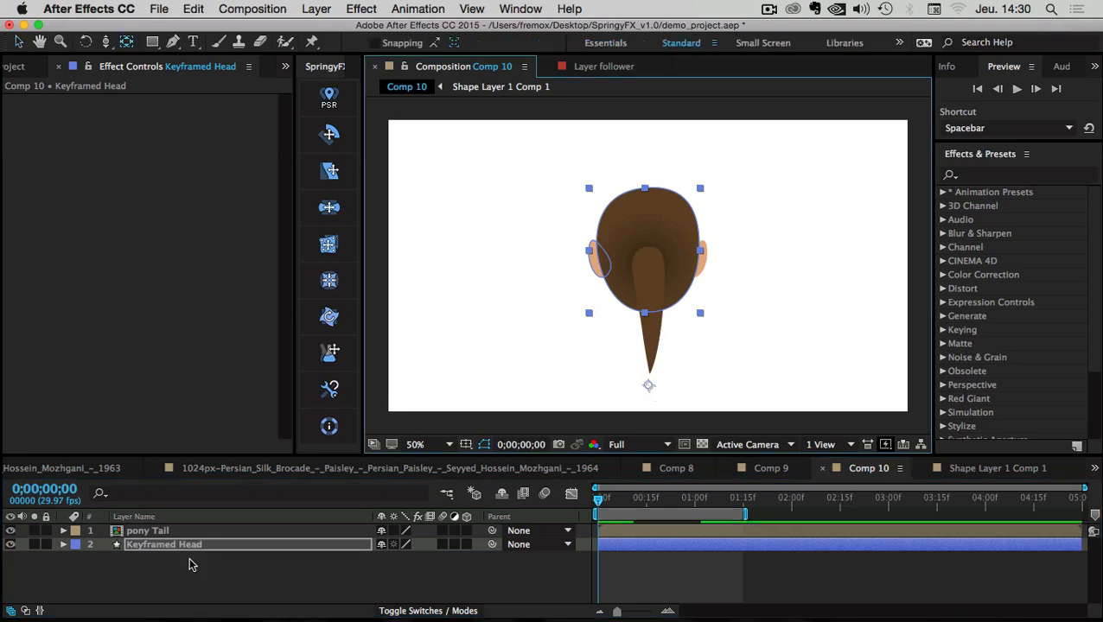
- Reveal the Keyframed Head layer's Rotation keyframes and preview the head's rotation from the start
left_click(153, 561)
left_click(151, 547)
key("u")
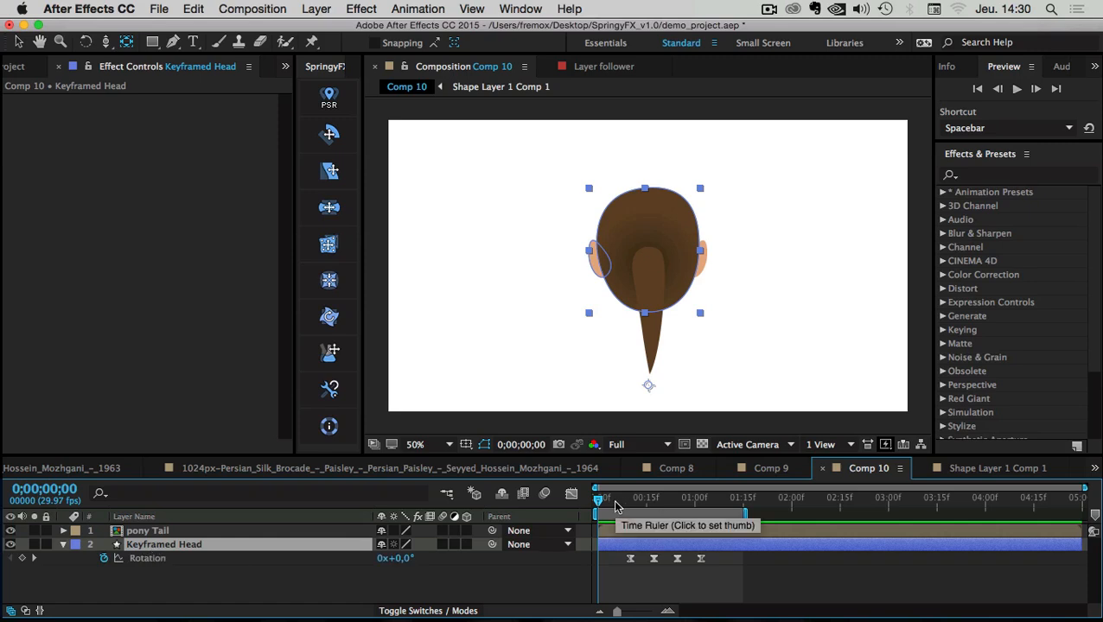
mouse_move(611, 507)
left_mouse_down()
mouse_move(731, 511)
mouse_move(605, 508)
left_mouse_up()
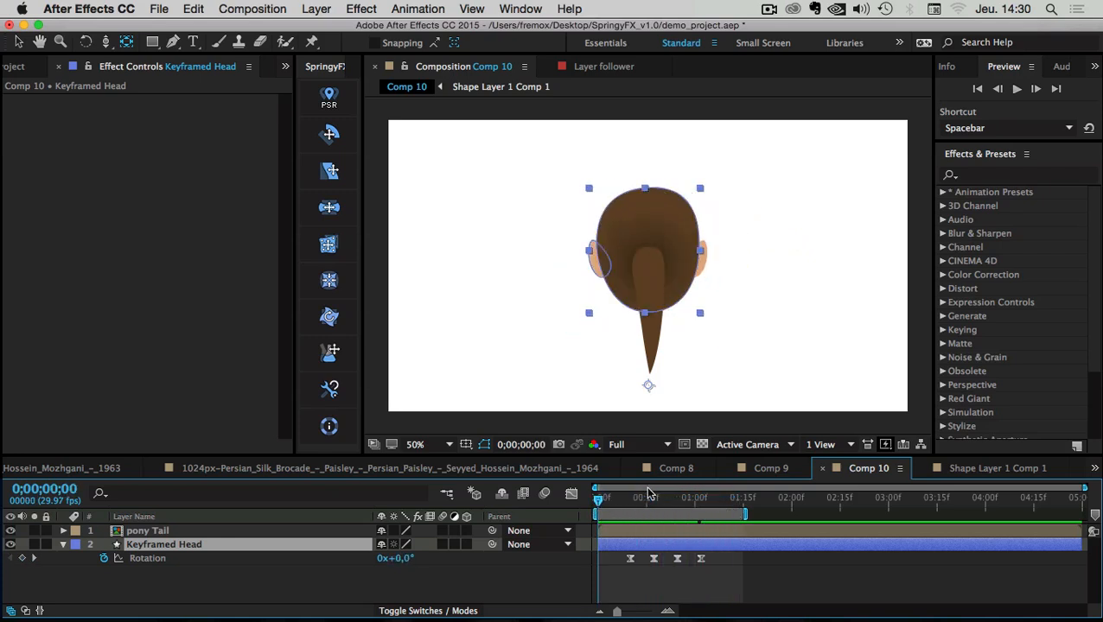
key("space")
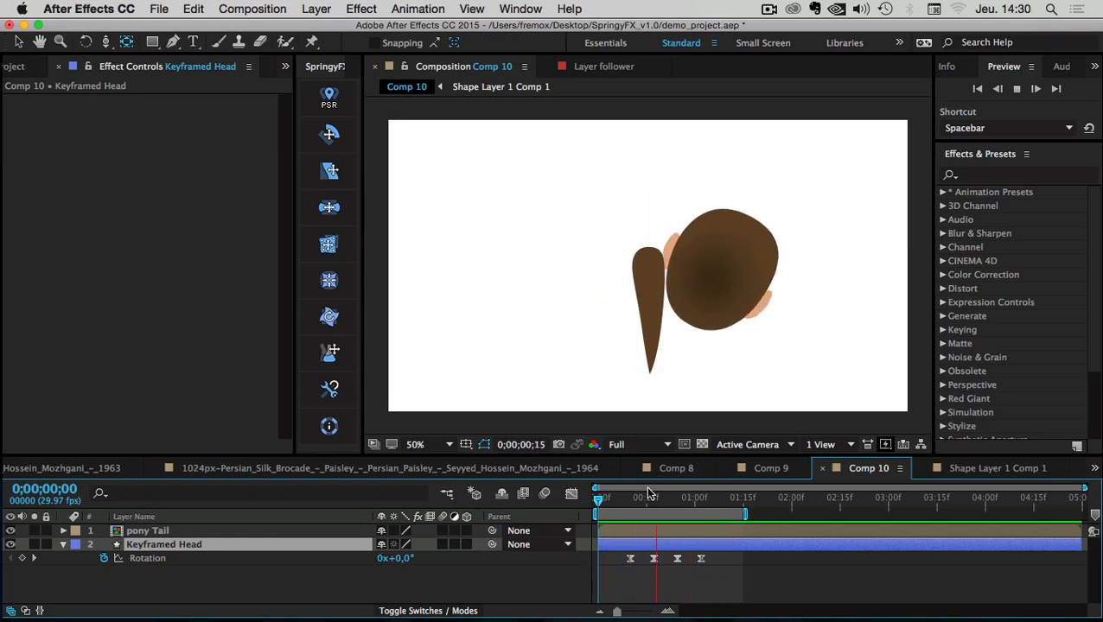
key("space")
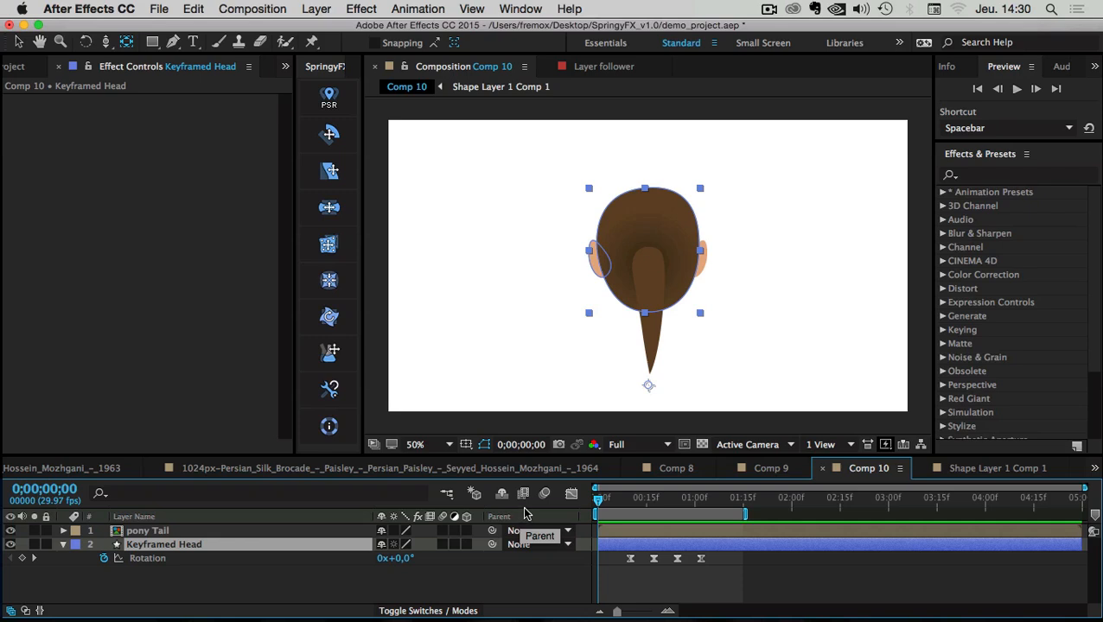
- Parent the pony Tail layer to Keyframed Head, preview the combined motion and return to the first frame
left_click(145, 532)
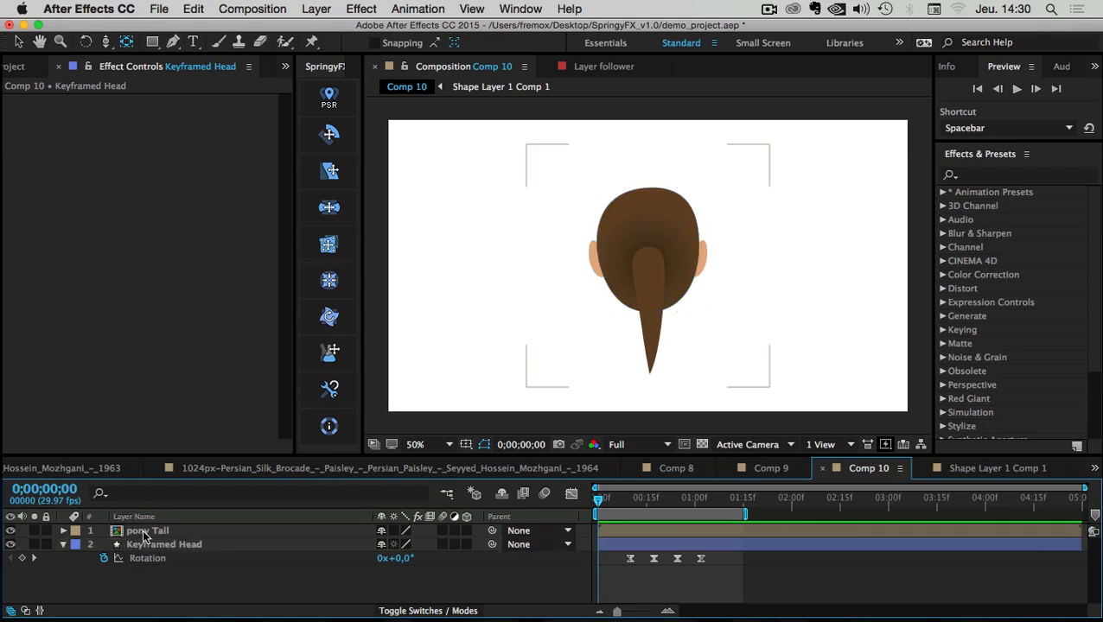
left_click(139, 532)
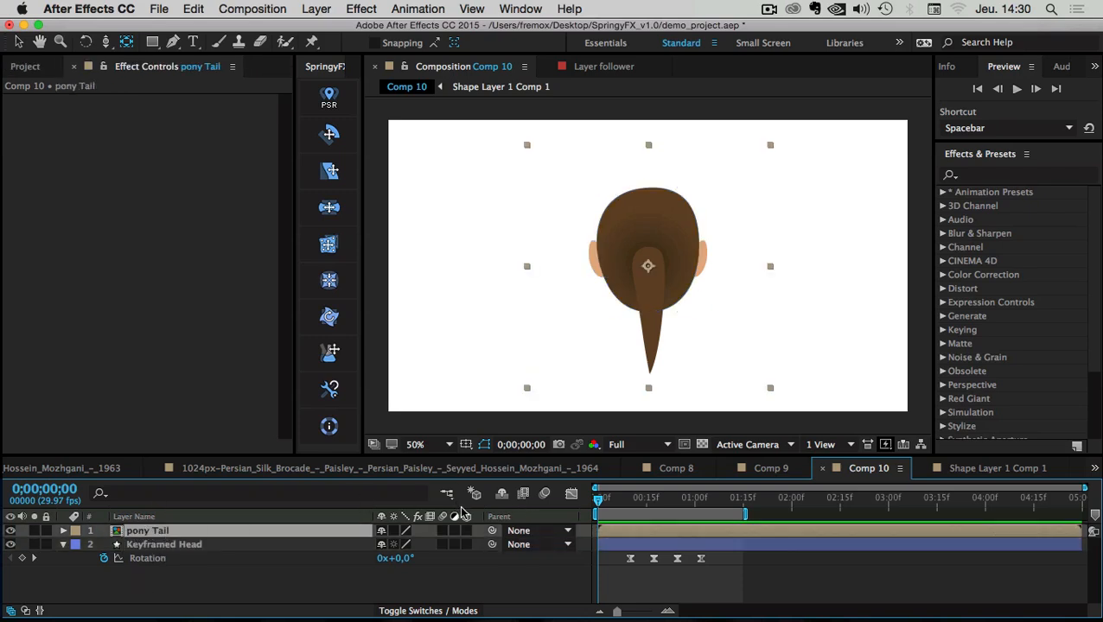
left_click_drag(495, 533, 160, 547)
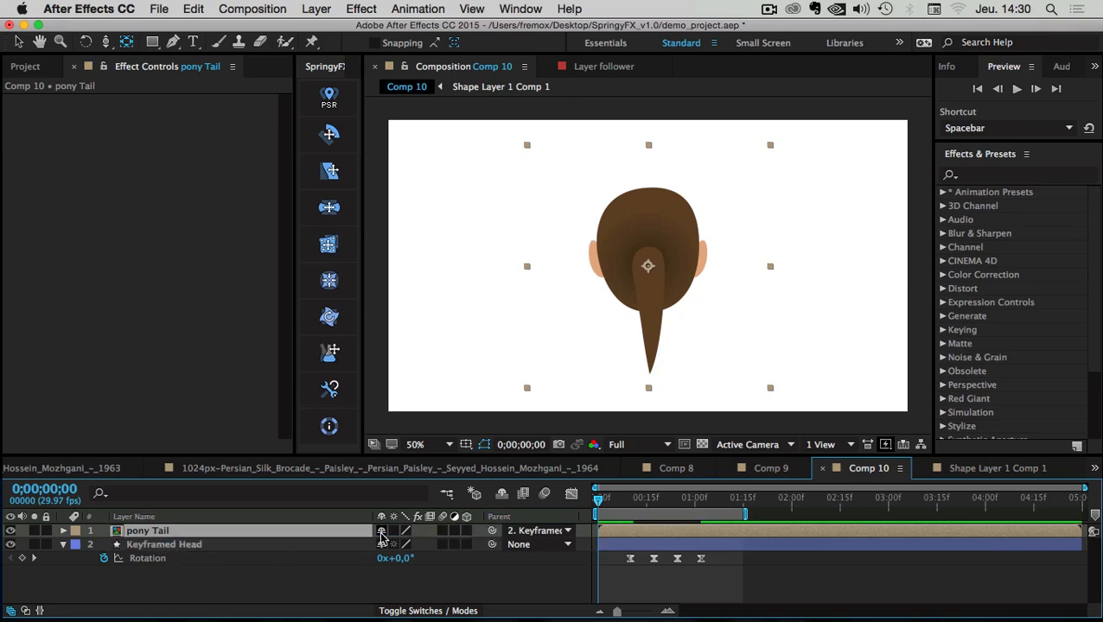
key("space")
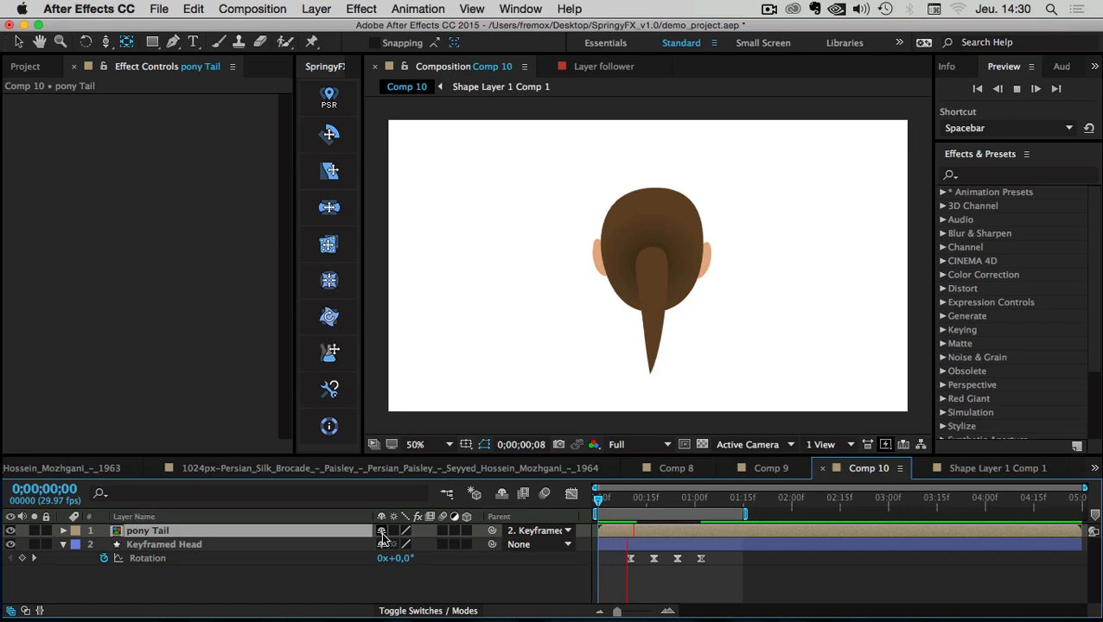
left_click(362, 581)
left_click_drag(606, 502, 610, 502)
left_click_drag(626, 504, 658, 502)
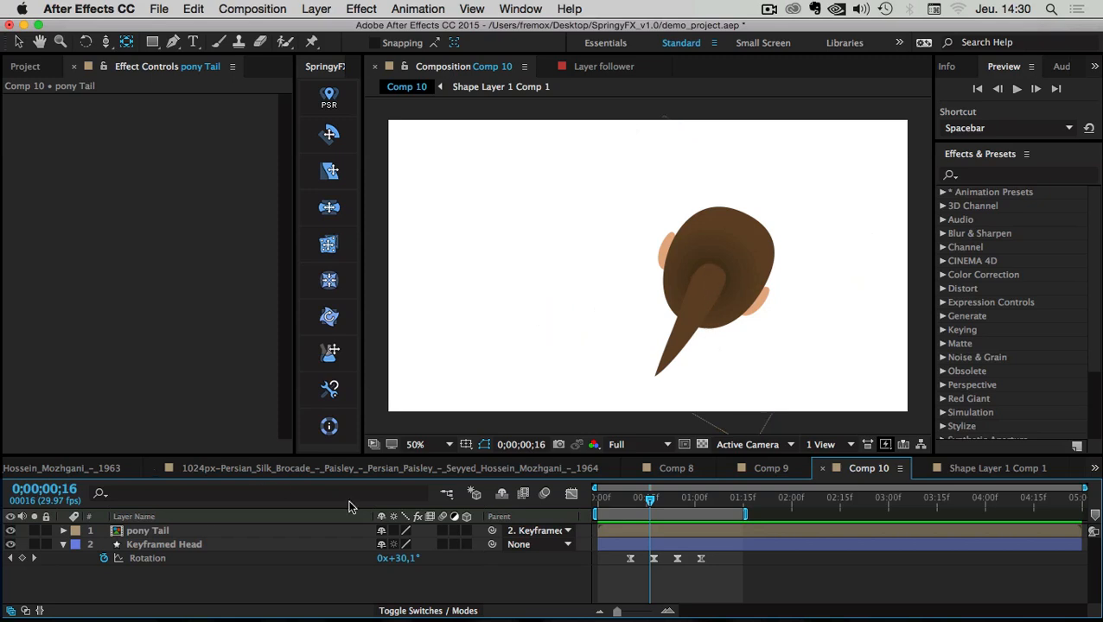
key("Home")
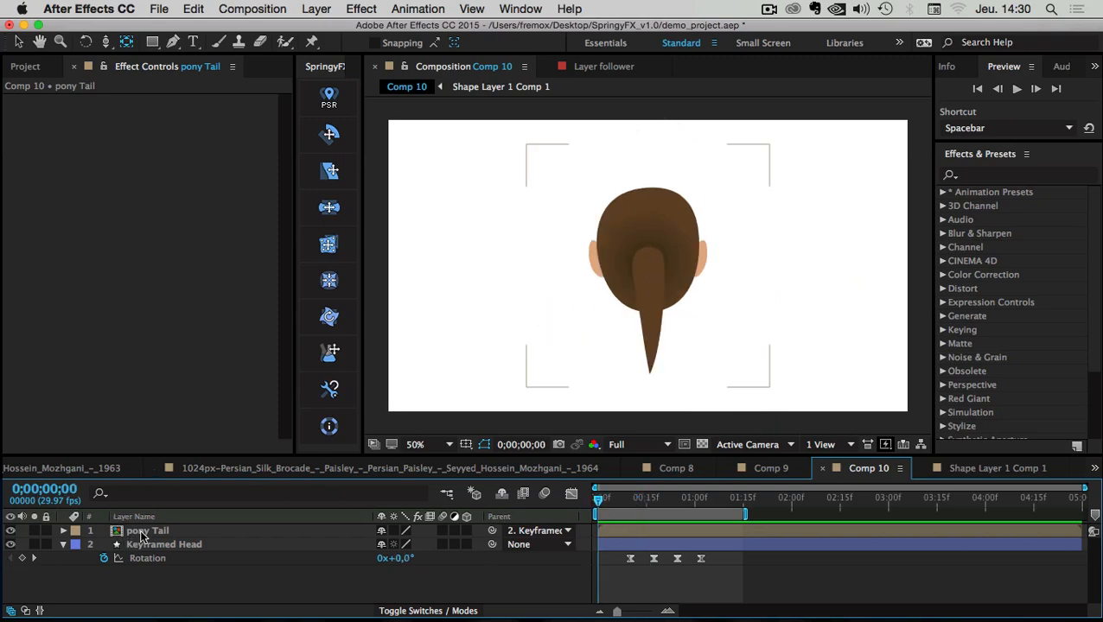
- Give the pony Tail's Rotation the expression -thisComp.layer("Keyframed Head").transform.rotation to counter the head's rotation
left_click(144, 532)
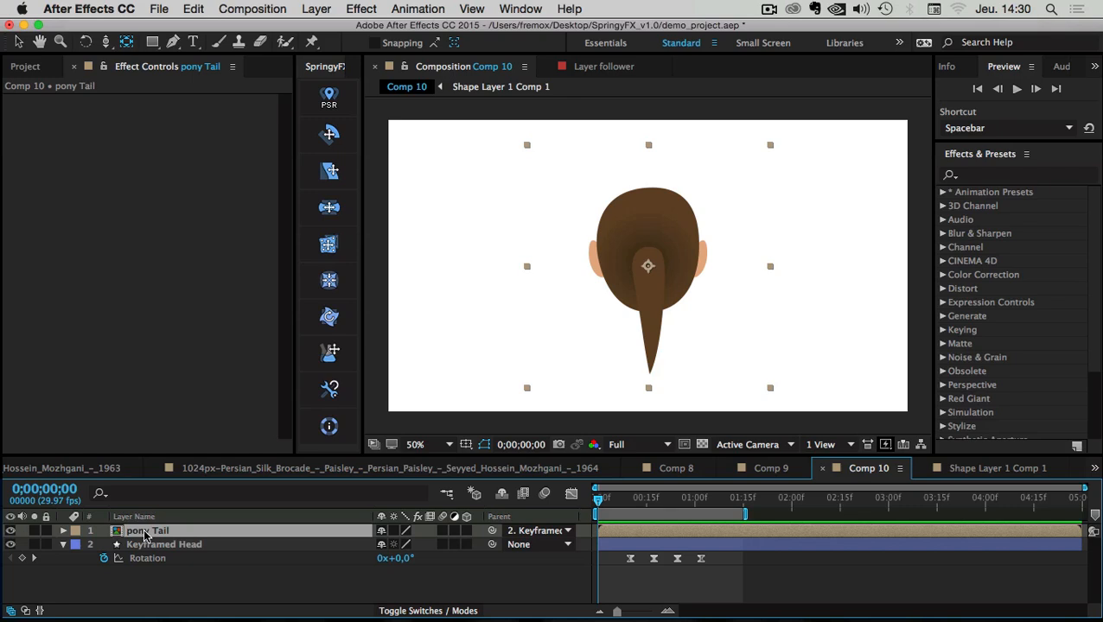
key("r")
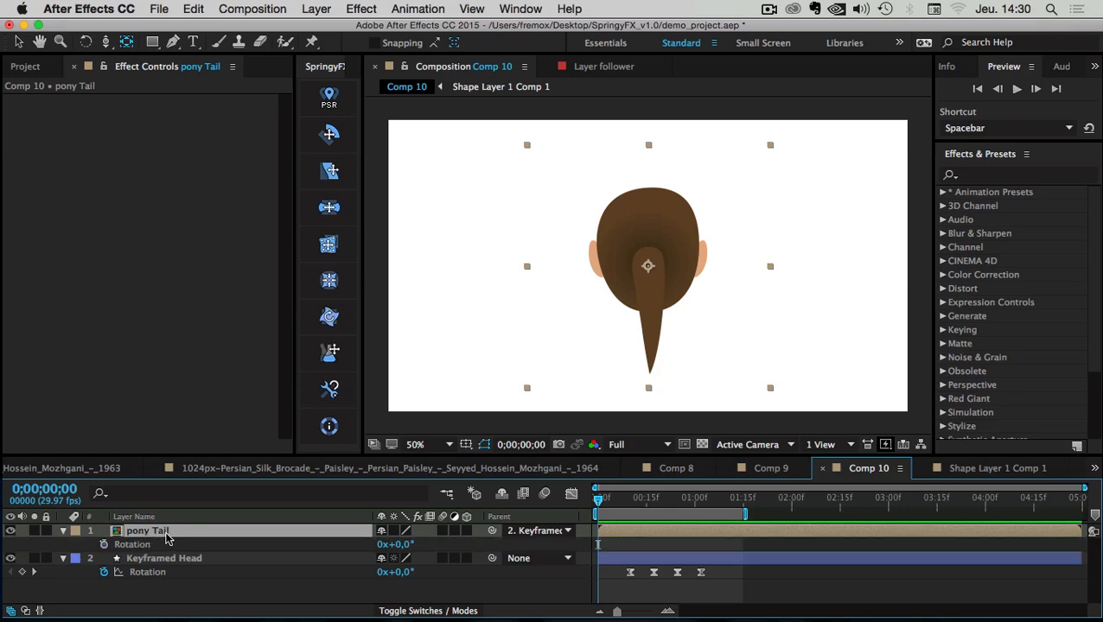
left_click(104, 546, "alt")
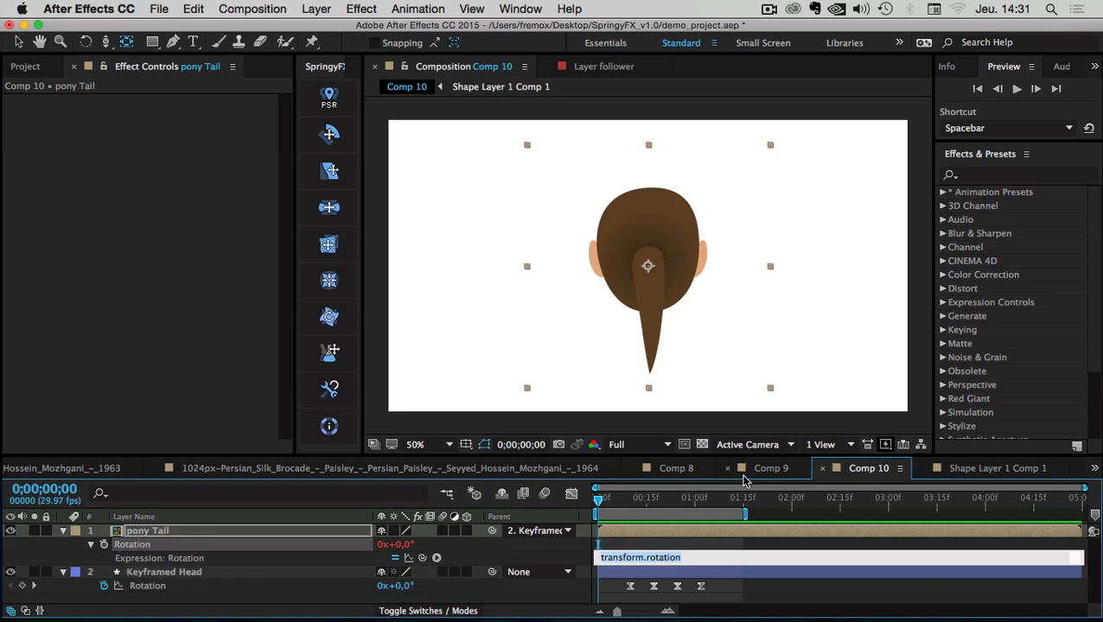
type("-")
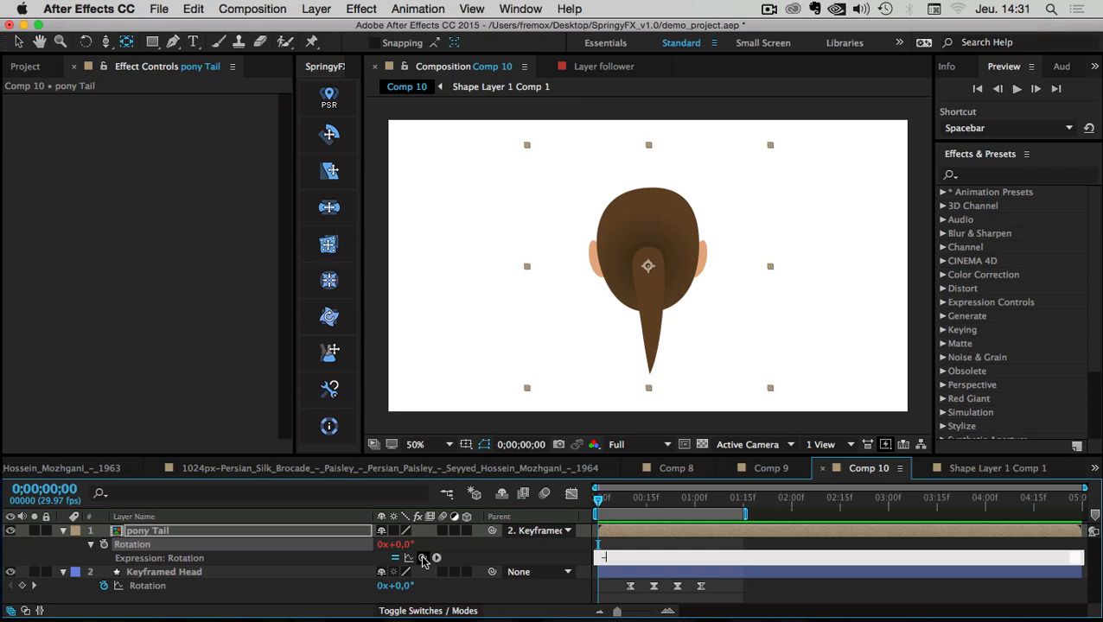
left_click_drag(422, 559, 144, 591)
left_click(596, 510)
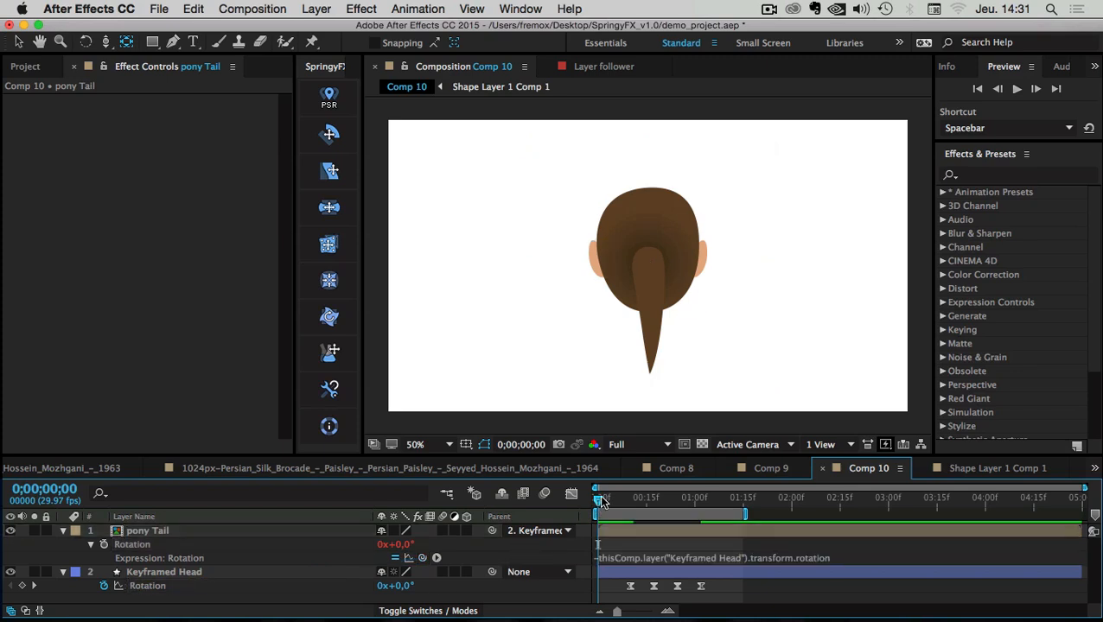
- Preview the counter-rotated ponytail on the moving head and collapse the properties of both layers
key("space")
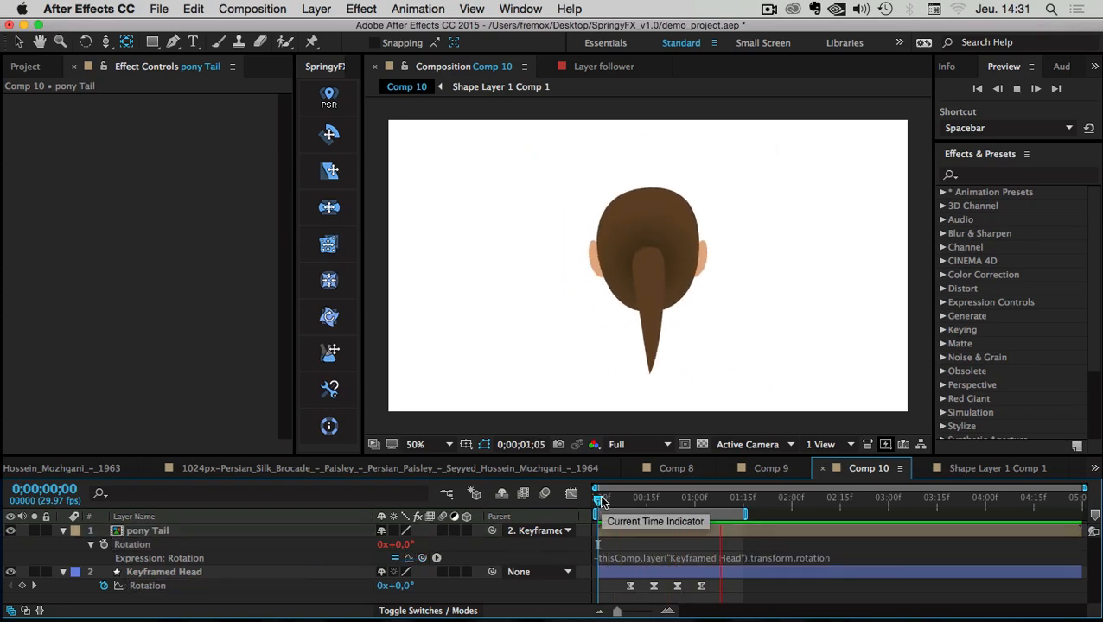
left_click_drag(630, 500, 598, 504)
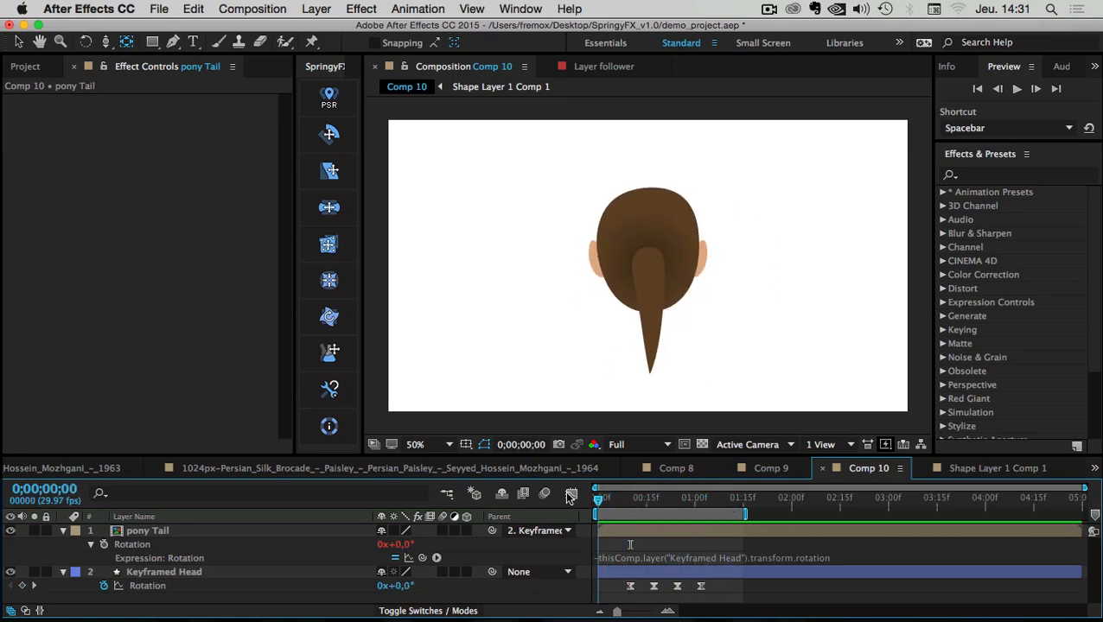
key("space")
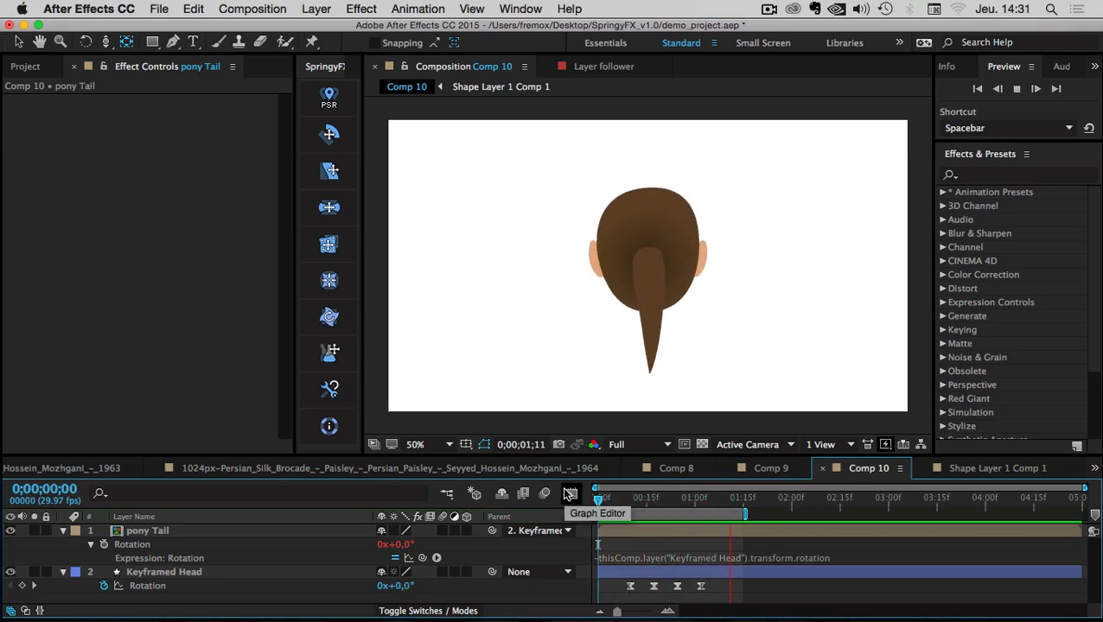
key("space")
left_click(63, 531)
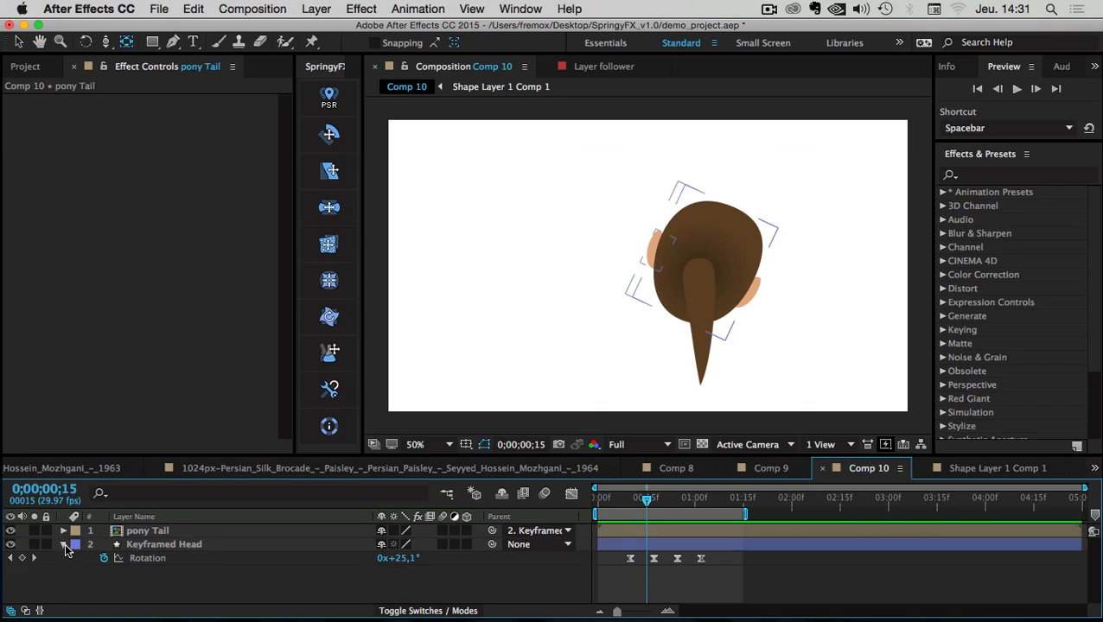
left_click(63, 544)
- Select the pony Tail layer, replay the animation from the first frame and display the layer's Rotation property
left_click(145, 533)
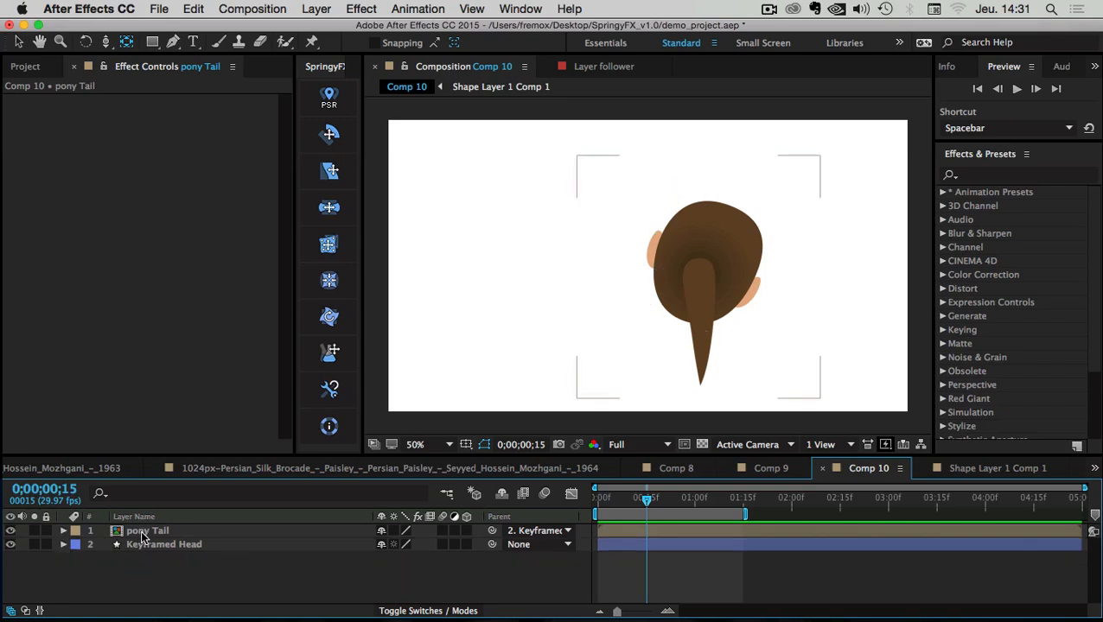
left_click(143, 534)
left_click_drag(644, 502, 599, 503)
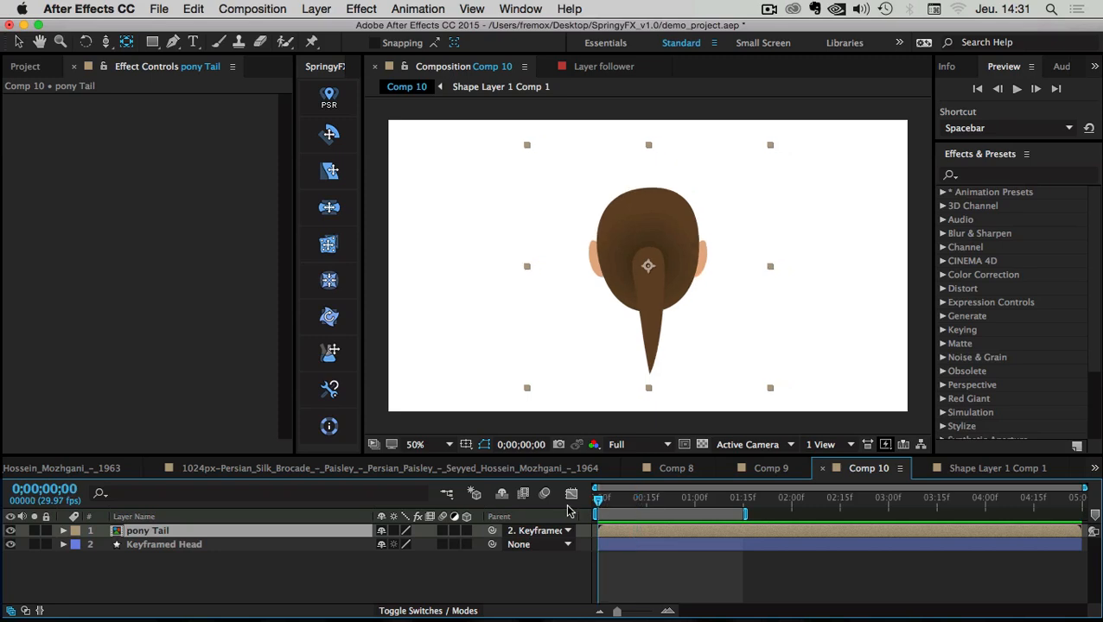
key("space")
key("space")
key("r")
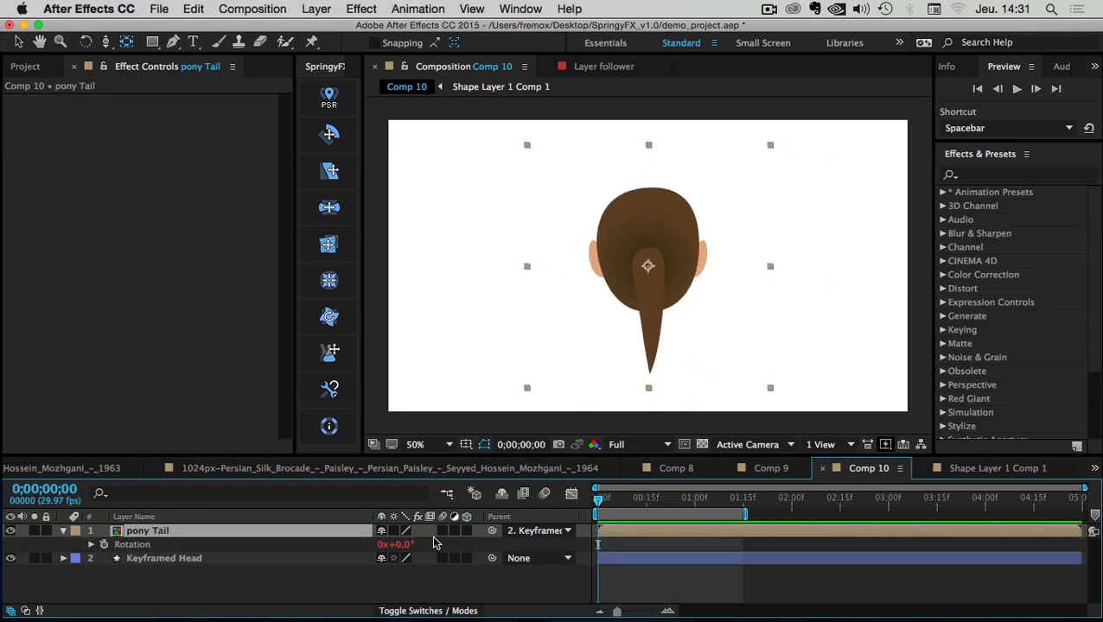
- Apply the SpringyFX Twist deformer to the pony Tail layer at the first frame
mouse_move(612, 506)
left_mouse_down()
mouse_move(652, 509)
mouse_move(614, 514)
mouse_move(601, 498)
mouse_move(626, 502)
mouse_move(597, 502)
left_mouse_up()
left_click(108, 560)
left_click(136, 534)
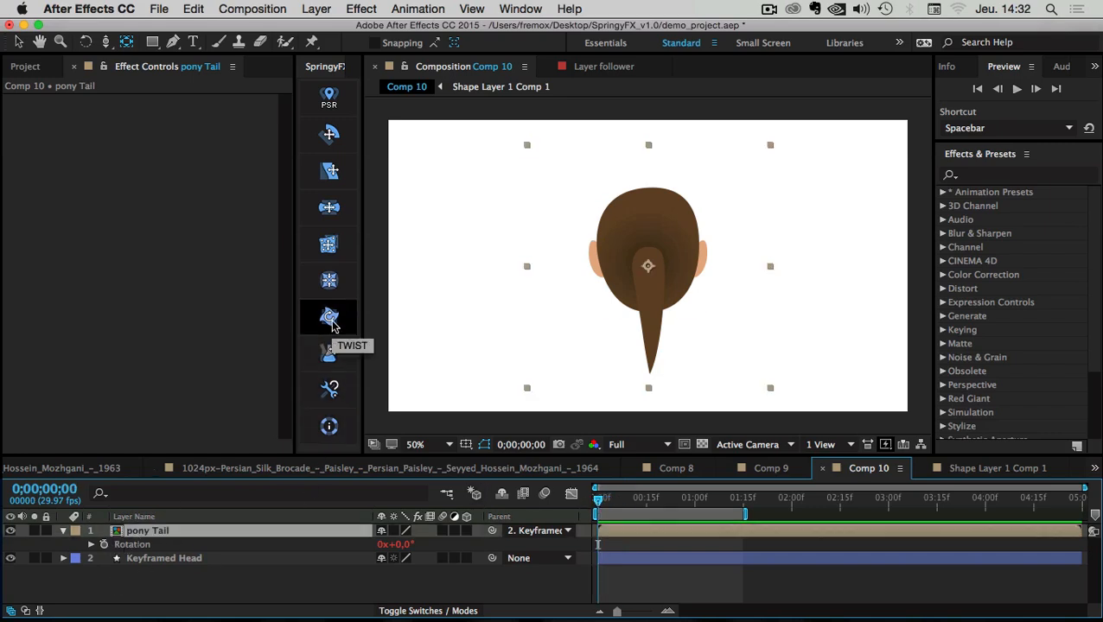
left_click(329, 318)
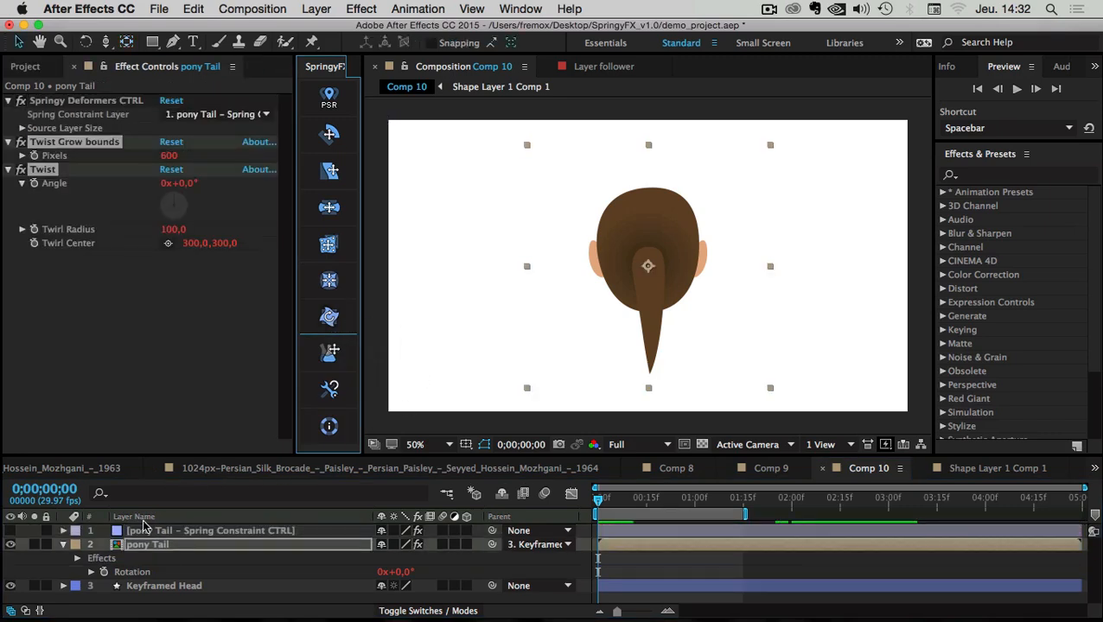
- Make the pony Tail's Spring Constraint CTRL inherit motion from Keyframed Head and preview the twist up to frame 0;00;01;08
left_click(205, 532)
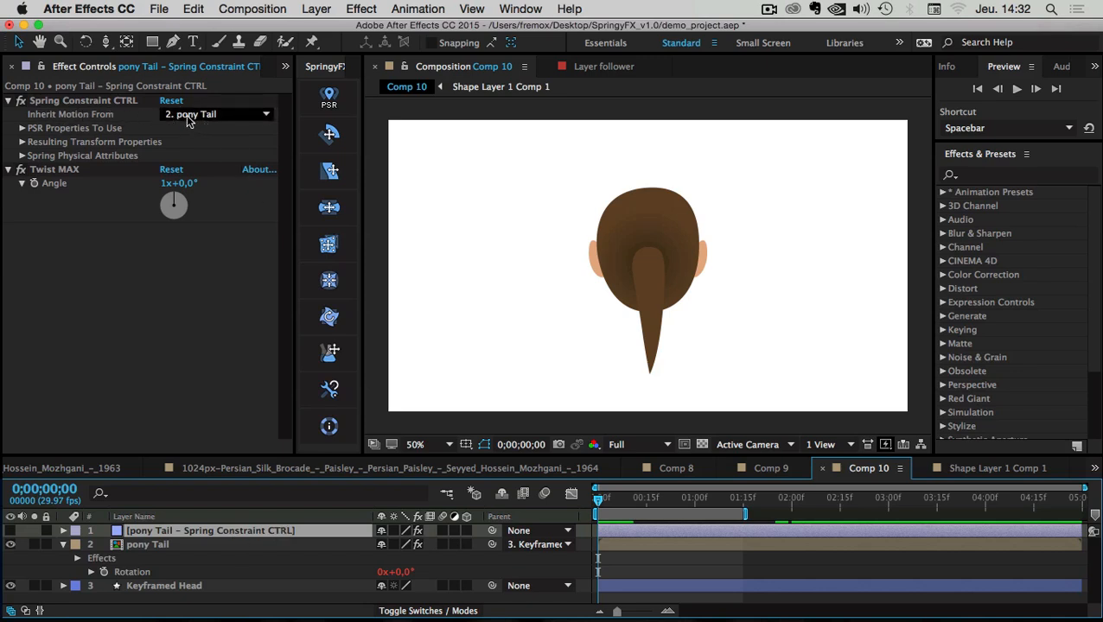
left_click(249, 114)
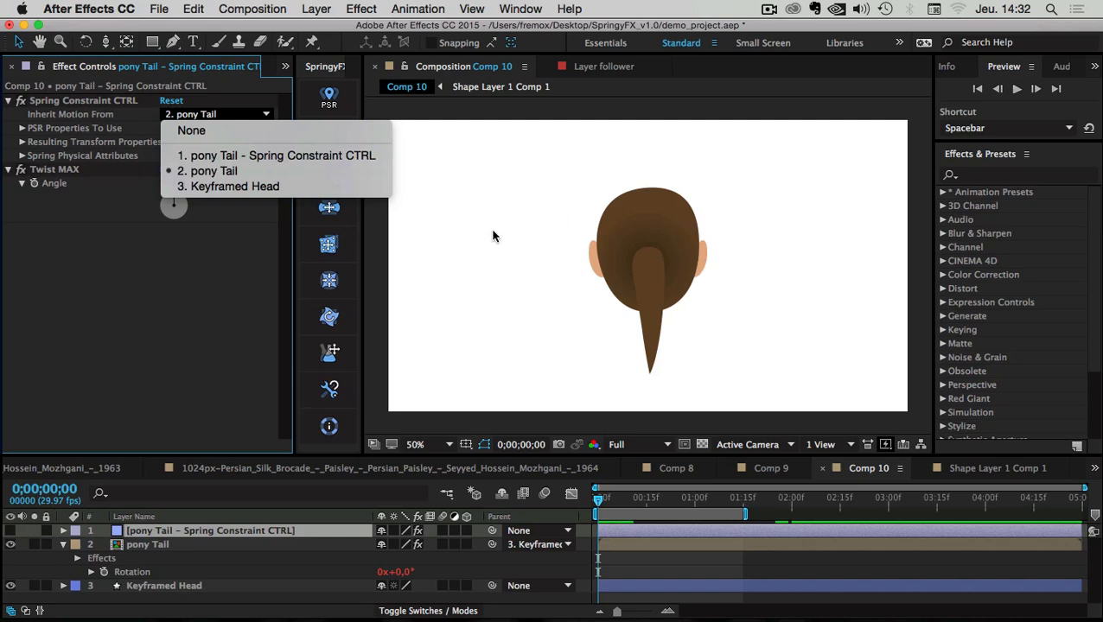
left_click(245, 185)
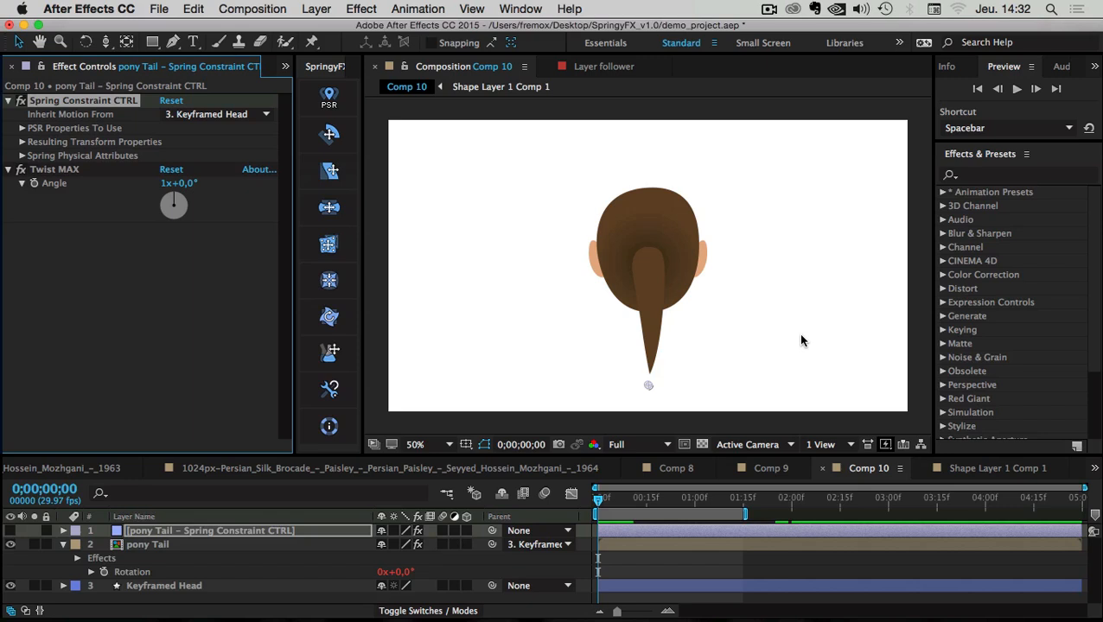
key("space")
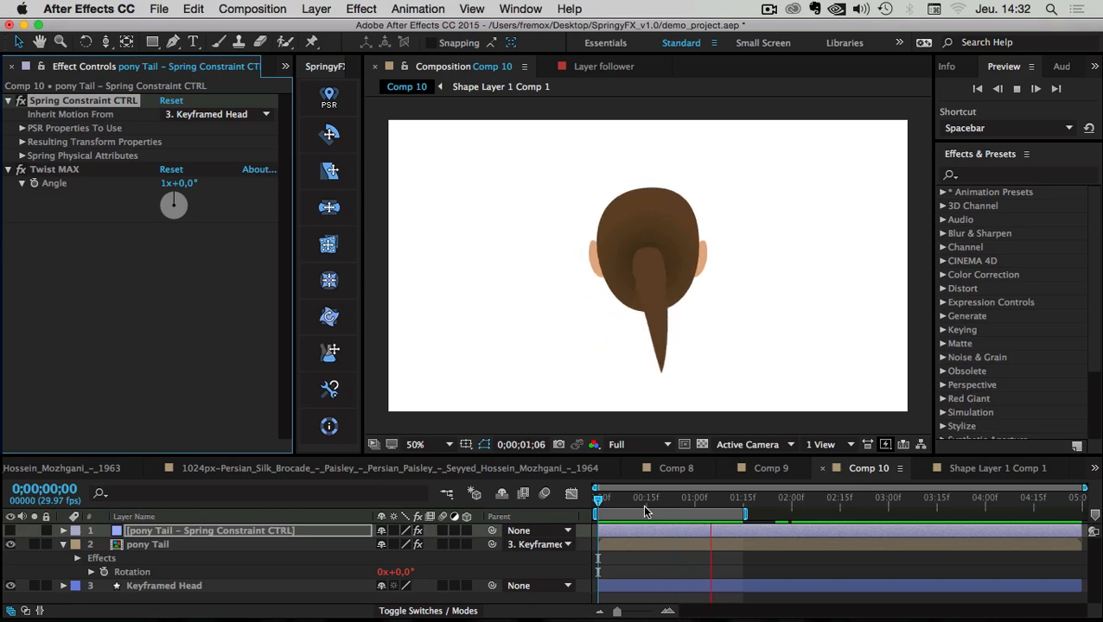
left_click_drag(625, 500, 720, 507)
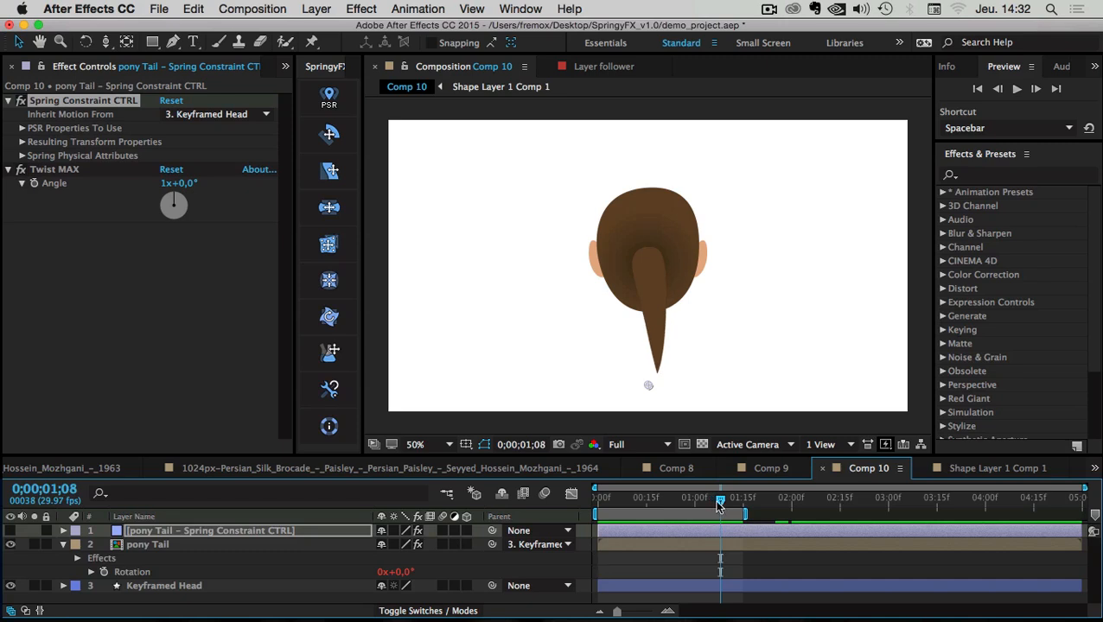
- Expand the pony Tail's Source Layer Size, go to frame 0;00;00;18, and try a Source Size X of 1081 before undoing it
left_click(160, 544)
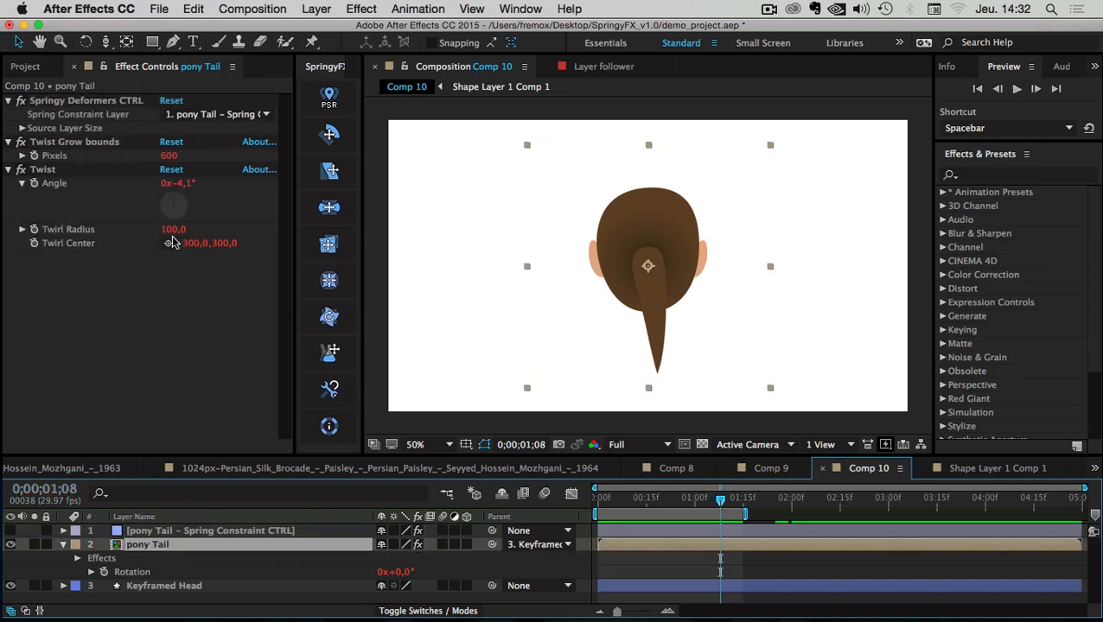
left_click(23, 128)
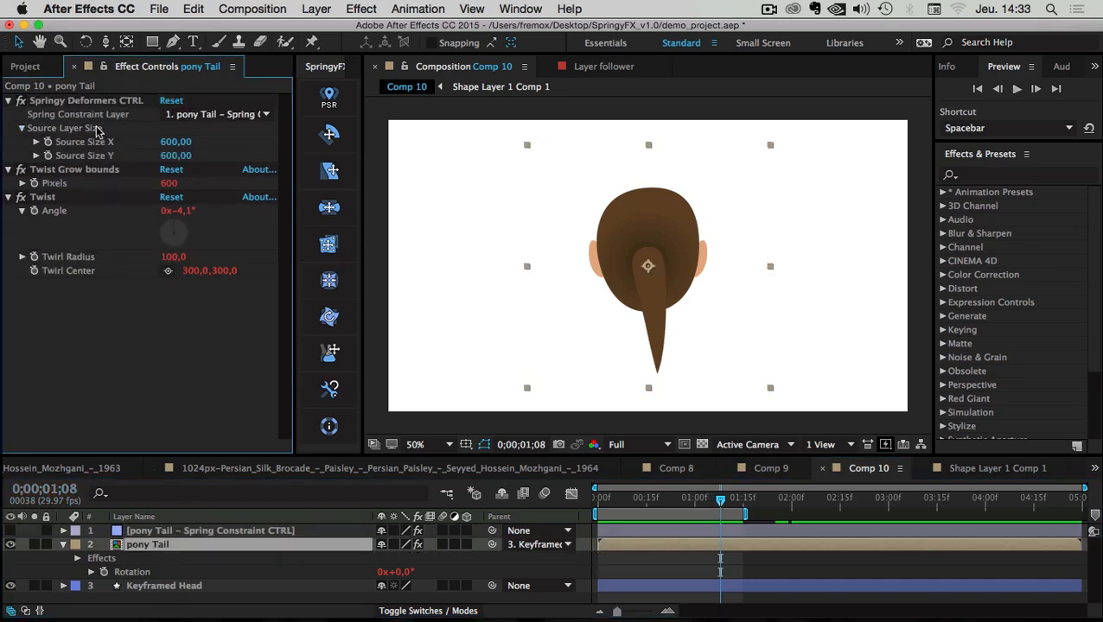
left_click_drag(722, 501, 657, 502)
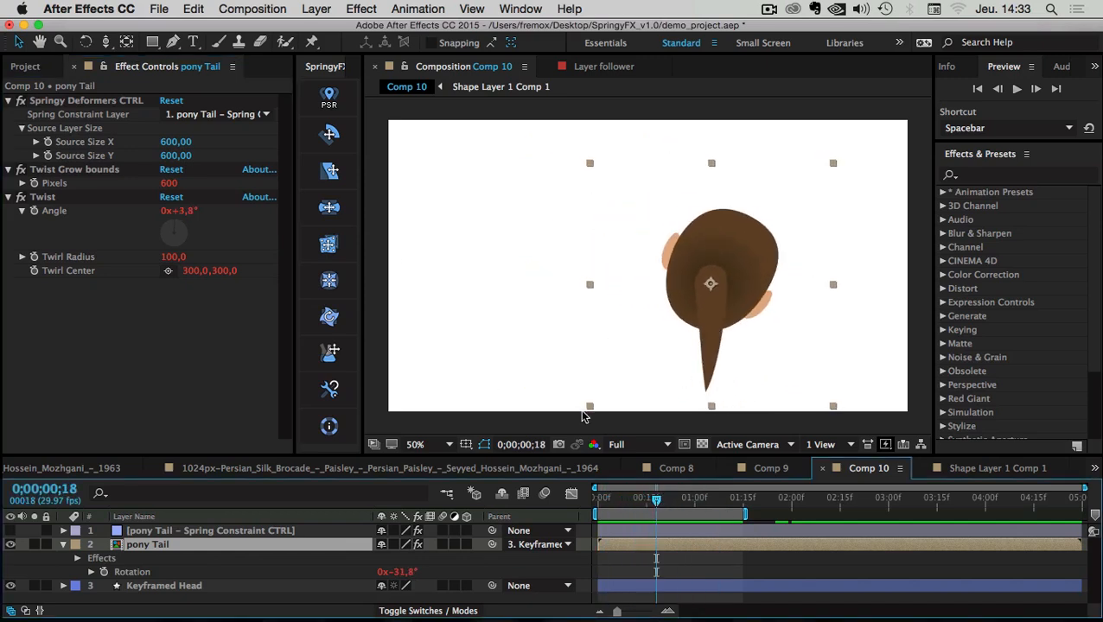
left_click_drag(177, 142, 89, 149)
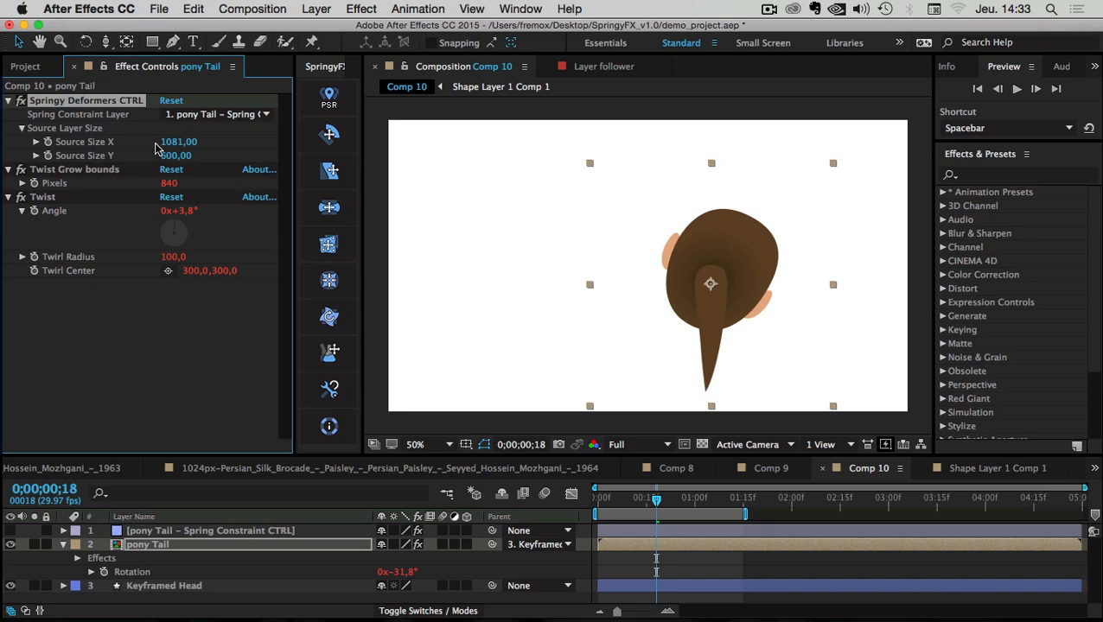
key("super+z")
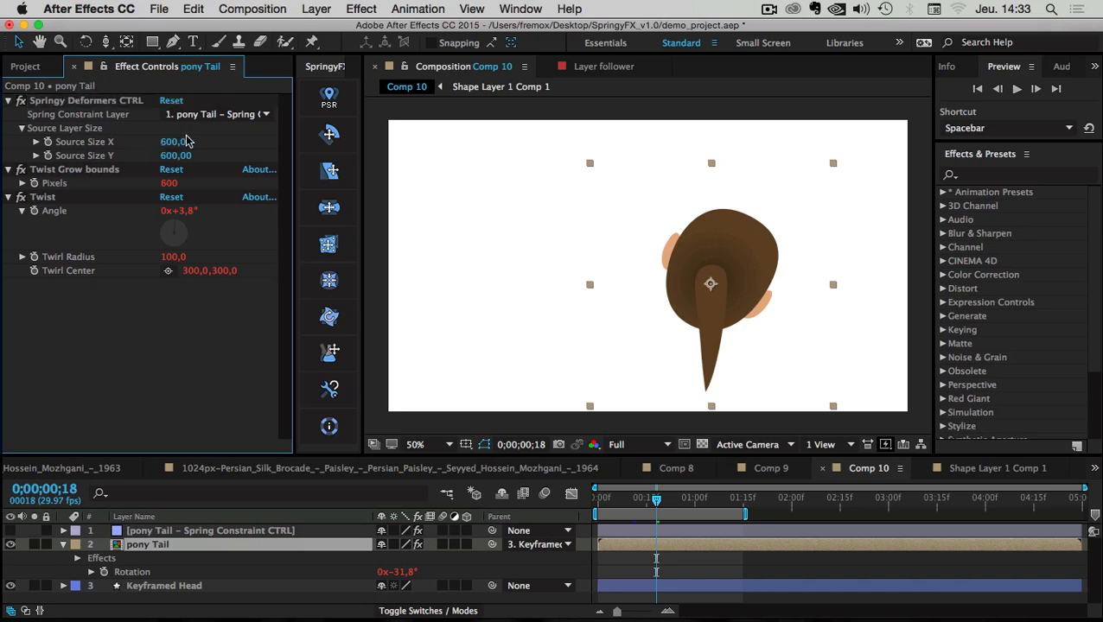
- Raise the Spring Constraint CTRL's Twist MAX angle to 6x+221,0° and inspect the pony Tail at frame 0;00;00;14
left_click(151, 533)
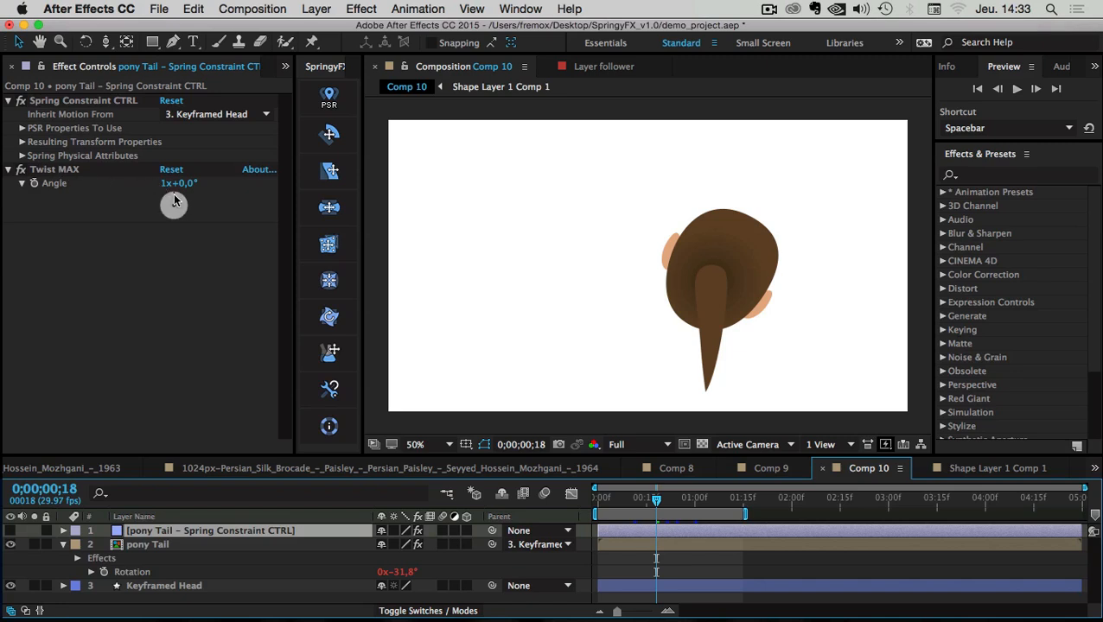
mouse_move(173, 201)
left_mouse_down()
mouse_move(203, 245)
mouse_move(197, 204)
mouse_move(177, 208)
left_mouse_up()
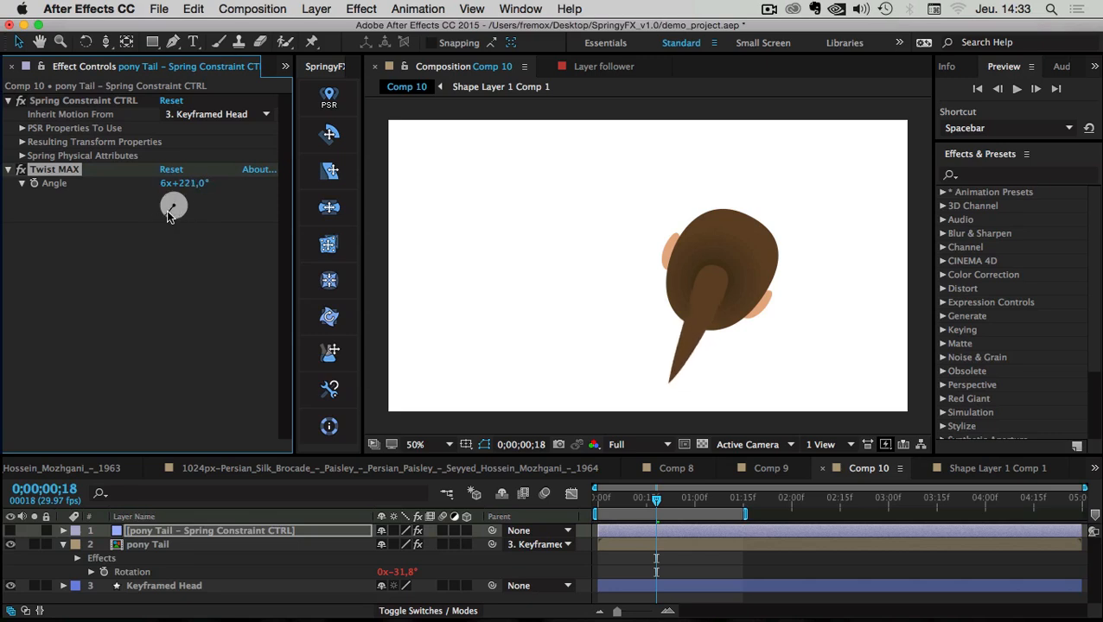
left_click(149, 547)
mouse_move(659, 502)
left_mouse_down()
mouse_move(631, 505)
mouse_move(643, 504)
left_mouse_up()
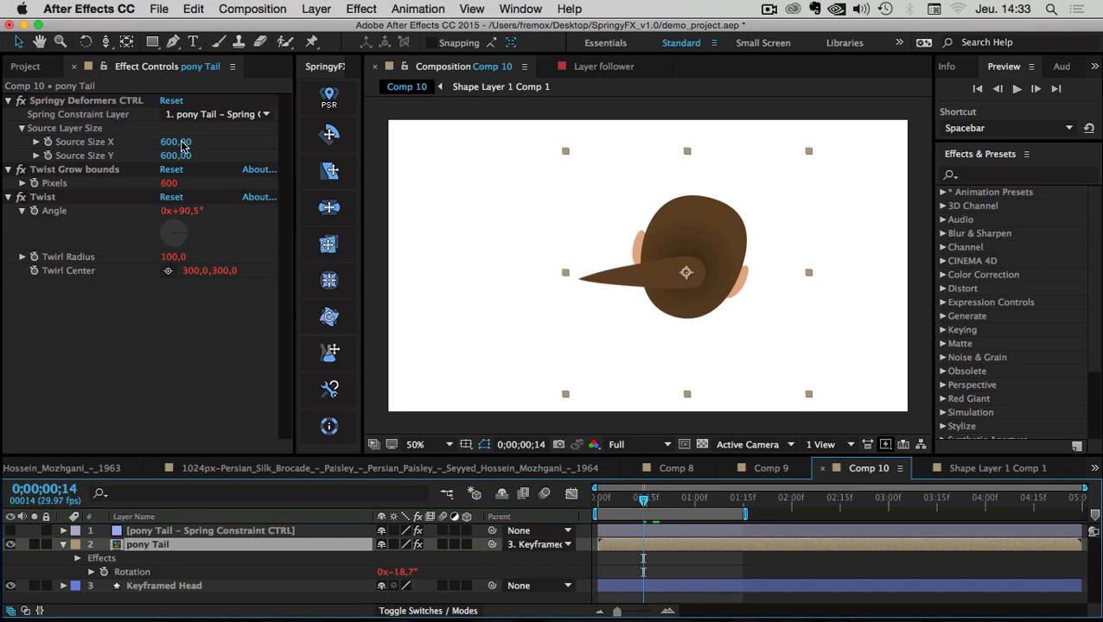
- Try a Source Size X of 11 on the pony Tail, check frame 0;00;01;00, and undo a further size change
left_click_drag(183, 148, 72, 153)
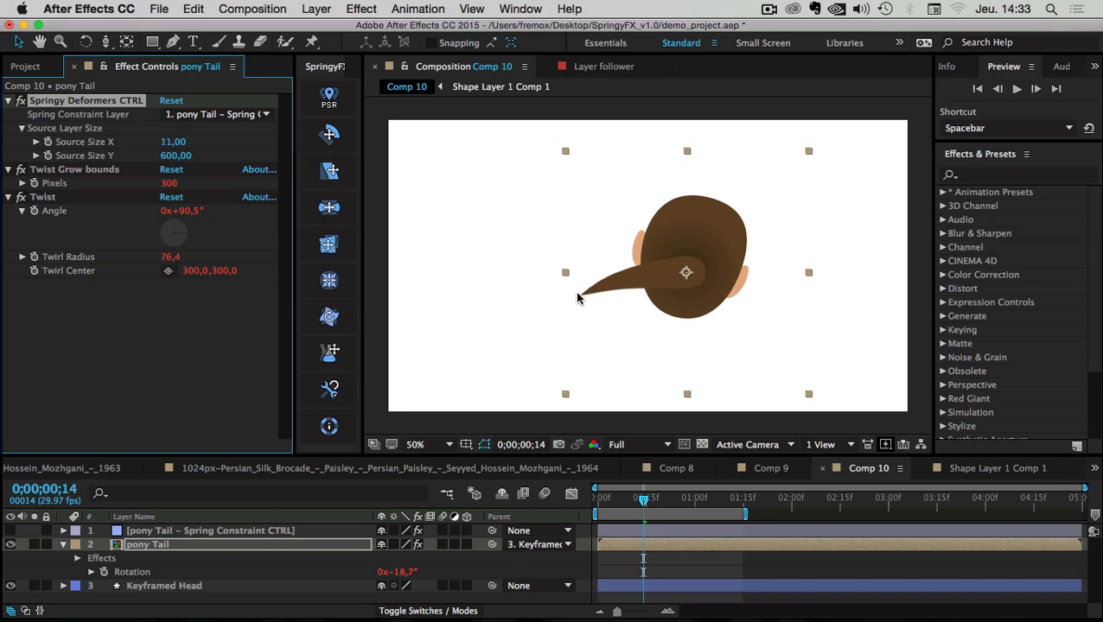
left_click_drag(644, 505, 694, 500)
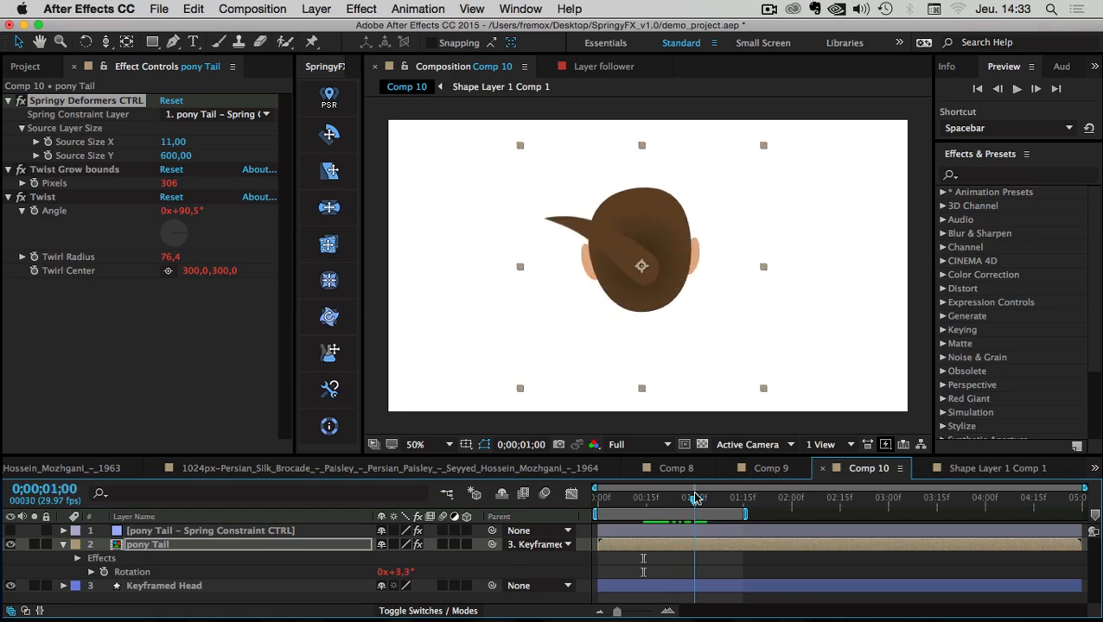
left_click_drag(175, 161, 145, 150)
key("super+z")
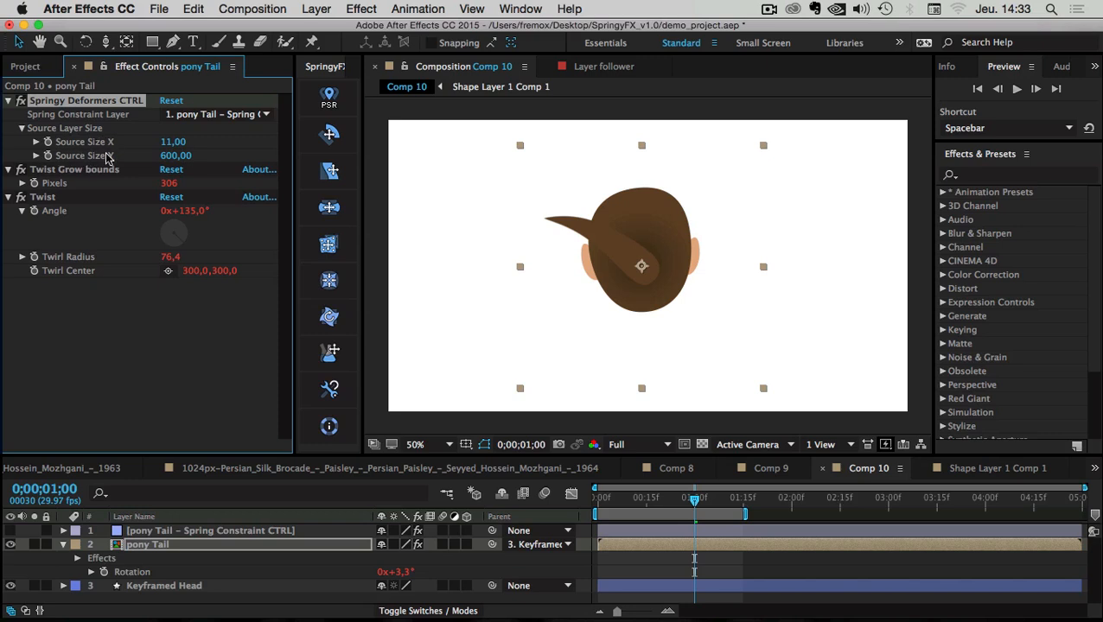
- Check the tail shape in Shape Layer 1 Comp 1 and set the pony Tail's Source Size X to 77 and Y to 186
left_click(968, 475)
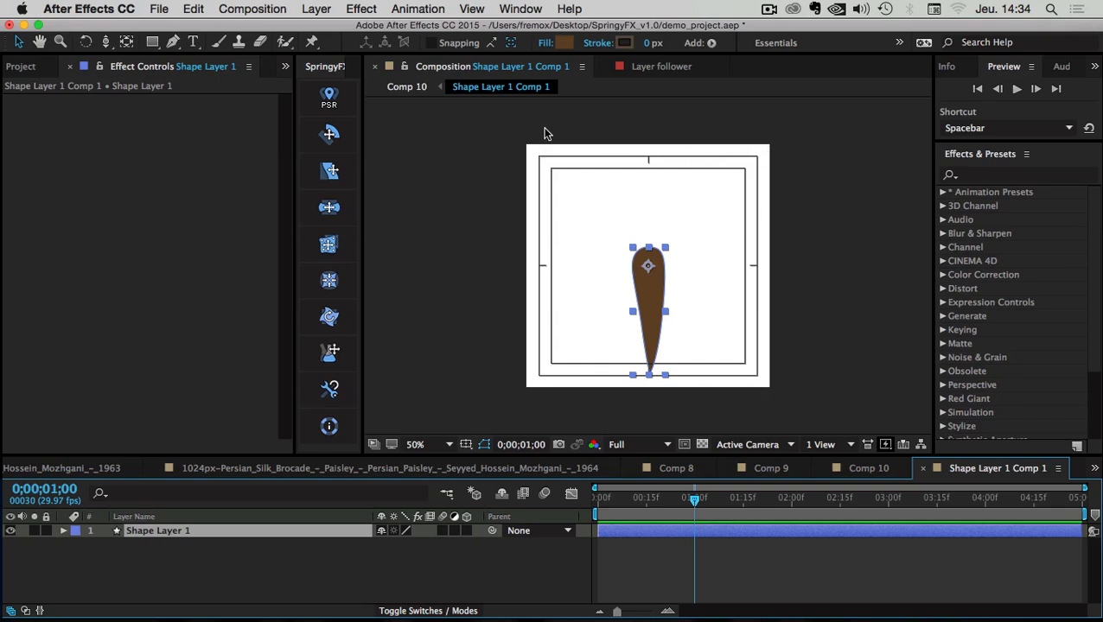
left_click(861, 469)
left_click(153, 546)
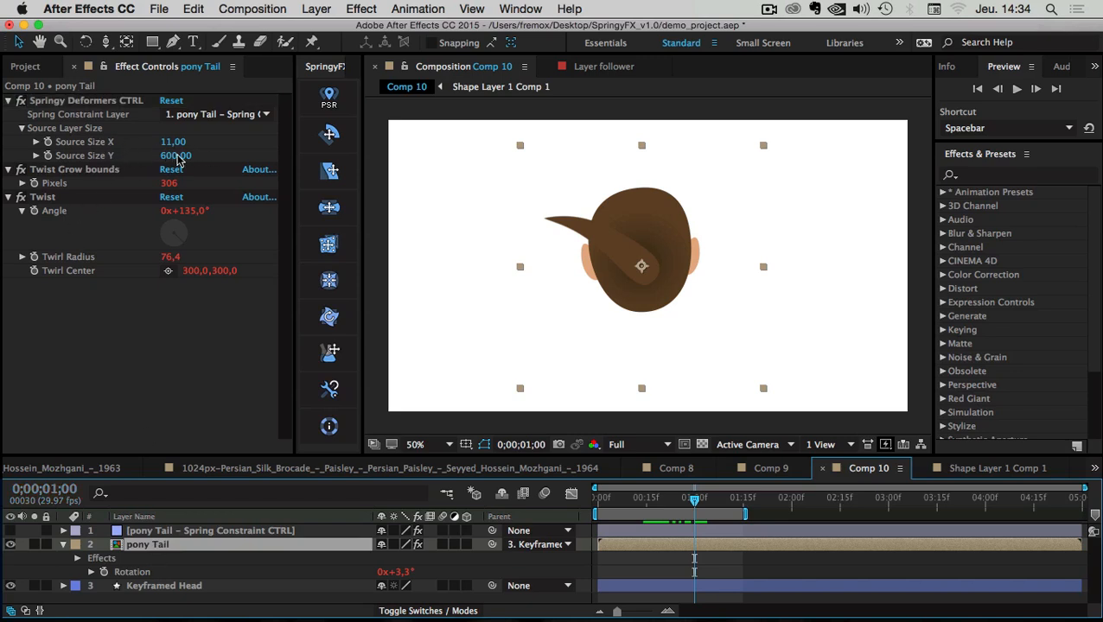
left_click_drag(177, 160, 130, 162)
left_click(963, 472)
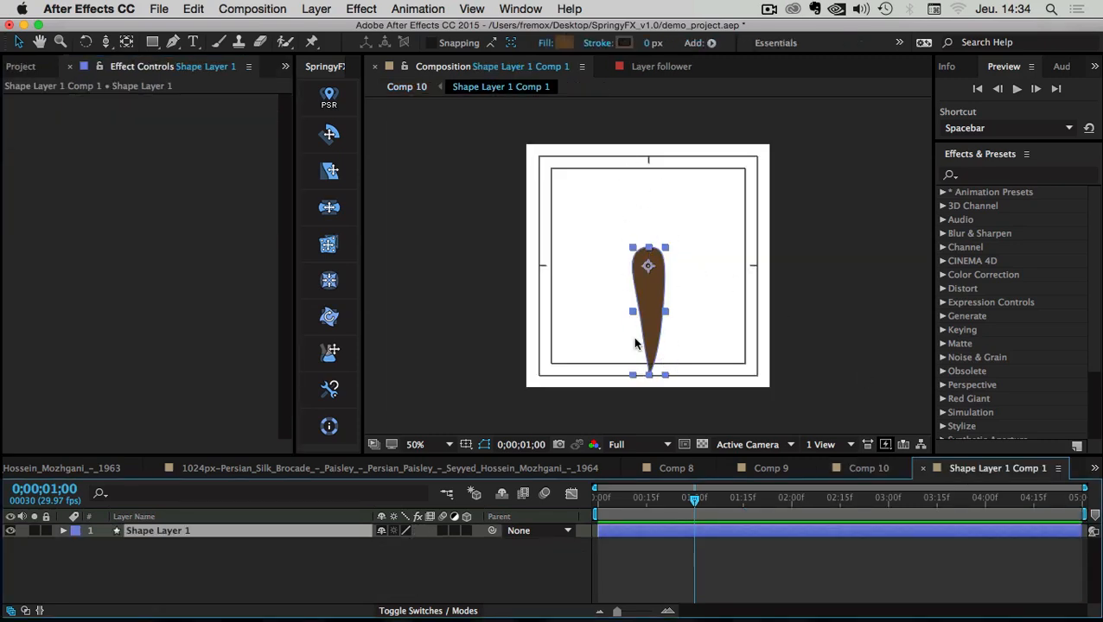
left_click(849, 470)
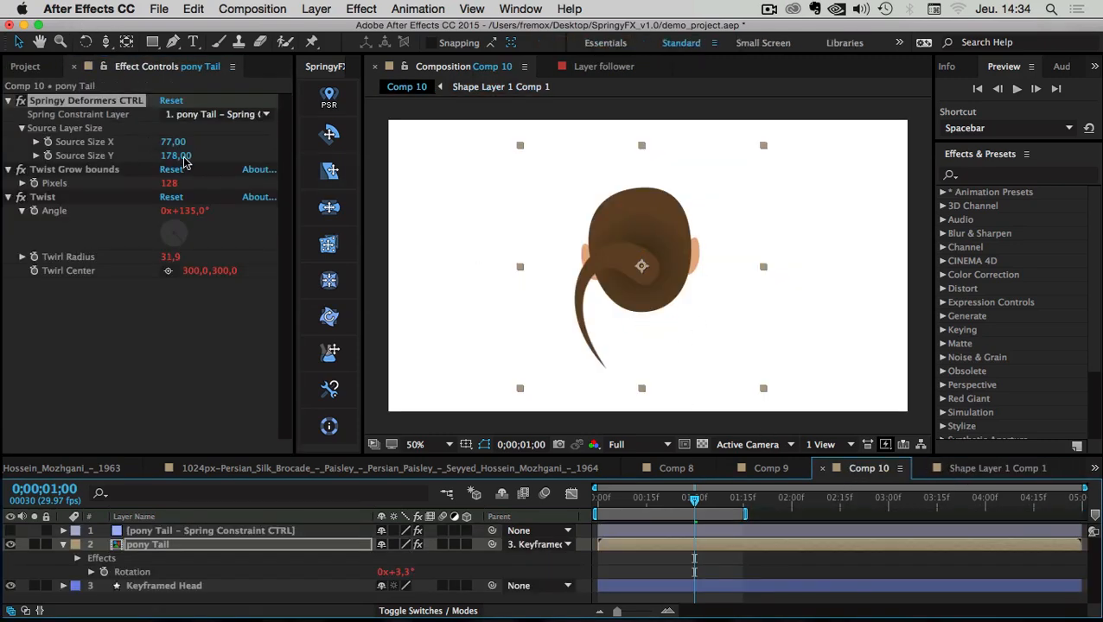
left_click_drag(175, 157, 200, 142)
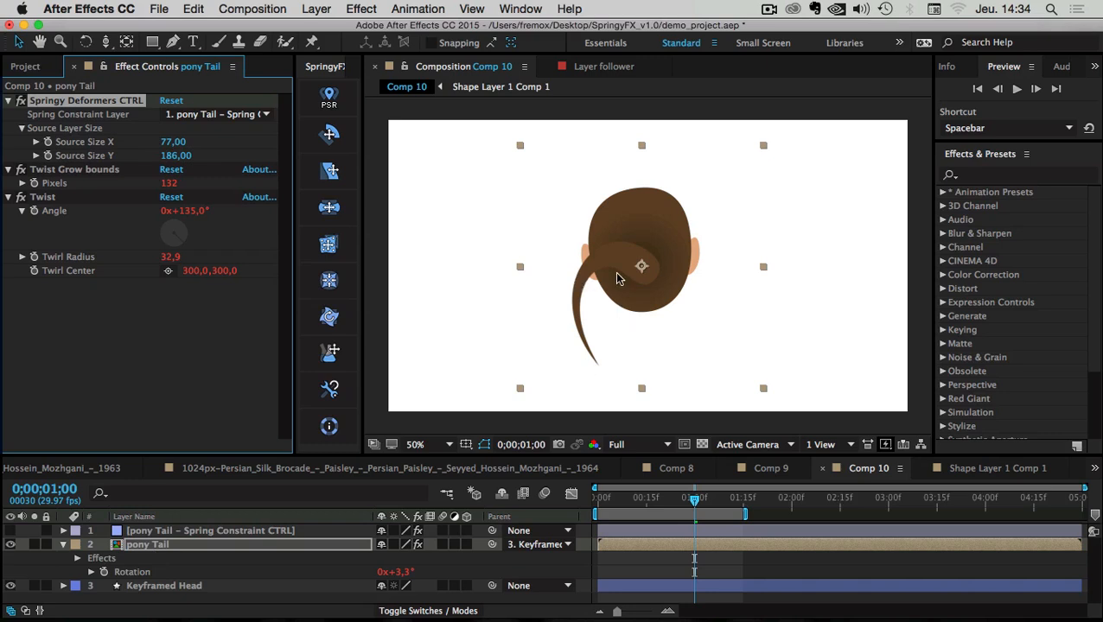
- Set the Spring Constraint CTRL's Twist MAX angle to 2x+0,0° and play the animation from the first frame
left_click(181, 532)
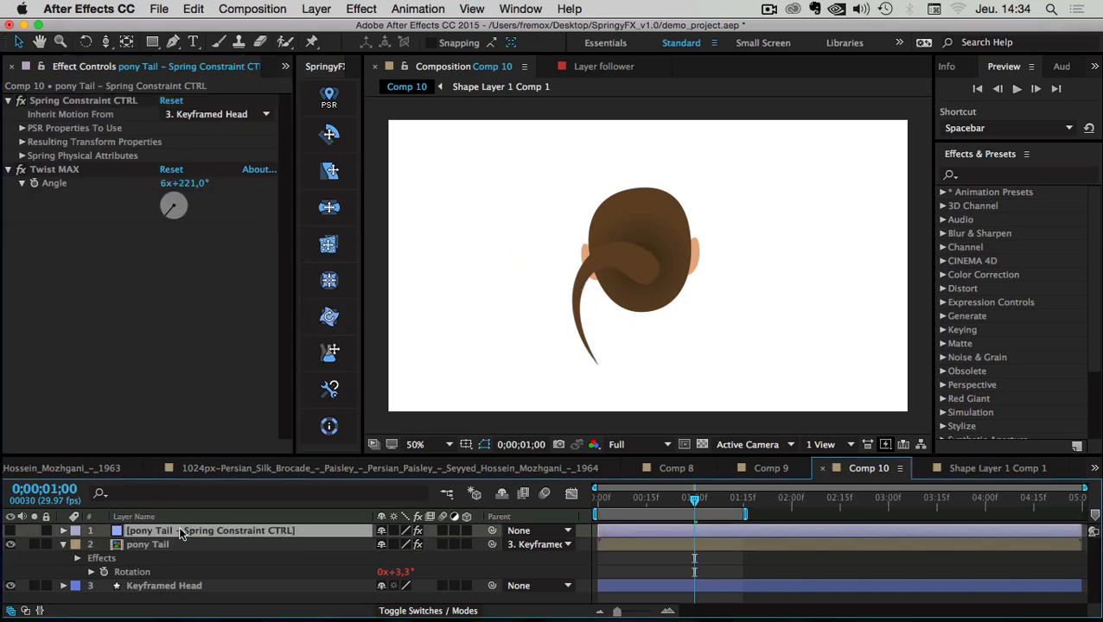
left_click(164, 184)
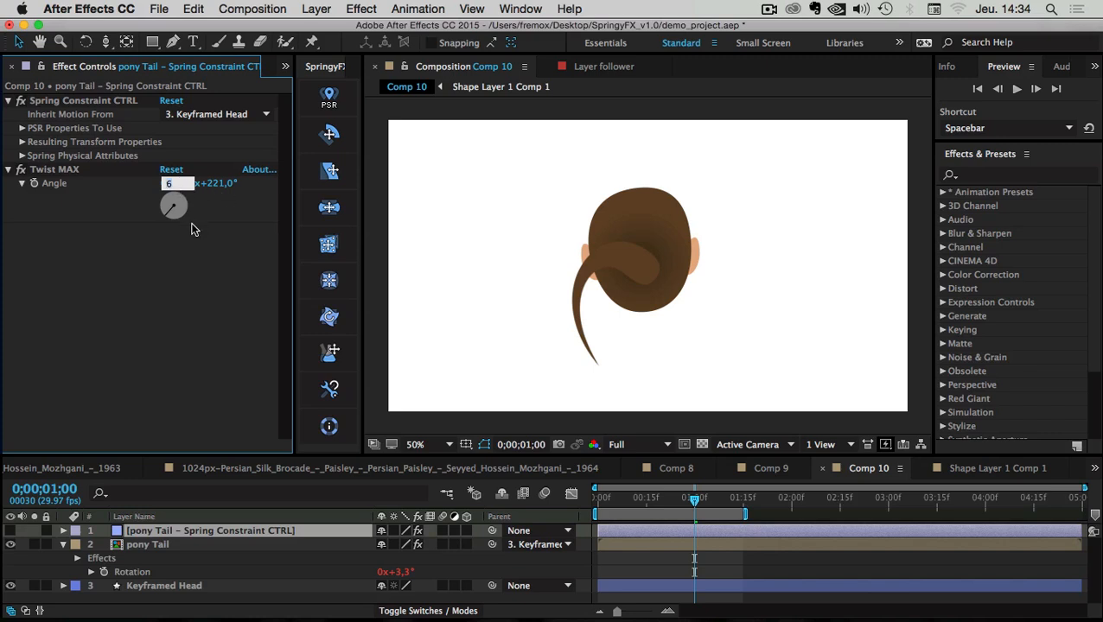
left_click(182, 265)
left_click(187, 198)
mouse_move(187, 198)
left_mouse_down()
mouse_move(168, 206)
mouse_move(185, 208)
mouse_move(169, 207)
mouse_move(178, 201)
mouse_move(169, 221)
mouse_move(176, 192)
left_mouse_up()
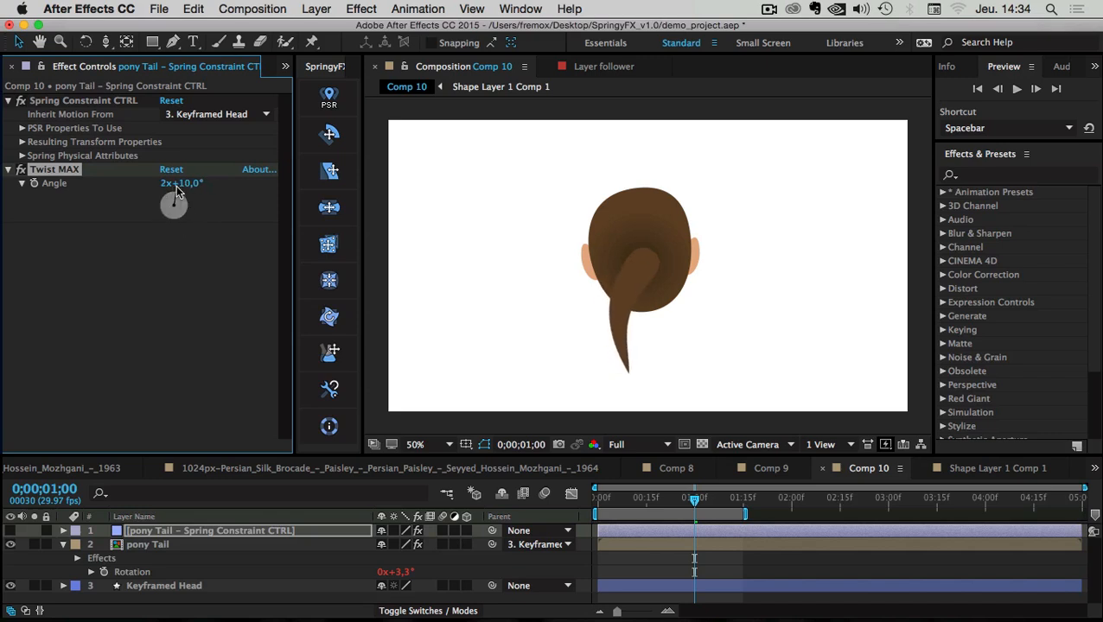
left_click(192, 185)
type("0")
key("Return")
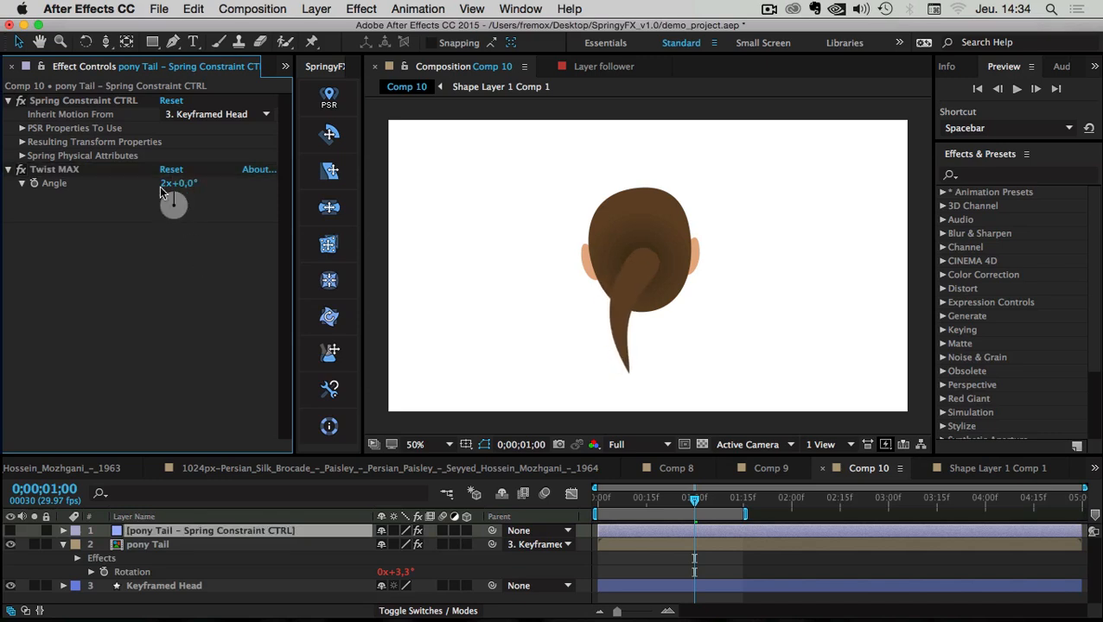
left_click(164, 184)
left_click_drag(694, 507, 566, 490)
key("space")
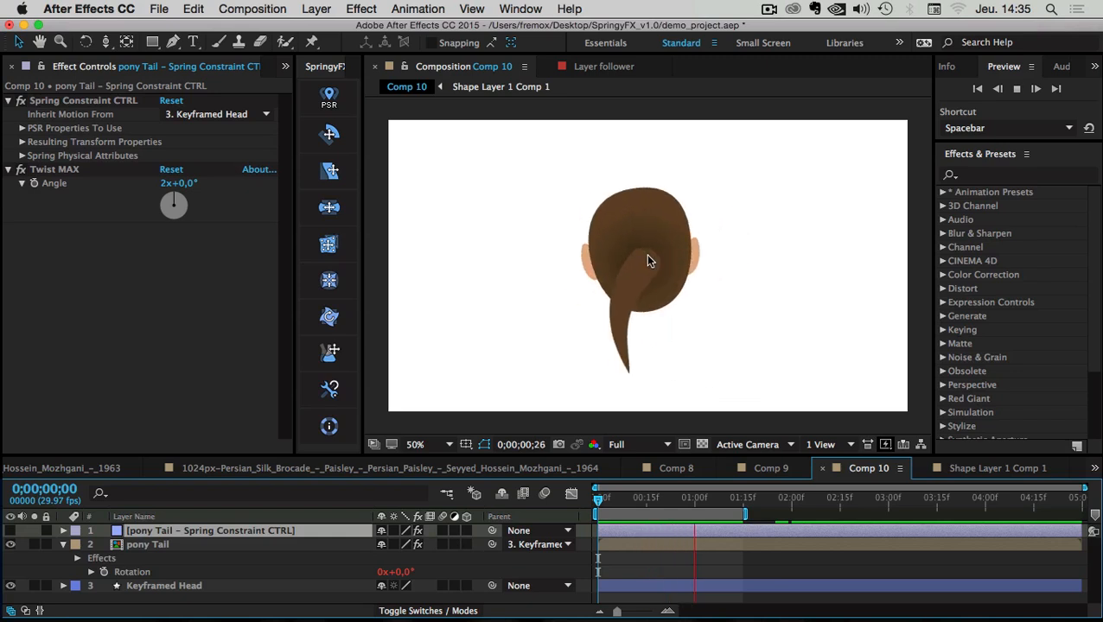
- Expand the Spring Physical Attributes and set Elasticity to 6 and Damping to 1 while the preview plays
left_click(21, 155)
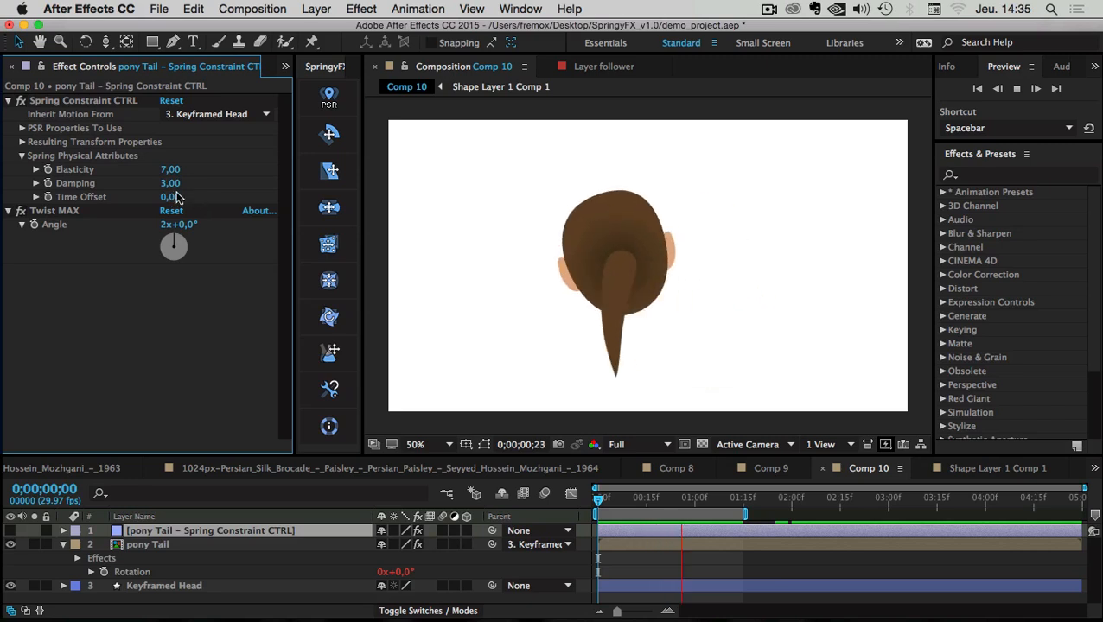
left_click(170, 198)
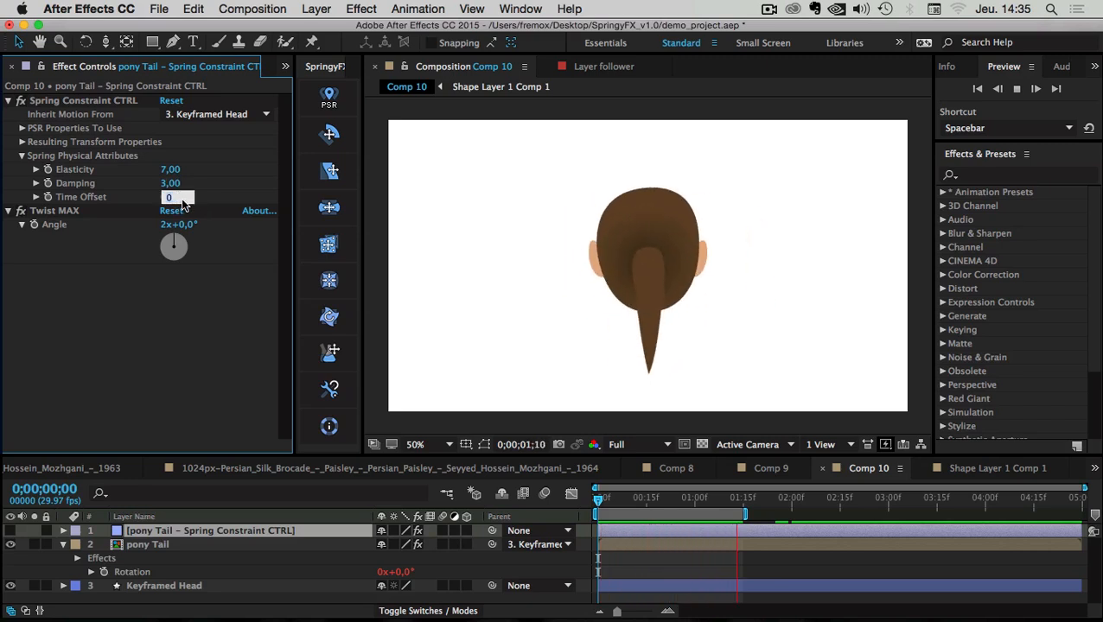
left_click(173, 170)
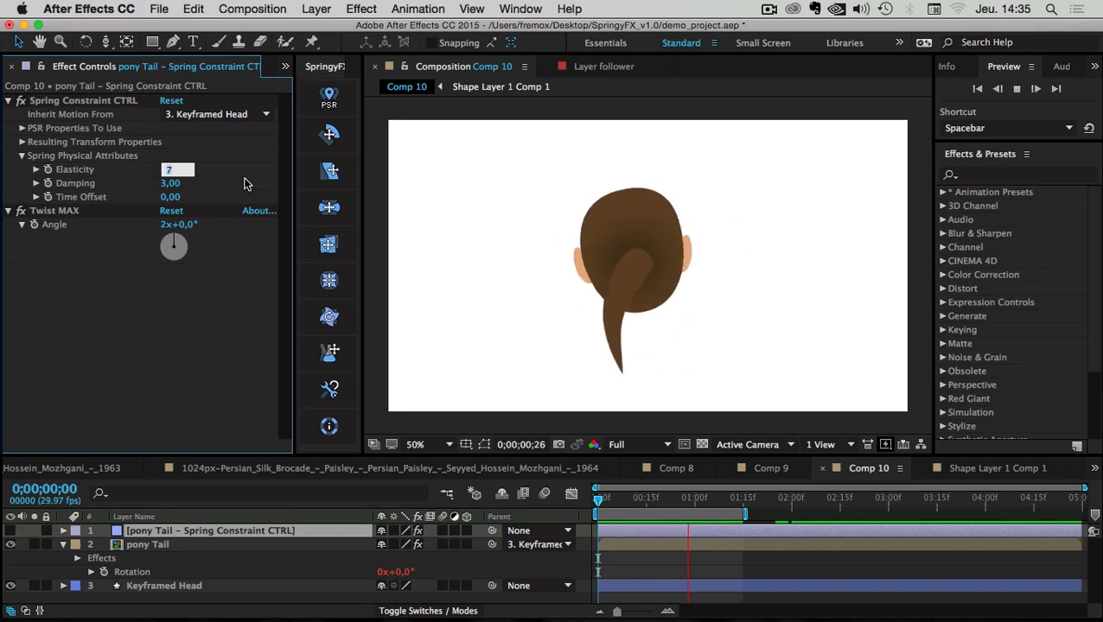
type("6")
key("Return")
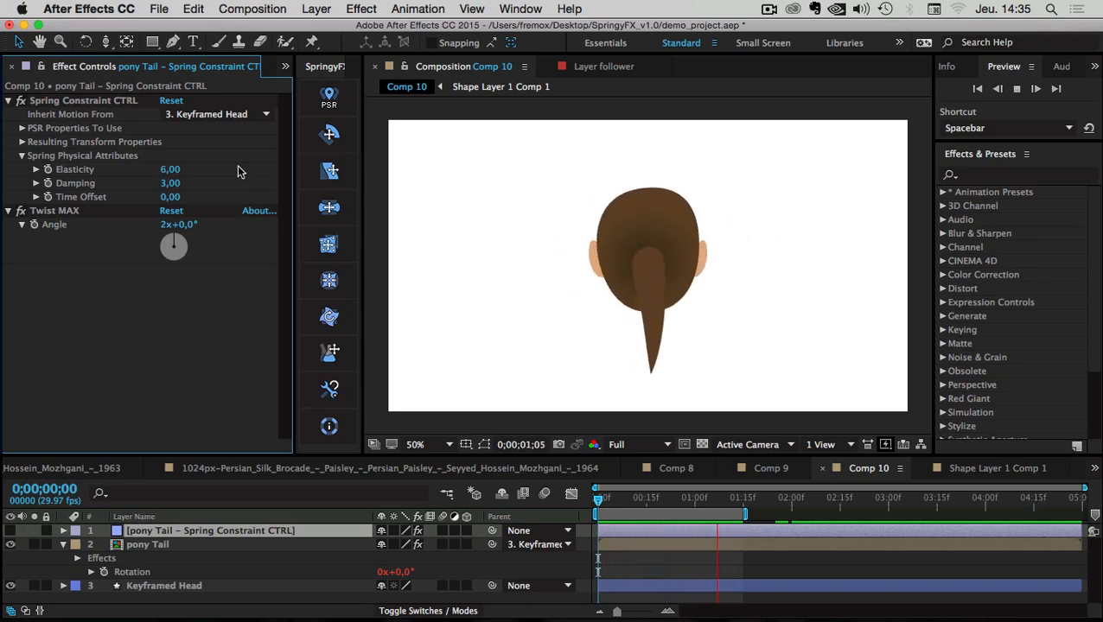
left_click(178, 185)
type("1")
key("Return")
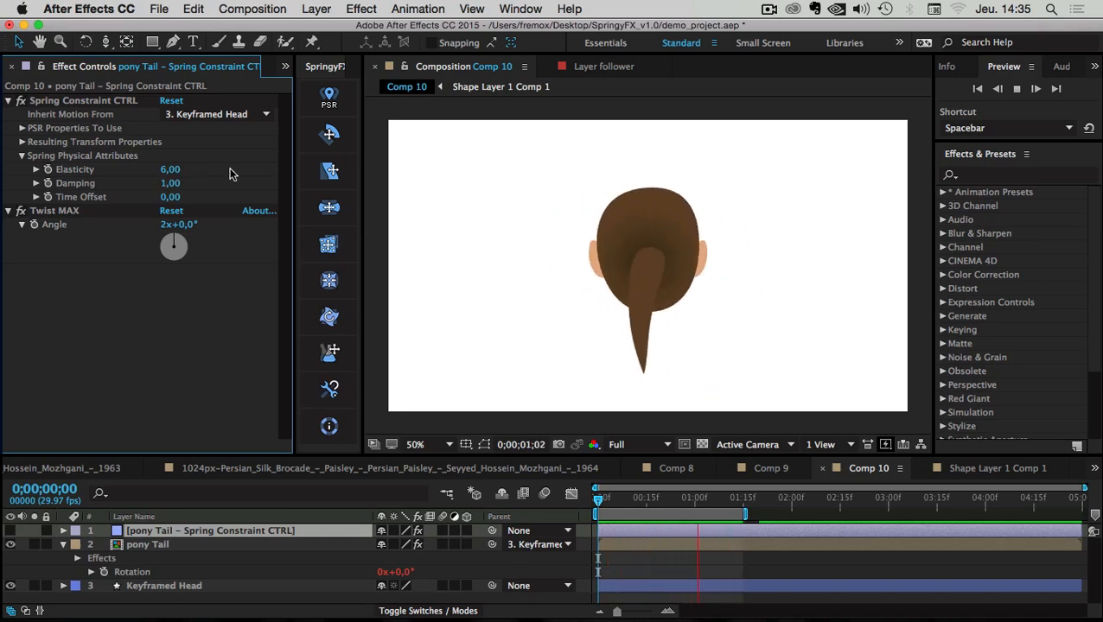
- Try an Elasticity of 8 for the spring and preview the ponytail up to frame 0;00;00;21
left_click(171, 170)
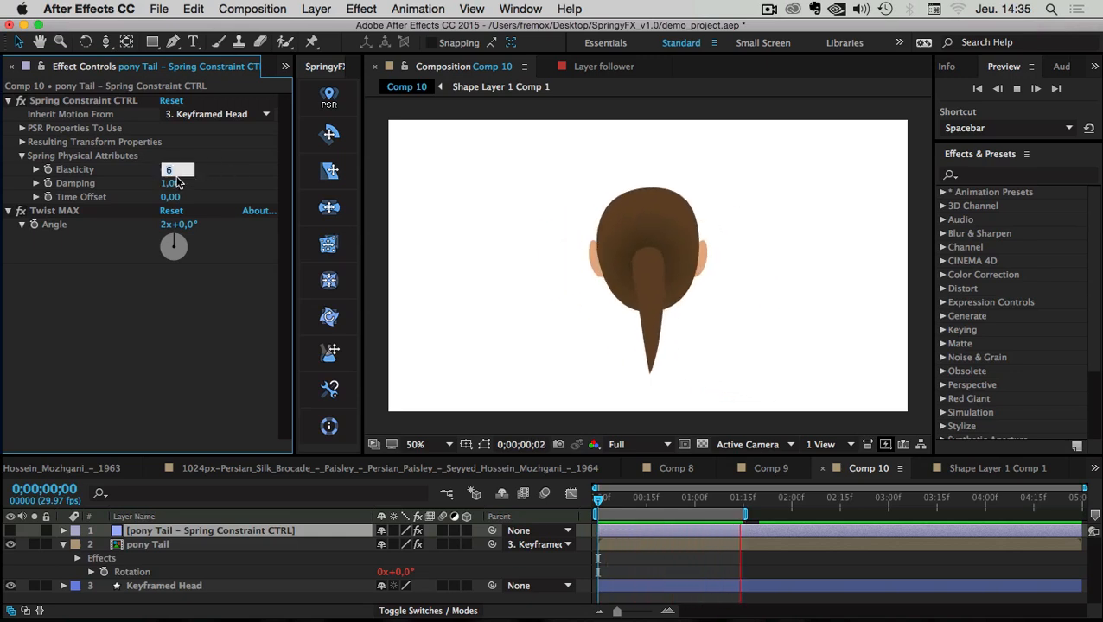
type("8")
key("Return")
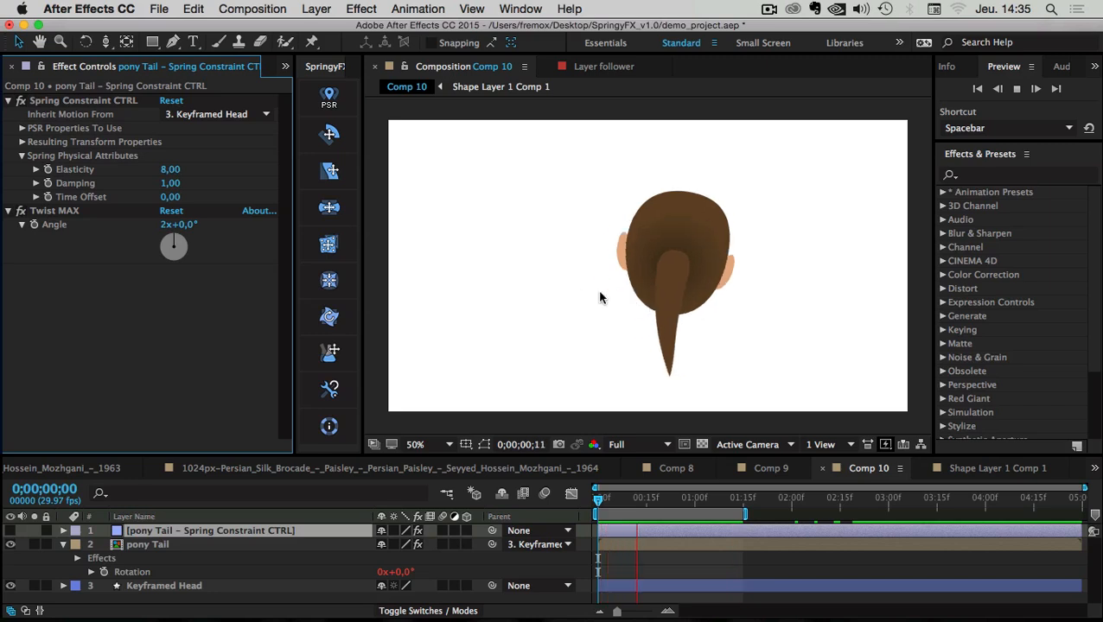
left_click(727, 516)
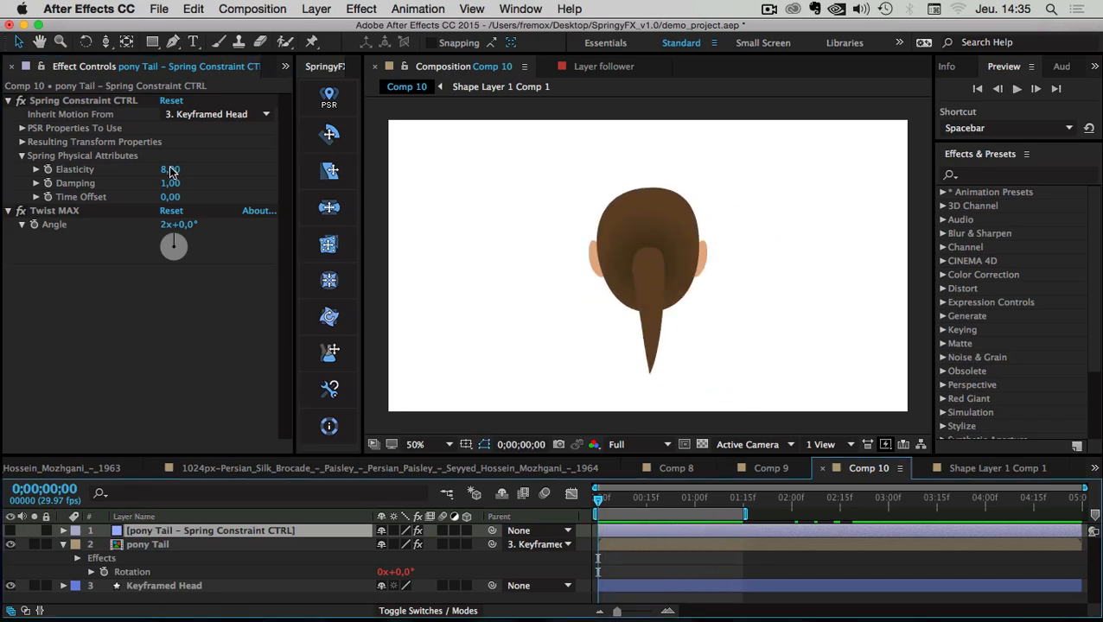
key("space")
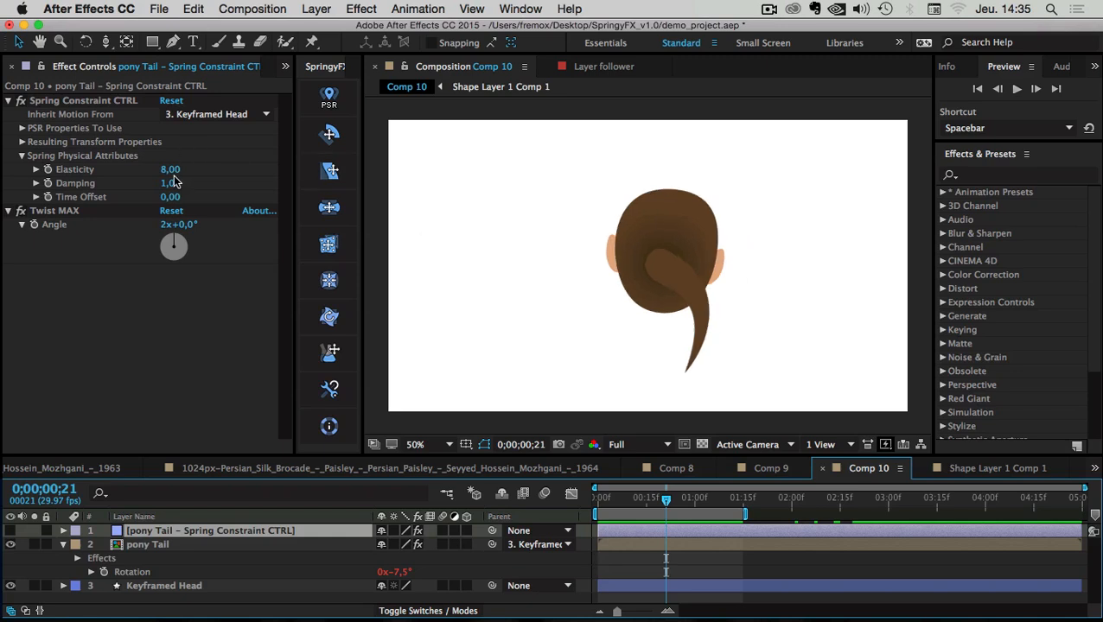
- Set the spring's Elasticity to 7 and replay the ponytail animation
left_click(177, 171)
type("7")
key("Return")
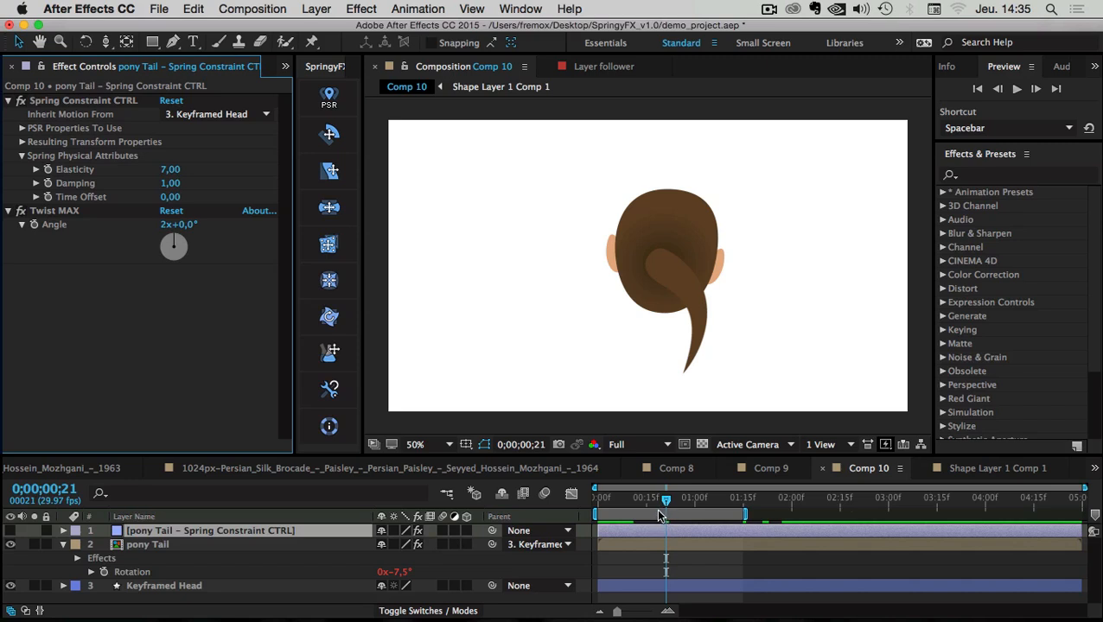
key("space")
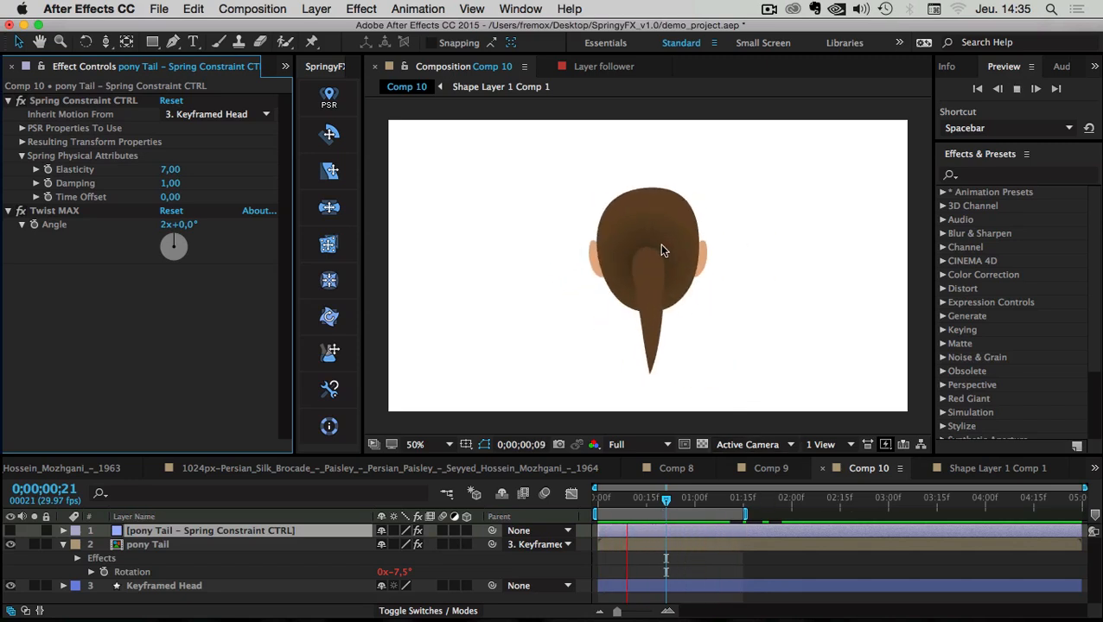
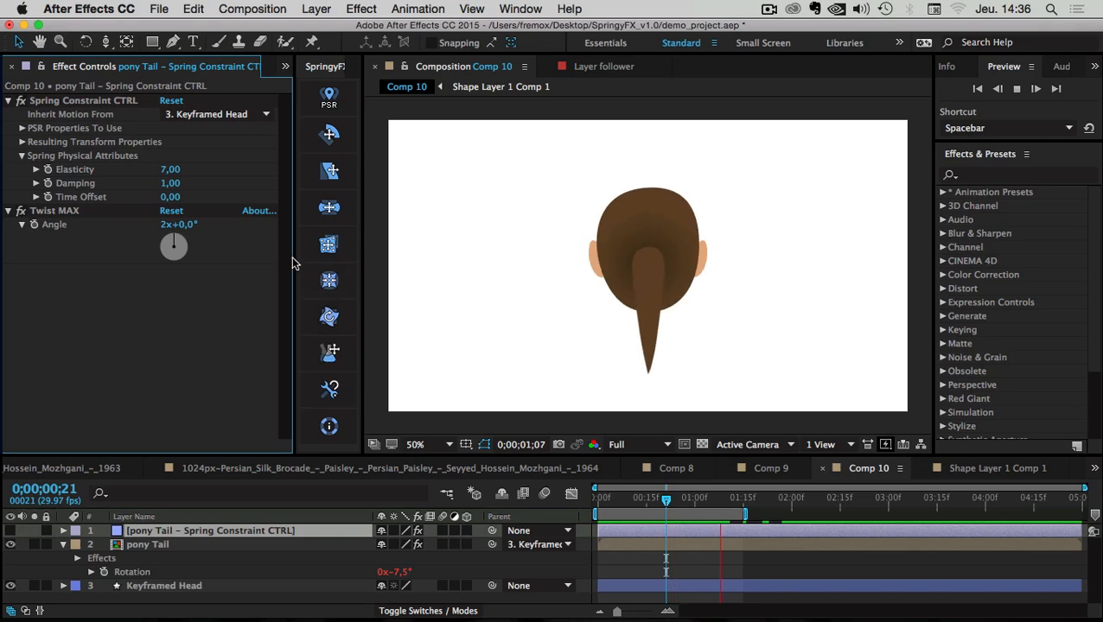
- Create a new composition 1280 px wide and 720 px high
left_click_drag(296, 262, 223, 261)
left_click(245, 9)
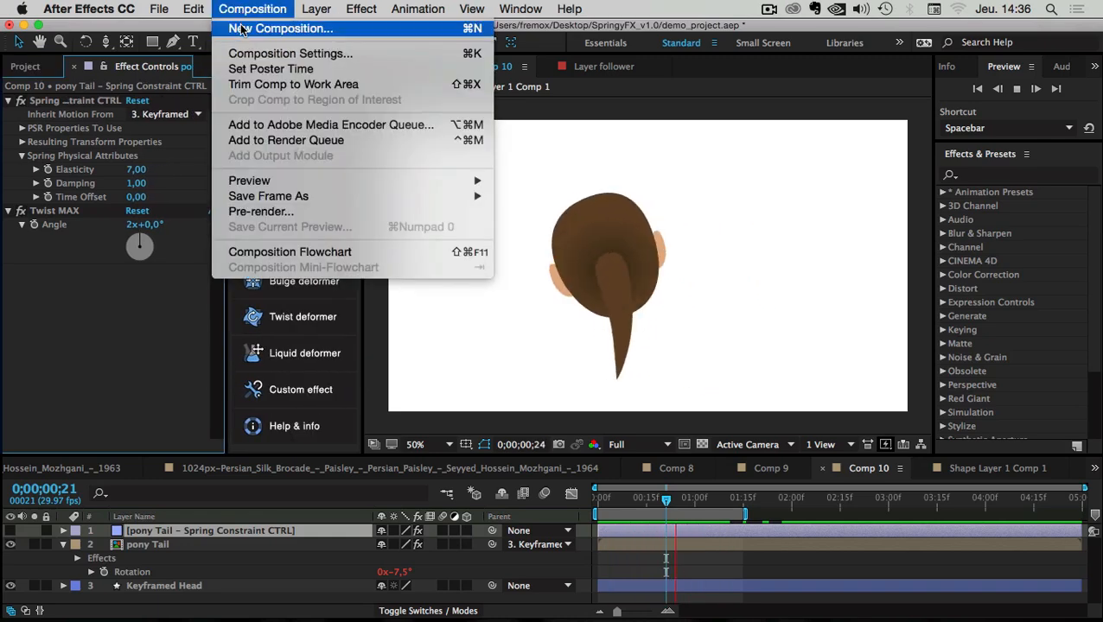
left_click(242, 30)
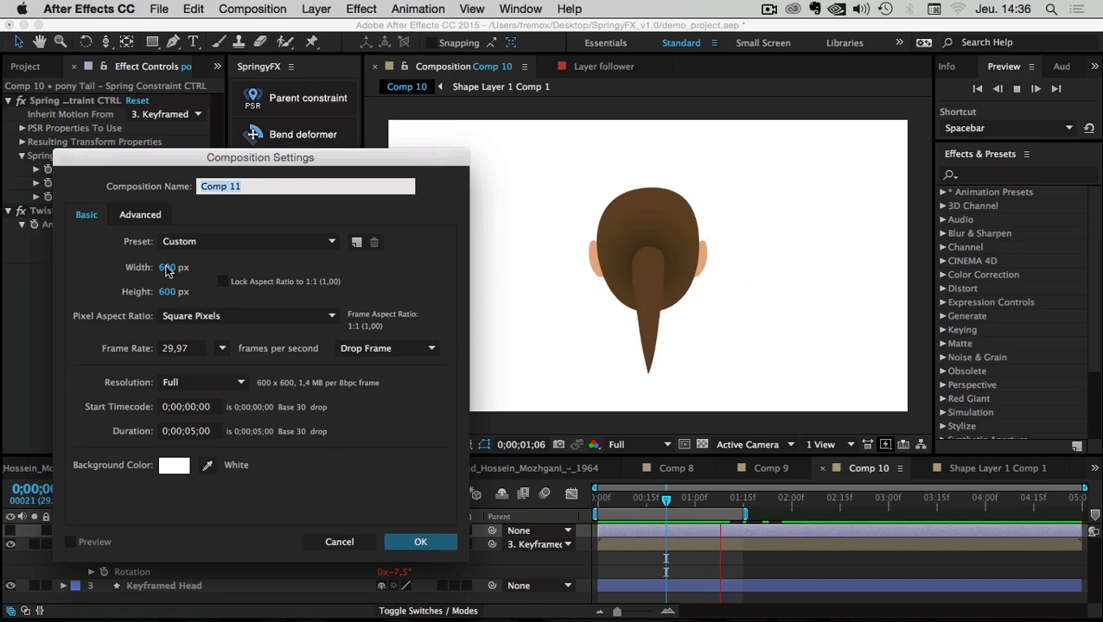
left_click(169, 271)
type("1280")
key("Tab")
type("72")
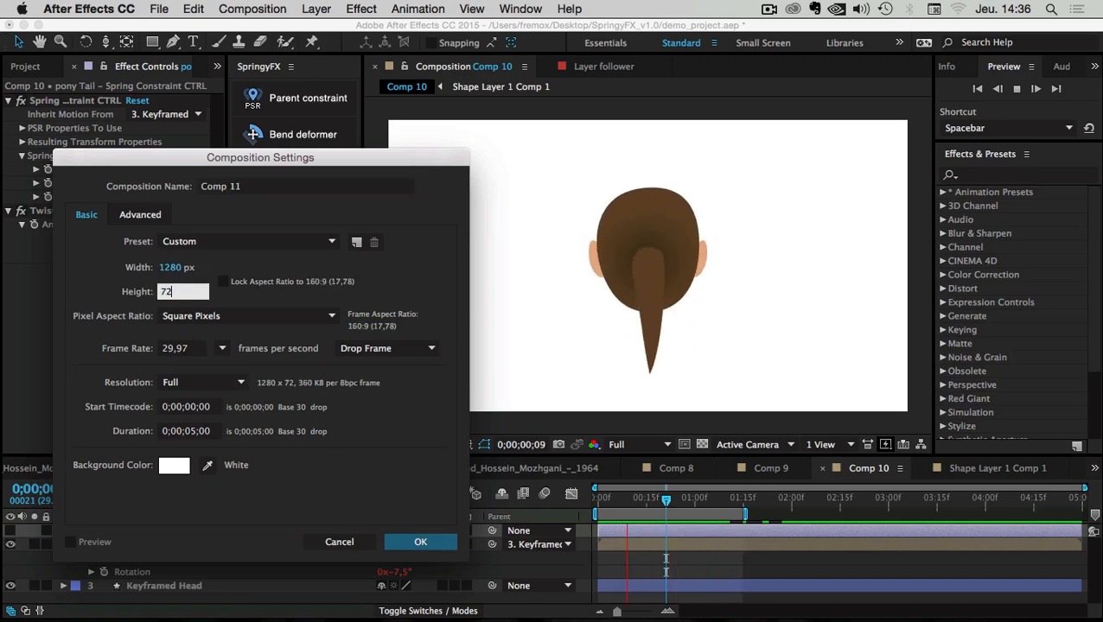
type("0")
left_click(420, 542)
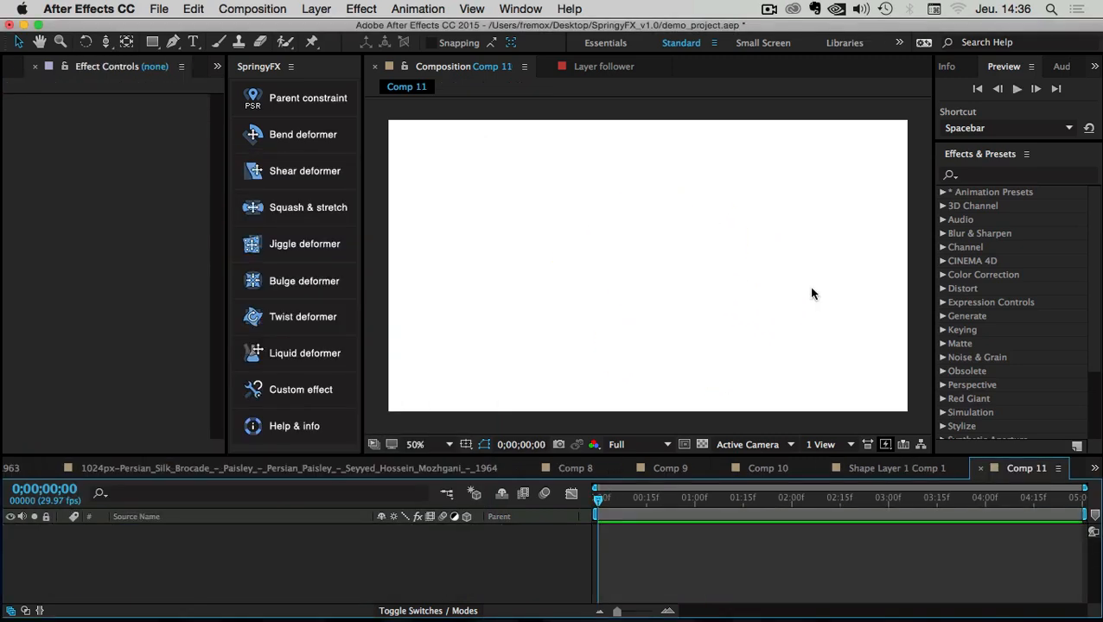
- Add a blue solid layer to Comp 11, 500 px wide and 250 px high
key("space")
key("space")
right_click(123, 544)
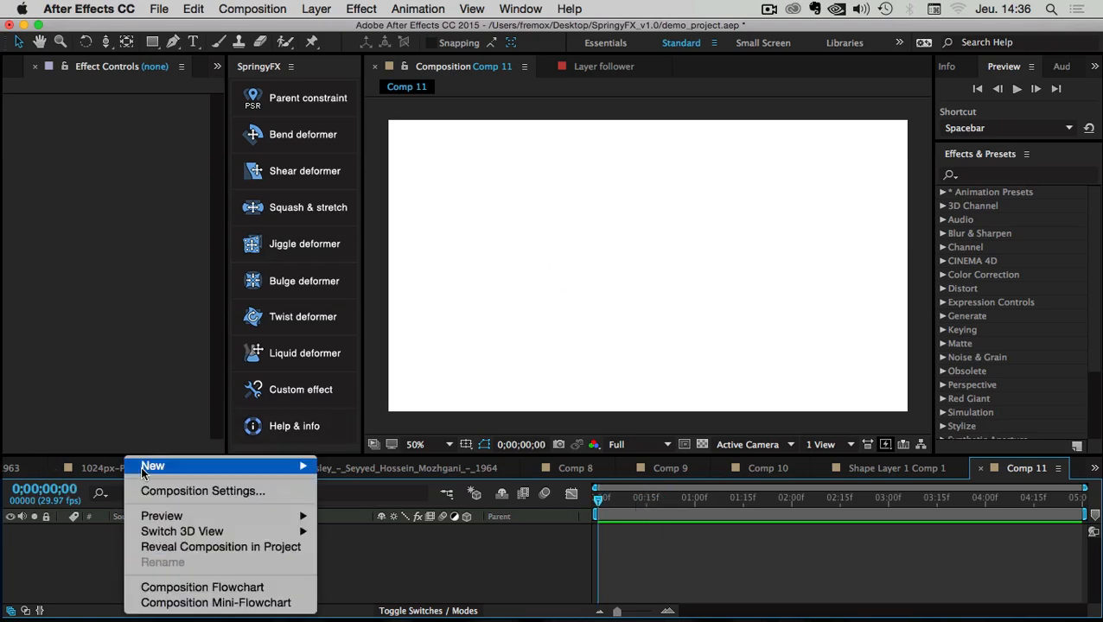
mouse_move(140, 466)
left_click(397, 496)
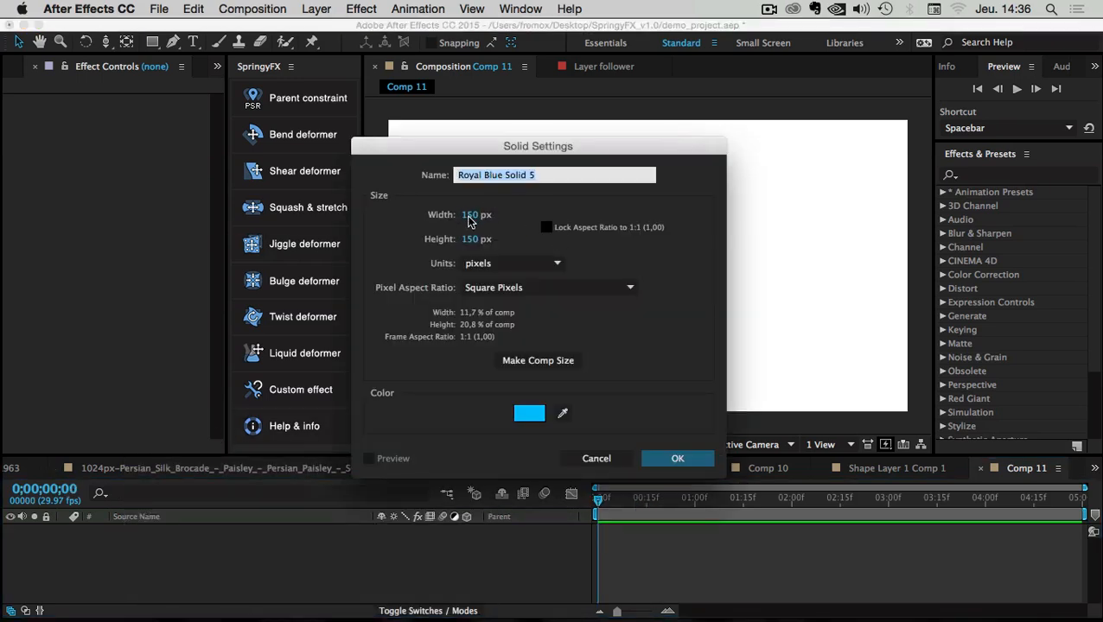
left_click(467, 215)
type("500")
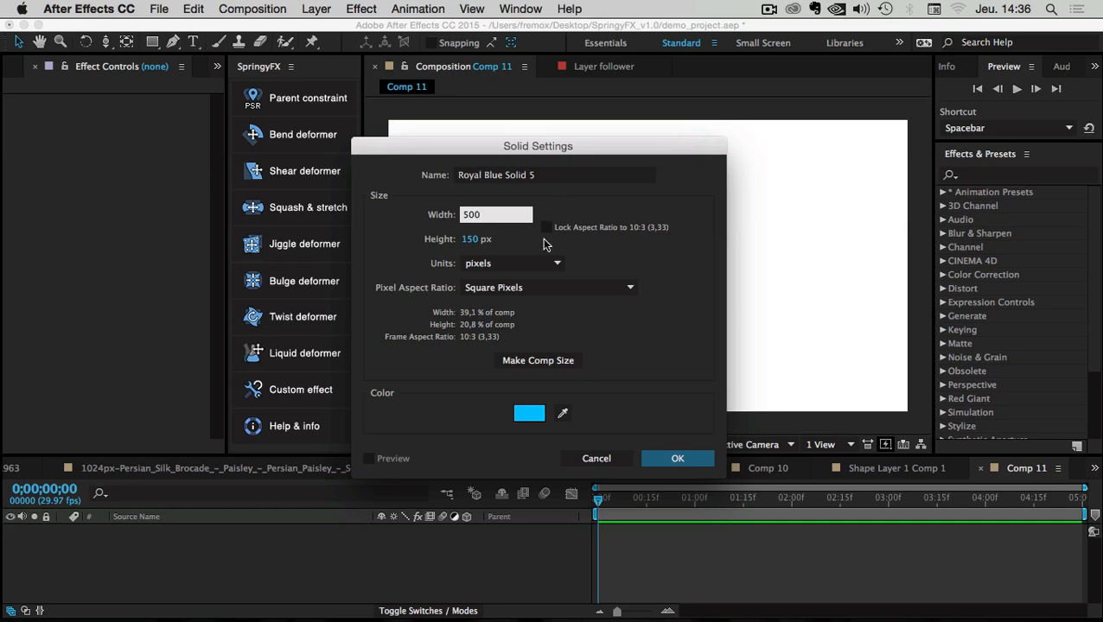
left_click(470, 240)
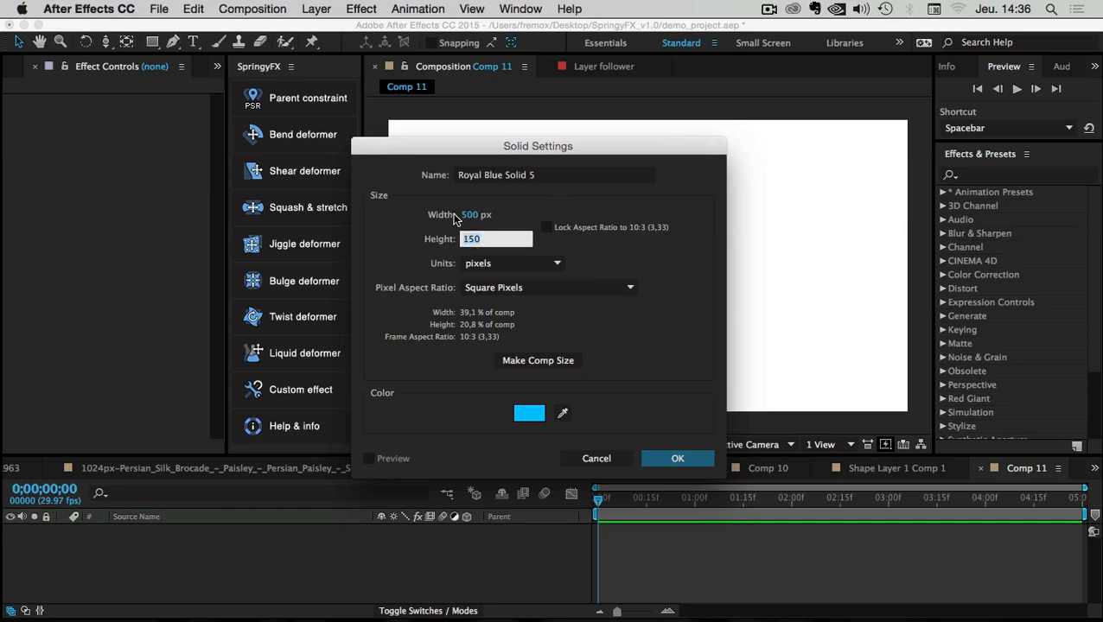
left_click(429, 222)
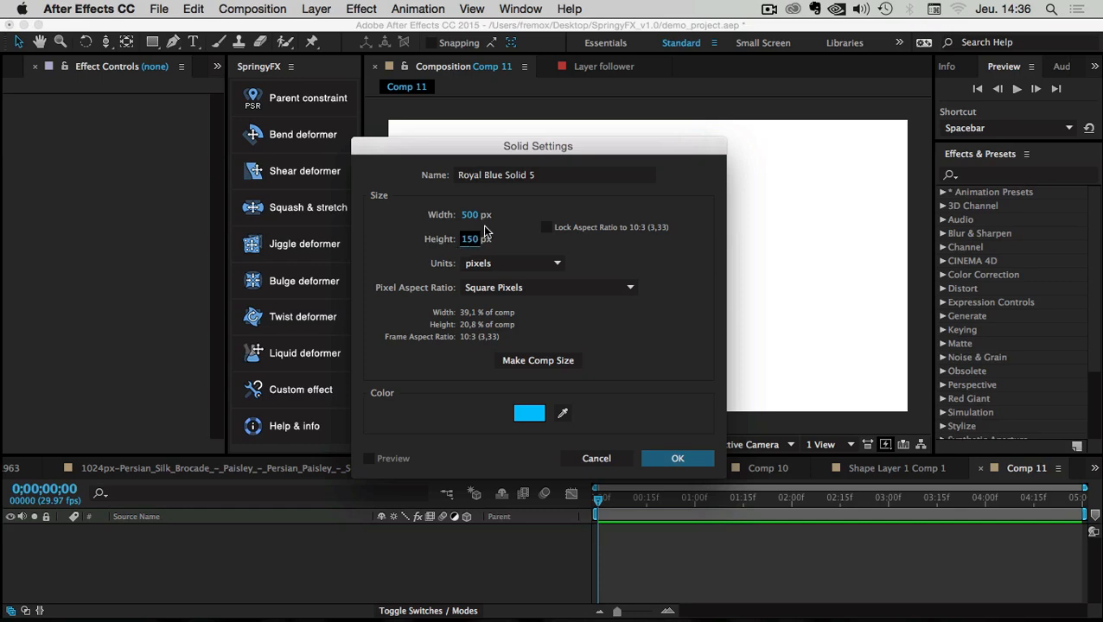
type("250")
left_click(384, 246)
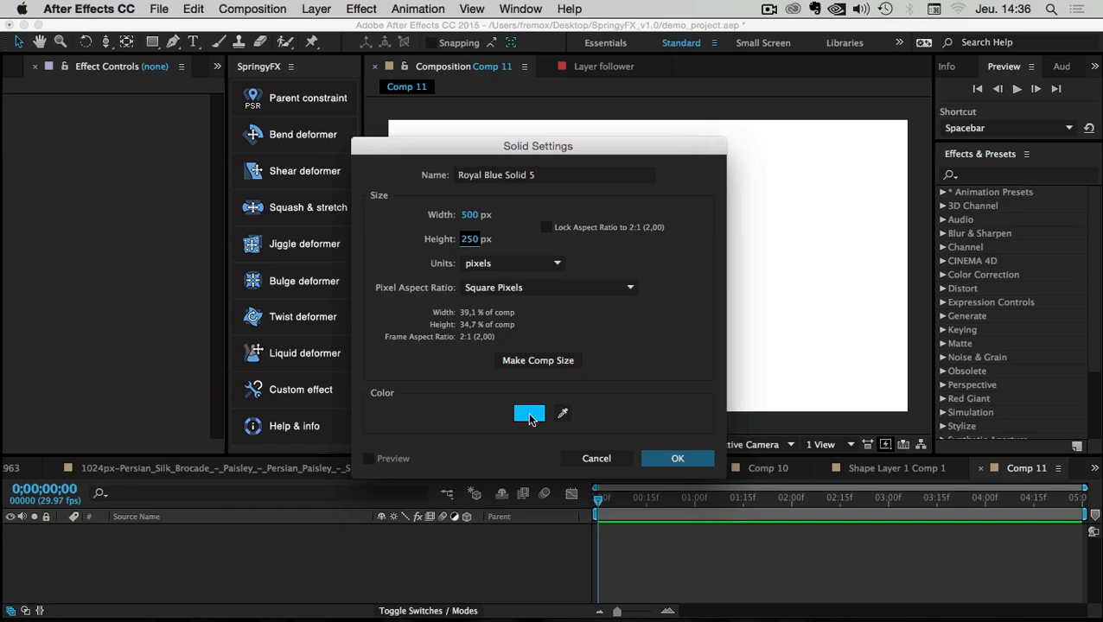
left_click(678, 458)
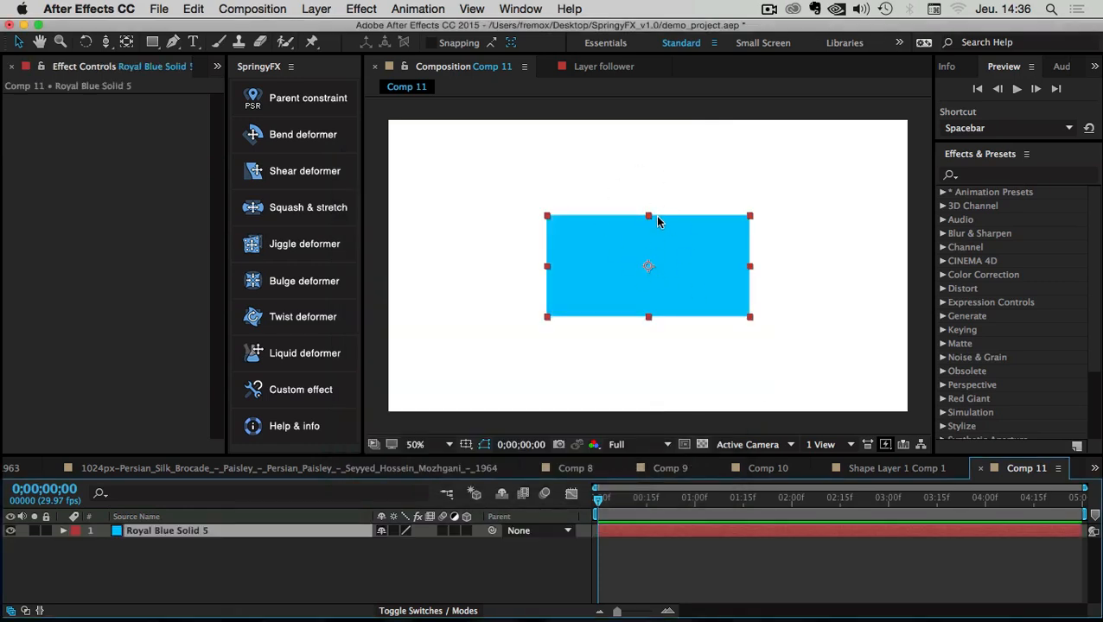
left_click(149, 567)
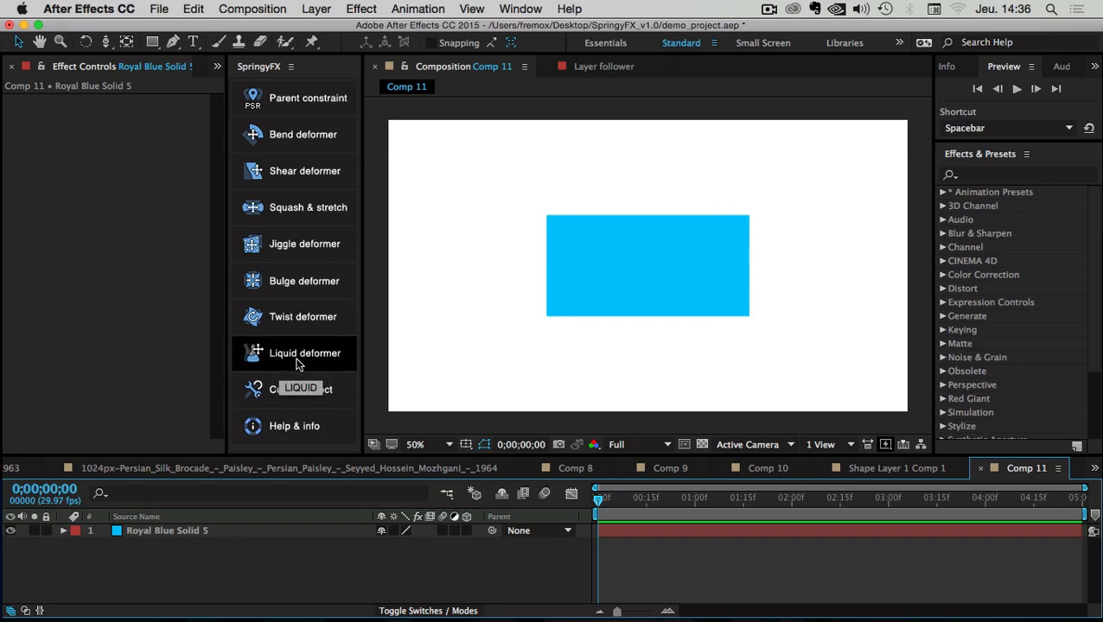
left_click(631, 237)
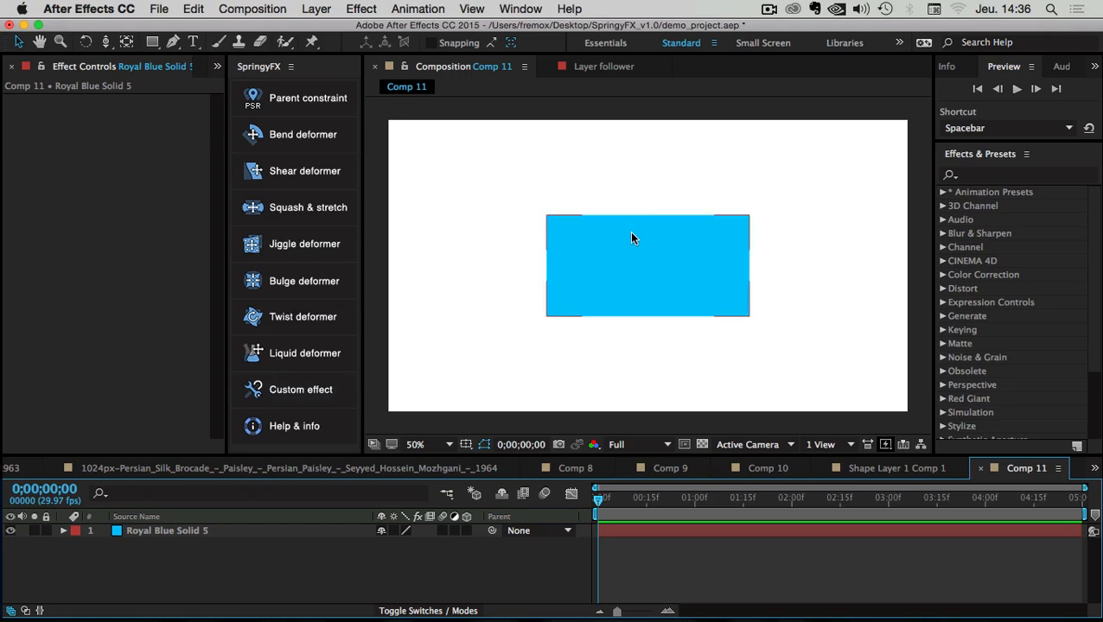
left_click(631, 238)
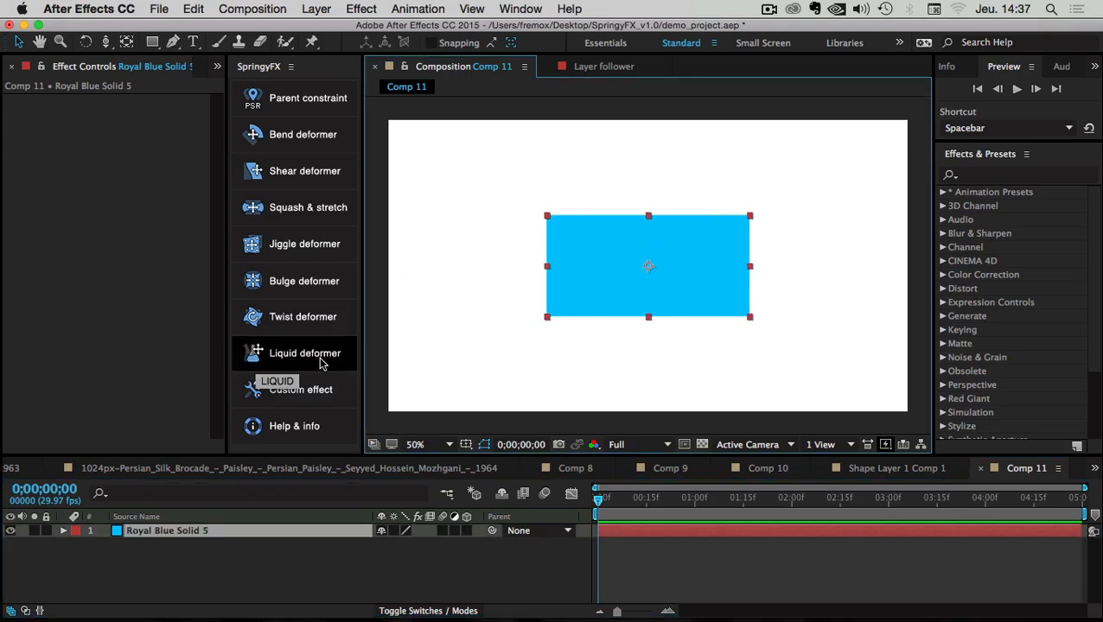
left_click(349, 562)
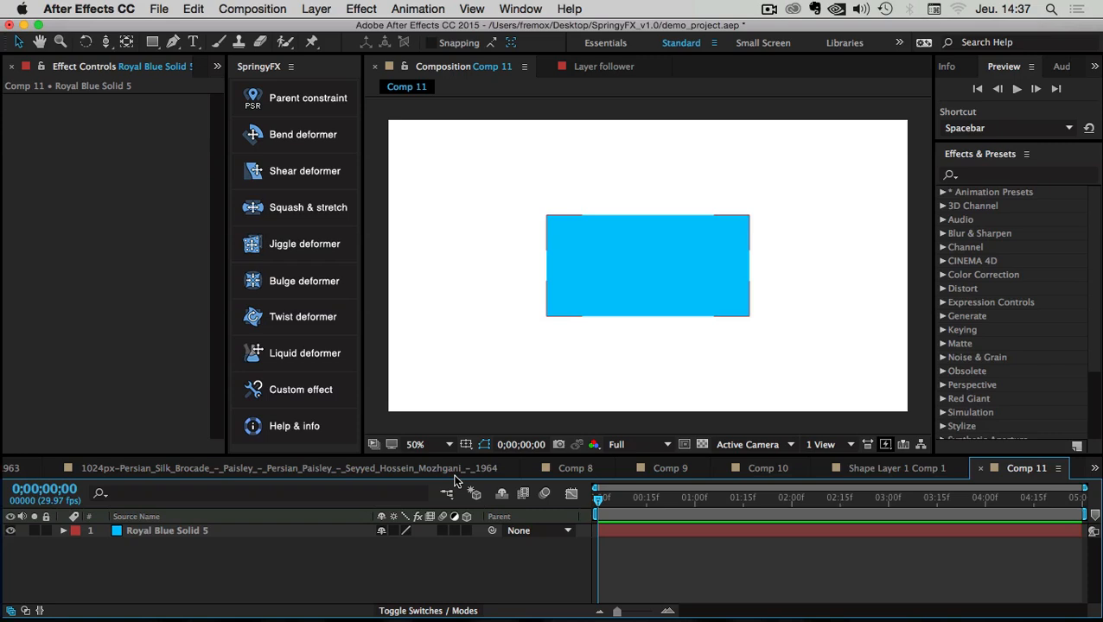
left_click(616, 257)
left_click(207, 575)
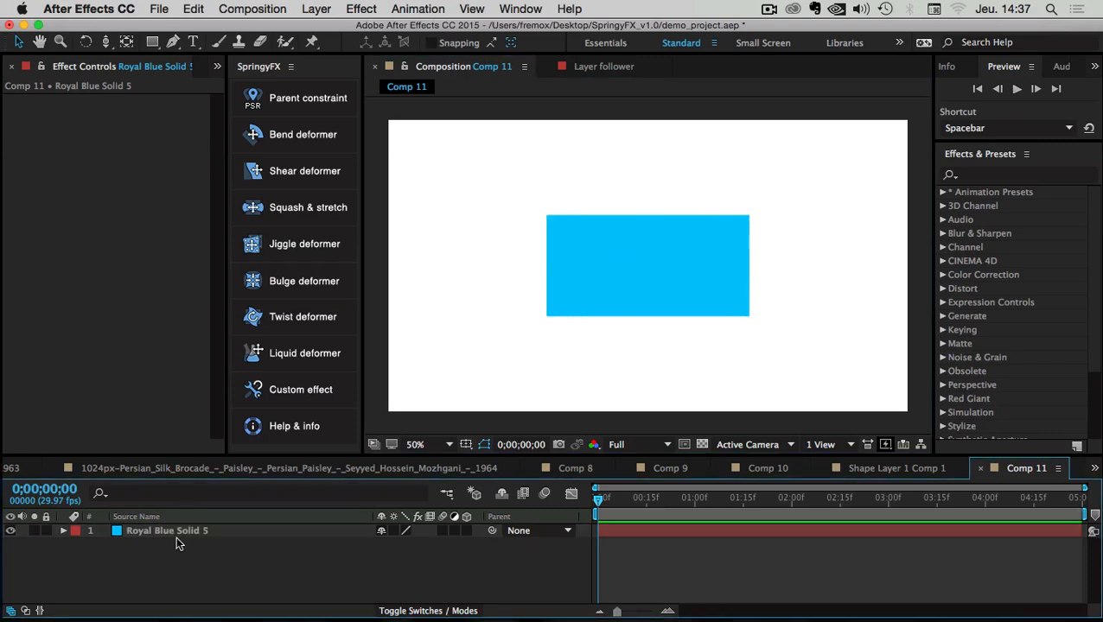
- Rename the blue solid layer as liquid
left_click(169, 529)
key("Return")
type("liquid")
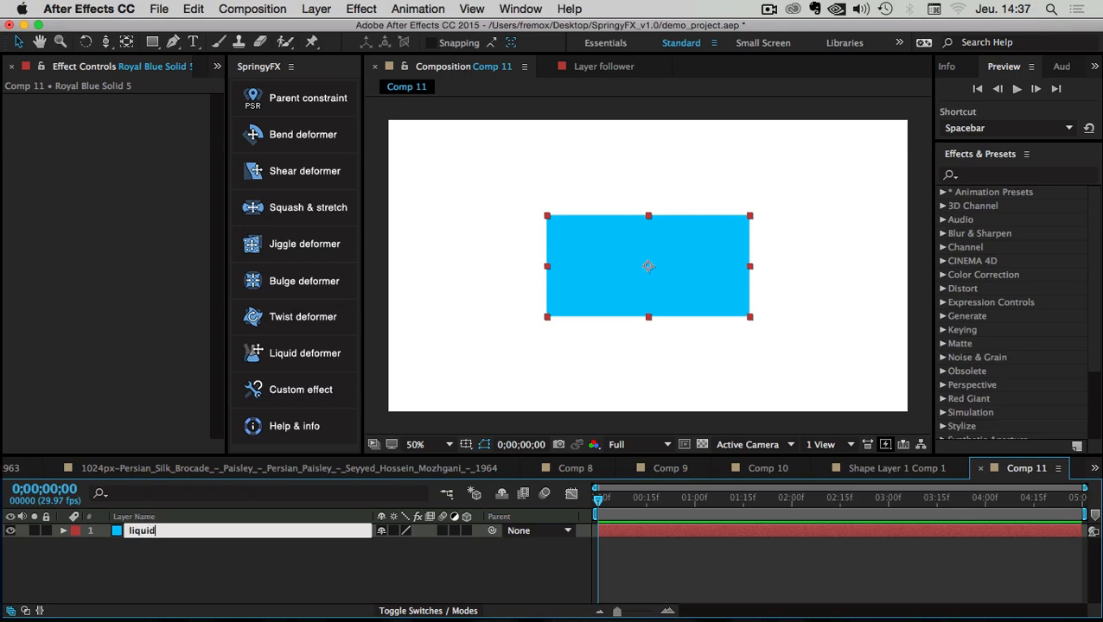
key("Return")
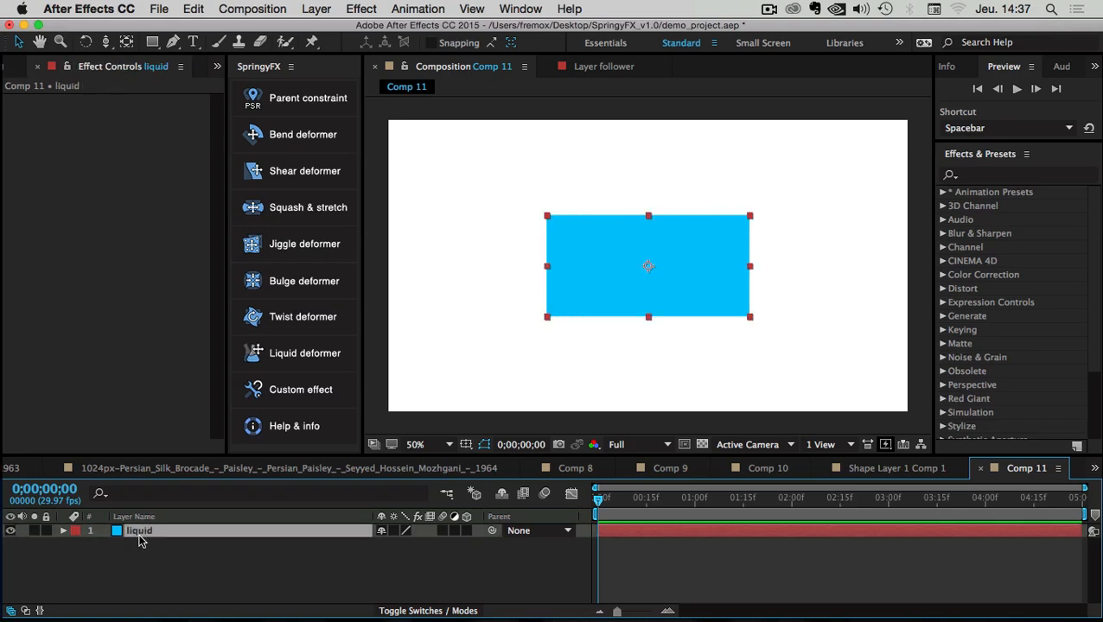
- Rename the solid layer as water
key("Return")
type("water")
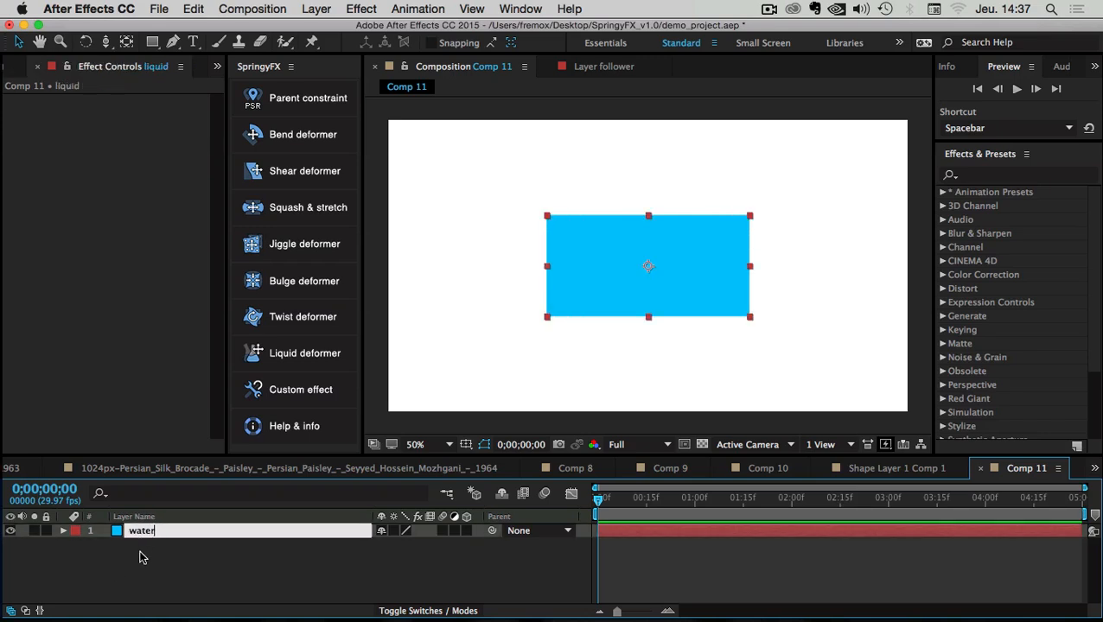
left_click(146, 545)
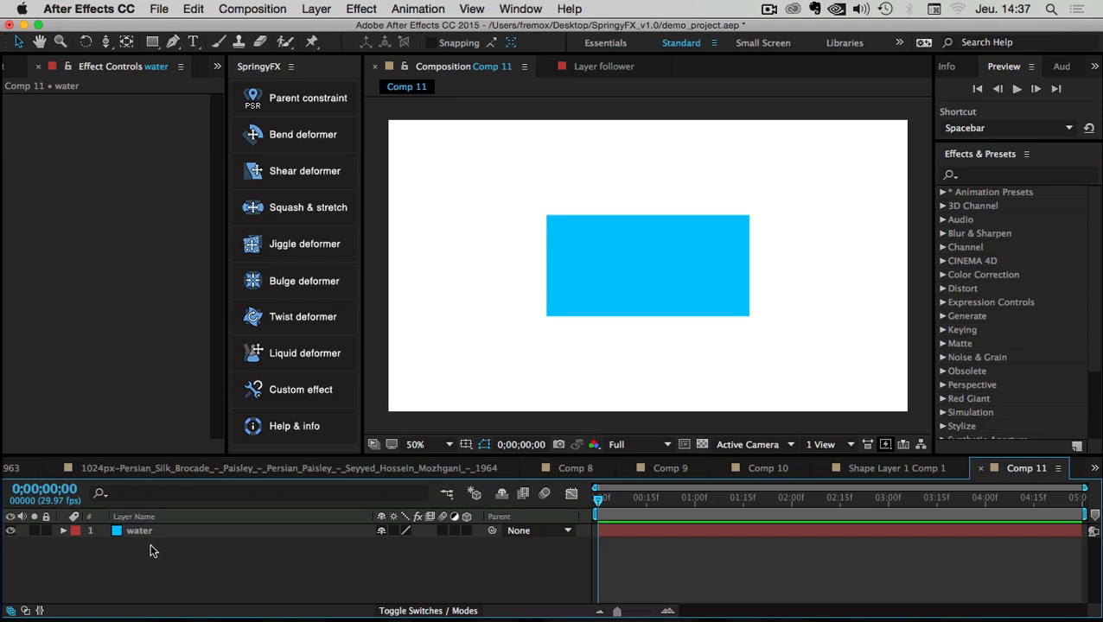
- Apply the SpringyFX Liquid deformer to the water layer
left_click(671, 266)
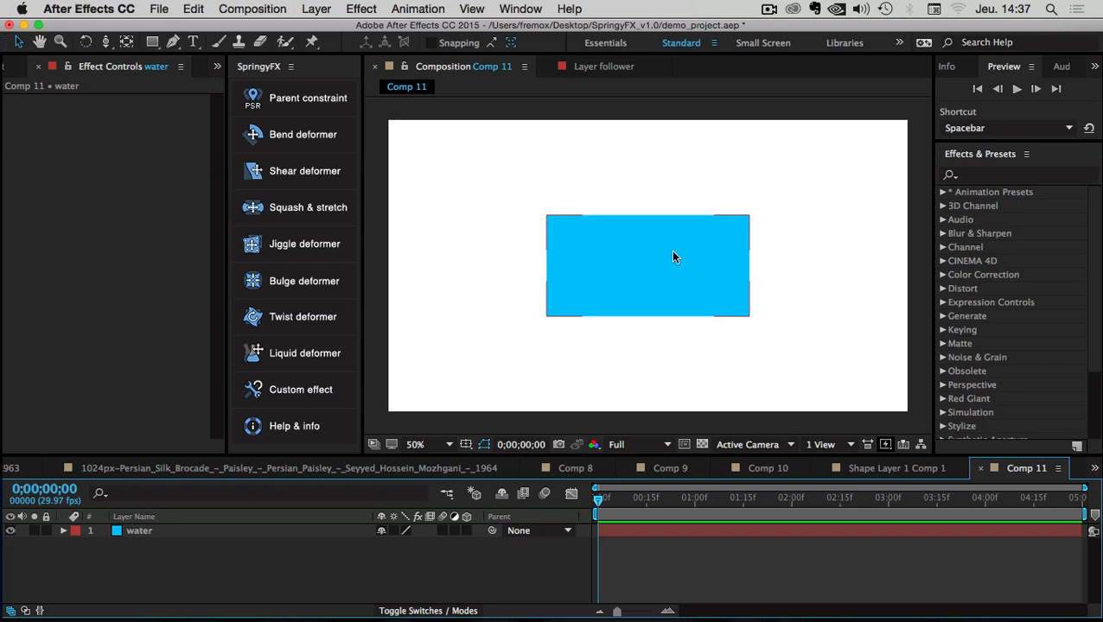
left_click(673, 256)
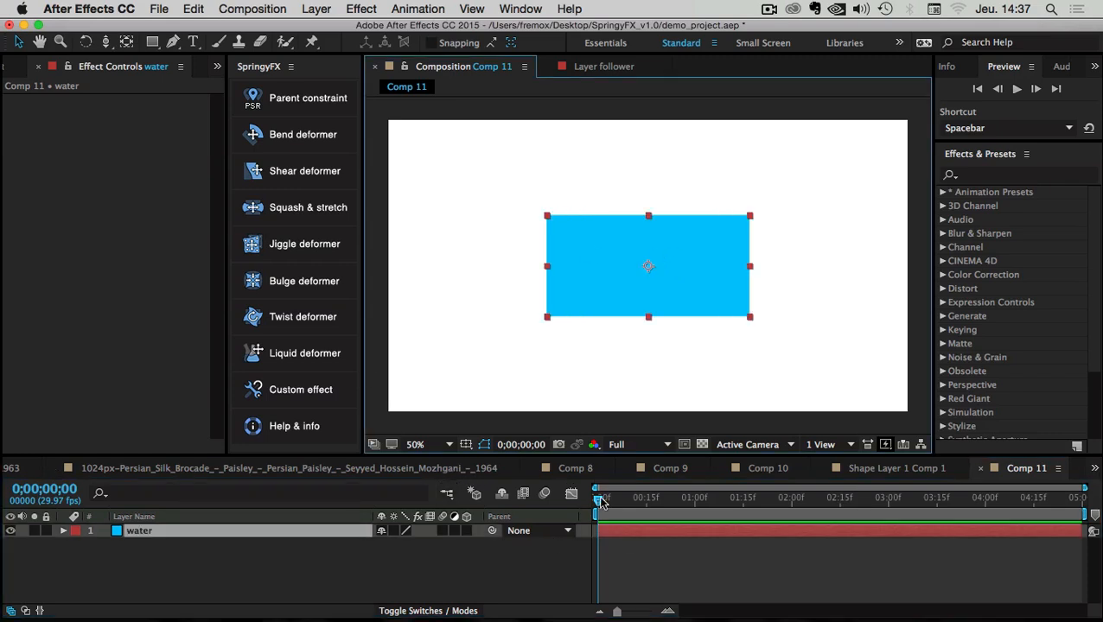
left_click(299, 356)
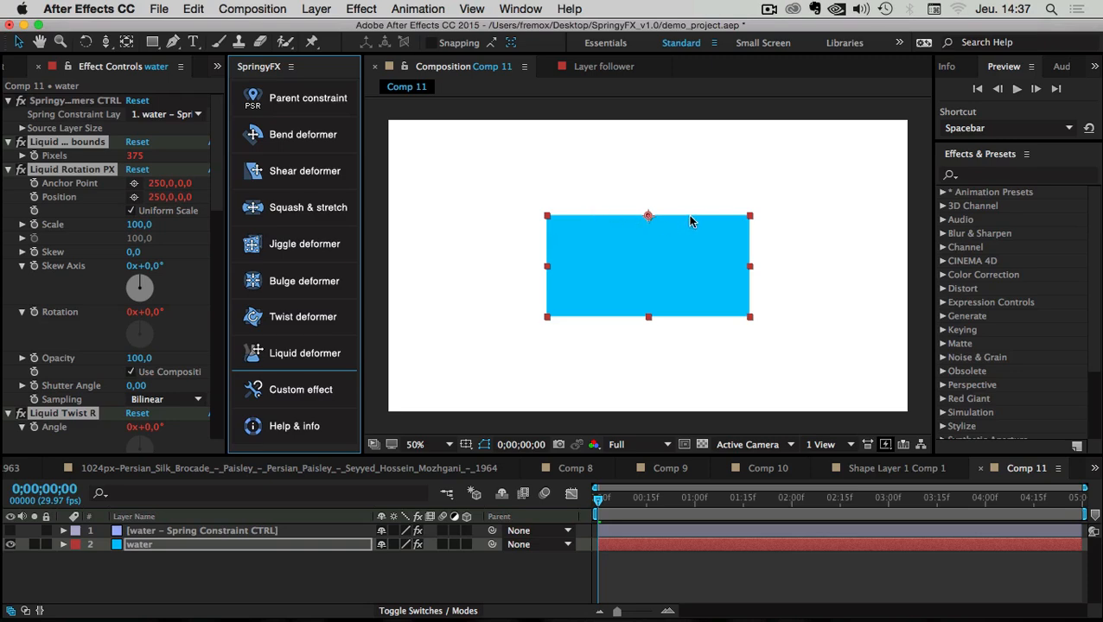
- Reveal the water layer's Position and keyframe a horizontal move from its starting place to X 1032
left_click(121, 568)
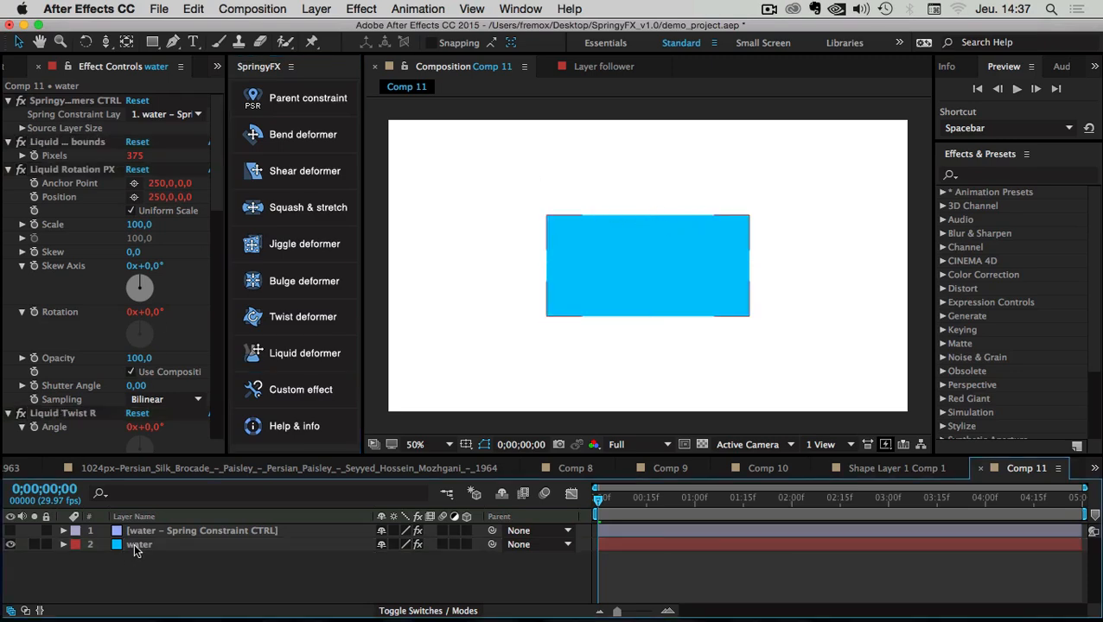
left_click(132, 545)
key("p")
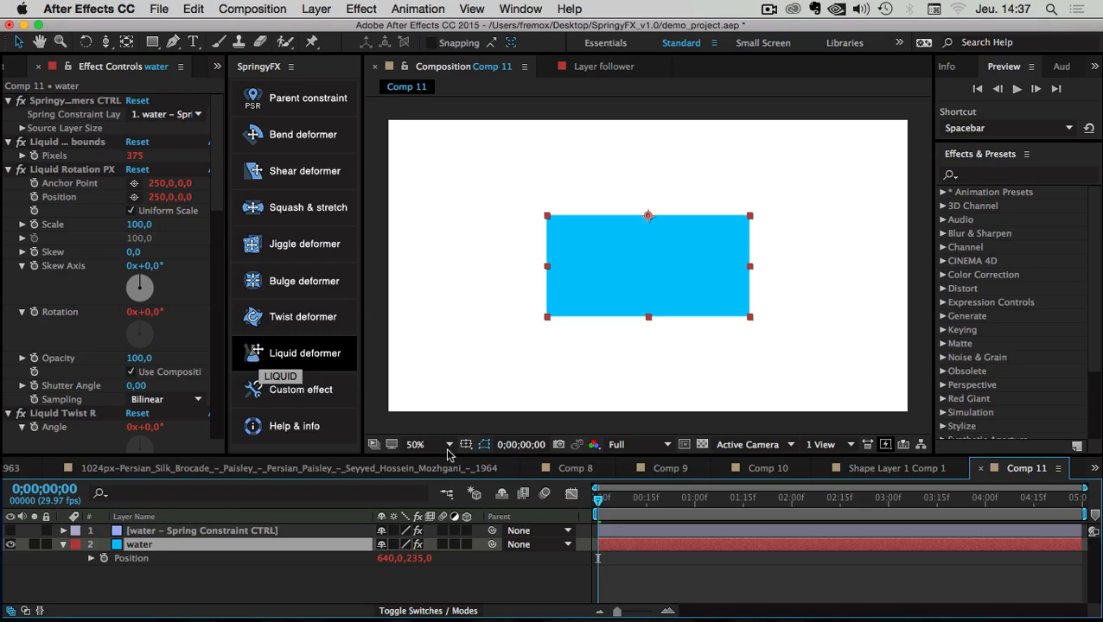
left_click(676, 577)
left_click_drag(619, 498, 663, 500)
left_click(104, 558)
left_click_drag(671, 271, 830, 268)
- Add a Position keyframe holding the water at X 1032, and move the layer to X 310 at 0;00;01;18
left_click_drag(635, 493, 753, 505)
left_click(22, 559)
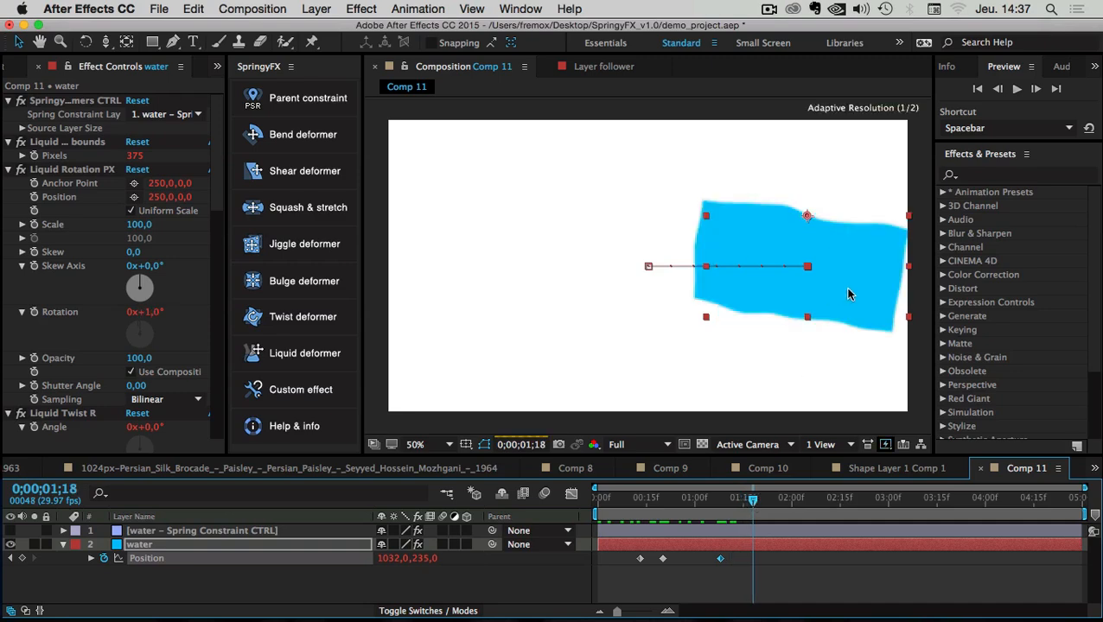
left_click_drag(845, 287, 589, 269)
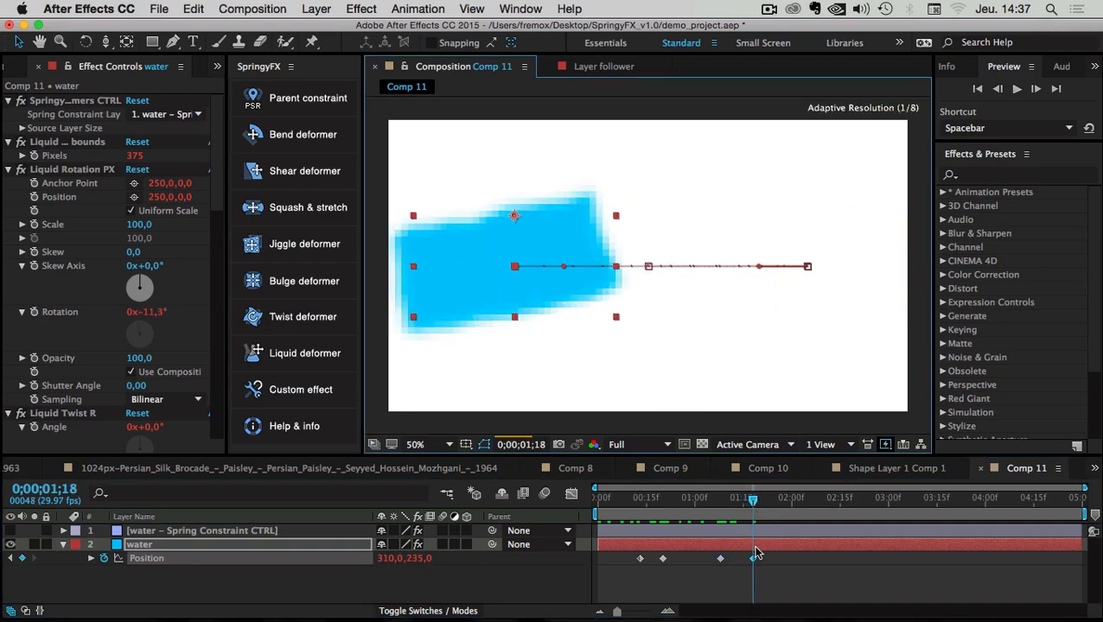
- Shift the water layer's first two Position keyframes earlier in the timeline
left_click(662, 561)
left_click_drag(676, 556, 625, 560)
left_click(659, 591)
- End the work area at 0;00;02;07 and preview the water animation
left_click_drag(765, 501, 815, 501)
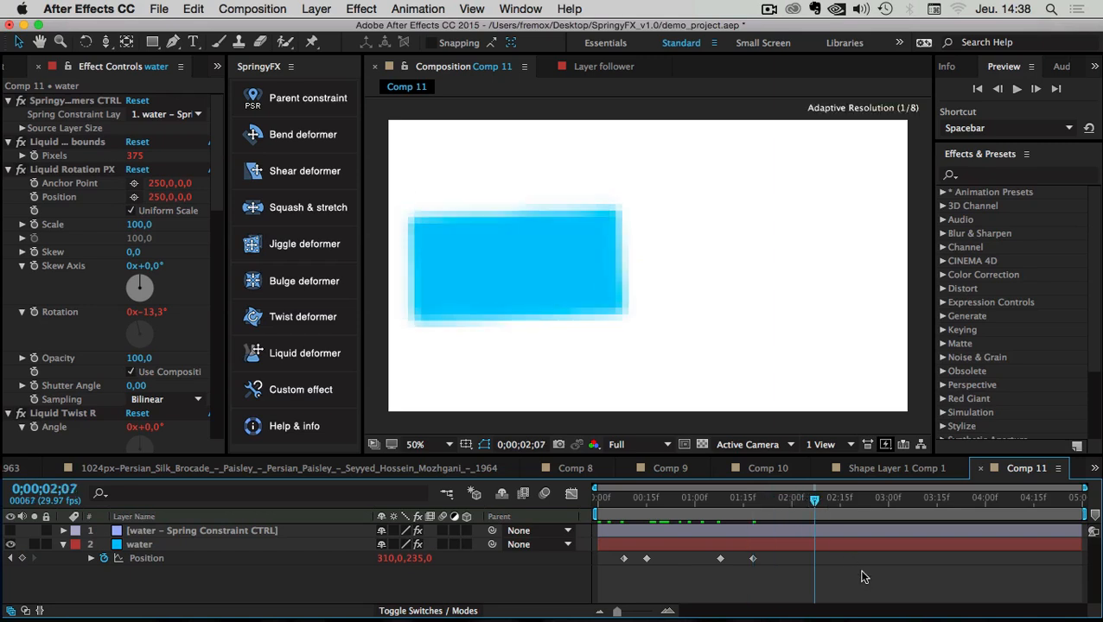
key("n")
key("space")
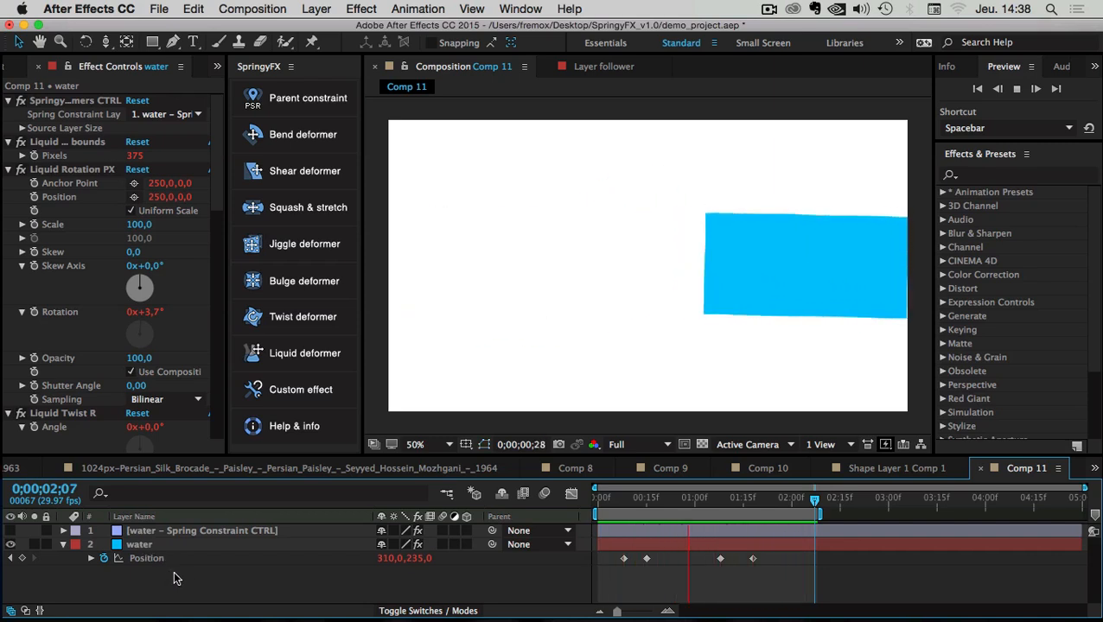
- Undo the water layer's keyframes and Liquid deformer, stop the preview, and collapse its Position property
key("super+z")
key("super+z")
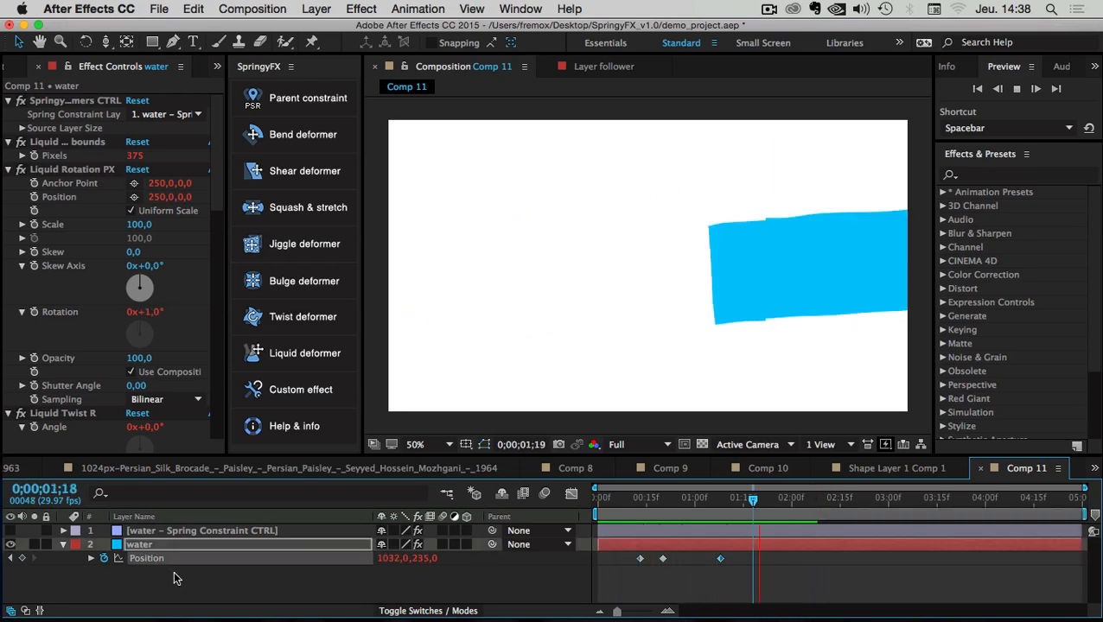
key("super+z")
key("super+z")
key("super+z")
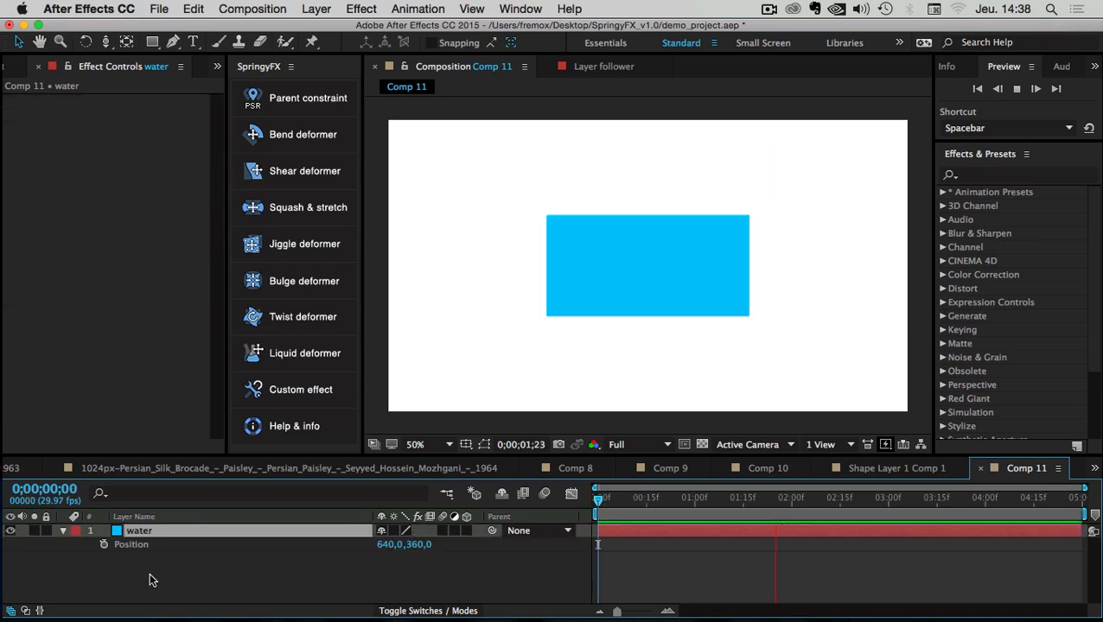
left_click(150, 580)
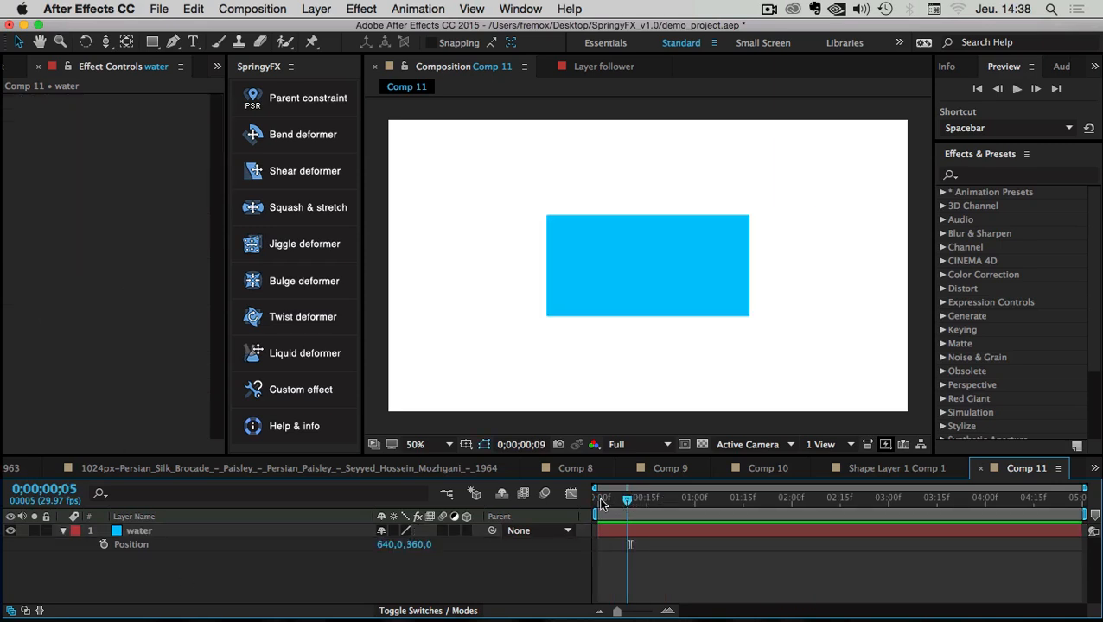
key("space")
left_click(142, 533)
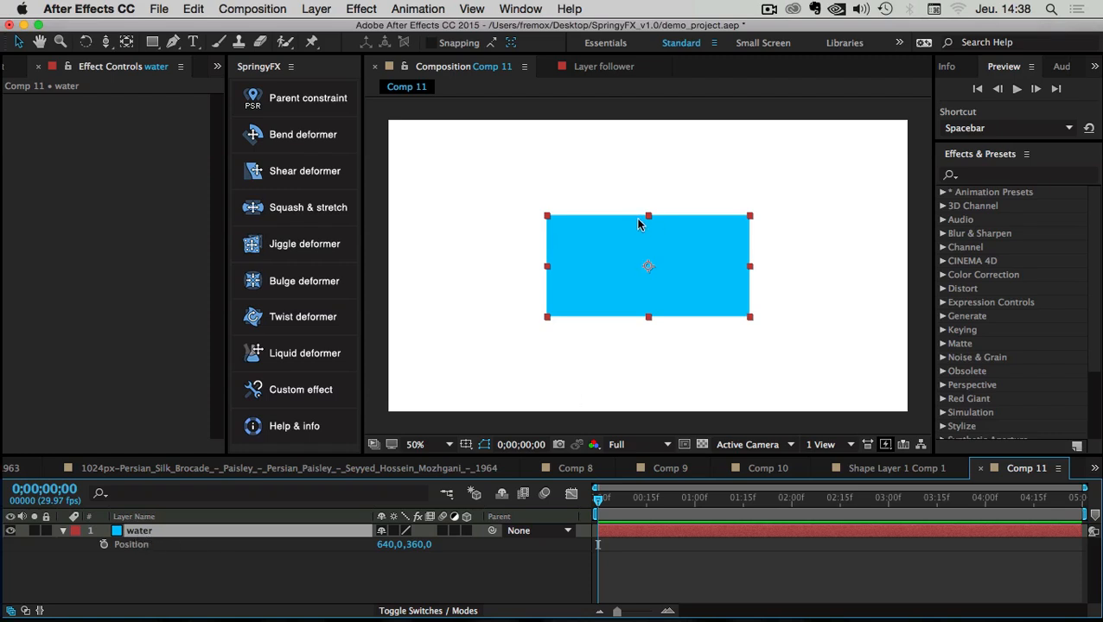
left_click(102, 563)
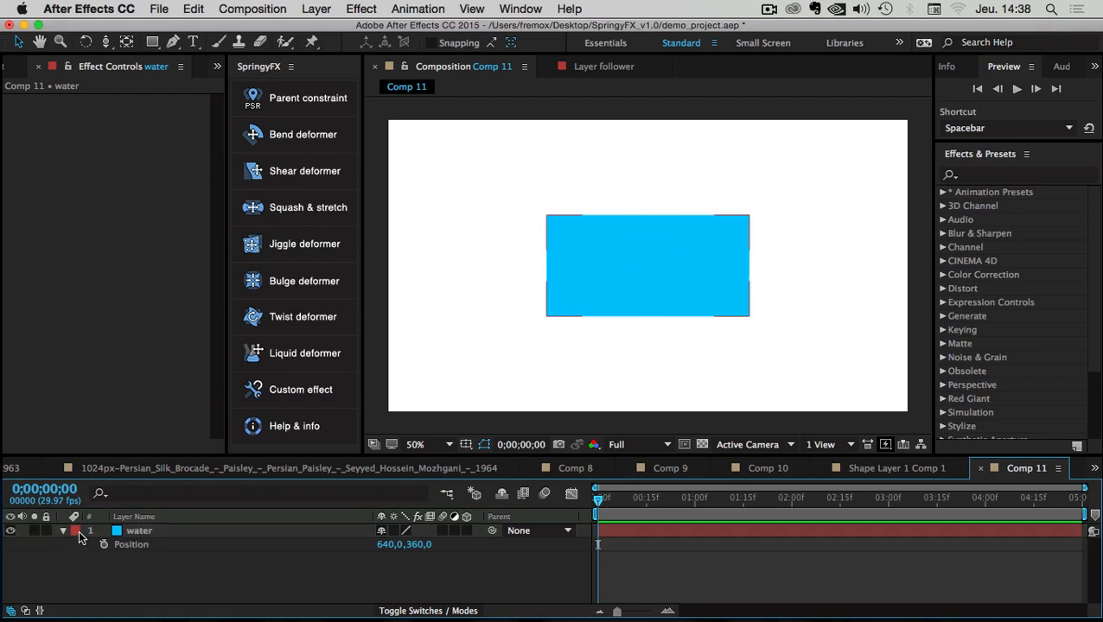
key("p")
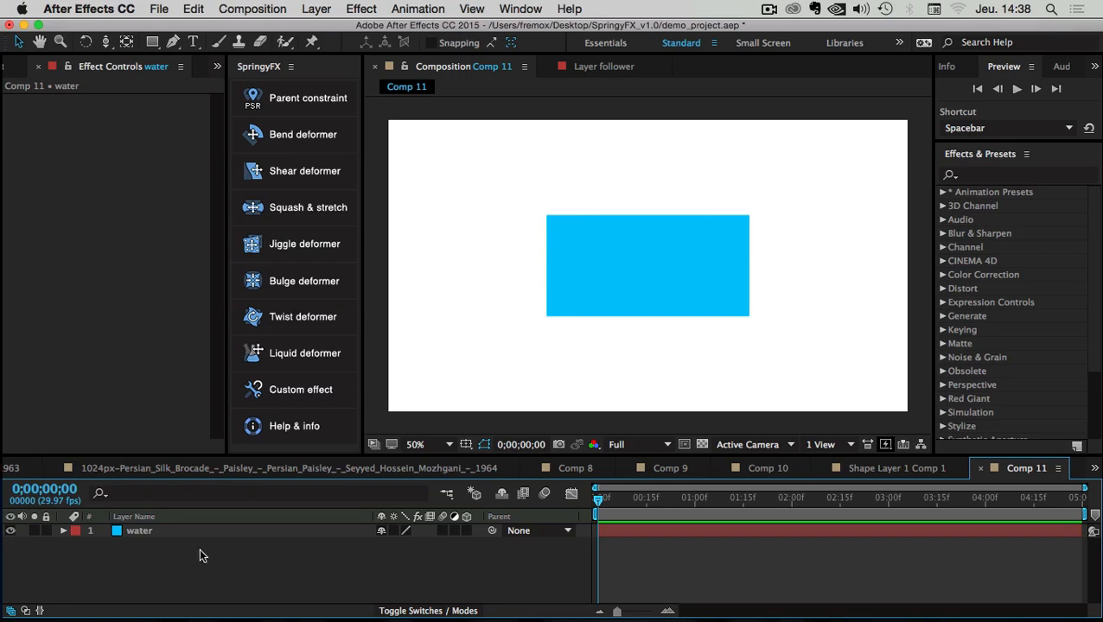
- Switch to Illustrator, copy the middle flask path from bottle_shapes.ai, and return to After Effects
key("super+Tab")
left_click(718, 307)
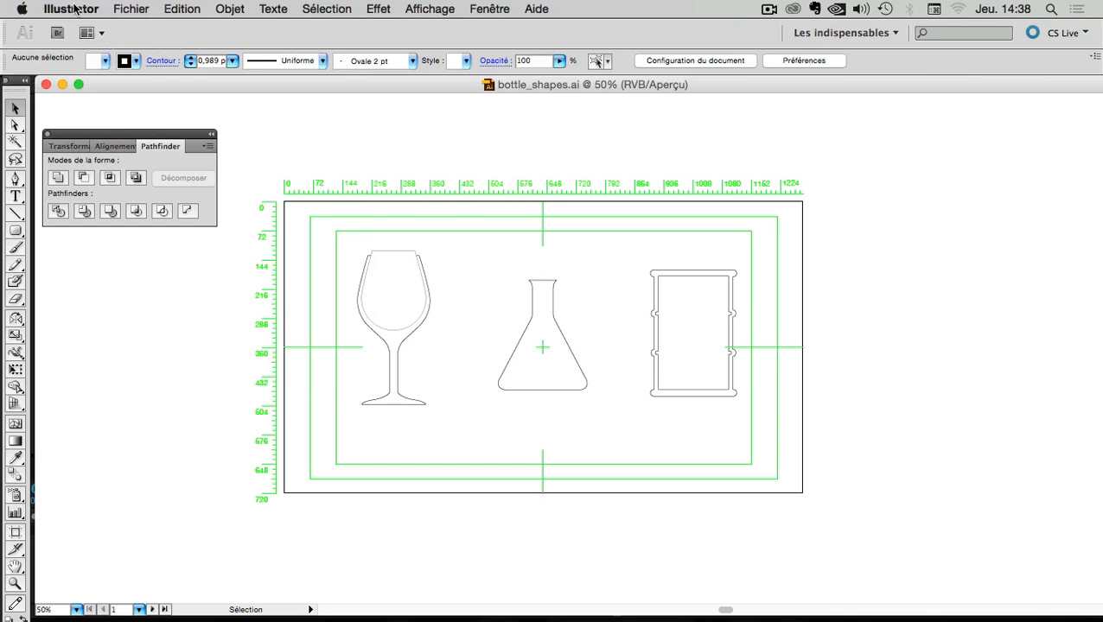
key("a")
left_click_drag(474, 260, 599, 416)
key("super+c")
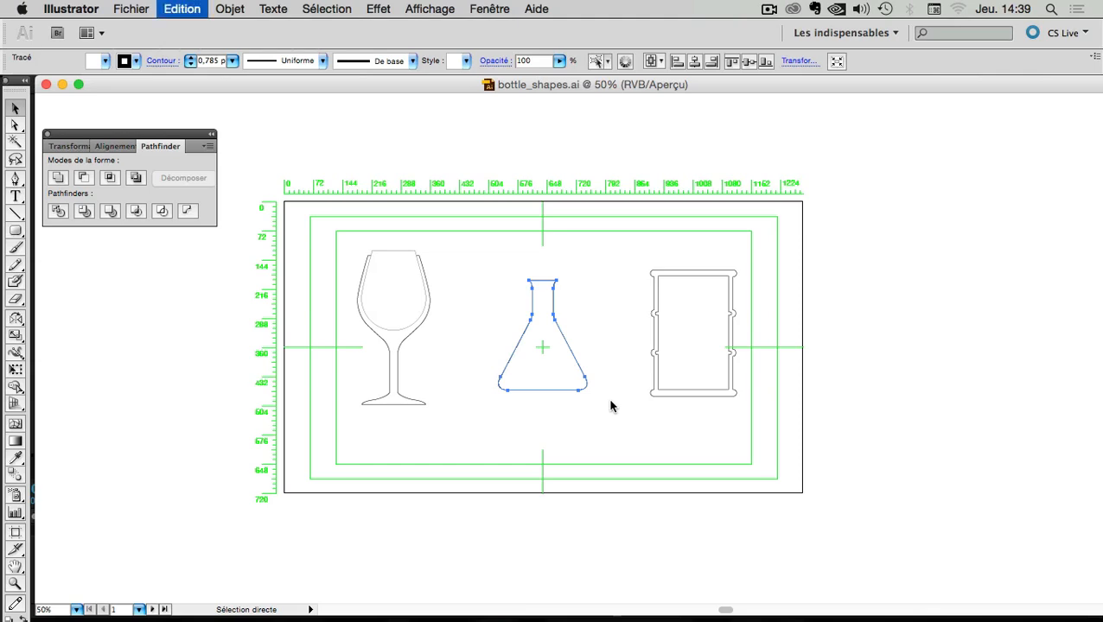
key("super+Tab")
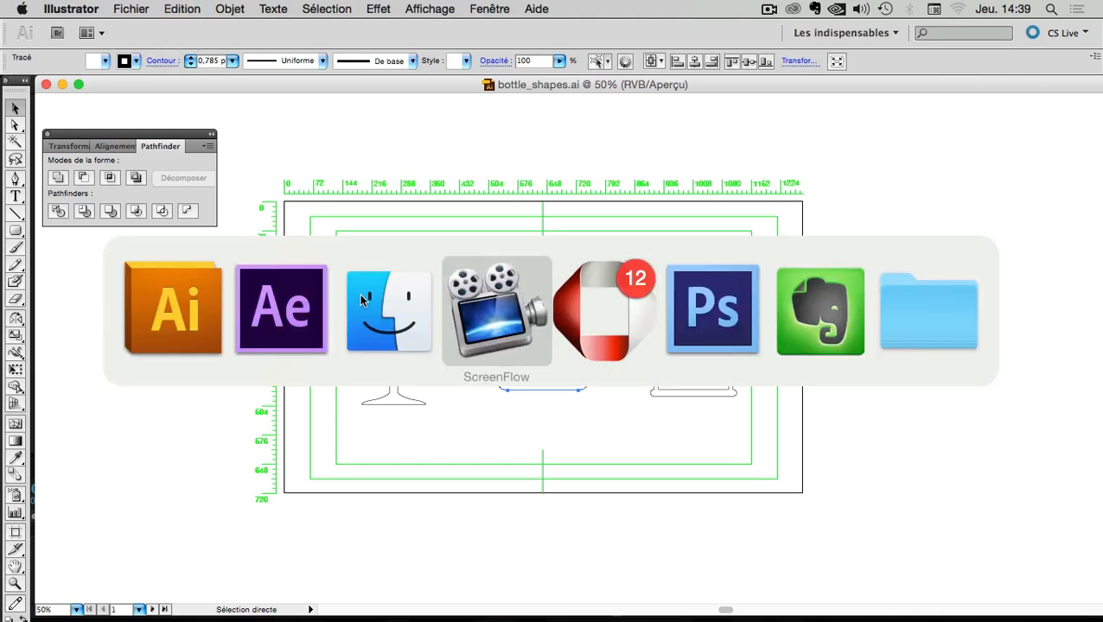
left_click(296, 316)
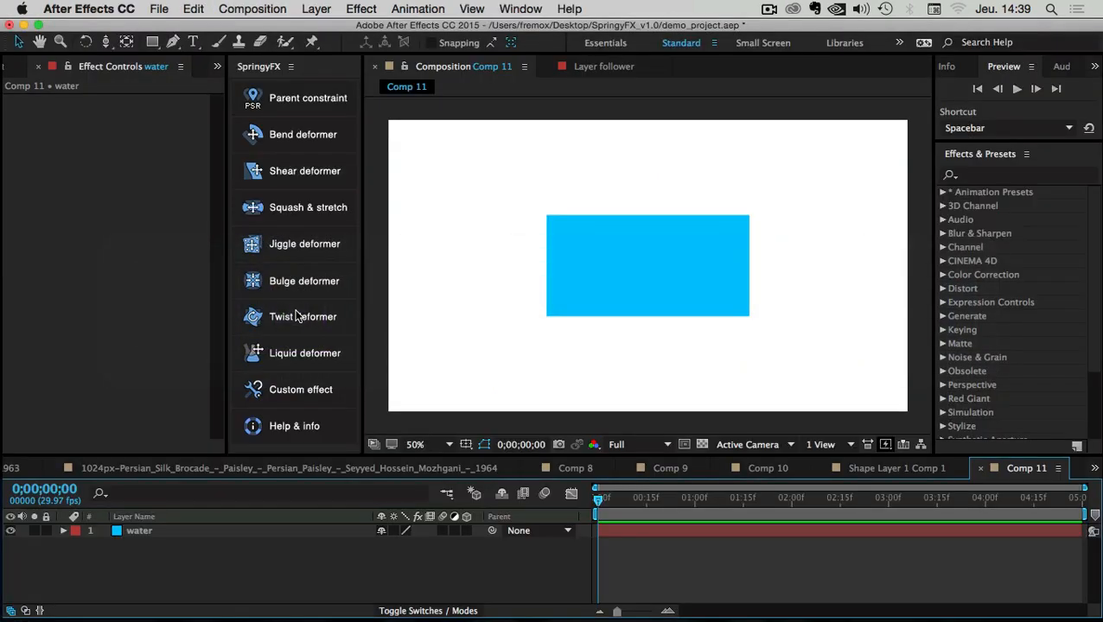
- Create a comp-size solid above the water layer with the dark gray color 4C4C4C
right_click(124, 570)
mouse_move(143, 464)
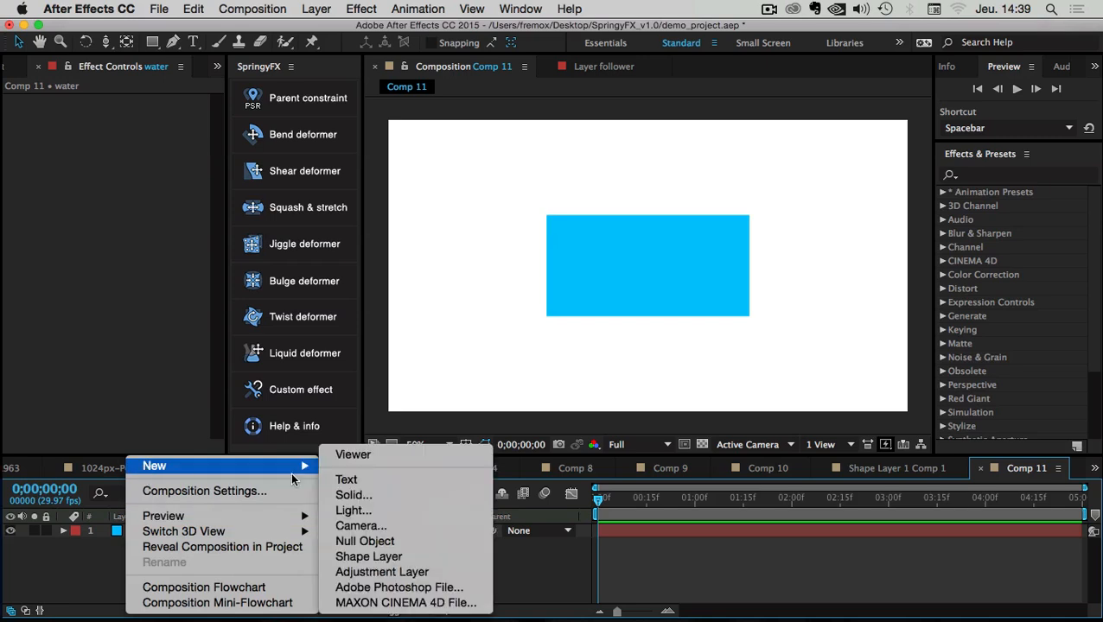
left_click(378, 489)
left_click(528, 362)
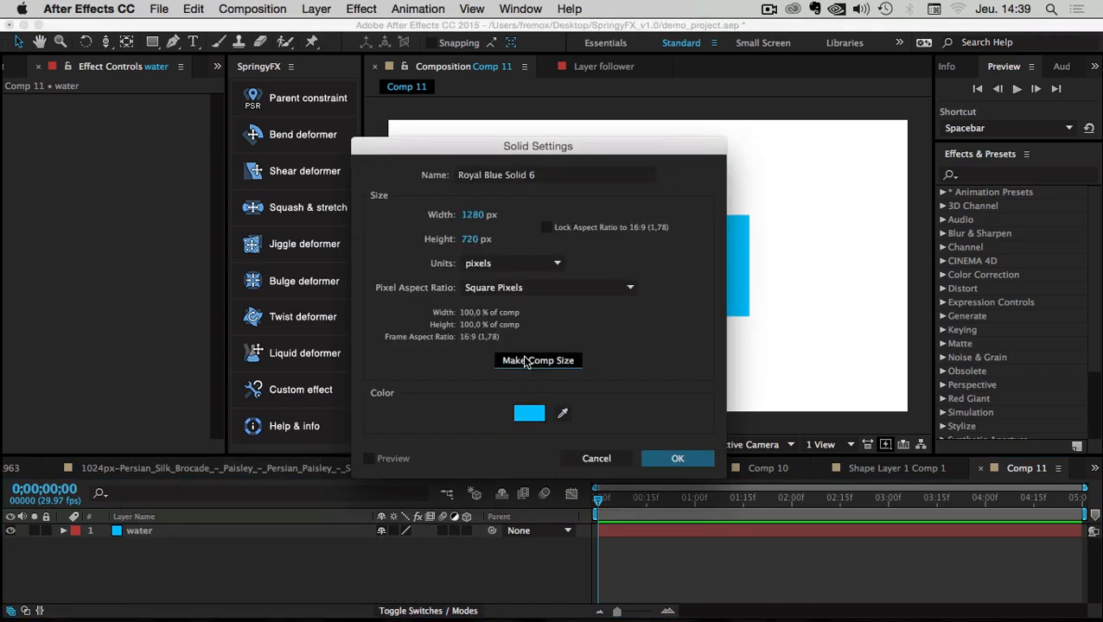
left_click(530, 413)
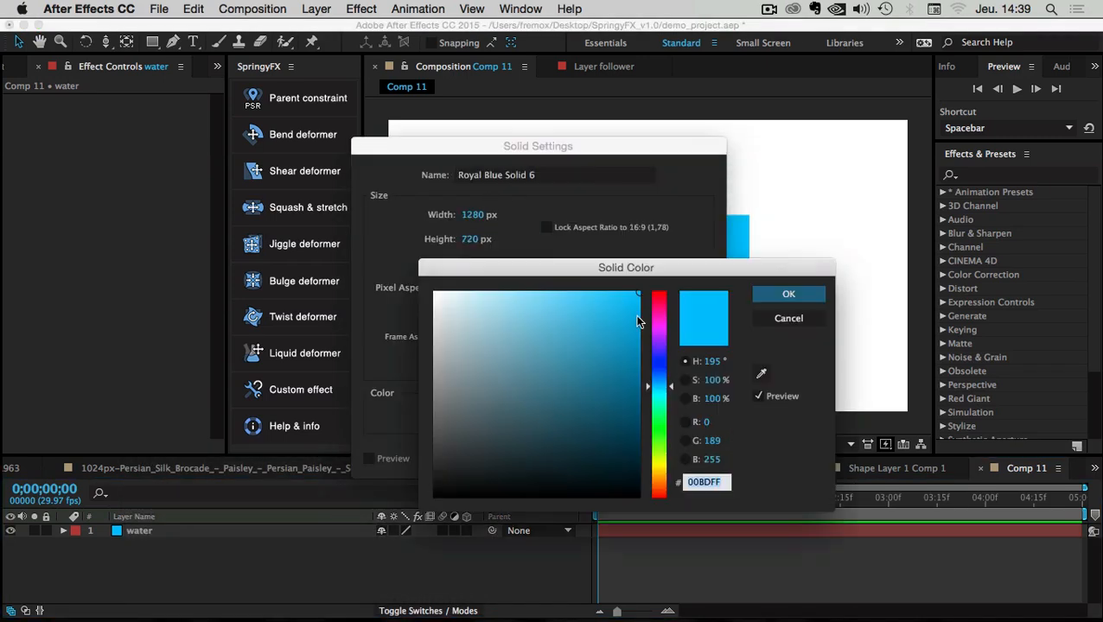
left_click_drag(439, 432, 433, 436)
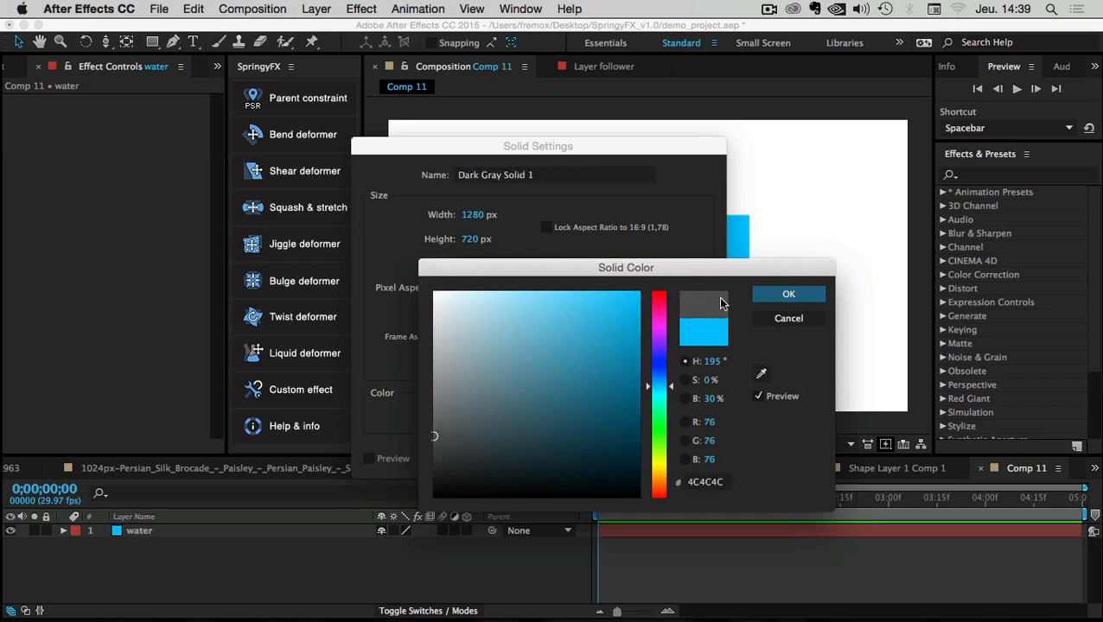
left_click(787, 294)
left_click(682, 459)
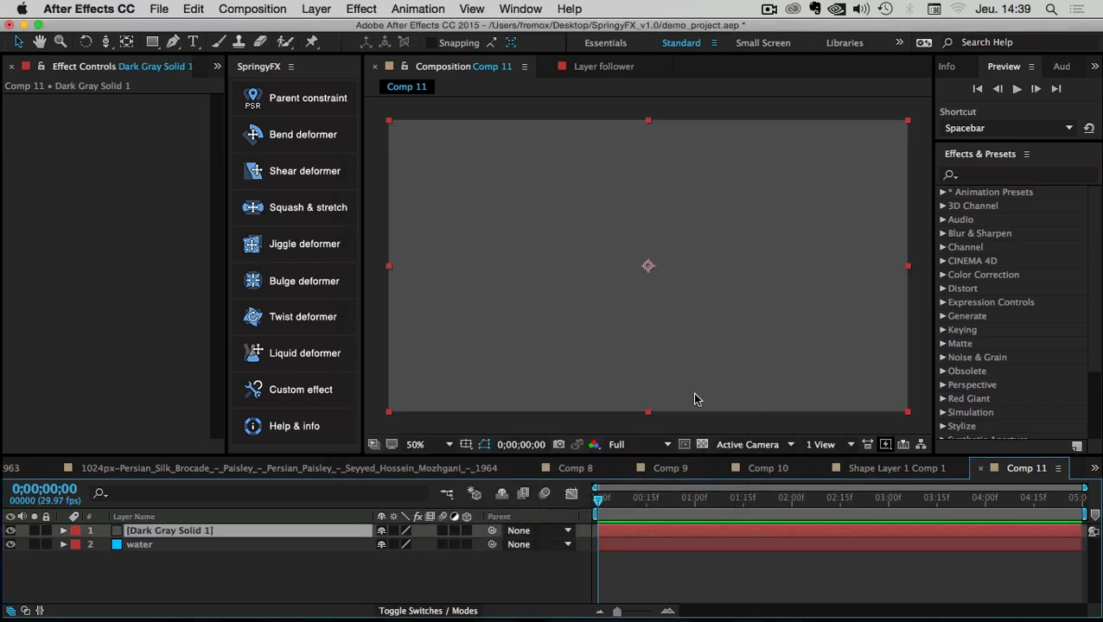
- Paste the copied flask path as a mask on the dark gray solid and compare it with the Illustrator artwork
key("super+v")
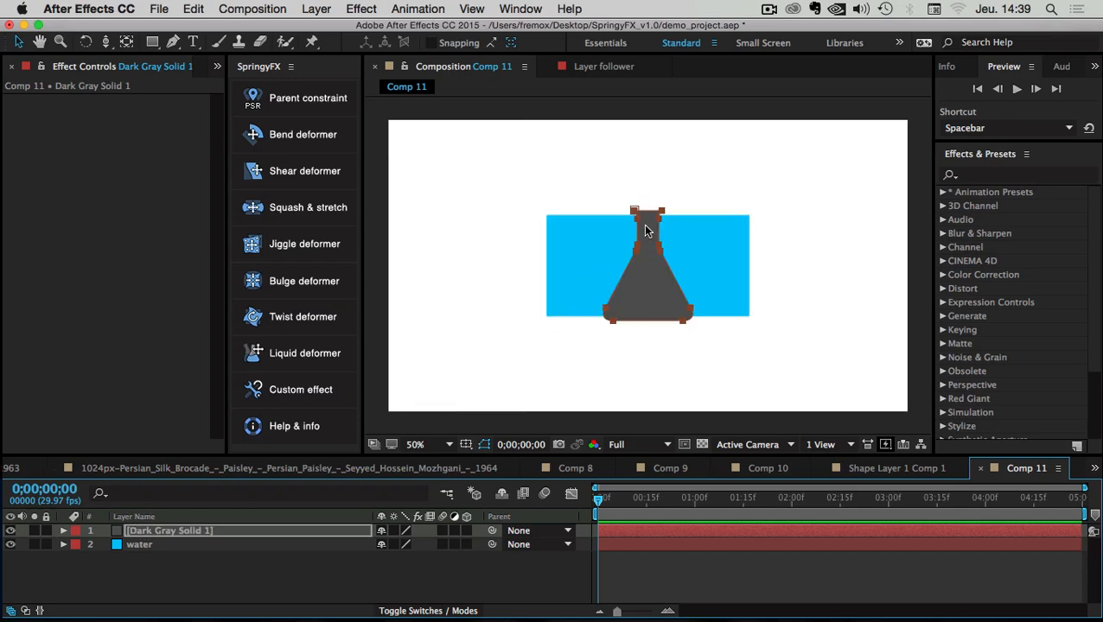
key("slash")
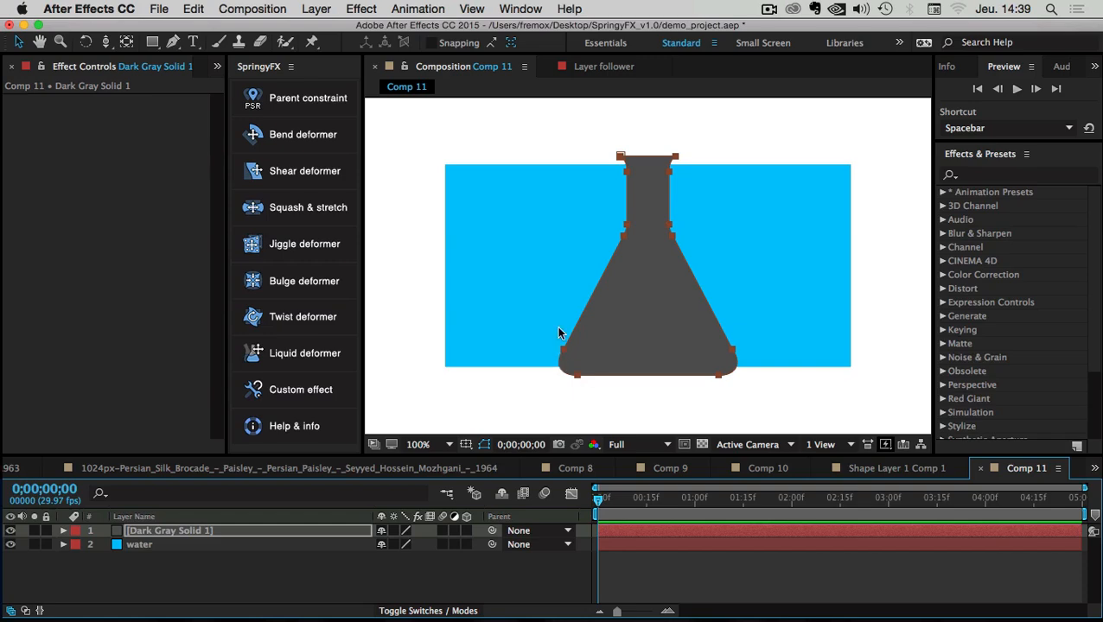
key("super+Tab")
left_click(312, 304)
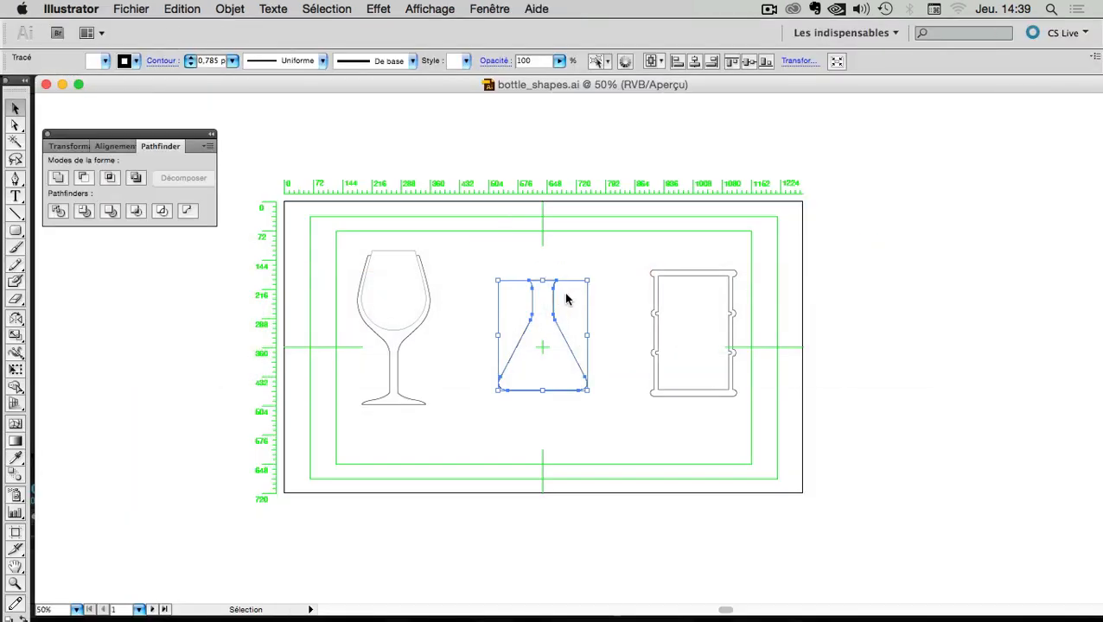
key("super+Tab")
left_click(277, 302)
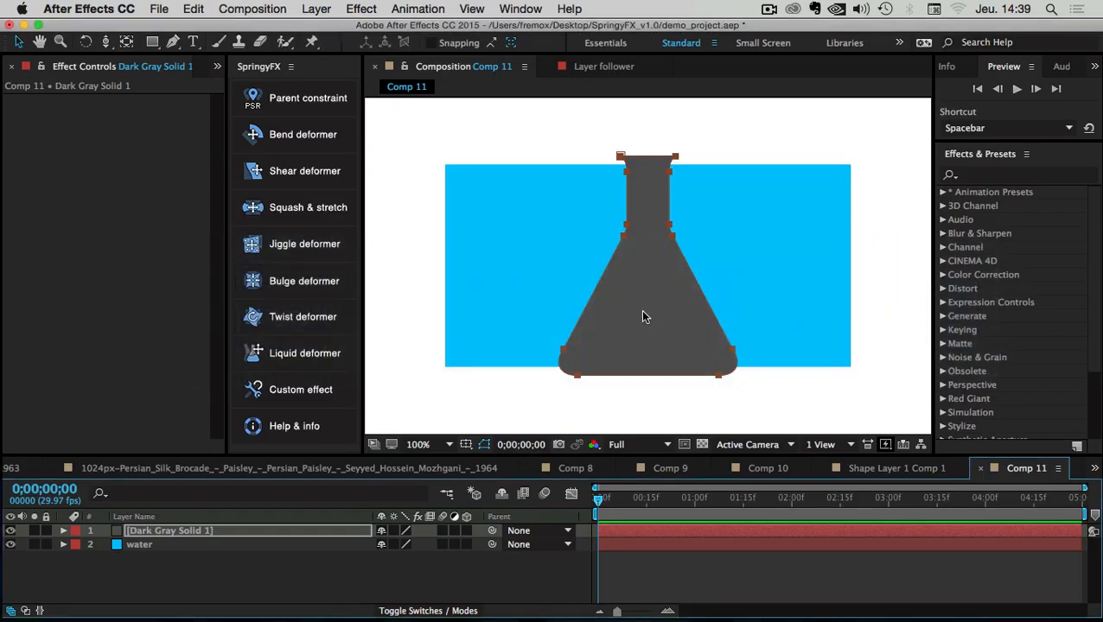
key("comma")
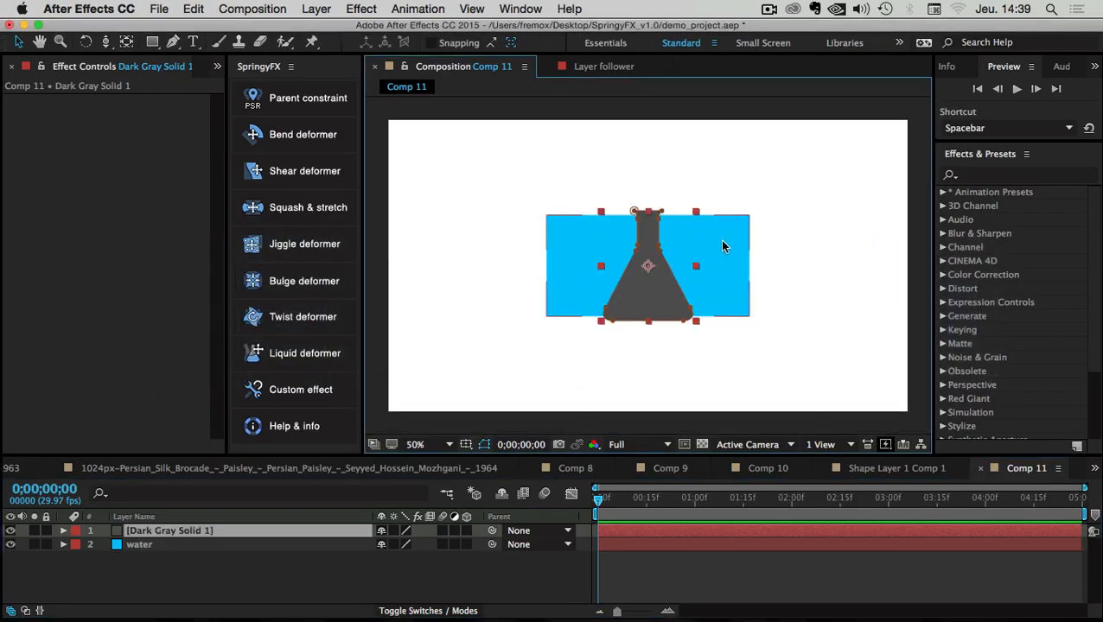
- Lower the water layer and raise the flask slightly so the water's top edge crosses the flask's body
left_click(140, 546)
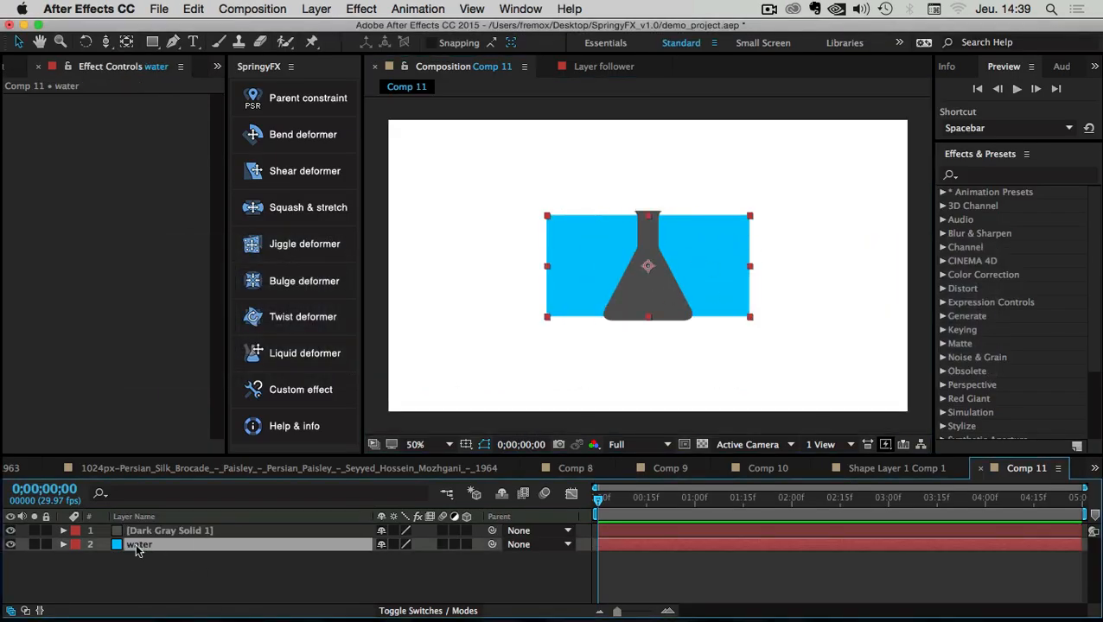
left_click_drag(690, 225, 654, 207)
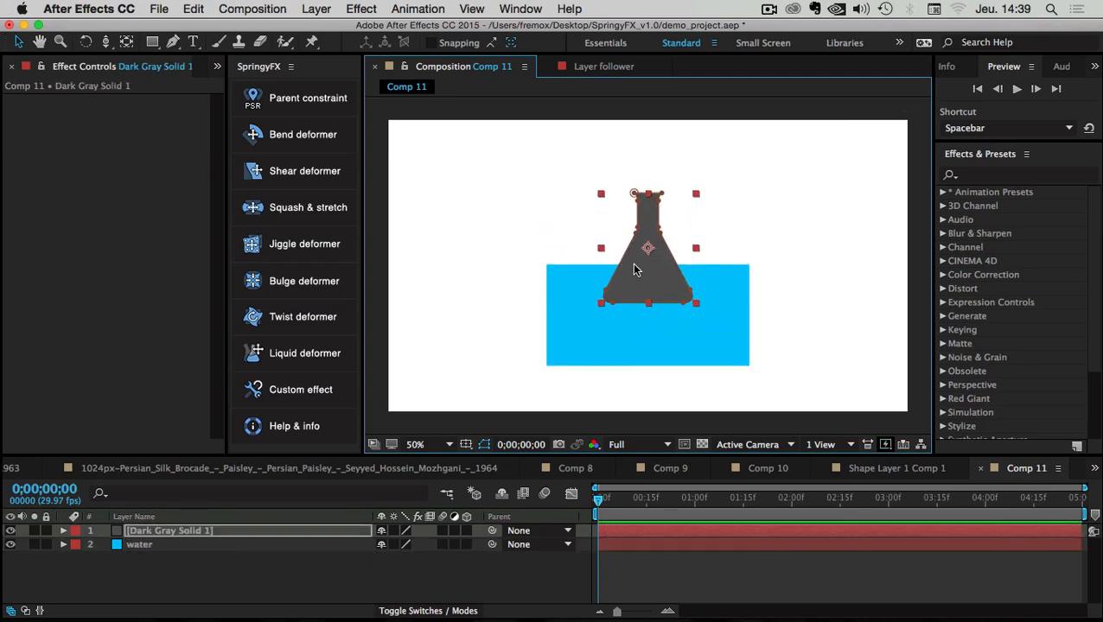
left_click(699, 551)
left_click(579, 294)
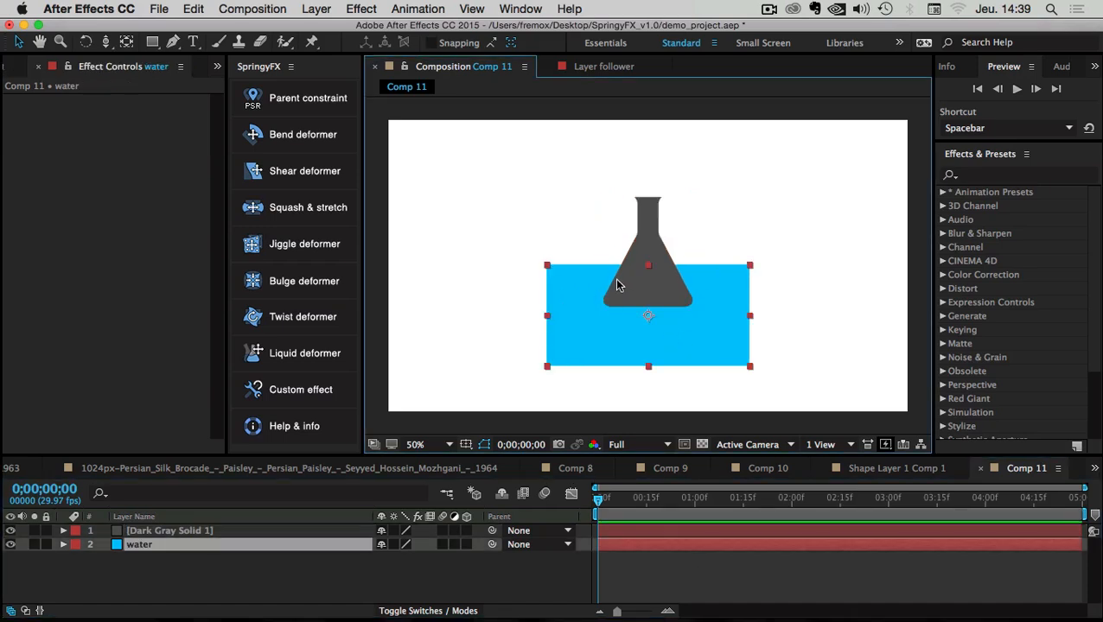
left_click(166, 572)
- Rename the dark gray flask layer to "bottle"
left_click(155, 532)
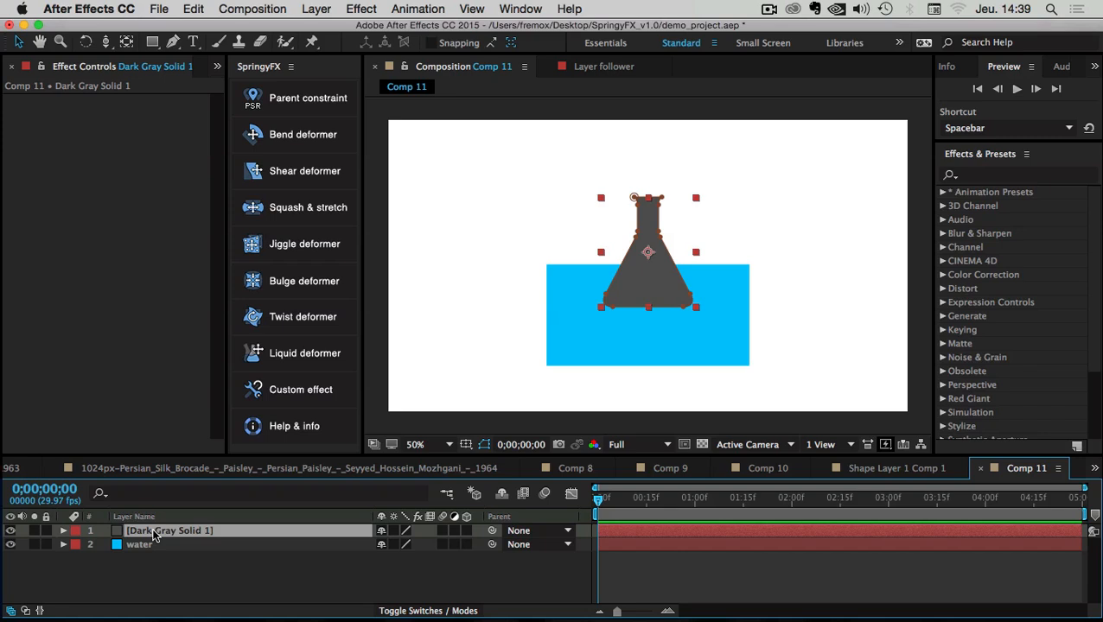
key("Return")
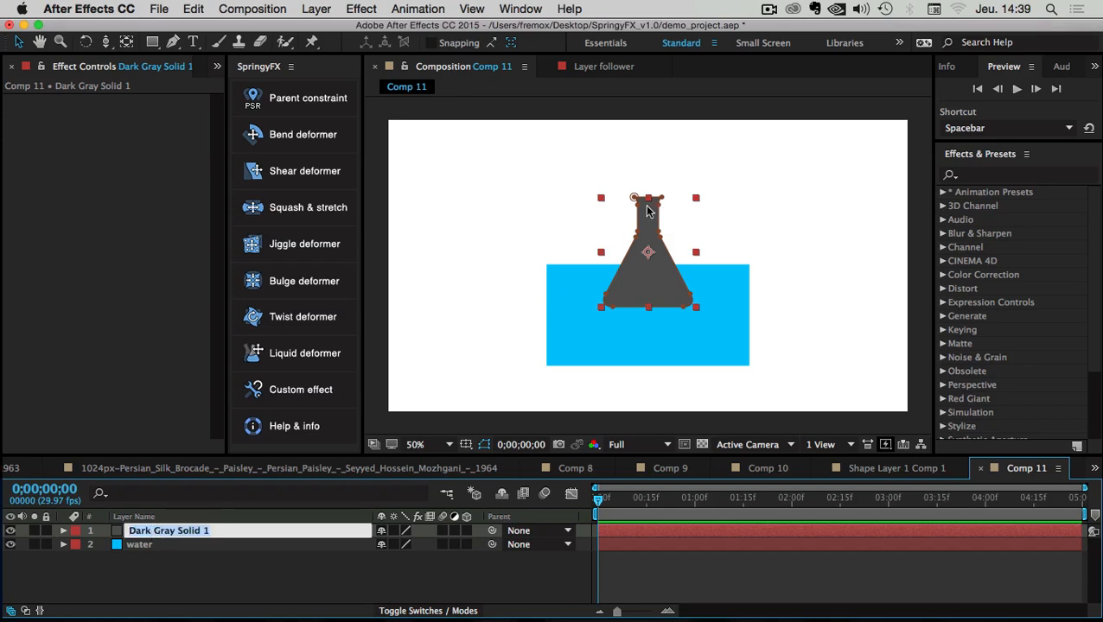
type("bottle")
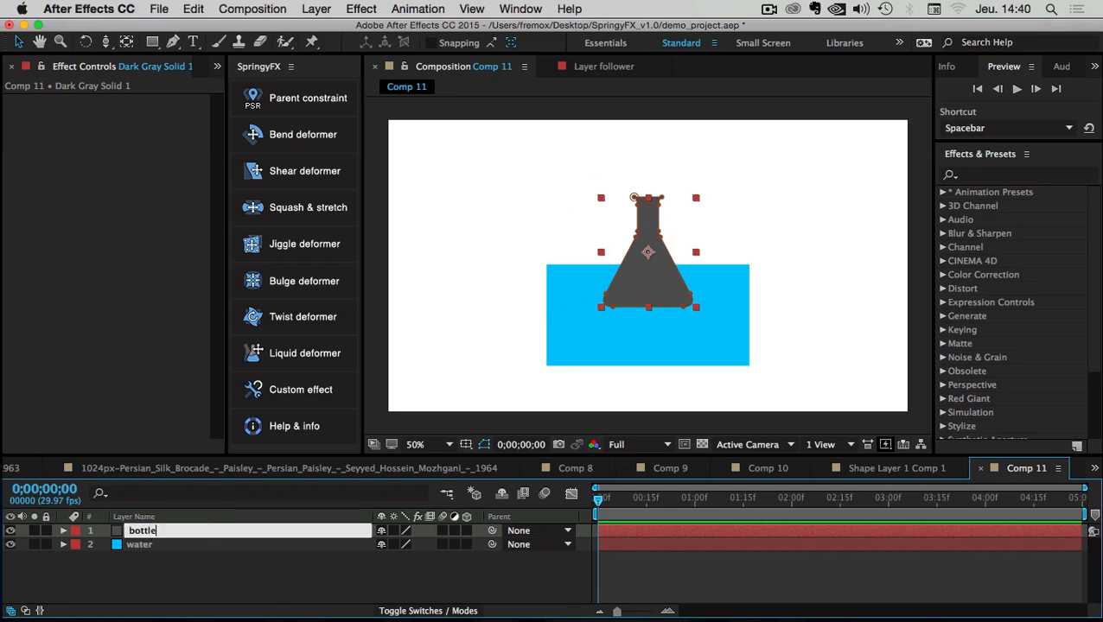
left_click(144, 569)
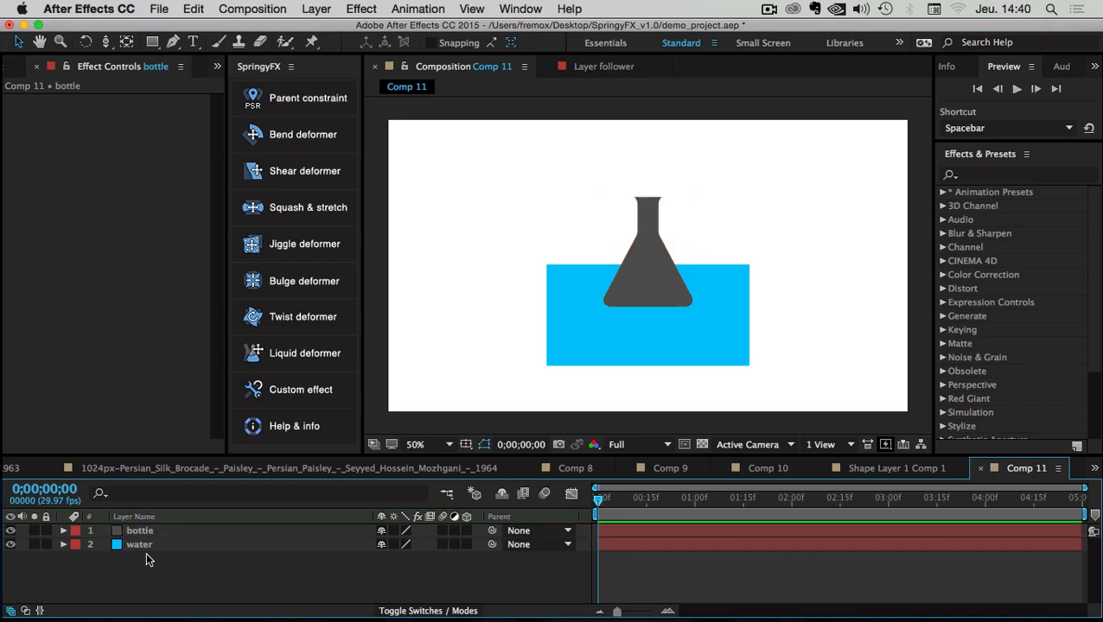
- Rename the flask layer to "container"
left_click(138, 530)
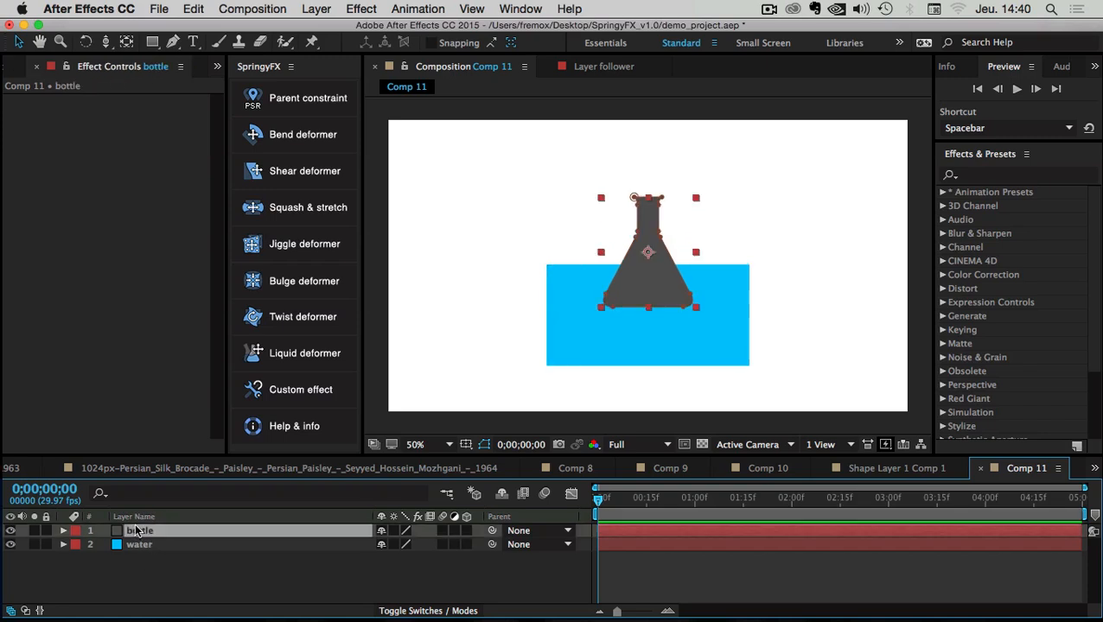
key("Return")
type("con")
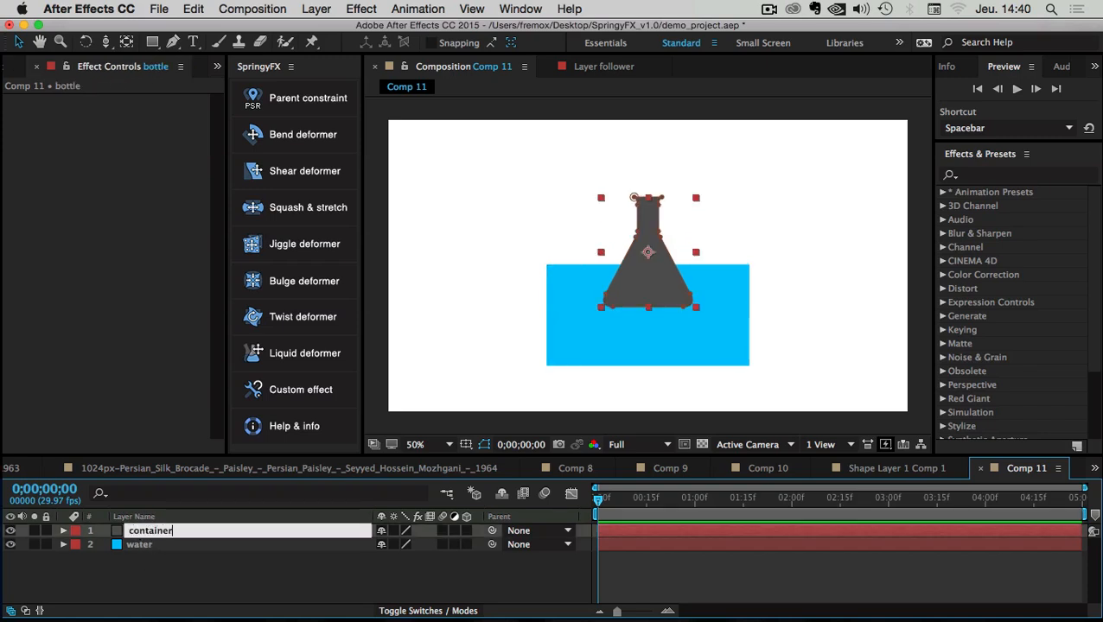
type("tainer")
left_click(132, 596)
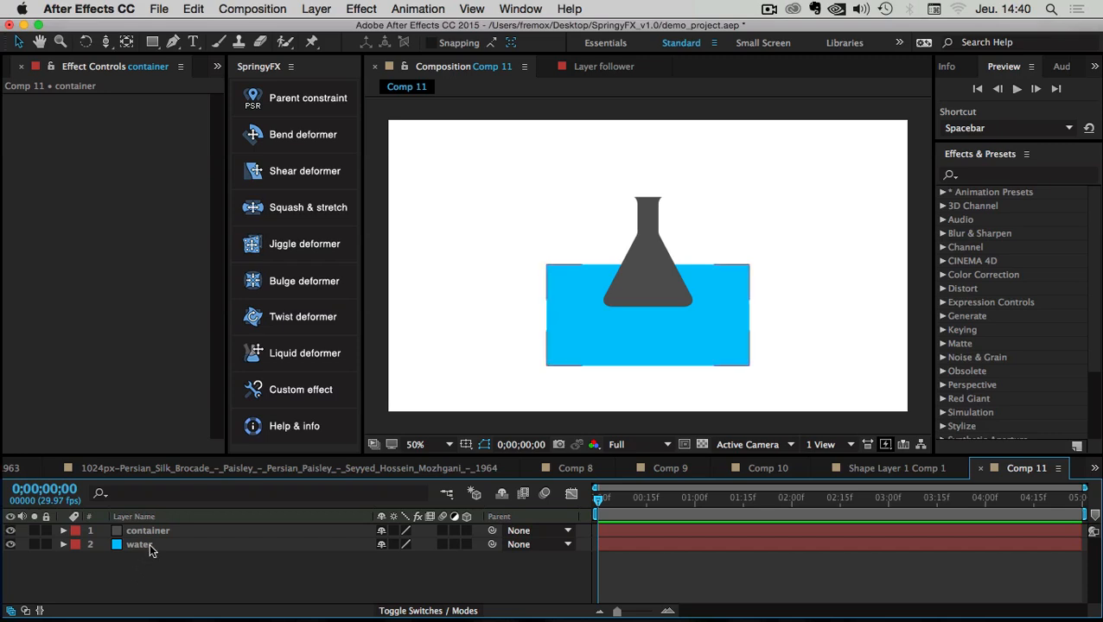
- Apply the SpringyFX Liquid deformer with the water layer selected first and the container layer second
left_click(138, 547)
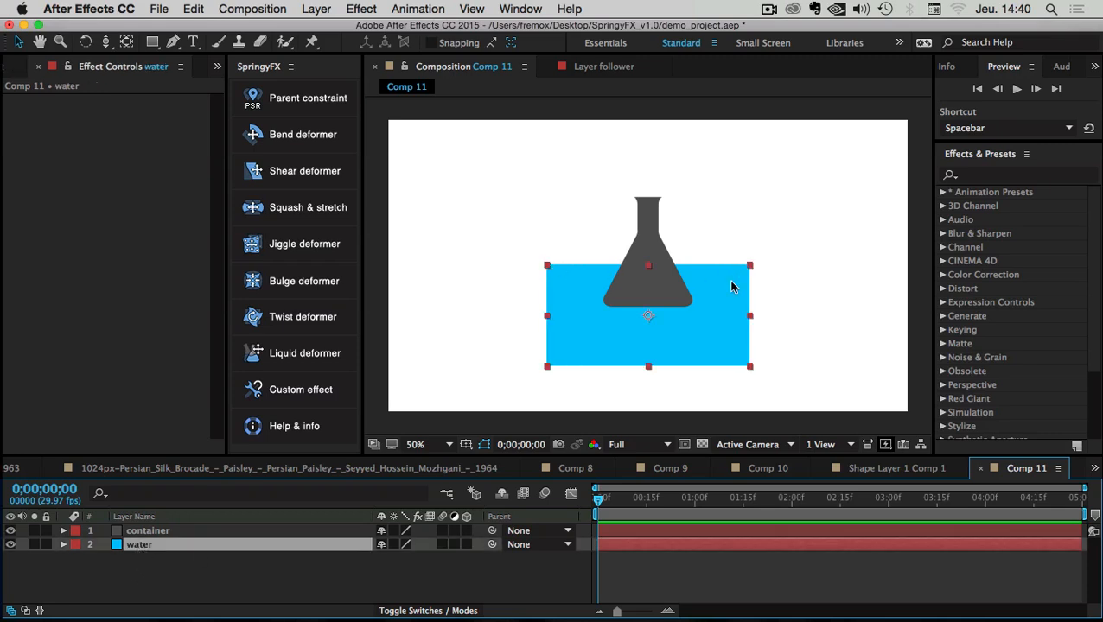
left_click(141, 534, "shift")
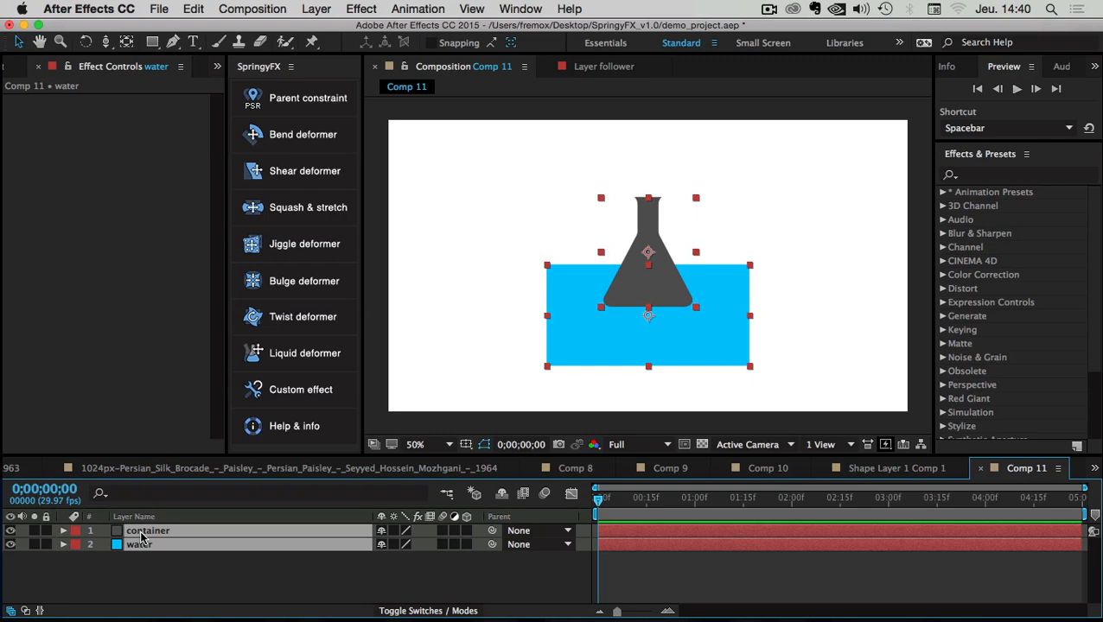
left_click(285, 363)
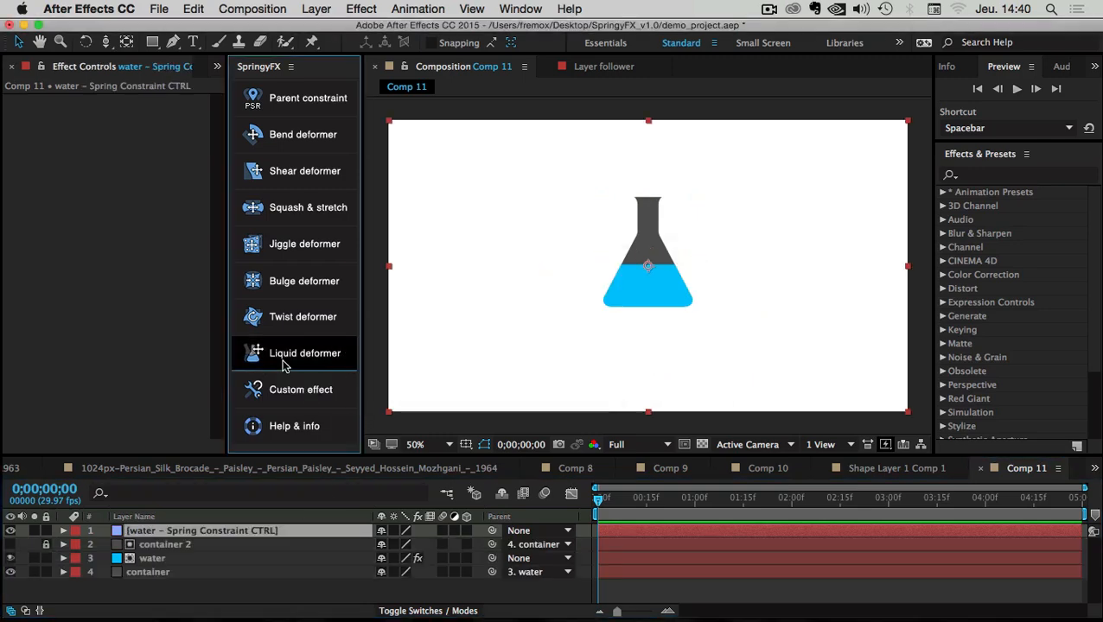
left_click(168, 593)
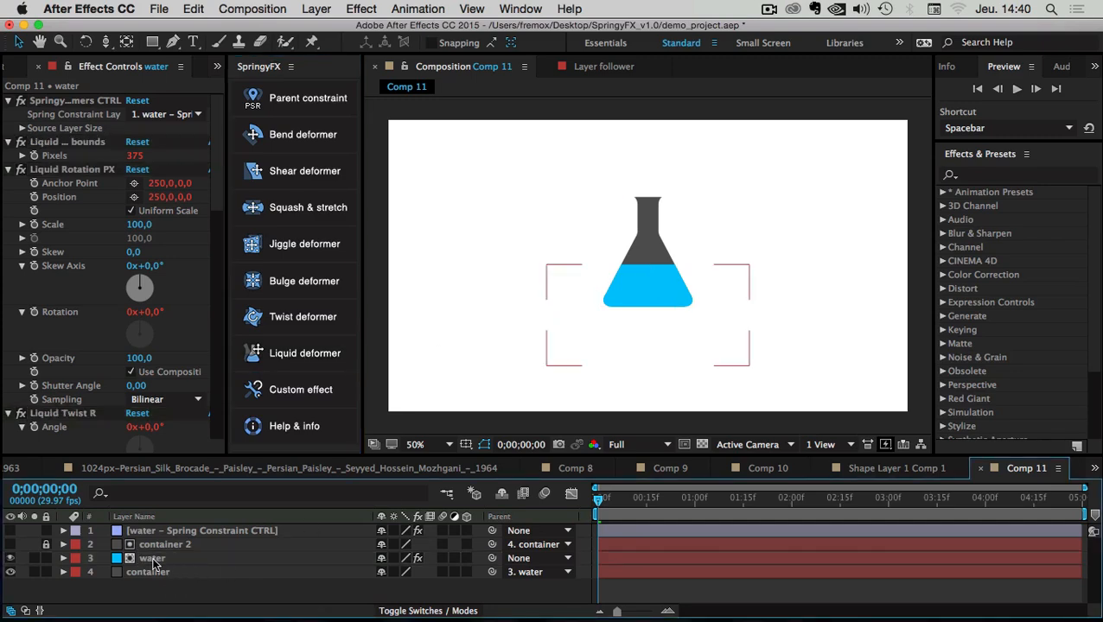
- Show the Mode and TrkMat columns in the timeline and examine the water layer's track matte setting
left_click(151, 559)
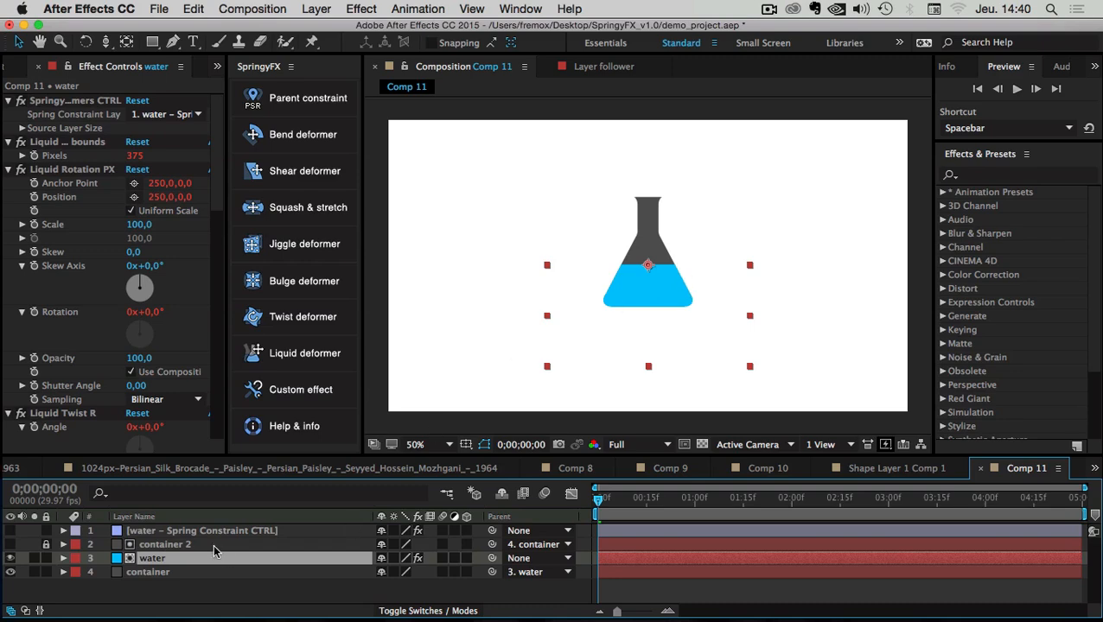
left_click(152, 591)
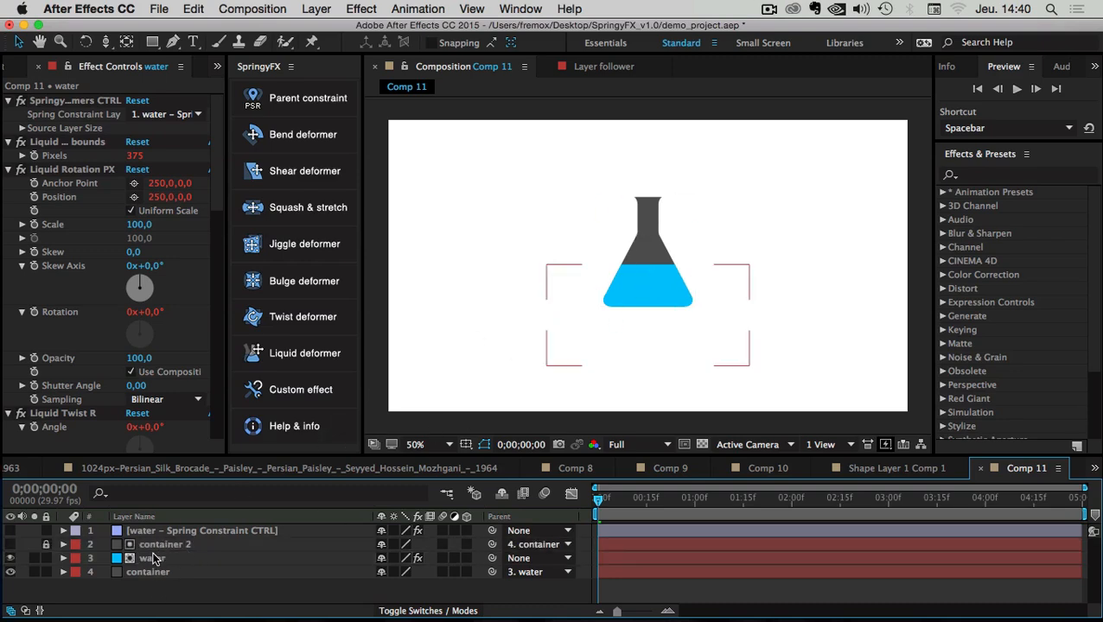
left_click(150, 558)
left_click(388, 610)
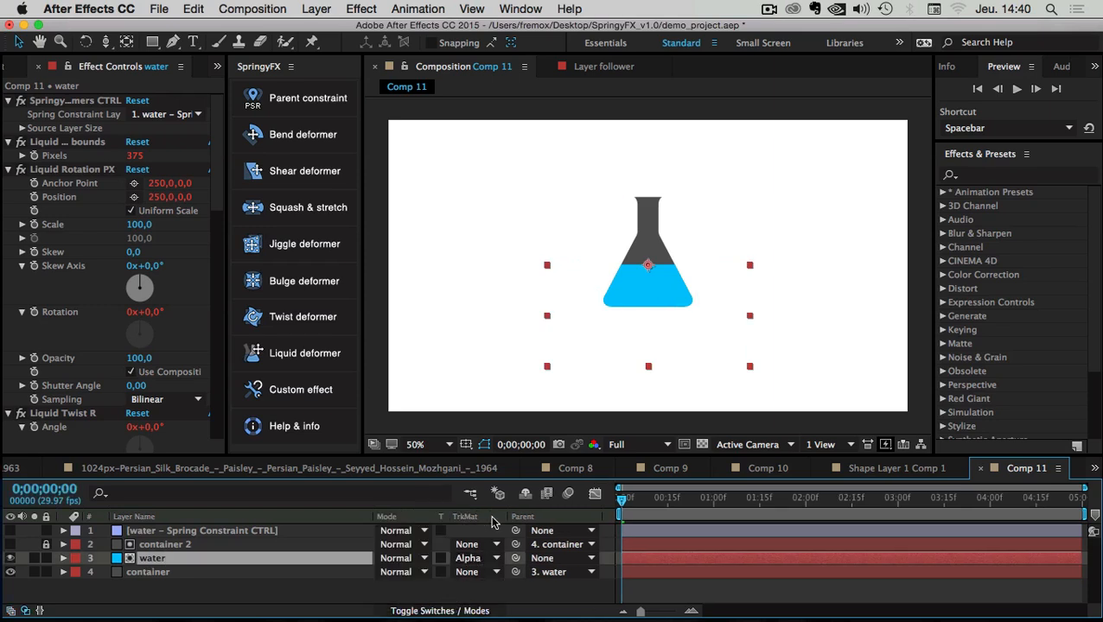
- Try shifting the container up and to the left to test the water's clipping, undo the move, and reselect the container
left_click(156, 573)
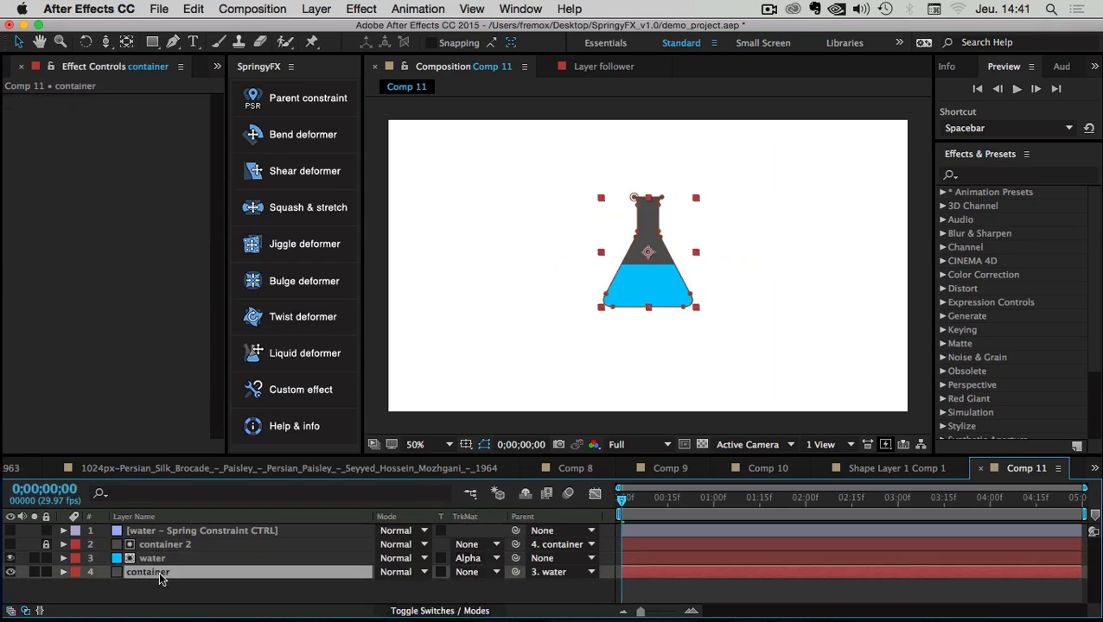
left_click_drag(651, 226, 633, 211)
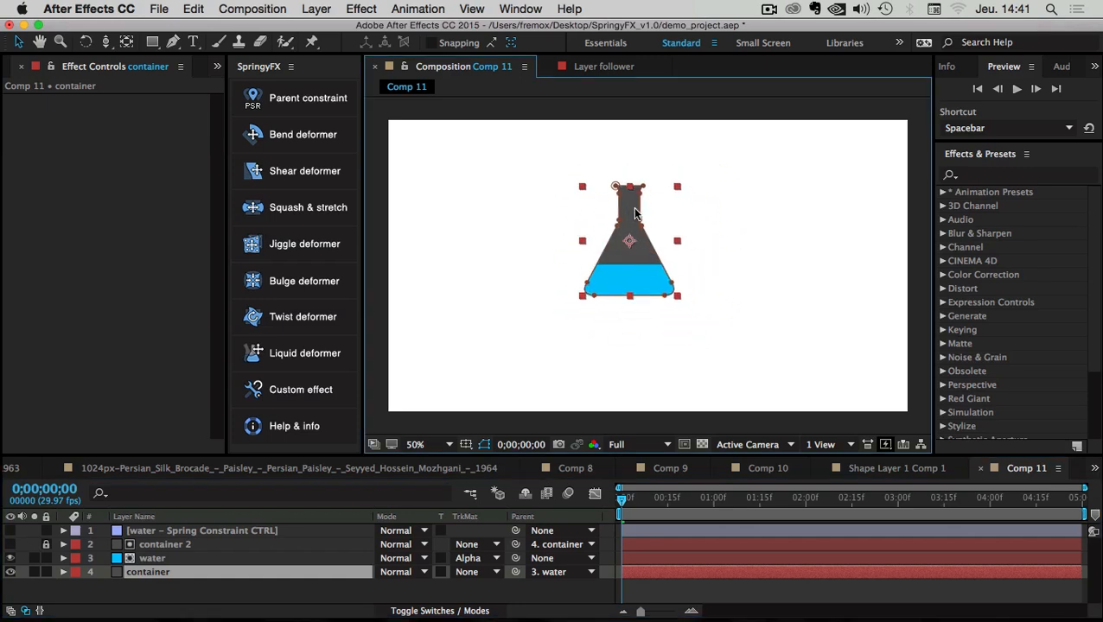
left_click(159, 546)
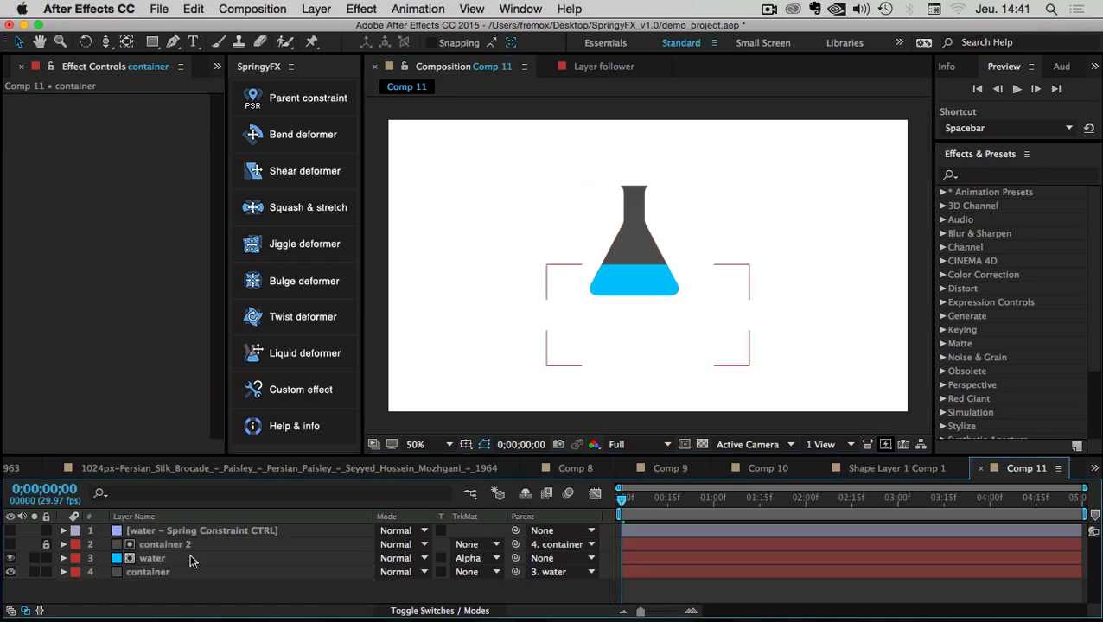
left_click(143, 572)
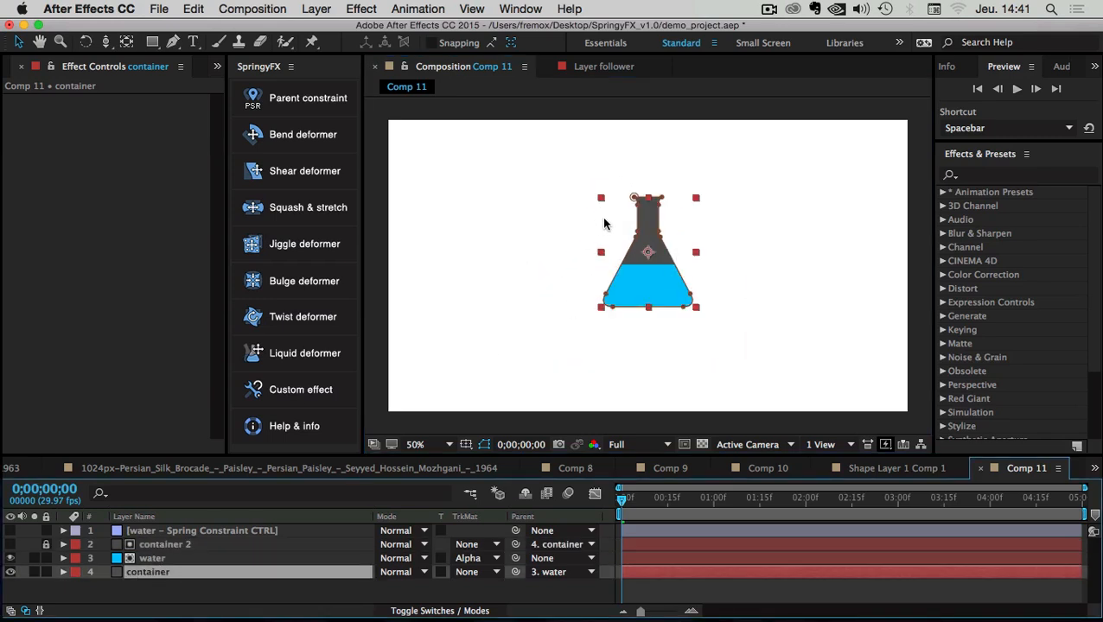
- Try moving the container up and to the right to check the water's clipping, undo the move, and deselect the layer
left_click_drag(647, 230, 668, 208)
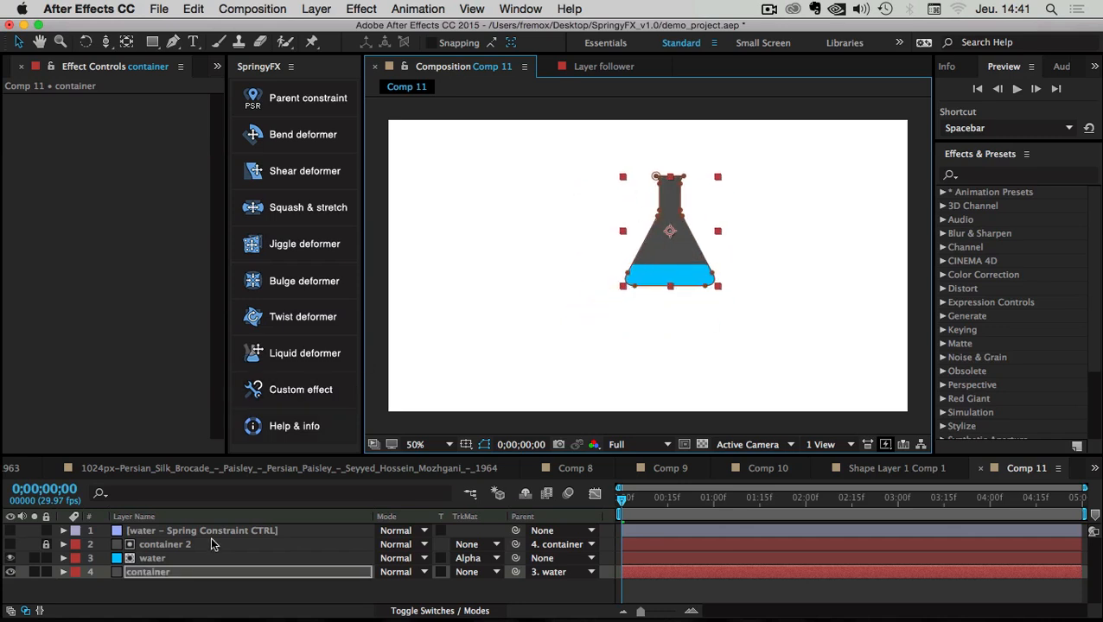
key("super+z")
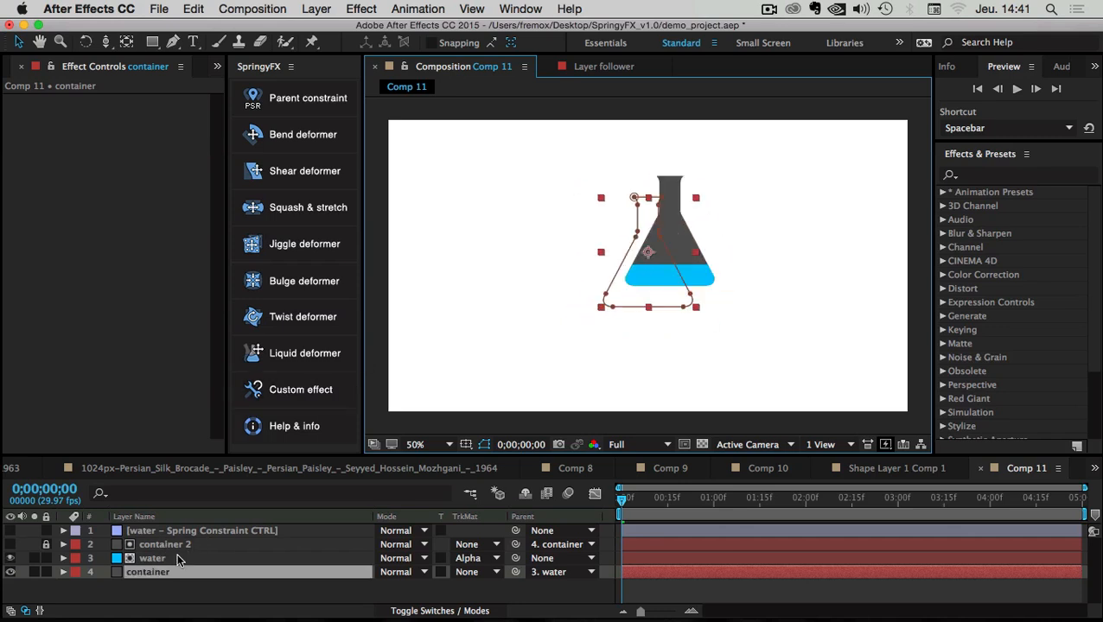
left_click(148, 595)
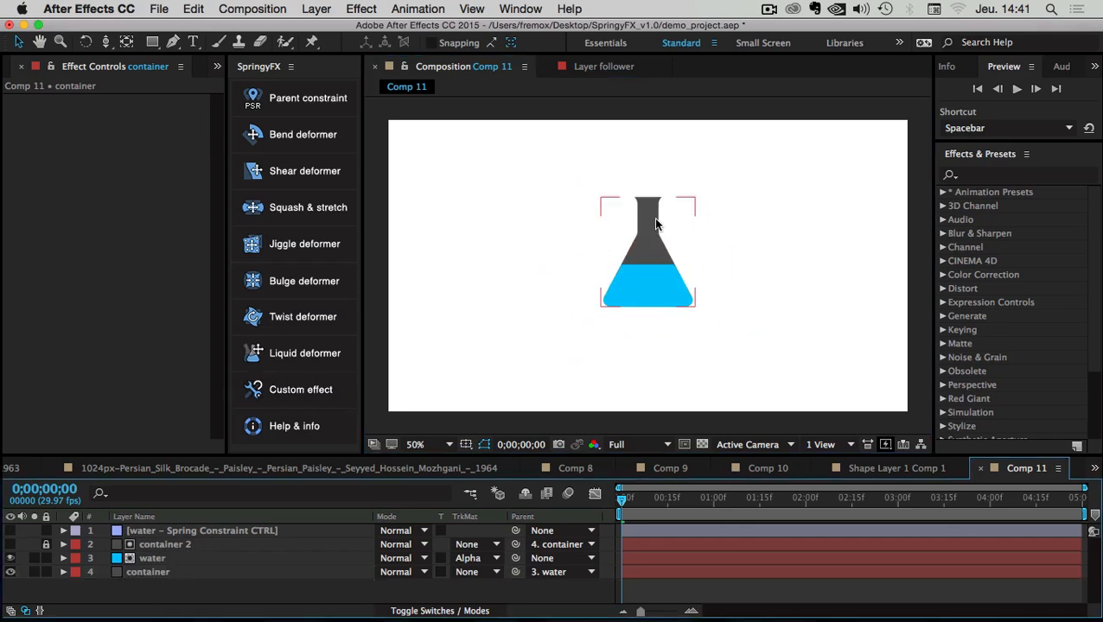
- Keyframe the water layer's Position at its starting point and move the flask right to 1000, 357 at 0;00;00;17
left_click(154, 560)
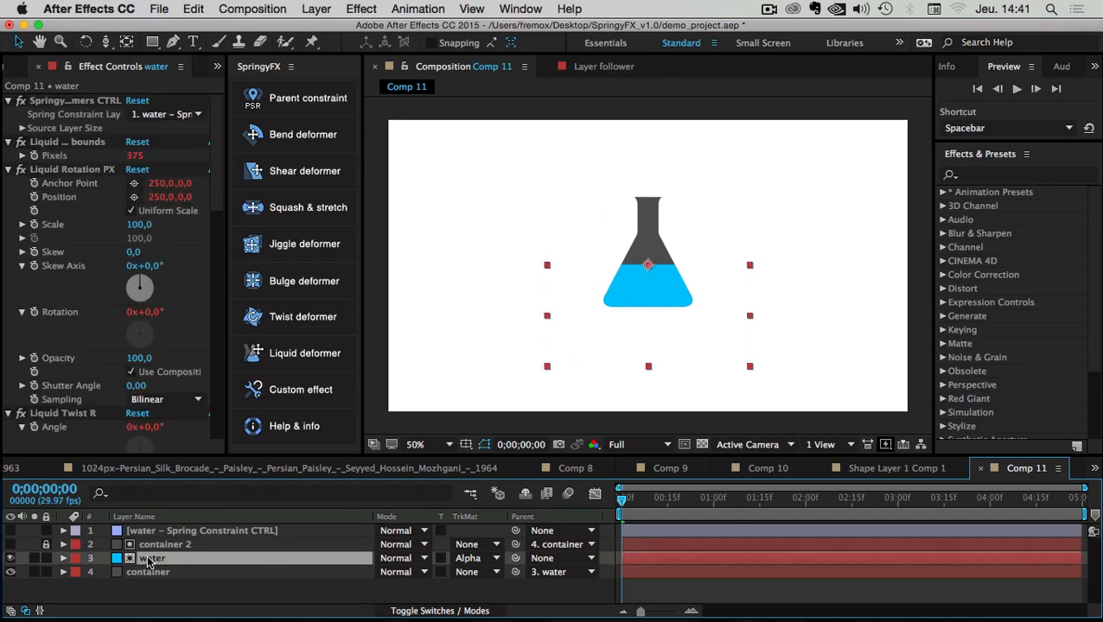
key("p")
left_click_drag(623, 500, 673, 501)
left_click(104, 573)
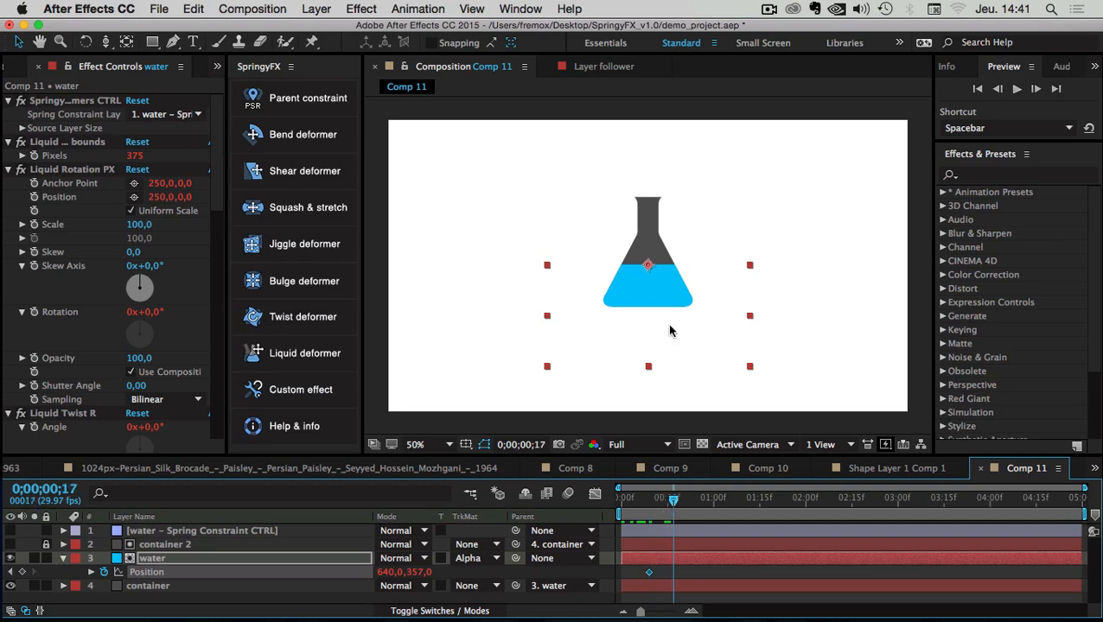
left_click_drag(671, 293, 818, 296)
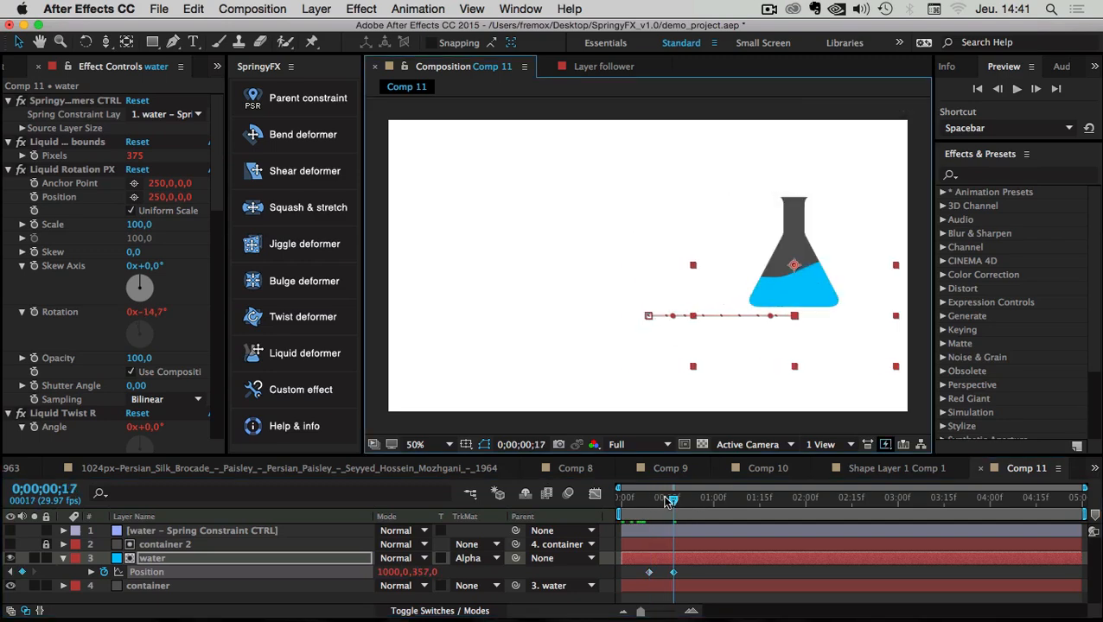
- Add a Position keyframe holding the flask at 1000, 357, followed by one moving it left to 318, 357
left_click_drag(673, 502, 775, 501)
left_click(21, 572)
left_click_drag(799, 290, 541, 291)
- Keyframe a Position hold at 0;00;02;25, a rise to 318, 231 and a drop to 318, 473, and tighten the timing of the last five keyframes
left_click(883, 501)
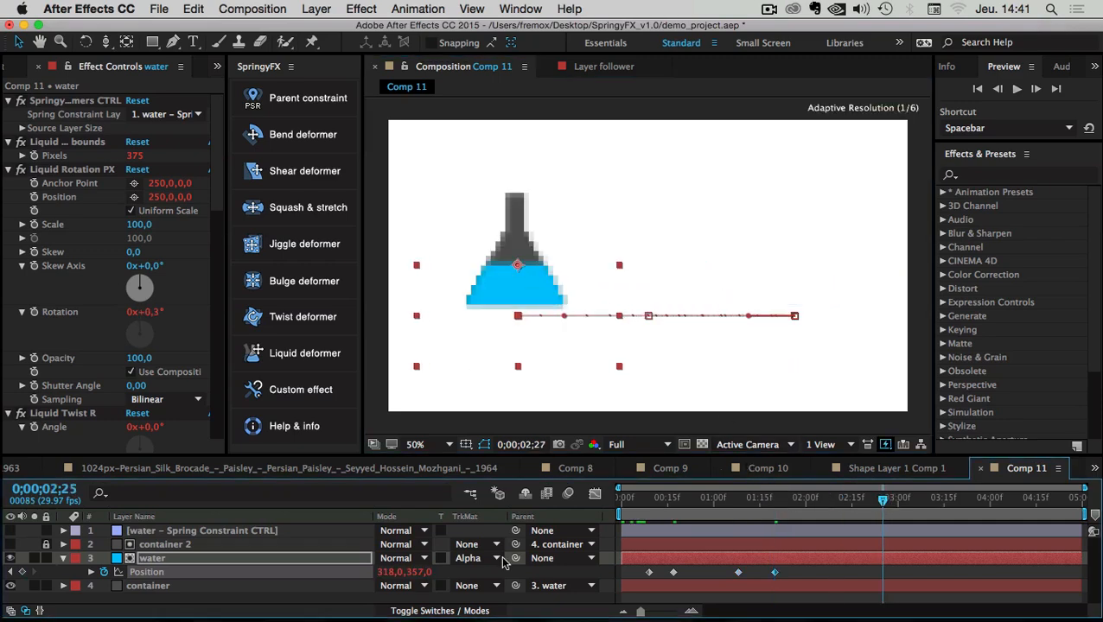
left_click(22, 573)
left_click(914, 501)
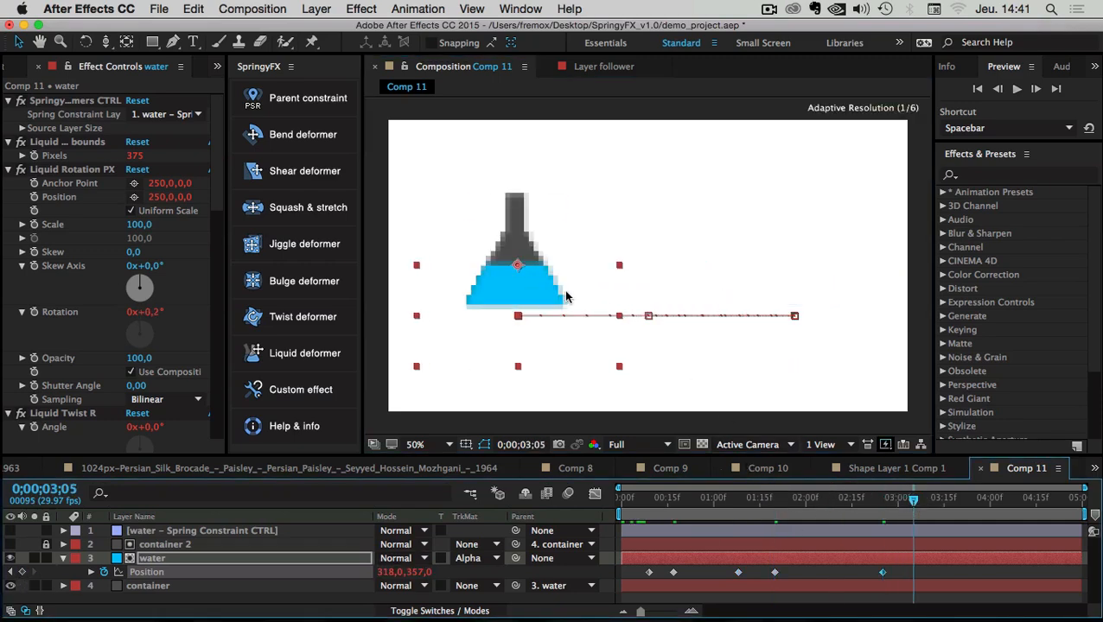
left_click_drag(536, 288, 536, 236)
left_click(931, 501)
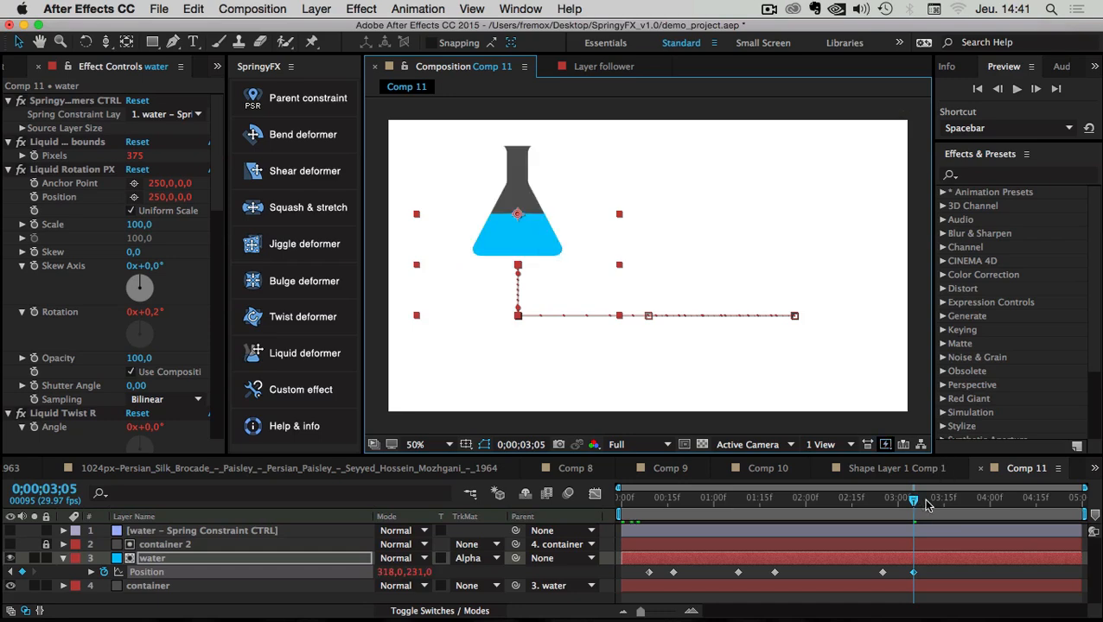
left_click_drag(543, 315, 540, 339)
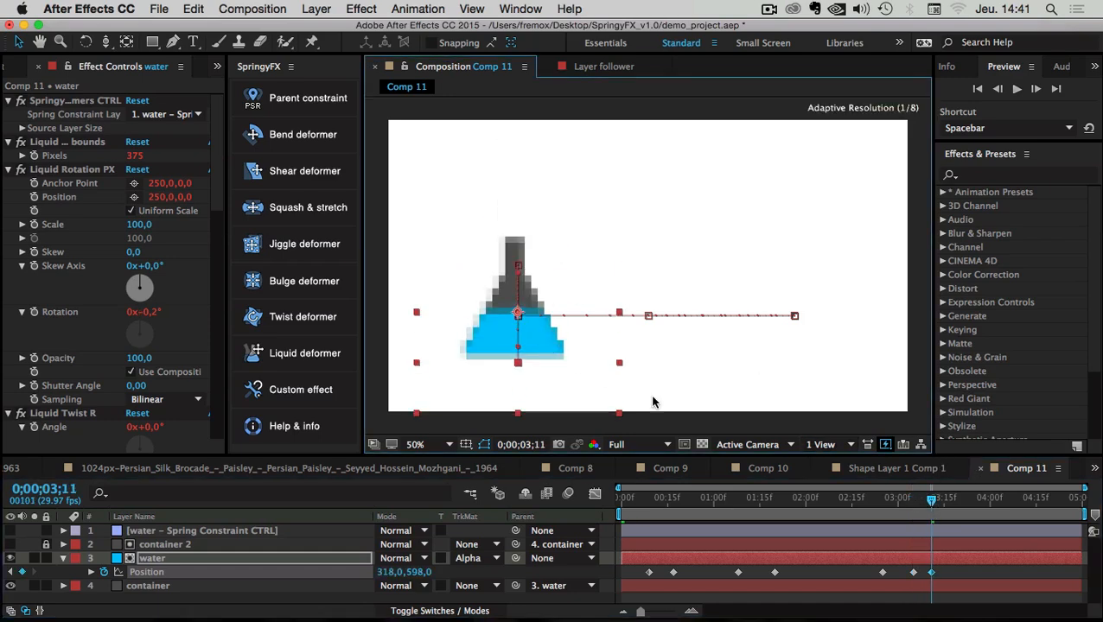
left_click_drag(942, 568, 848, 574)
left_click_drag(711, 567, 781, 574)
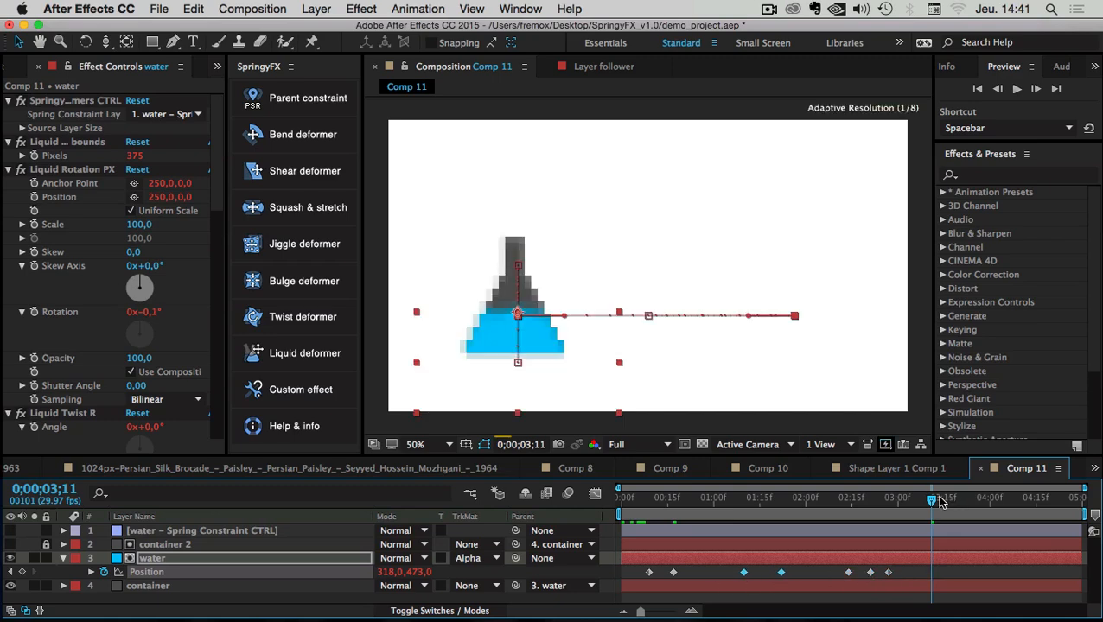
- Keyframe the water layer's Rotation at 0° at 0;00;03;20 and tilt the flask to 62.1° at 0;00;03;26
left_click_drag(934, 498, 959, 499)
left_click(167, 562)
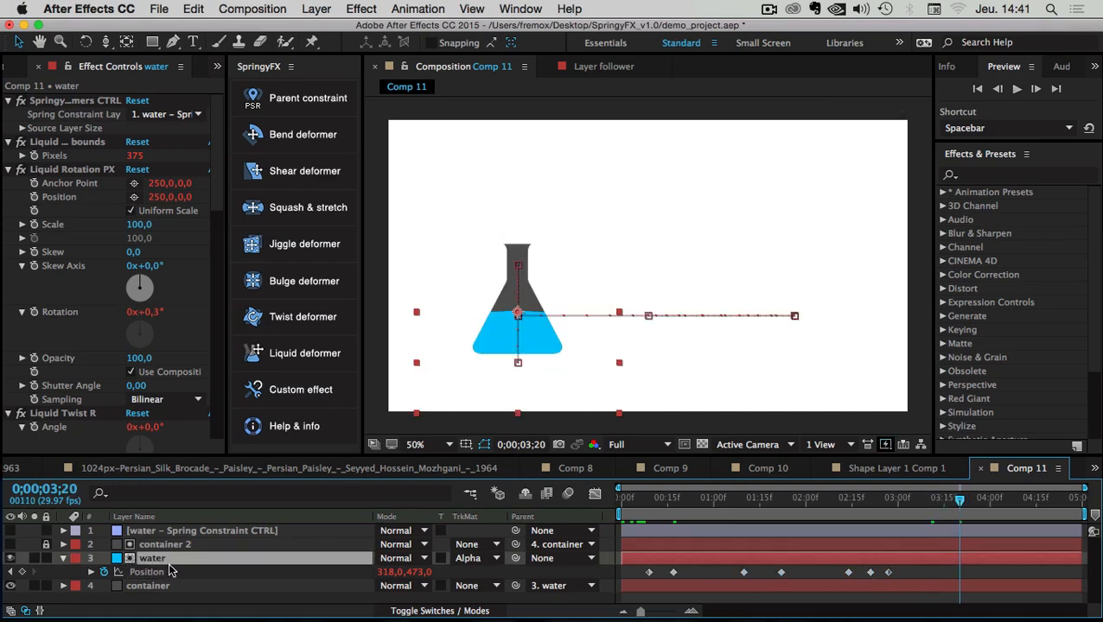
key("alt+shift+r")
left_click_drag(961, 504, 976, 500)
key("w")
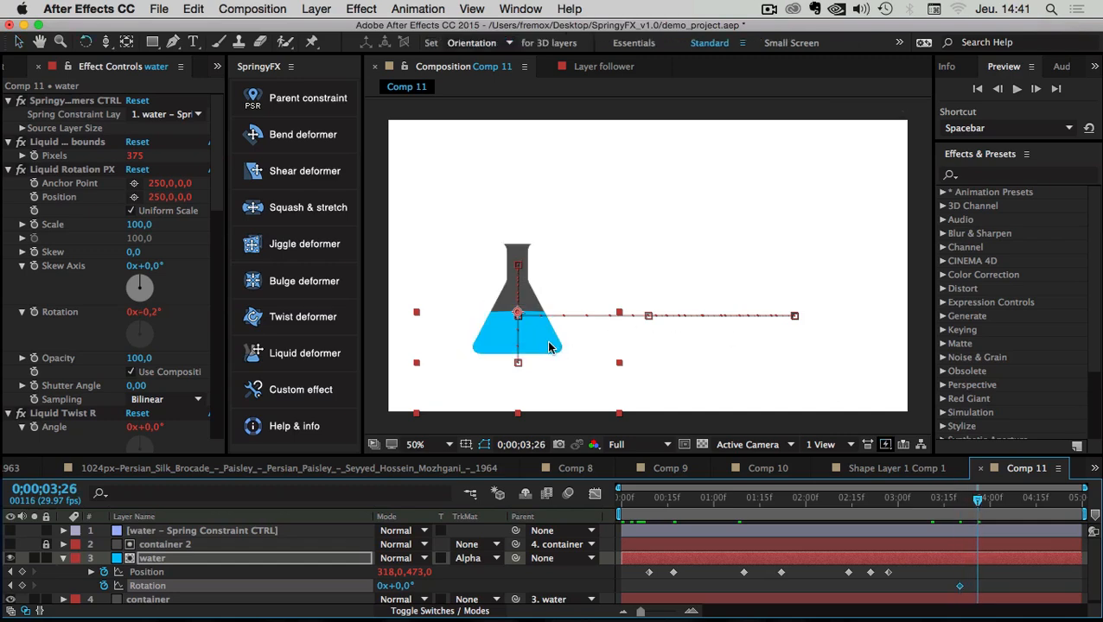
left_click_drag(522, 364, 486, 313)
key("v")
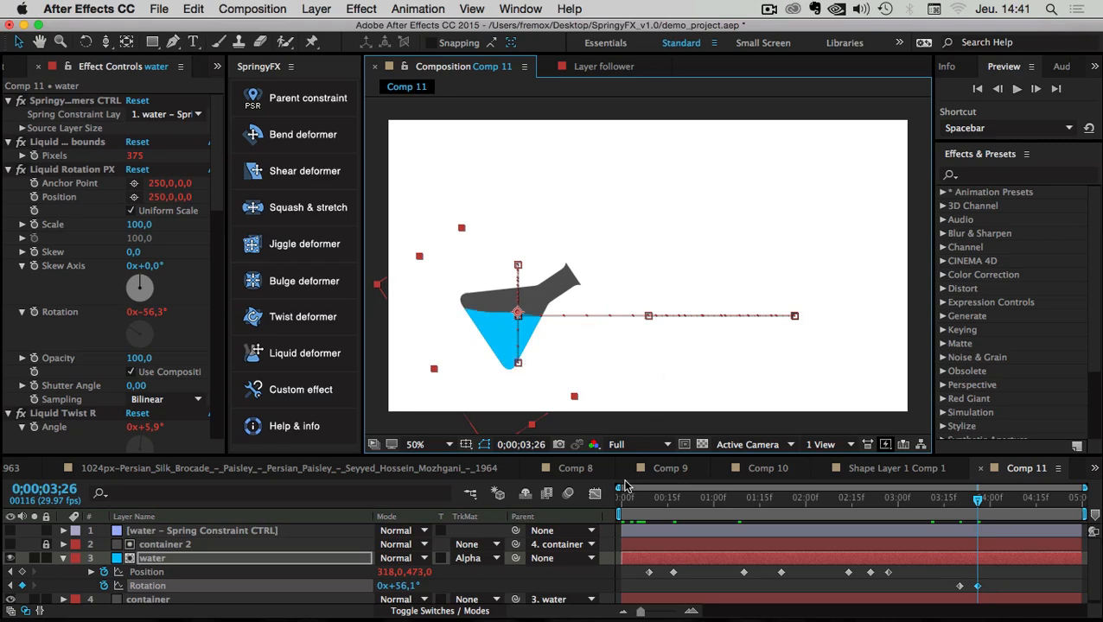
left_click_drag(415, 592, 414, 590)
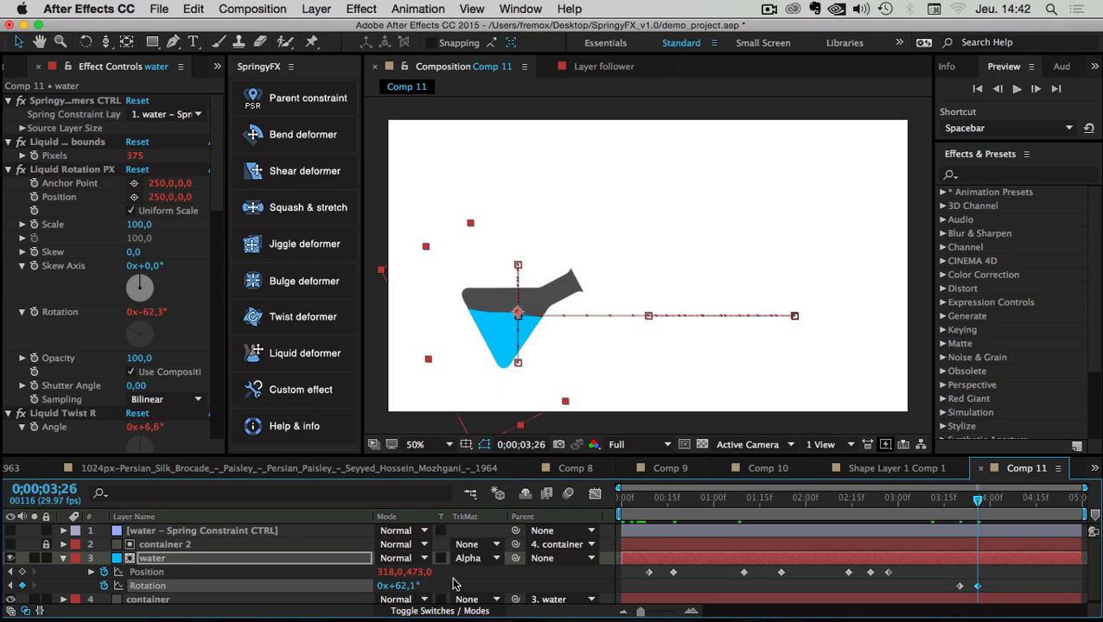
- Deselect the layers and preview the flask animation from the first frame
left_click(1005, 588)
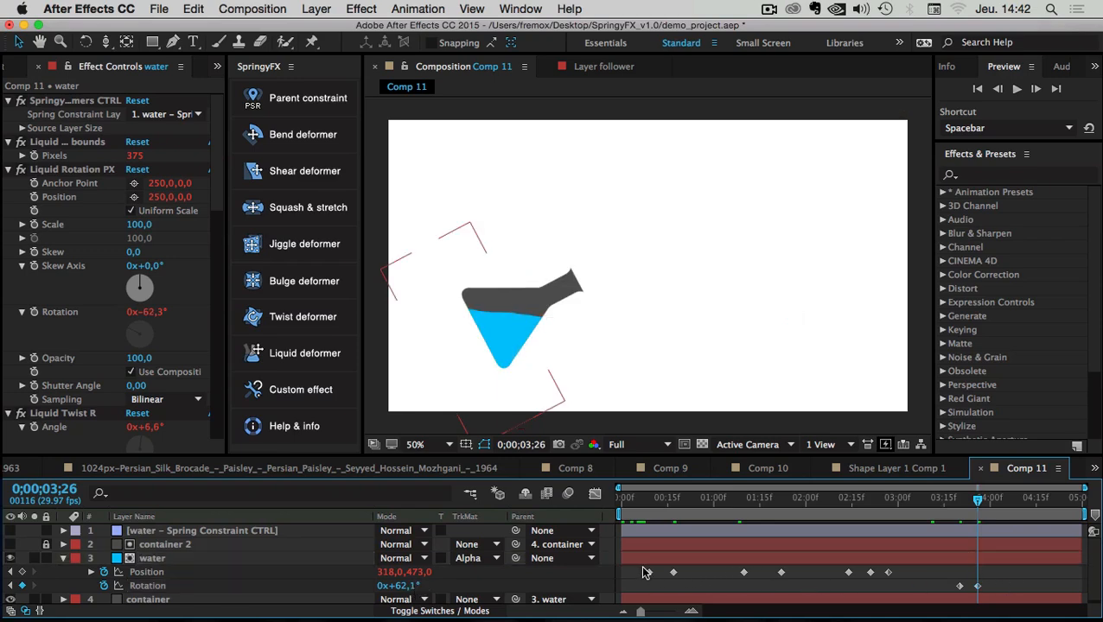
left_click_drag(632, 575, 554, 593)
key("Home")
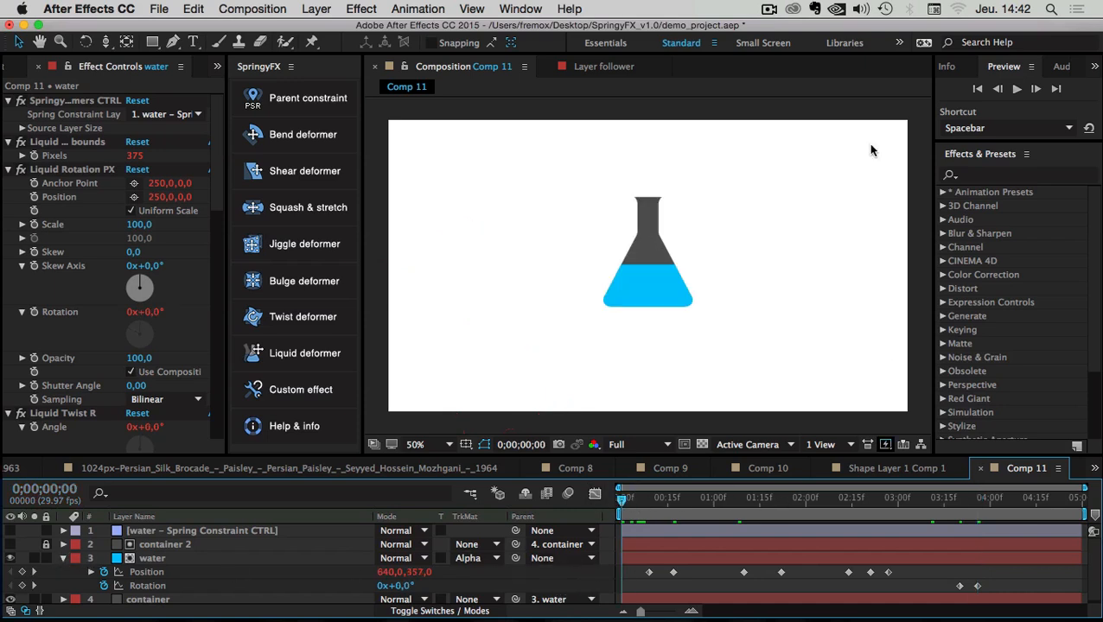
left_click(1018, 90)
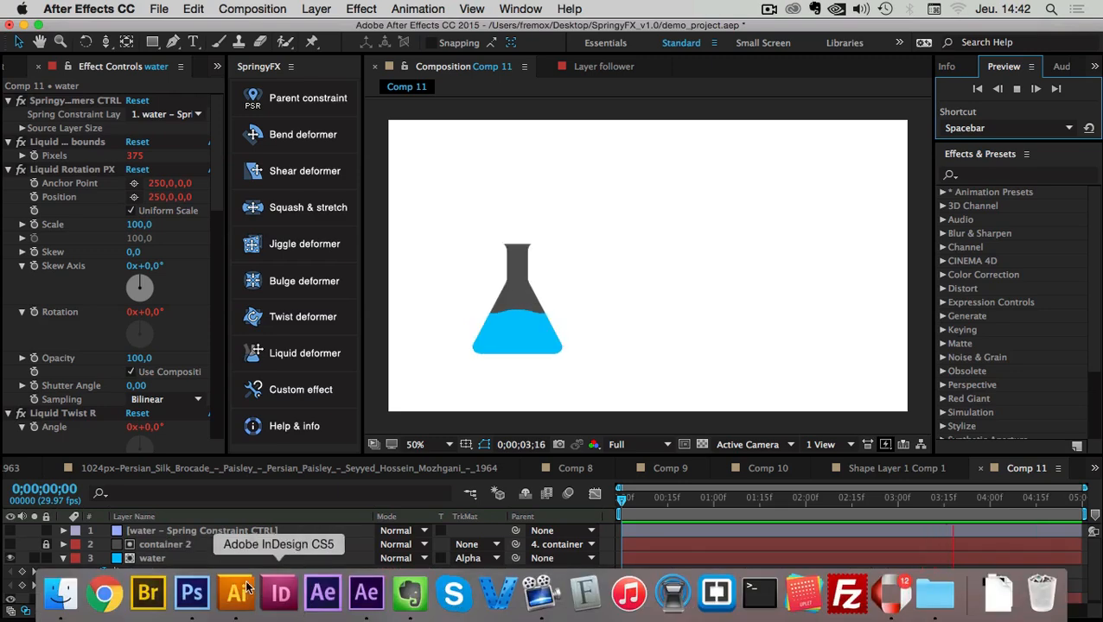
- Switch to Illustrator to view the shapes in bottle_shapes.ai, return to After Effects CC 2015, and stop the preview
left_click(238, 591)
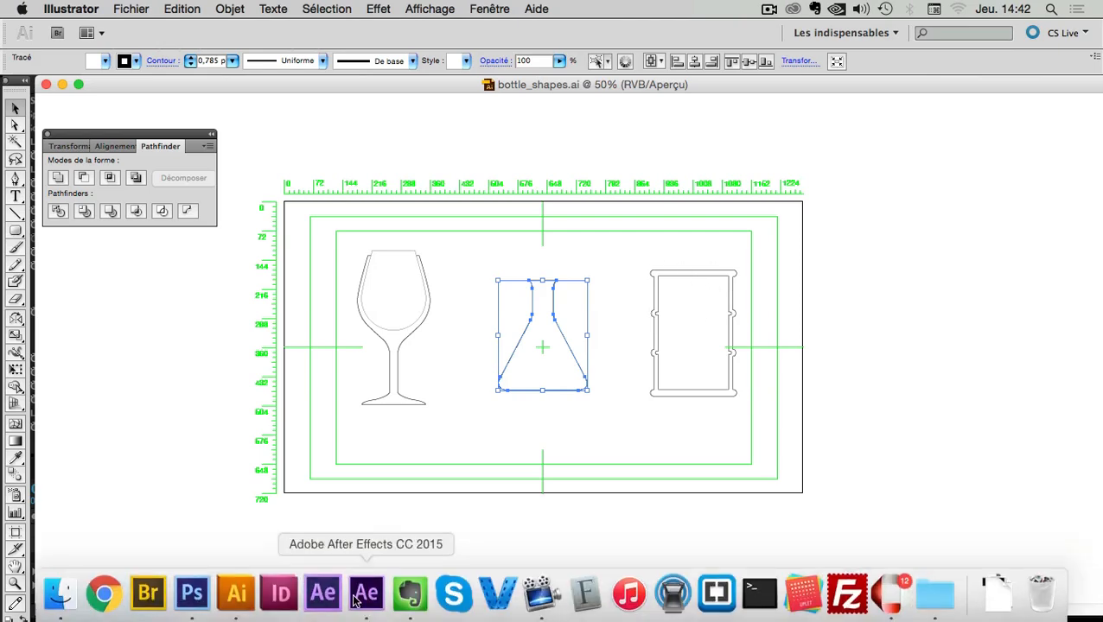
left_click(365, 598)
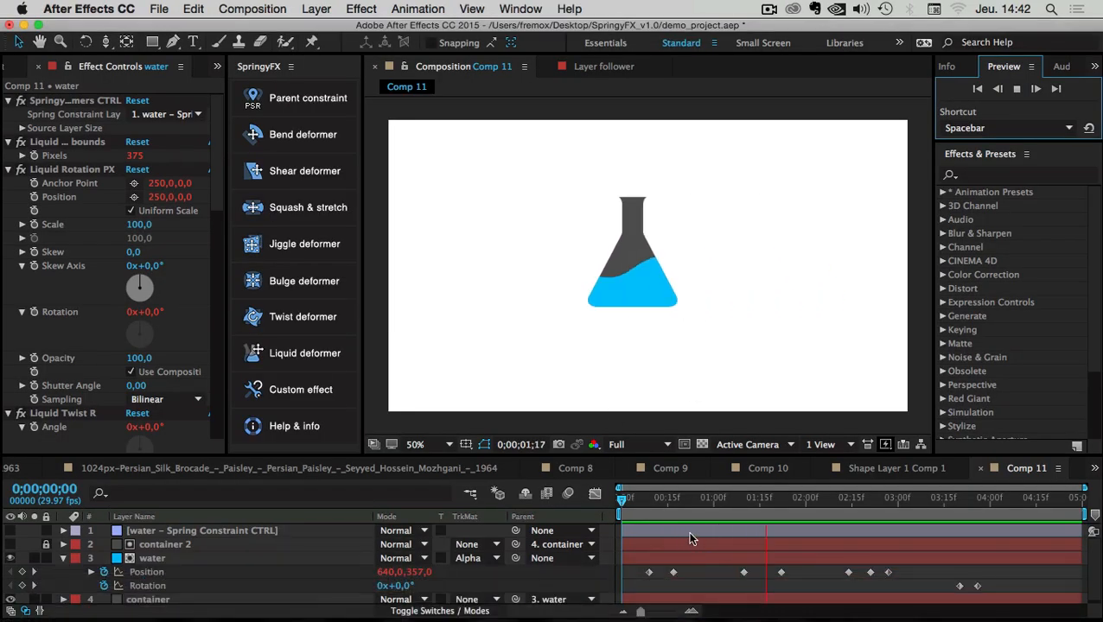
key("space")
- Collapse the water layer's properties at 0;00;00;03 and show the "water – Spring Constraint CTRL" layer's effect settings in a wider panel
left_click_drag(849, 502, 630, 510)
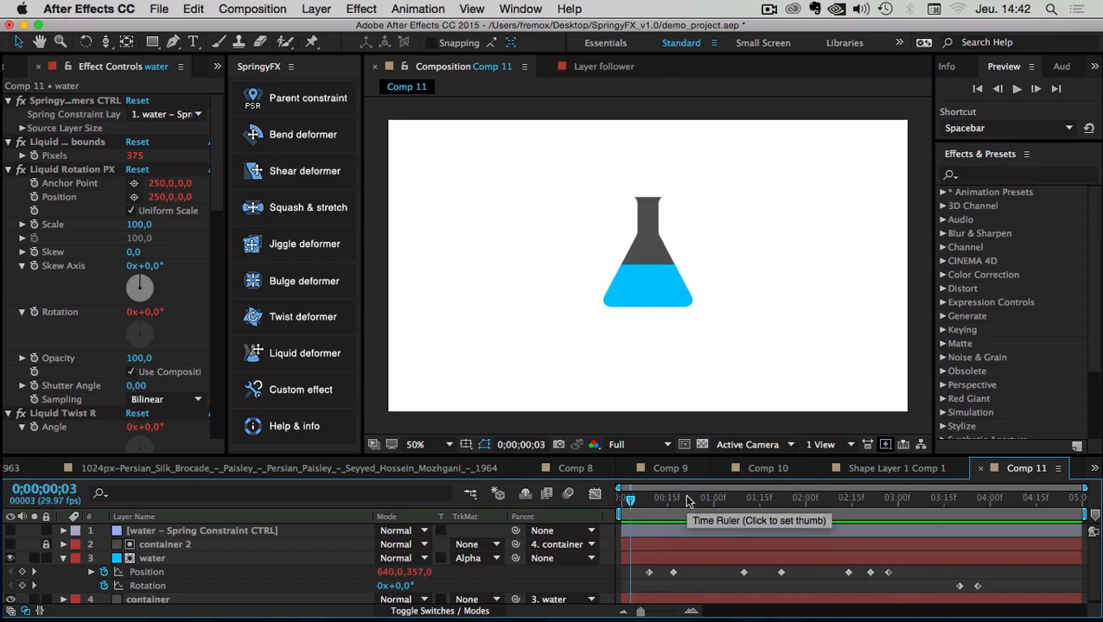
left_click(62, 557)
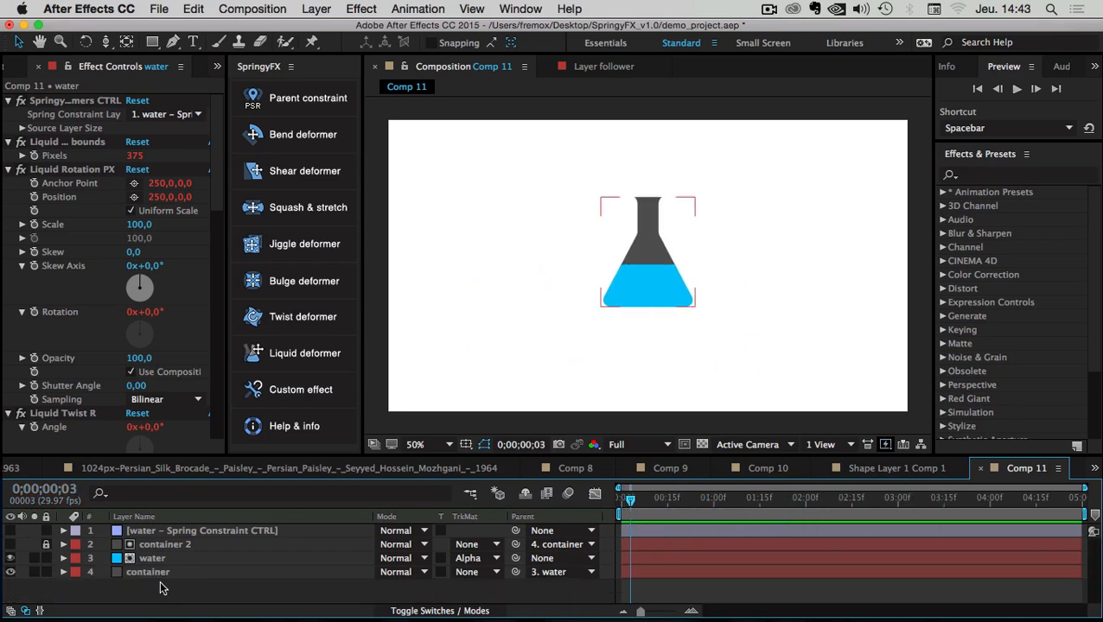
left_click(147, 560)
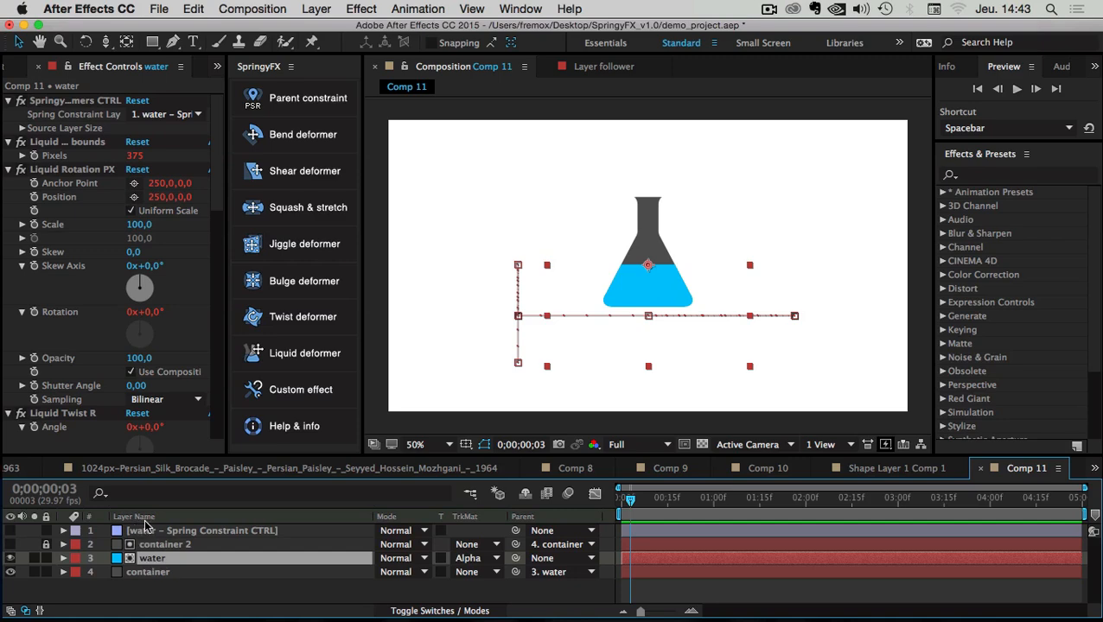
left_click(168, 536)
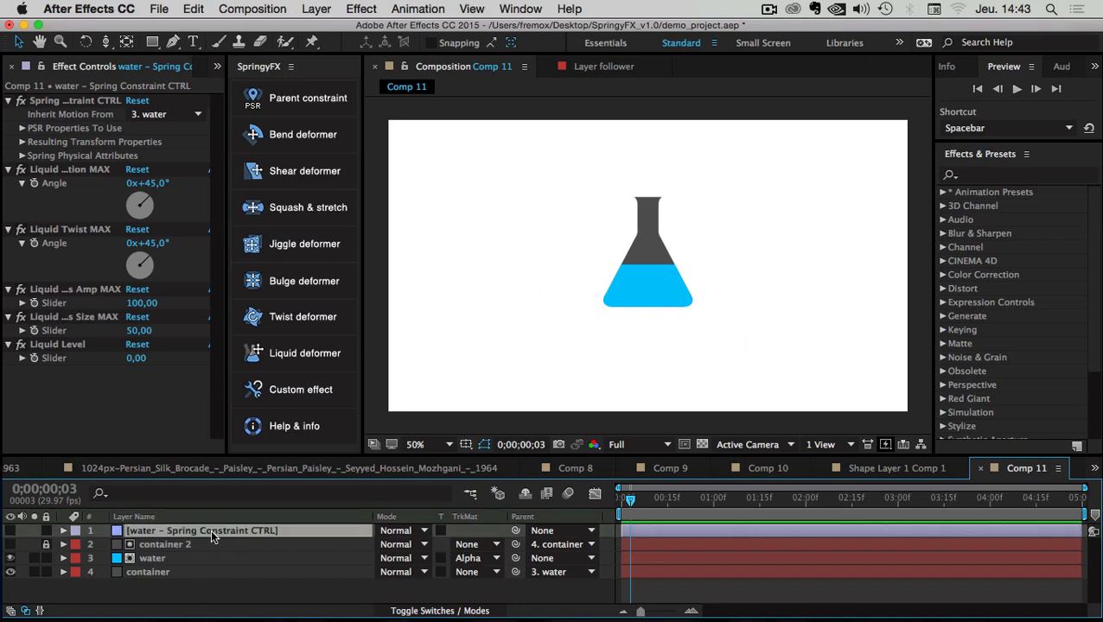
left_click(210, 529)
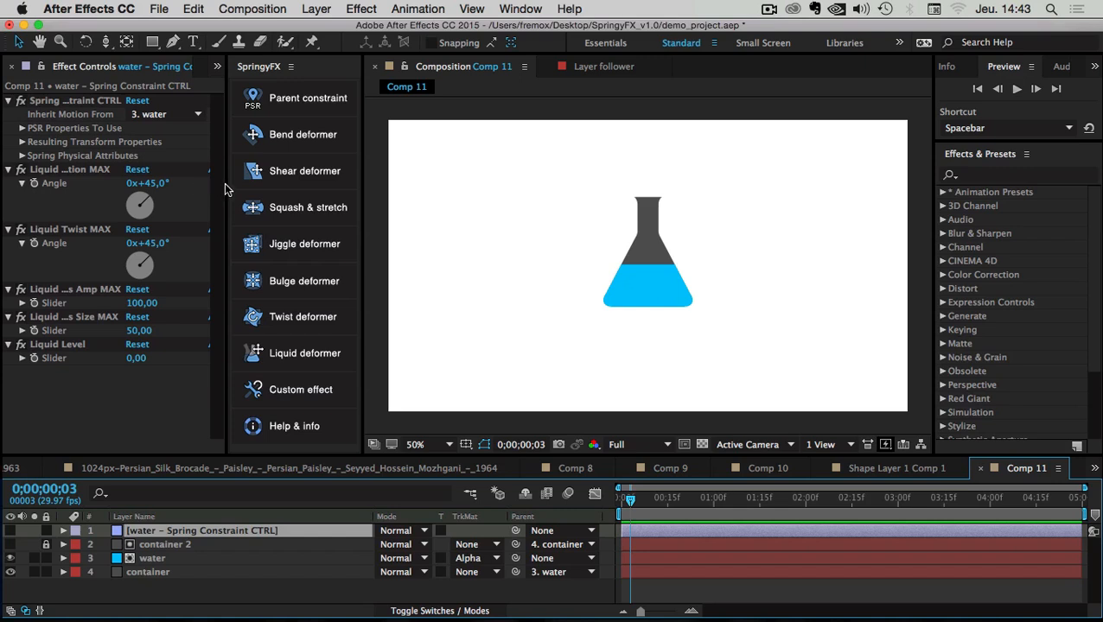
left_click_drag(225, 189, 313, 189)
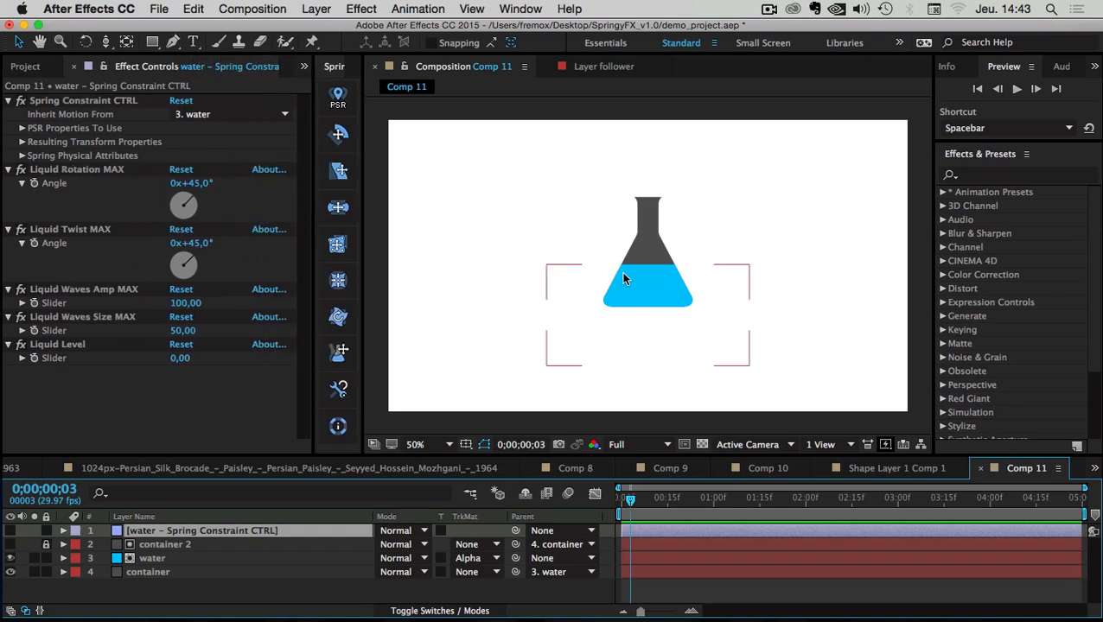
- Try a Liquid Twist MAX angle of 16° on the tilted flask at 0;00;03;29, and try adjusting Liquid Rotation MAX at 0;00;00;17
left_click_drag(636, 503, 989, 507)
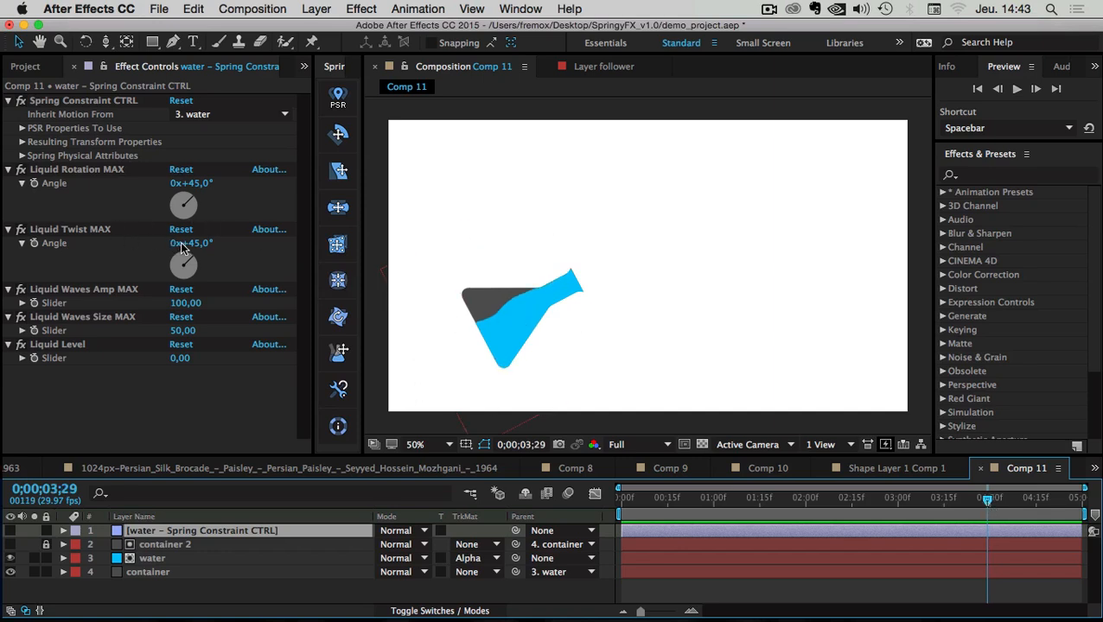
left_click_drag(194, 270, 187, 248)
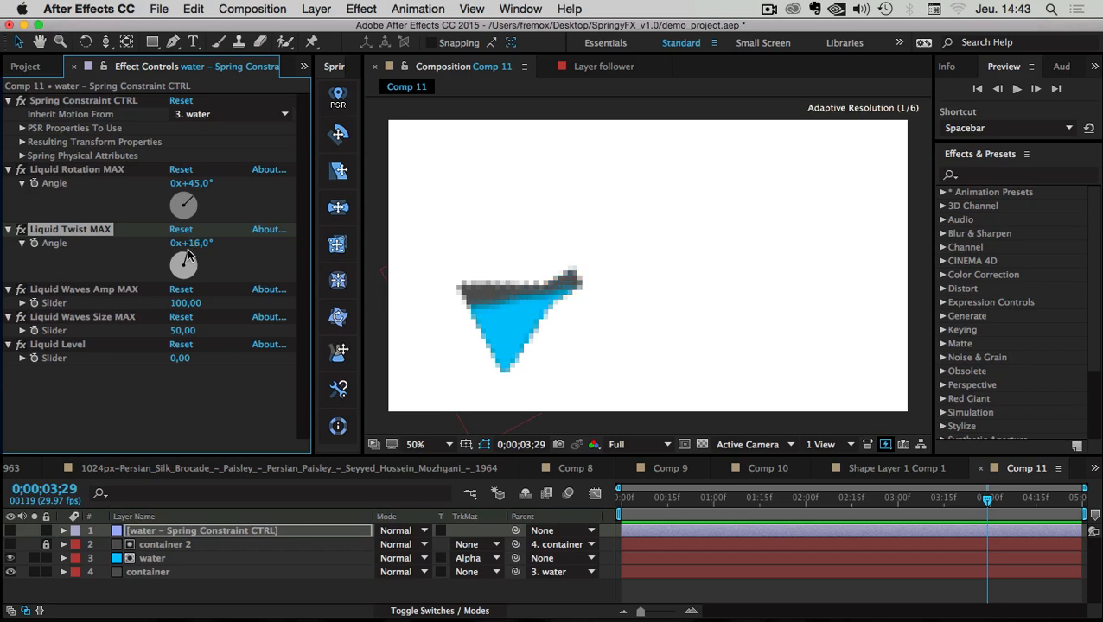
left_click(55, 169)
left_click_drag(648, 499, 675, 505)
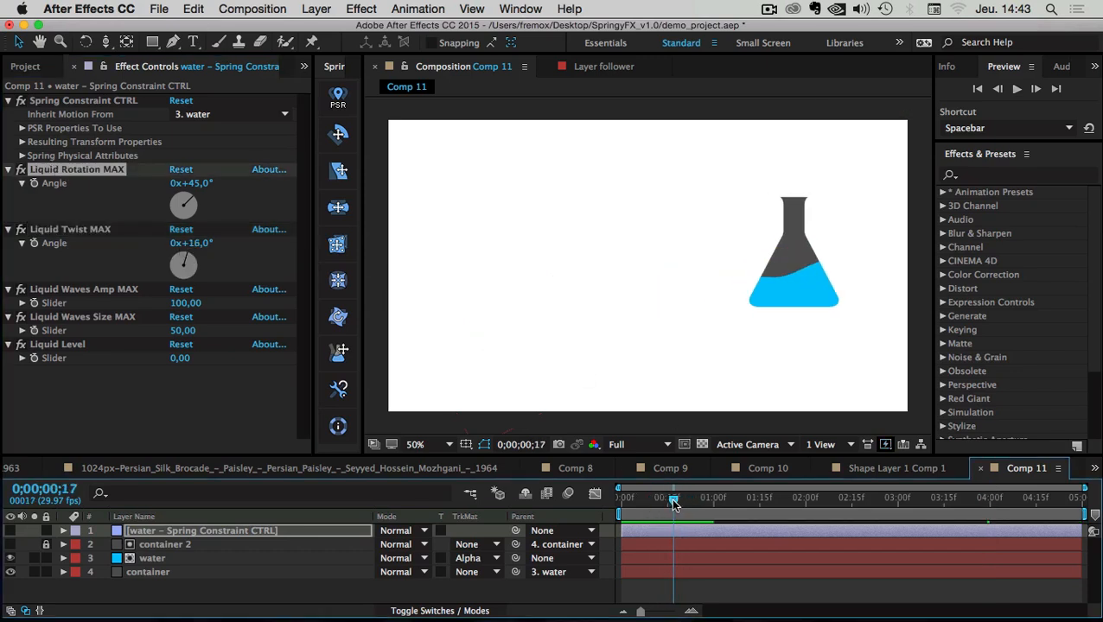
mouse_move(189, 204)
left_mouse_down()
mouse_move(197, 213)
mouse_move(168, 192)
mouse_move(186, 200)
left_mouse_up()
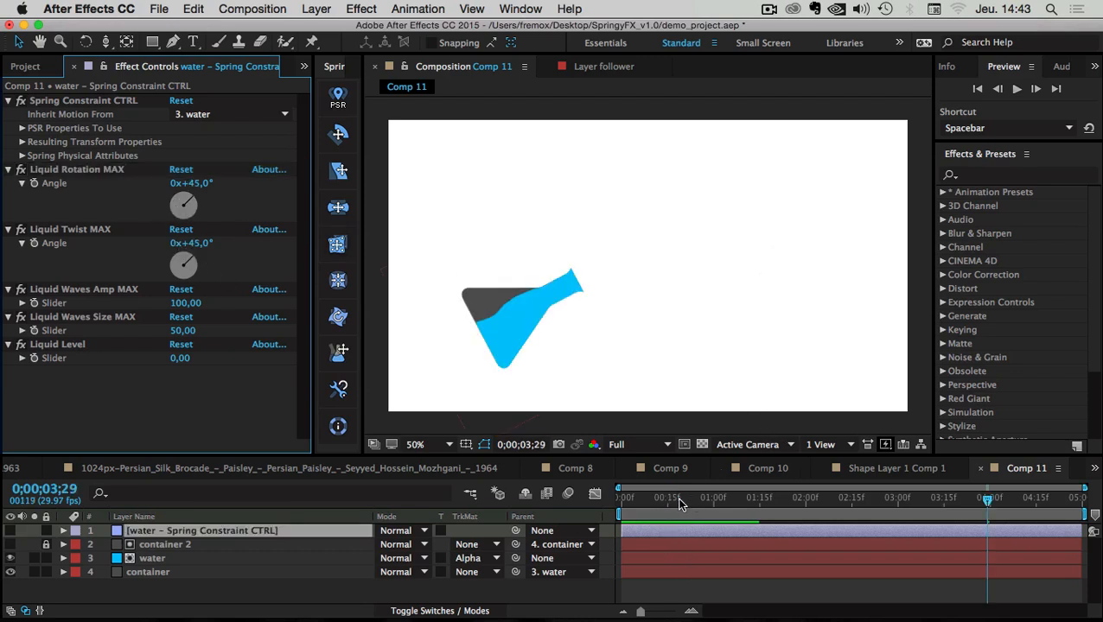
- Try exaggerating the water's waves at 0;00;00;22 by raising Liquid Waves Amp MAX to 334
mouse_move(679, 501)
left_mouse_down()
mouse_move(811, 503)
mouse_move(788, 513)
mouse_move(688, 504)
left_mouse_up()
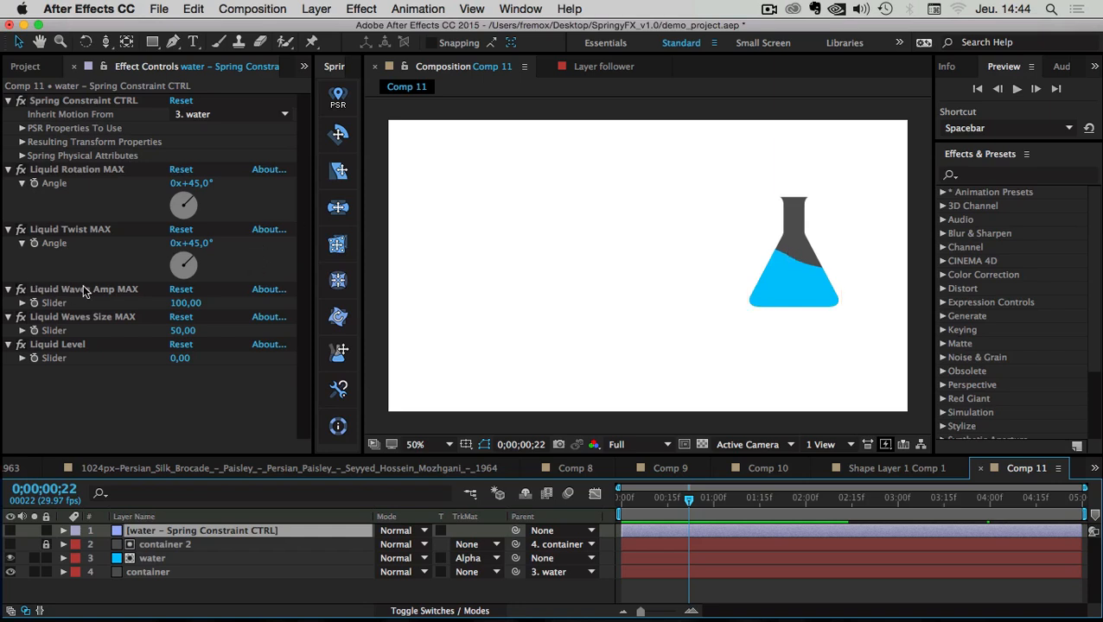
left_click_drag(195, 302, 232, 318)
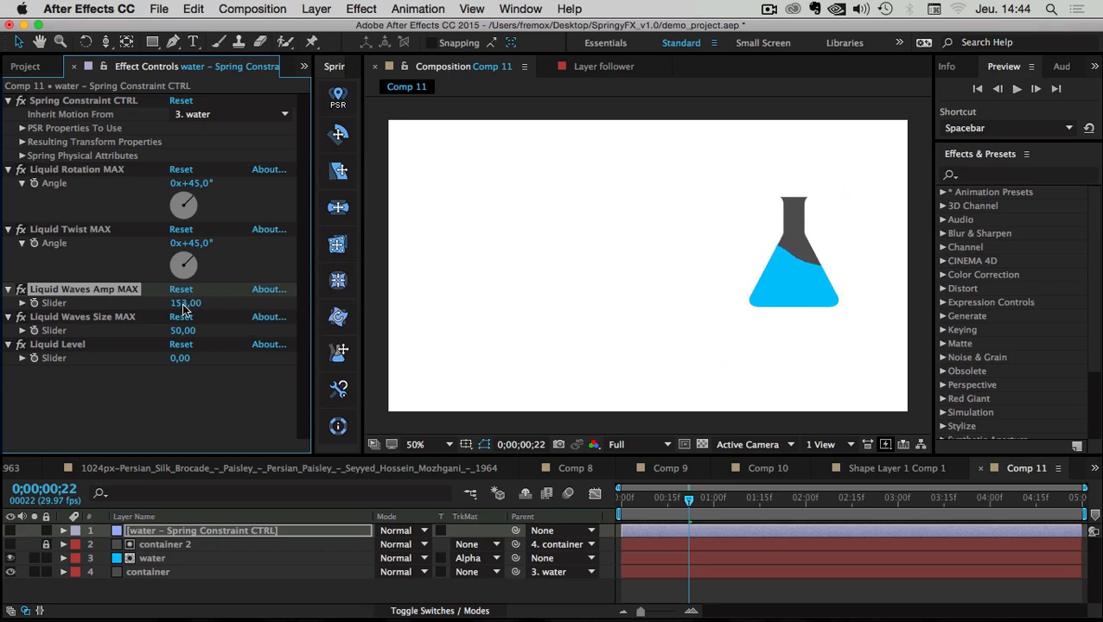
left_click_drag(184, 308, 338, 313)
- Set Liquid Waves Amp MAX to 224 while checking the waves at 0;00;03;00, and select the Liquid Waves Size MAX effect
left_click_drag(704, 501, 897, 505)
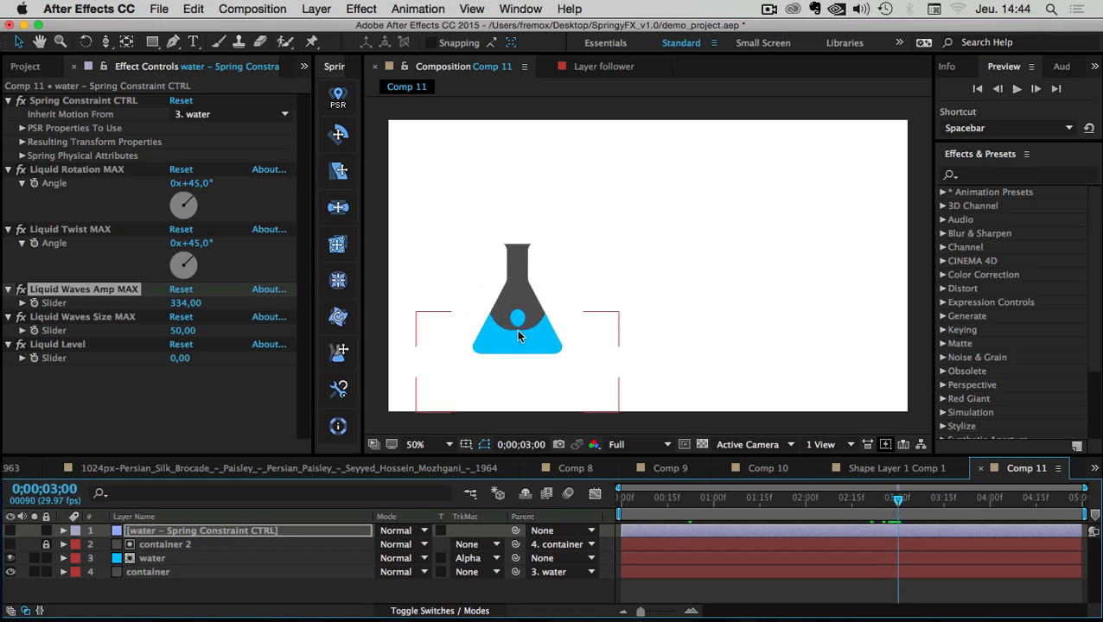
mouse_move(184, 304)
left_mouse_down()
mouse_move(158, 308)
mouse_move(172, 308)
left_mouse_up()
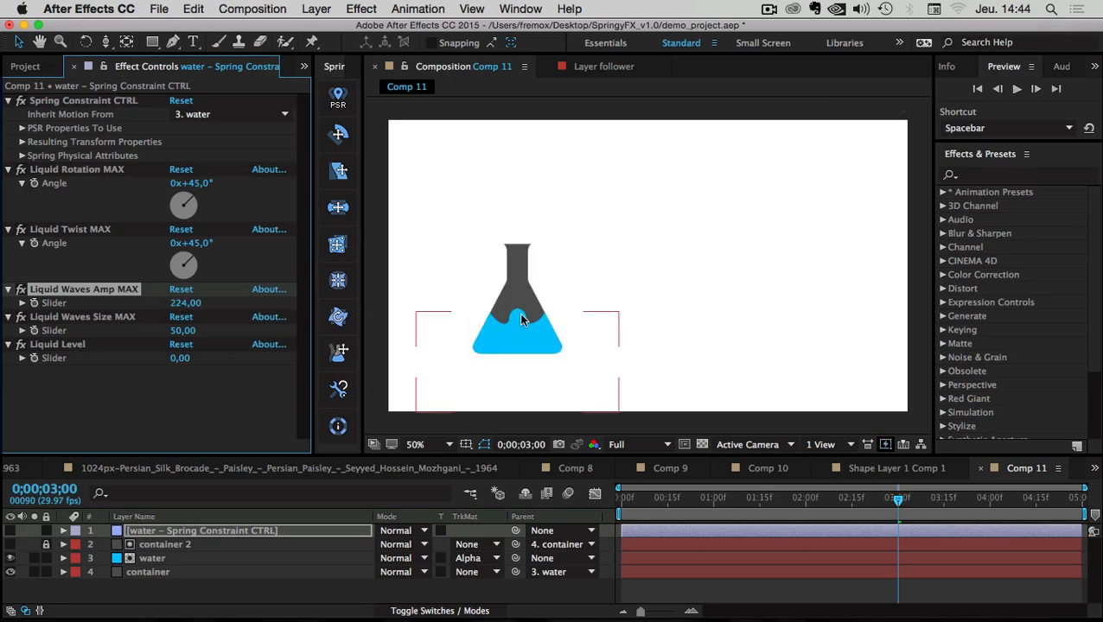
left_click(56, 318)
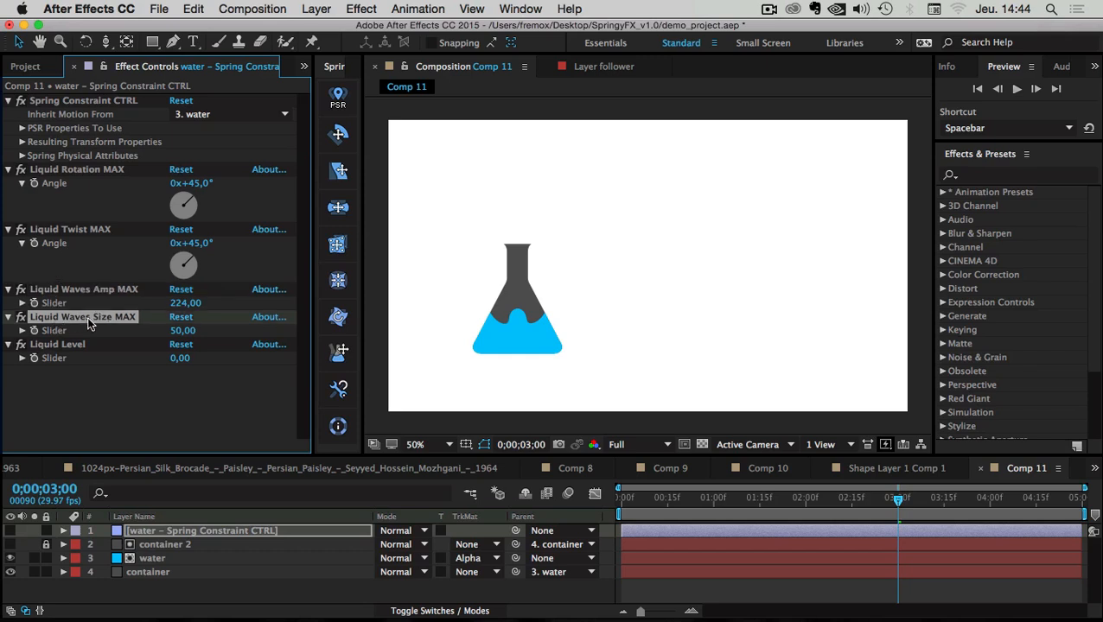
- Try a Liquid Waves Size MAX of 10 on the moving flask at 0;00;01;02
left_click(182, 331)
left_click(220, 393)
left_click_drag(678, 505, 719, 505)
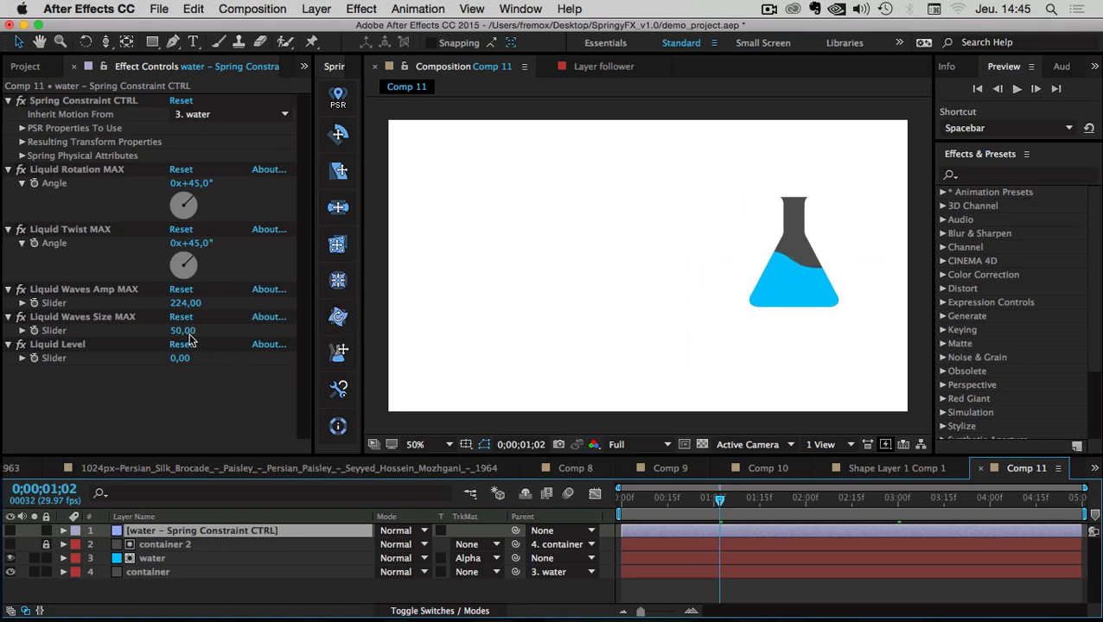
left_click_drag(189, 336, 150, 337)
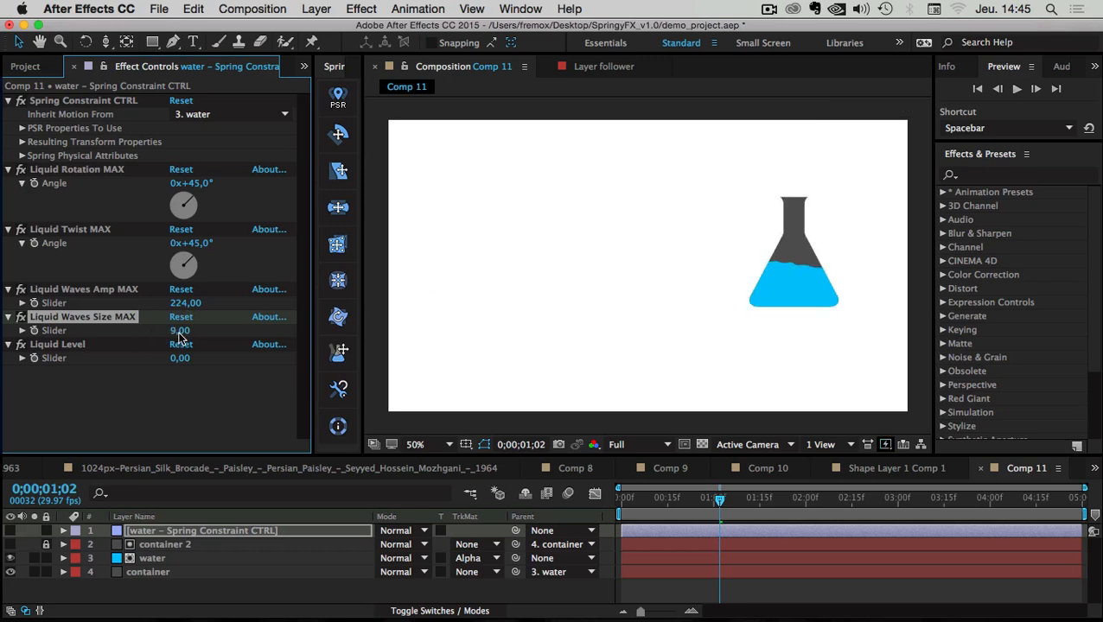
left_click(179, 333)
key("Return")
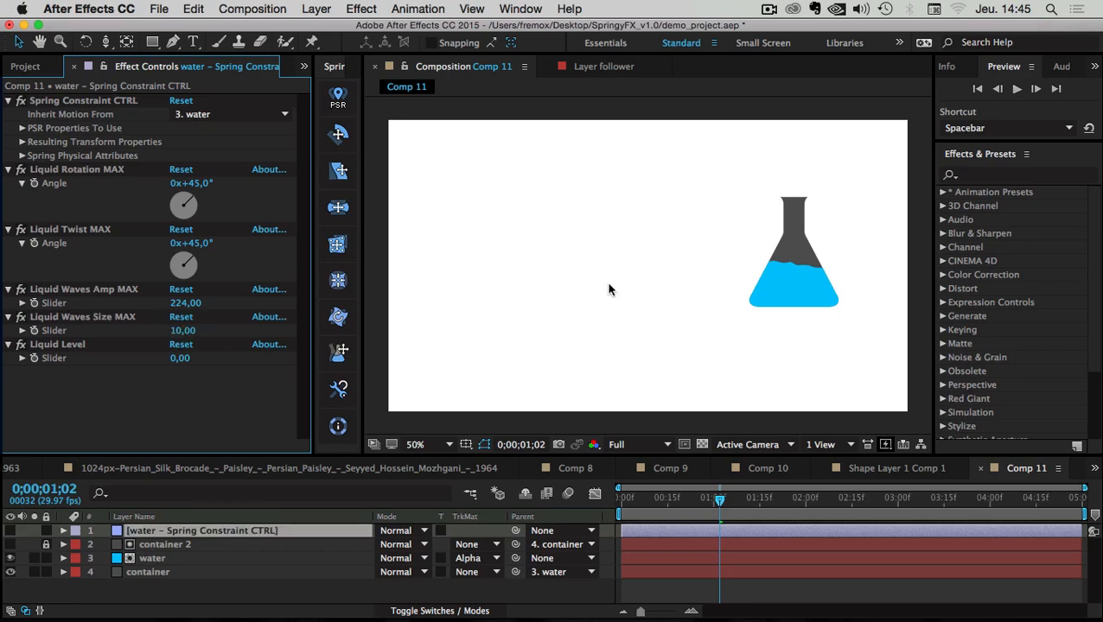
- Try raising Liquid Waves Amp MAX to 753 with the flask enlarged at 0;00;00;18
scroll(848, 309, "up", 1)
left_click_drag(845, 235, 546, 233)
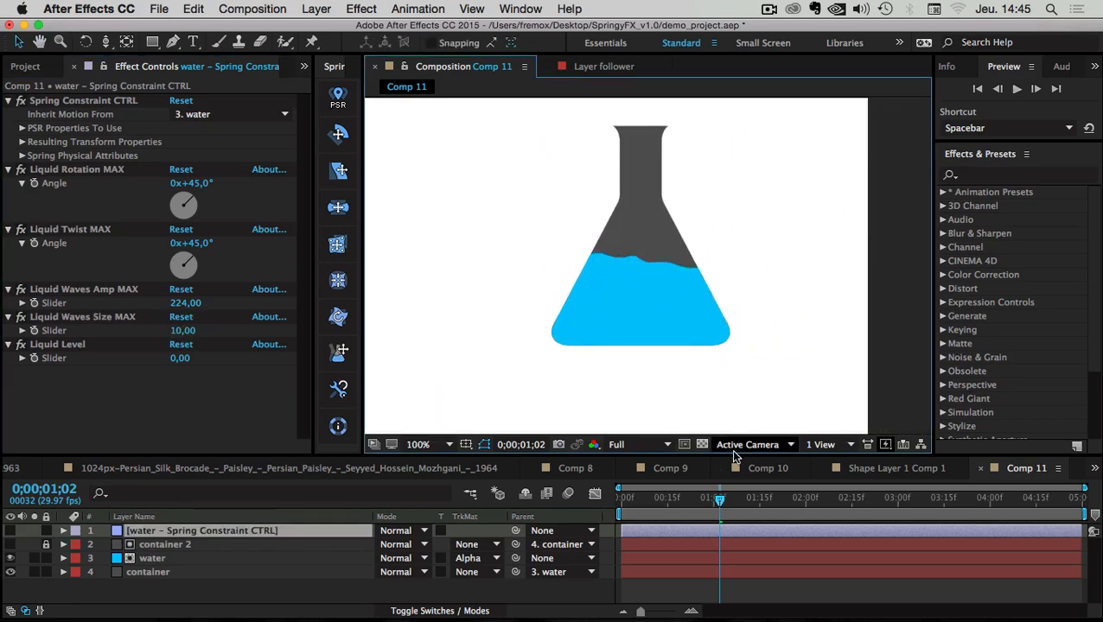
left_click_drag(721, 499, 677, 504)
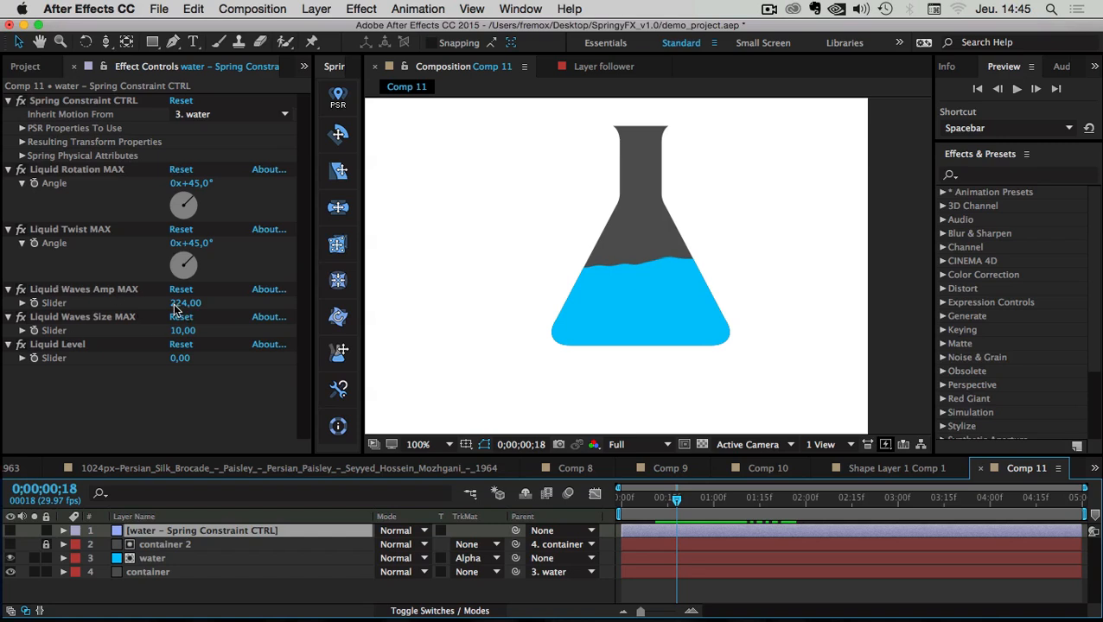
left_click(89, 289)
left_click(79, 317)
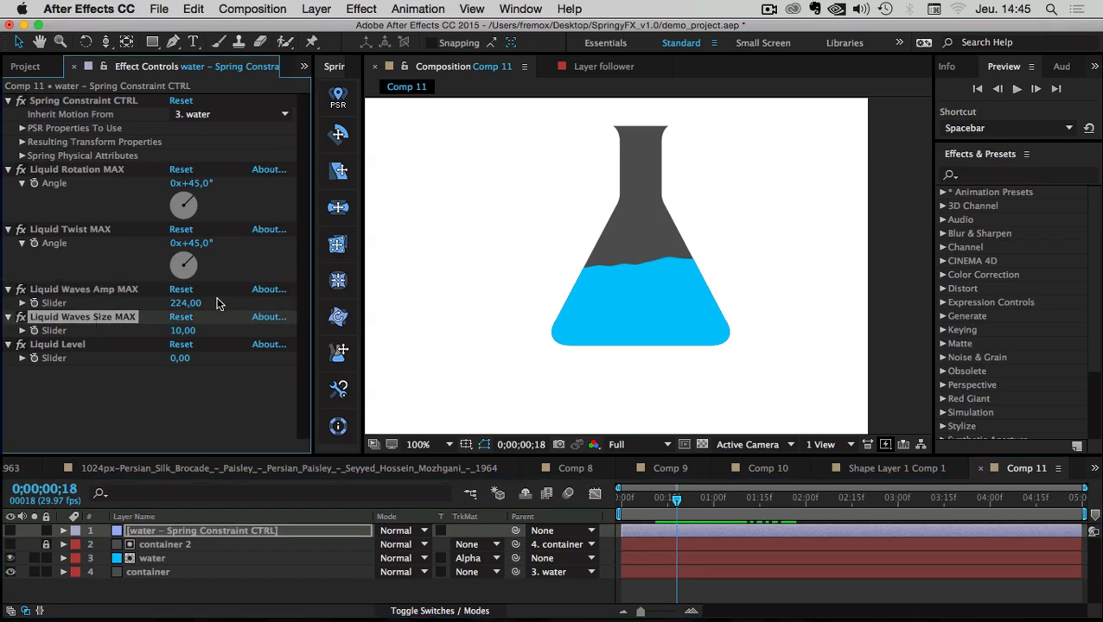
left_click_drag(187, 303, 621, 312)
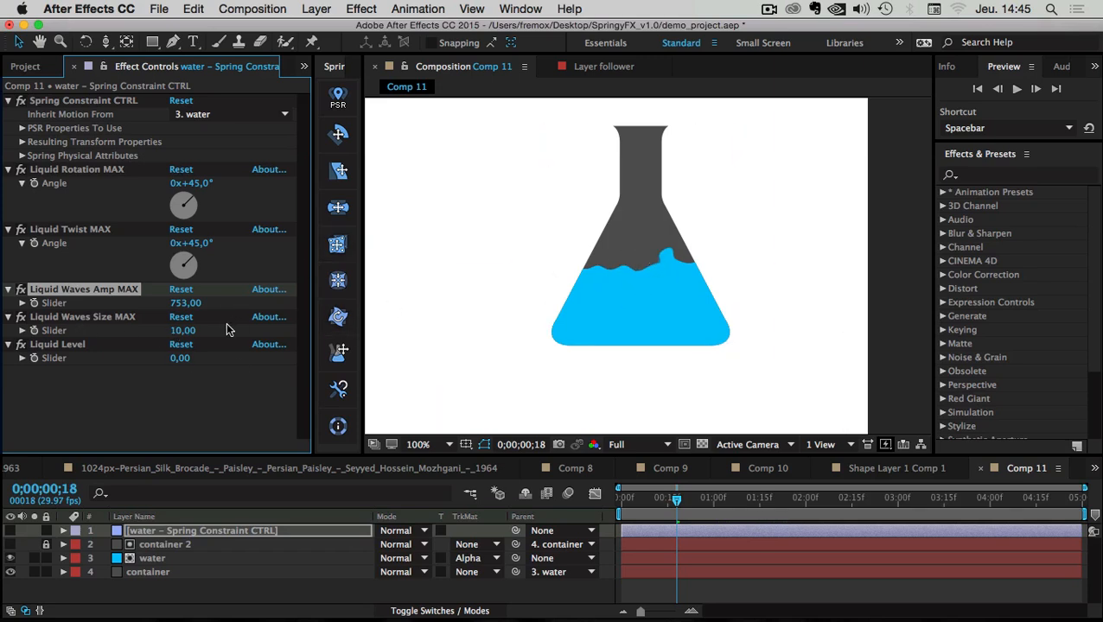
- Try Liquid Waves Amp MAX at 50 and 205, with Liquid Waves Size MAX at 112
left_click(185, 304)
type("50")
key("Return")
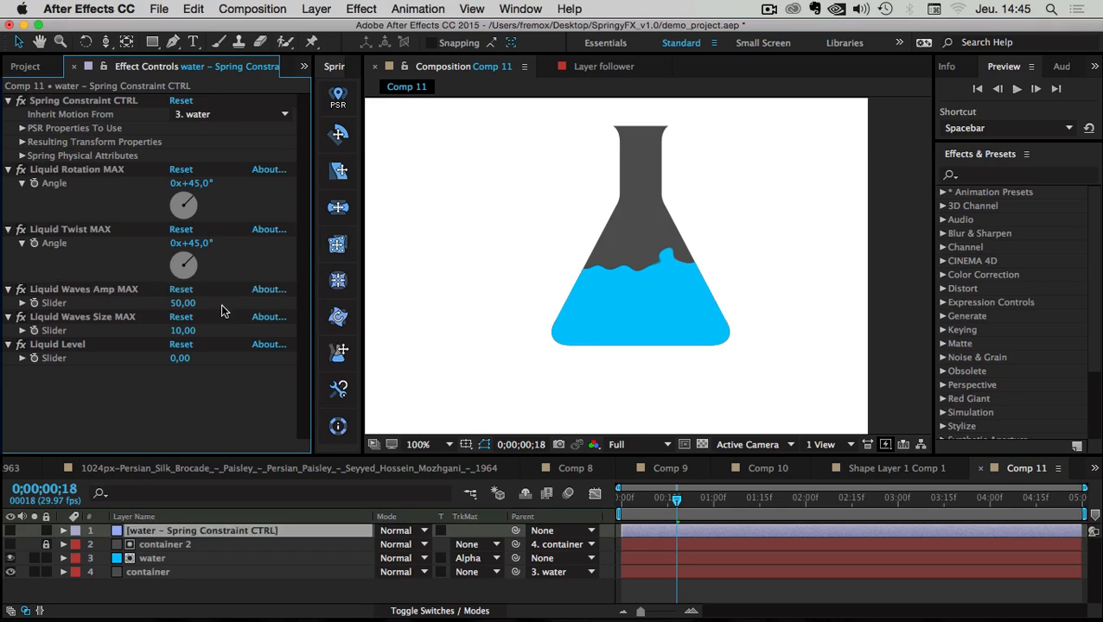
left_click_drag(183, 303, 285, 313)
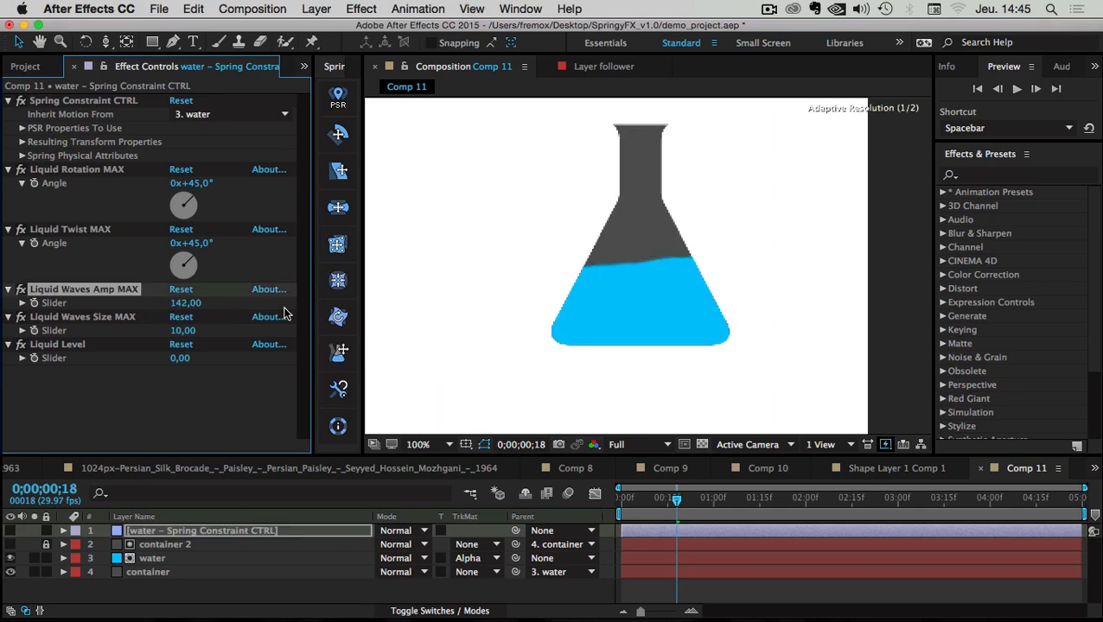
left_click_drag(190, 338, 294, 356)
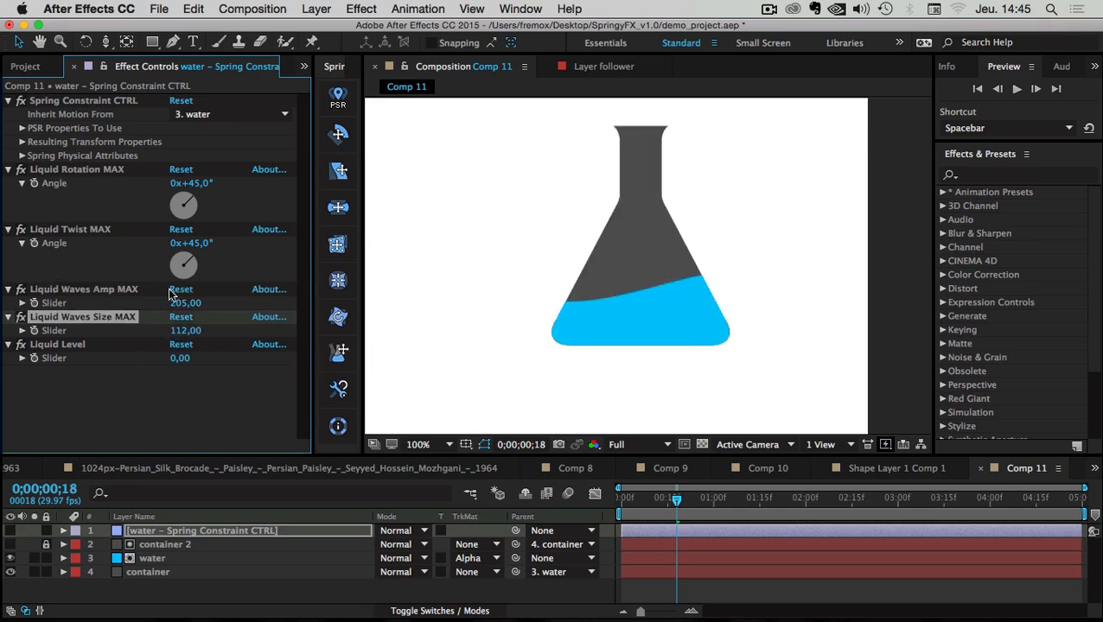
- Play a preview of the flask animation and examine the waves up to 0;00;02;26
scroll(707, 315, "down", 4)
key("space")
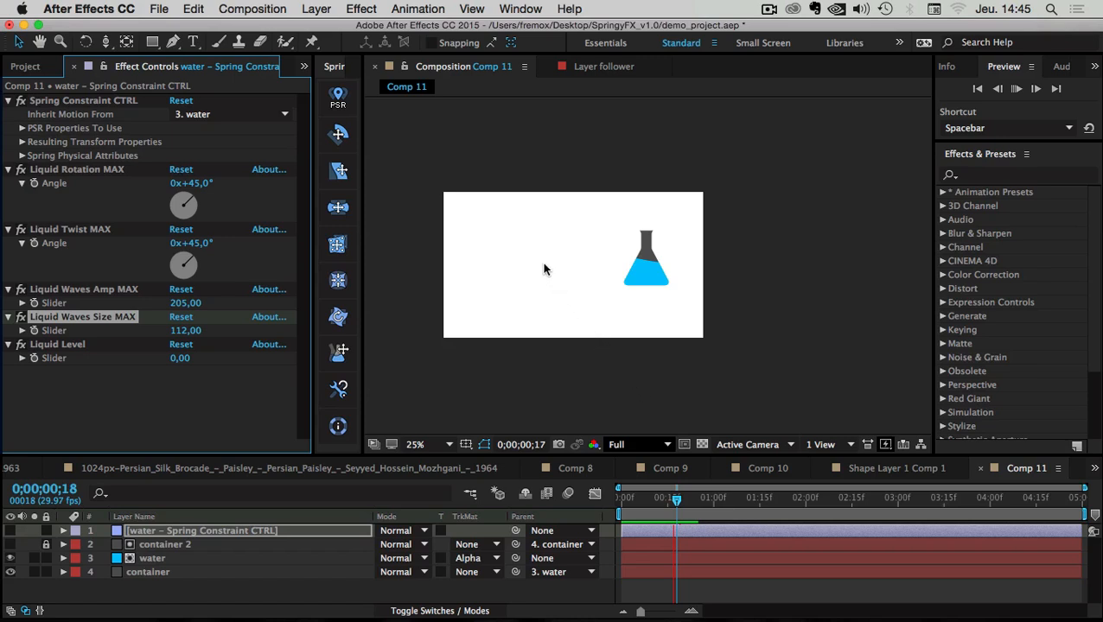
mouse_move(544, 269)
left_mouse_down()
mouse_move(476, 237)
mouse_move(504, 229)
mouse_move(505, 291)
left_mouse_up()
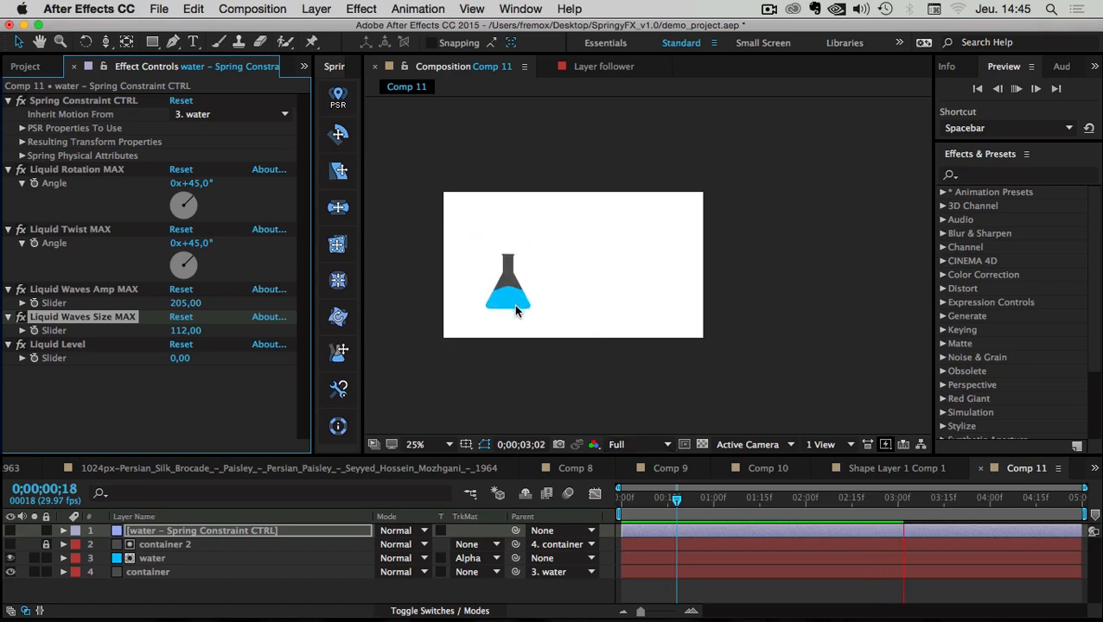
key("space")
left_click_drag(743, 498, 886, 514)
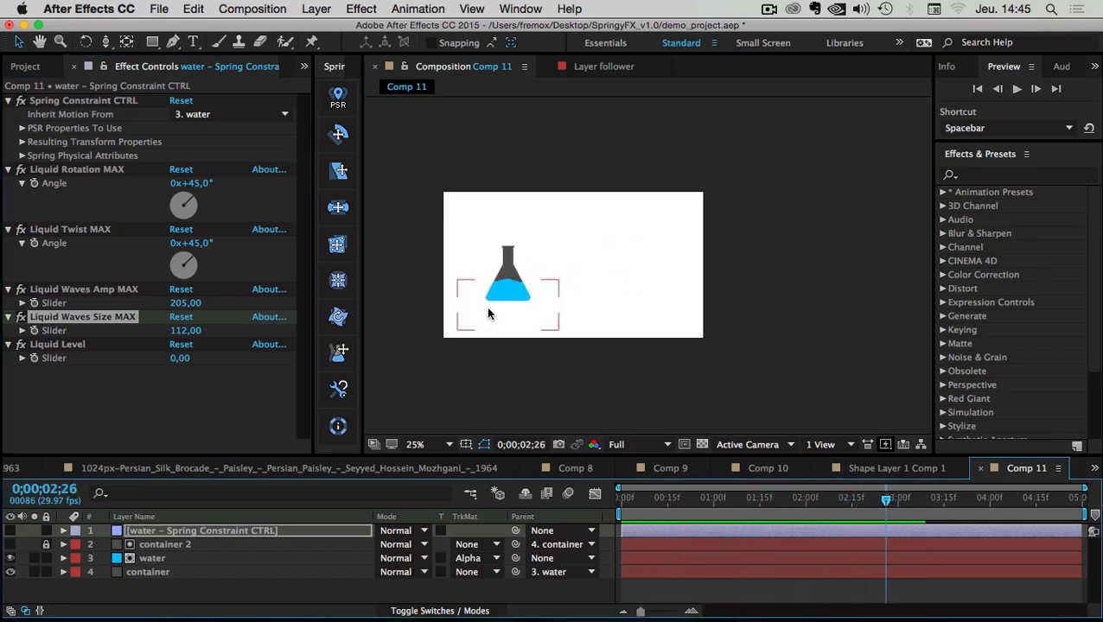
- Try Liquid Waves Size MAX at 482 and 1060 on the flask, checking the wave shape at 0;00;02;26 and 0;00;02;25
scroll(489, 307, "up", 2)
left_click_drag(544, 278, 772, 254)
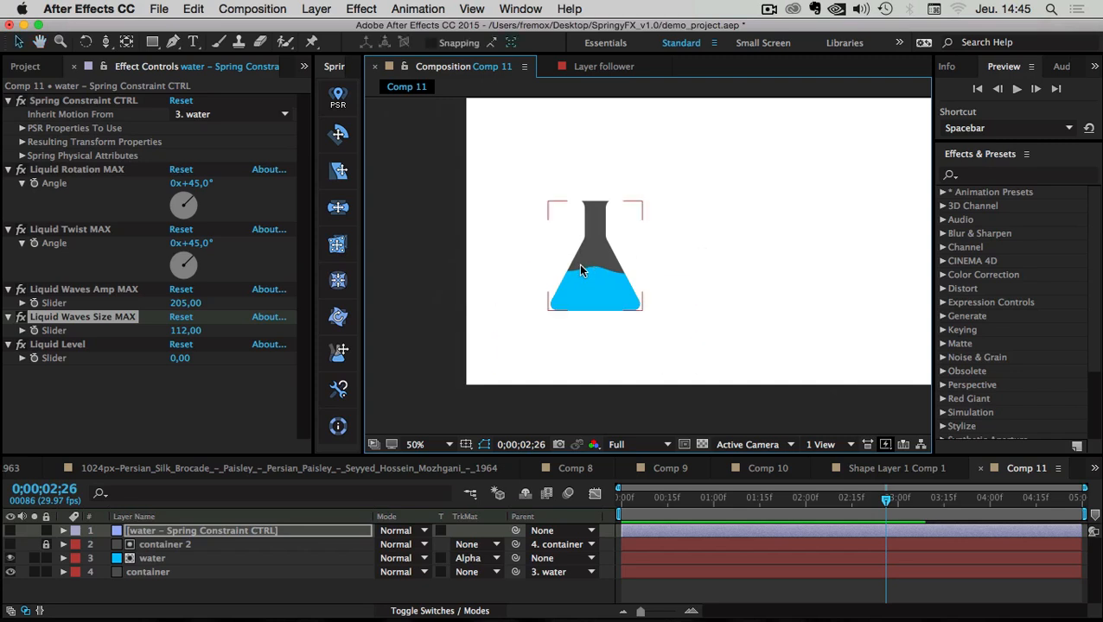
left_click_drag(174, 336, 431, 338)
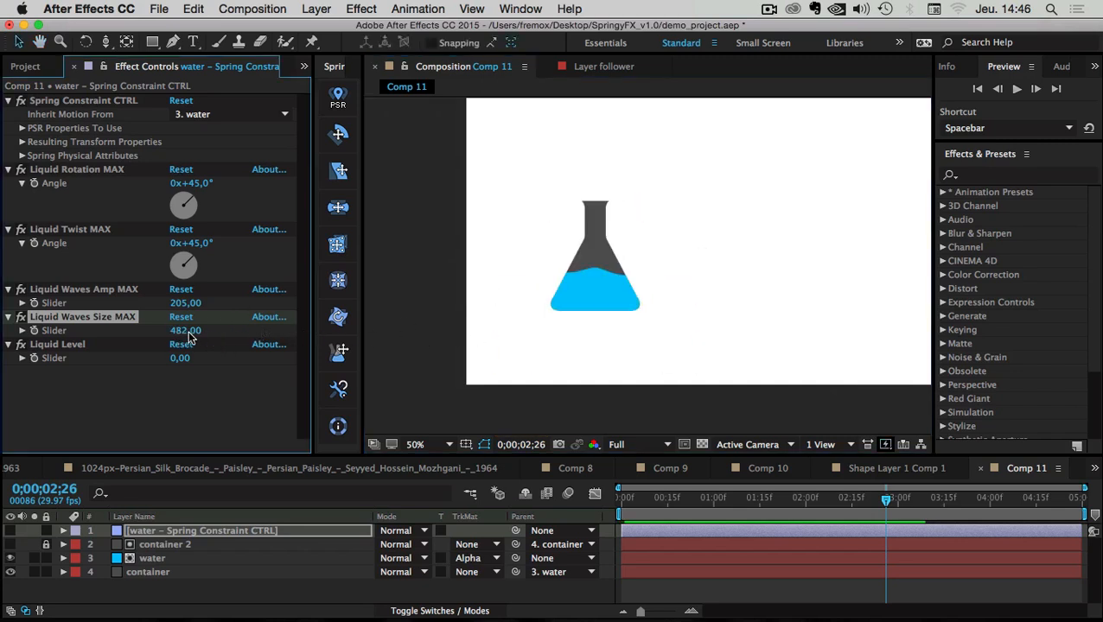
left_click_drag(188, 335, 683, 364)
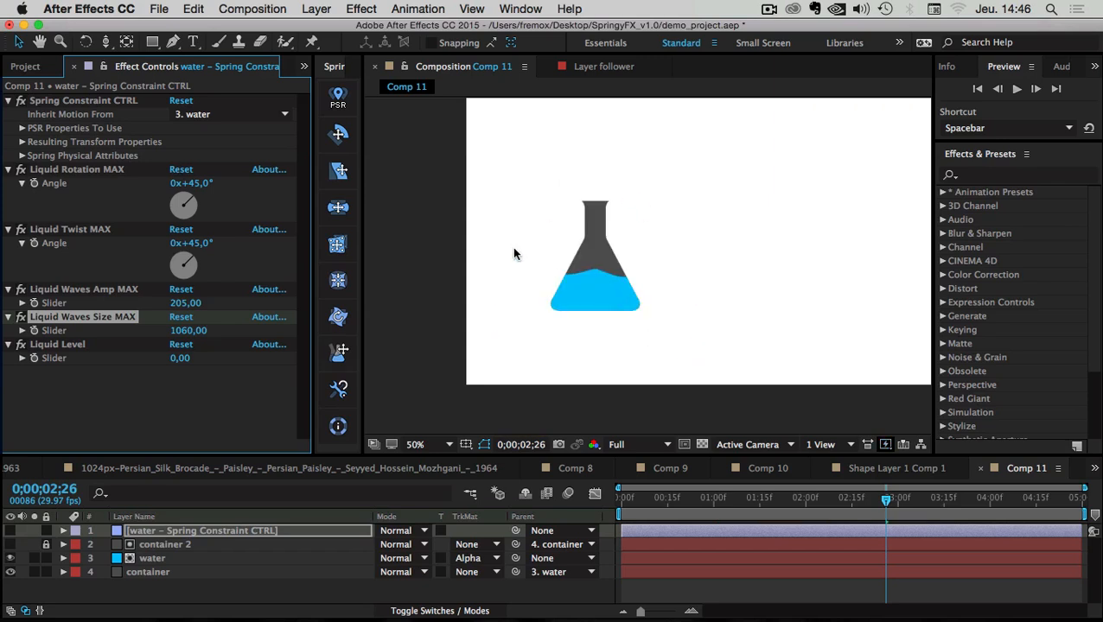
left_click_drag(886, 501, 882, 500)
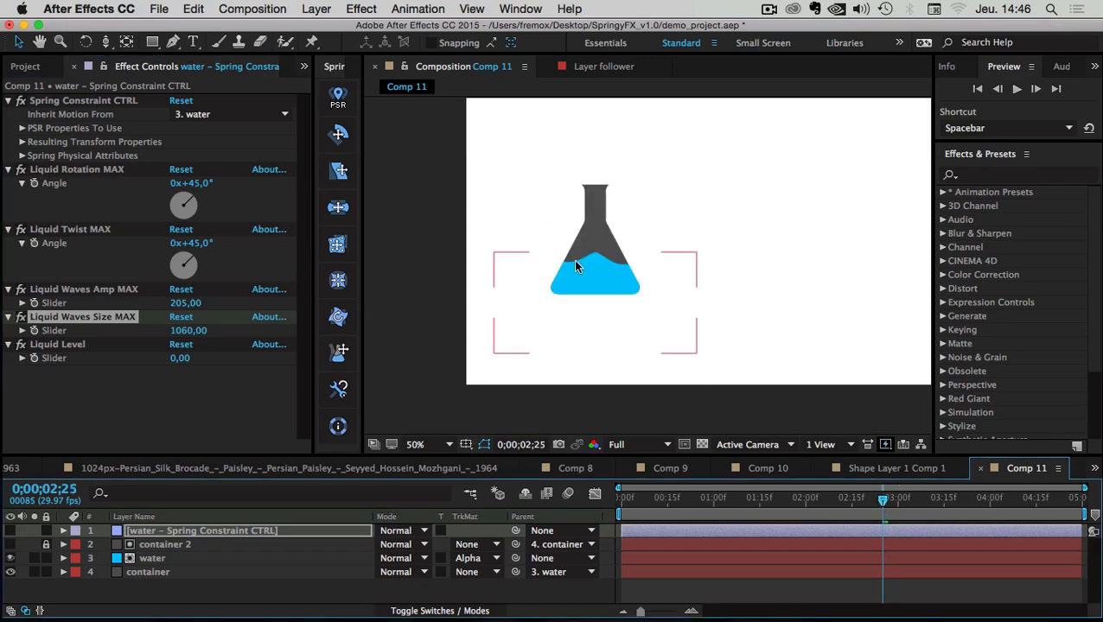
- Try Liquid Waves Size MAX at 100 and 10 at 0;00;02;25, and set it to 50
left_click(194, 336)
type("100")
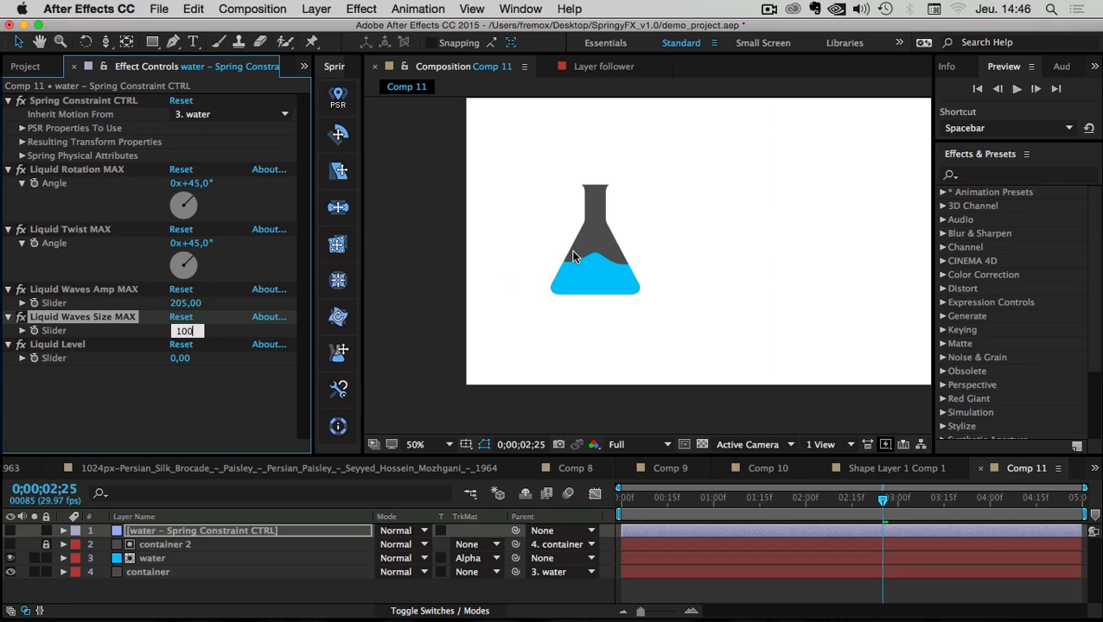
key("Return")
left_click(180, 336)
type("10")
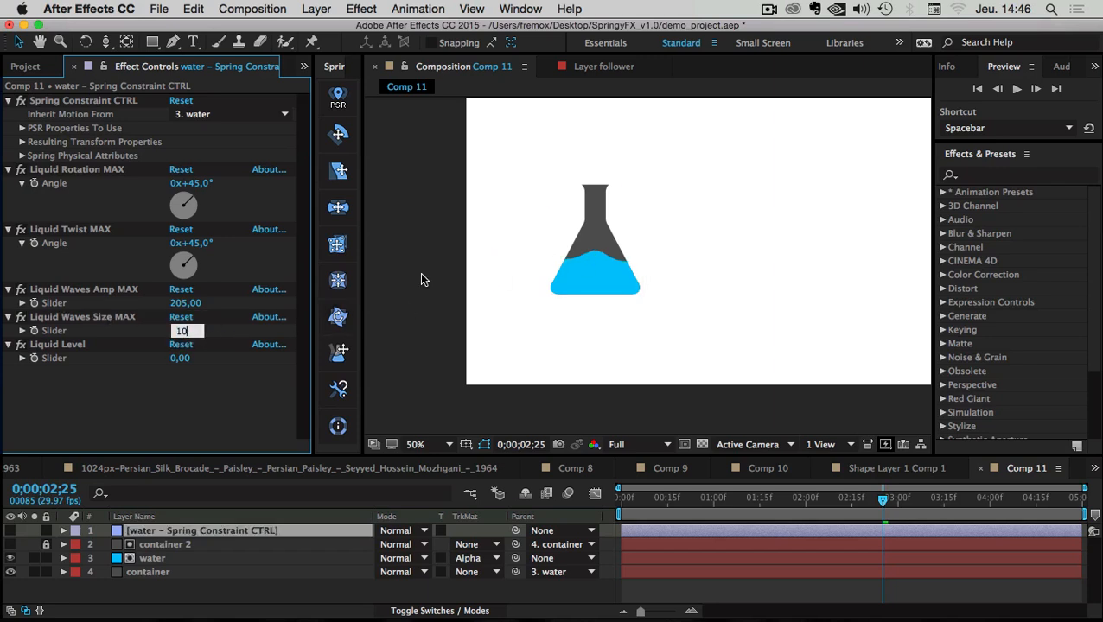
key("Return")
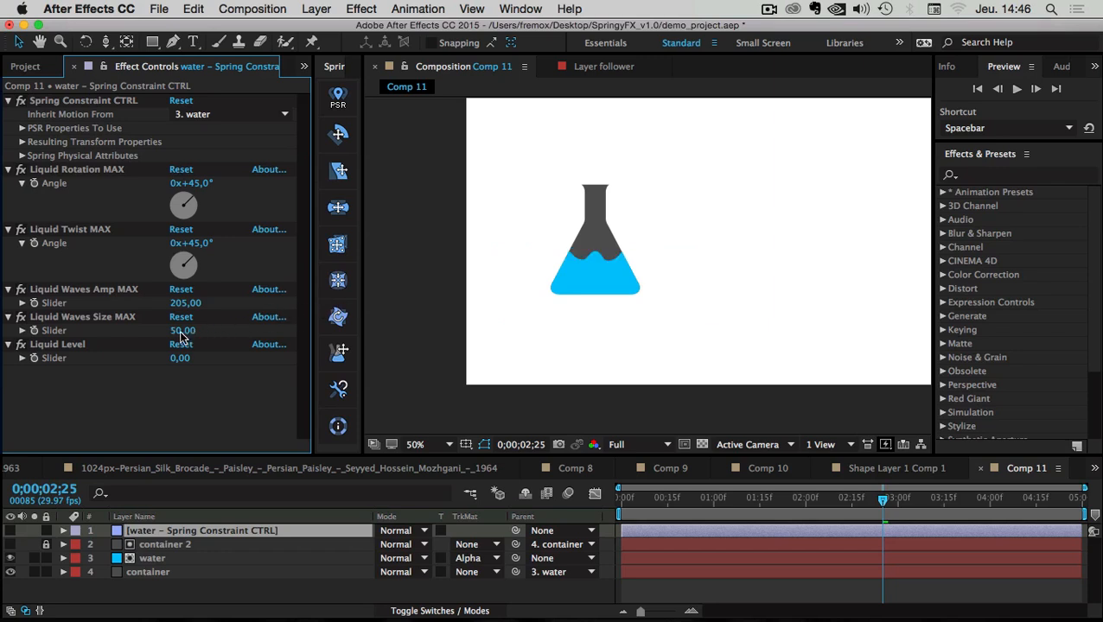
left_click(183, 335)
- Set Liquid Waves Amp MAX to 100
left_click(183, 303)
type("10")
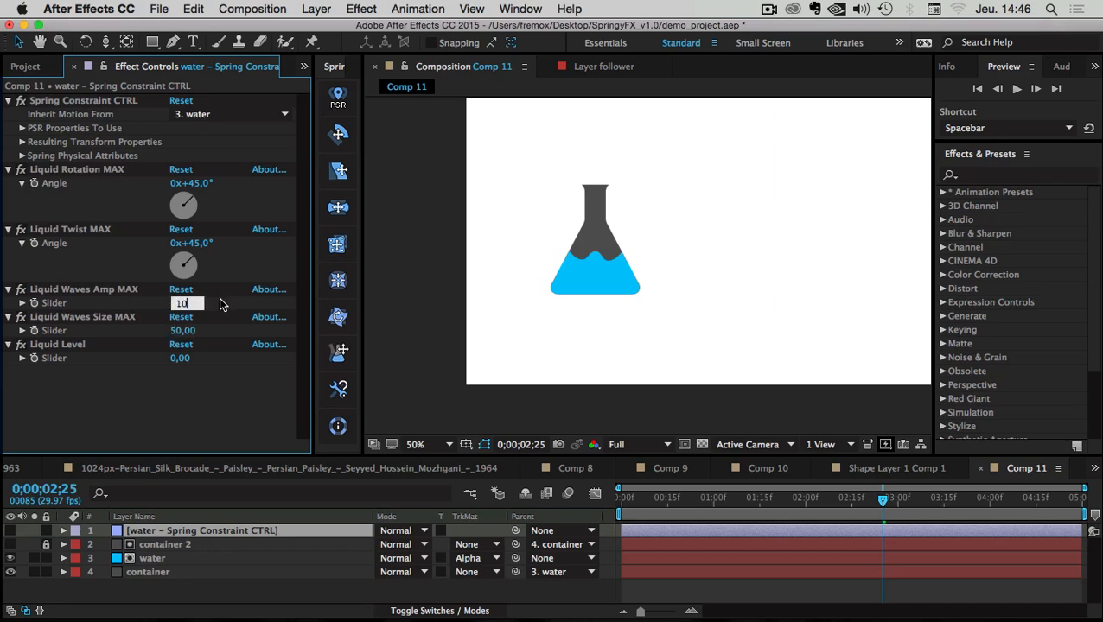
type("0")
key("Return")
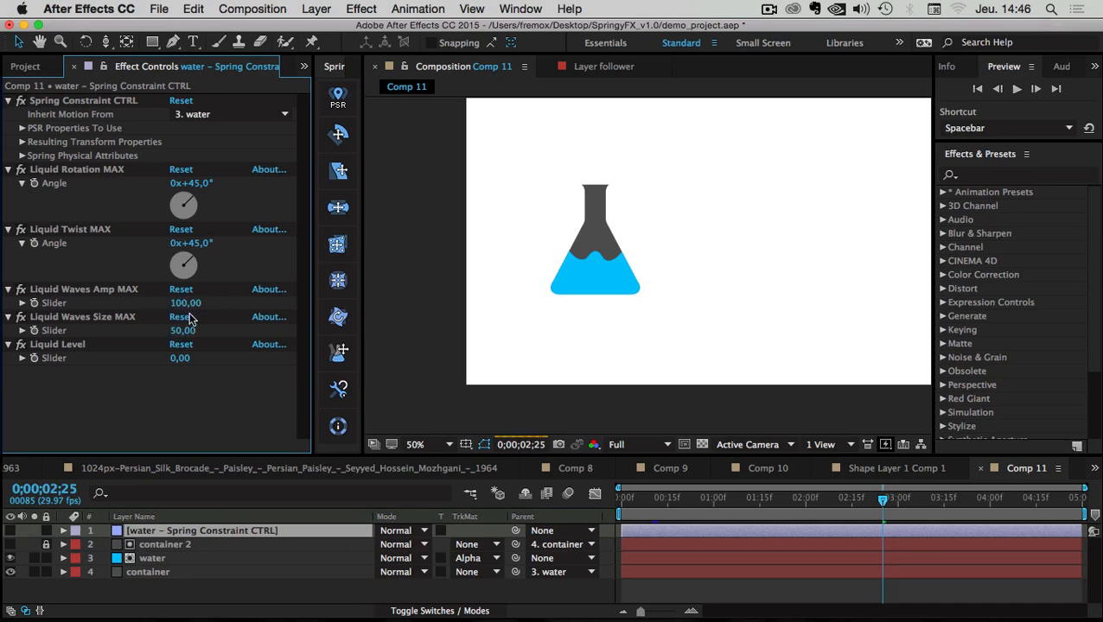
left_click(192, 306)
key("Return")
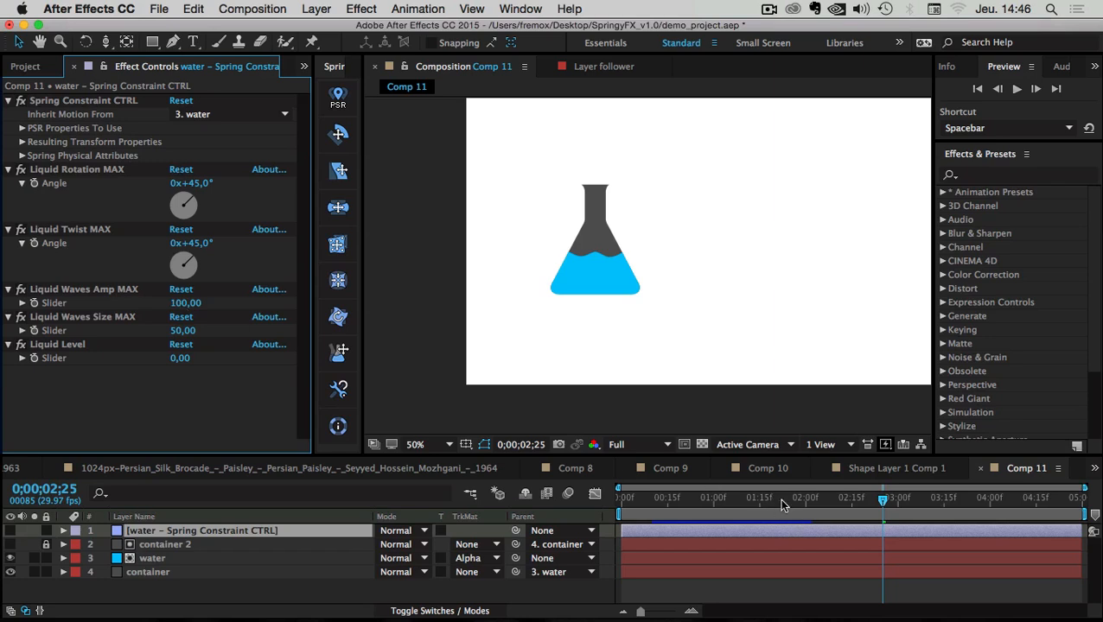
- Check the water at 0;00;01;19 and select the Liquid Level effect
left_click_drag(782, 501, 772, 481)
left_click(660, 188)
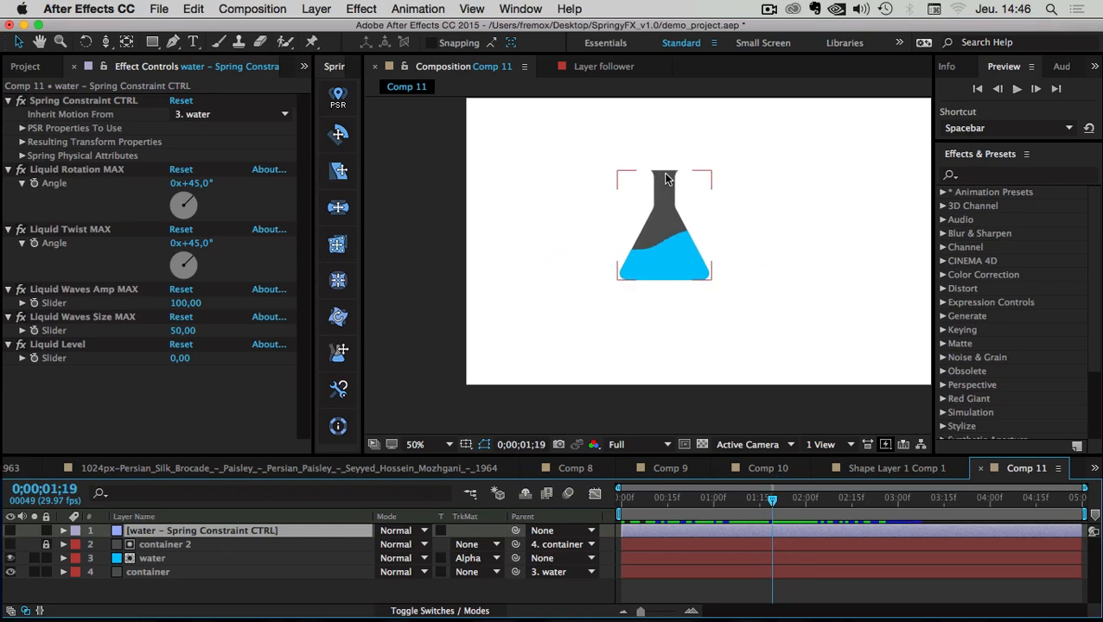
left_click(37, 347)
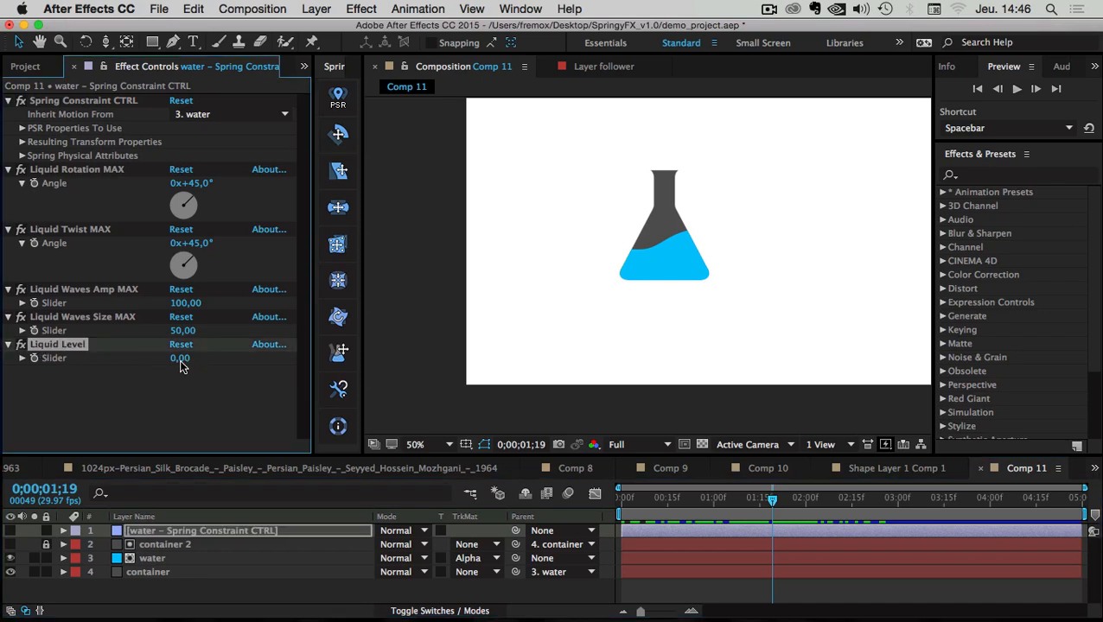
- Try the water's Liquid Level slider at 115 and 48, and undo the changes
left_click_drag(181, 367, 297, 377)
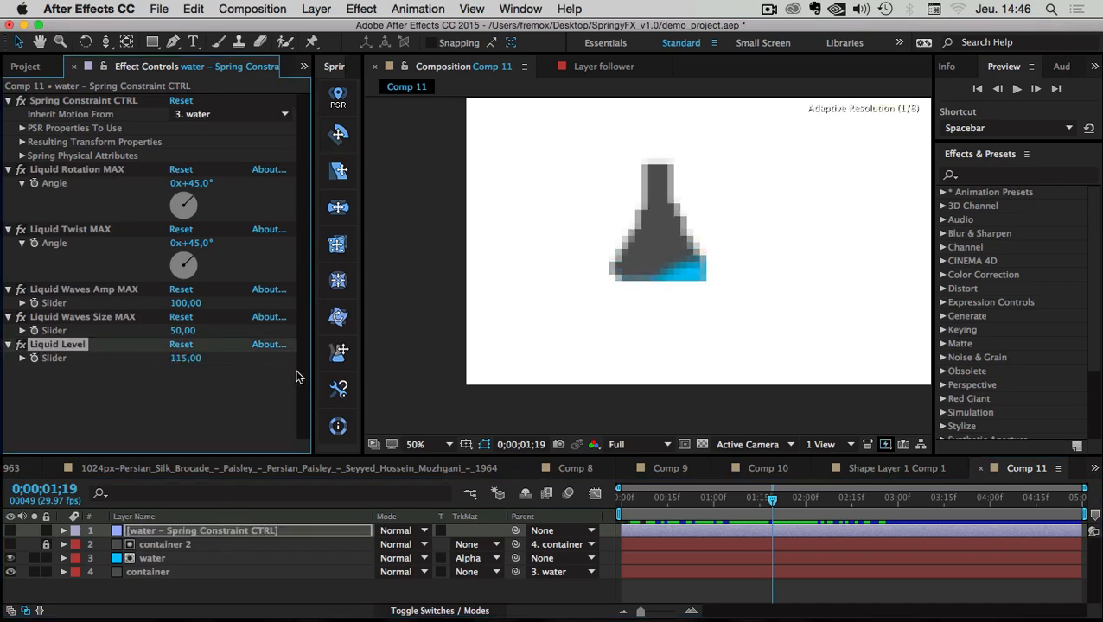
left_click_drag(205, 367, 51, 363)
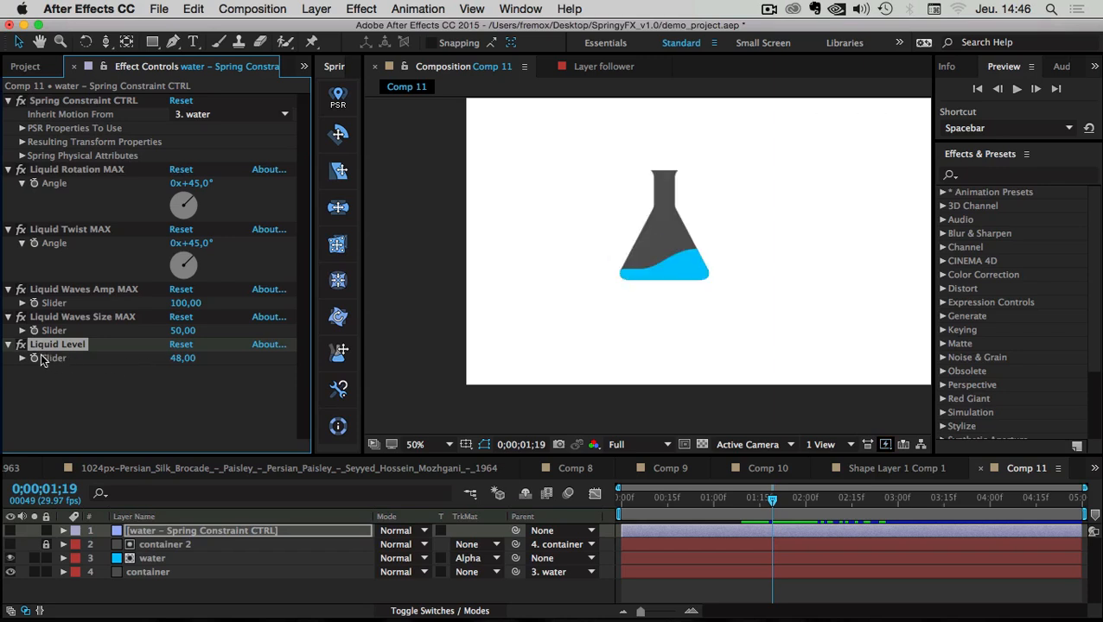
left_click(193, 404)
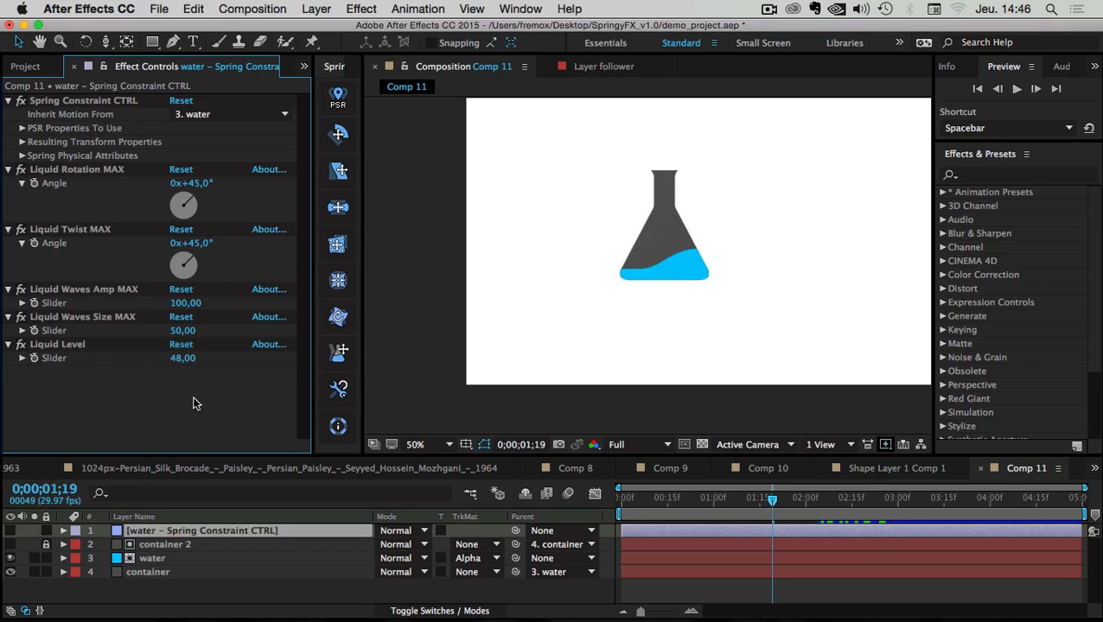
key("super+z")
key("super+z")
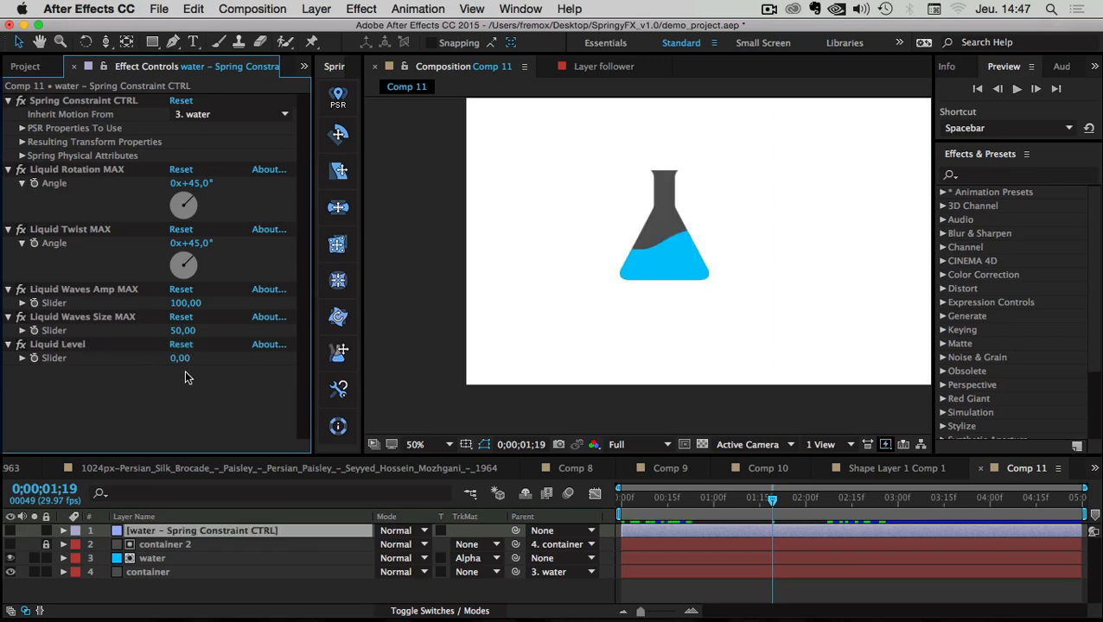
left_click(180, 360)
left_click(177, 389)
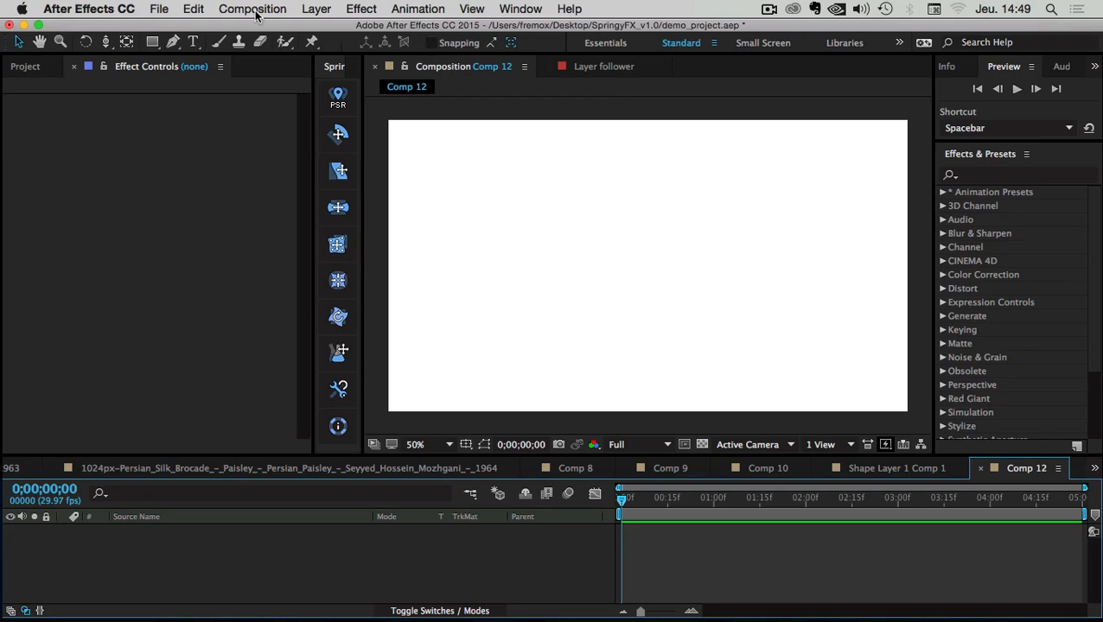
- Start a new solid in Comp 12 with a width of 500 px and a height of 250 px
right_click(139, 538)
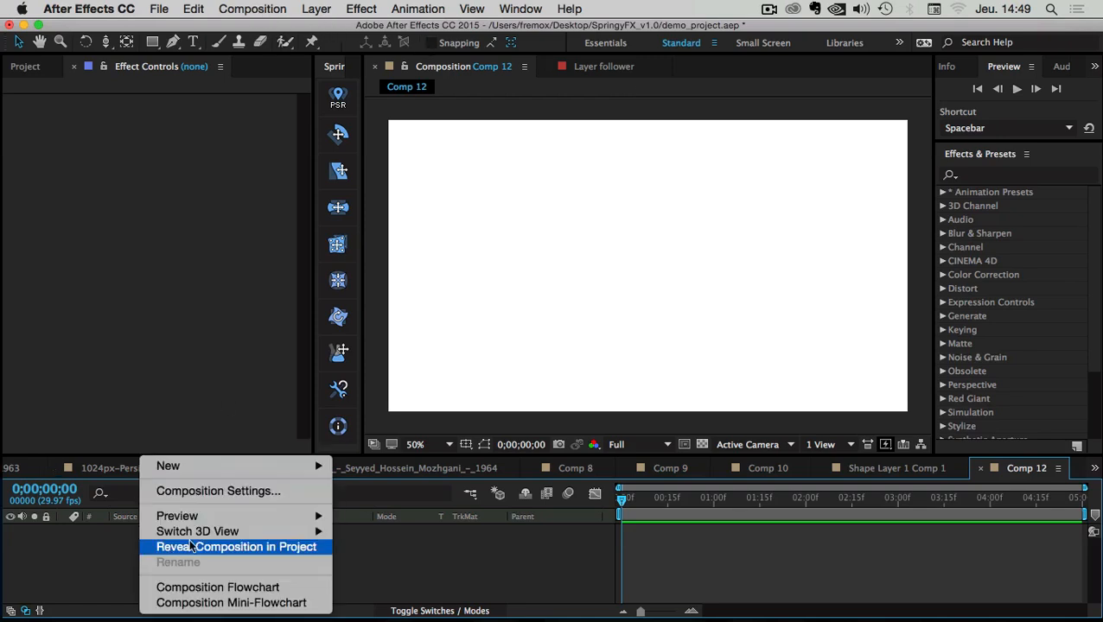
mouse_move(167, 467)
left_click(416, 500)
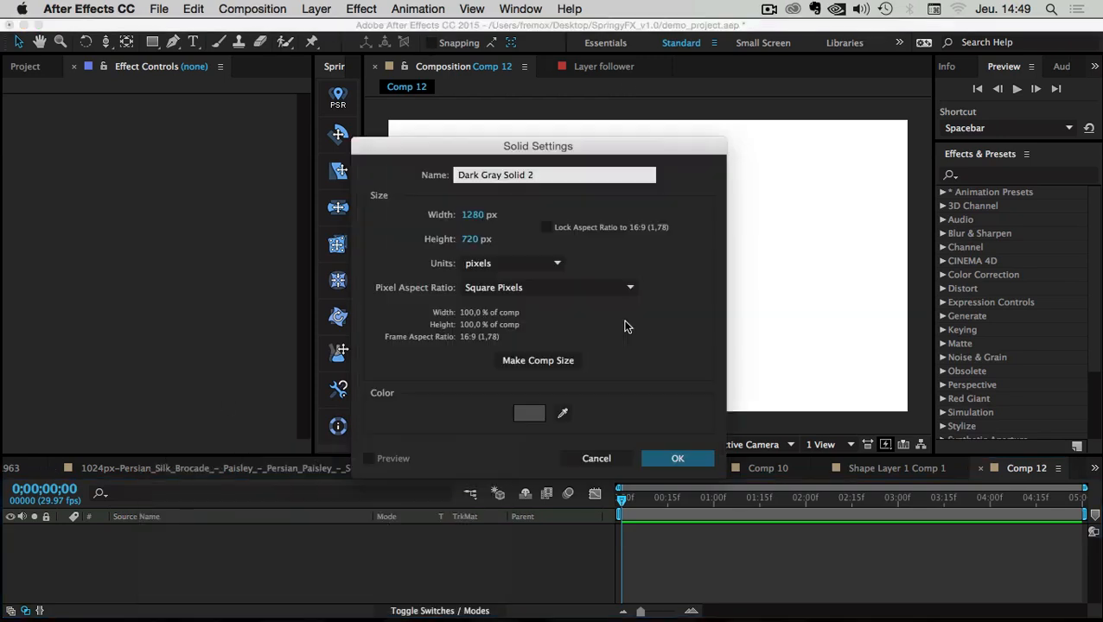
left_click(474, 218)
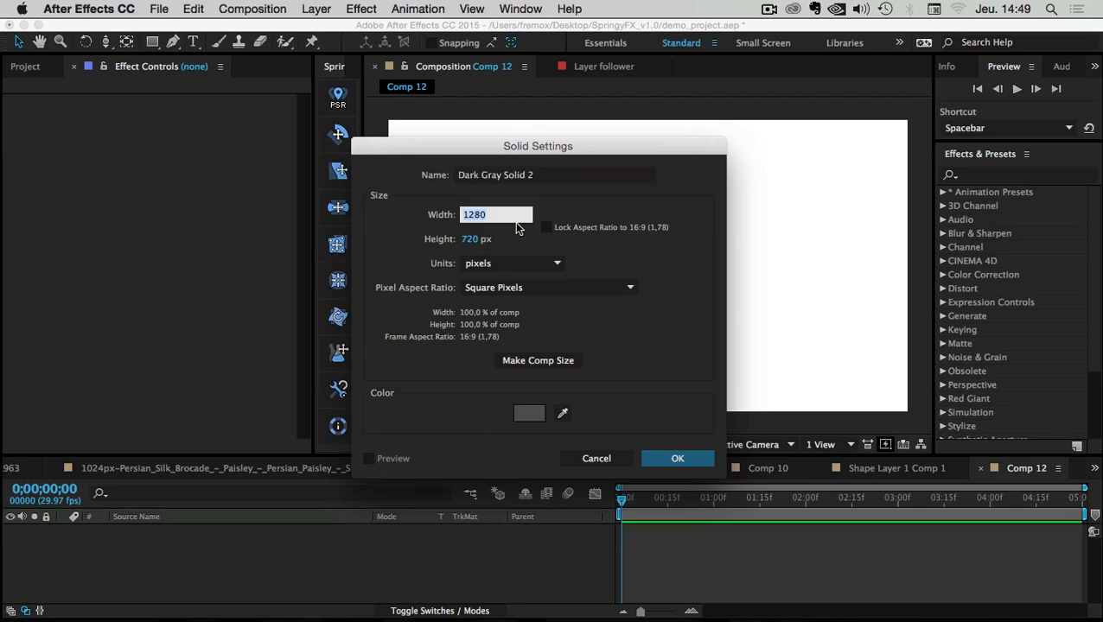
type("500")
key("Tab")
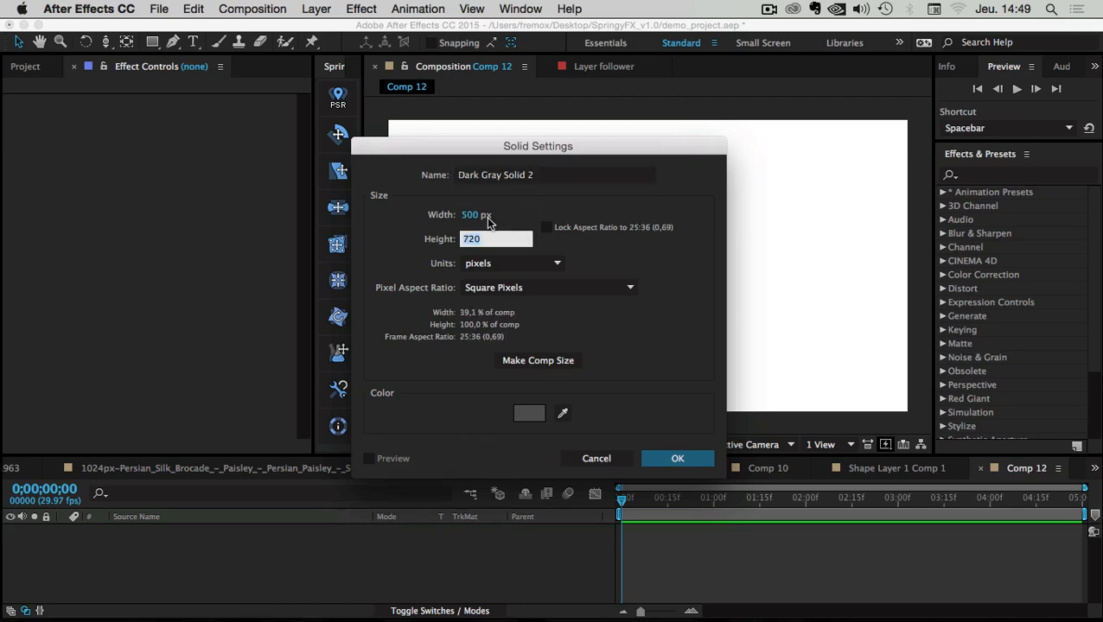
type("250")
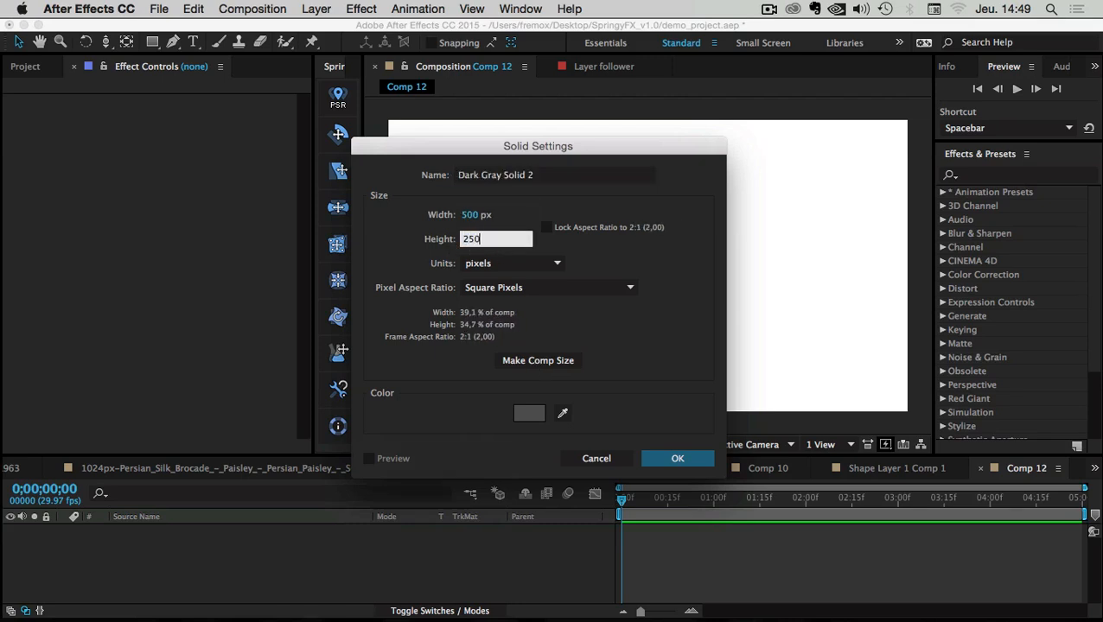
- Set the new solid's color to bright green, 25FF00
left_click(524, 416)
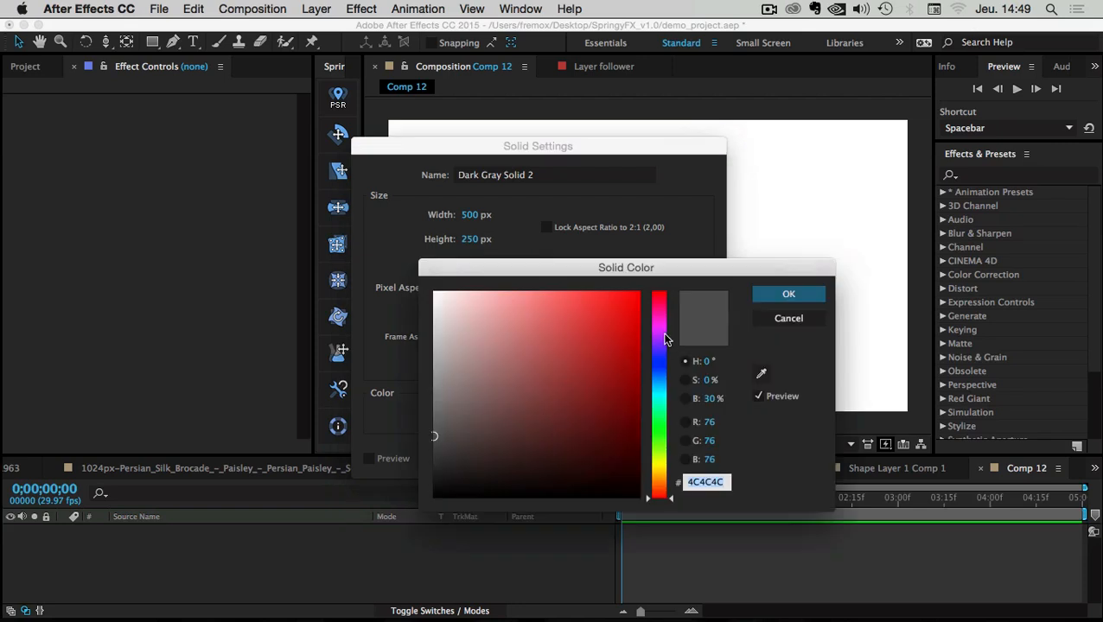
left_click_drag(664, 339, 660, 321)
left_click(639, 293)
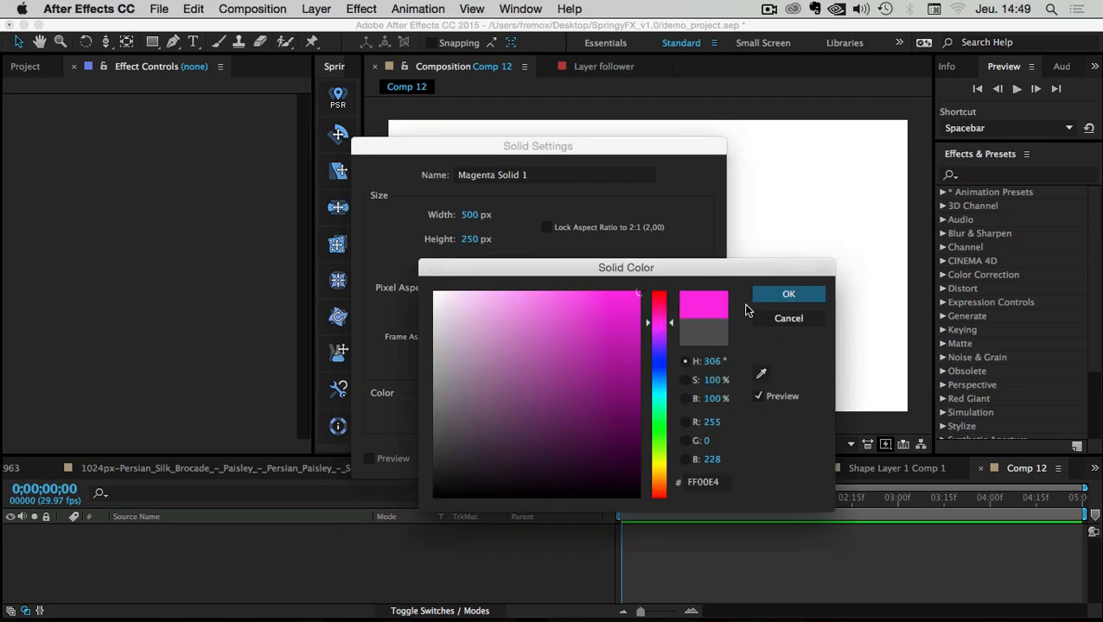
left_click_drag(659, 485, 656, 430)
left_click(790, 294)
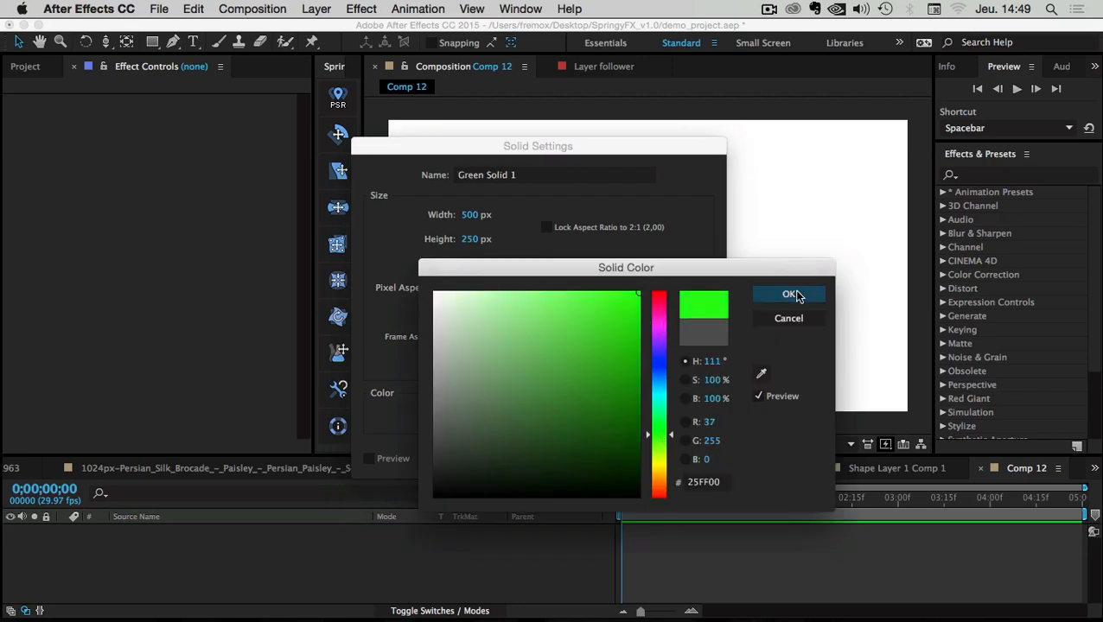
- Name the green solid liquid and add it to the composition
left_click_drag(499, 152, 496, 189)
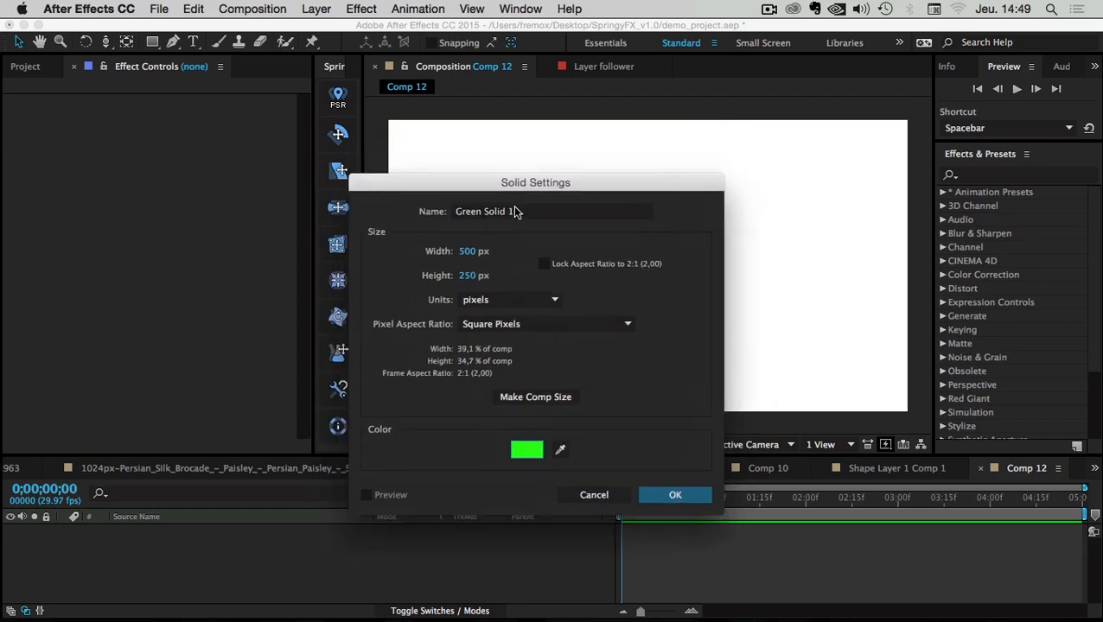
left_click(458, 212)
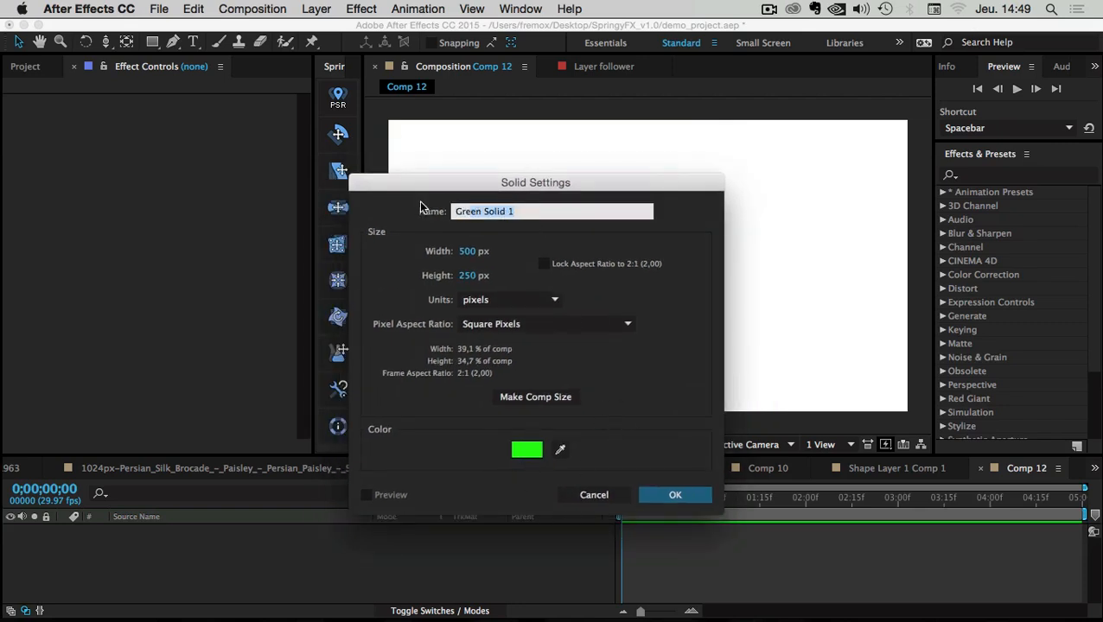
type("lio")
left_click(675, 496)
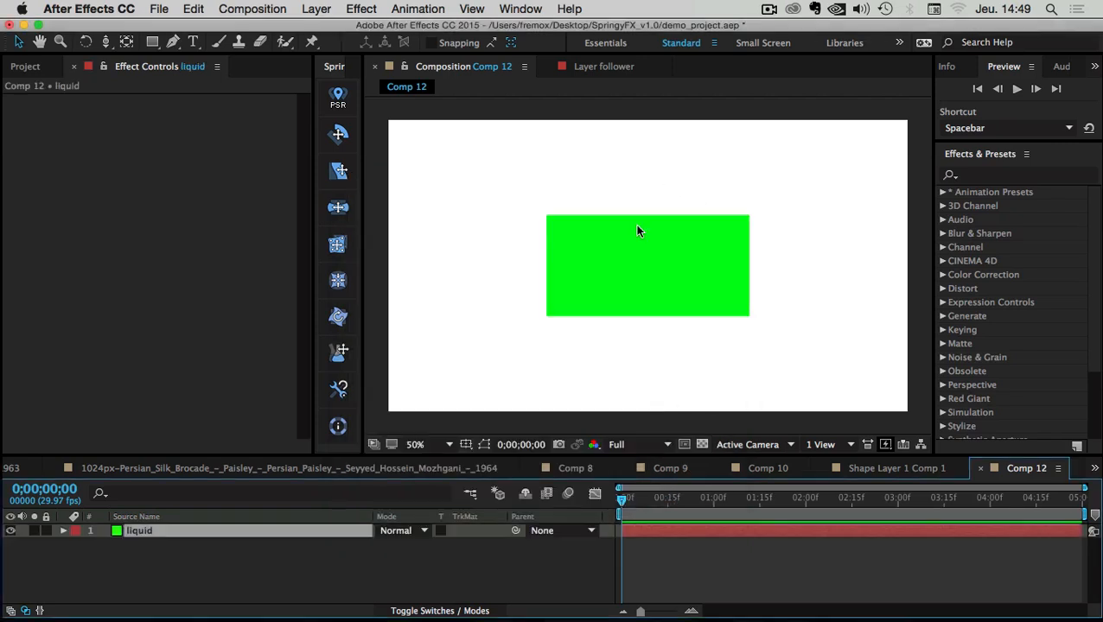
- Start a second solid named container and match its size to the composition, 1280 × 720 px
left_click(136, 564)
right_click(136, 557)
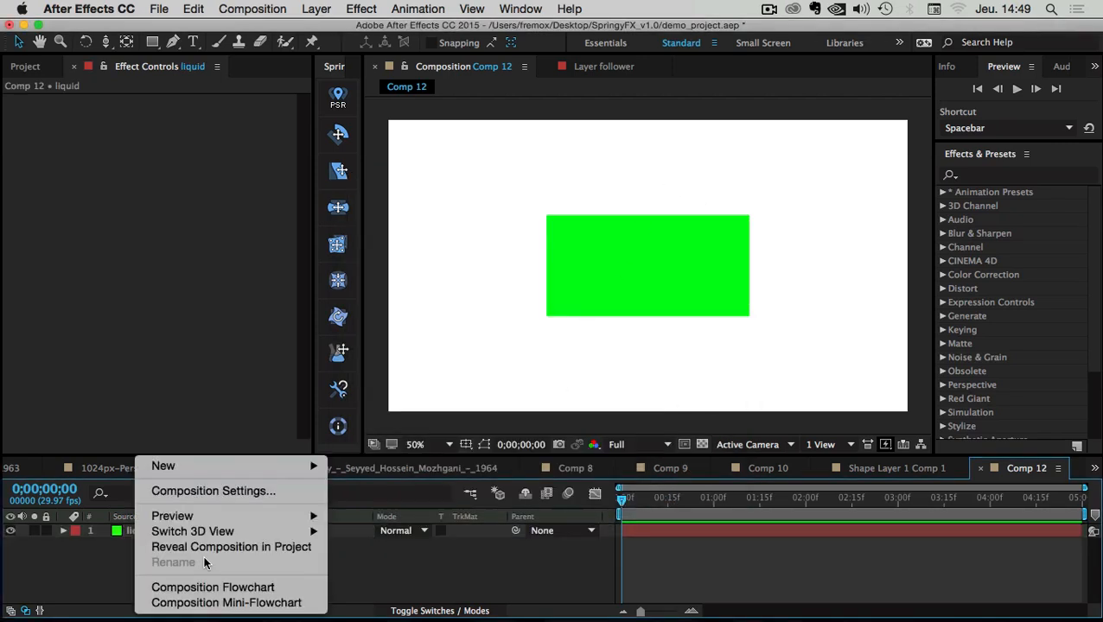
mouse_move(195, 466)
left_click(388, 498)
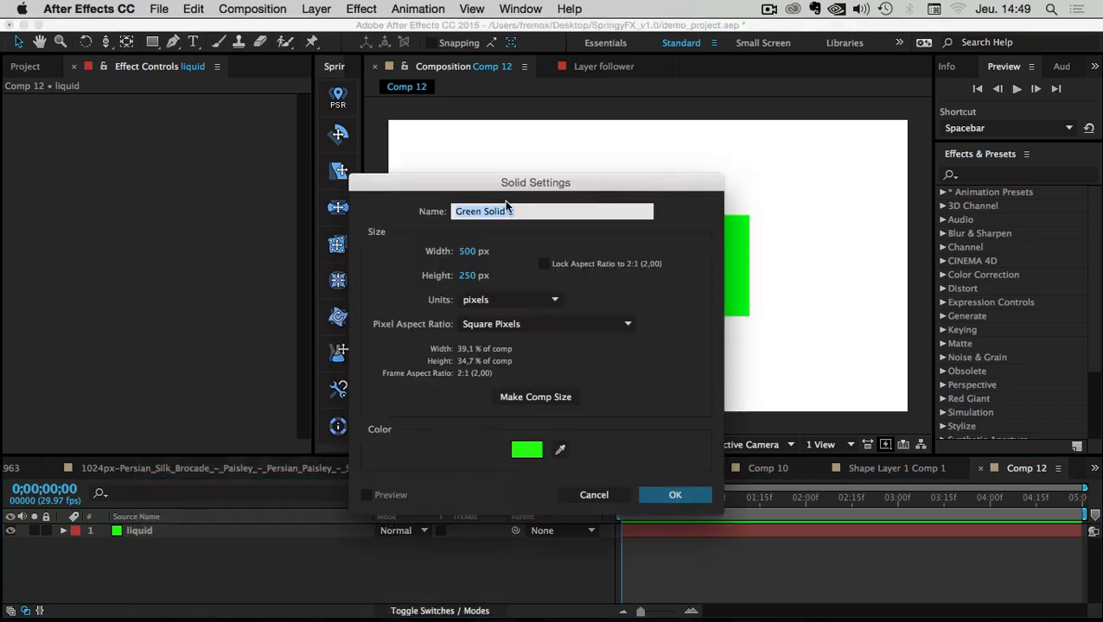
type("container")
left_click(535, 399)
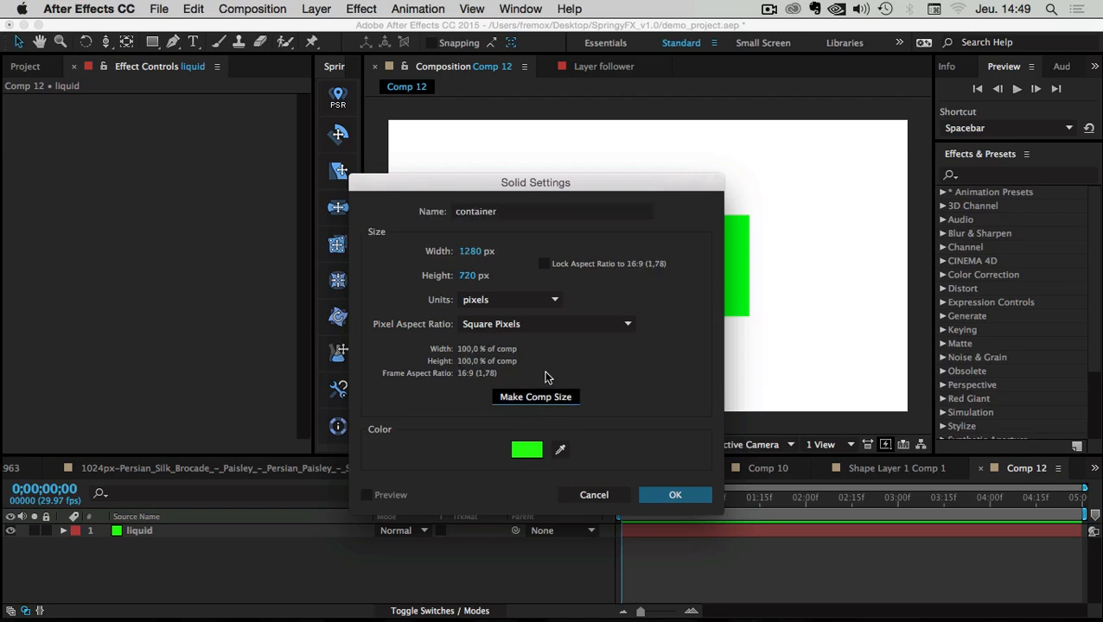
- Set the container solid's color to dark gray 424242 and add it to the composition
left_click(533, 446)
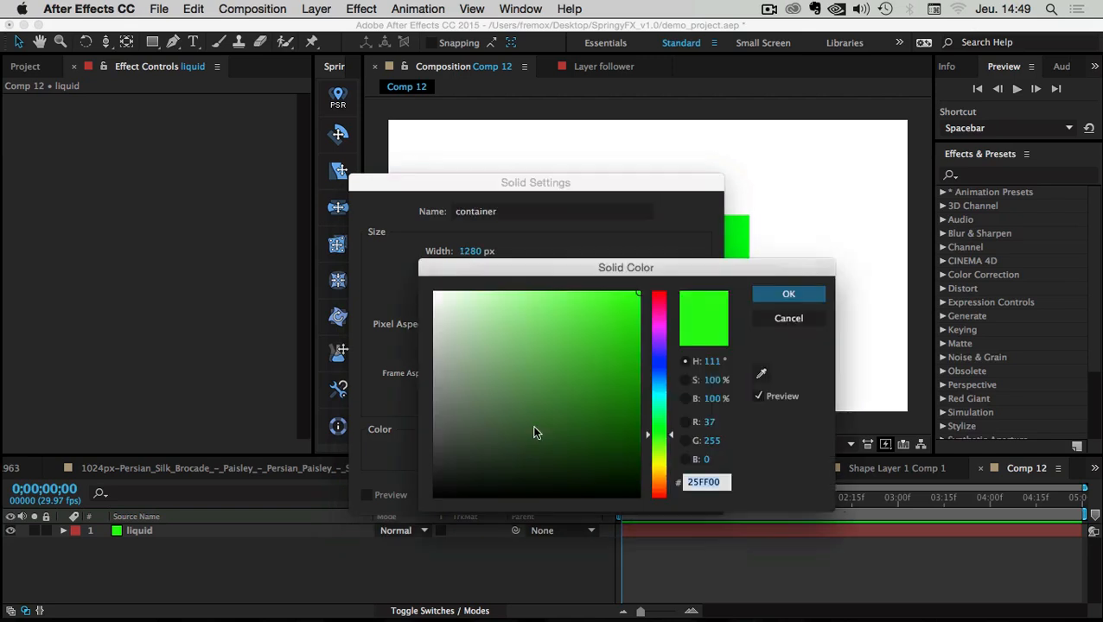
type("424242")
left_click(818, 292)
left_click(675, 495)
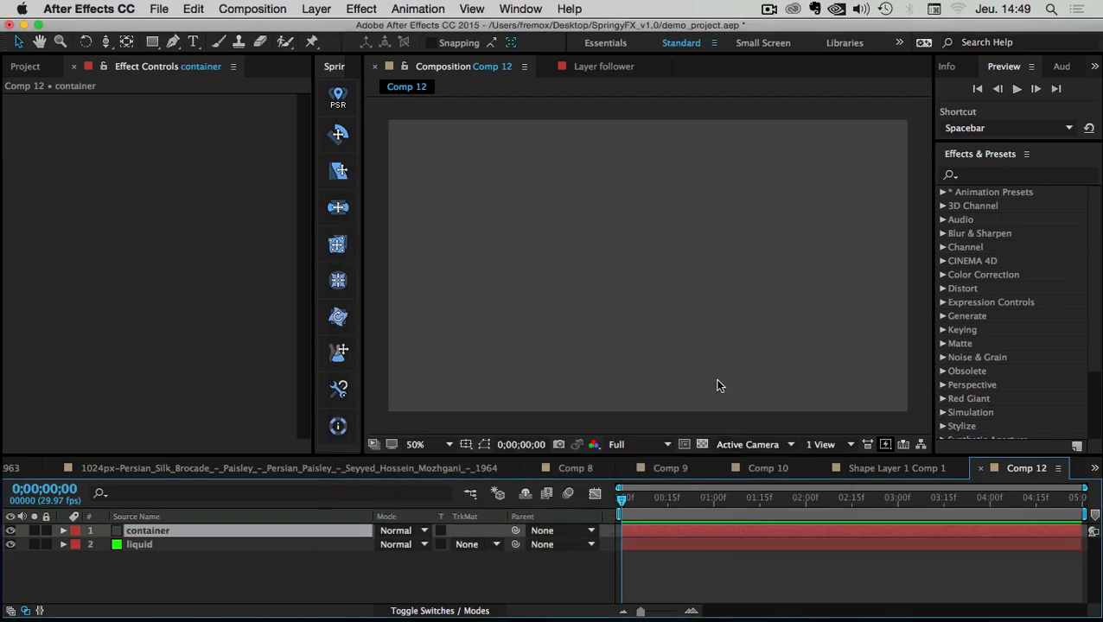
- Switch to Illustrator and examine the inner and outer outlines of the barrel in bottle_shapes.ai up close
key("super+Tab")
left_click(370, 311)
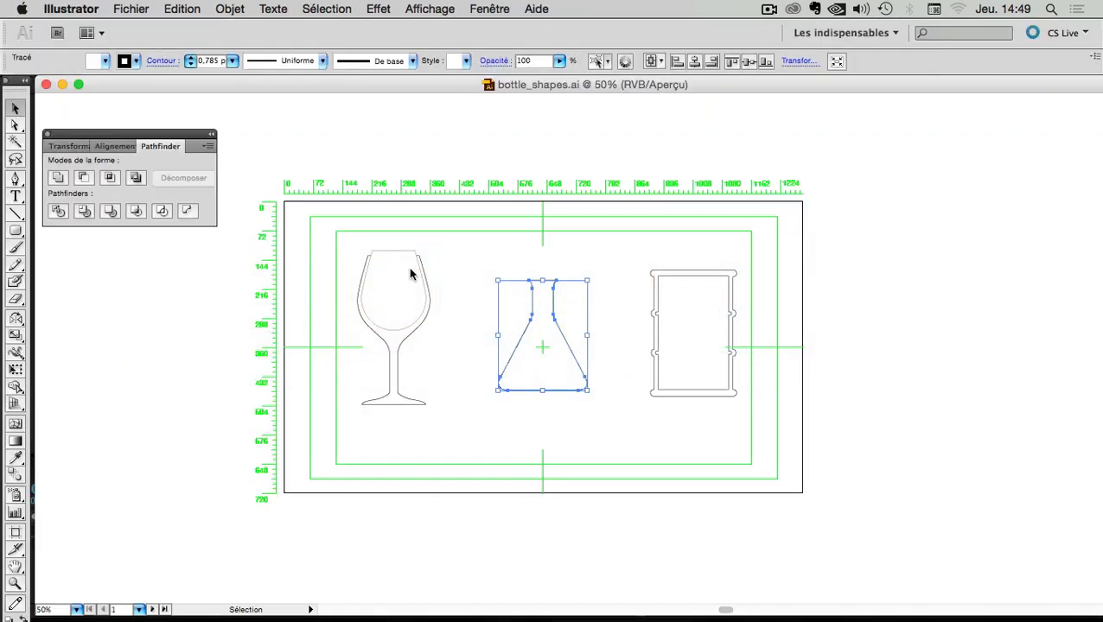
left_click_drag(638, 250, 713, 256)
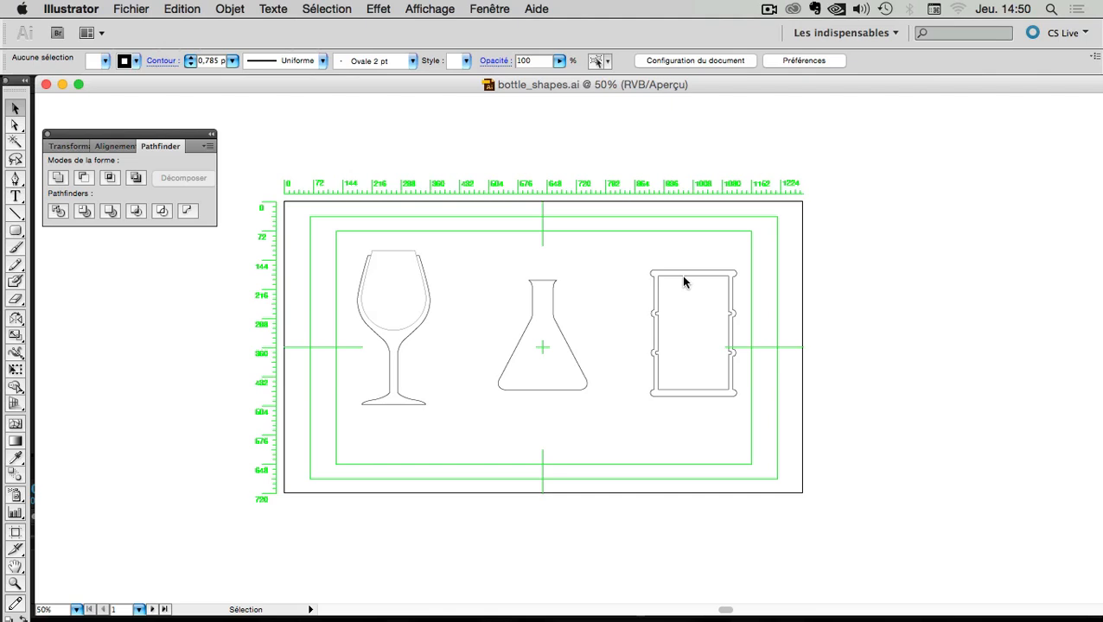
left_click(683, 277)
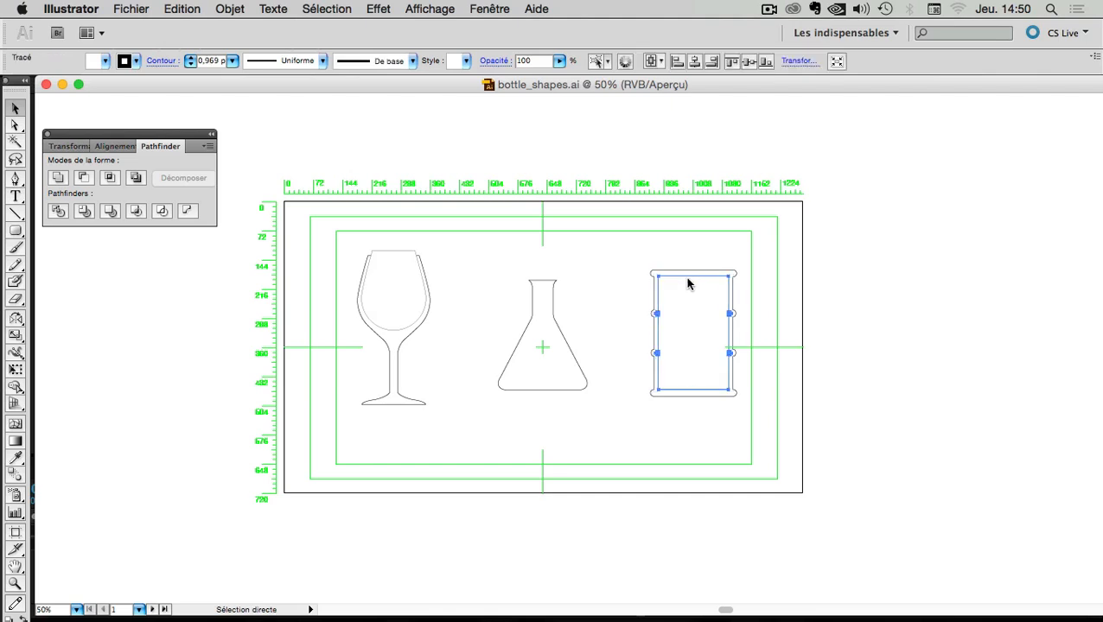
key("super+space")
left_click_drag(607, 241, 796, 420)
left_click(734, 243)
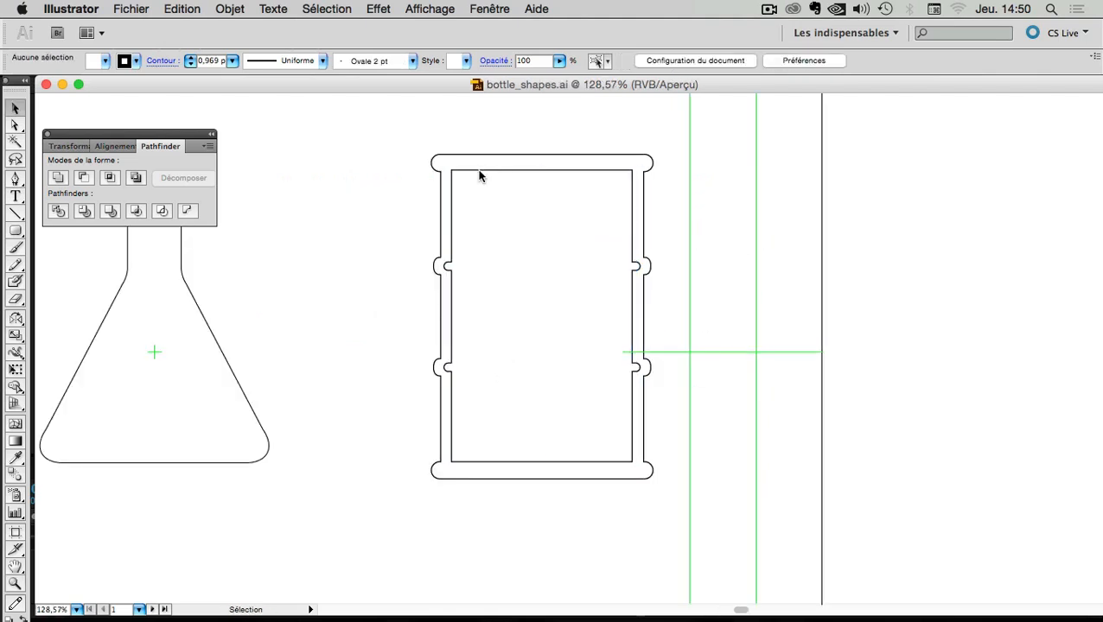
left_click(459, 168)
left_click(455, 171)
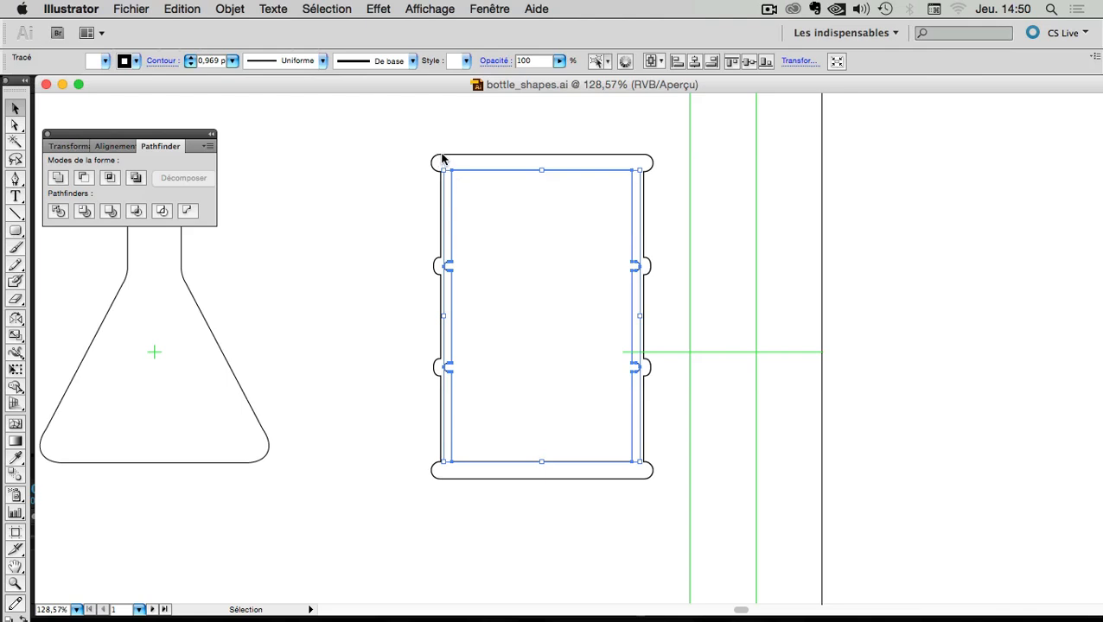
left_click(681, 175)
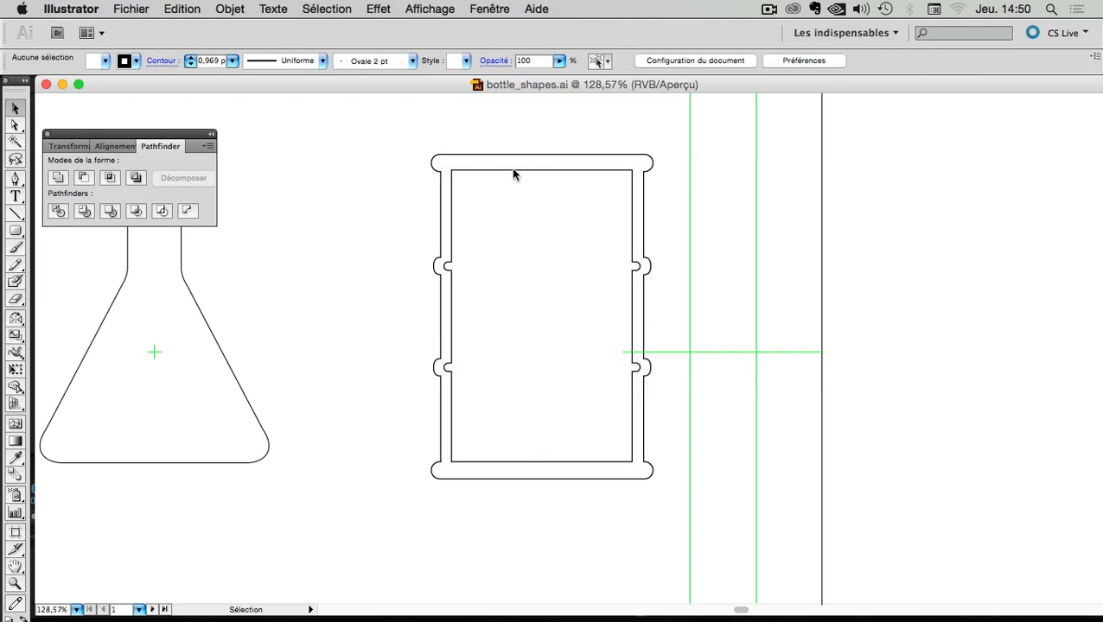
- Copy the barrel's inner outline and paste it as a mask on the container layer in After Effects
left_click(511, 172)
key("a")
key("super+Tab")
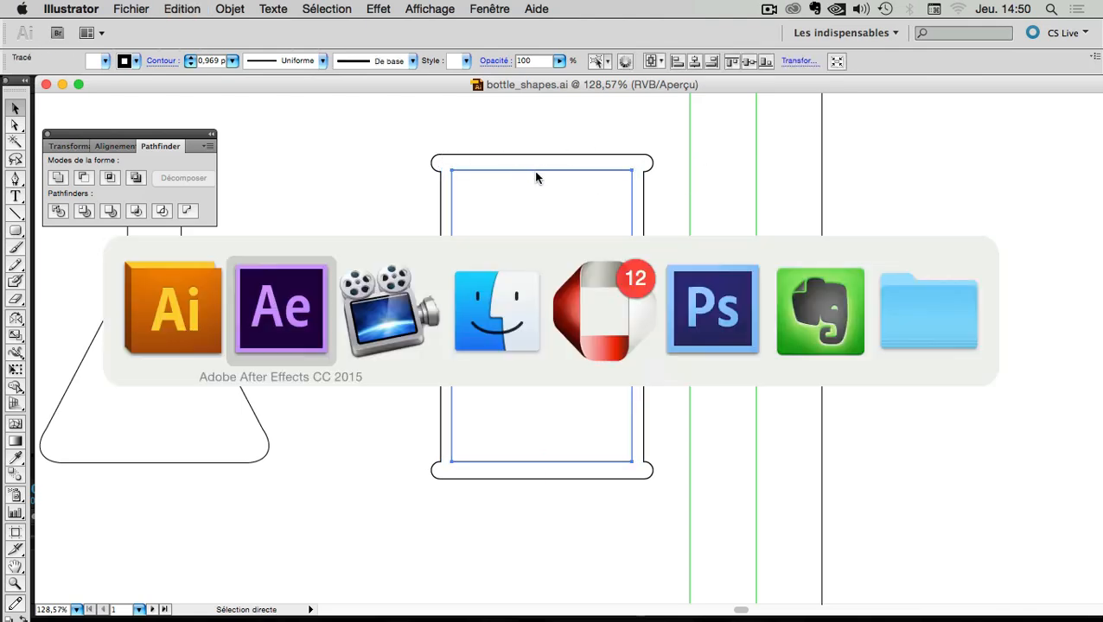
left_click(298, 311)
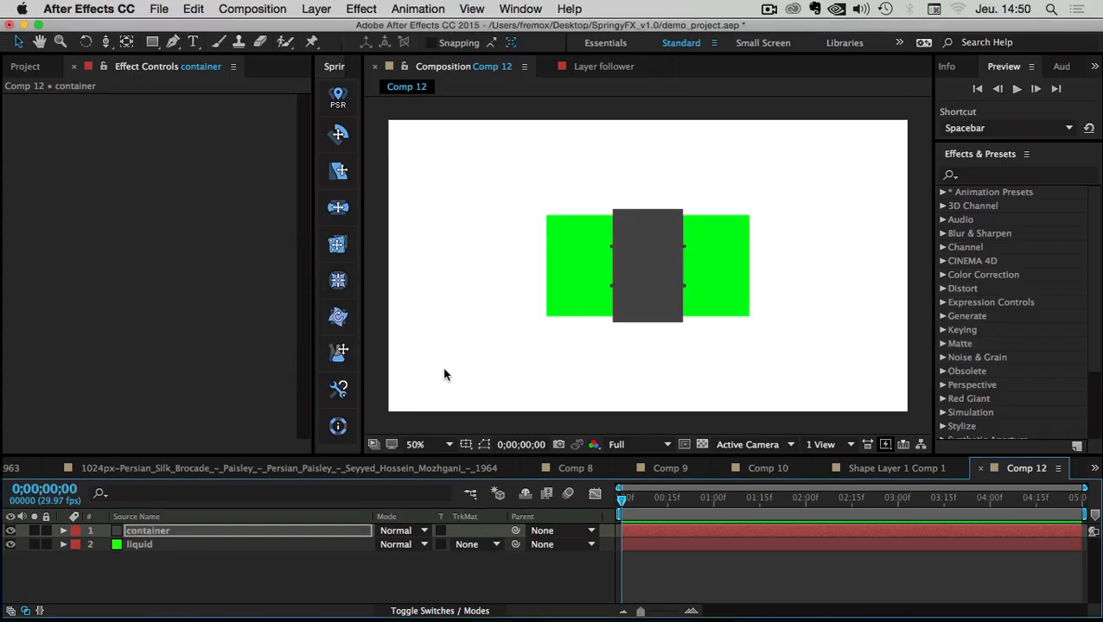
- Move the liquid solid straight down behind the container and turn on the display of layer controls
left_click(574, 271)
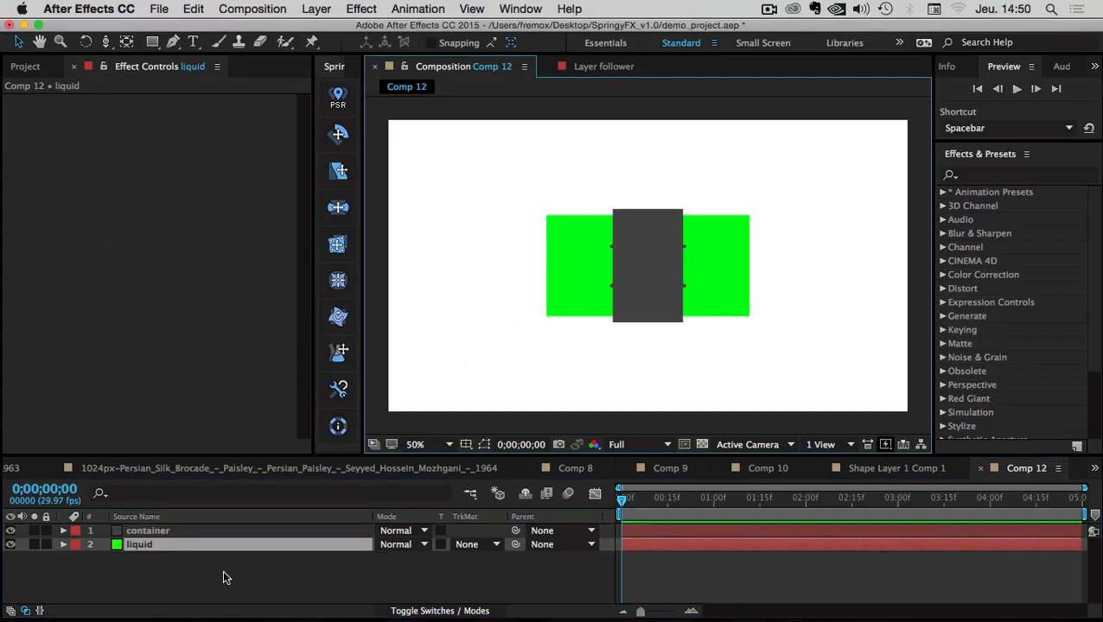
left_click(134, 547)
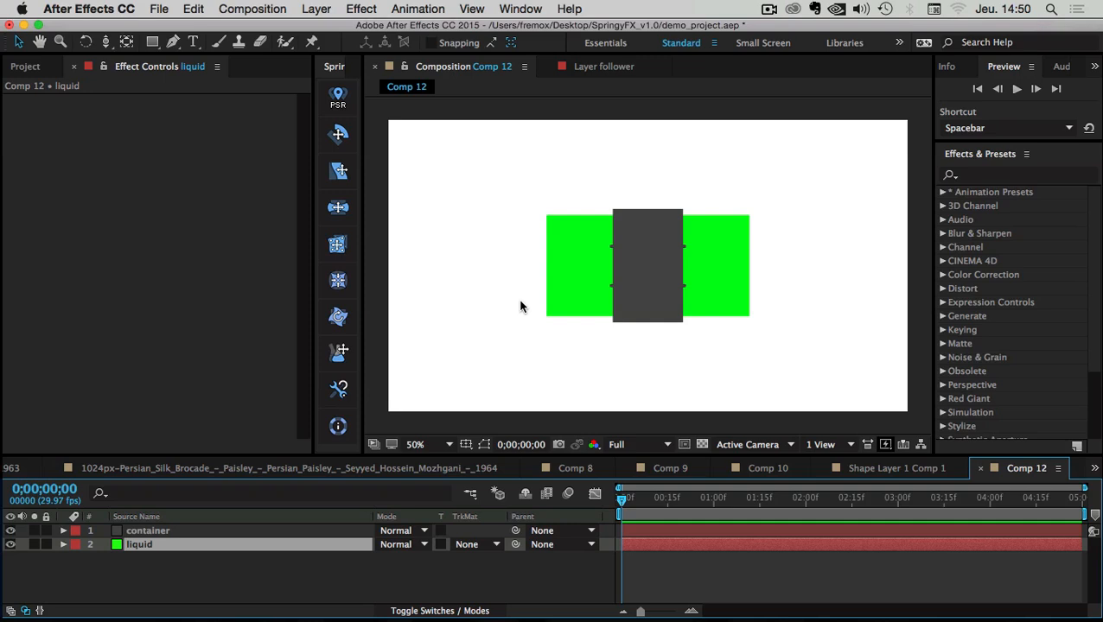
left_click_drag(577, 287, 577, 296)
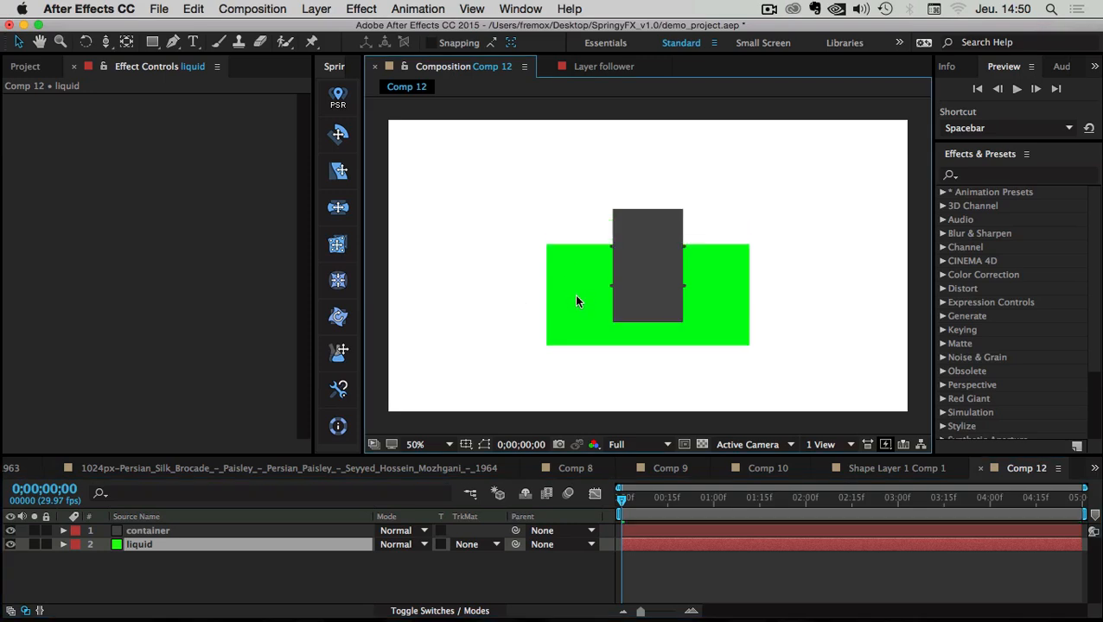
left_click(478, 8)
left_click(519, 312)
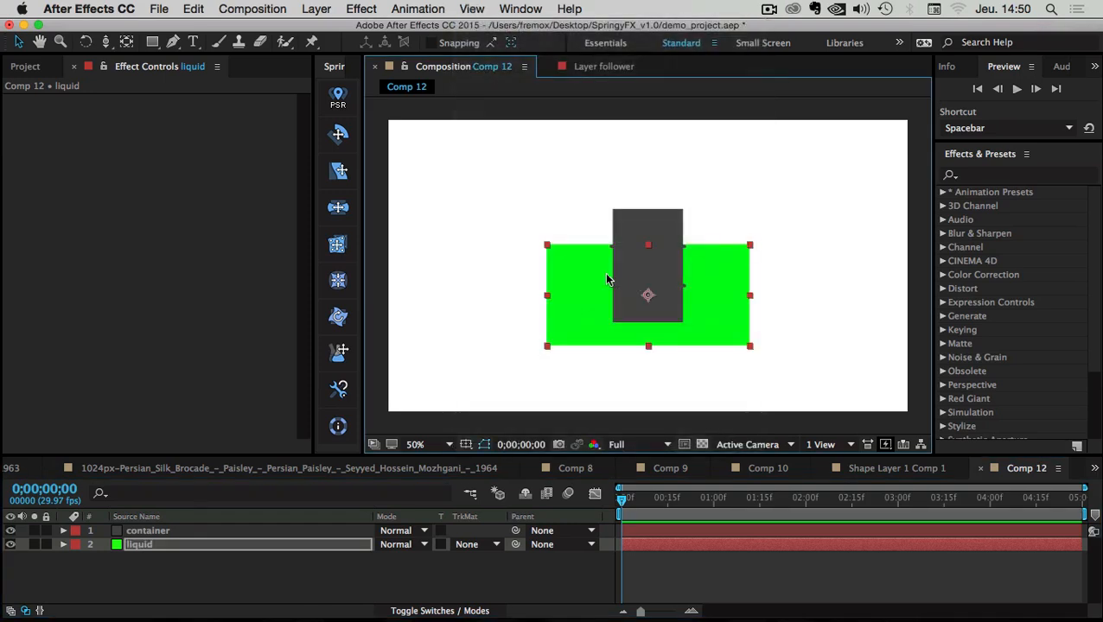
- Nudge the liquid solid down until its upper edge lies slightly below the container's upper side notches, and deselect it
key("Down")
key("Down")
key("Down")
key("Down")
key("Down")
key("Down")
key("Down")
key("Down")
key("Down")
key("Down")
key("Down")
key("Down")
key("Down")
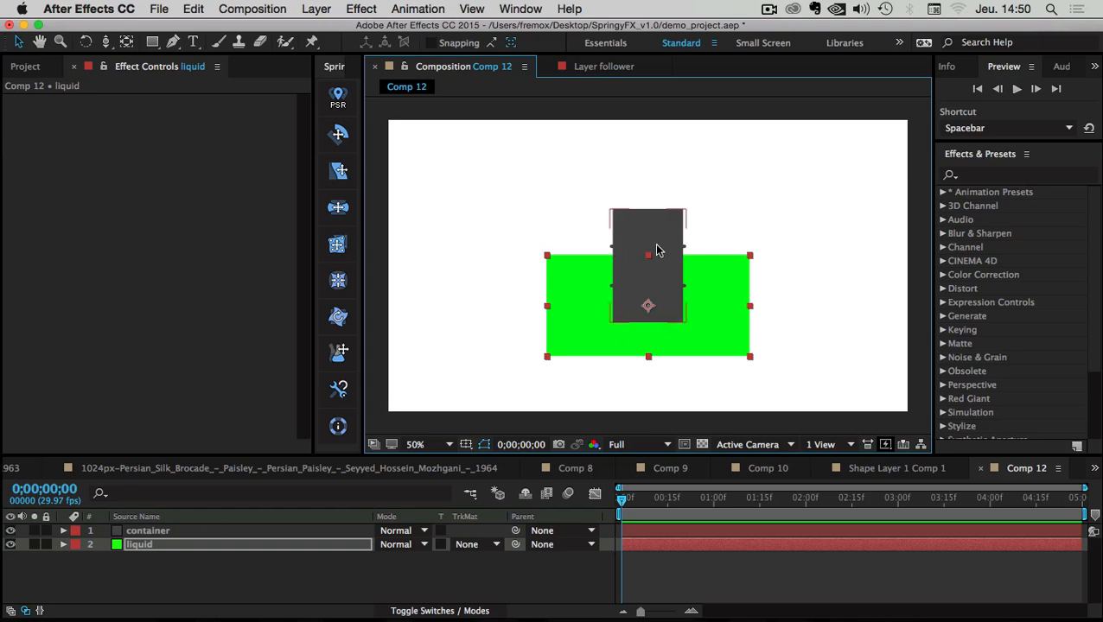
left_click(153, 572)
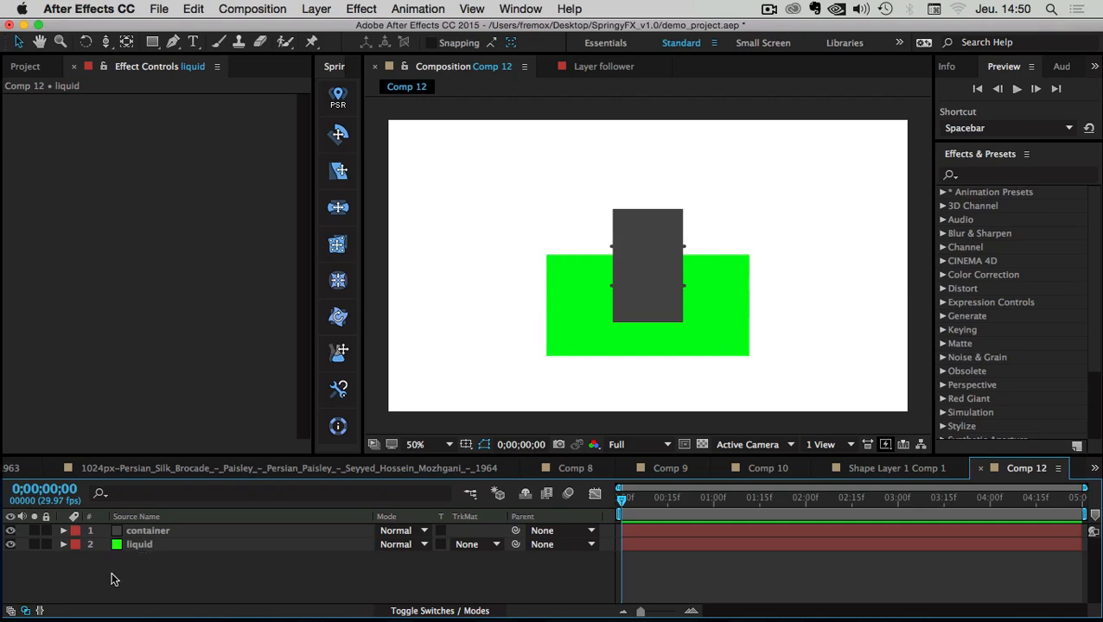
- Apply the SpringyFX liquid rig to the liquid and container layers together, and clear the selection
left_click(140, 546)
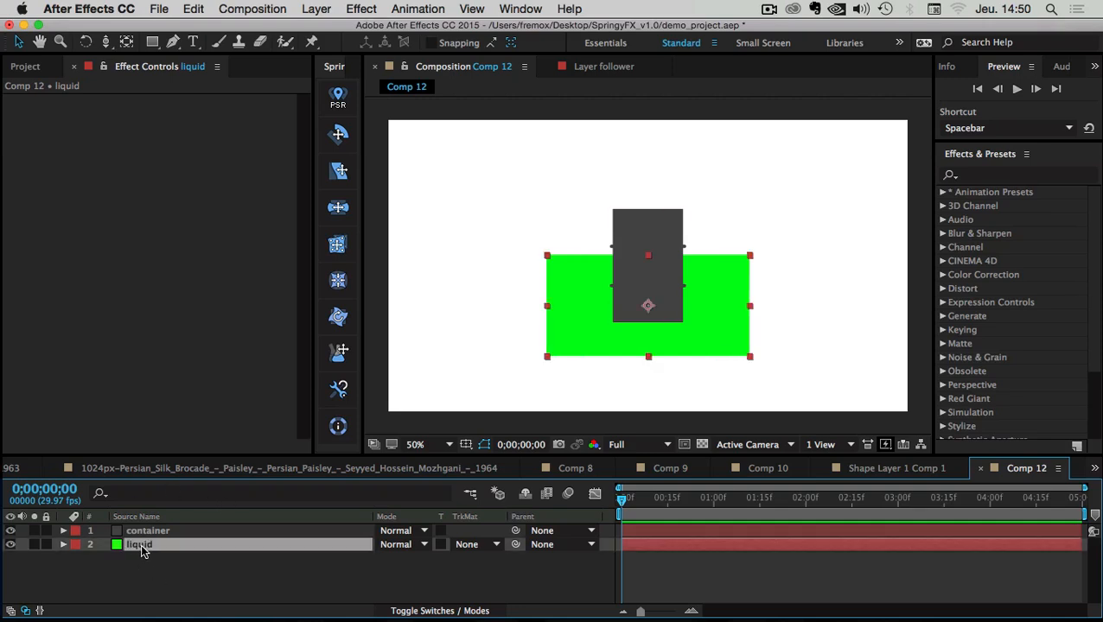
left_click(145, 531, "shift")
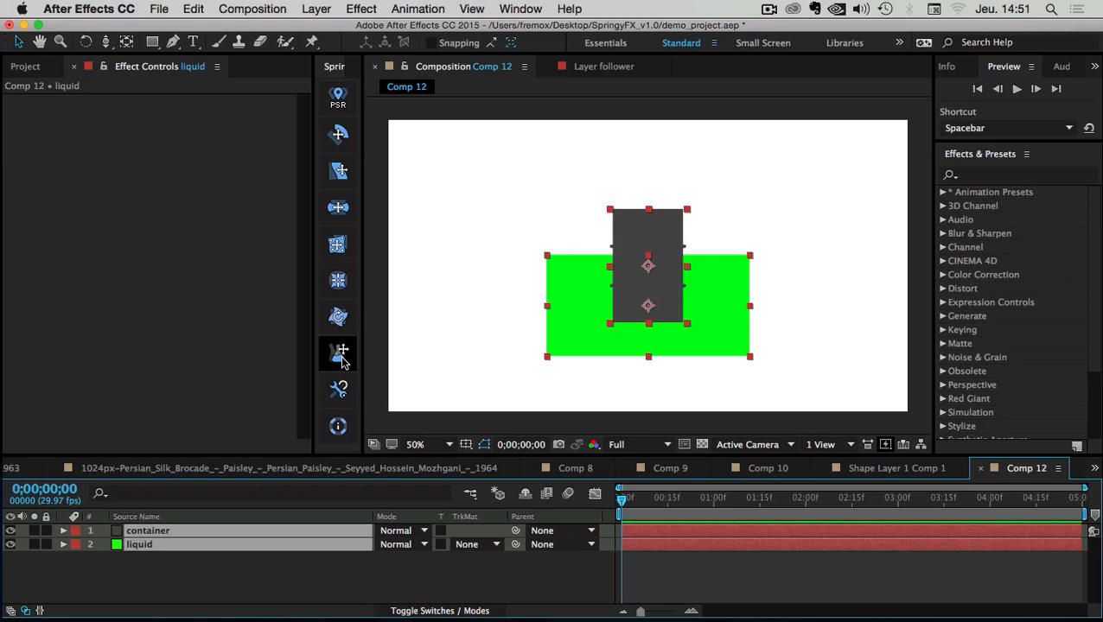
left_click(342, 357)
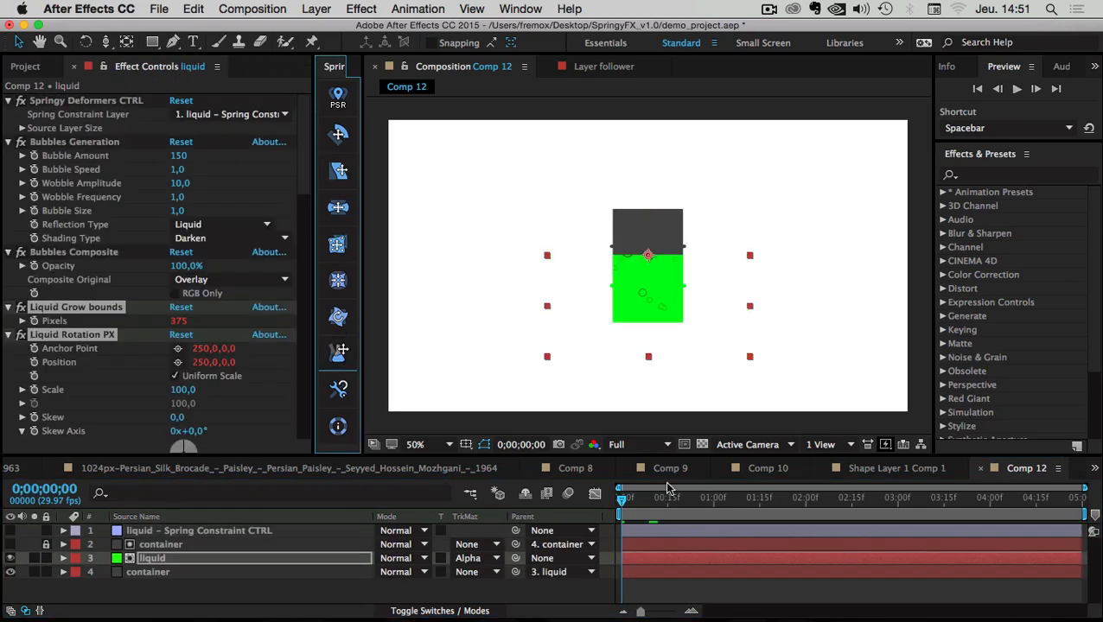
left_click(664, 587)
- Preview the bubbling liquid animation, stop at 0;00;01;15 and examine the bubbles up close
scroll(681, 359, "up", 2)
scroll(680, 356, "down", 1)
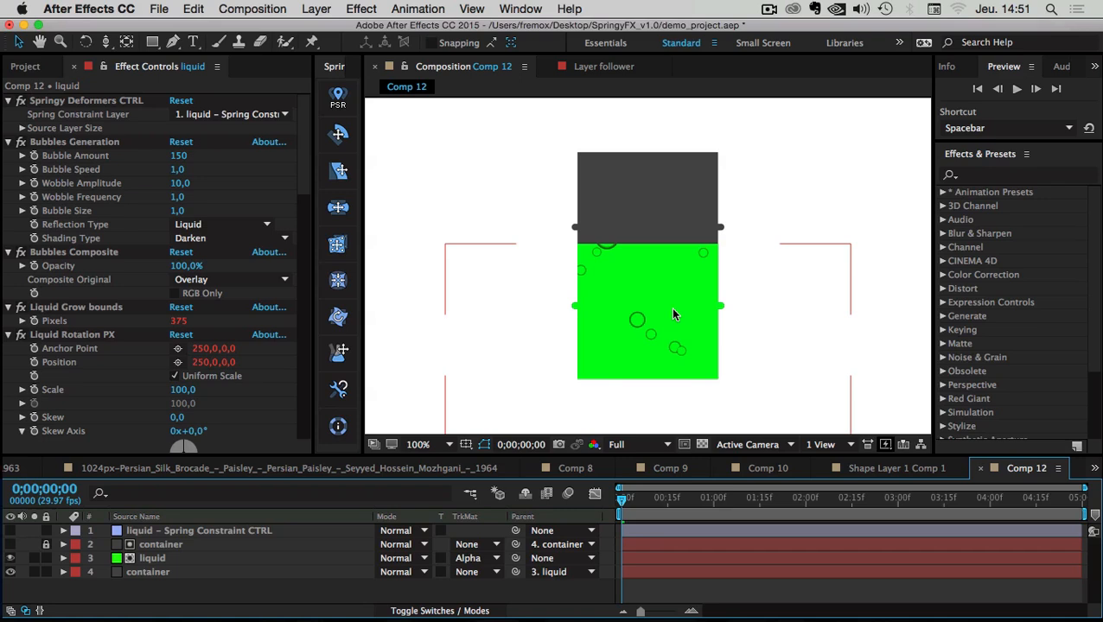
scroll(642, 360, "down", 1)
key("space")
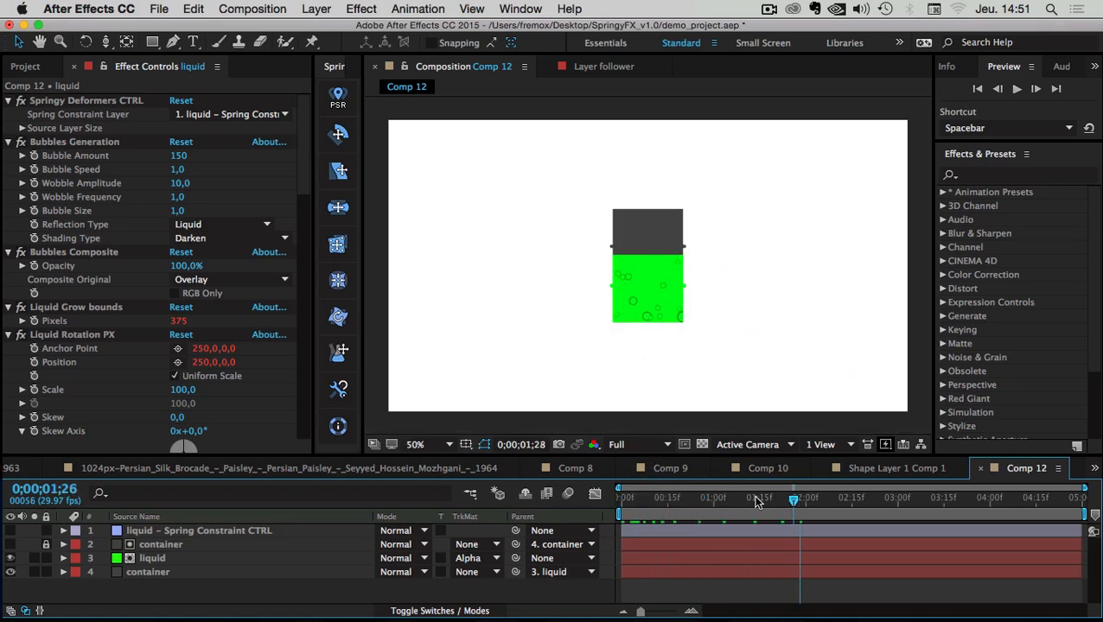
left_click_drag(808, 496, 759, 504)
scroll(696, 400, "up", 1)
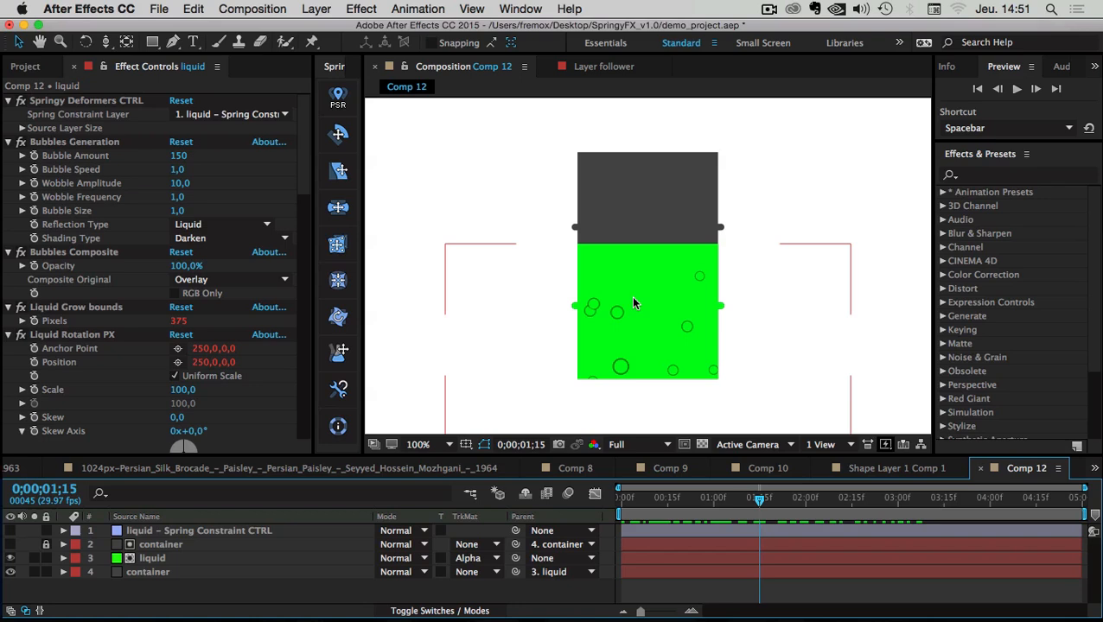
- Raise the Bubble Amount of the liquid layer's Bubbles Generation effect to 650
left_click(152, 559)
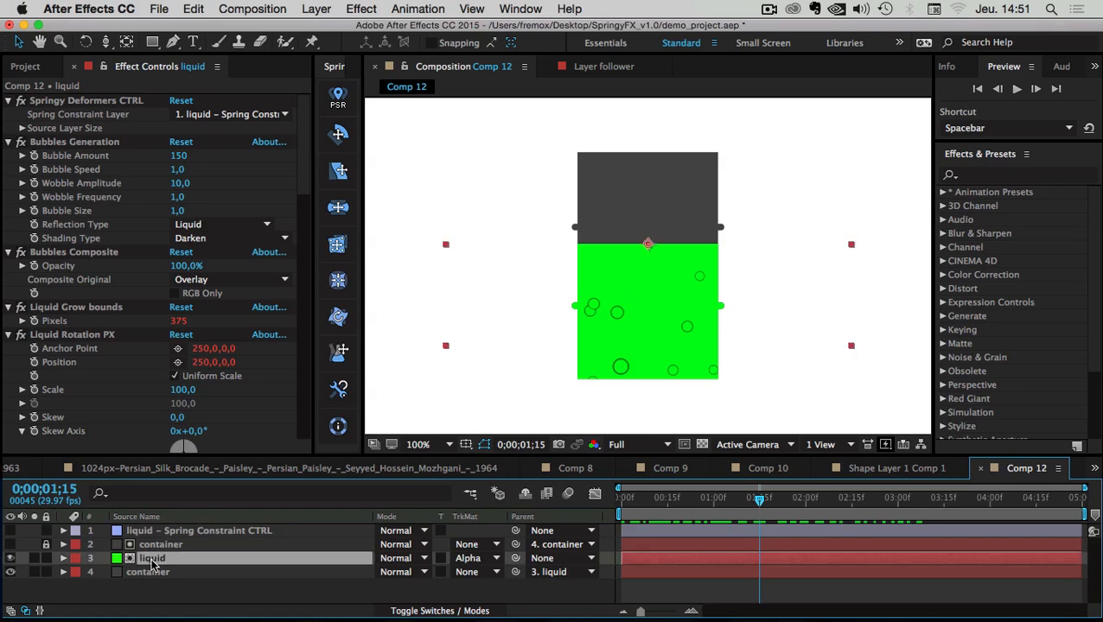
left_click(148, 591)
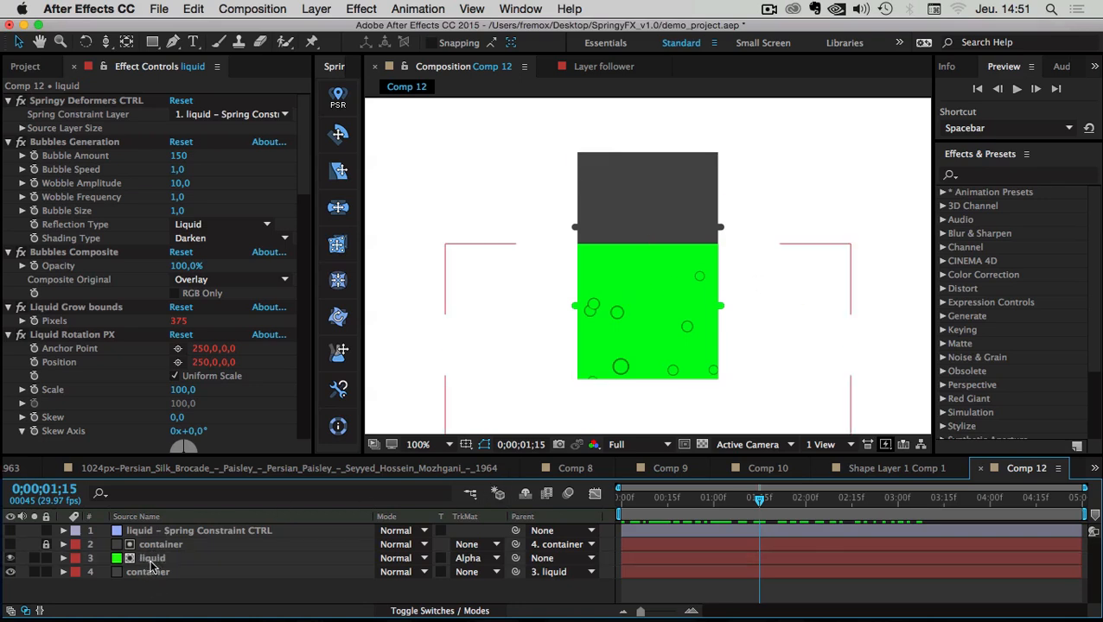
left_click(151, 560)
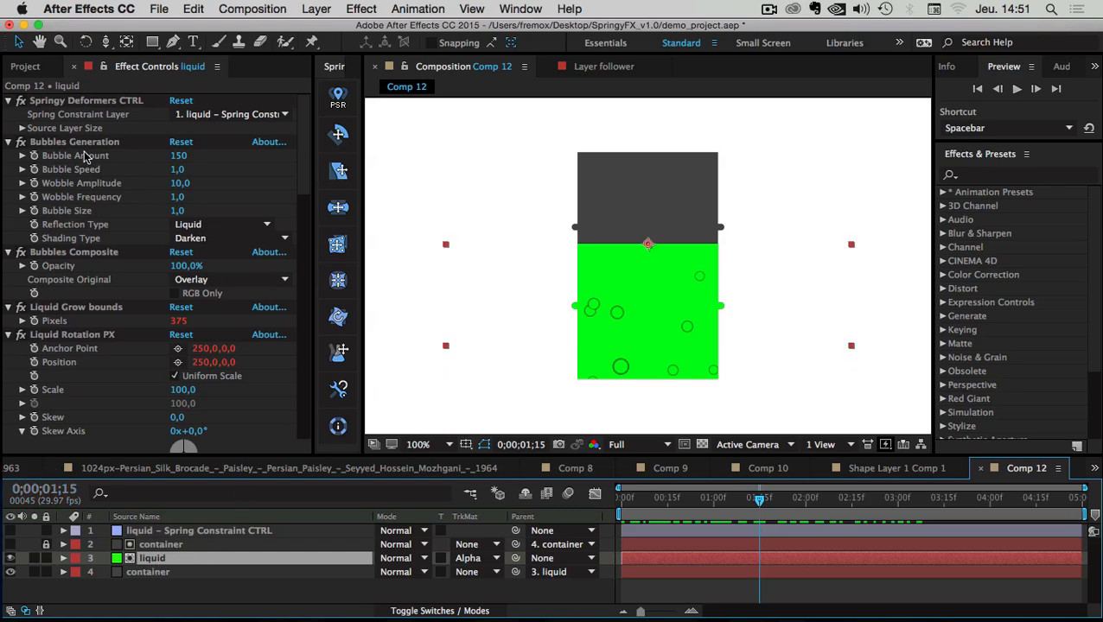
left_click(50, 143)
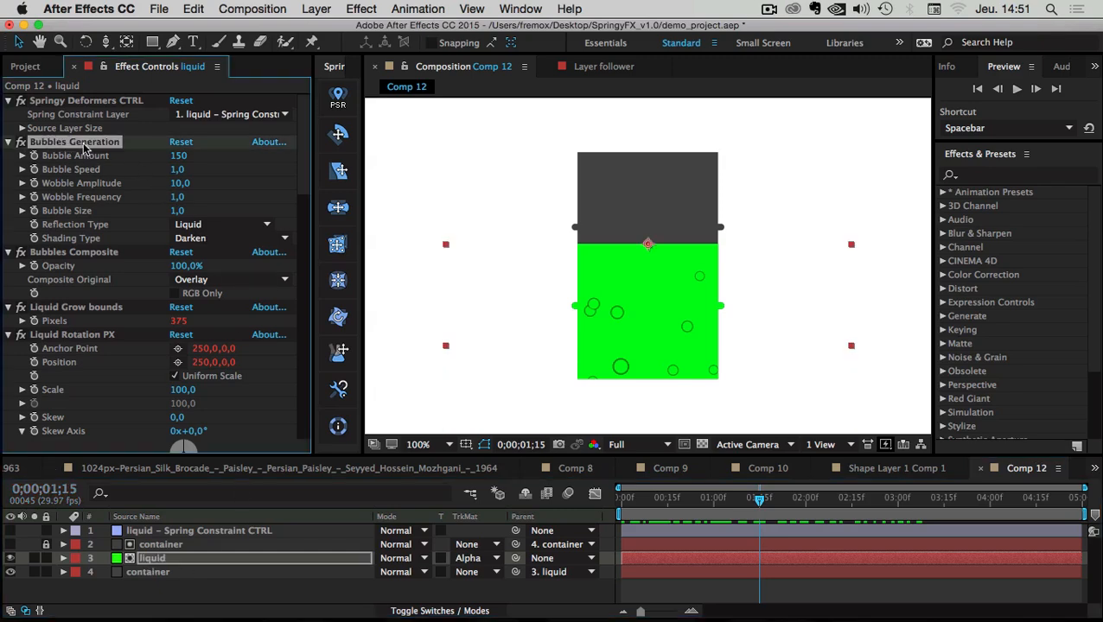
left_click(56, 252, "shift")
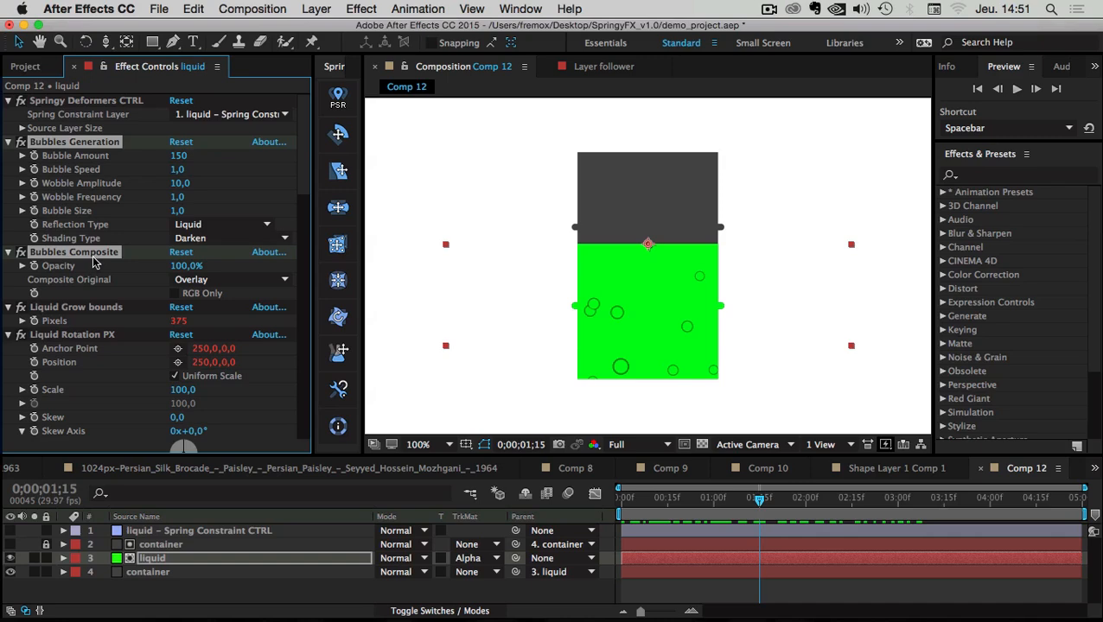
left_click(240, 179)
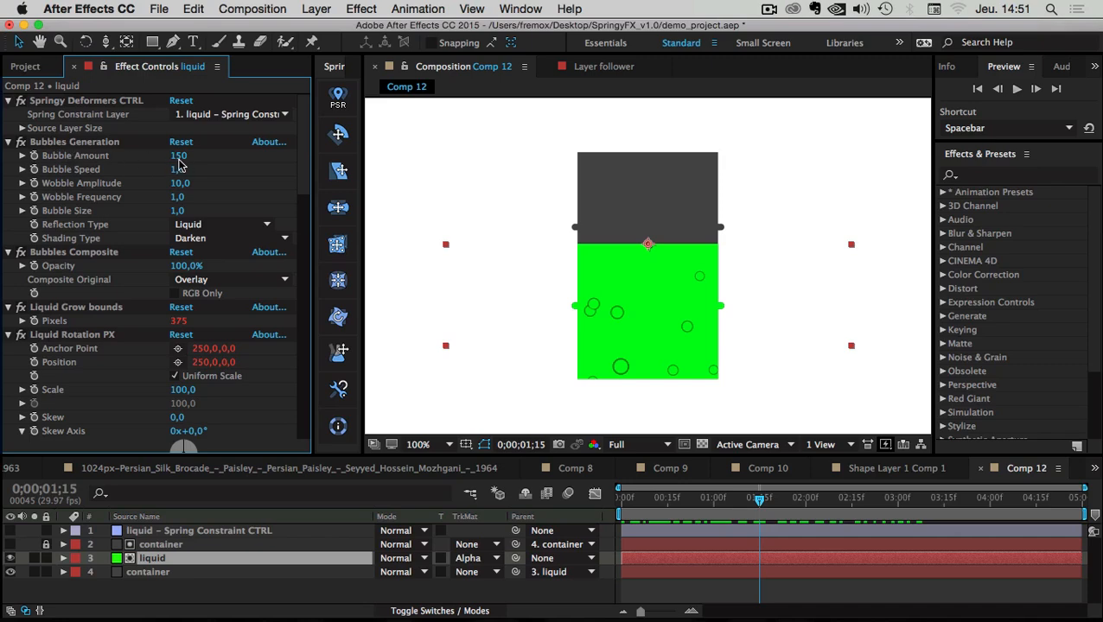
left_click_drag(179, 164, 218, 170)
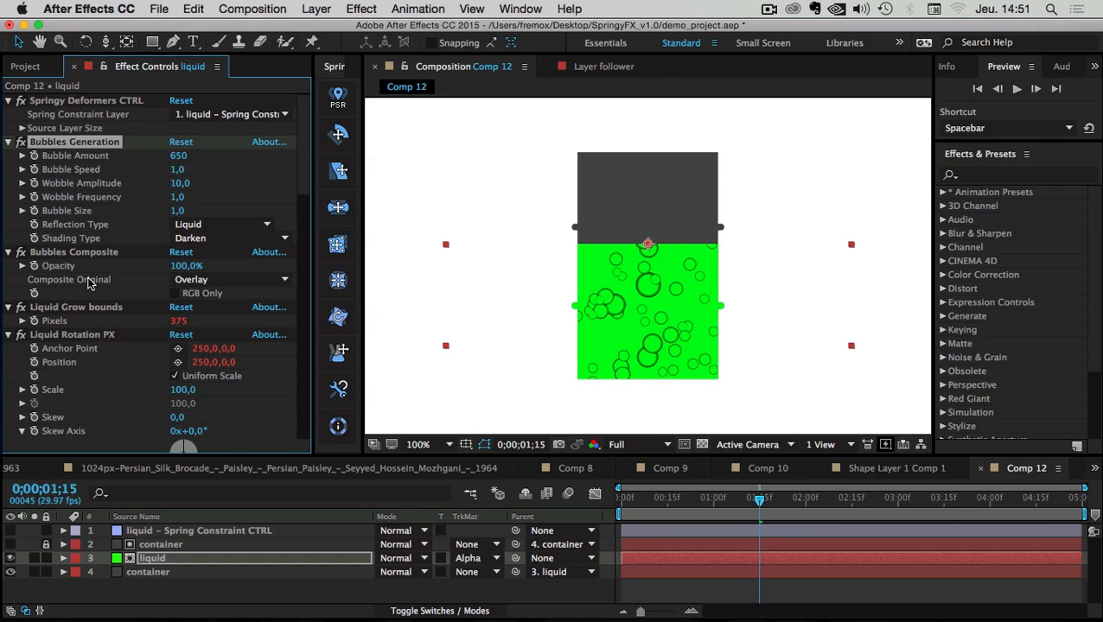
- Try Pin Light, Add, Multiply and Soft Light as the Bubbles Composite mode, and return it to Overlay
left_click(278, 283)
left_click(247, 349)
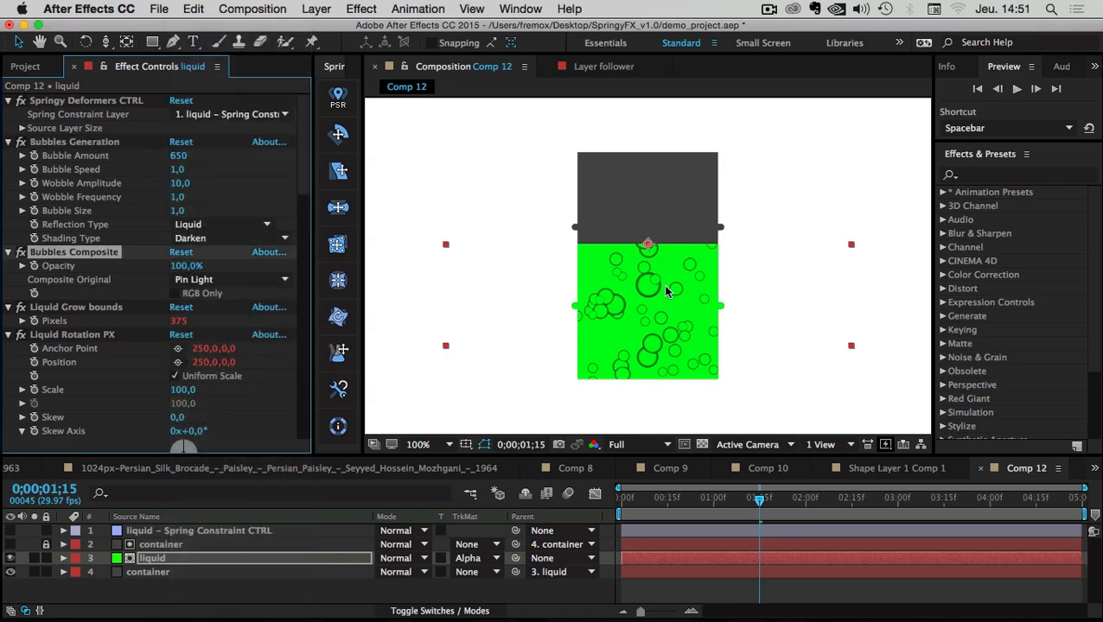
left_click(237, 283)
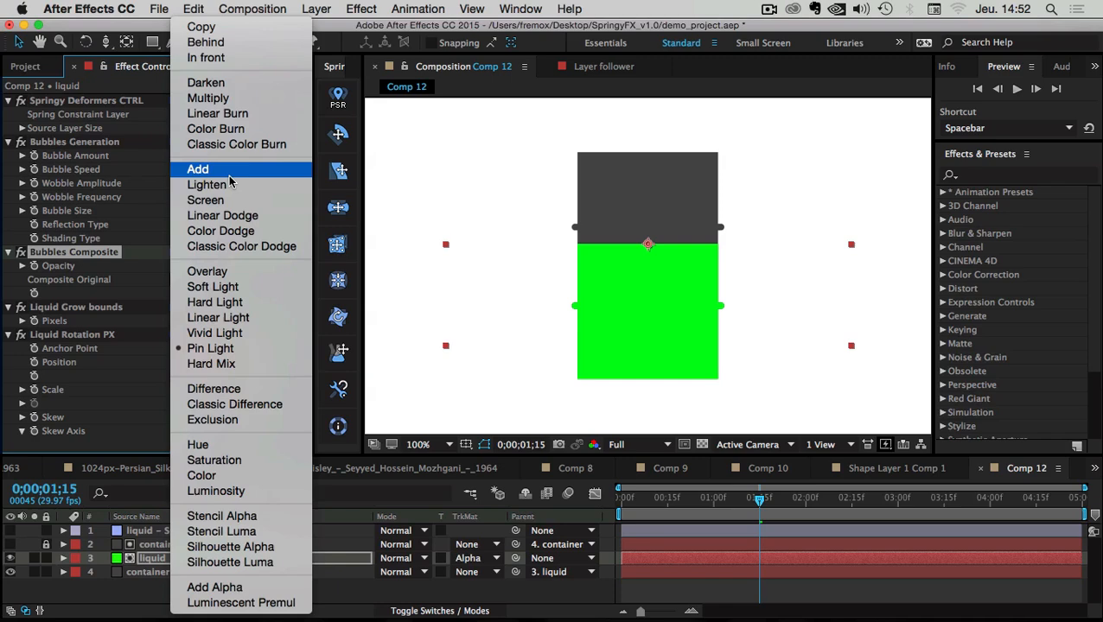
left_click(230, 173)
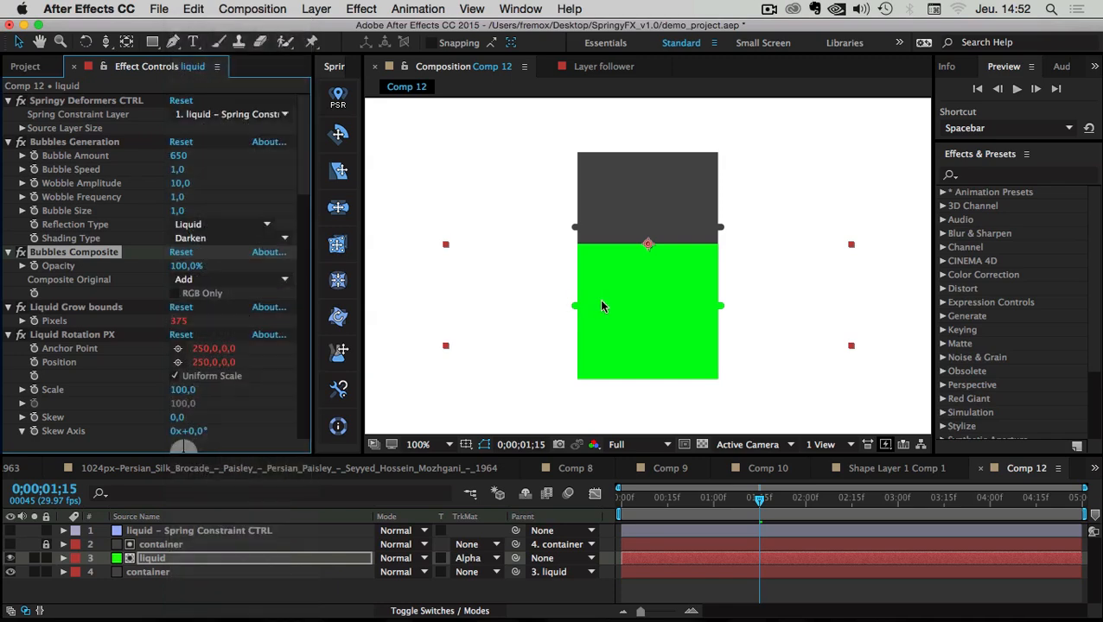
left_click(226, 285)
left_click(207, 98)
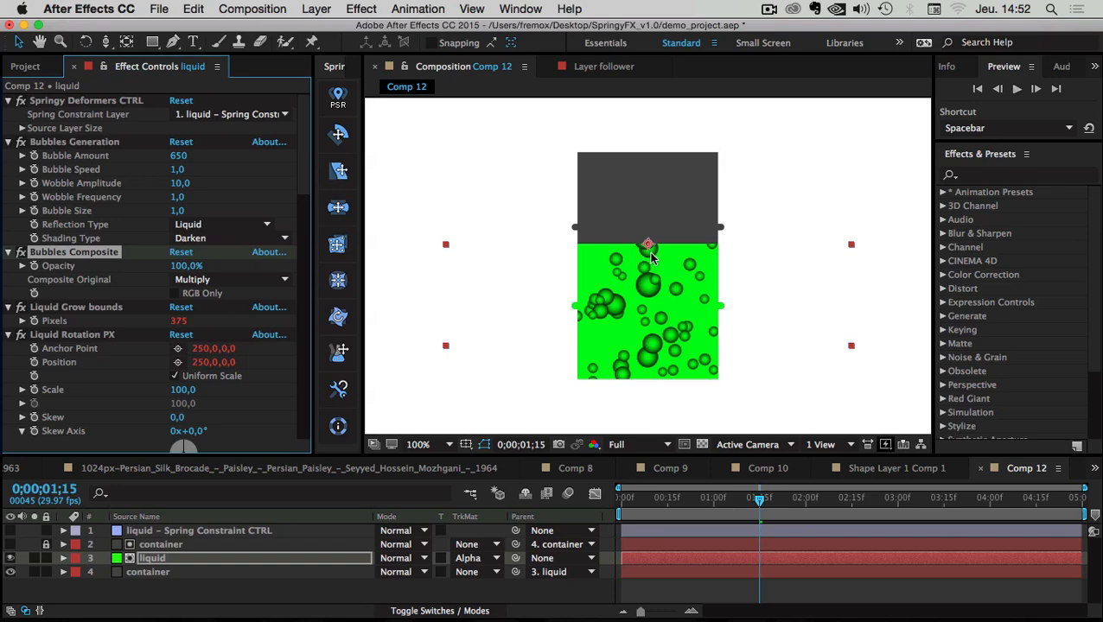
left_click(221, 280)
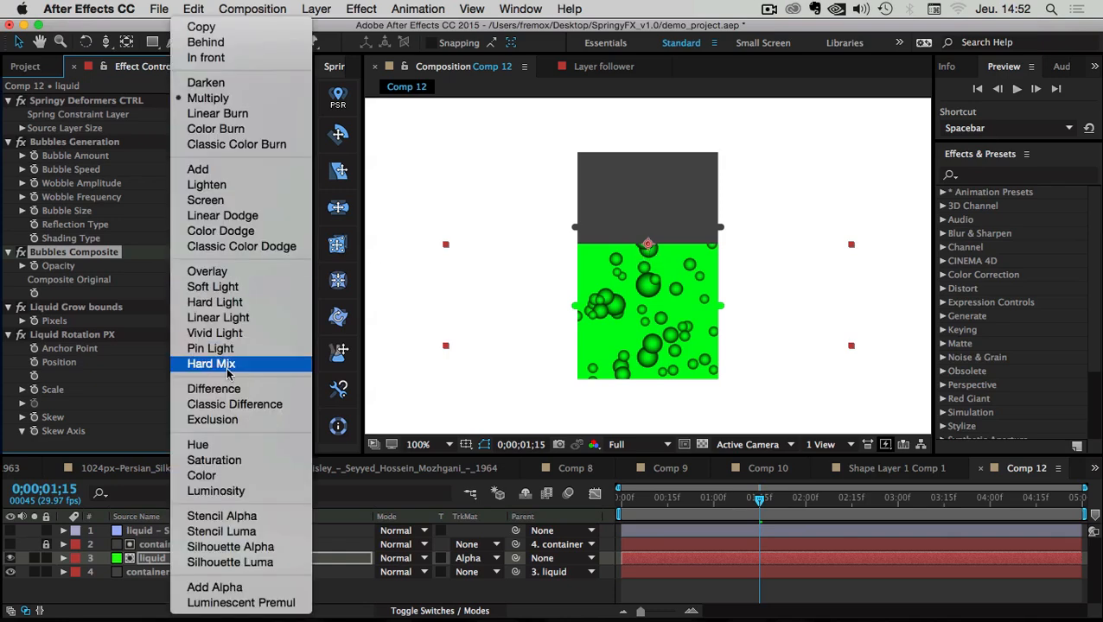
left_click(219, 286)
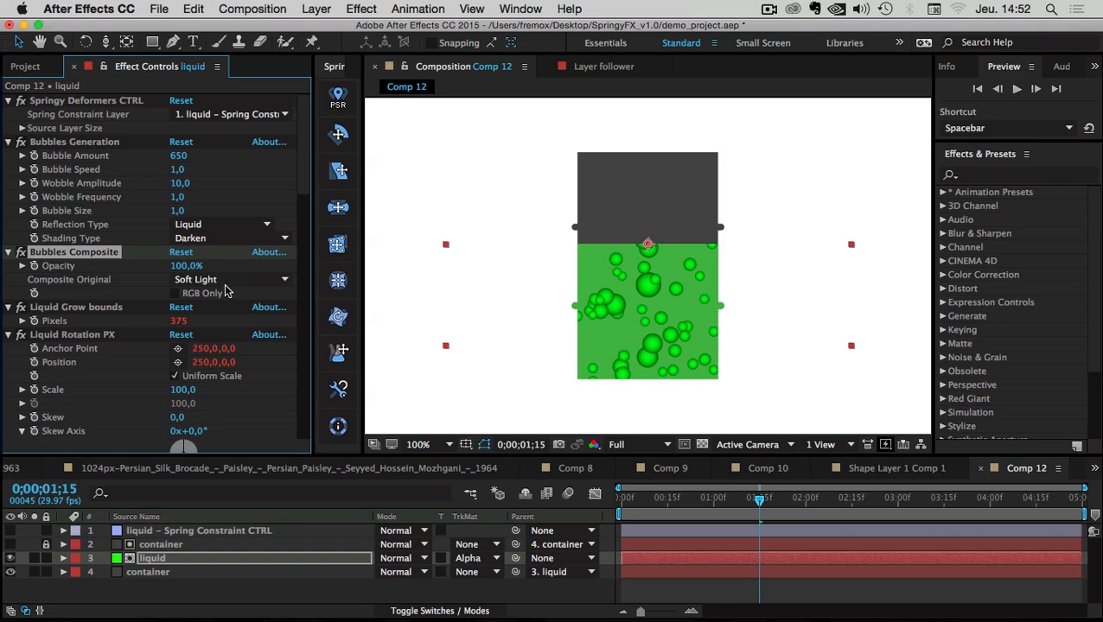
left_click(208, 279)
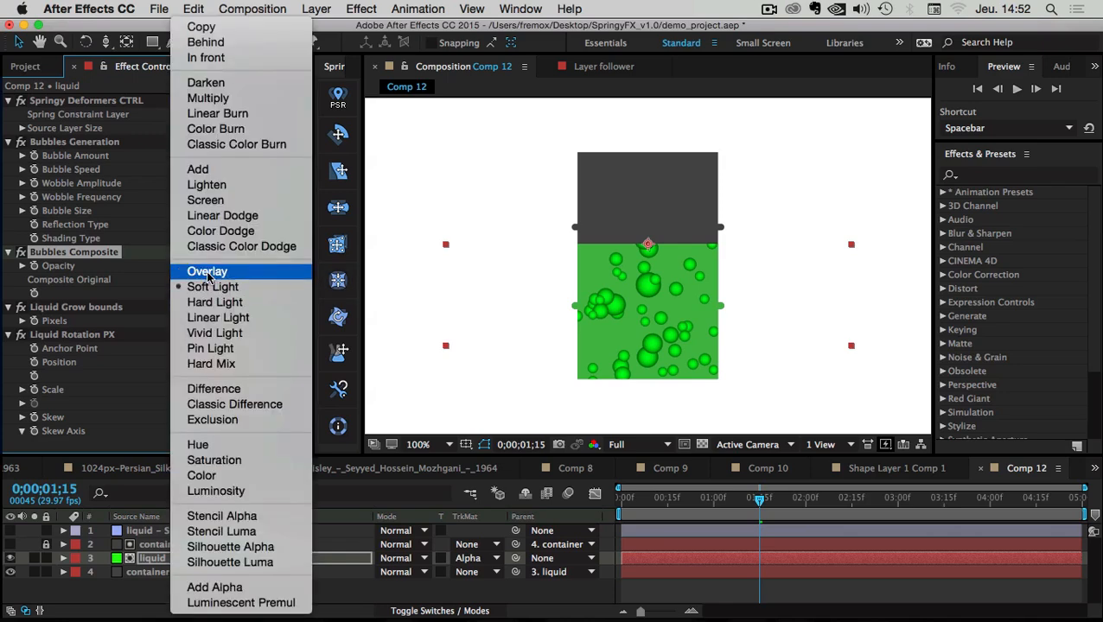
left_click(208, 273)
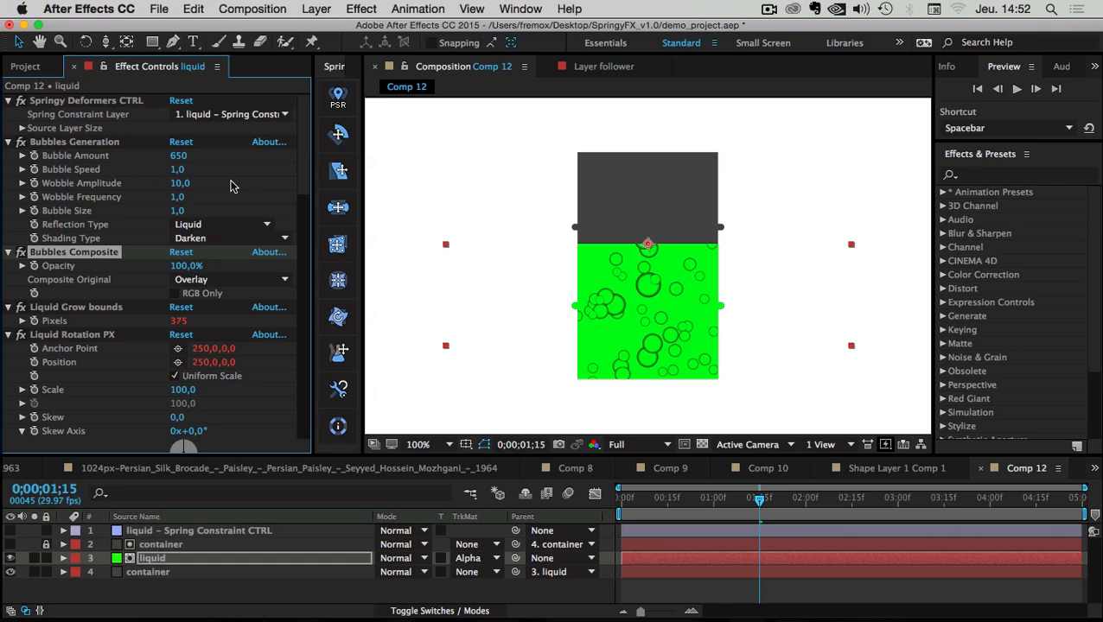
- Switch to Illustrator and copy the barrel's outer outline as a path in bottle_shapes.ai
key("comma")
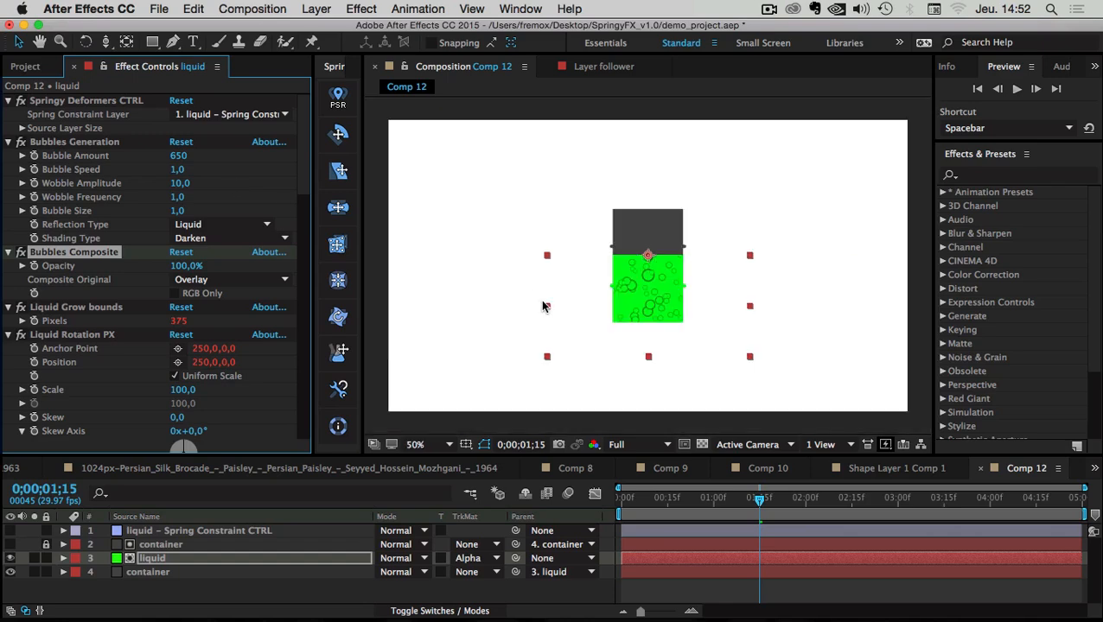
left_click(156, 598)
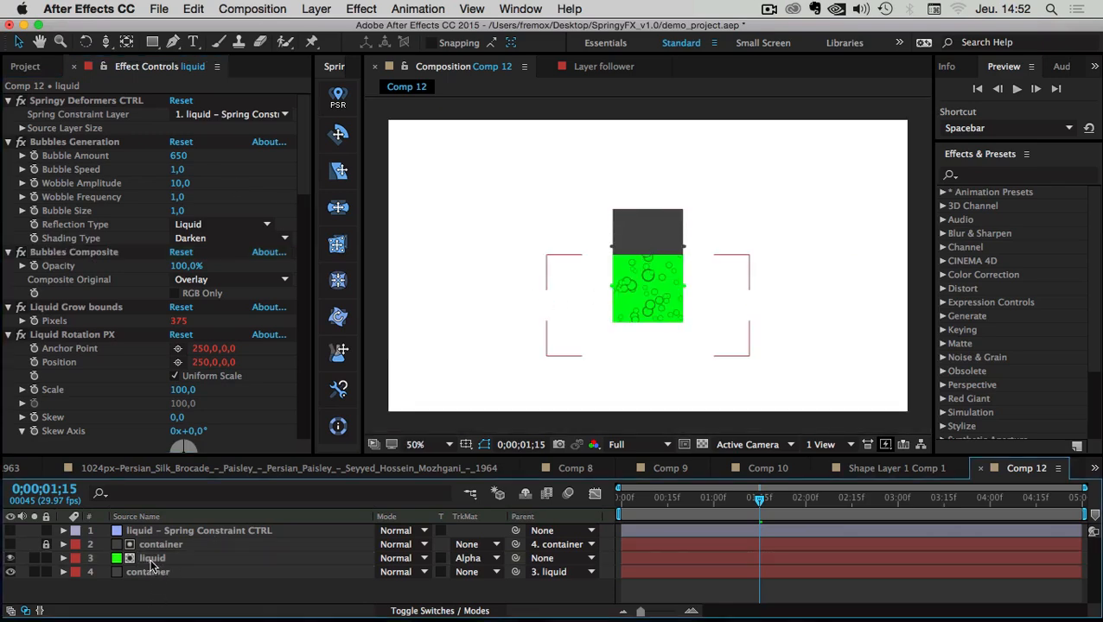
left_click(164, 562)
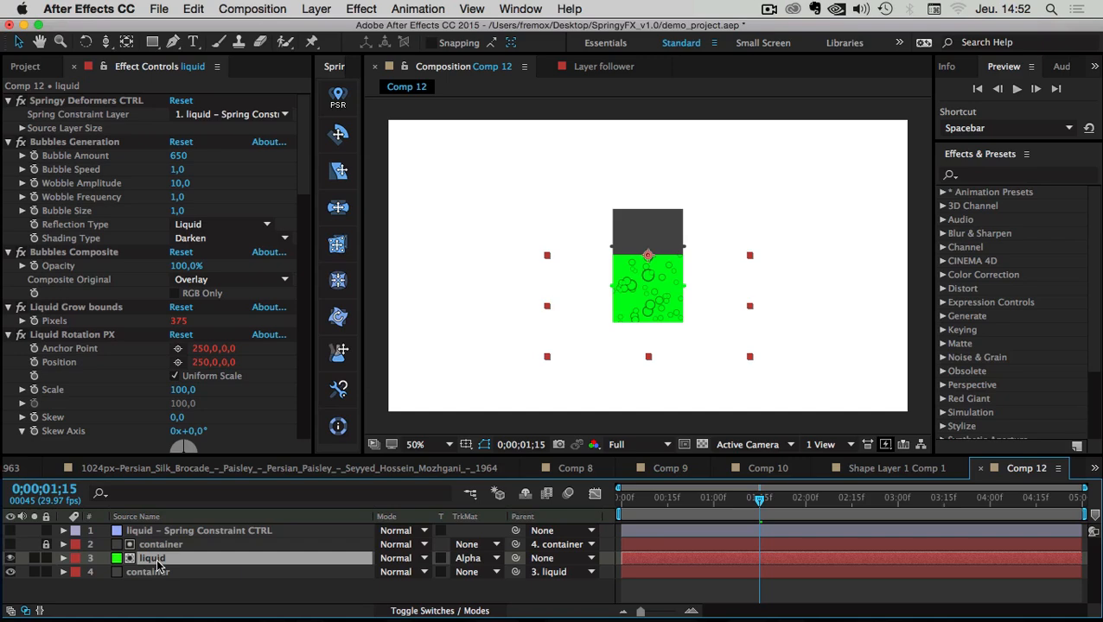
key("super+Tab")
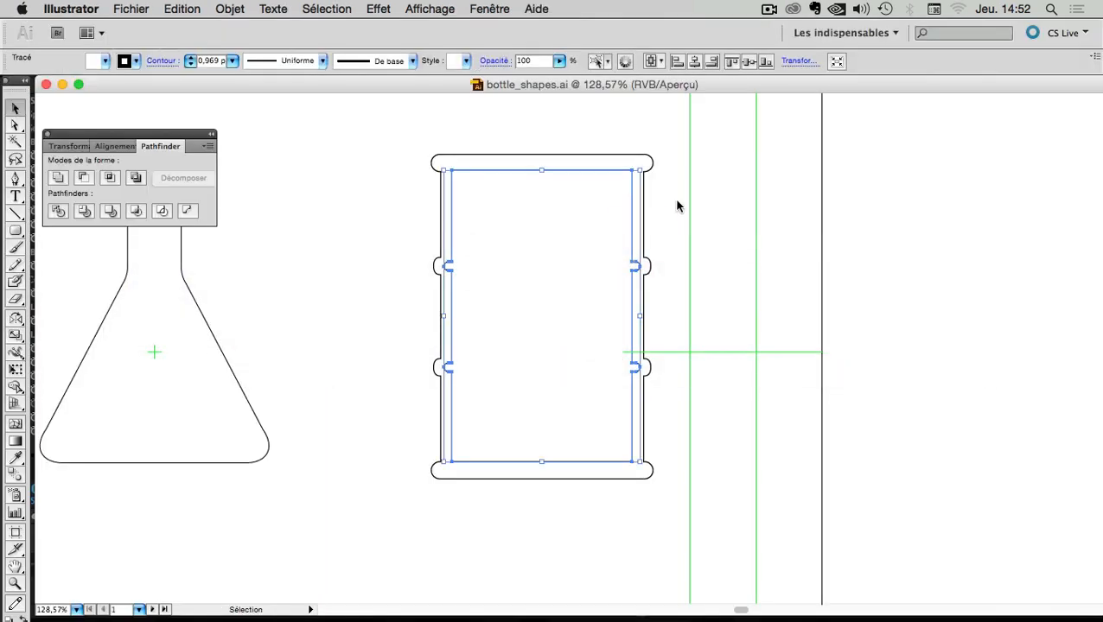
left_click(586, 153)
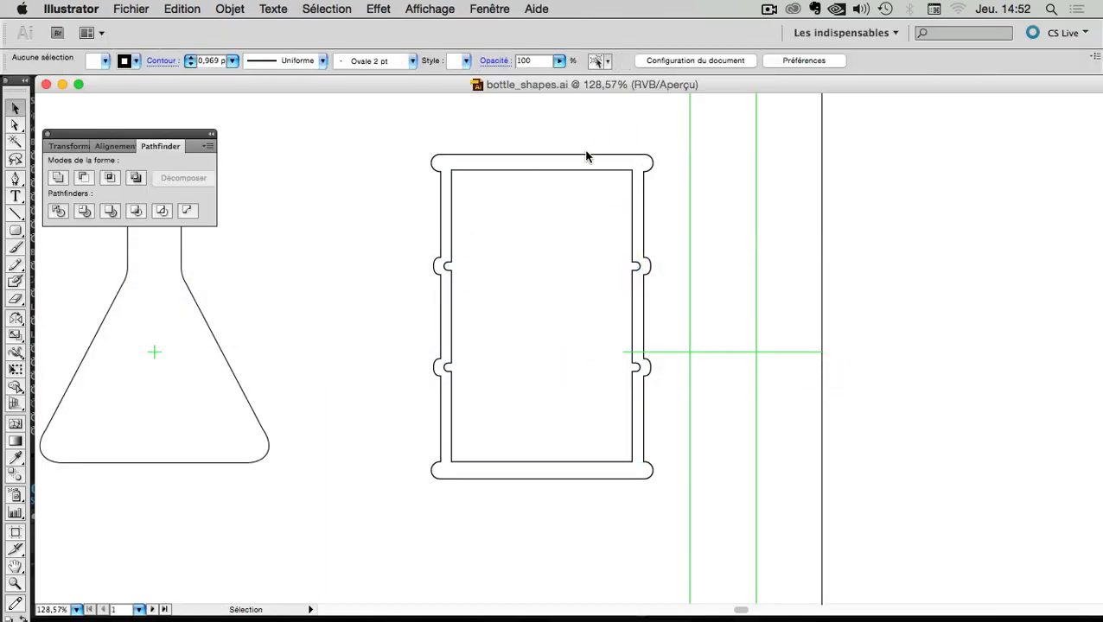
left_click(587, 157)
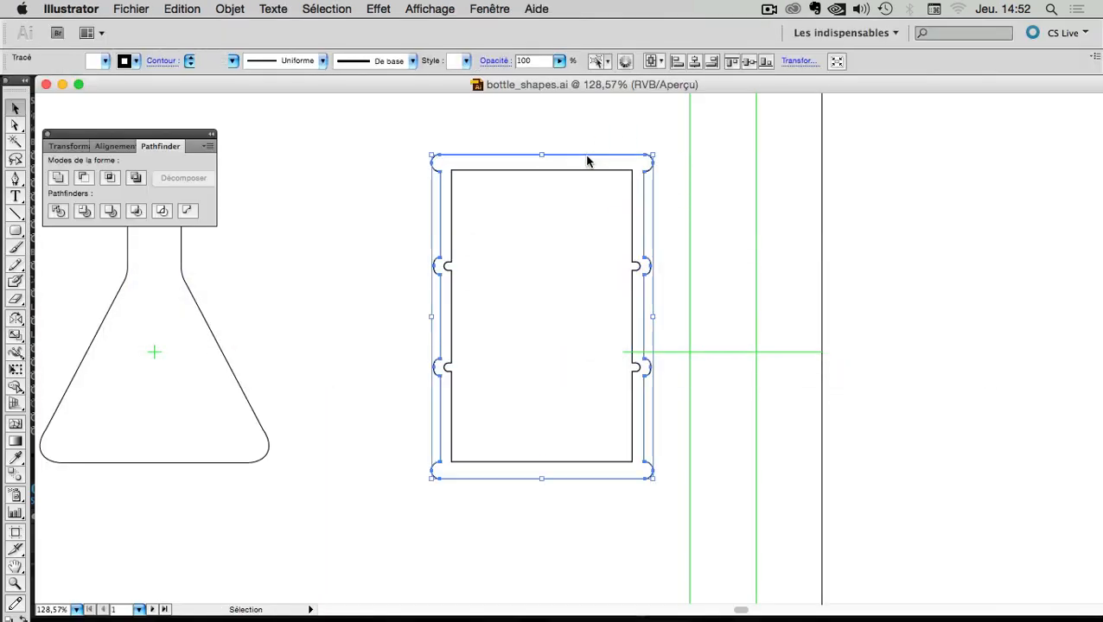
left_click(458, 126)
left_click(444, 159)
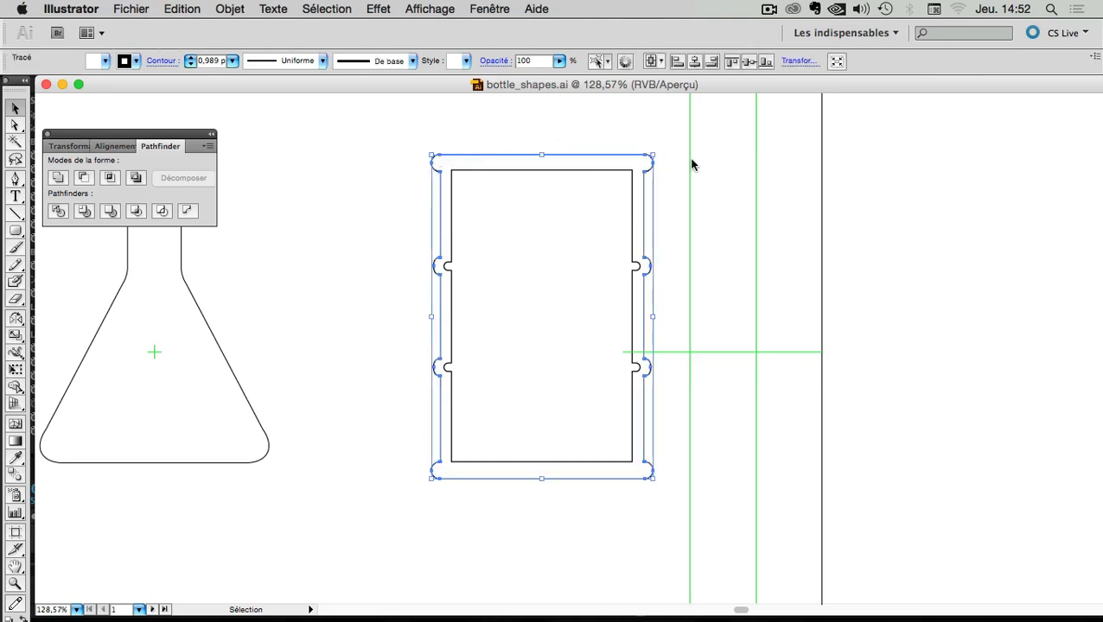
key("a")
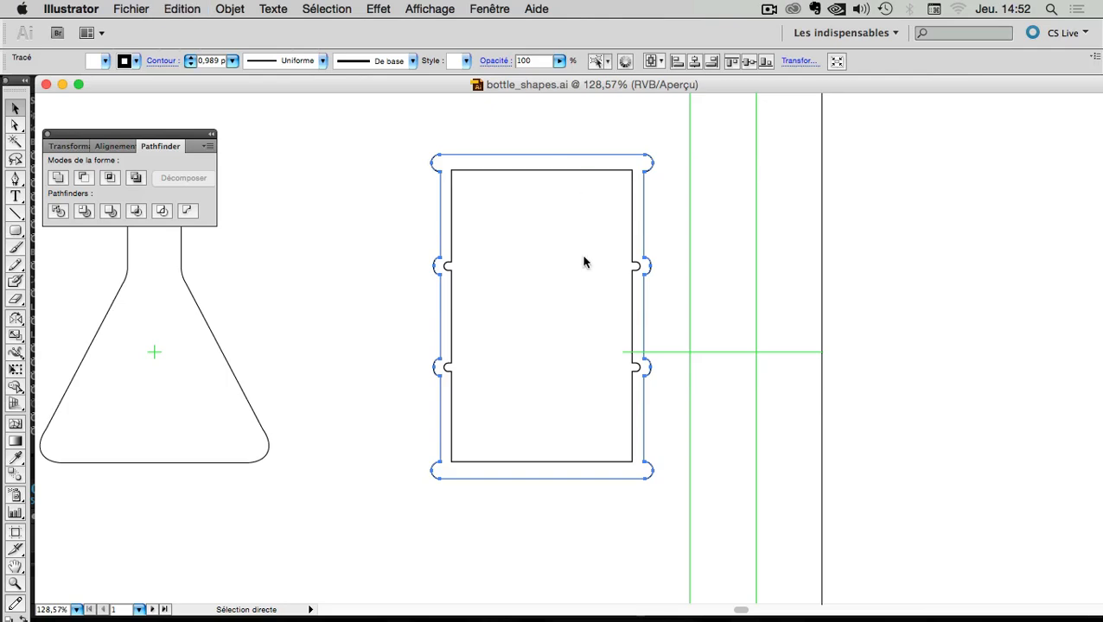
- Back in After Effects, replace Mask 1 of the visible container layer with the copied outer outline, and return to the timeline's start
key("super+Tab")
left_click(147, 572)
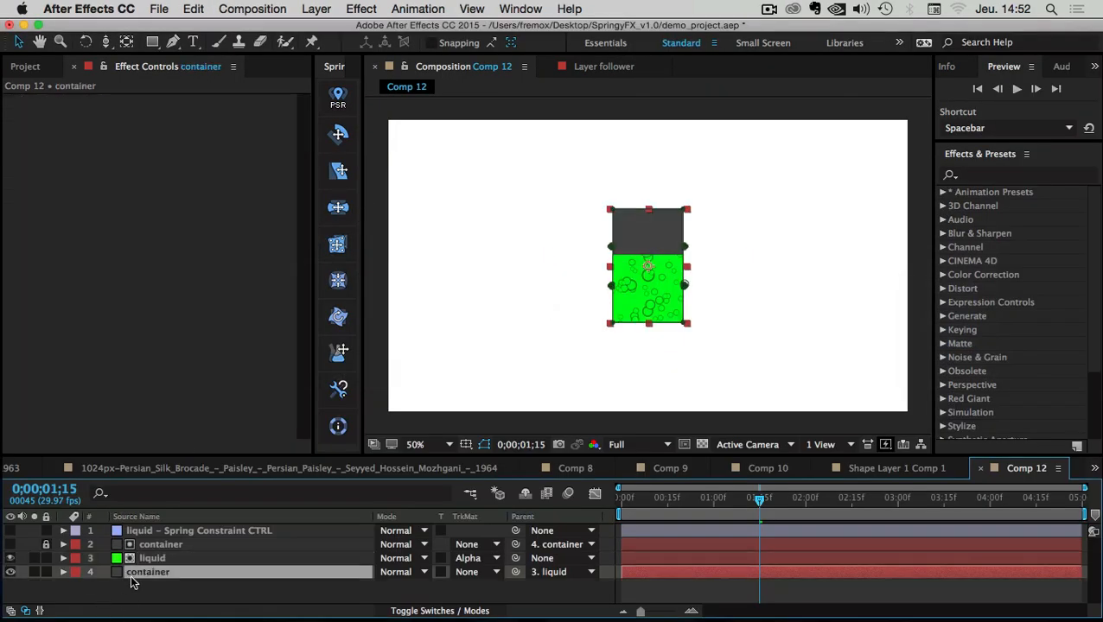
left_click(64, 573)
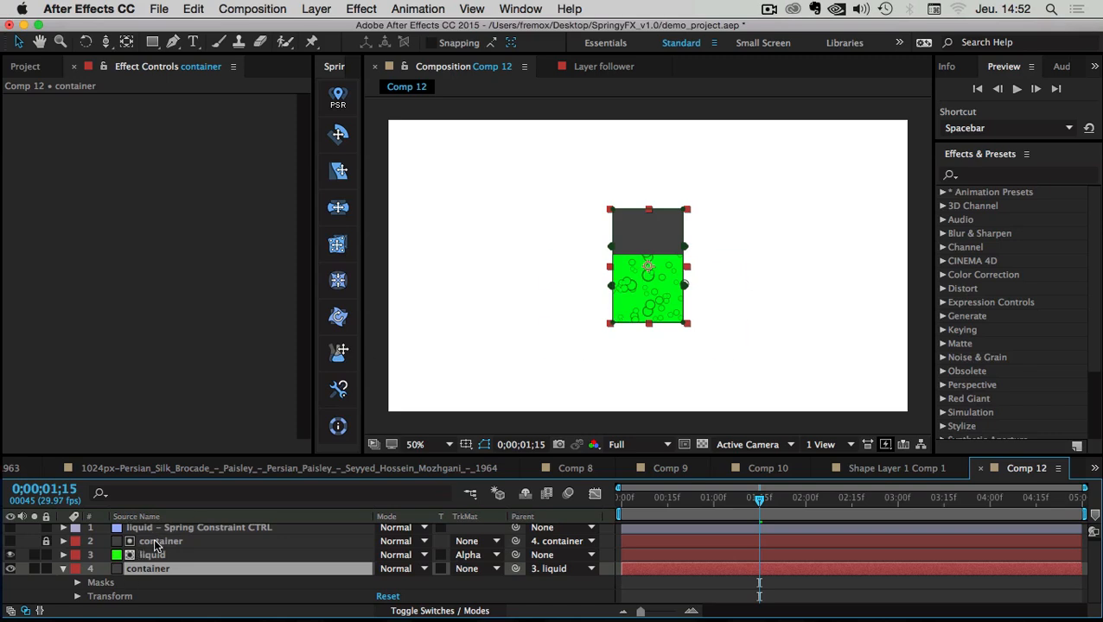
left_click(77, 583)
scroll(113, 581, "down", 1)
left_click(129, 584)
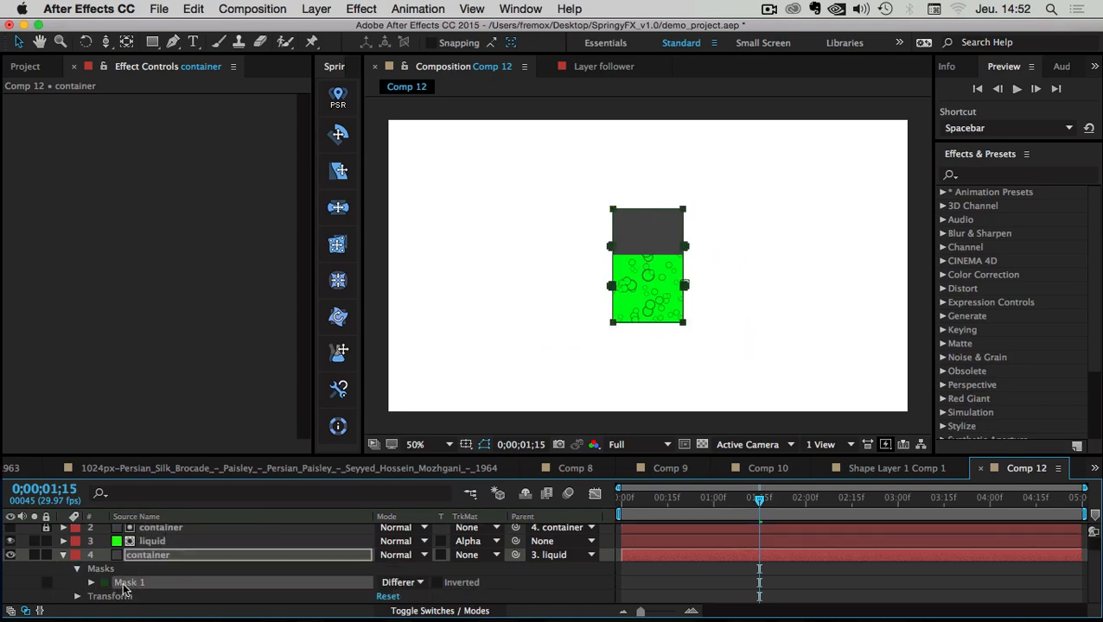
key("super+v")
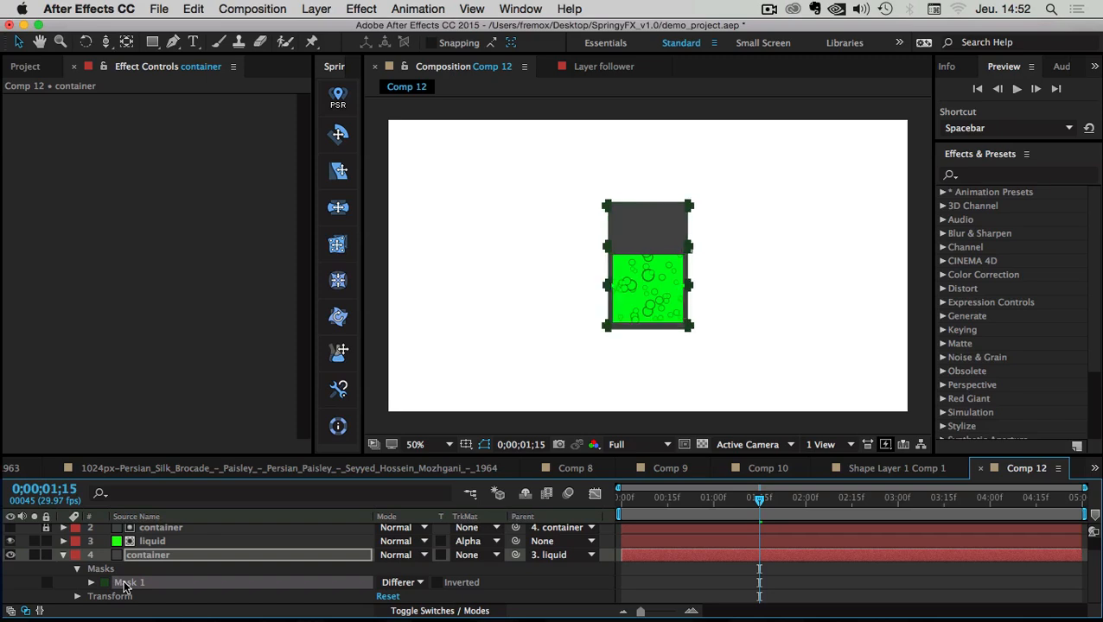
left_click(18, 573)
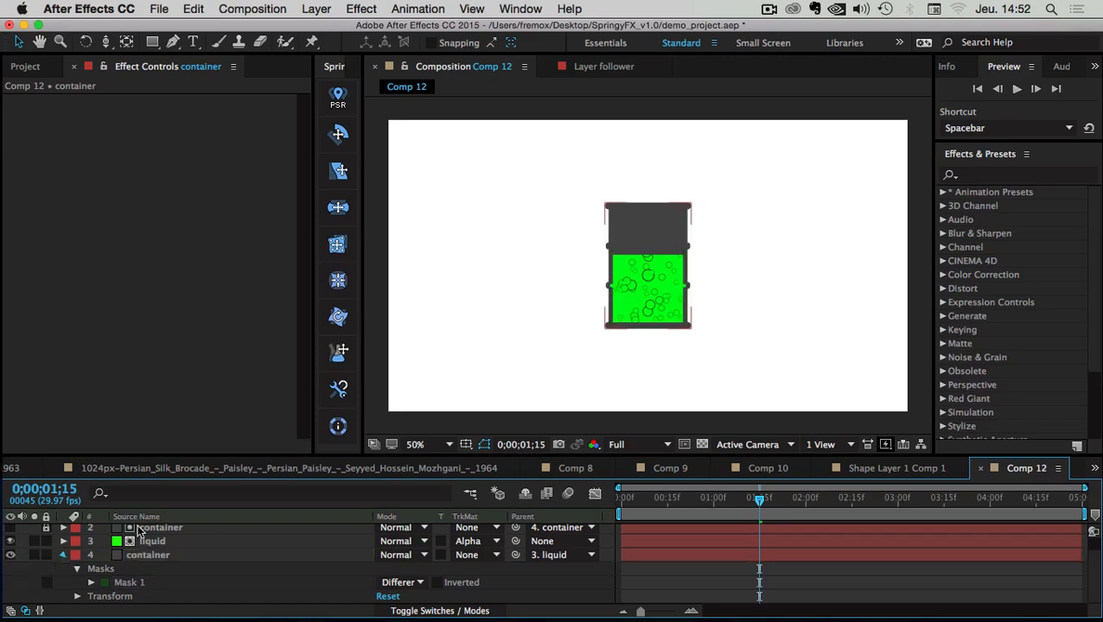
left_click(622, 497)
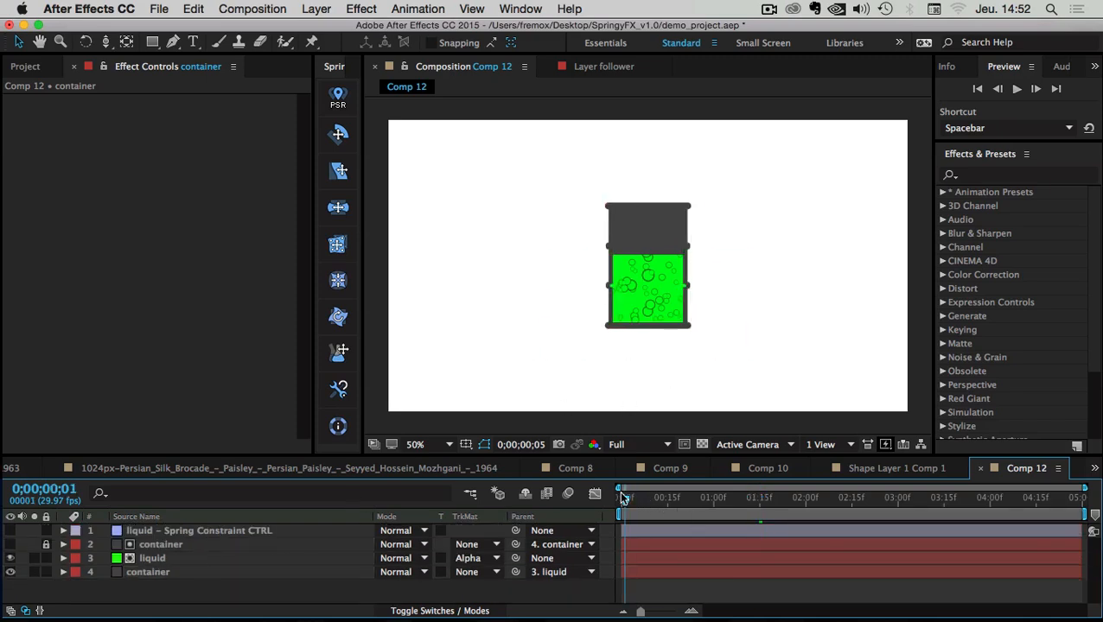
- Try moving and tilting the barrel at 0;00;00;17, and undo the change
left_click_drag(619, 491, 674, 497)
left_click(189, 569)
left_click_drag(652, 233, 707, 234)
key("super+z")
left_click(680, 274)
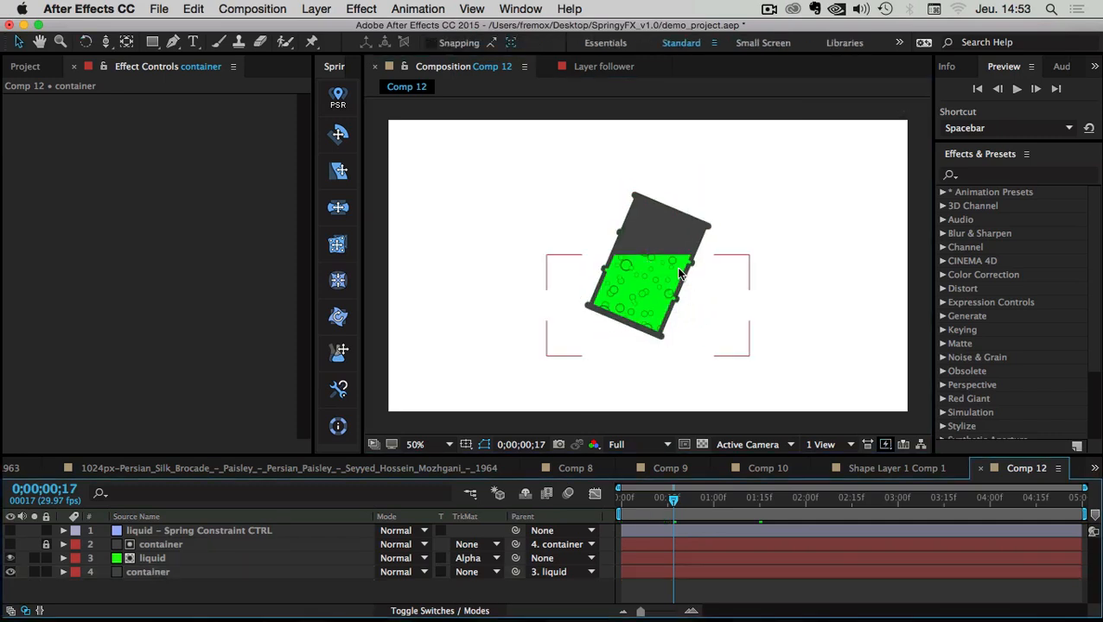
key("super+z")
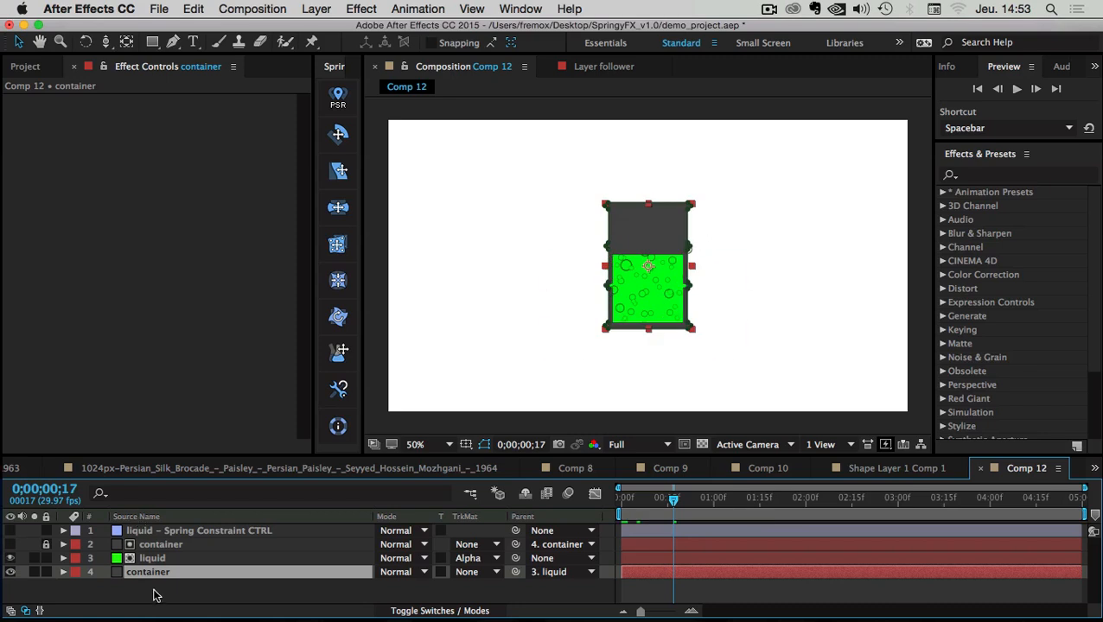
left_click(154, 596)
- Start Position keyframes for the liquid layer at 0;00;00;17 and return to that keyframe
left_click(154, 560)
key("p")
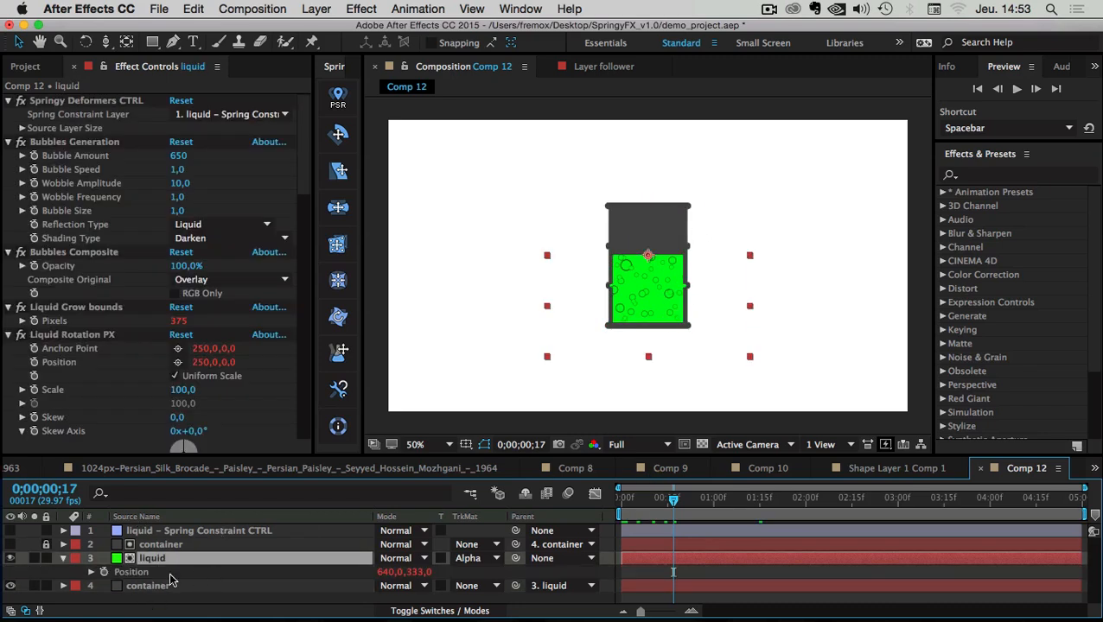
left_click(103, 572)
key("Page_Down")
key("Page_Down")
key("Page_Down")
key("Page_Down")
key("Page_Down")
key("Page_Down")
key("Page_Down")
key("Page_Down")
key("Page_Down")
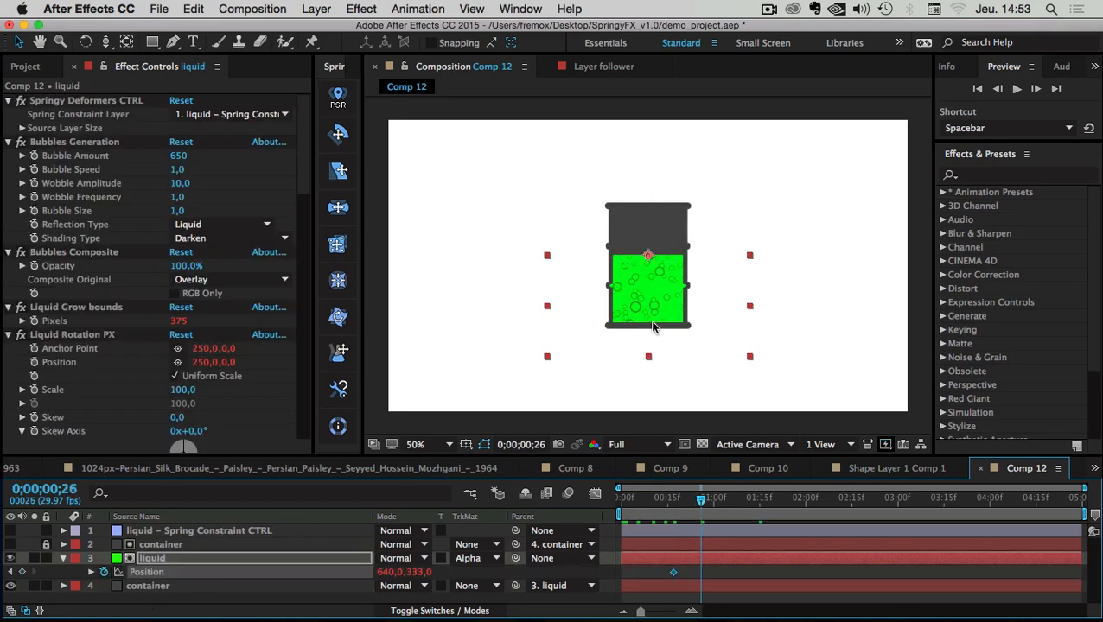
left_click(673, 500)
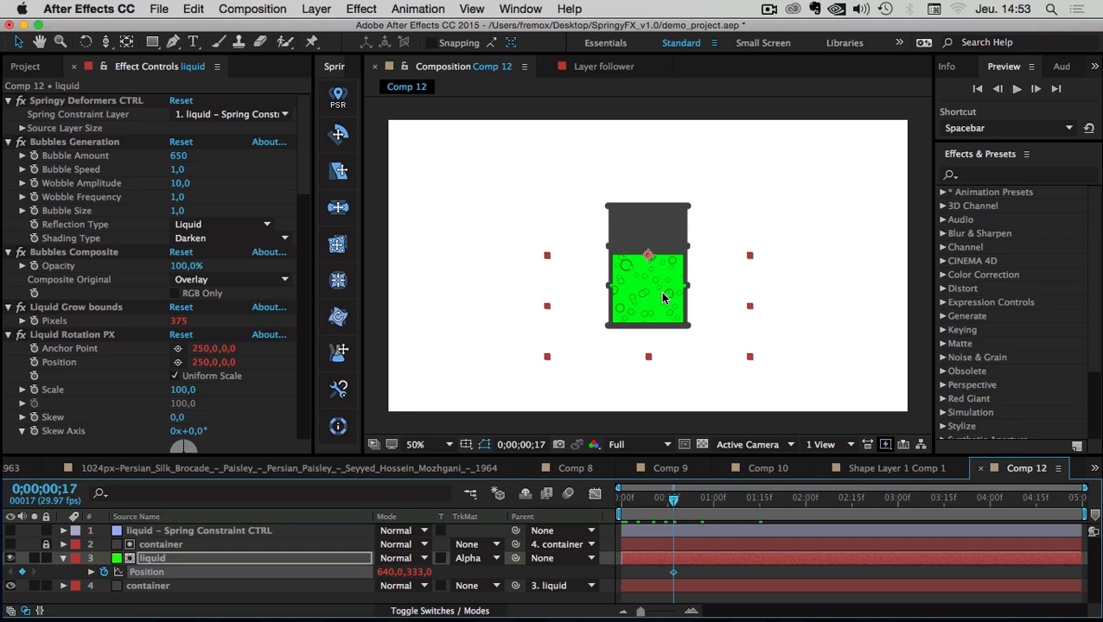
- Animate the barrel sliding horizontally over fifteen frames, from the composition's left part to Position 960,0, 333,0
left_click_drag(664, 298, 835, 285)
key("Page_Down")
key("Page_Down")
key("Page_Down")
key("Page_Down")
key("Page_Down")
key("Page_Down")
key("Page_Down")
key("Page_Down")
key("Page_Down")
key("Page_Down")
key("Page_Down")
key("Page_Down")
key("Page_Down")
key("Page_Down")
key("Page_Down")
- Keyframe the liquid layer's Rotation from 0° at 0;00;02;20 to about -22,6° at 0;00;03;01
left_click_drag(691, 503, 867, 505)
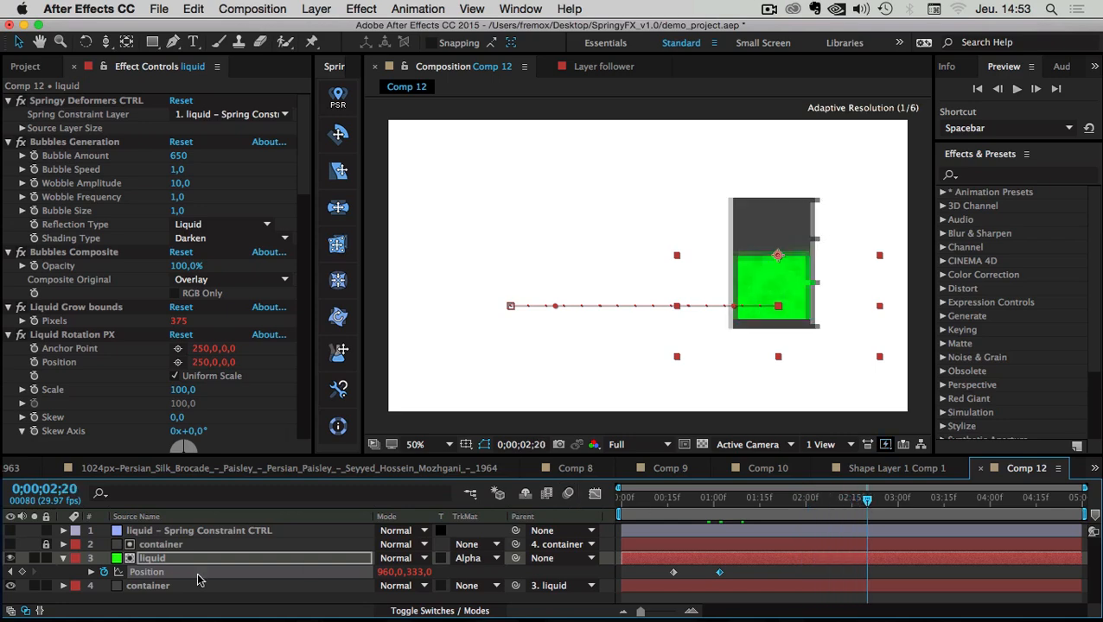
left_click(159, 570)
key("alt+shift+r")
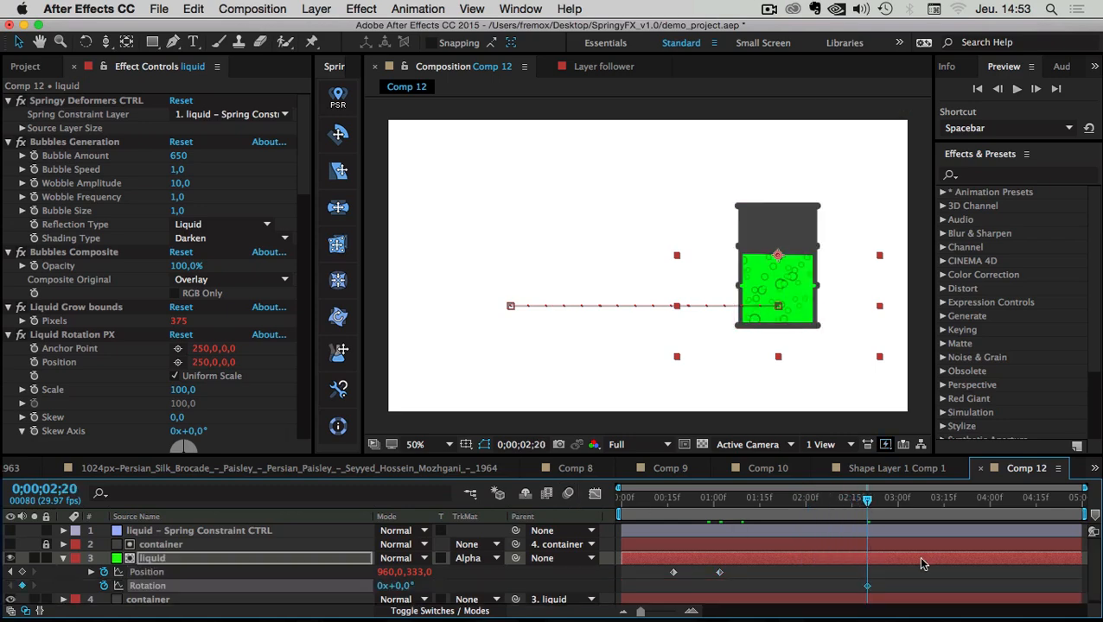
left_click_drag(874, 502, 902, 501)
key("w")
left_click_drag(797, 267, 839, 255)
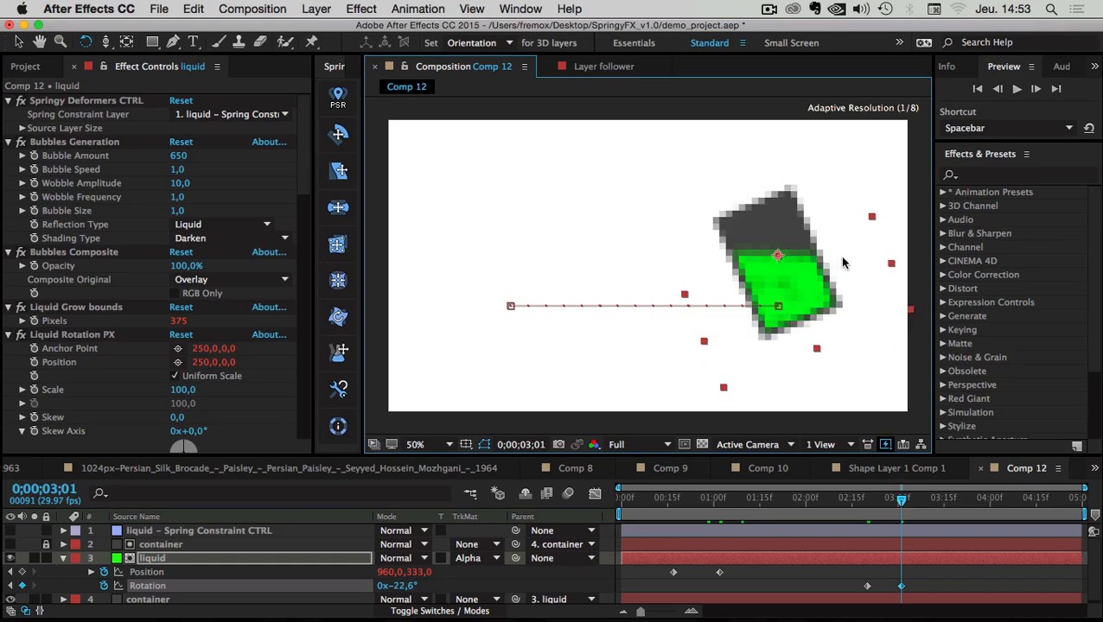
key("v")
- Preview the barrel's slide and tilt from the beginning up to 0;00;03;24
left_click_drag(664, 499, 972, 508)
key("space")
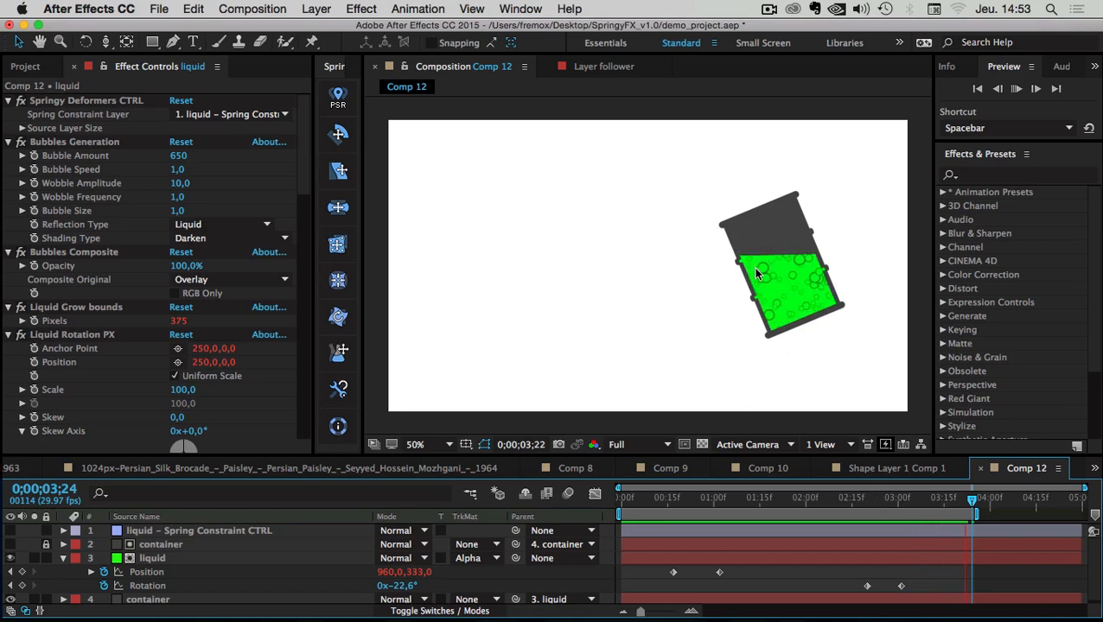
key("space")
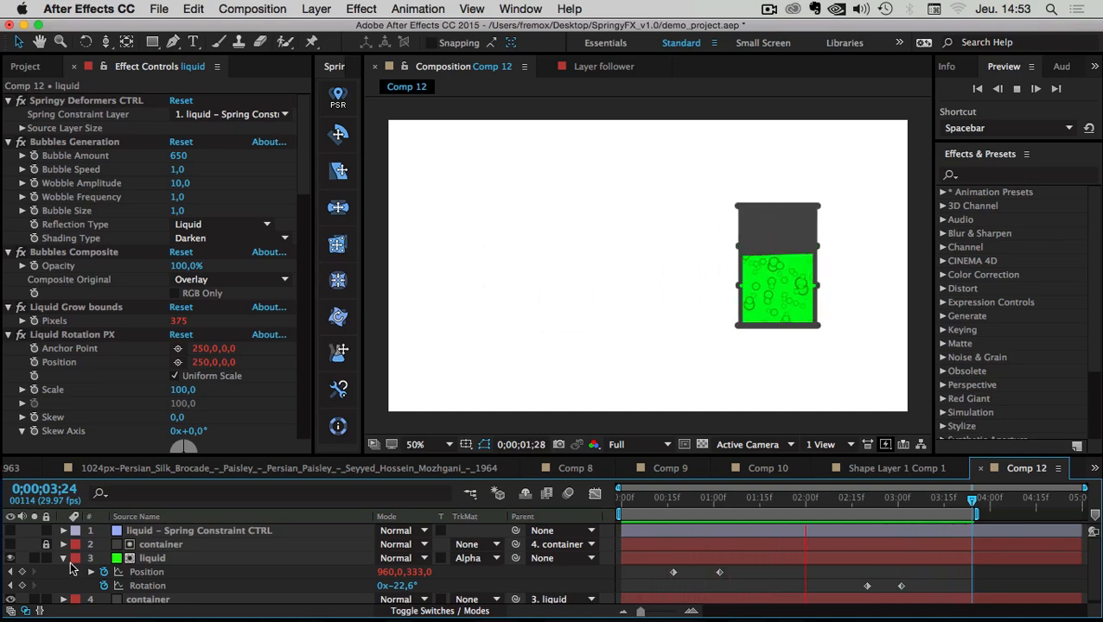
- Select the liquid layer's Bubbles Generation and Bubbles Composite effects and collapse their settings
left_click(194, 562)
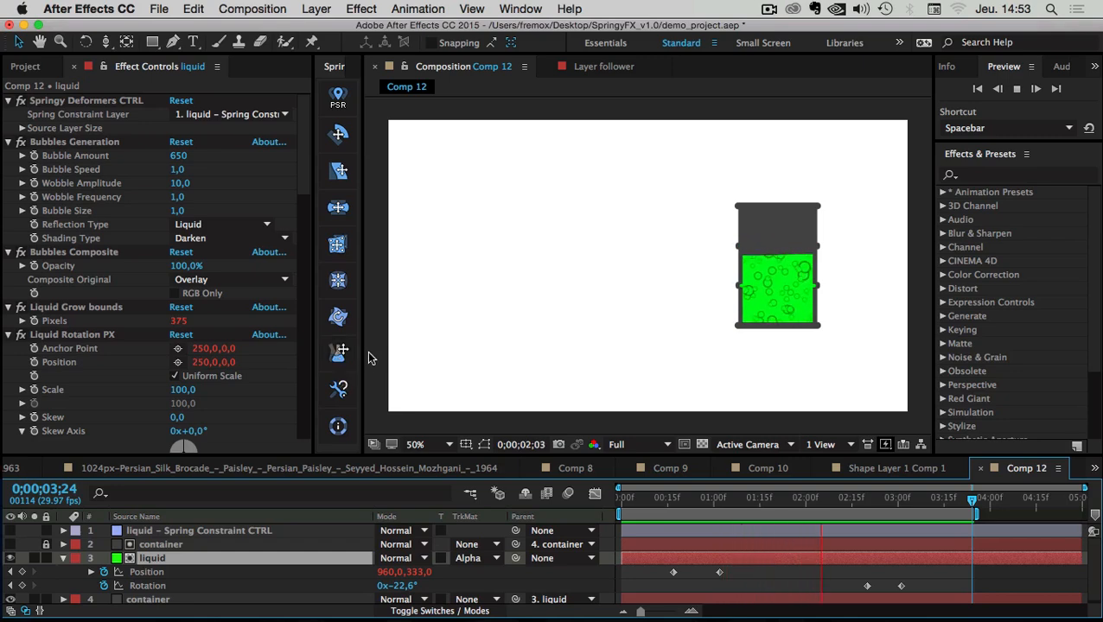
left_click(52, 143)
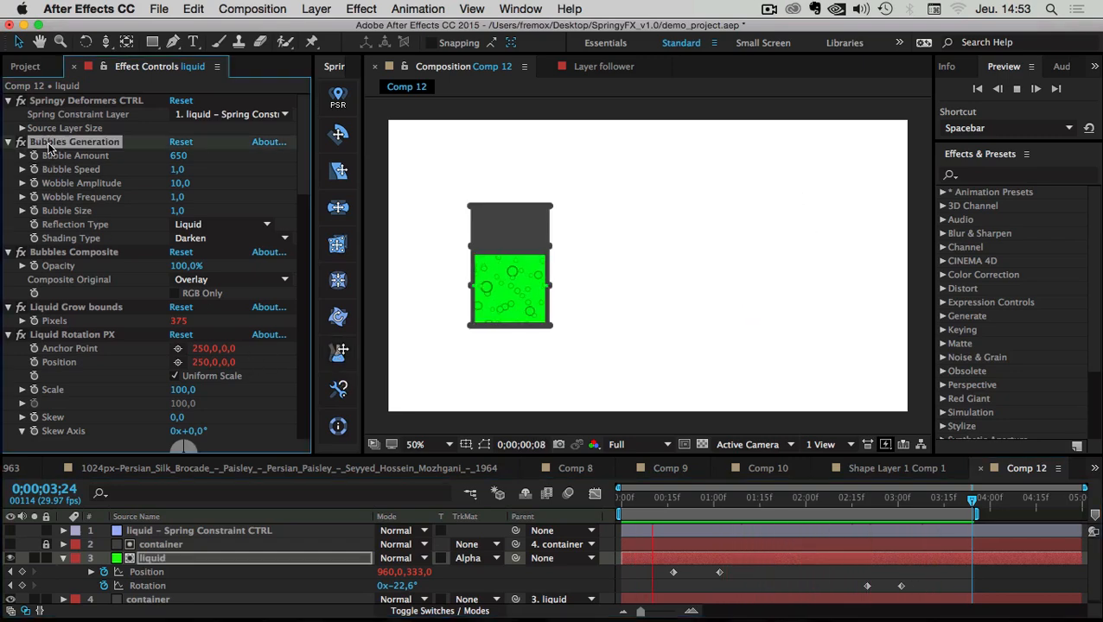
left_click(50, 255)
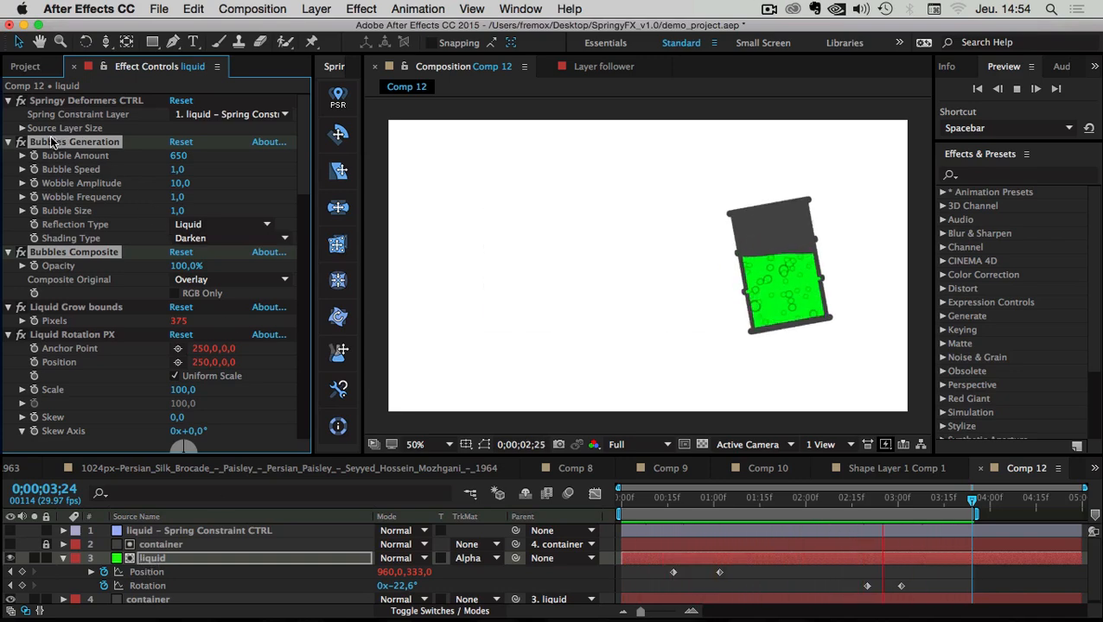
left_click(41, 310)
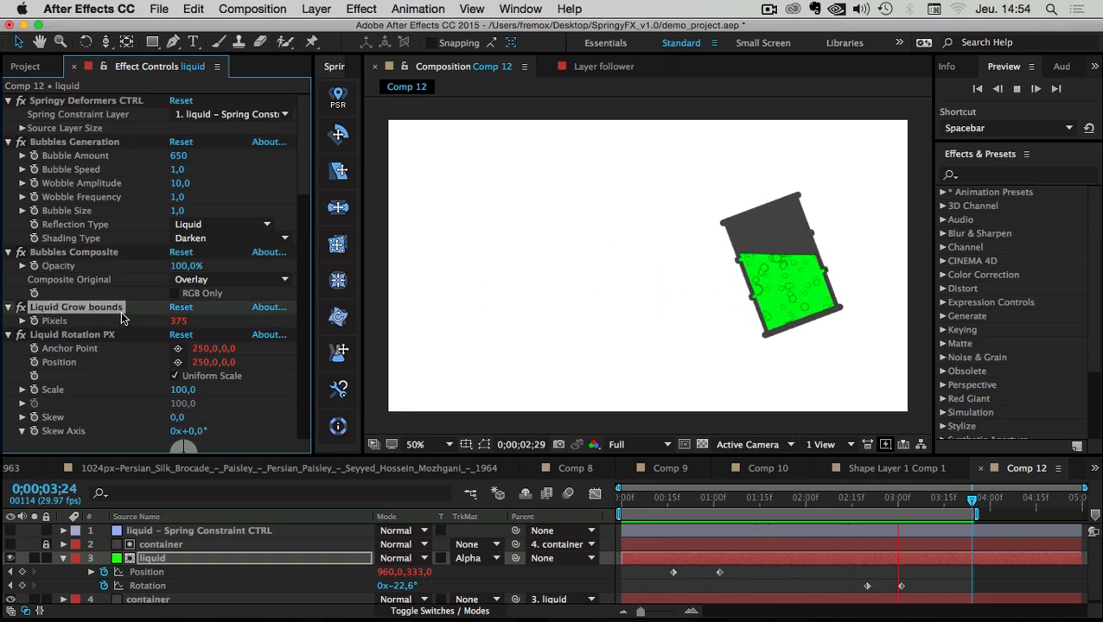
left_click(59, 143)
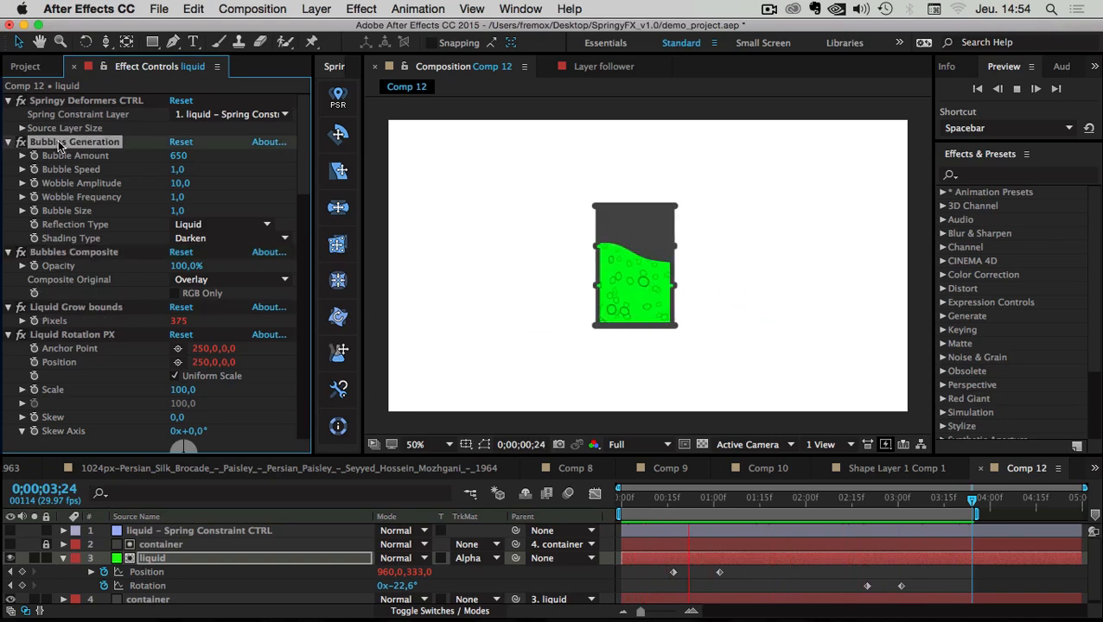
left_click(60, 254, "shift")
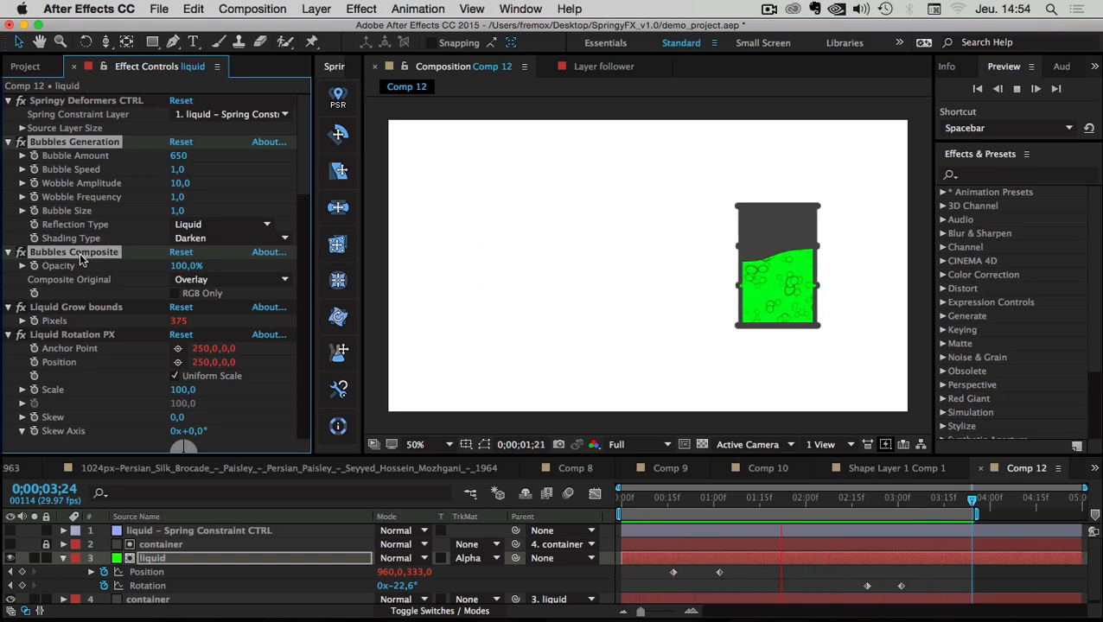
left_click(8, 142)
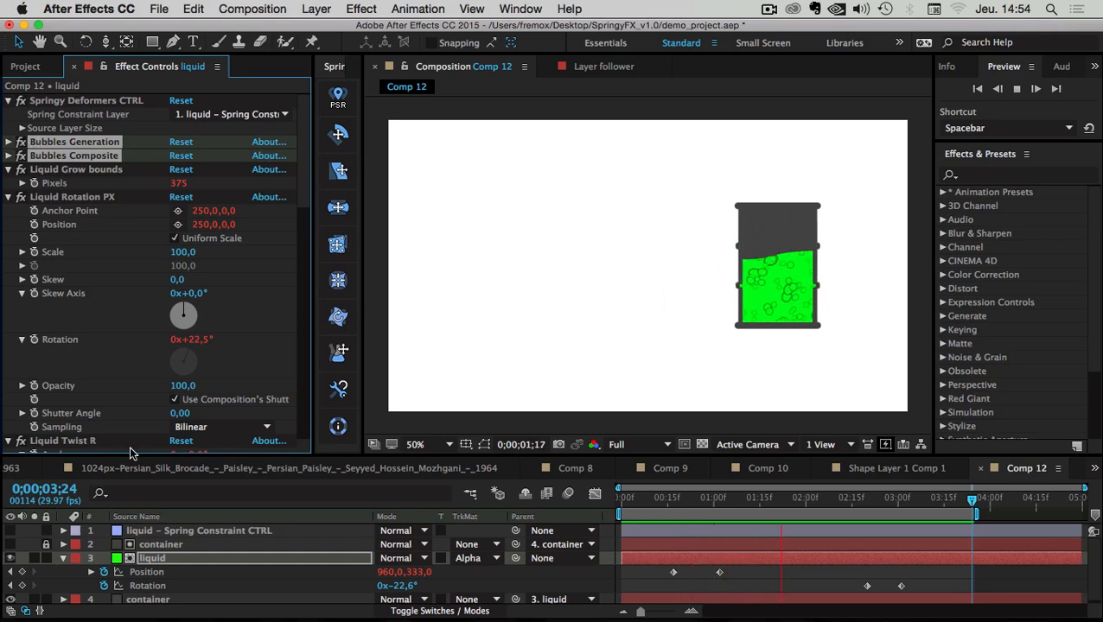
- Undo the keyframes and the whole liquid rig, back to the plain container and liquid layers
left_click(61, 576)
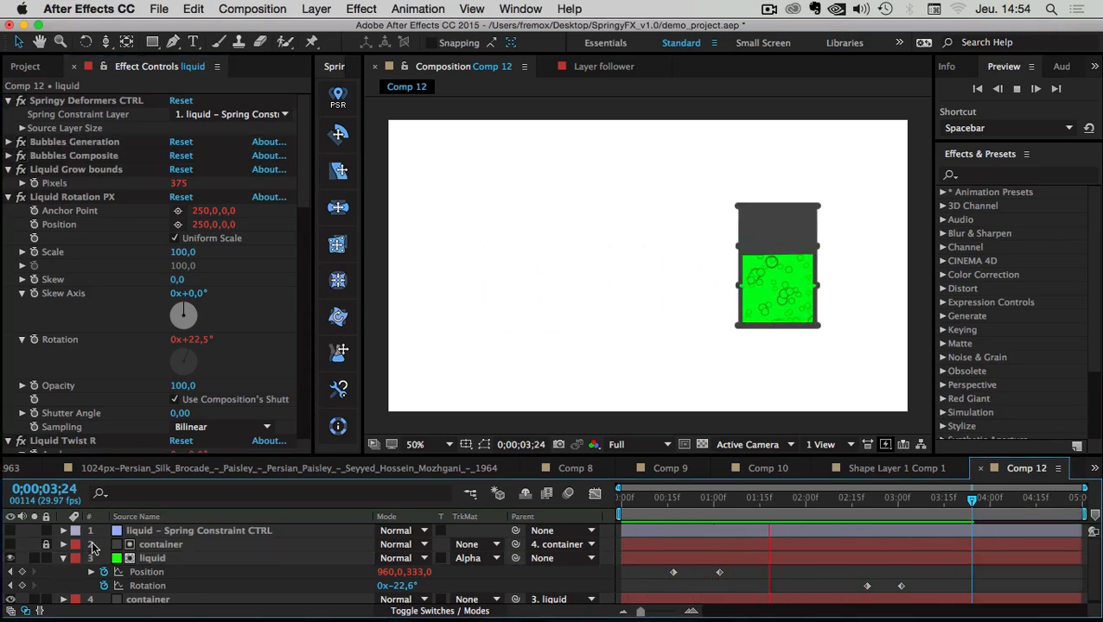
key("super+z")
key("super+z")
key("super+z")
key("super+z")
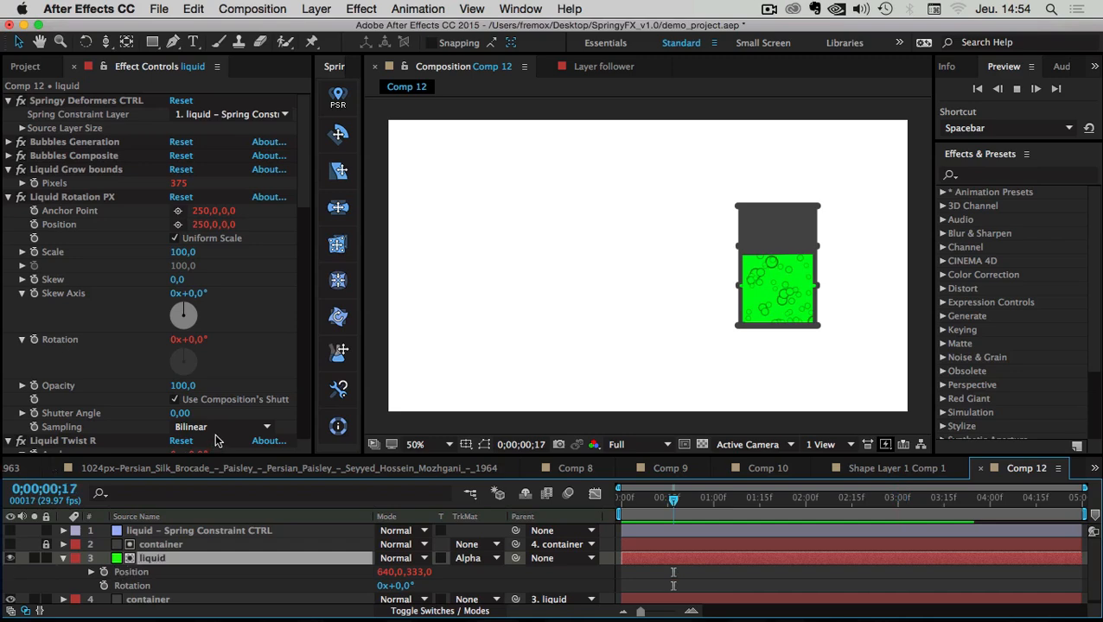
key("super+z")
key("super+z")
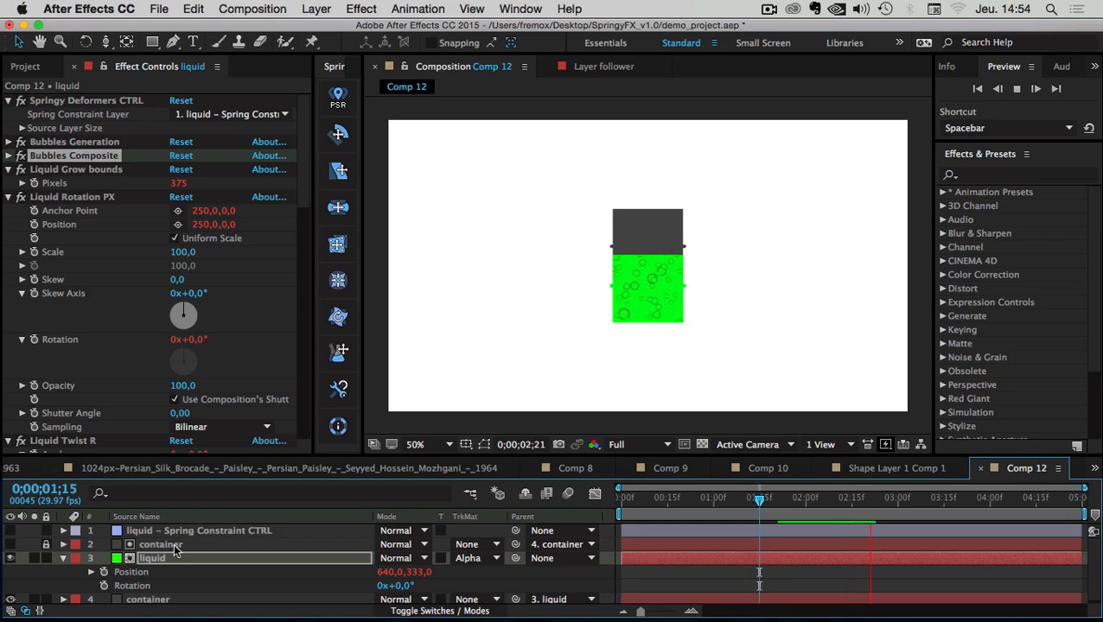
key("super+z")
key("super+z")
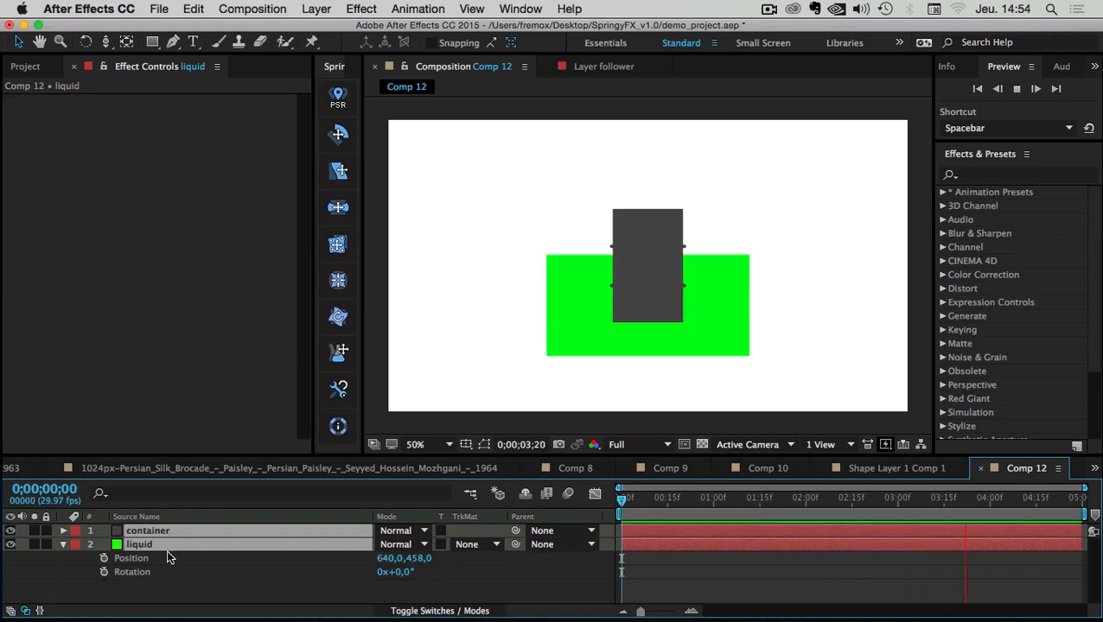
- Delete the container layer from Comp 12
left_click(148, 590)
left_click(147, 530)
key("Delete")
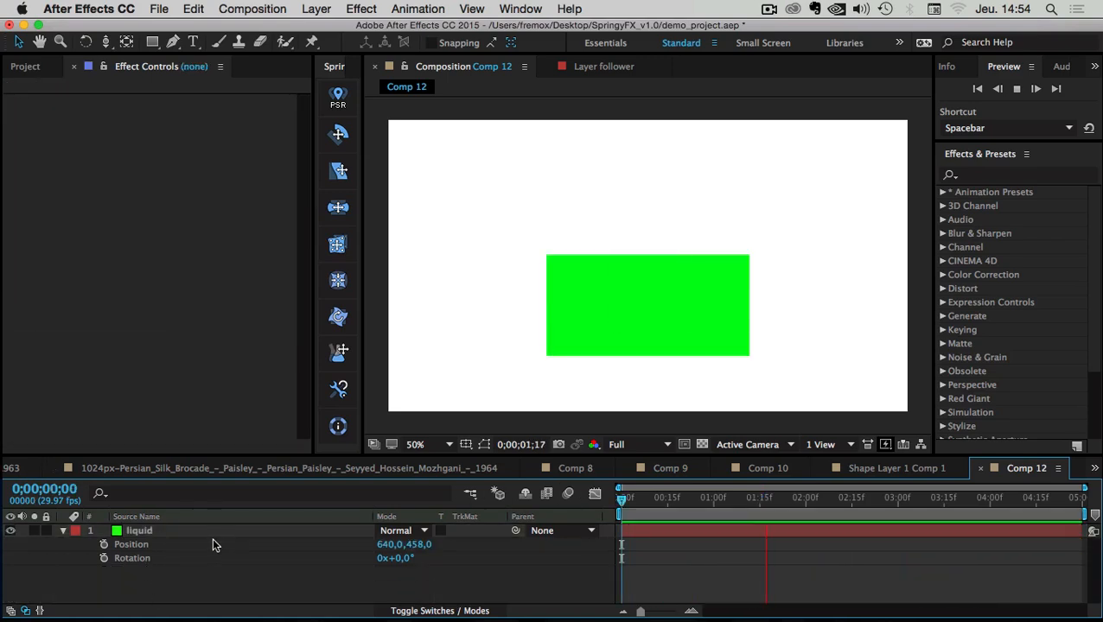
- Stop the preview at the timeline's start and open the solid settings of the liquid layer
left_click(142, 530)
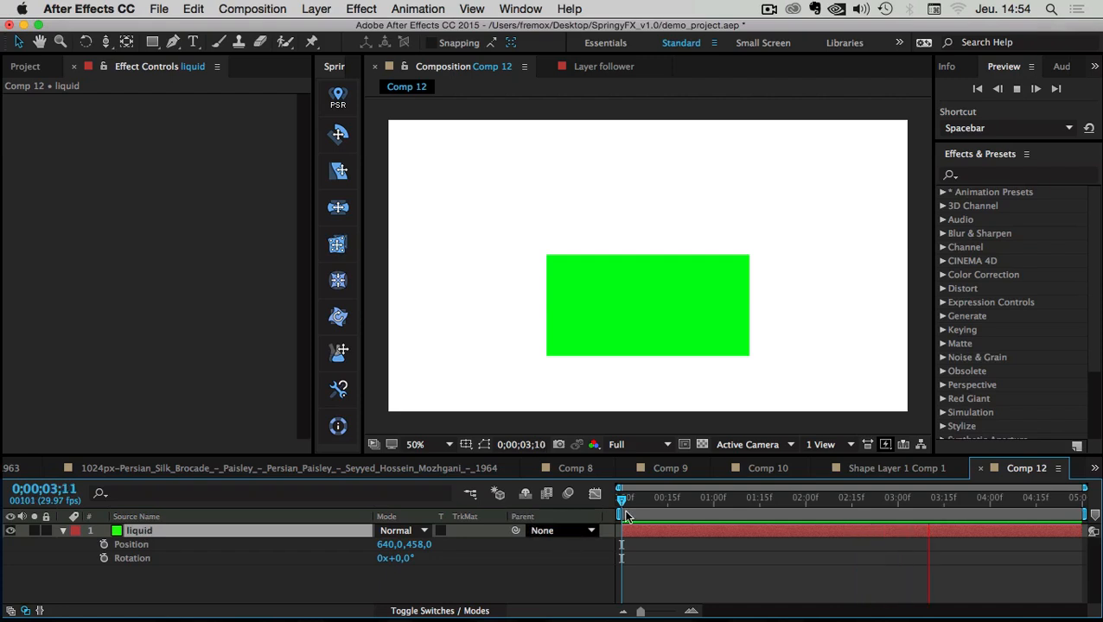
key("space")
mouse_move(629, 506)
left_mouse_down()
mouse_move(645, 500)
mouse_move(620, 502)
left_mouse_up()
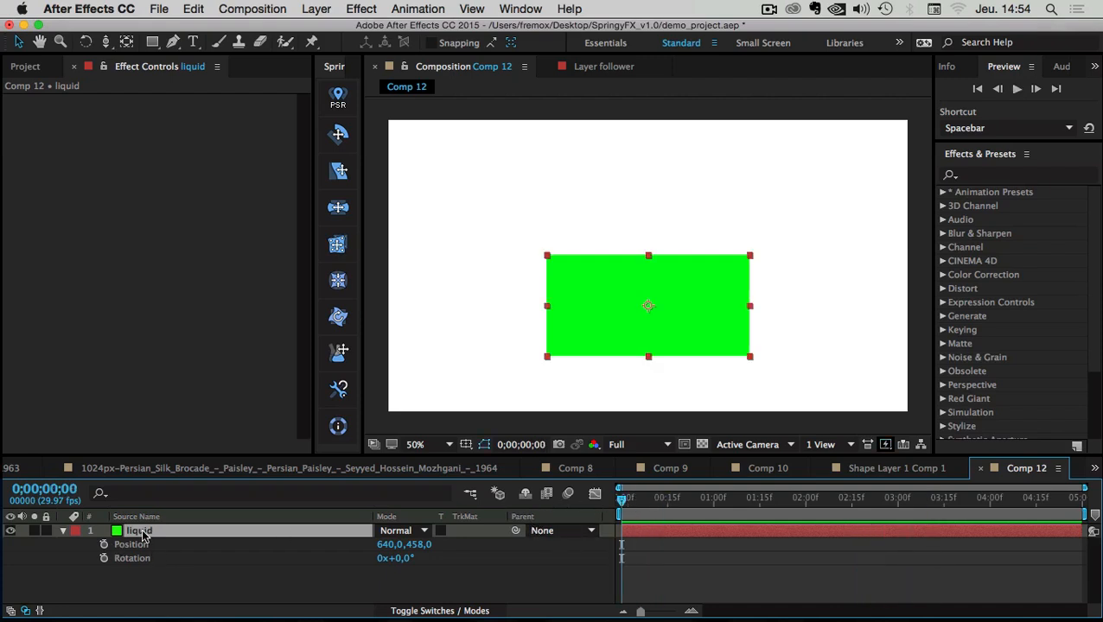
key("super+shift+y")
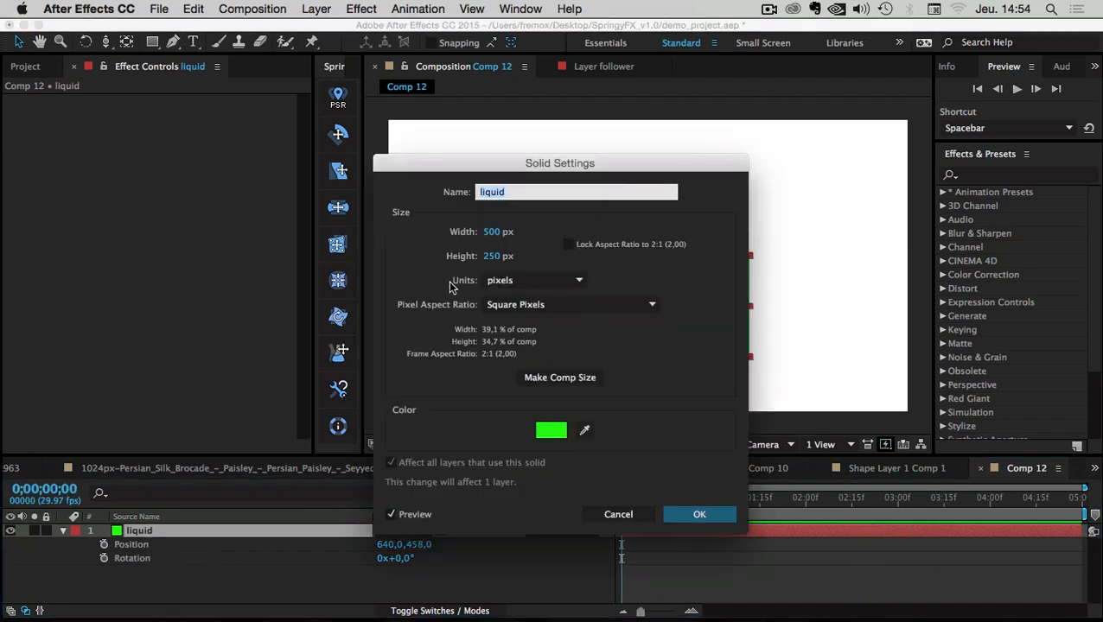
left_click(557, 434)
mouse_move(7, 4)
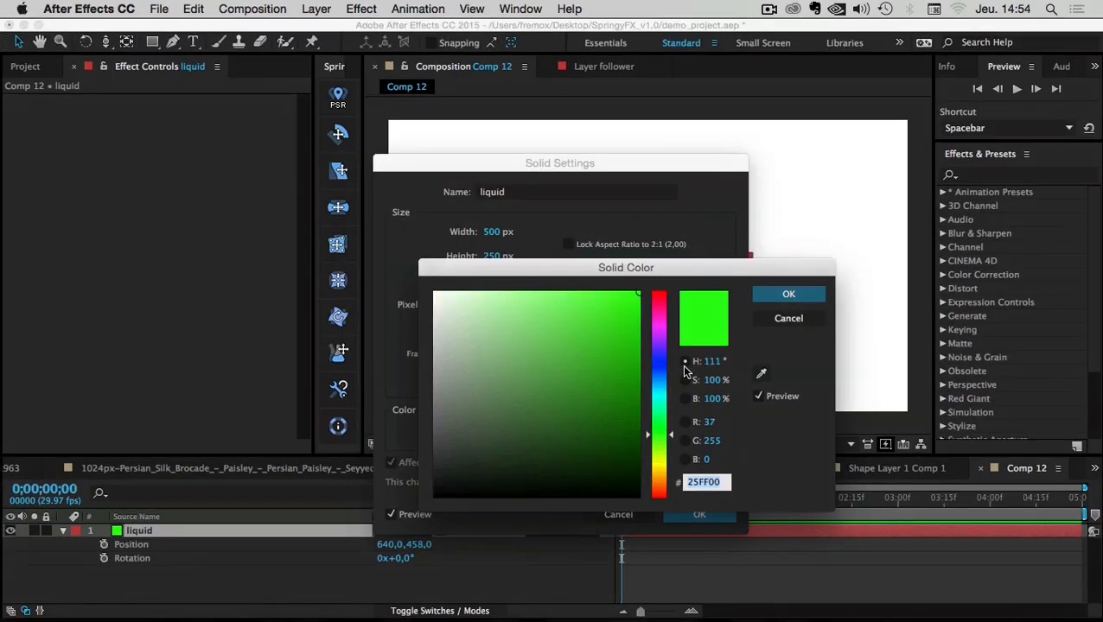
left_click(780, 321)
- Switch to Illustrator, examine the wine glass's inner and outer outlines in bottle_shapes.ai, and return to After Effects
key("super+Tab")
left_click(271, 311)
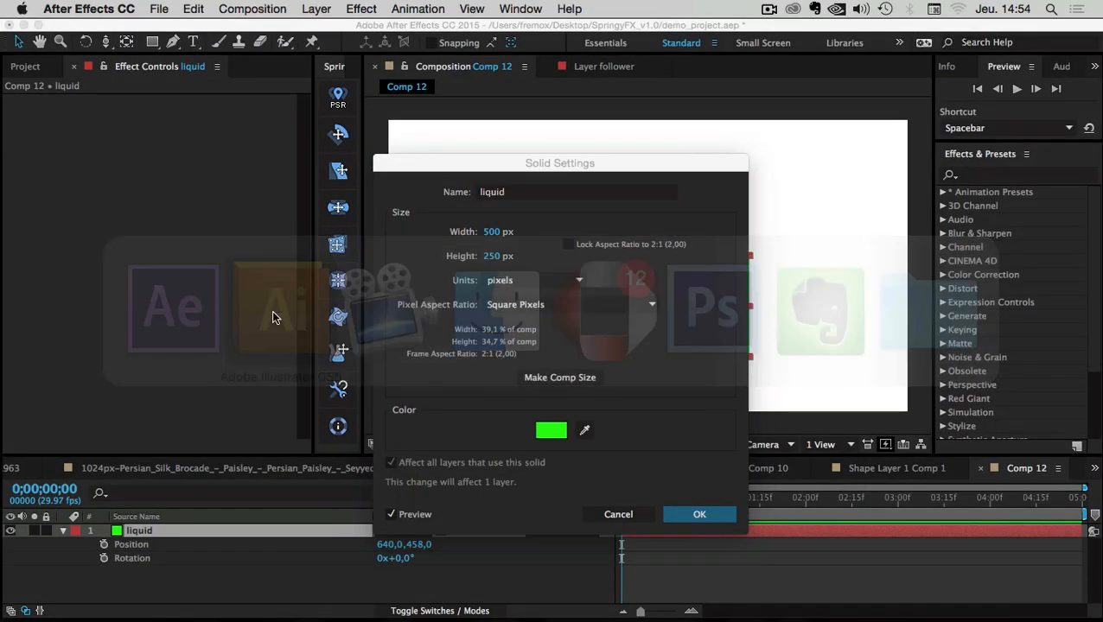
left_click(409, 233)
scroll(613, 268, "left", 15)
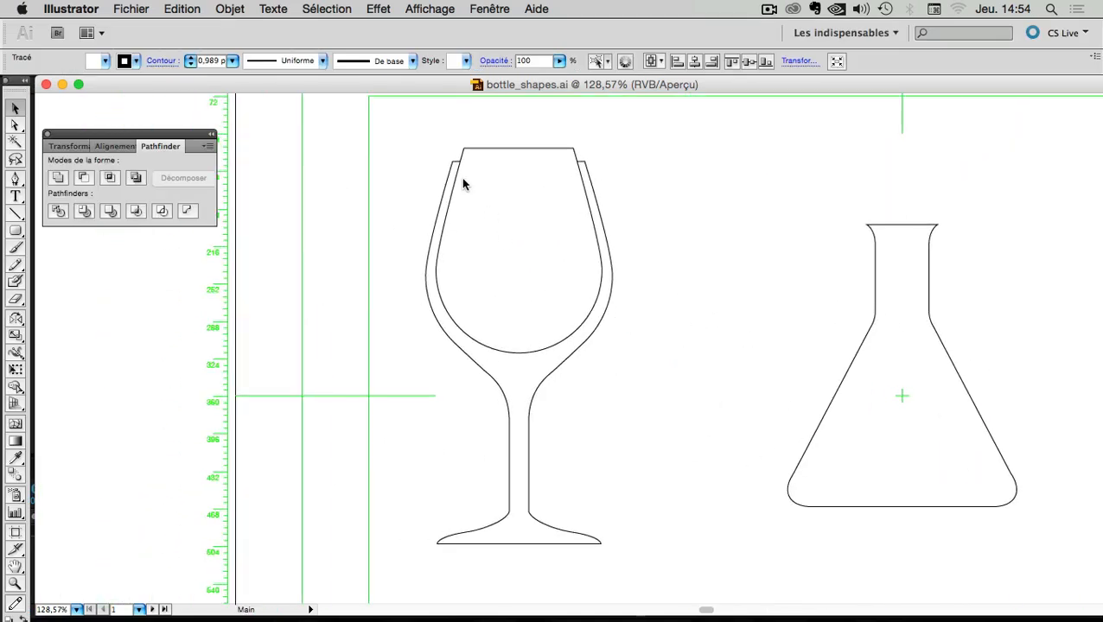
left_click_drag(374, 145, 650, 576)
left_click(426, 155)
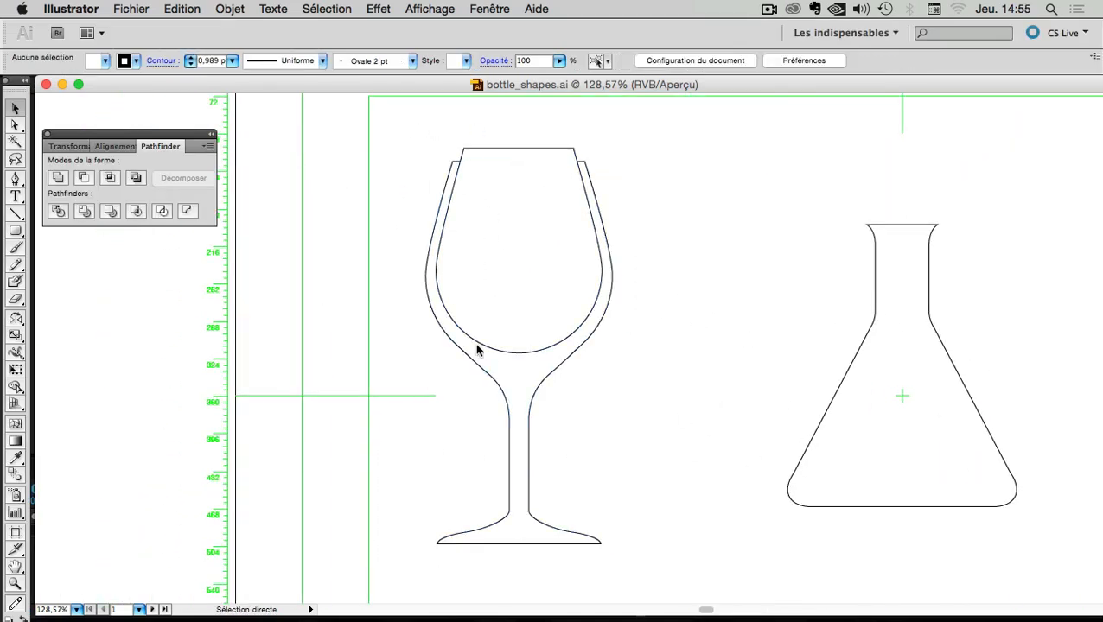
key("super+Tab")
key("super+Tab")
key("super+shift+Tab")
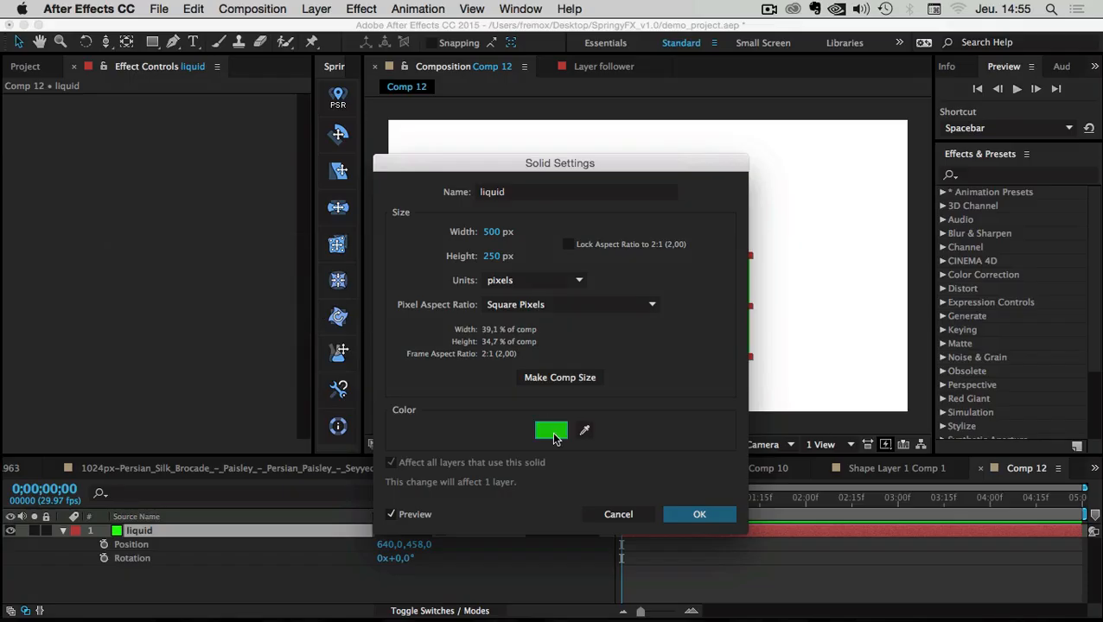
- Recolour the liquid solid to dark red 7E0C08 and rename it wine
left_click(551, 430)
left_click_drag(654, 327, 672, 491)
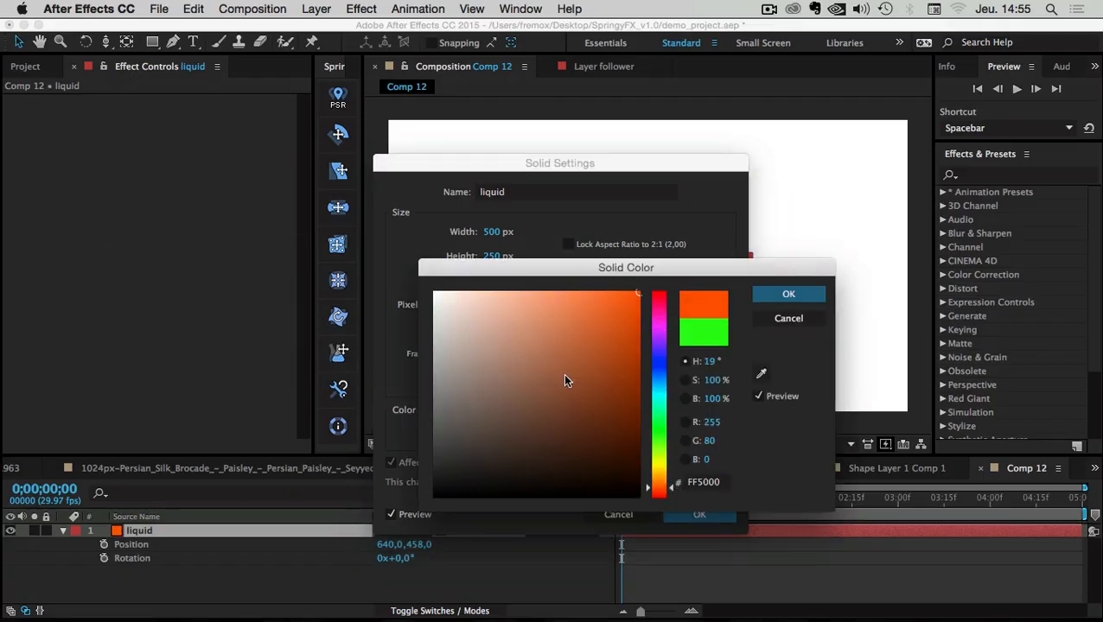
left_click_drag(566, 379, 641, 430)
left_click_drag(656, 490, 657, 494)
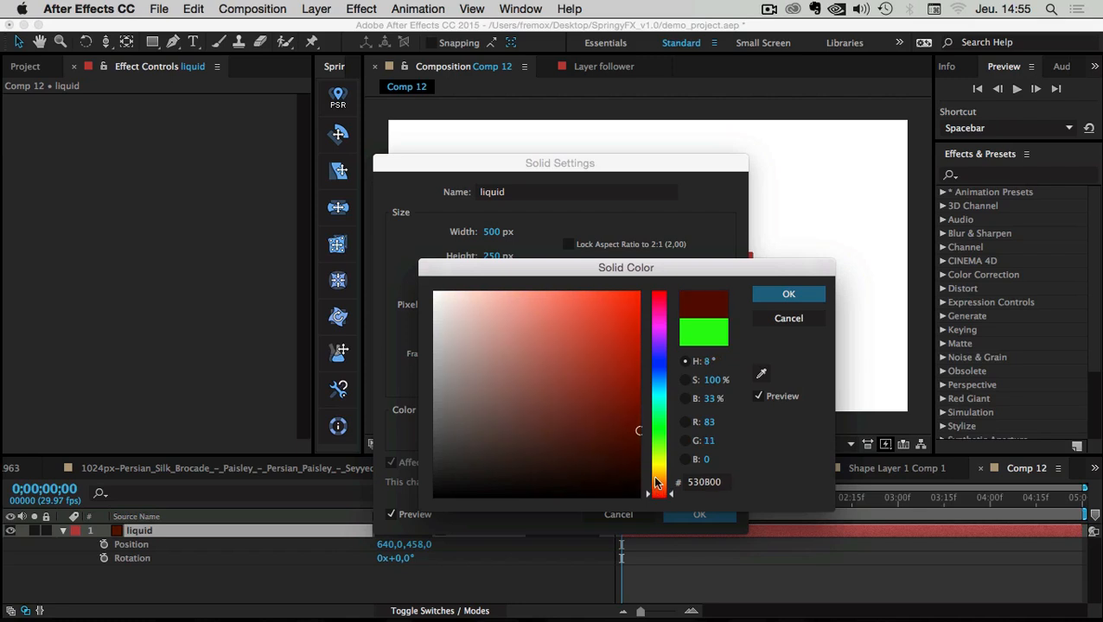
left_click_drag(622, 428, 620, 400)
left_click_drag(671, 493, 666, 500)
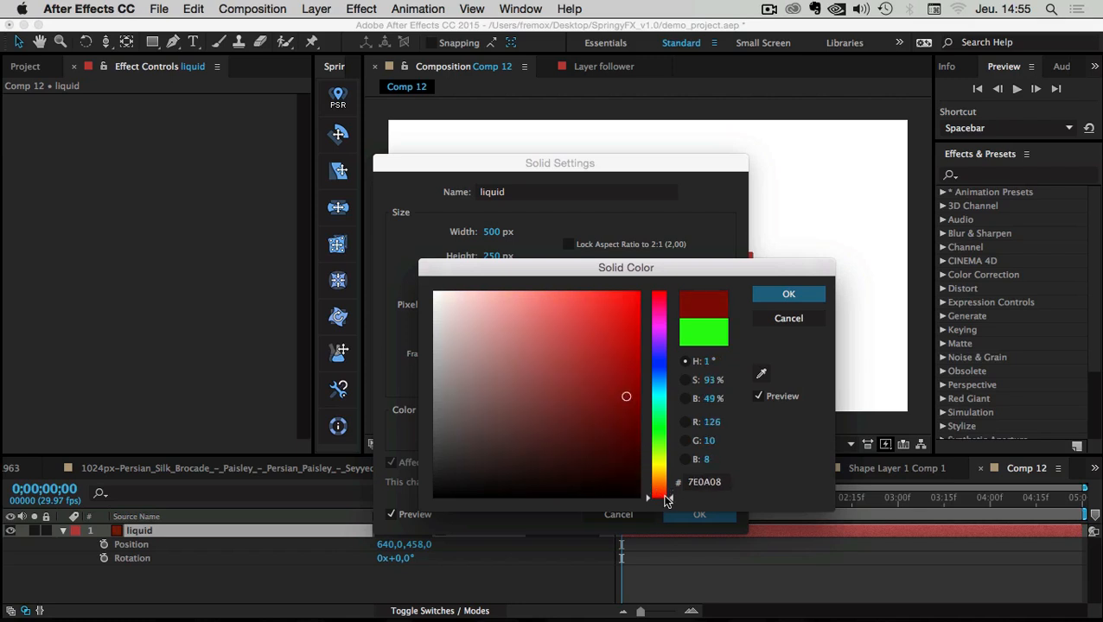
left_click(788, 294)
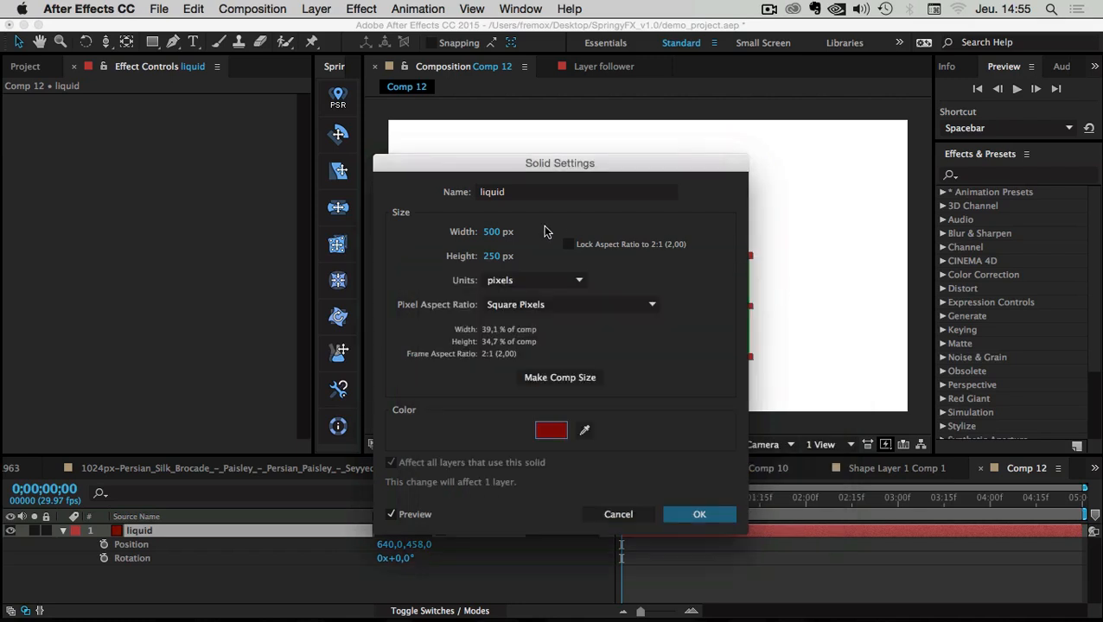
double_click(484, 194)
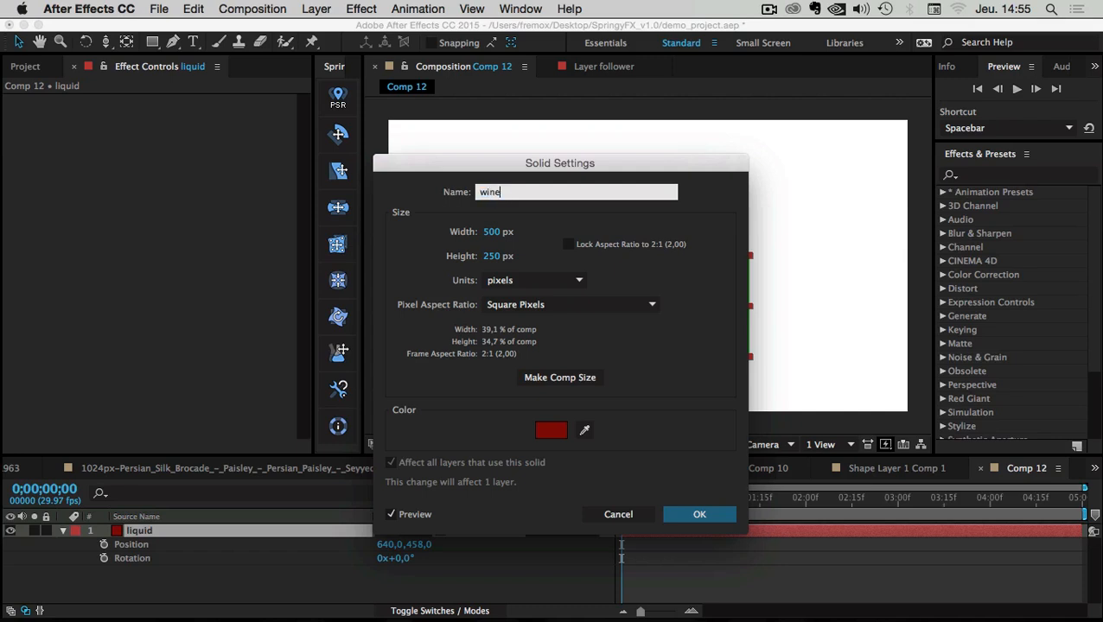
left_click(702, 514)
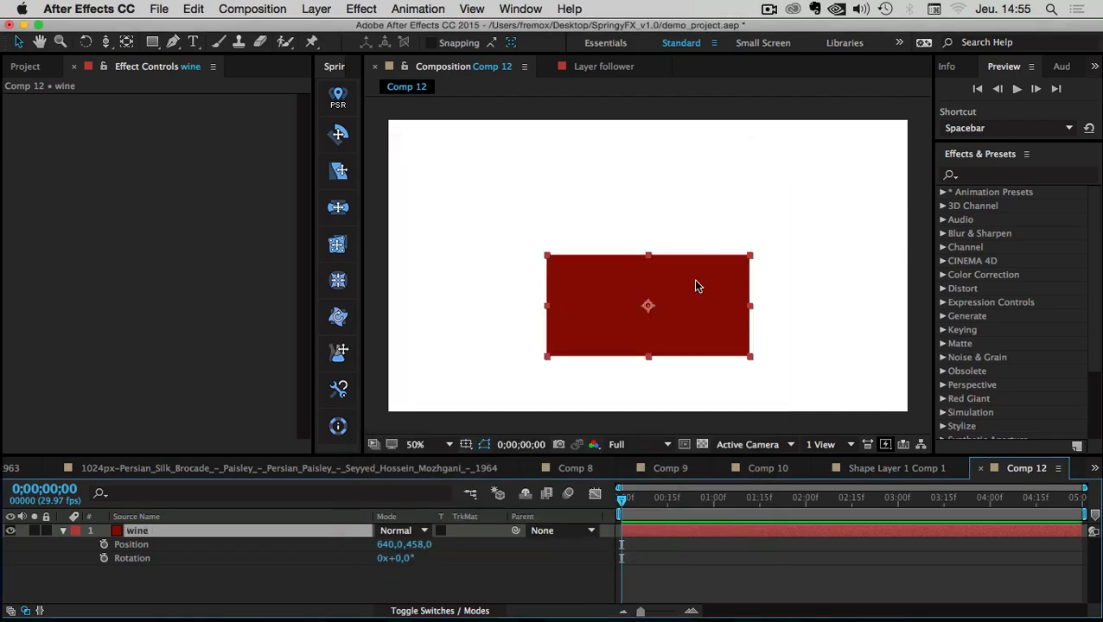
- Raise the wine solid straight up in the composition to position 640, 384 and deselect it
left_click(200, 574)
left_click_drag(608, 296, 608, 264)
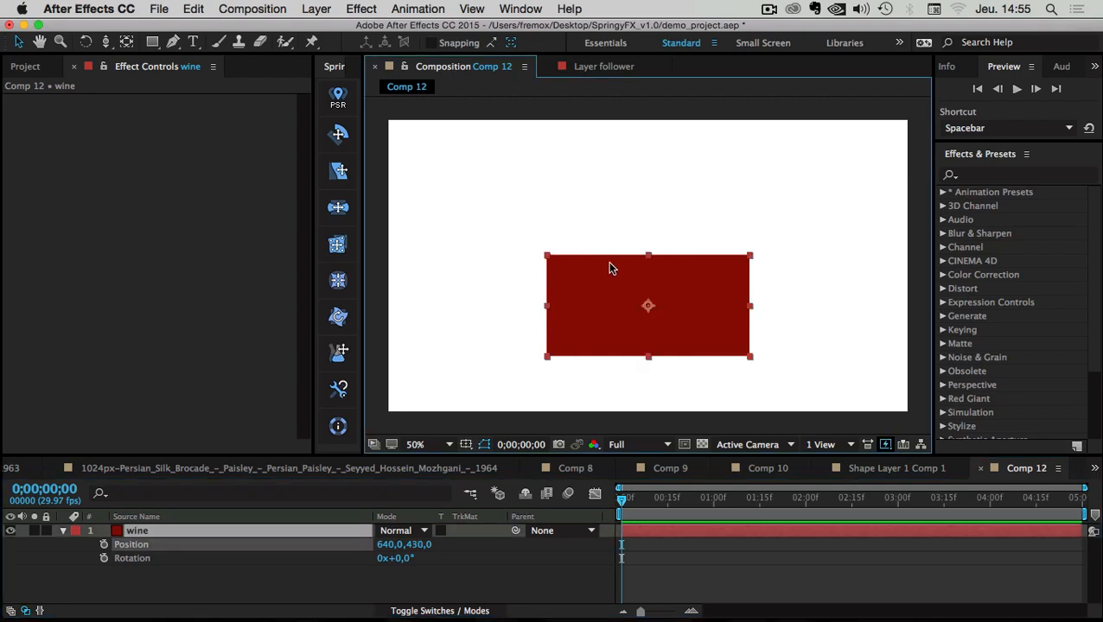
left_click(164, 585)
- Create a comp-size light gray solid named glass, 1280 by 720 px
right_click(121, 585)
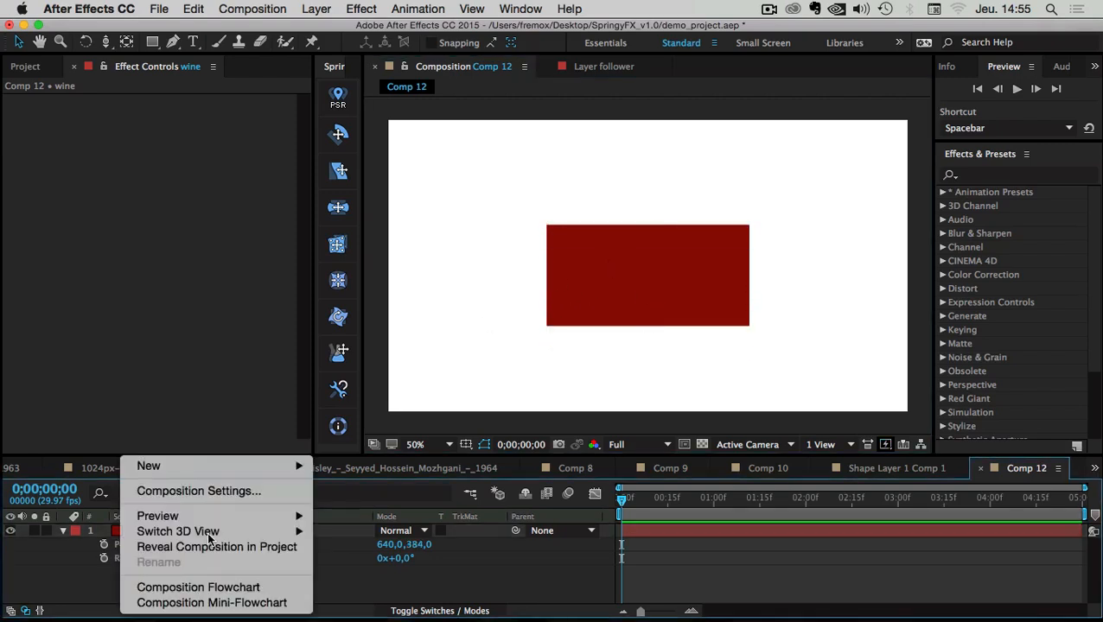
mouse_move(172, 465)
left_click(424, 495)
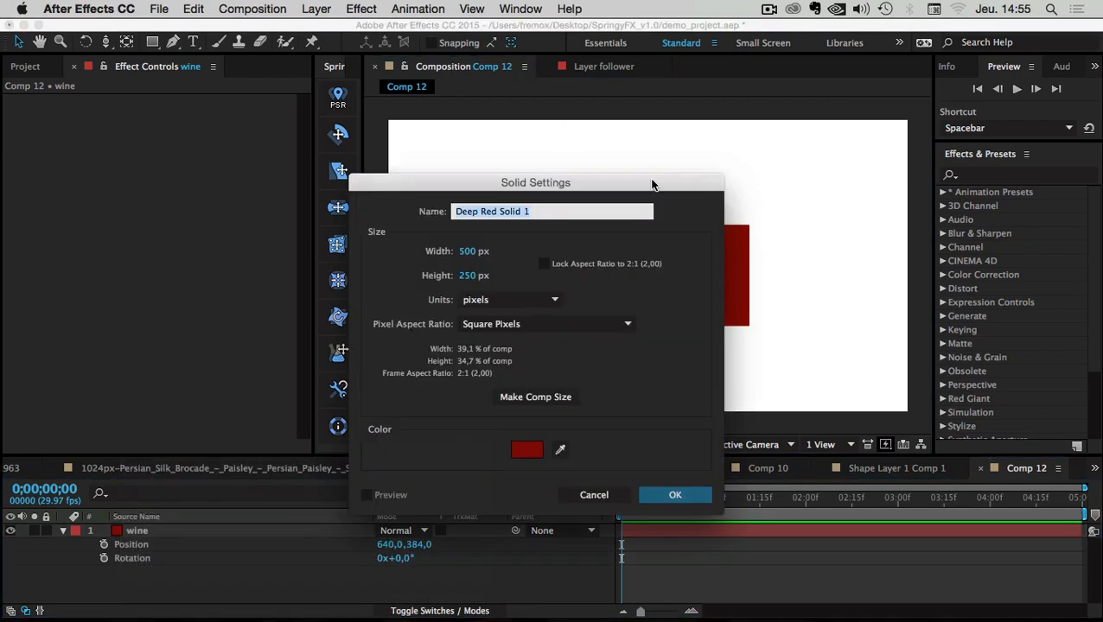
left_click(525, 398)
left_click(521, 449)
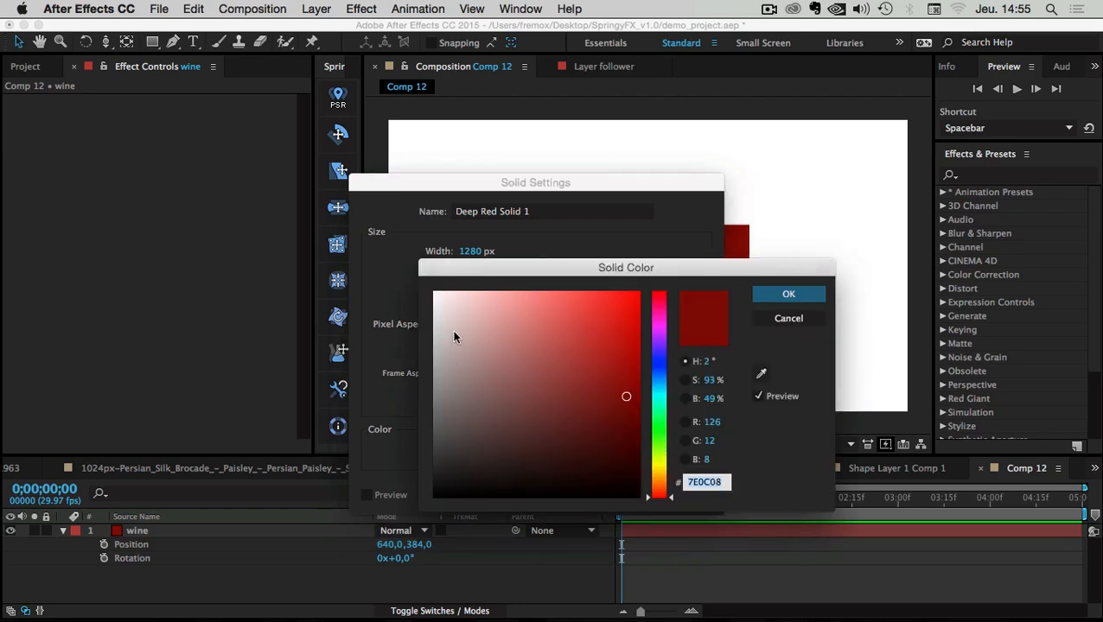
left_click_drag(454, 332, 424, 328)
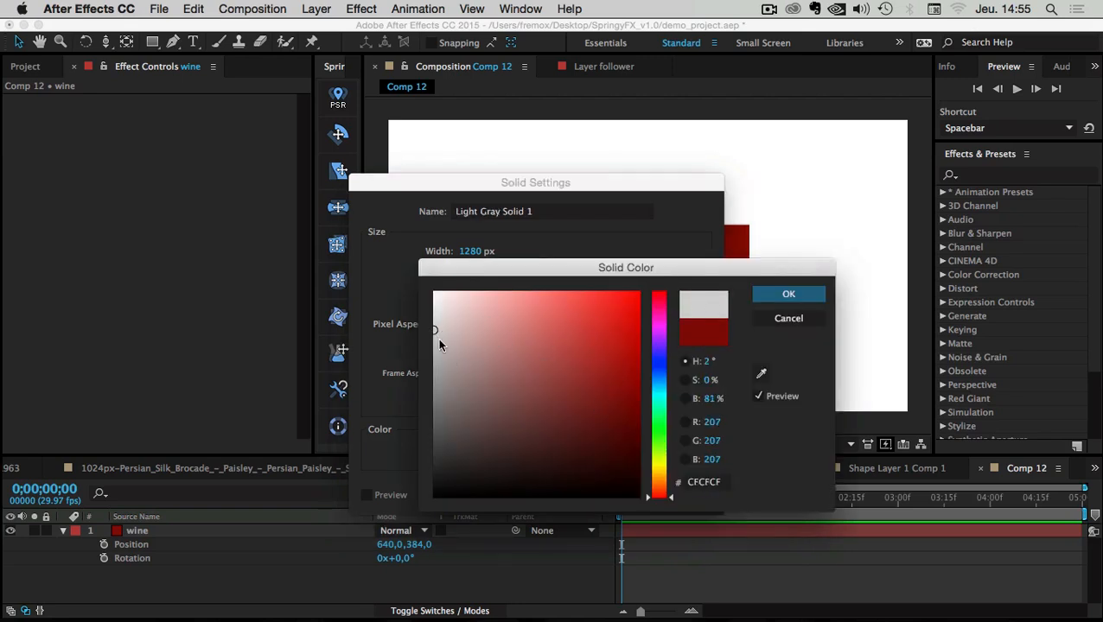
left_click(788, 294)
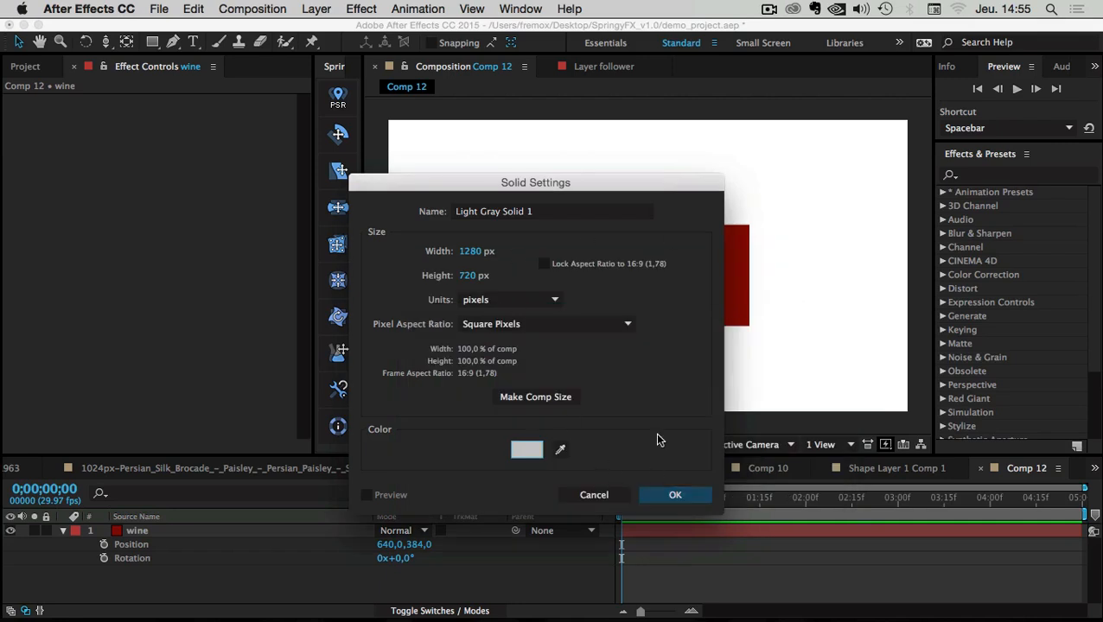
left_click_drag(553, 214, 376, 195)
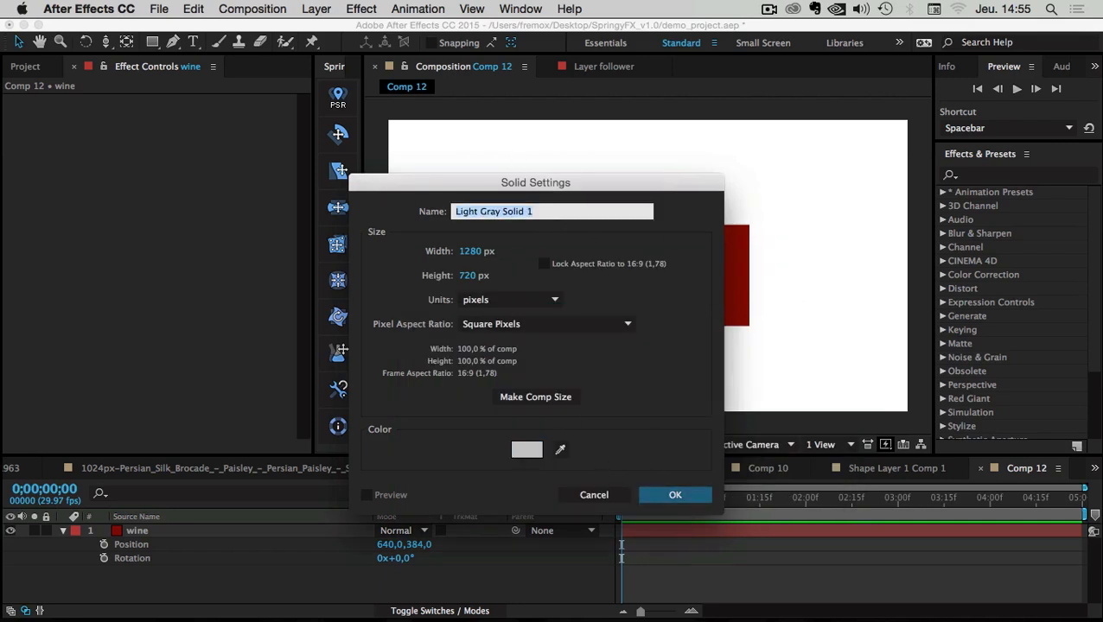
type("glass")
key("Return")
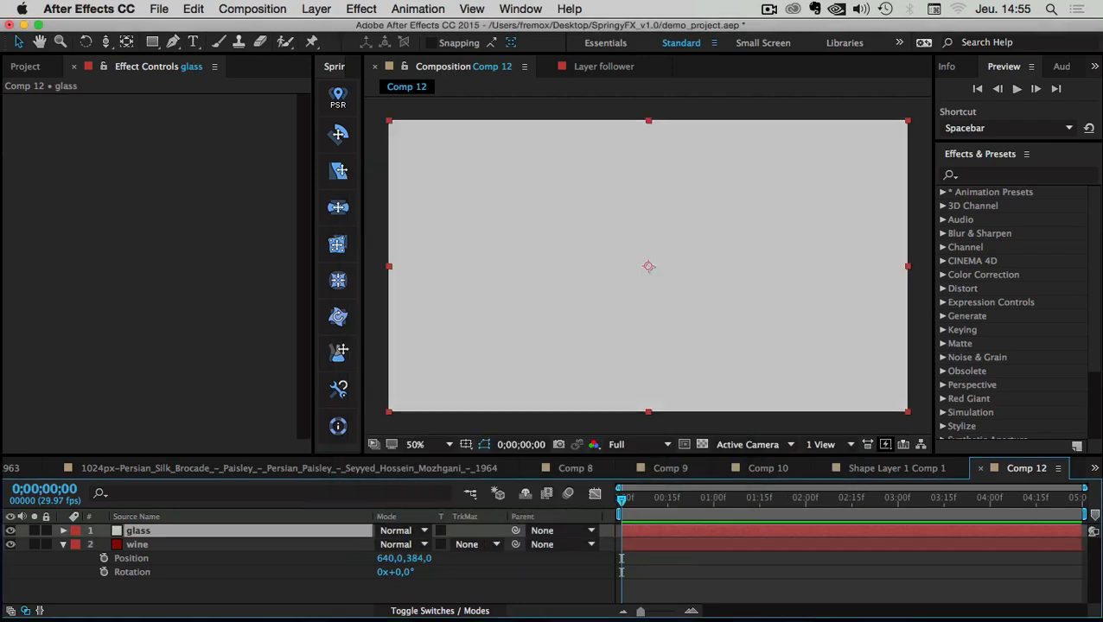
- Copy the wine glass's inner outline from bottle_shapes.ai in Illustrator and paste it as a mask on the After Effects glass layer
key("super+Tab")
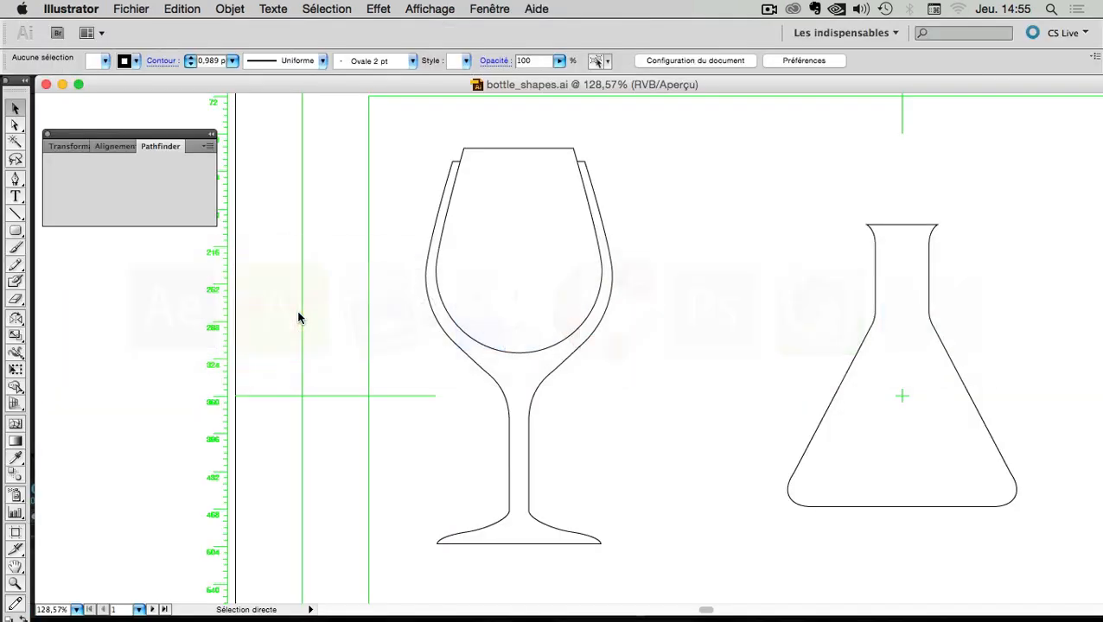
left_click(465, 163)
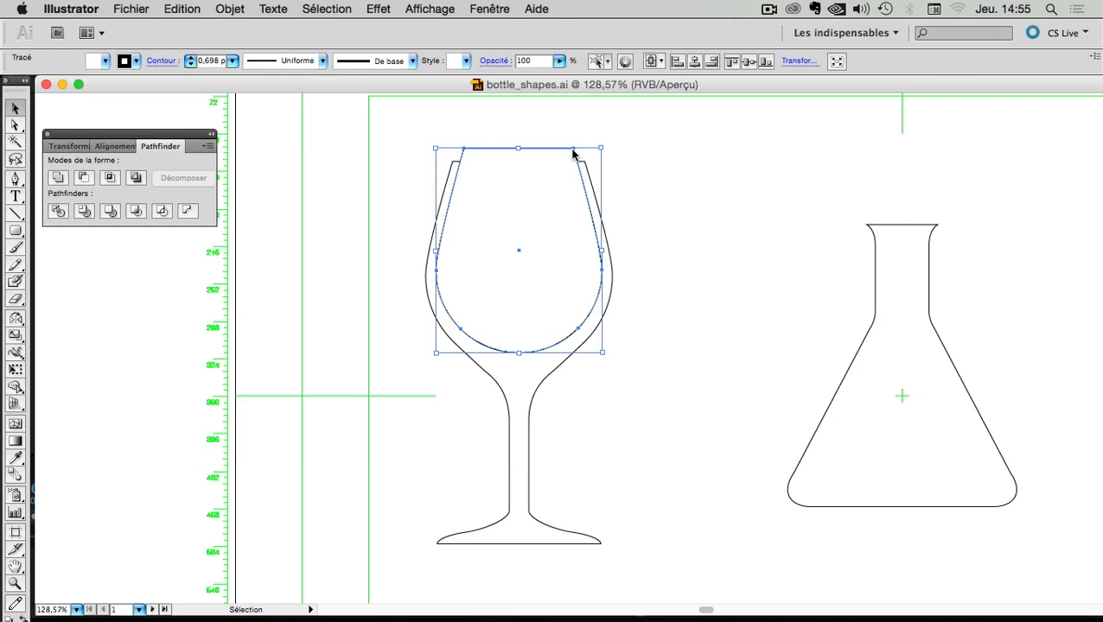
left_click(486, 118)
left_click(488, 166)
key("a")
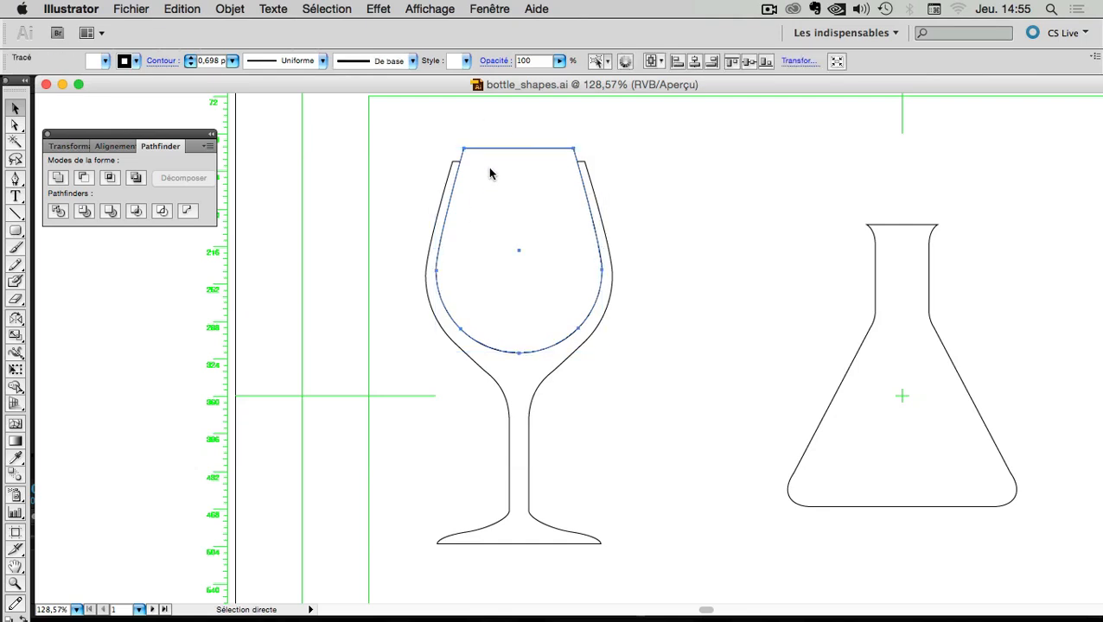
key("super+Tab")
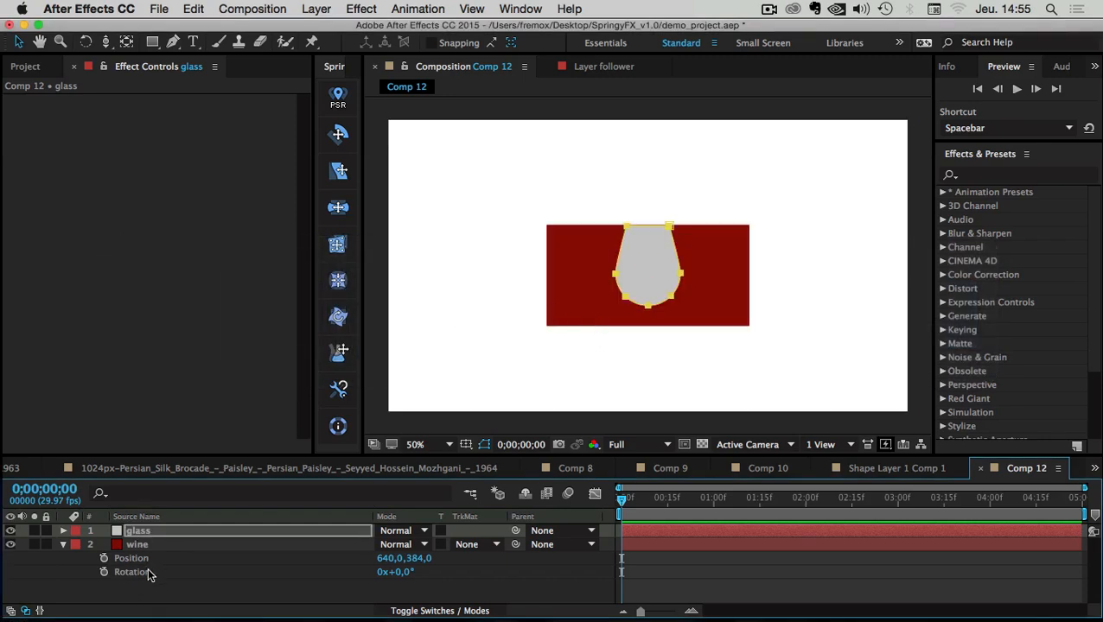
left_click(124, 596)
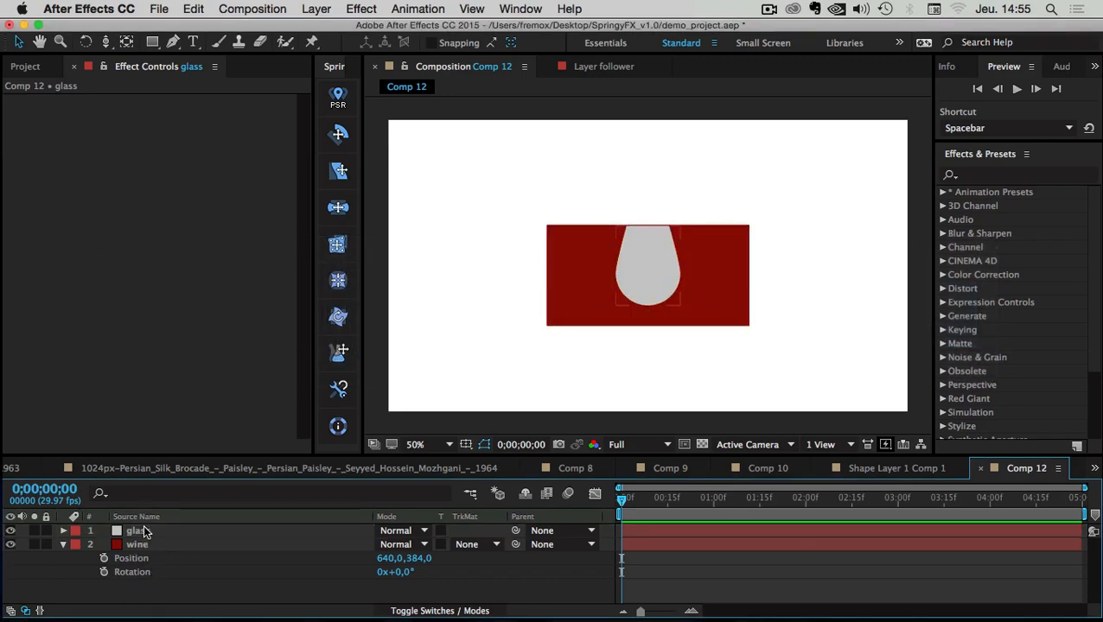
- Move the masked glass layer up so its rounded lower part overlaps the top edge of the wine solid
left_click(139, 531)
left_click_drag(660, 265, 659, 189)
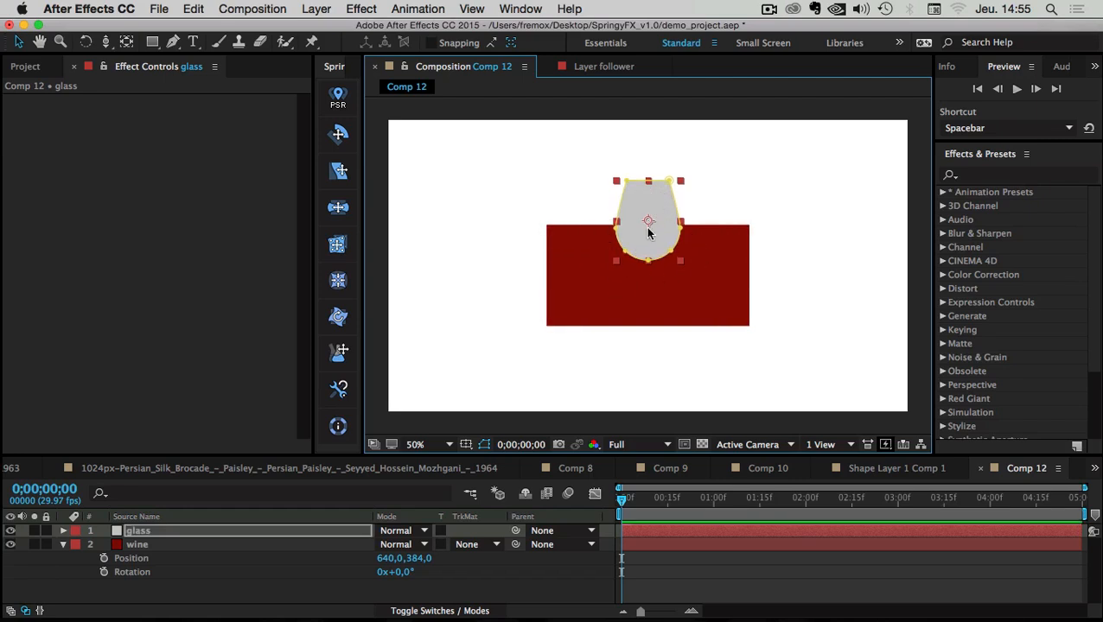
left_click(91, 558)
- Try rotating the wine solid behind the glass, and undo the rotation
left_click(138, 545)
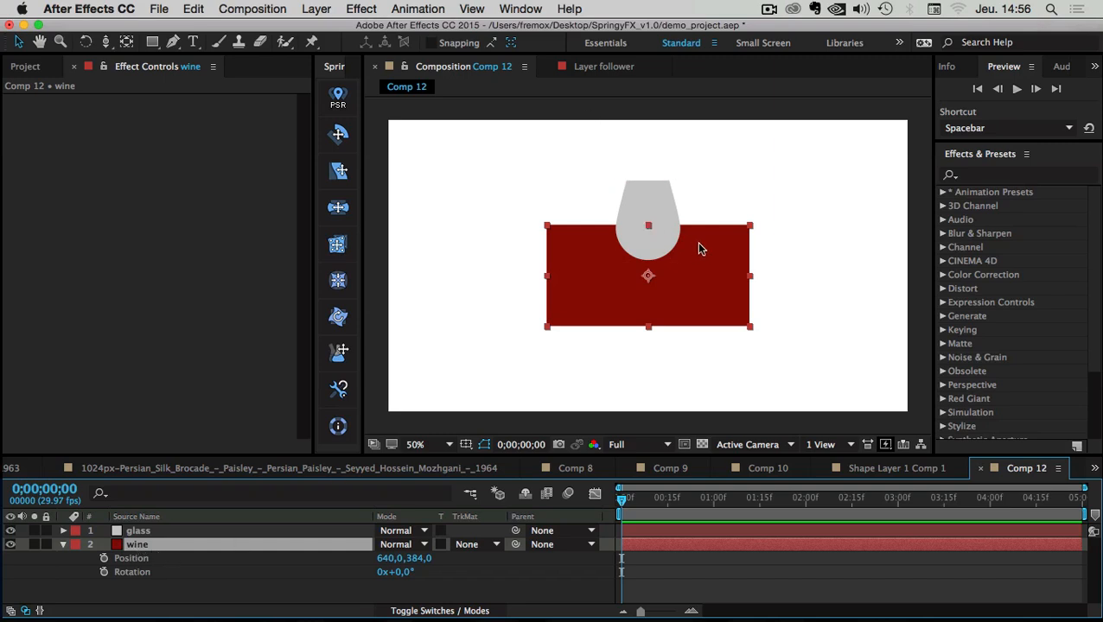
key("w")
mouse_move(734, 243)
left_mouse_down()
mouse_move(733, 268)
mouse_move(736, 202)
mouse_move(738, 320)
mouse_move(741, 228)
left_mouse_up()
key("super+z")
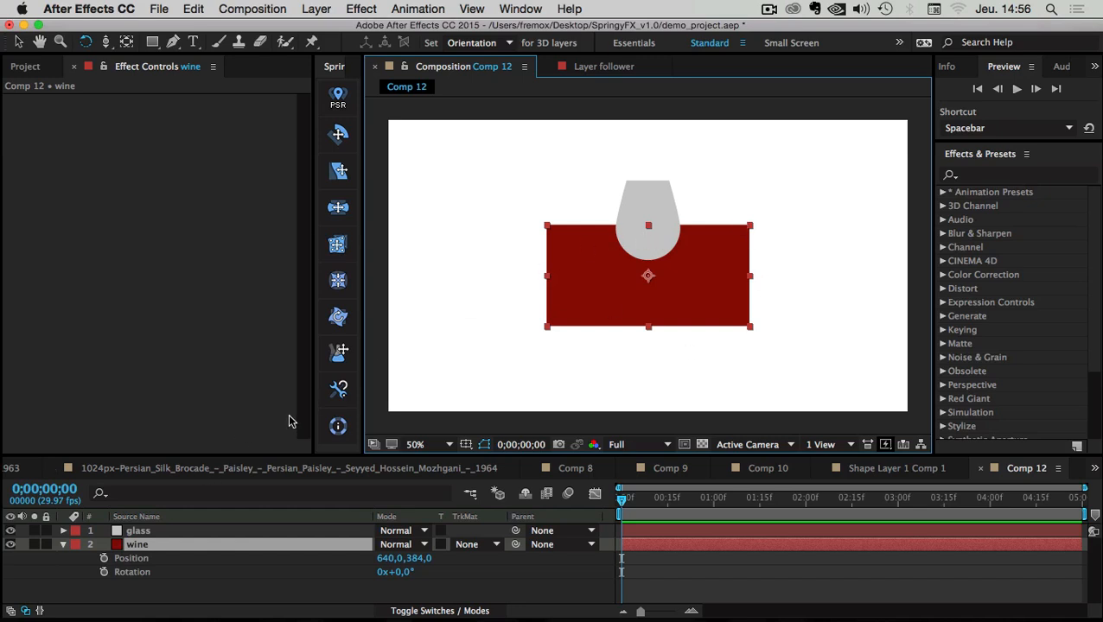
- Check the wine layer's width and height in its solid settings
key("super+shift+y")
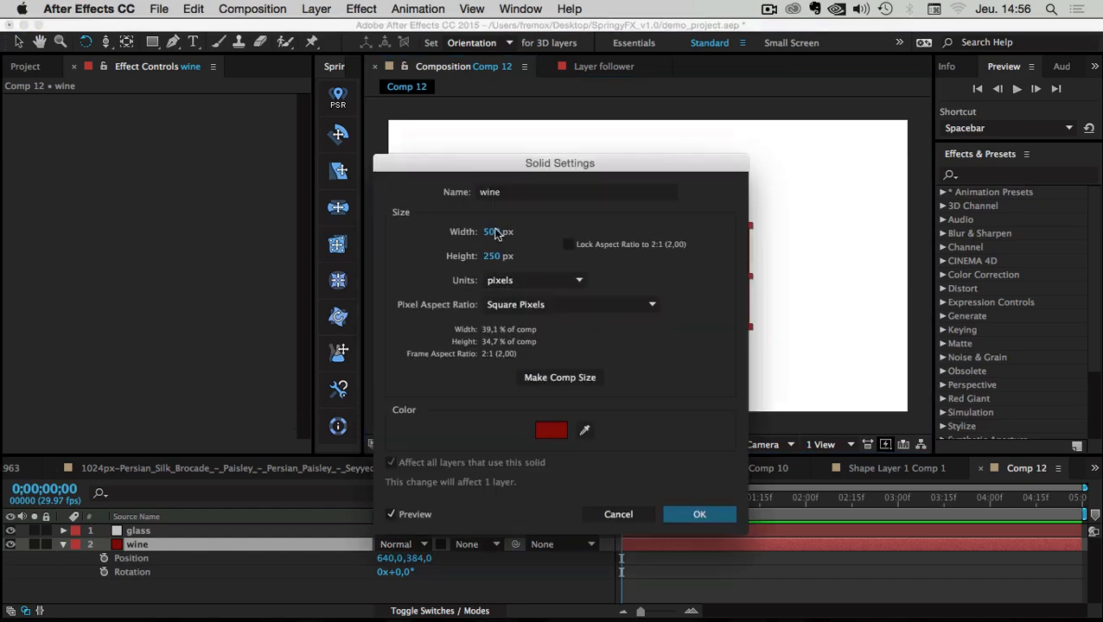
left_click_drag(464, 164, 459, 157)
left_click(489, 228)
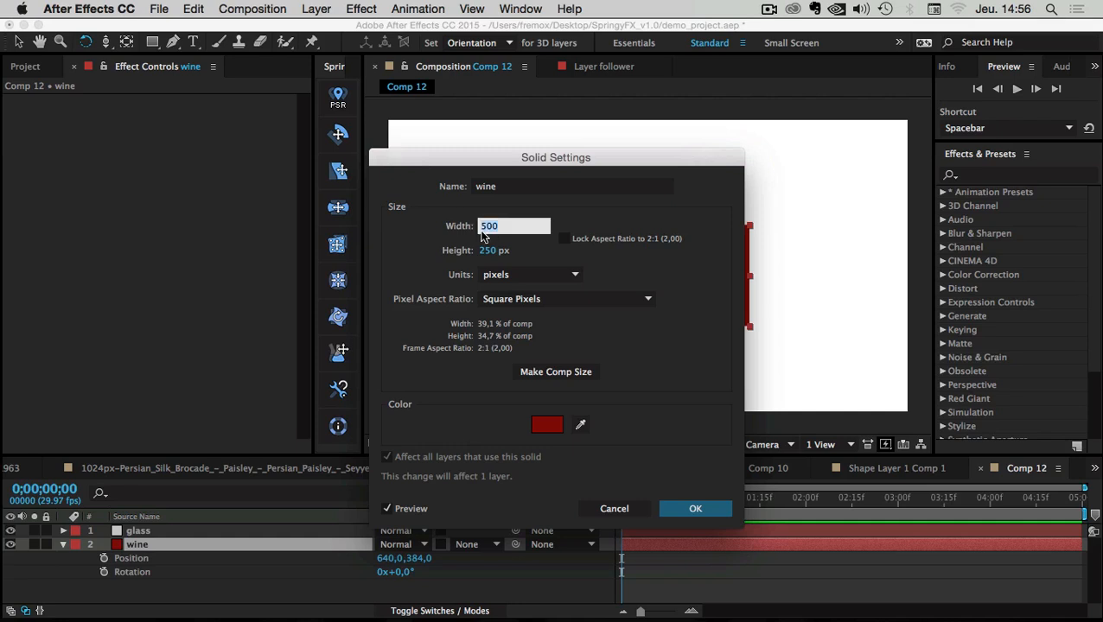
left_click(489, 251)
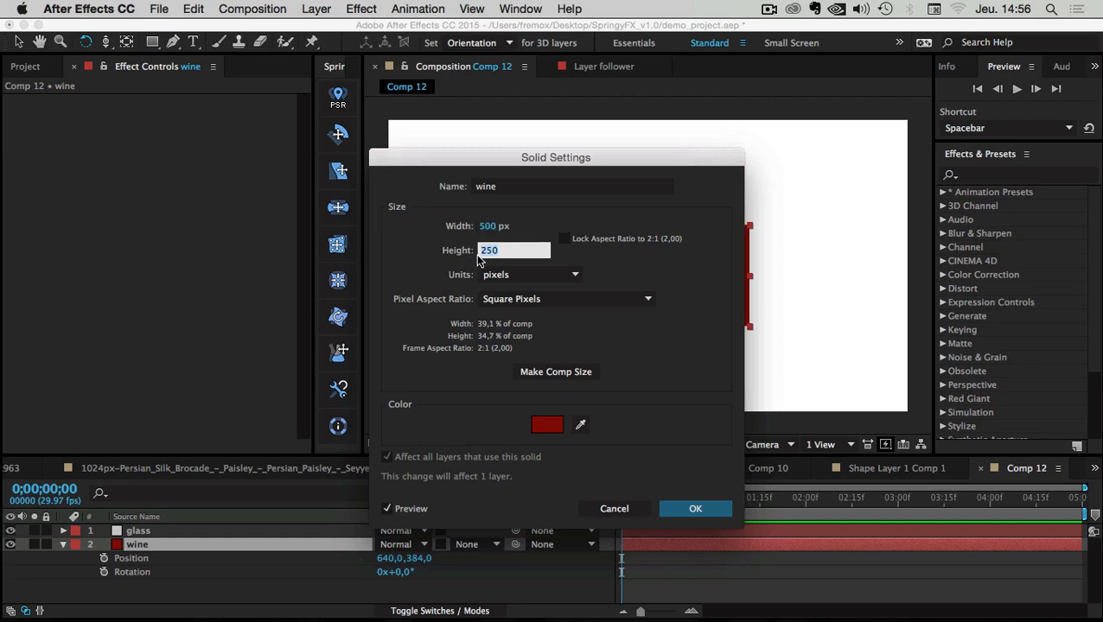
left_click(690, 509)
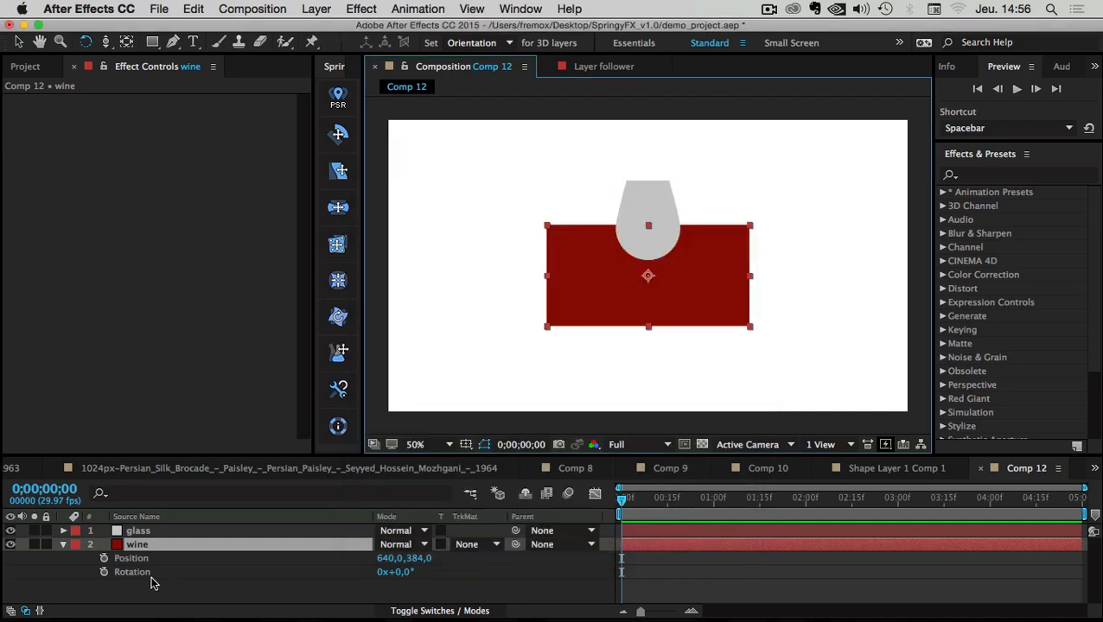
- Apply the SpringyFX liquid rig to the wine layer with the glass layer as its container
left_click(141, 552)
left_click(140, 550)
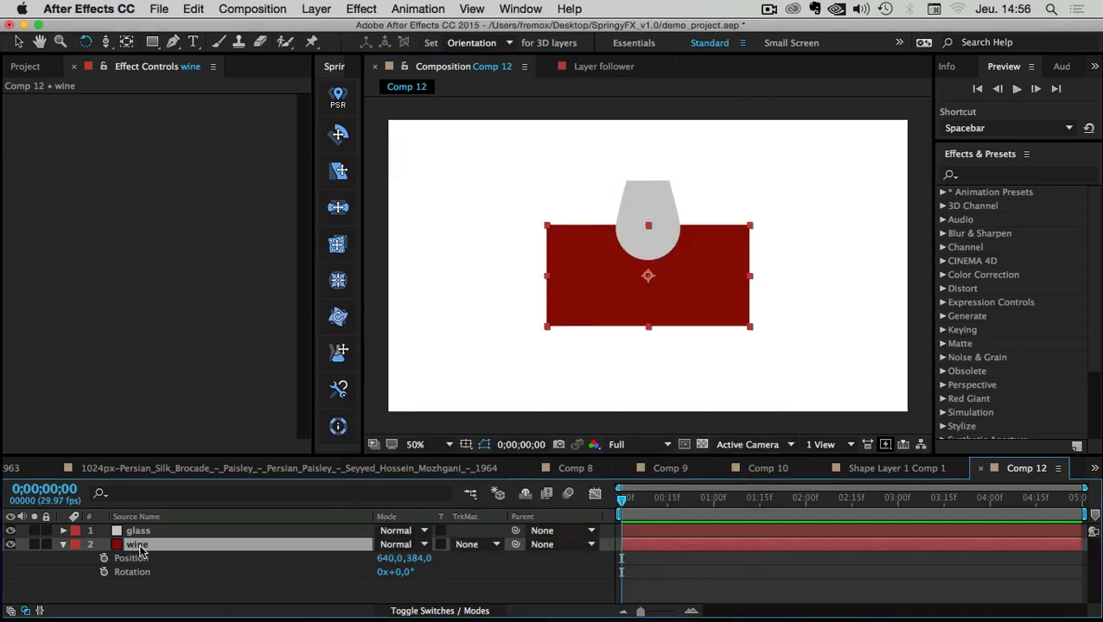
key("v")
left_click(171, 595)
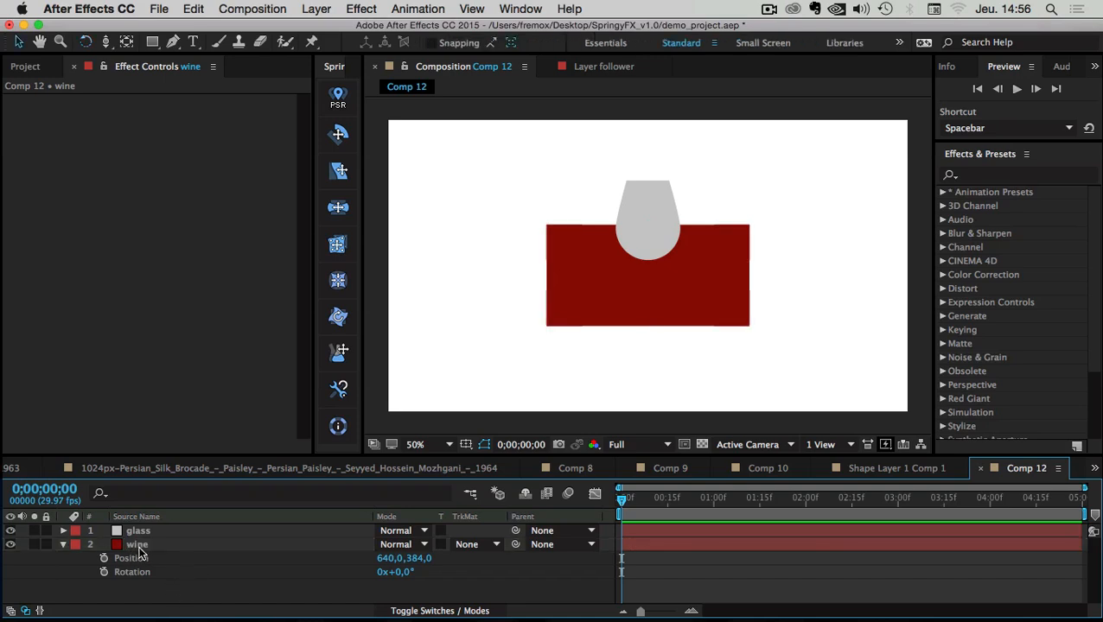
left_click(140, 548)
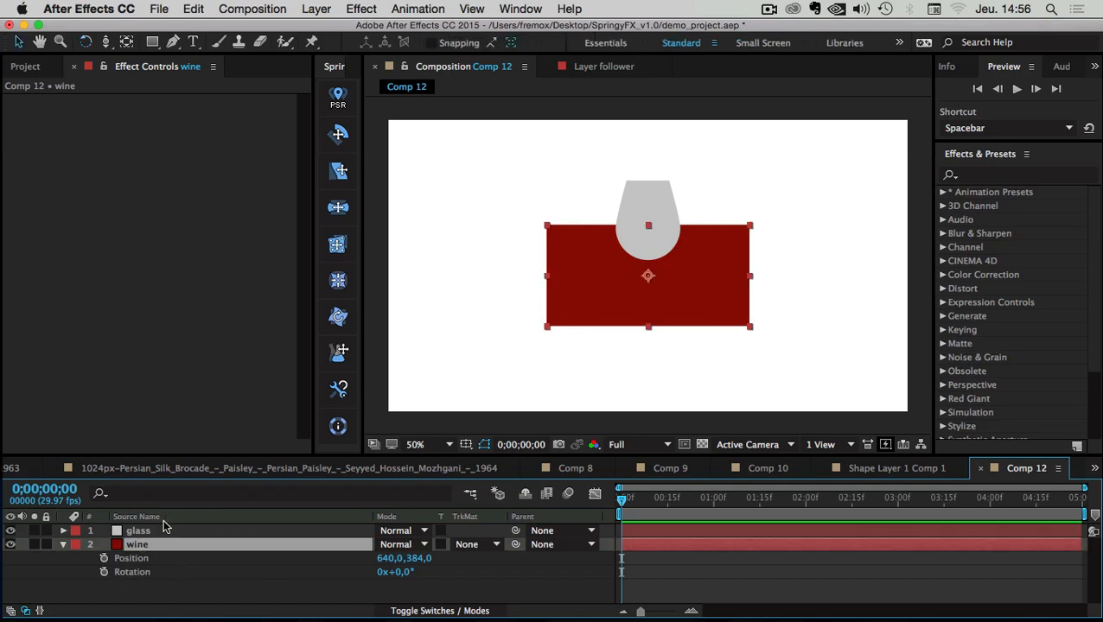
left_click(136, 532, "shift")
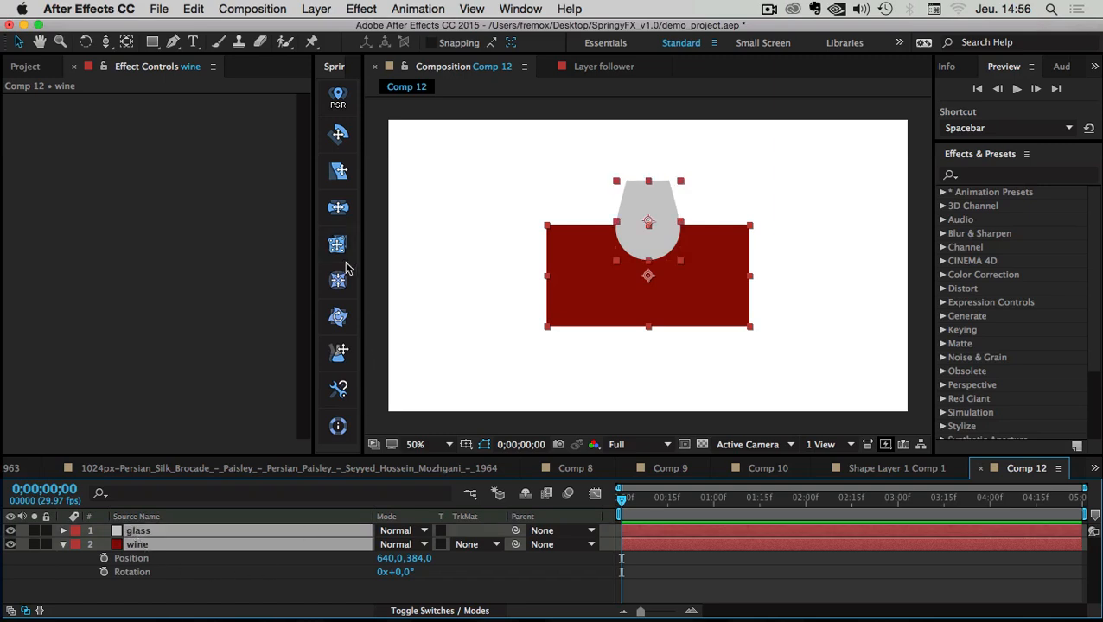
left_click(343, 354)
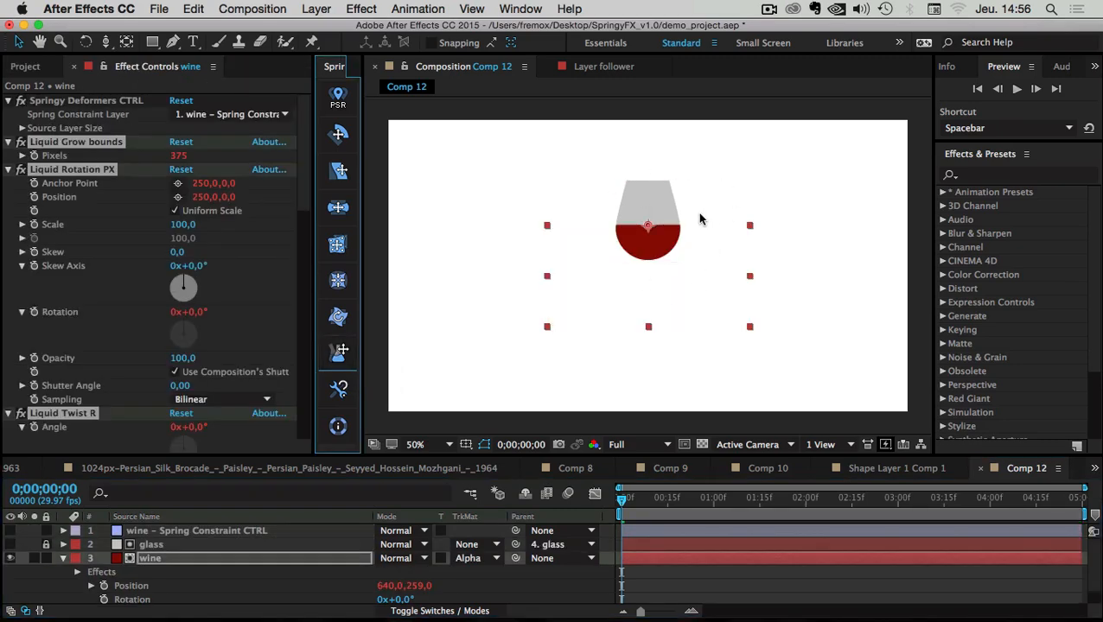
- Collapse the wine layer and select Mask 1 of the visible glass layer beneath it
left_click(64, 559)
left_click(63, 558)
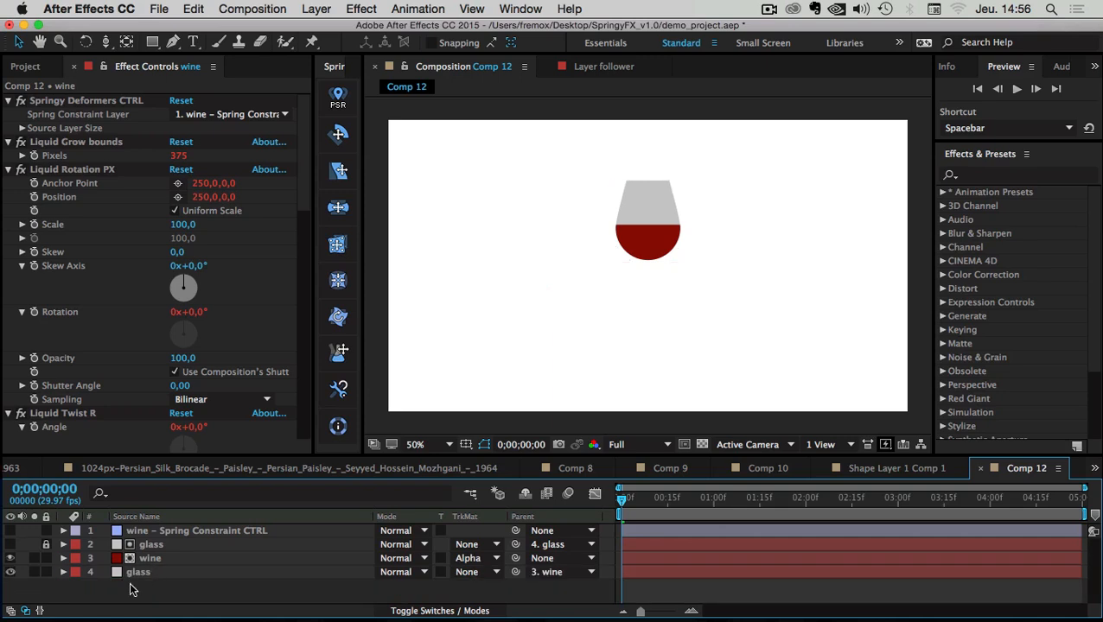
left_click(141, 572)
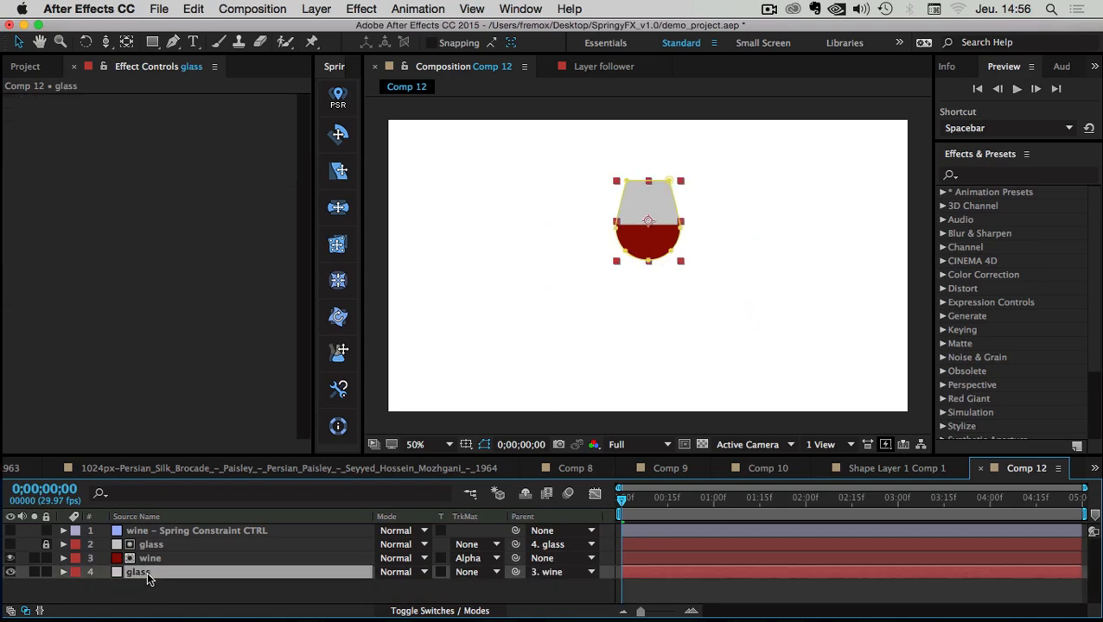
left_click(63, 572)
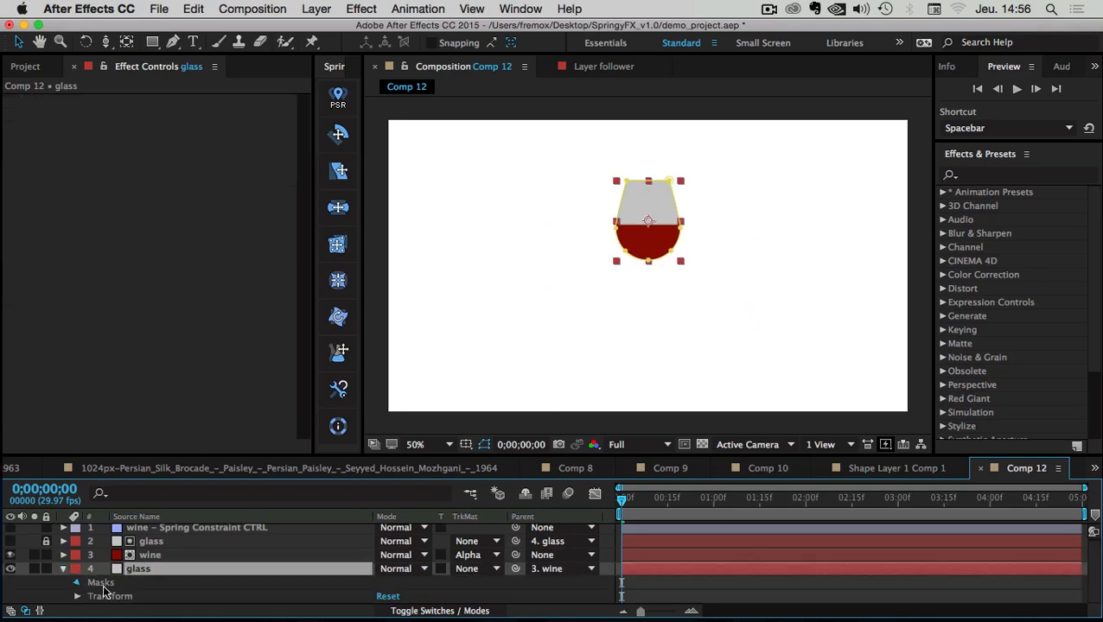
left_click(77, 586)
left_click(128, 584)
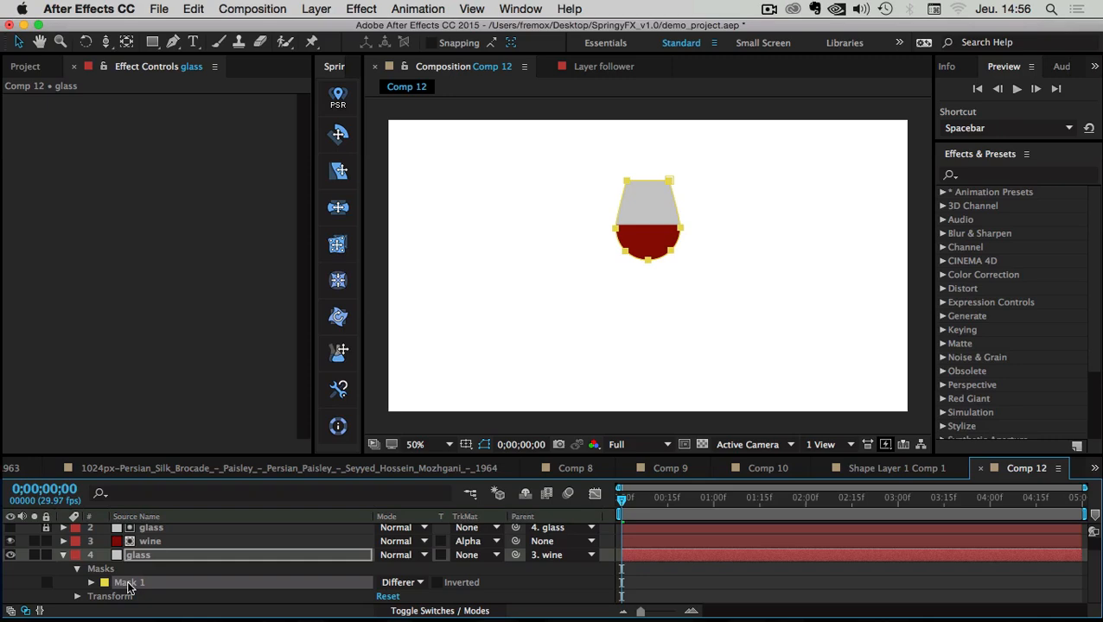
- Switch to Illustrator and copy the outer wine glass outline with its stem and base from bottle_shapes.ai, then return to After Effects
key("super+Tab")
left_click(279, 310)
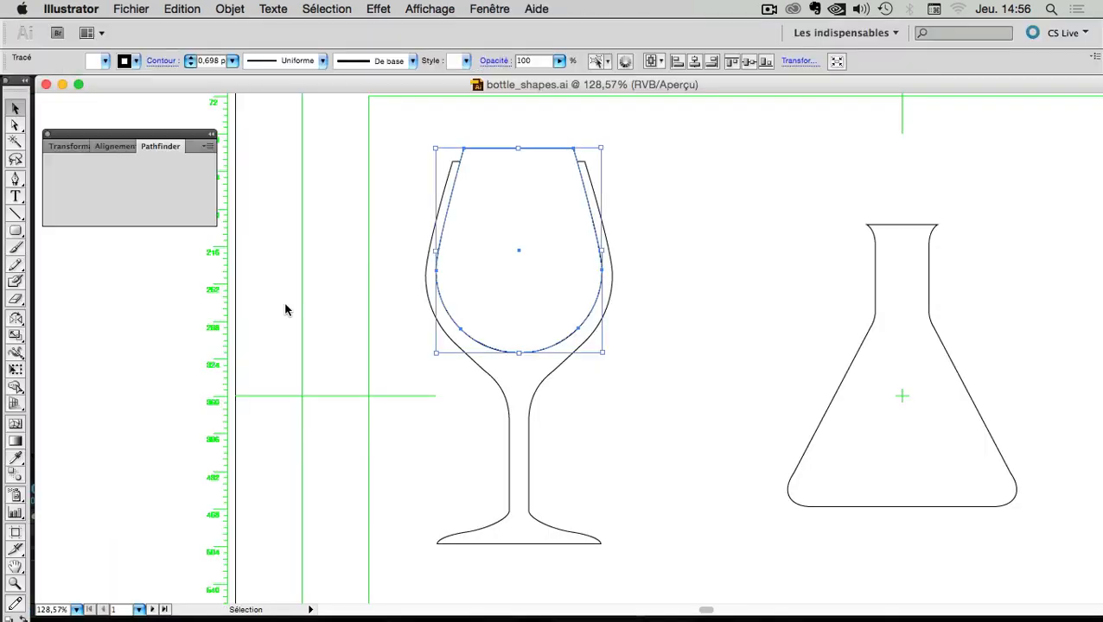
left_click(333, 358)
left_click_drag(458, 392, 593, 421)
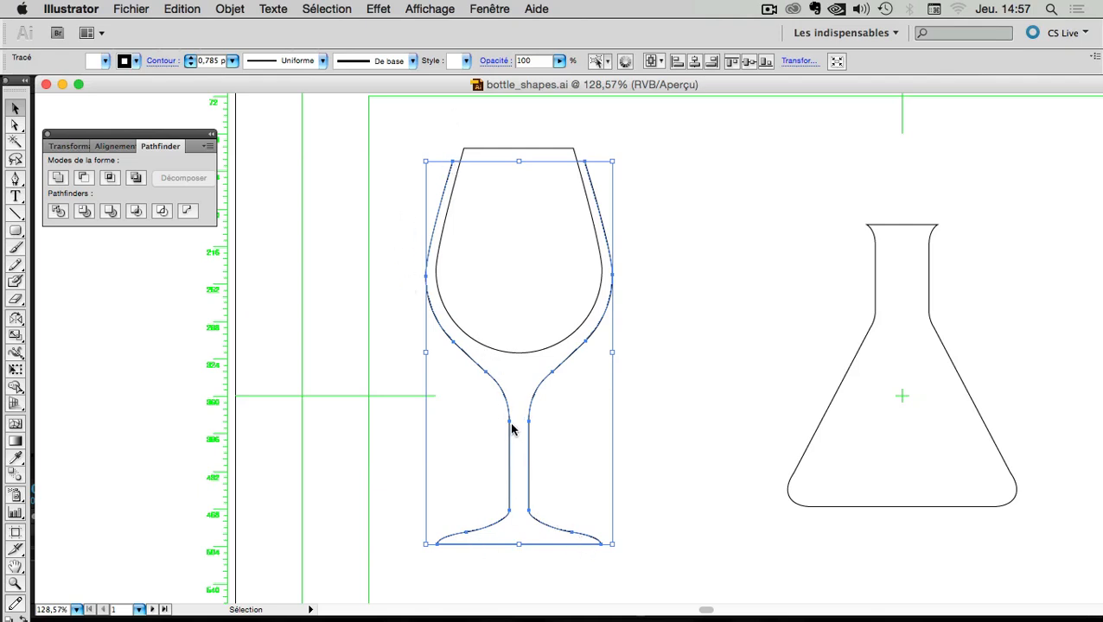
key("a")
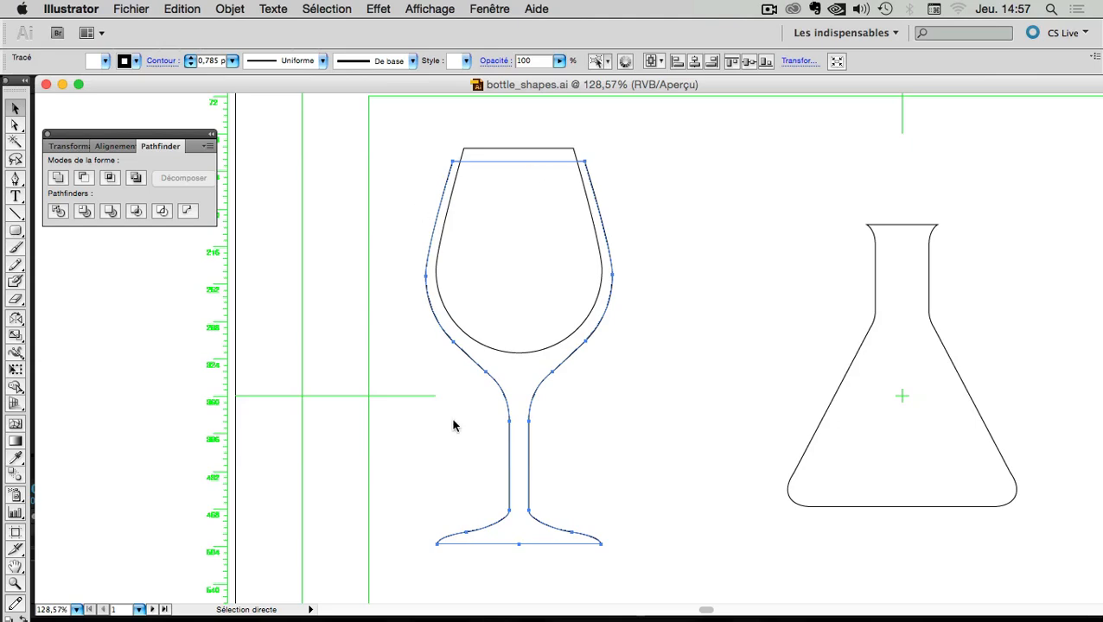
key("super+Tab")
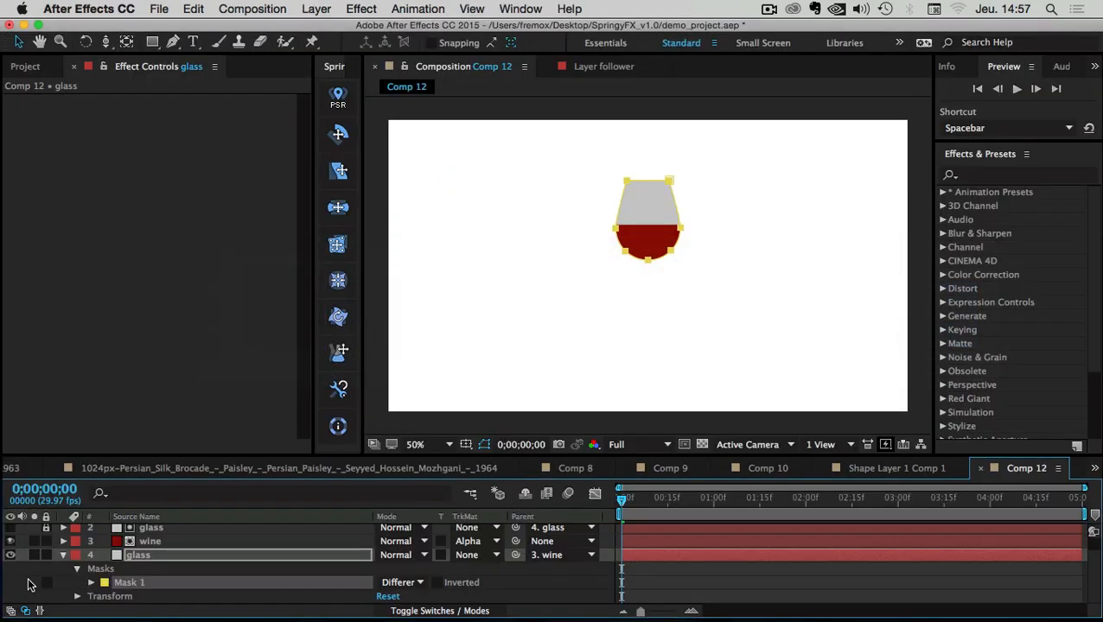
- Paste the copied outline into the glass layer's Mask 1 and move it down so the bowl surrounds the wine
left_click(29, 584)
left_click(128, 588)
key("super+v")
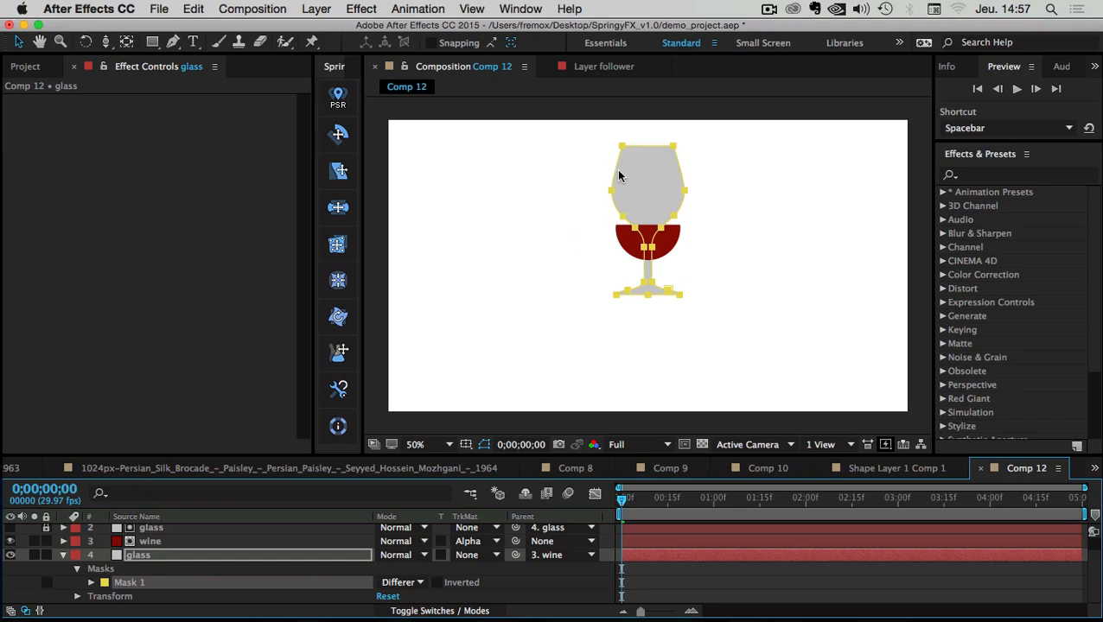
left_click_drag(609, 192, 616, 227)
key("slash")
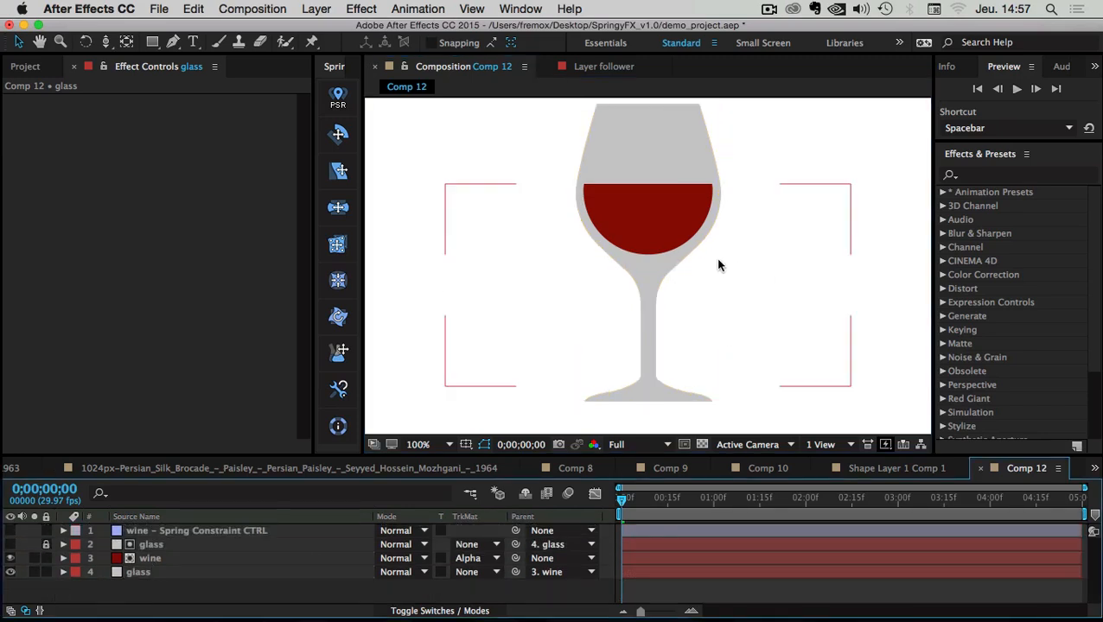
key("comma")
- At frame 9, keyframe the wine layer's rotation at 31° and its position at 455, 259
left_click(151, 559)
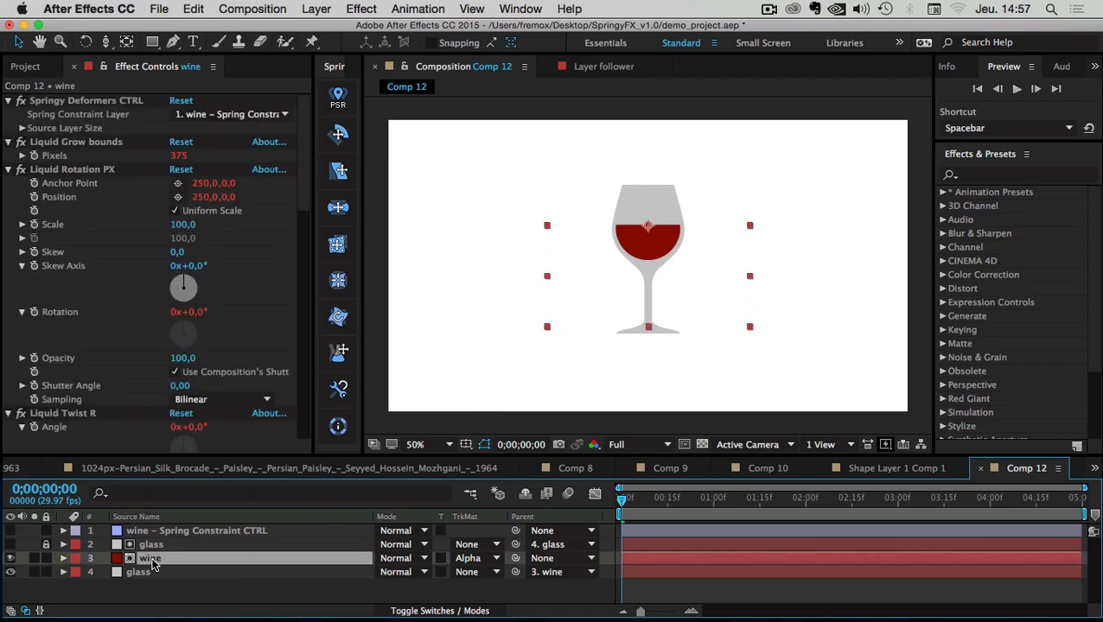
key("p")
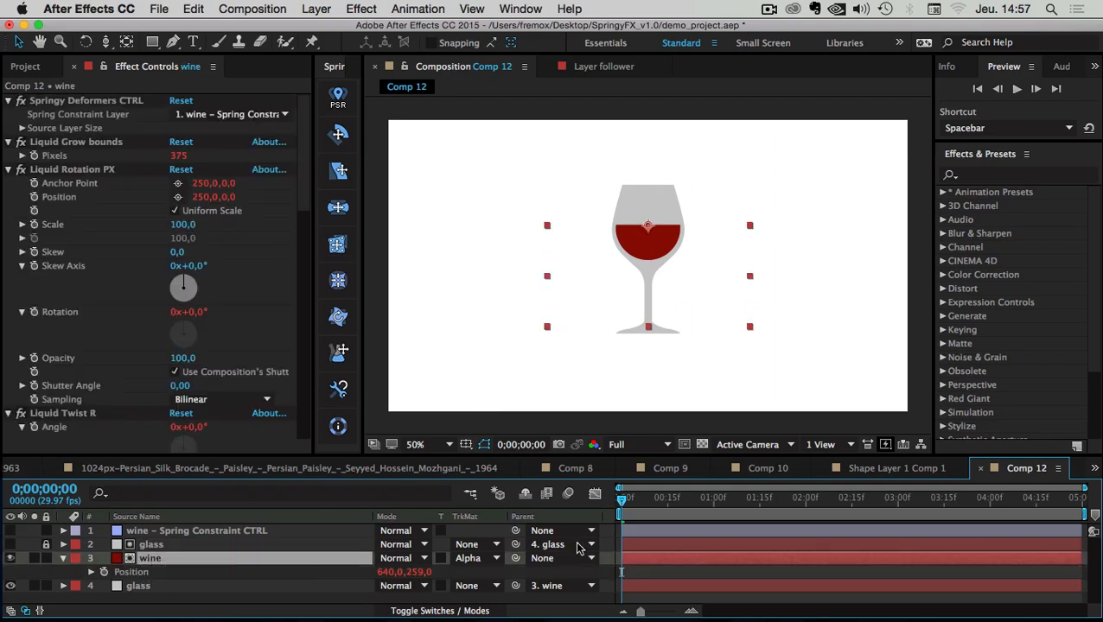
left_click_drag(632, 500, 649, 499)
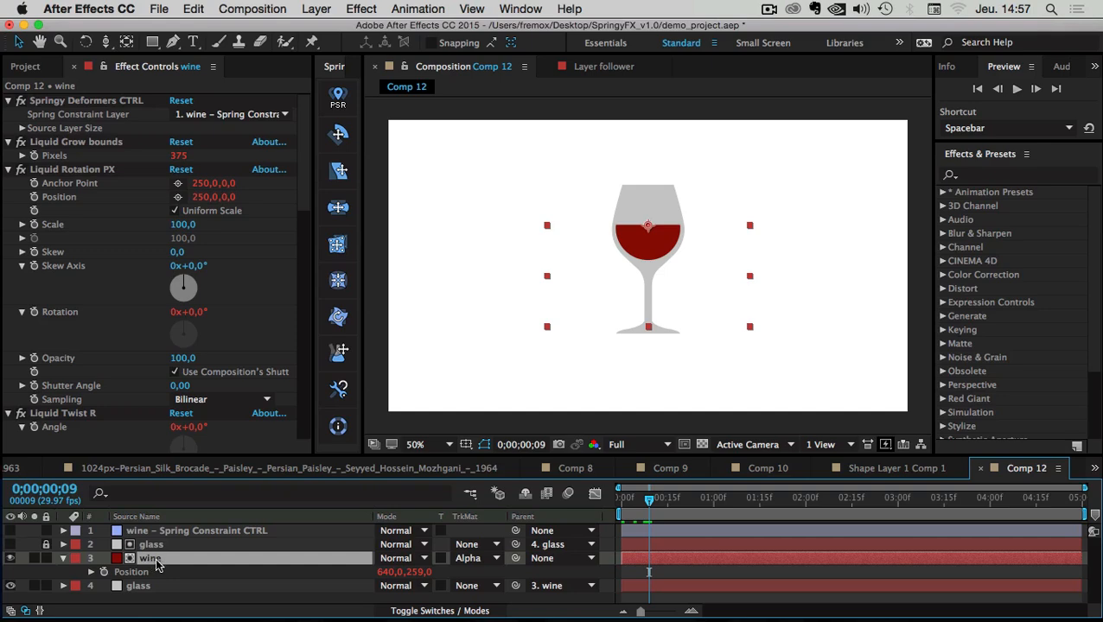
key("shift+r")
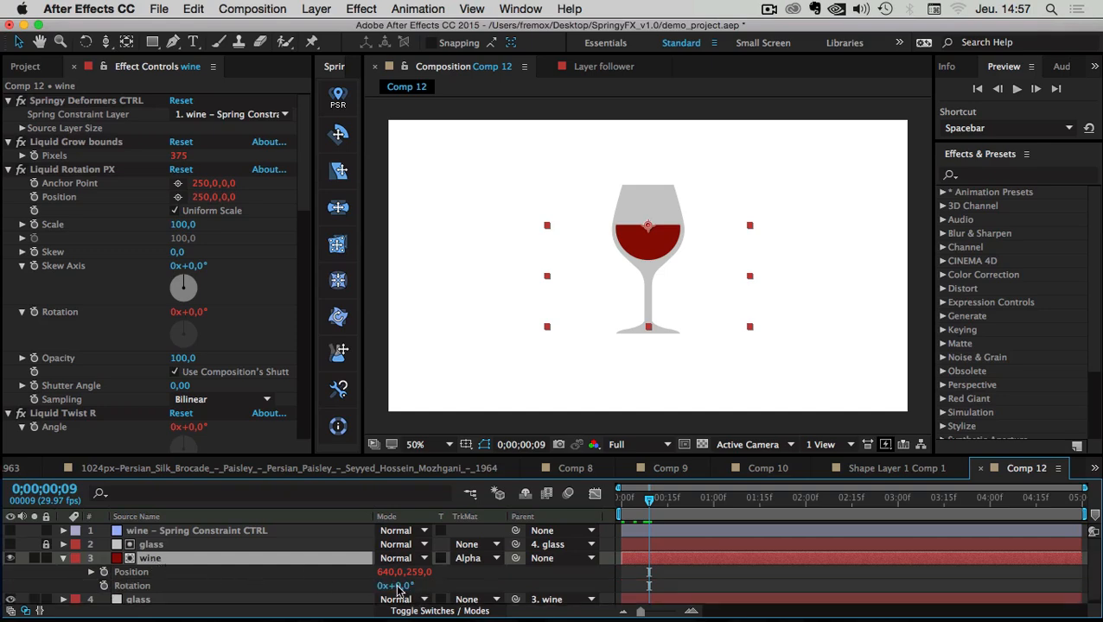
left_click_drag(400, 587, 423, 591)
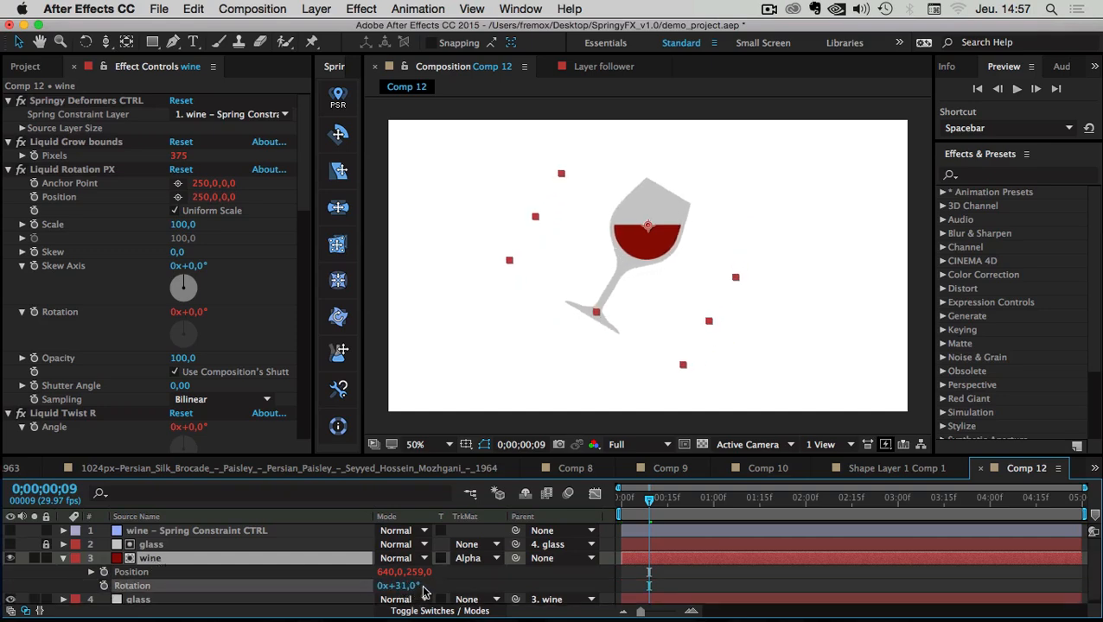
left_click(104, 586)
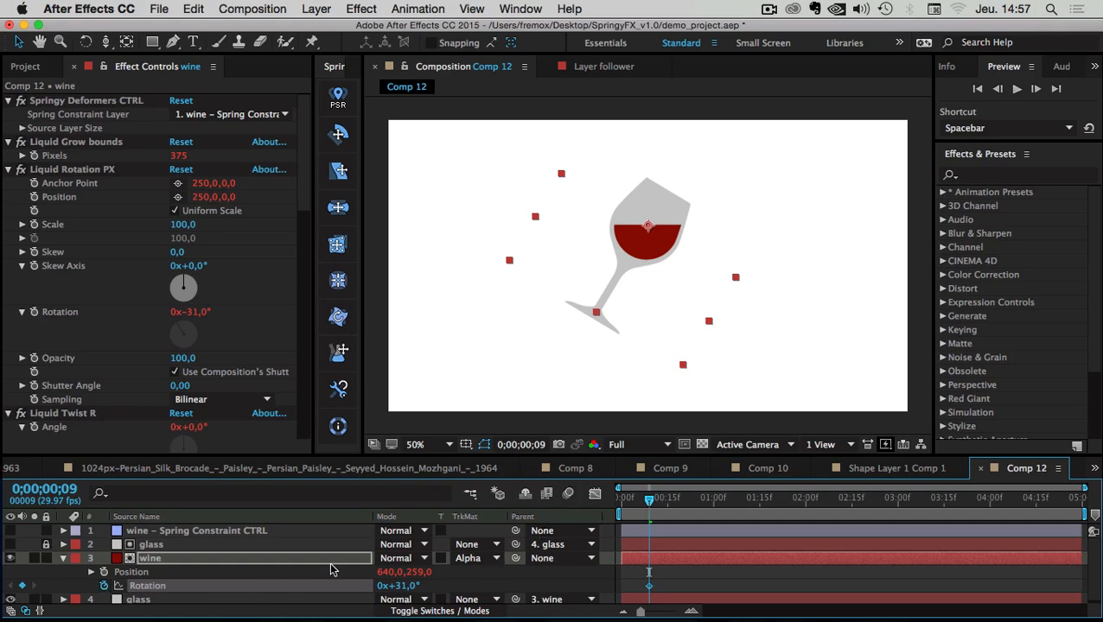
left_click_drag(389, 572, 229, 571)
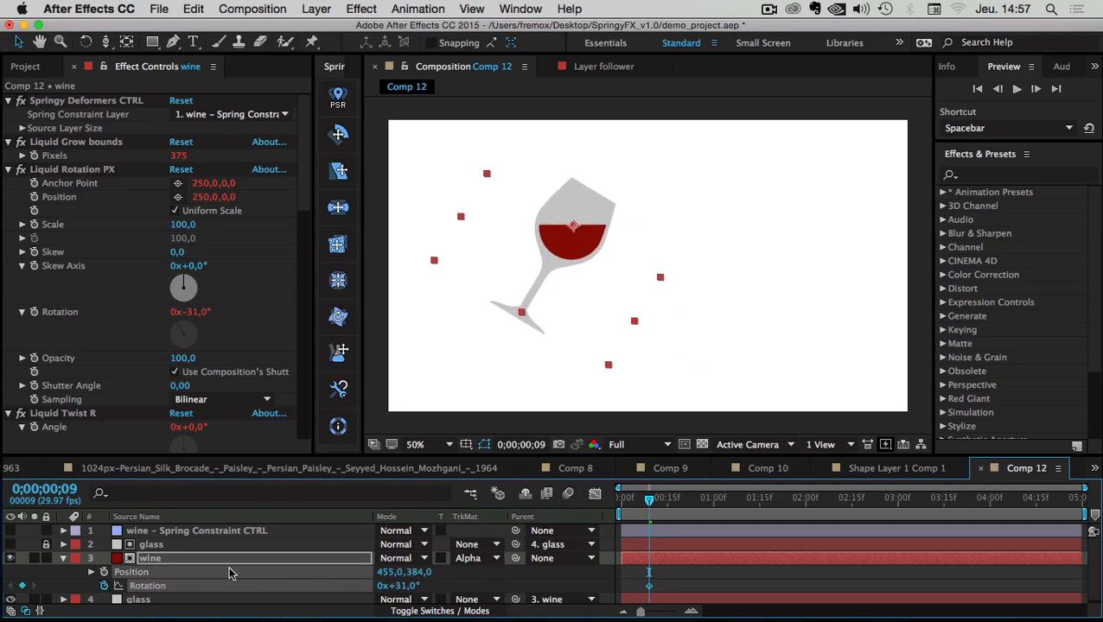
left_click(104, 573)
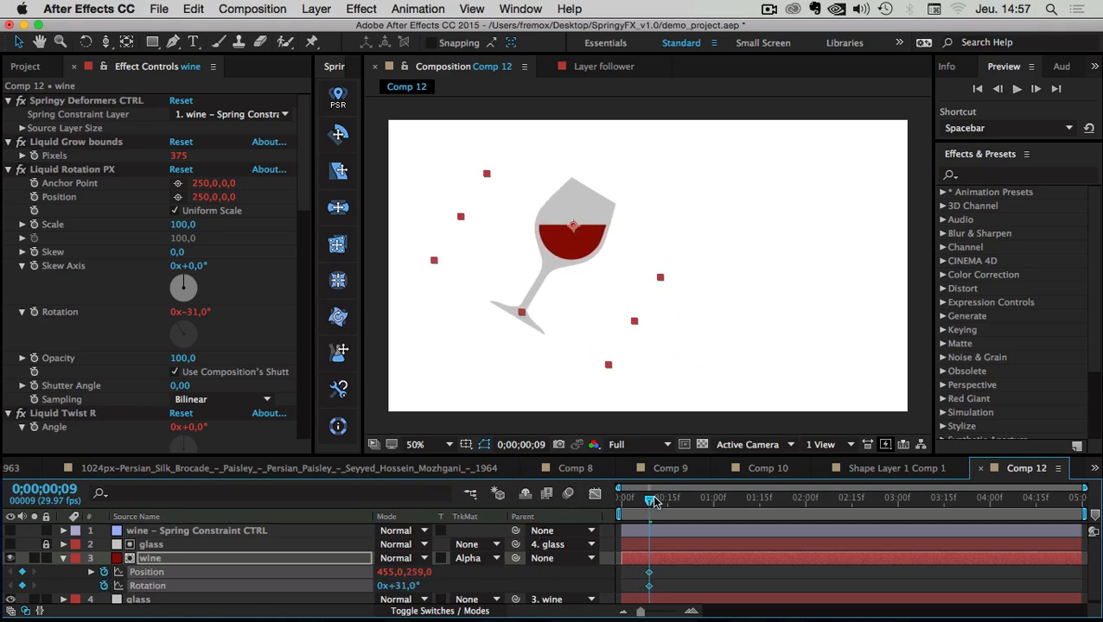
- At frame 17, move the wine layer across to 1033, 259 and set its rotation to −27°
left_click_drag(655, 503, 673, 502)
left_click_drag(562, 239, 796, 242)
left_click(651, 589)
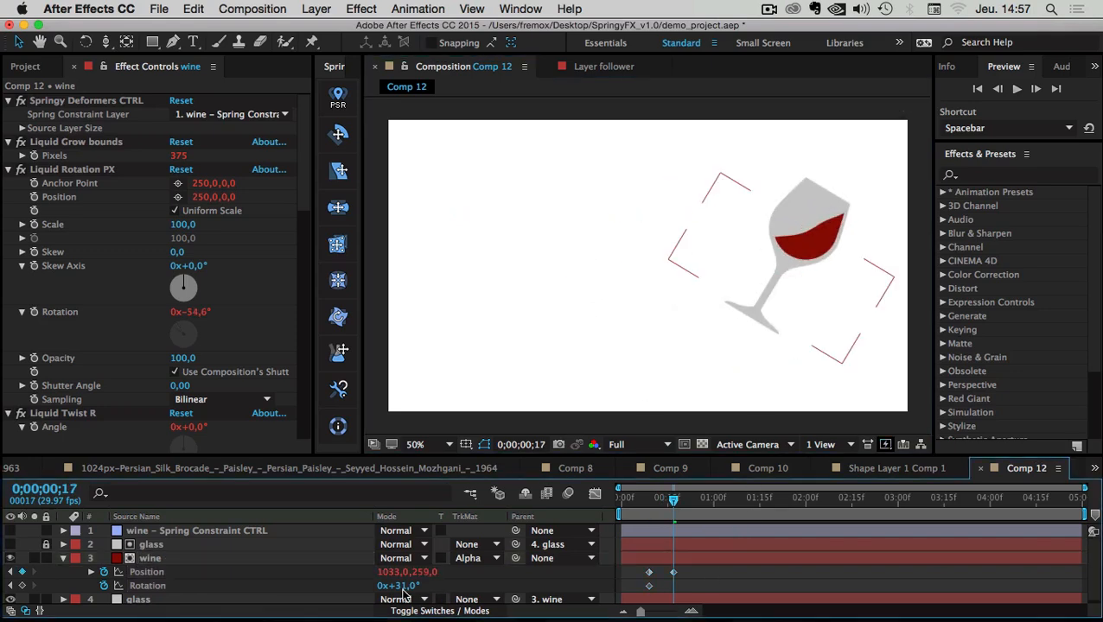
left_click_drag(403, 593, 355, 591)
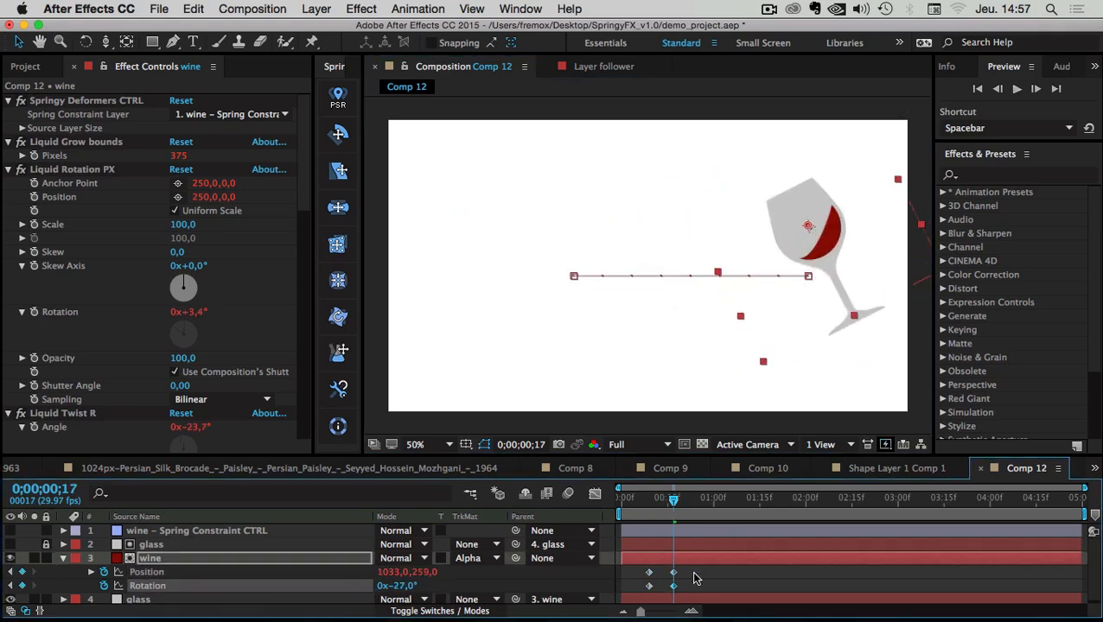
- Shift the wine layer's two rotation keyframes a few frames later, and preview the animation with the work area ending around 2;03
left_click_drag(688, 569, 662, 587)
left_click(680, 589)
left_click_drag(650, 500, 817, 505)
key("space")
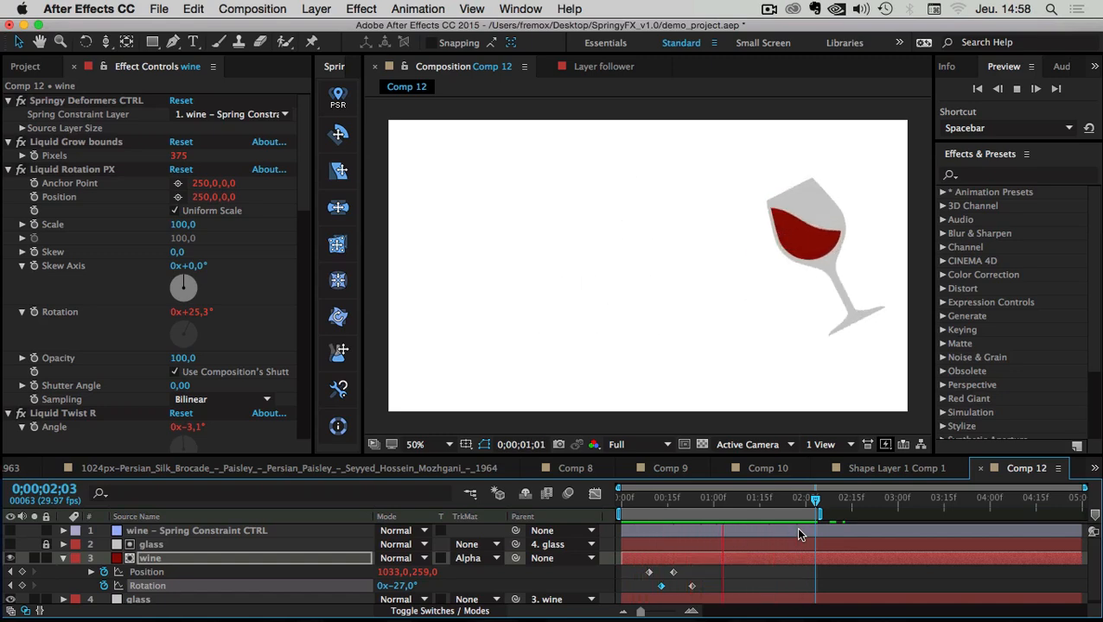
- Scrub through the wine glass animation to examine how the liquid sloshes while the glass moves and tilts
left_click_drag(683, 502, 621, 510)
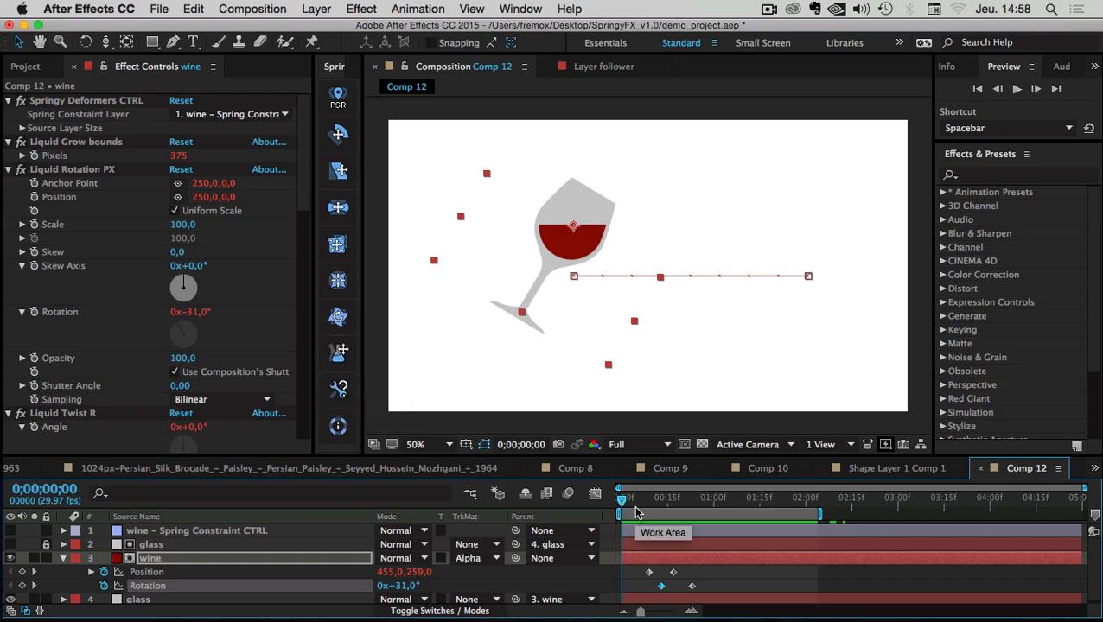
left_click_drag(635, 500, 677, 500)
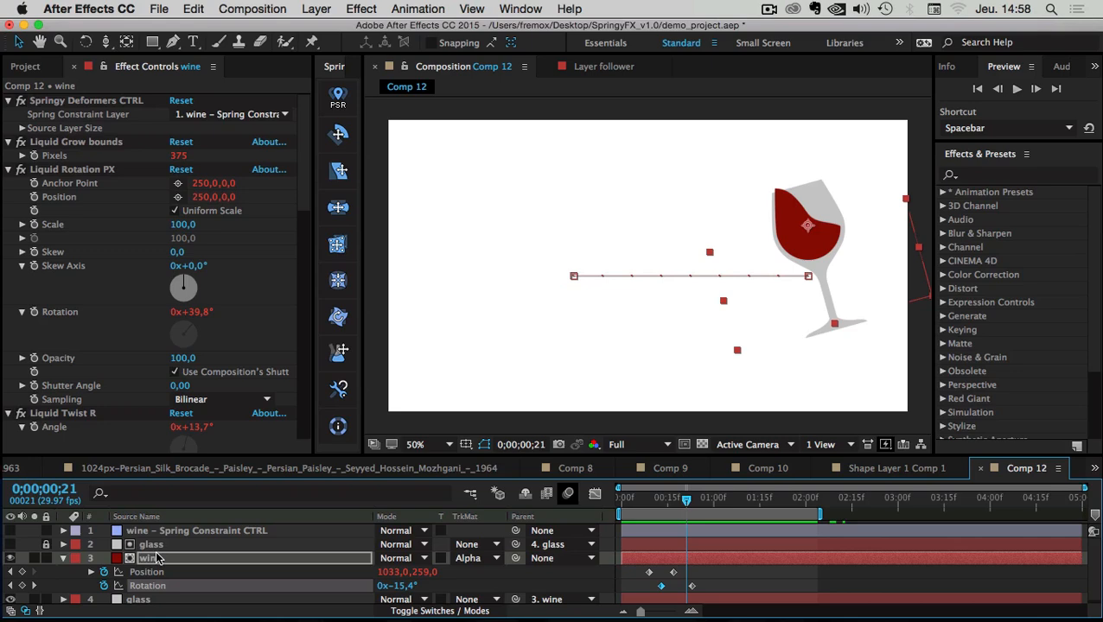
left_click(157, 561)
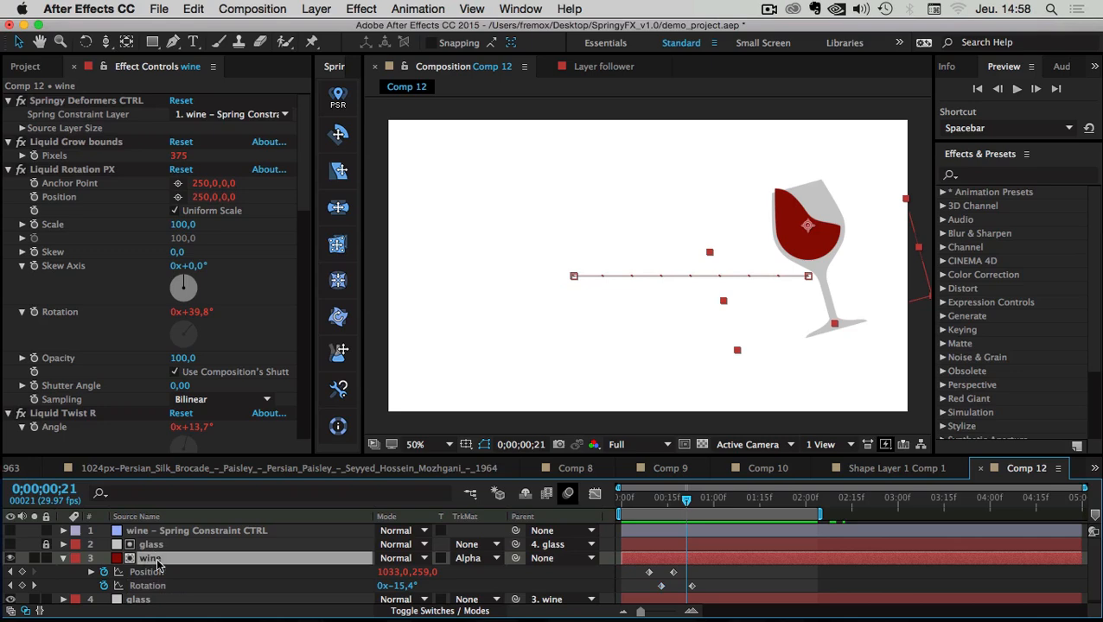
mouse_move(195, 606)
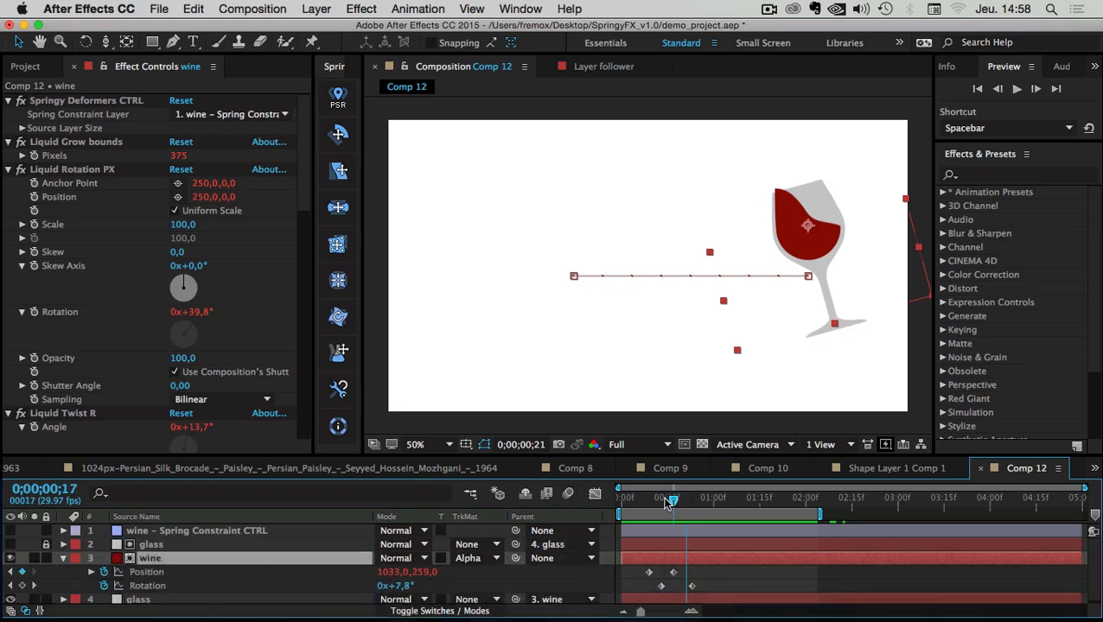
mouse_move(686, 500)
left_mouse_down()
mouse_move(647, 500)
mouse_move(682, 505)
left_mouse_up()
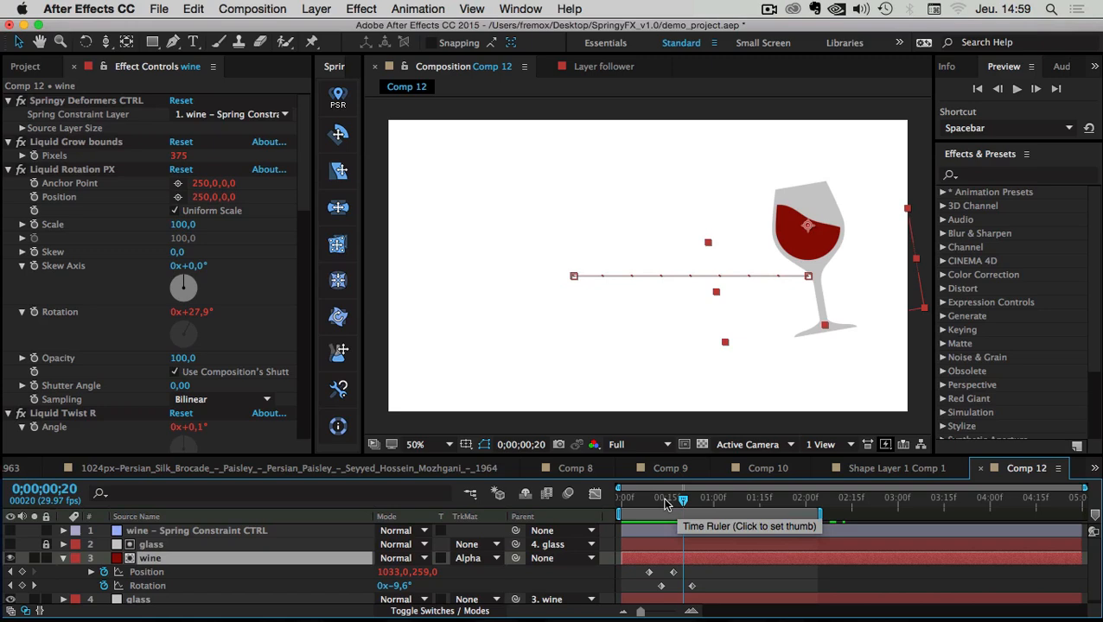
left_click(657, 504)
left_click_drag(657, 504, 634, 504)
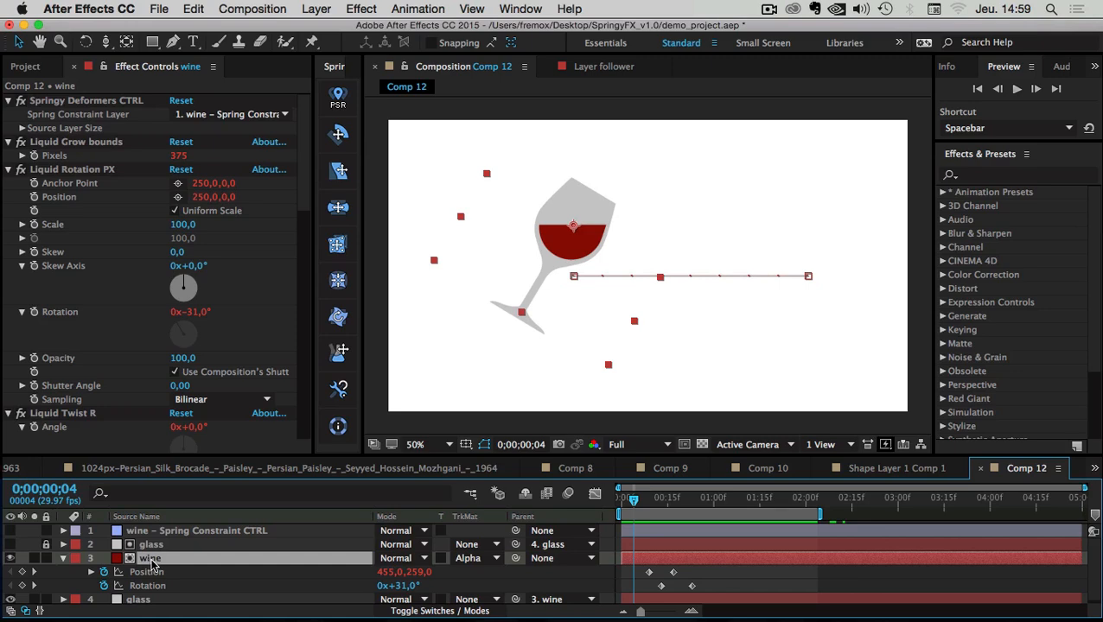
left_click(62, 558)
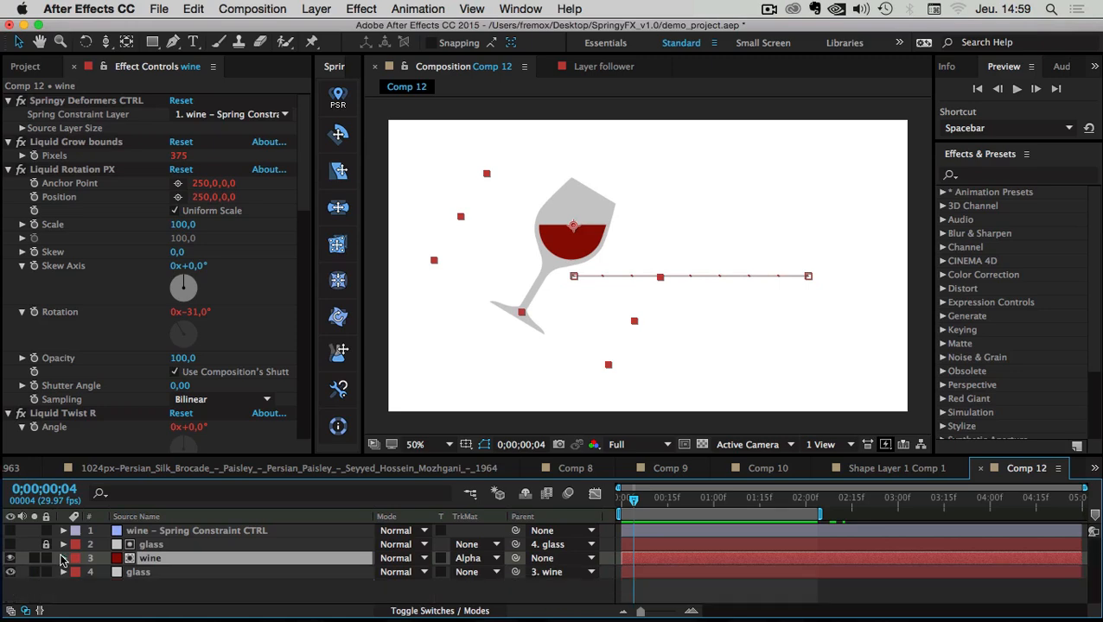
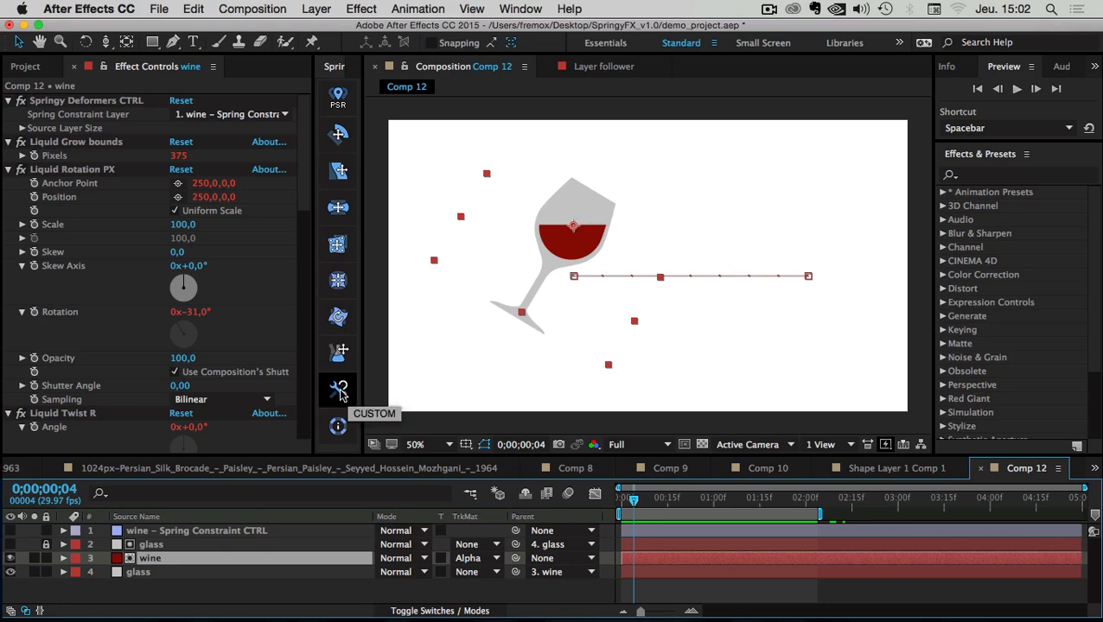
- Open SpringyFX's CUSTOM Deformer description, read how it works, and close it
left_click(341, 393)
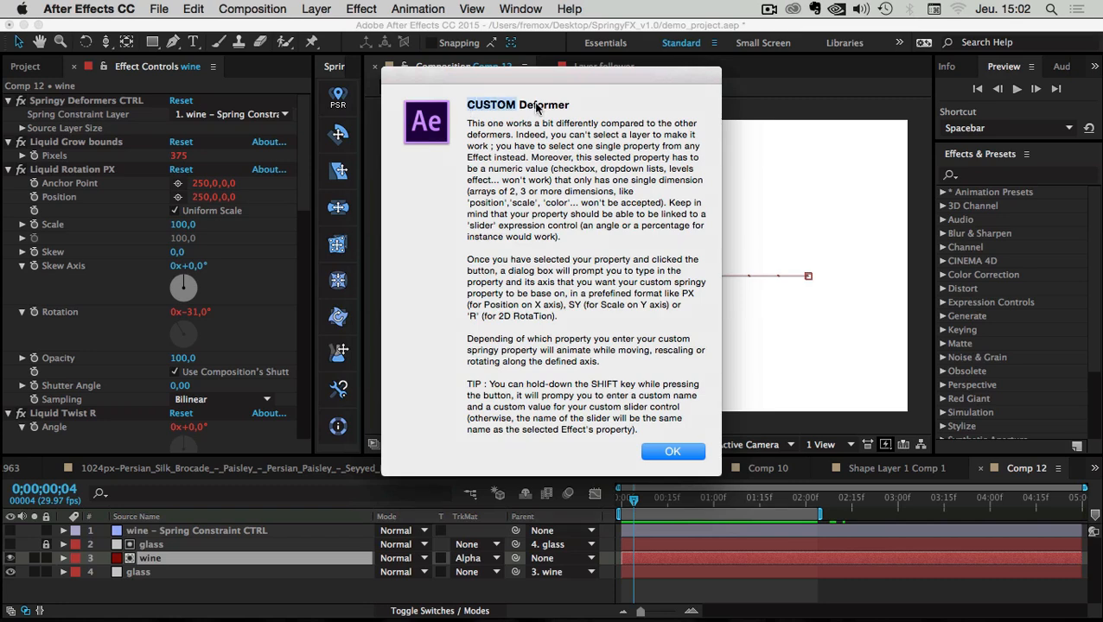
left_click_drag(468, 123, 613, 202)
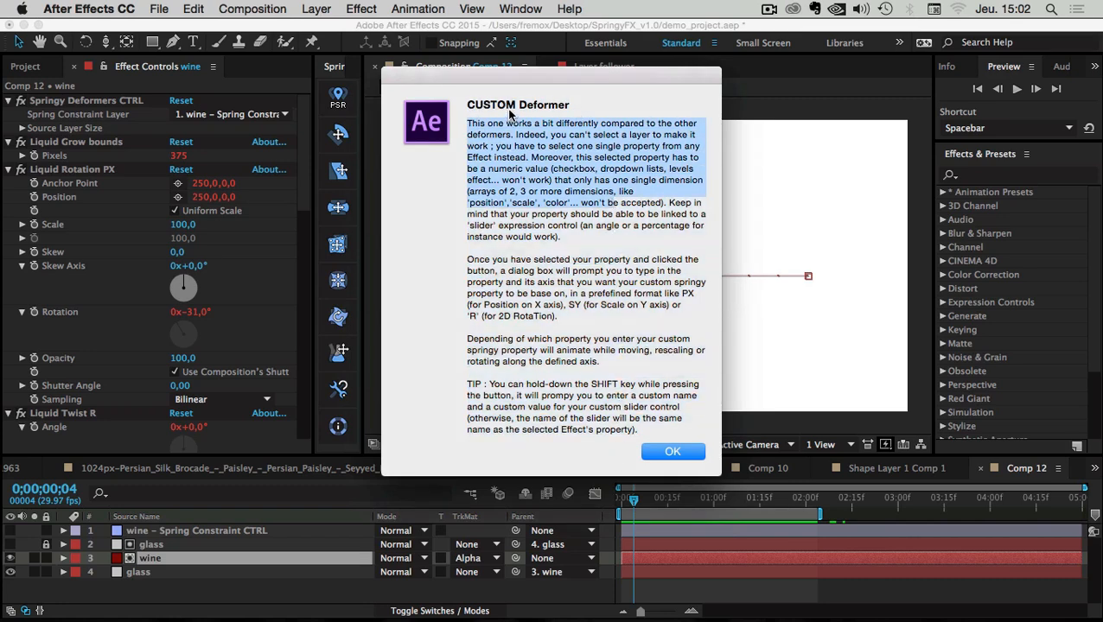
left_click(528, 141)
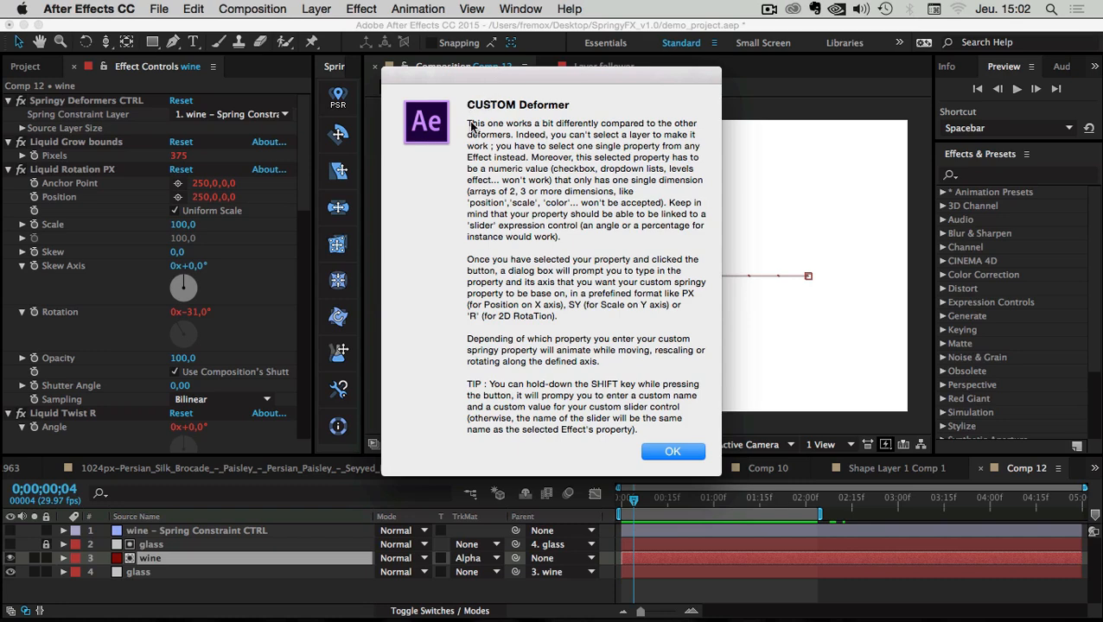
left_click_drag(492, 84, 545, 125)
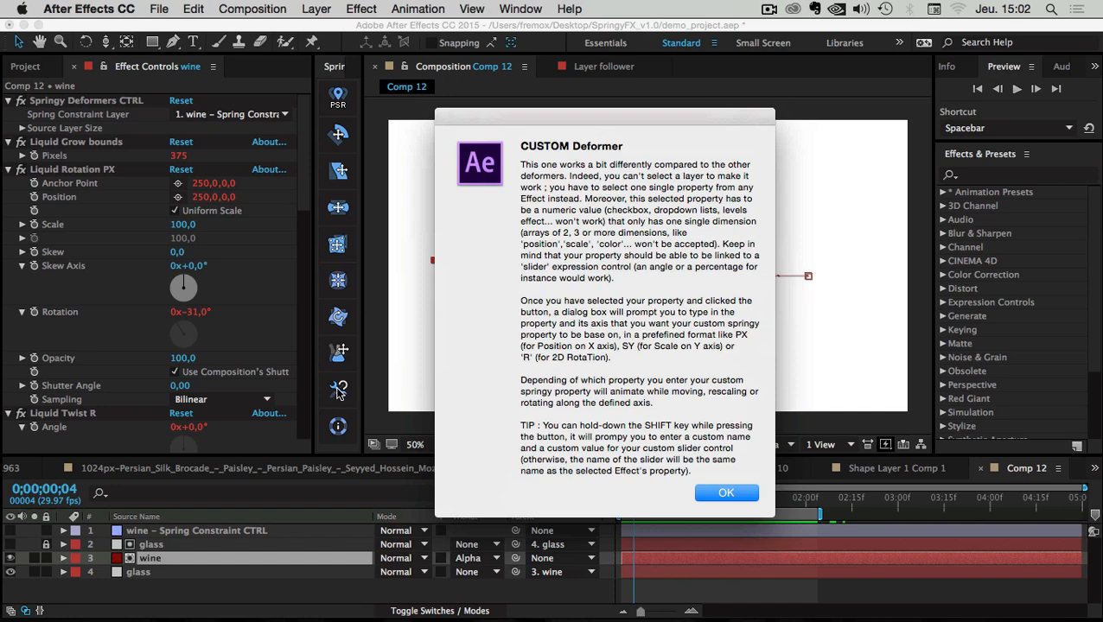
left_click_drag(508, 112, 500, 115)
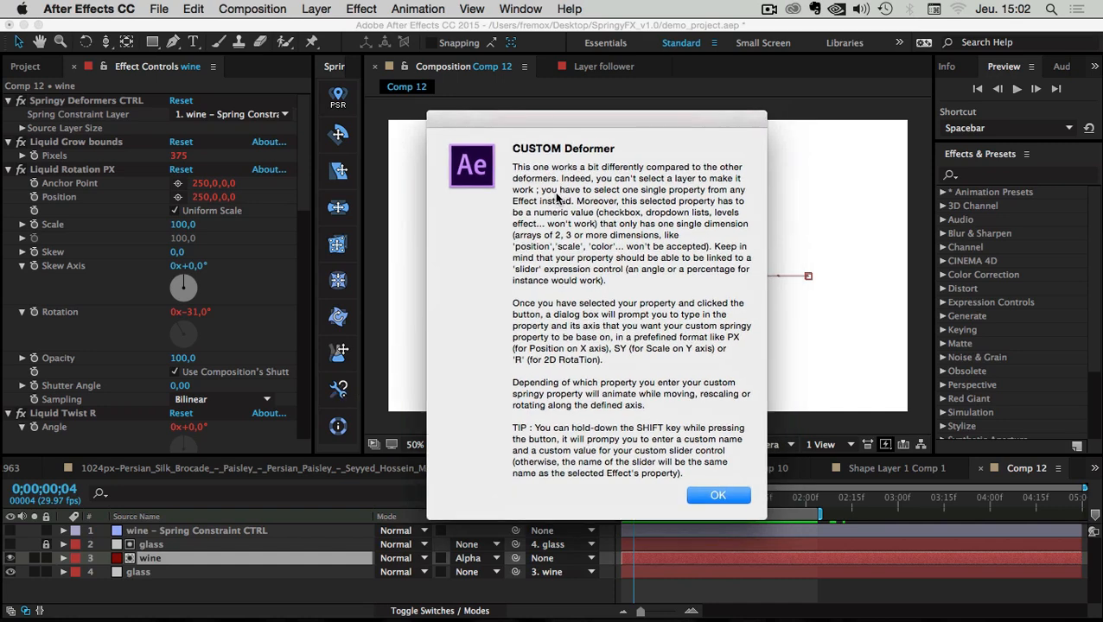
left_click(719, 497)
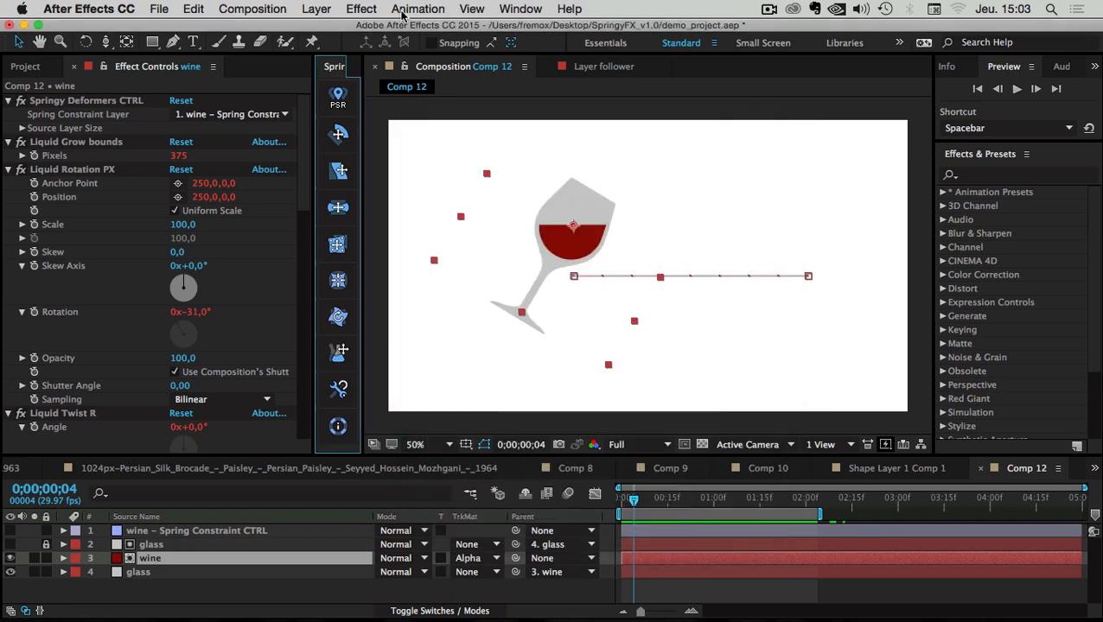
- Create a new composition with the HDV/HDTV 720 29.97 preset, 1280 × 720 px, 5 seconds long, with a white background
left_click(252, 8)
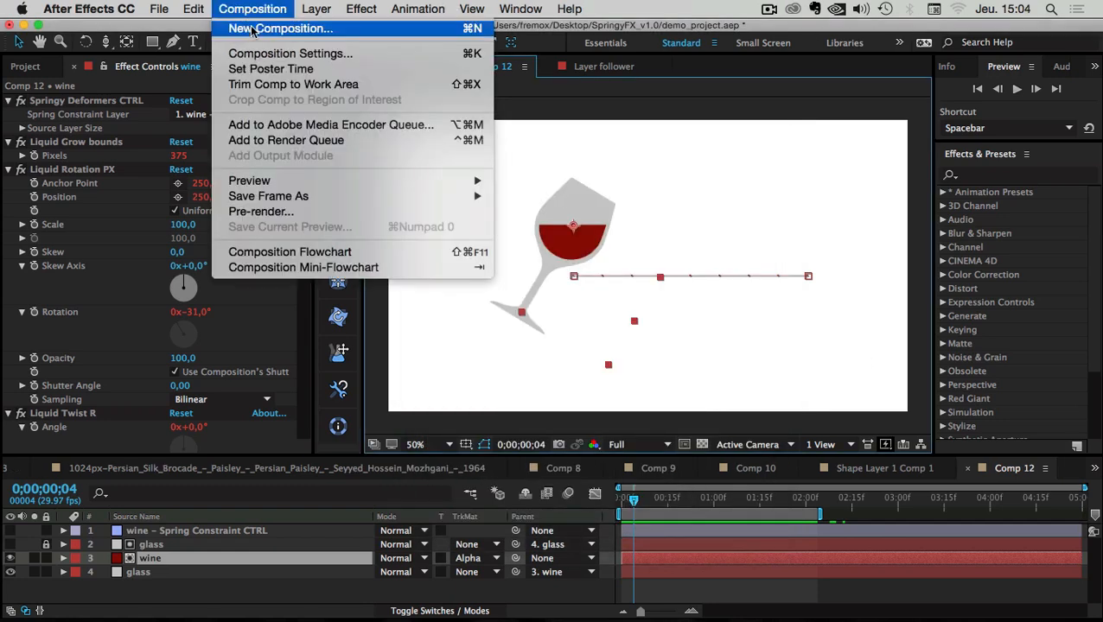
left_click(252, 29)
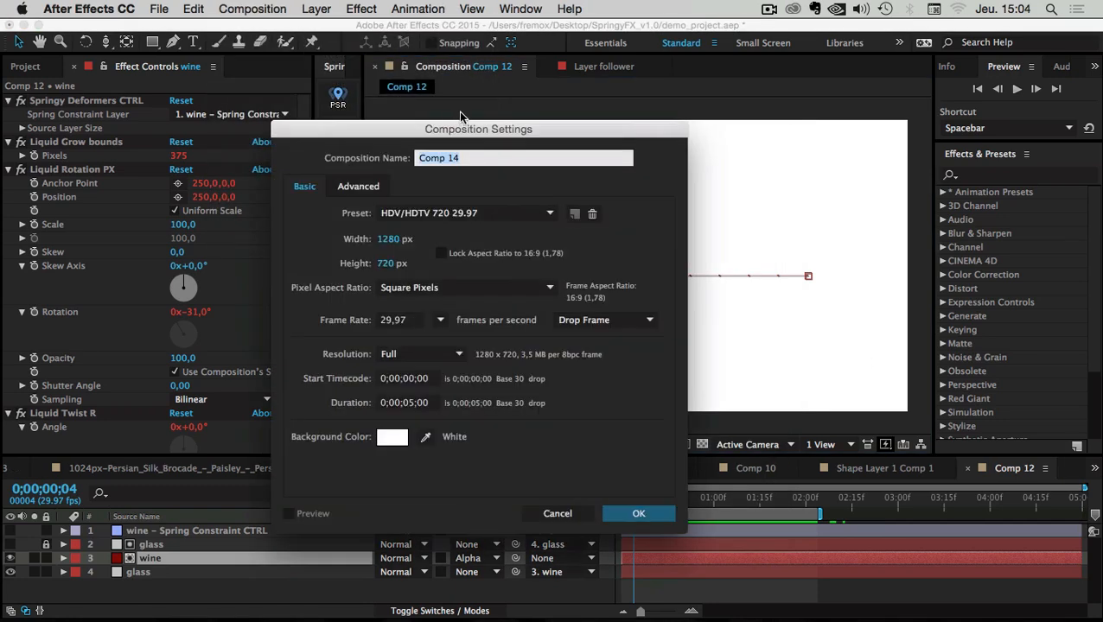
left_click_drag(409, 139, 484, 126)
left_click(468, 227)
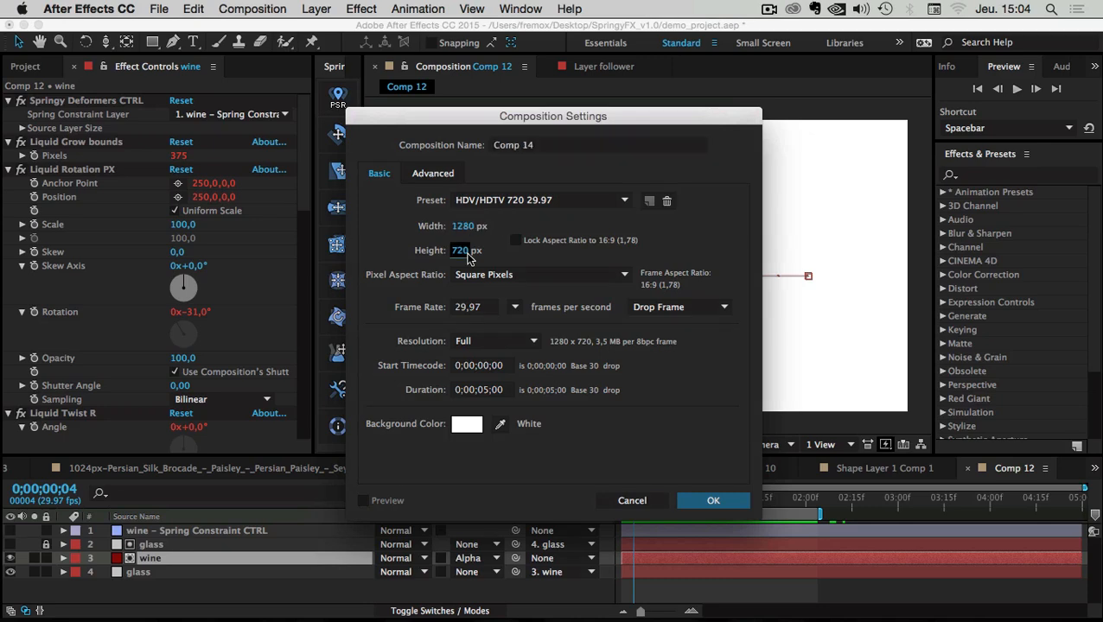
left_click(463, 250)
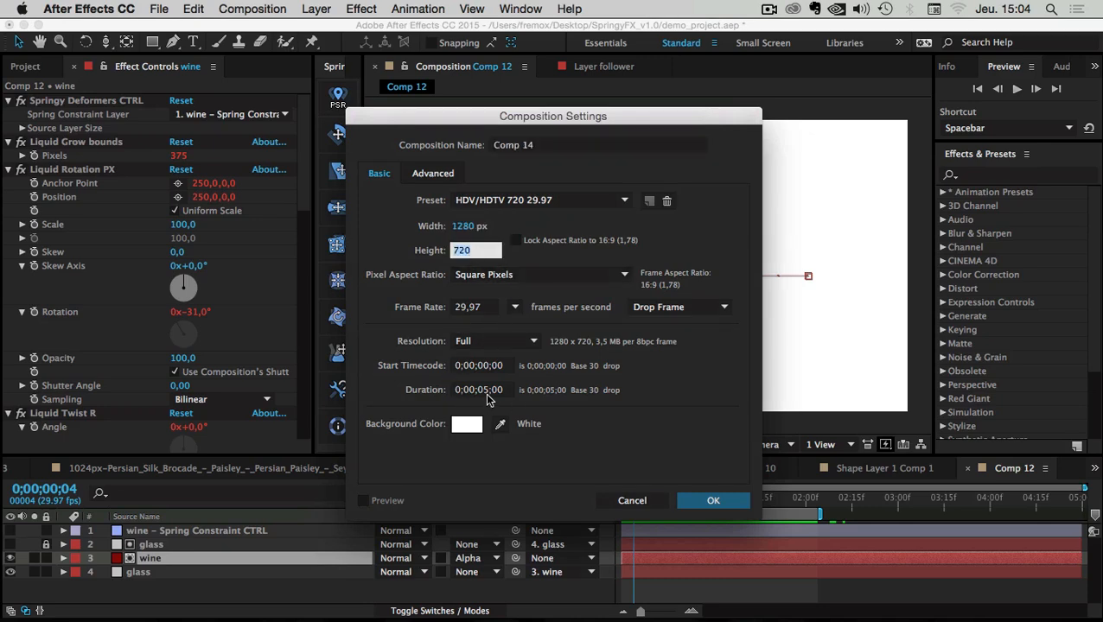
left_click(485, 388)
left_click(470, 424)
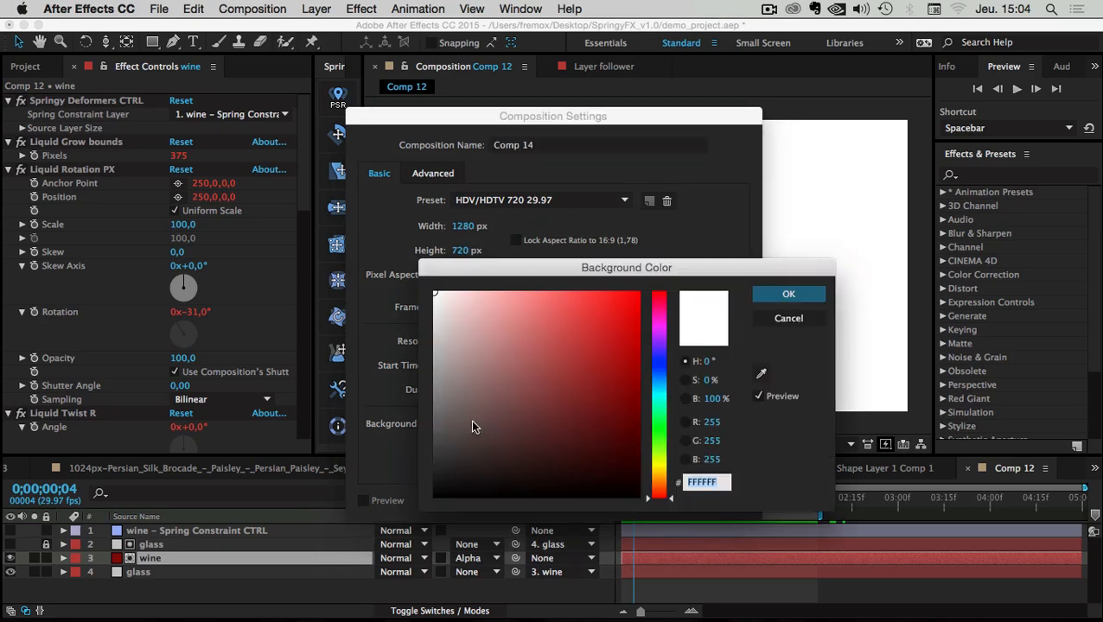
left_click(788, 294)
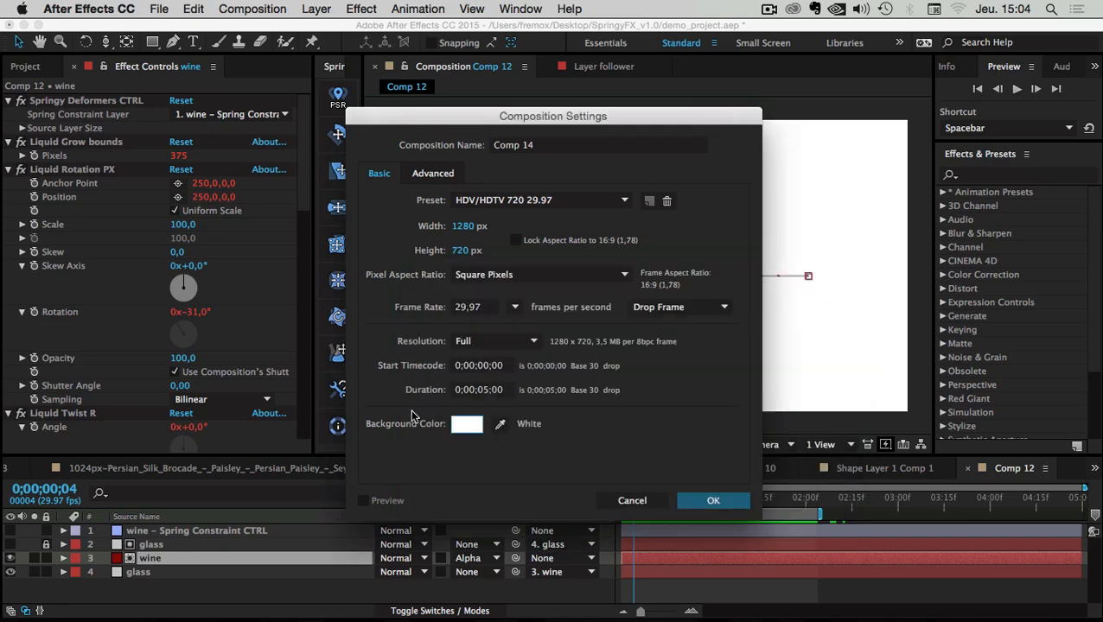
left_click(709, 501)
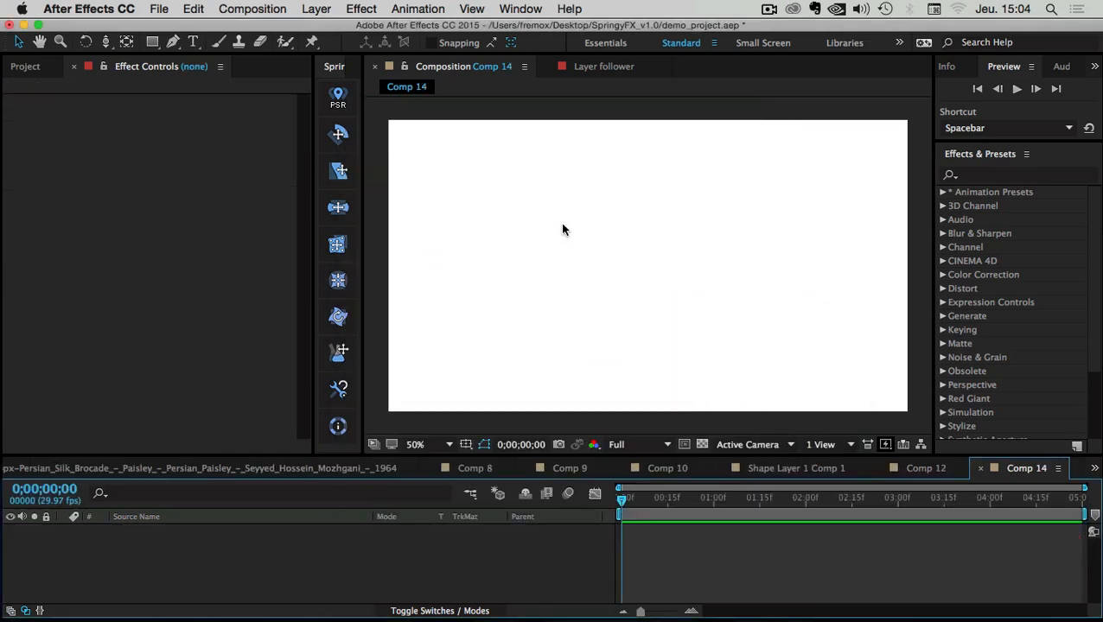
- Add a 200 × 200 px solid layer in bright orange to the new composition
right_click(108, 561)
mouse_move(179, 467)
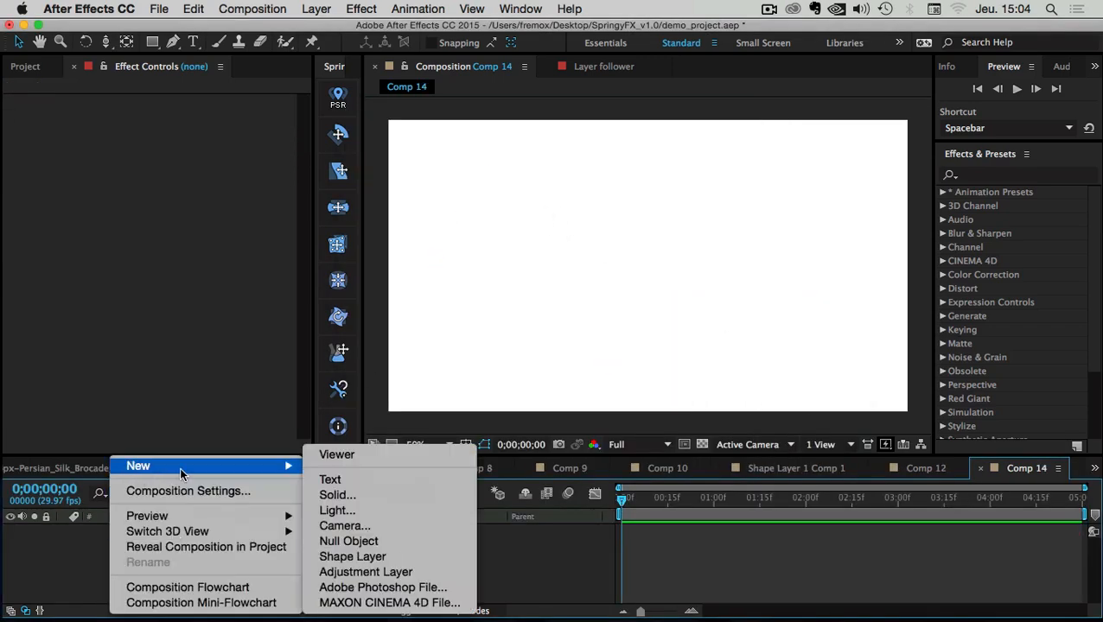
left_click(394, 495)
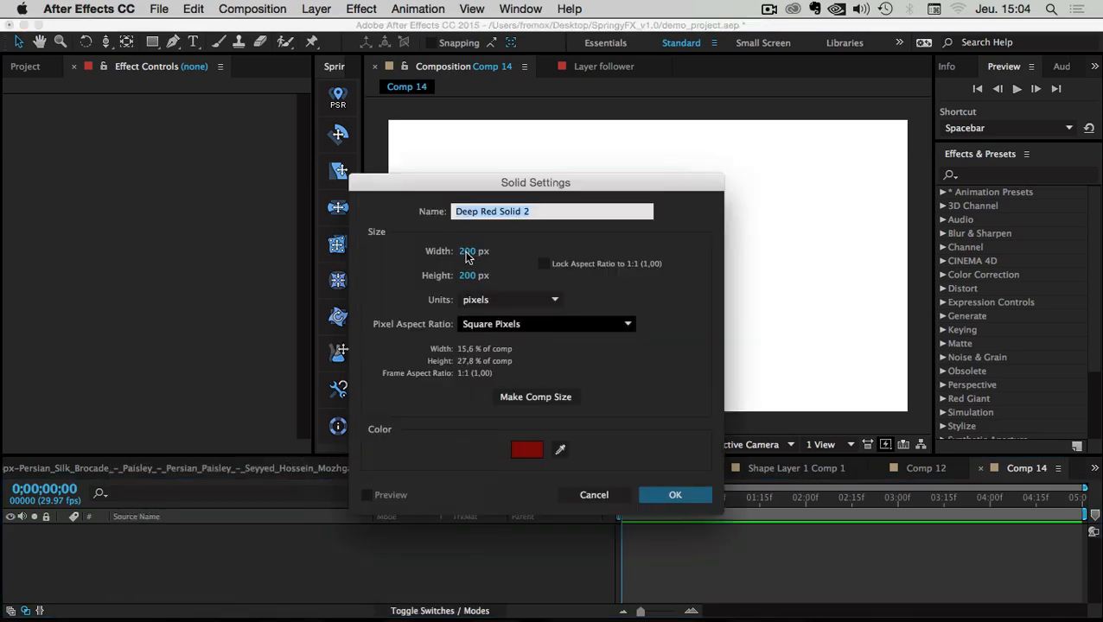
left_click(467, 252)
left_click(472, 275)
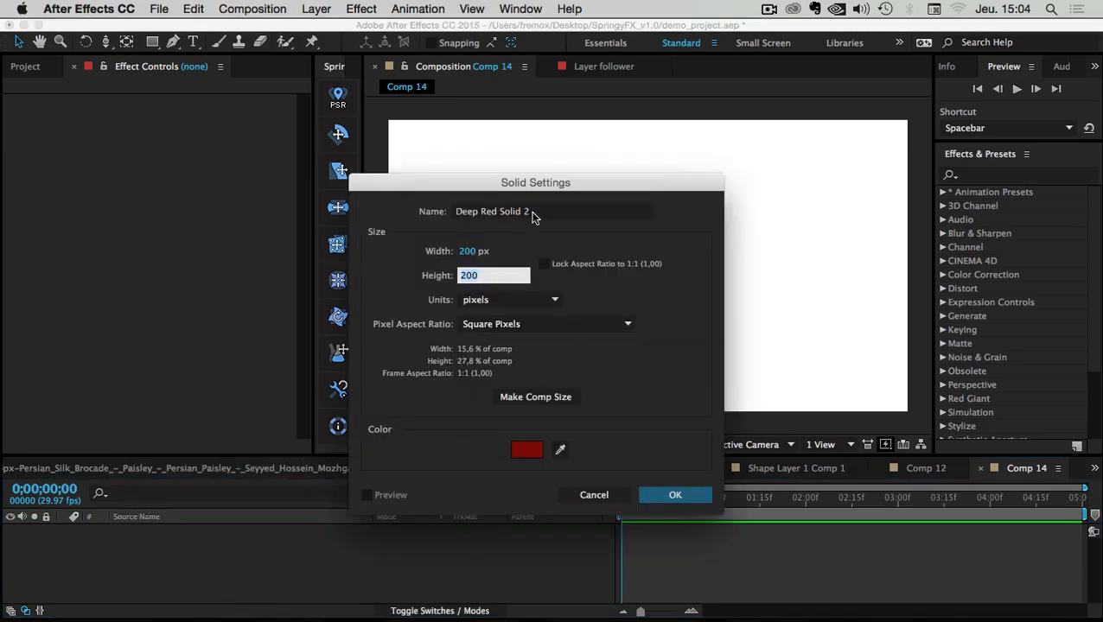
left_click(526, 451)
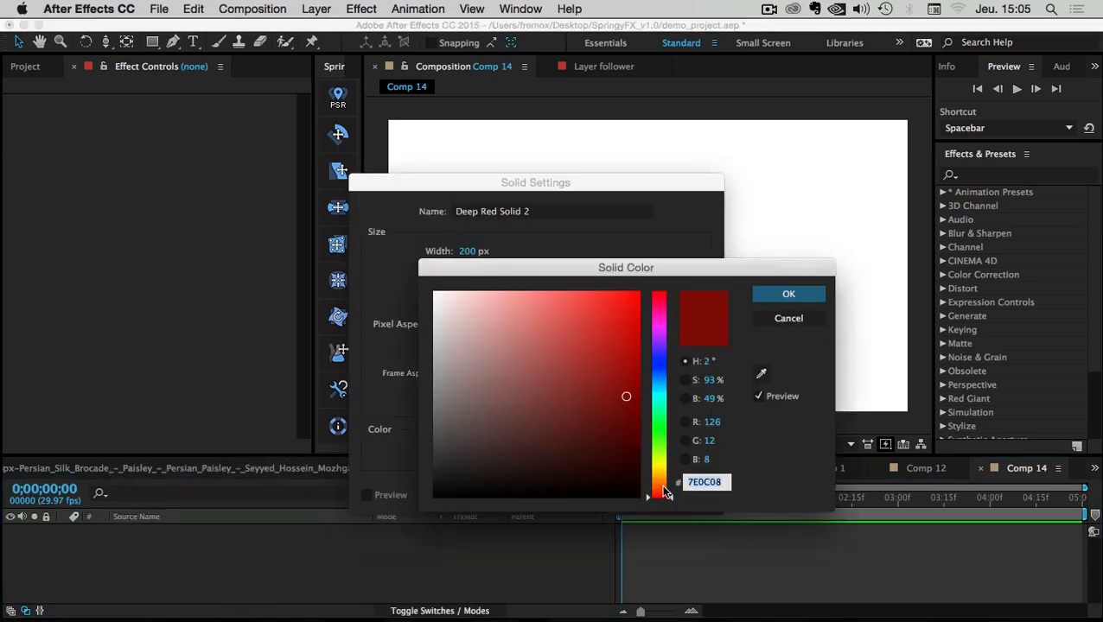
left_click_drag(662, 480, 661, 467)
left_click_drag(614, 364, 677, 242)
left_click_drag(650, 466, 650, 485)
left_click(782, 294)
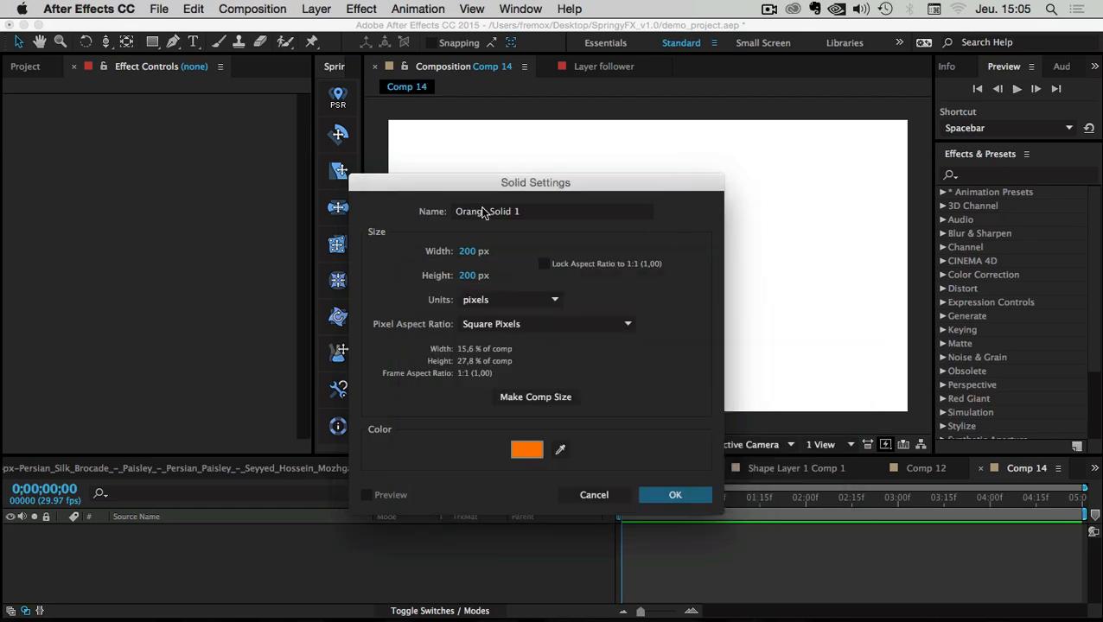
left_click(675, 494)
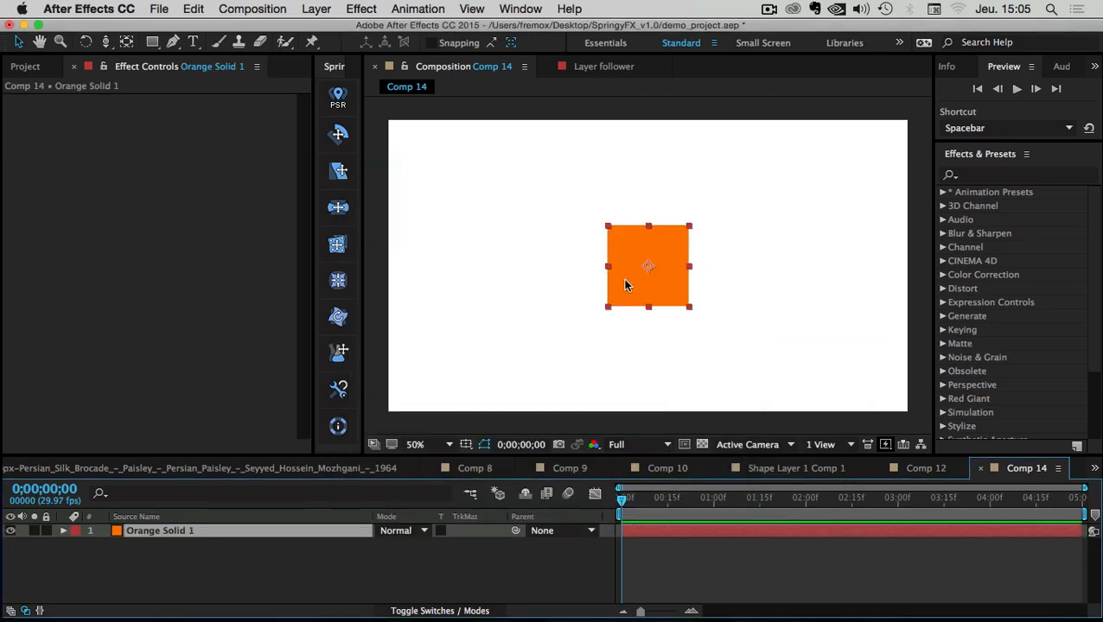
- Apply the CC Smear distortion effect to the orange solid
right_click(134, 529)
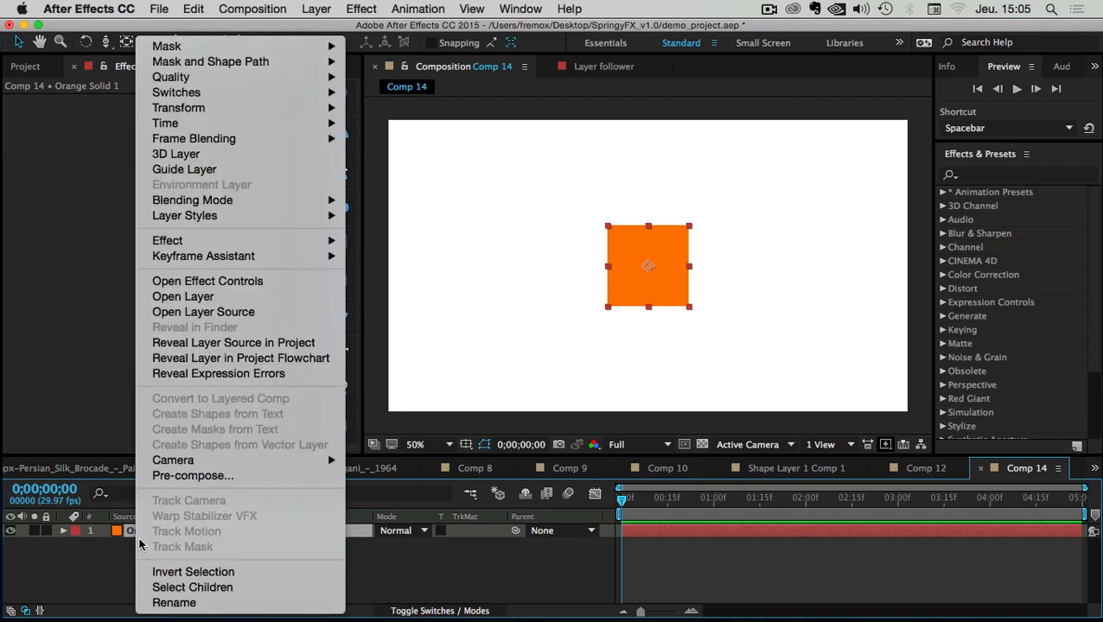
mouse_move(181, 241)
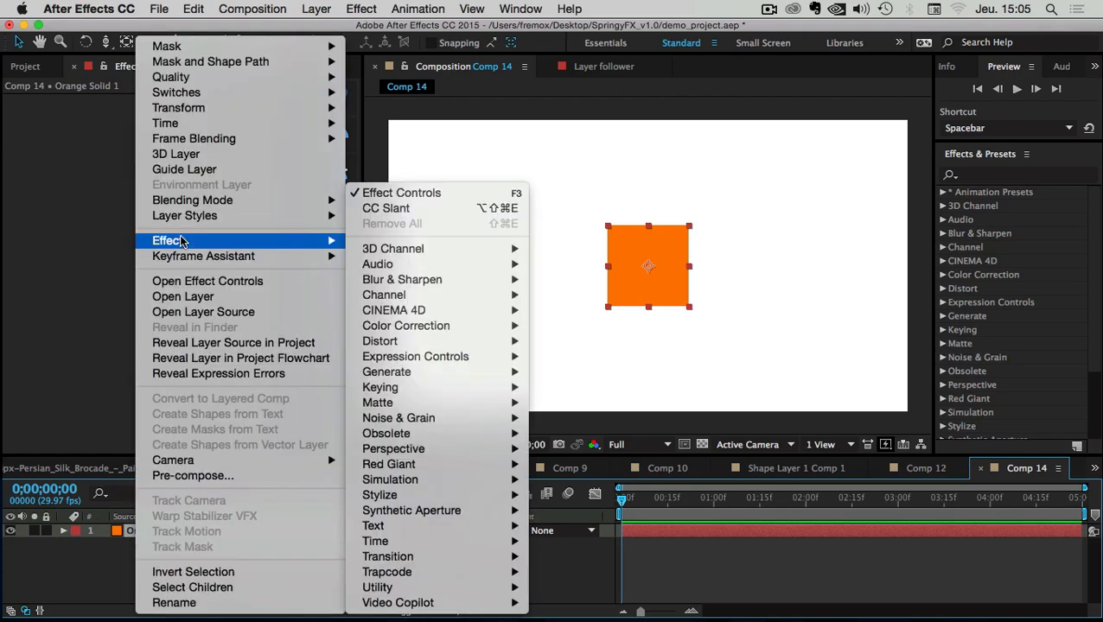
left_click(96, 546)
right_click(138, 530)
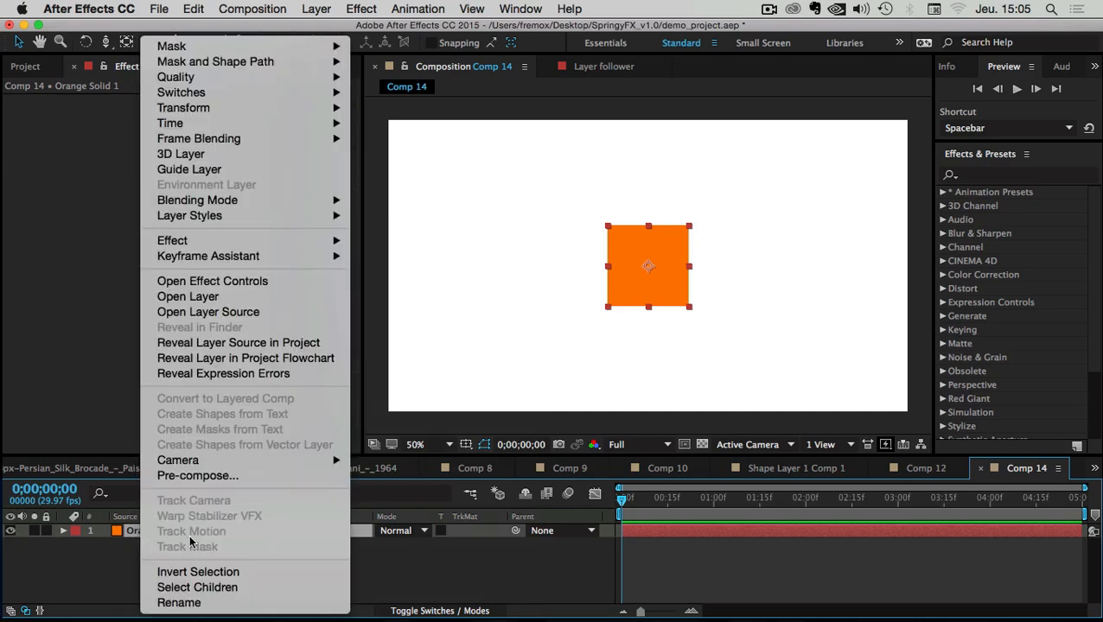
mouse_move(188, 242)
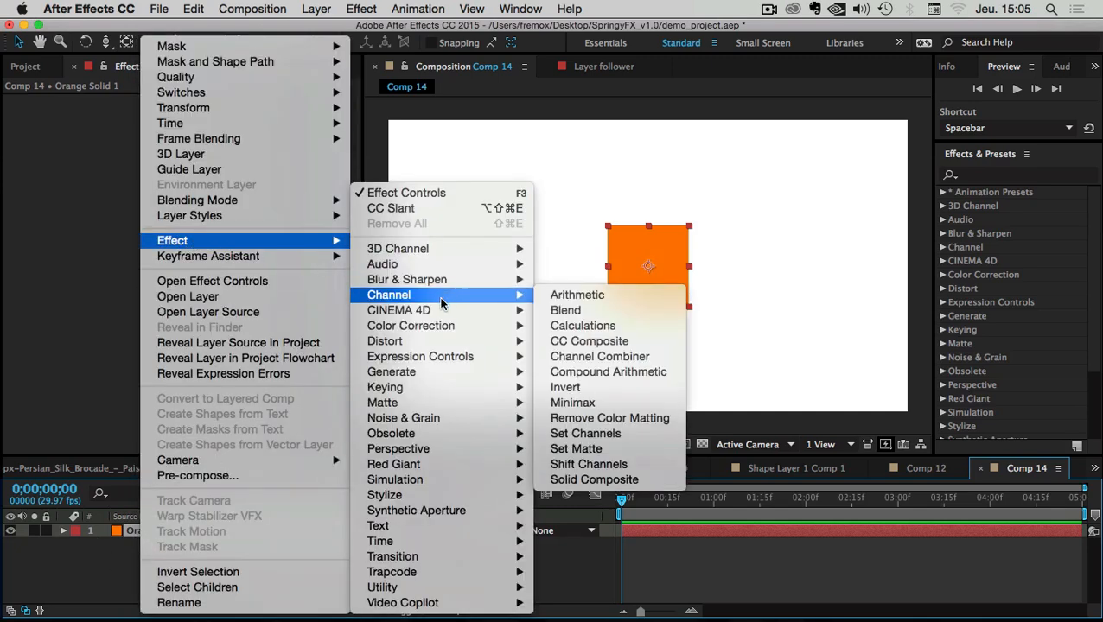
mouse_move(418, 345)
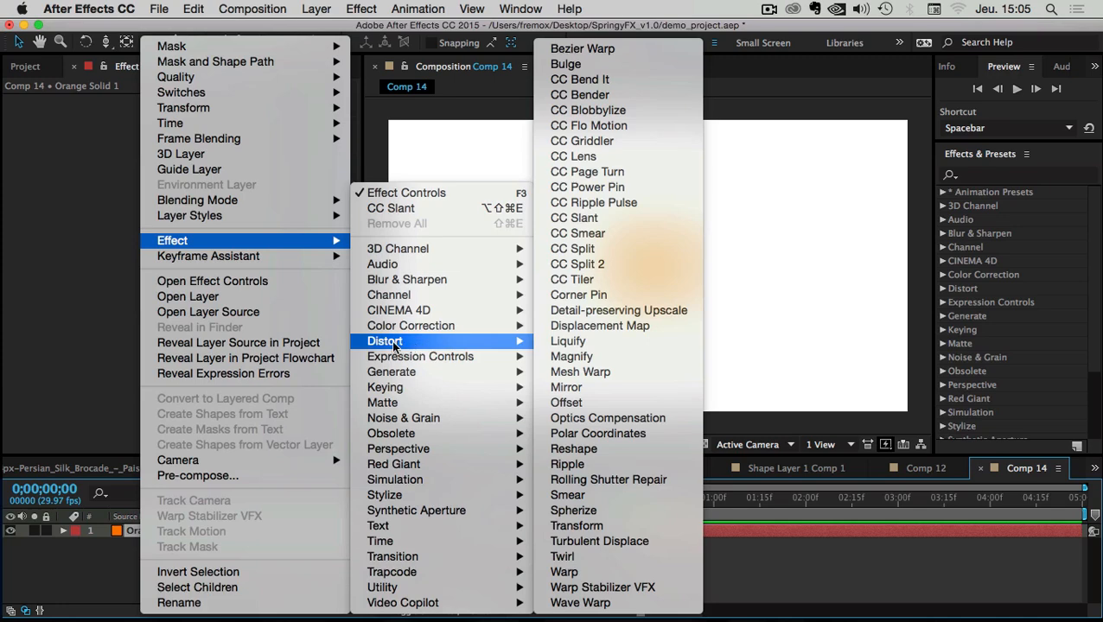
left_click(598, 234)
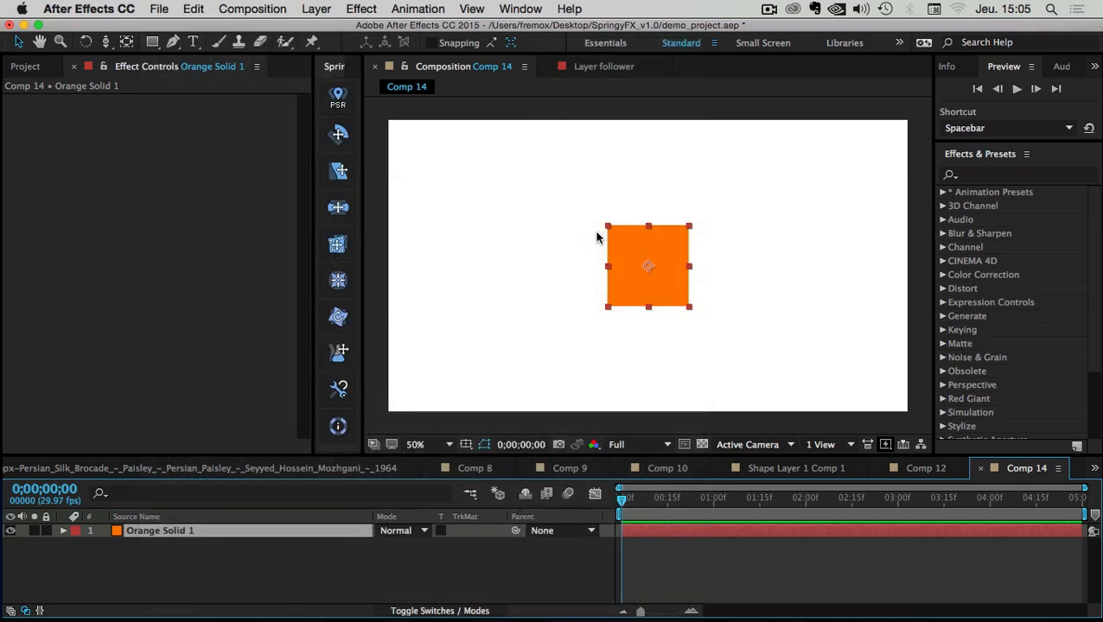
- Pull CC Smear's To point out past the square's left edge to −82, 98 and set the Radius to 112
mouse_move(668, 246)
left_mouse_down()
mouse_move(653, 246)
mouse_move(649, 230)
left_mouse_up()
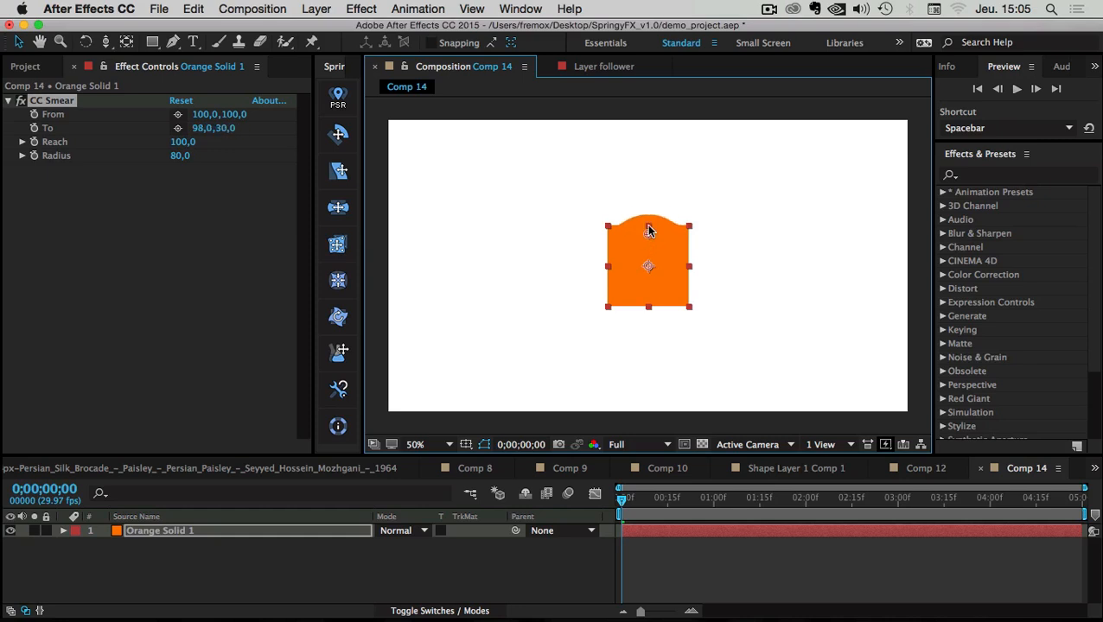
mouse_move(646, 182)
left_mouse_down()
mouse_move(603, 179)
mouse_move(644, 164)
mouse_move(644, 179)
mouse_move(646, 138)
left_mouse_up()
mouse_move(652, 179)
left_mouse_down()
mouse_move(652, 151)
mouse_move(638, 157)
mouse_move(650, 159)
mouse_move(648, 204)
mouse_move(640, 180)
mouse_move(654, 159)
mouse_move(636, 152)
mouse_move(643, 170)
mouse_move(628, 202)
mouse_move(608, 161)
mouse_move(635, 190)
mouse_move(689, 176)
mouse_move(647, 244)
mouse_move(647, 264)
mouse_move(605, 264)
mouse_move(717, 261)
mouse_move(621, 261)
mouse_move(717, 273)
mouse_move(648, 262)
mouse_move(651, 197)
mouse_move(646, 255)
mouse_move(651, 227)
left_mouse_up()
mouse_move(644, 215)
left_mouse_down()
mouse_move(648, 242)
mouse_move(650, 221)
left_mouse_up()
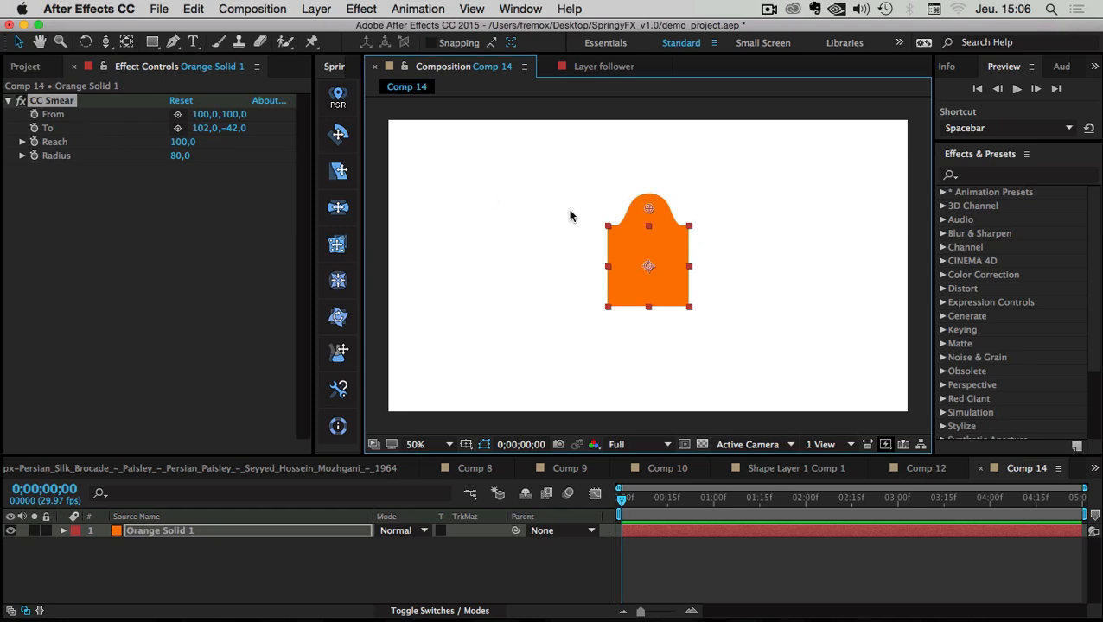
mouse_move(650, 224)
left_mouse_down()
mouse_move(638, 187)
mouse_move(608, 251)
mouse_move(572, 264)
left_mouse_up()
left_click(50, 132)
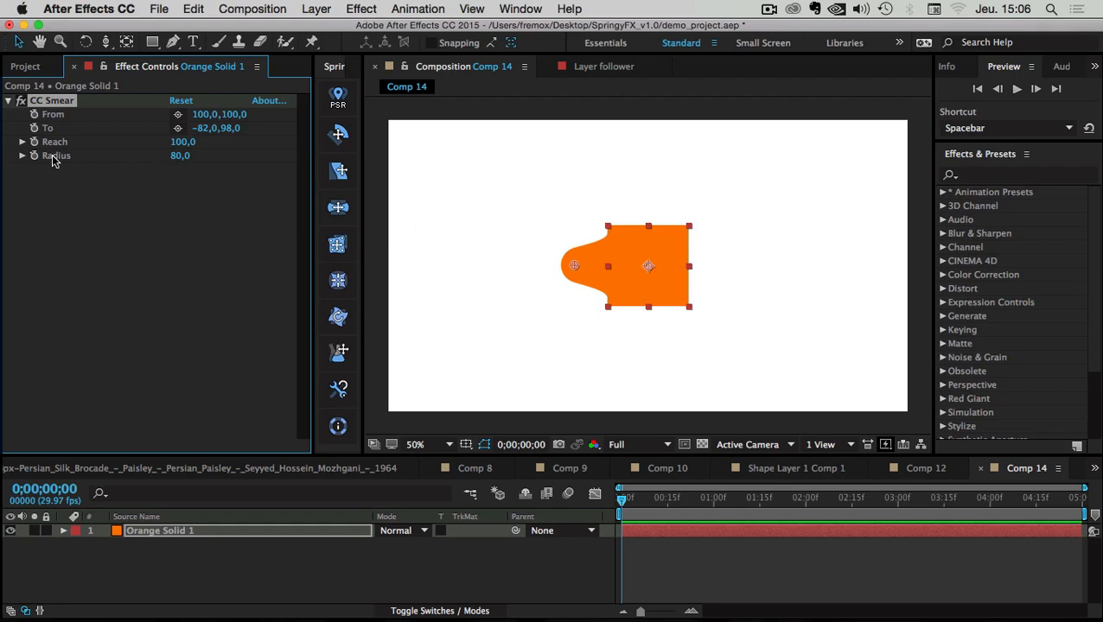
mouse_move(183, 162)
left_mouse_down()
mouse_move(253, 169)
mouse_move(217, 171)
left_mouse_up()
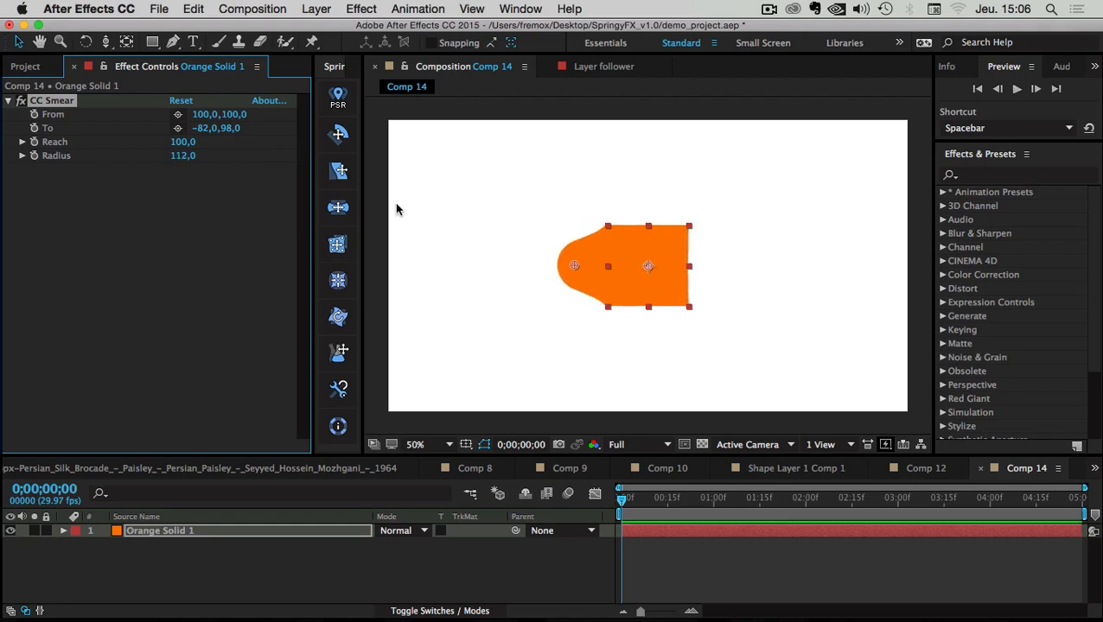
- Deselect the solid and widen the SpringyFX panel until the deformer names are readable
left_click_drag(628, 504, 587, 504)
left_click(167, 568)
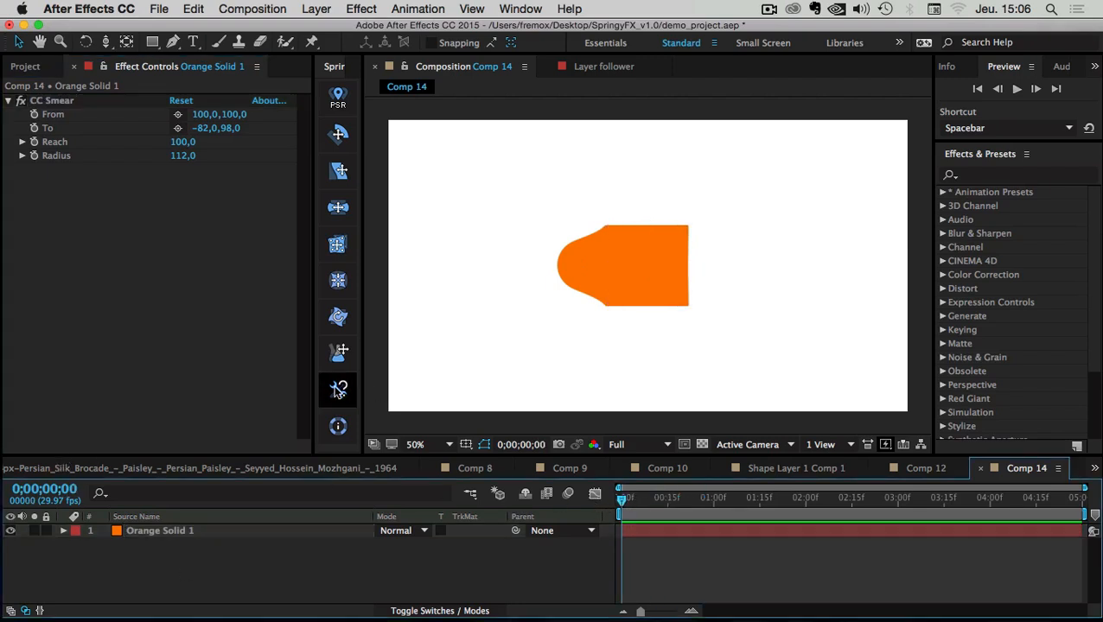
left_click_drag(316, 369, 224, 360)
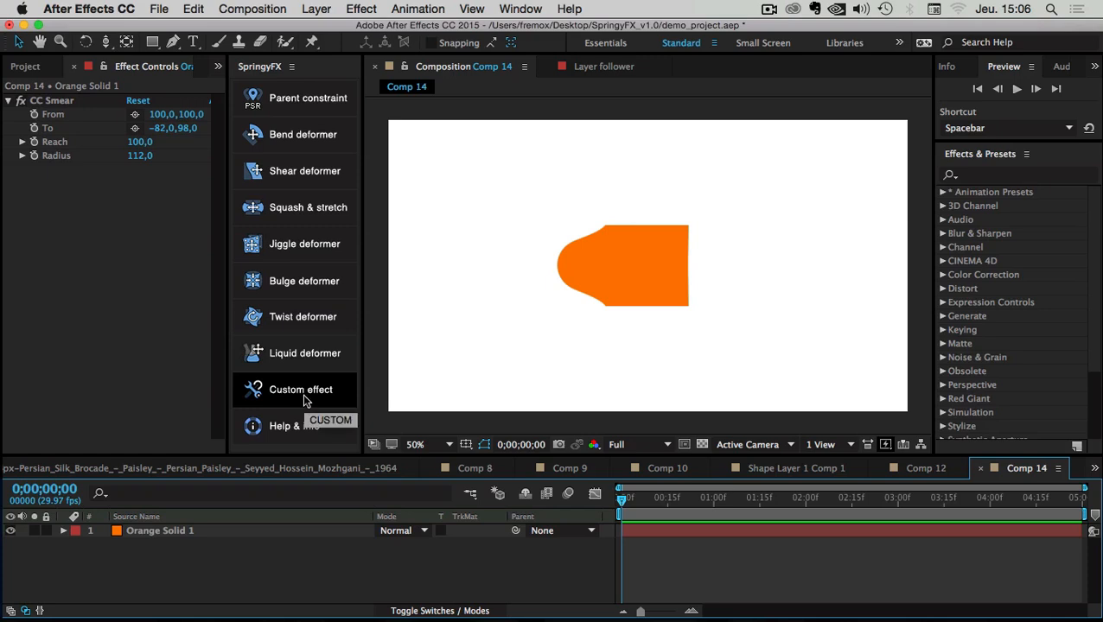
- Move the orange solid horizontally into the left half of the composition frame
left_click(648, 271)
left_click_drag(632, 251, 497, 248)
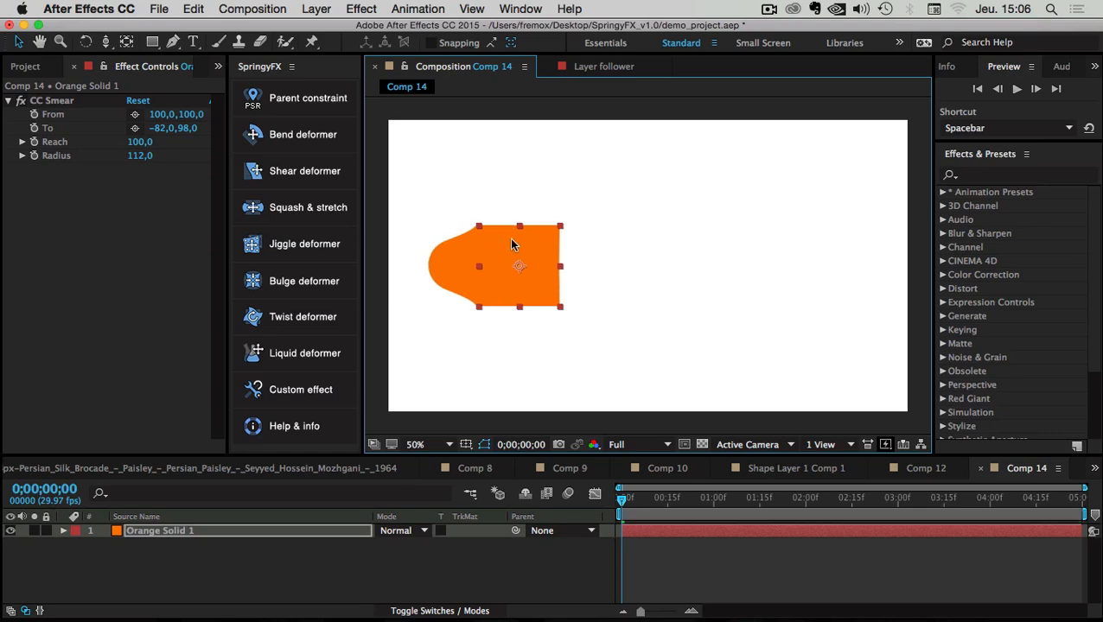
mouse_move(510, 246)
left_mouse_down()
mouse_move(806, 253)
mouse_move(453, 254)
left_mouse_up()
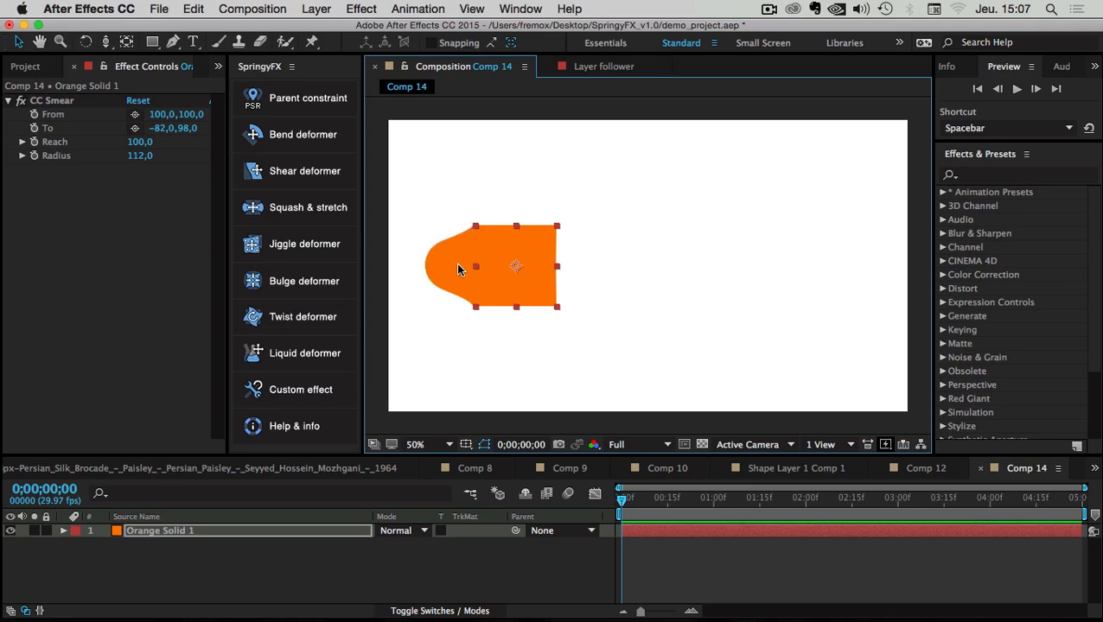
- Try moving the orange solid across to the right half of the frame, and undo the move
left_click_drag(517, 245, 540, 245)
left_click_drag(760, 250, 777, 246)
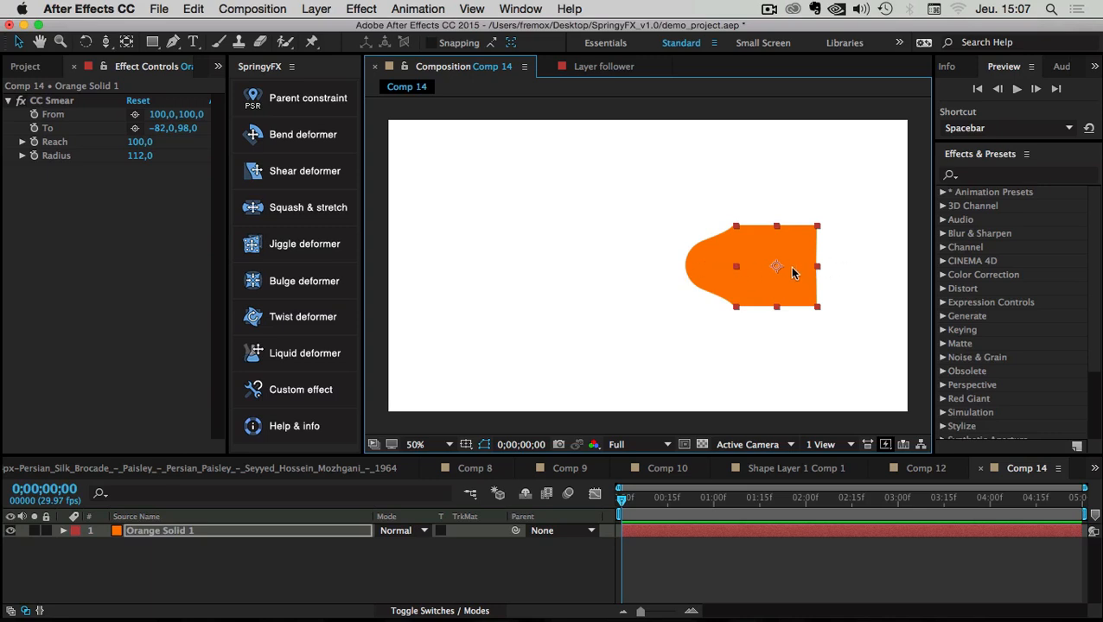
key("super+z")
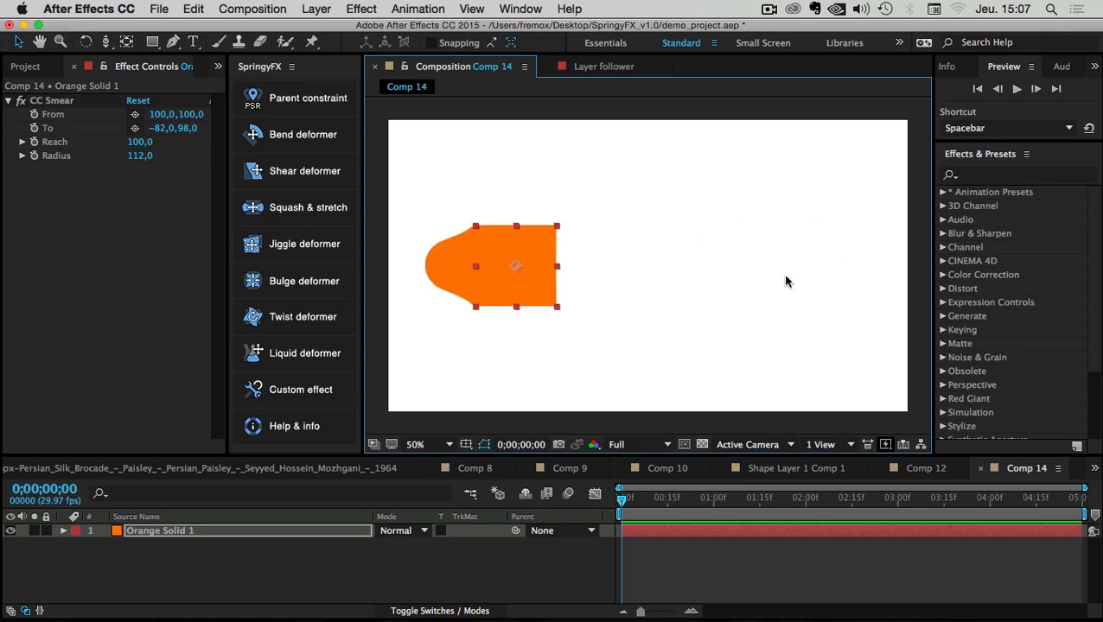
- Shift the orange solid slightly further left, and try sliding it to the right to demonstrate the intended motion
left_click(143, 558)
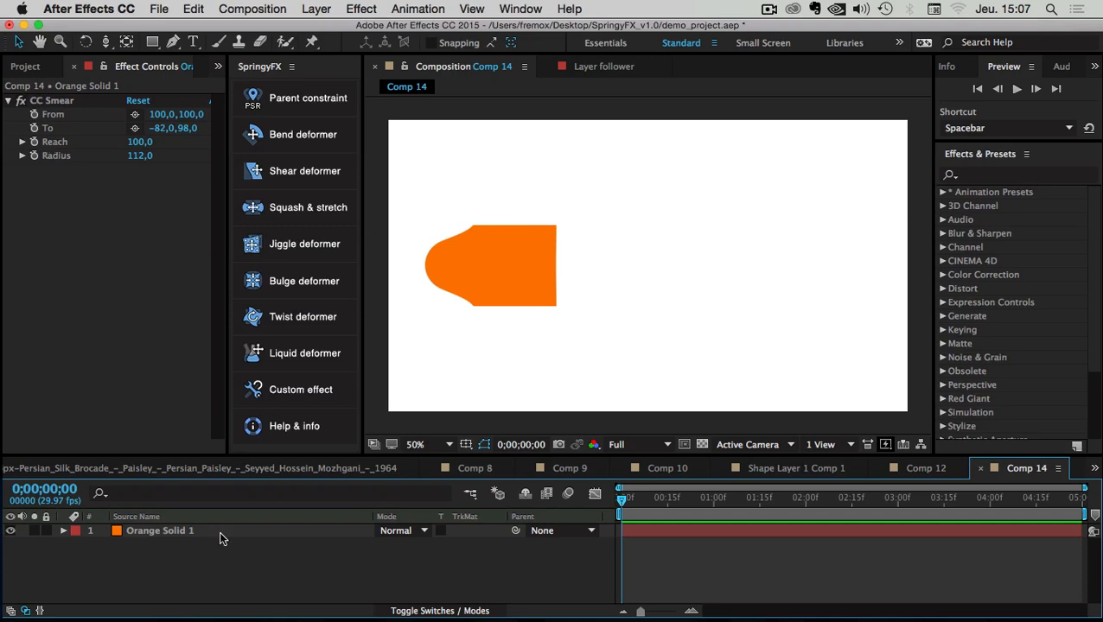
left_click(500, 238)
mouse_move(498, 262)
left_mouse_down()
mouse_move(558, 259)
mouse_move(423, 260)
mouse_move(830, 246)
mouse_move(479, 251)
left_mouse_up()
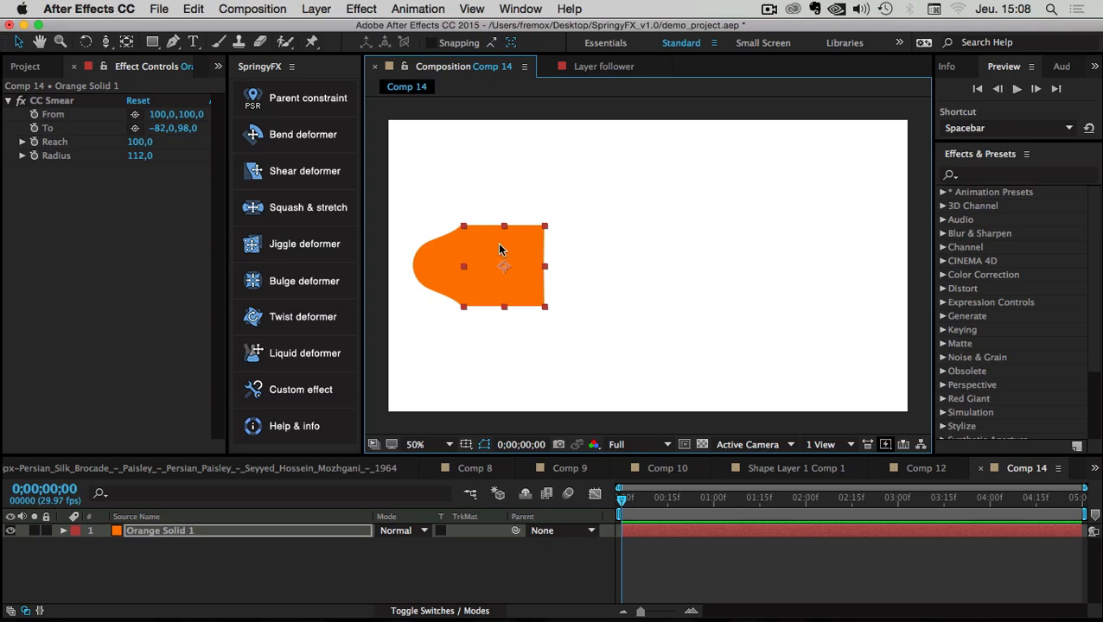
left_click_drag(499, 245, 669, 250)
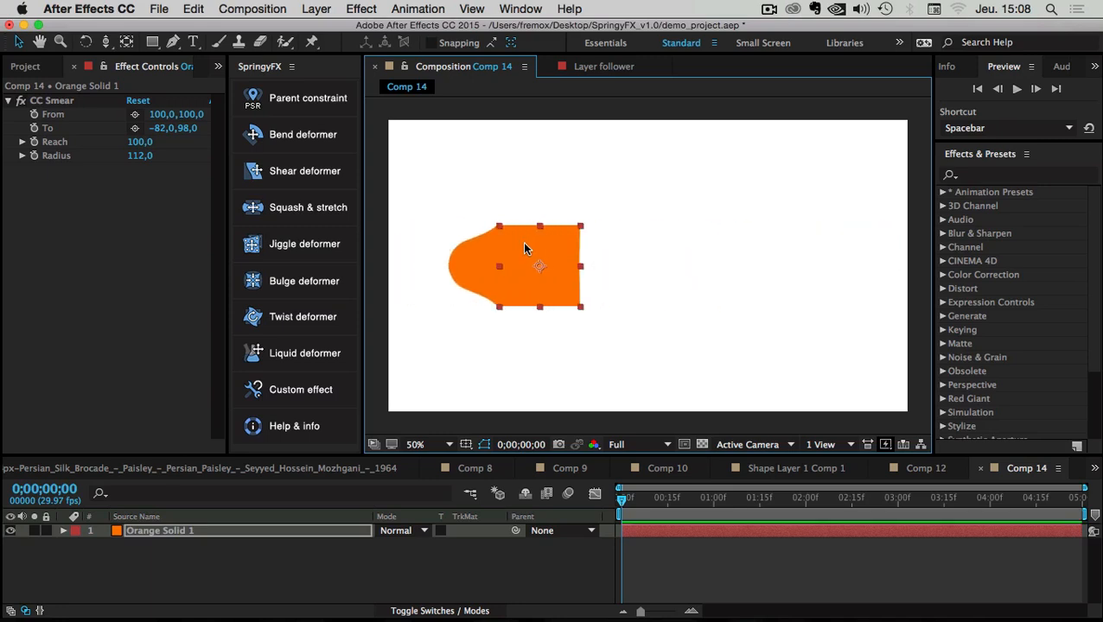
- Reveal CC Smear's Reach property in the timeline and enlarge the timeline area to show all the effect's properties
left_click(62, 205)
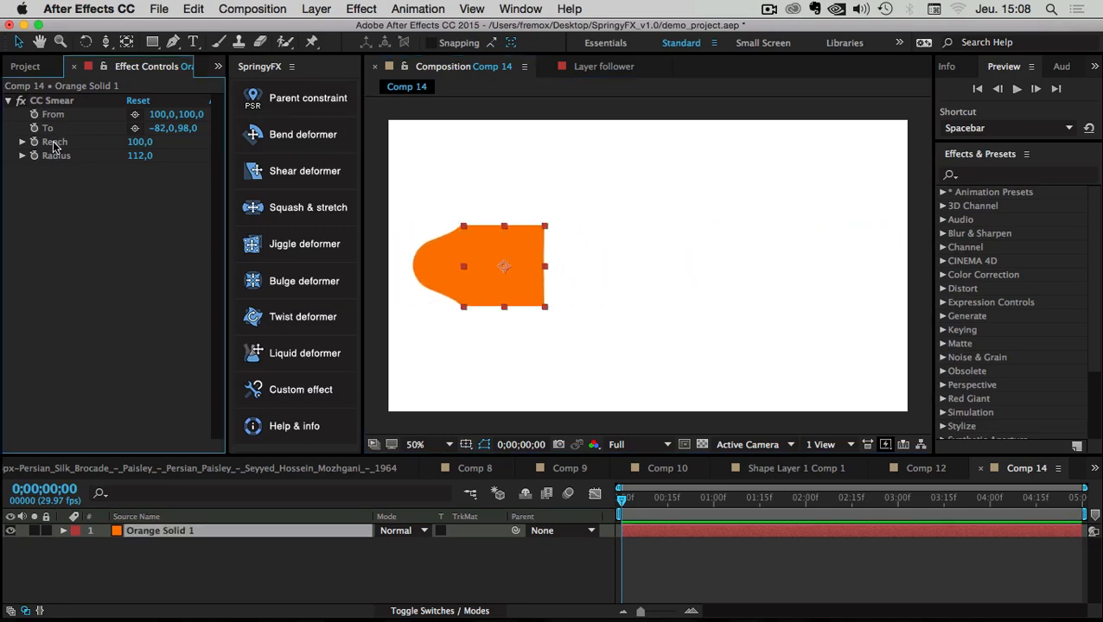
mouse_move(131, 144)
left_mouse_down()
mouse_move(3, 154)
mouse_move(77, 154)
mouse_move(55, 160)
mouse_move(156, 170)
mouse_move(39, 164)
mouse_move(180, 177)
mouse_move(18, 177)
mouse_move(152, 187)
mouse_move(87, 185)
mouse_move(96, 197)
mouse_move(92, 186)
left_mouse_up()
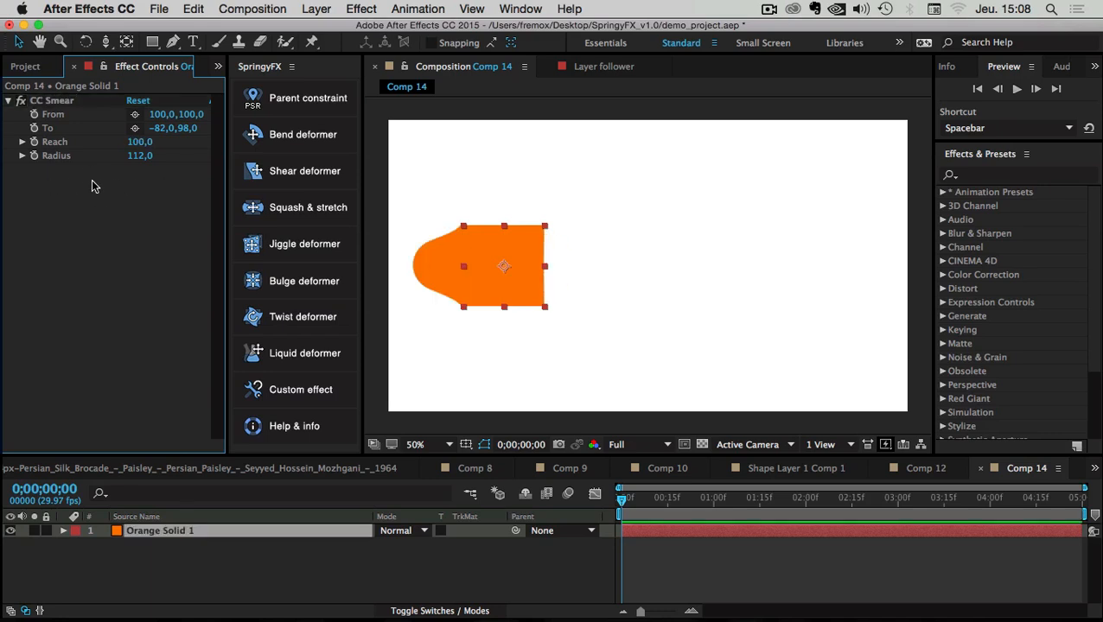
right_click(50, 147)
left_click(38, 179)
right_click(52, 146)
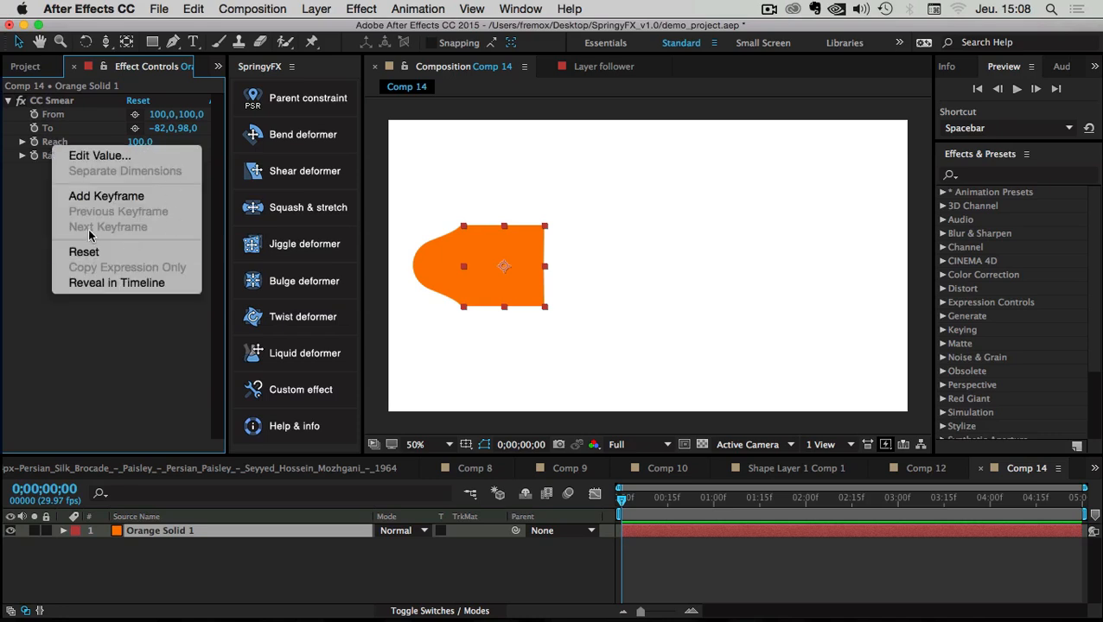
left_click(145, 285)
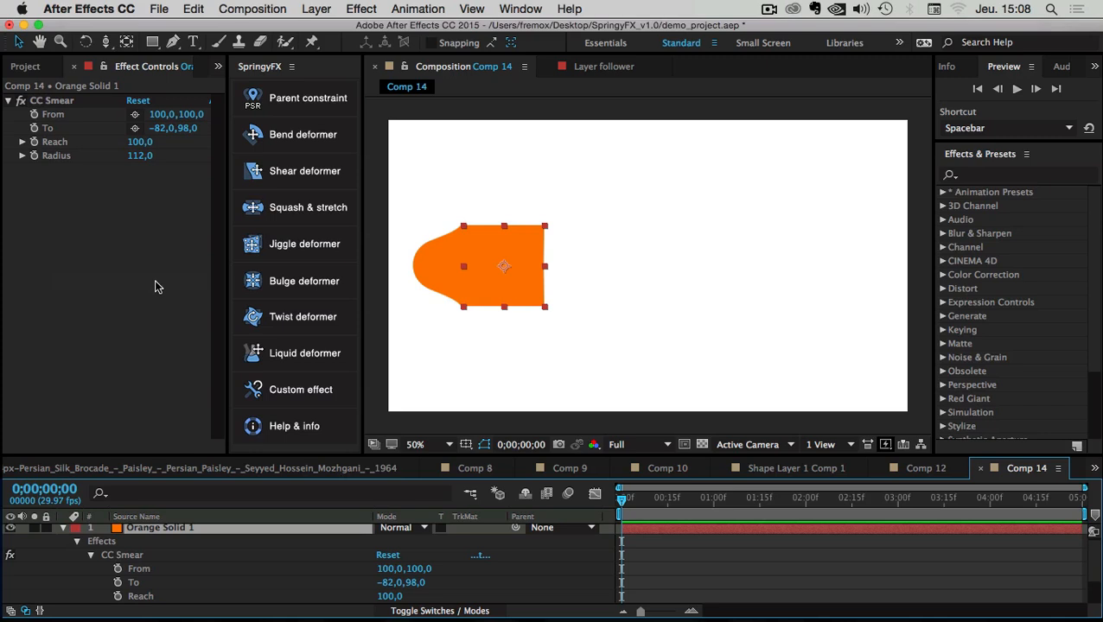
left_click(141, 596)
scroll(147, 566, "down", 2)
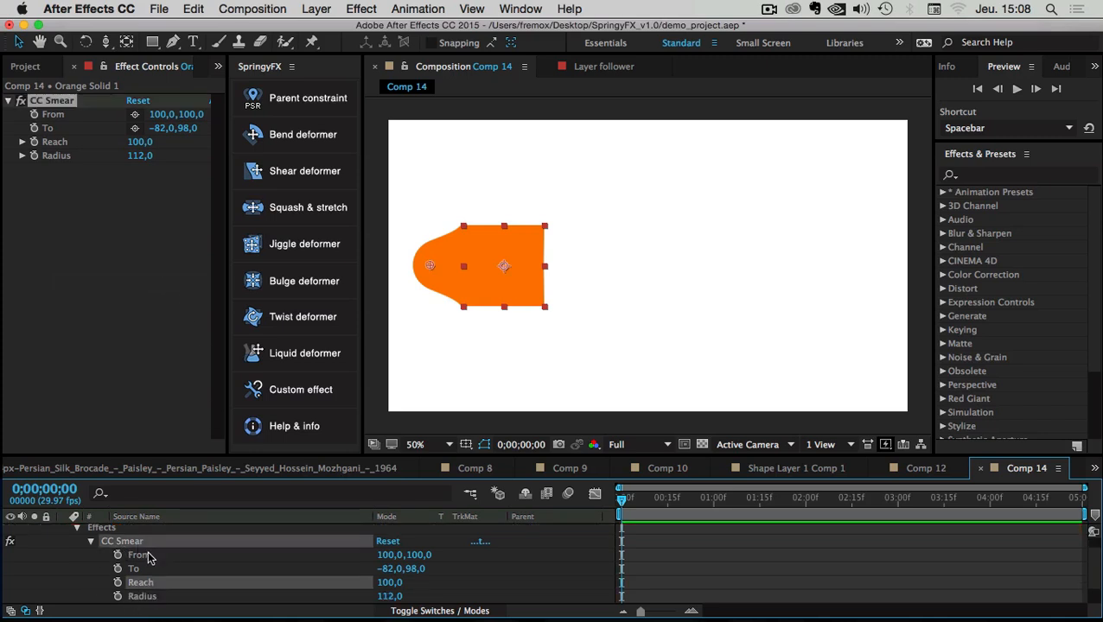
left_click(26, 553)
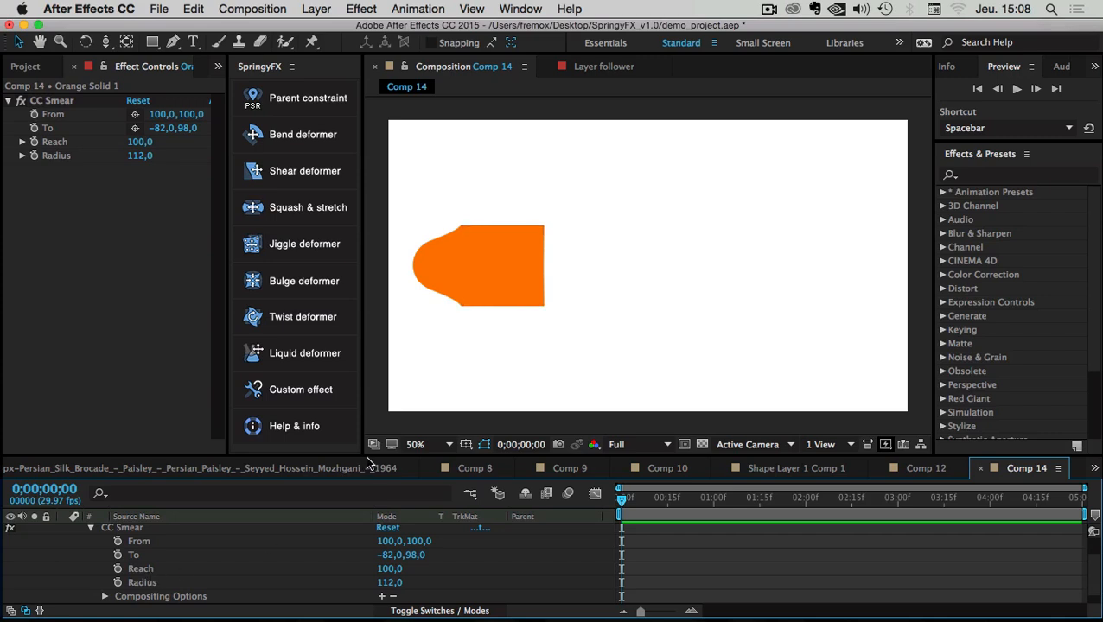
left_click_drag(367, 452, 387, 391)
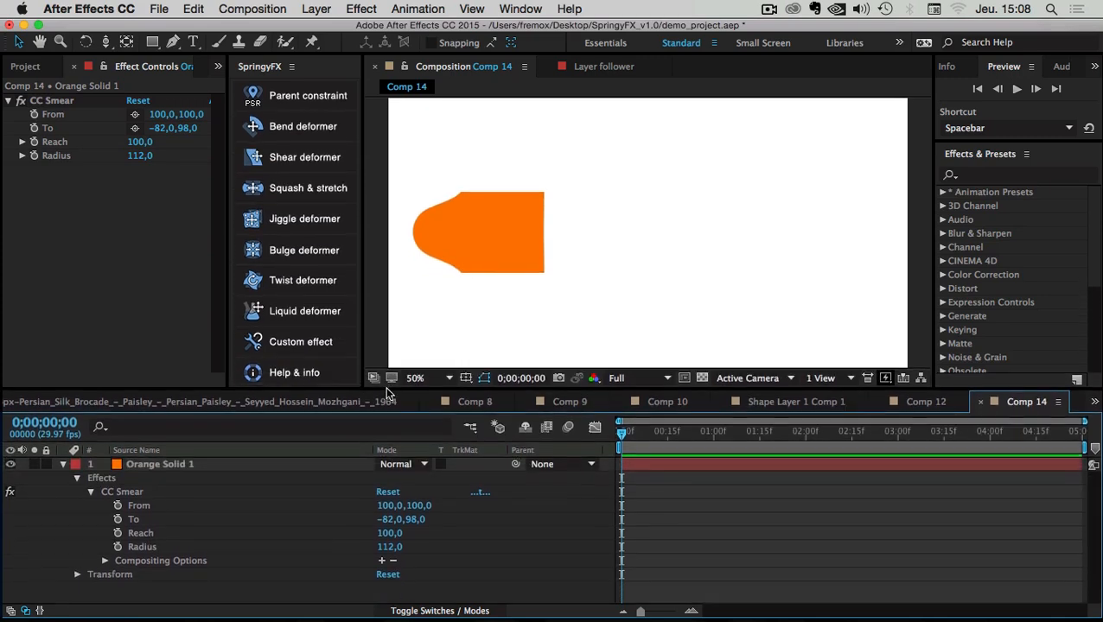
- Apply the SpringyFX Custom effect to CC Smear's Reach and review the available animated-property codes, starting with PX
left_click(142, 535)
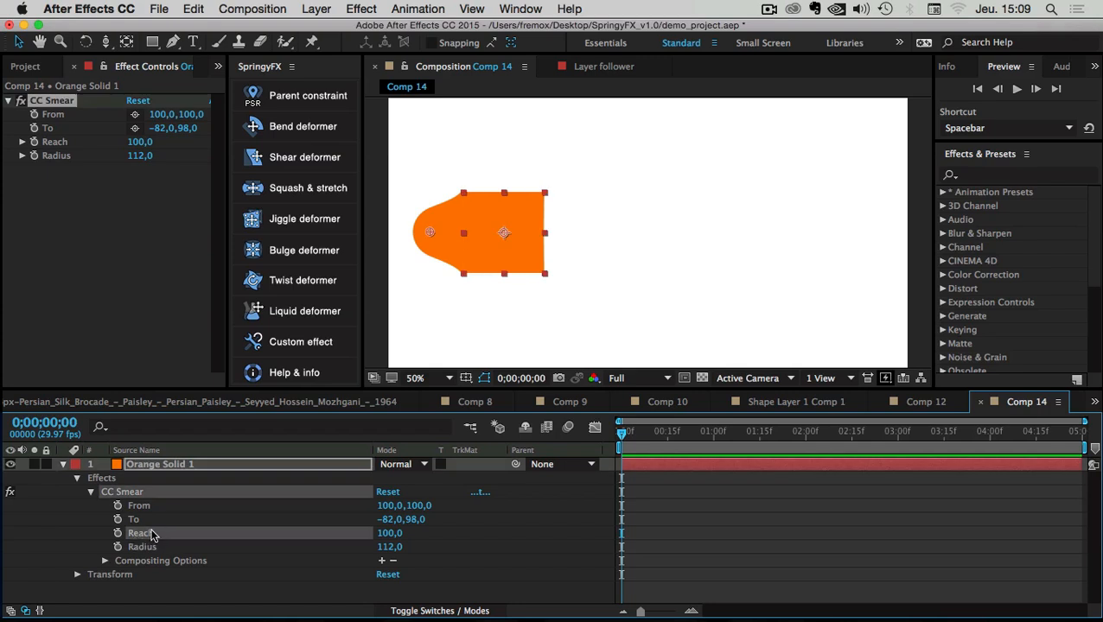
left_click(340, 345)
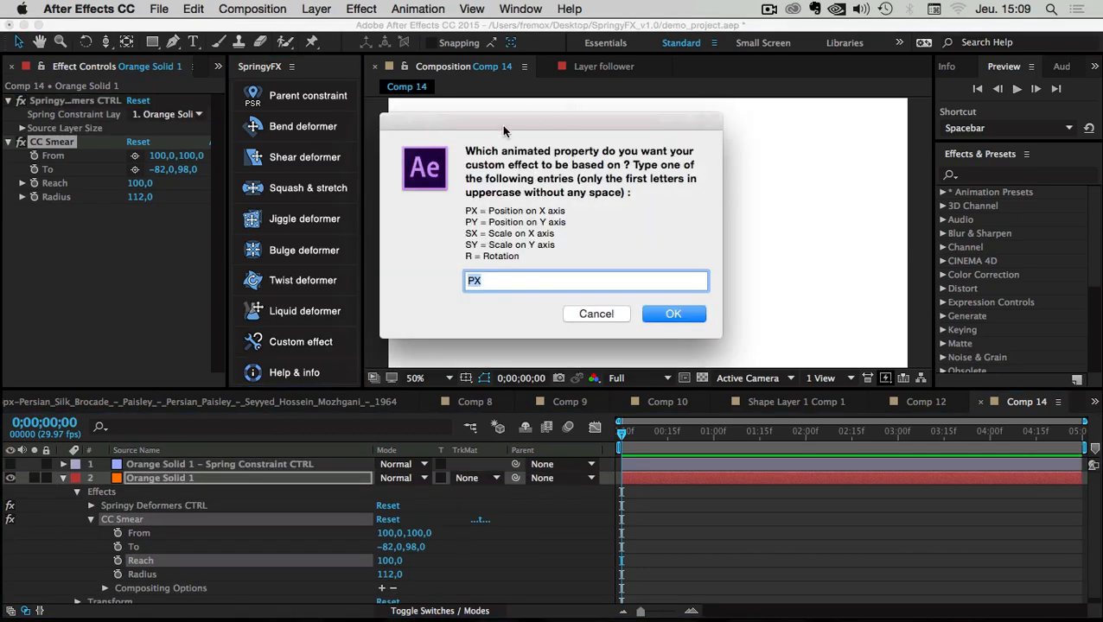
left_click_drag(504, 130, 533, 164)
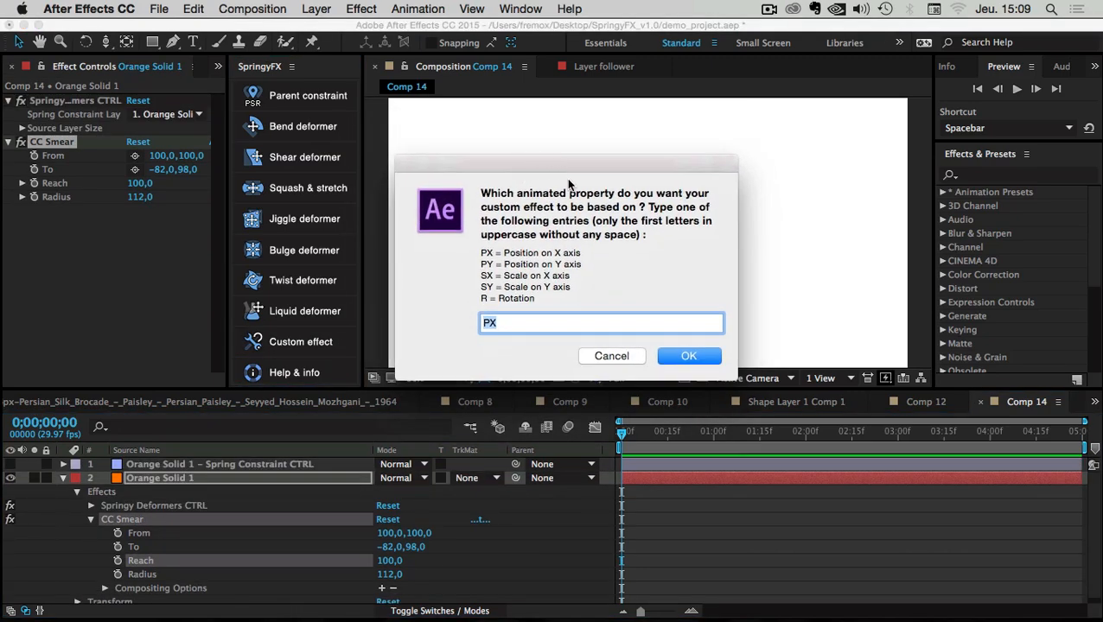
left_click_drag(482, 253, 490, 298)
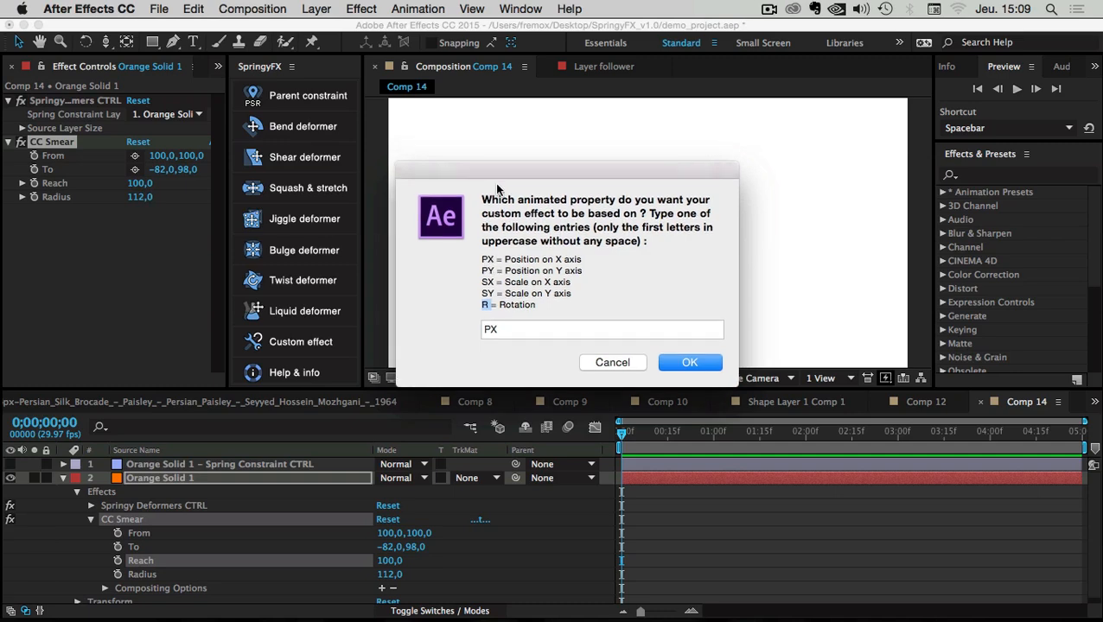
left_click_drag(495, 182, 505, 316)
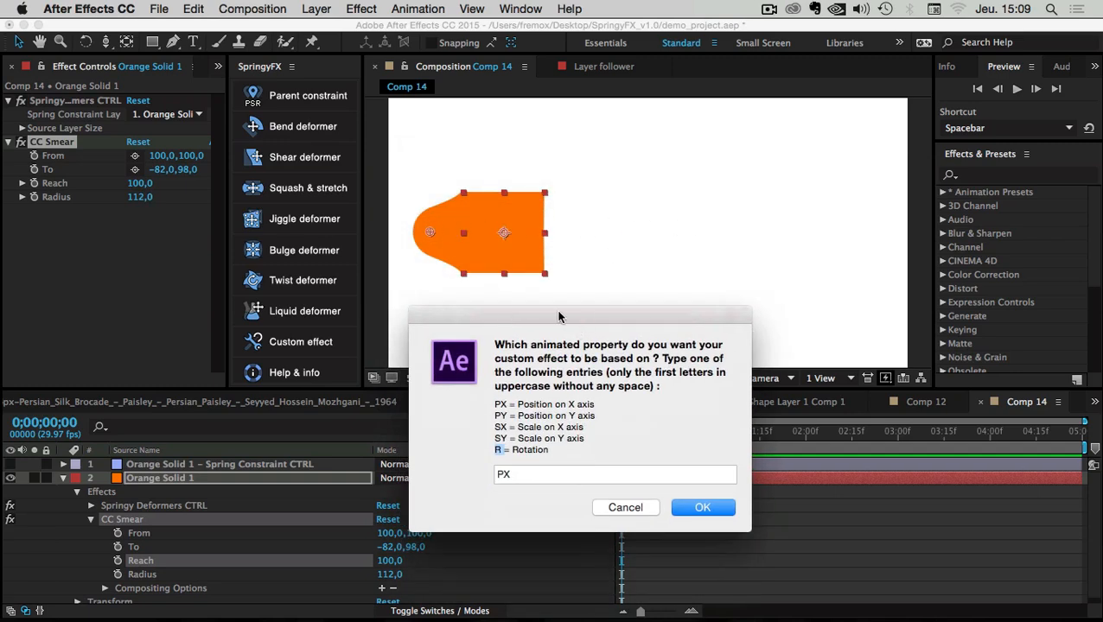
left_click_drag(558, 317, 556, 309)
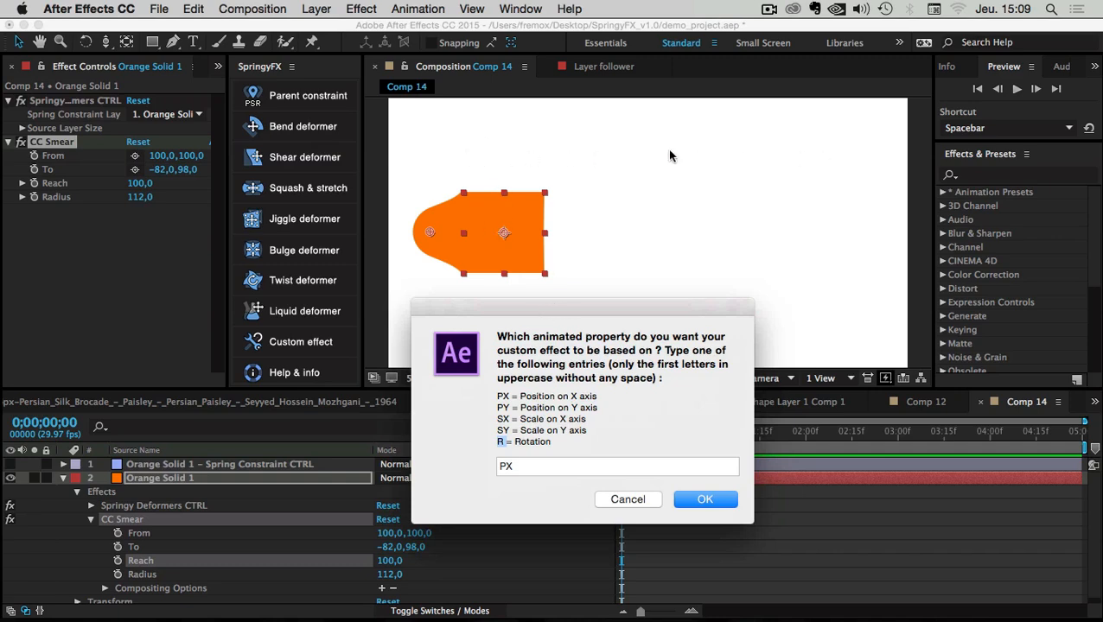
left_click_drag(534, 307, 545, 291)
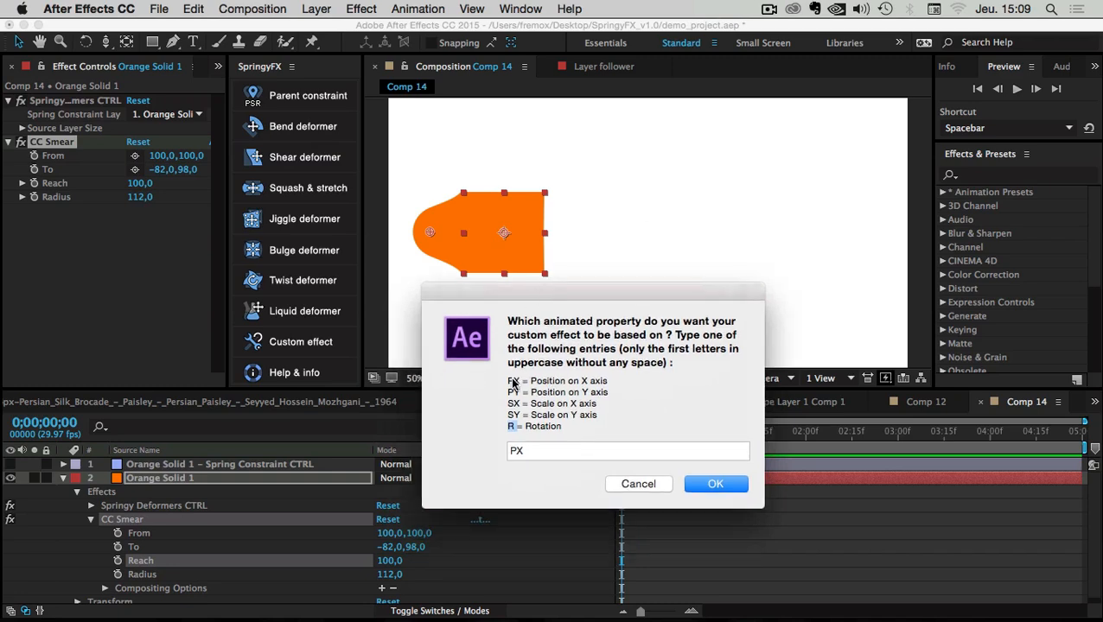
left_click_drag(508, 383, 519, 384)
left_click_drag(525, 451, 470, 457)
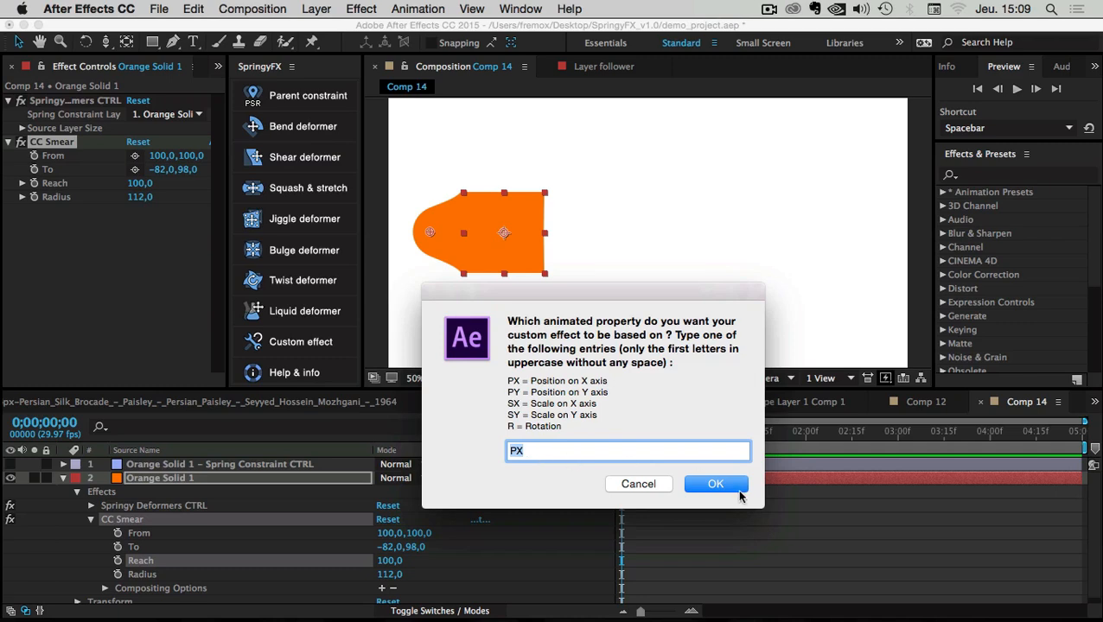
- Review the SY and R property codes and base the custom effect on PX, the position on the X axis
left_click_drag(535, 288, 770, 360)
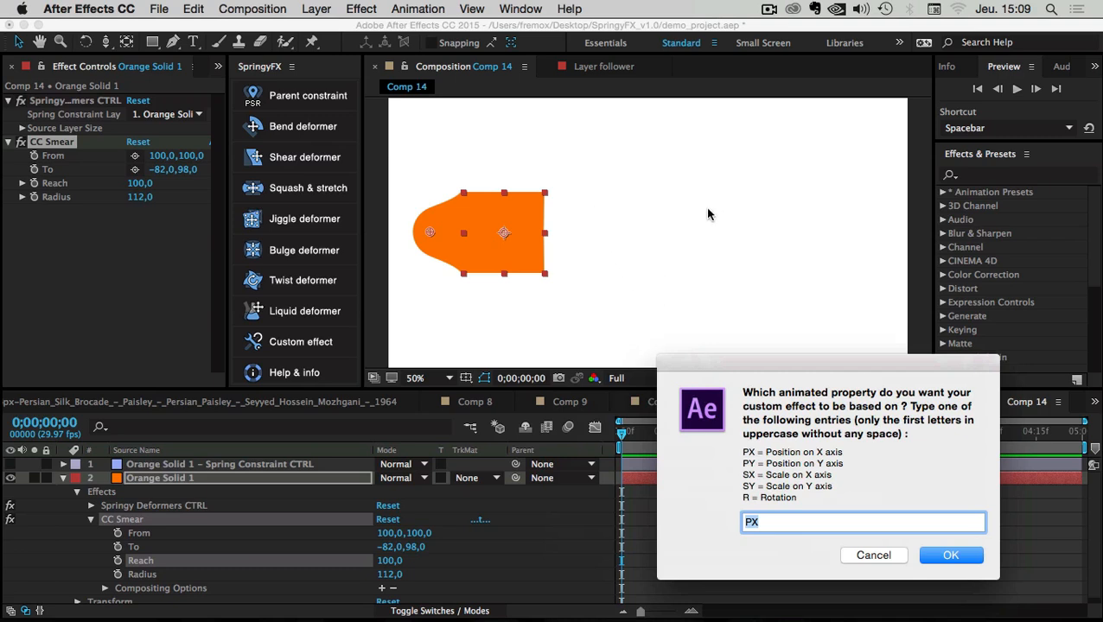
left_click_drag(753, 360, 693, 324)
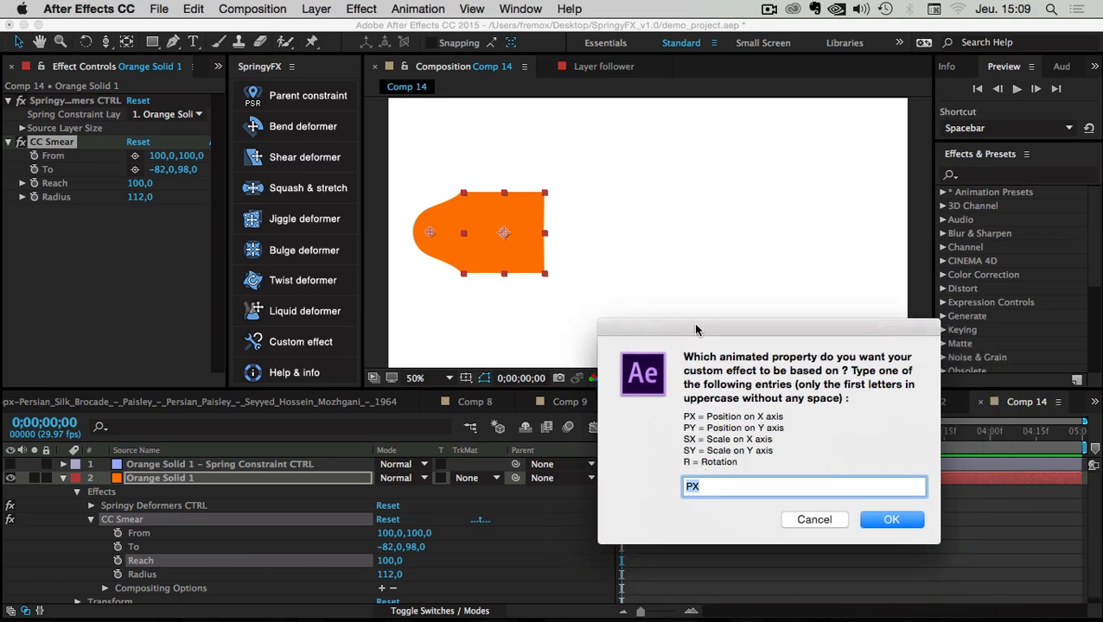
left_click(684, 455)
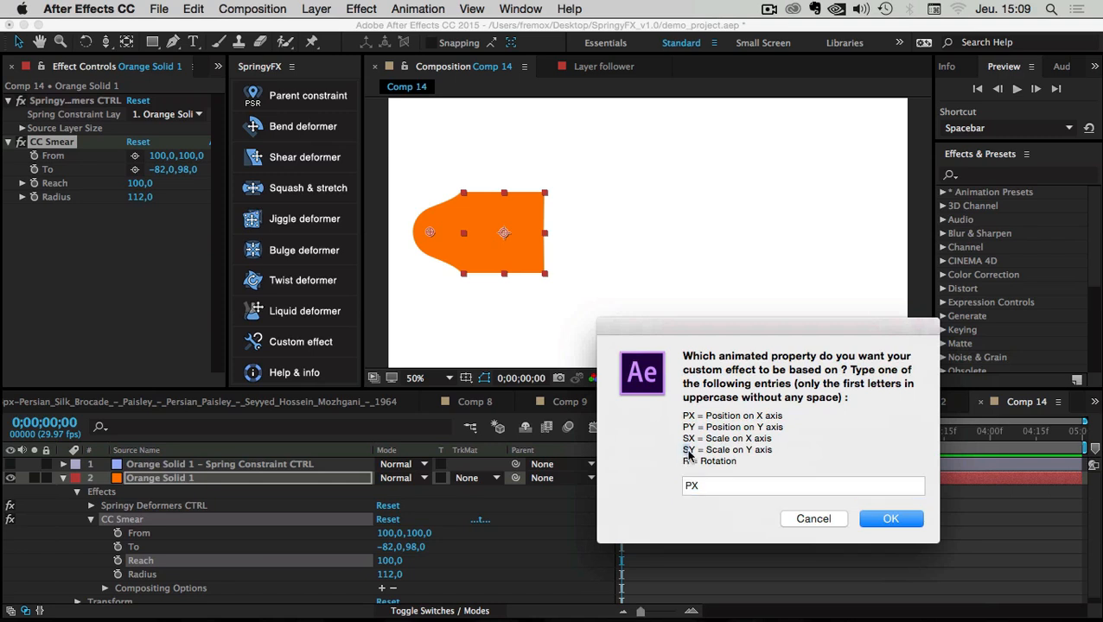
left_click_drag(682, 450, 694, 451)
left_click_drag(684, 330, 739, 349)
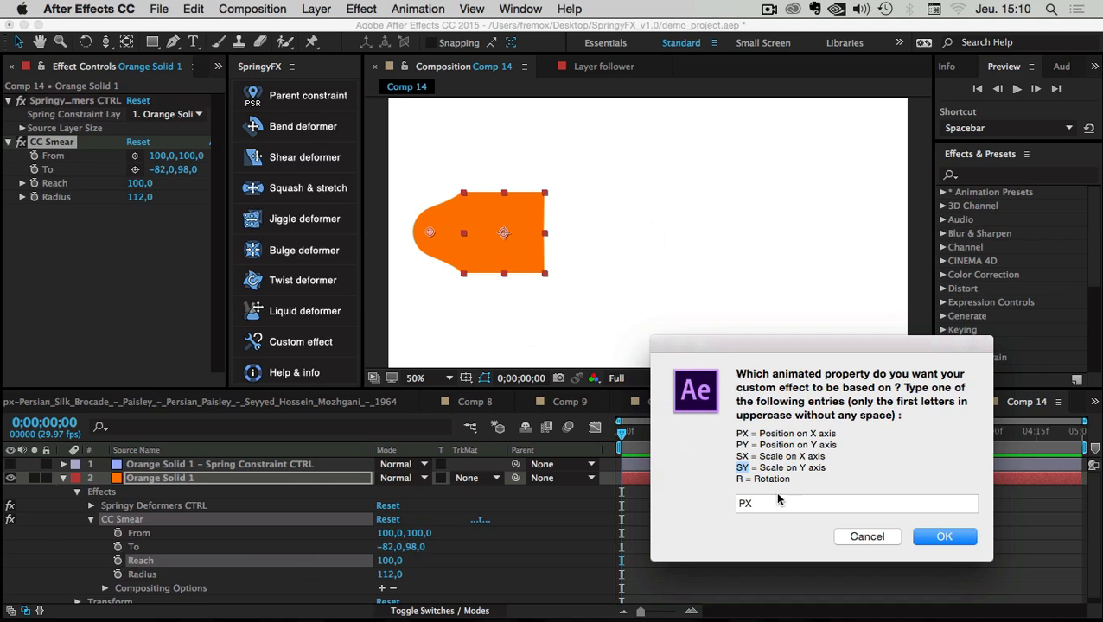
left_click_drag(741, 481, 734, 481)
left_click_drag(735, 347, 568, 303)
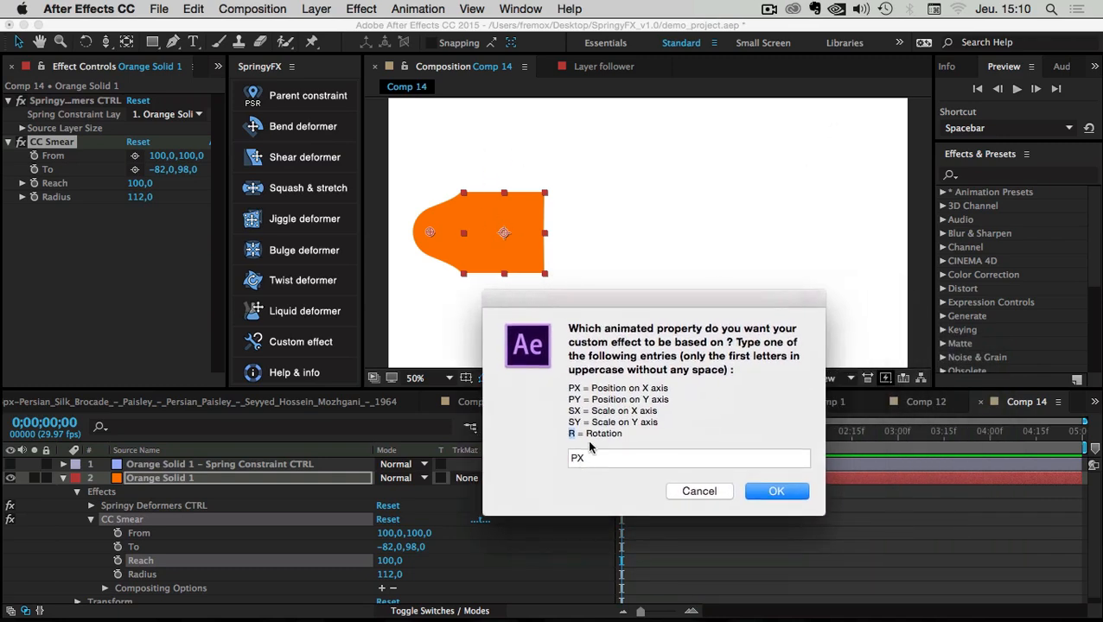
left_click(787, 493)
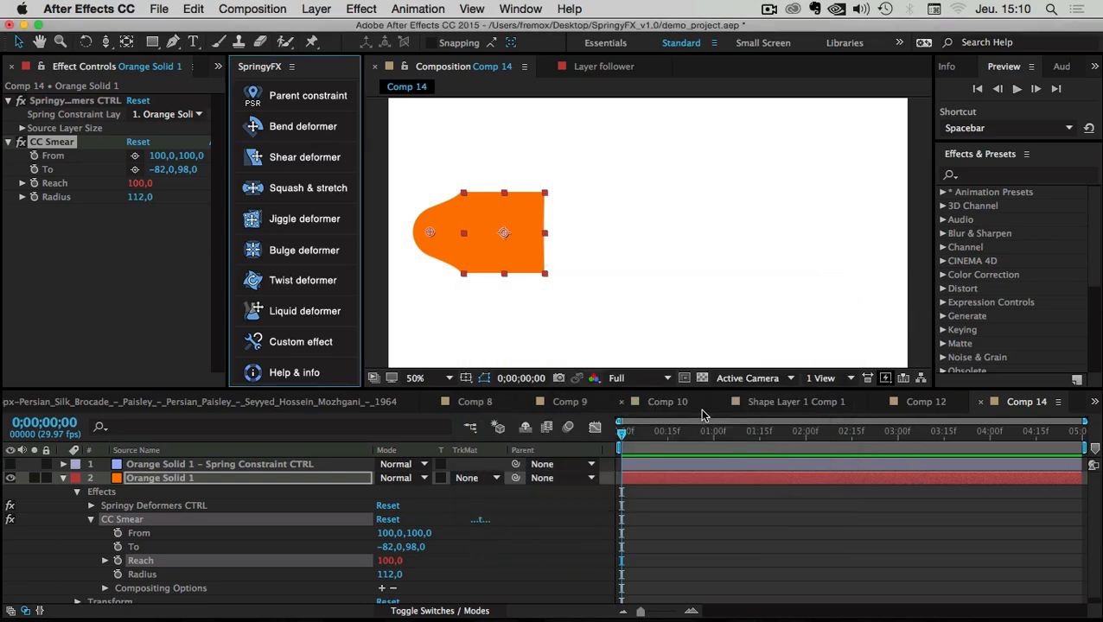
- Select the Spring Constraint CTRL layer, widen its effect controls, and select the CC Smear : Reach MAX effect
left_click(56, 523)
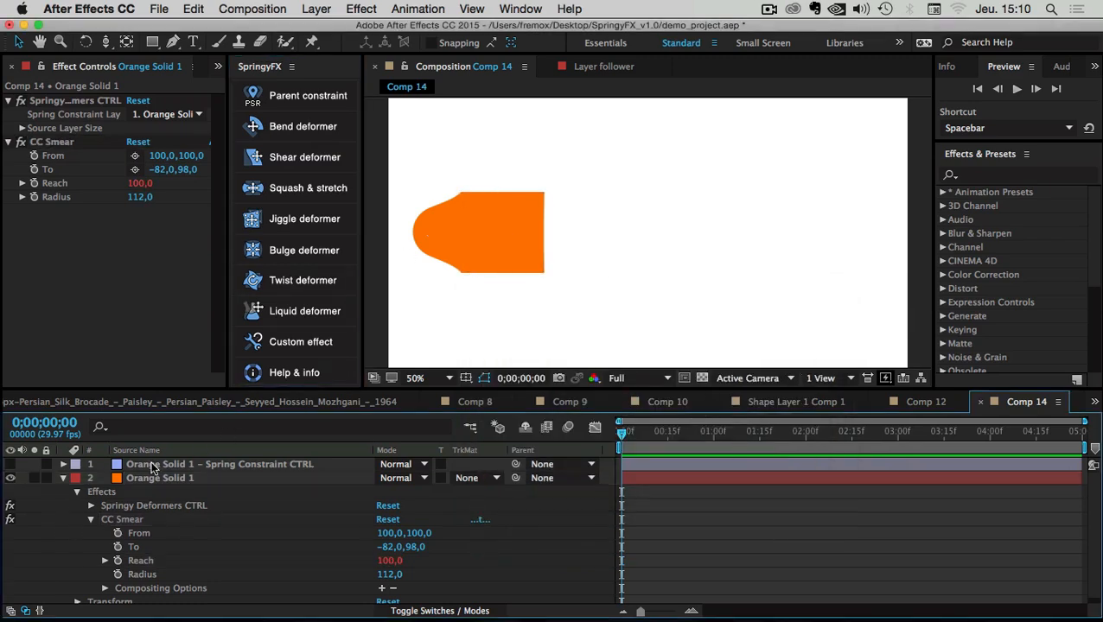
left_click(140, 467)
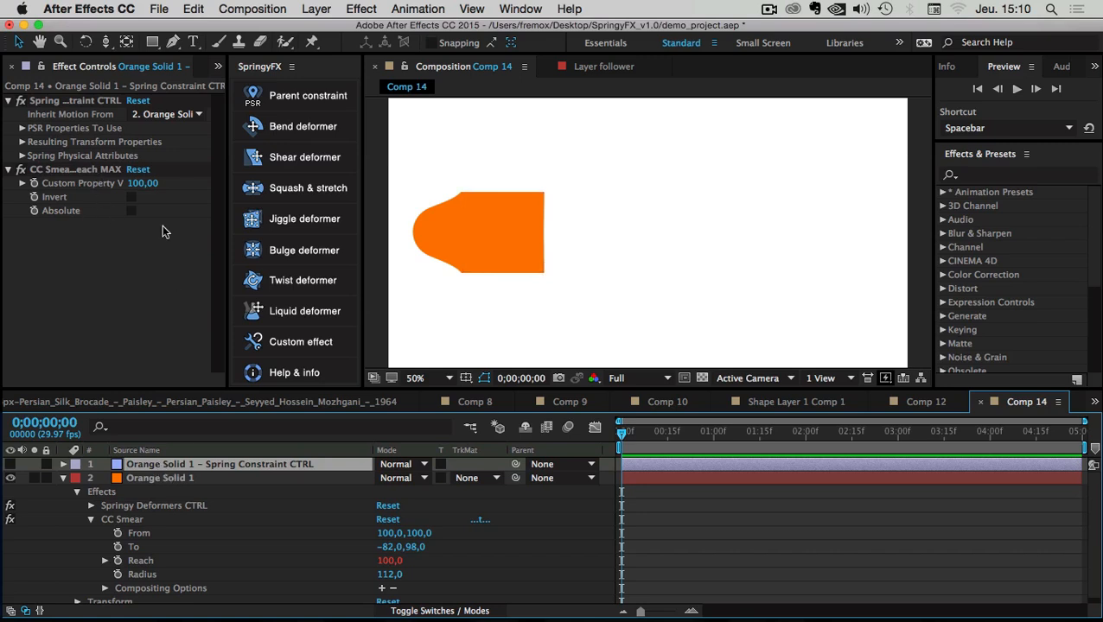
left_click_drag(229, 173, 315, 170)
left_click(60, 173)
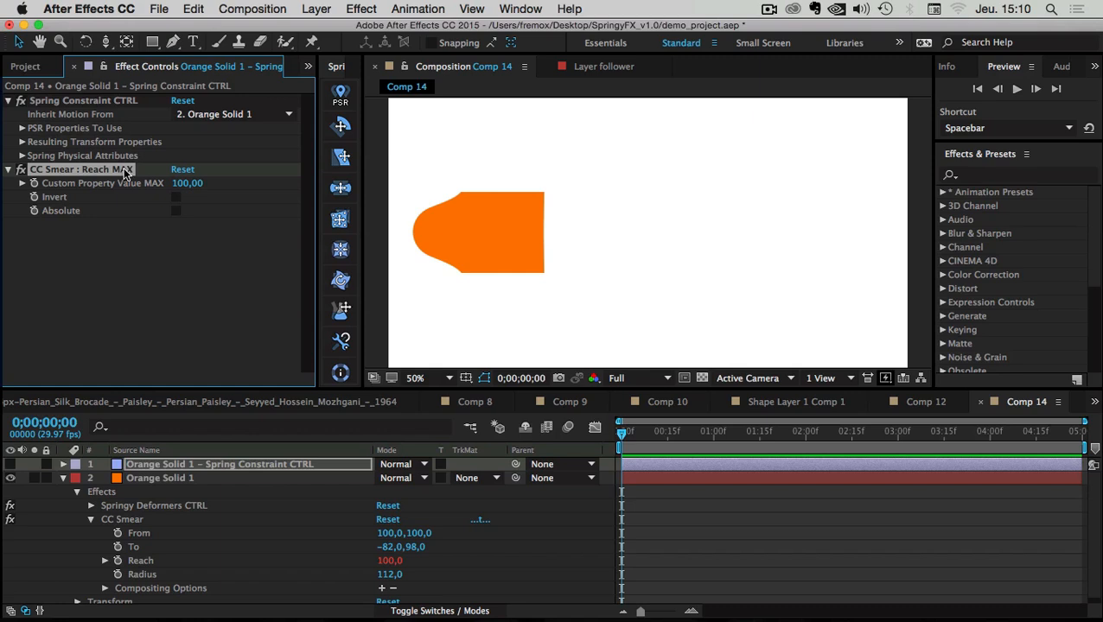
- Inspect the expression-driven Reach property on the orange solid and return to the Spring Constraint CTRL layer
left_click(62, 547)
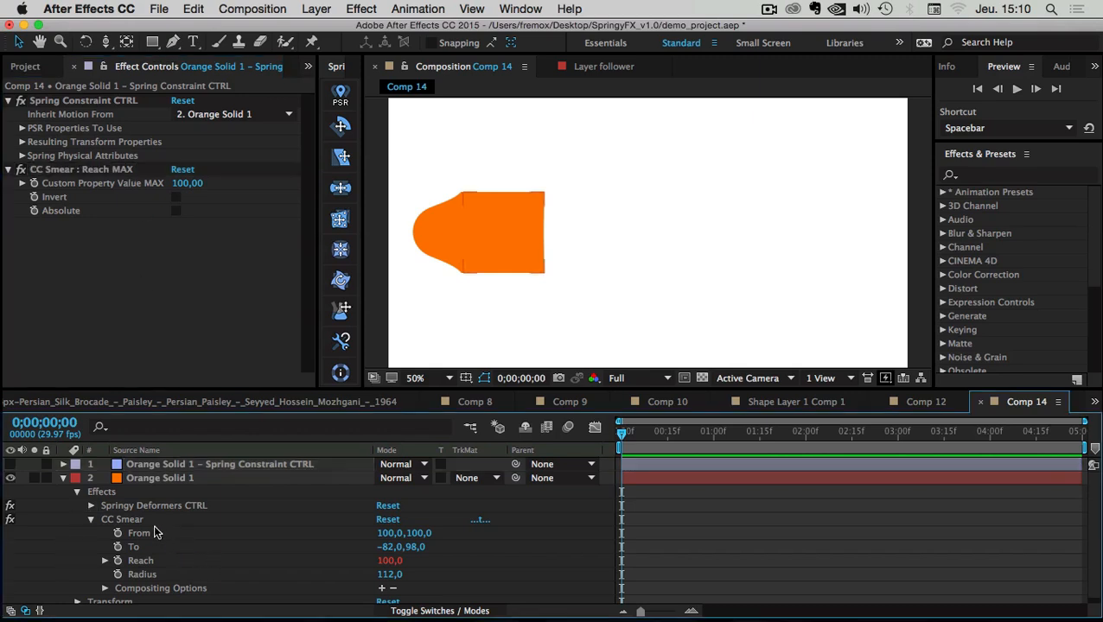
left_click(143, 562)
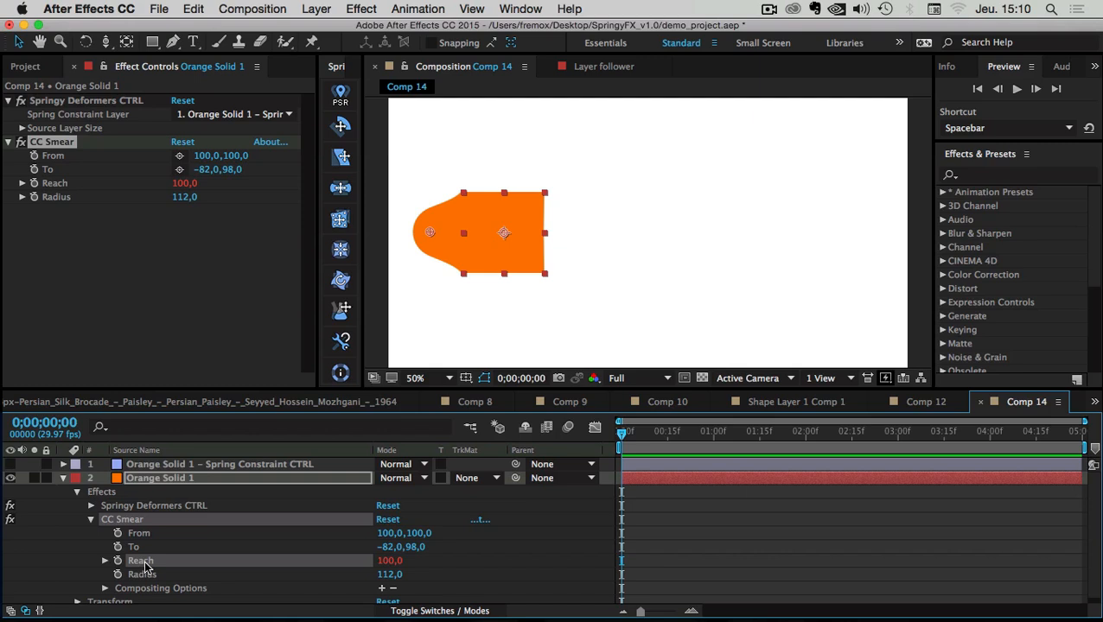
left_click(61, 558)
left_click(152, 562)
left_click(149, 464)
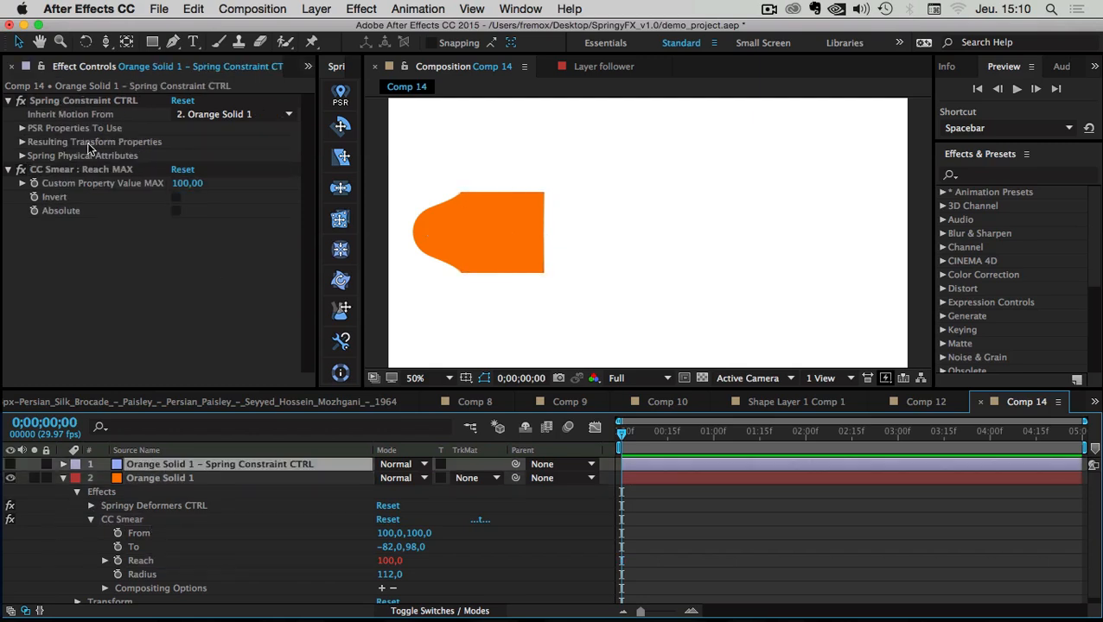
- Compare the solid's Reach value with Custom Property Value MAX in the CC Smear : Reach MAX effect
left_click(45, 170)
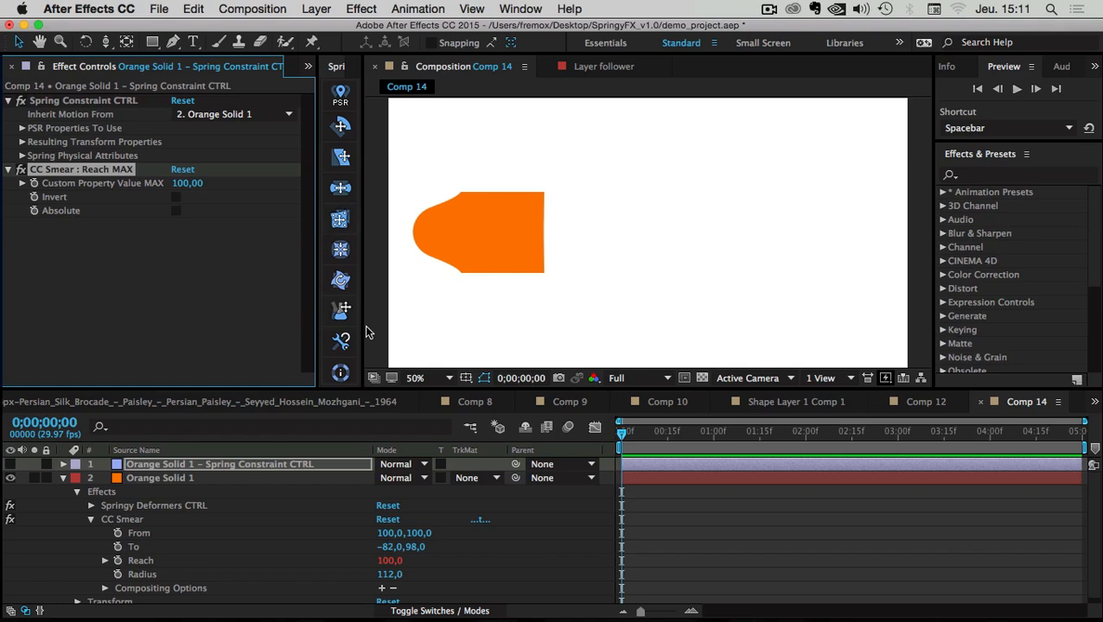
left_click(388, 562)
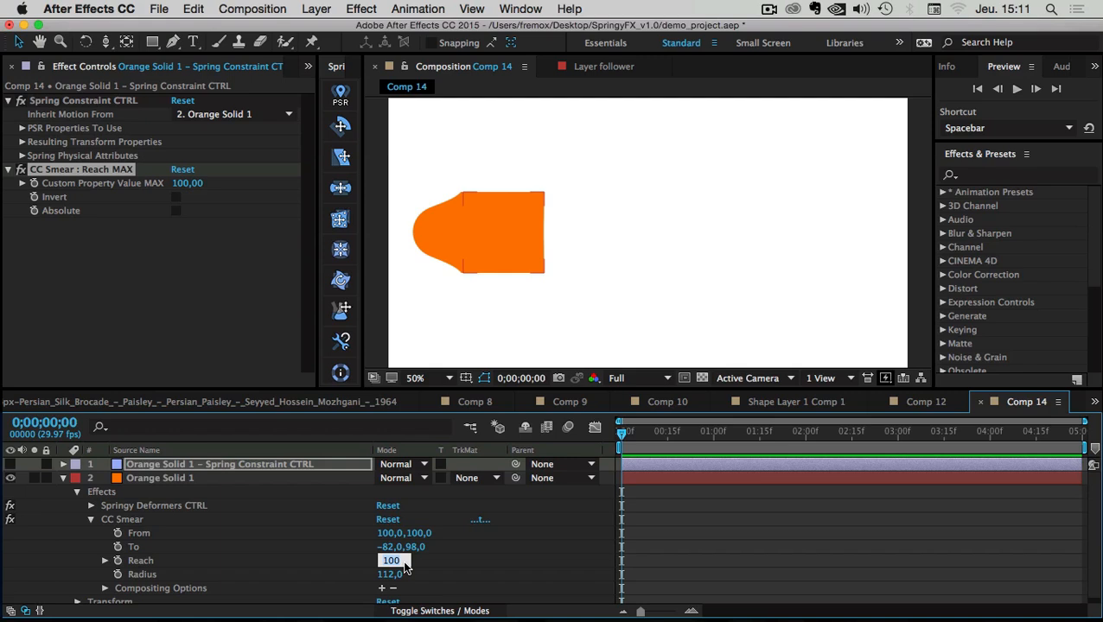
left_click(451, 558)
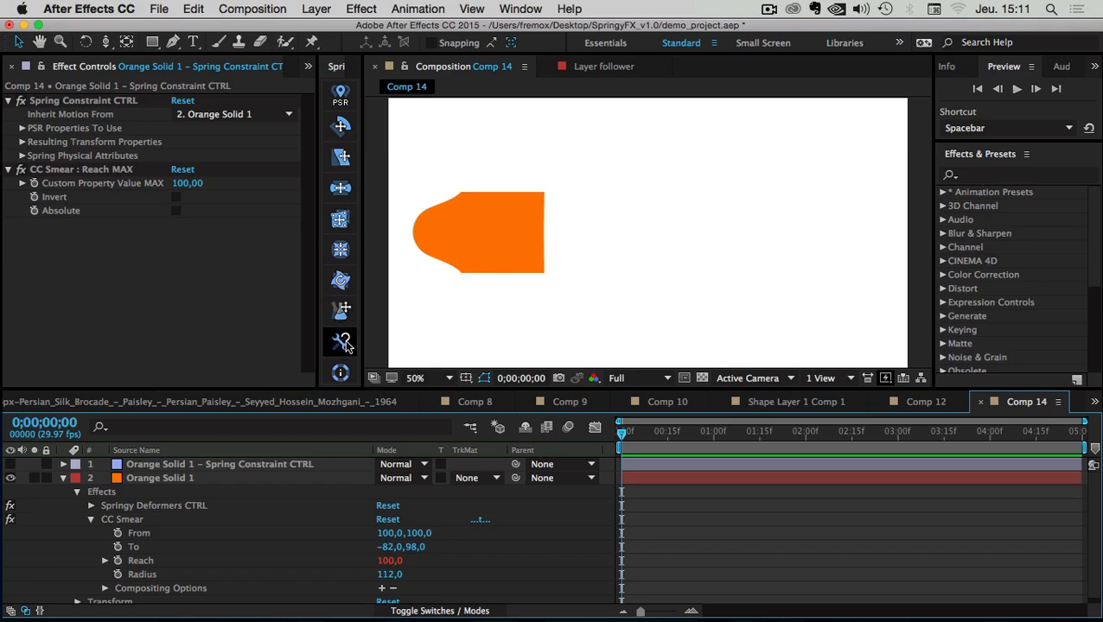
left_click(161, 280)
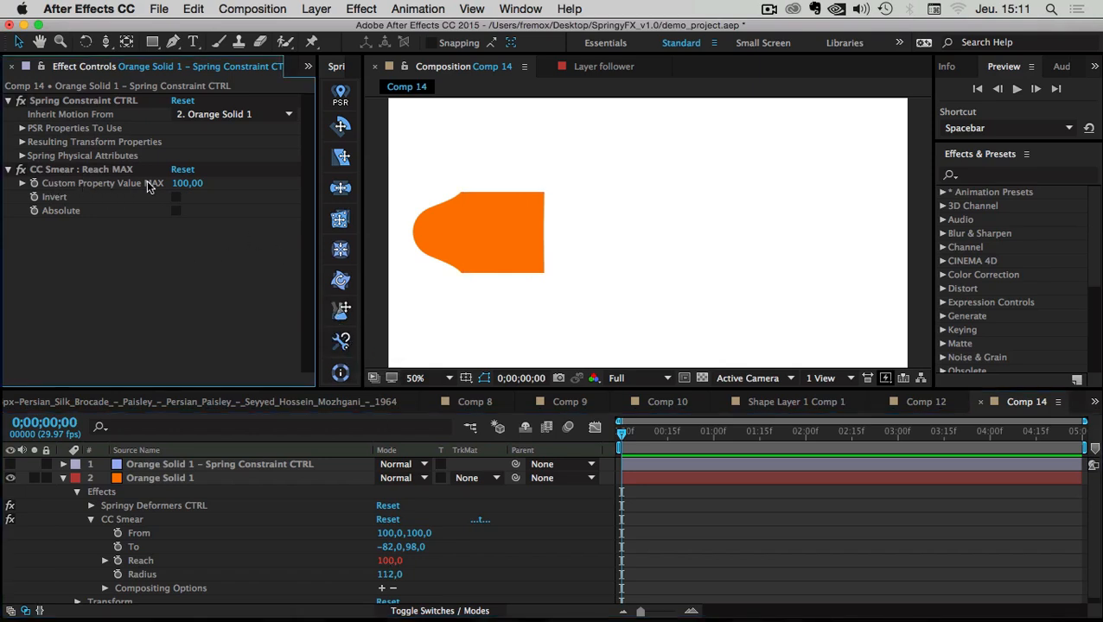
left_click(188, 184)
key("Return")
- Keyframe the orange solid's Position so it slides horizontally from the left to the right half of the frame, arriving at about frame 15
left_click(153, 481)
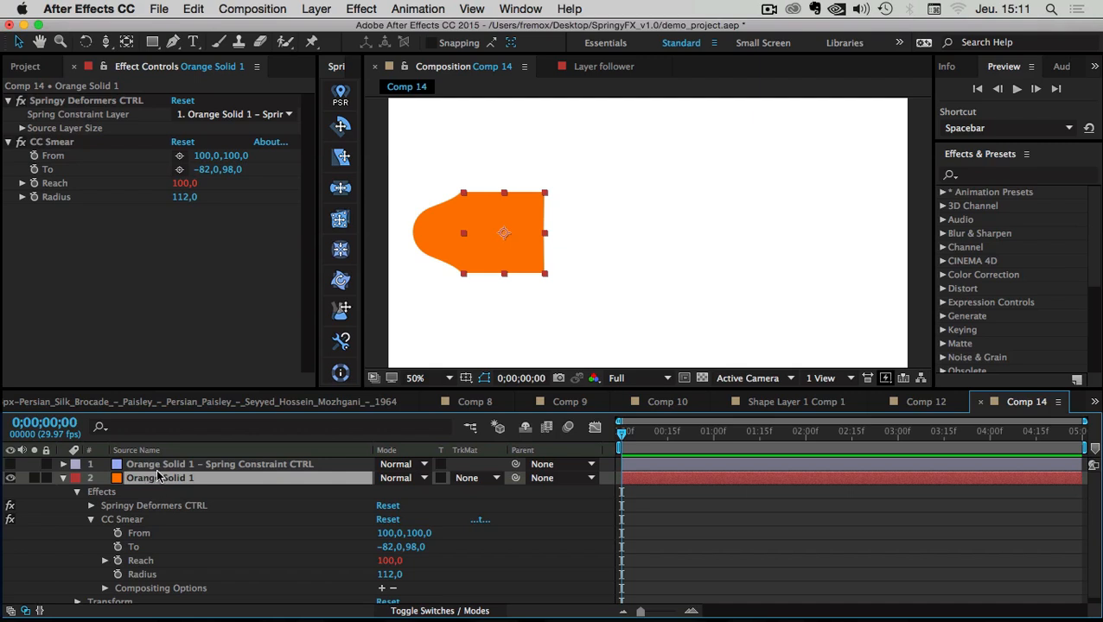
key("p")
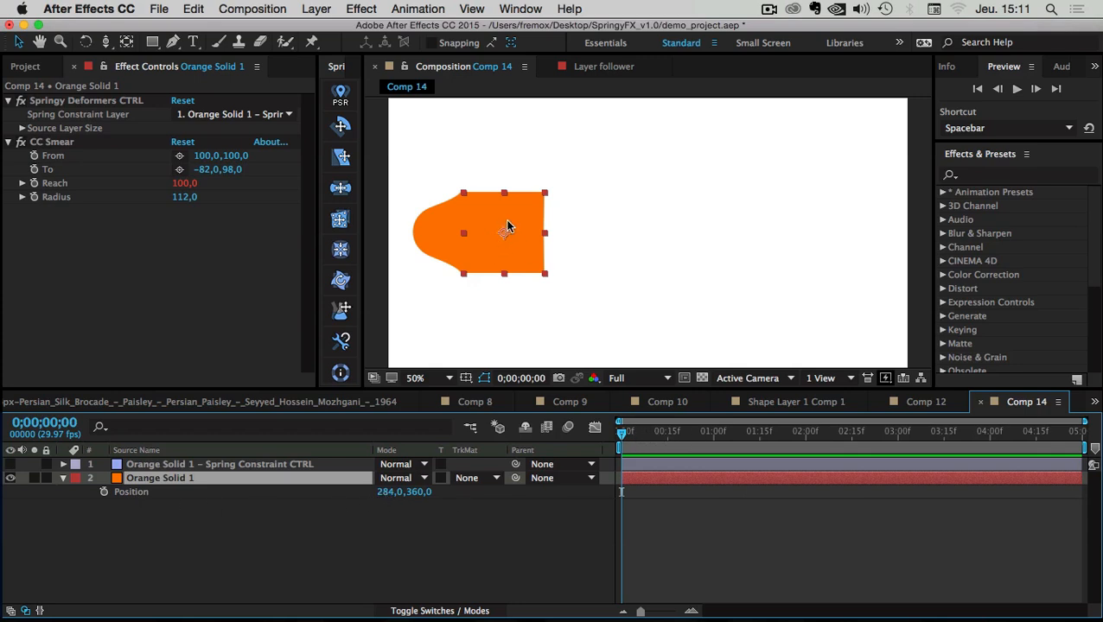
left_click_drag(626, 432, 667, 433)
left_click(104, 492)
left_click_drag(548, 224, 864, 221)
- End the work area a little after 01:15f and preview the solid's animation from the start
left_click_drag(670, 437, 778, 436)
key("n")
left_click_drag(657, 432, 606, 432)
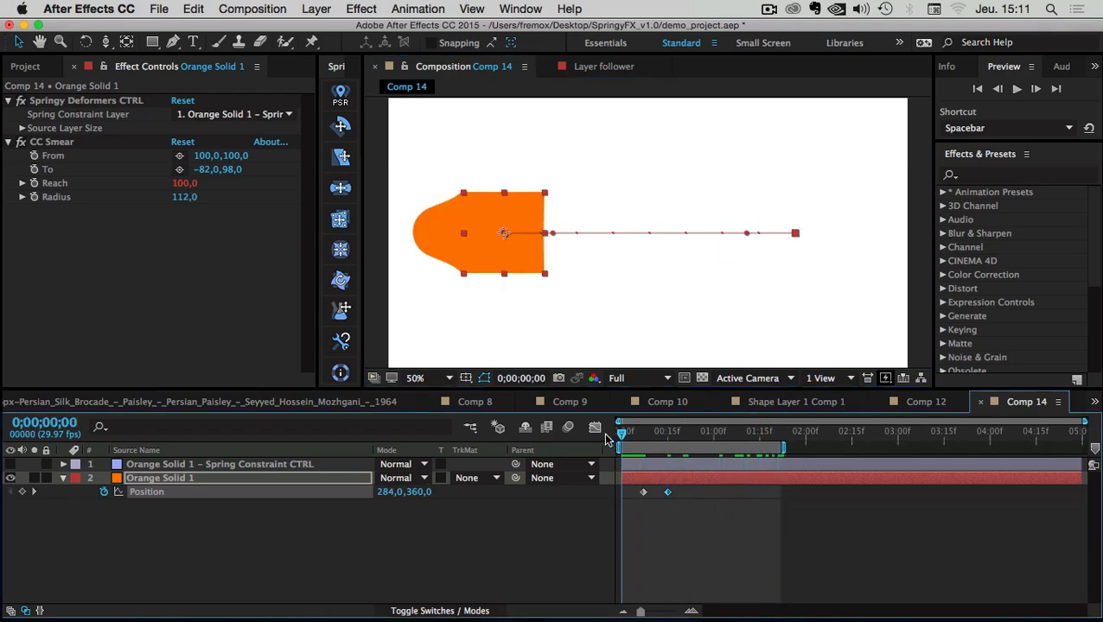
key("space")
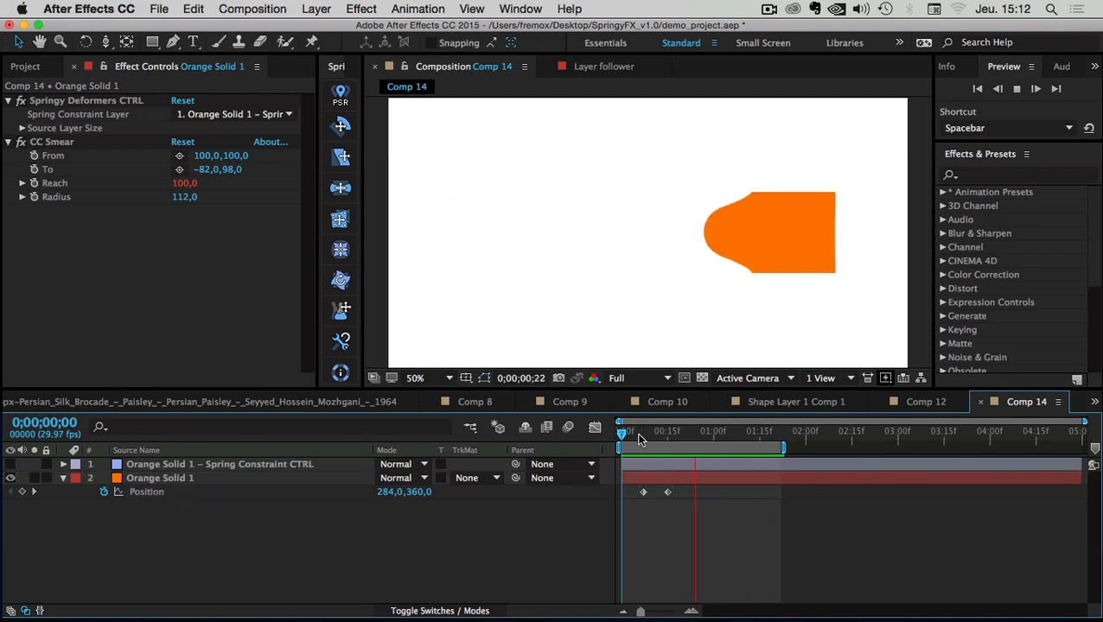
- Set CC Smear's Radius on the orange solid to 187 and preview the slide from the start
left_click_drag(649, 434, 665, 434)
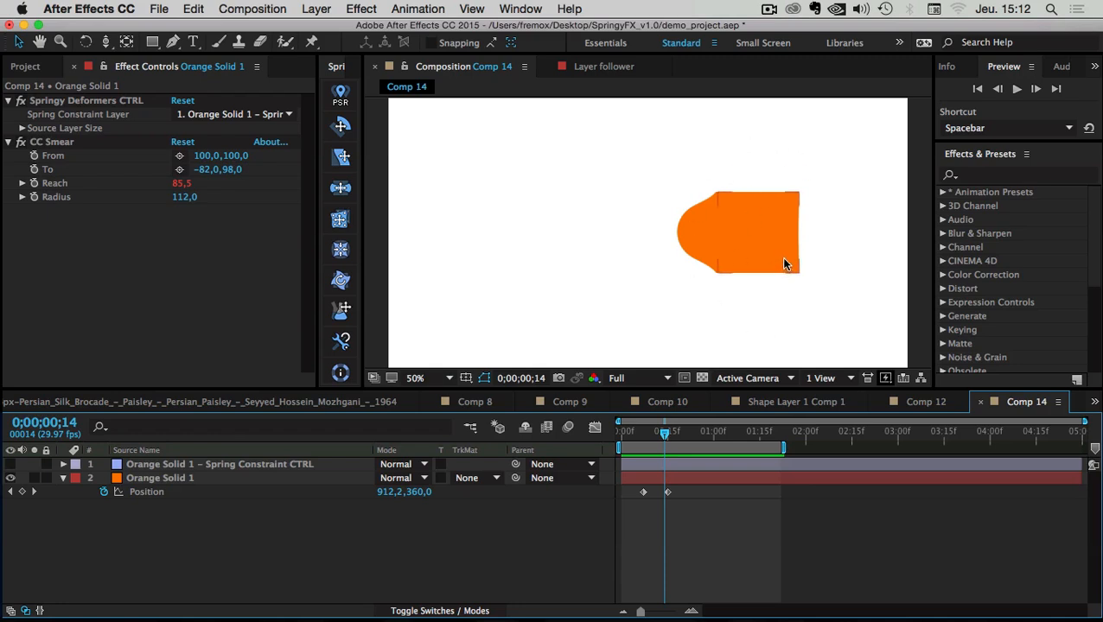
left_click(152, 481)
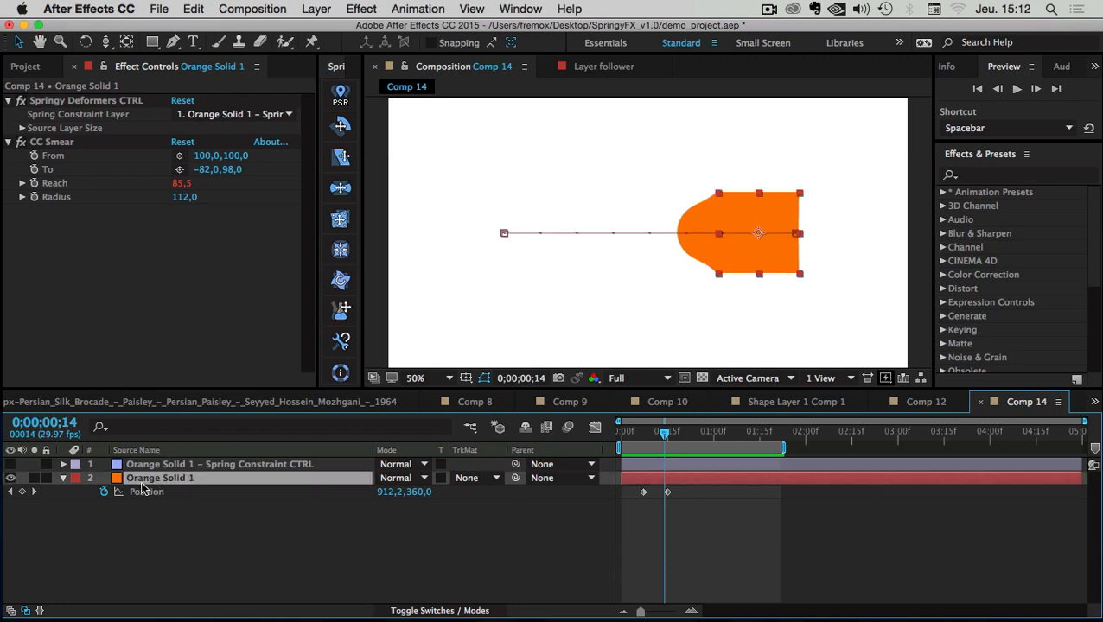
left_click(155, 505)
left_click(144, 481)
left_click(52, 143)
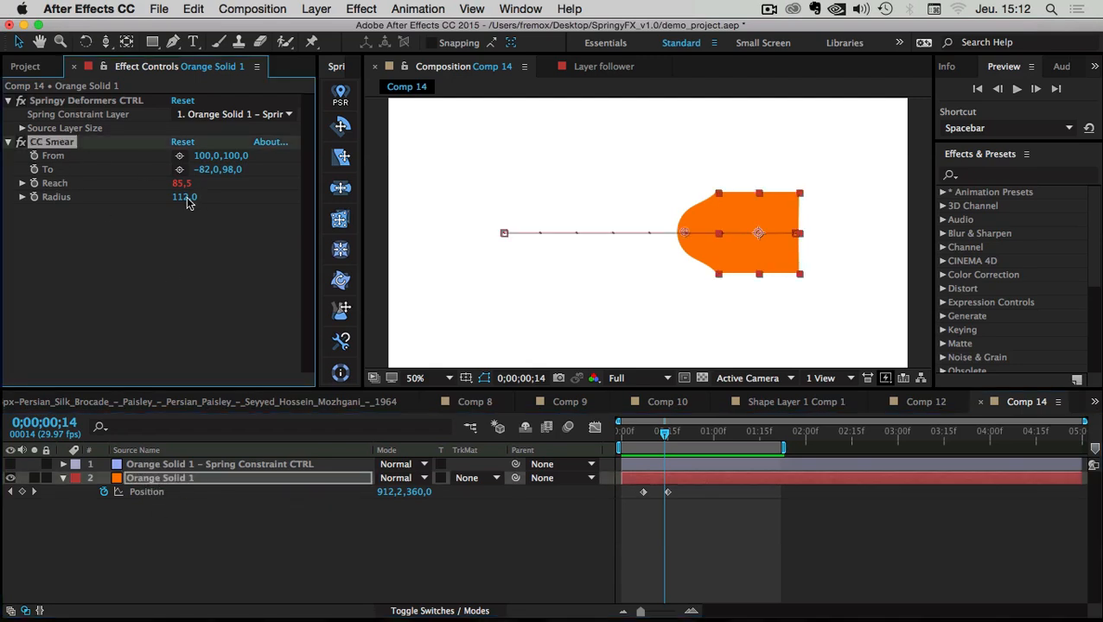
left_click_drag(189, 202, 250, 205)
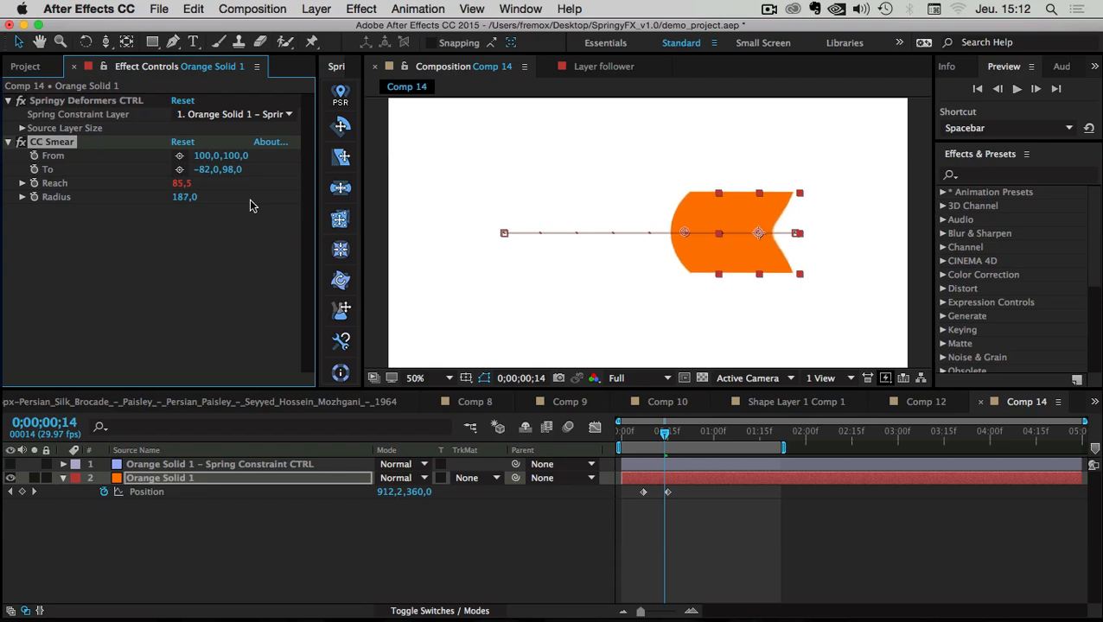
left_click_drag(642, 430, 584, 428)
key("space")
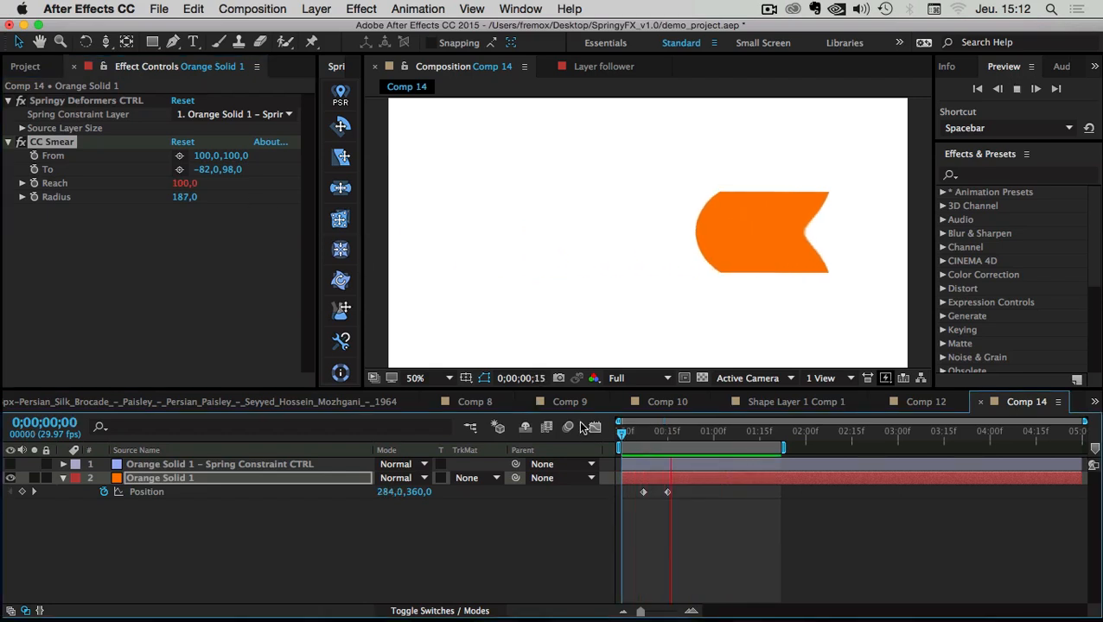
key("space")
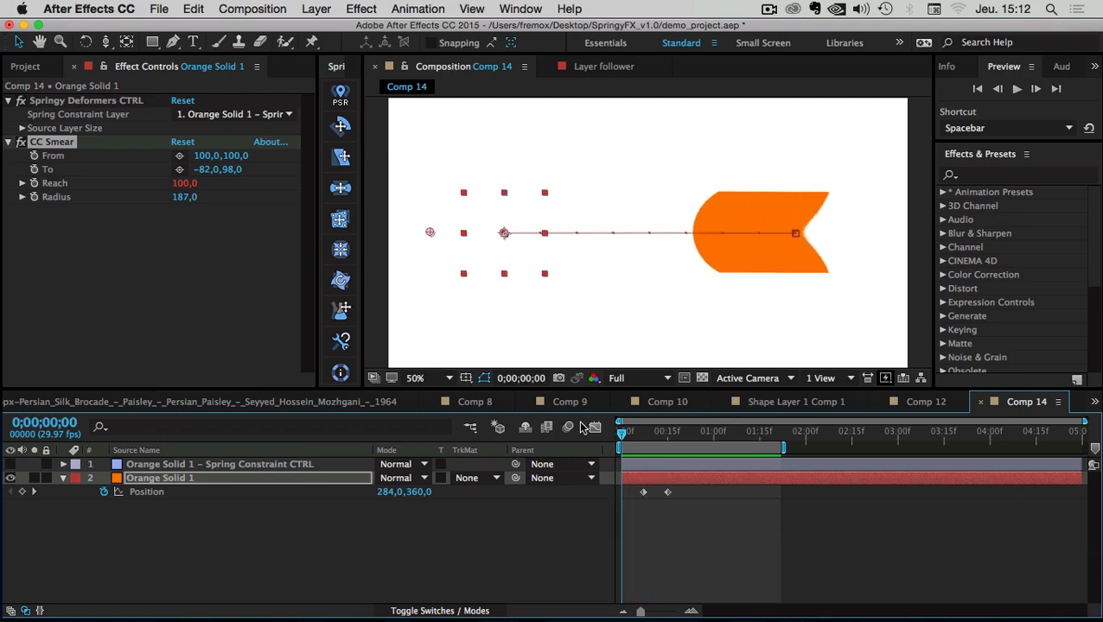
- Set Custom Property Value MAX in the Spring Constraint CTRL layer's CC Smear : Reach MAX effect to 930 and preview the motion
left_click_drag(635, 432, 662, 433)
left_click(217, 464)
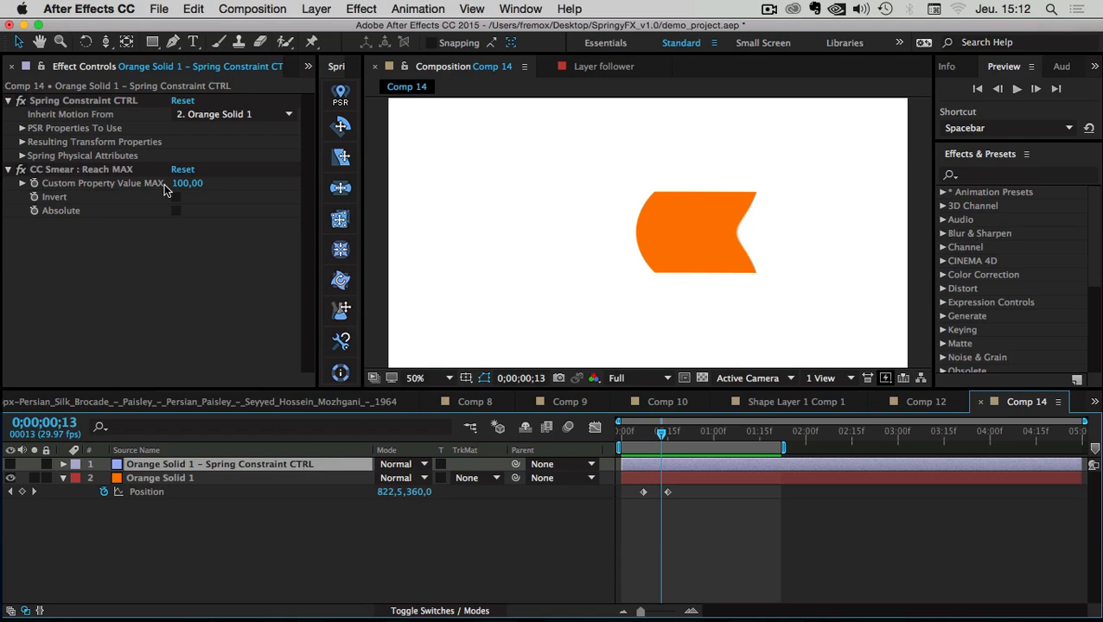
left_click_drag(187, 182, 256, 189)
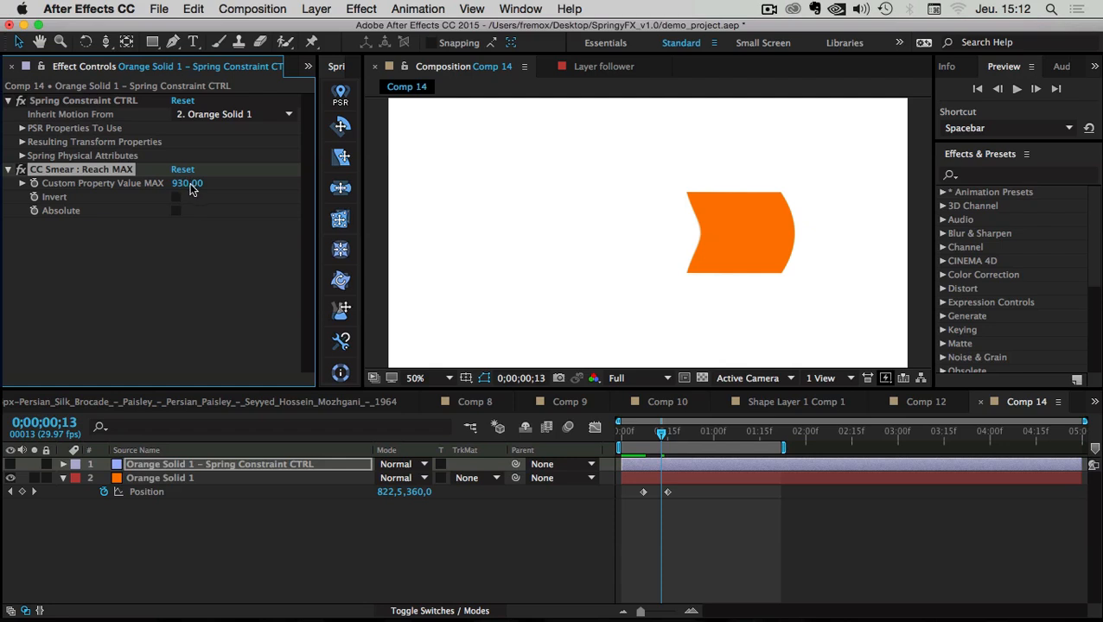
left_click_drag(621, 433, 612, 434)
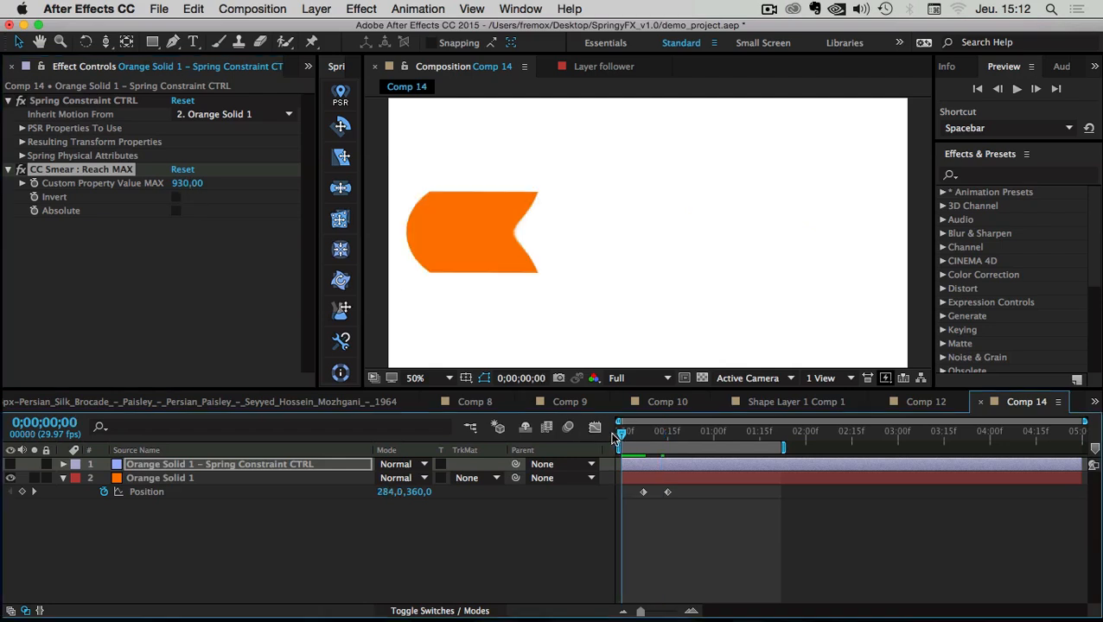
key("space")
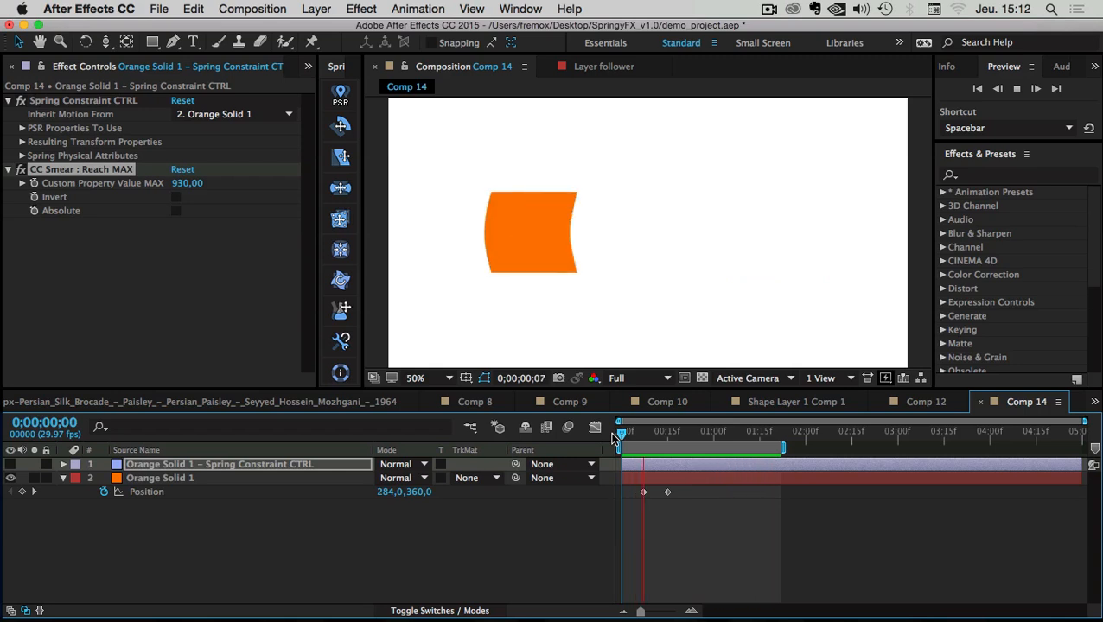
key("space")
left_click_drag(620, 433, 592, 402)
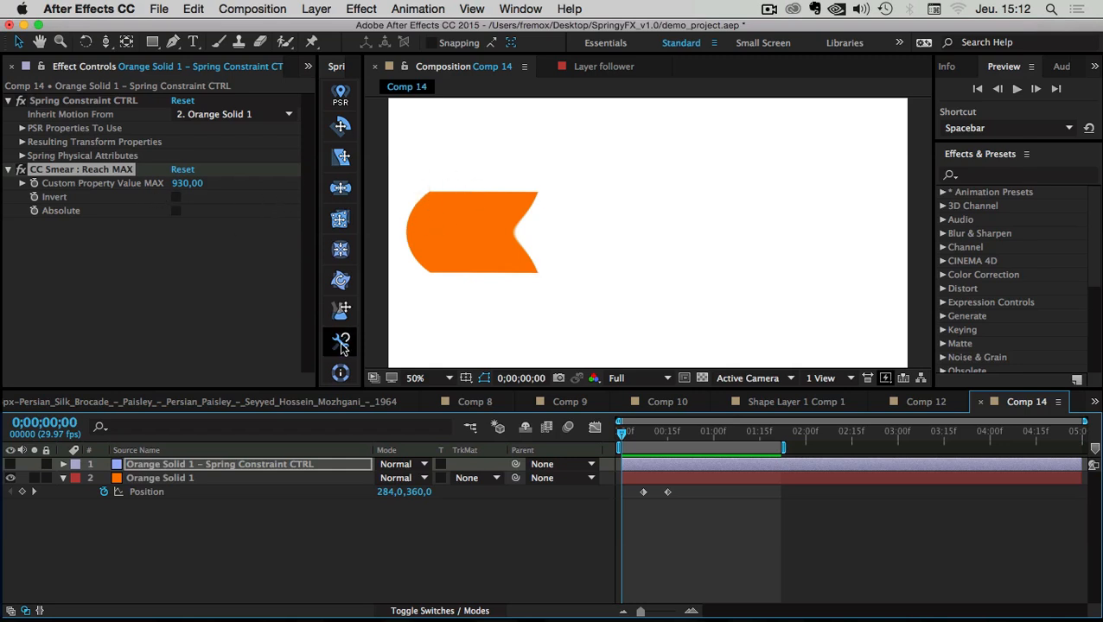
- Reveal the expression-driven CC Smear Reach property on the orange solid in the timeline and set its base value to 0
left_click(199, 529)
left_click(151, 480)
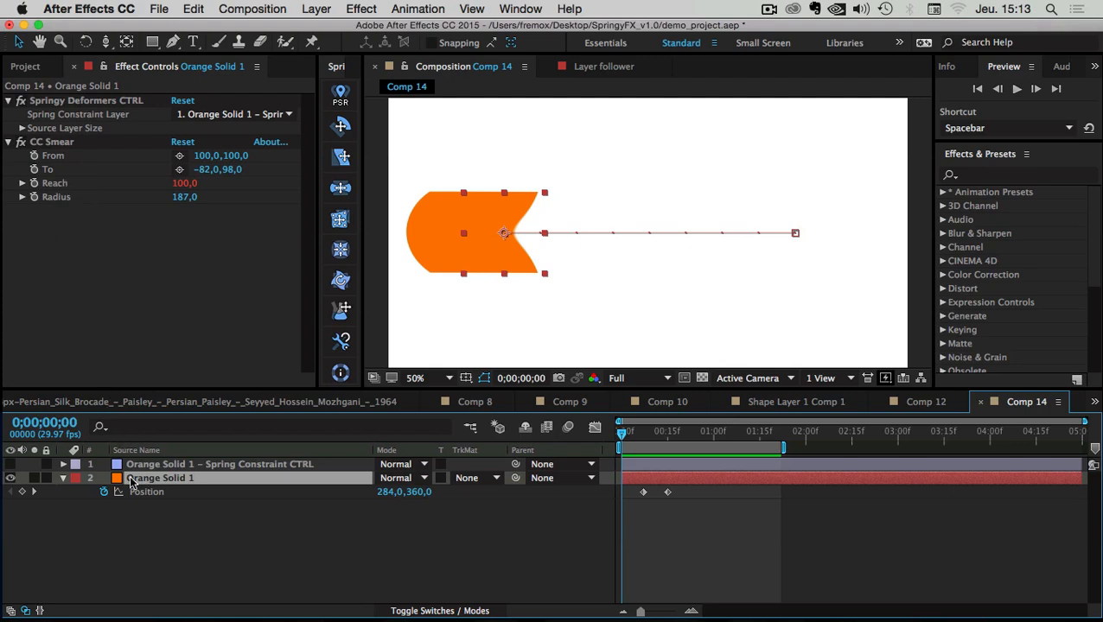
key("e")
key("e")
left_click(73, 502)
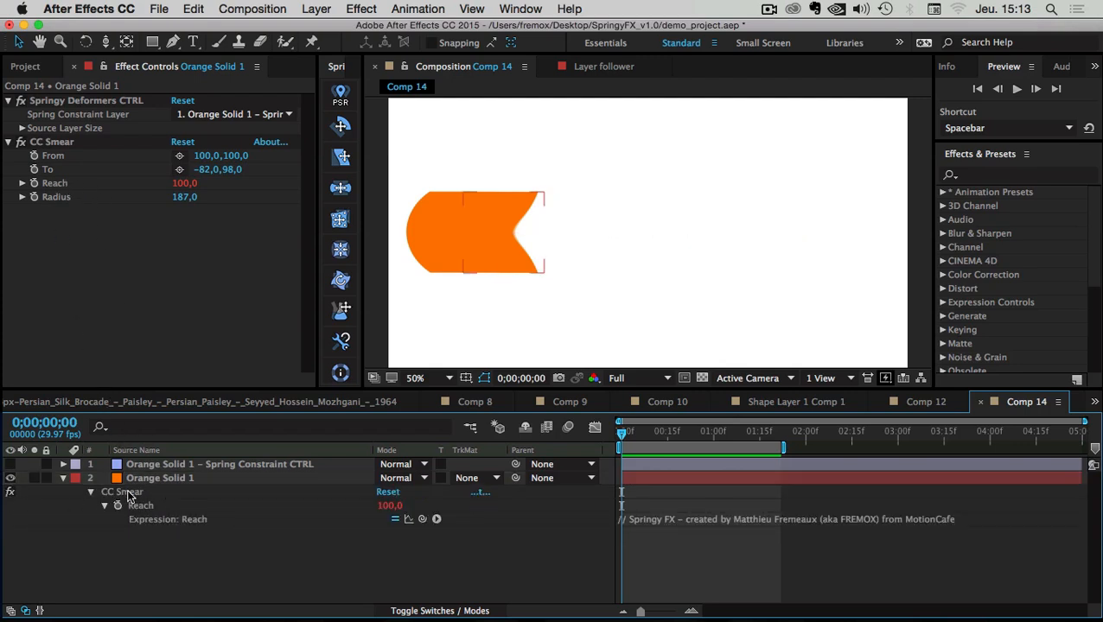
left_click(129, 492)
left_click(142, 507)
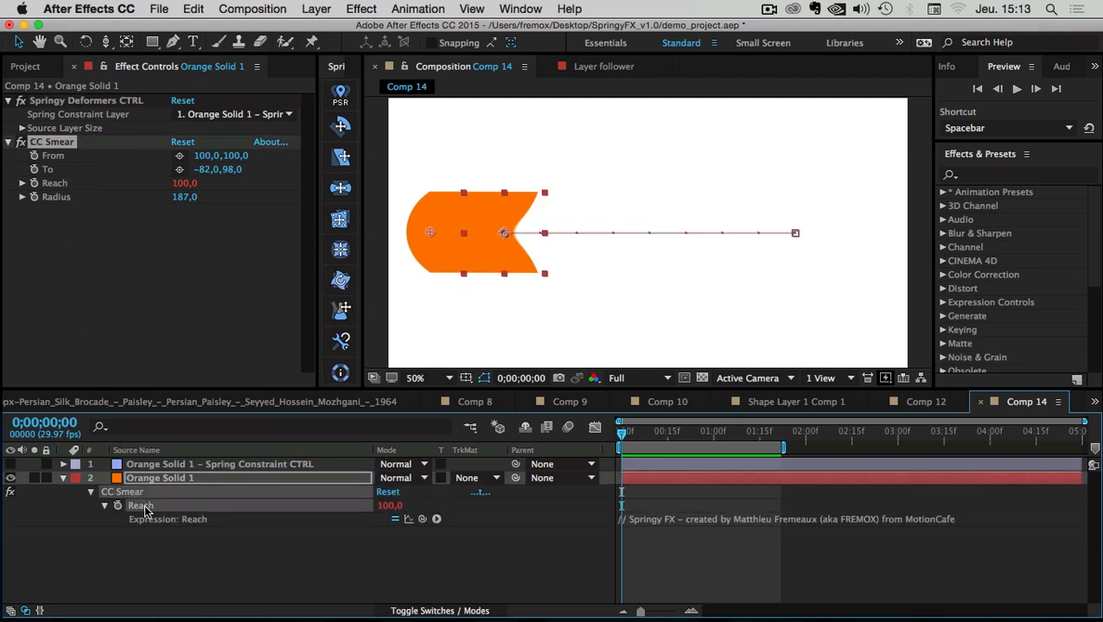
left_click(390, 506)
left_click(433, 500)
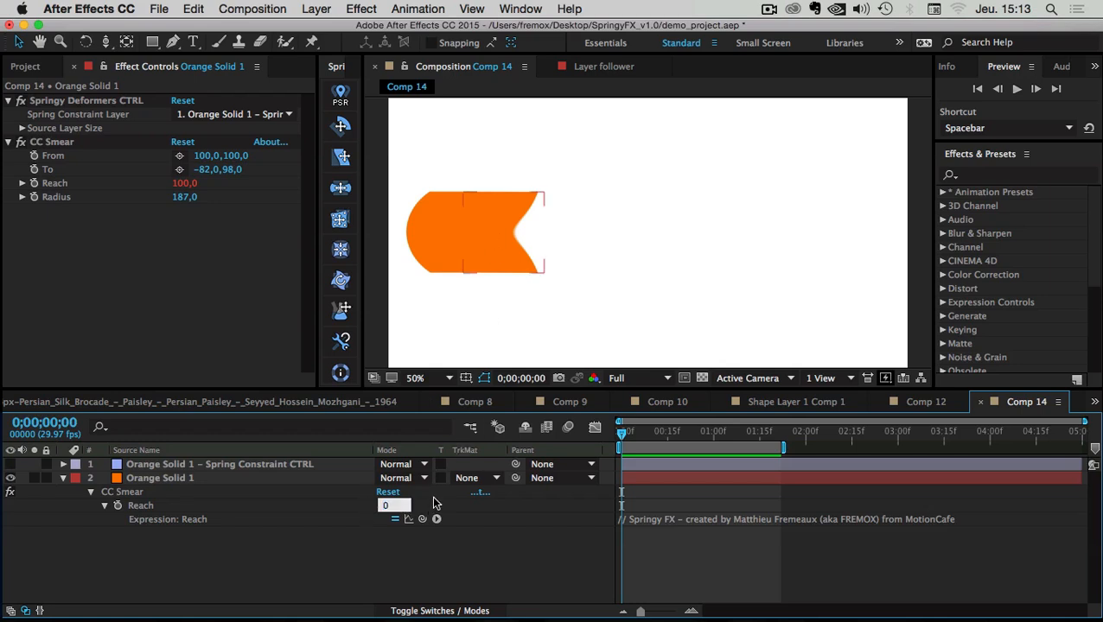
key("Return")
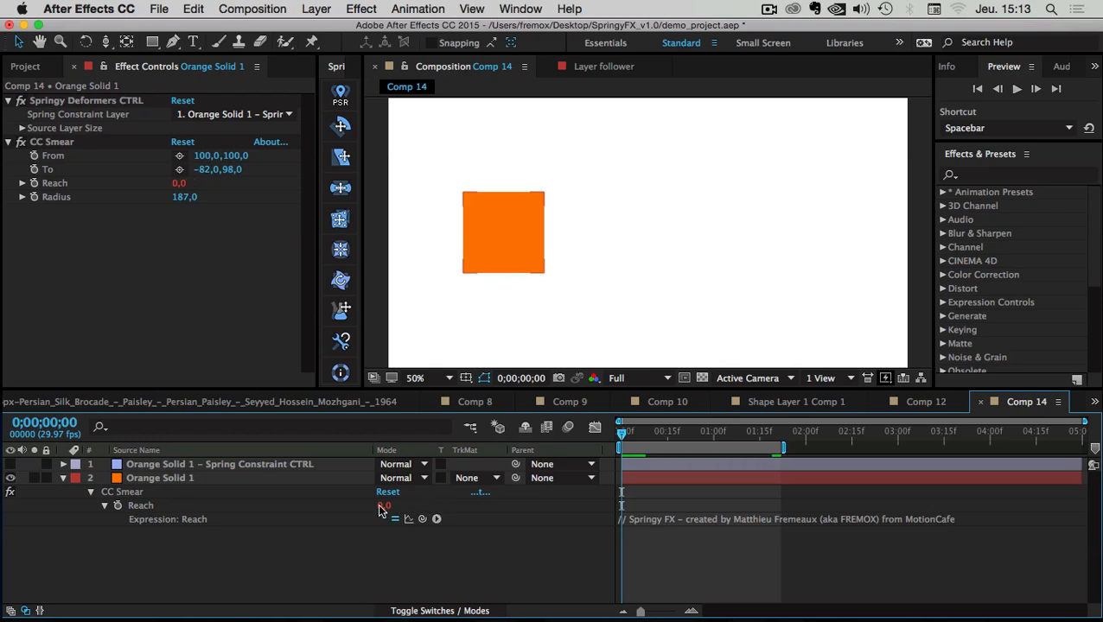
- Try a base Reach value of 87 on the orange solid and return it to 0
mouse_move(404, 509)
left_mouse_down()
mouse_move(294, 502)
mouse_move(476, 502)
mouse_move(277, 494)
mouse_move(472, 494)
left_mouse_up()
left_click(391, 507)
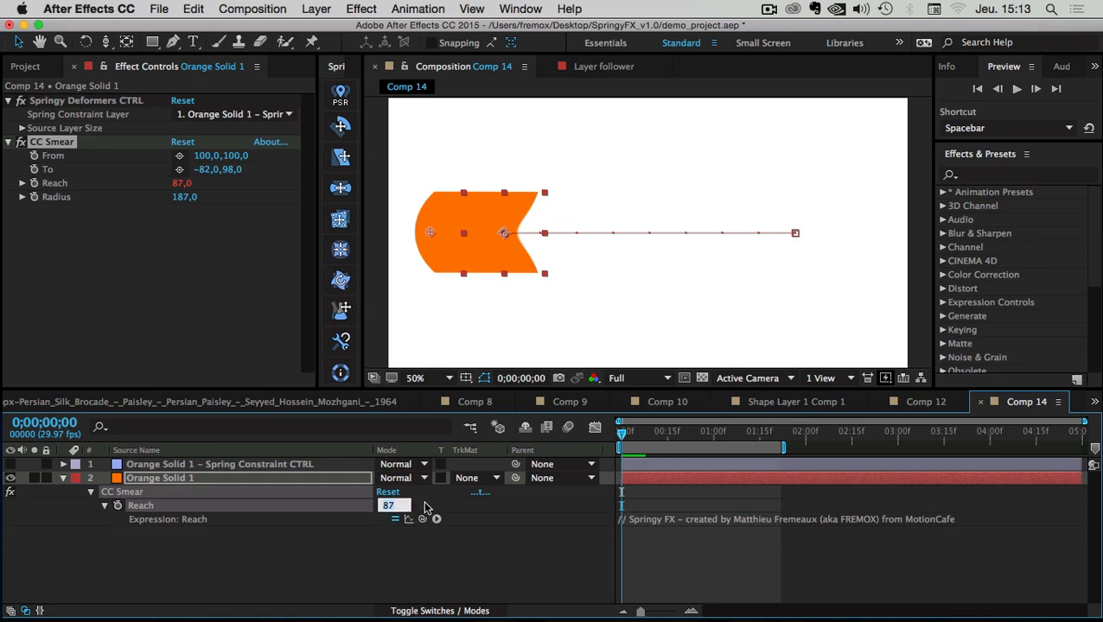
key("Return")
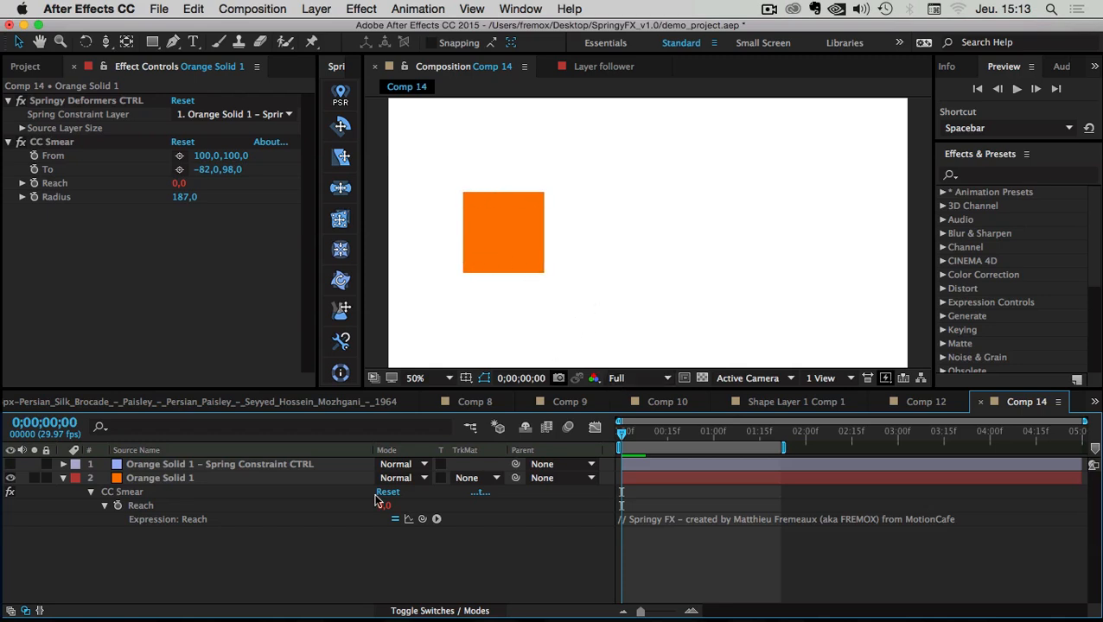
- Check the base value beneath the Reach expression and preview the animation from the first frame
left_click(272, 505)
left_click(383, 507)
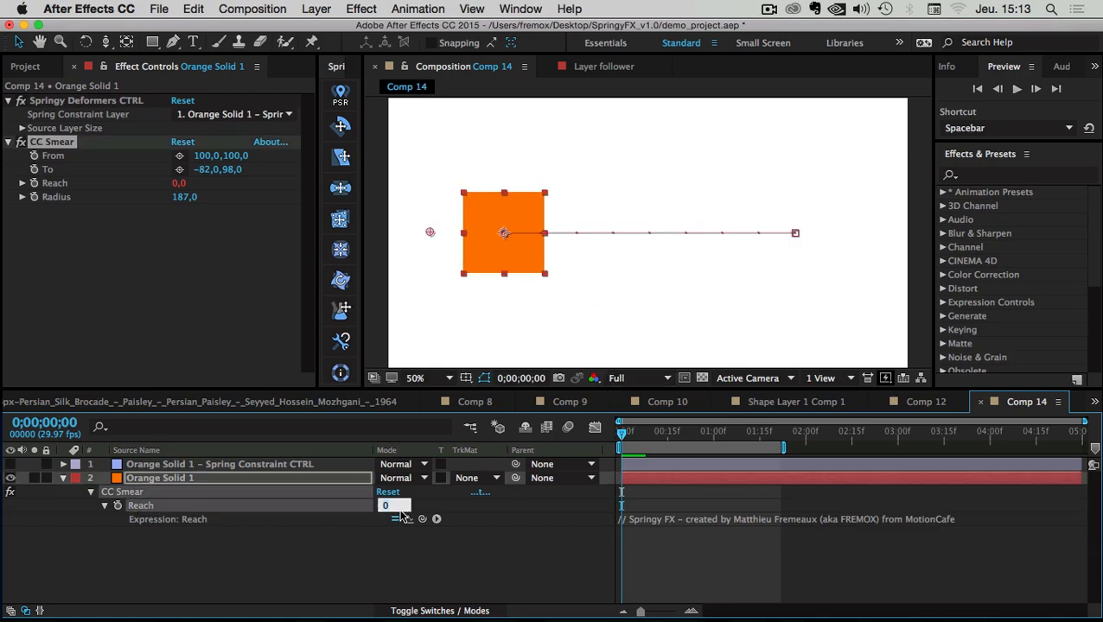
left_click(412, 554)
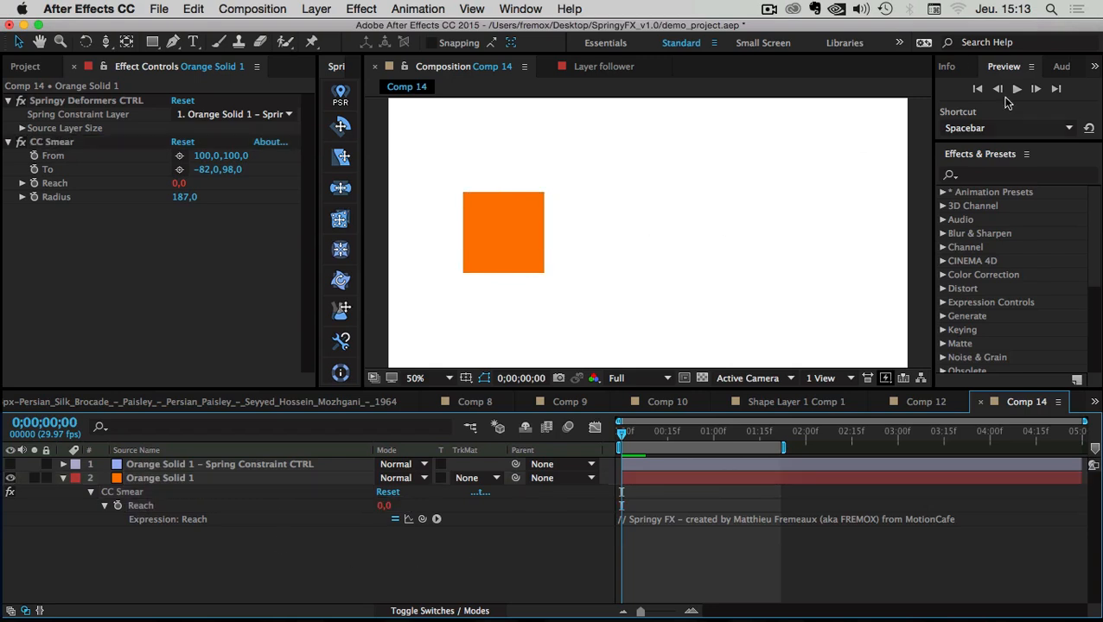
left_click(1019, 91)
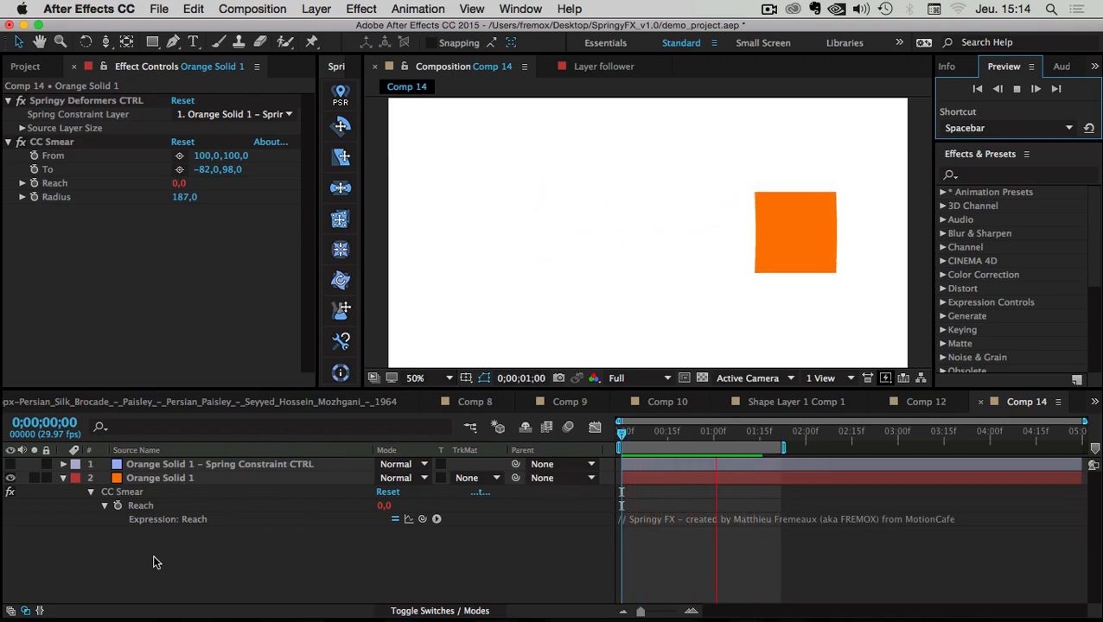
key("space")
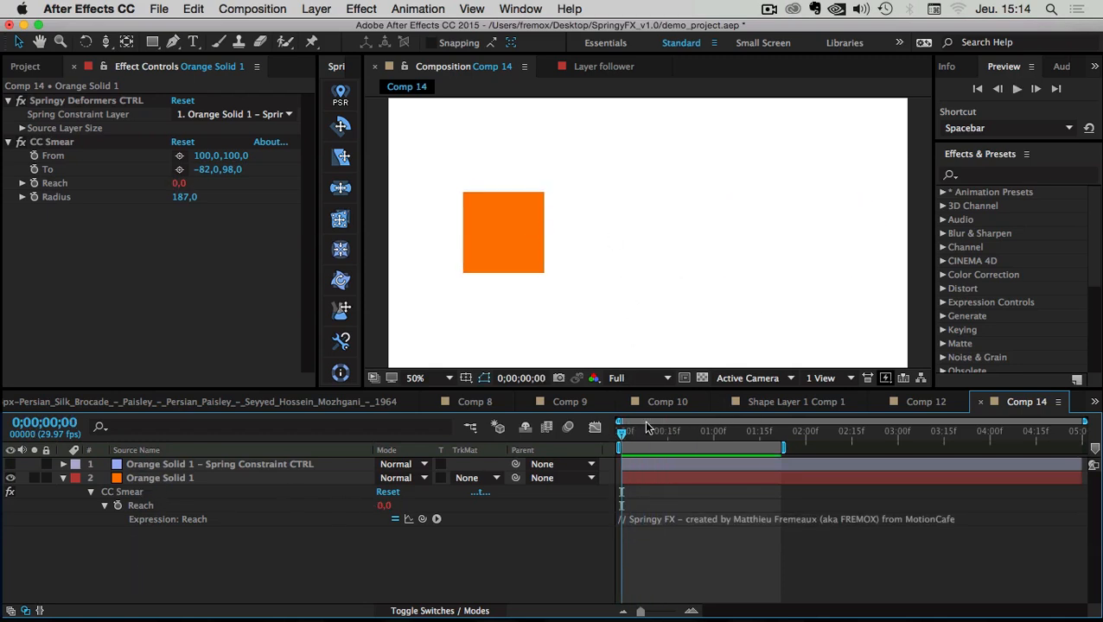
- Keyframe the orange solid's Position to hold at 01:08, move up at 01:15 and drop to 1002, 542 at 01:22
left_click_drag(638, 441, 737, 432)
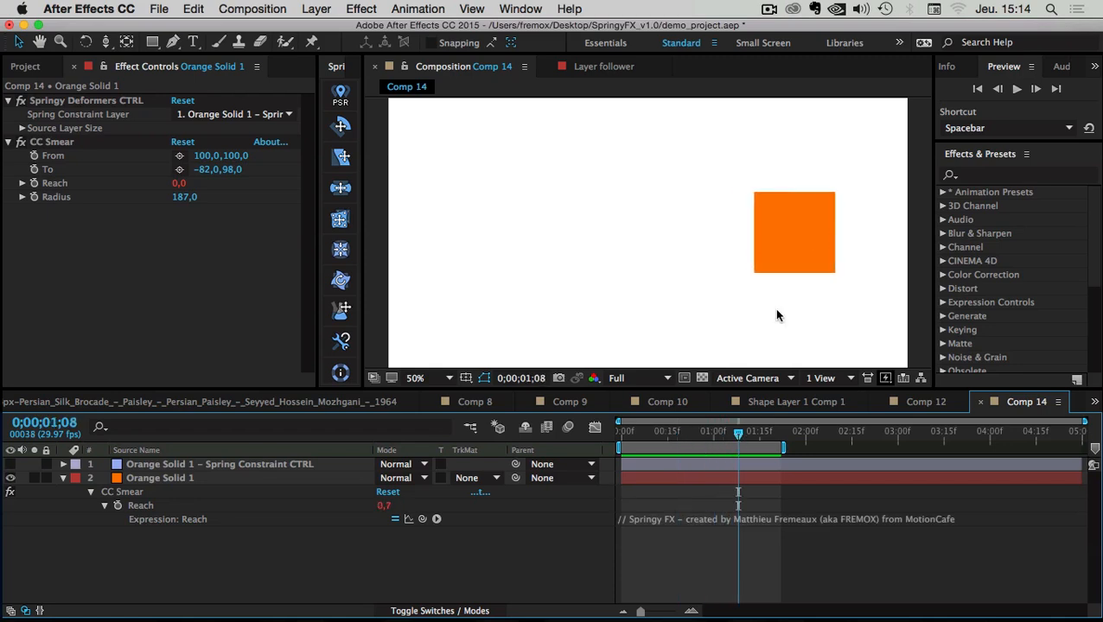
left_click(142, 480)
key("p")
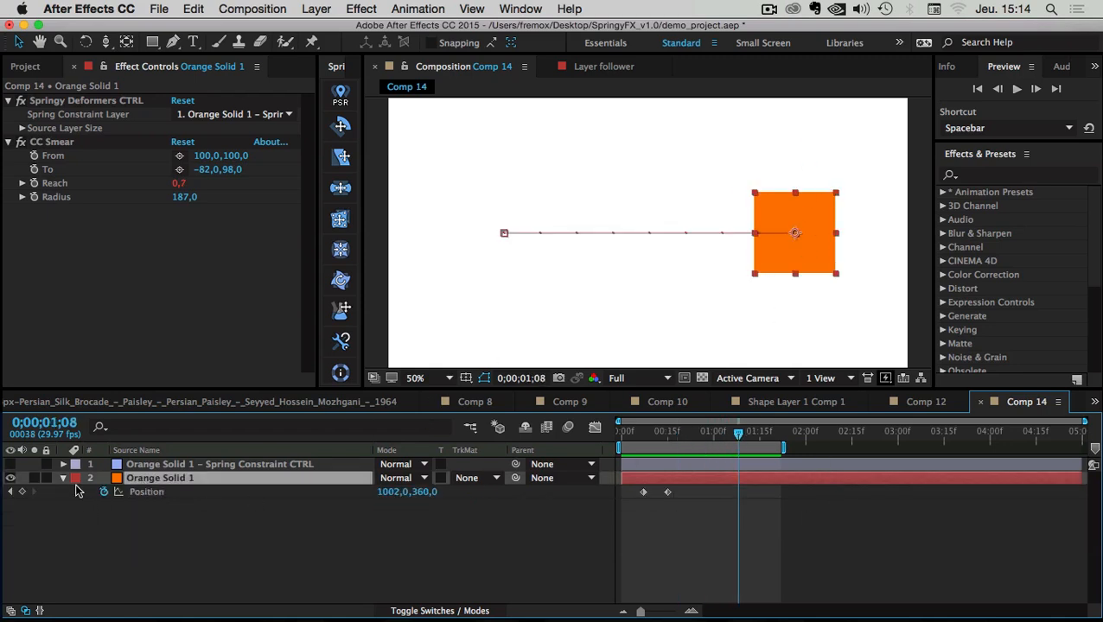
left_click(22, 491)
left_click_drag(736, 437, 759, 434)
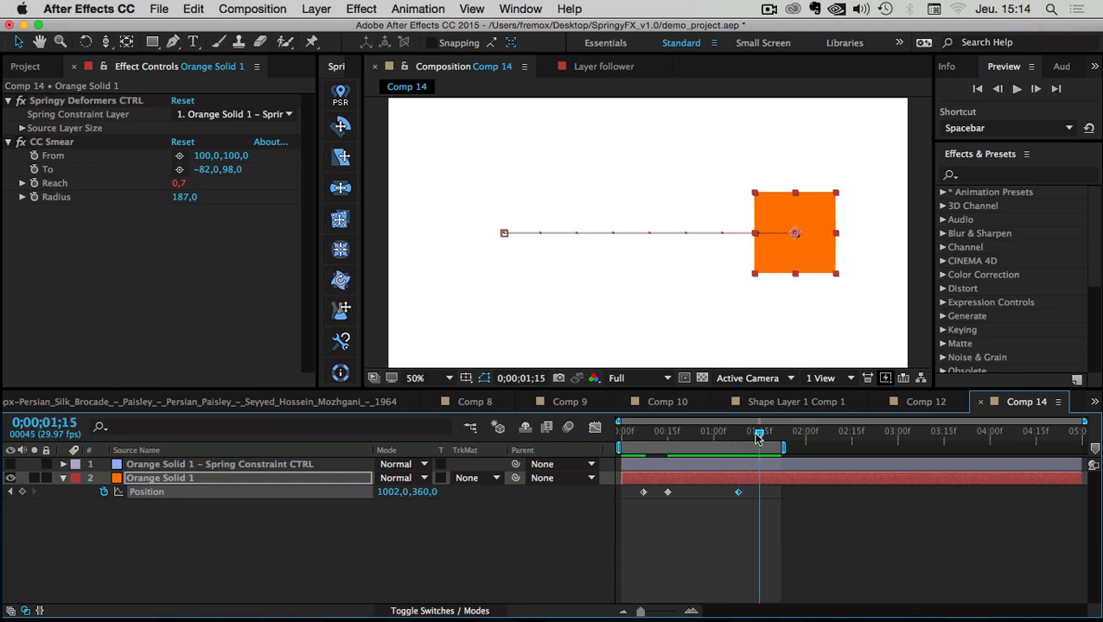
left_click_drag(795, 200, 795, 127)
left_click_drag(759, 432, 782, 433)
left_click_drag(818, 148, 806, 310)
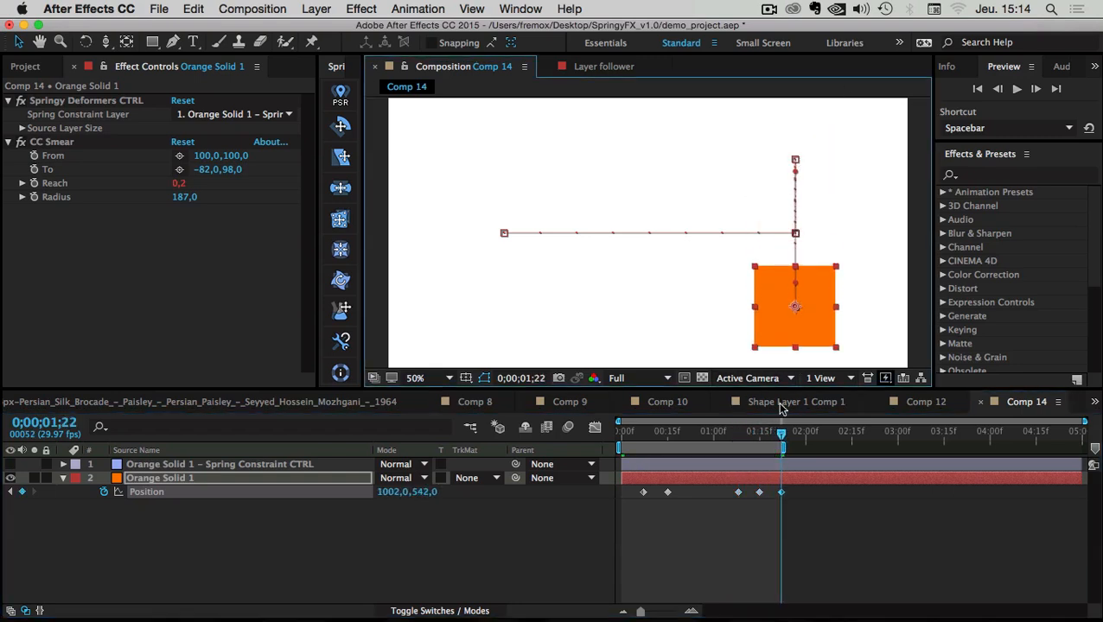
- Shift the last two Position keyframes earlier, the final one to 01:16, and extend the work area a little past 02:15f
left_click_drag(790, 487, 763, 500)
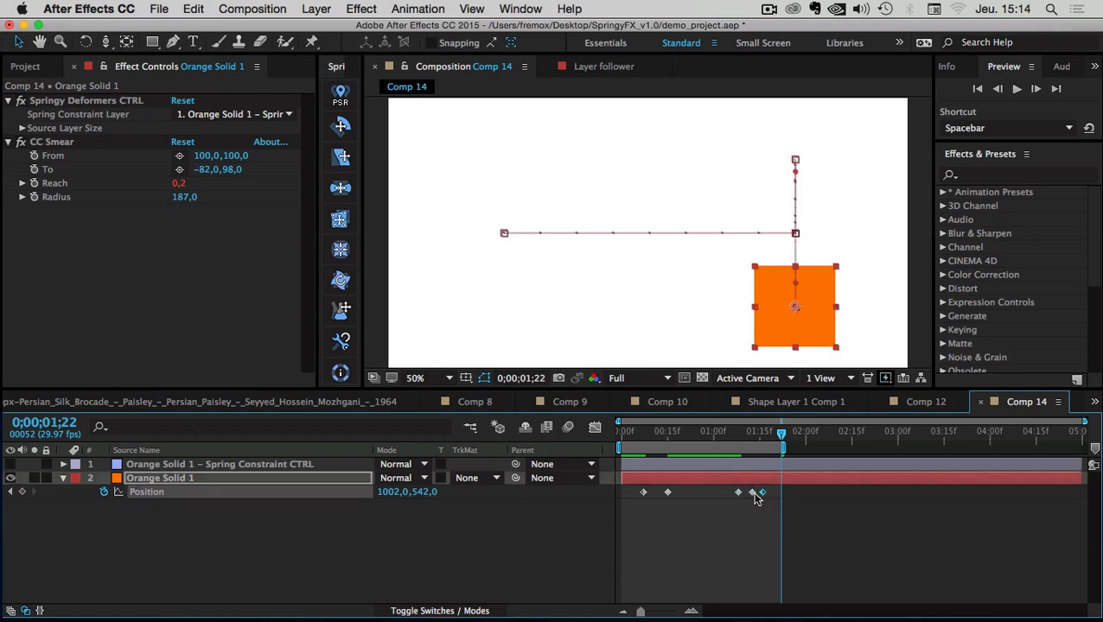
left_click(752, 493)
left_click_drag(782, 447, 860, 449)
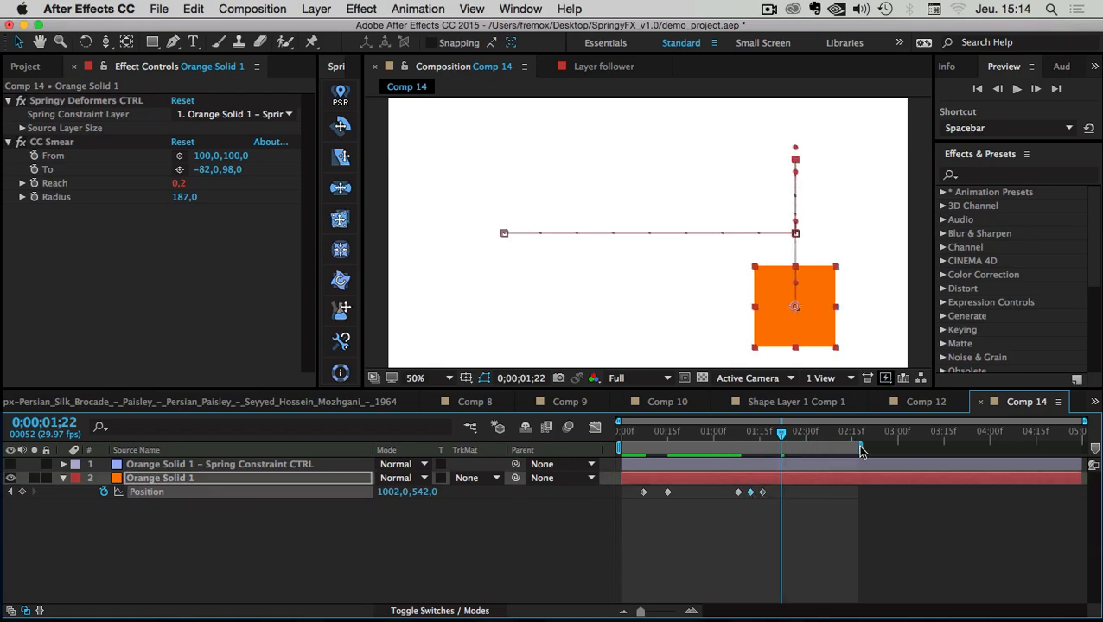
- Preview the solid's horizontal slide followed by its vertical moves to check how the smear reacts
left_click(649, 432)
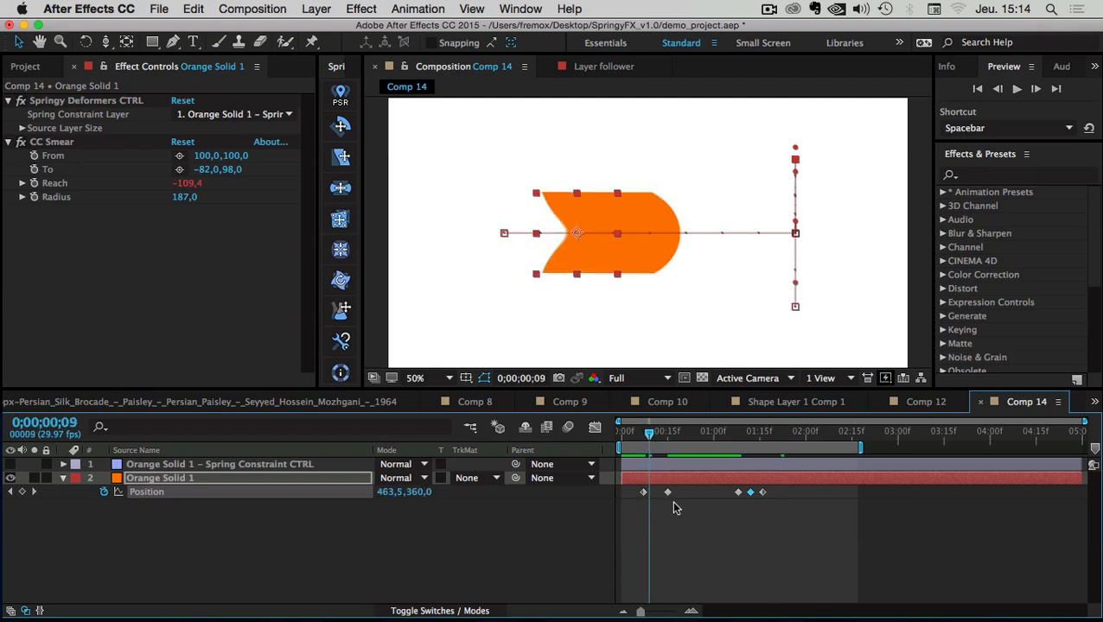
left_click(731, 533)
key("space")
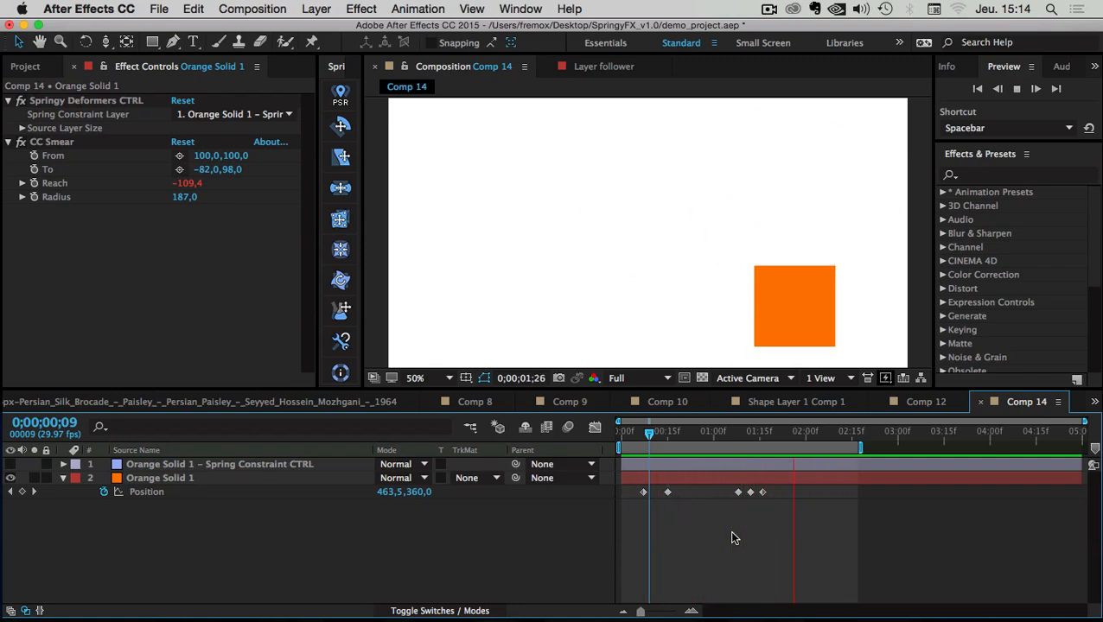
key("space")
- Move to 0;00;01;16 and add the Warp distortion effect to the orange solid
left_click_drag(731, 433, 763, 434)
left_click(147, 479)
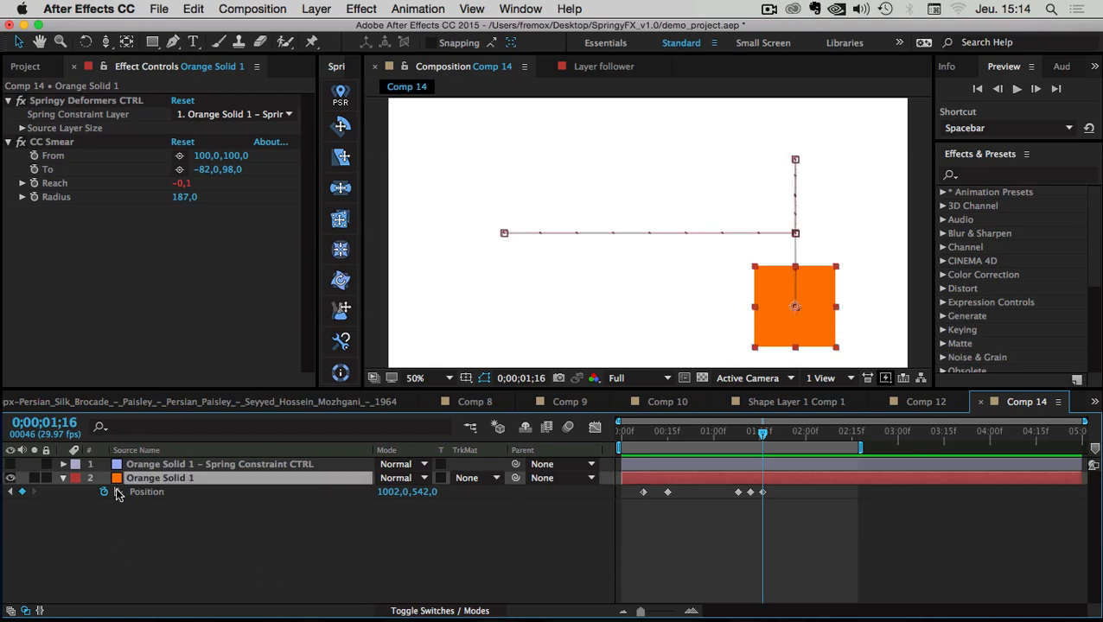
right_click(138, 482)
mouse_move(207, 239)
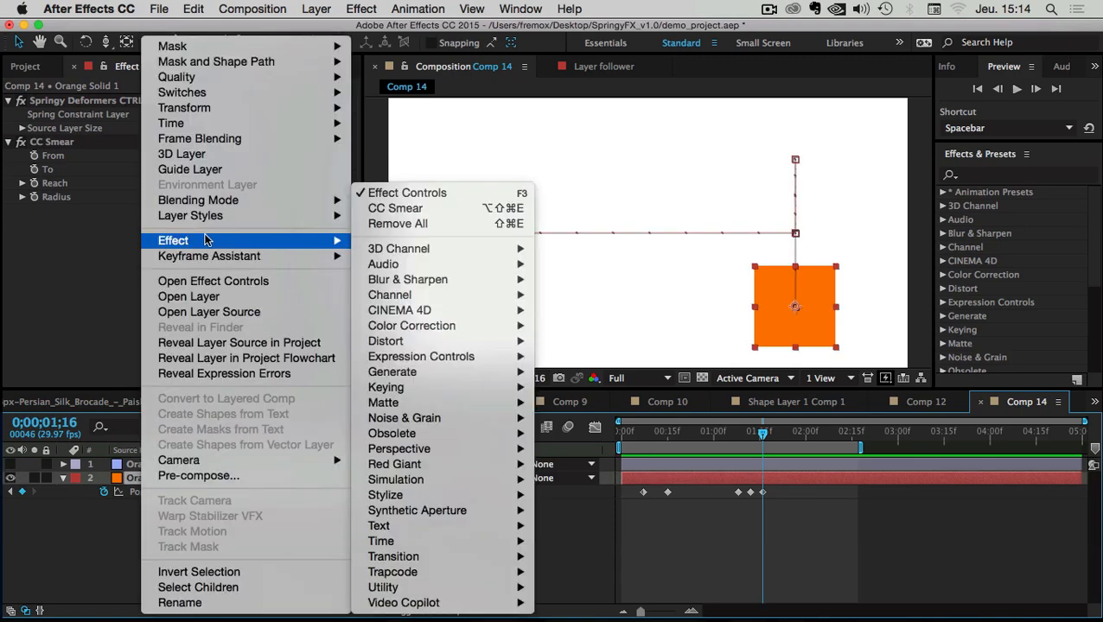
mouse_move(399, 343)
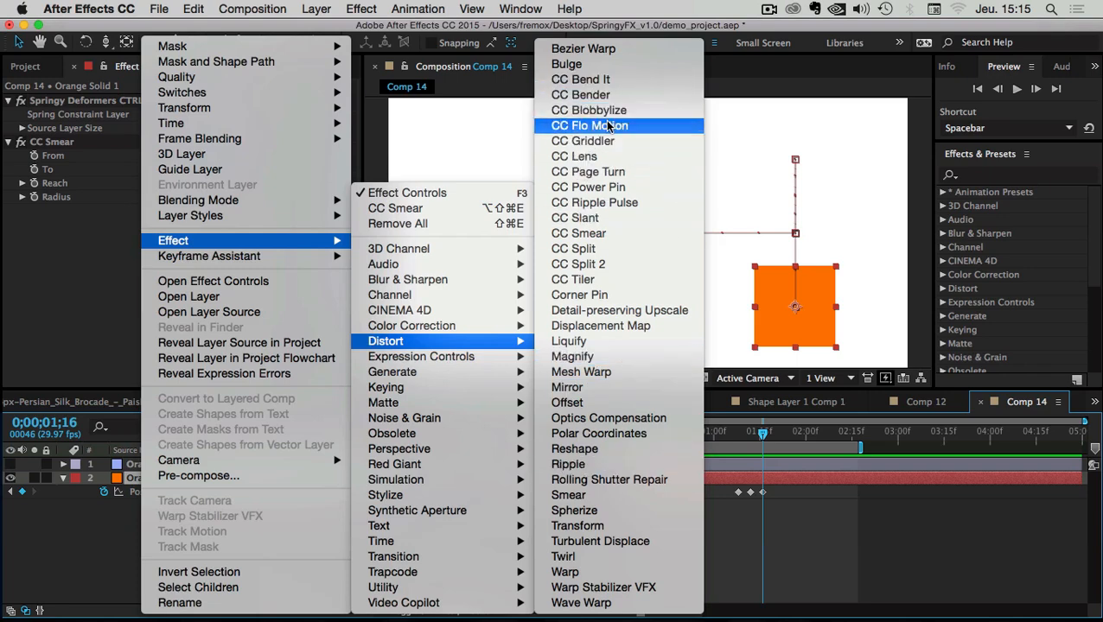
left_click(571, 572)
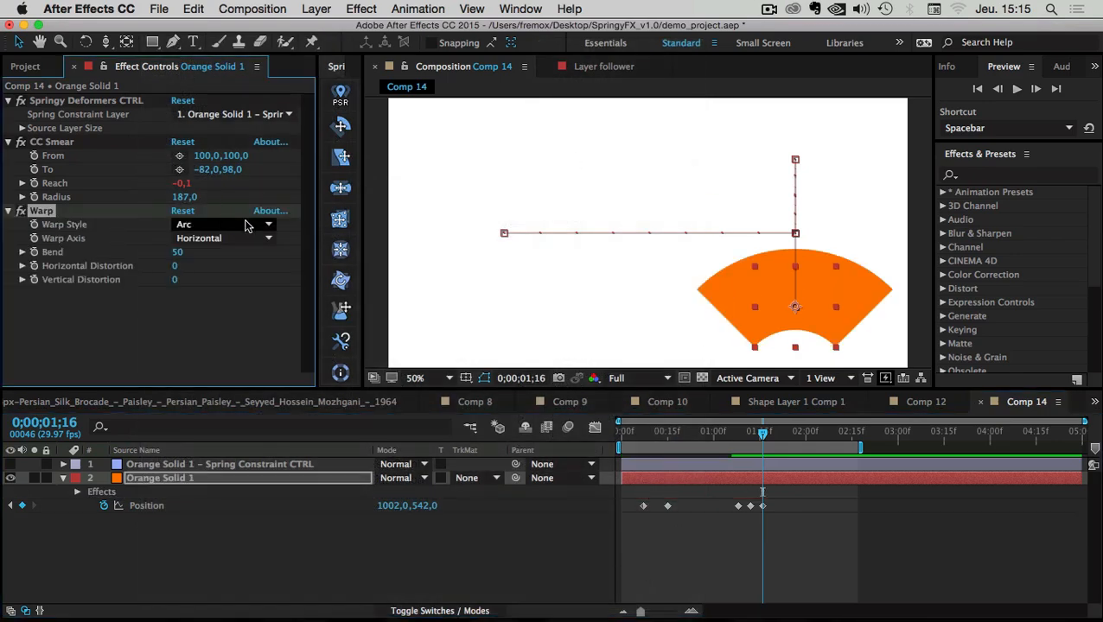
- Set the Warp style to Shell Lower, after trying Arch, with a Bend of 40
left_click(264, 224)
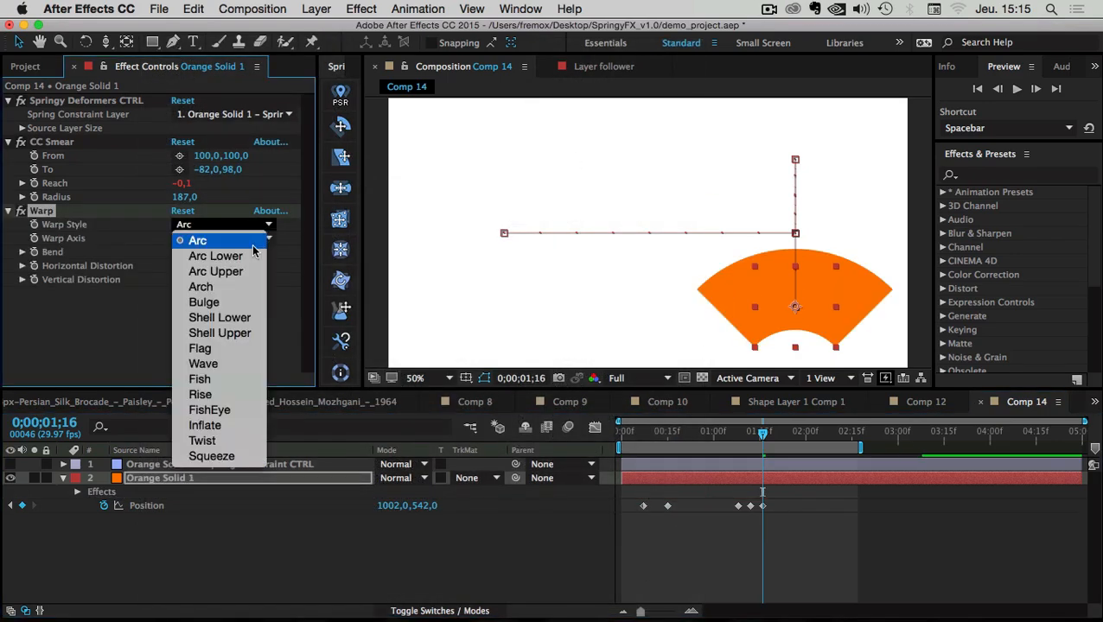
left_click(229, 288)
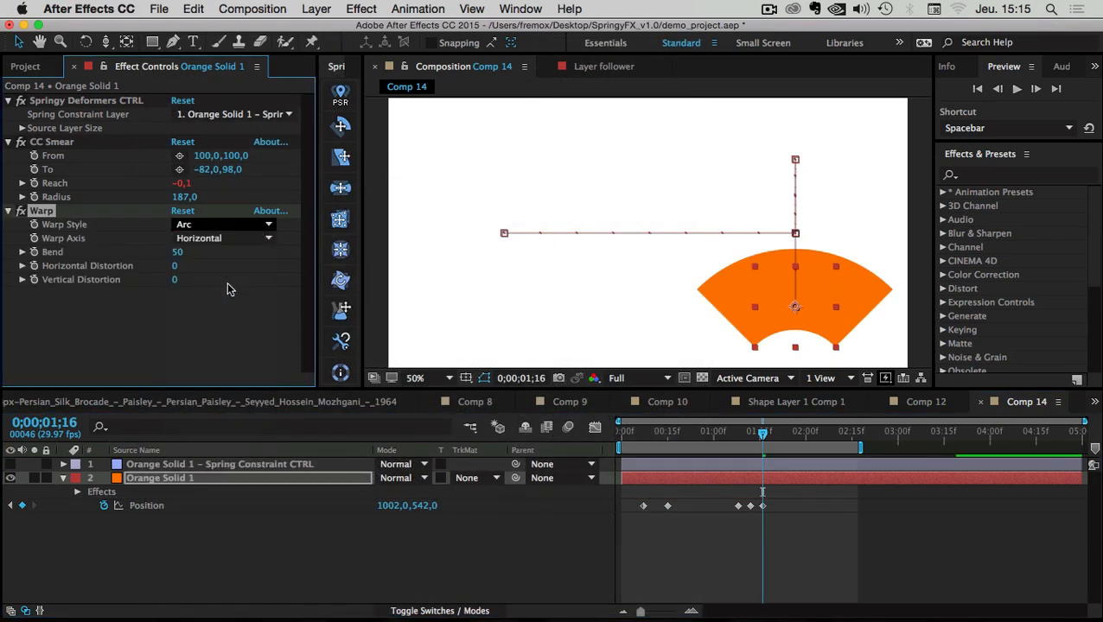
left_click(267, 225)
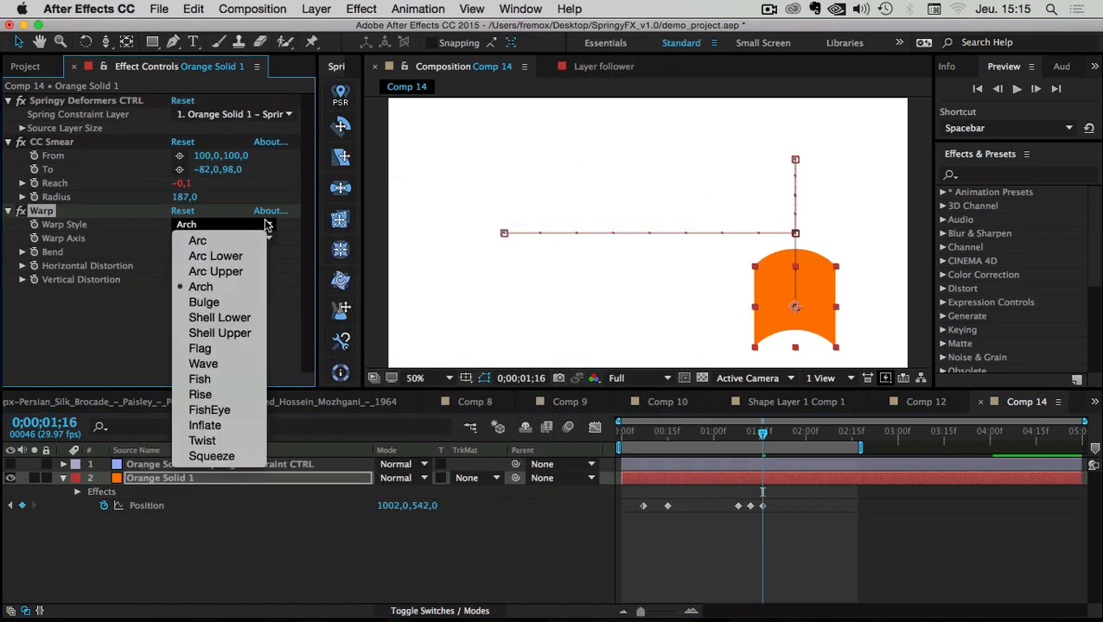
left_click(243, 318)
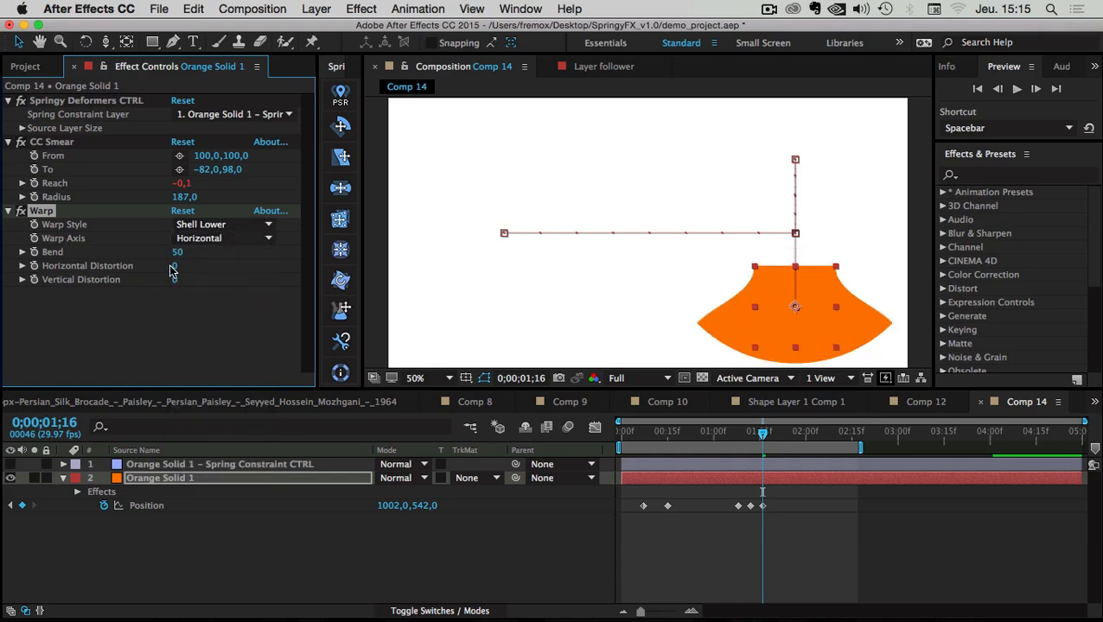
left_click_drag(178, 253, 198, 273)
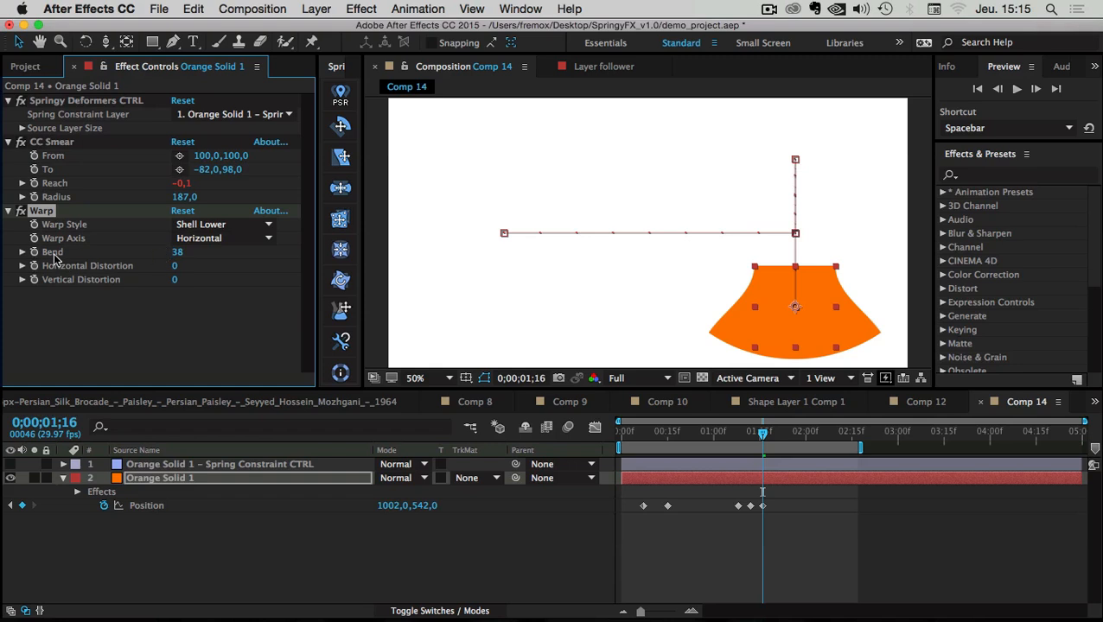
left_click_drag(178, 253, 164, 261)
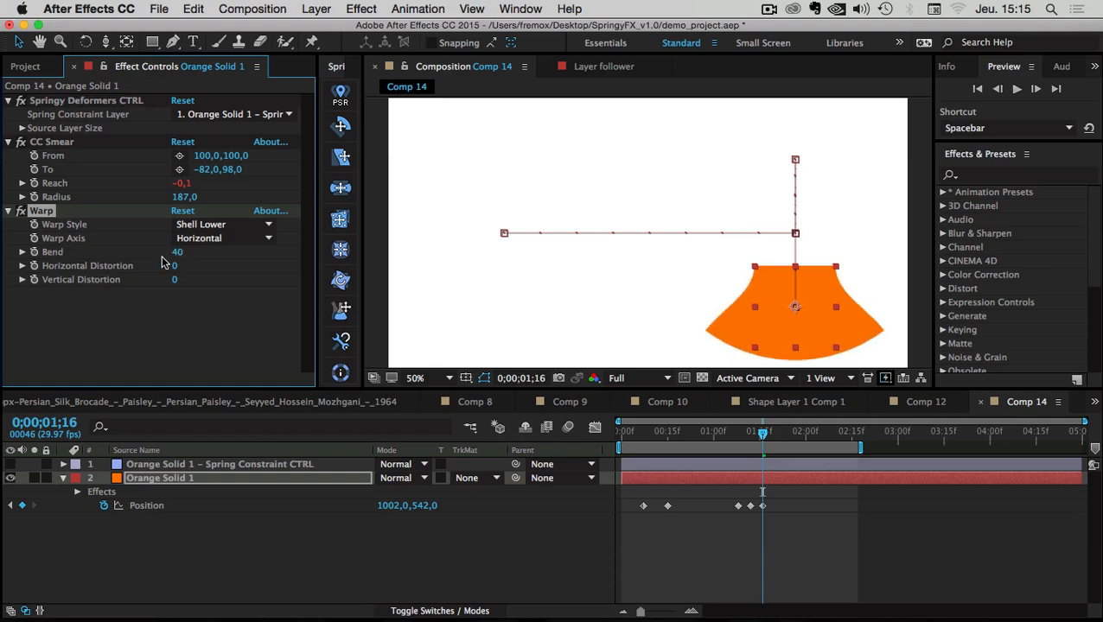
- Reveal Warp's Bend property in the timeline and link it to a custom spring effect based on Y position (PY)
right_click(50, 253)
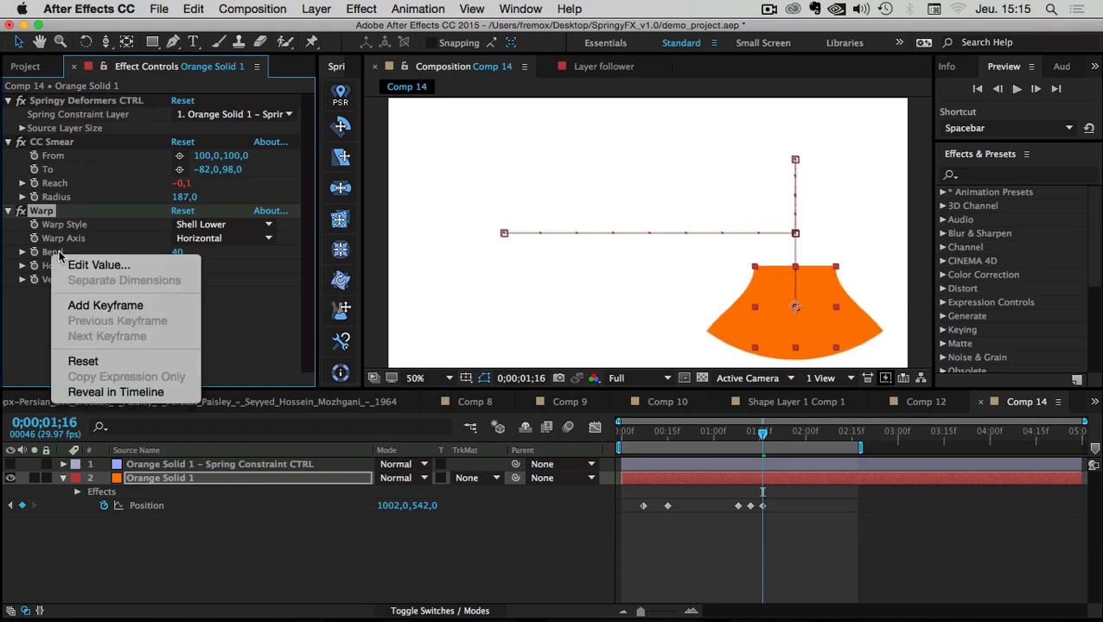
left_click(103, 391)
scroll(93, 541, "down", 1)
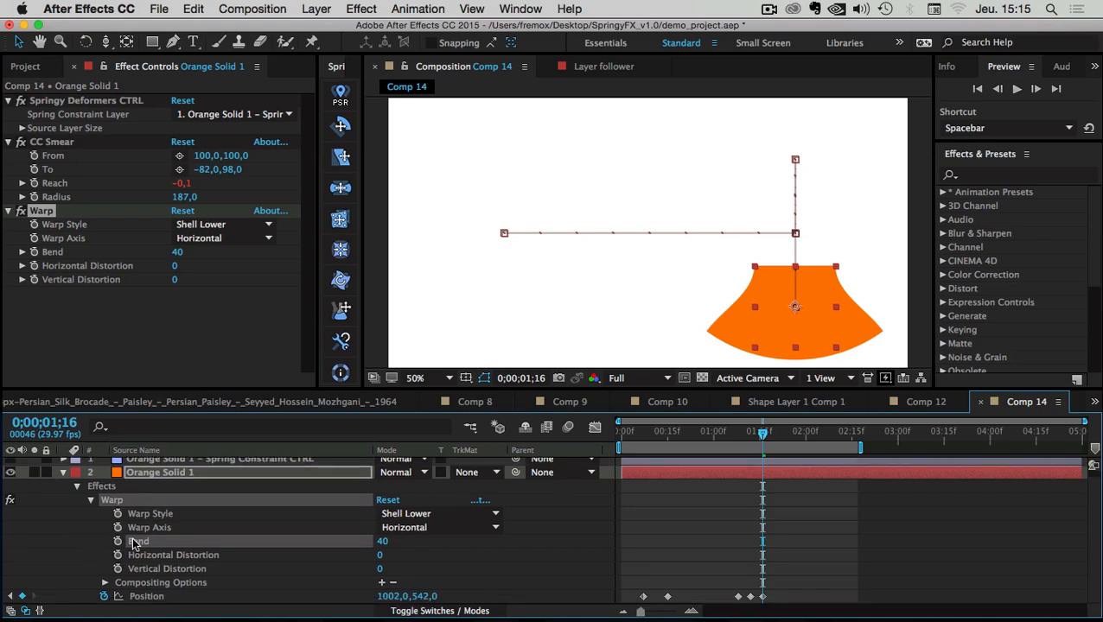
left_click(100, 543)
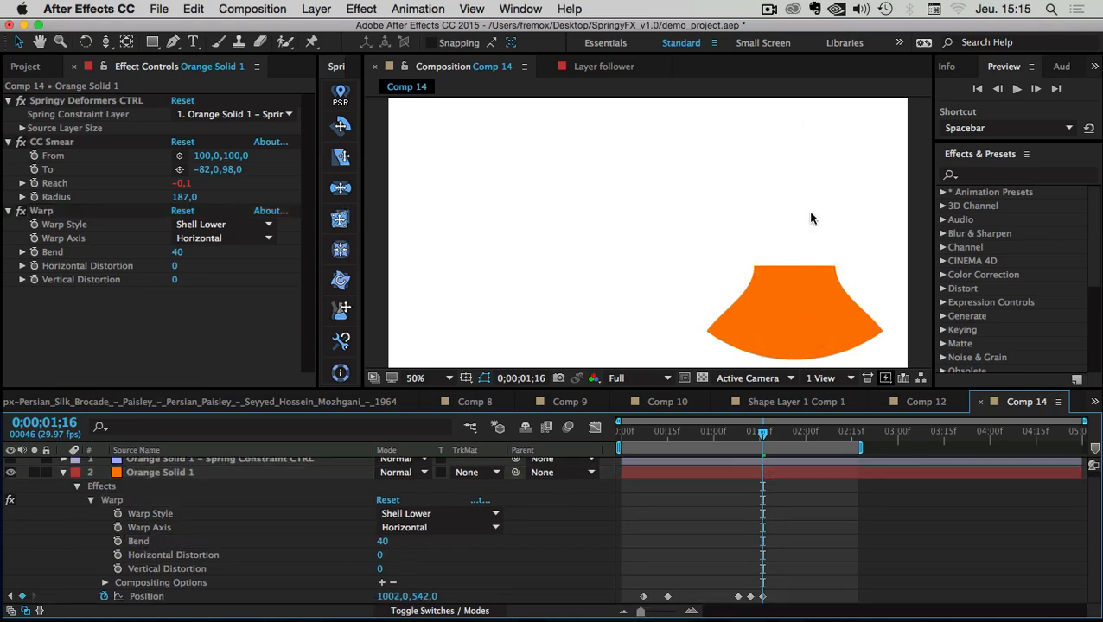
left_click(136, 543)
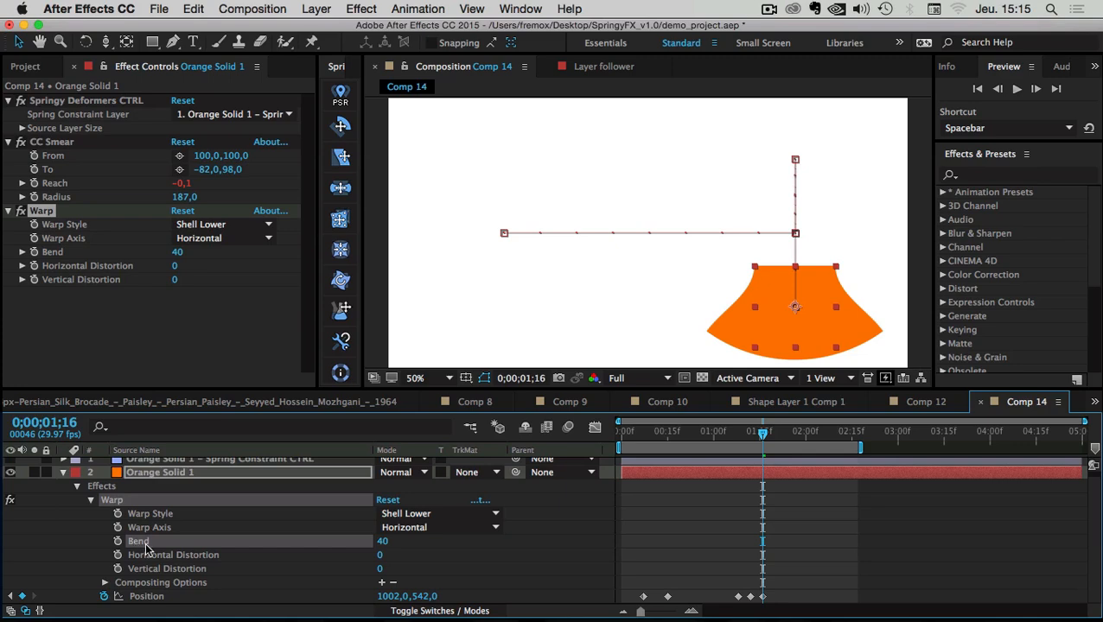
left_click(339, 342)
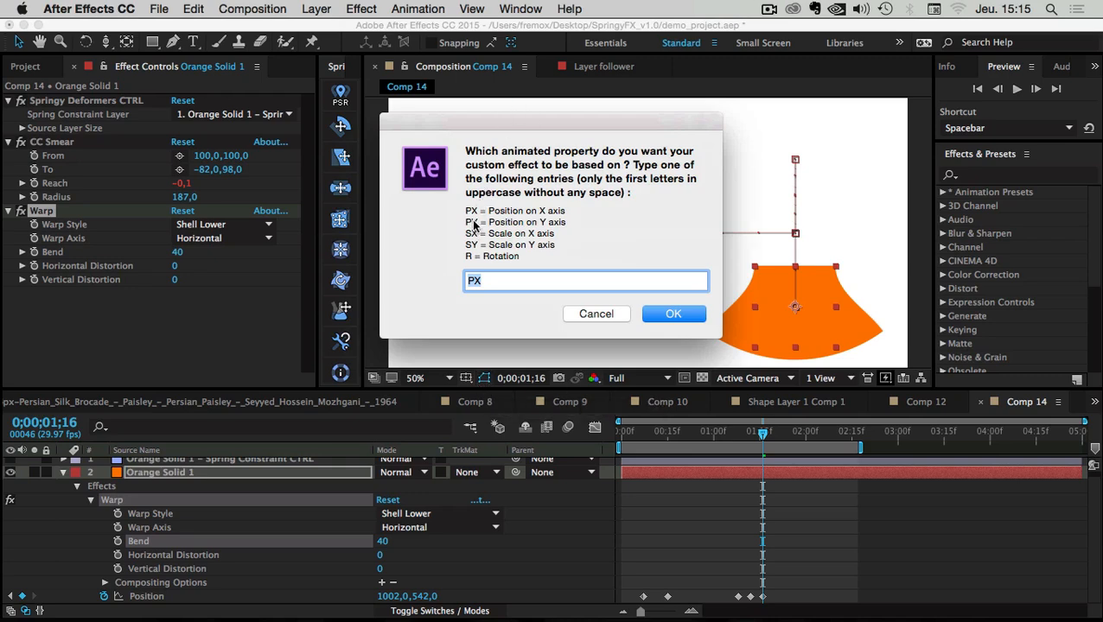
left_click_drag(473, 221, 478, 222)
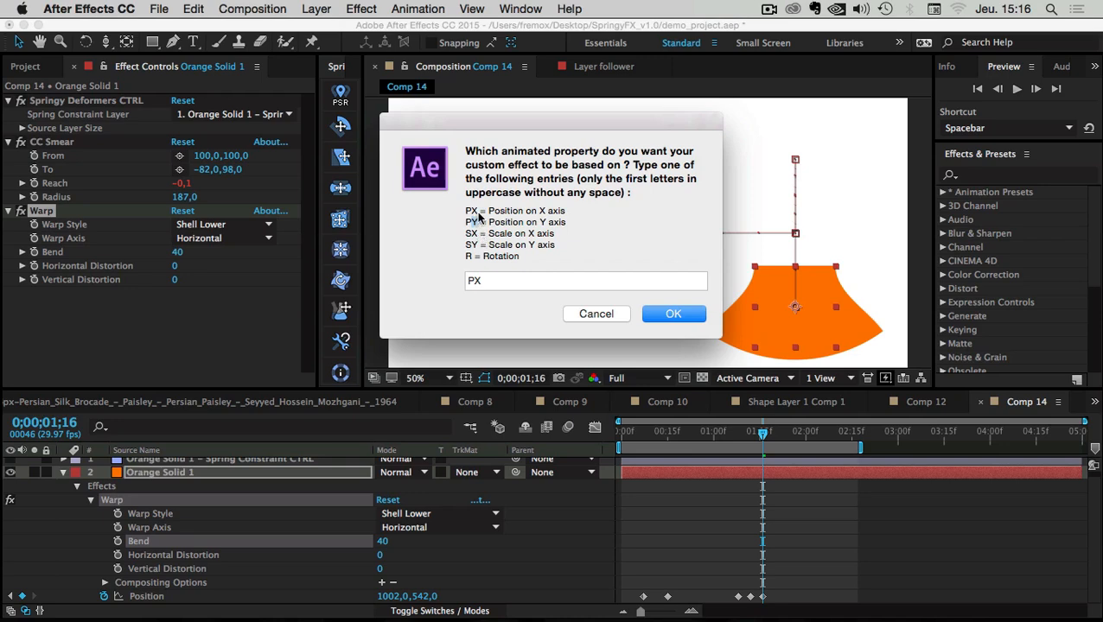
double_click(481, 282)
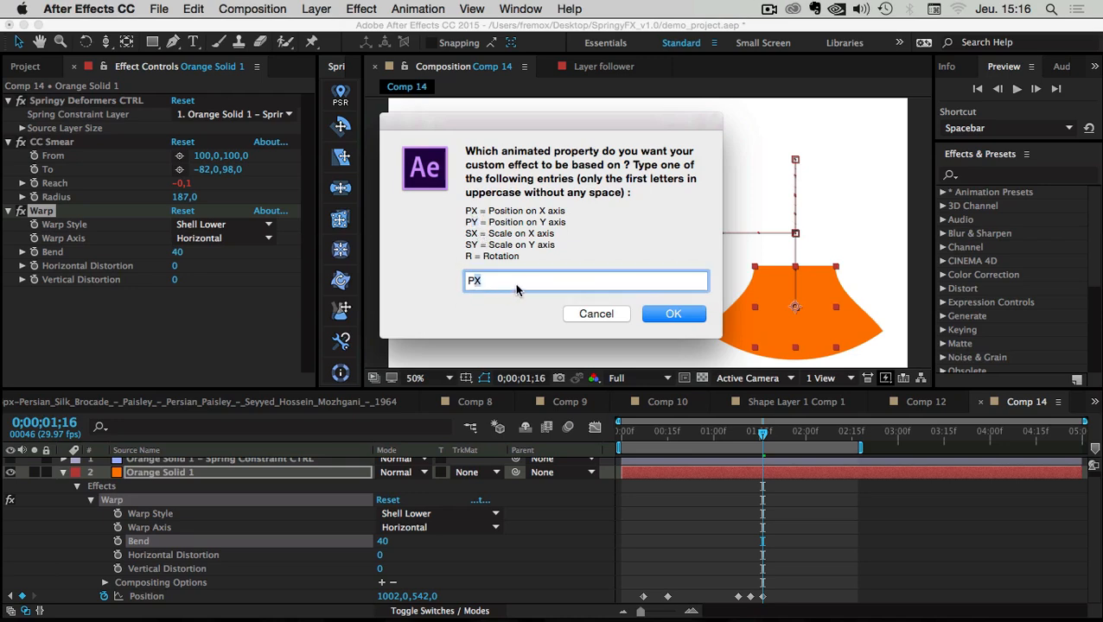
type("PY")
left_click(672, 315)
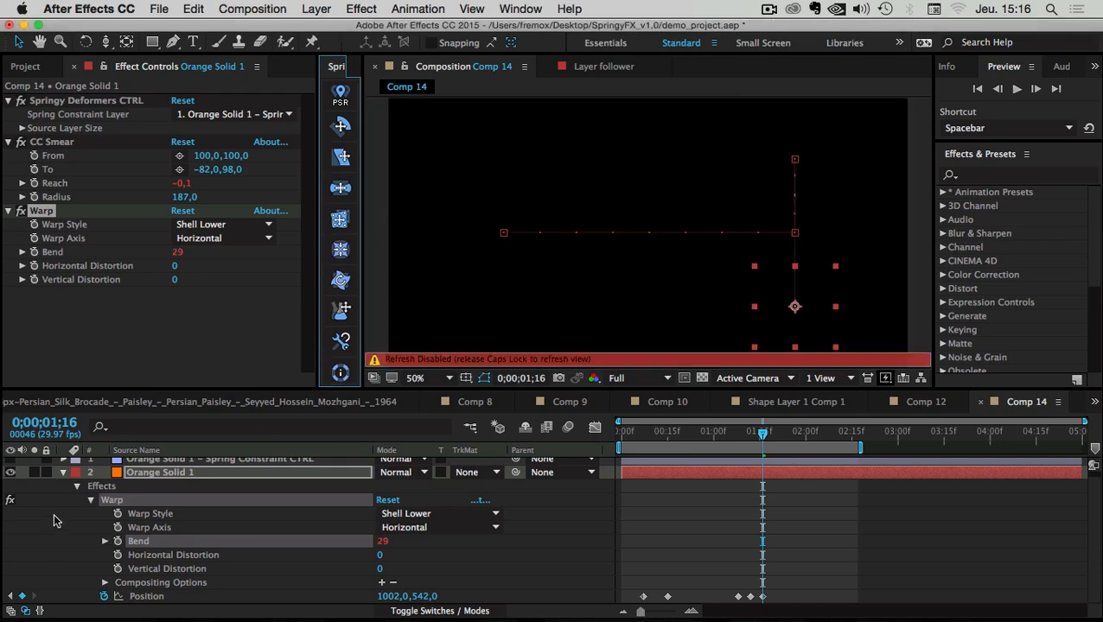
- Examine the Warp : Bend MAX controls on the Spring Constraint CTRL layer and compare them with the solid's Warp effect
left_click(145, 481)
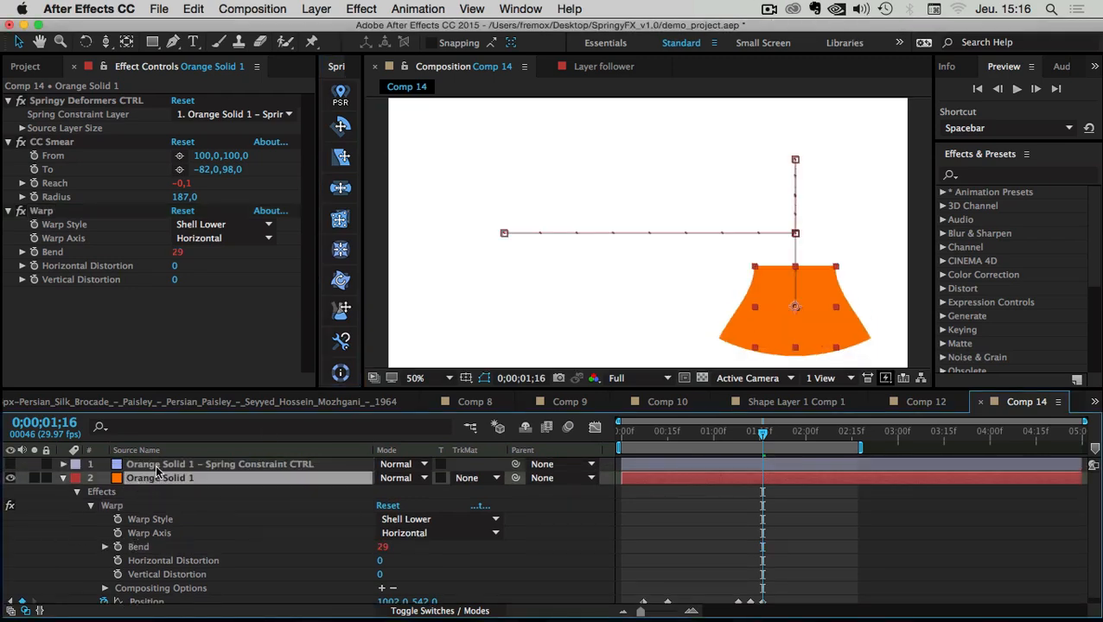
left_click(128, 468)
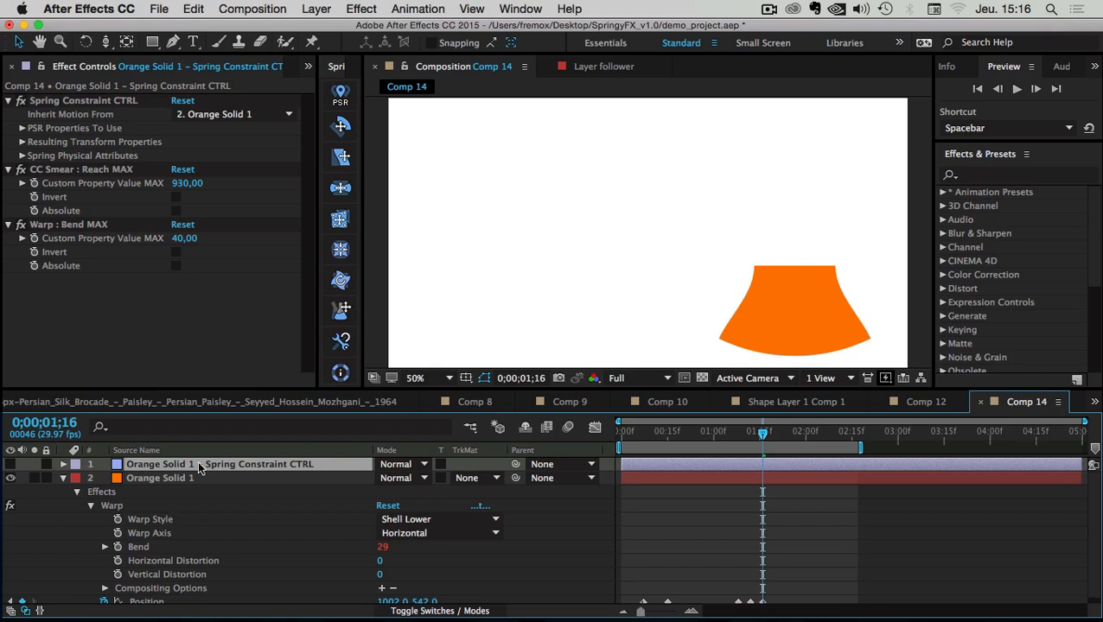
left_click(234, 522)
left_click(271, 471)
left_click(44, 520)
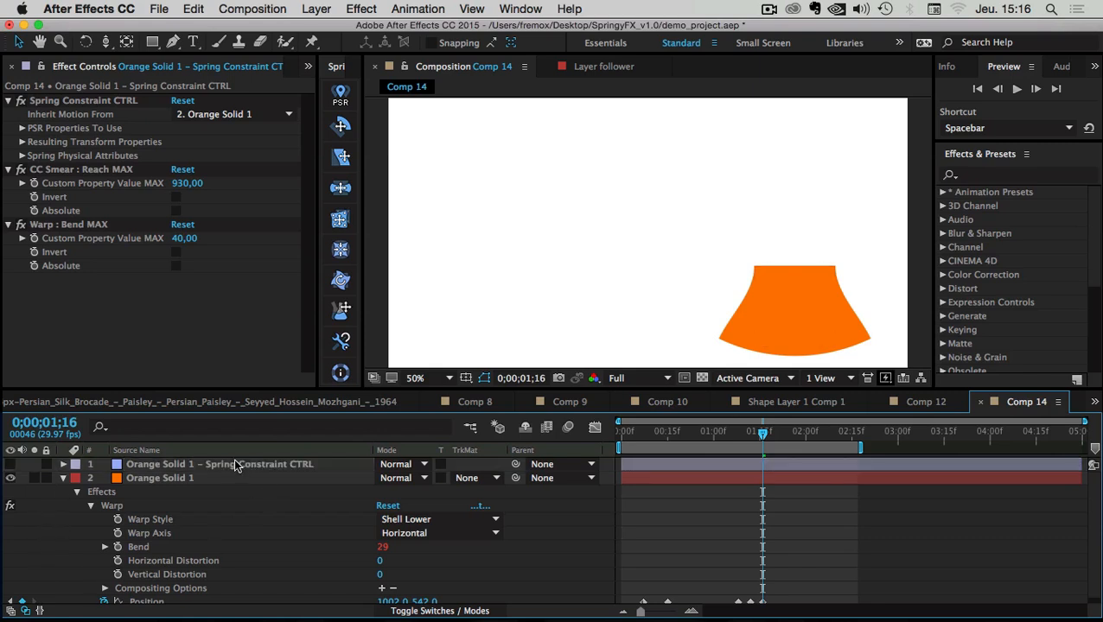
left_click(233, 464)
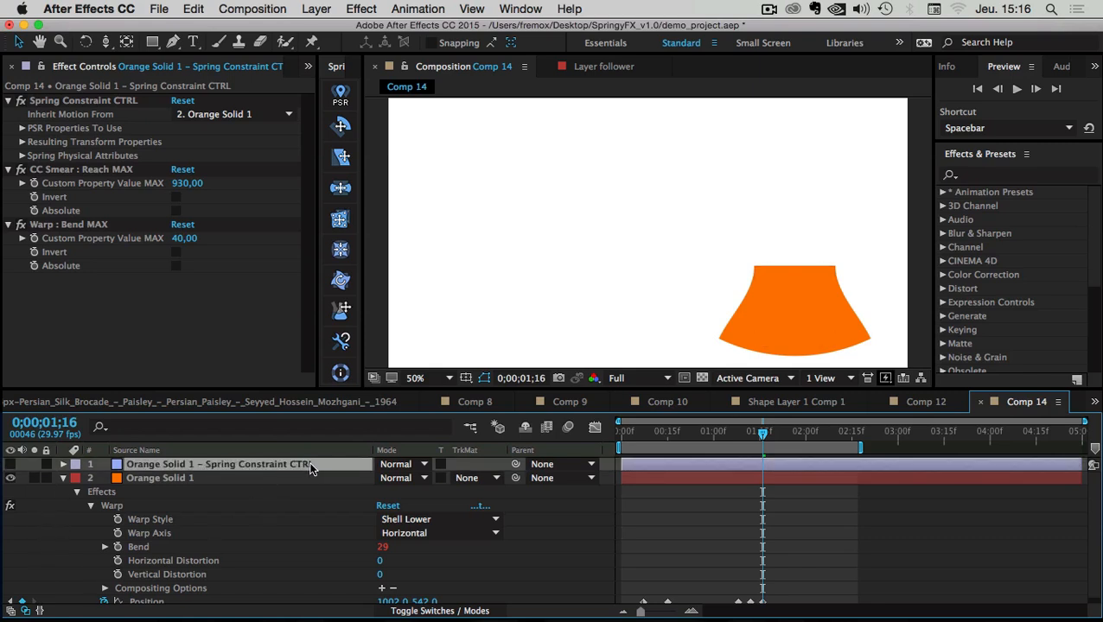
left_click(39, 225)
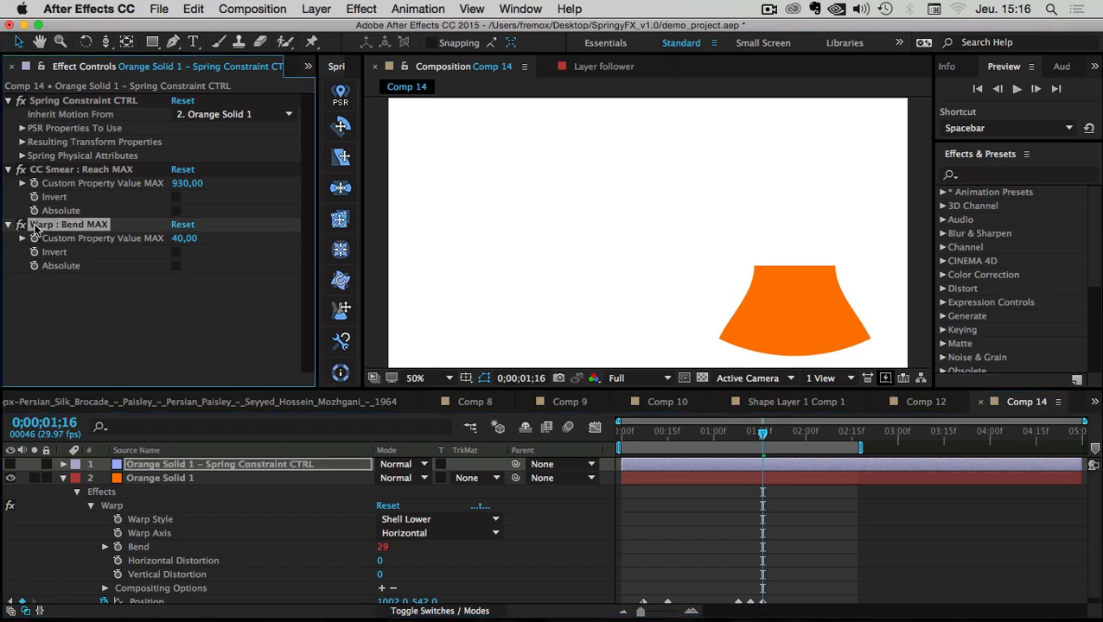
left_click(113, 507)
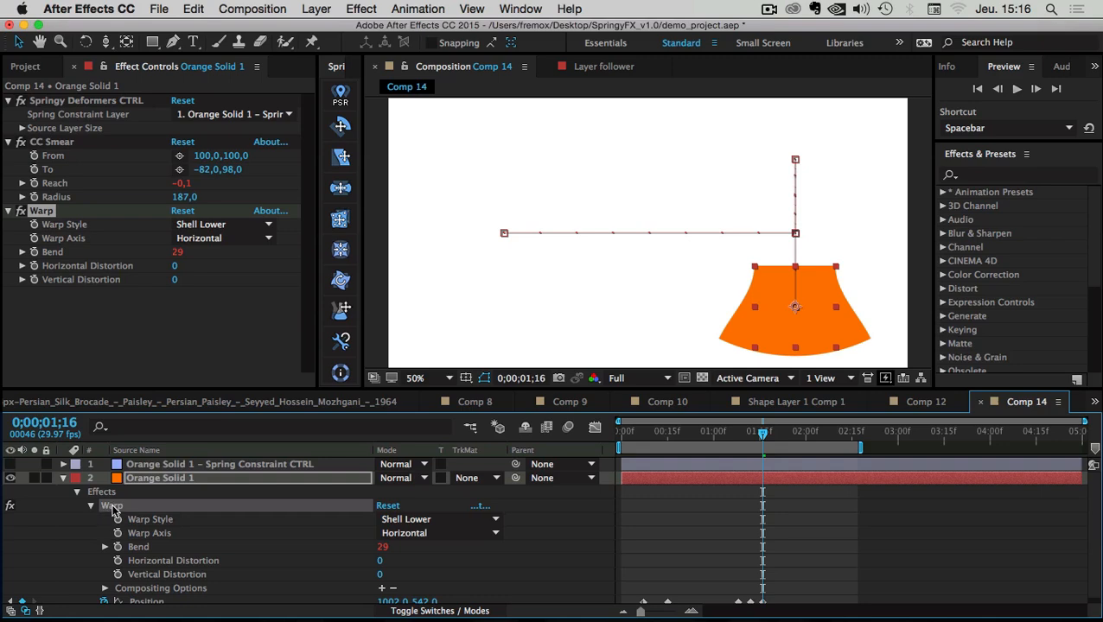
left_click(171, 467)
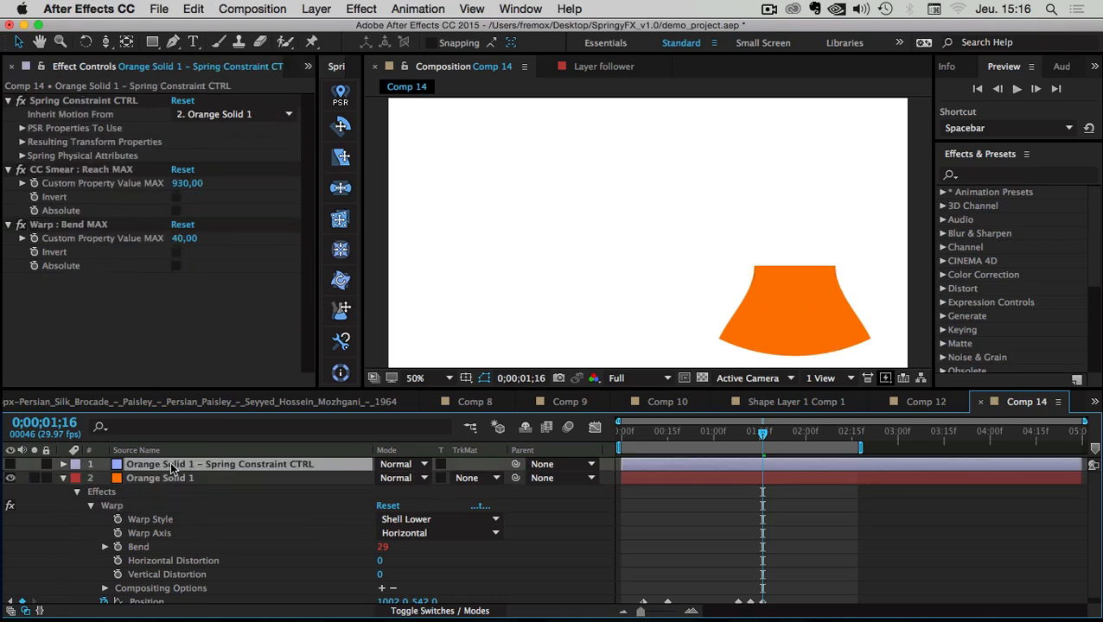
left_click(74, 227)
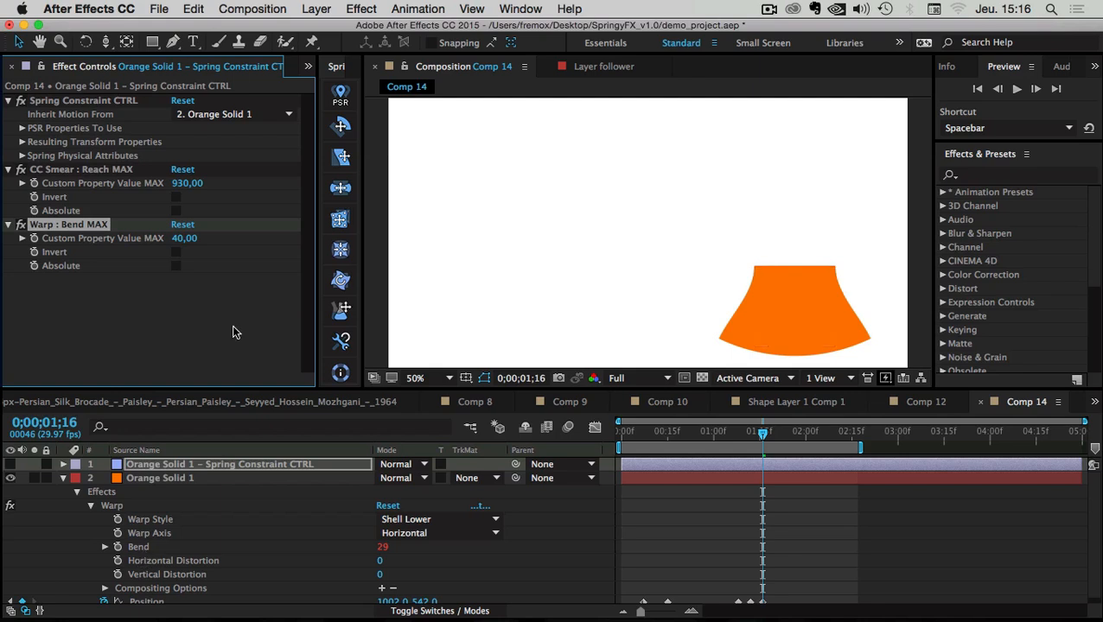
left_click(171, 318)
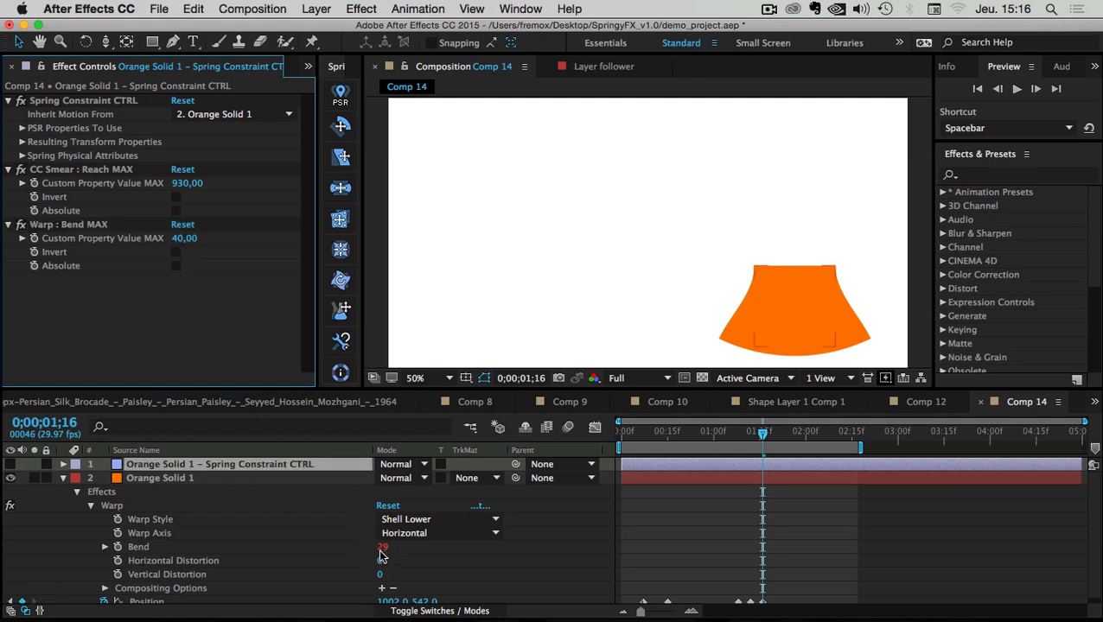
- Return to the first frame and set the Custom Property Value MAX of Warp : Bend MAX to 500
key("Home")
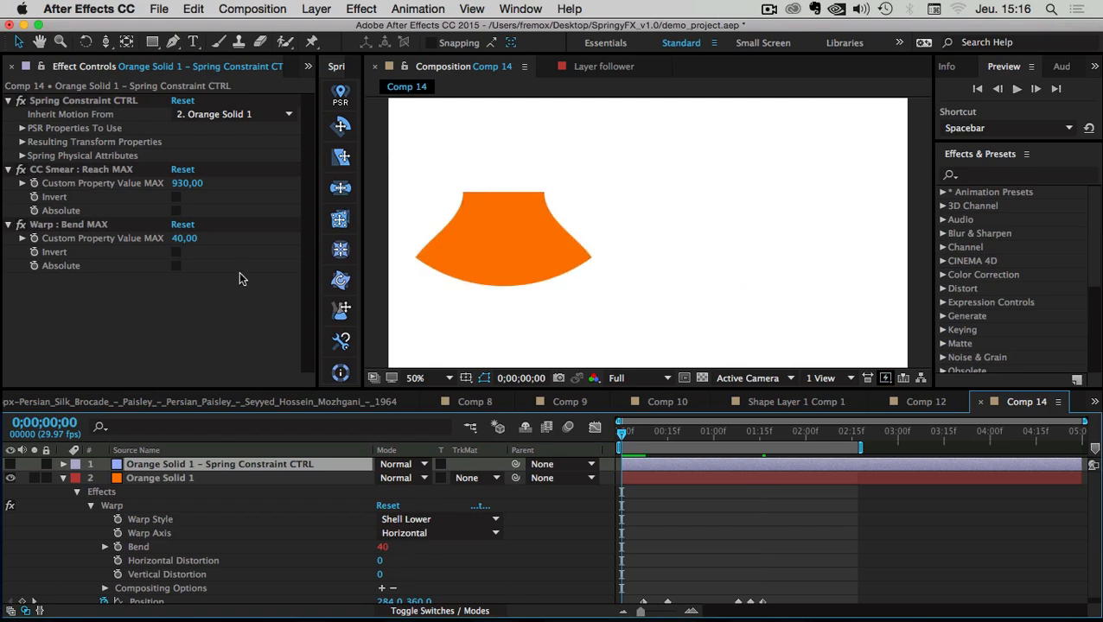
left_click(184, 238)
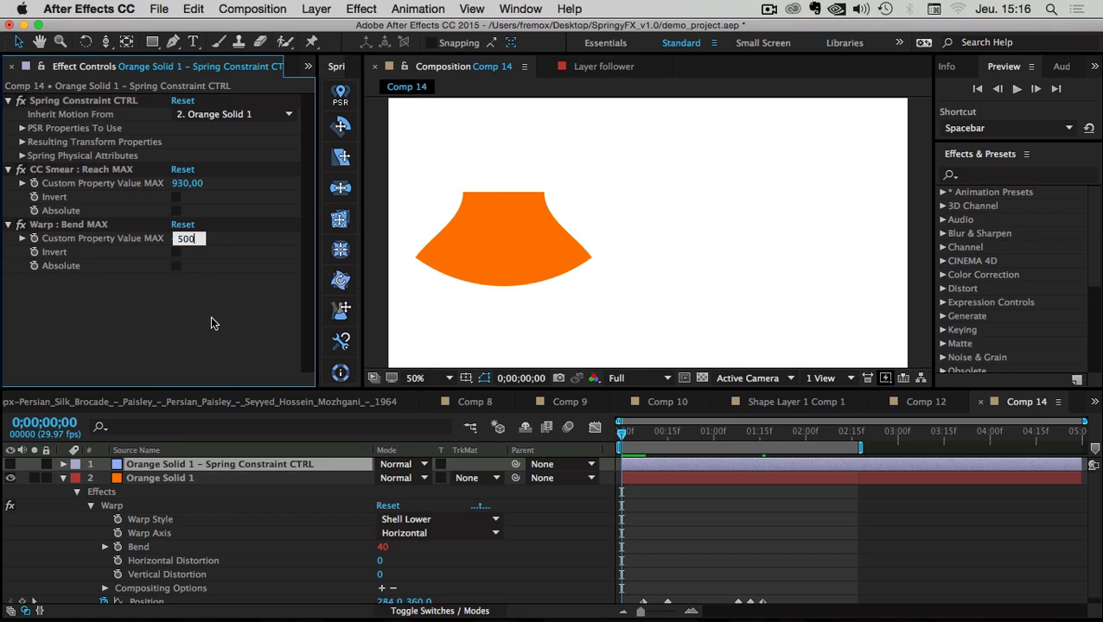
key("Return")
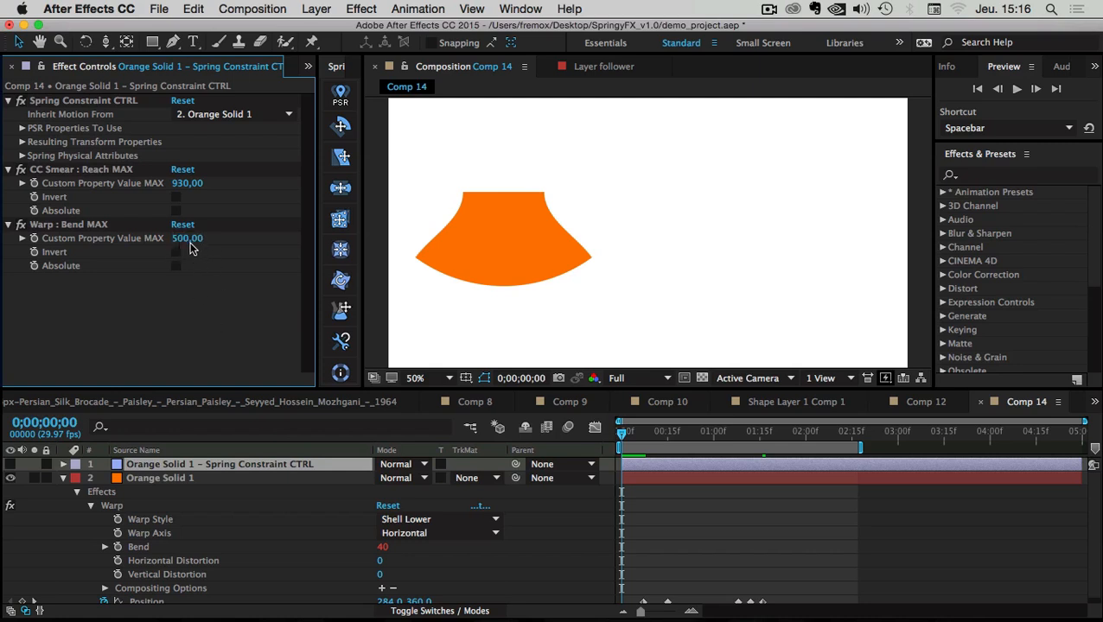
- Set the base value of Warp's Bend to 0 on the orange solid
left_click(144, 551)
left_click(383, 547)
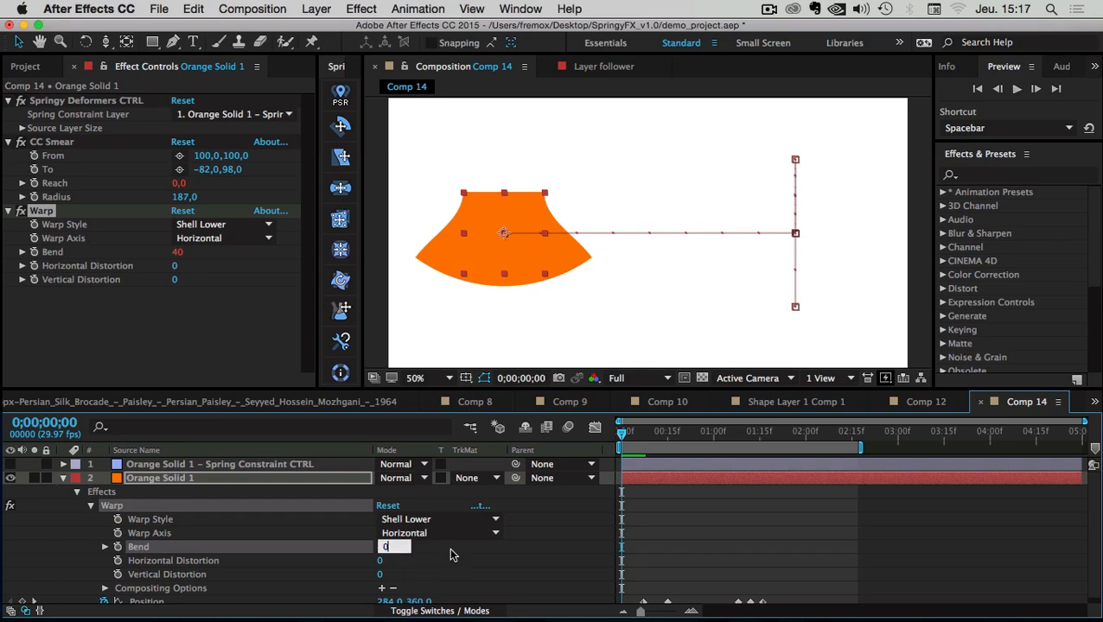
left_click(451, 554)
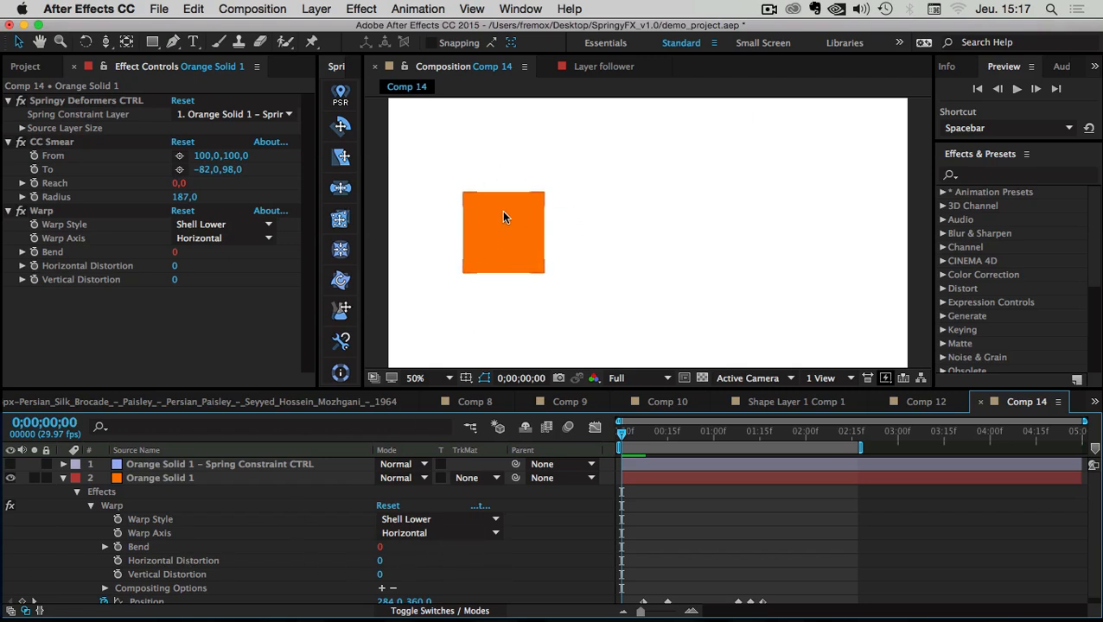
- Extend the work area slightly and shift the last two Position keyframes of the orange solid a little later
left_click_drag(861, 449, 869, 450)
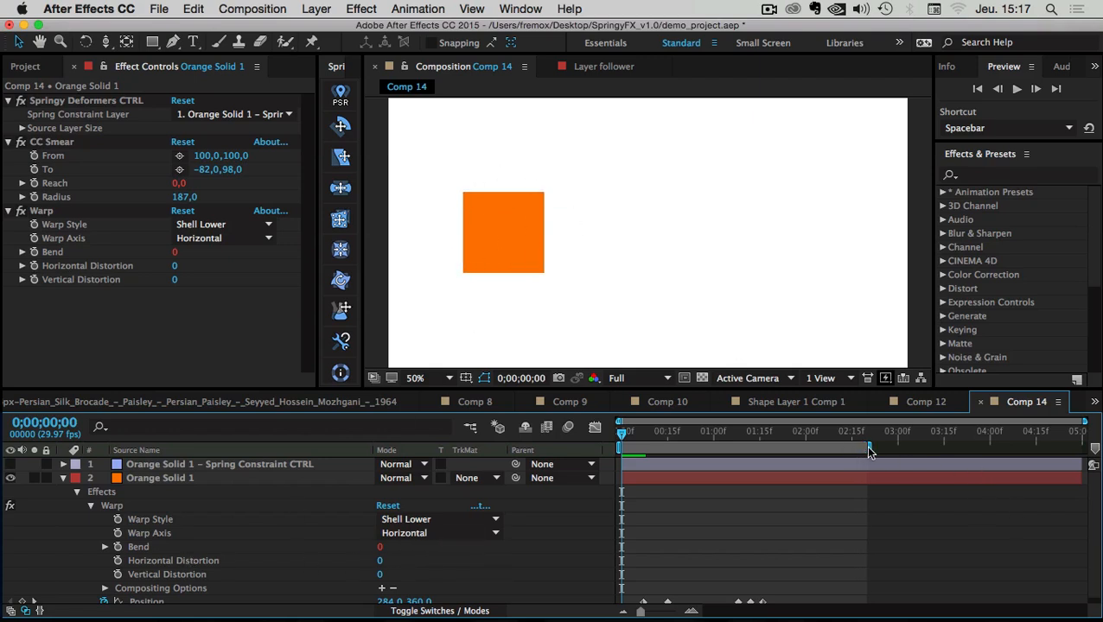
left_click(769, 602)
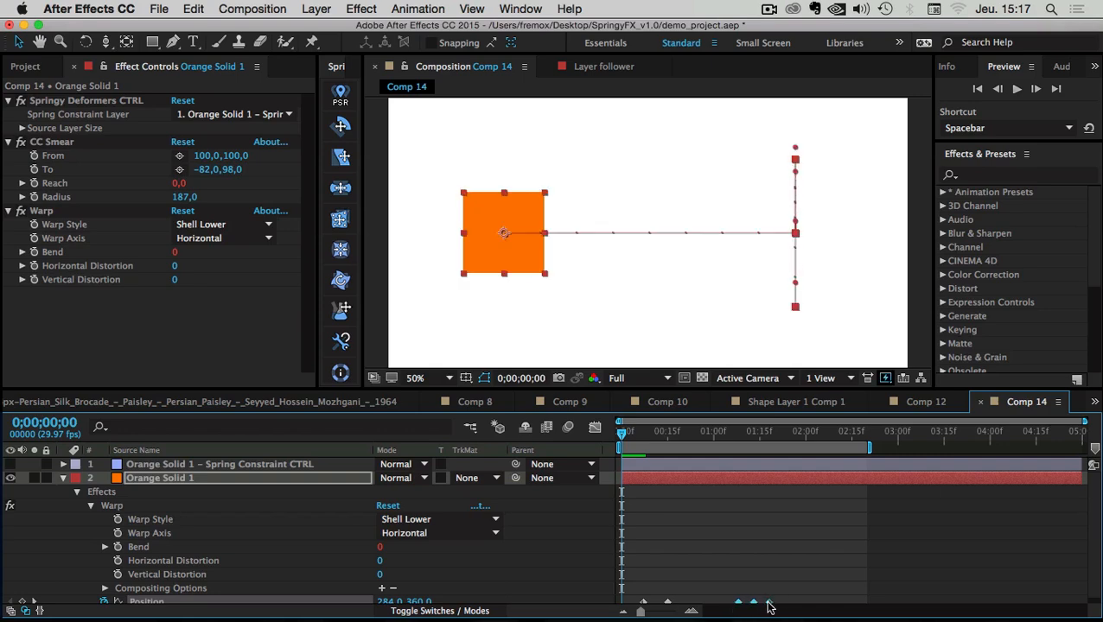
left_click(955, 533)
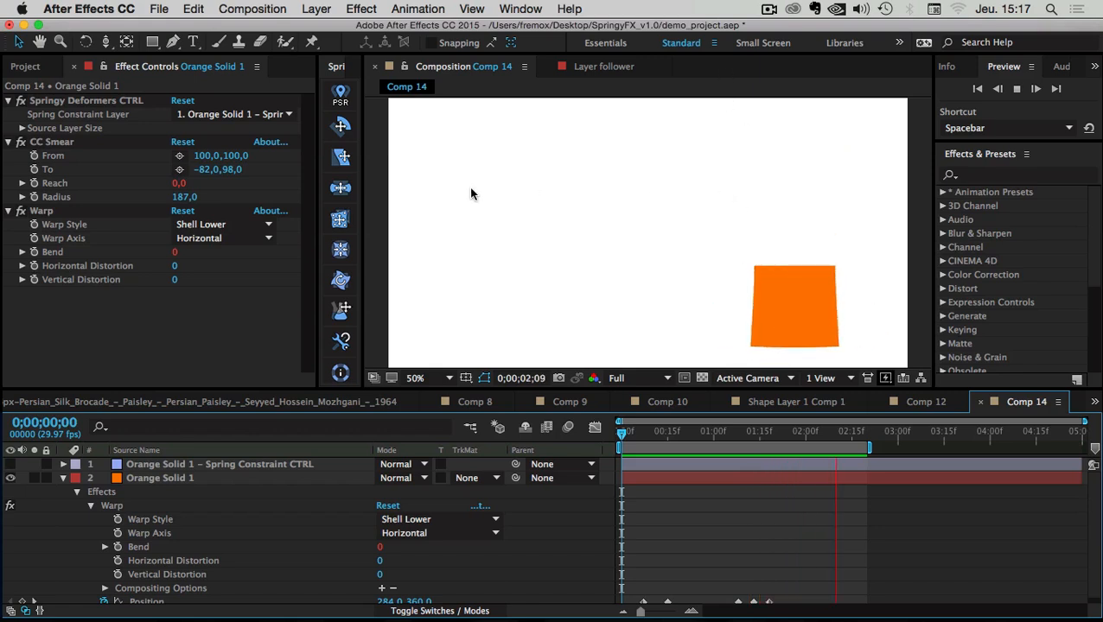
- Try the Wave, Fish and Rise styles for the orange solid's Warp effect at 0;00;01;15, and set Warp Style to Arch
key("space")
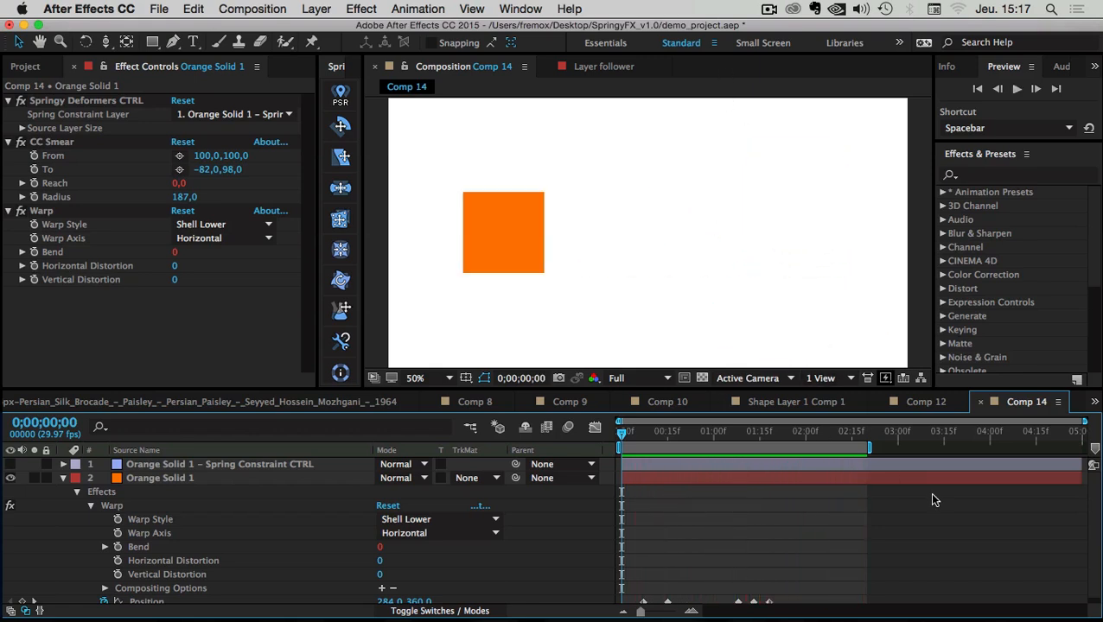
left_click_drag(714, 435, 759, 432)
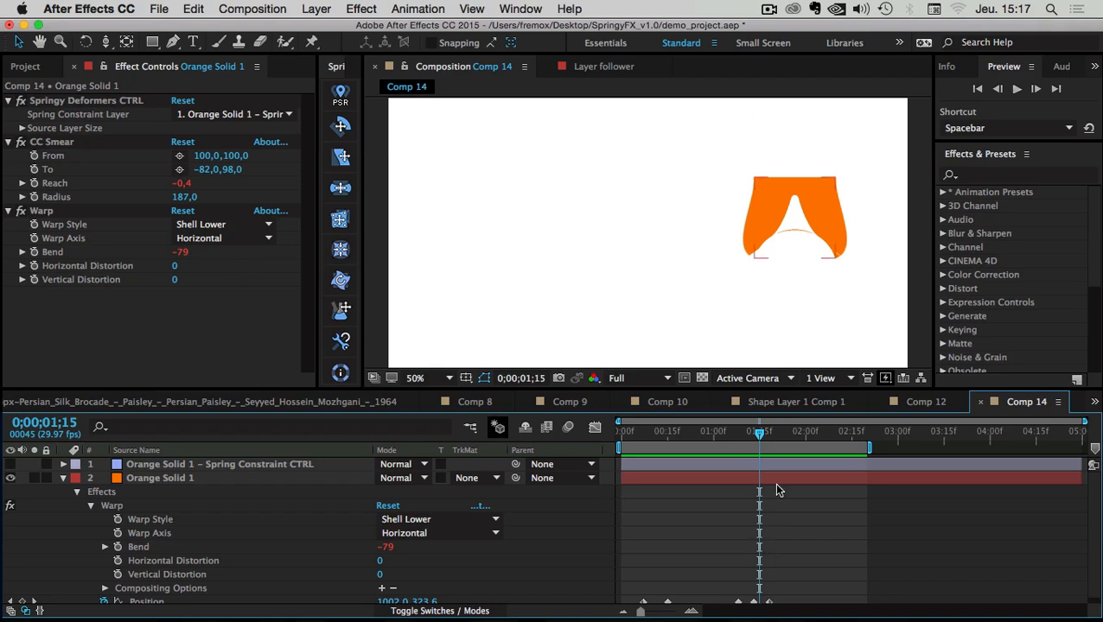
left_click(232, 224)
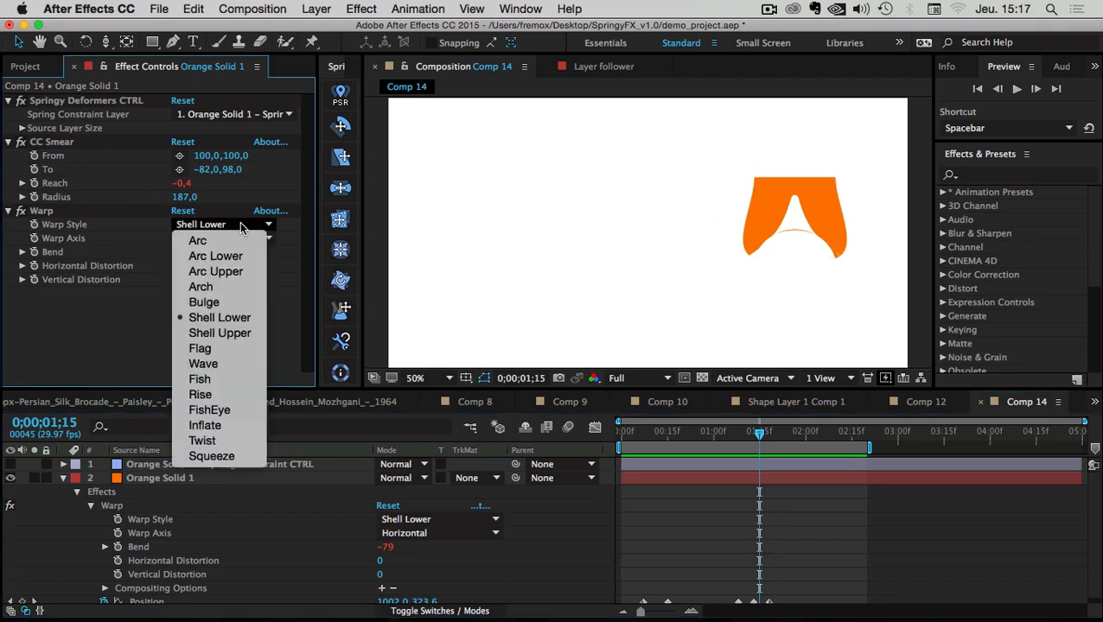
left_click(231, 365)
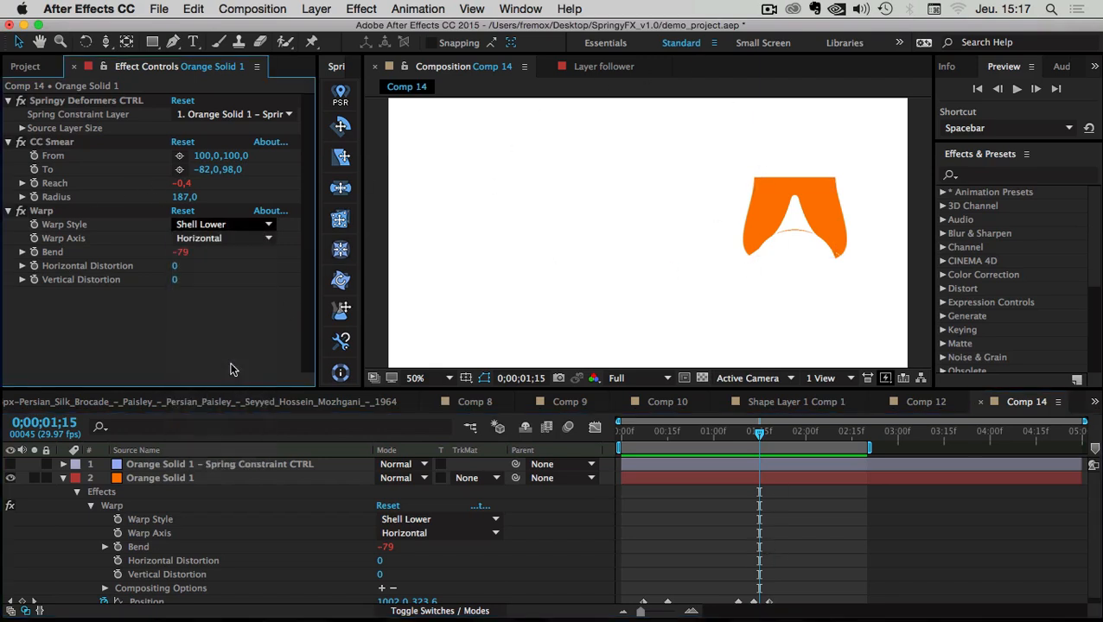
left_click(245, 226)
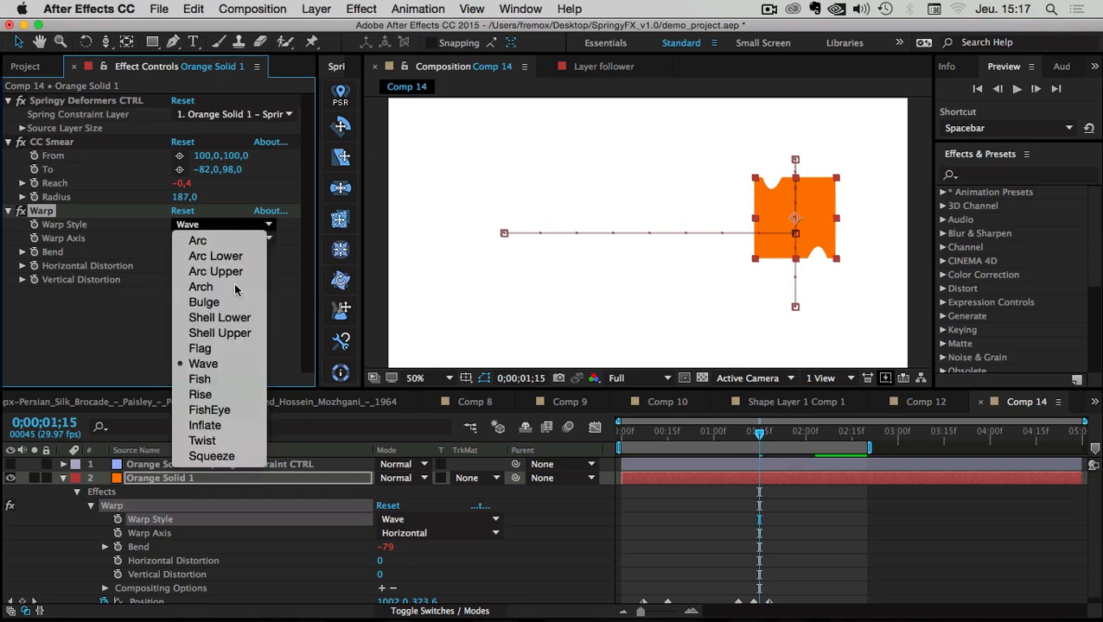
left_click(249, 232)
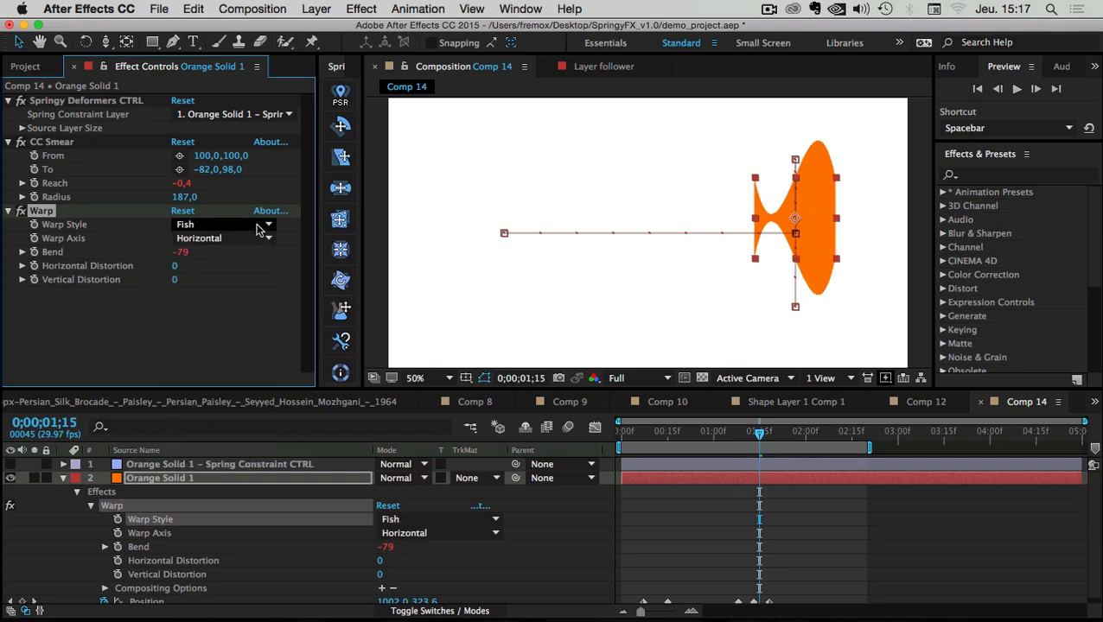
left_click(251, 226)
left_click(219, 395)
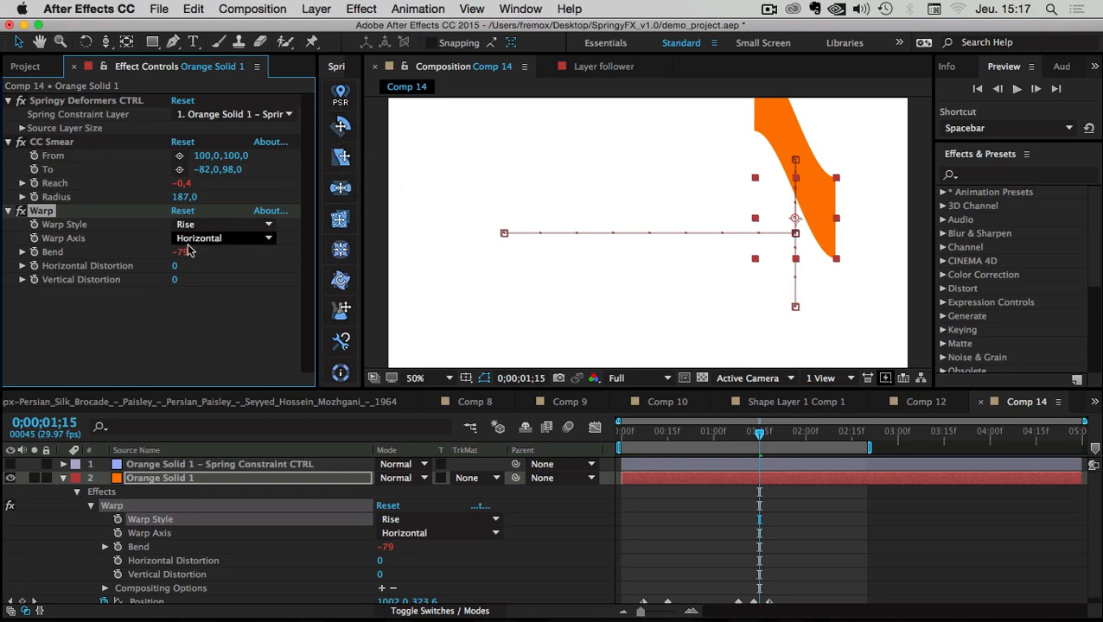
left_click(235, 227)
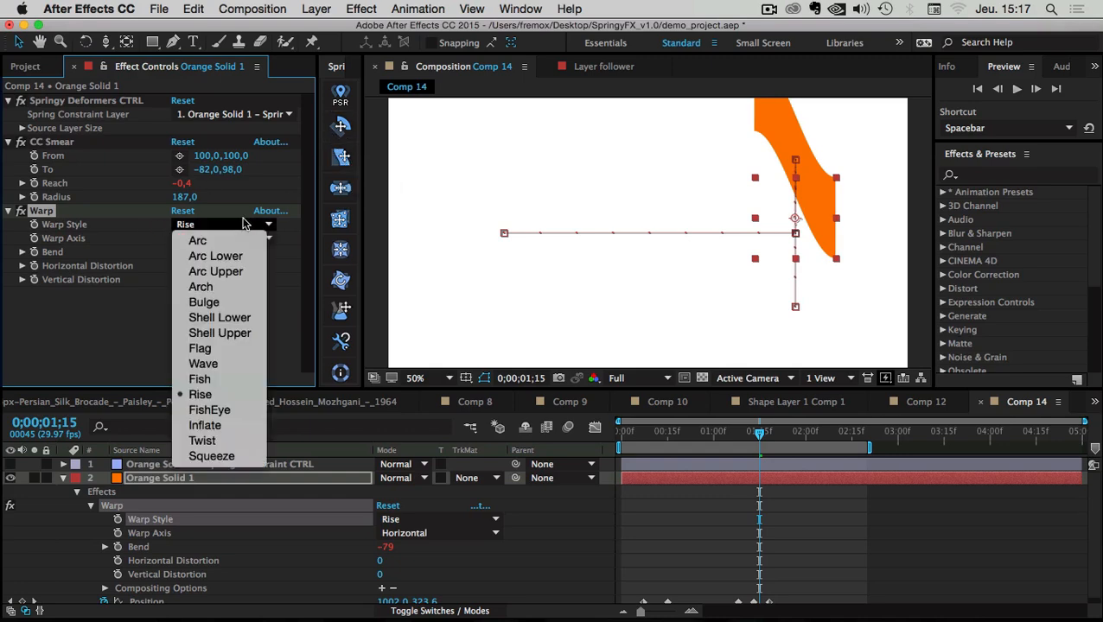
left_click(216, 287)
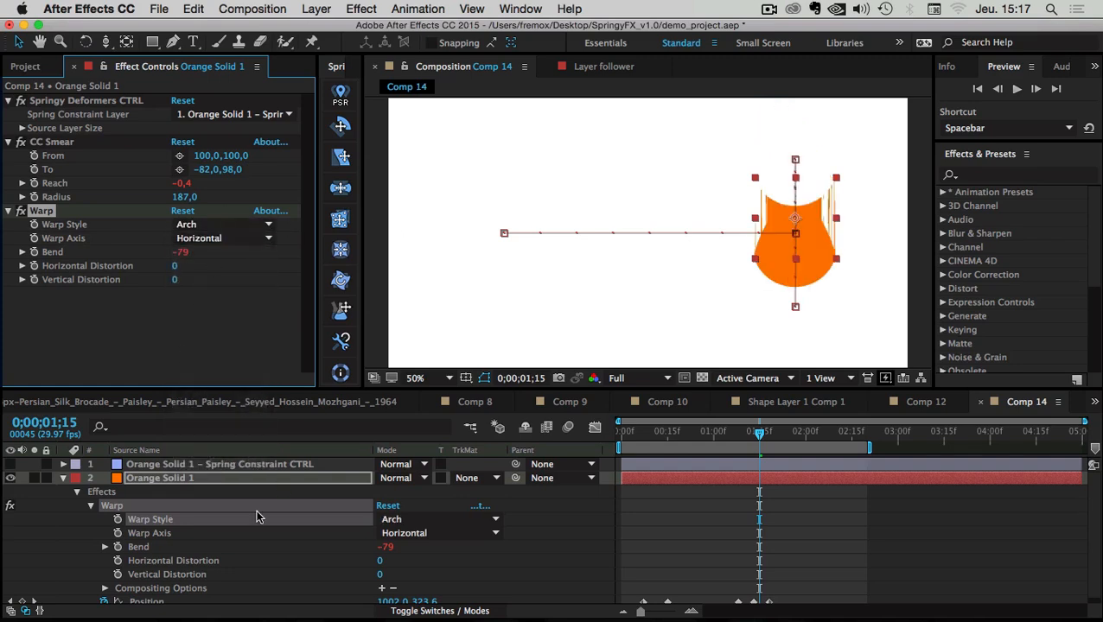
- Set the Custom Property Value MAX of Warp : Bend MAX to 320 on the Spring Constraint CTRL layer and preview the animation
left_click(216, 466)
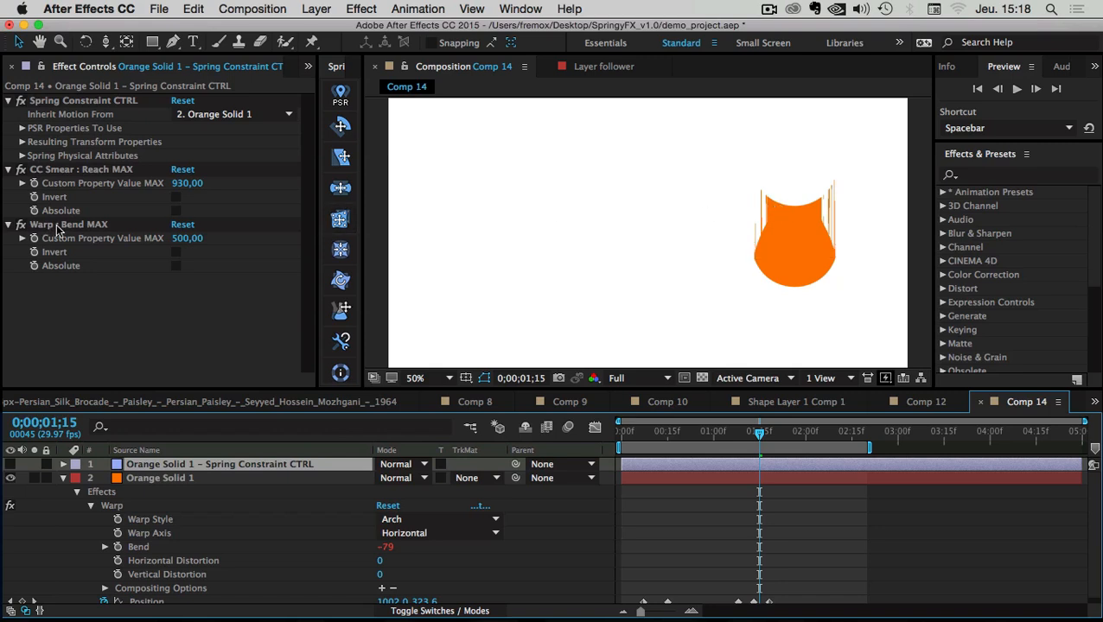
mouse_move(186, 244)
left_mouse_down()
mouse_move(142, 236)
mouse_move(202, 241)
mouse_move(173, 247)
left_mouse_up()
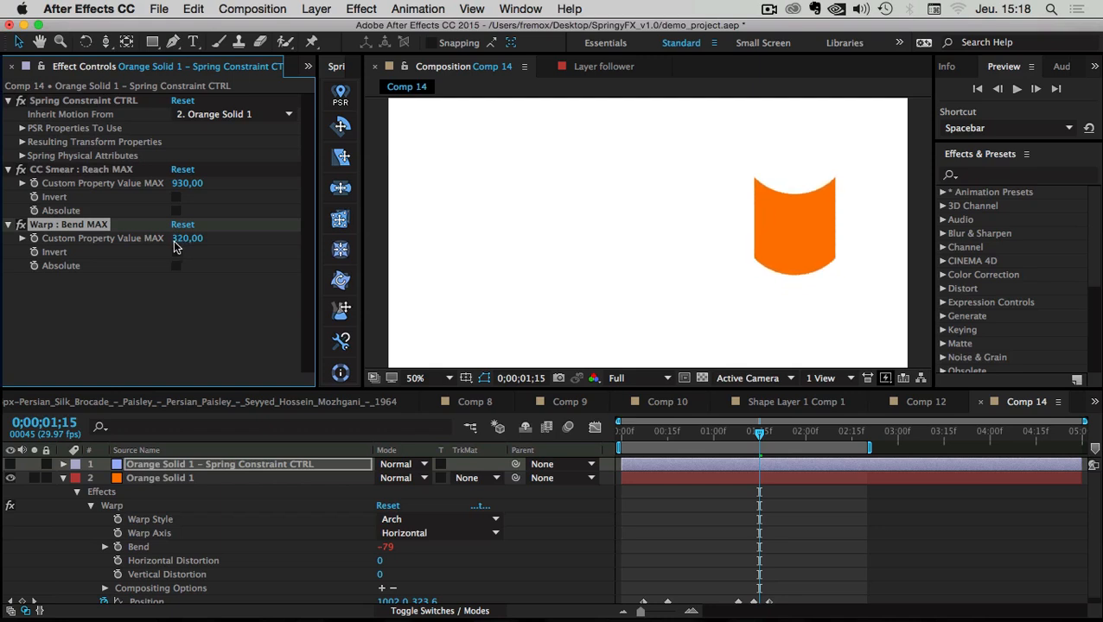
left_click(709, 573)
key("space")
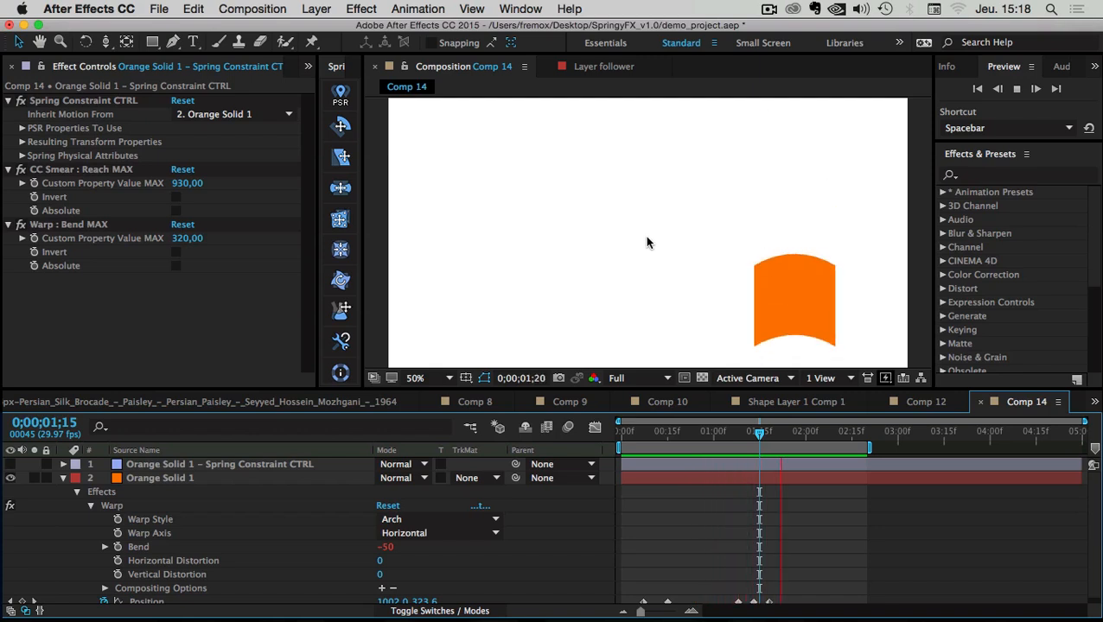
key("space")
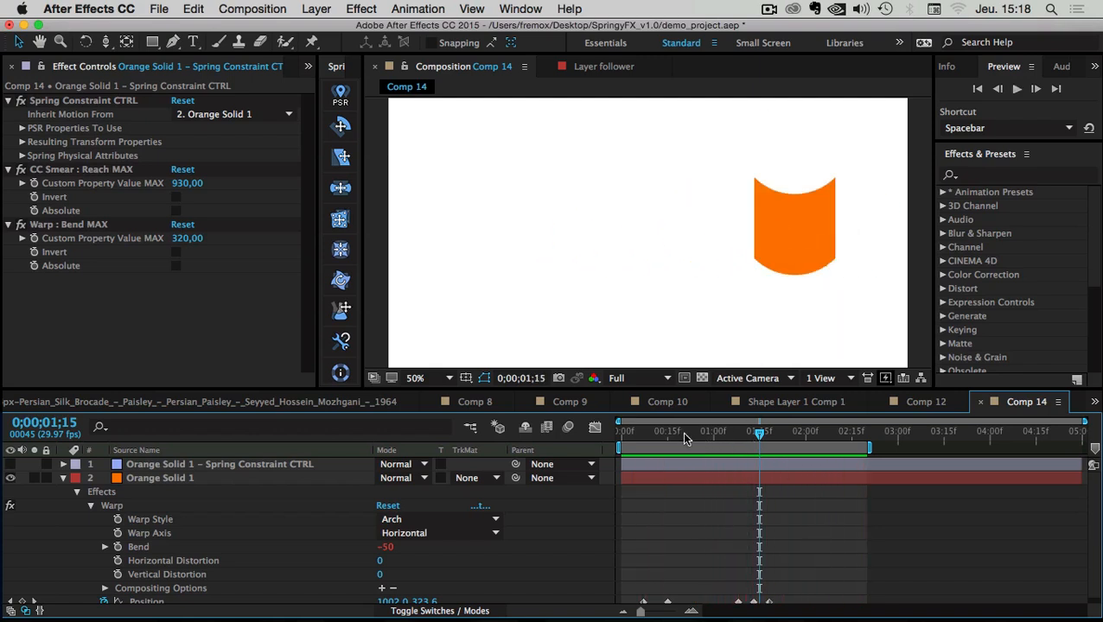
left_click_drag(664, 438, 643, 435)
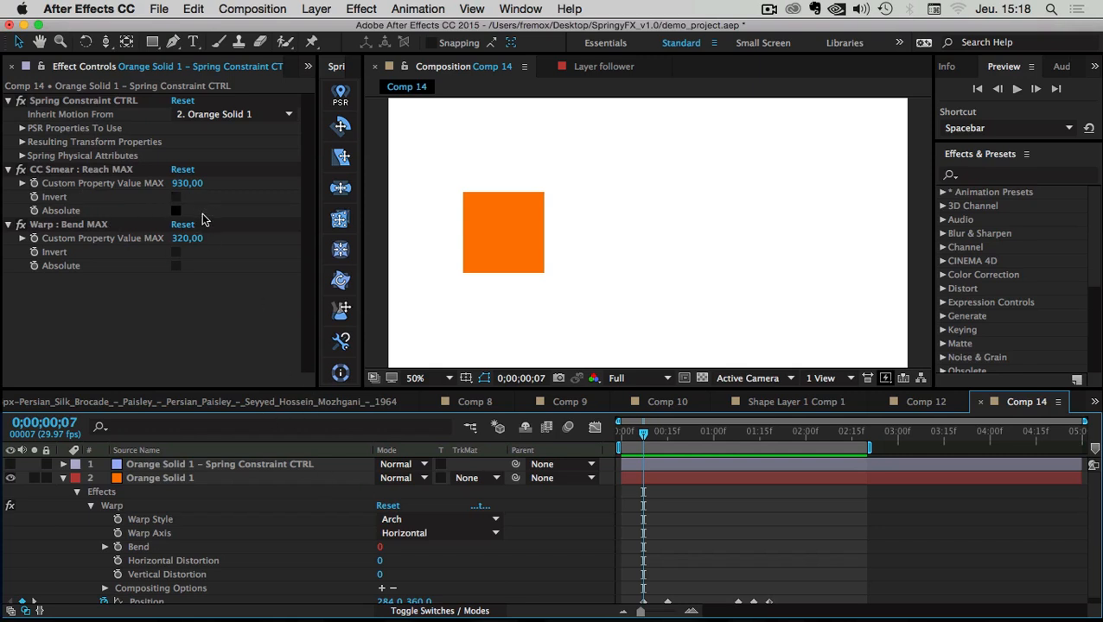
- Undo the recent edits back to before the Warp effect and the vertical-move Position keyframes were added to the orange solid
key("super+z")
key("super+z")
key("super+z")
key("super+z")
key("super+z")
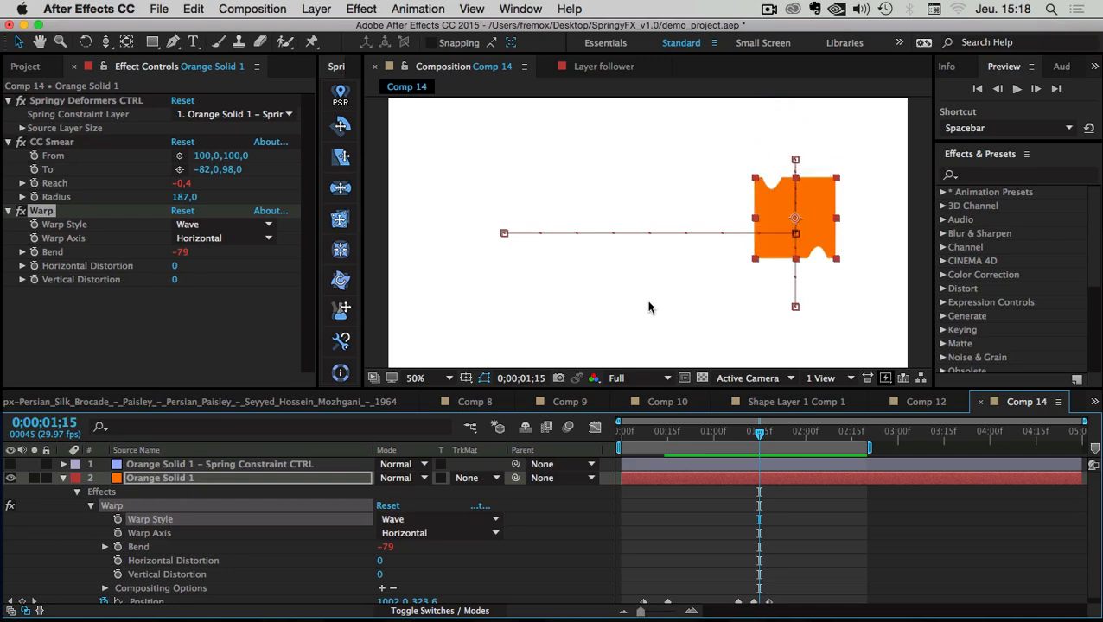
key("super+z")
key("super+z")
key("super+z")
key("super+z")
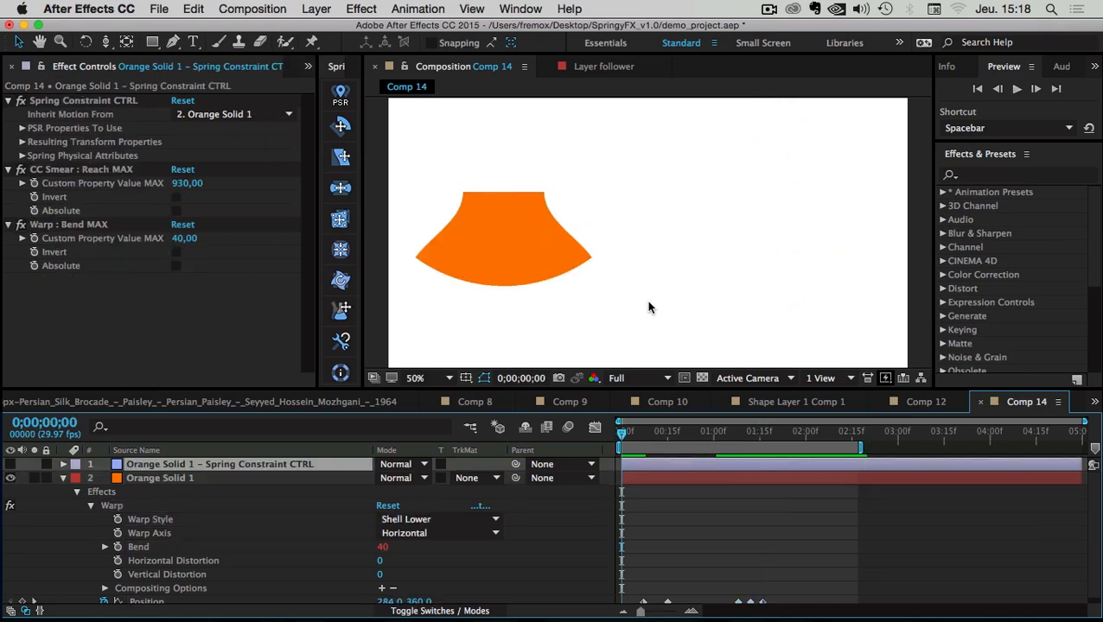
key("super+z")
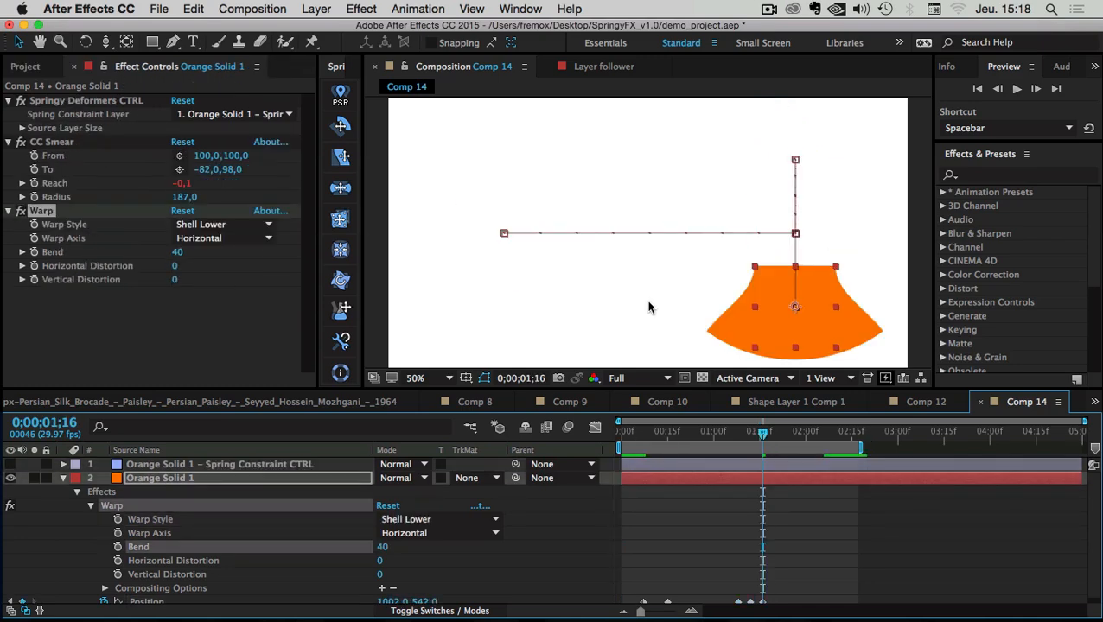
key("super+z")
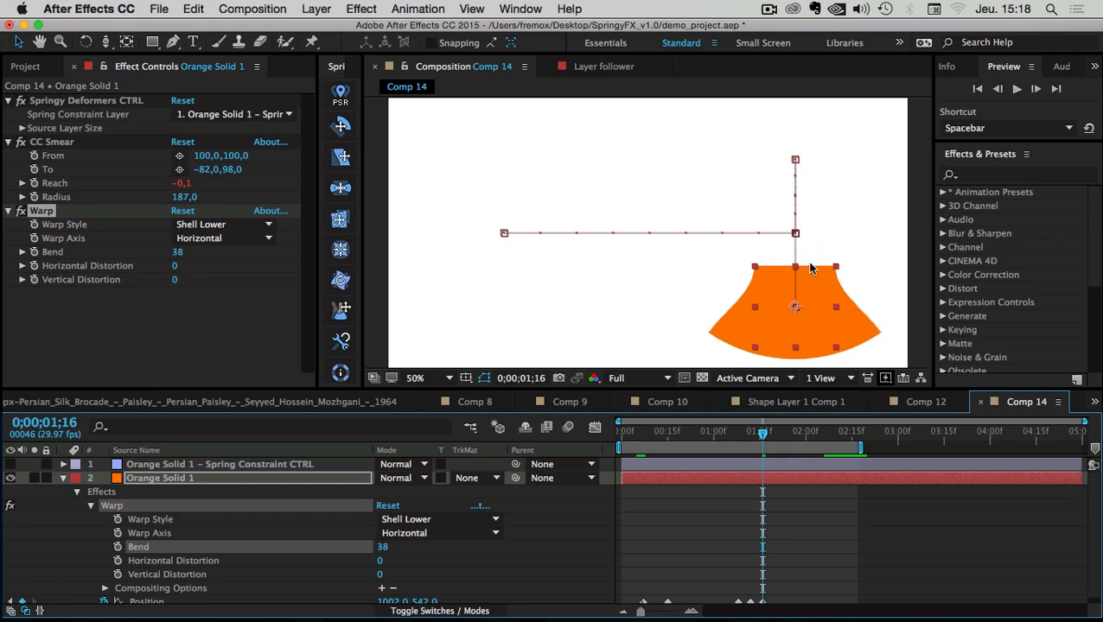
key("super+z")
key("super+z")
key("super+z")
key("super+z")
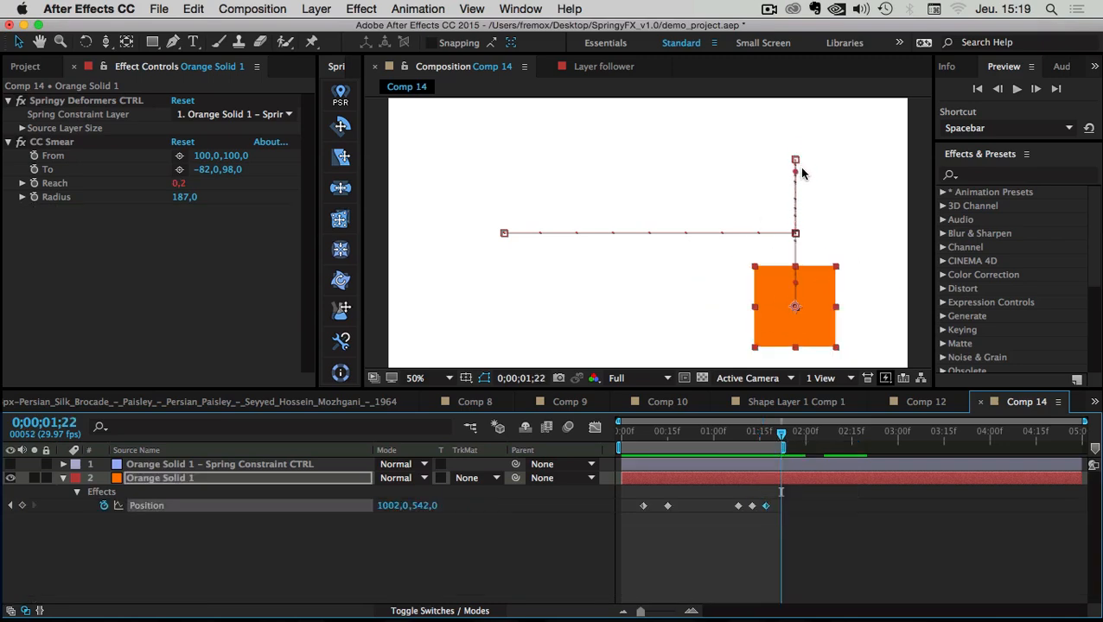
key("super+z")
key("super+z")
key("super+z")
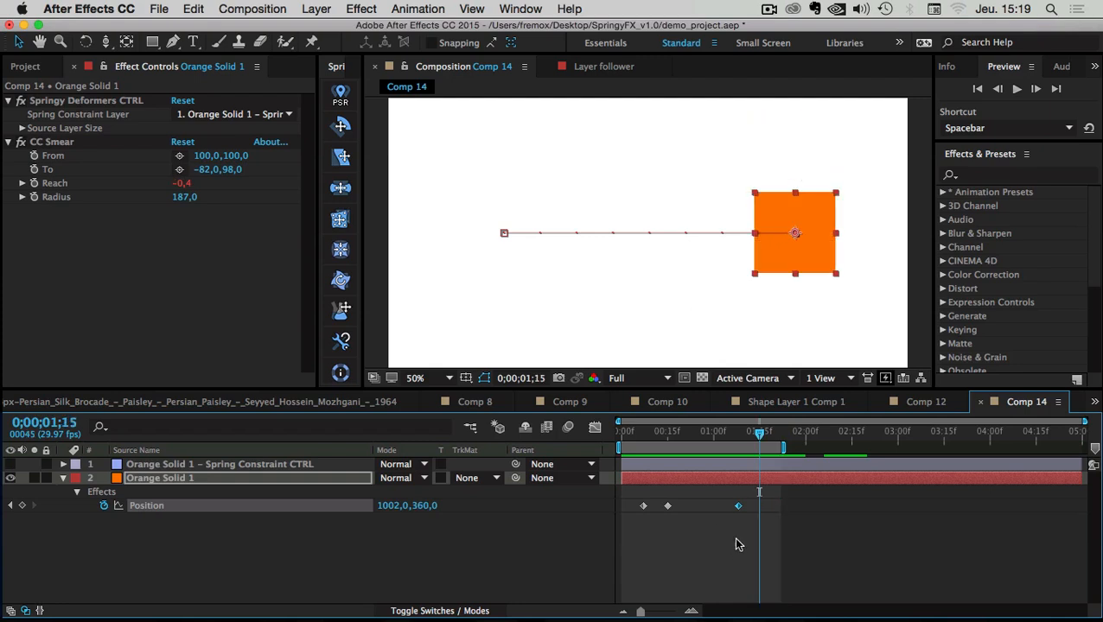
key("super+z")
- Preview the horizontal move and extend the end of the work area to about two seconds
mouse_move(668, 434)
left_mouse_down()
mouse_move(647, 437)
mouse_move(732, 435)
mouse_move(630, 436)
mouse_move(676, 441)
left_mouse_up()
key("space")
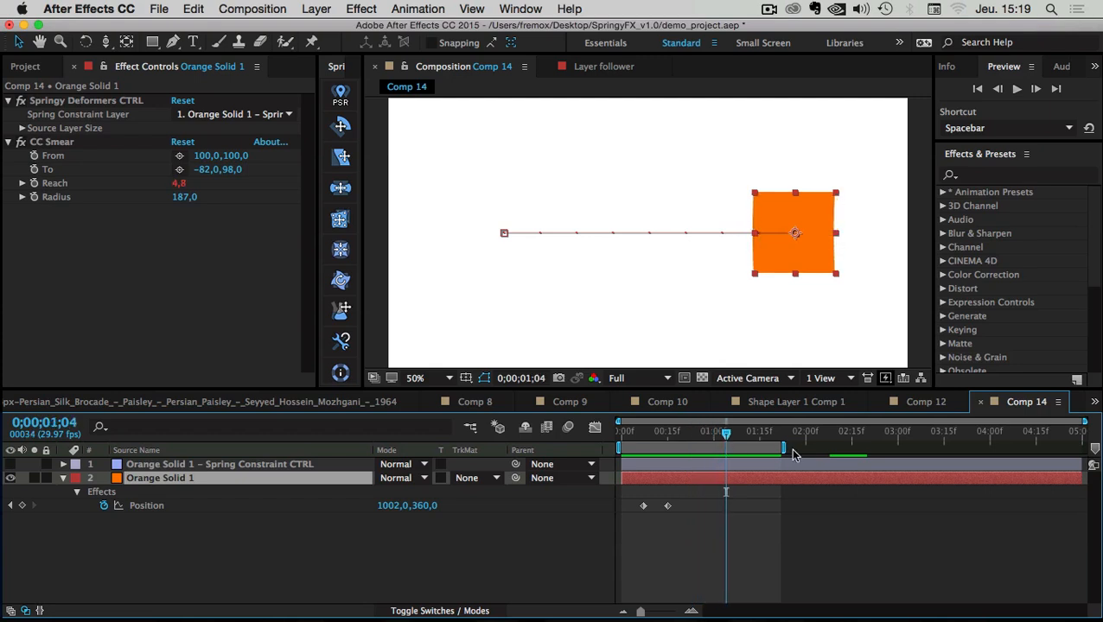
left_click_drag(784, 450, 811, 449)
mouse_move(683, 431)
left_mouse_down()
mouse_move(622, 434)
mouse_move(661, 436)
left_mouse_up()
key("space")
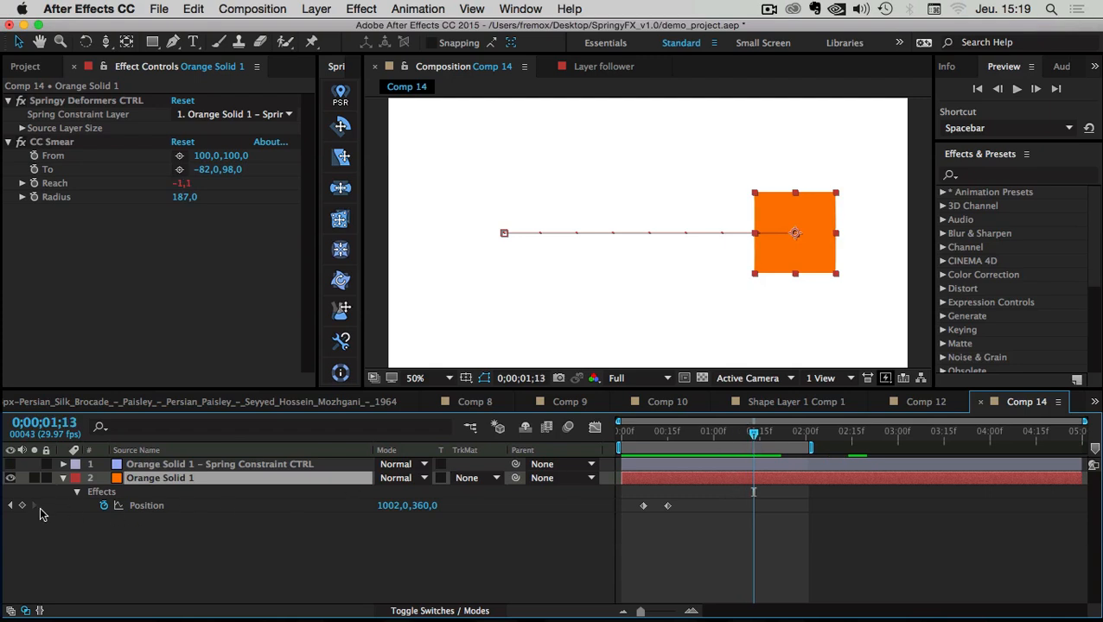
- Copy the orange solid's two Position keyframes, paste them at 0;00;01;13 and time-reverse the pasted pair
left_click_drag(696, 499, 637, 522)
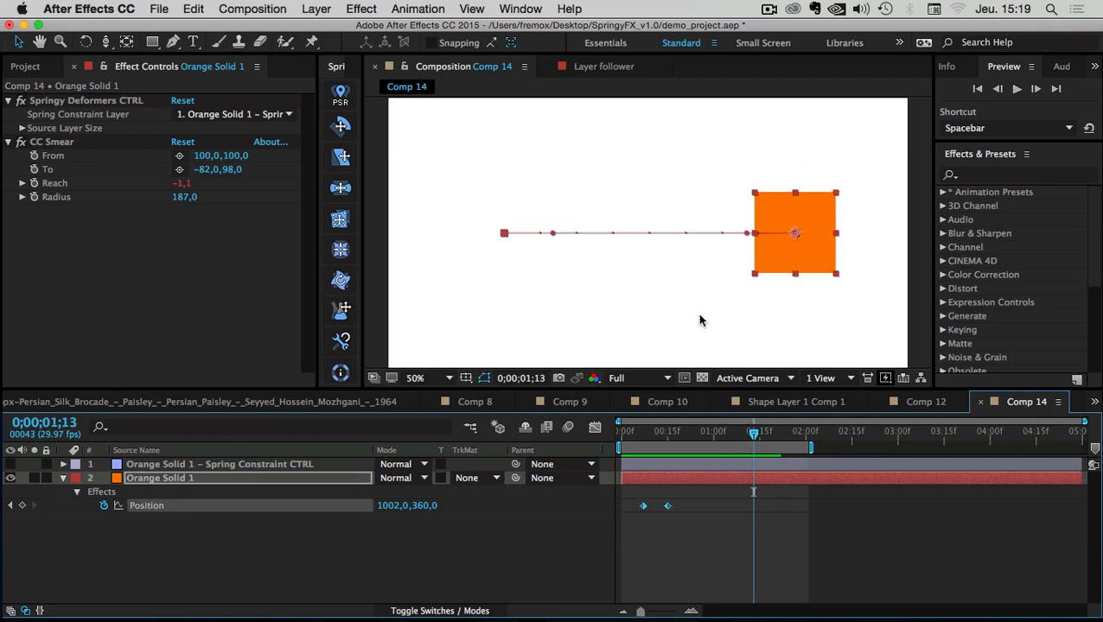
left_click_drag(697, 497, 642, 517)
key("super+v")
right_click(753, 506)
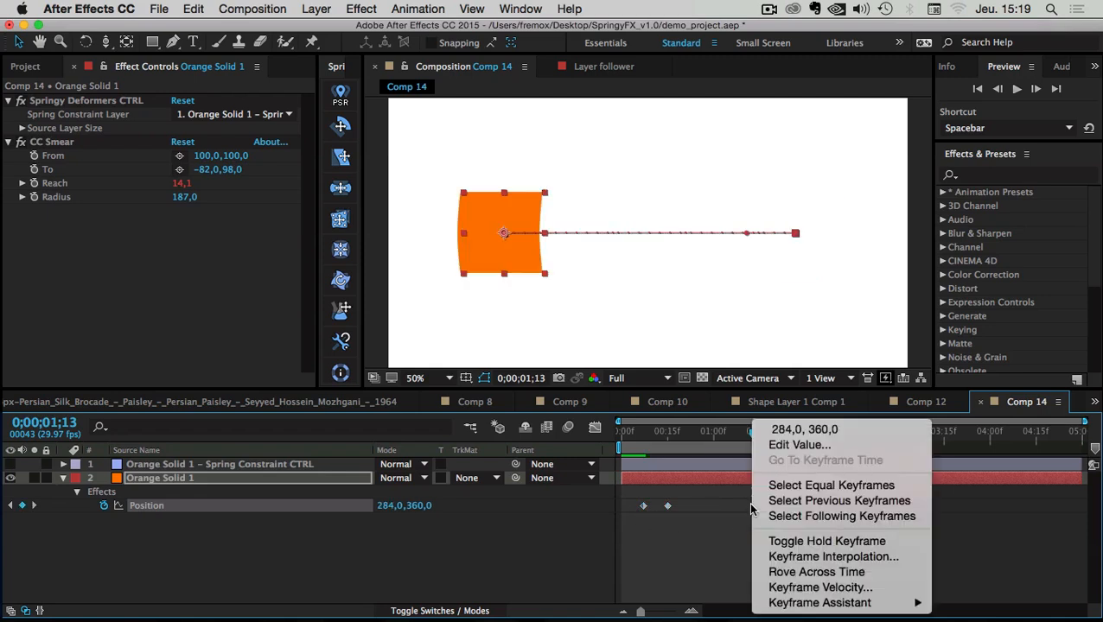
mouse_move(833, 603)
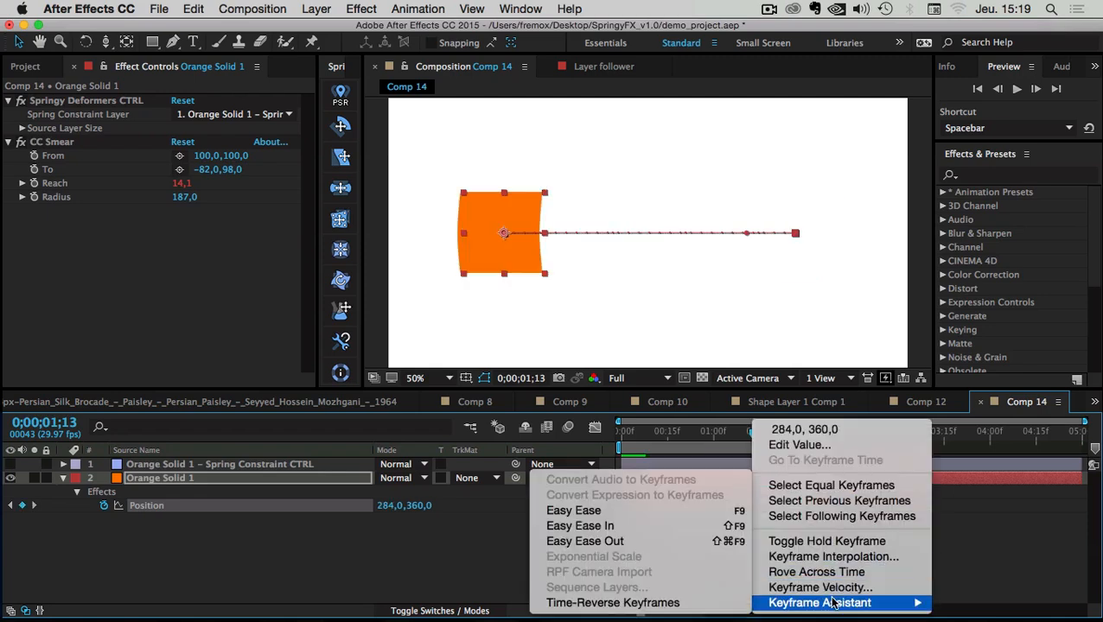
left_click(667, 604)
- Compare the smear on the outward and return moves, and enable Absolute for CC Smear : Reach MAX on the Spring Constraint CTRL layer
mouse_move(638, 438)
left_mouse_down()
mouse_move(622, 435)
mouse_move(754, 447)
mouse_move(634, 439)
mouse_move(656, 439)
left_mouse_up()
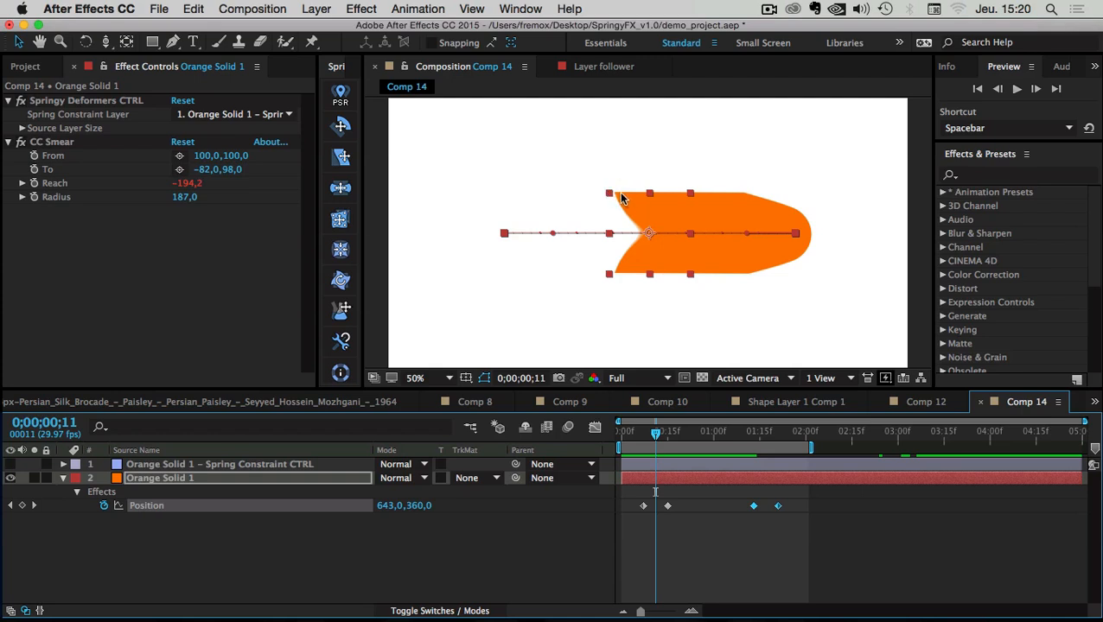
left_click_drag(640, 431, 788, 442)
mouse_move(806, 444)
left_mouse_down()
mouse_move(832, 444)
mouse_move(632, 432)
mouse_move(770, 439)
left_mouse_up()
left_click(188, 464)
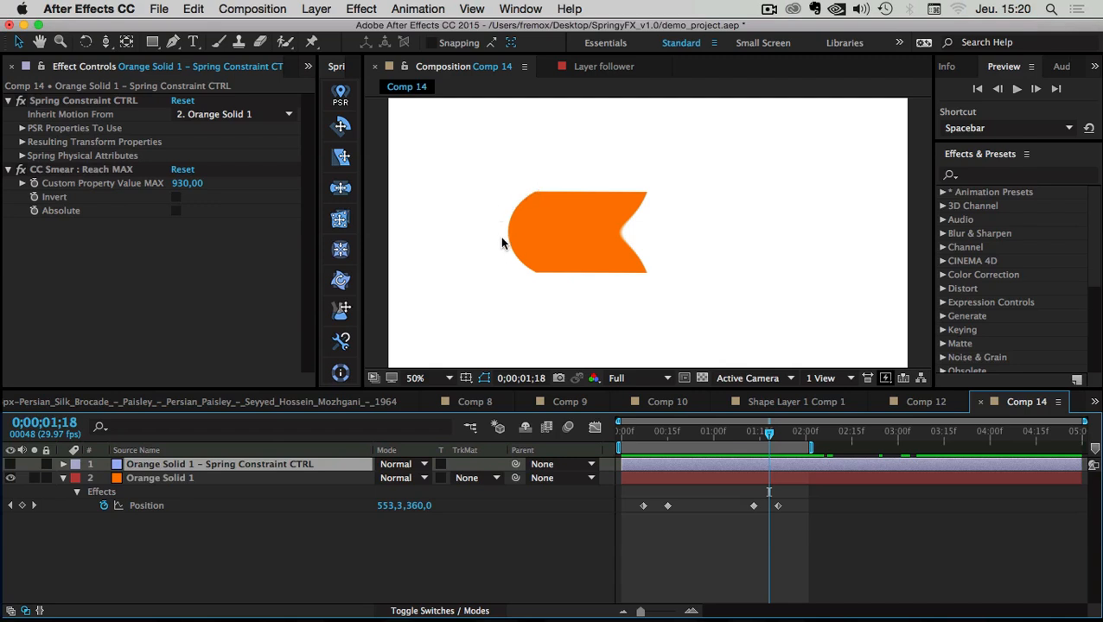
mouse_move(757, 445)
left_mouse_down()
mouse_move(628, 433)
mouse_move(763, 443)
left_mouse_up()
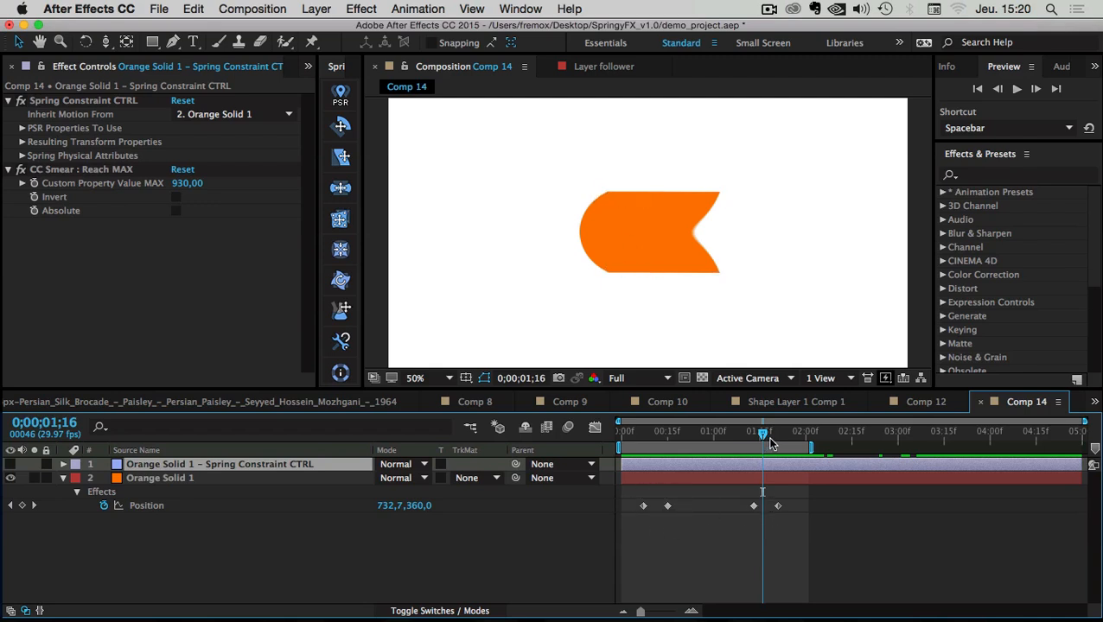
left_click(114, 555)
left_click(223, 467)
left_click(66, 172)
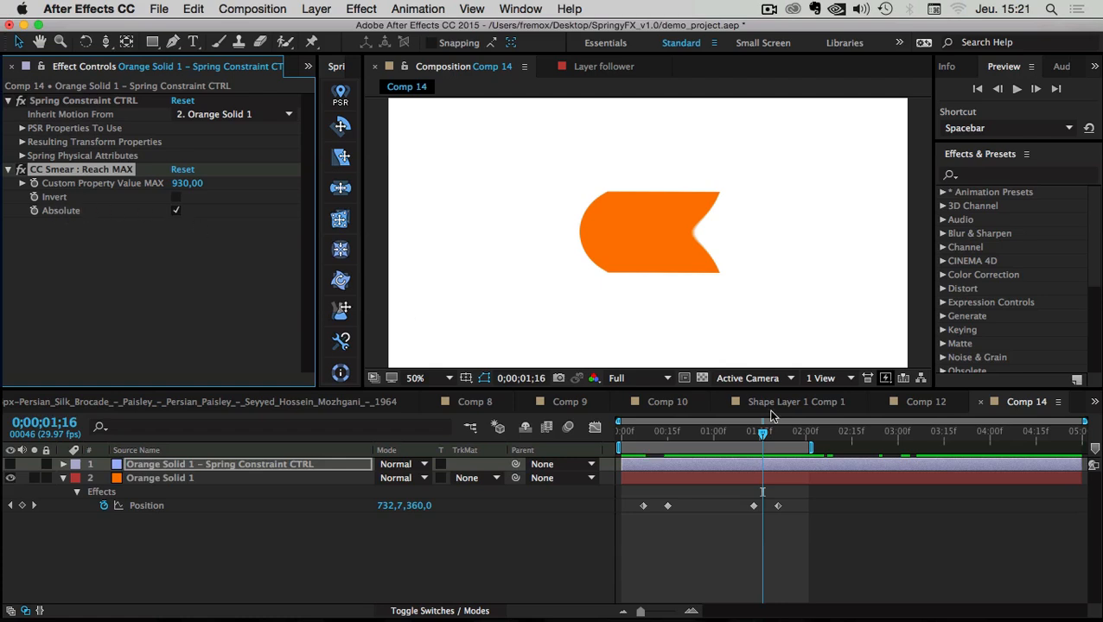
- Scrub and play the animation to examine the smear's direction on the outward and return moves
mouse_move(639, 435)
left_mouse_down()
mouse_move(659, 439)
mouse_move(627, 439)
mouse_move(657, 439)
left_mouse_up()
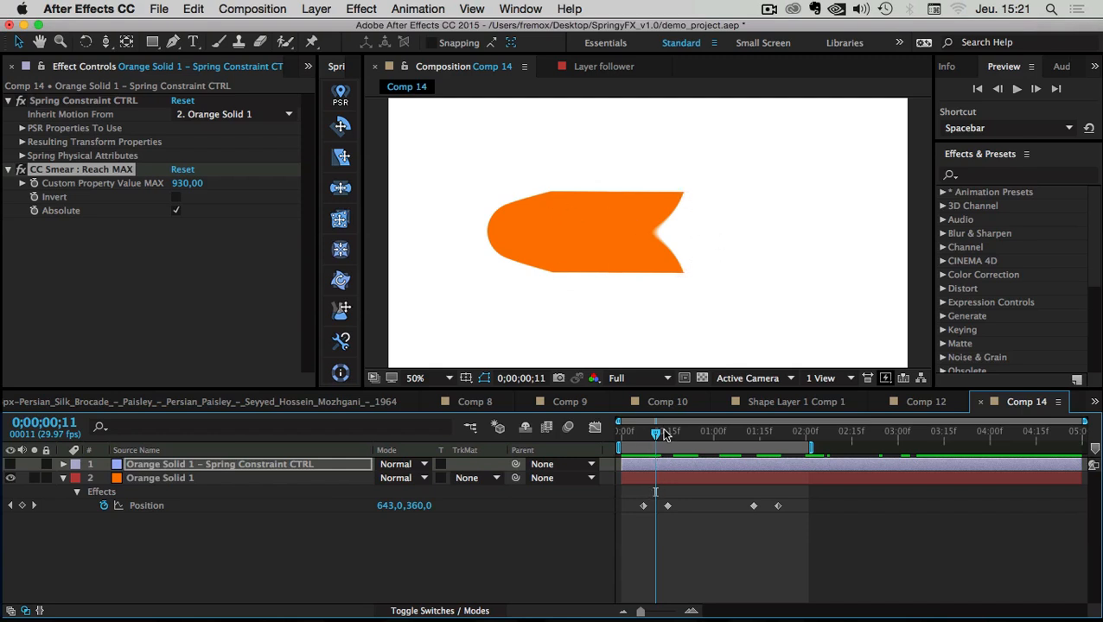
left_click_drag(666, 432, 775, 443)
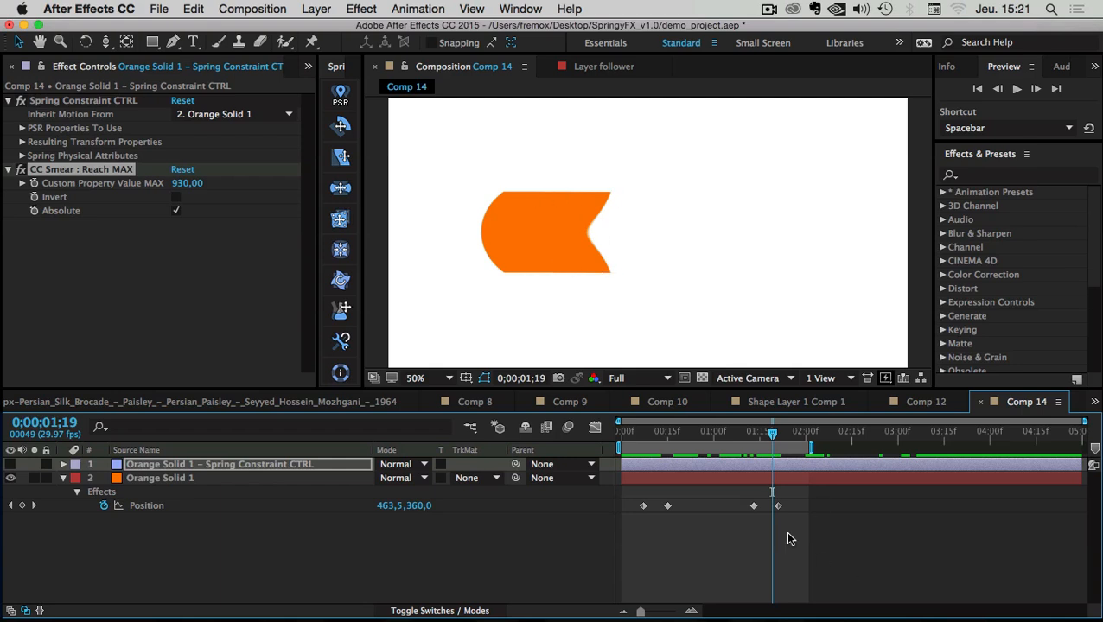
left_click_drag(635, 434, 601, 441)
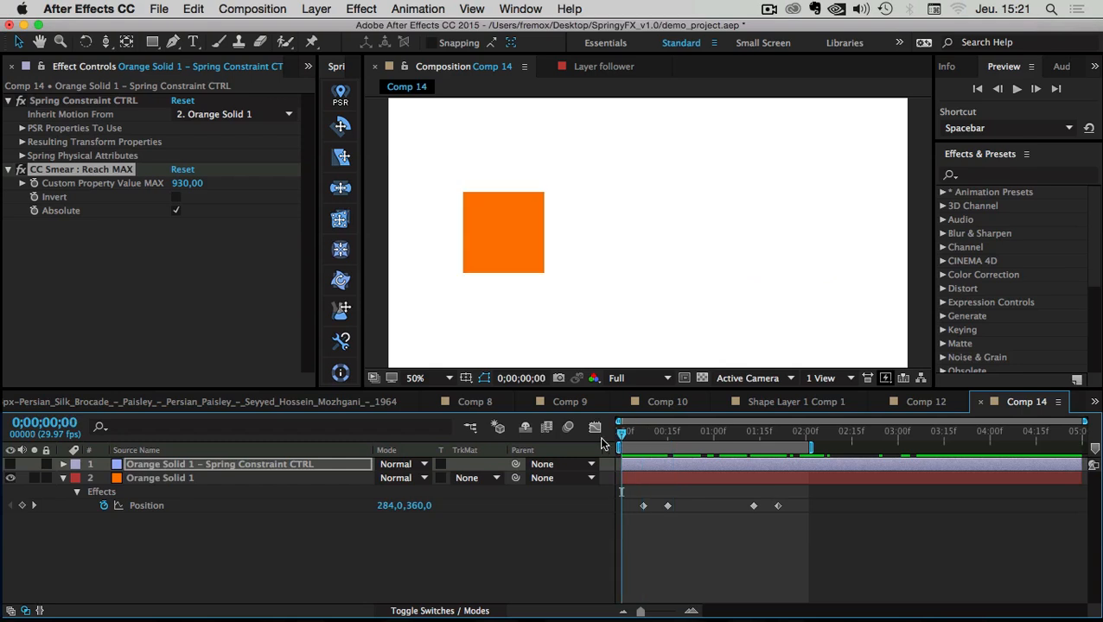
key("space")
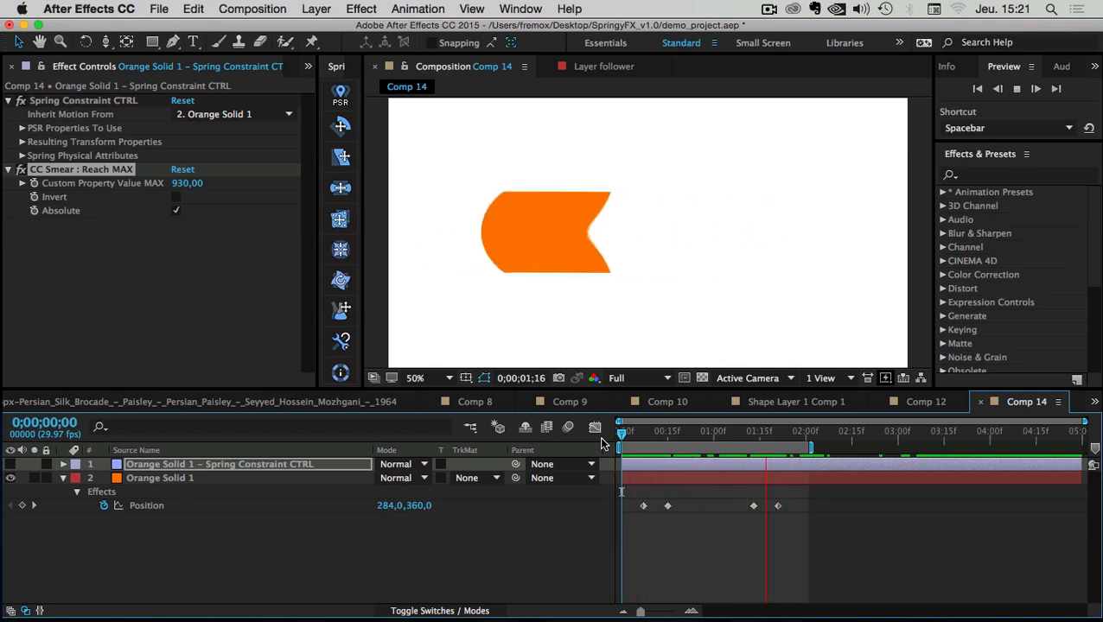
left_click(719, 564)
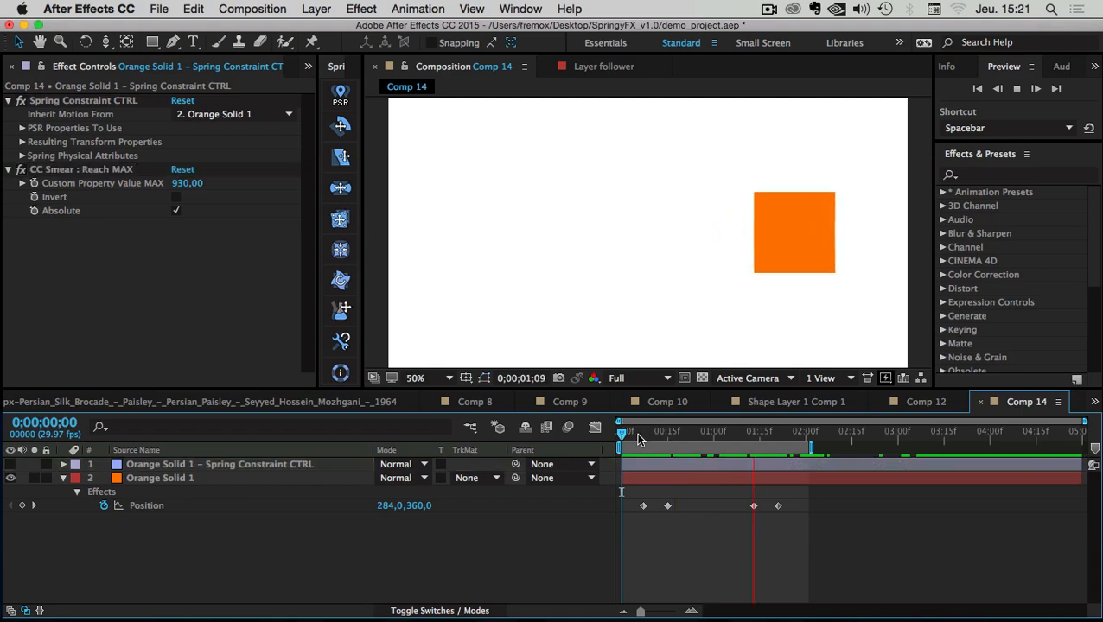
left_click(639, 435)
left_click_drag(650, 437, 655, 436)
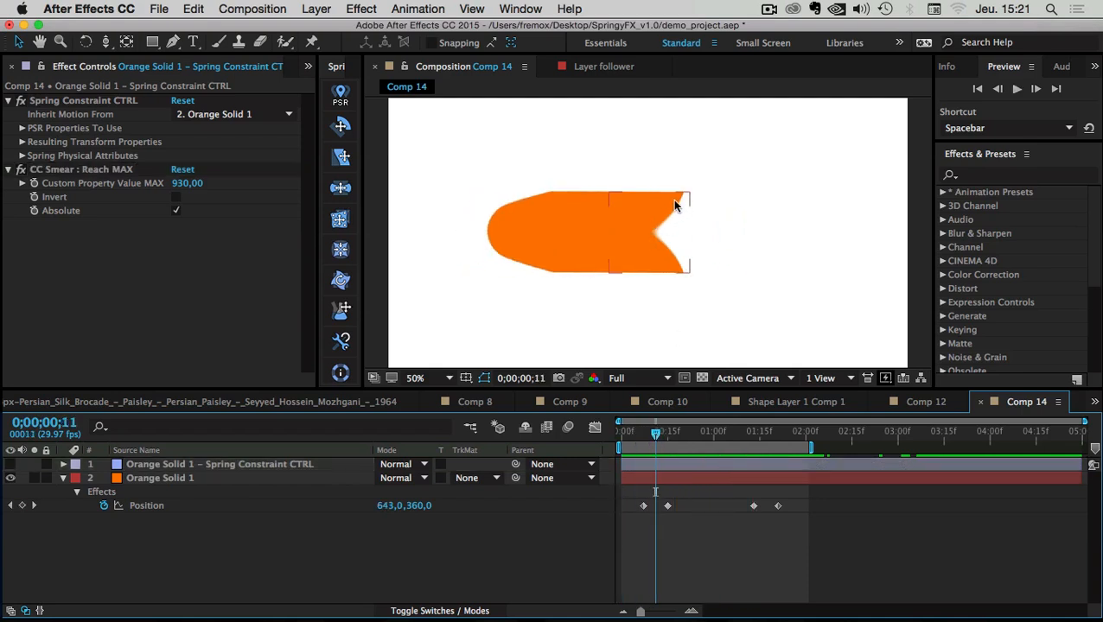
- Enable Invert for CC Smear : Reach MAX on the Spring Constraint CTRL layer and scrub the animation to check the smear direction
left_click(50, 199)
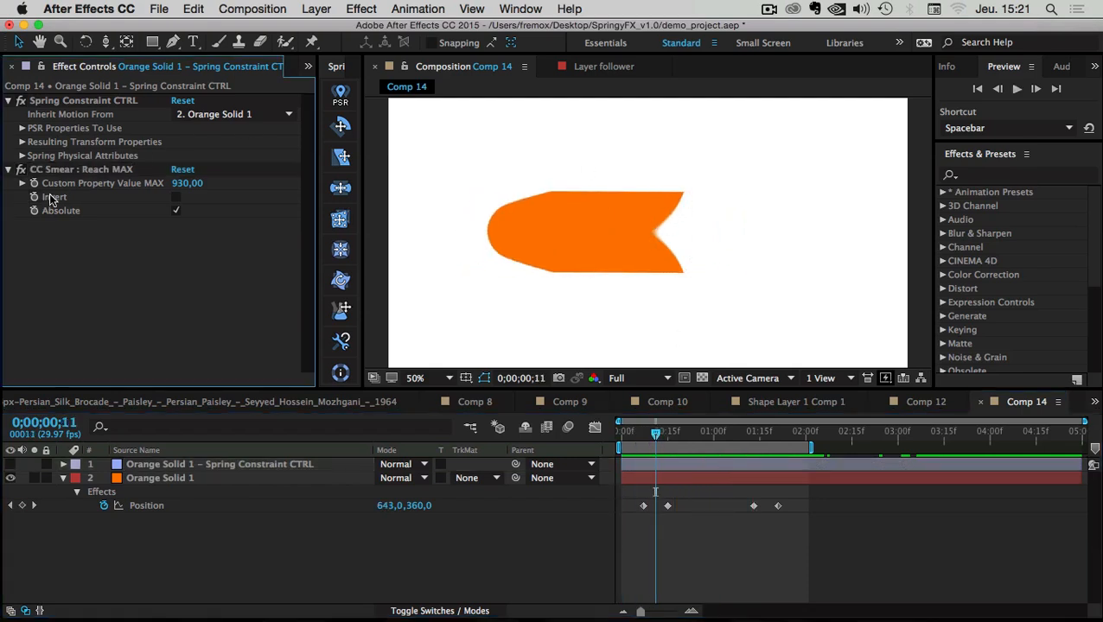
left_click(177, 198)
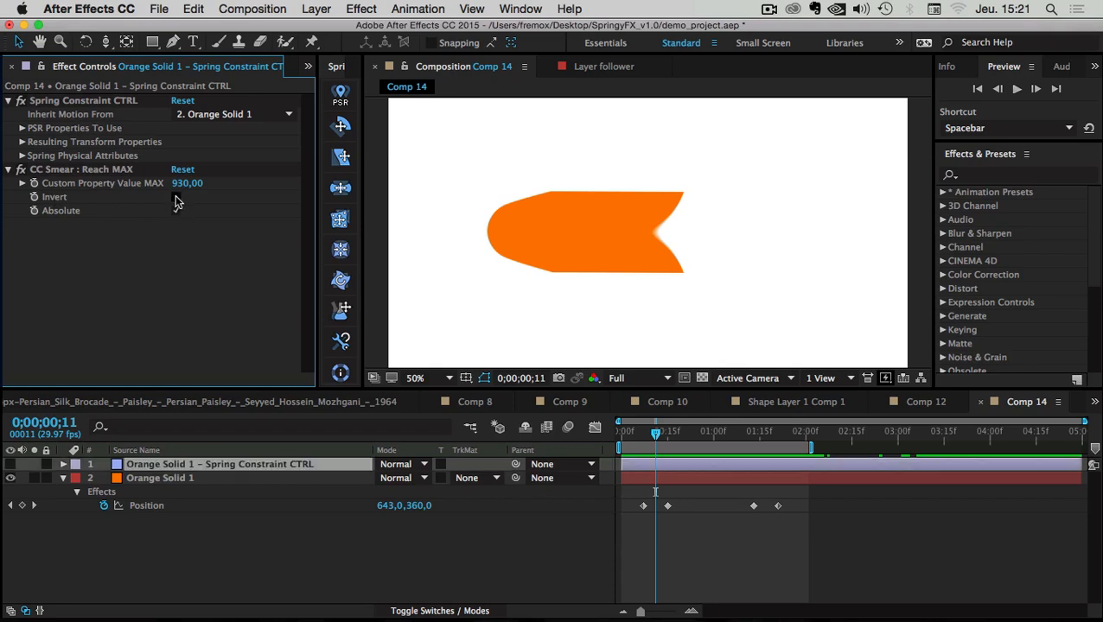
left_click_drag(627, 436, 671, 451)
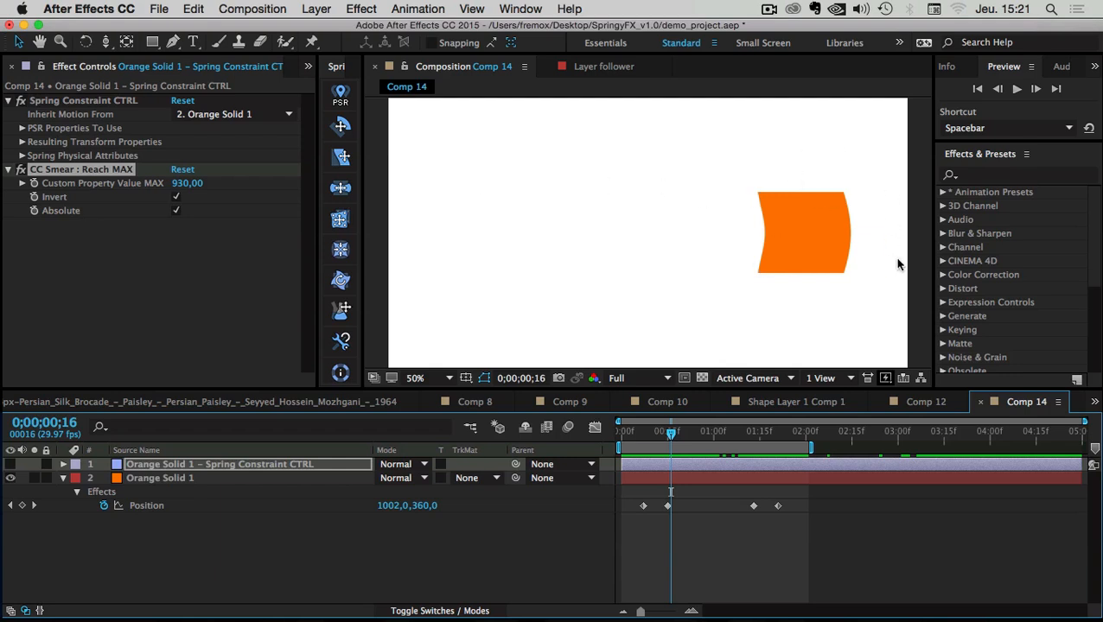
left_click_drag(735, 428, 677, 438)
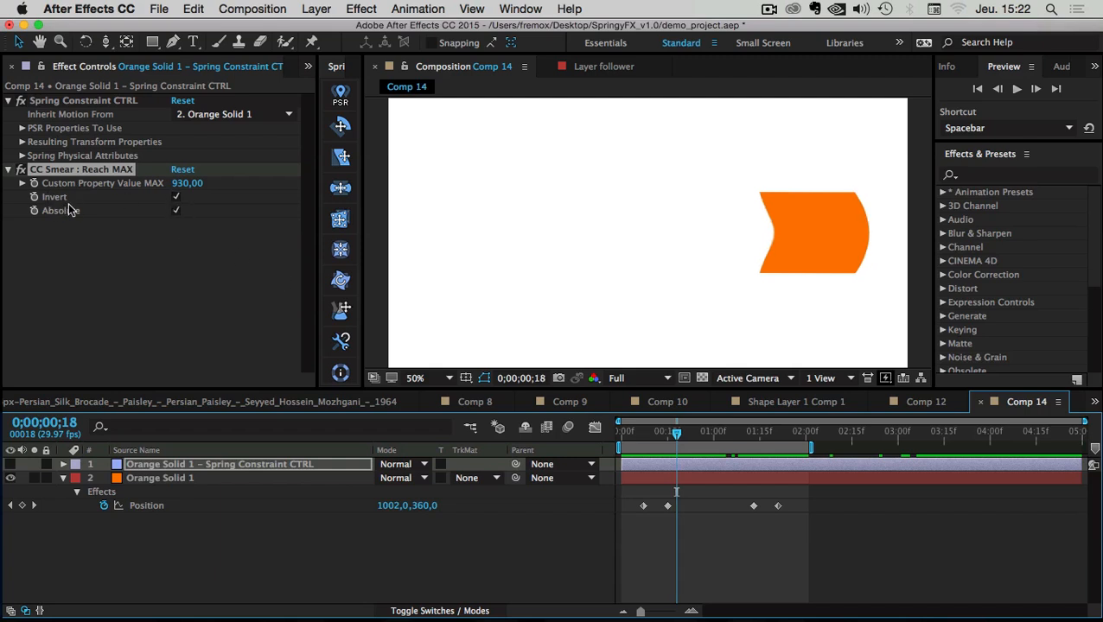
mouse_move(649, 430)
left_mouse_down()
mouse_move(638, 434)
mouse_move(756, 437)
mouse_move(619, 438)
mouse_move(784, 449)
mouse_move(644, 450)
mouse_move(668, 446)
left_mouse_up()
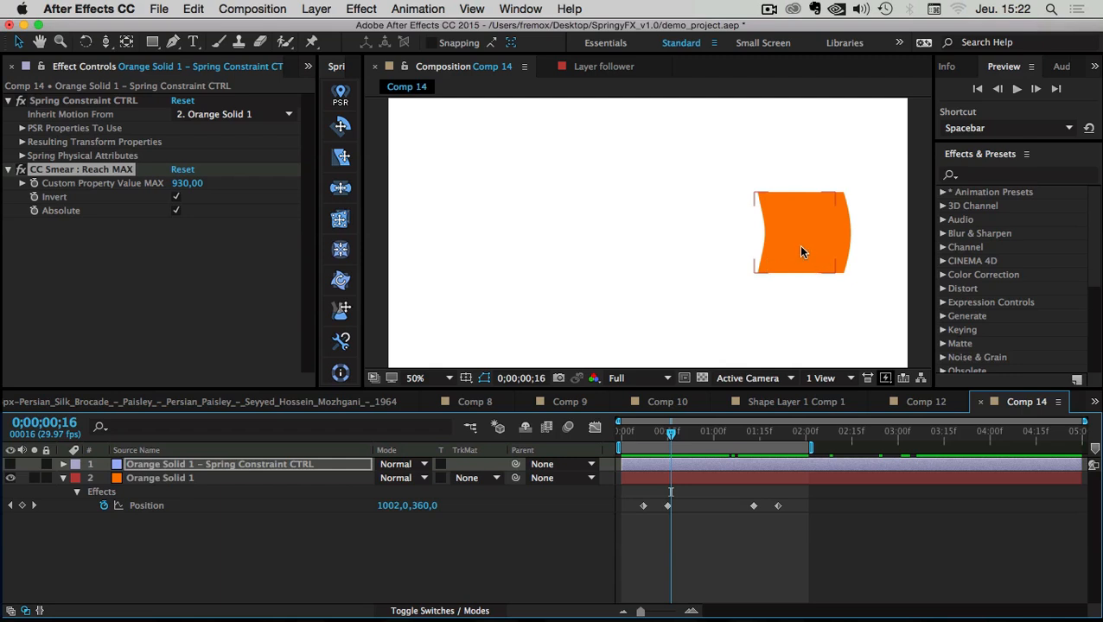
left_click(734, 184)
left_click(47, 117)
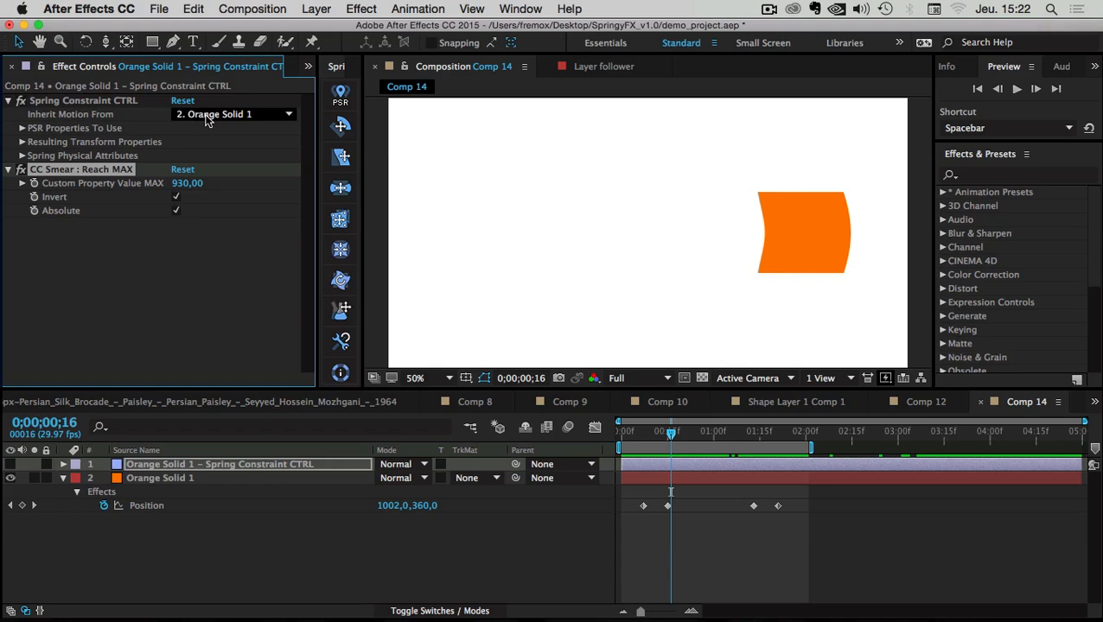
left_click(159, 478)
left_click(164, 487)
left_click(156, 464)
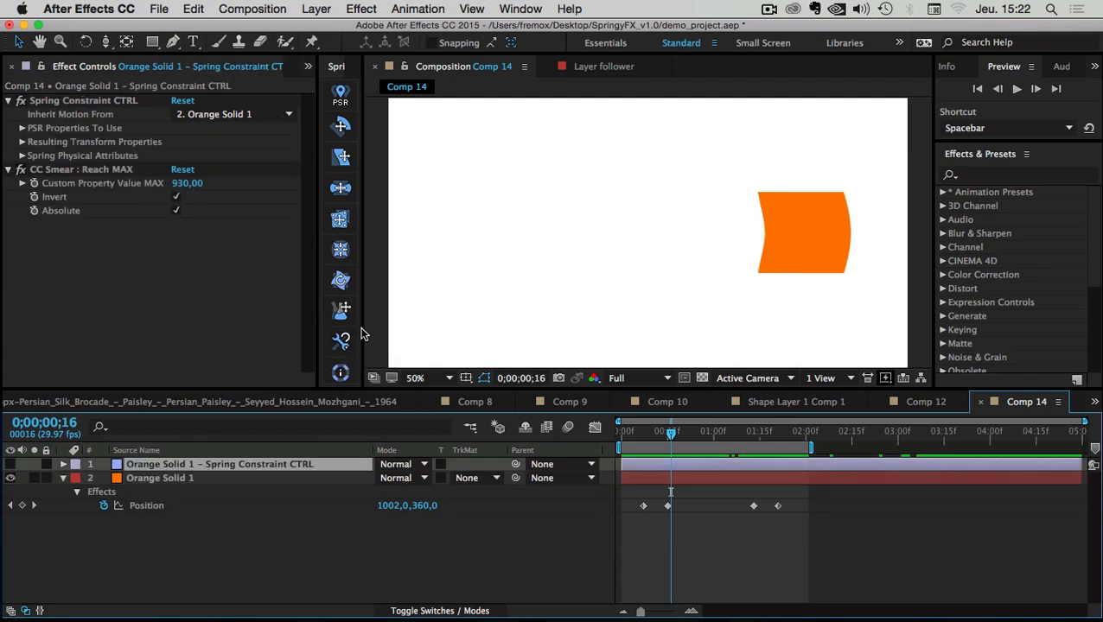
left_click_drag(363, 335, 359, 334)
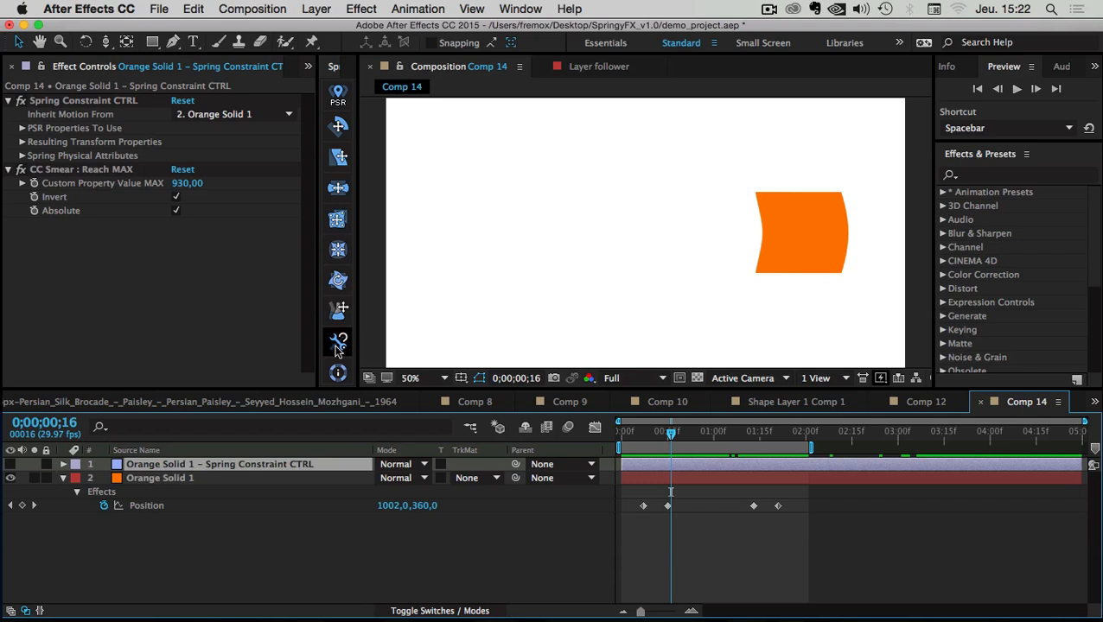
left_click(196, 520)
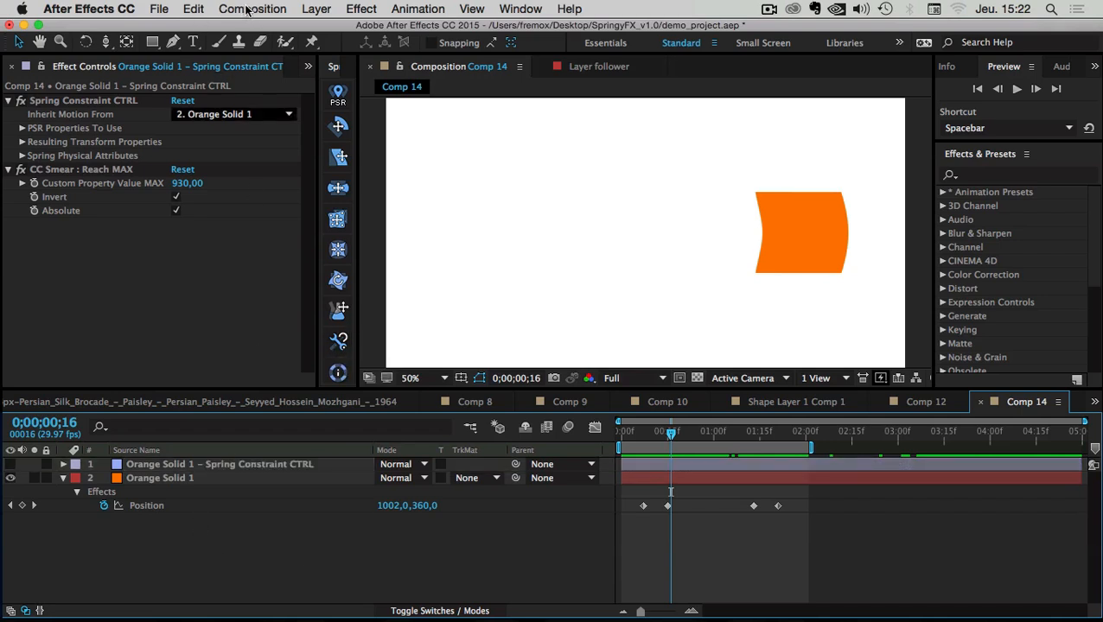
- Create a new five-second 1280 × 720 px composition at 29.97 fps and add a 200 × 200 px orange solid
left_click(248, 10)
left_click(245, 28)
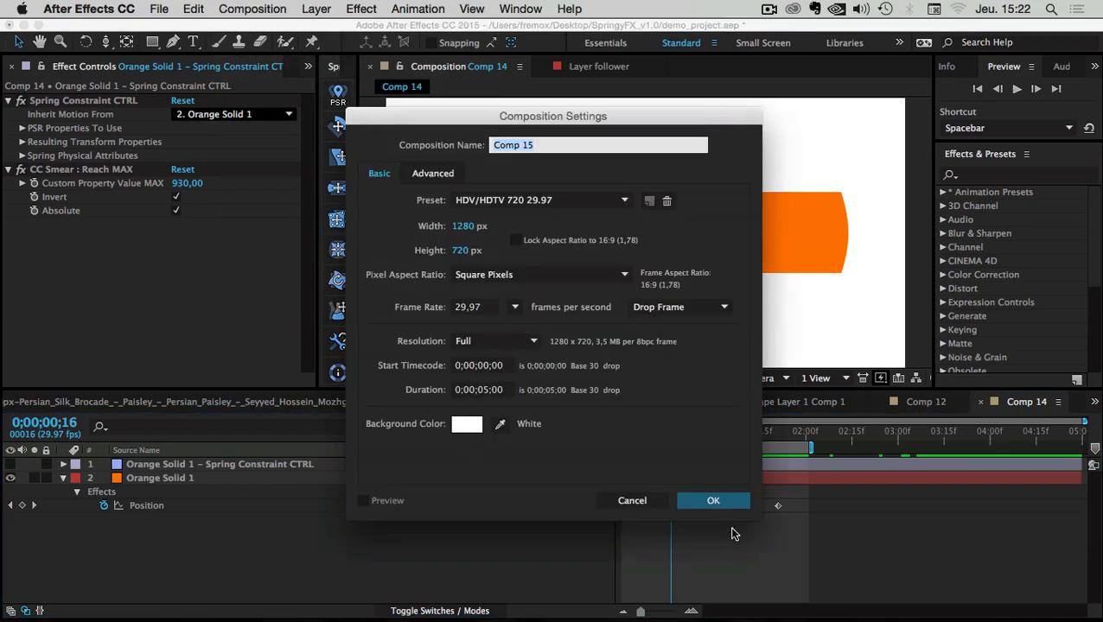
left_click(727, 502)
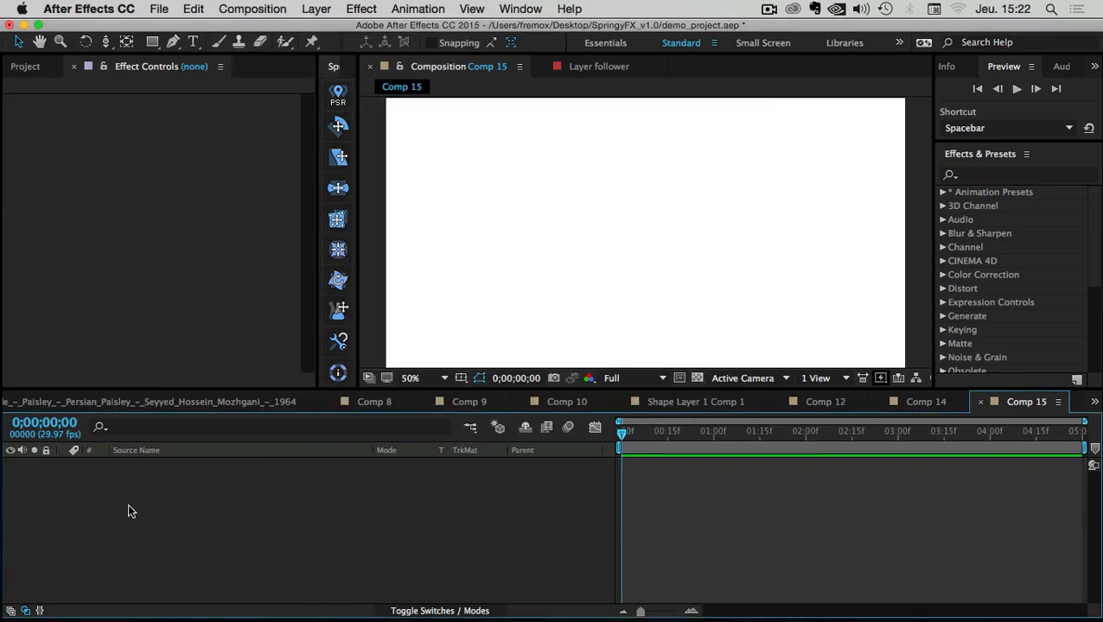
right_click(137, 514)
mouse_move(164, 463)
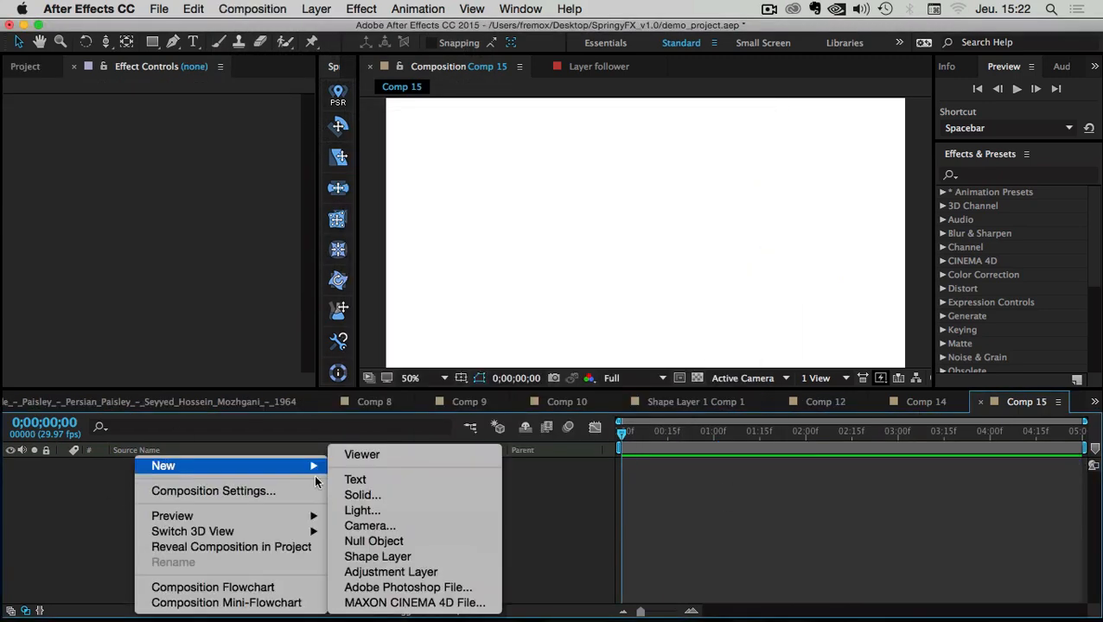
left_click(387, 494)
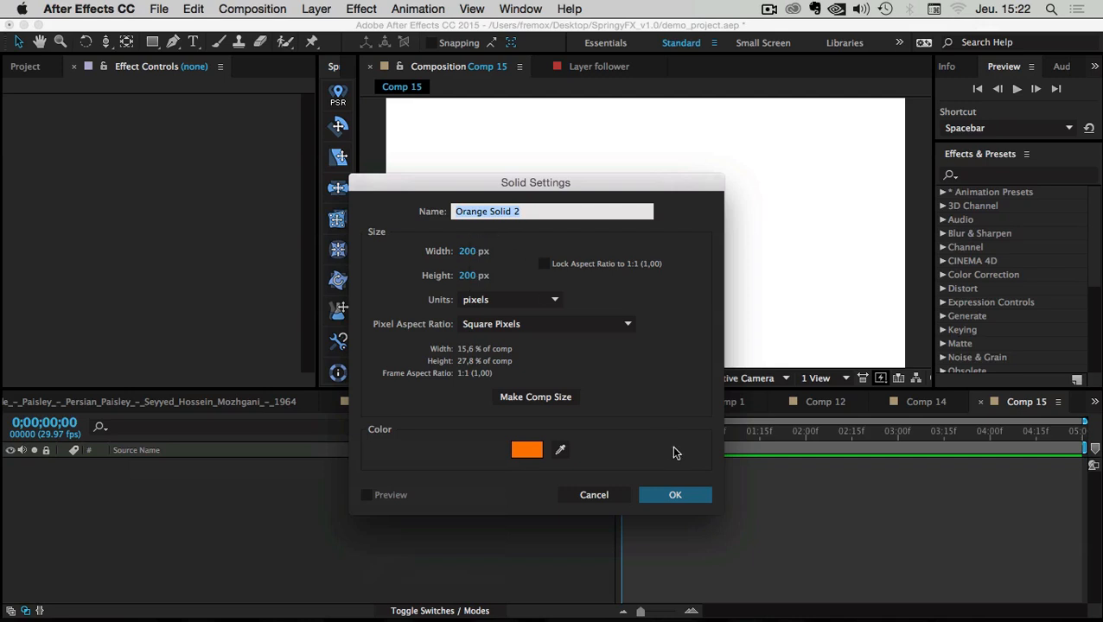
left_click(680, 495)
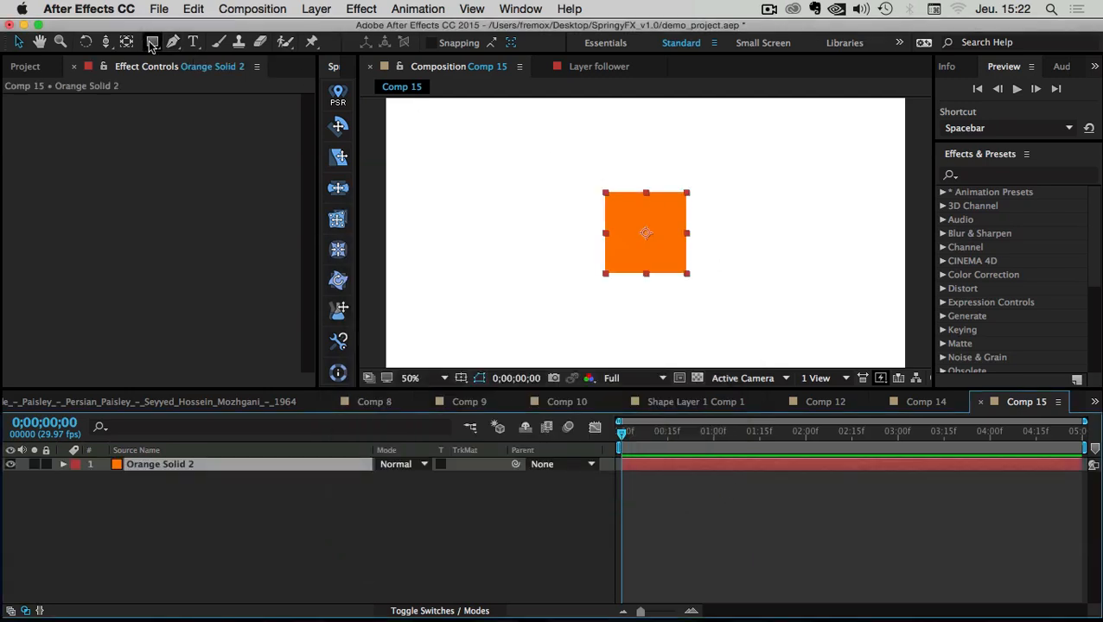
- Mask the orange solid into a circle with an ellipse mask filling the whole layer
left_click_drag(152, 42, 190, 78)
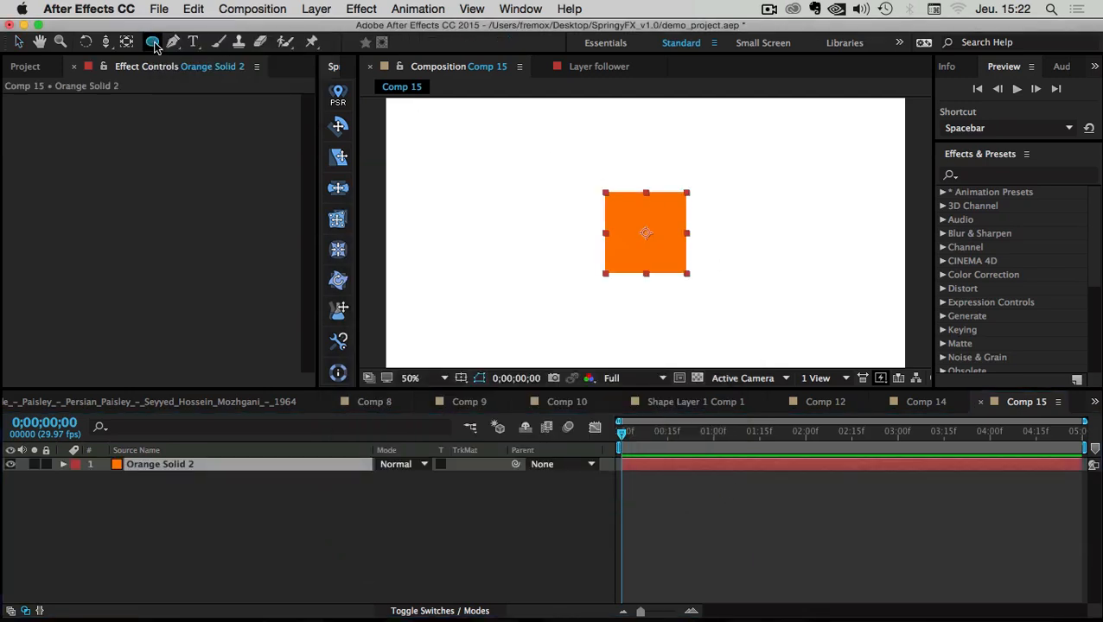
double_click(153, 43)
left_click(17, 42)
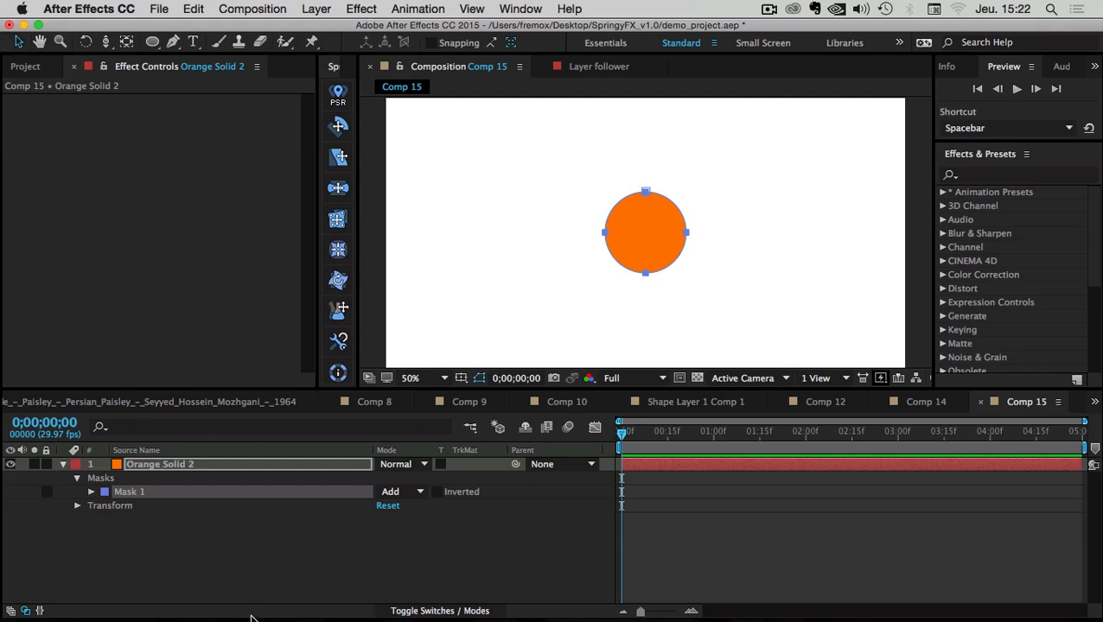
left_click(173, 567)
right_click(123, 551)
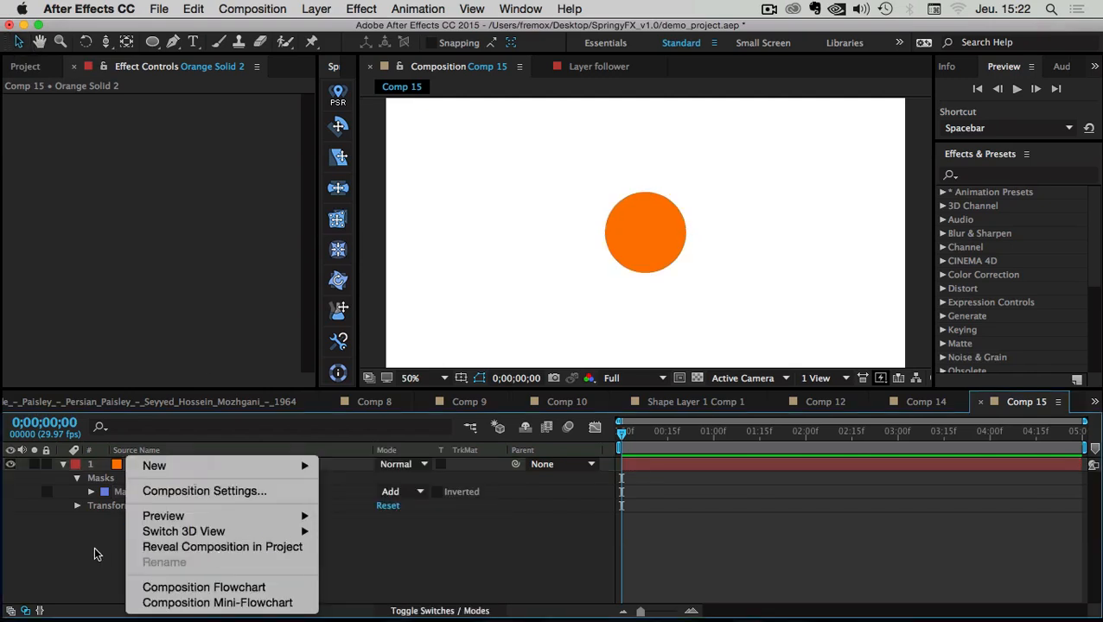
left_click(96, 554)
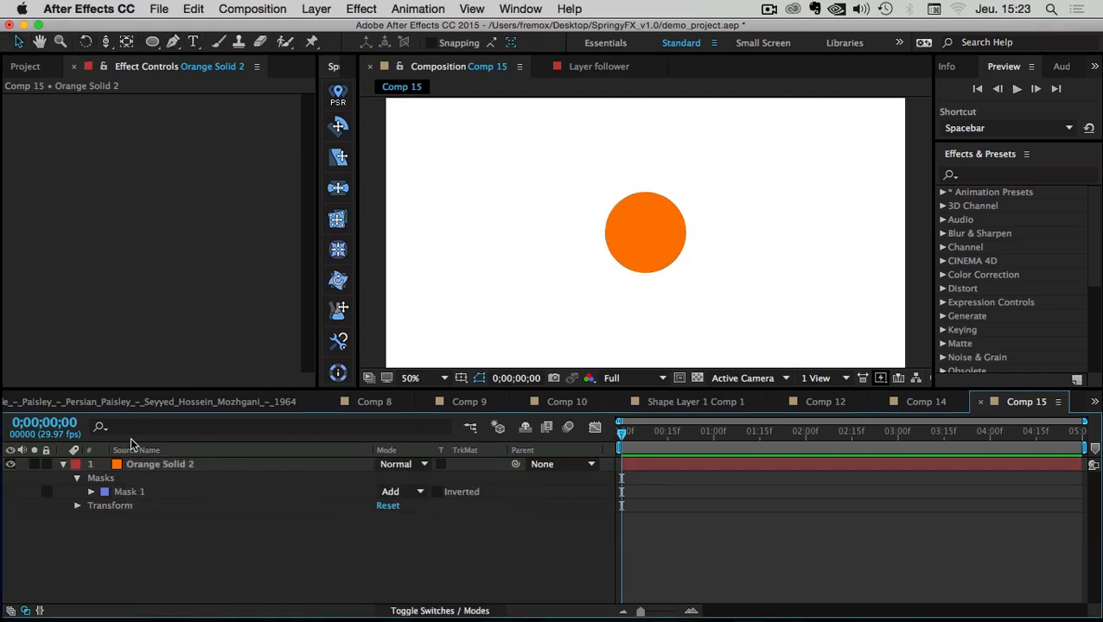
- Start a second solid in the new composition and set its width and height to 100 px
left_click_drag(153, 42, 182, 41)
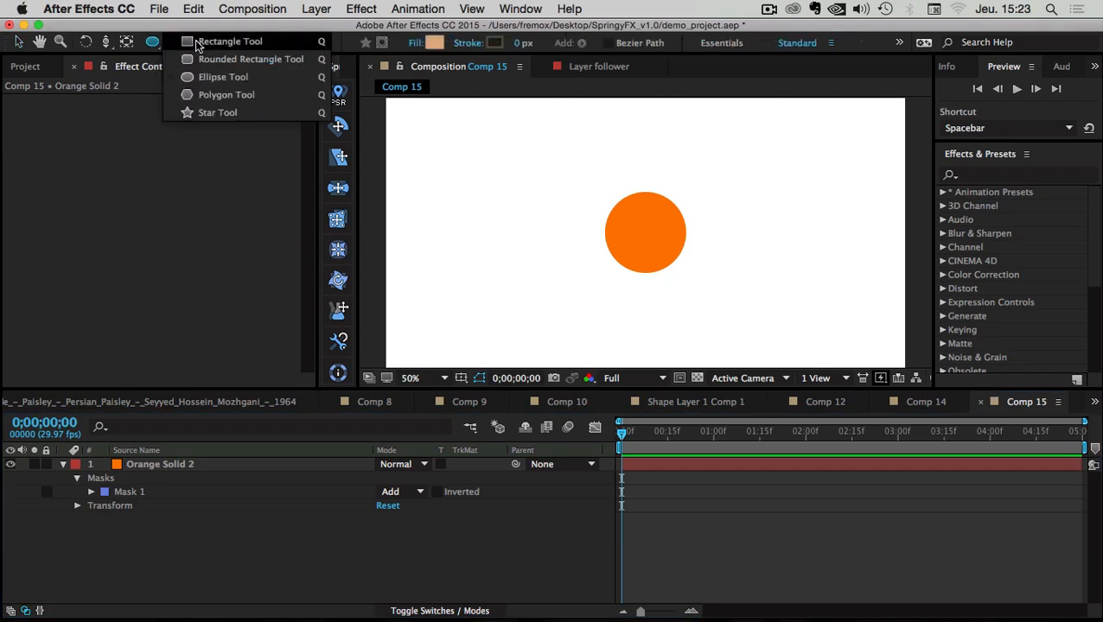
right_click(134, 508)
mouse_move(246, 462)
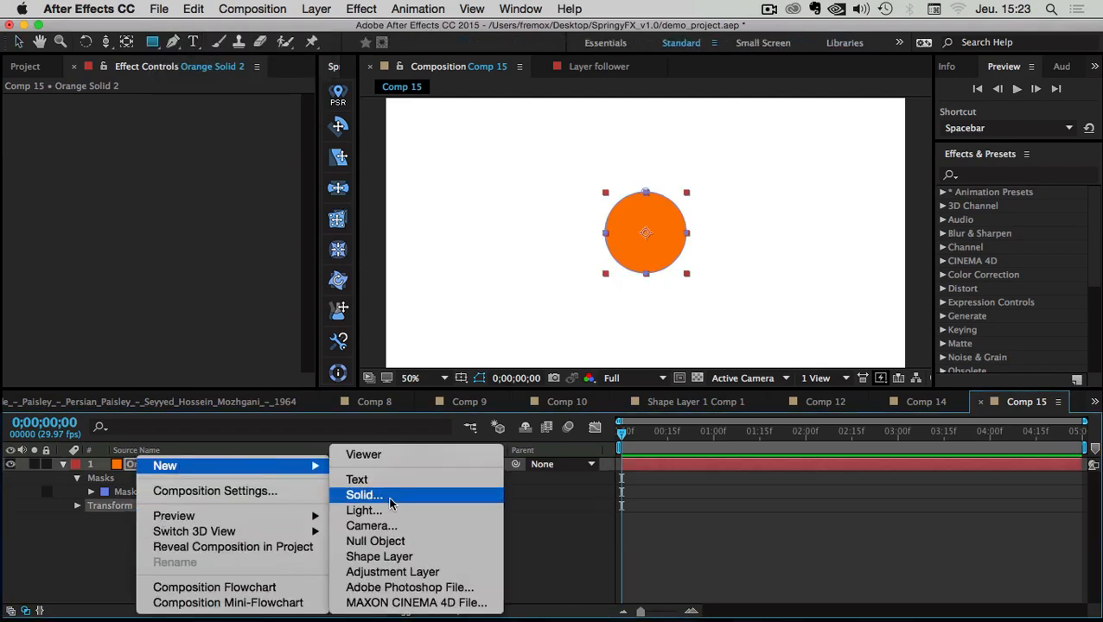
left_click(388, 496)
left_click(472, 253)
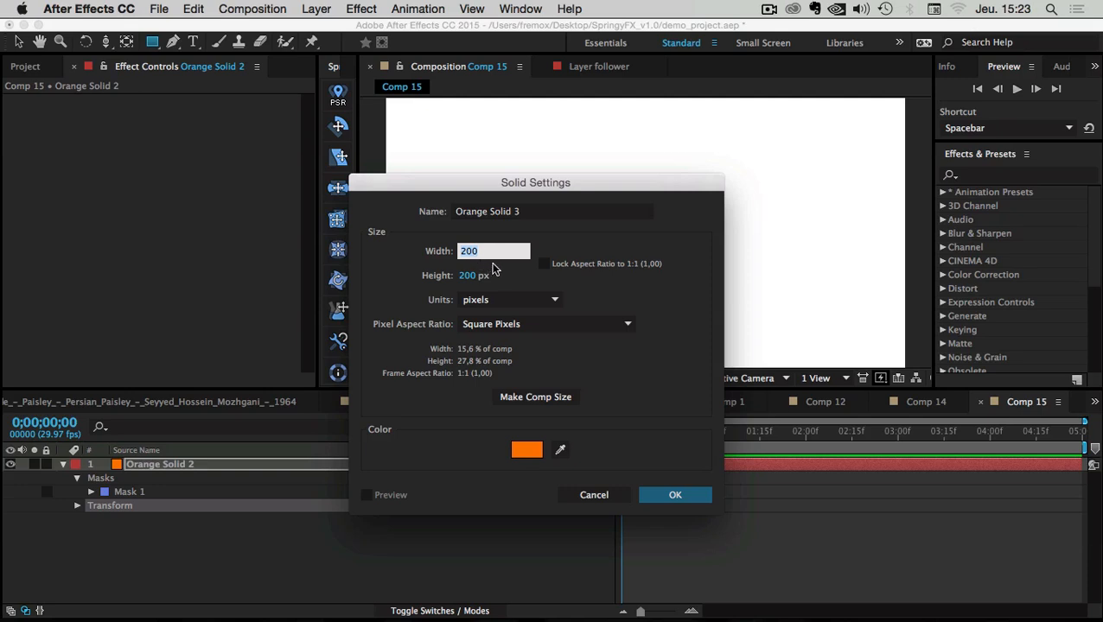
type("100")
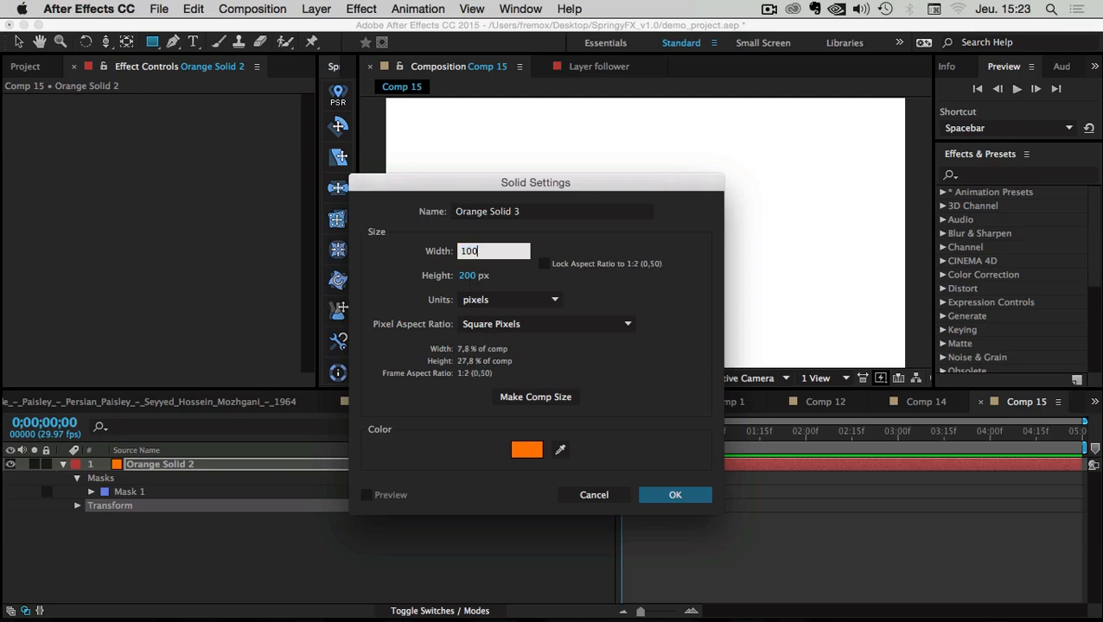
key("Tab")
type("100")
- Set the second solid's color to deep royal blue (003FBD) and create the solid
left_click(528, 451)
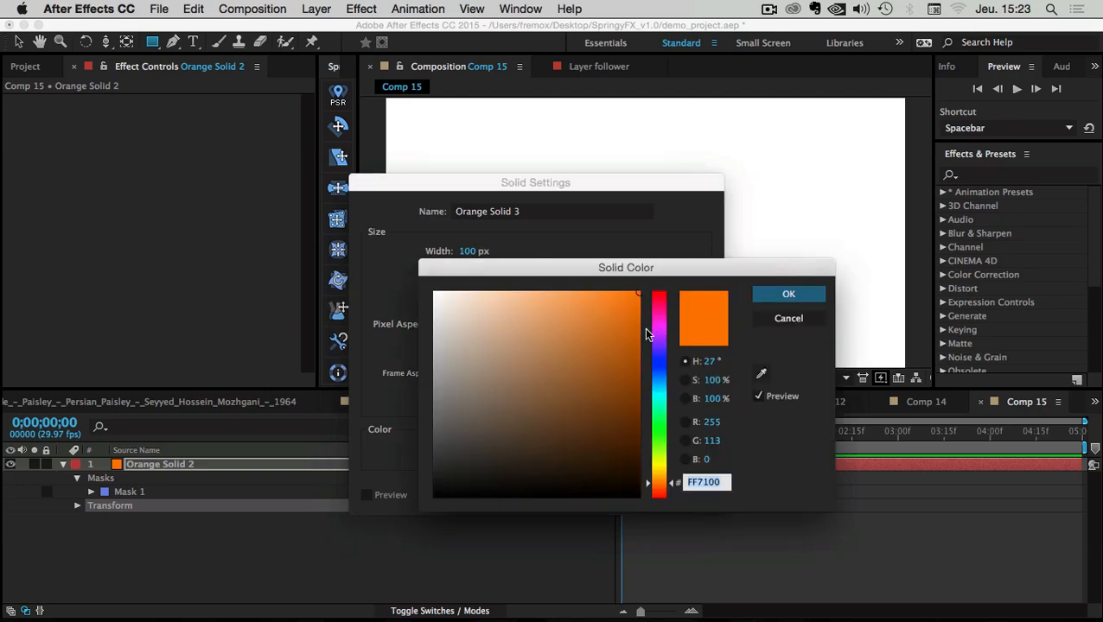
left_click_drag(663, 432, 662, 391)
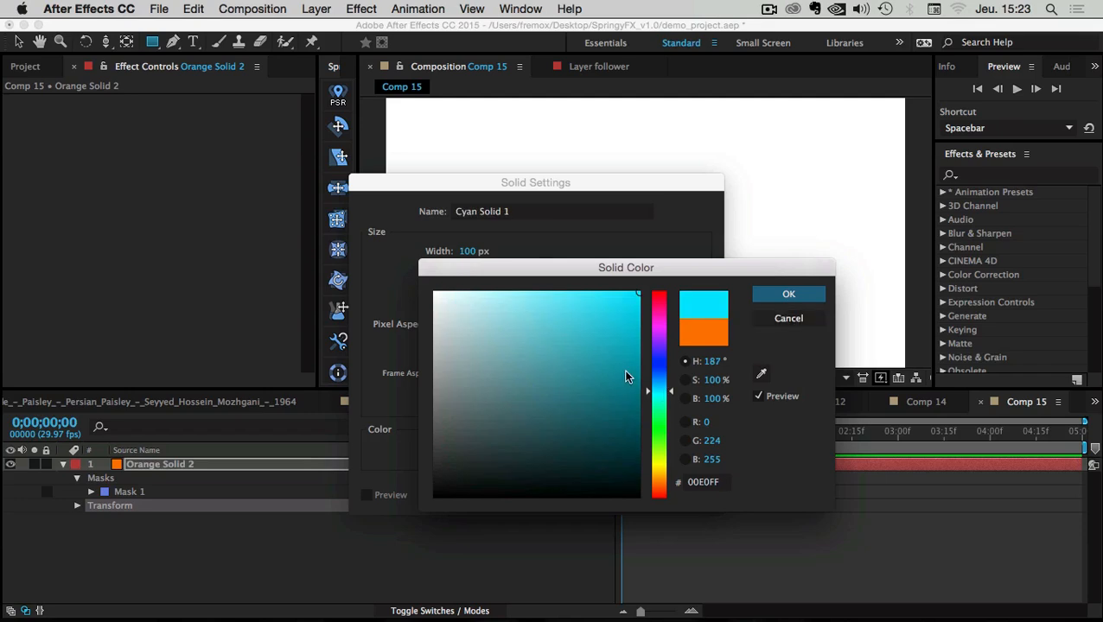
left_click(652, 356)
left_click(654, 374)
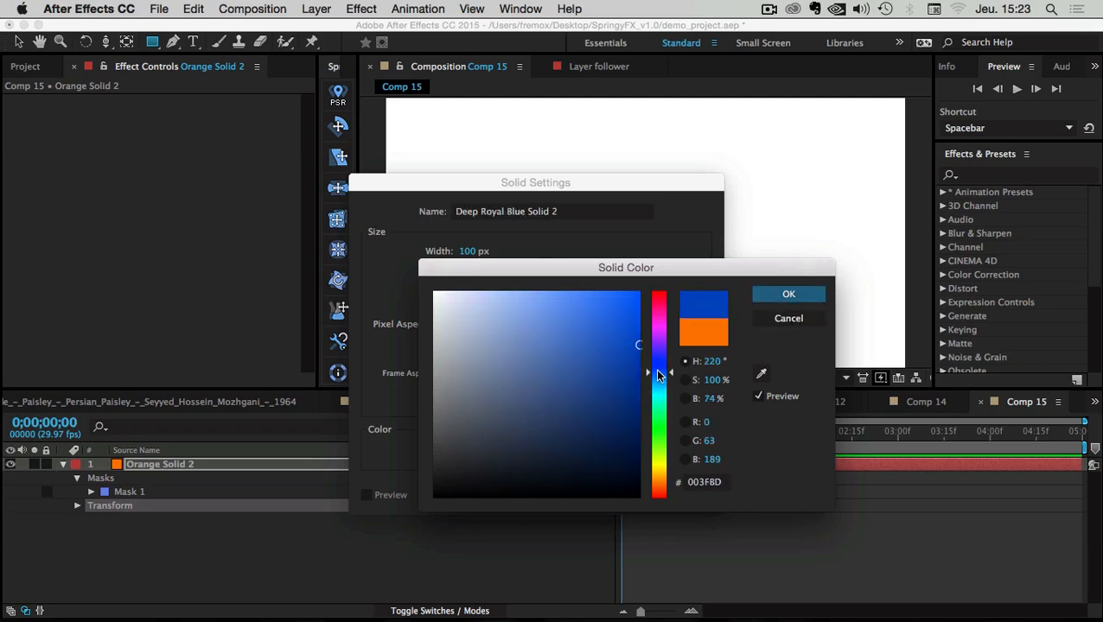
key("Return")
left_click(670, 495)
- Move the blue square up near the composition's top edge and the orange circle down toward the bottom edge, keeping both horizontally centered
key("v")
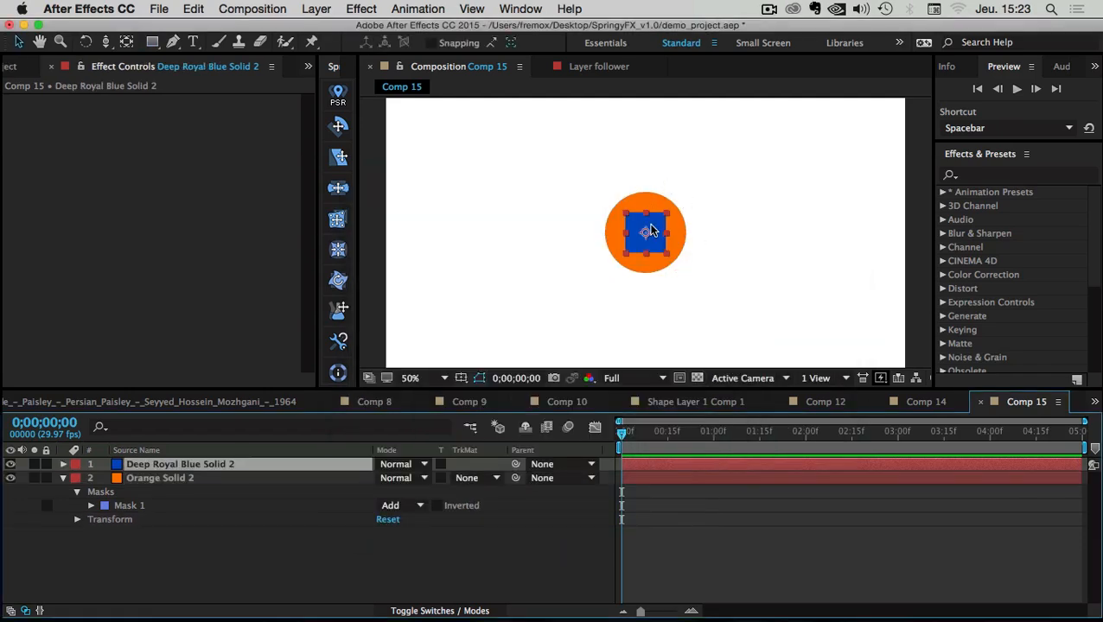
left_click_drag(651, 225, 656, 137)
left_click(650, 260)
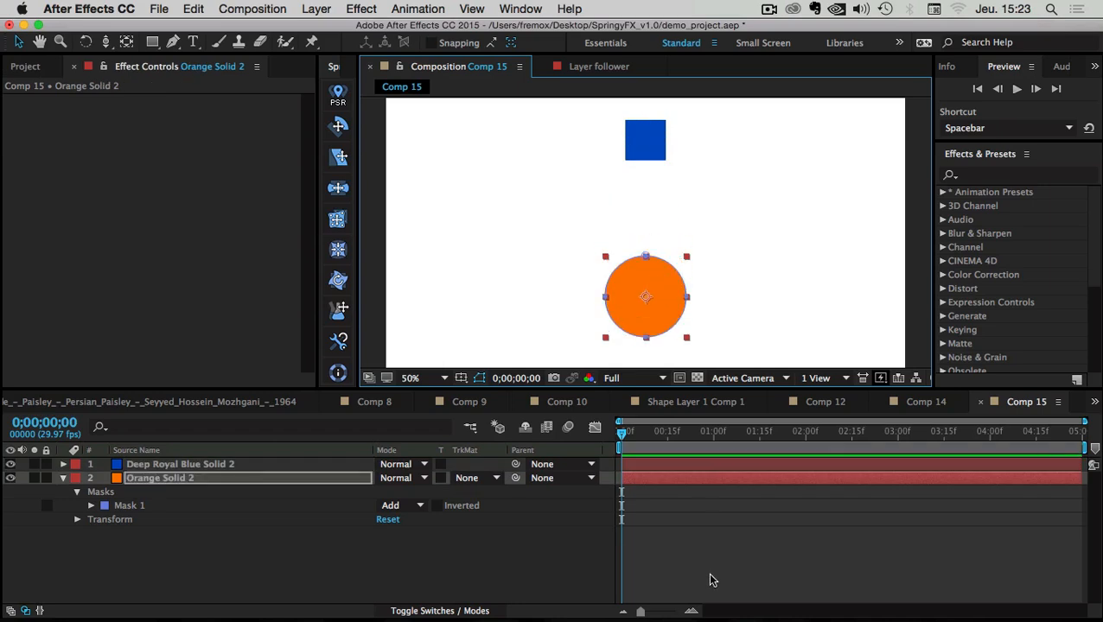
- Try moving the blue square sideways above the orange circle and undo the moves
key("comma")
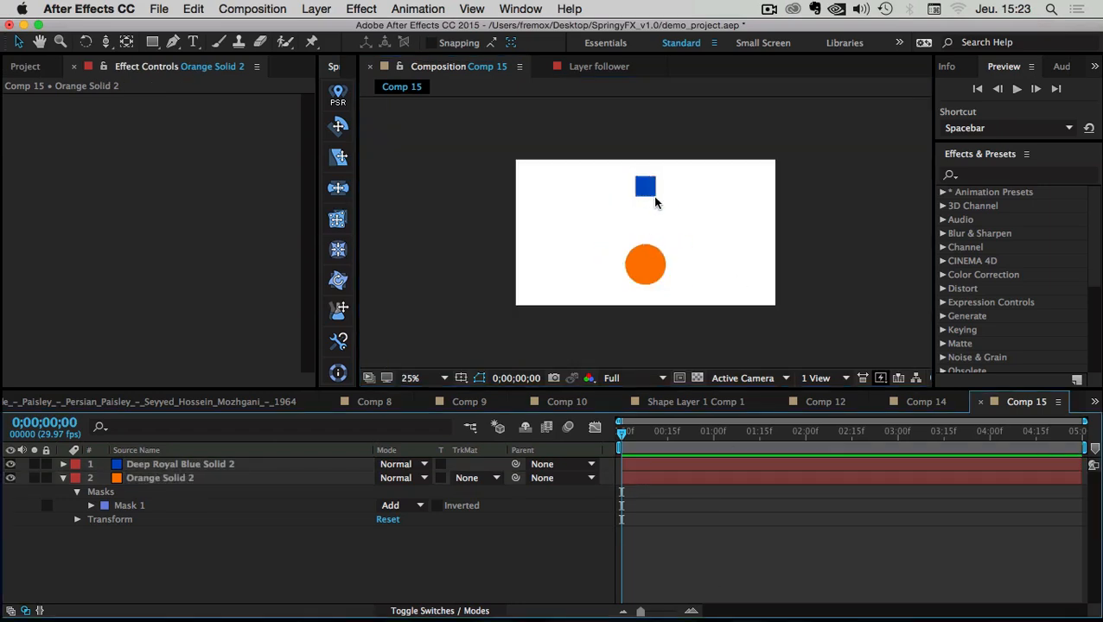
key("period")
left_click_drag(649, 138, 608, 140)
mouse_move(739, 137)
left_mouse_down()
mouse_move(434, 135)
mouse_move(788, 148)
mouse_move(381, 140)
mouse_move(658, 153)
left_mouse_up()
key("super+z")
key("super+z")
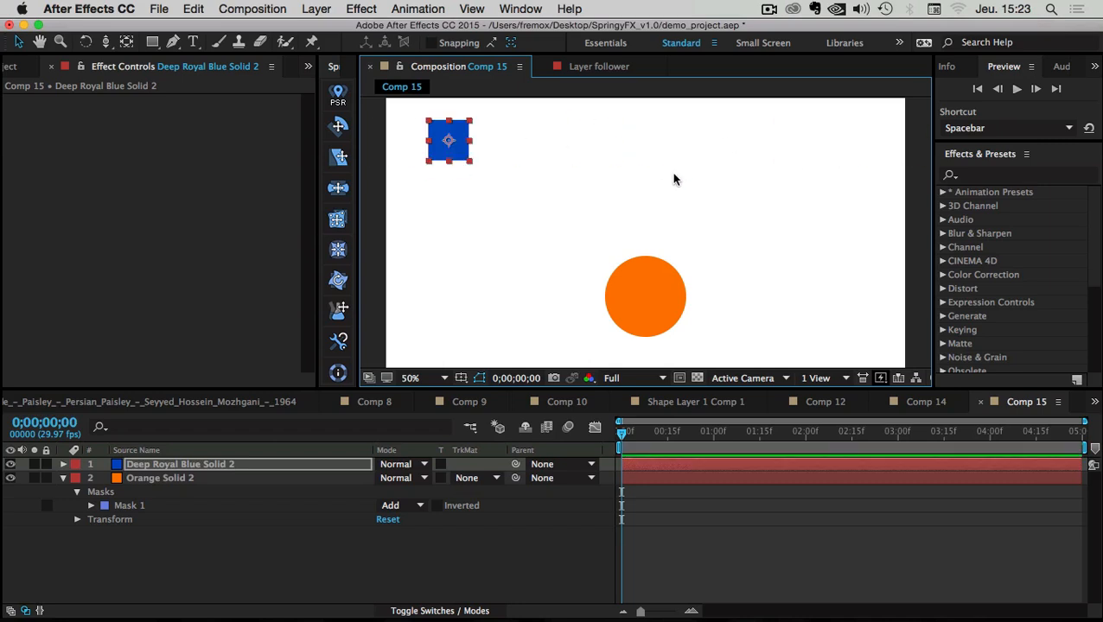
left_click(88, 480)
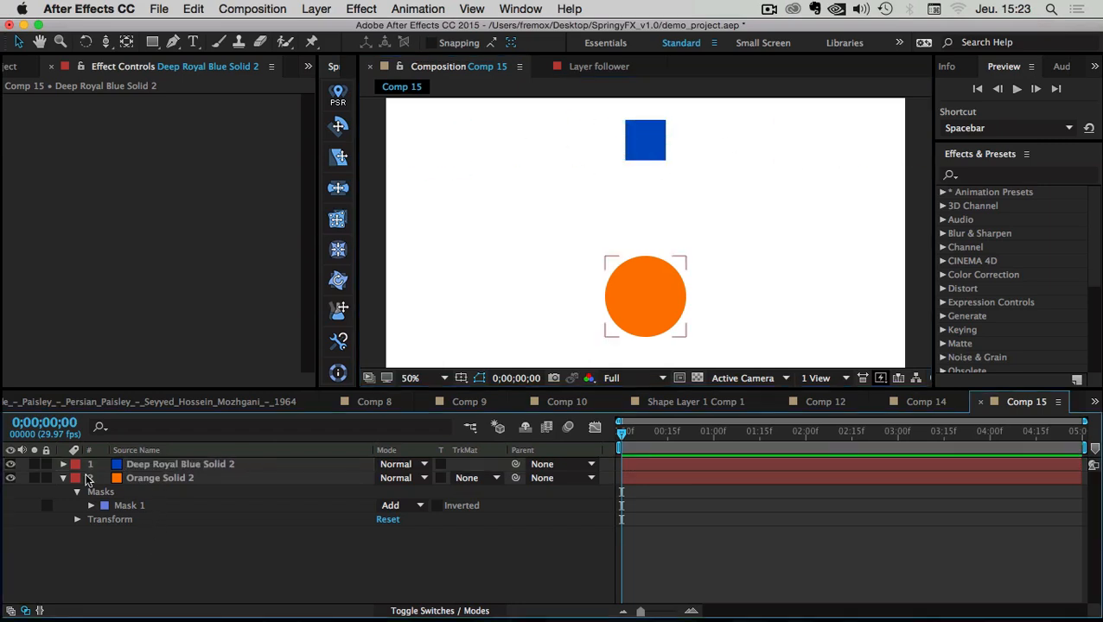
left_click(144, 483)
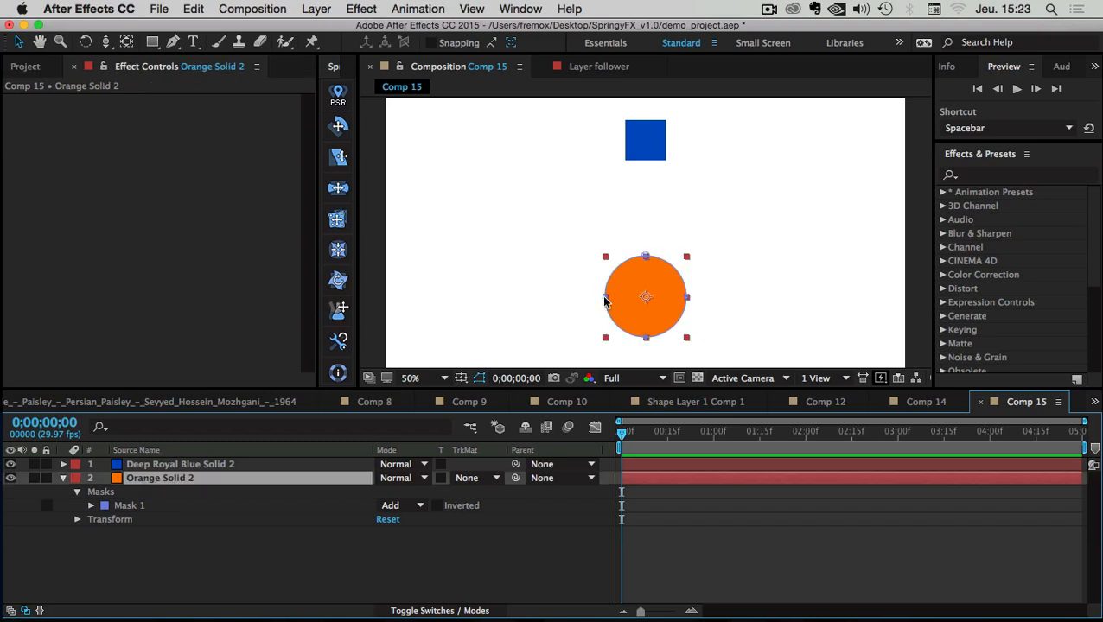
left_click(121, 576)
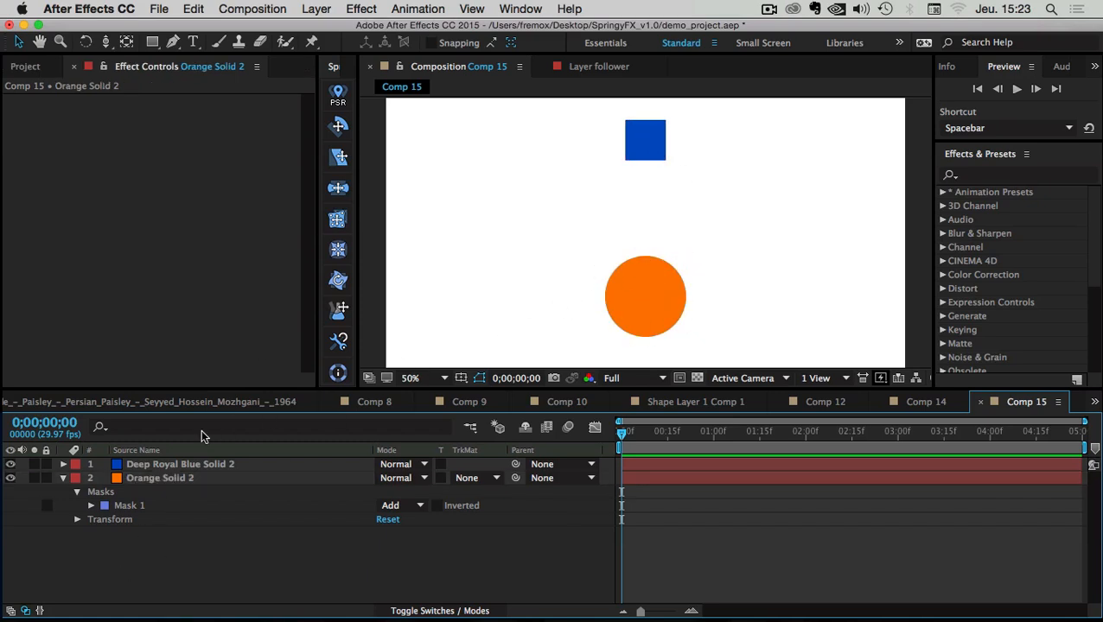
- Start another solid in the composition and open its width for editing
right_click(138, 546)
mouse_move(142, 467)
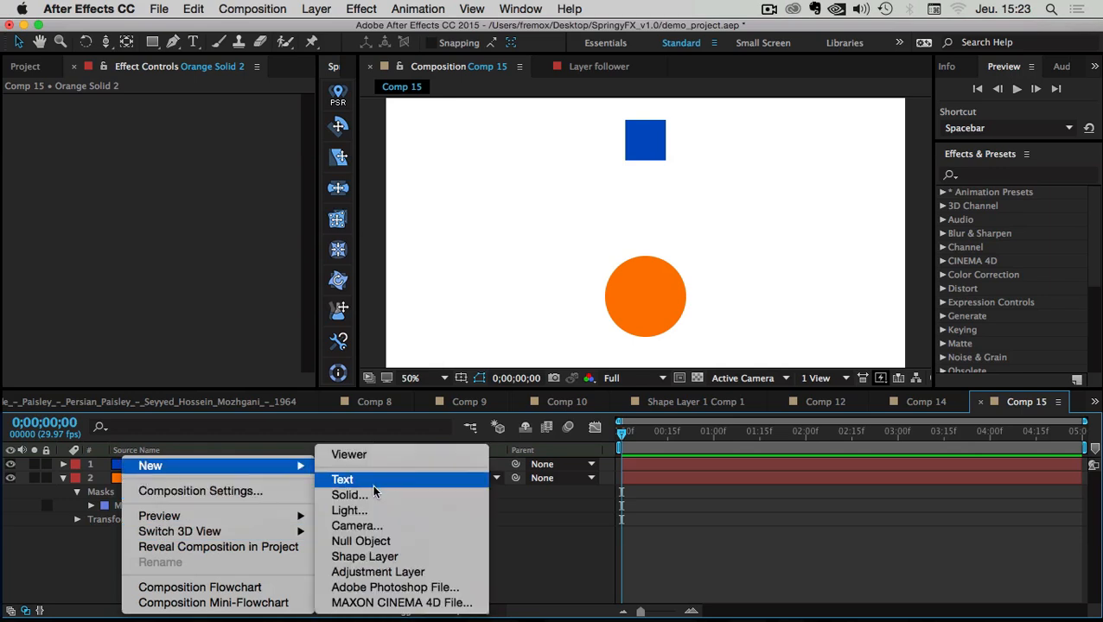
left_click(375, 494)
left_click(467, 250)
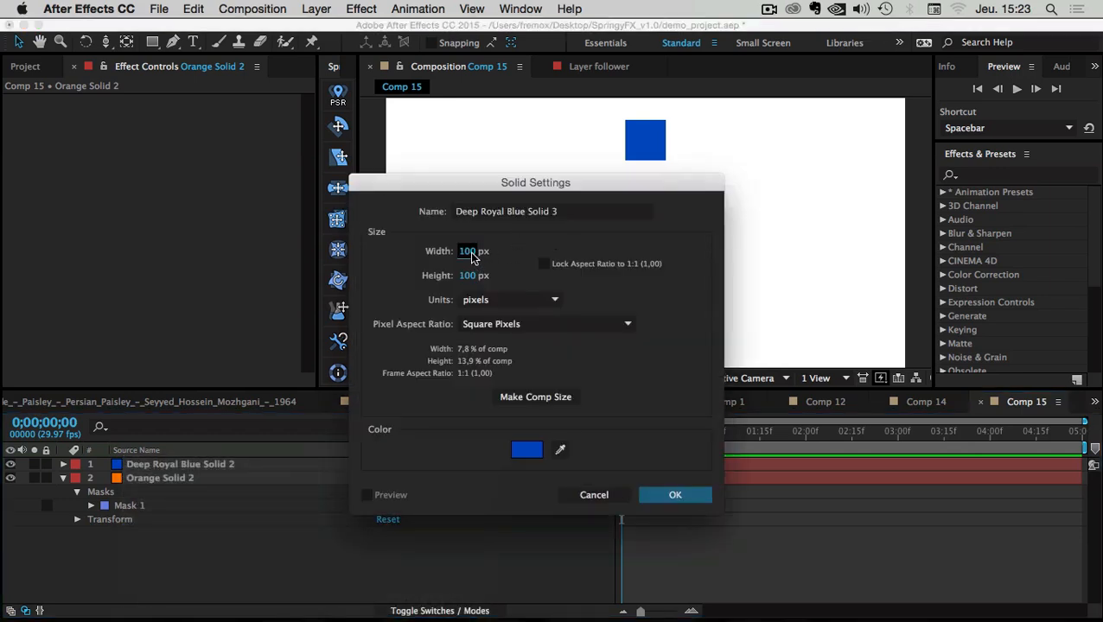
- Create a gray solid (#696969) 10 px wide and 200 px high
type("10")
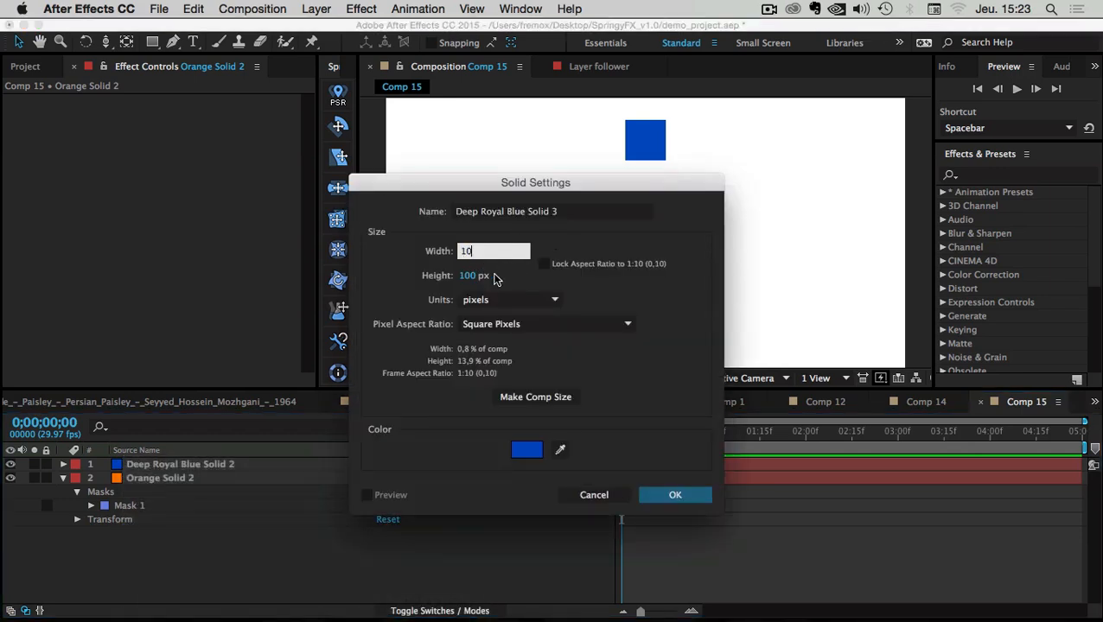
left_click(468, 275)
type("100")
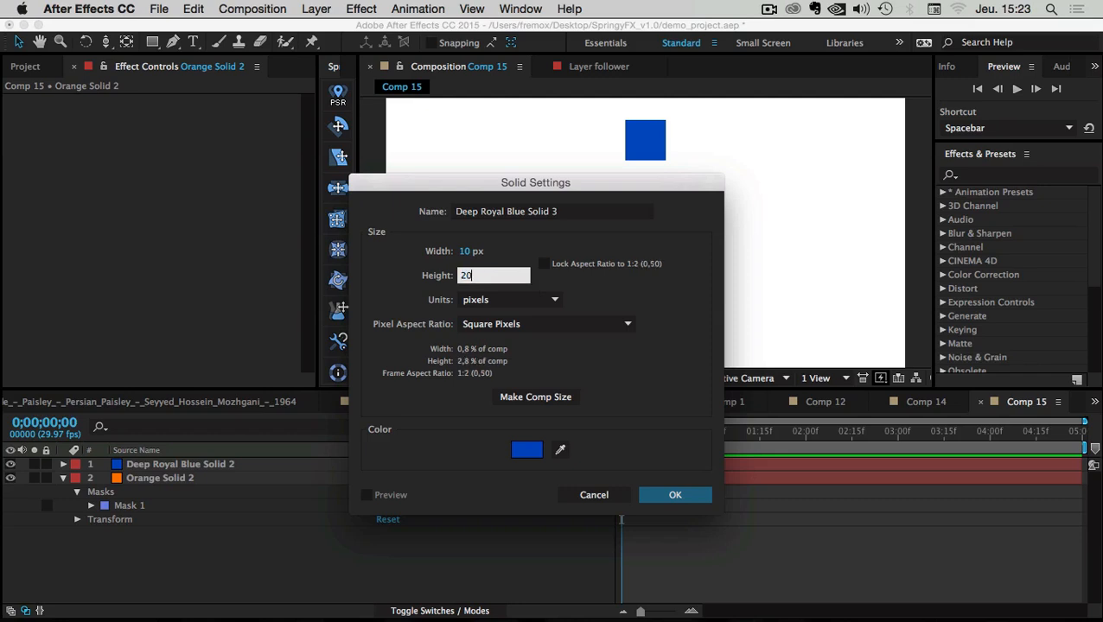
left_click(525, 449)
left_click(438, 413)
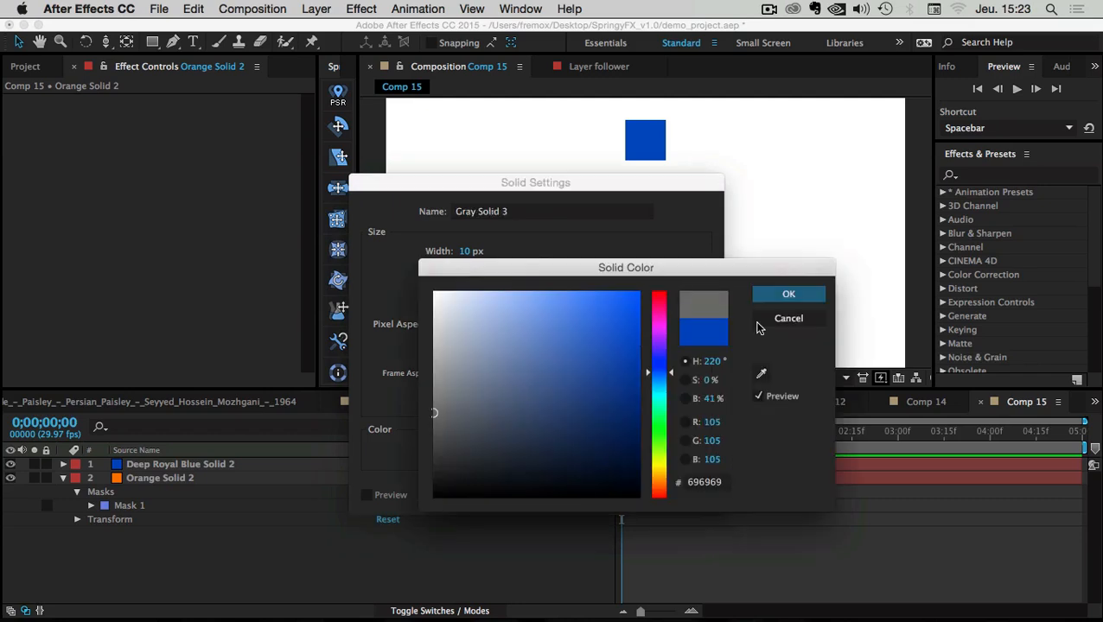
left_click(779, 297)
left_click(676, 497)
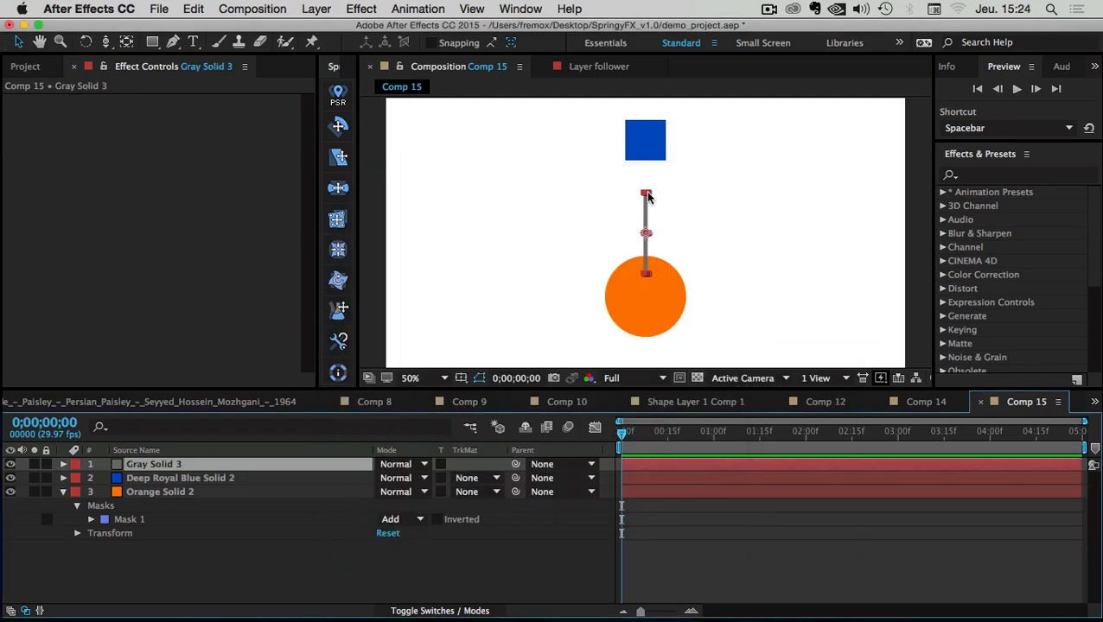
- Stretch the gray solid upward to overlap the blue square and place its layer directly below the blue solid
left_click_drag(645, 204, 646, 169)
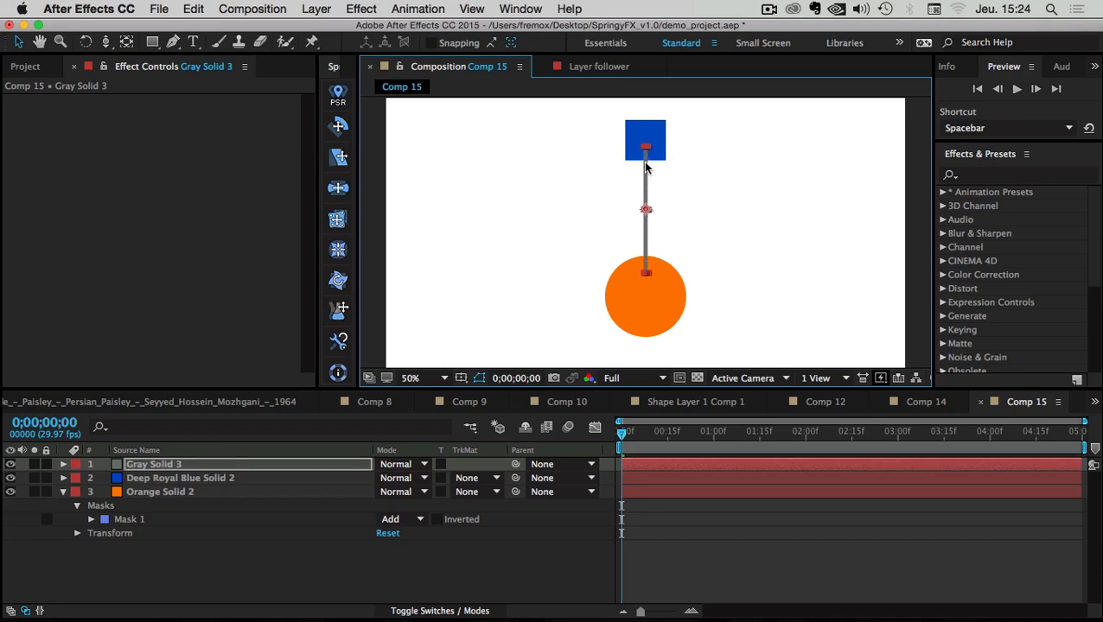
mouse_move(151, 464)
left_mouse_down()
mouse_move(155, 487)
mouse_move(161, 476)
left_mouse_up()
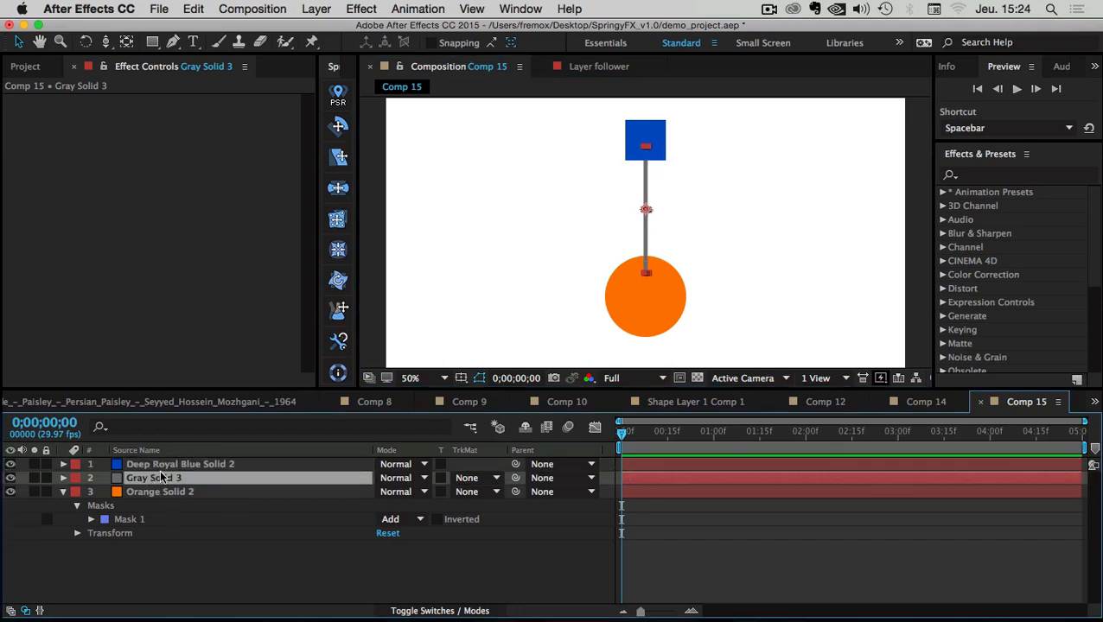
- Rename the gray solid's layer to rope, the orange solid's to ball and the blue solid's to master
key("Return")
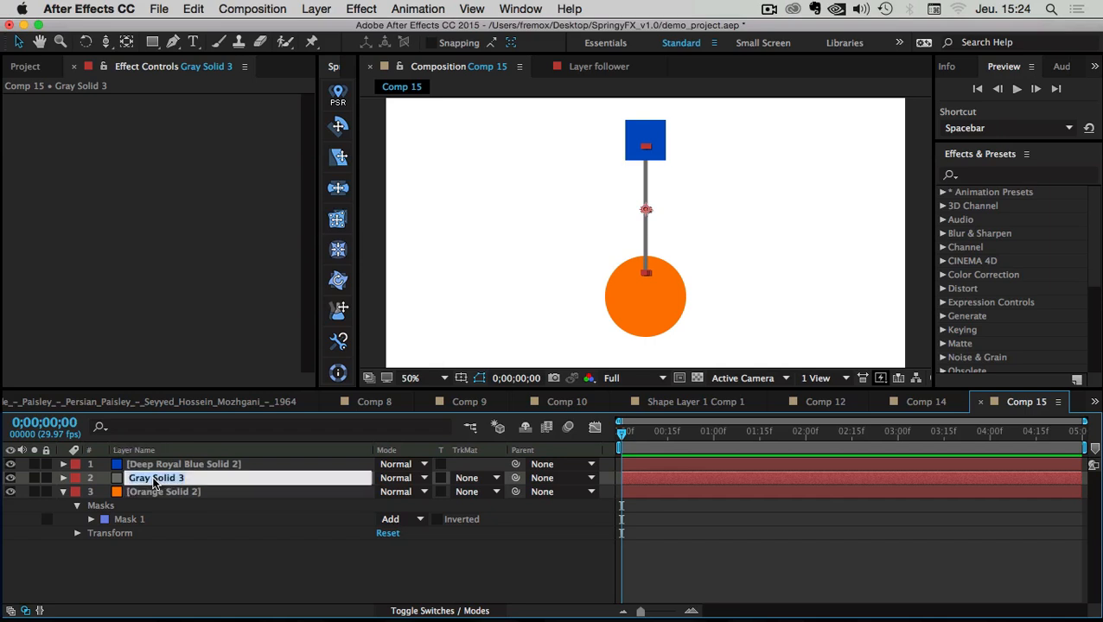
type("rope")
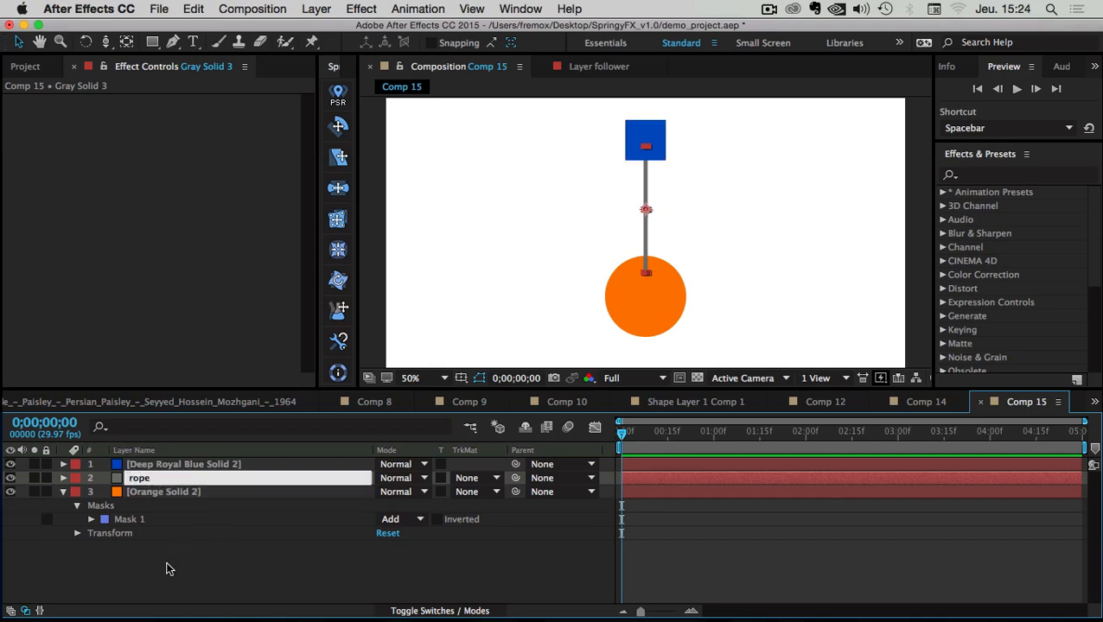
key("Return")
left_click(138, 490)
key("Return")
type("ba")
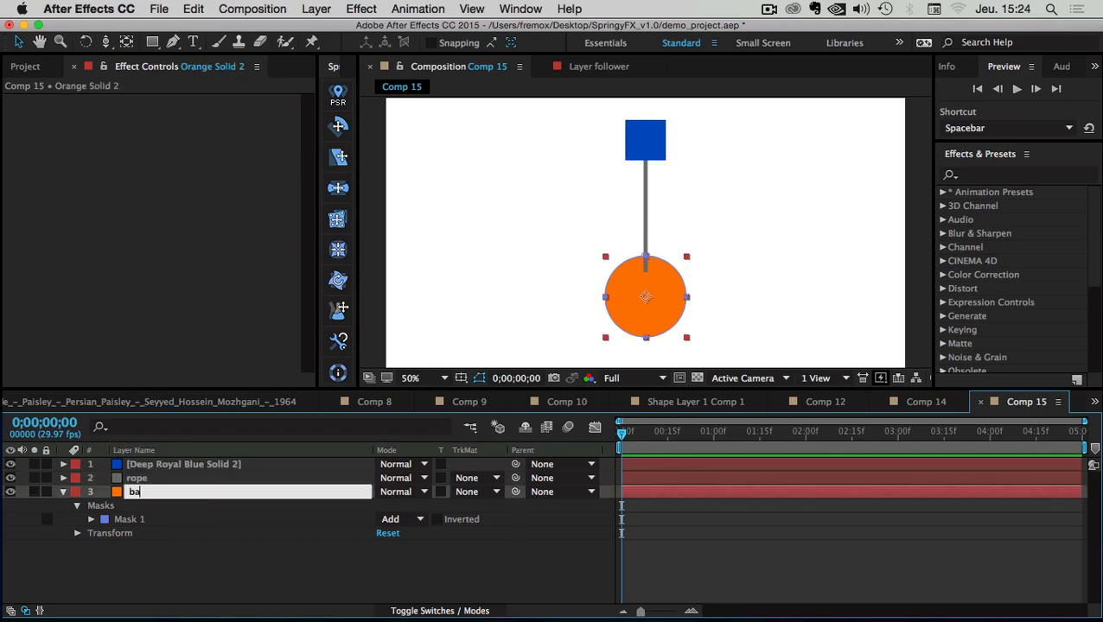
type("ll")
key("Return")
left_click(156, 464)
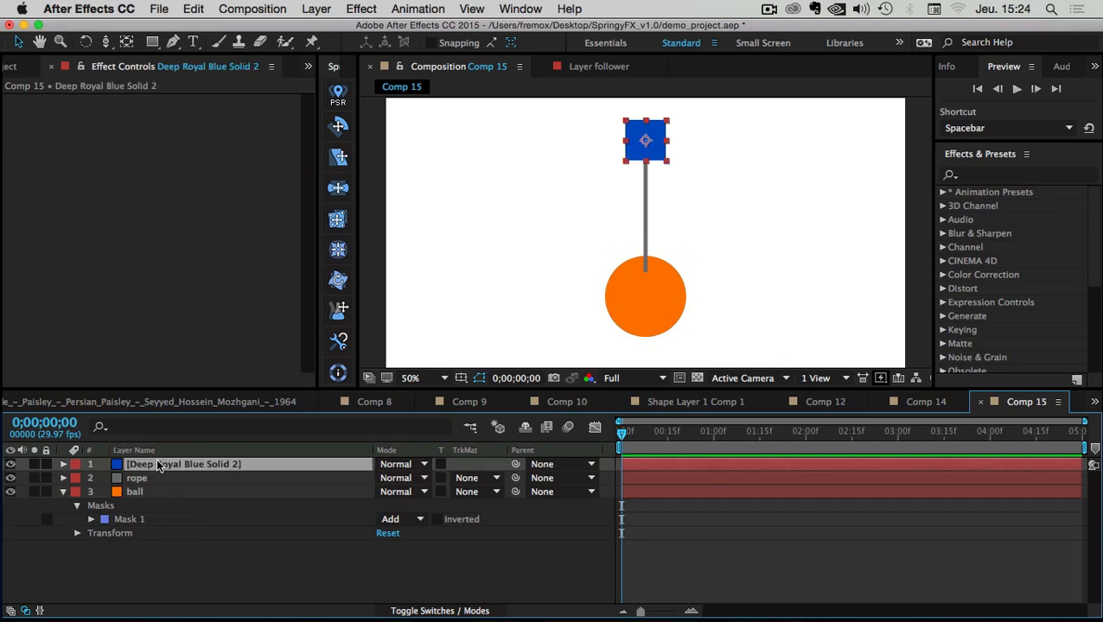
key("Return")
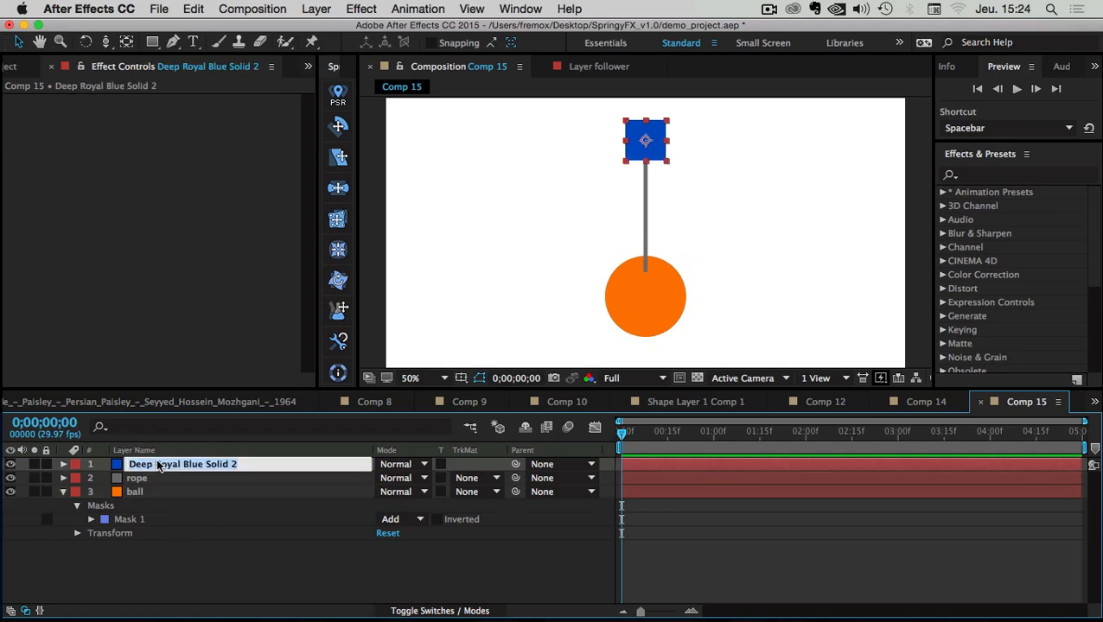
type("master")
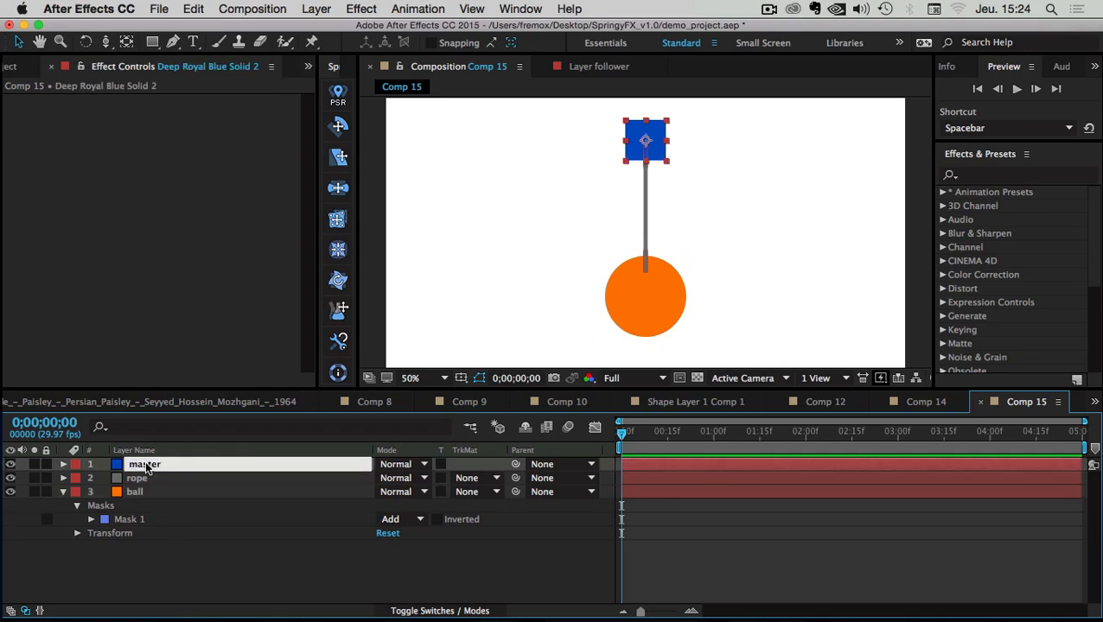
left_click(136, 578)
- Parent the ball layer to the rope layer
left_click(140, 491)
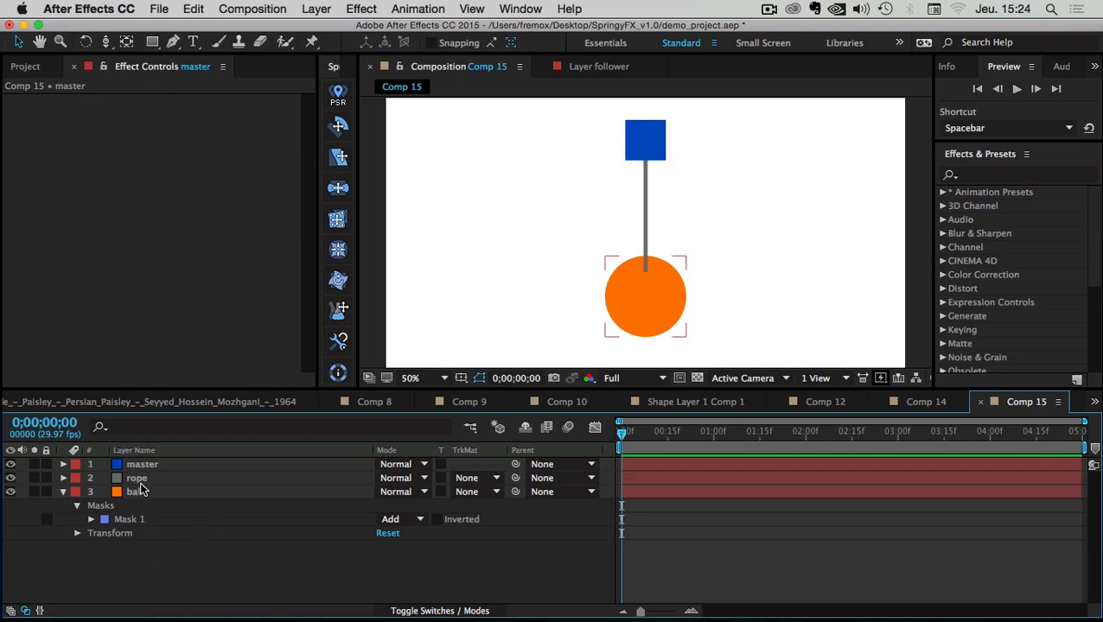
left_click_drag(515, 492, 139, 484)
- Move the rope's anchor point up to where the rope meets the lower edge of the blue square
left_click(134, 483)
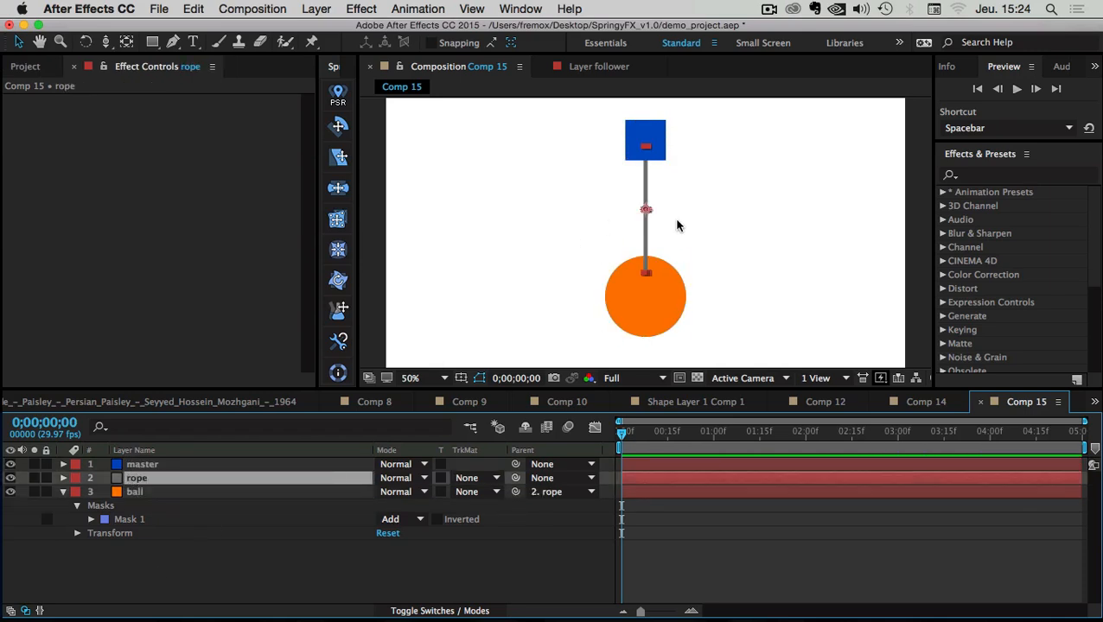
key("y")
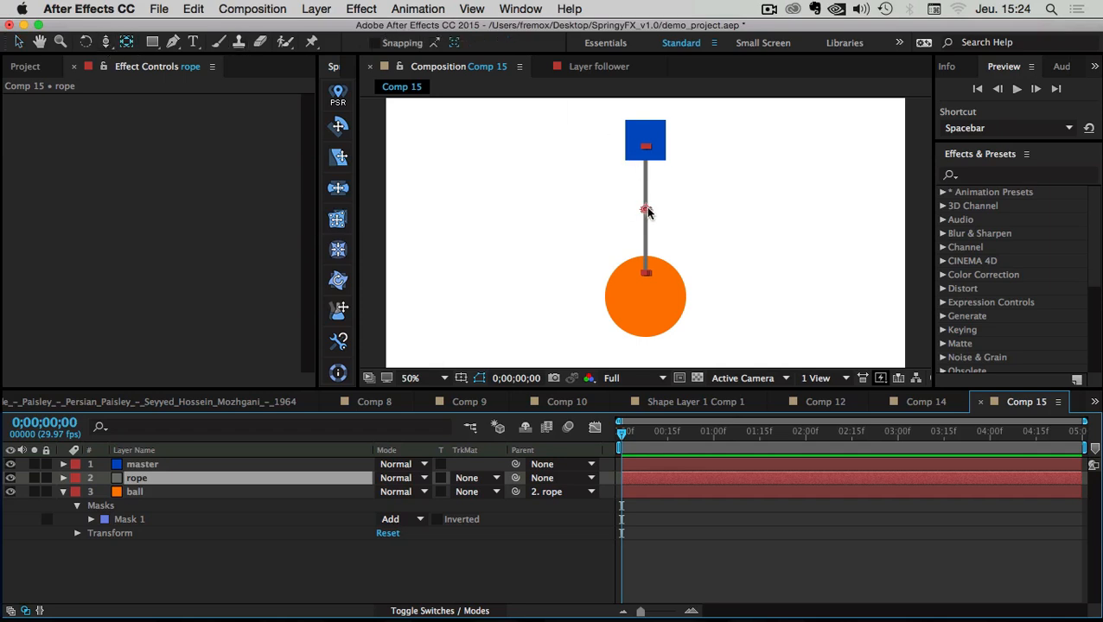
left_click_drag(645, 211, 664, 274)
scroll(639, 178, "up", 1)
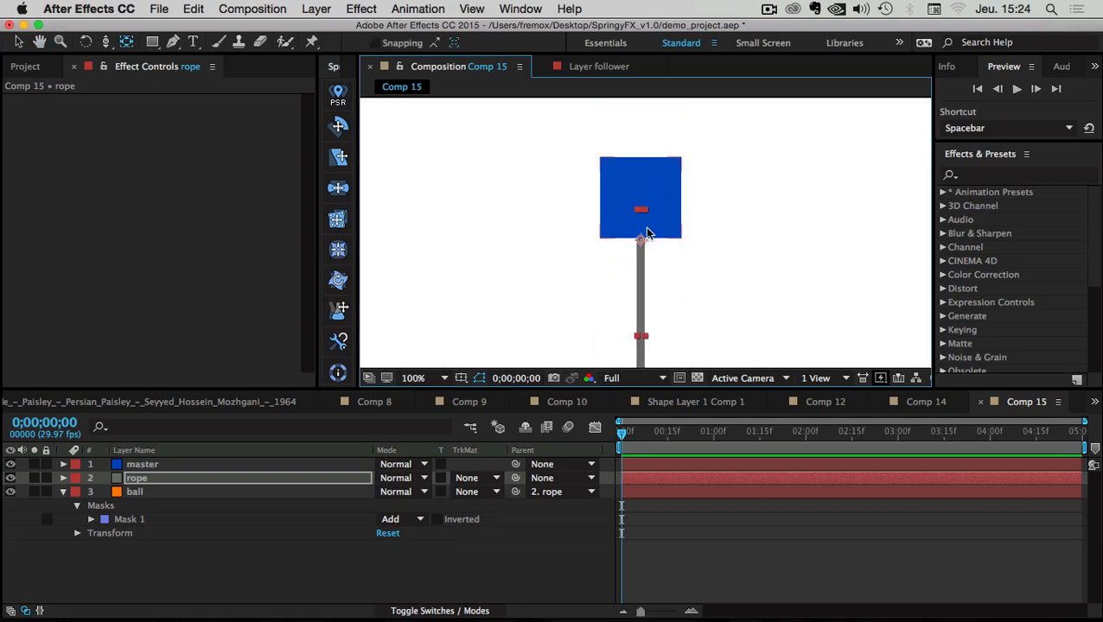
scroll(639, 242, "up", 2)
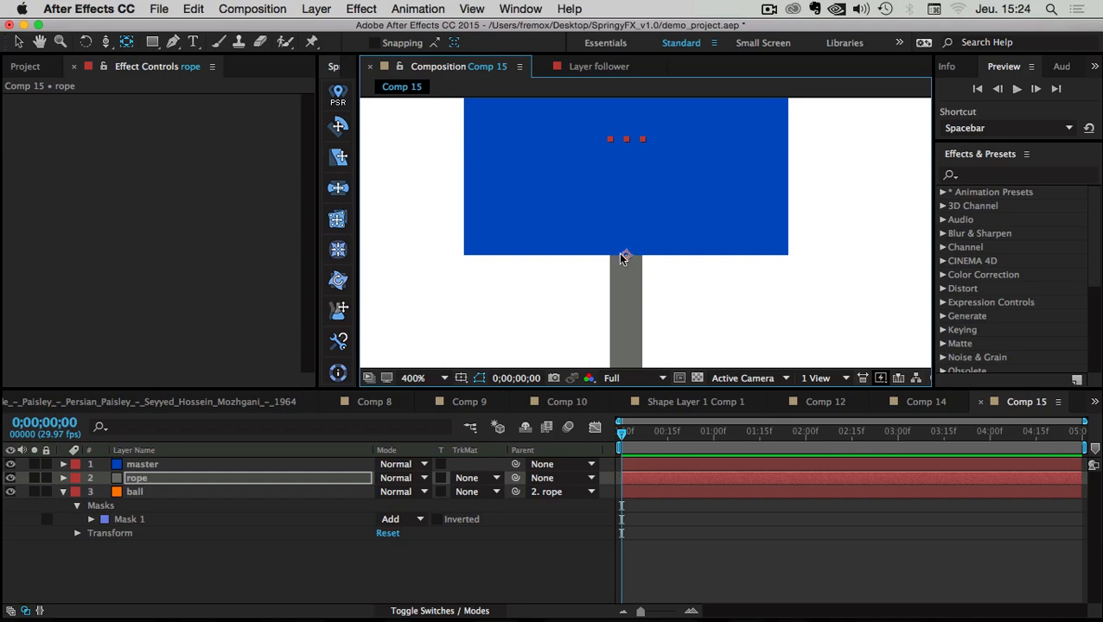
scroll(632, 246, "down", 1)
scroll(632, 245, "down", 1)
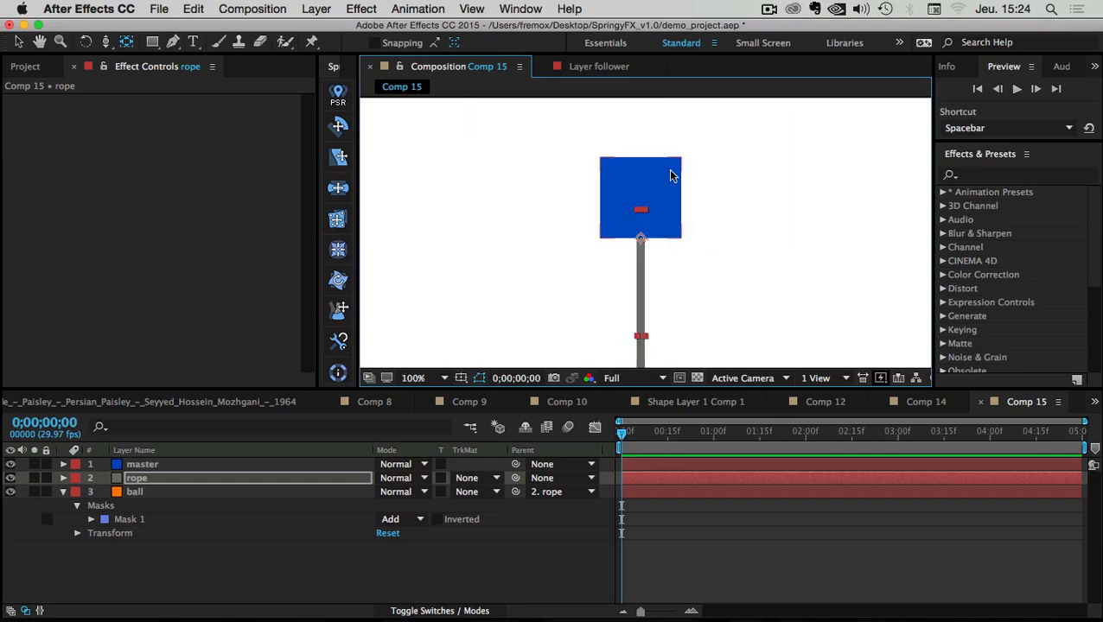
scroll(690, 282, "up", 2)
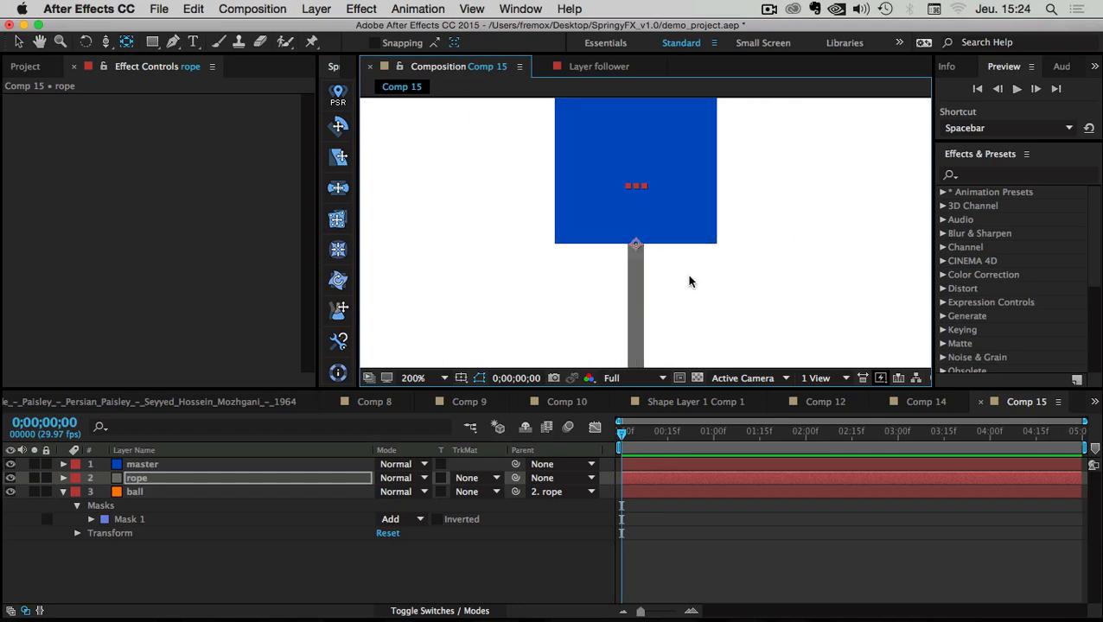
scroll(631, 276, "down", 2)
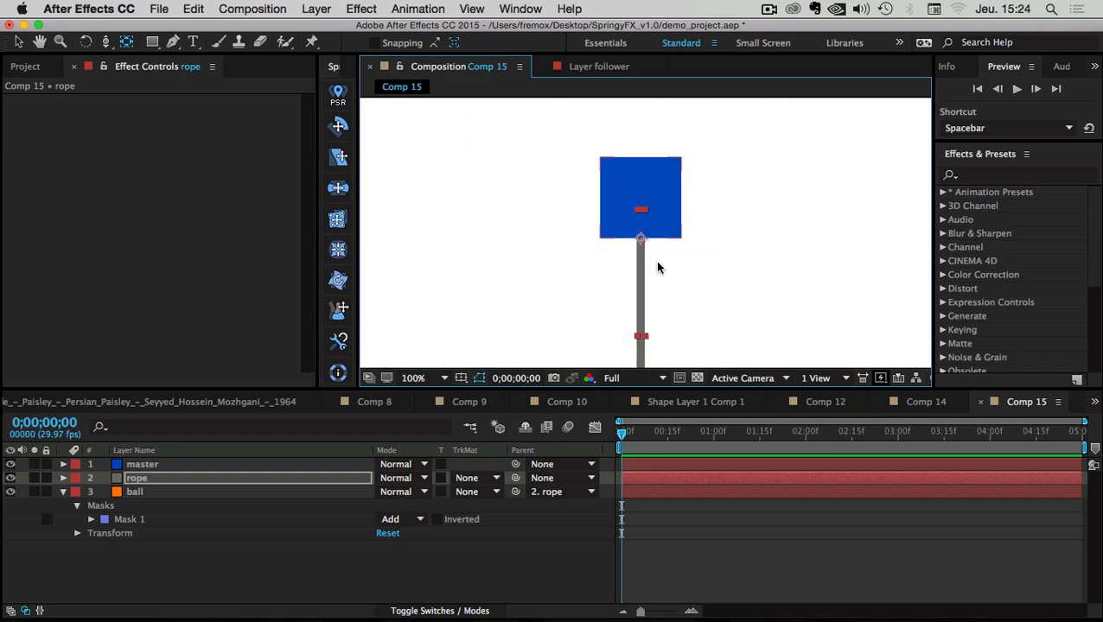
- Try rotating the rope around its new anchor point and undo the rotation
key("w")
left_click_drag(642, 244, 678, 227)
key("super+z")
scroll(652, 260, "down", 1)
key("super+z")
scroll(679, 256, "down", 1)
key("space")
scroll(682, 267, "up", 1)
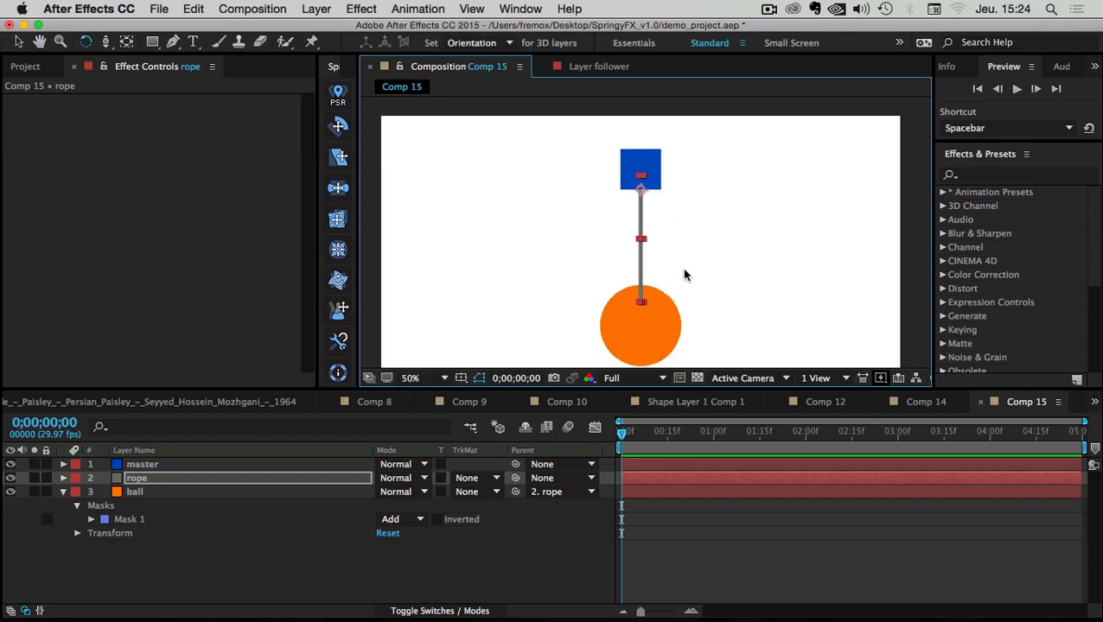
- Place the ball layer above the rope layer in the stack and collapse the ball's properties
key("v")
left_click(135, 493)
left_click_drag(135, 491, 139, 475)
left_click(164, 581)
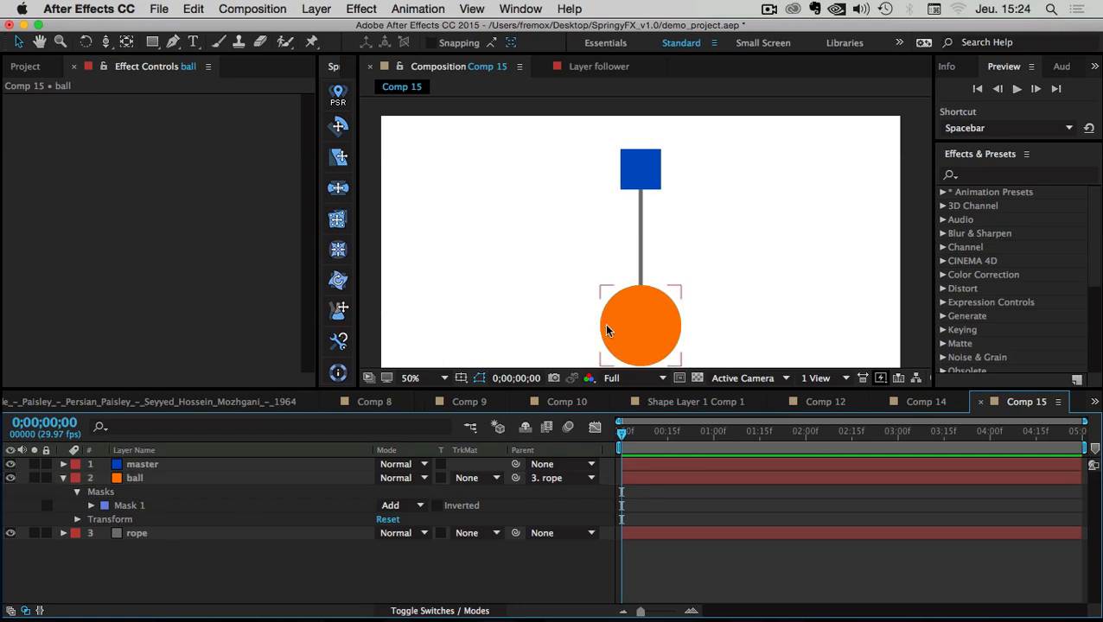
scroll(655, 288, "down", 2)
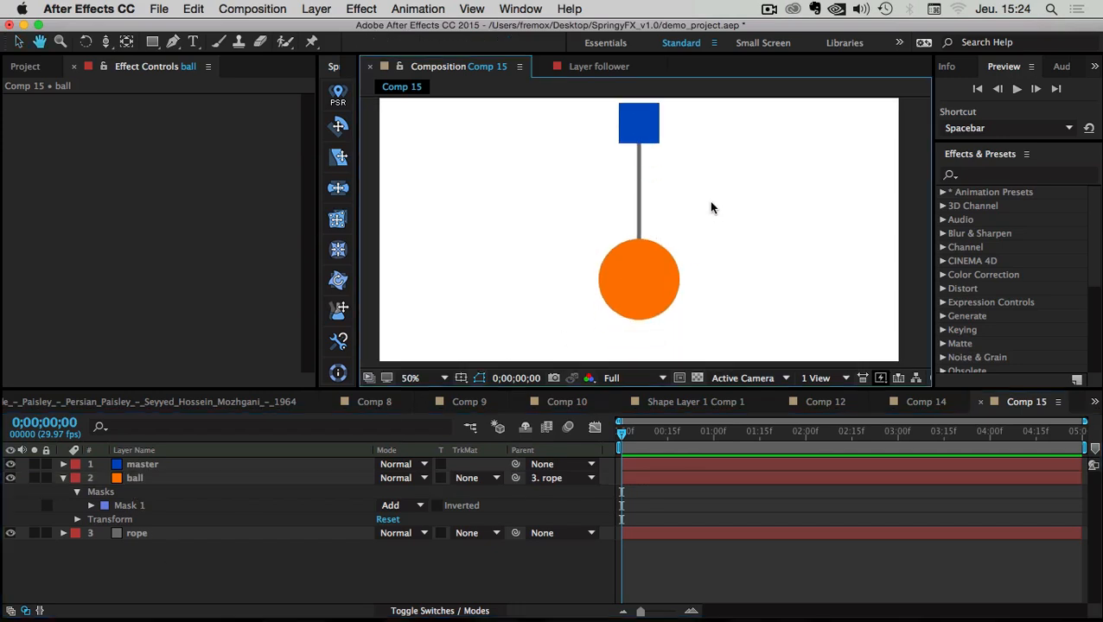
left_click(639, 273)
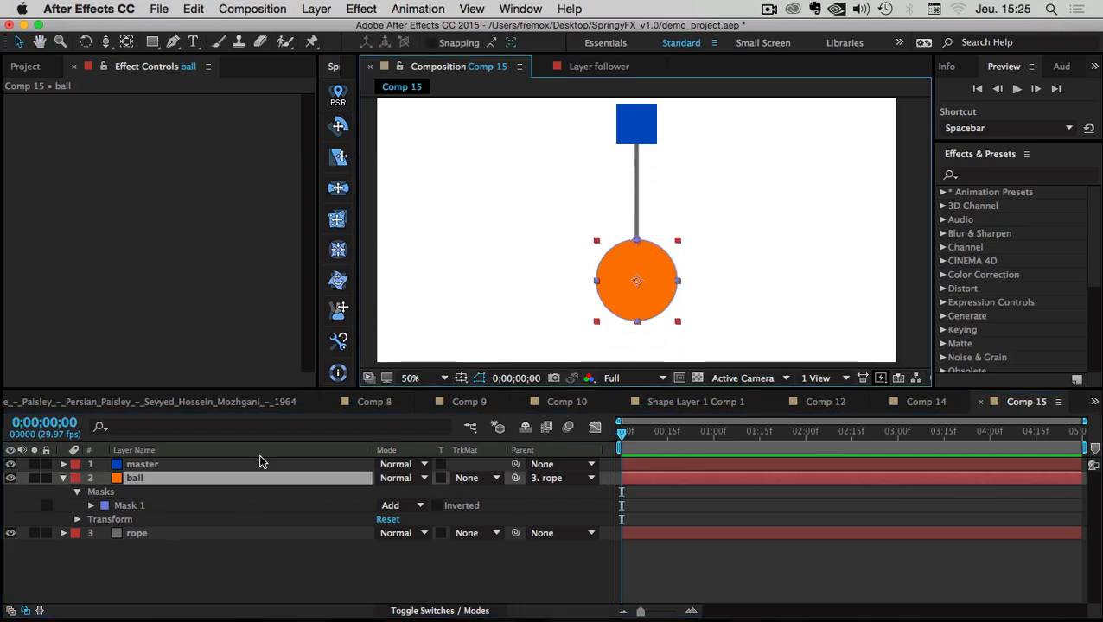
left_click(166, 582)
left_click(63, 478)
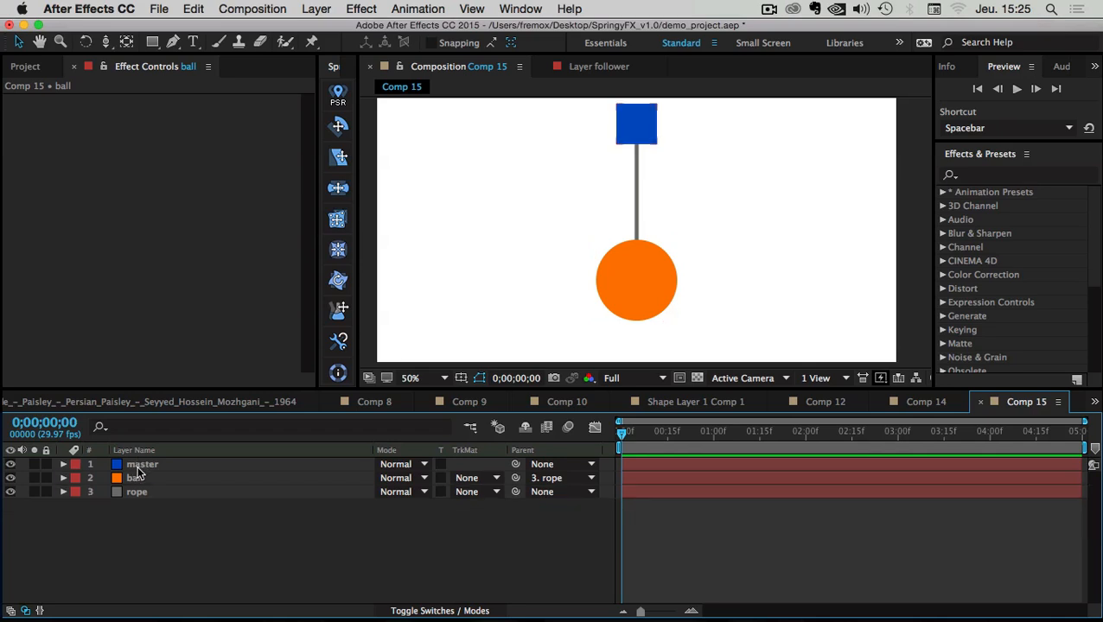
- Reveal the master layer's Position property in the timeline
left_click(139, 465)
key("p")
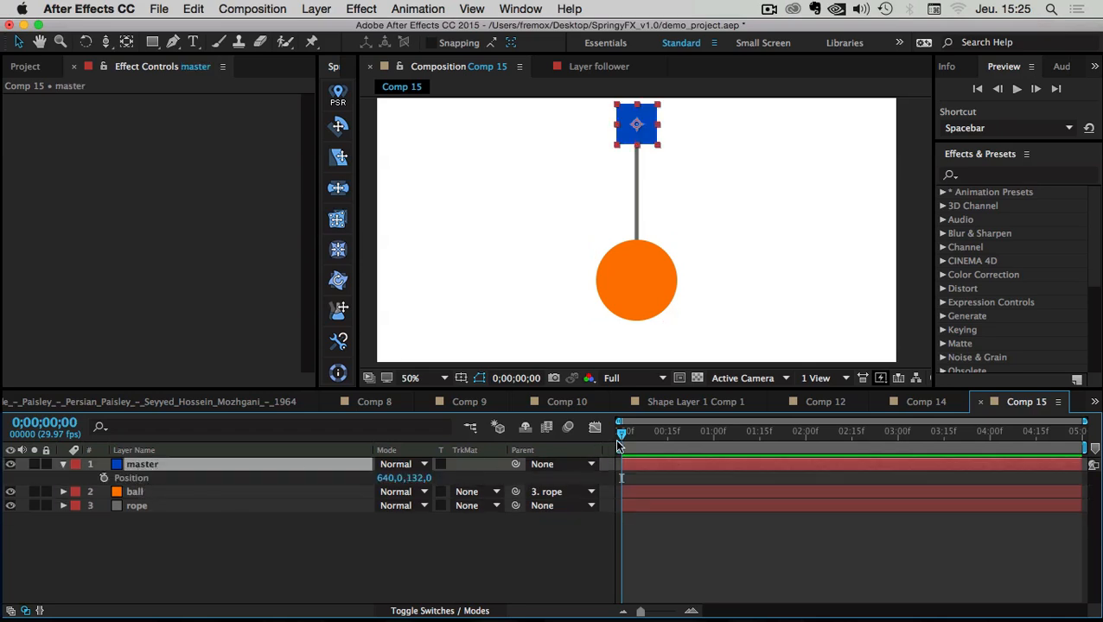
left_click_drag(627, 228, 709, 257)
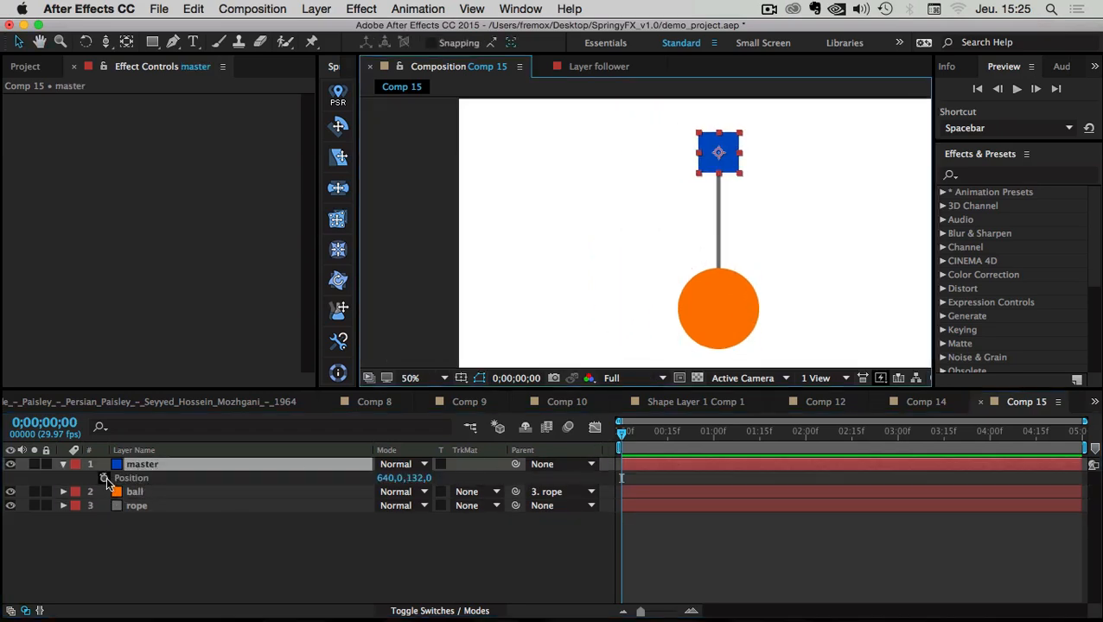
- Parent the rope layer to the master layer
left_click(141, 492)
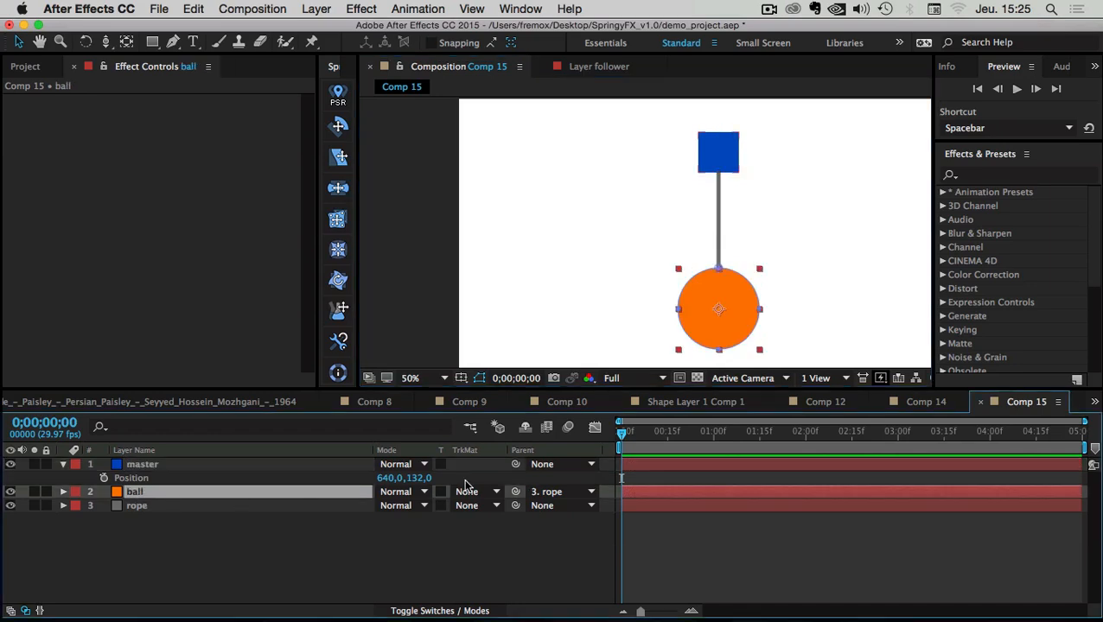
left_click(136, 507)
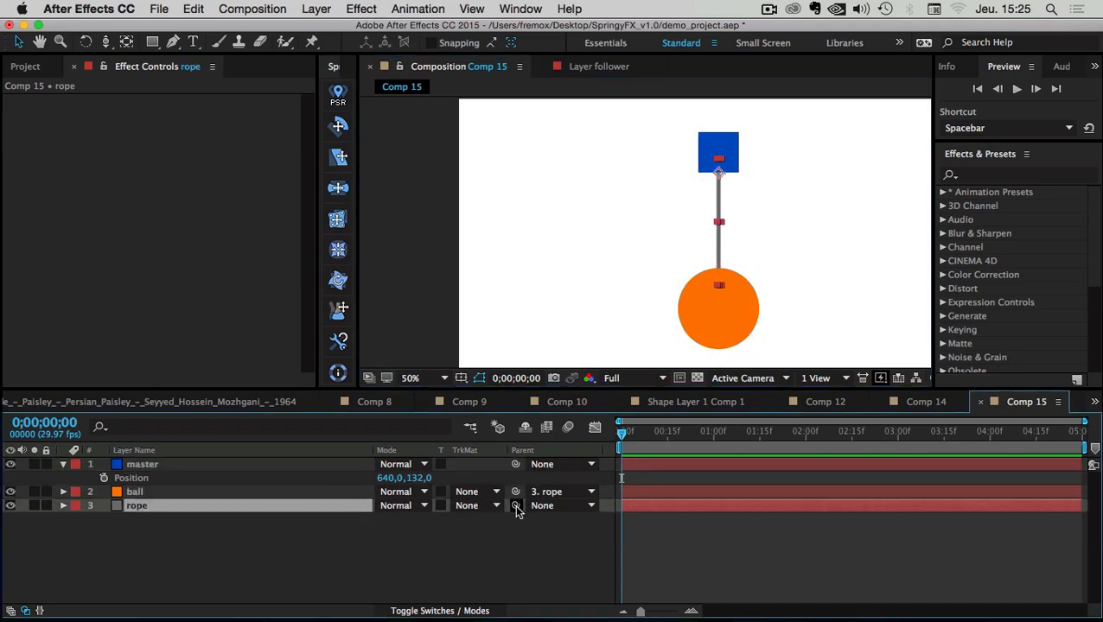
left_click_drag(516, 506, 145, 467)
- Add a Position keyframe to the master layer near the start and shift it to about frame 9
left_click(145, 467)
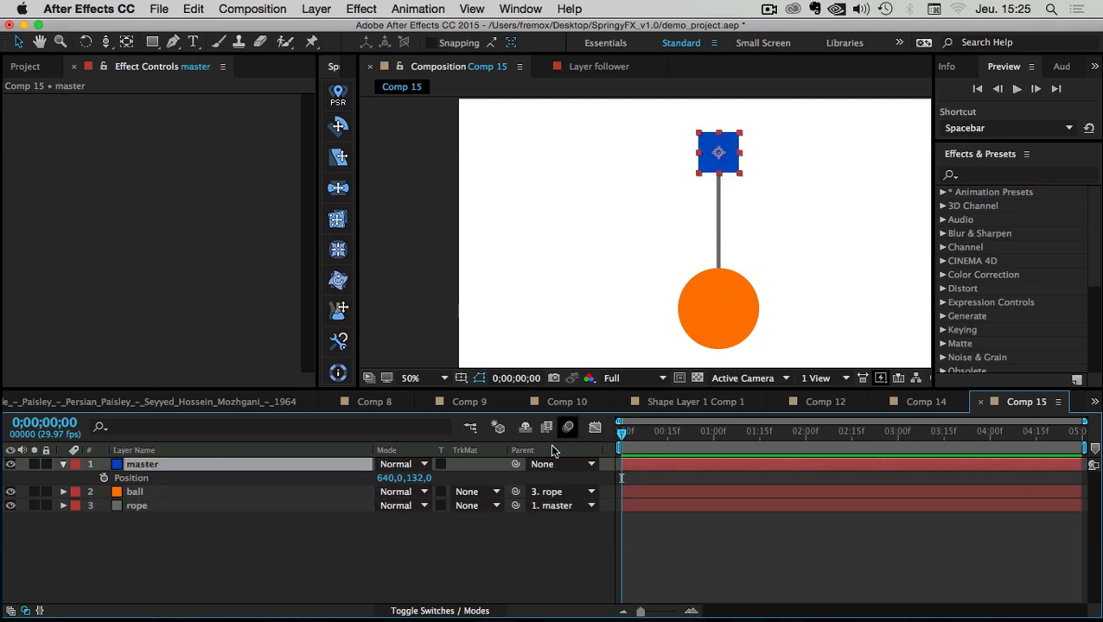
left_click(625, 435)
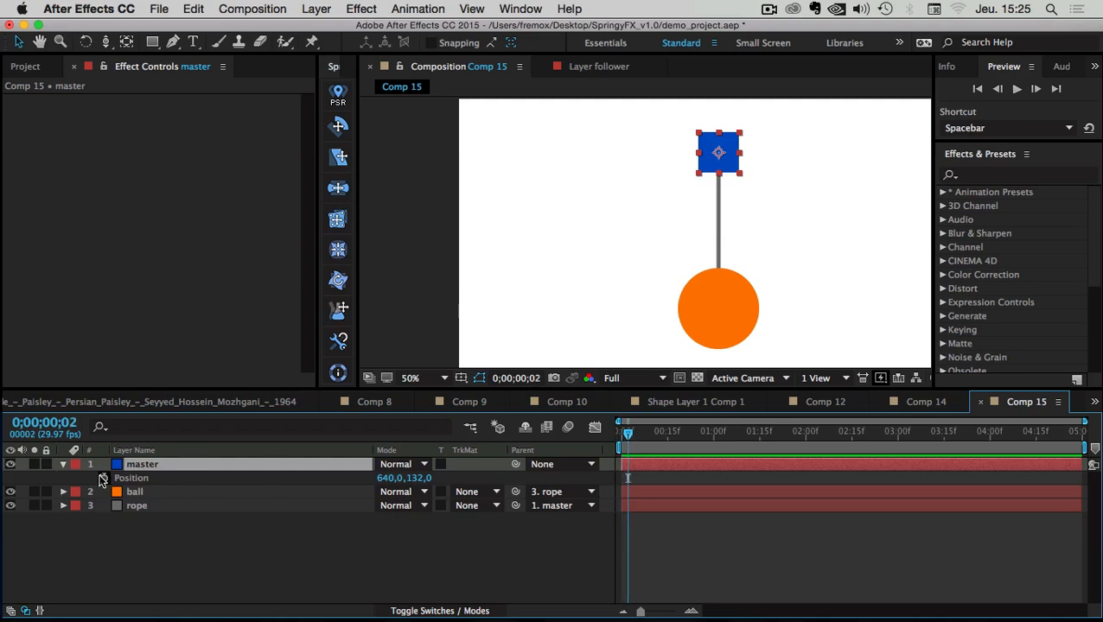
key("alt+shift+p")
left_click_drag(633, 476, 655, 478)
- At frame 19, move the master layer horizontally to the composition's left side at position 100, 132 to create a second keyframe
left_click_drag(631, 431, 679, 435)
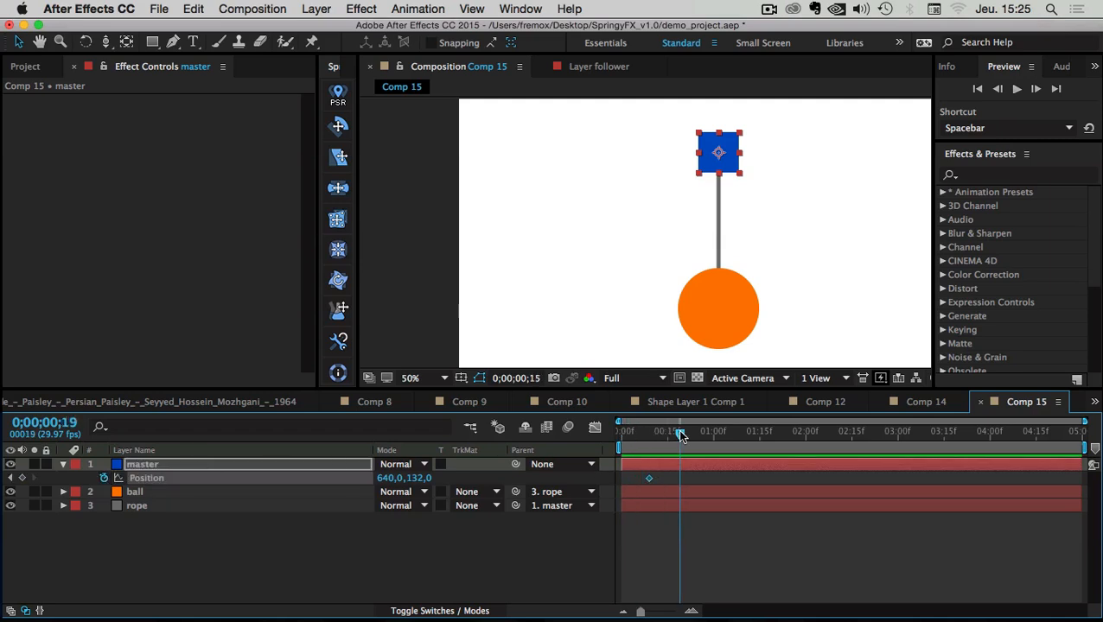
left_click_drag(723, 147, 506, 136)
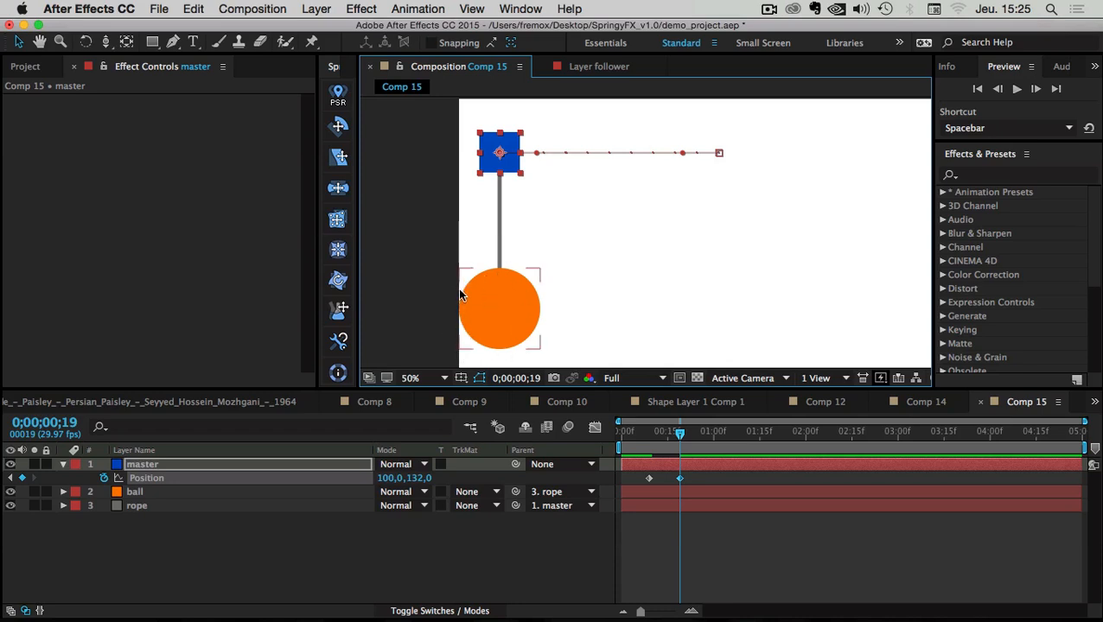
scroll(460, 292, "down", 2)
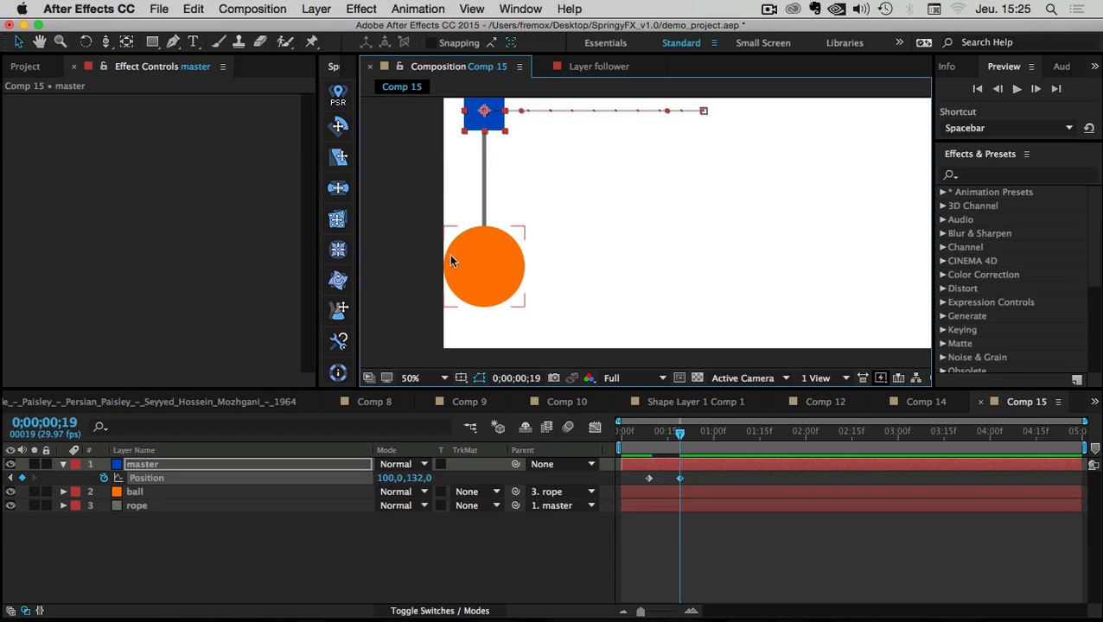
left_click_drag(544, 226, 476, 302)
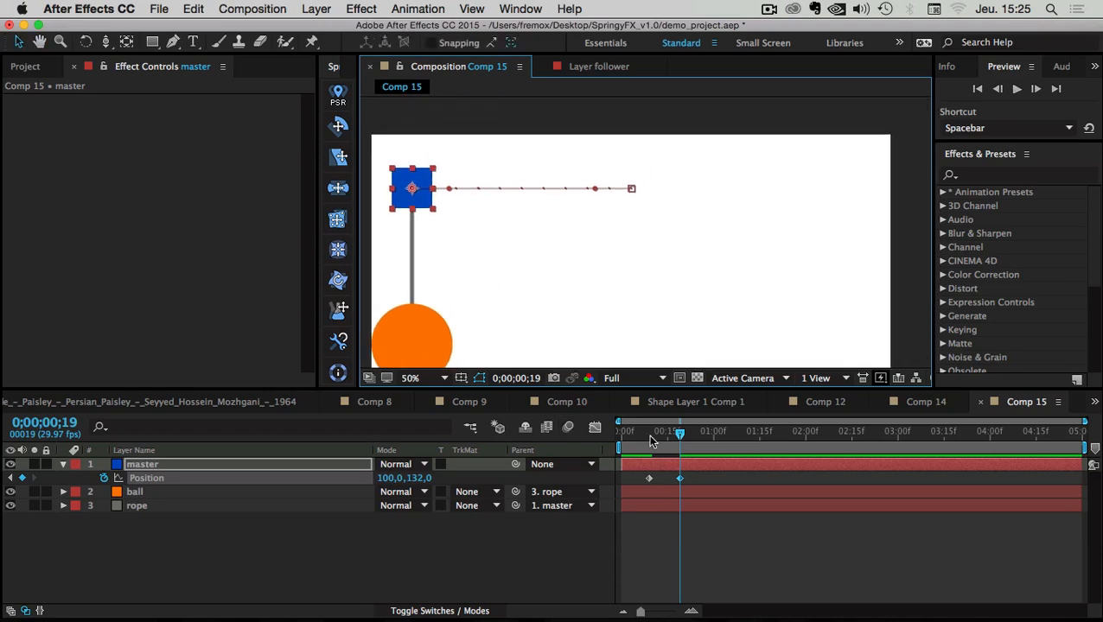
- Add another Position keyframe to the master layer at about 1;19 that keeps it at the composition's left side
left_click_drag(523, 261, 565, 230)
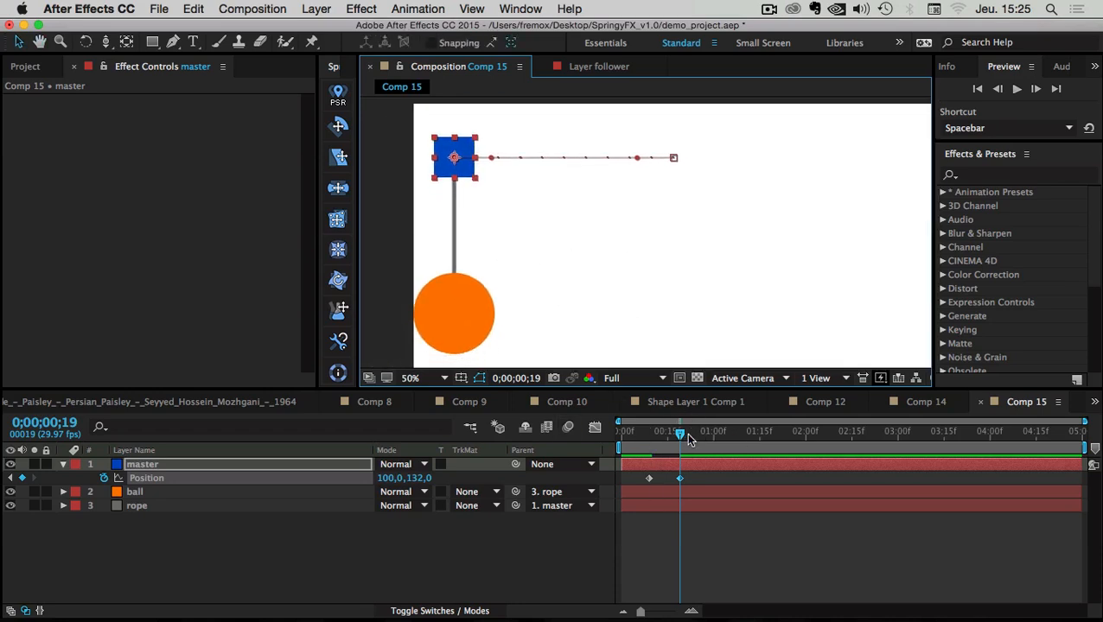
left_click_drag(689, 439, 799, 435)
left_click(22, 478)
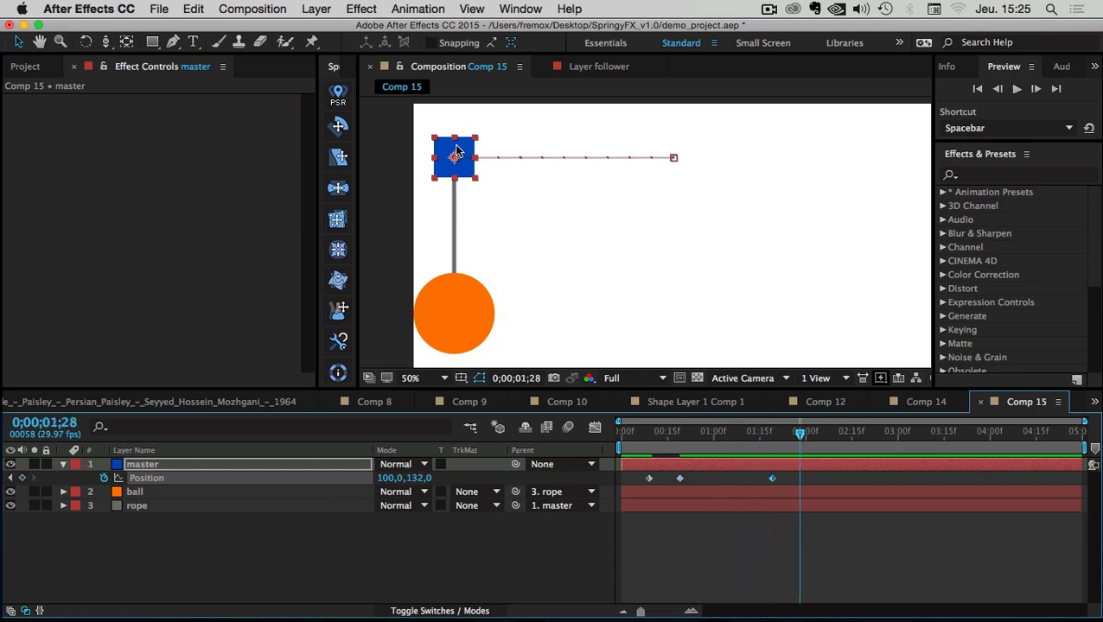
- At 0;00;01;28, move the master layer horizontally to the composition's right side at position 1180, 132
left_click_drag(456, 151, 718, 156)
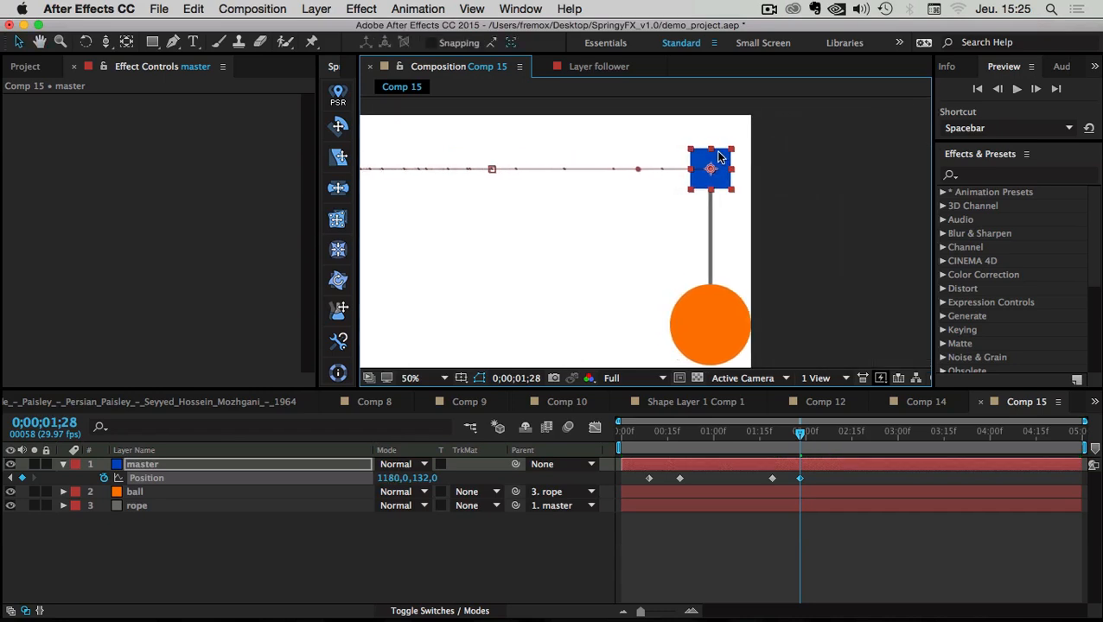
scroll(749, 232, "down", 2)
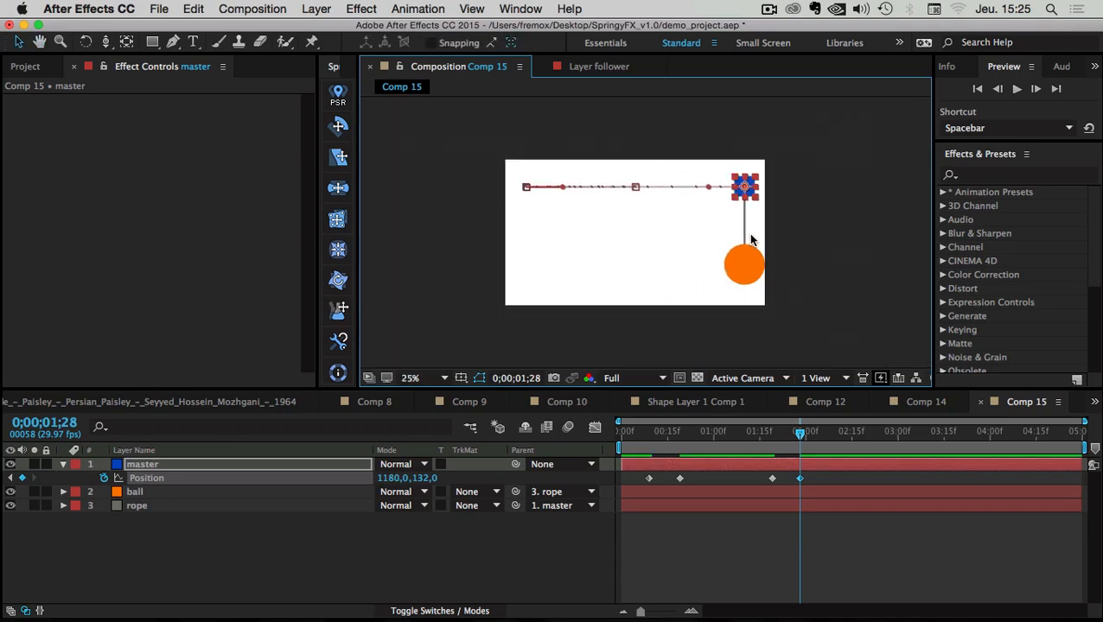
left_click(864, 230)
scroll(770, 277, "up", 2)
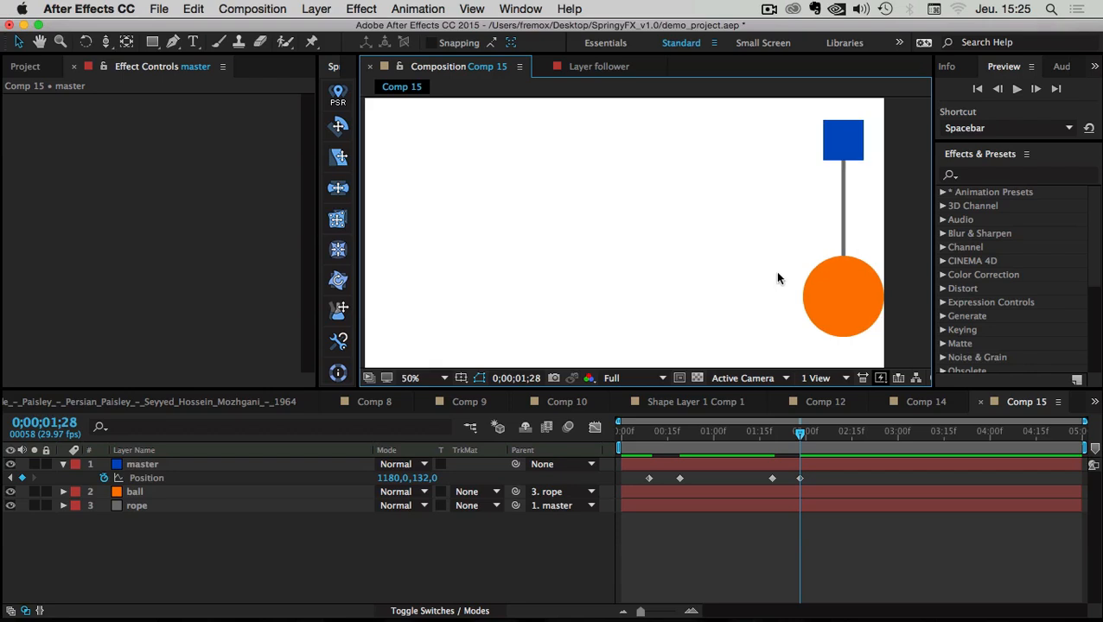
scroll(777, 277, "down", 2)
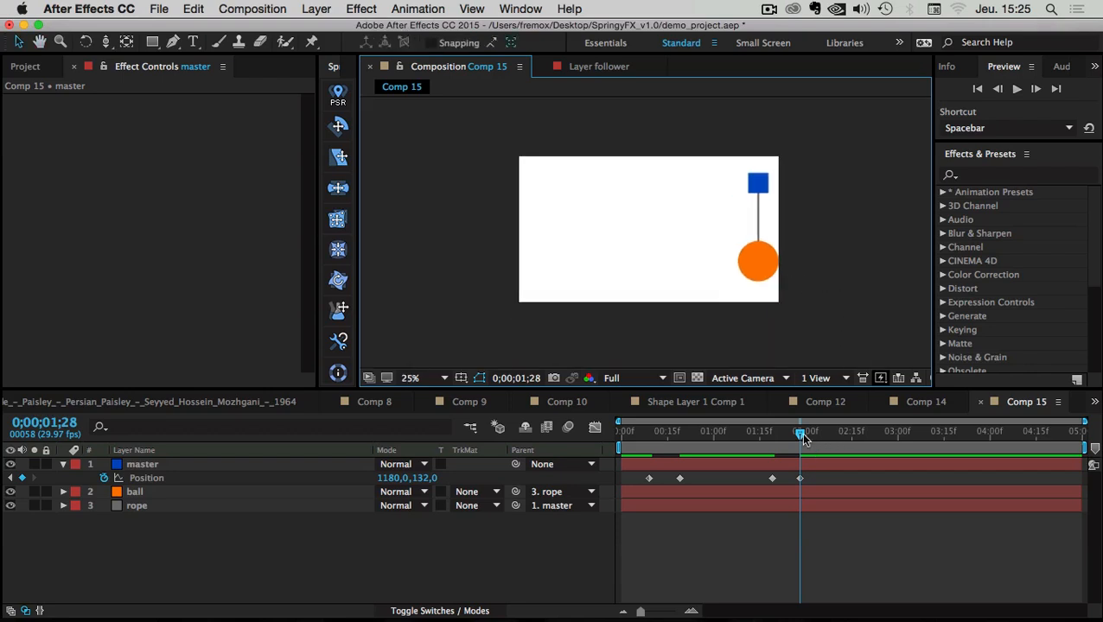
- End the work area at 0;00;02;26 and apply Easy Ease to all of the master layer's Position keyframes
left_click_drag(801, 432, 886, 430)
key("n")
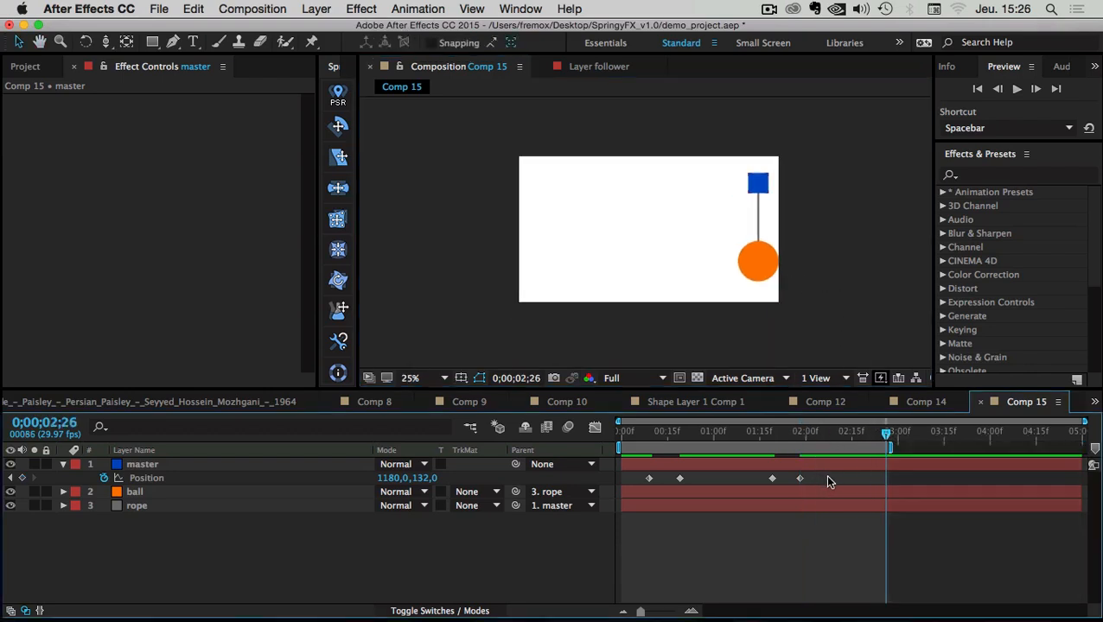
left_click_drag(827, 481, 645, 483)
right_click(650, 482)
mouse_move(778, 602)
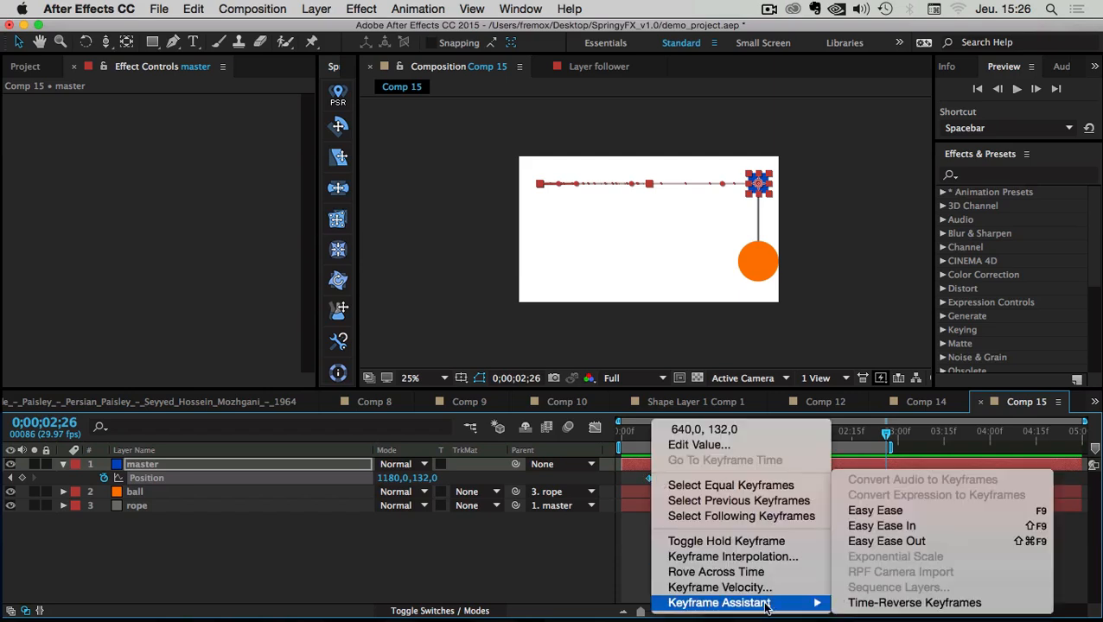
left_click(876, 512)
left_click(768, 427)
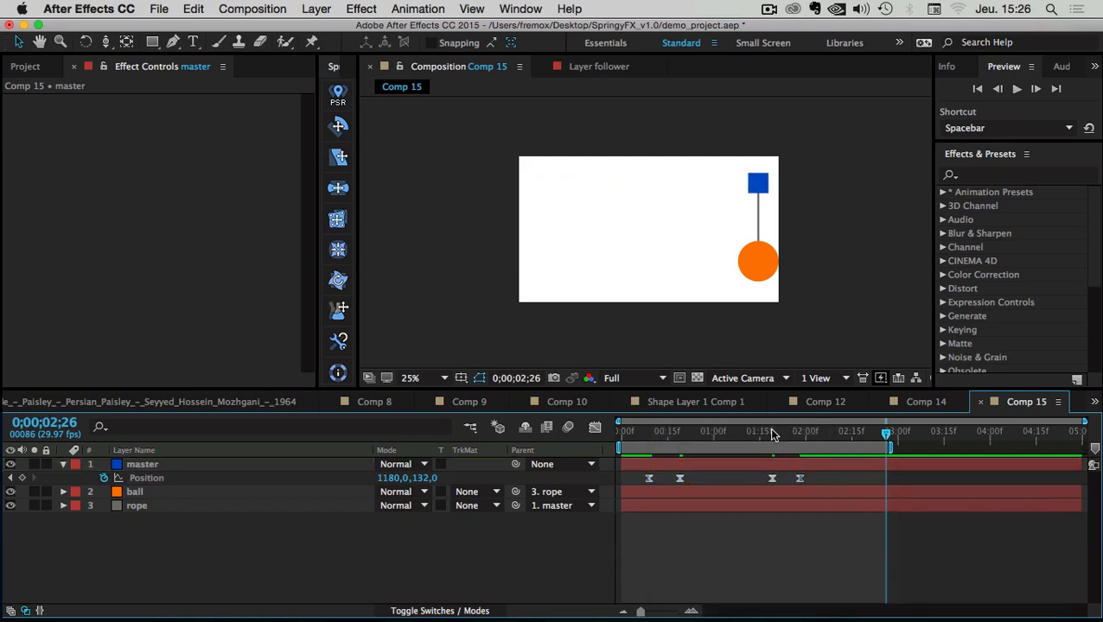
- Examine the master layer's Position keyframes in the Graph Editor and return to the layer bar view
left_click_drag(628, 481, 812, 482)
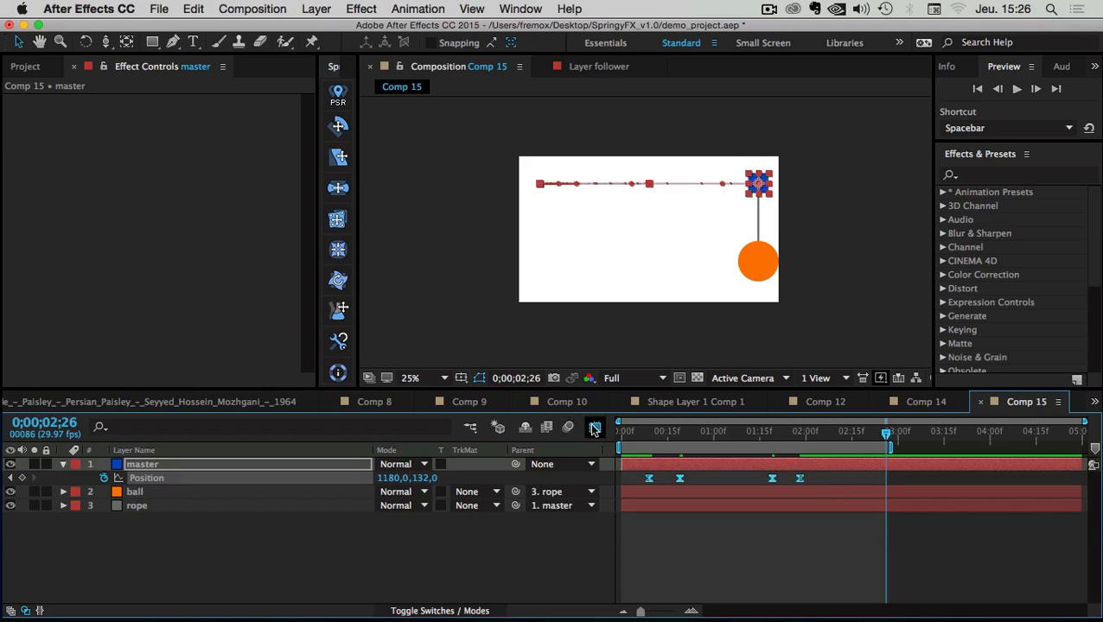
left_click(594, 427)
left_click_drag(860, 543, 661, 568)
left_click(594, 429)
left_click(760, 560)
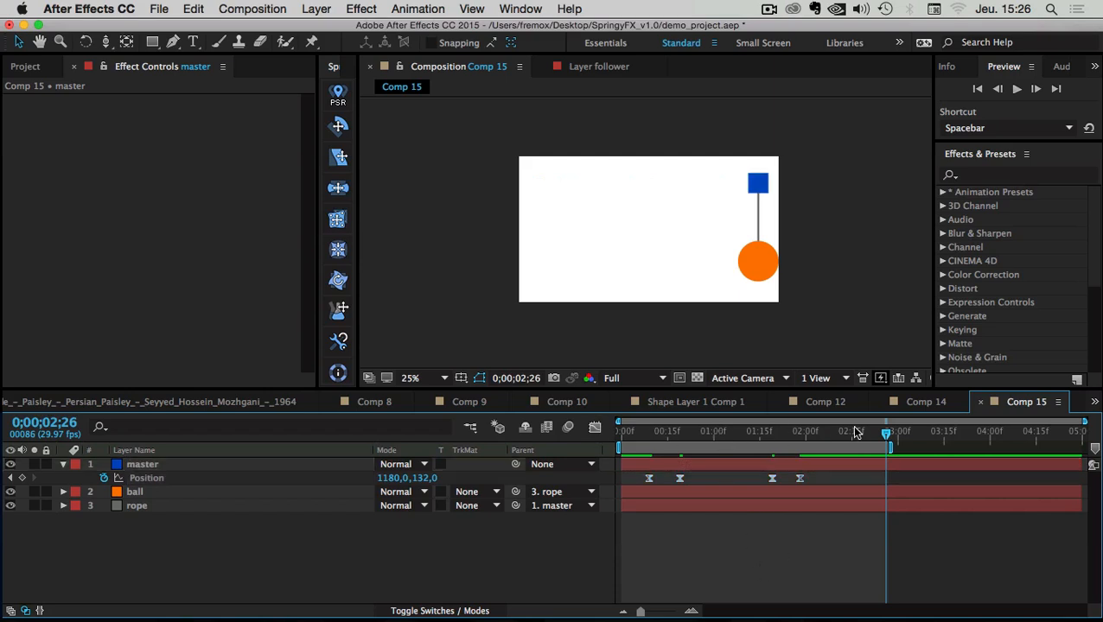
- Preview the animation and shift the master layer's last Position keyframe to about 2;03
left_click(1017, 88)
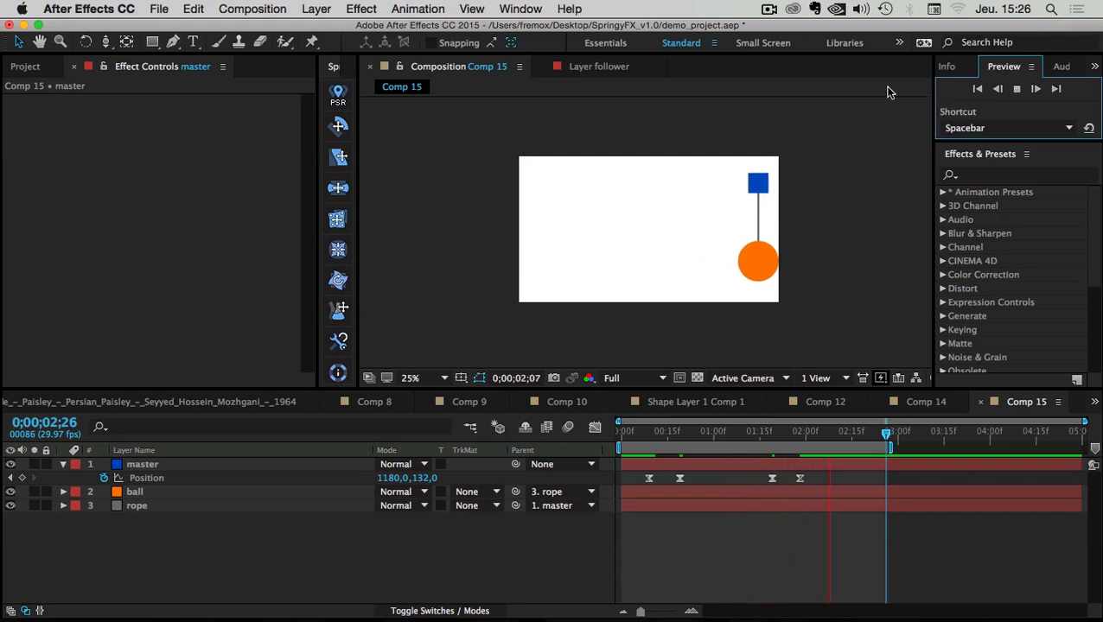
left_click_drag(800, 478, 813, 478)
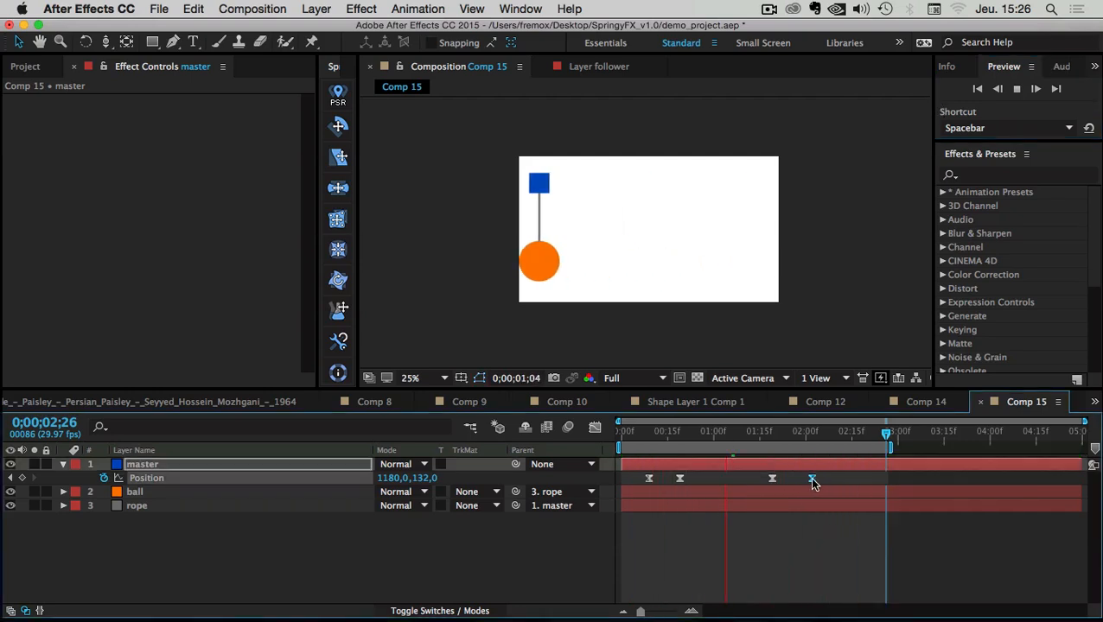
left_click(780, 544)
- Convert the master layer's Position keyframe at frame 19 and its last Position keyframe to linear
left_click_drag(642, 431, 680, 437)
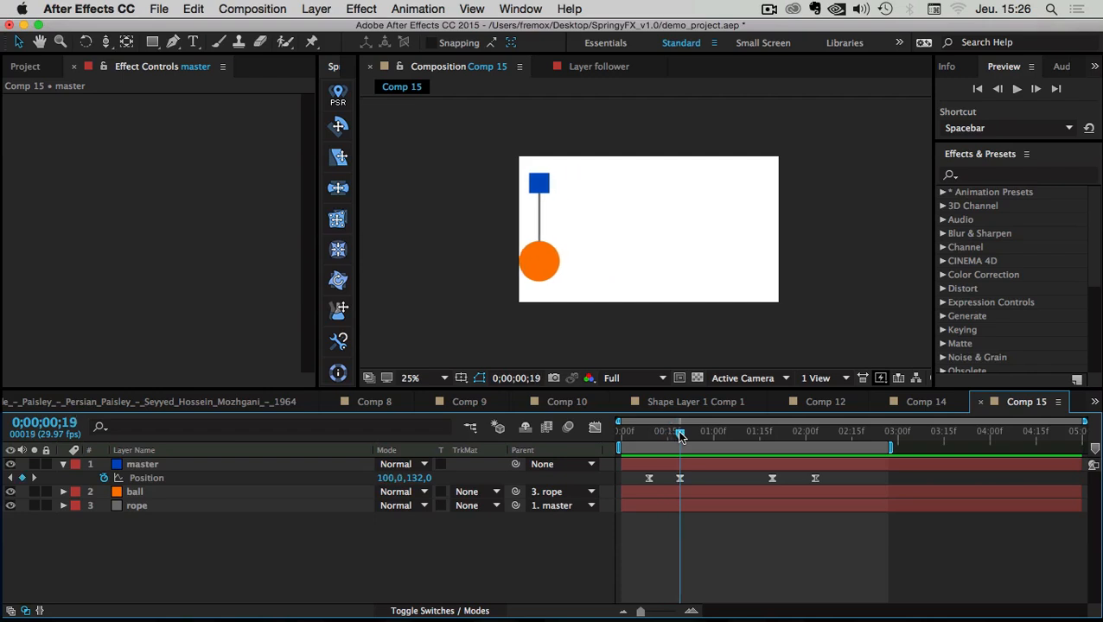
left_click(680, 479)
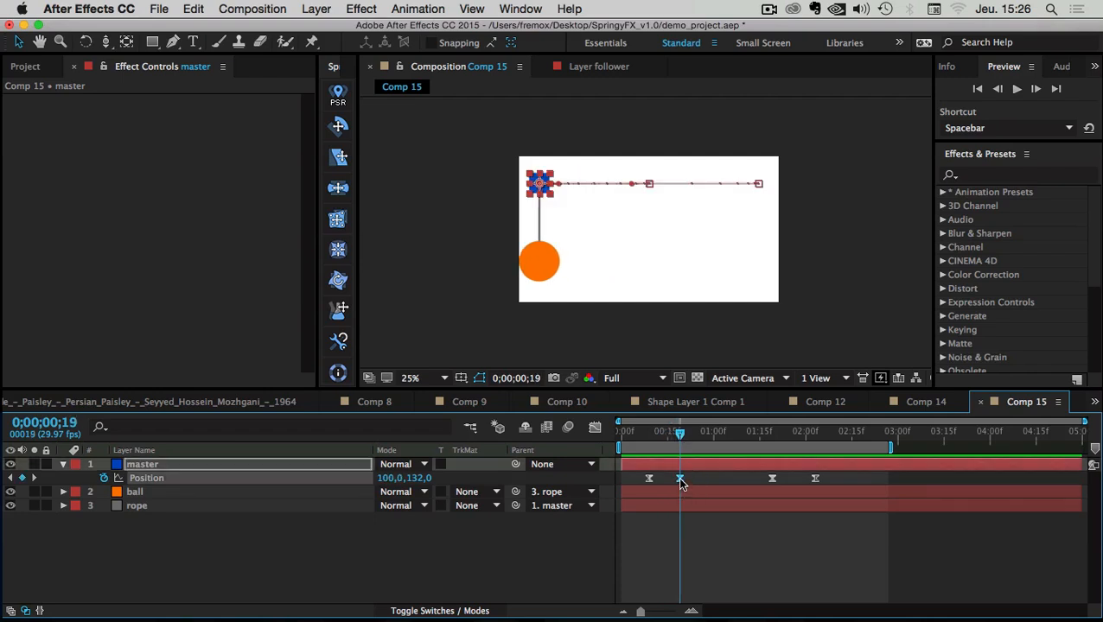
left_click(680, 480, "super")
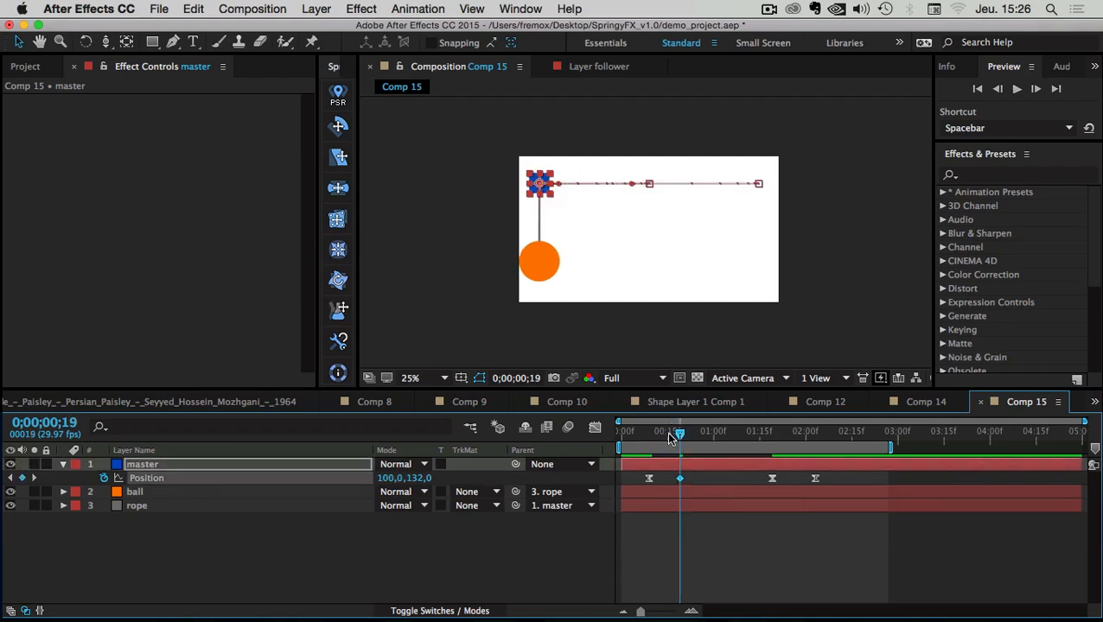
left_click_drag(671, 438, 595, 405)
left_click(818, 482, "super")
left_click(816, 480, "super")
- Preview the retimed pendulum animation and return to the first frame
key("space")
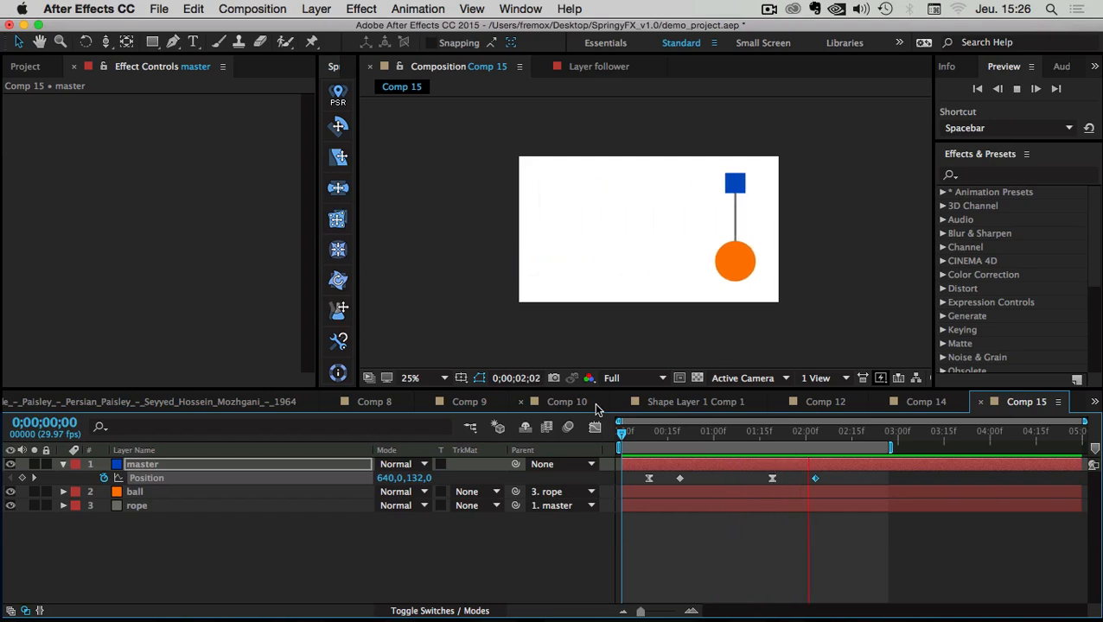
left_click(715, 532)
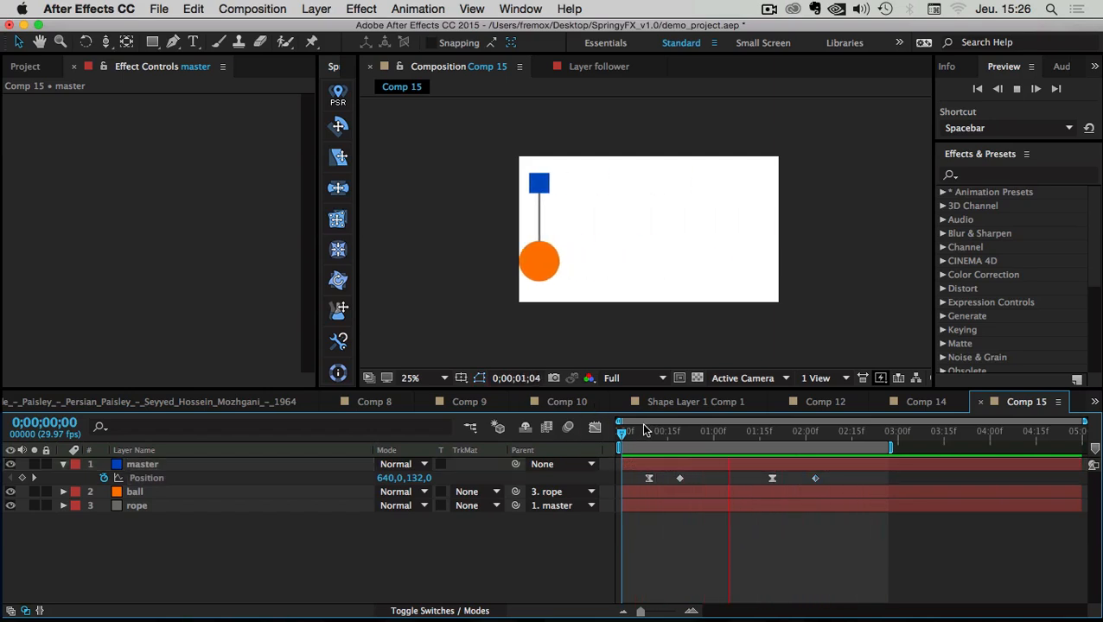
left_click_drag(637, 439, 611, 431)
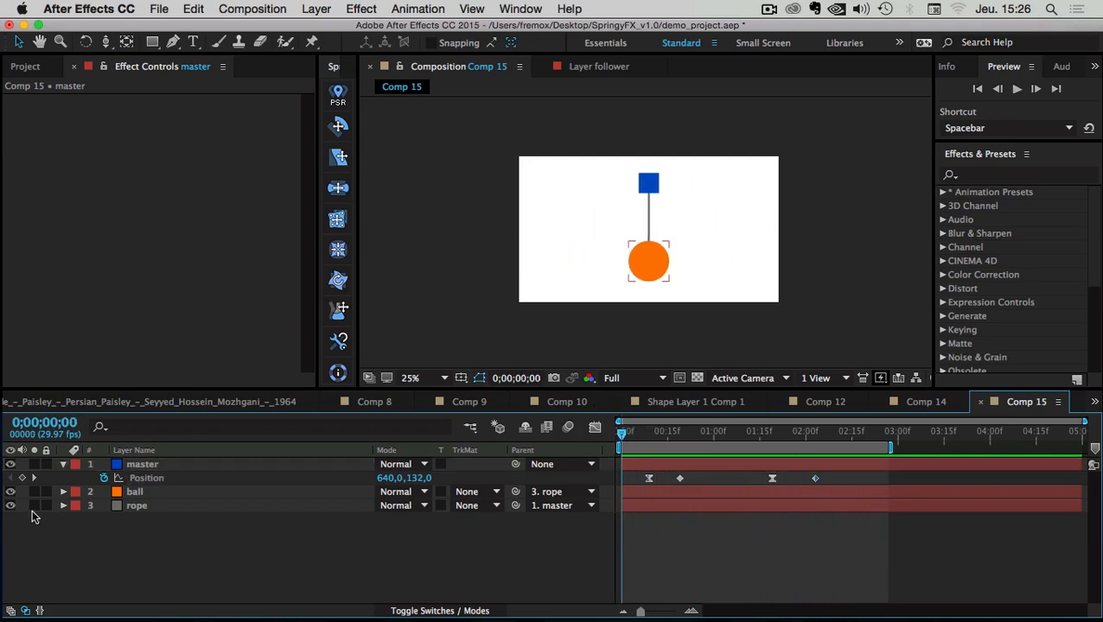
- Try setting the ball layer's parent to None
left_click(140, 493)
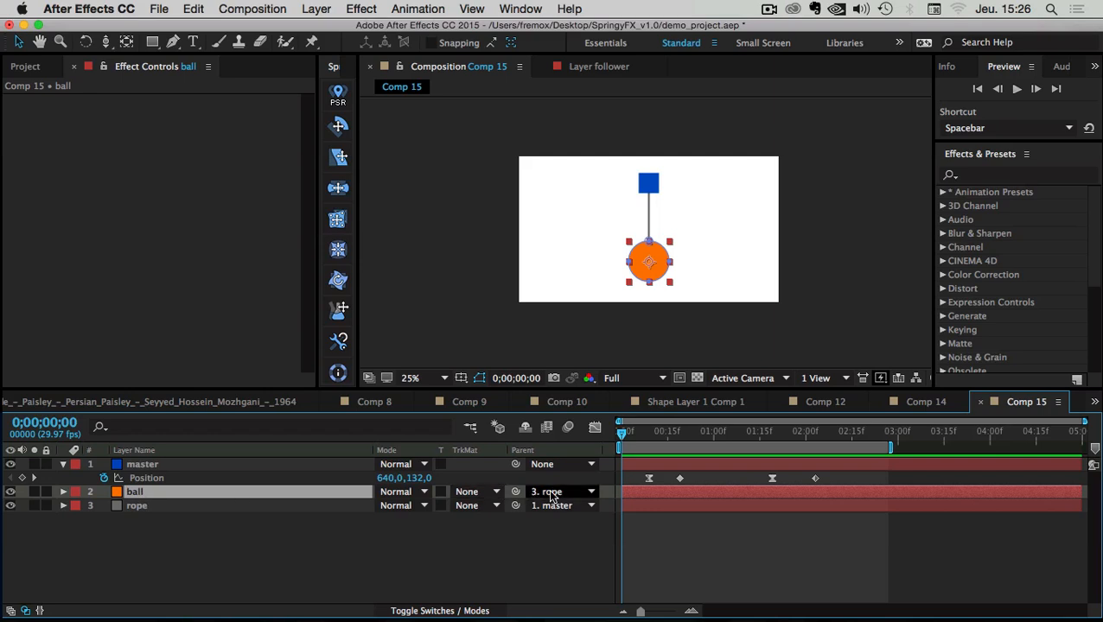
left_click(591, 492)
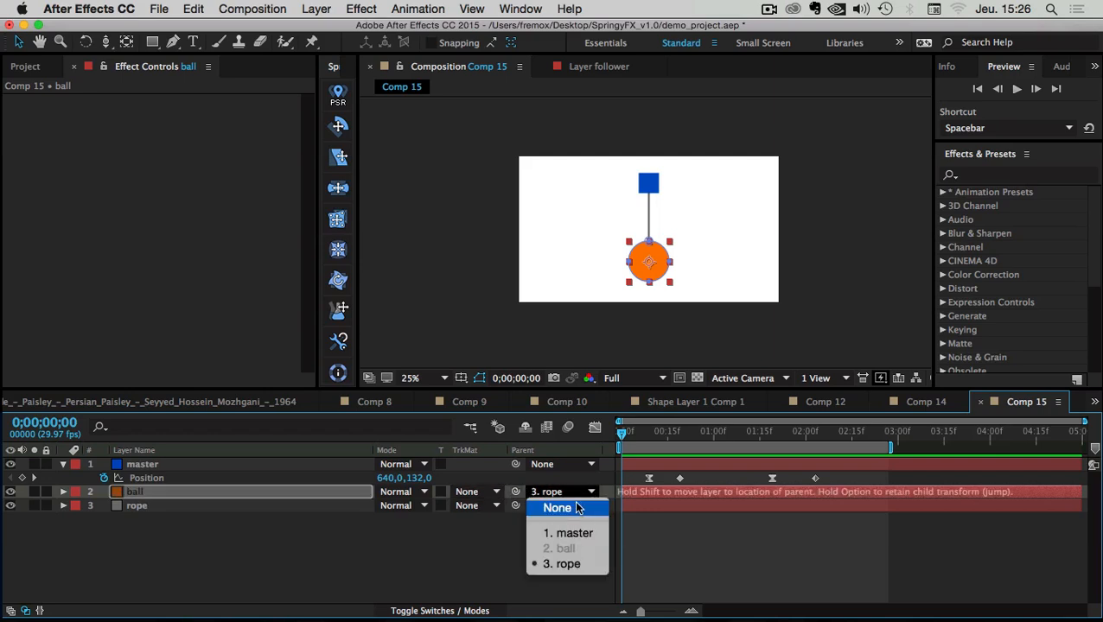
left_click(184, 542)
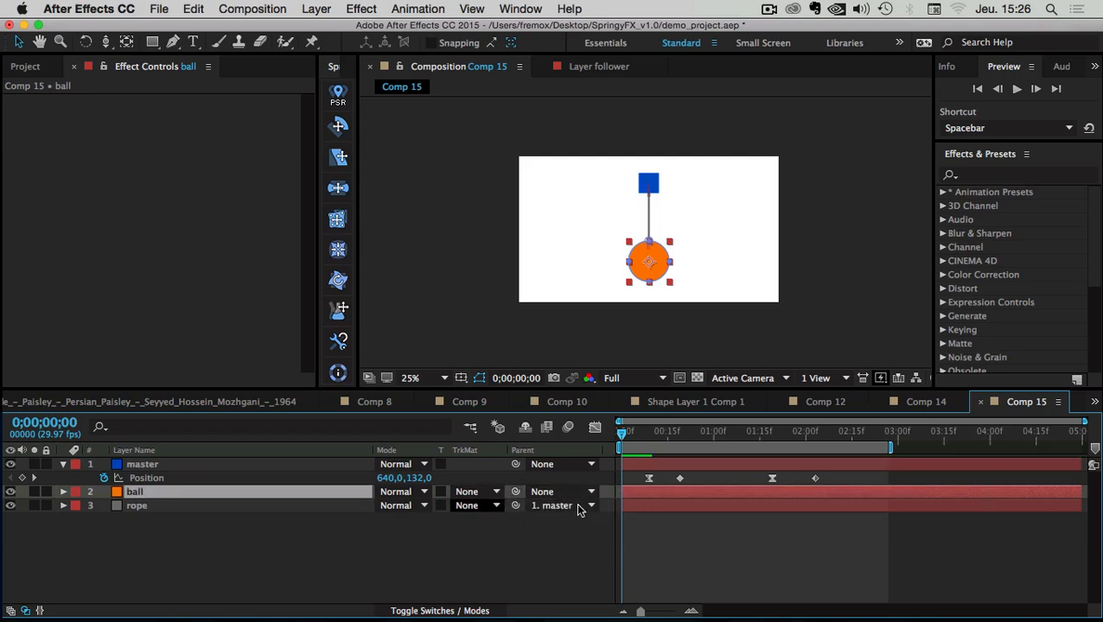
- Try setting the rope layer's parent to None, check the motion, and restore the master layer as its parent
left_click(140, 505)
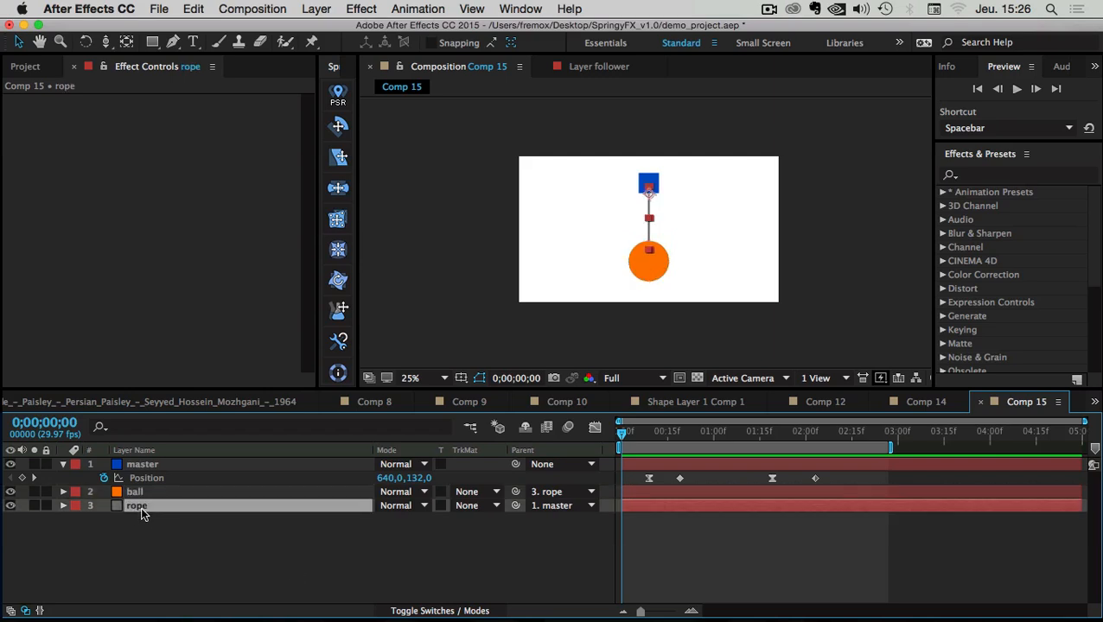
left_click(591, 507)
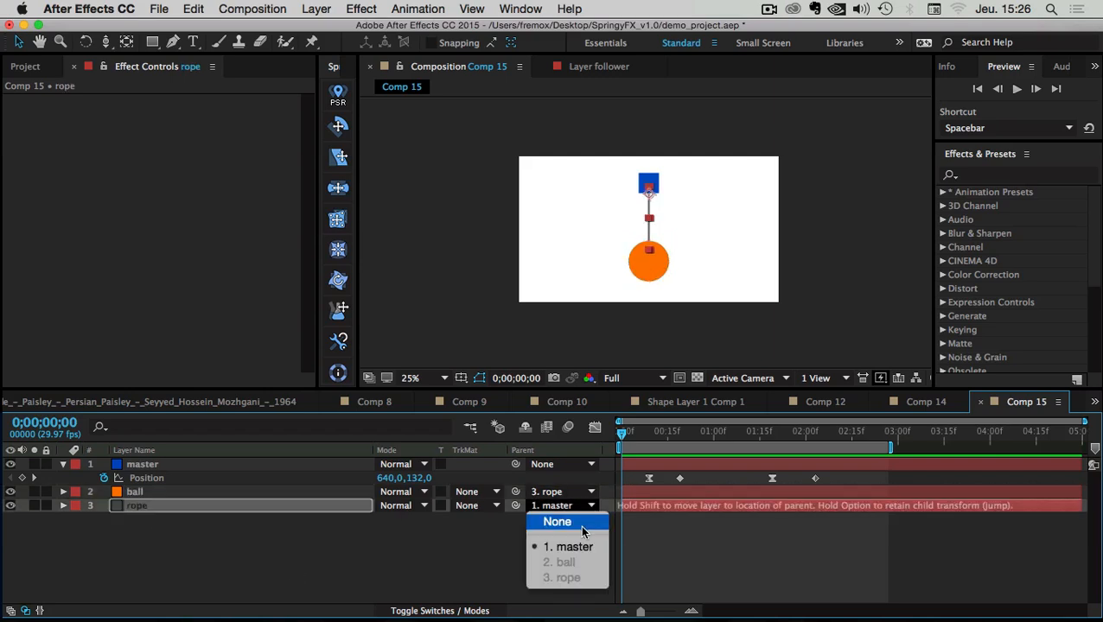
left_click(582, 527)
left_click(501, 553)
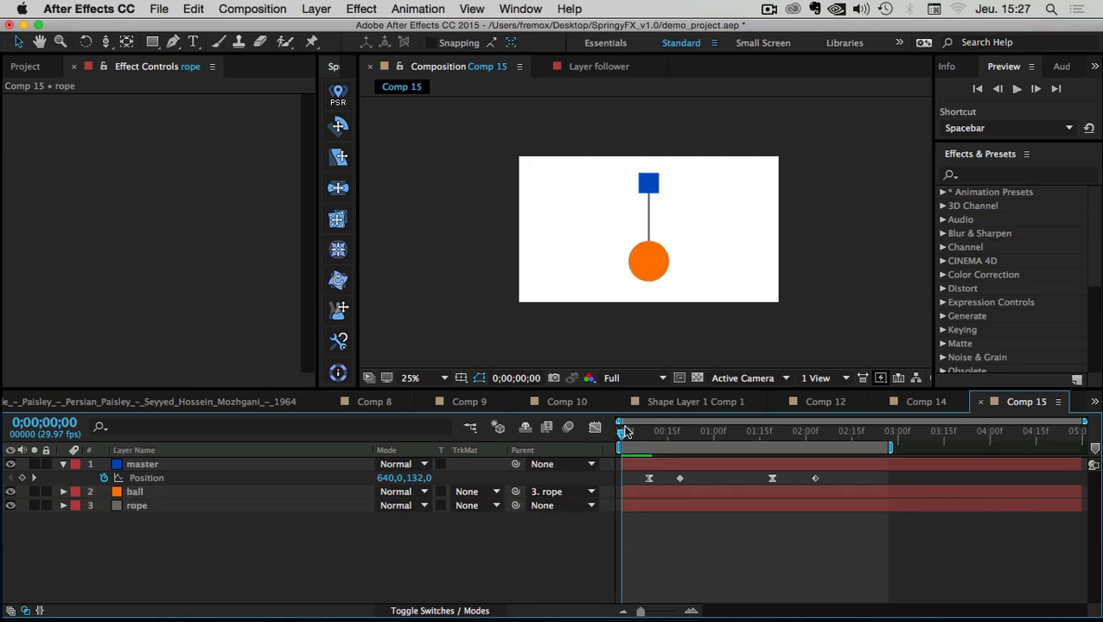
mouse_move(625, 432)
left_mouse_down()
mouse_move(880, 438)
mouse_move(591, 430)
mouse_move(837, 436)
mouse_move(611, 443)
left_mouse_up()
left_click(562, 505)
left_click(568, 523)
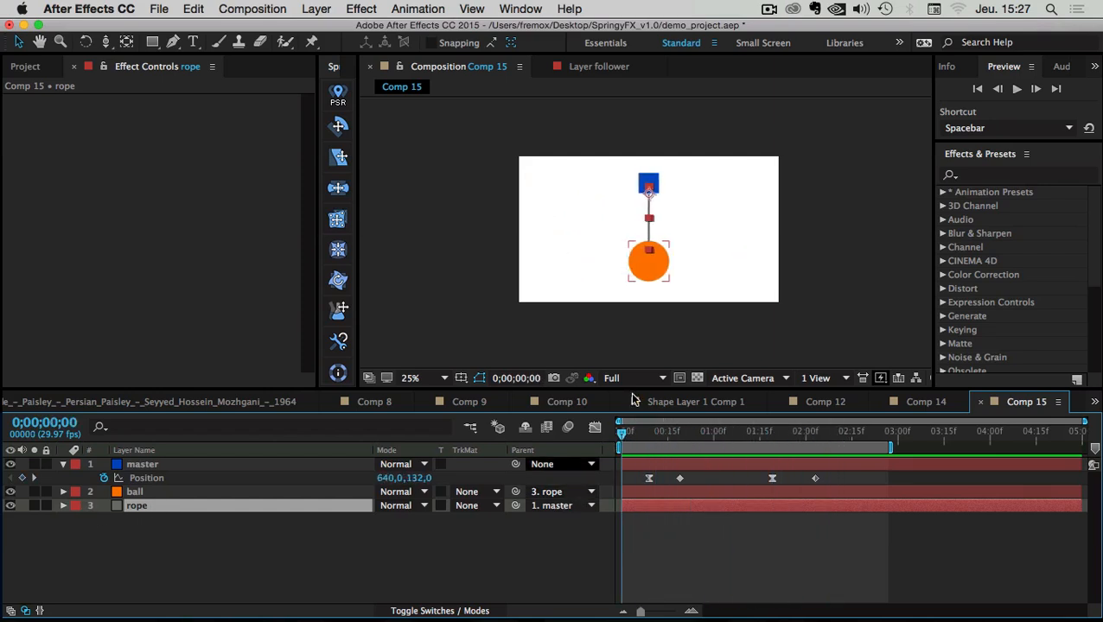
- Check the pendulum at frame 17 and reveal the rope layer's Rotation property in the timeline
scroll(665, 320, "up", 2)
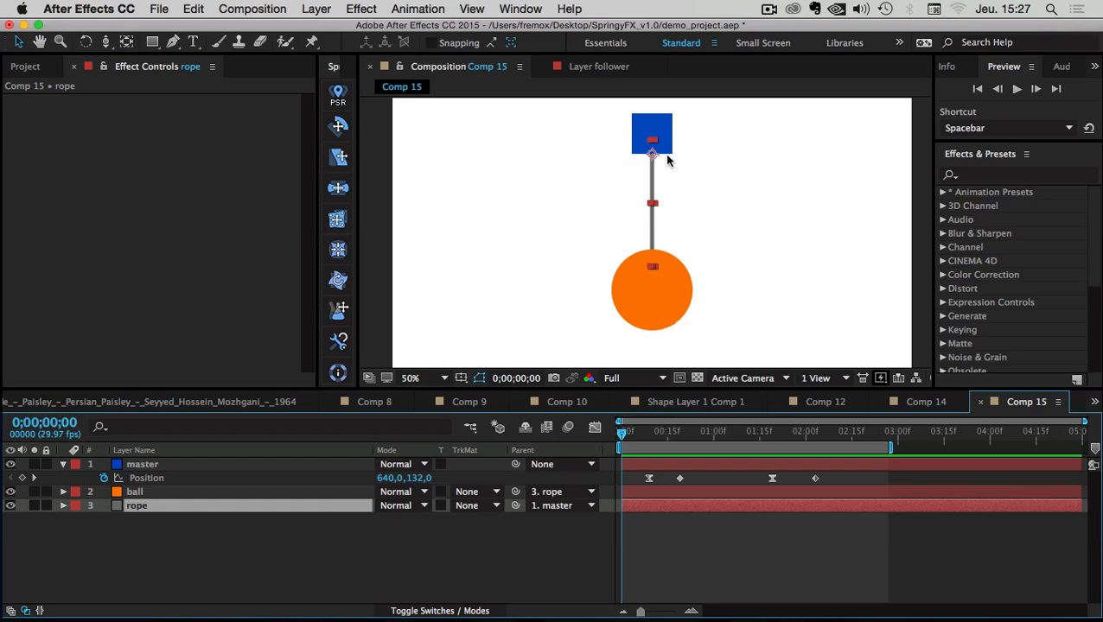
left_click_drag(640, 437, 673, 437)
left_click_drag(432, 127, 505, 127)
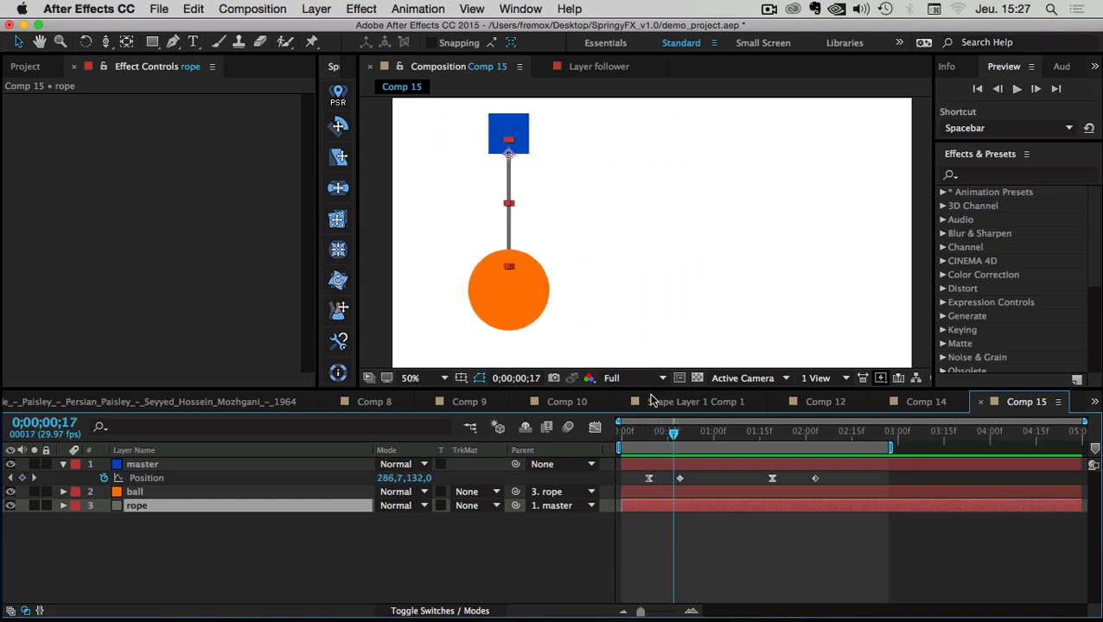
left_click(136, 532)
left_click(138, 507)
key("r")
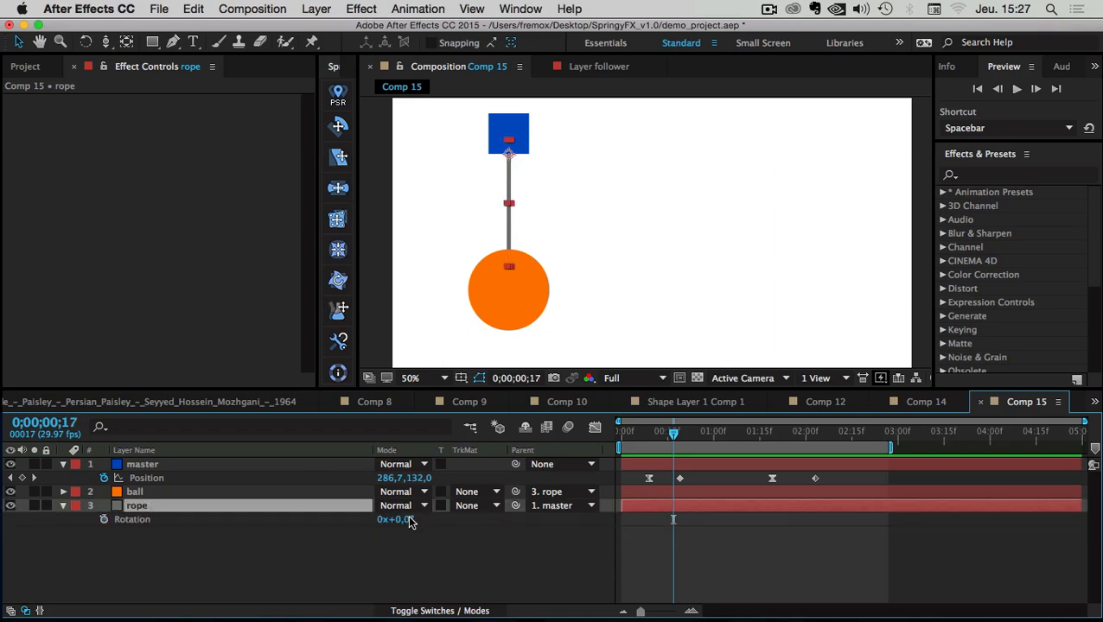
- Try rotating the rope layer to -42°, check it at frame 27, and reset its Rotation to 0°
left_click_drag(409, 522, 372, 522)
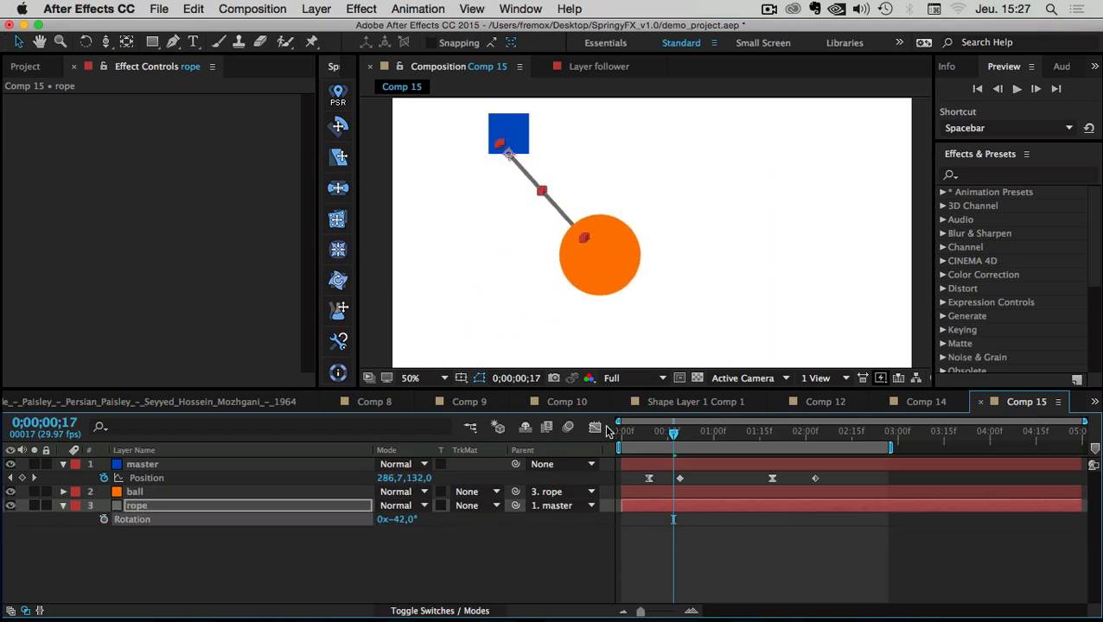
left_click_drag(673, 438, 704, 441)
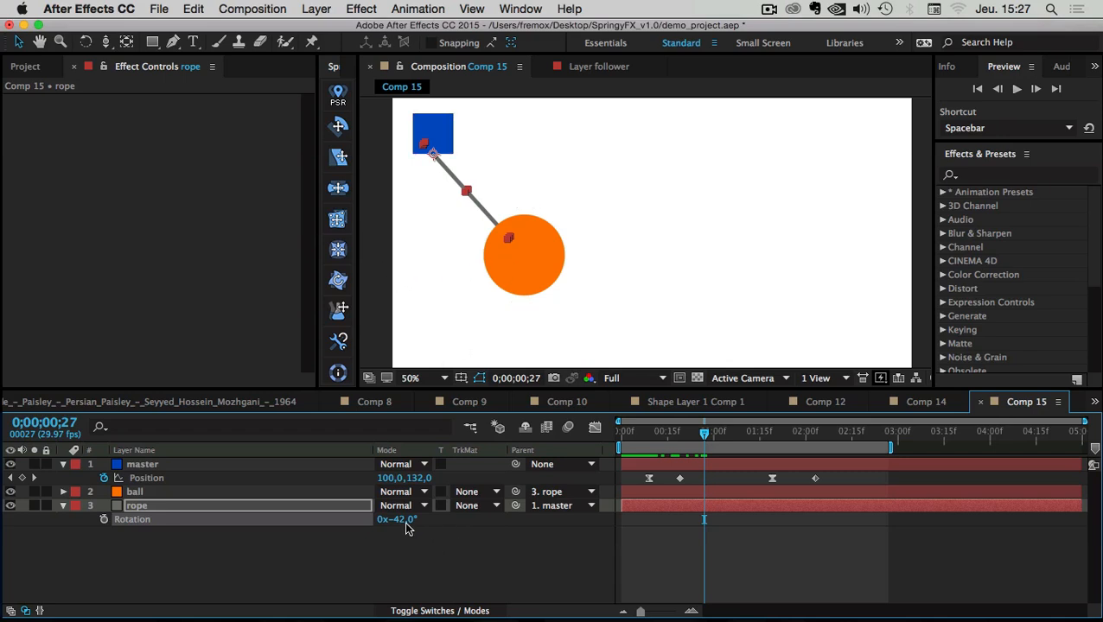
mouse_move(403, 520)
left_mouse_down()
mouse_move(445, 531)
mouse_move(383, 523)
left_mouse_up()
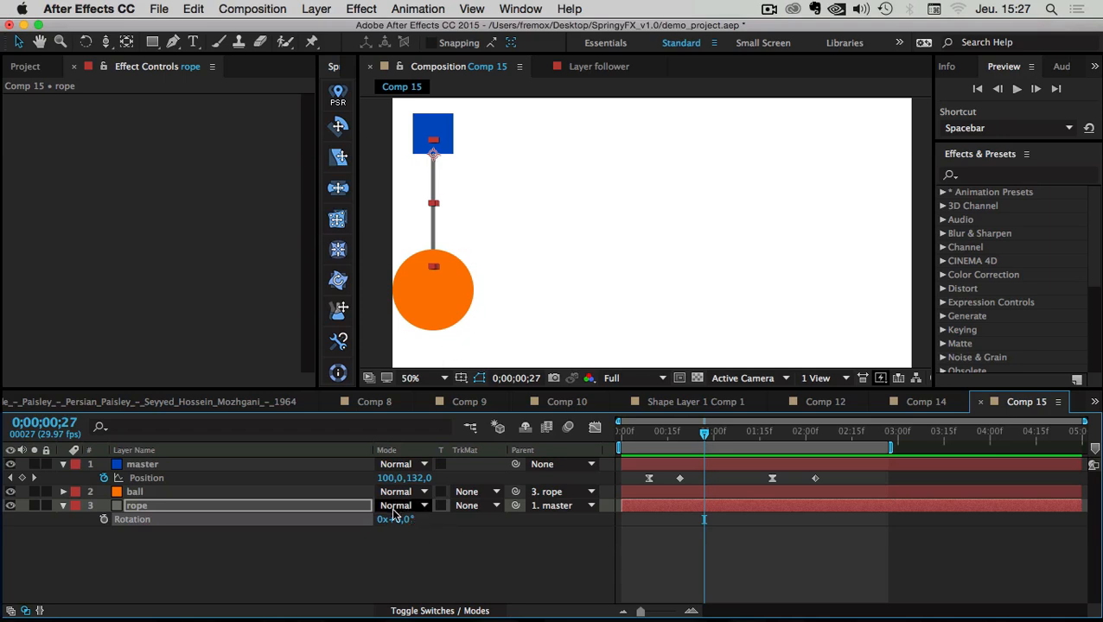
- Check the master layer's motion path, deselect the layer, and enlarge the panels above the timeline
left_click(430, 129)
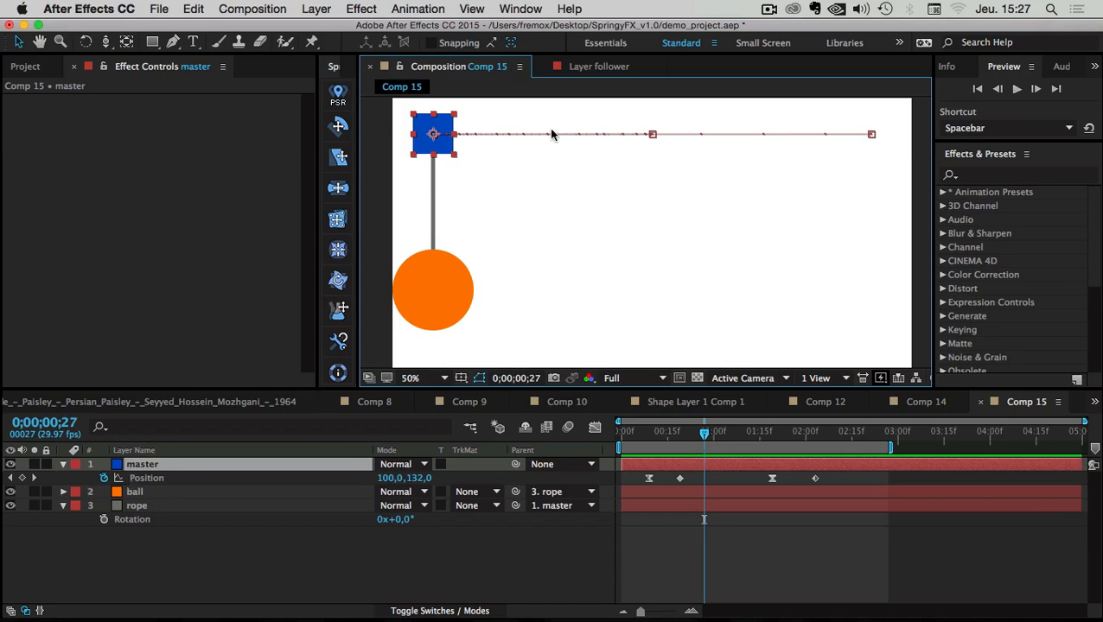
left_click(148, 568)
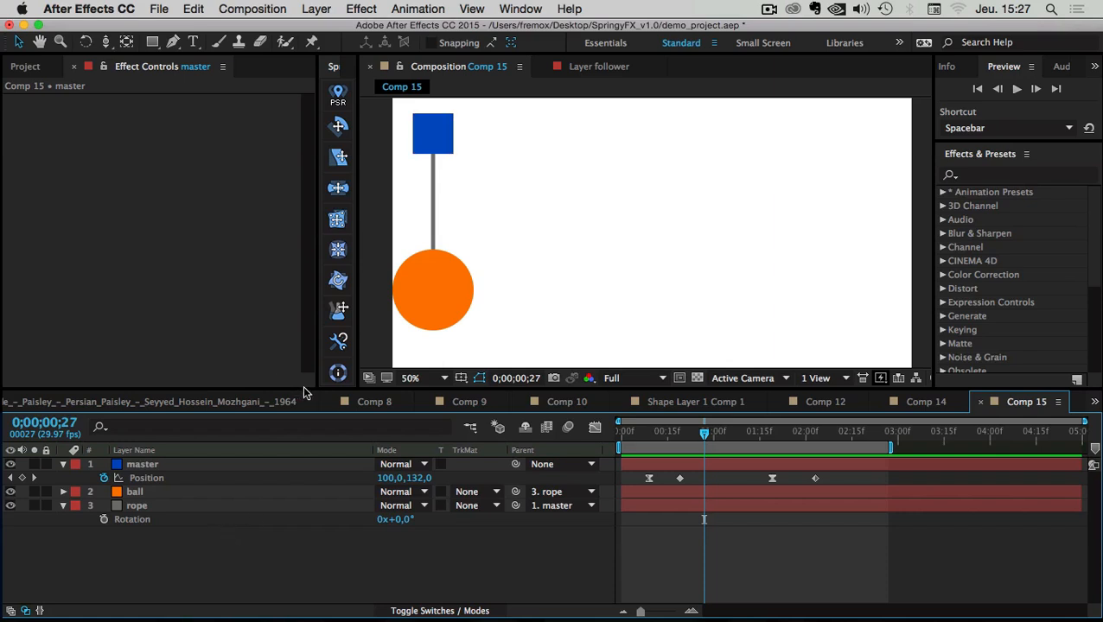
left_click_drag(301, 391, 302, 405)
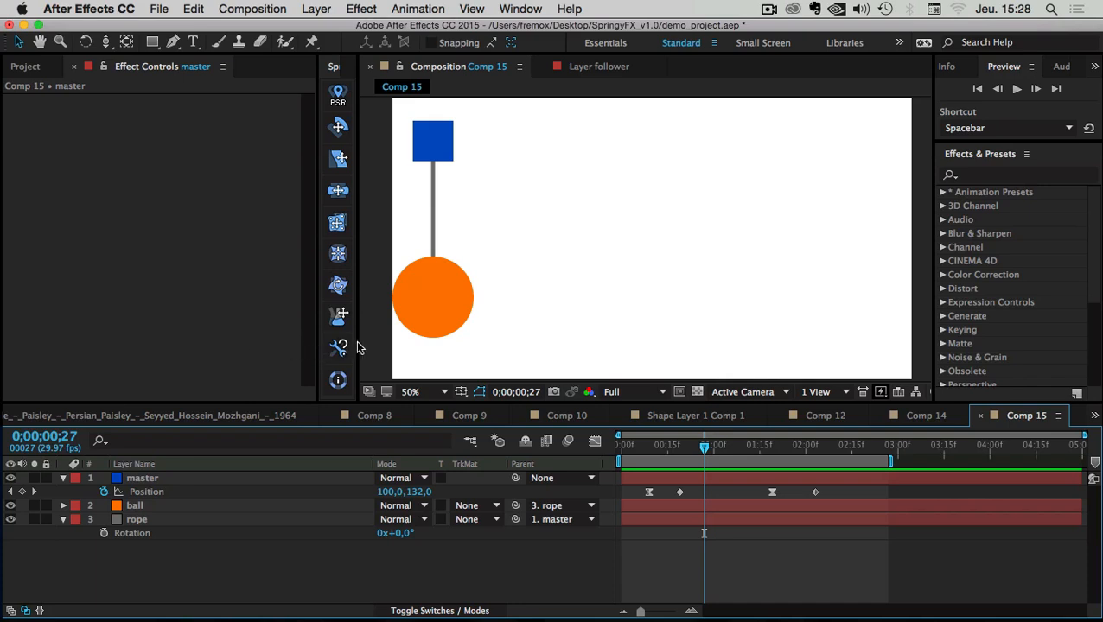
- Widen the SpringyFX panel until the tool names are readable, and expand the rope layer's Transform properties
left_click_drag(359, 346, 374, 346)
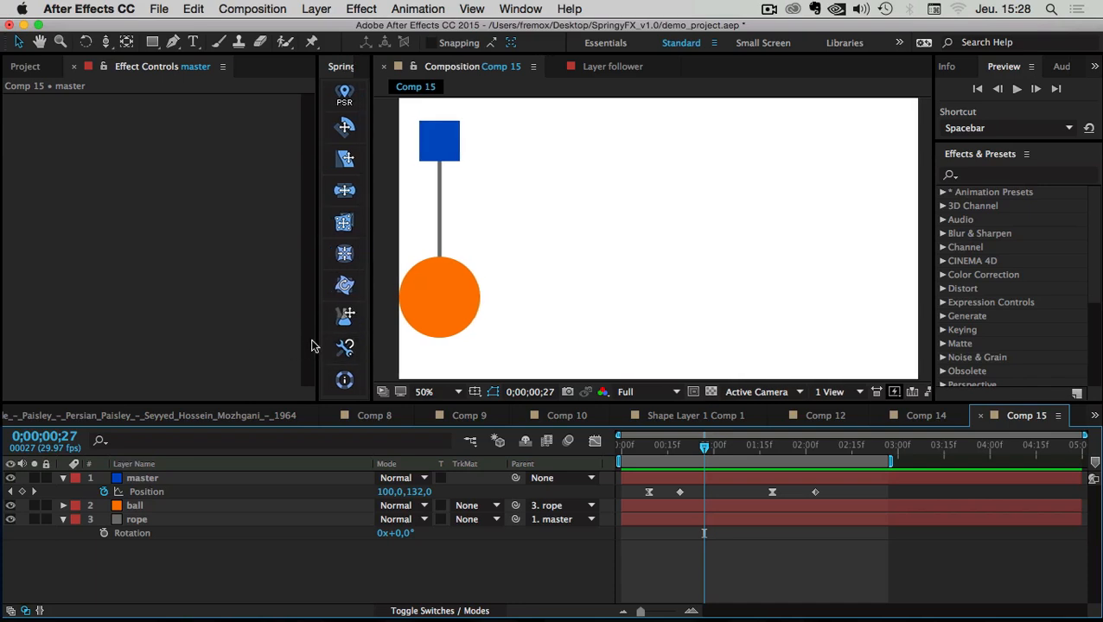
left_click_drag(374, 347, 449, 346)
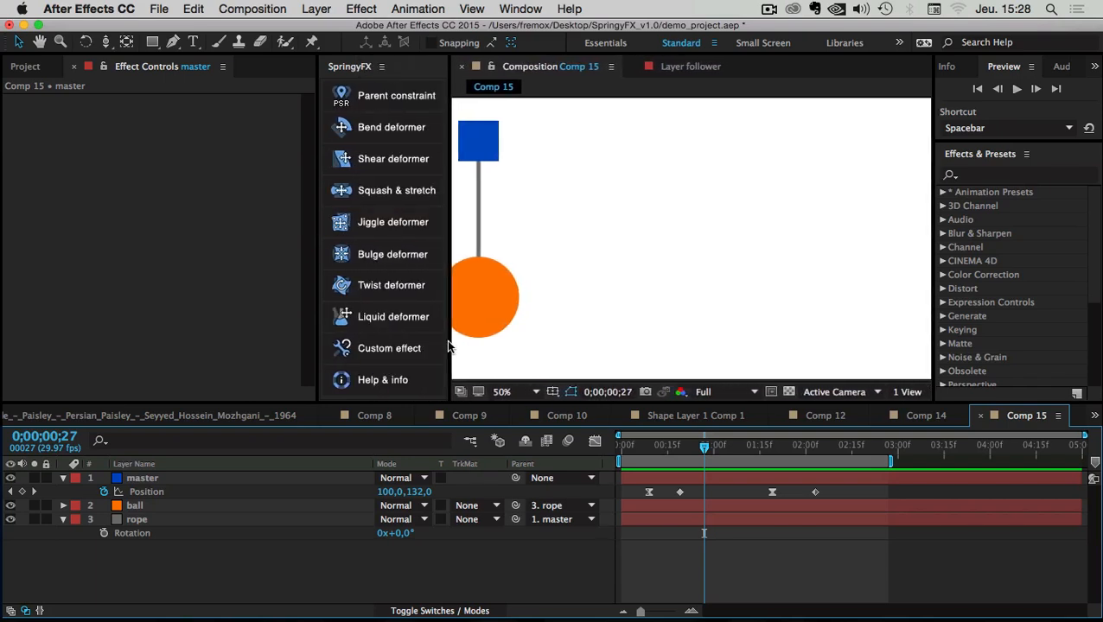
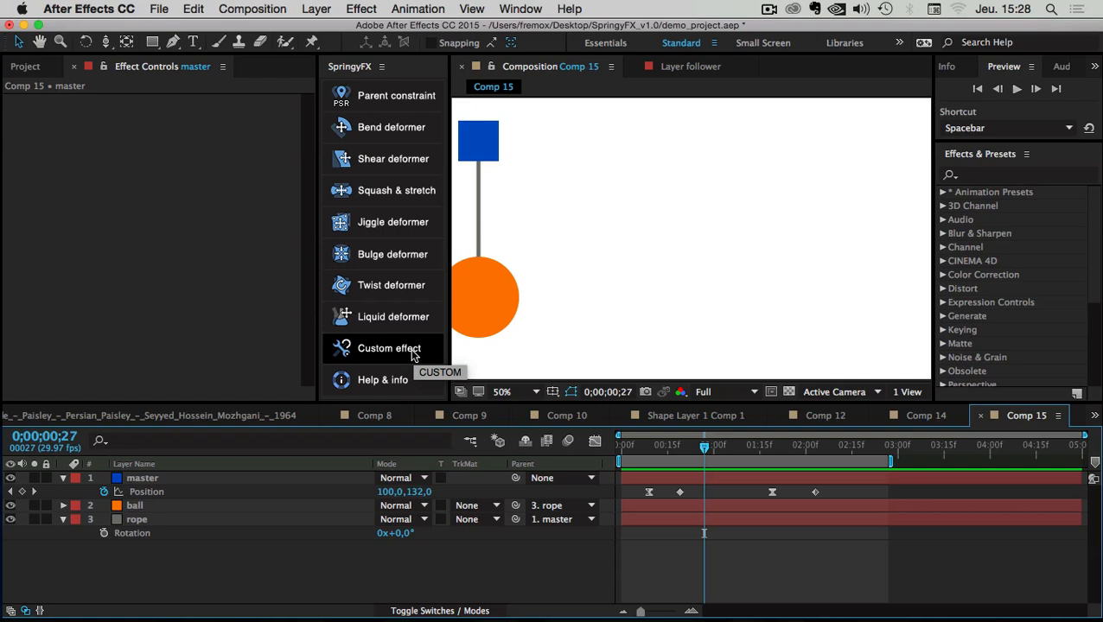
left_click(124, 532)
left_click(62, 520)
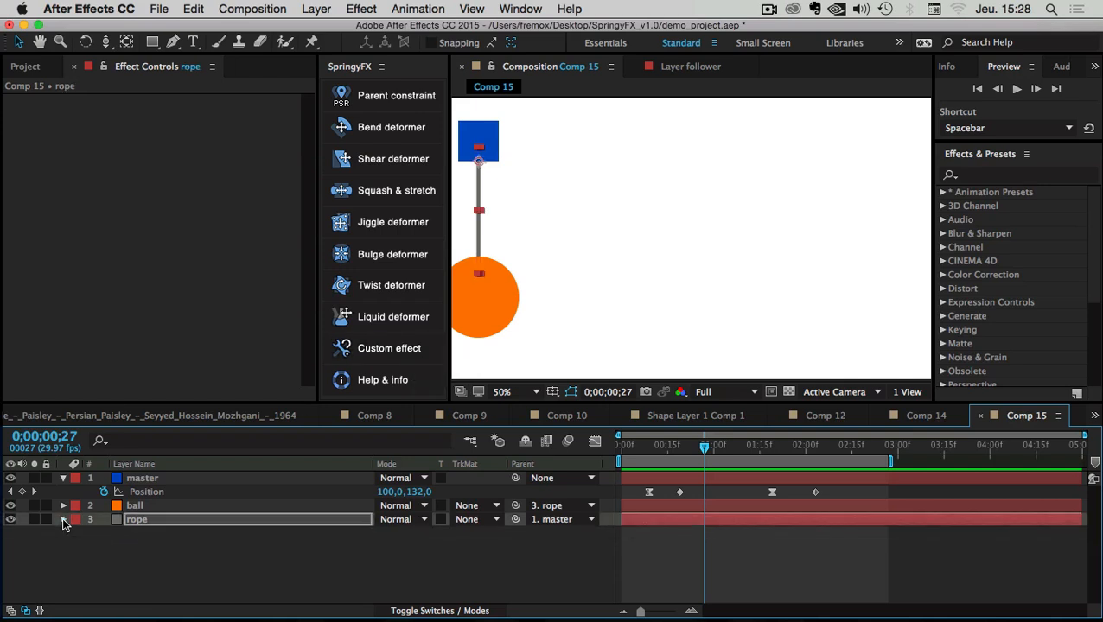
left_click(63, 519)
left_click(111, 529)
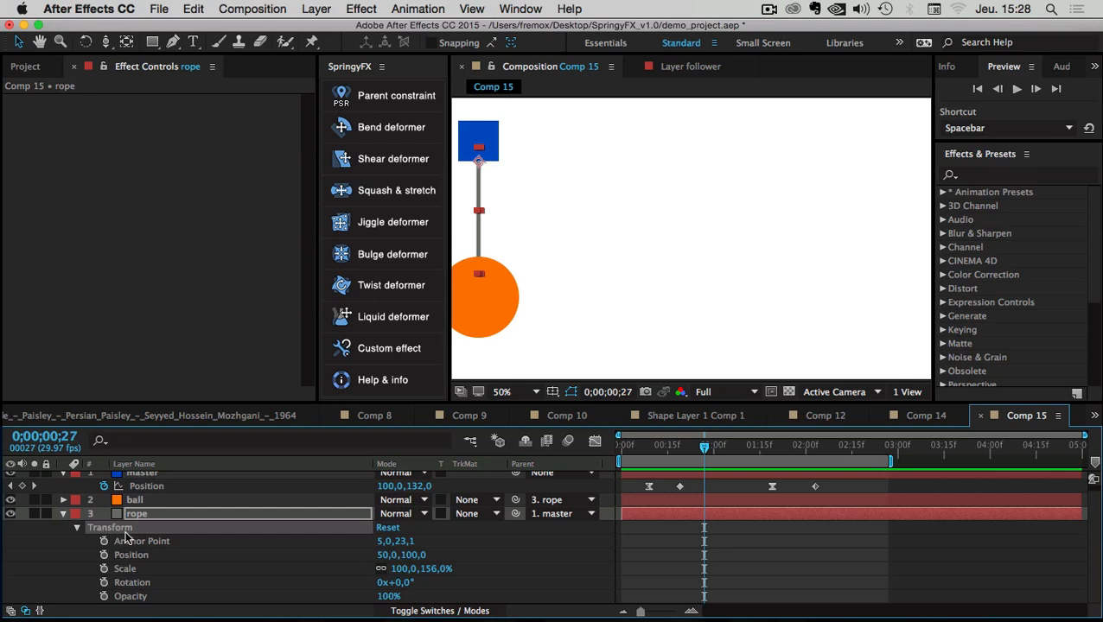
left_click(60, 559)
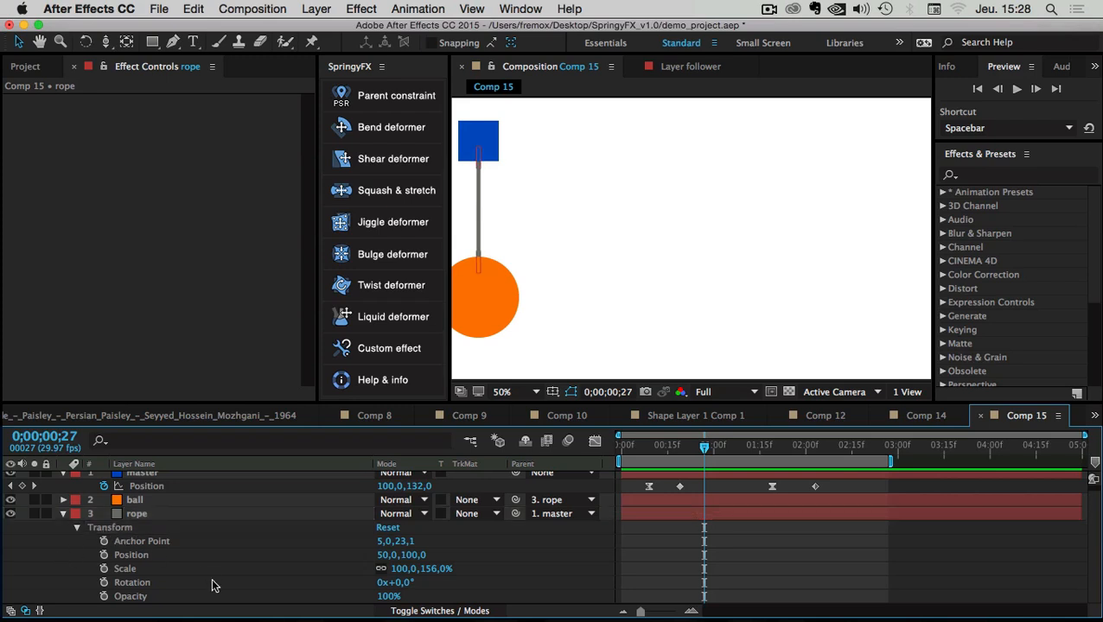
- Try to apply SpringyFX's Custom effect to the rope layer's Rotation property, read the alert, and dismiss it
left_click(132, 584)
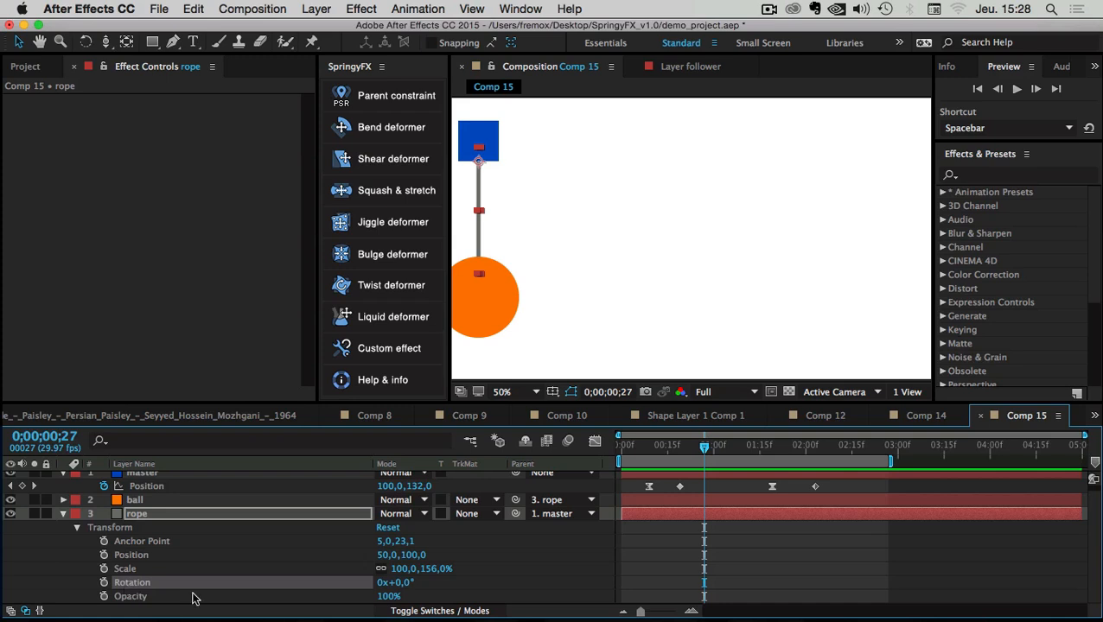
left_click(367, 348)
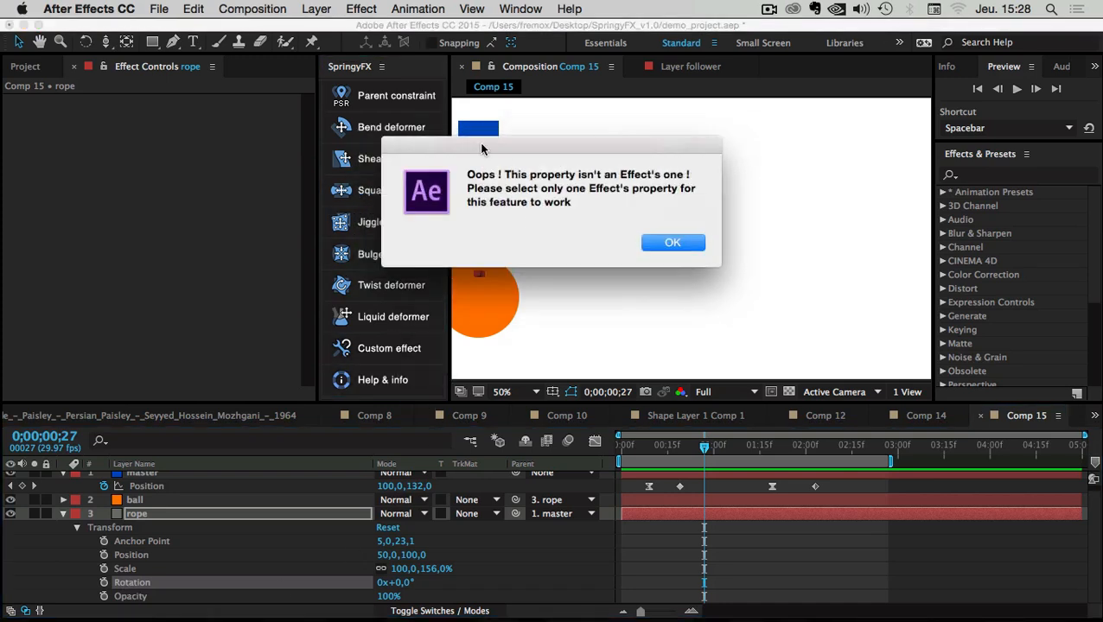
left_click_drag(482, 148, 608, 257)
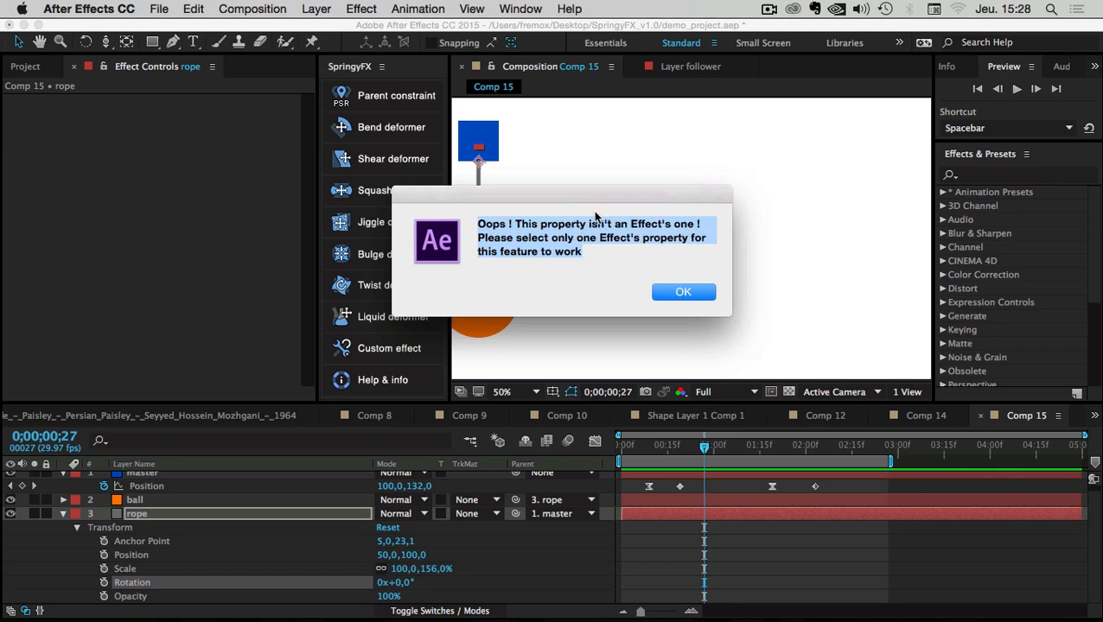
left_click(531, 229)
left_click_drag(515, 226, 586, 226)
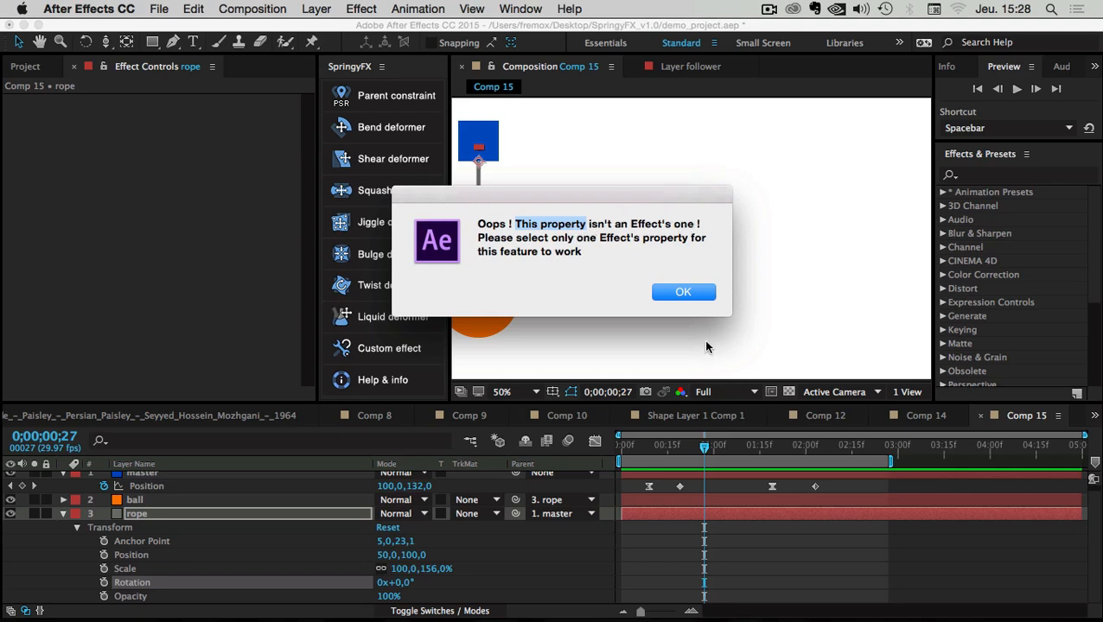
left_click(684, 293)
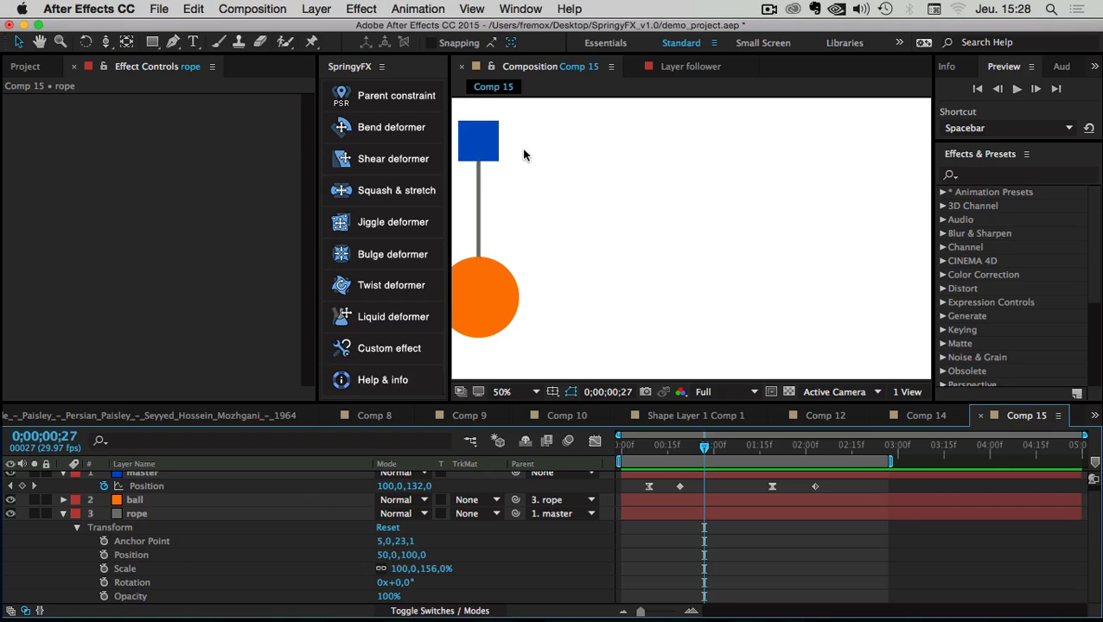
left_click(565, 283)
- Add the Transform effect from the Distort category to the rope layer
left_click(121, 529)
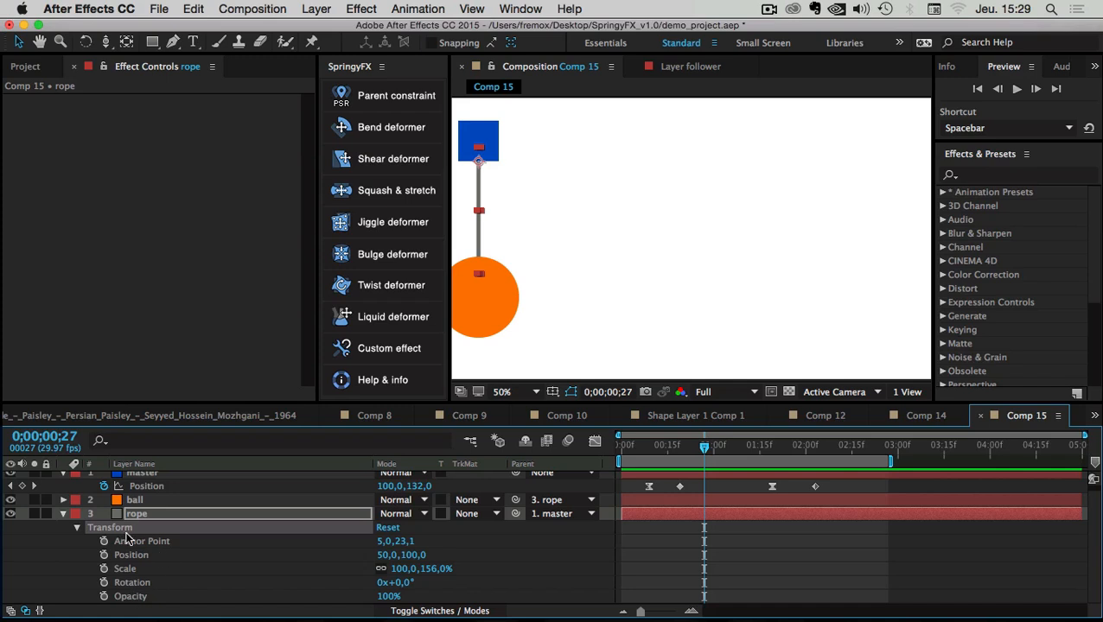
left_click(97, 554)
left_click(138, 515)
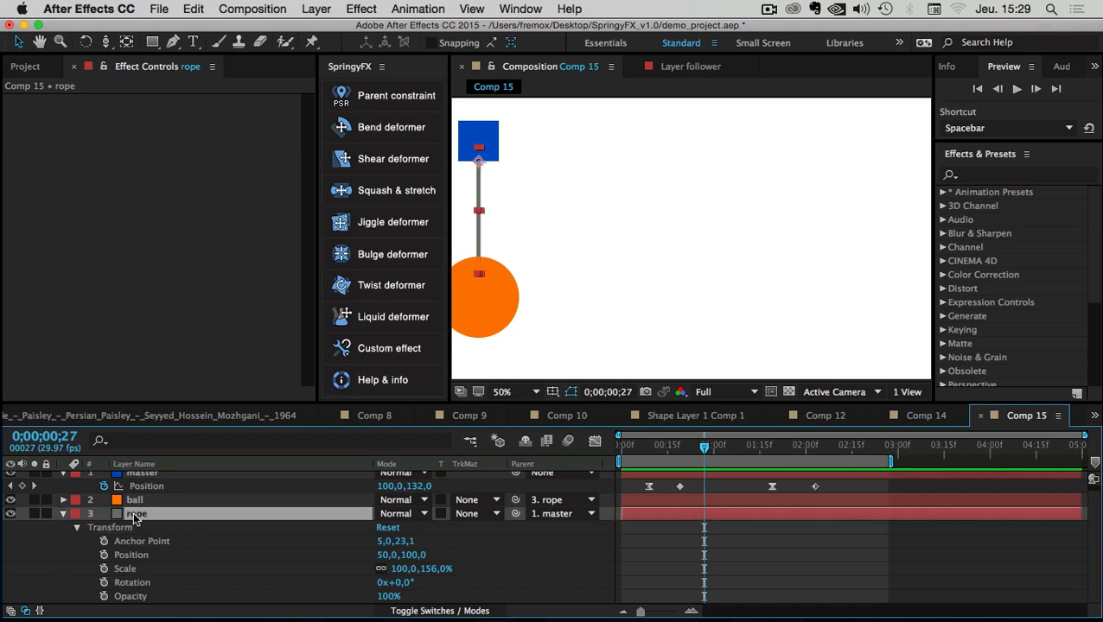
double_click(133, 515)
left_click(481, 71)
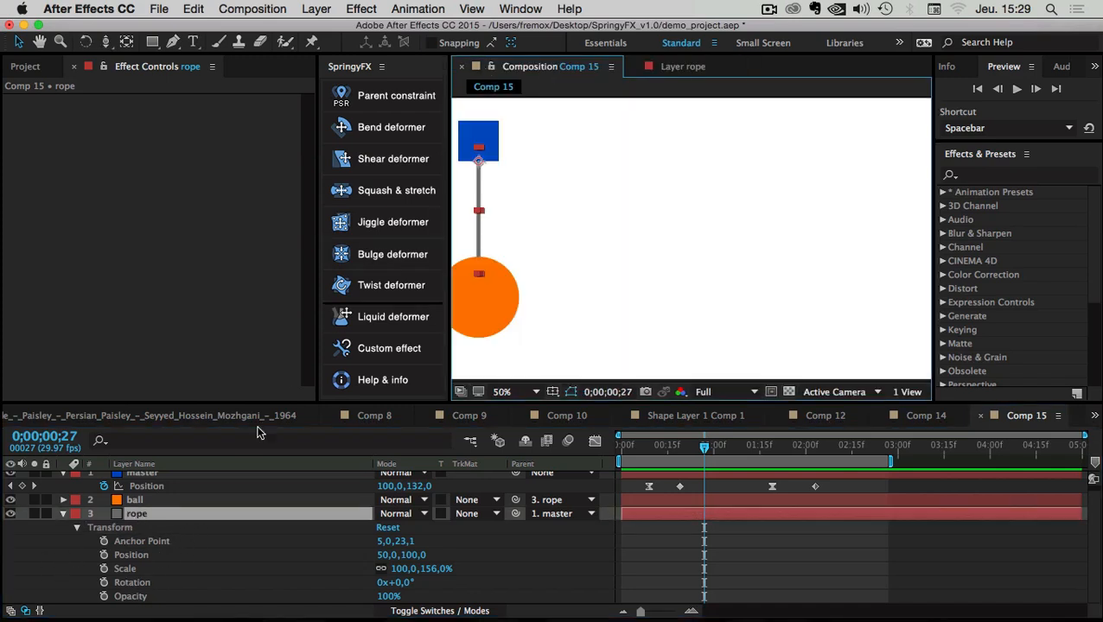
right_click(136, 514)
mouse_move(251, 247)
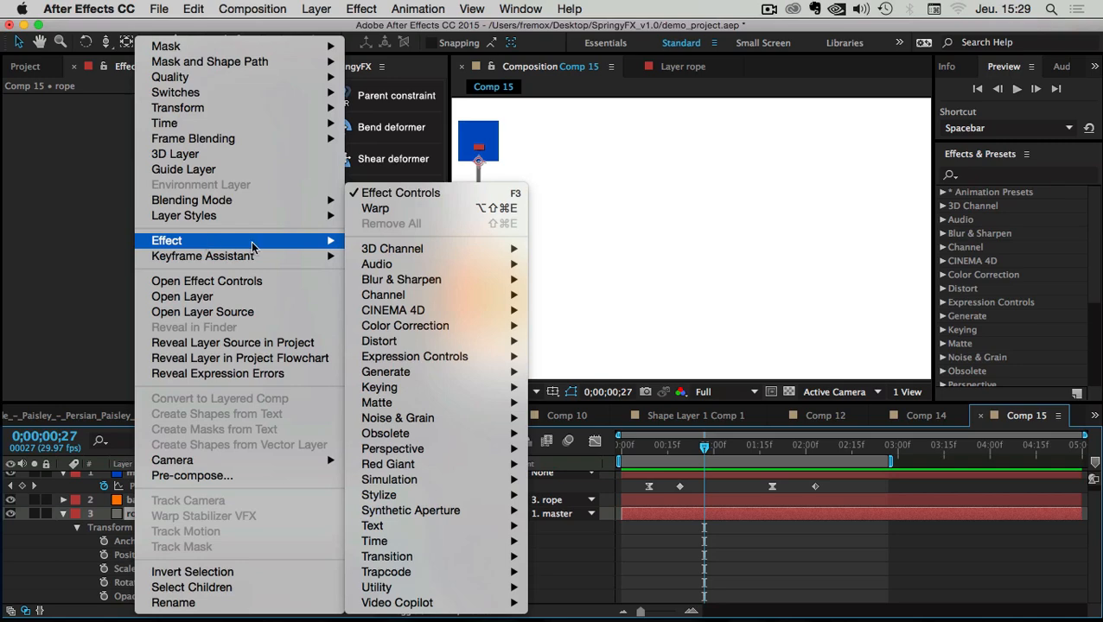
mouse_move(410, 341)
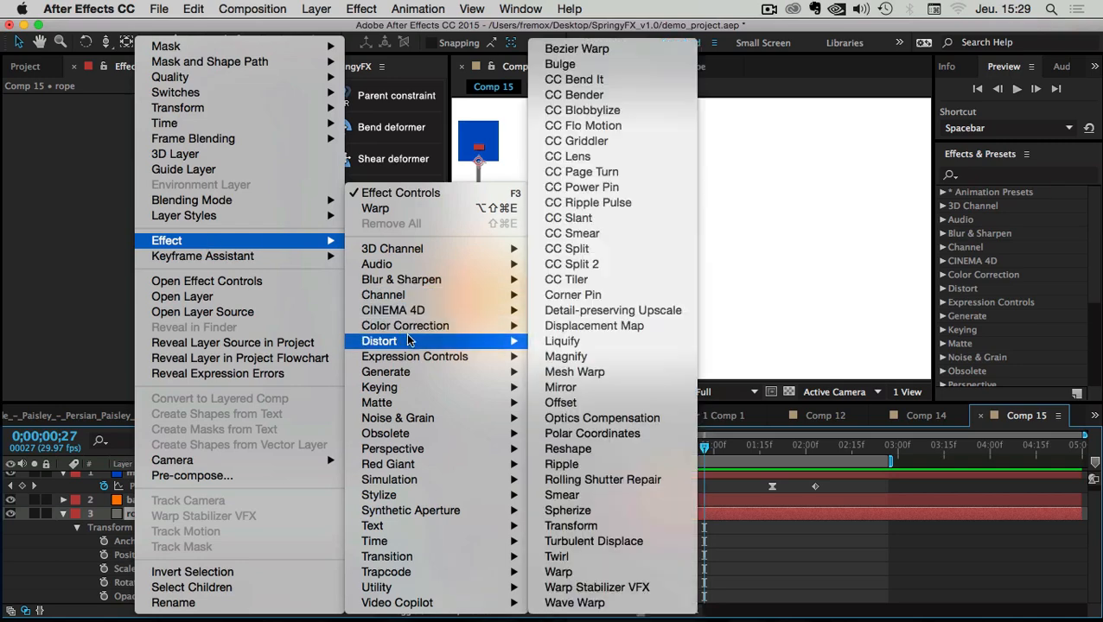
left_click(600, 528)
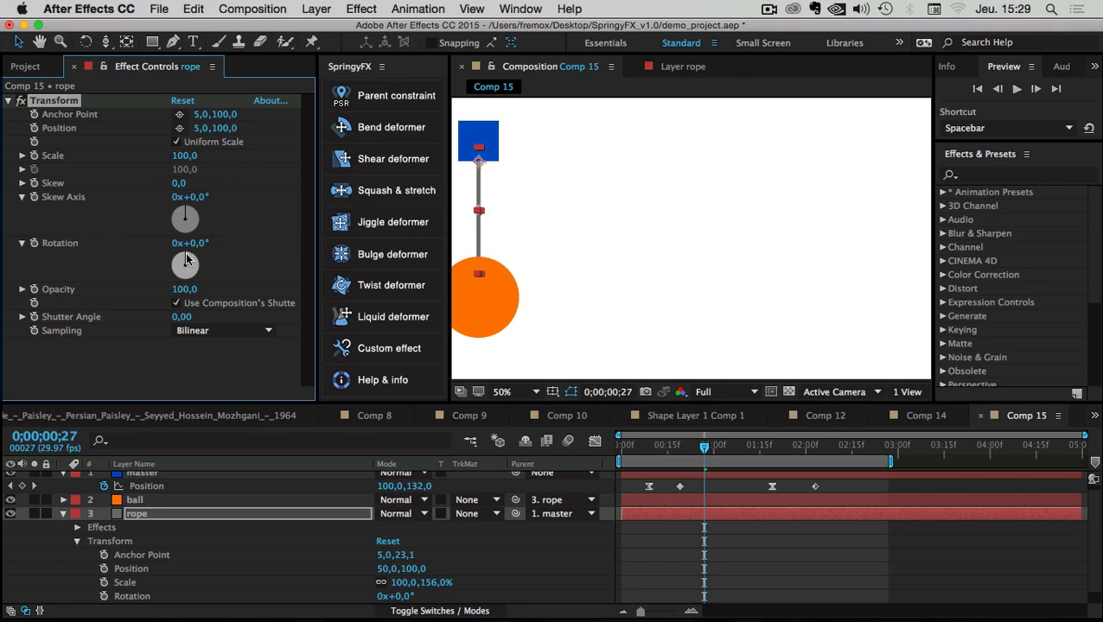
- Try rotating the rope with the Transform effect's Rotation, ending at 48°, and delete the effect
mouse_move(186, 260)
left_mouse_down()
mouse_move(200, 263)
mouse_move(184, 265)
left_mouse_up()
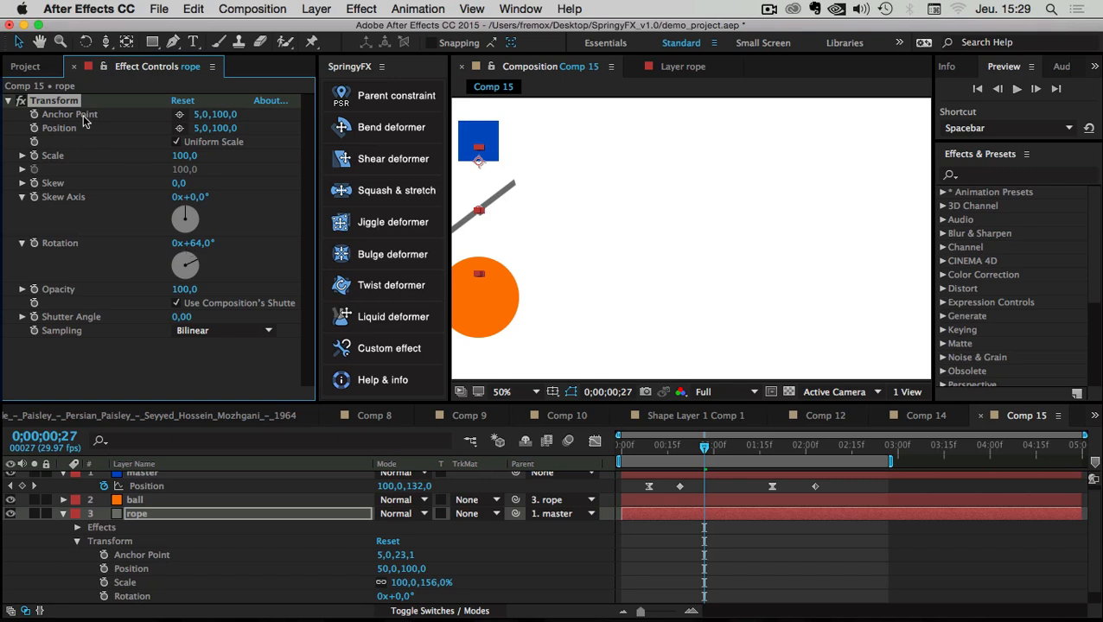
key("super+z")
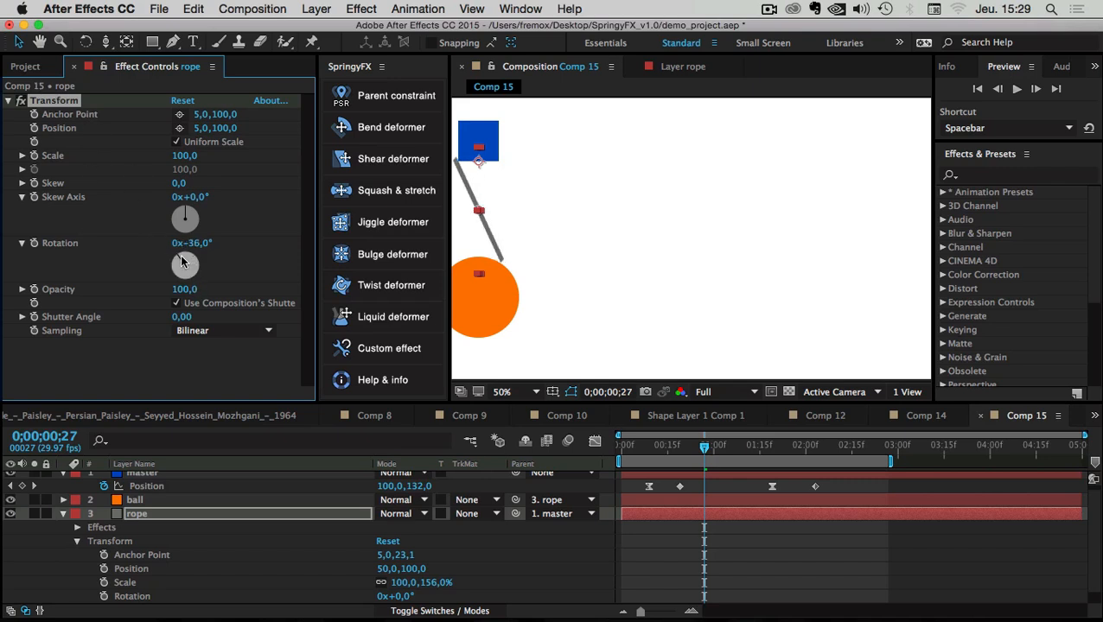
left_click_drag(182, 261, 190, 259)
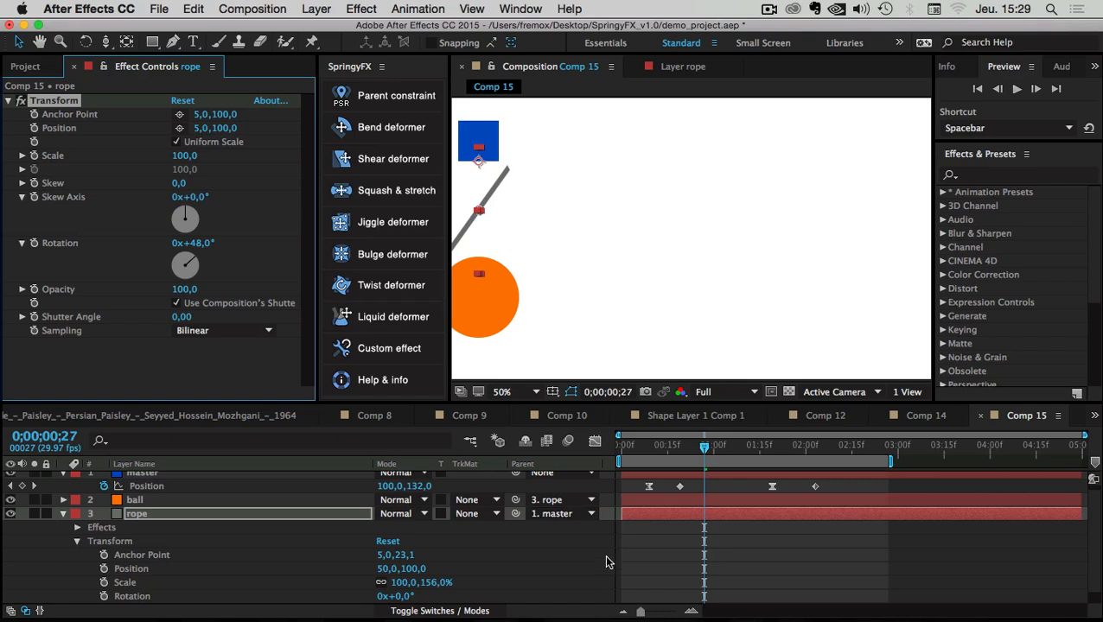
scroll(605, 562, "up", 1)
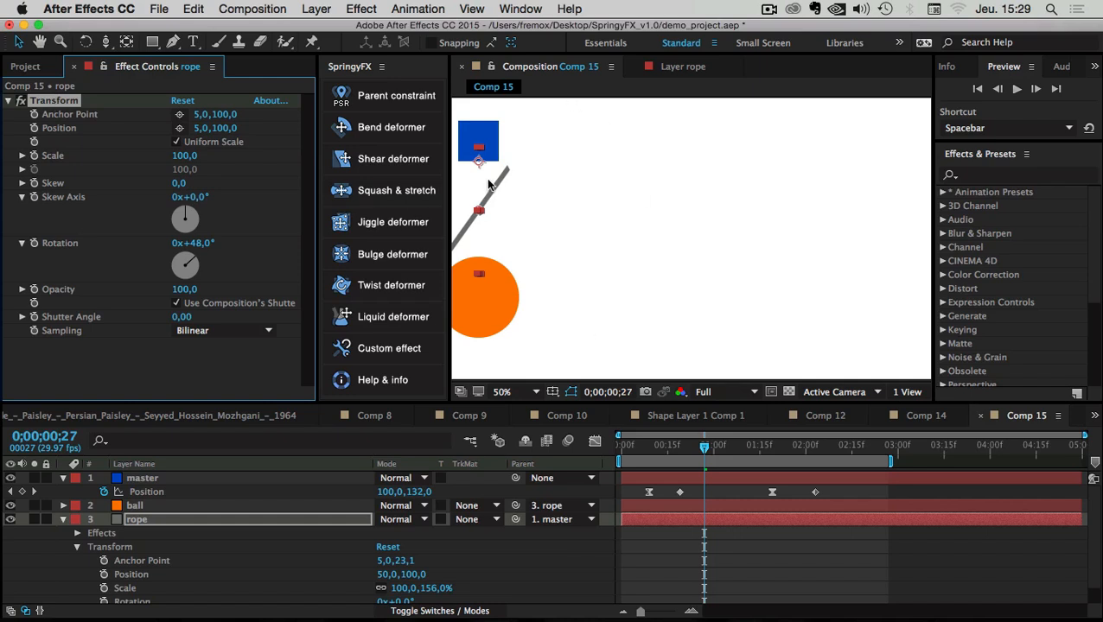
left_click(61, 101)
key("Delete")
left_click(44, 549)
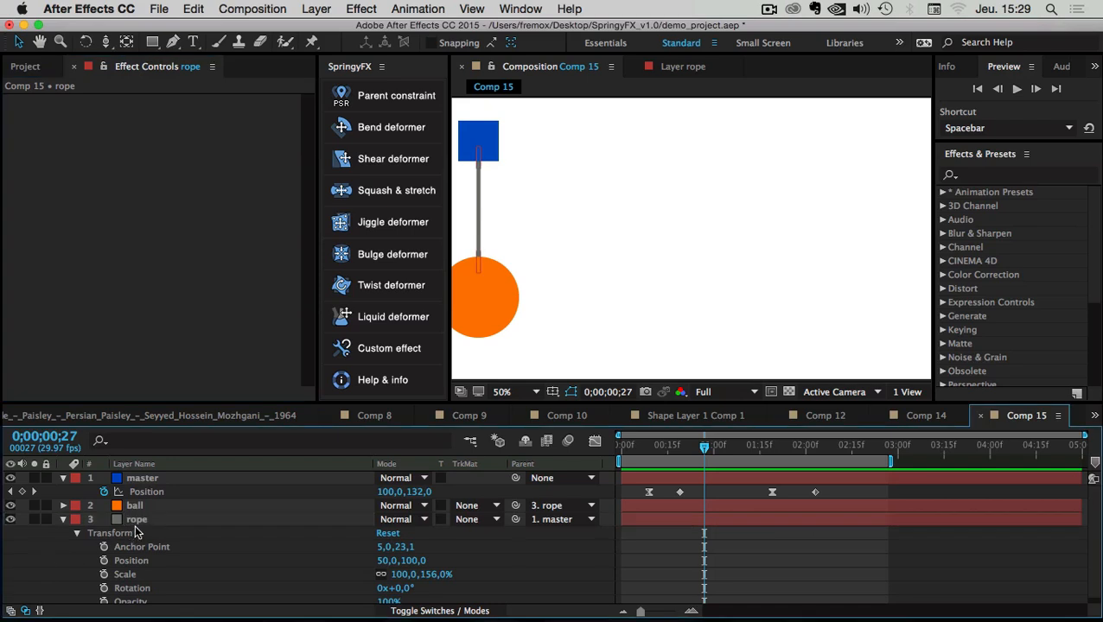
- Add an Angle Control from the Expression Controls effects to the rope layer
double_click(134, 519)
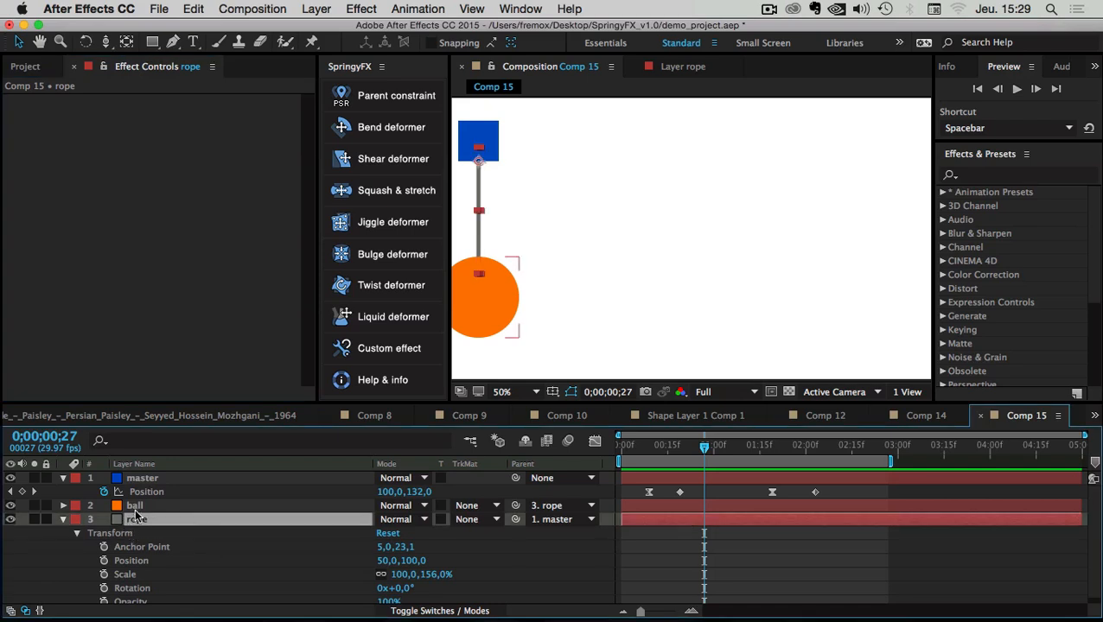
left_click(524, 67)
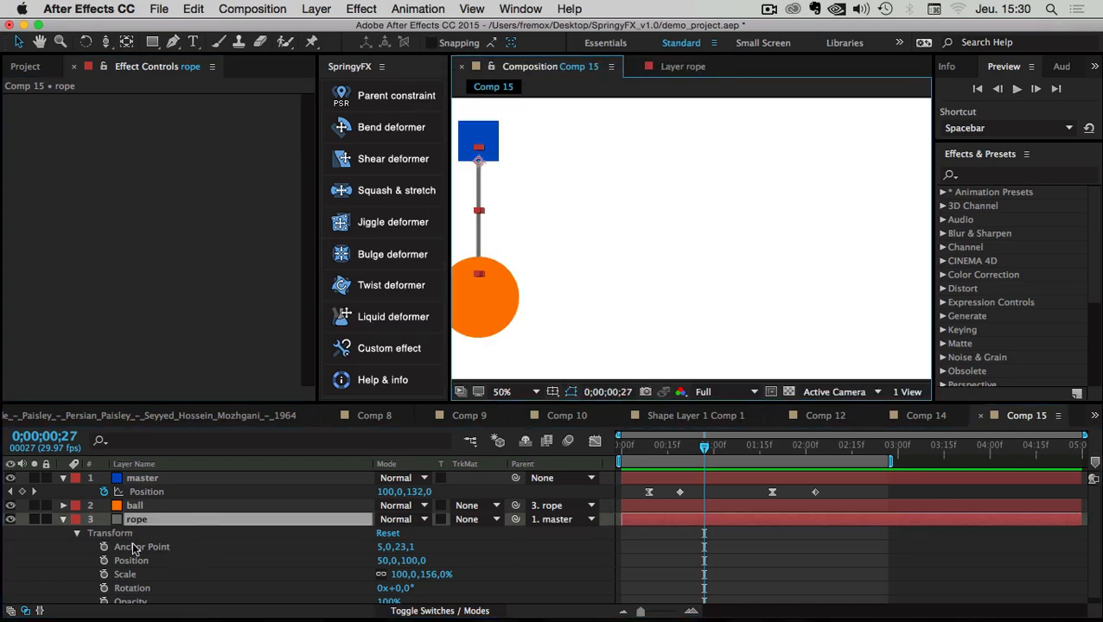
right_click(132, 525)
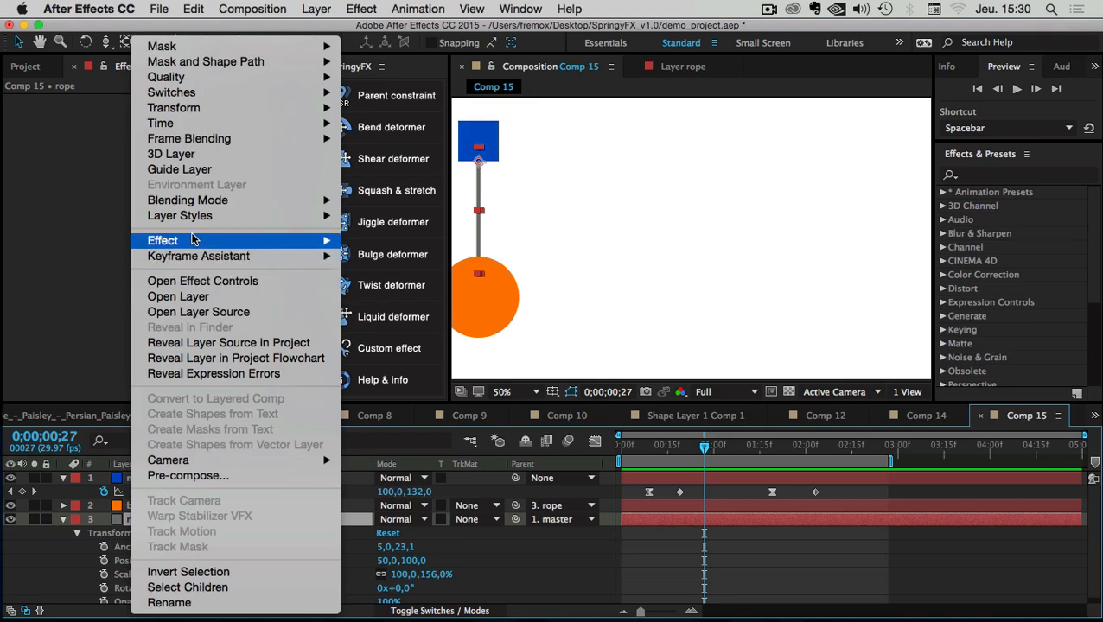
mouse_move(191, 240)
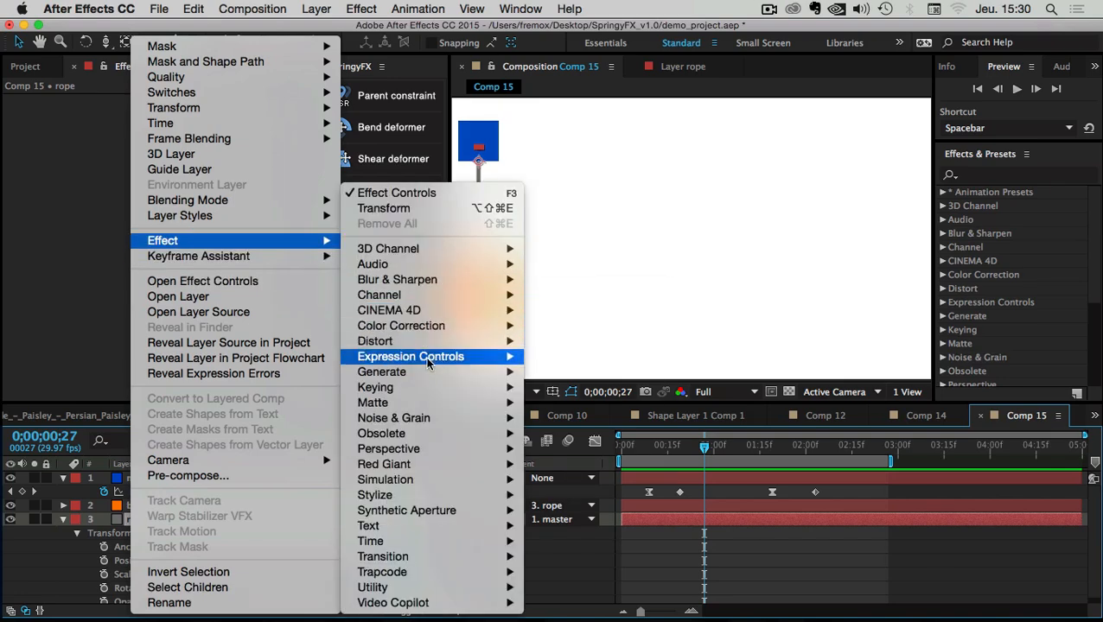
mouse_move(428, 361)
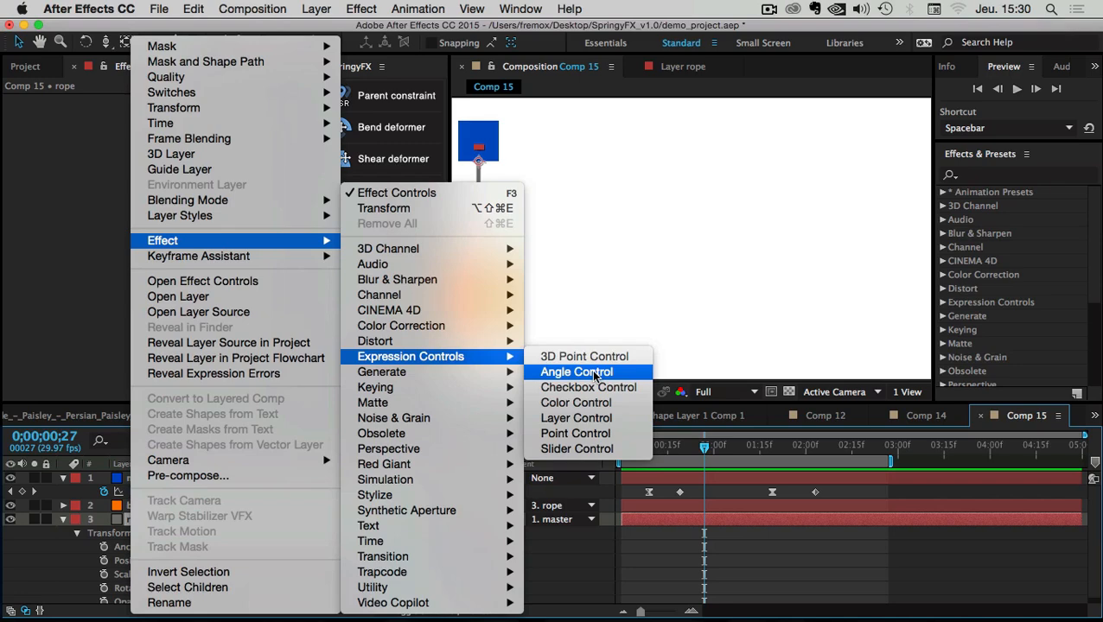
left_click(577, 373)
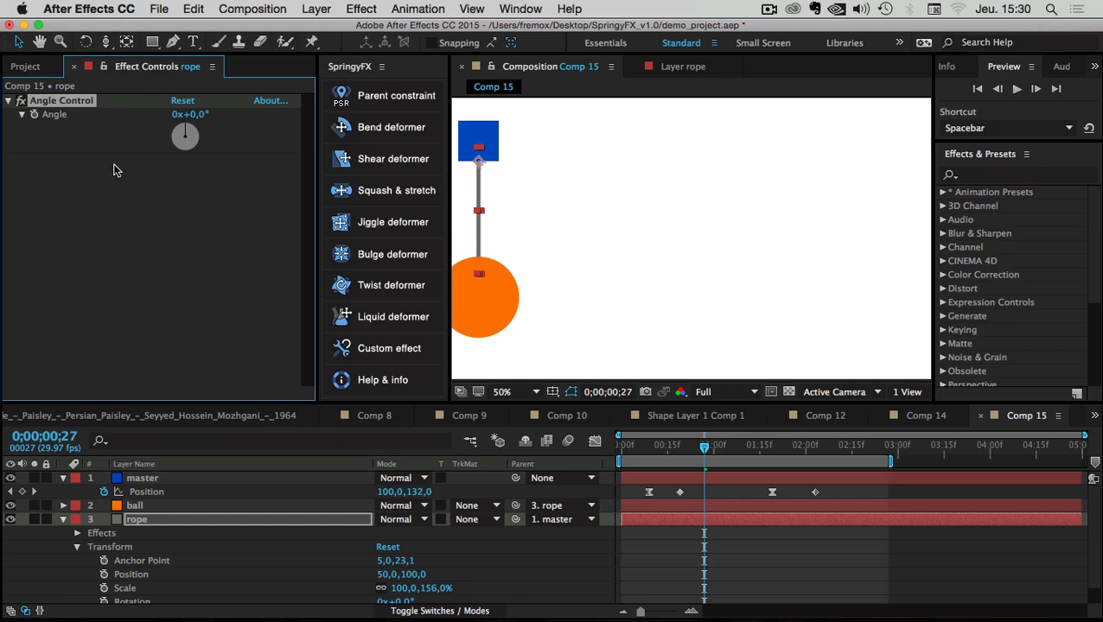
- Link the rope layer's Rotation to the Angle Control's Angle with an expression, and collapse the rope layer's properties
left_click(45, 113)
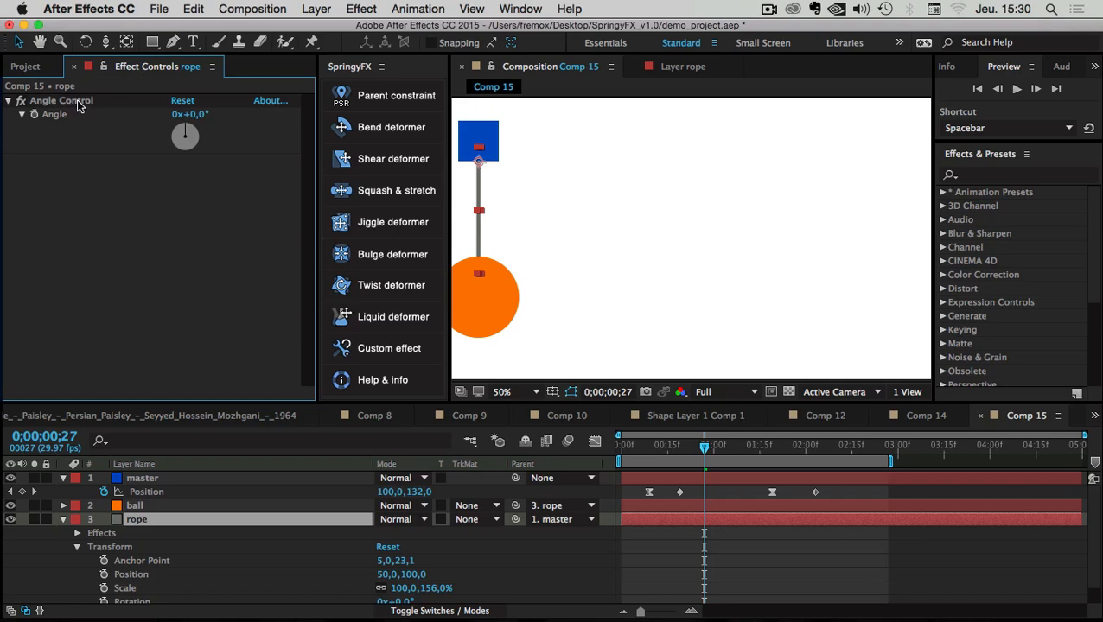
scroll(157, 568, "down", 1)
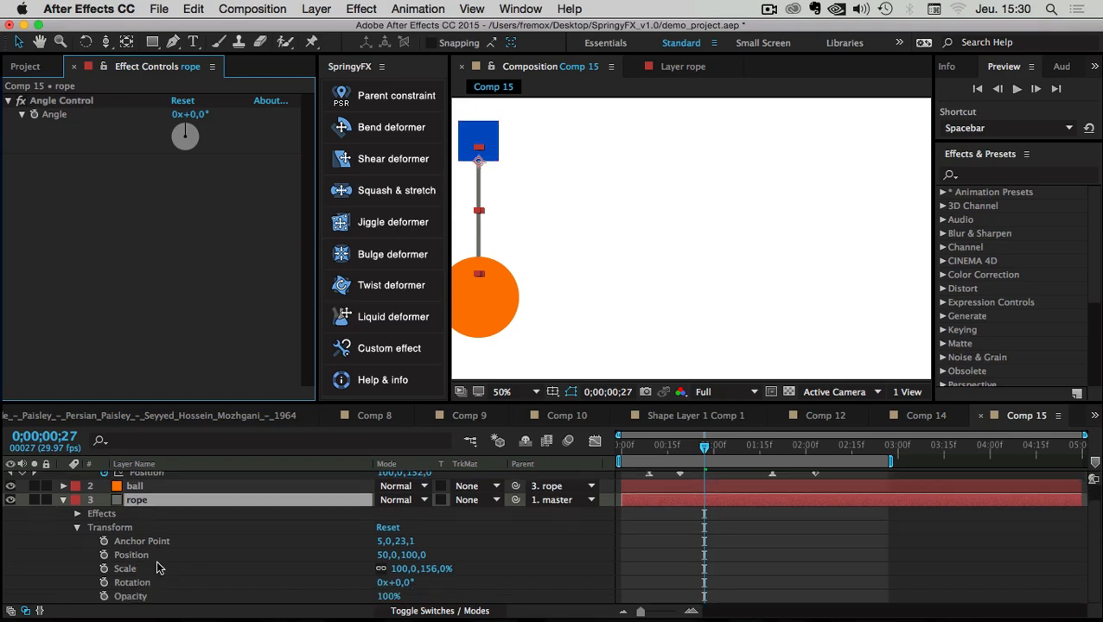
left_click(105, 585, "alt")
left_click_drag(424, 599, 54, 119)
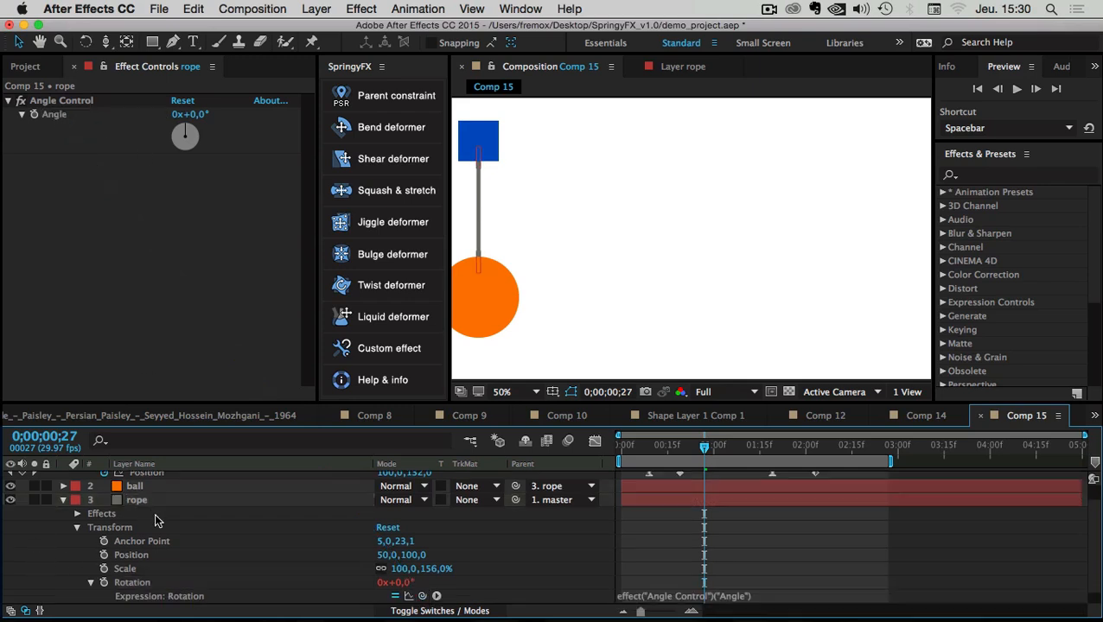
left_click_drag(405, 585, 423, 557)
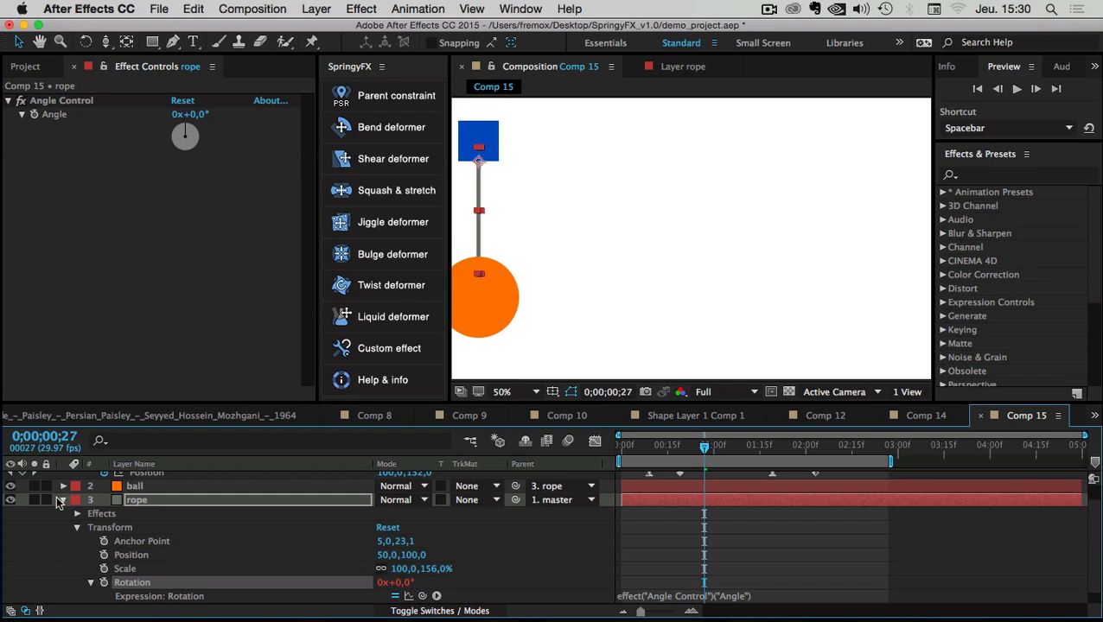
left_click(60, 500)
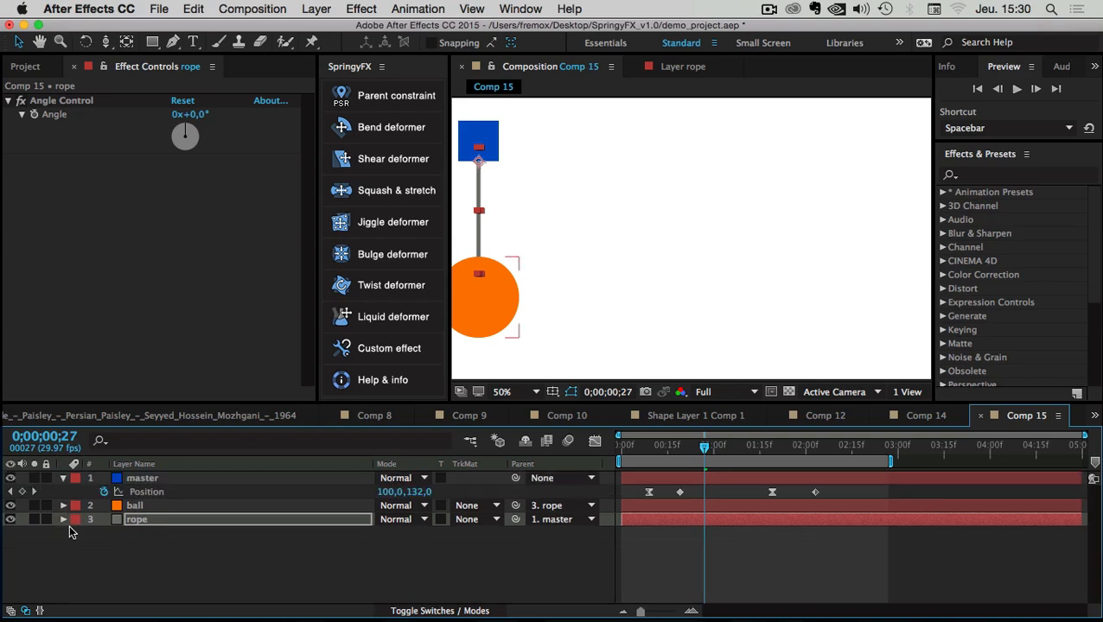
left_click(66, 102)
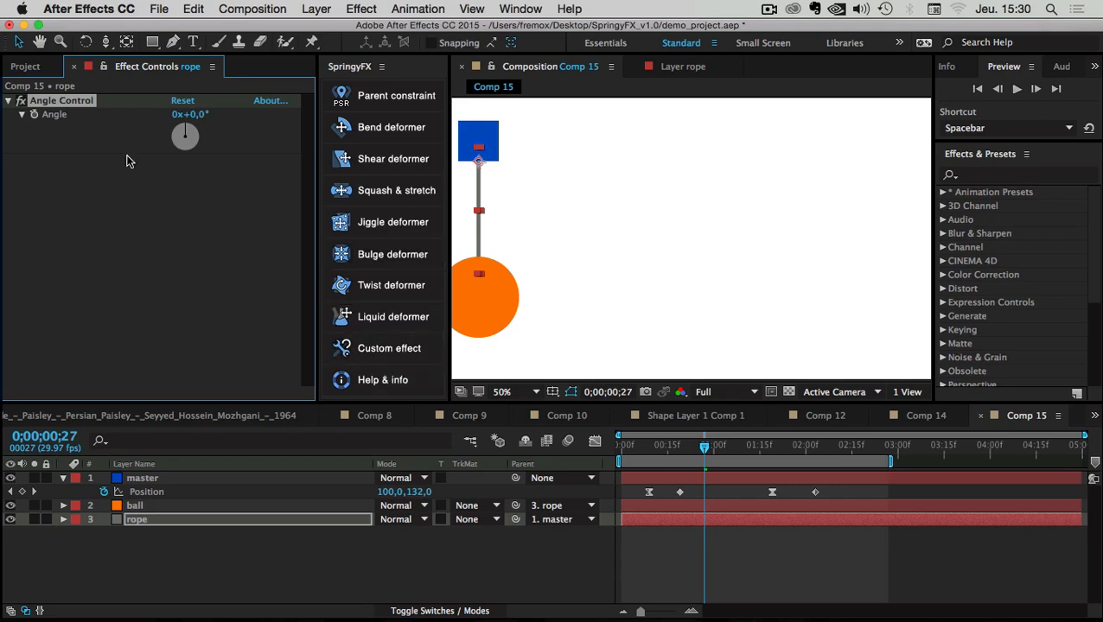
left_click(89, 196)
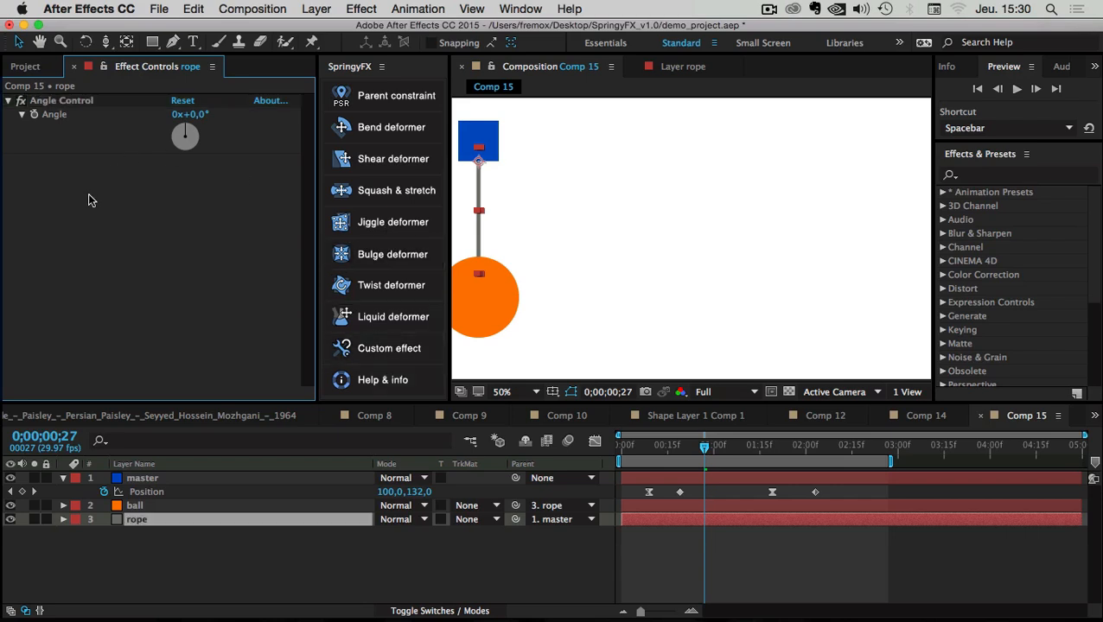
- Try applying SpringyFX's Custom effect to the rope layer's Angle property, keeping the default control name and basing it on PX
right_click(53, 116)
left_click(120, 256)
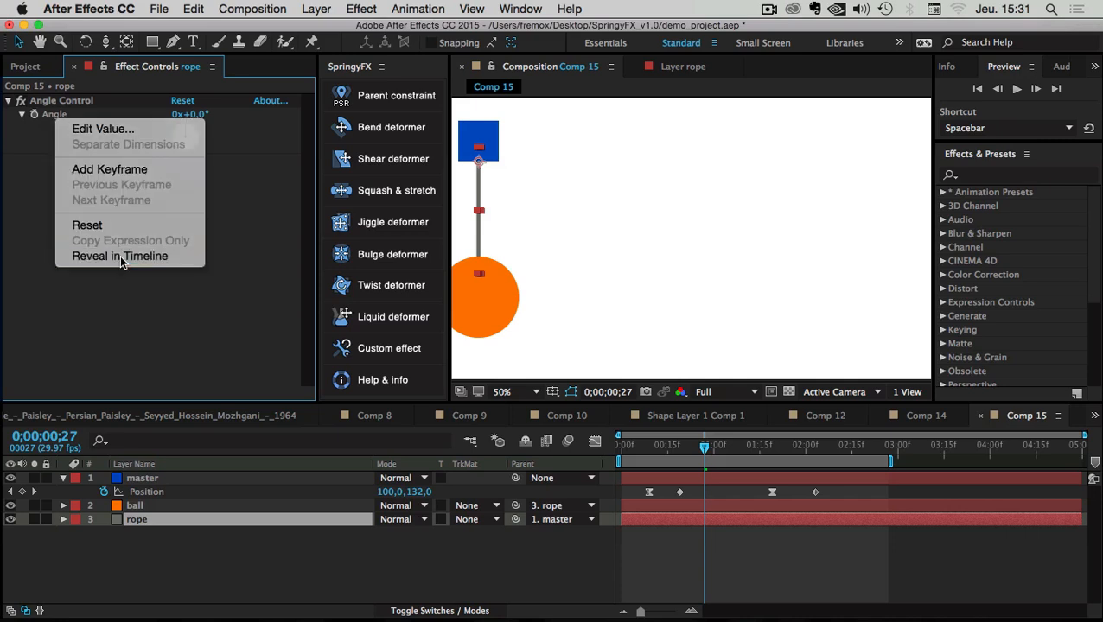
left_click(72, 559)
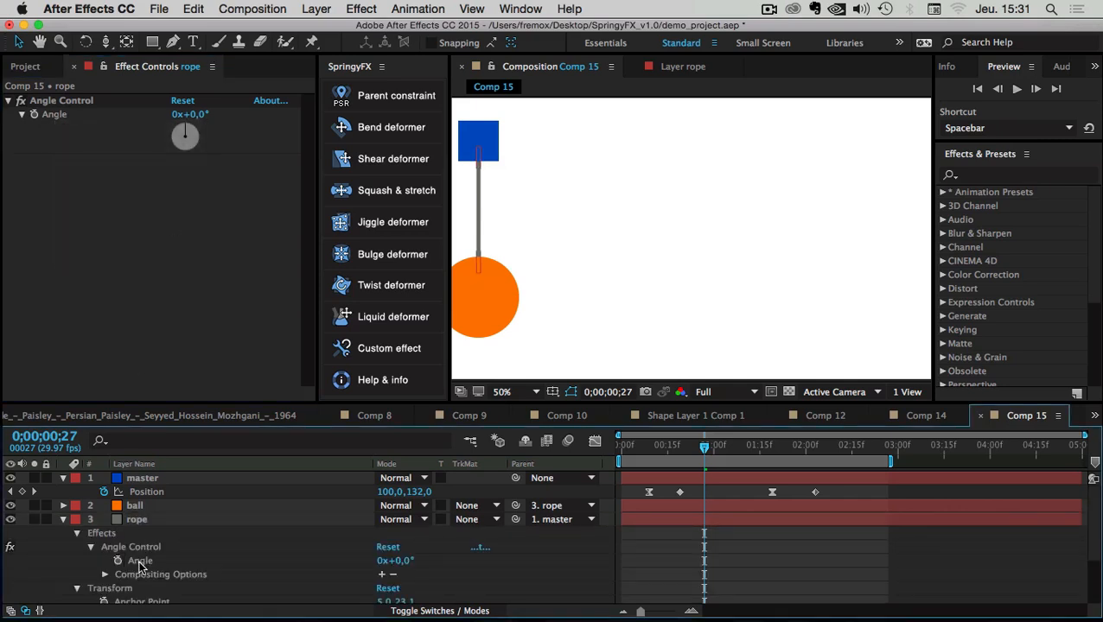
left_click(139, 561)
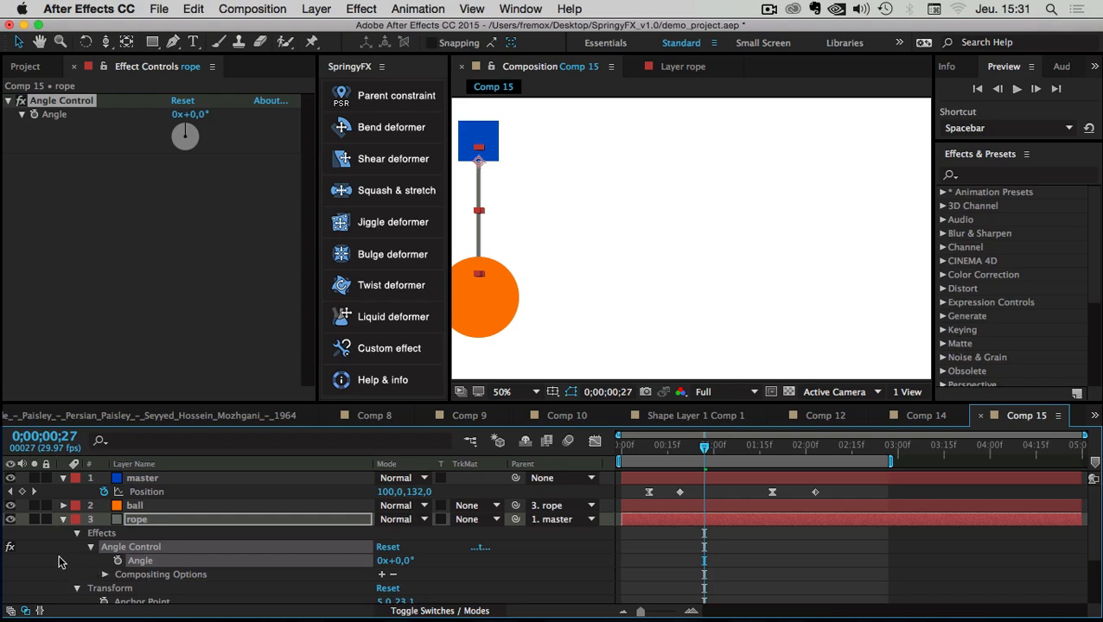
left_click(60, 562)
left_click(142, 563)
left_click(424, 354)
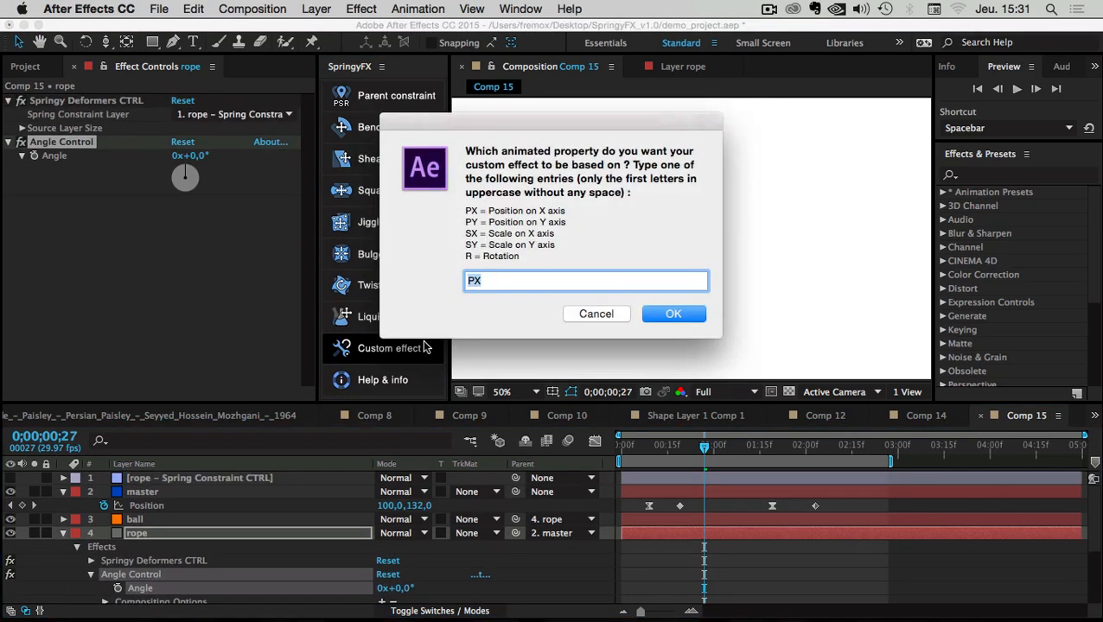
left_click_drag(494, 114, 464, 284)
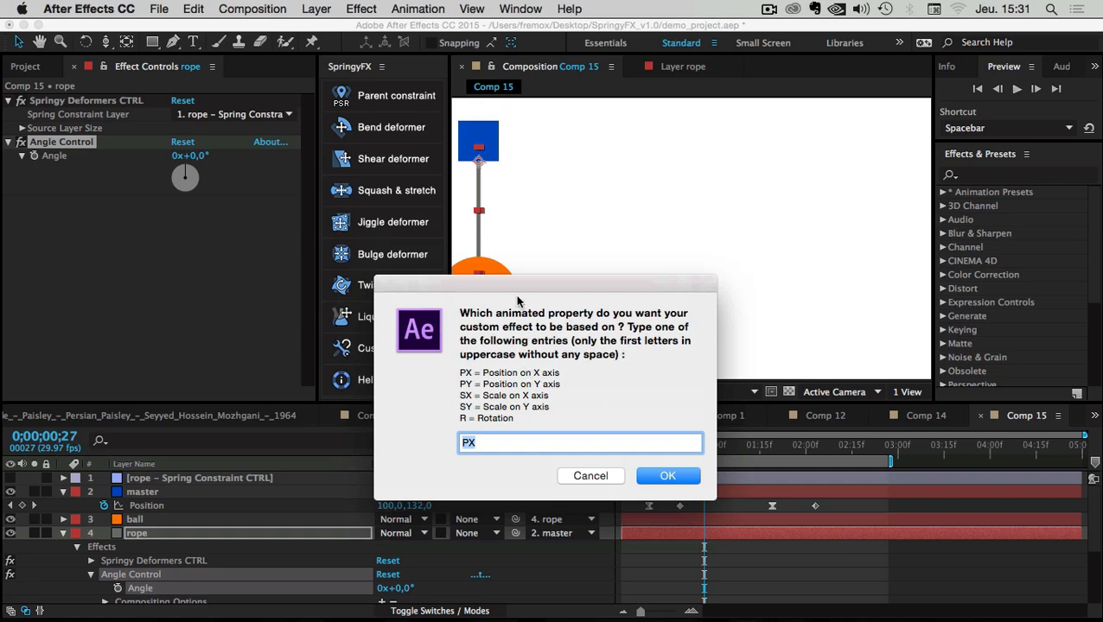
left_click_drag(518, 285, 536, 349)
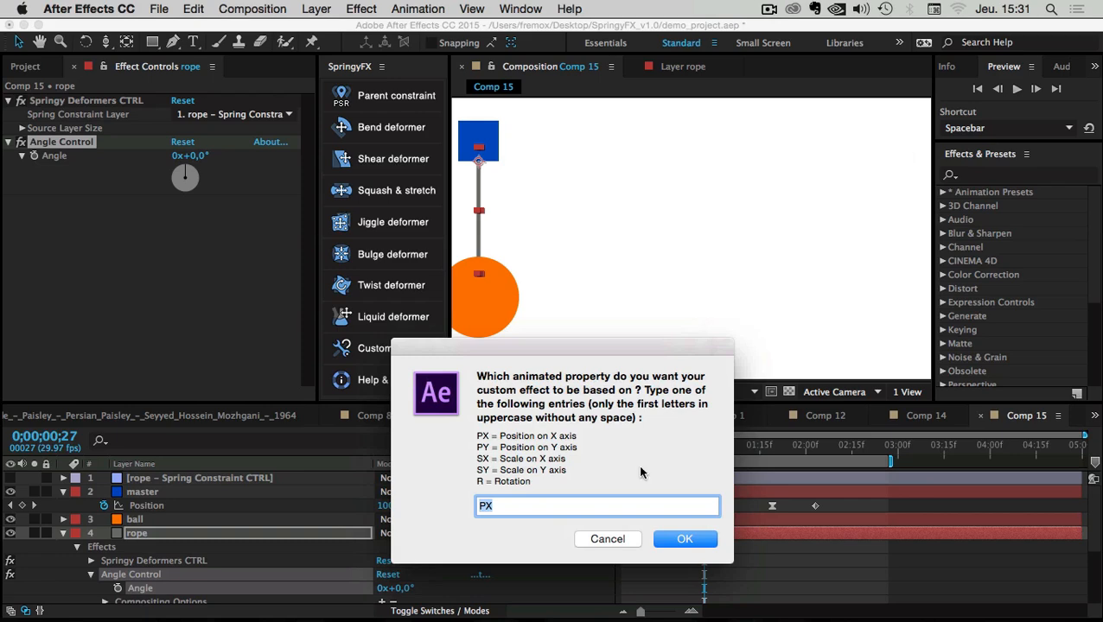
left_click_drag(509, 360, 518, 245)
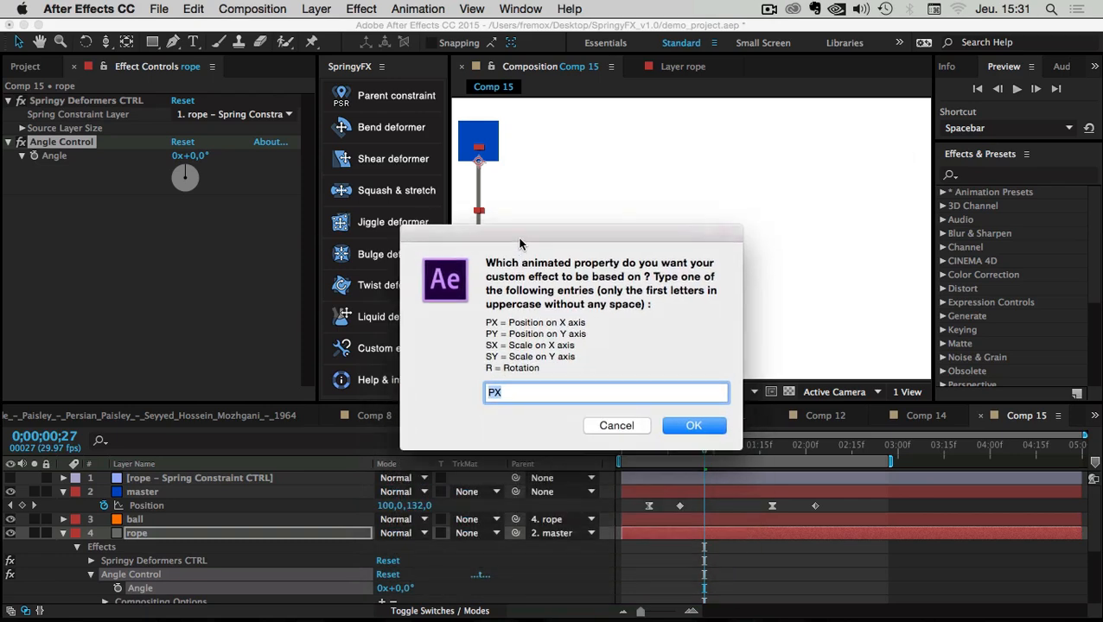
left_click(696, 426)
- Collapse the properties of the rope and master layers in the timeline
left_click(52, 554)
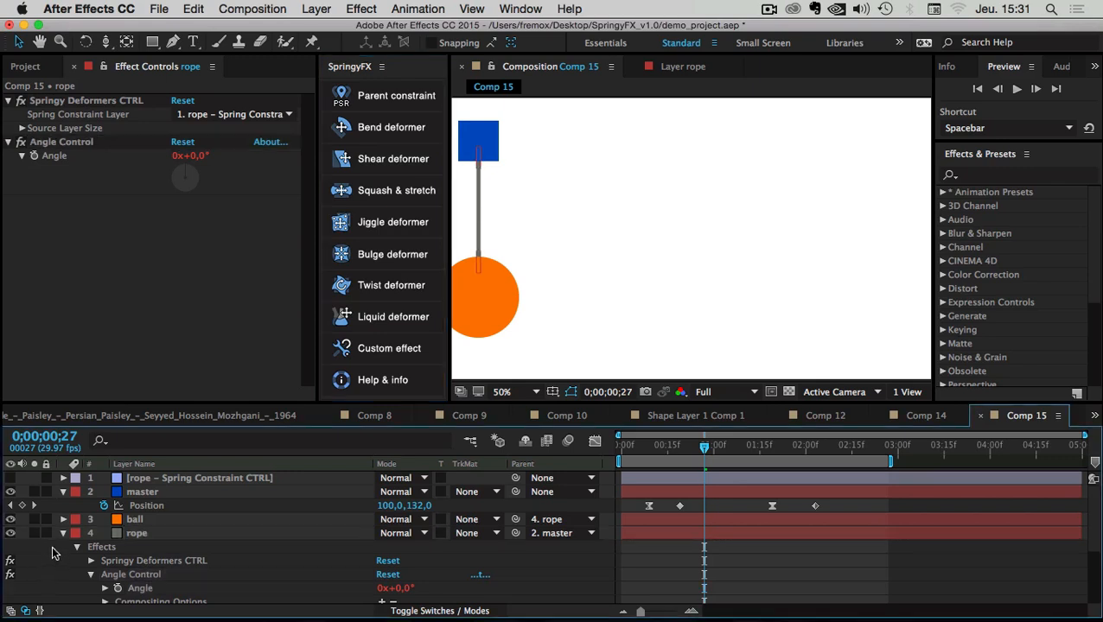
left_click(63, 533)
left_click(63, 492)
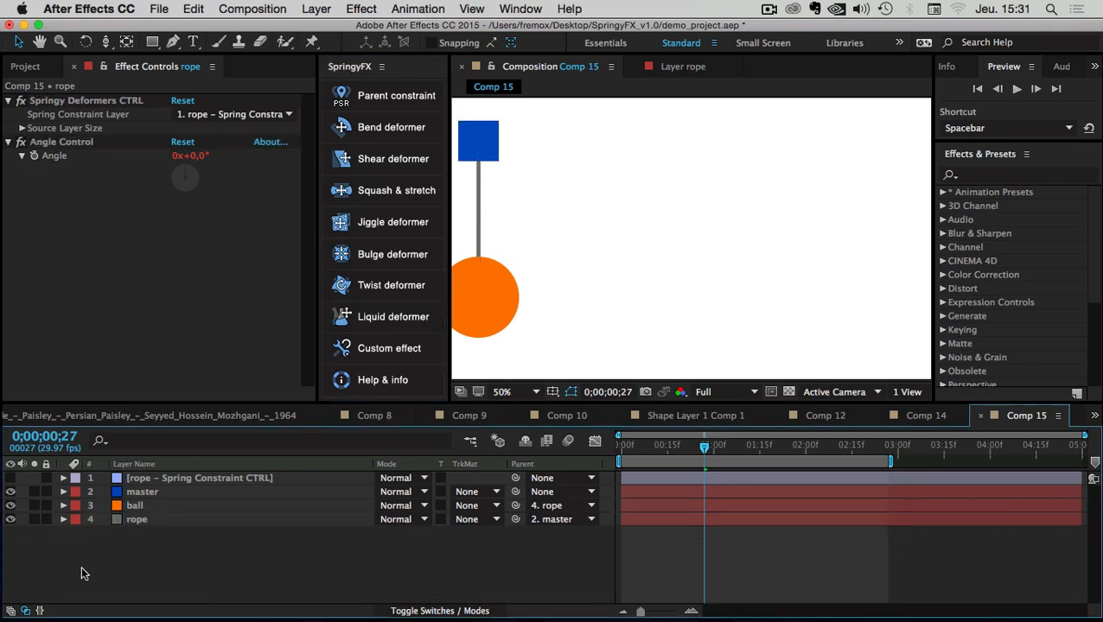
- Inspect the Angle MAX effect on the rope's Spring Constraint controller and the Angle Control on the rope layer
left_click(142, 480)
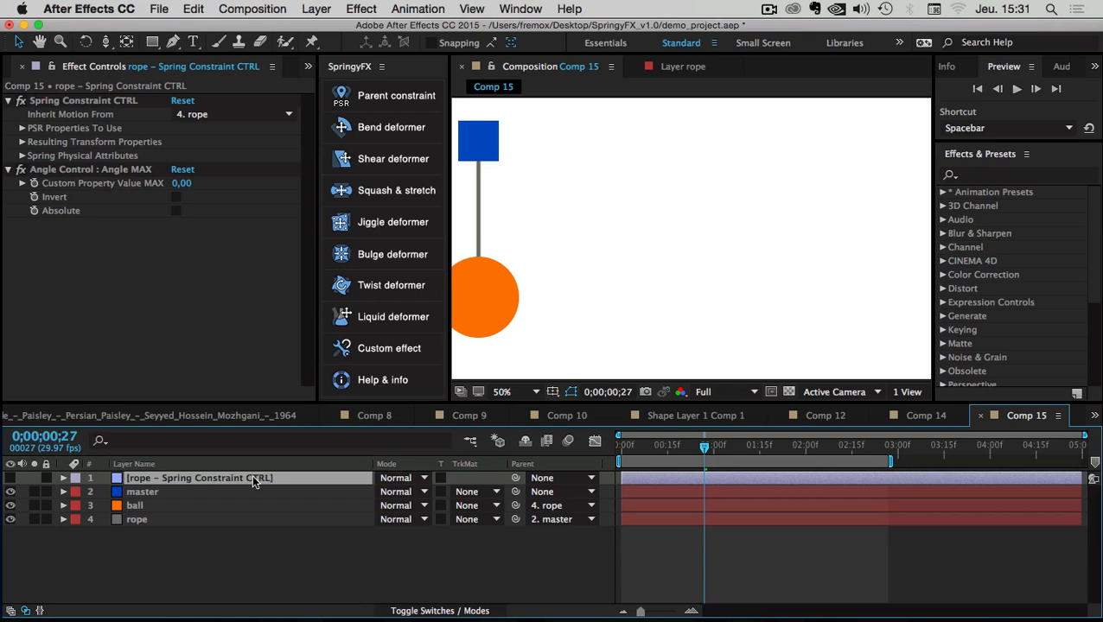
left_click(72, 169)
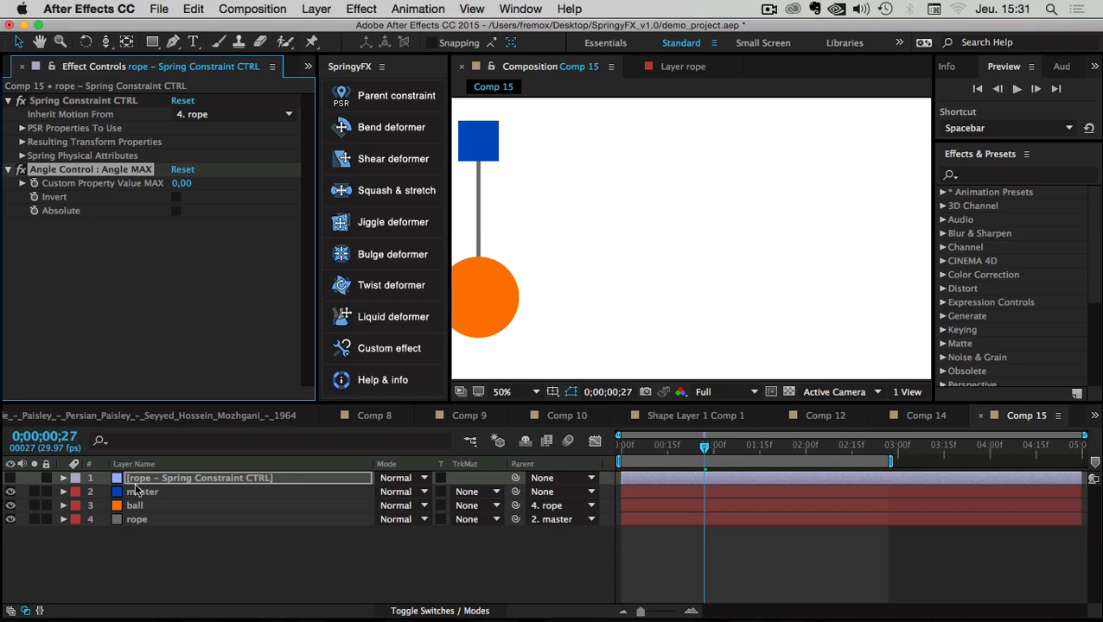
left_click(142, 520)
left_click(49, 143)
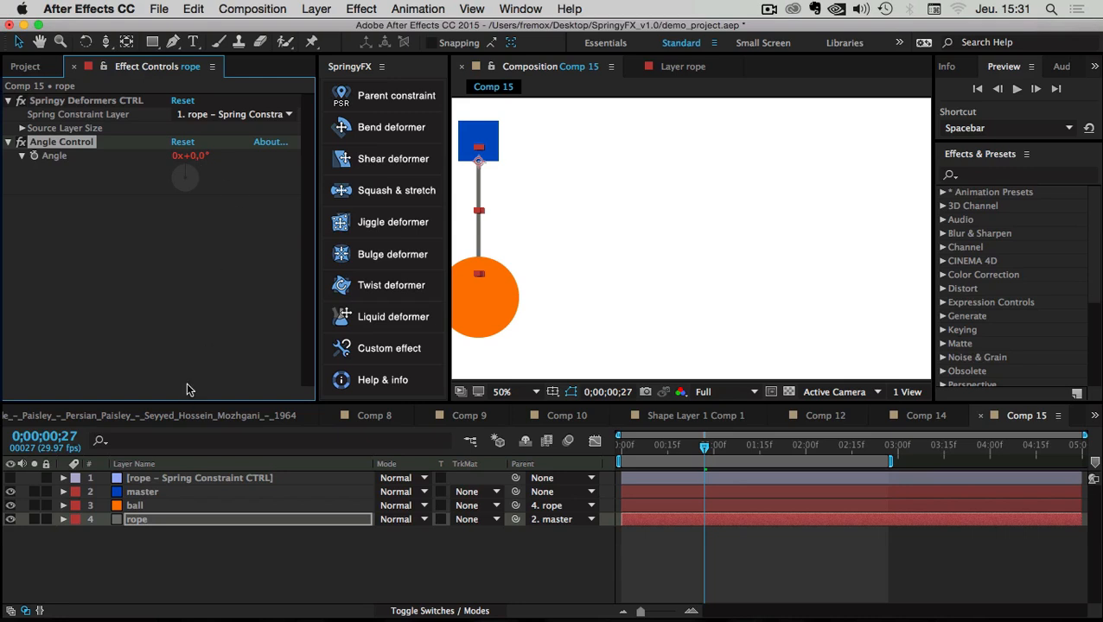
left_click(170, 542)
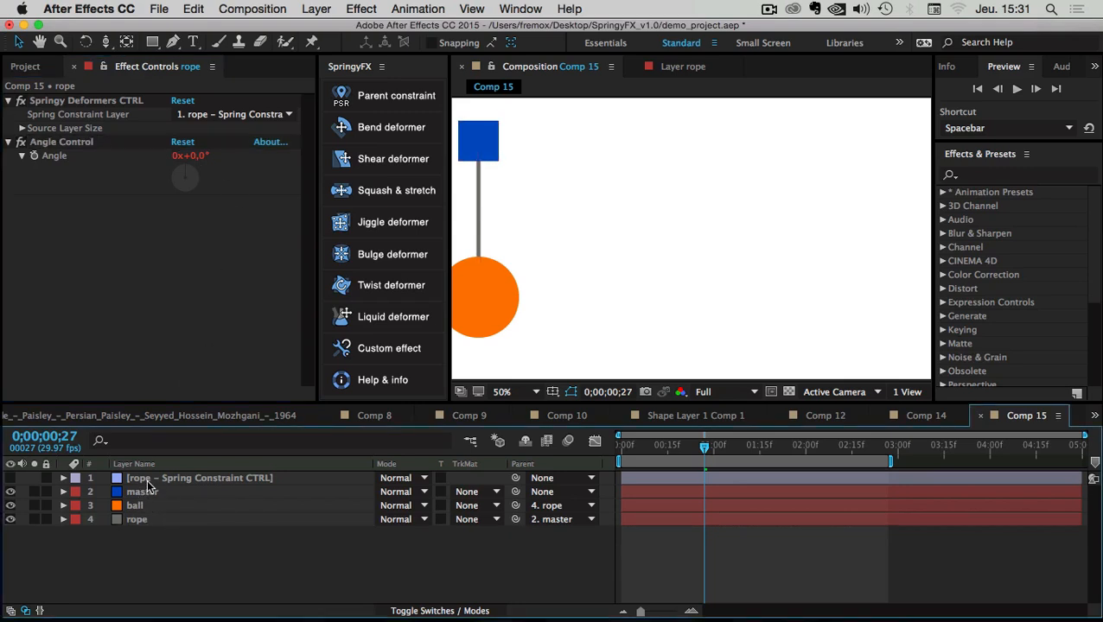
- Undo the Custom effect applied to the rope layer's Angle property
left_click(147, 479)
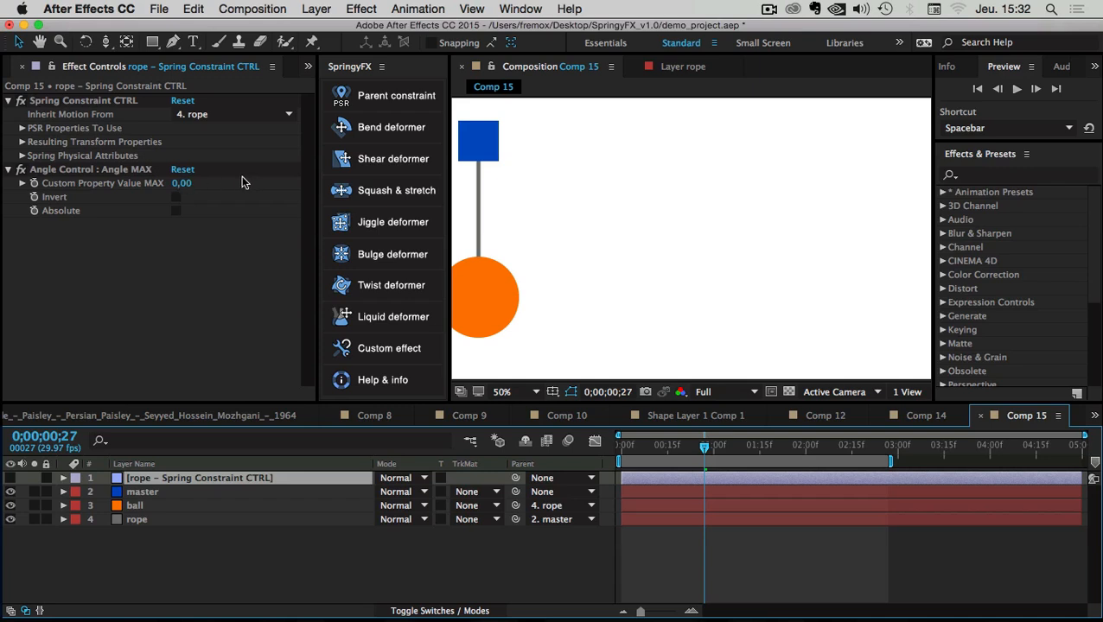
key("super+z")
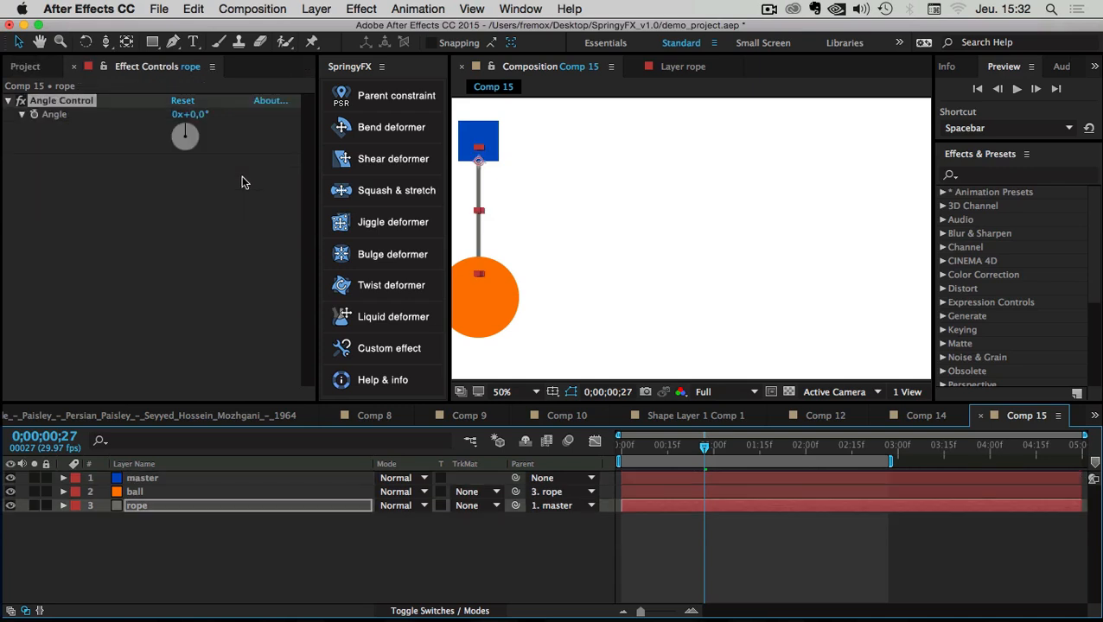
left_click(158, 547)
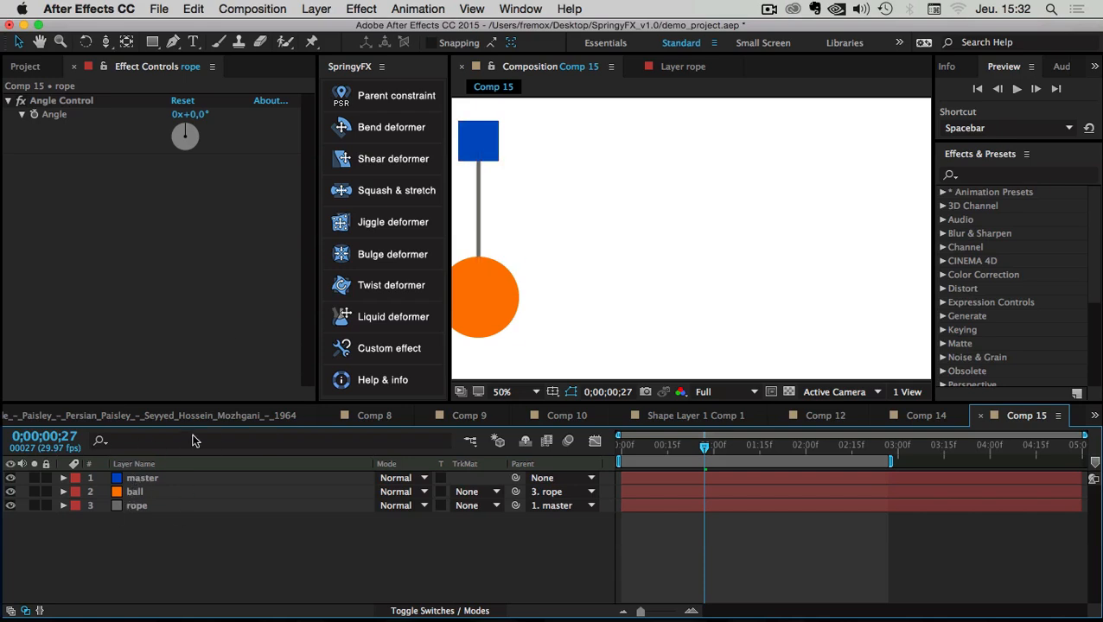
- Start SpringyFX's Custom effect on the Angle property of the rope layer's Angle Control
left_click(143, 506)
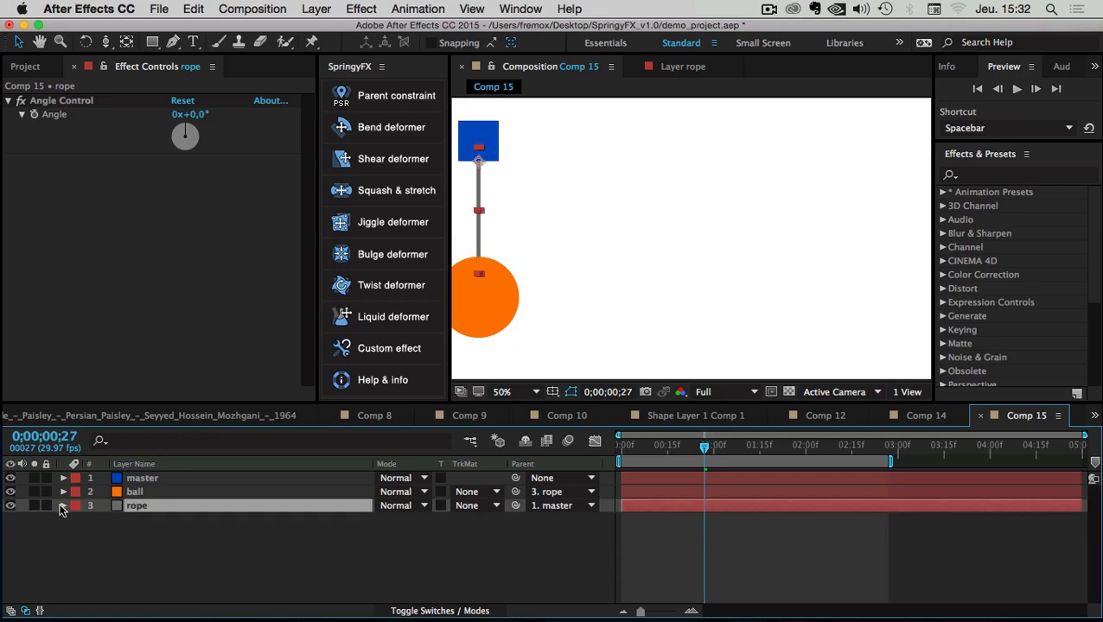
left_click(63, 506)
left_click(140, 520)
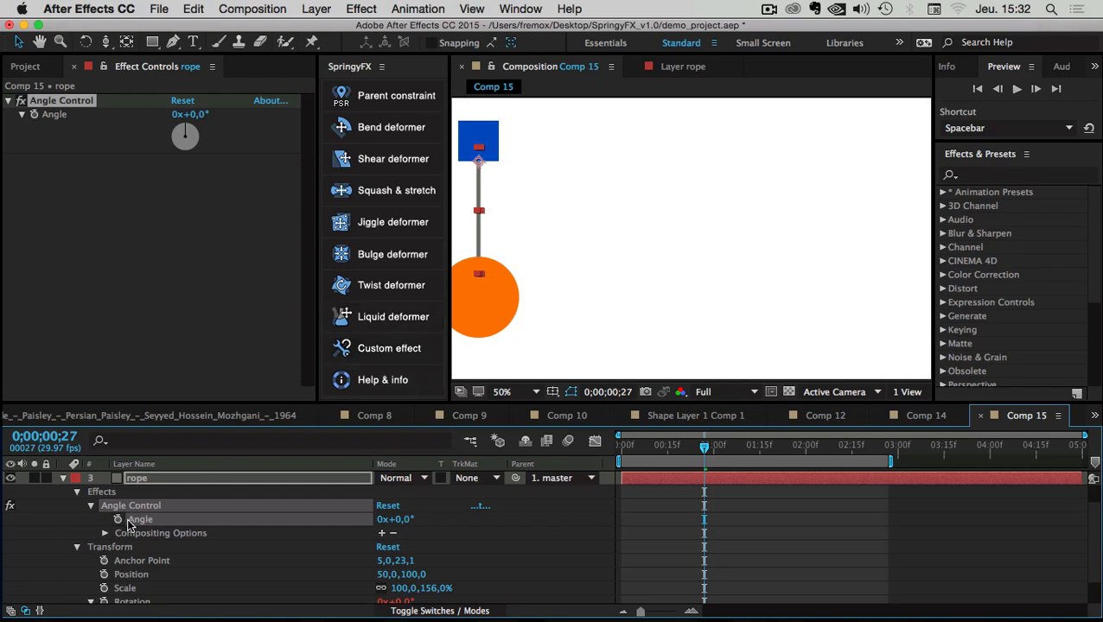
left_click(376, 350)
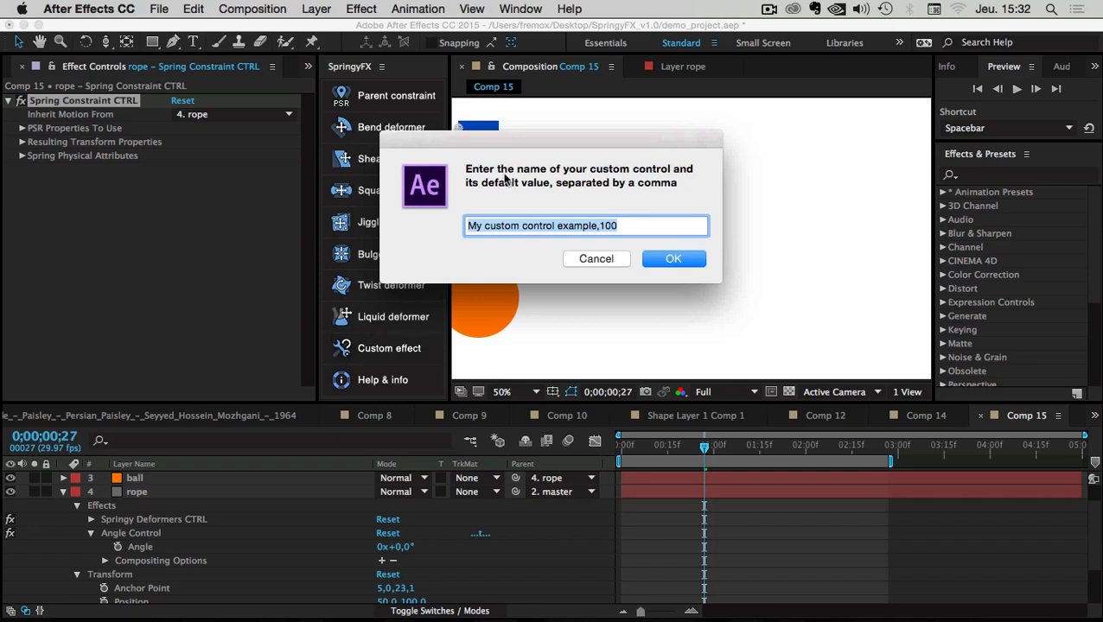
- Set the custom control's default value to 180
left_click_drag(503, 138, 507, 194)
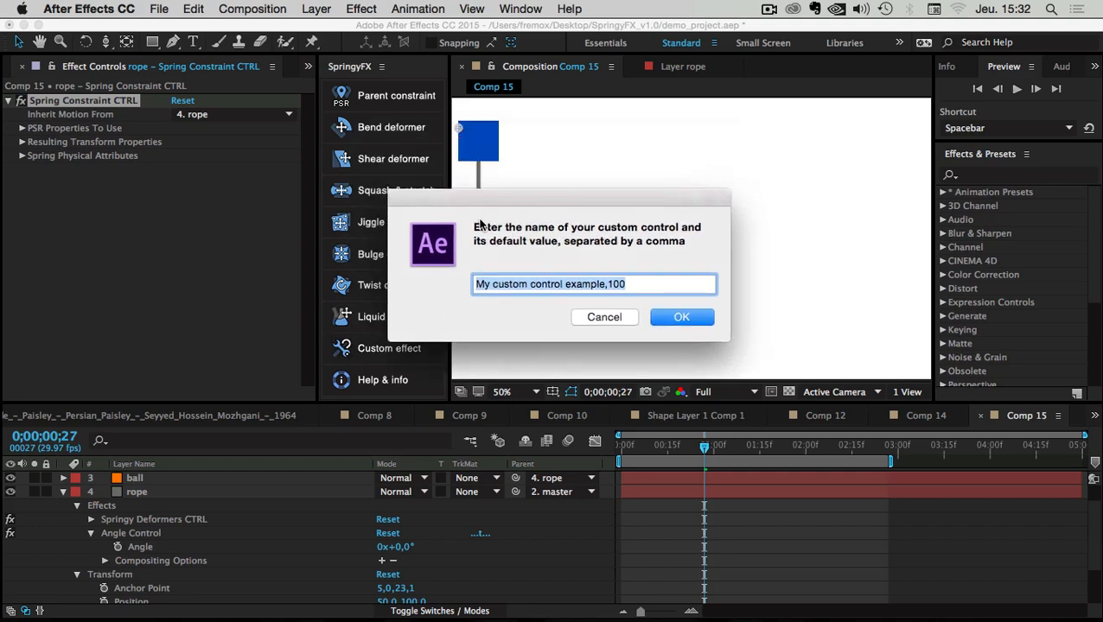
left_click(517, 286)
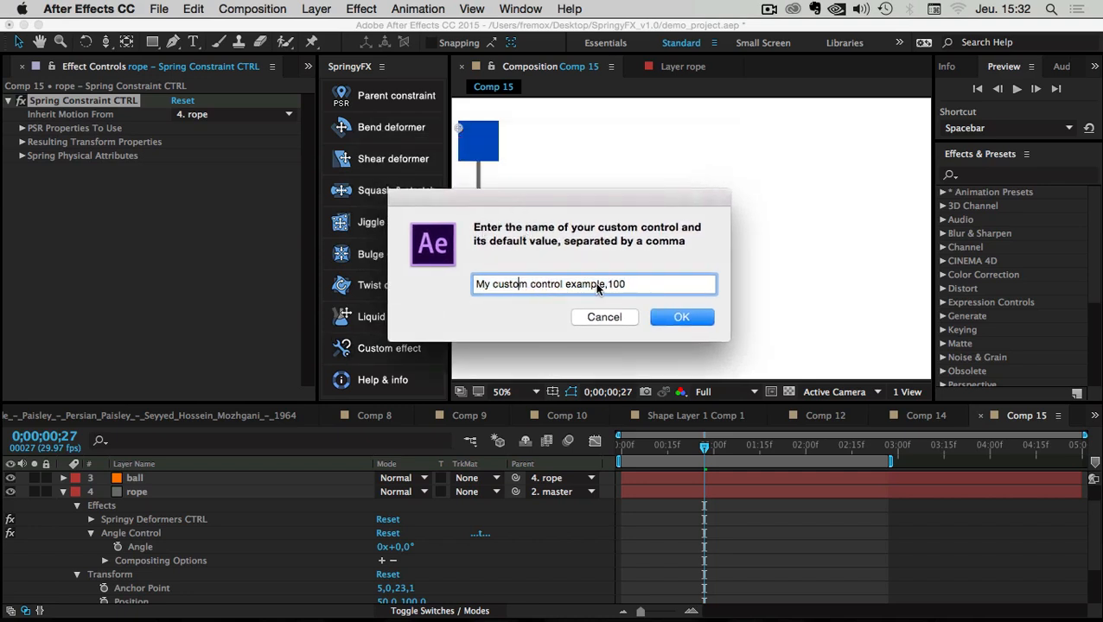
left_click_drag(603, 285, 435, 279)
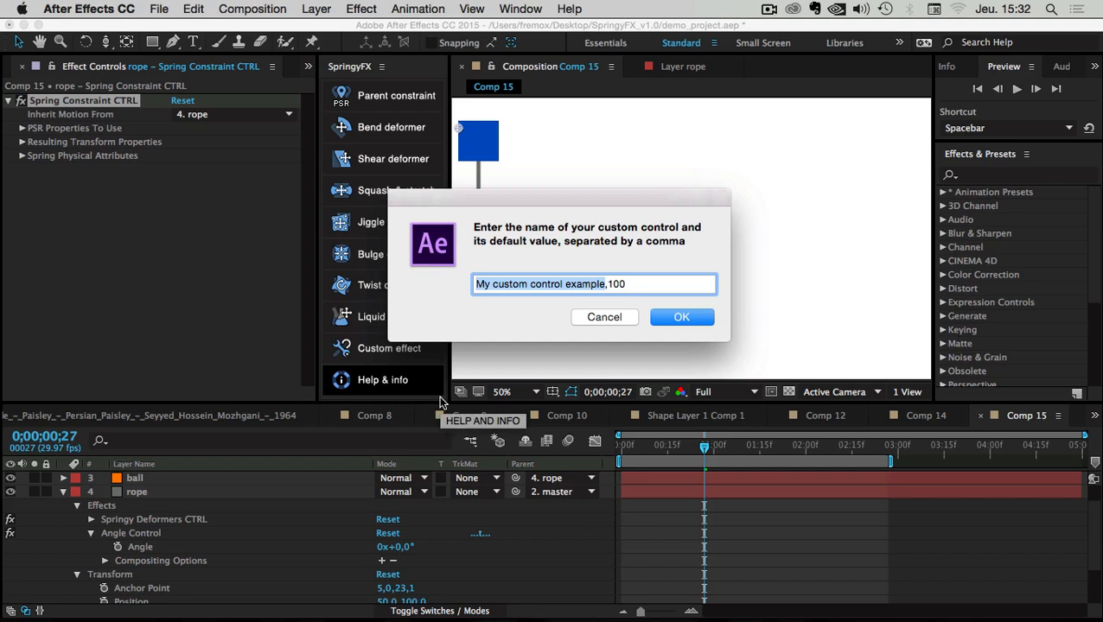
left_click_drag(628, 288, 613, 288)
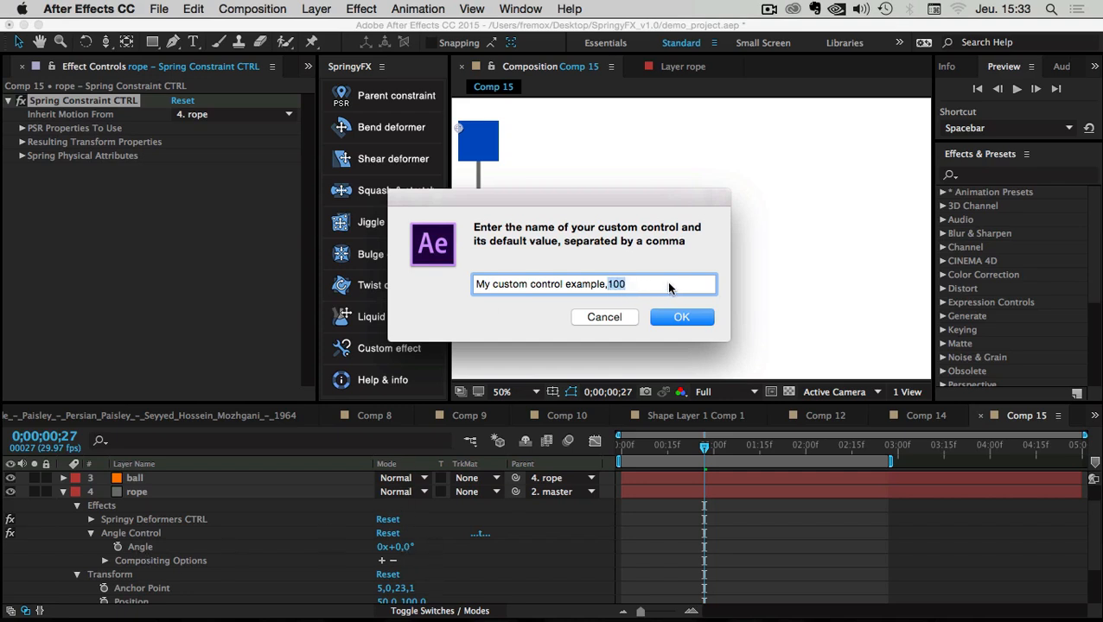
type("180")
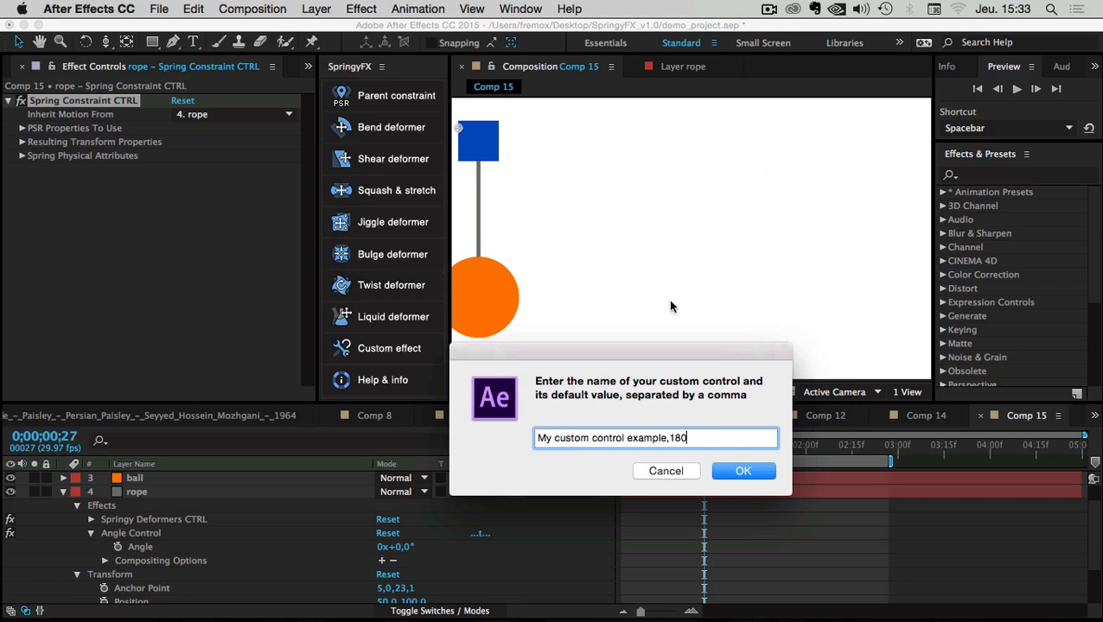
- Name the custom control "bounce" and accept it with its default value
left_click_drag(610, 353, 568, 254)
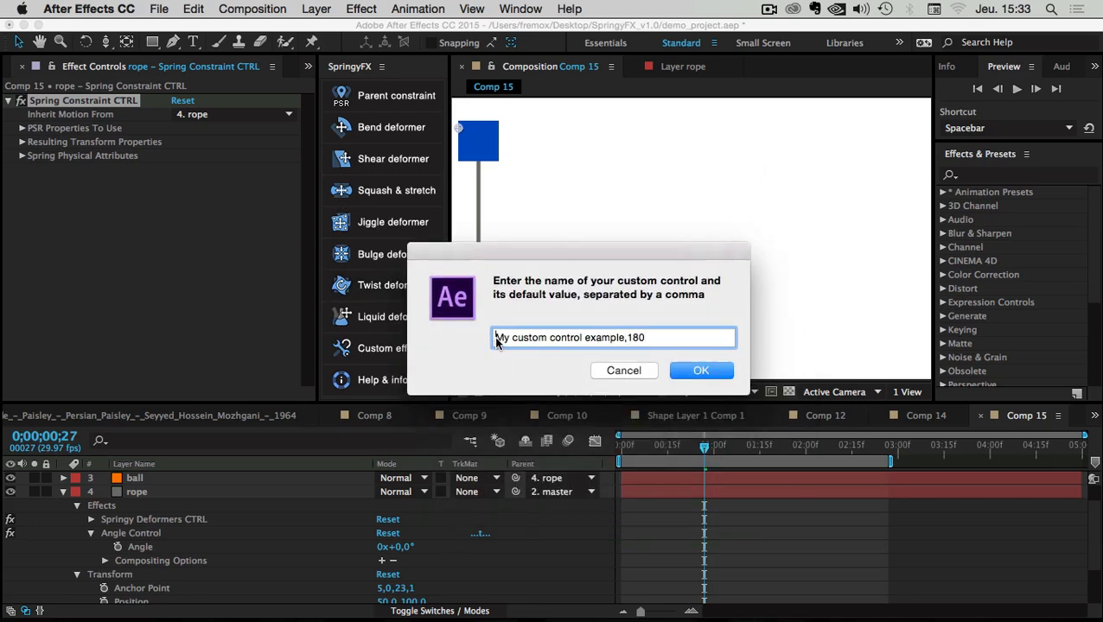
left_click_drag(497, 341, 555, 340)
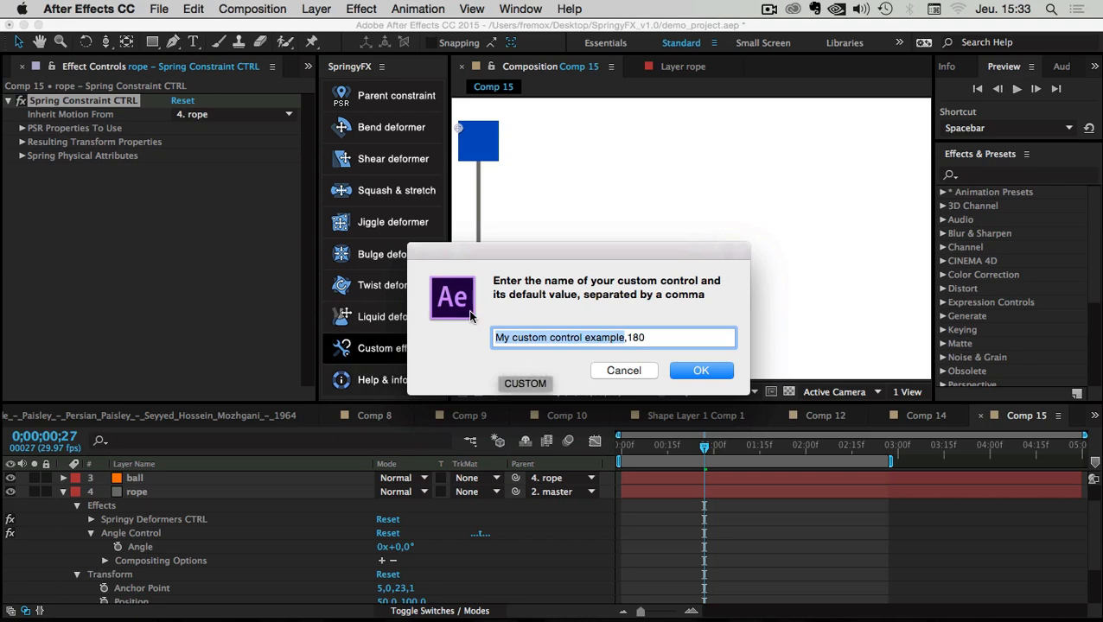
type("bounce")
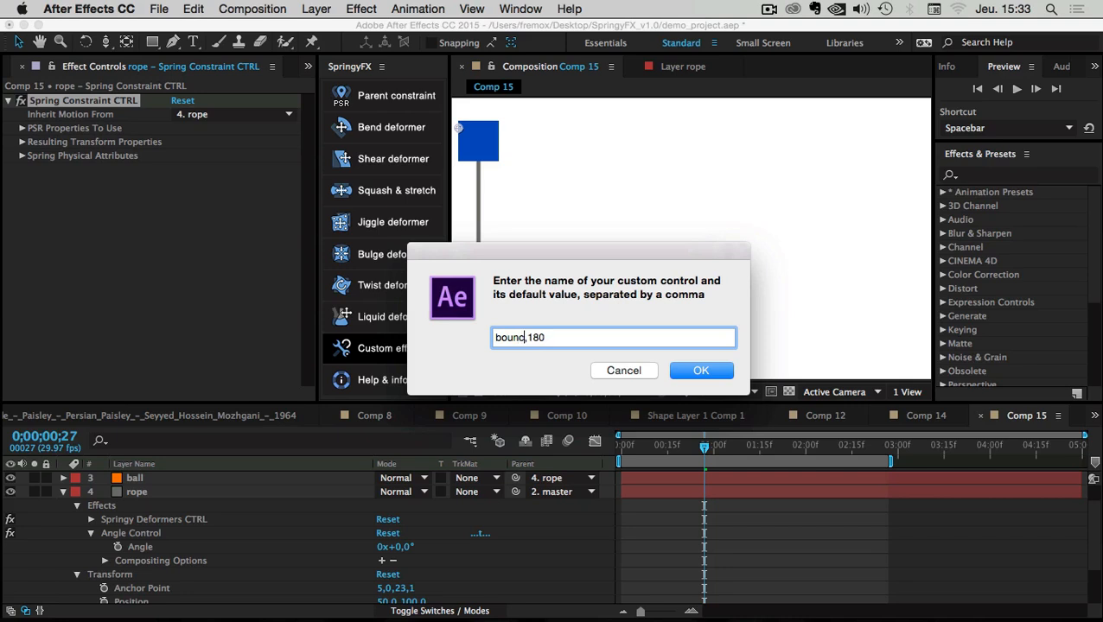
left_click_drag(563, 250, 556, 195)
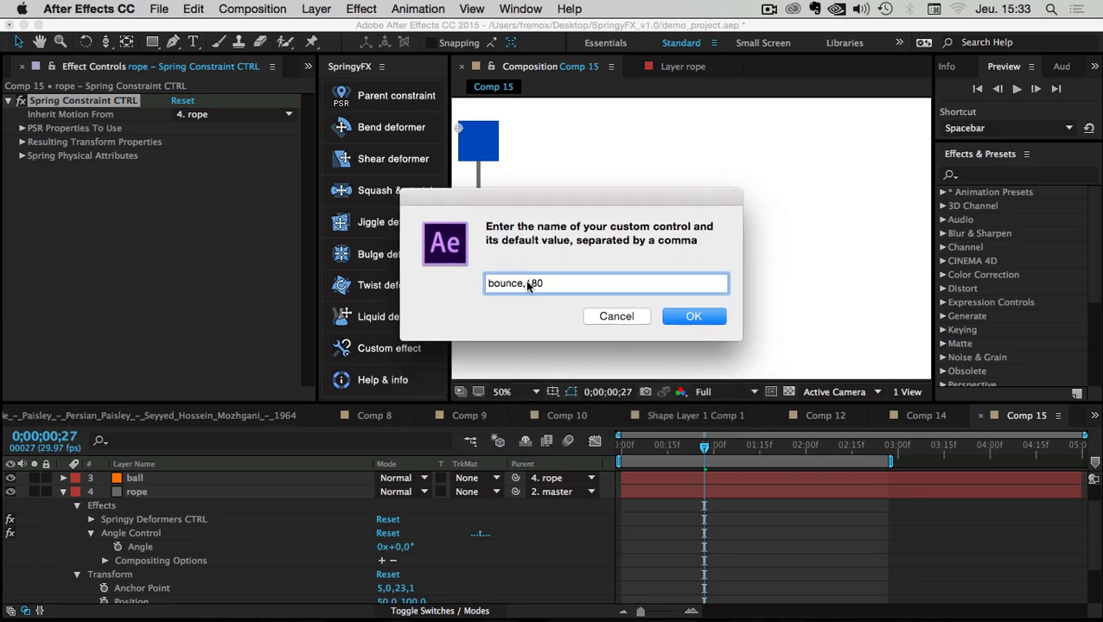
left_click_drag(524, 285, 562, 306)
left_click(691, 318)
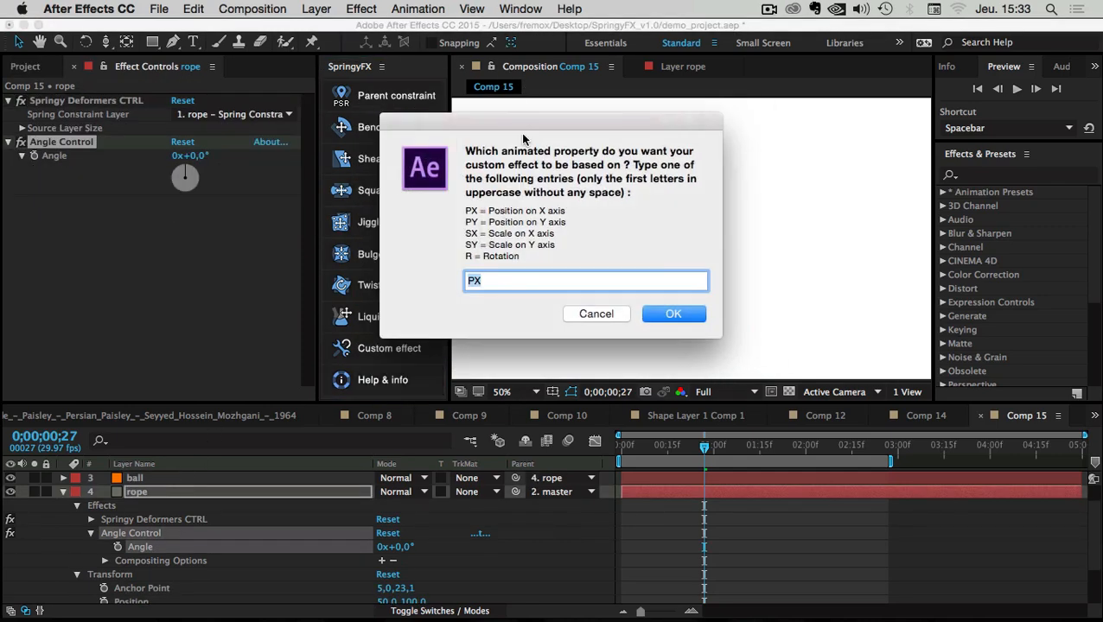
- Base the custom effect on the animated property PX, and collapse the rope layer's properties
left_click_drag(518, 134, 556, 311)
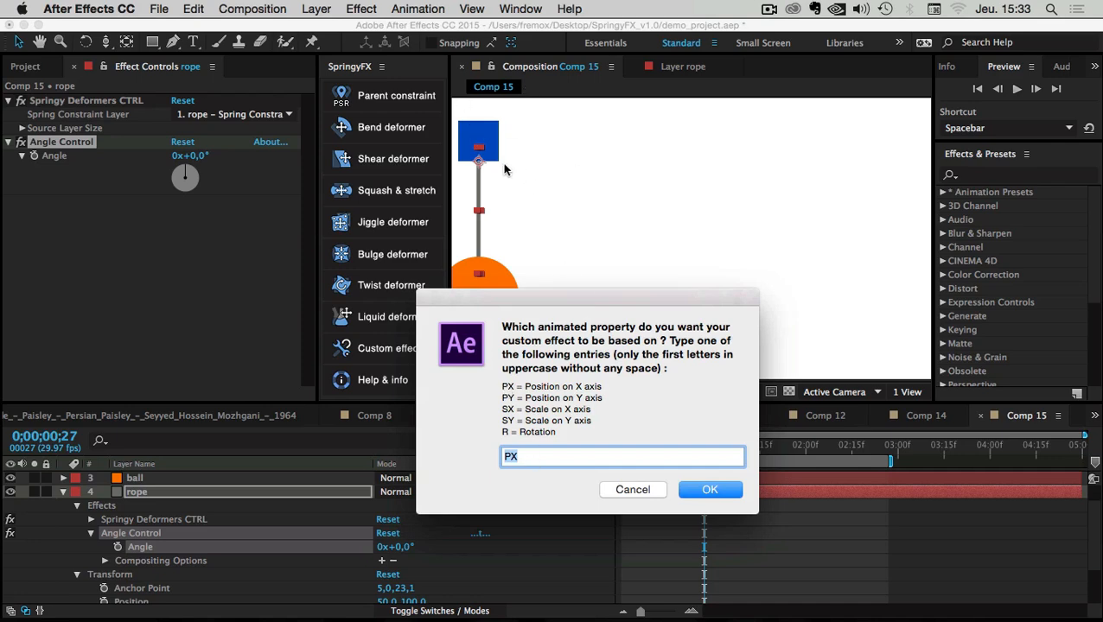
left_click(511, 457)
left_click(710, 490)
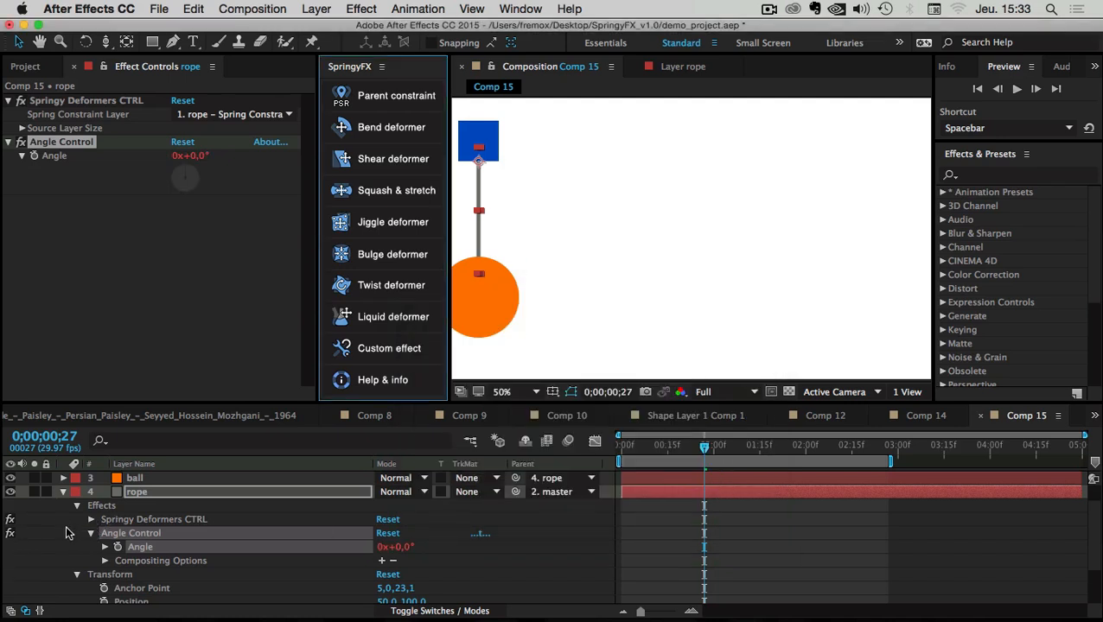
left_click(145, 506)
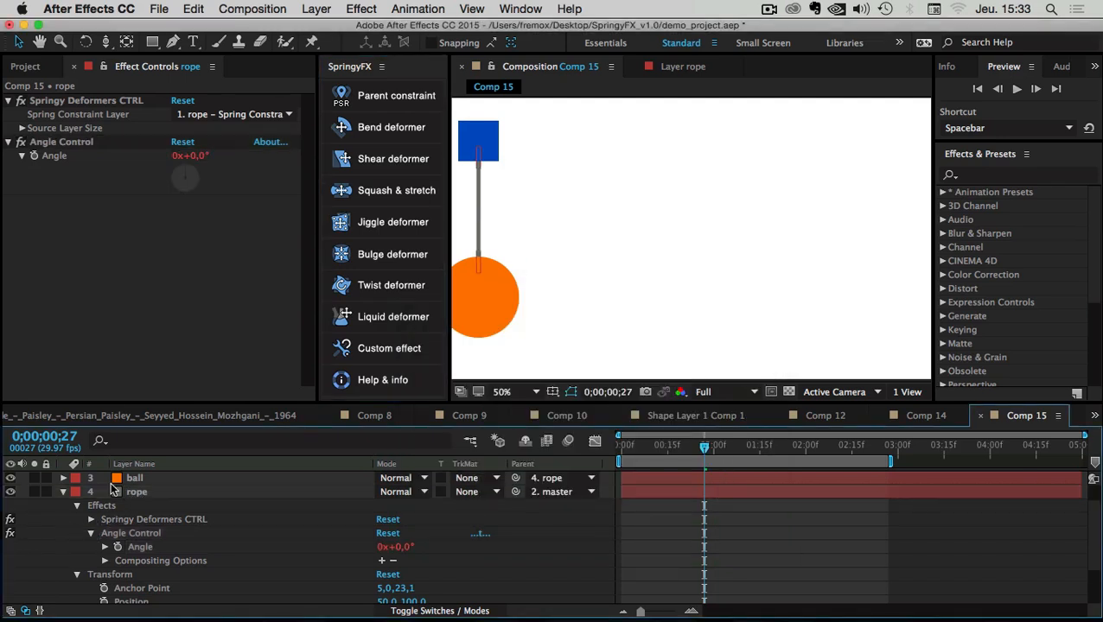
left_click(62, 492)
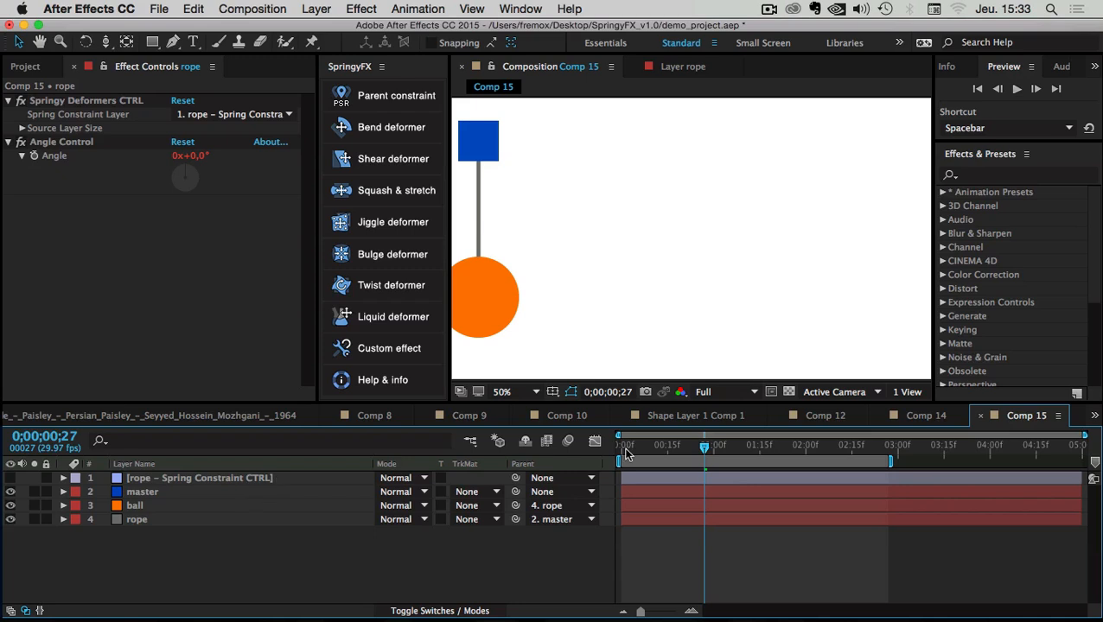
- Scrub through the animation to frame 28 and show the effect settings of the rope's Spring Constraint controller
left_click_drag(624, 448, 709, 455)
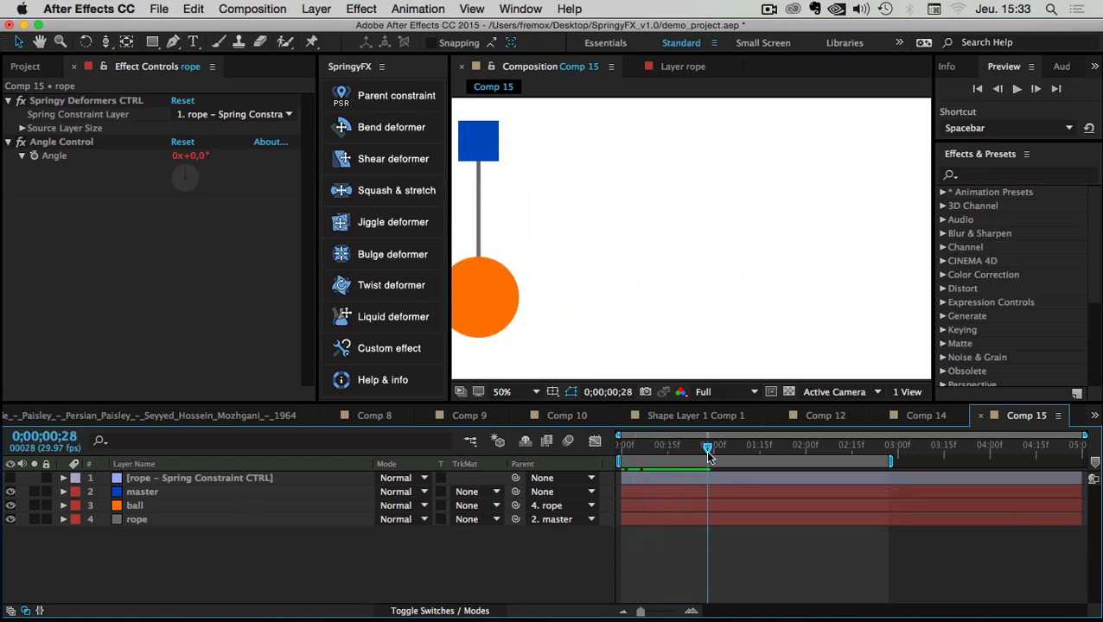
left_click(148, 480)
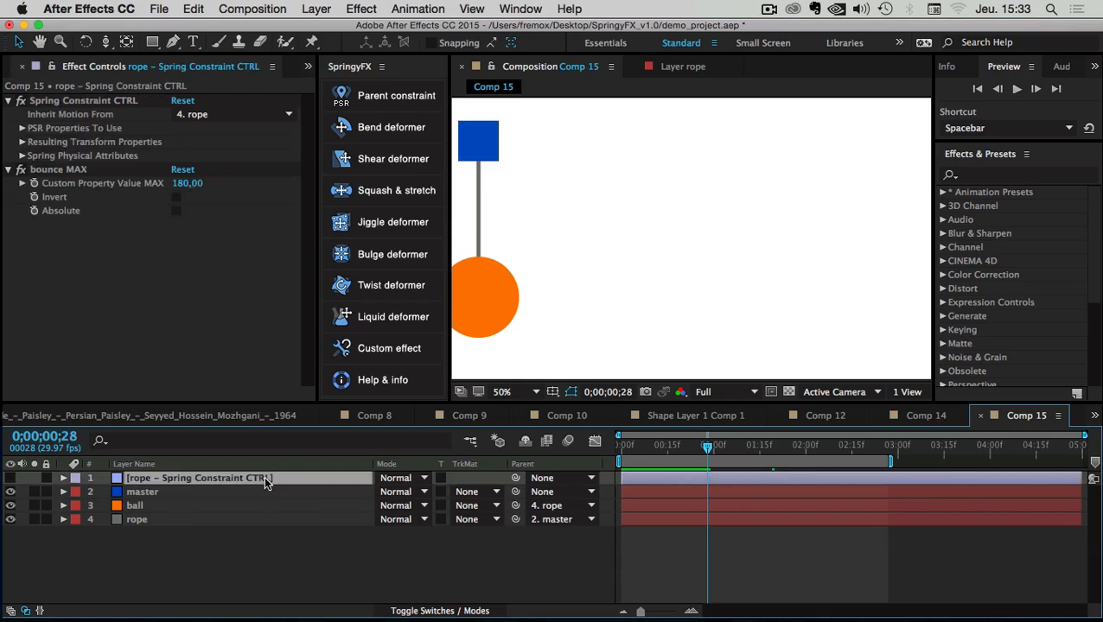
- Set the rope's Spring Constraint controller to inherit motion from the master layer
mouse_move(681, 443)
left_mouse_down()
mouse_move(691, 453)
mouse_move(663, 456)
left_mouse_up()
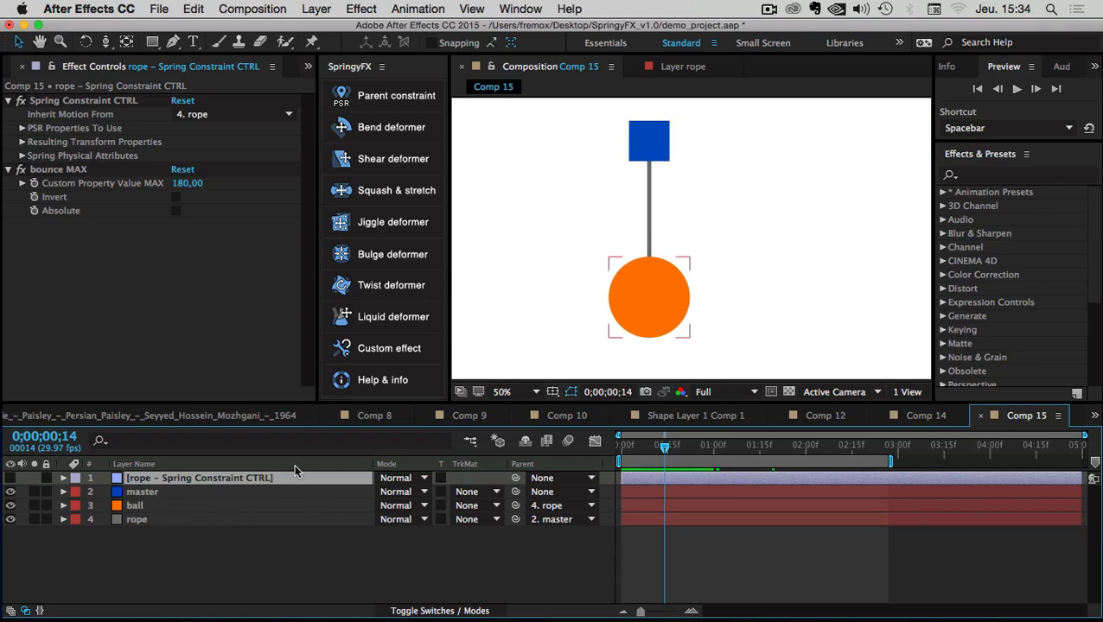
left_click(138, 520)
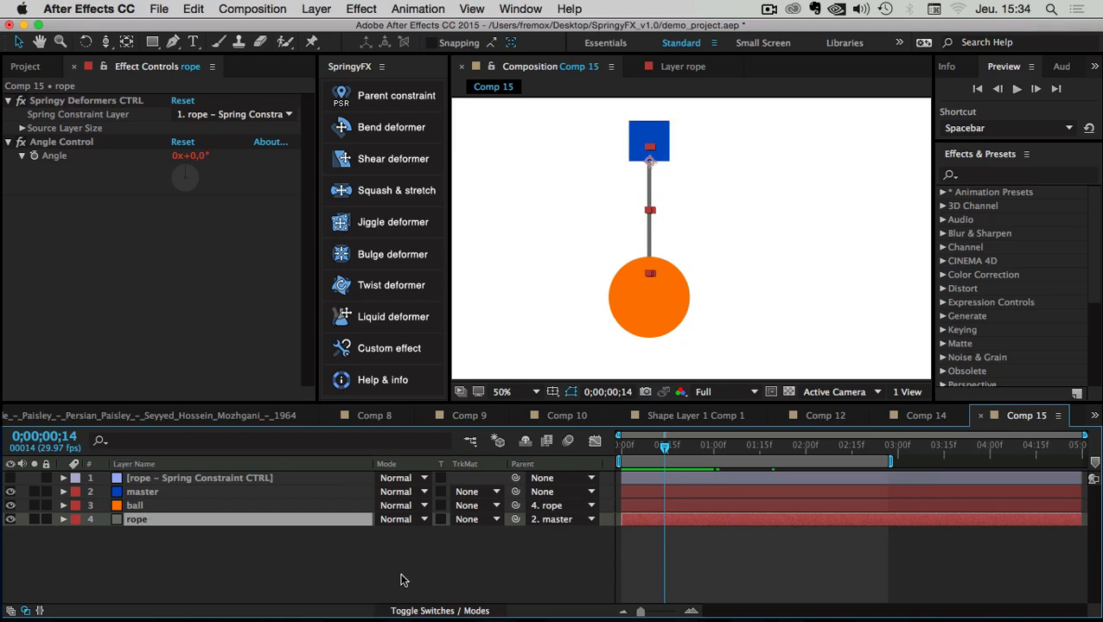
left_click(112, 554)
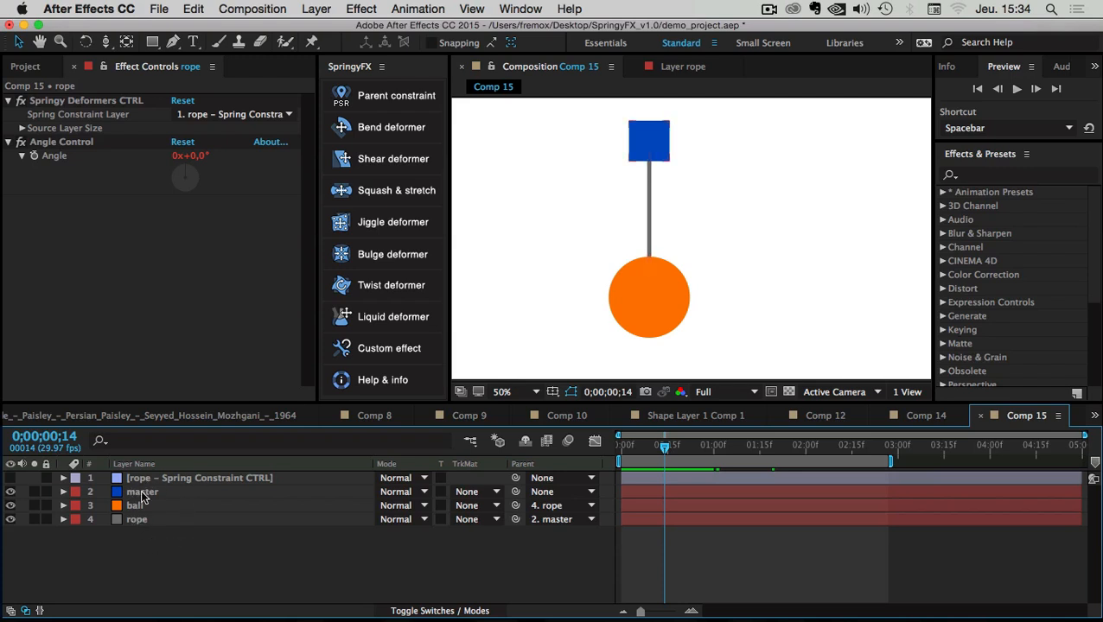
left_click(143, 493)
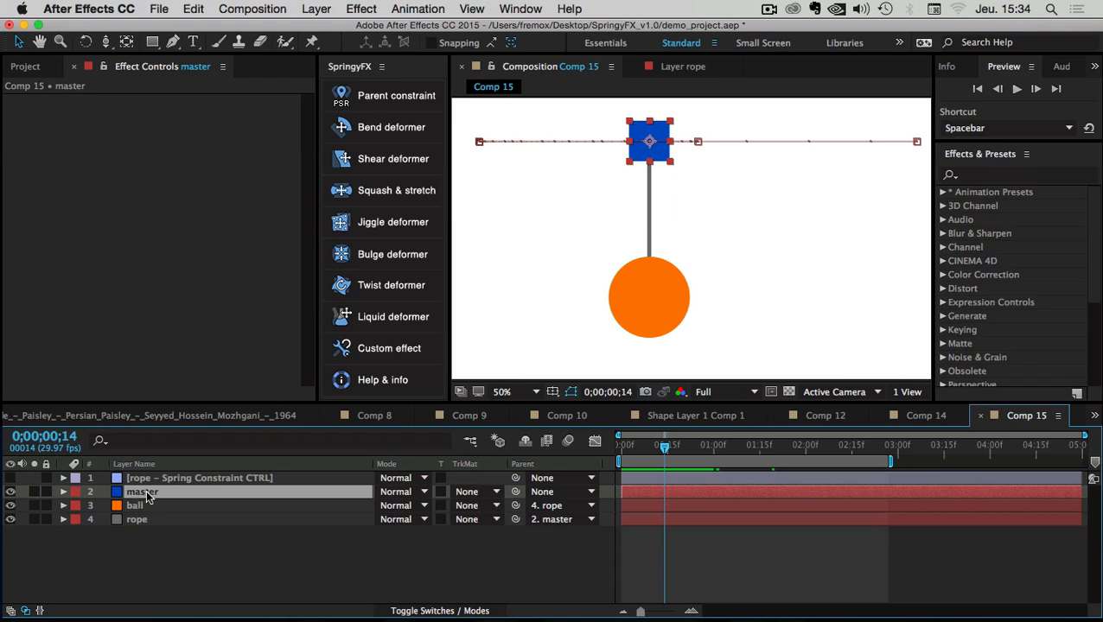
left_click(157, 561)
left_click(164, 480)
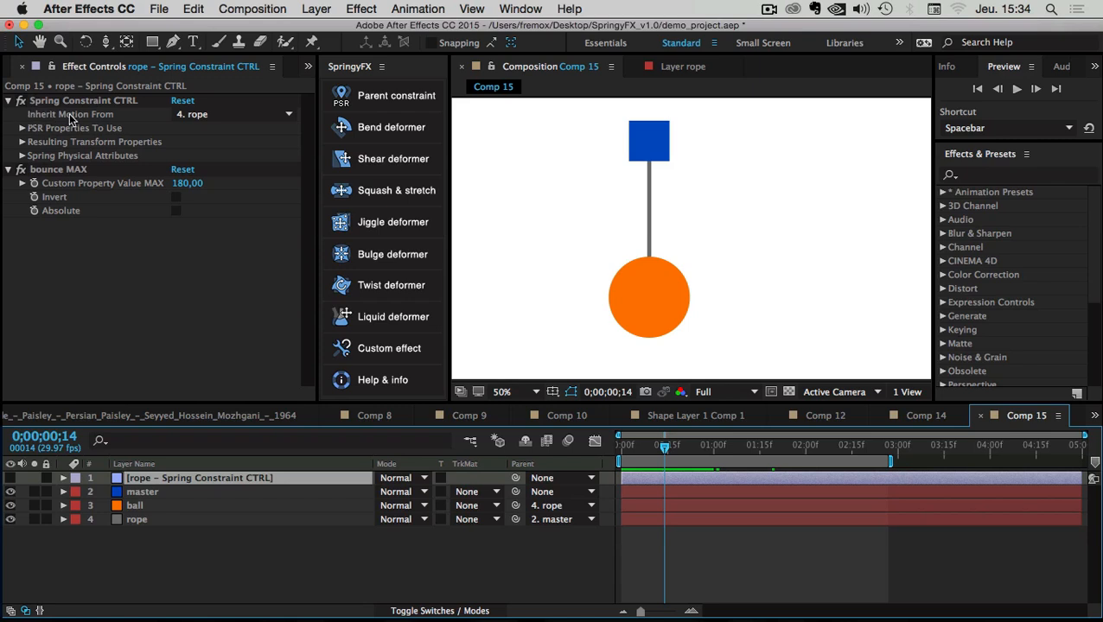
left_click(287, 117)
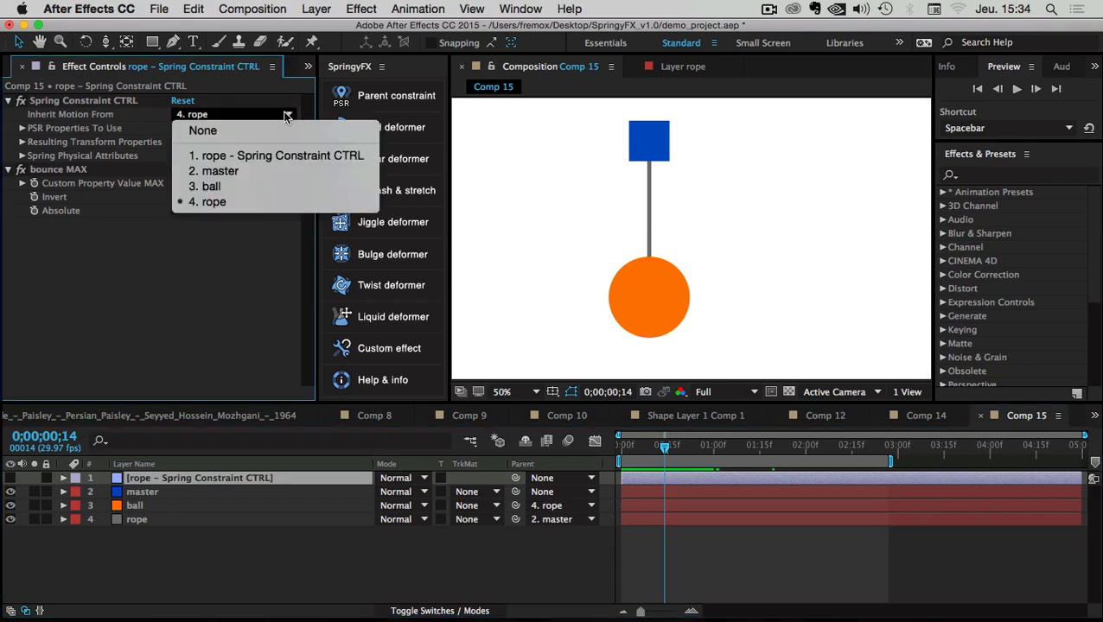
left_click(240, 171)
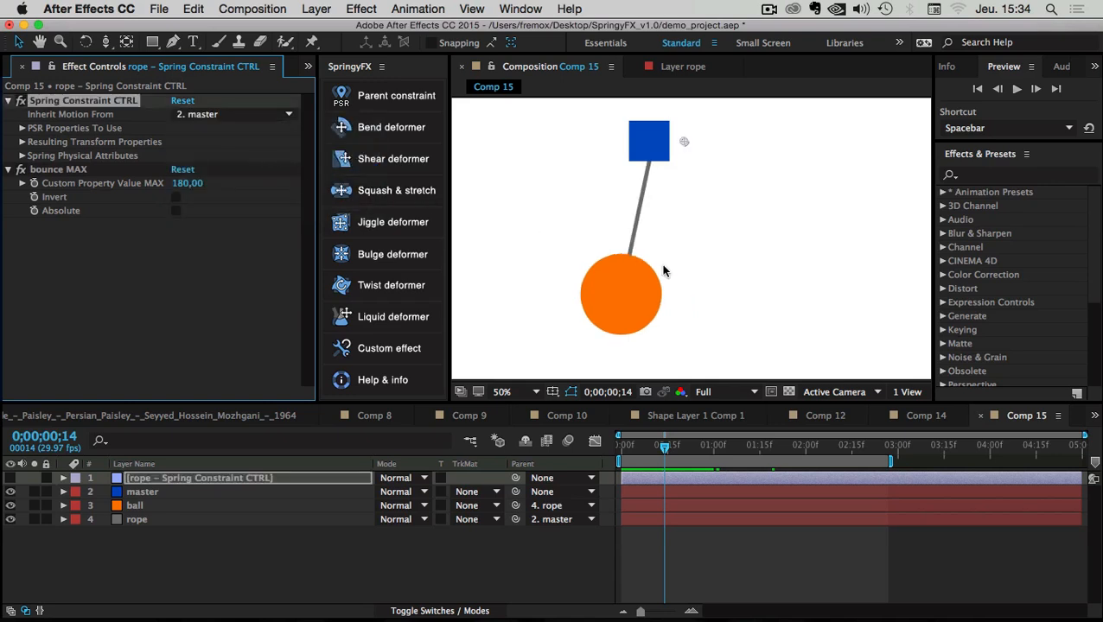
- Preview the pendulum animation from the first frame
left_click_drag(651, 455, 619, 453)
key("space")
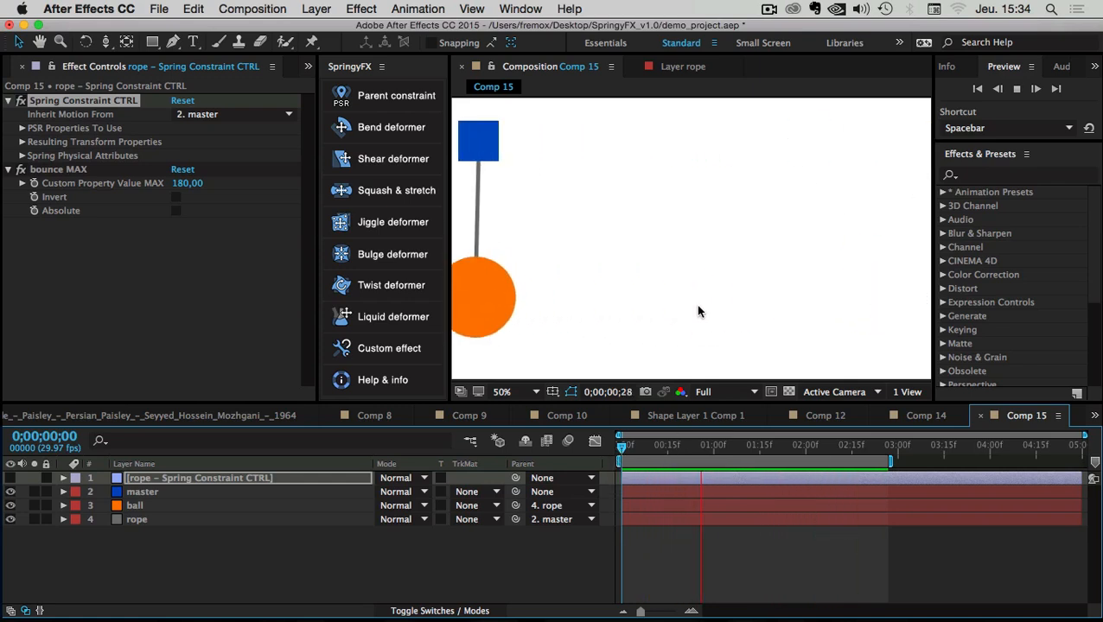
key("space")
- Enlarge the composition viewing area in width and height, and centre the composition at 50% magnification
key("comma")
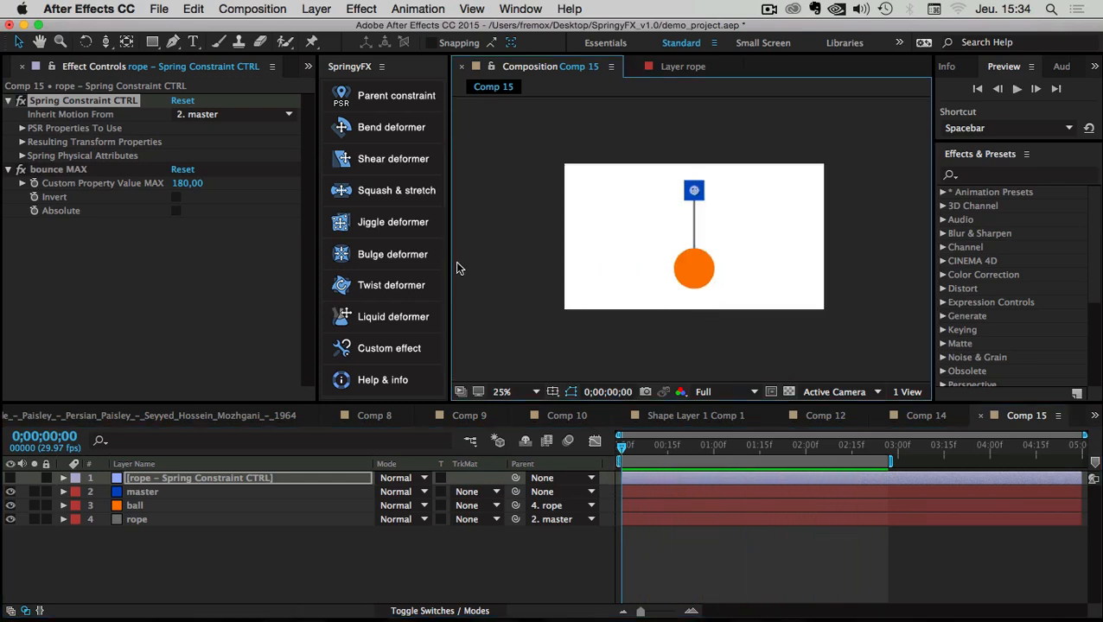
left_click_drag(448, 262, 354, 259)
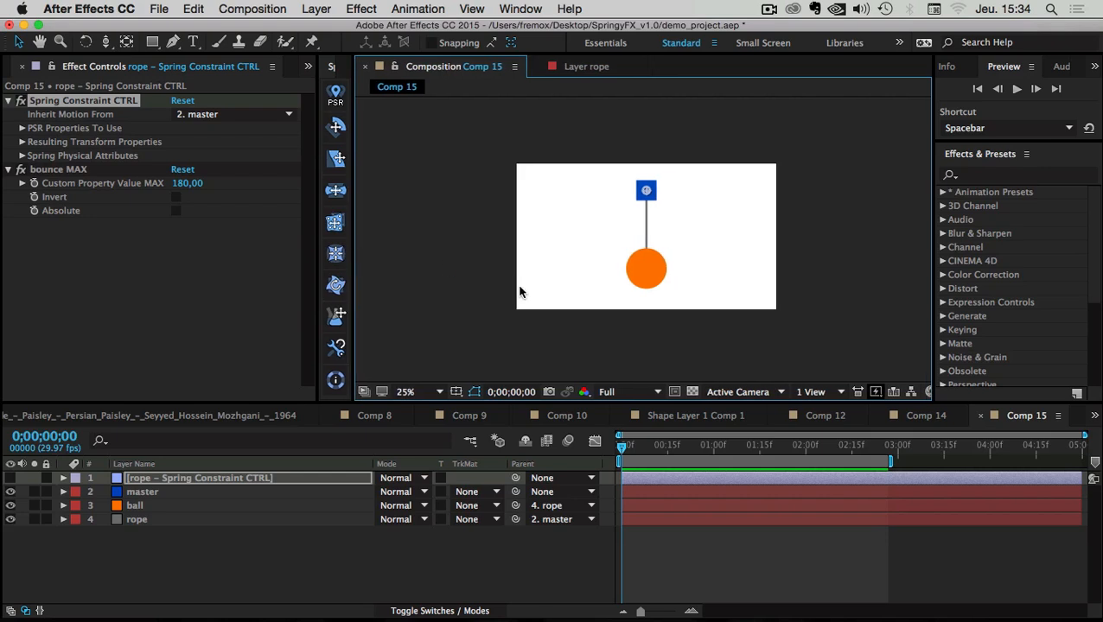
key("period")
left_click_drag(760, 245, 754, 251)
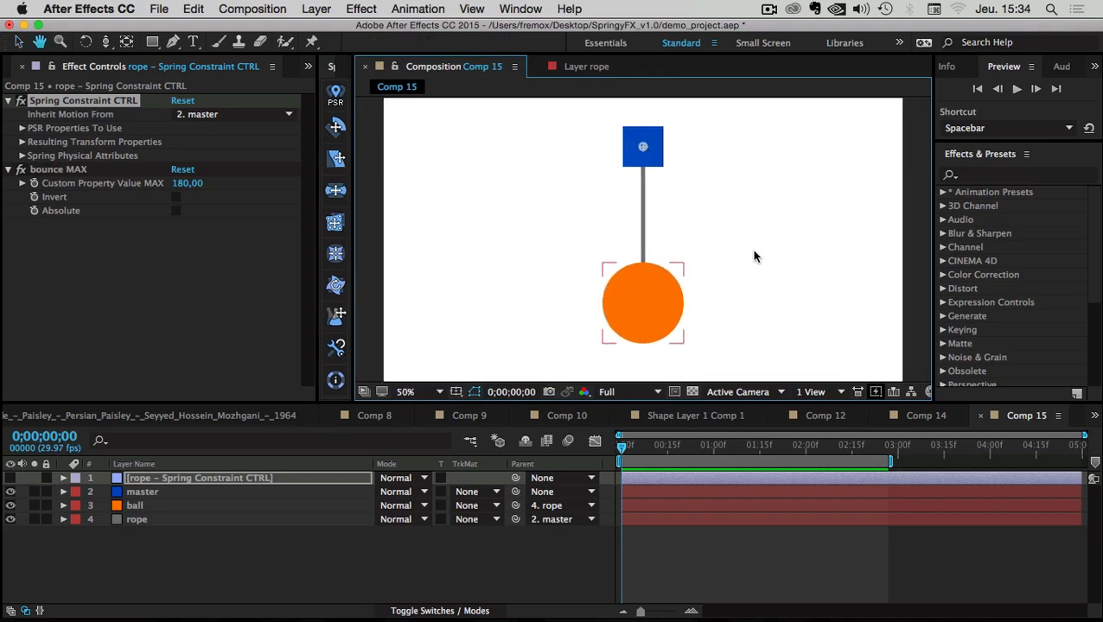
left_click_drag(695, 406, 691, 434)
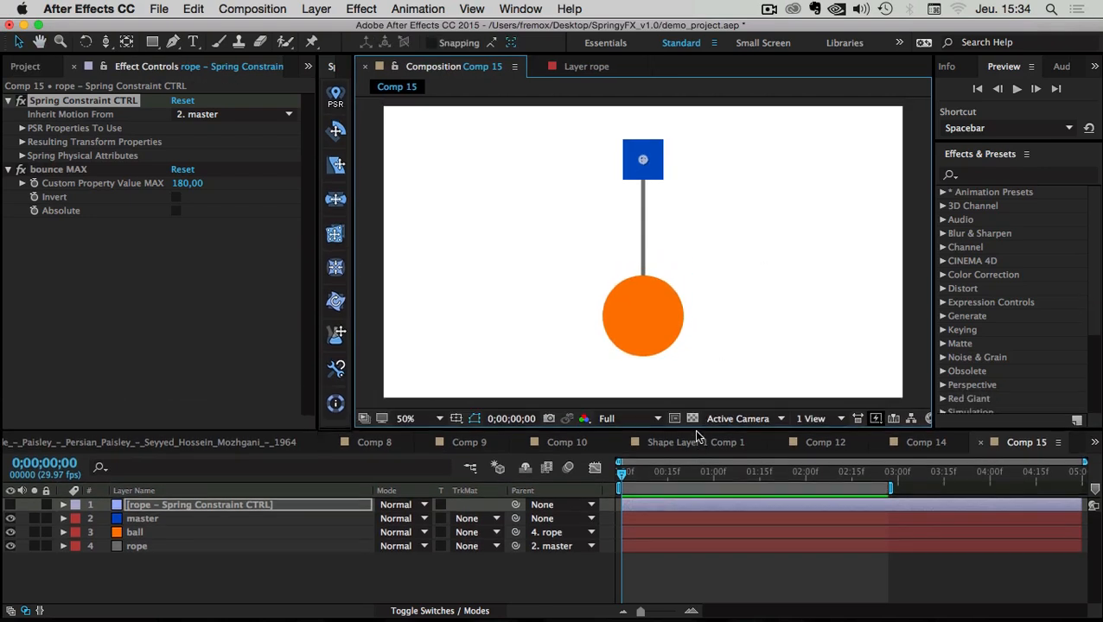
- Set bounce MAX's Custom Property Value MAX to 280 on the rope's controller while viewing frame 16
left_click_drag(624, 478, 676, 479)
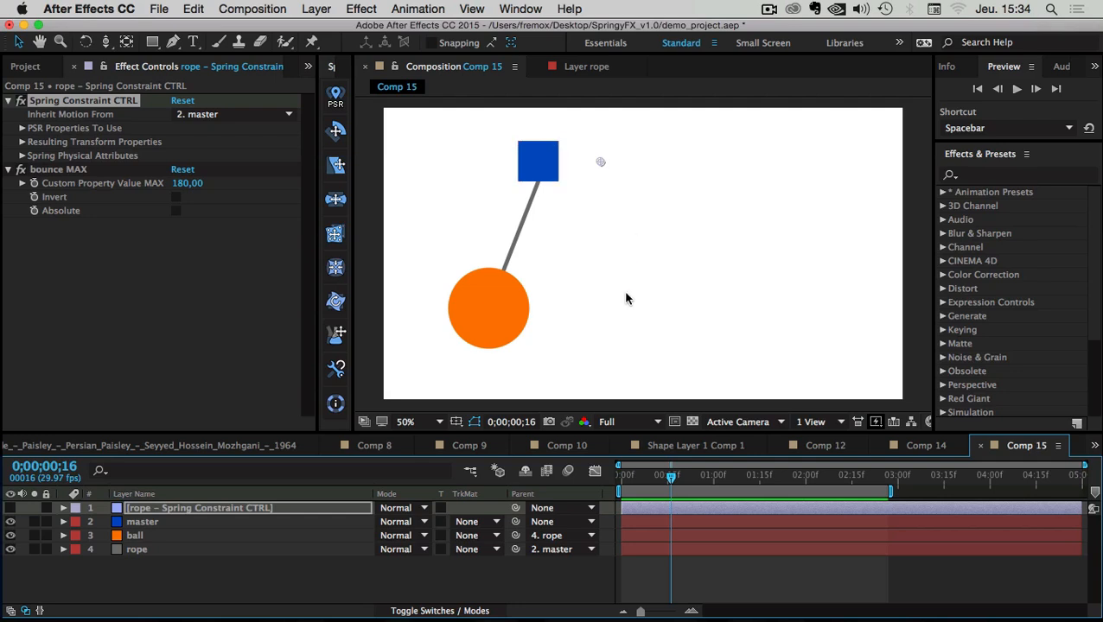
left_click(134, 570)
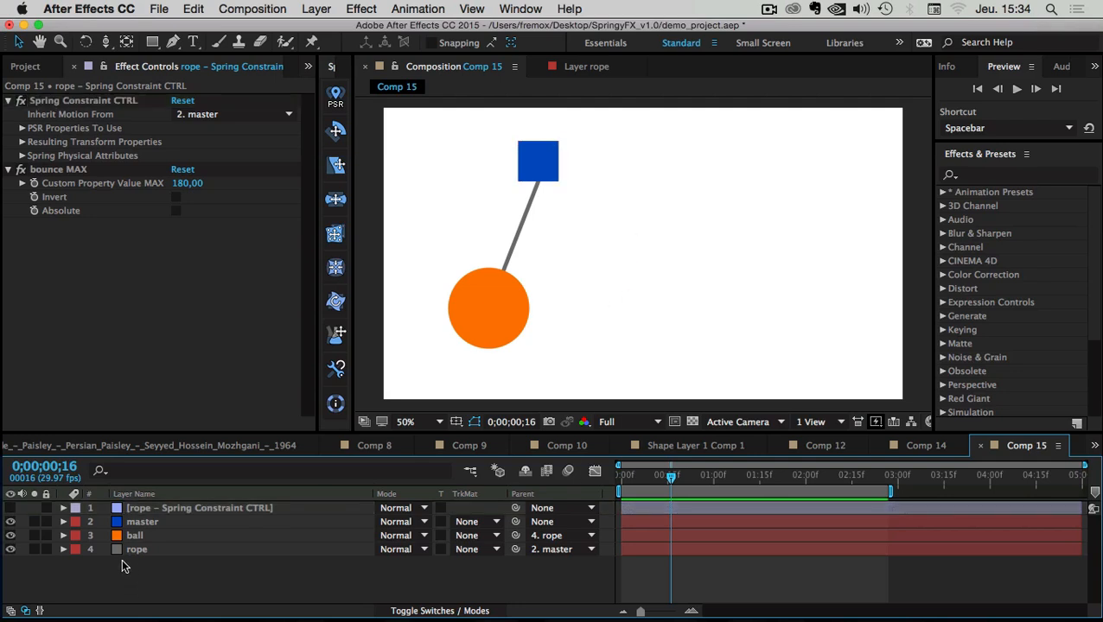
left_click(157, 512)
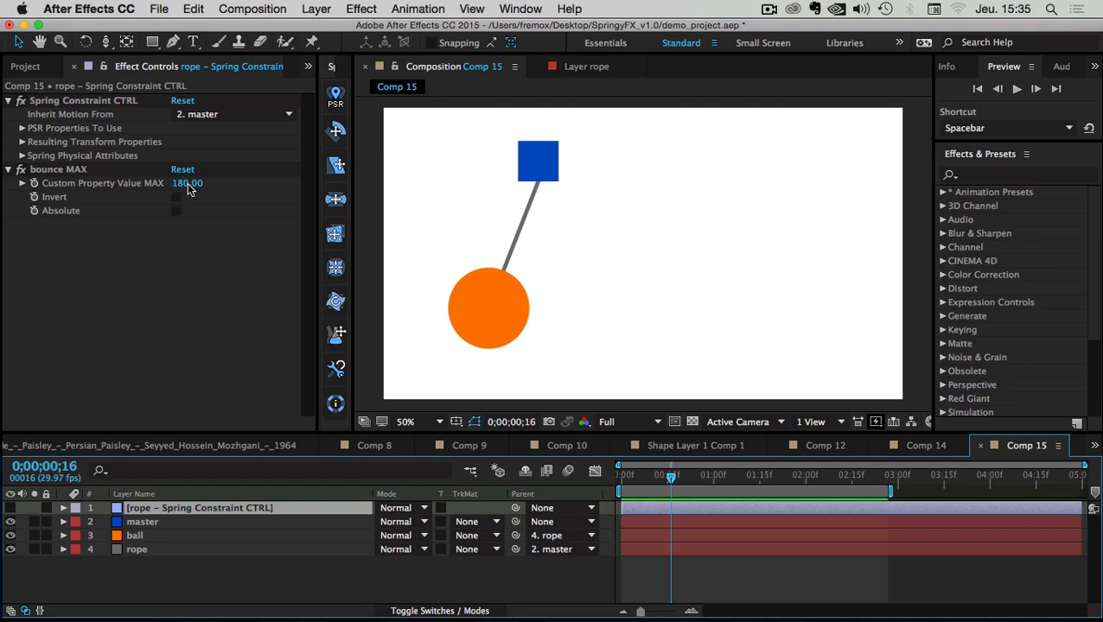
mouse_move(189, 190)
left_mouse_down()
mouse_move(220, 189)
mouse_move(148, 188)
mouse_move(201, 189)
left_mouse_up()
mouse_move(655, 474)
left_mouse_down()
mouse_move(621, 475)
mouse_move(671, 475)
left_mouse_up()
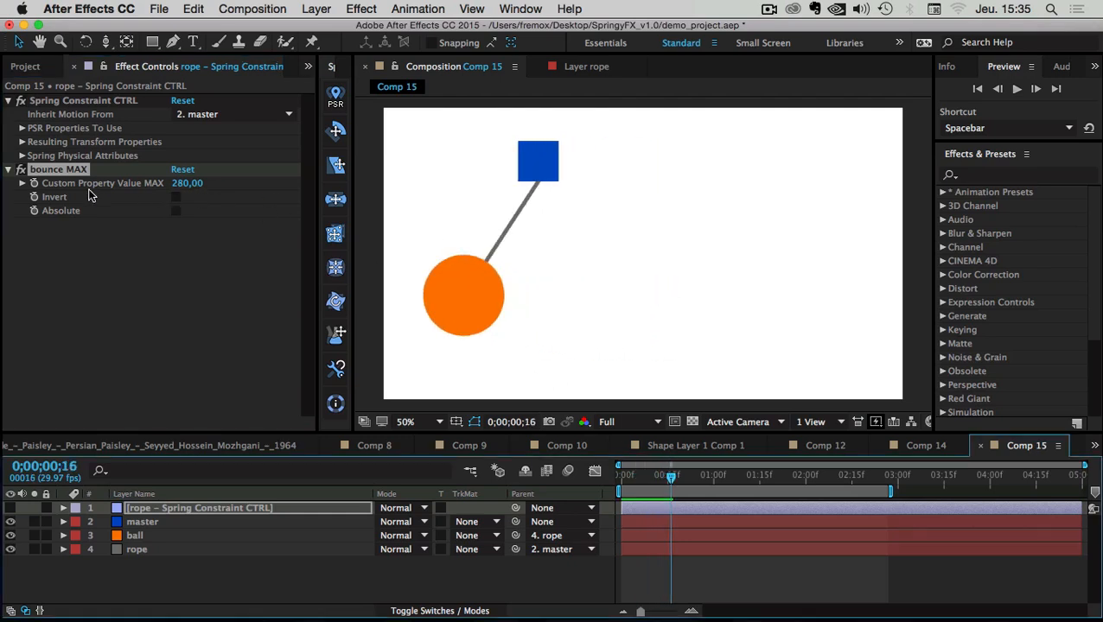
- Enable Invert for the bounce MAX control and preview the animation from the first frame
left_click(147, 205)
left_click(175, 197)
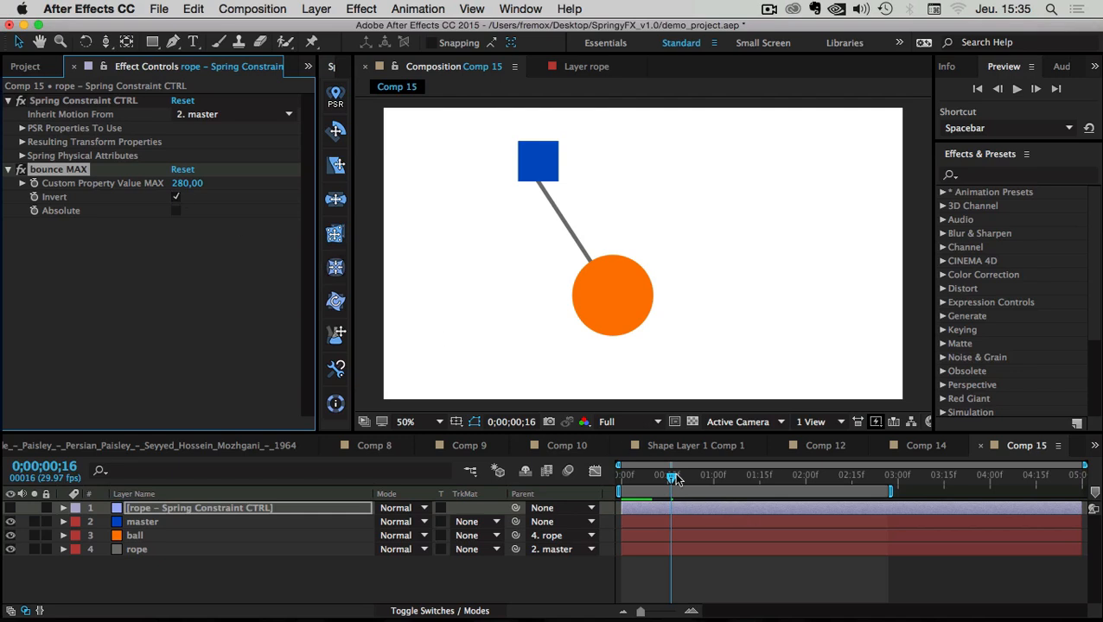
left_click_drag(671, 474, 602, 473)
key("space")
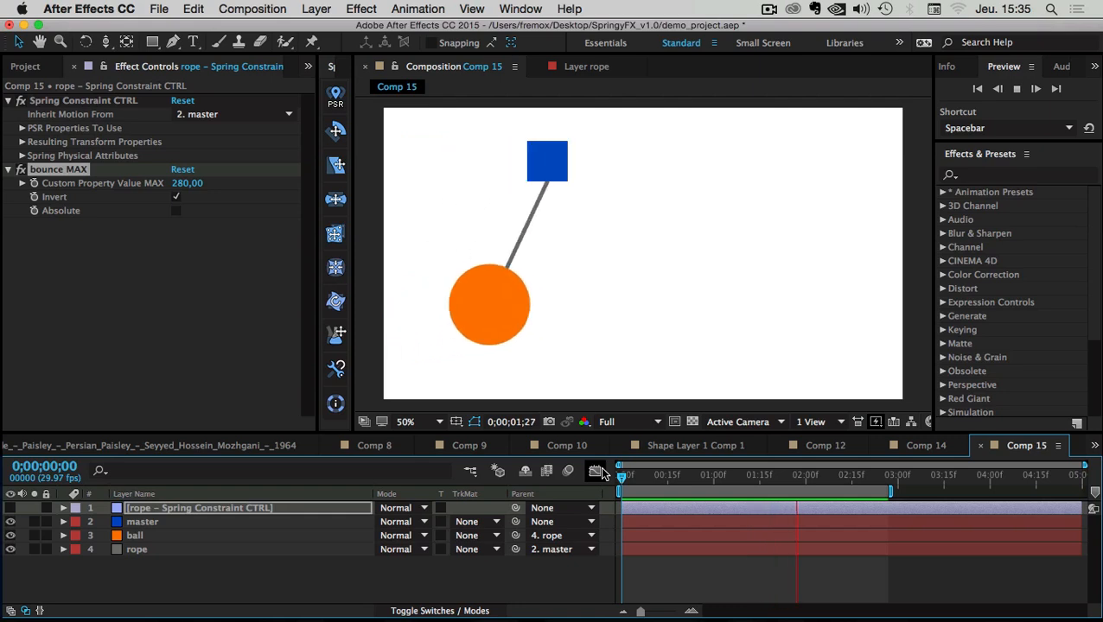
key("space")
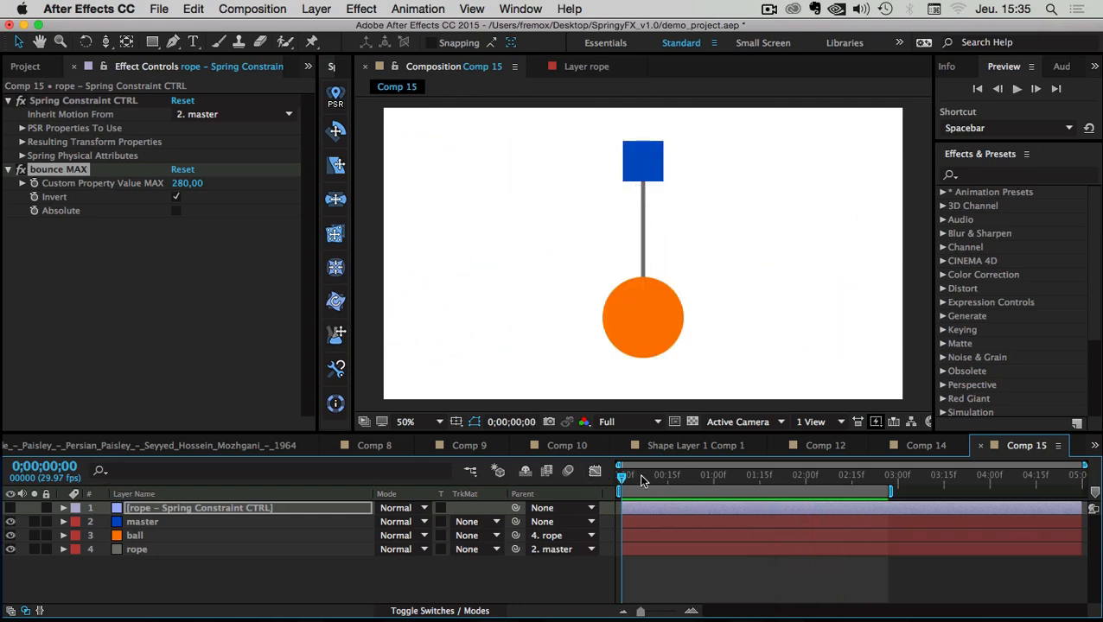
- Enable Absolute for the bounce MAX control at frame 23, and scrub through the swing to 0;00;01;10
left_click_drag(642, 481, 692, 476)
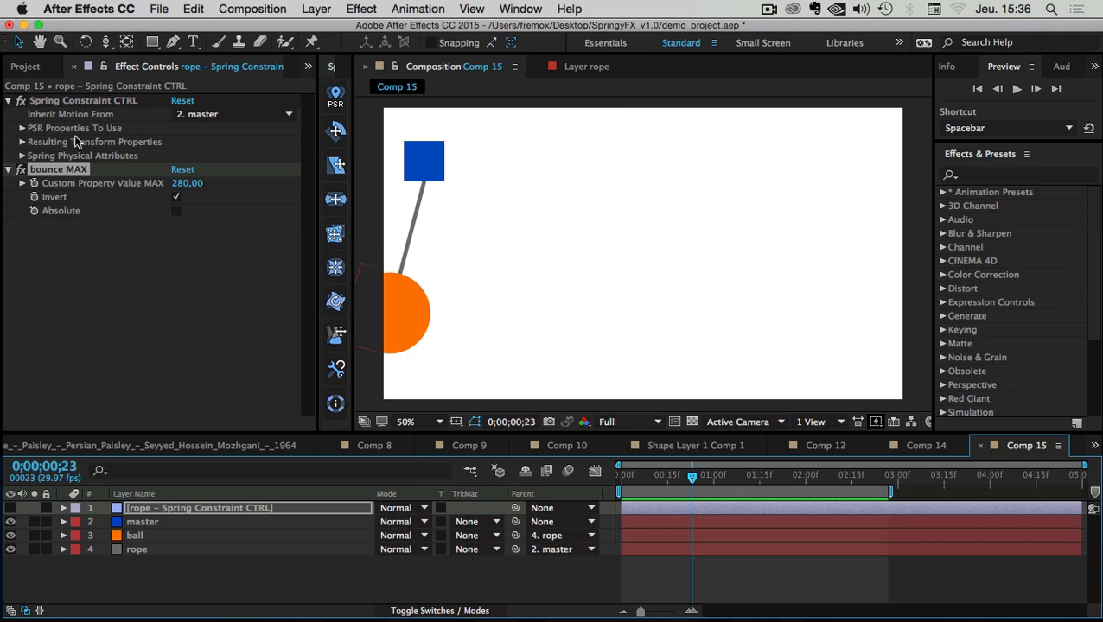
left_click(71, 214)
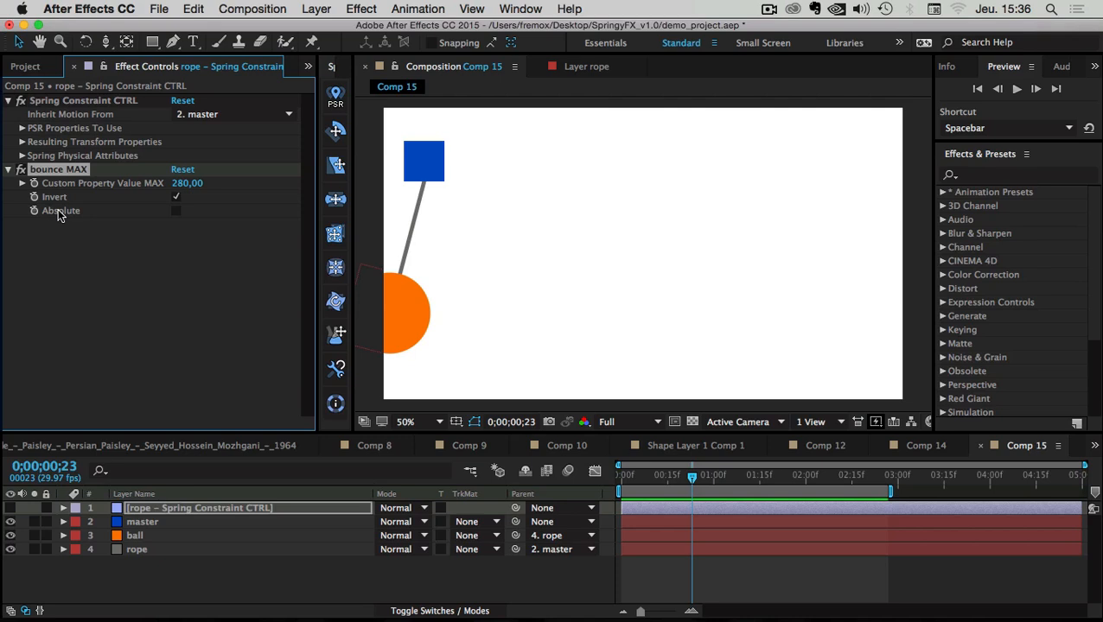
left_click(177, 213)
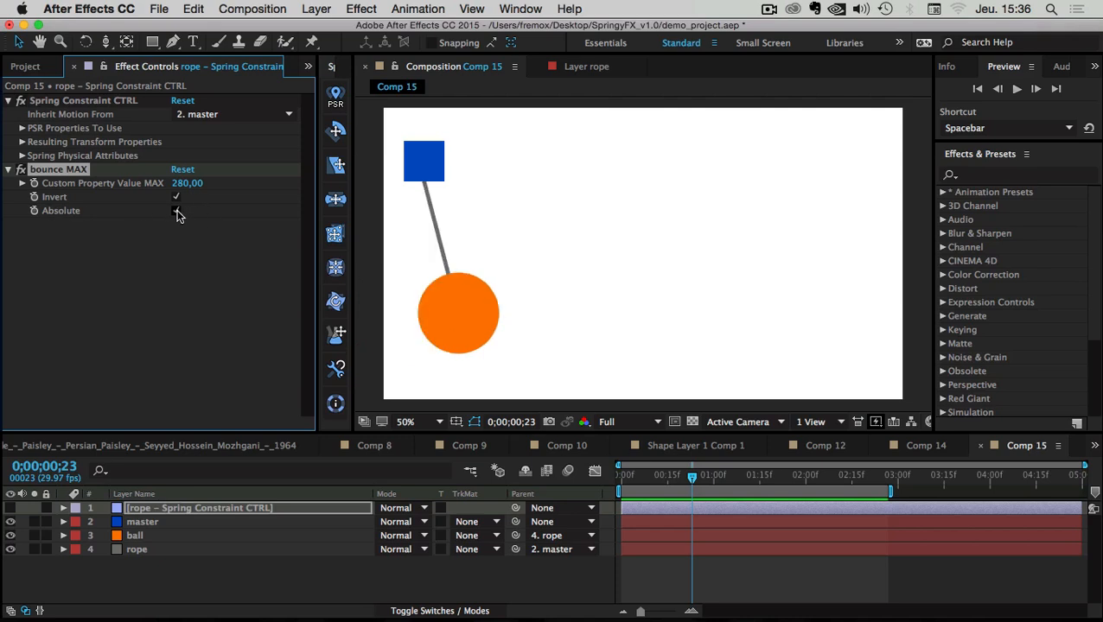
left_click(631, 482)
left_click_drag(631, 483, 688, 485)
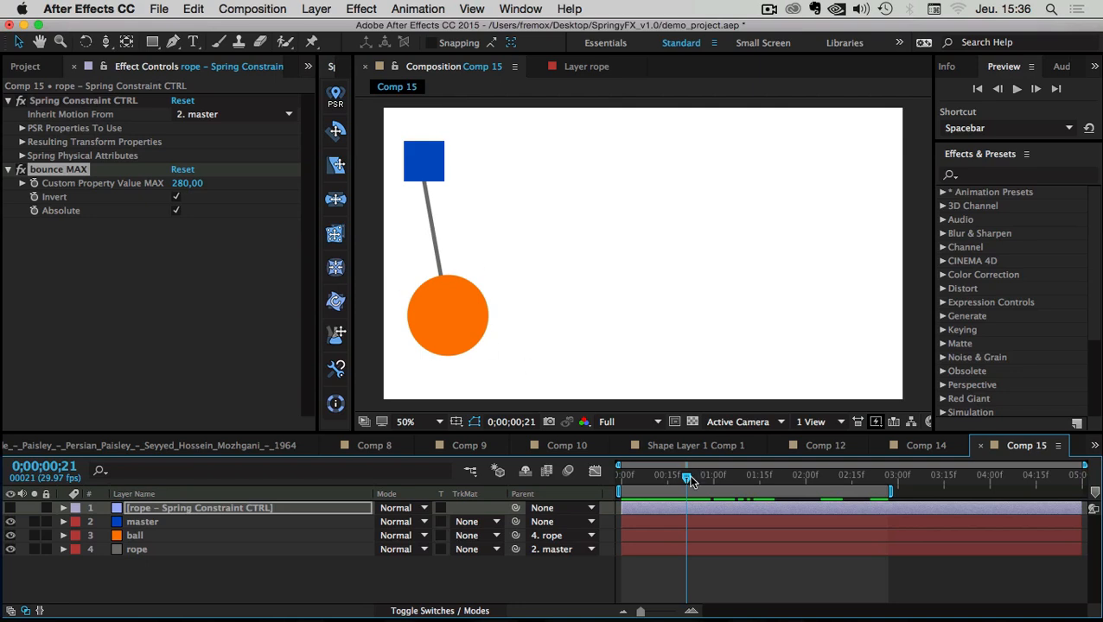
left_click_drag(689, 481, 744, 481)
- Preview the animation with the work area ending at 0;00;01;14, and restore the work area's end
left_click(140, 523)
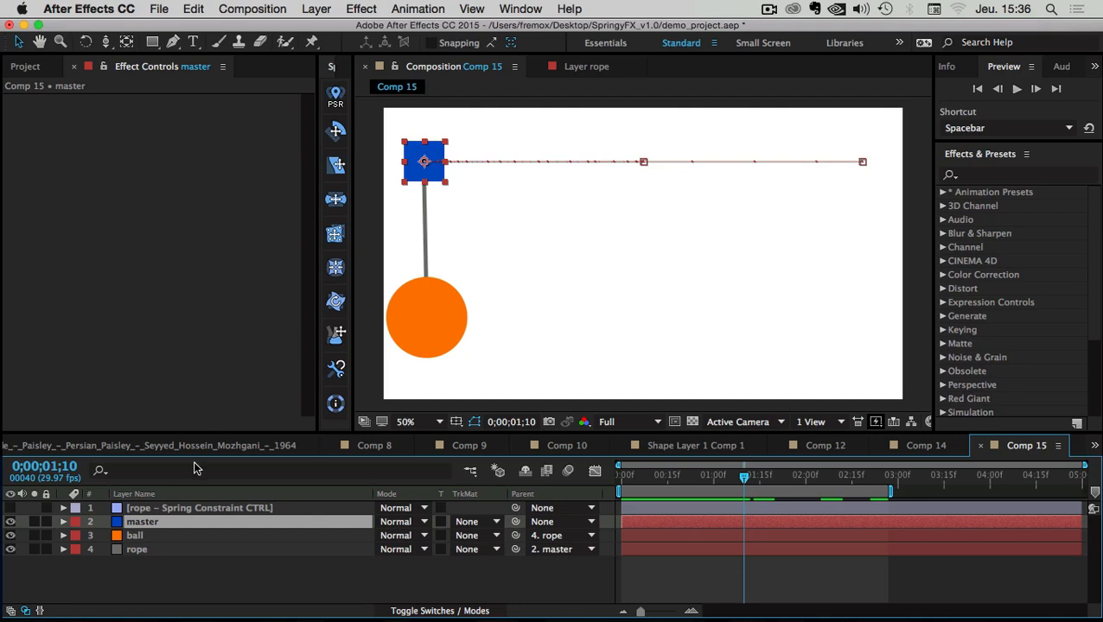
left_click(177, 567)
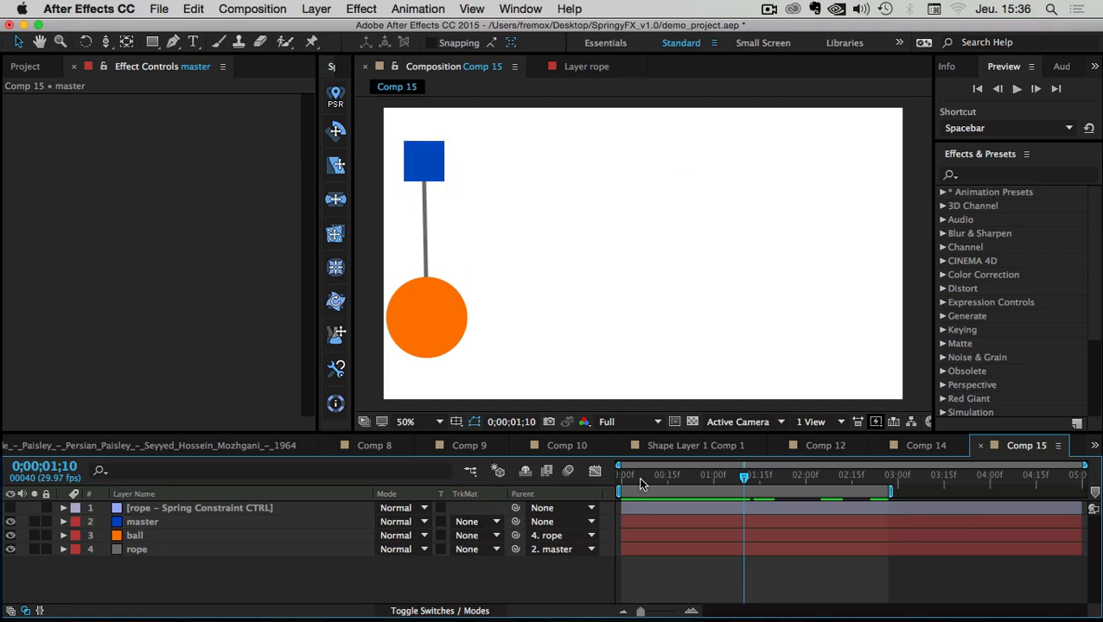
left_click_drag(619, 482, 764, 481)
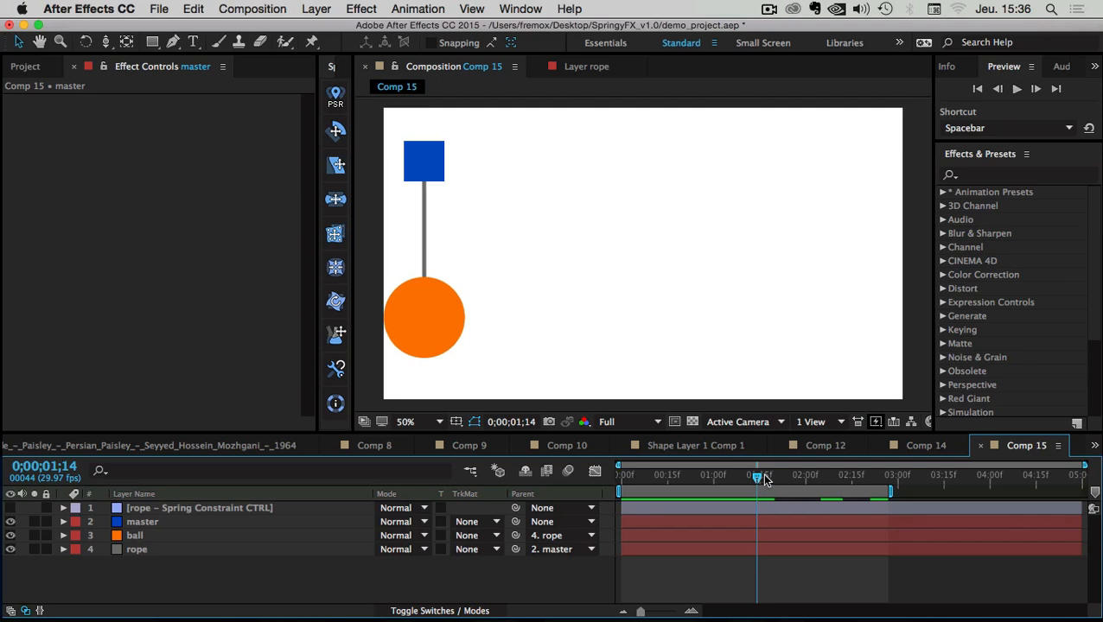
key("n")
key("space")
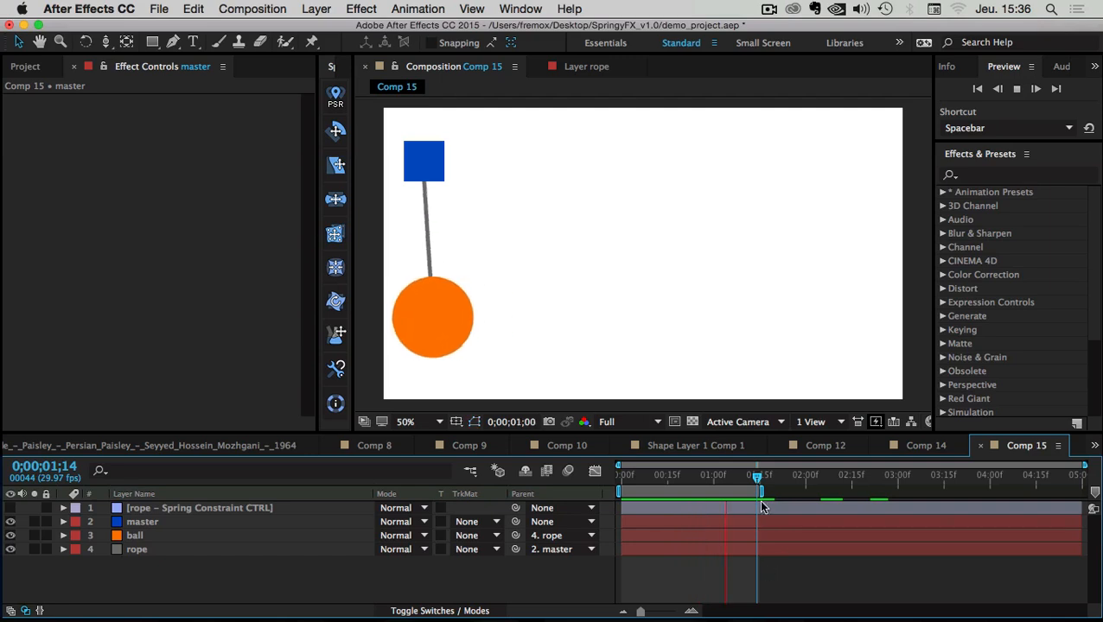
left_click_drag(760, 492, 890, 492)
- Scrub to 0;00;01;19 and start keyframing the bounce MAX control's Invert option with it turned on
mouse_move(758, 477)
left_mouse_down()
mouse_move(736, 478)
mouse_move(761, 479)
left_mouse_up()
left_click_drag(777, 480, 799, 481)
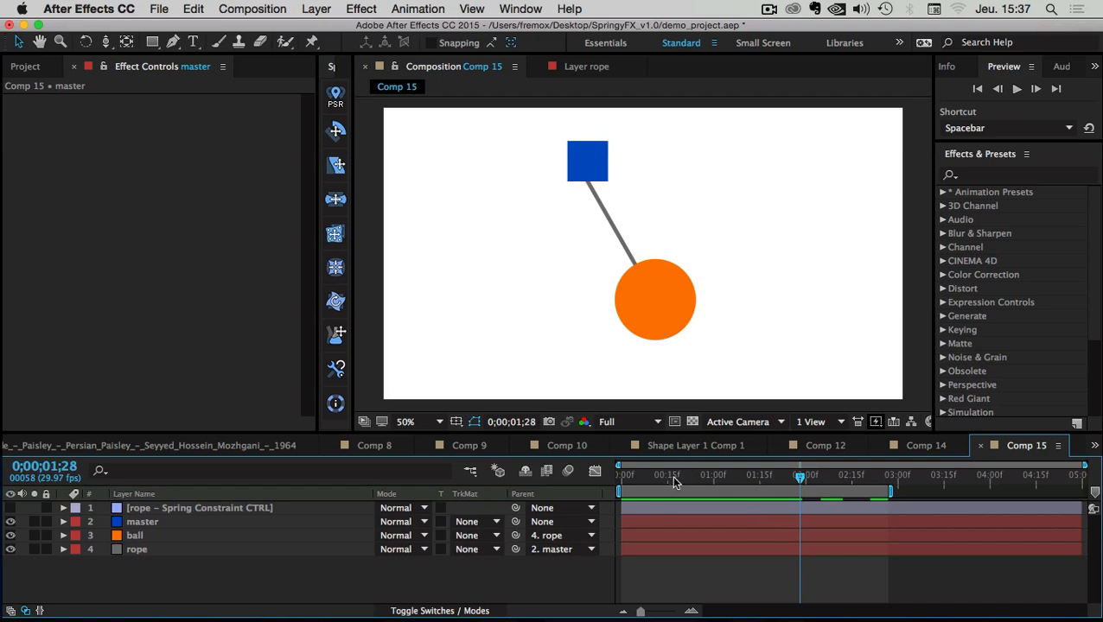
left_click_drag(633, 481, 773, 482)
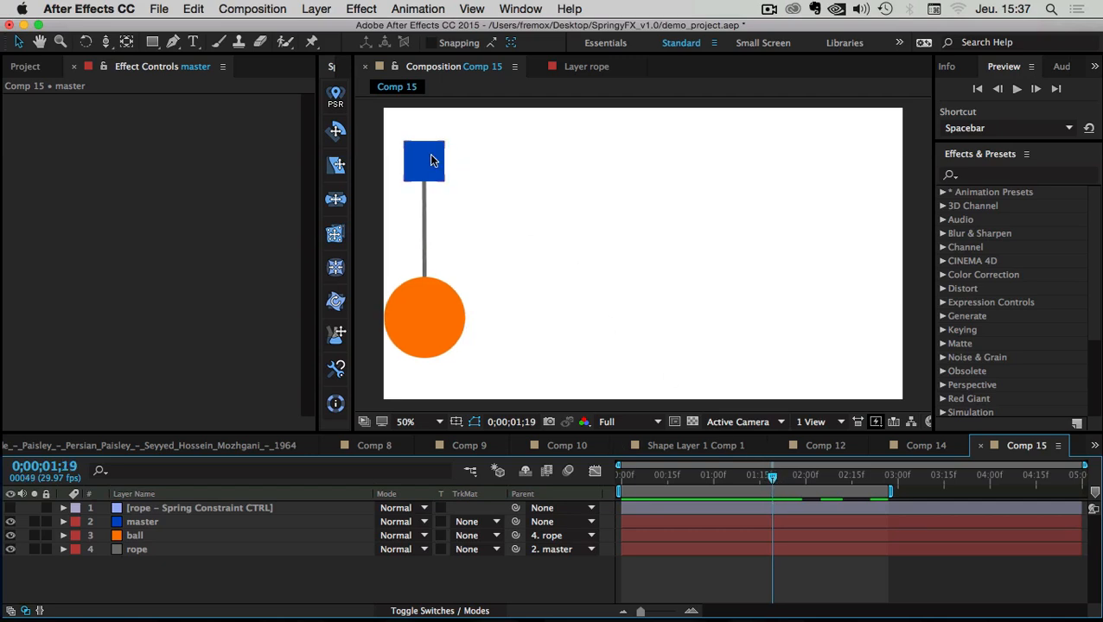
left_click_drag(772, 476, 774, 480)
left_click(140, 510)
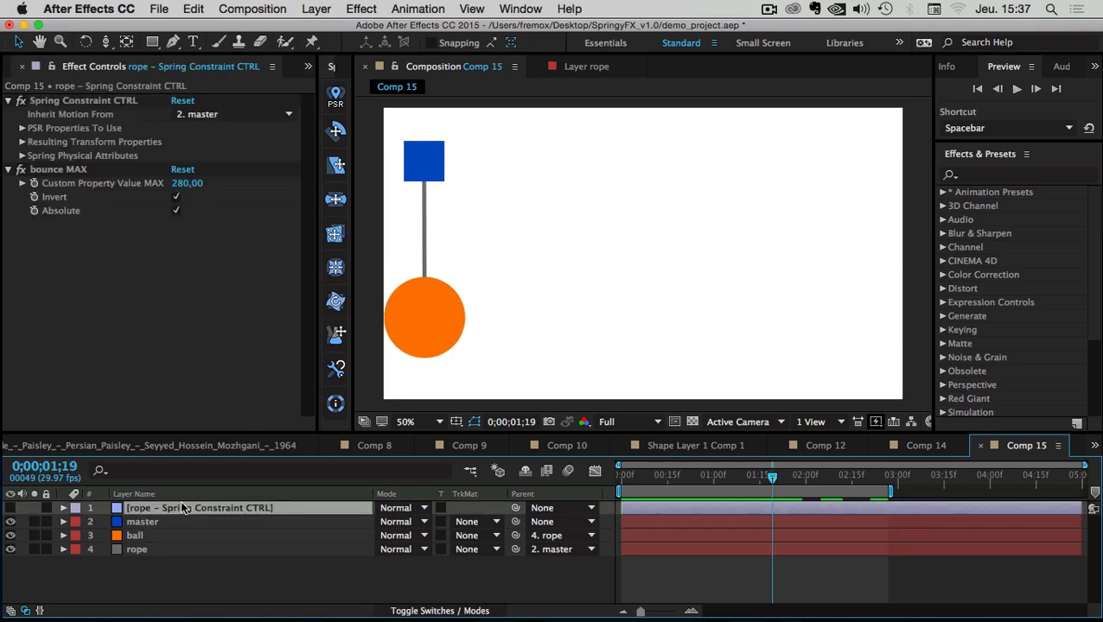
left_click(35, 201)
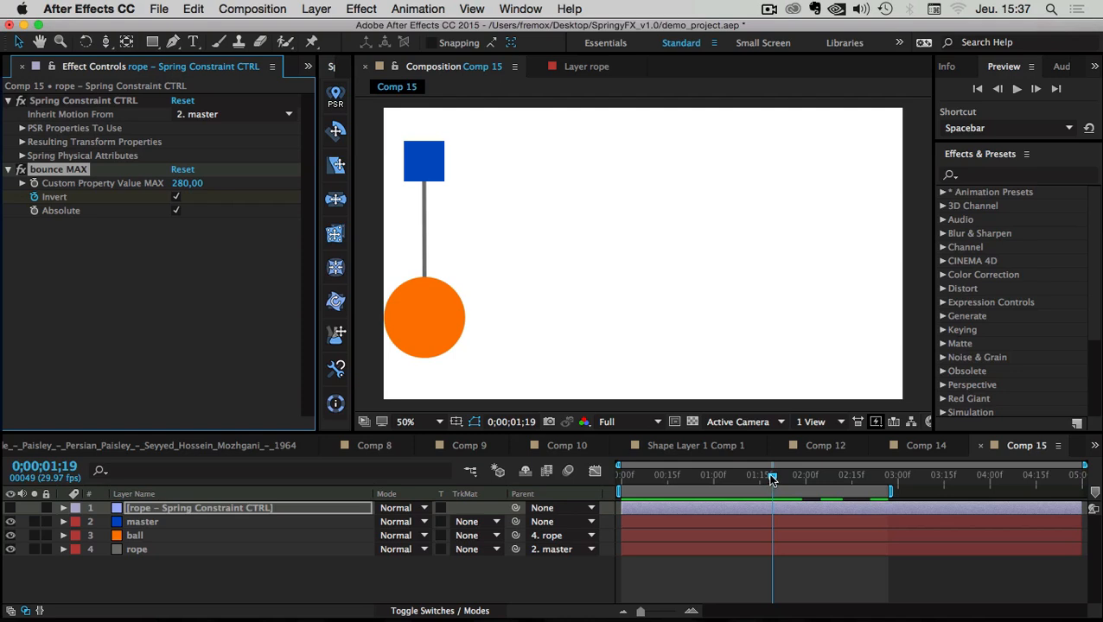
- Keyframe Invert as off at 0;00;01;20 and return to the first frame
left_click_drag(772, 481, 774, 481)
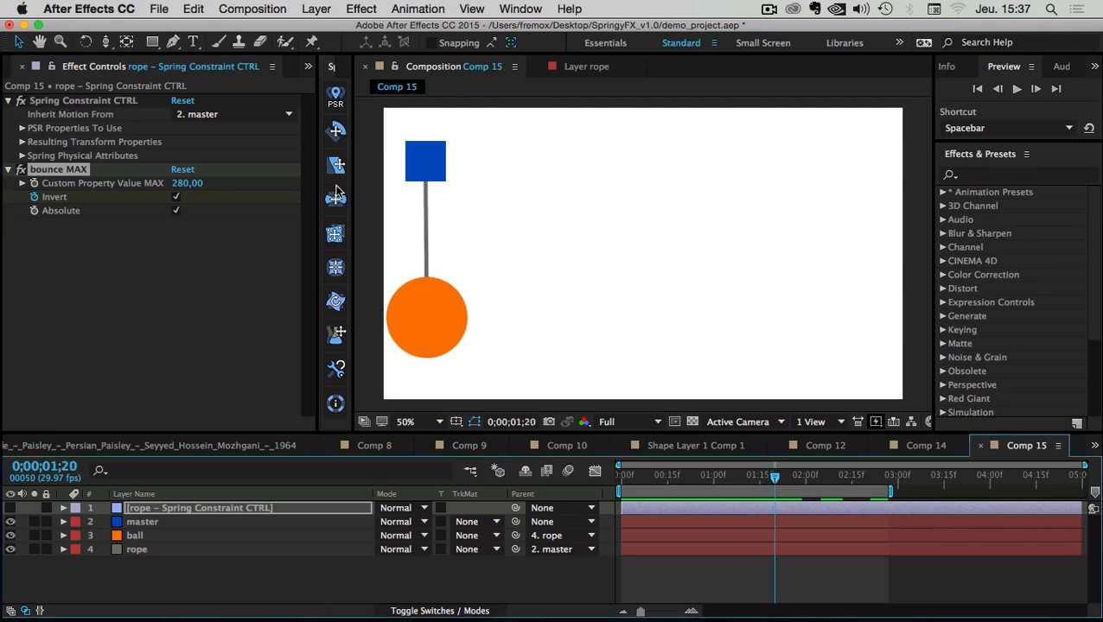
left_click(174, 199)
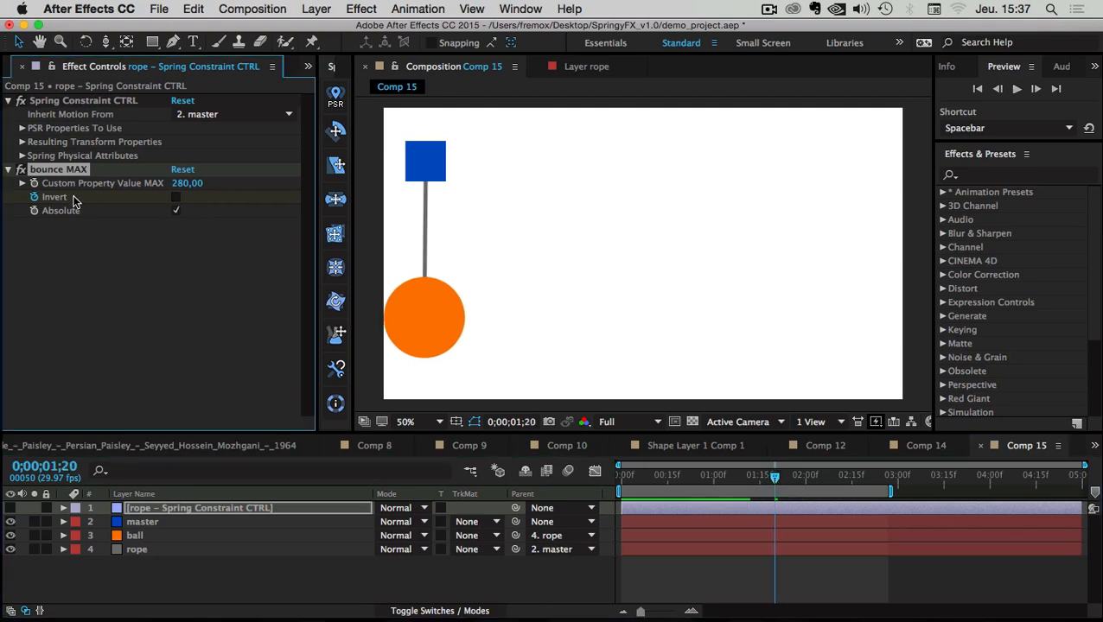
left_click(743, 574)
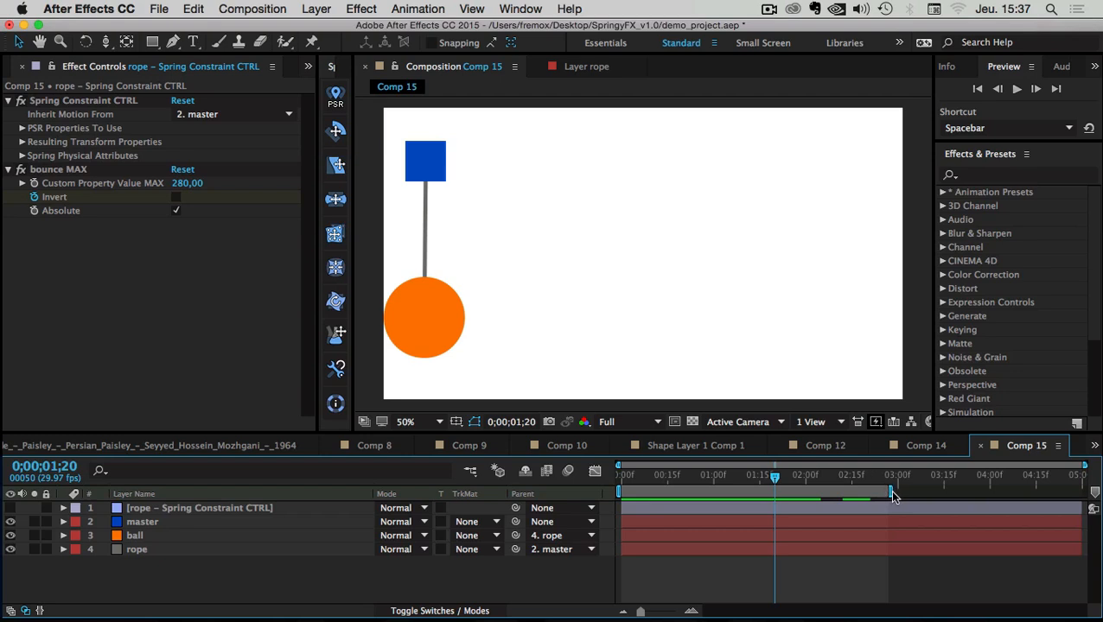
key("Home")
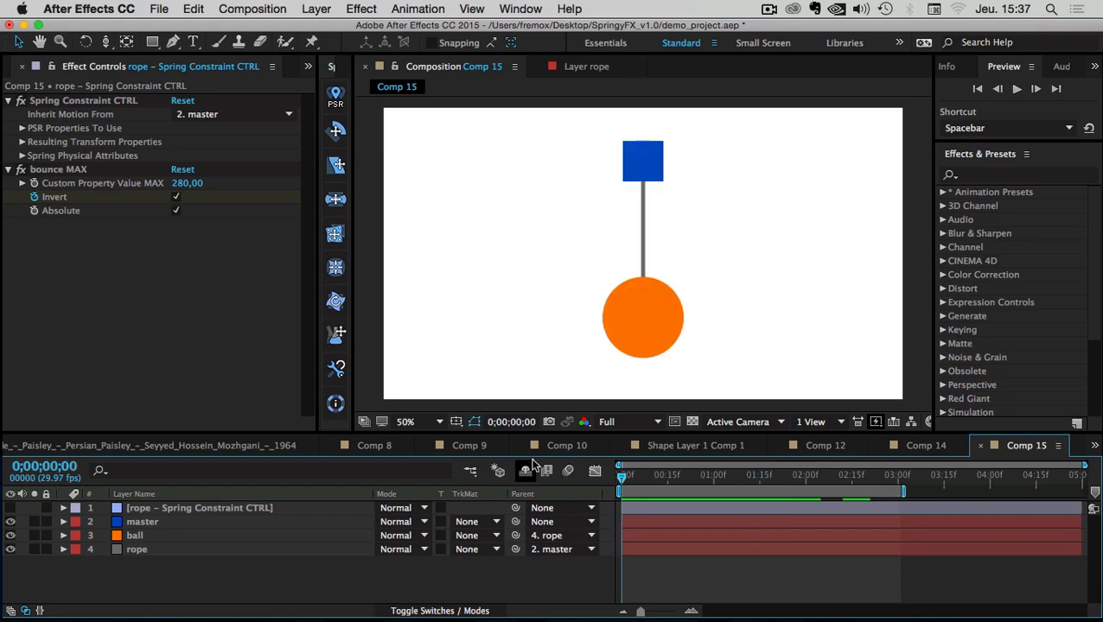
- Preview the swing, extend the work area's end to just before the 04:00 mark, and preview the animation again
key("space")
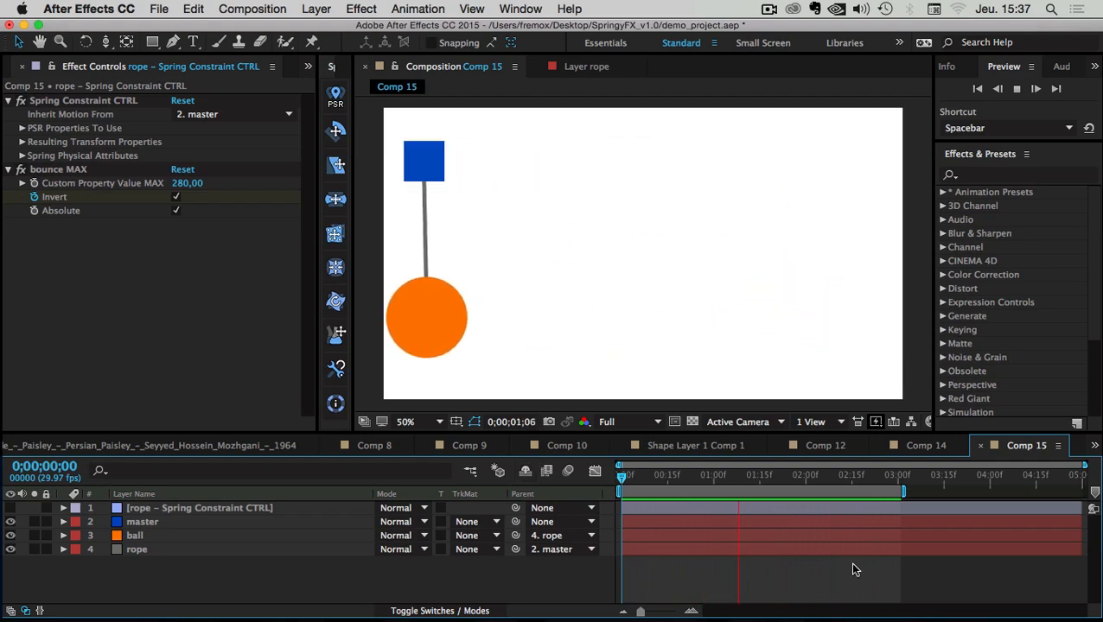
left_click_drag(901, 490, 966, 498)
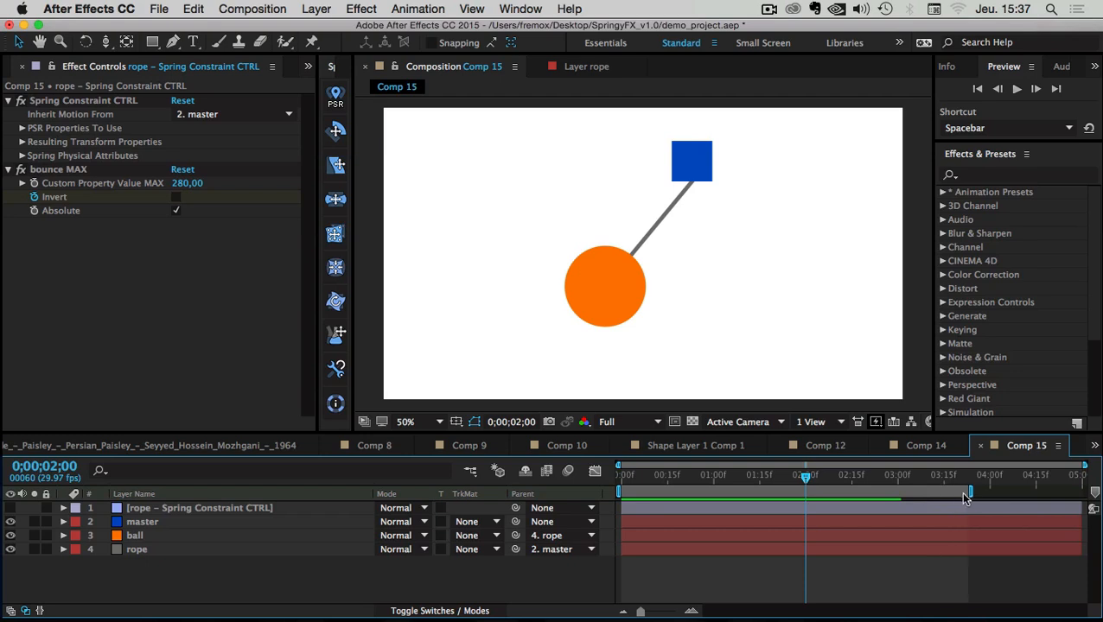
key("space")
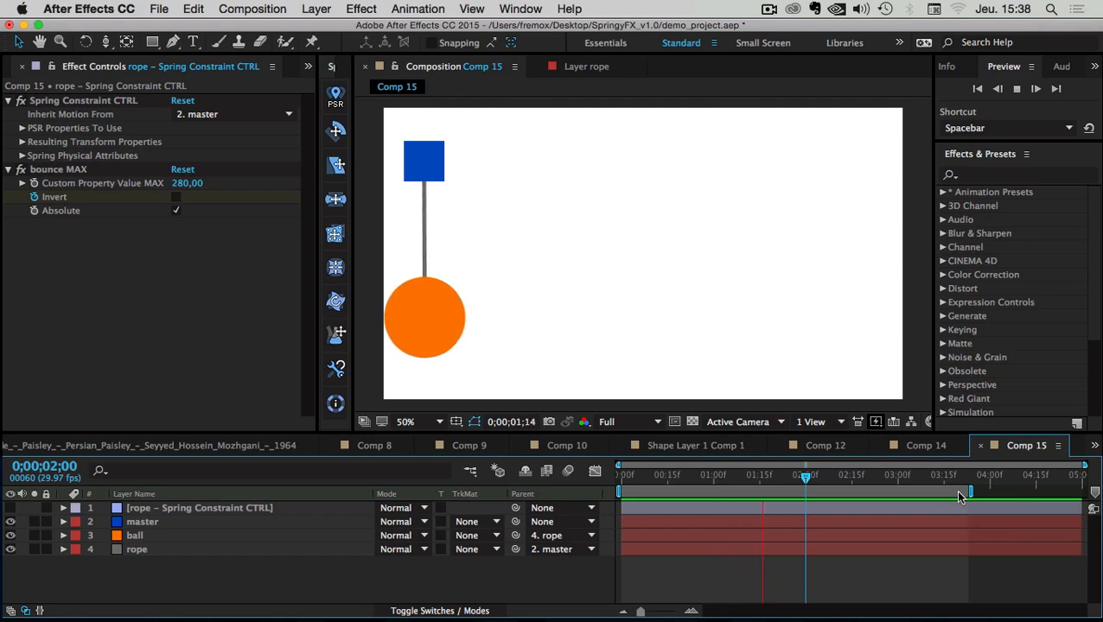
- Widen the SpringyFX panel until its tools show their full text labels beside the icons
left_click_drag(353, 292, 359, 294)
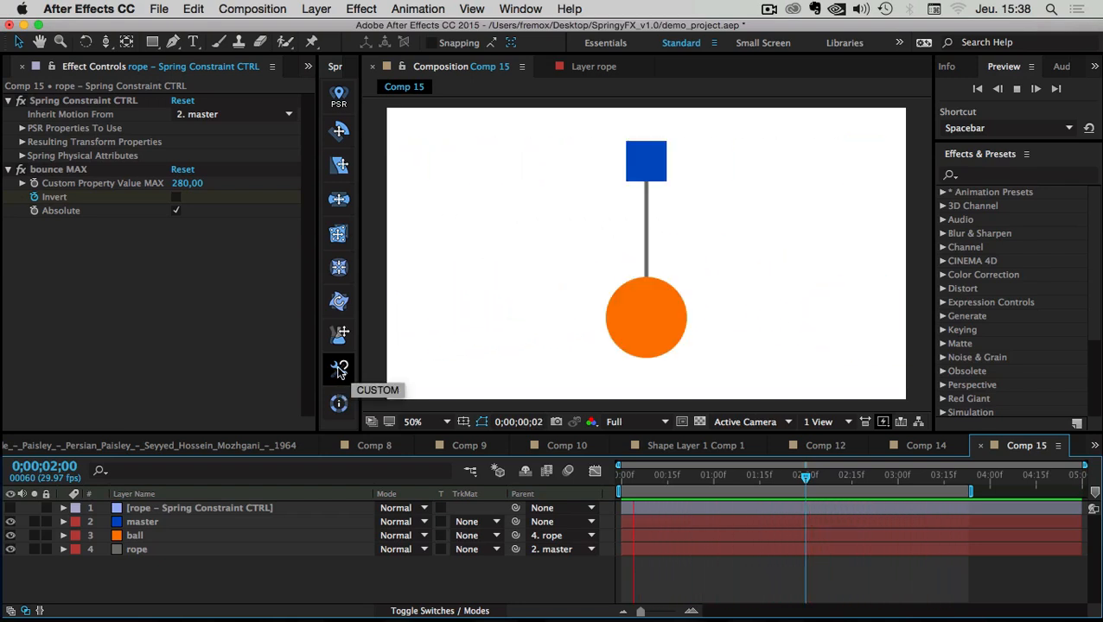
left_click_drag(318, 357, 220, 355)
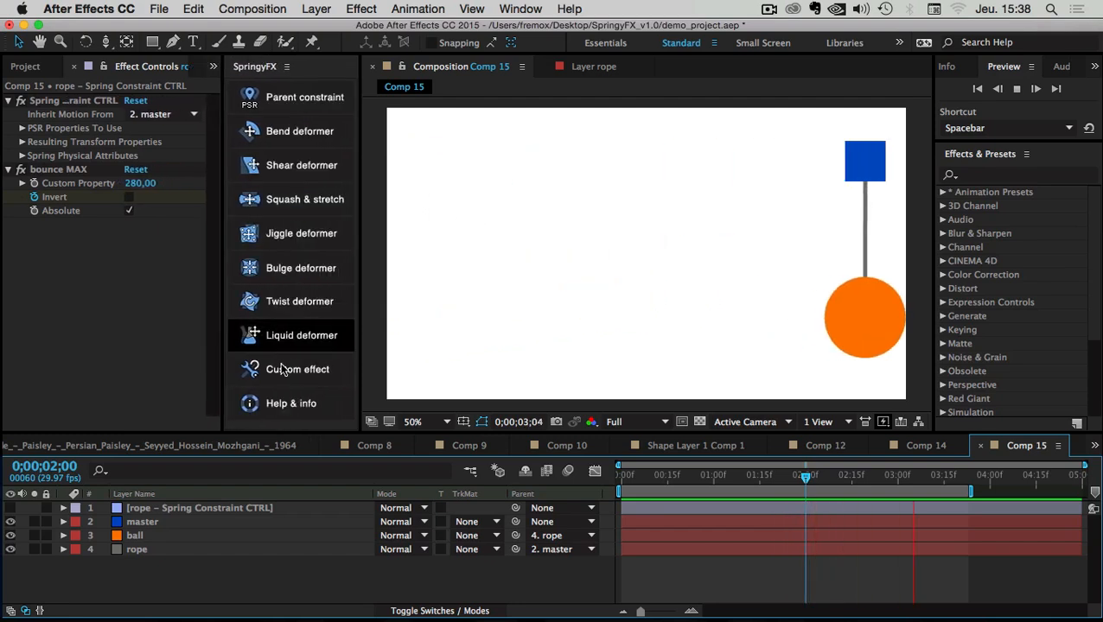
left_click_drag(360, 342, 345, 338)
left_click(345, 343)
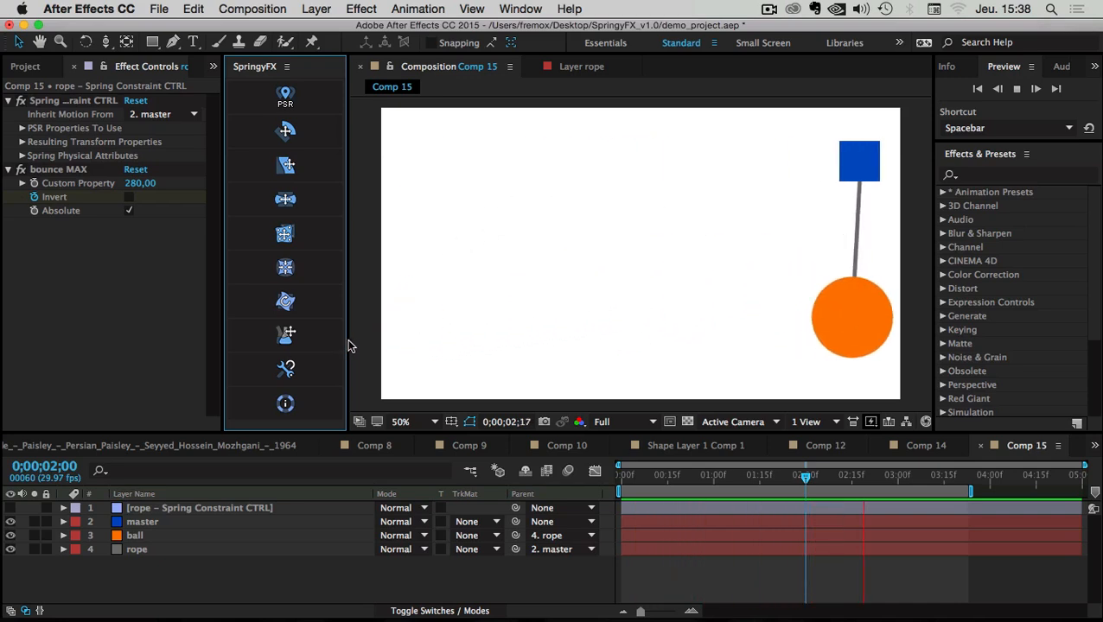
left_click_drag(347, 345, 356, 345)
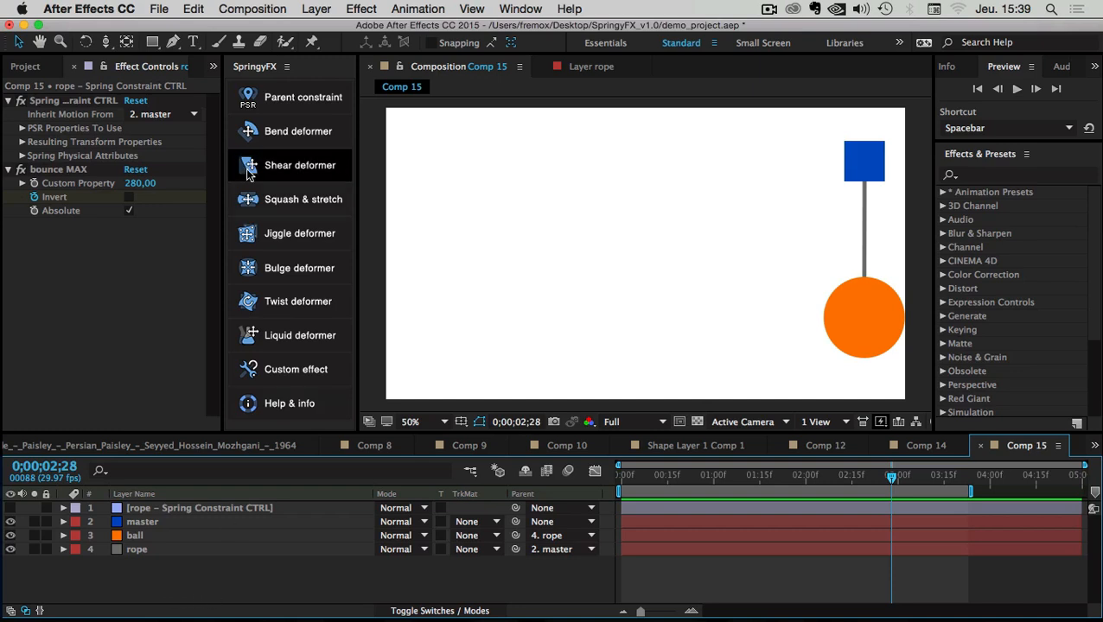
- Create a new composition with the current default settings
left_click(243, 10)
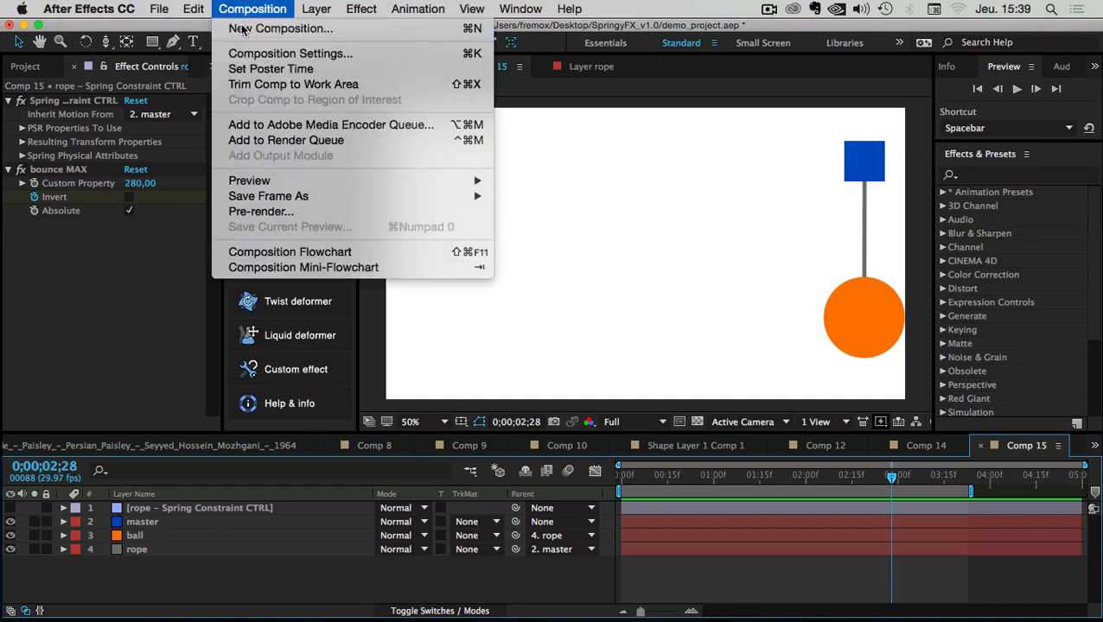
left_click(264, 27)
left_click(714, 502)
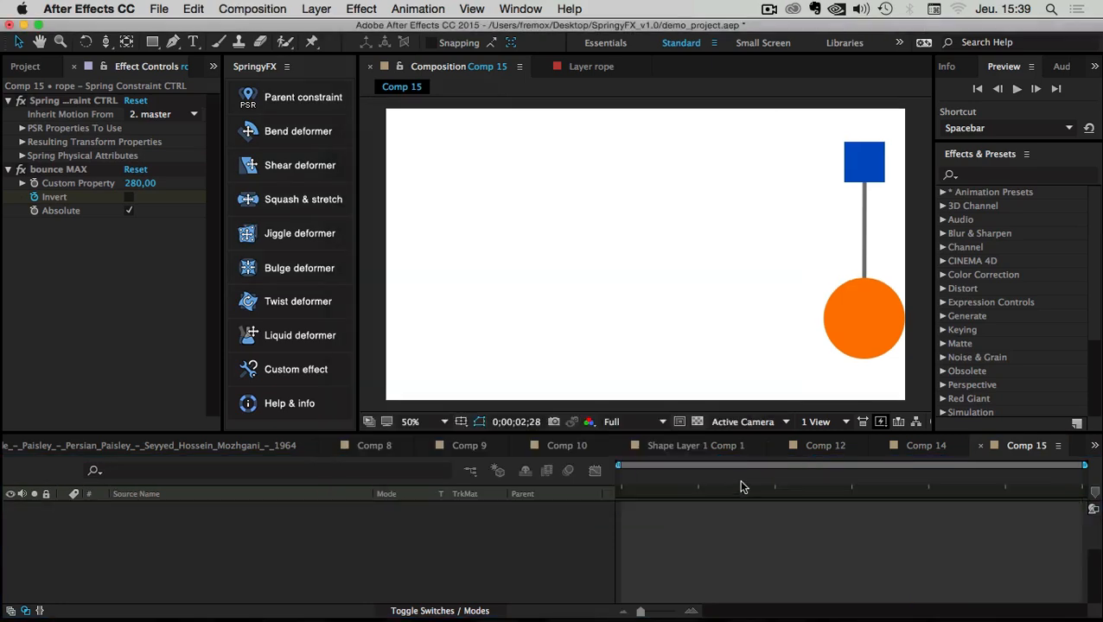
- Add a gray solid layer matching the composition size
right_click(134, 530)
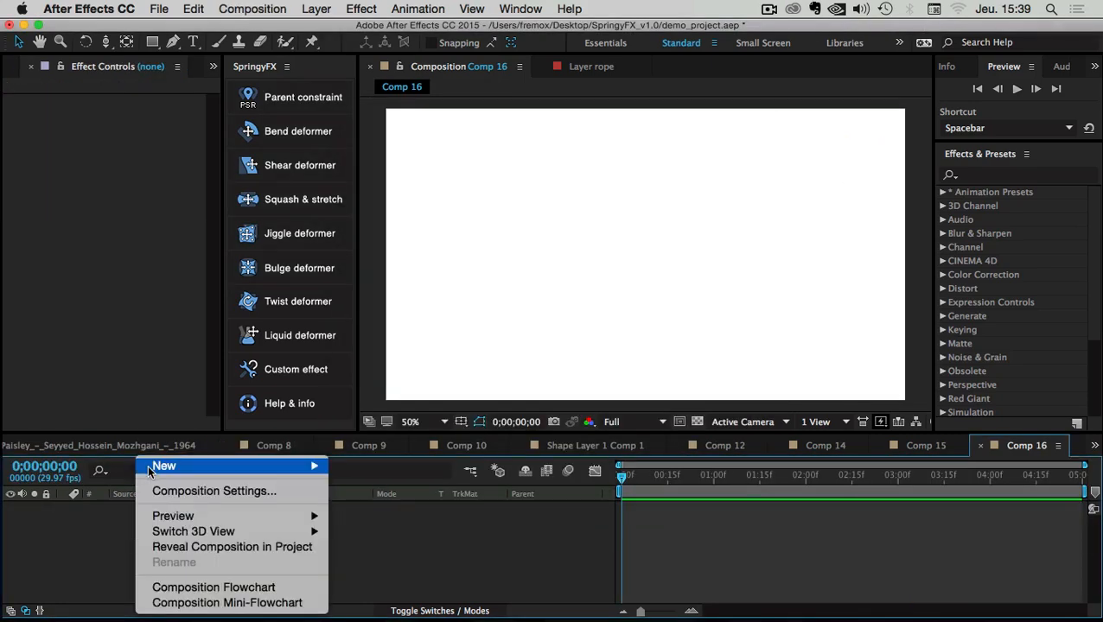
mouse_move(160, 462)
left_click(369, 495)
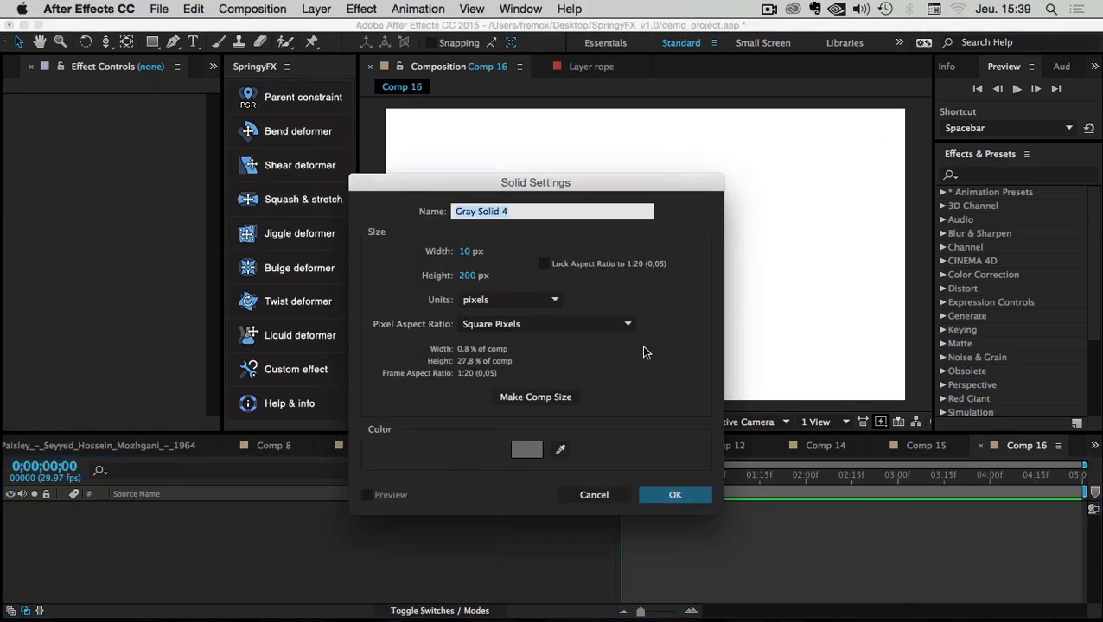
left_click(541, 397)
left_click(677, 496)
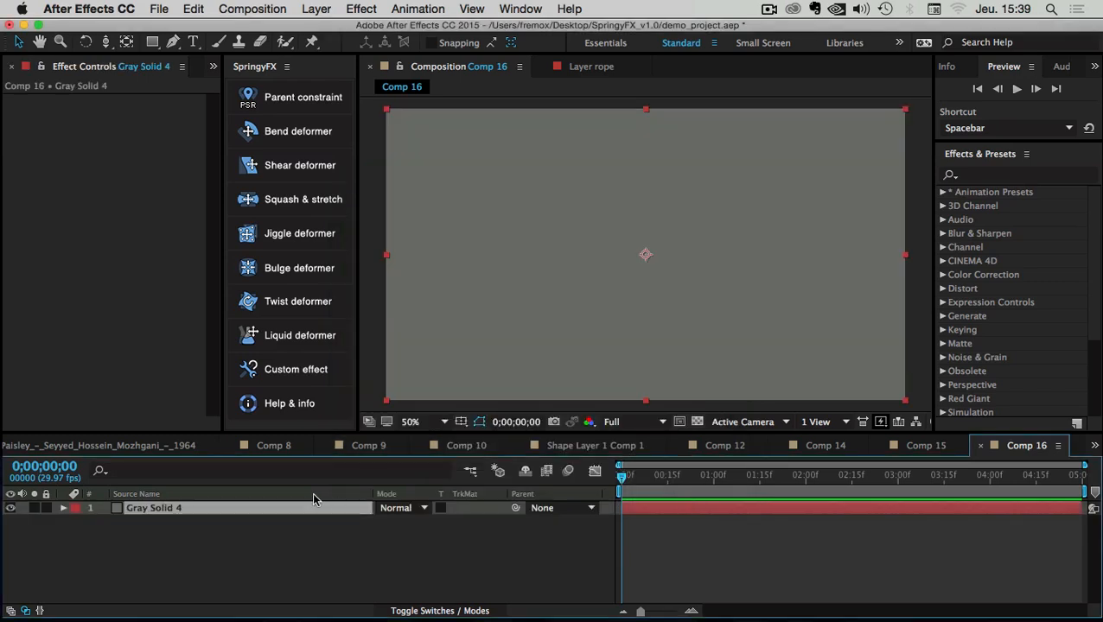
- Apply Video Copilot's Element effect to the gray solid, keeping the current time at the first frame
right_click(131, 510)
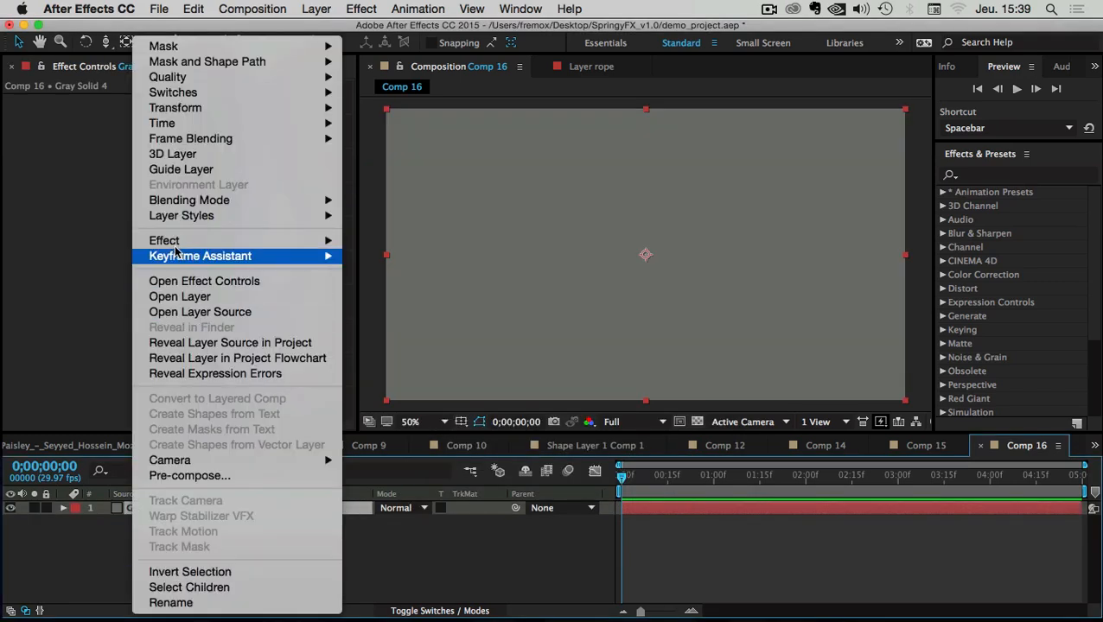
mouse_move(177, 242)
mouse_move(405, 605)
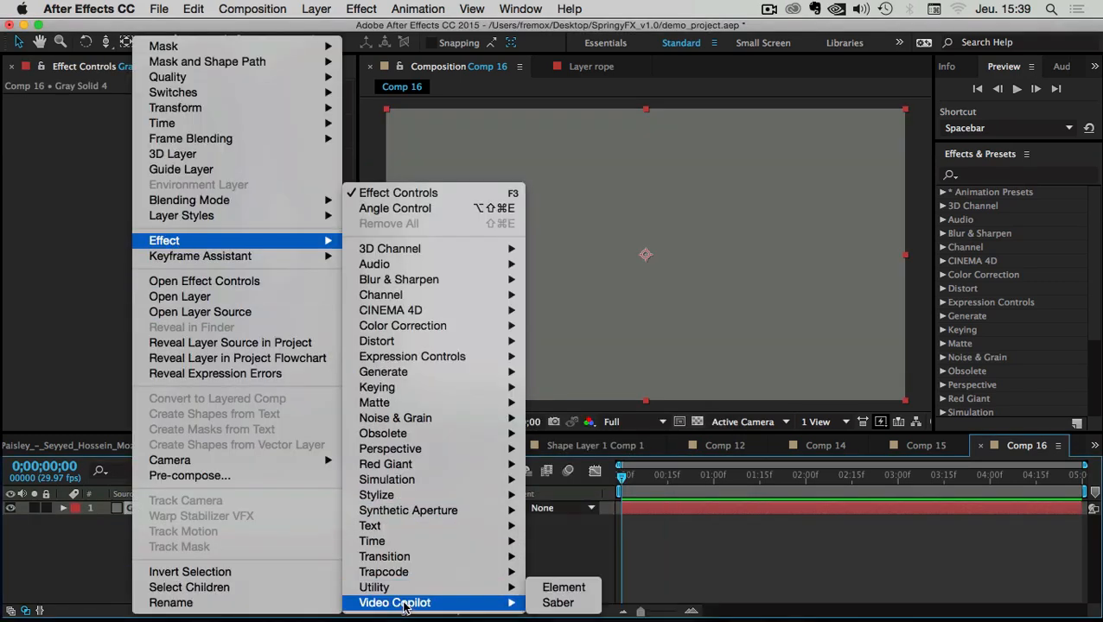
left_click(575, 590)
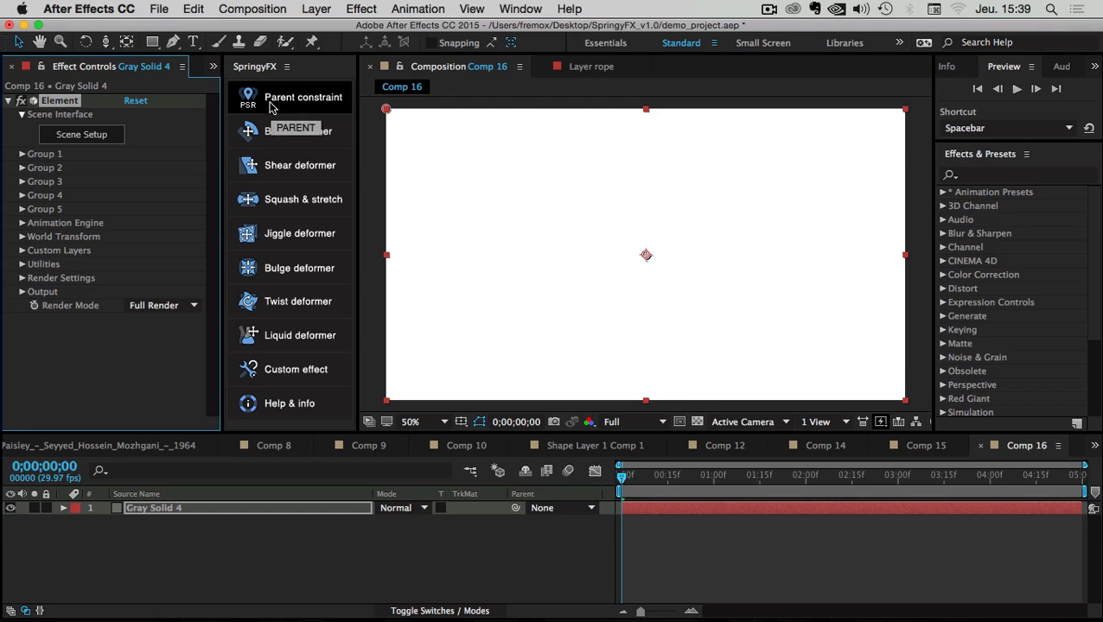
mouse_move(622, 478)
left_mouse_down()
mouse_move(643, 478)
mouse_move(619, 478)
left_mouse_up()
- Open Element's Scene Setup, enlarge the preview area, and create a box model
left_click(60, 135)
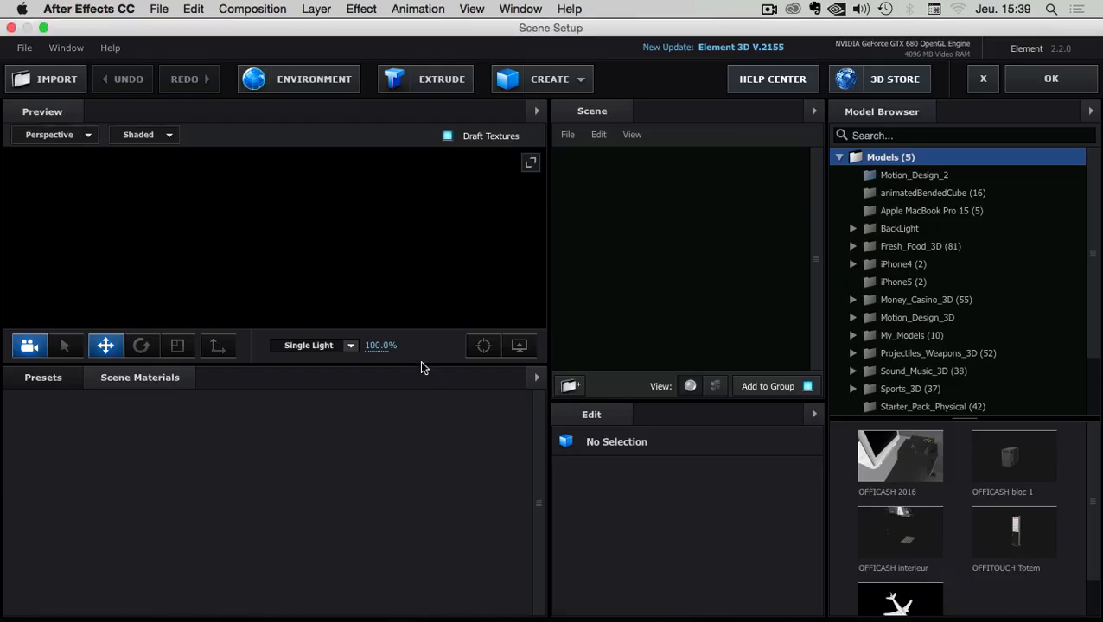
left_click_drag(421, 368, 424, 398)
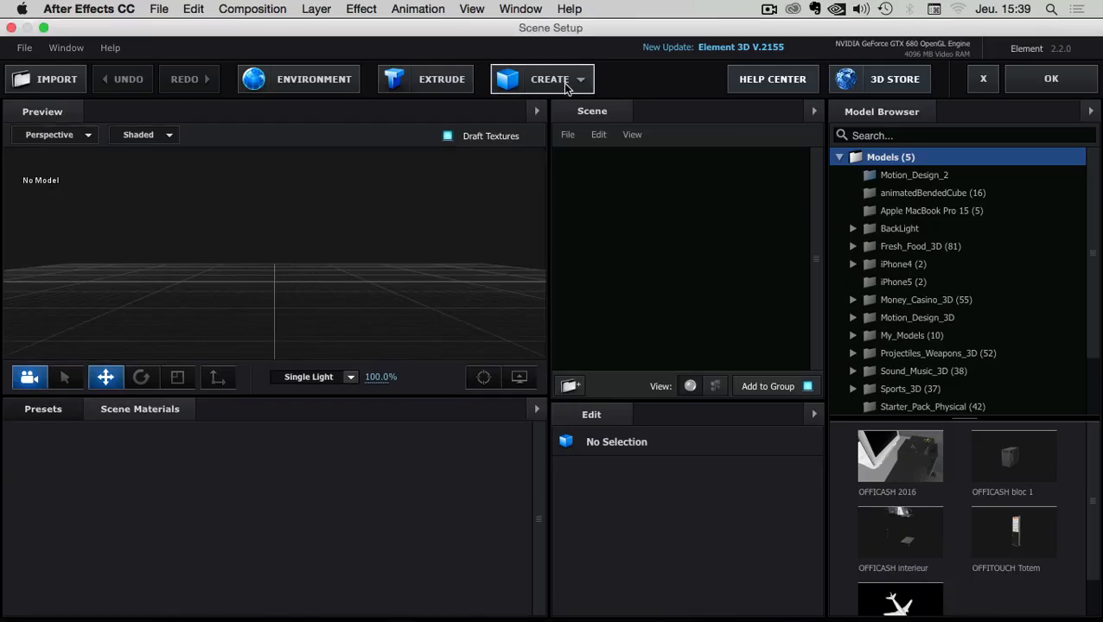
left_click(582, 82)
left_click(514, 118)
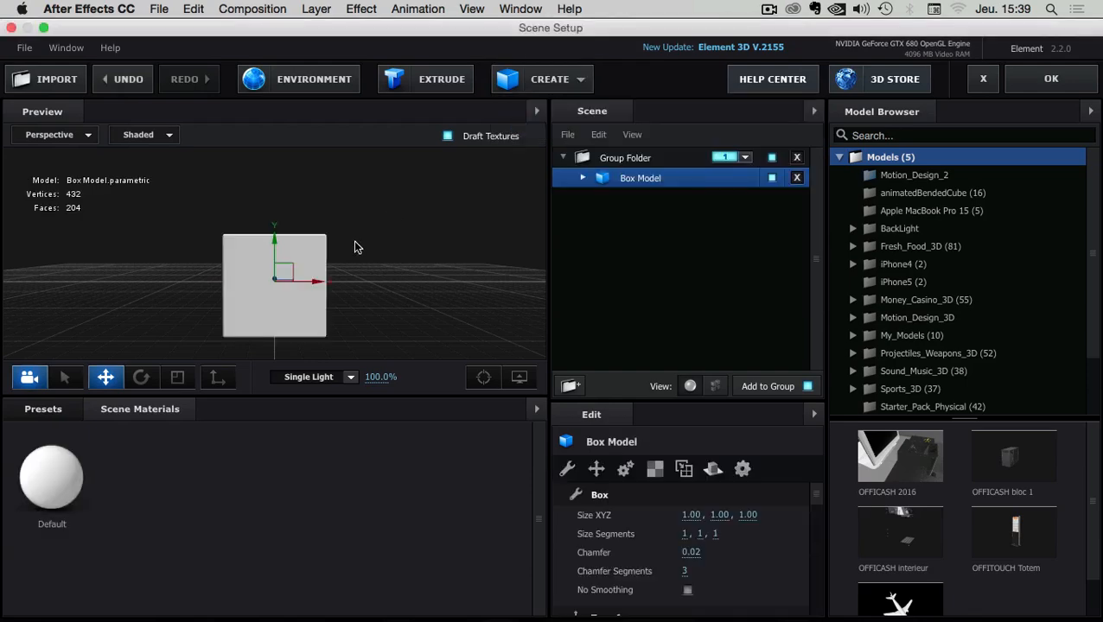
left_click_drag(351, 251, 400, 271)
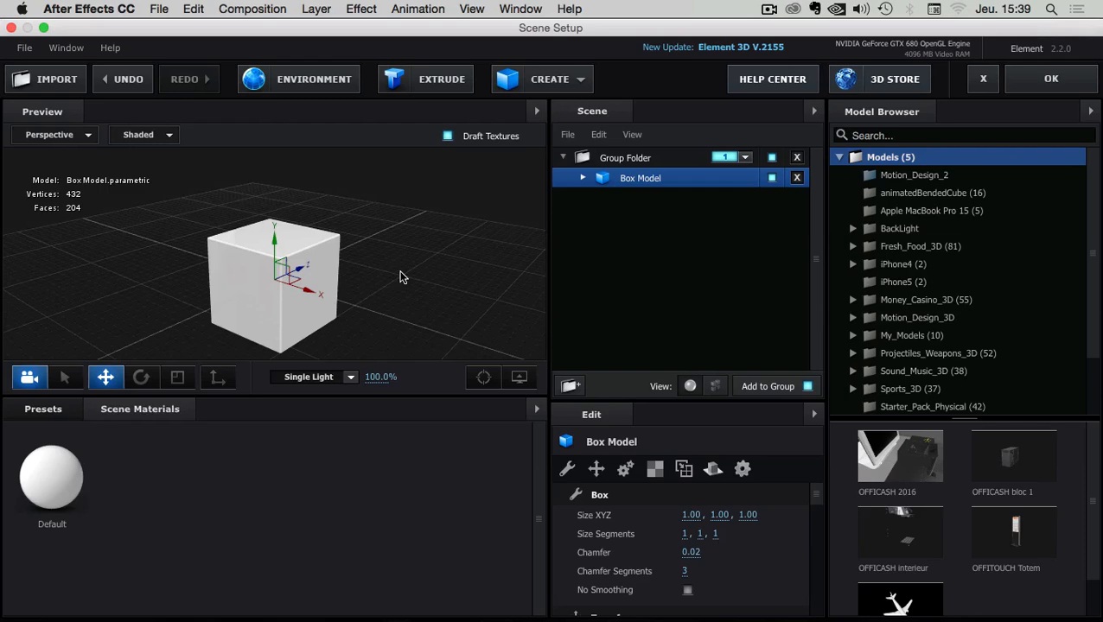
- Show the box in Wireframe mode and inspect its mesh from several angles
left_click(144, 135)
left_click(294, 229)
left_click(145, 135)
left_click(153, 150)
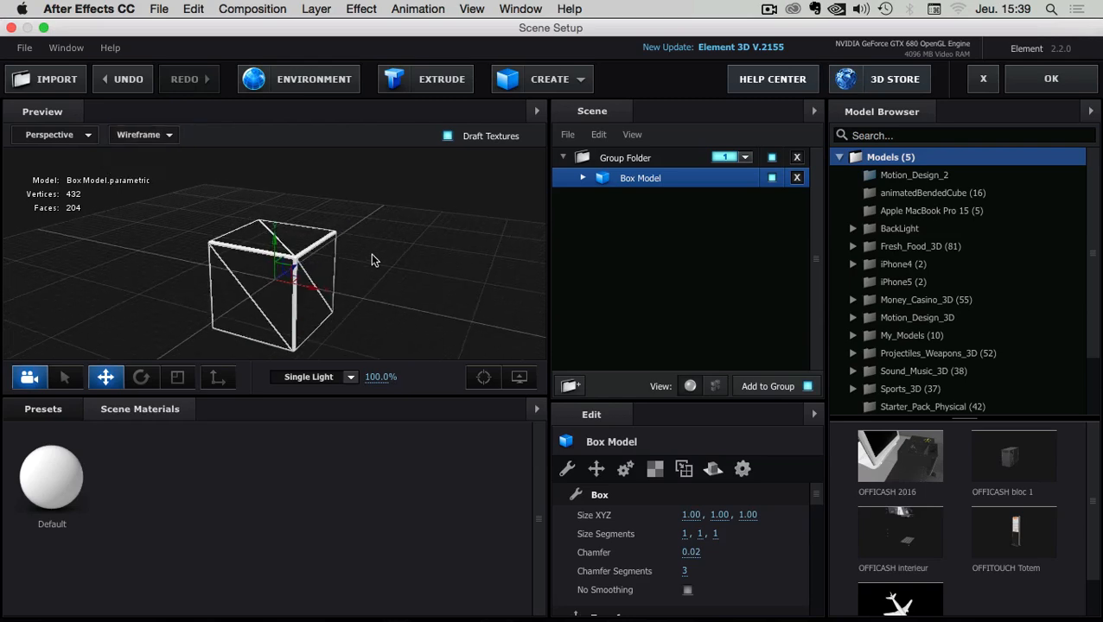
left_click_drag(371, 254, 233, 248)
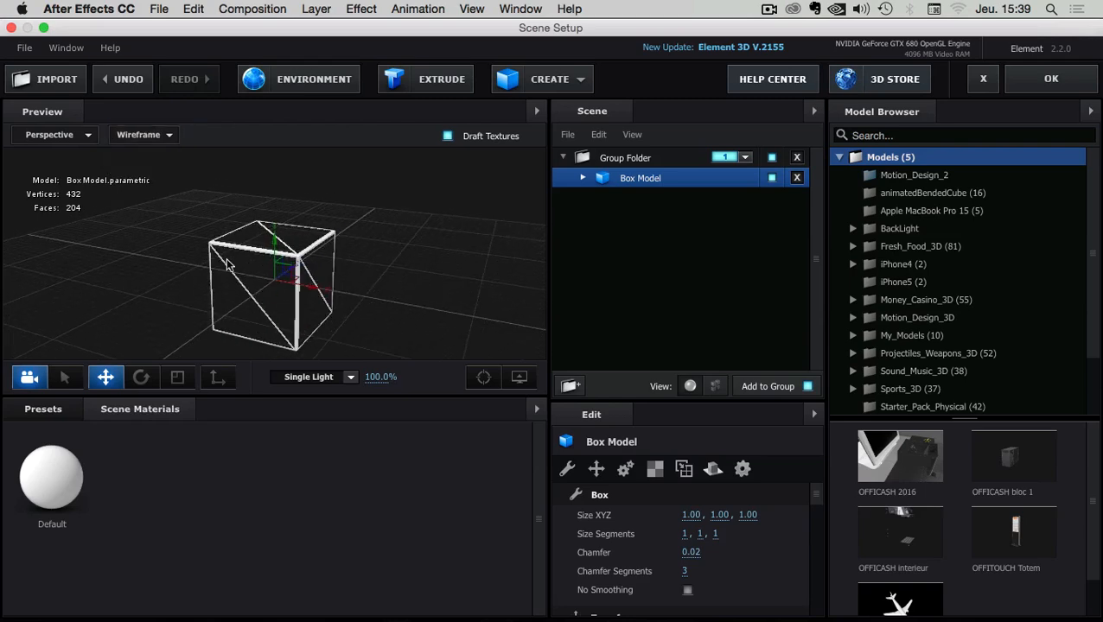
left_click_drag(354, 229, 367, 203)
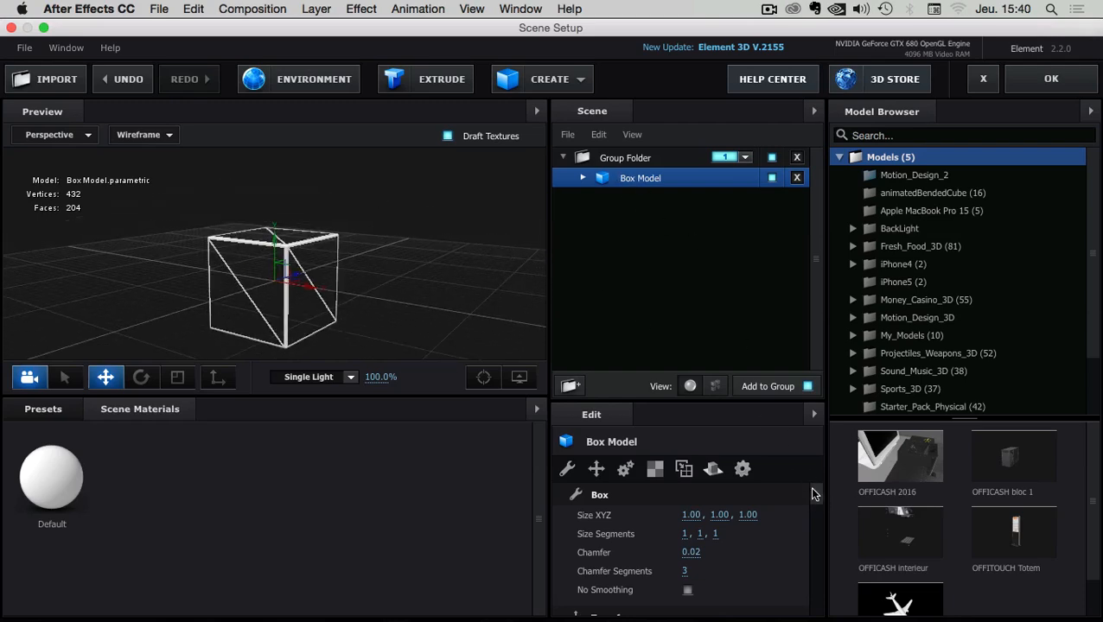
- Set the box model's Subdivision Level to 3 and accept the scene setup
scroll(813, 493, "down", 2)
left_click_drag(811, 495, 823, 573)
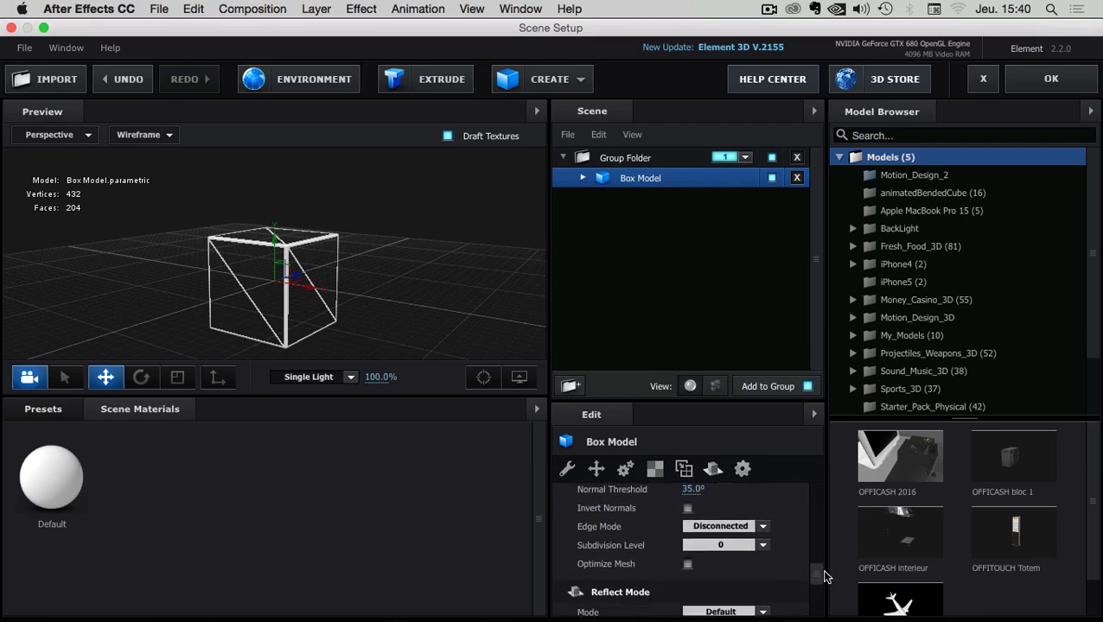
left_click(763, 545)
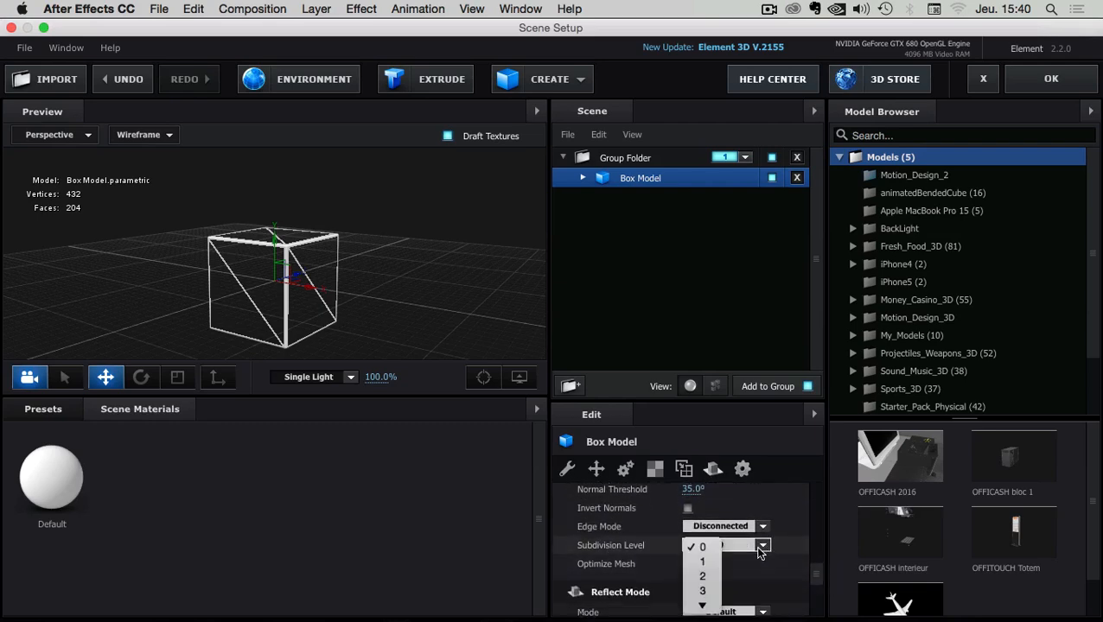
left_click(704, 573)
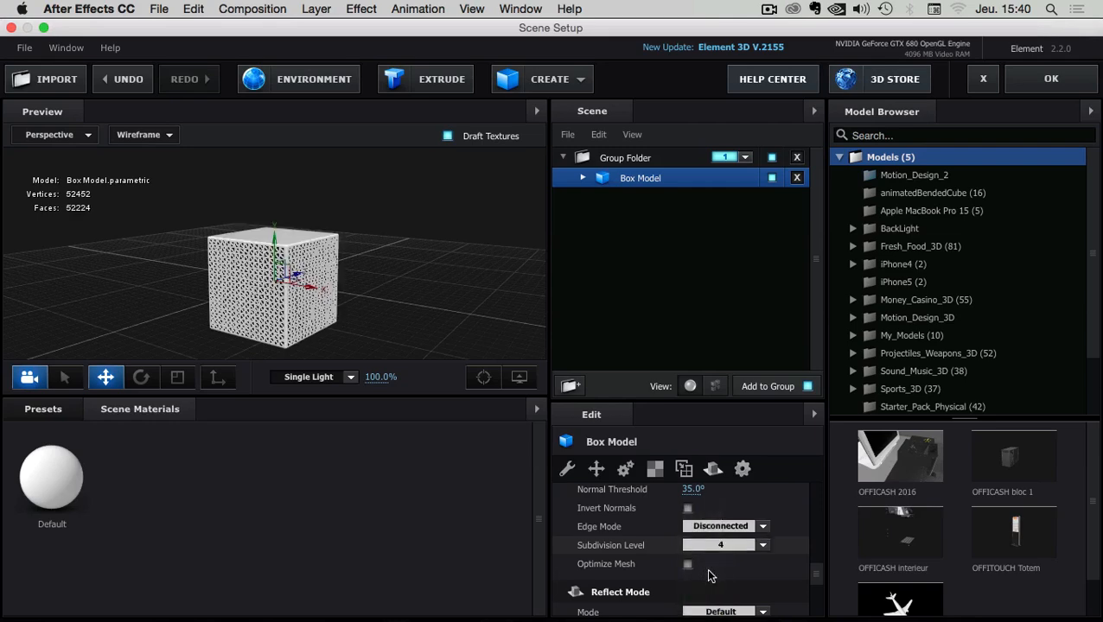
left_click(760, 549)
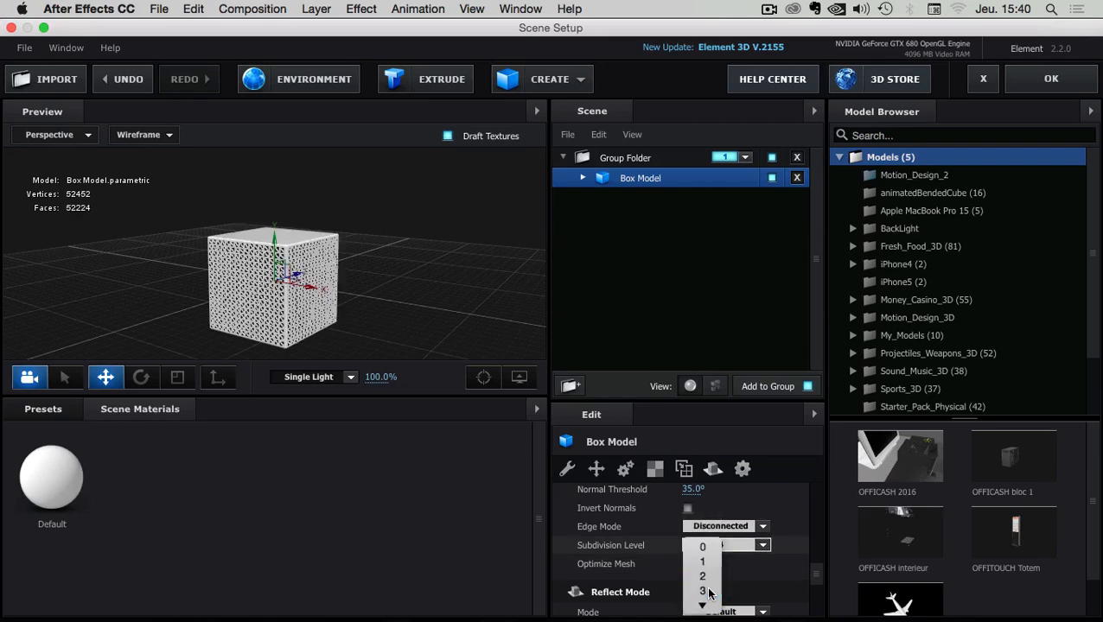
left_click(710, 589)
mouse_move(383, 269)
left_mouse_down()
mouse_move(404, 227)
mouse_move(364, 298)
mouse_move(378, 288)
left_mouse_up()
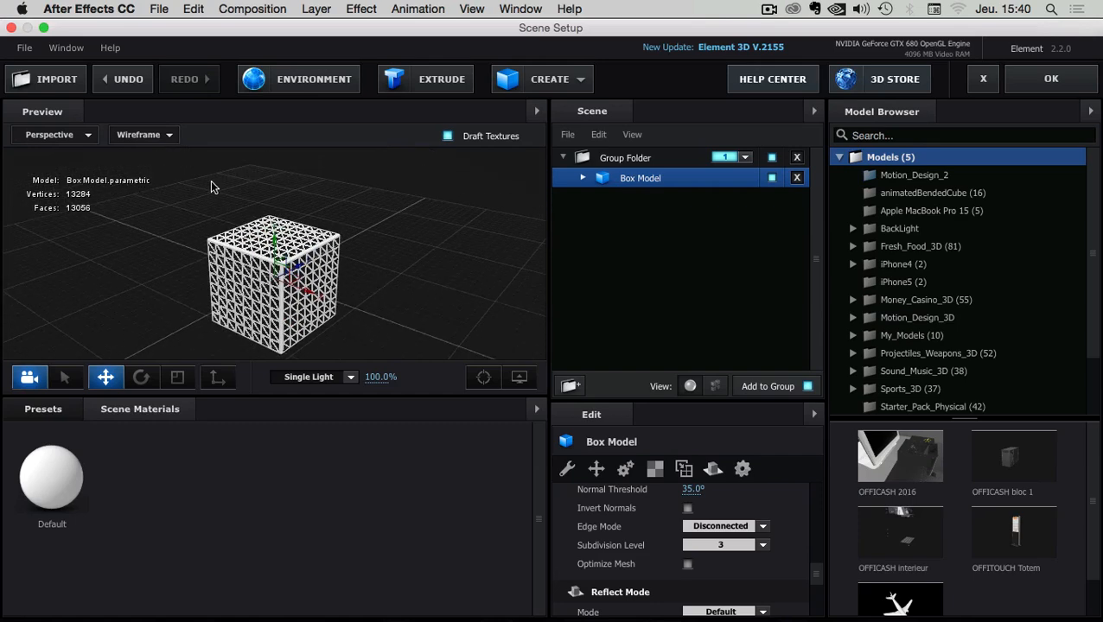
left_click(1038, 81)
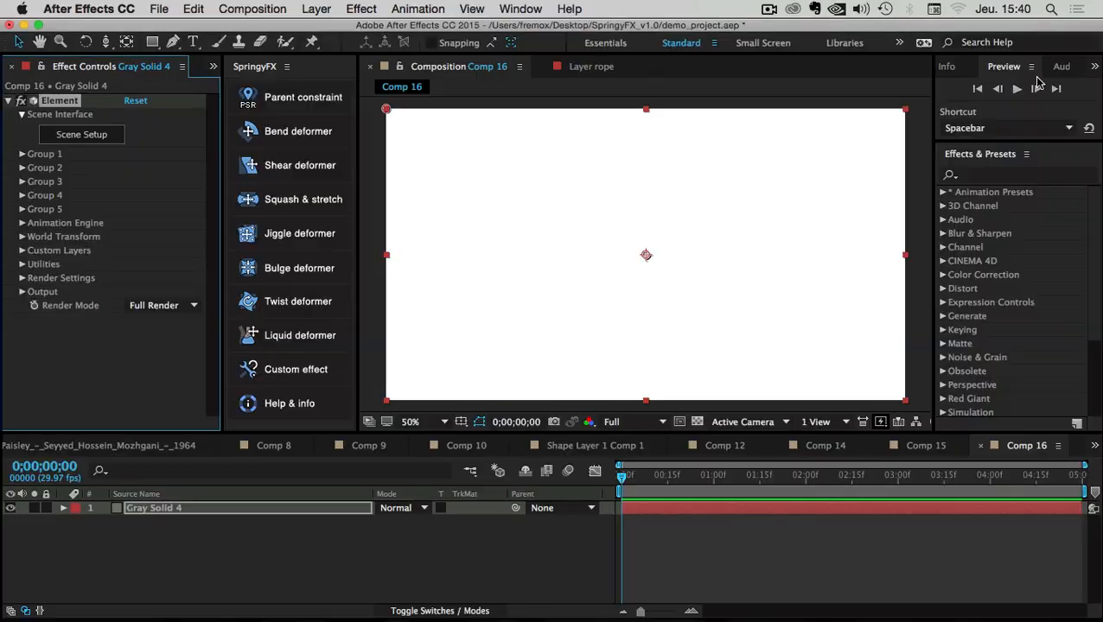
- Add a camera with its default settings and orbit it to show the cube corner-on from slightly above
right_click(98, 543)
mouse_move(259, 466)
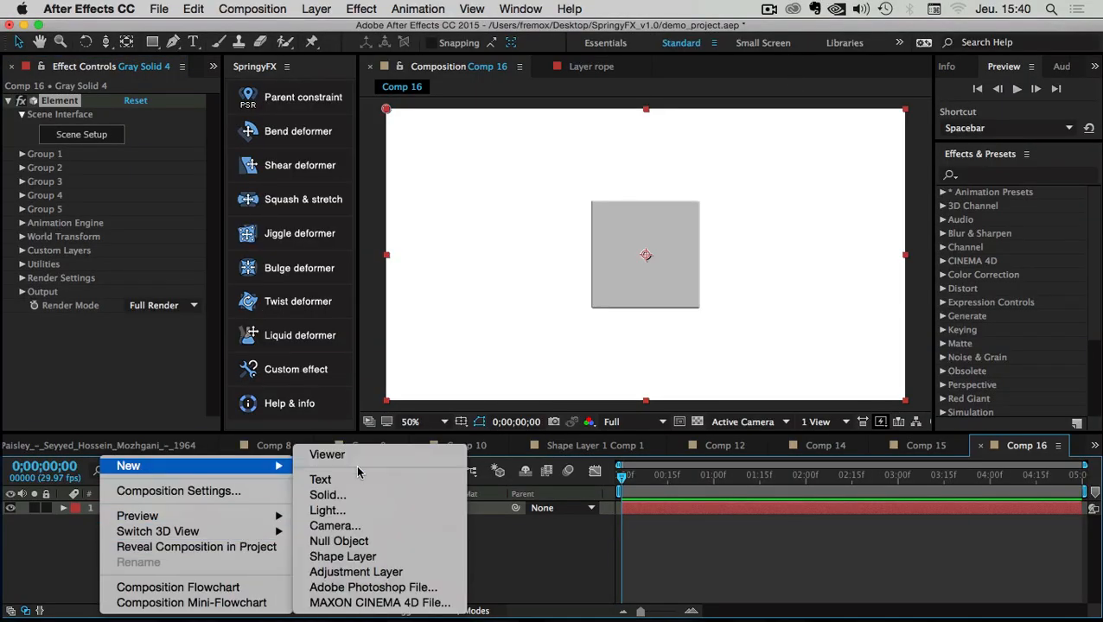
left_click(354, 528)
left_click(824, 493)
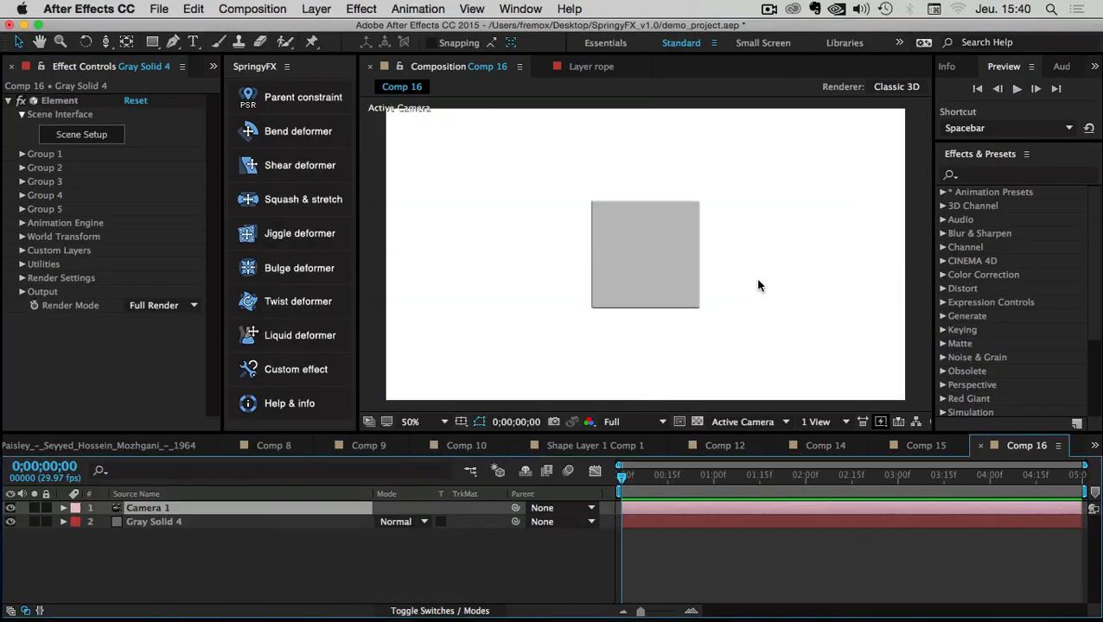
key("c")
left_click_drag(735, 271, 648, 306)
scroll(672, 303, "down", 2)
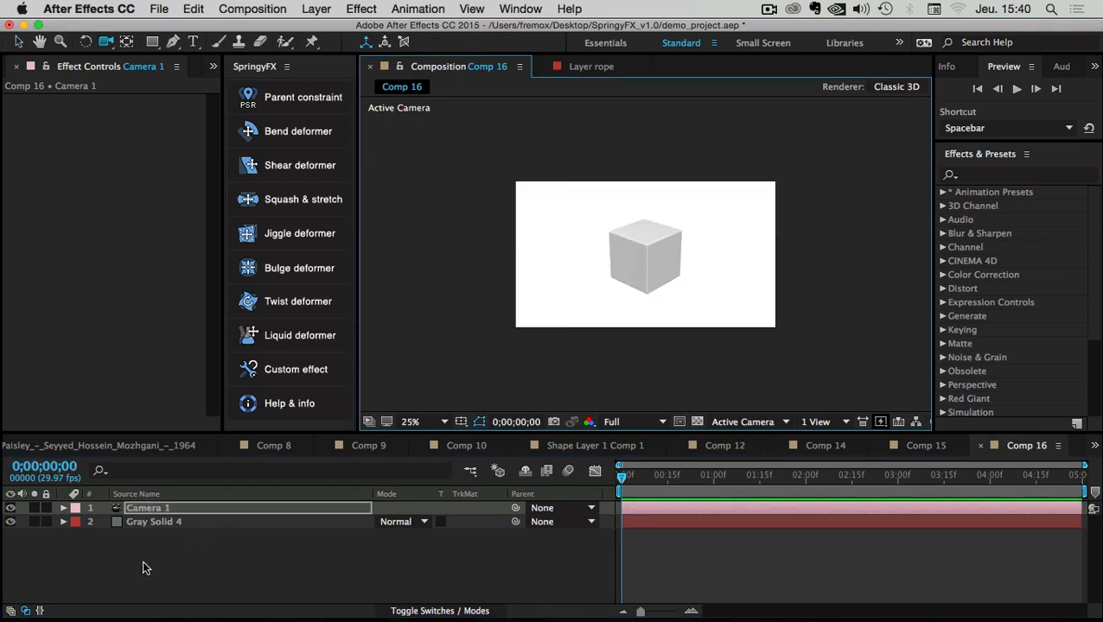
- Rename the gray solid layer to ELEMENT 3D and keep it selected
left_click(155, 522)
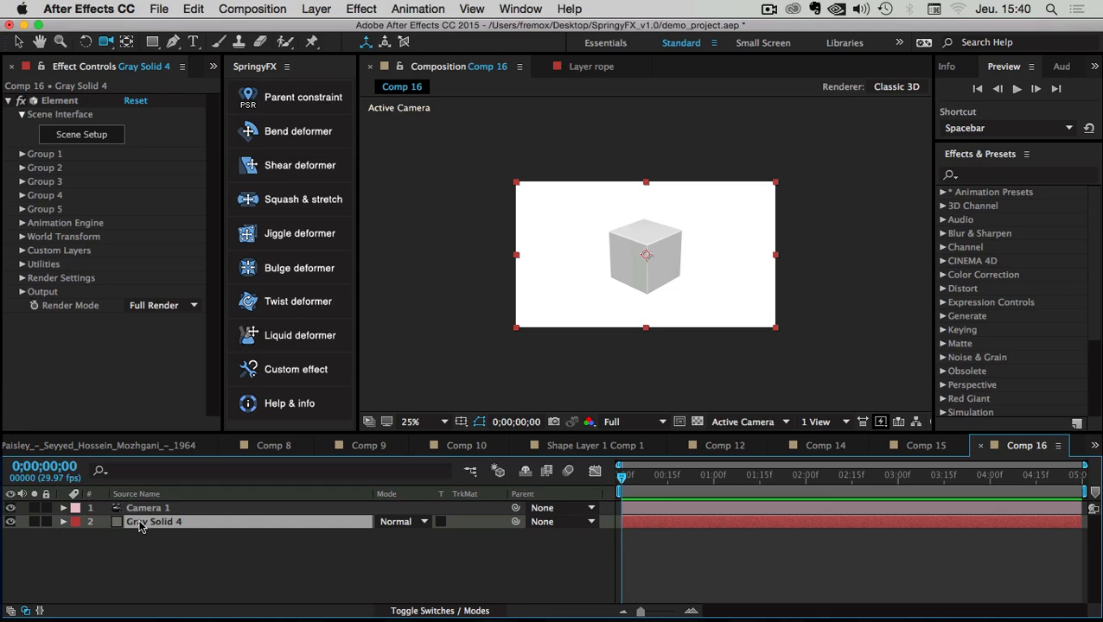
key("Return")
type("ELEMENT 3D")
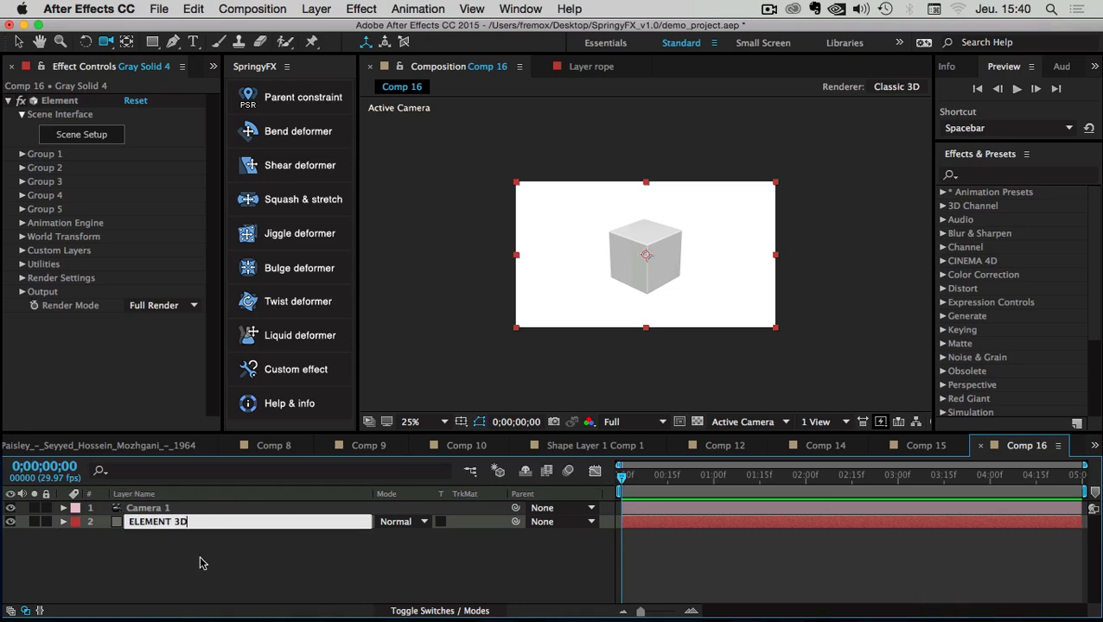
left_click(199, 563)
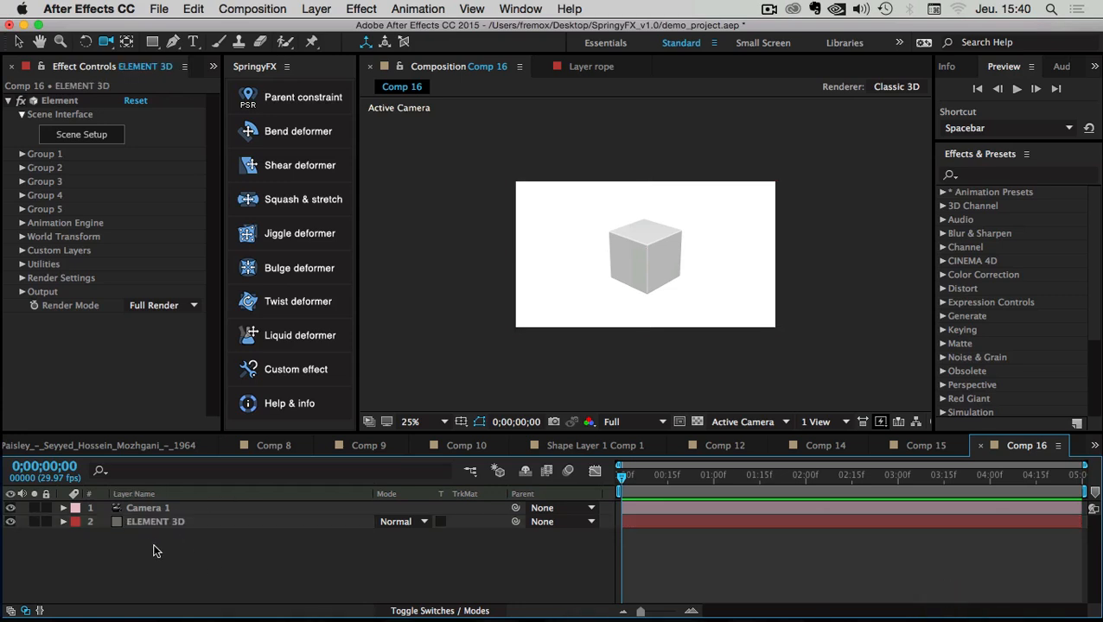
left_click(145, 520)
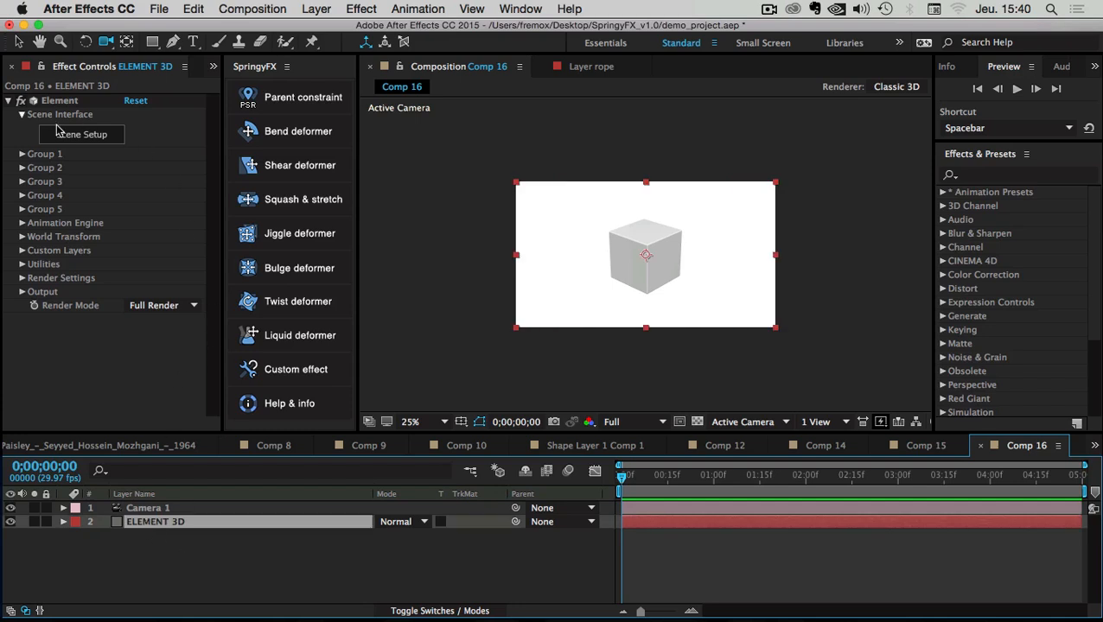
- Check the box's group assignment in the Element scene setup, and create a control null for Group 1
left_click(22, 154)
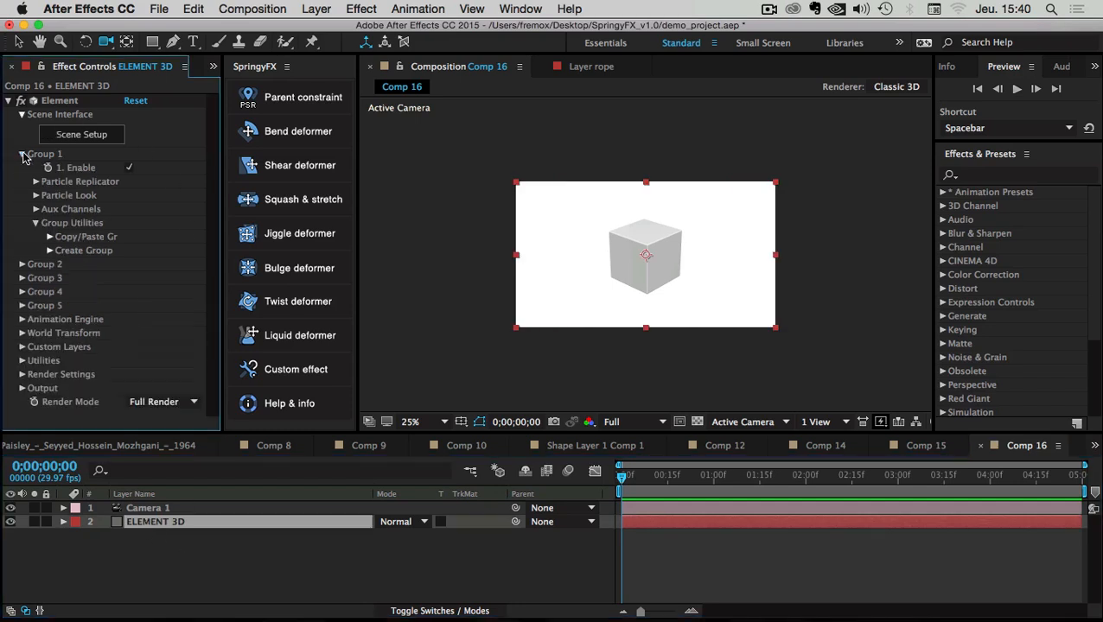
left_click(81, 136)
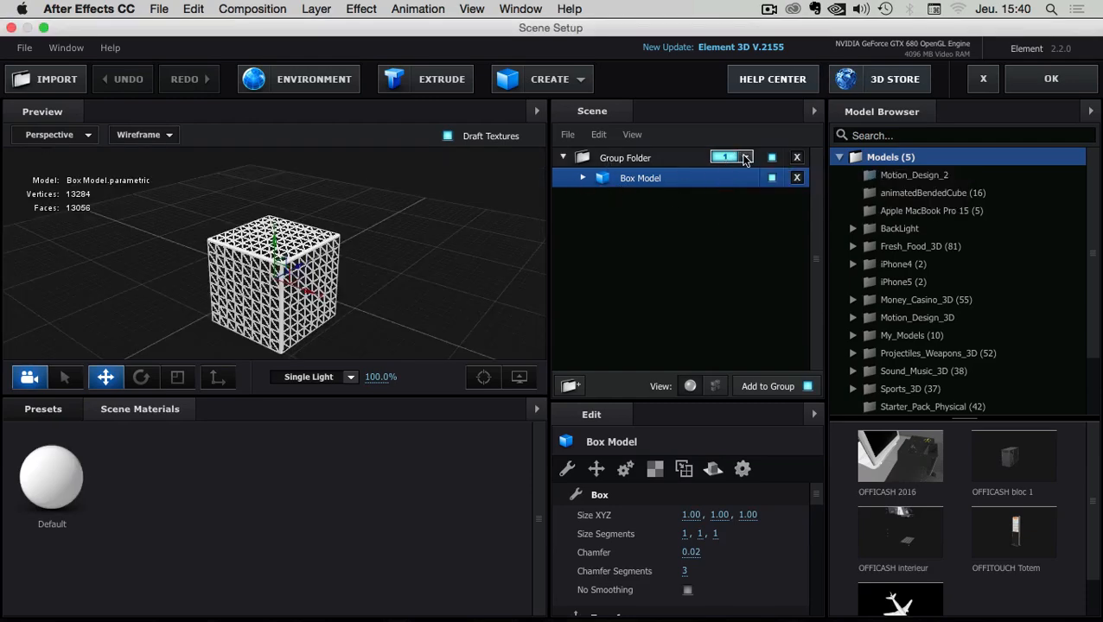
left_click(1067, 90)
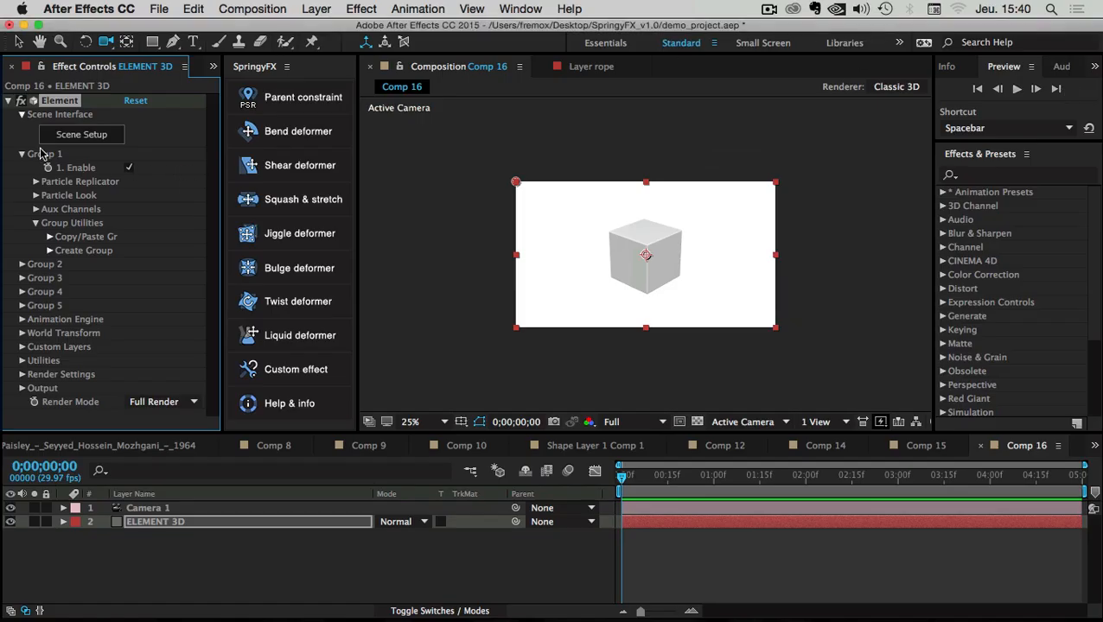
left_click(49, 251)
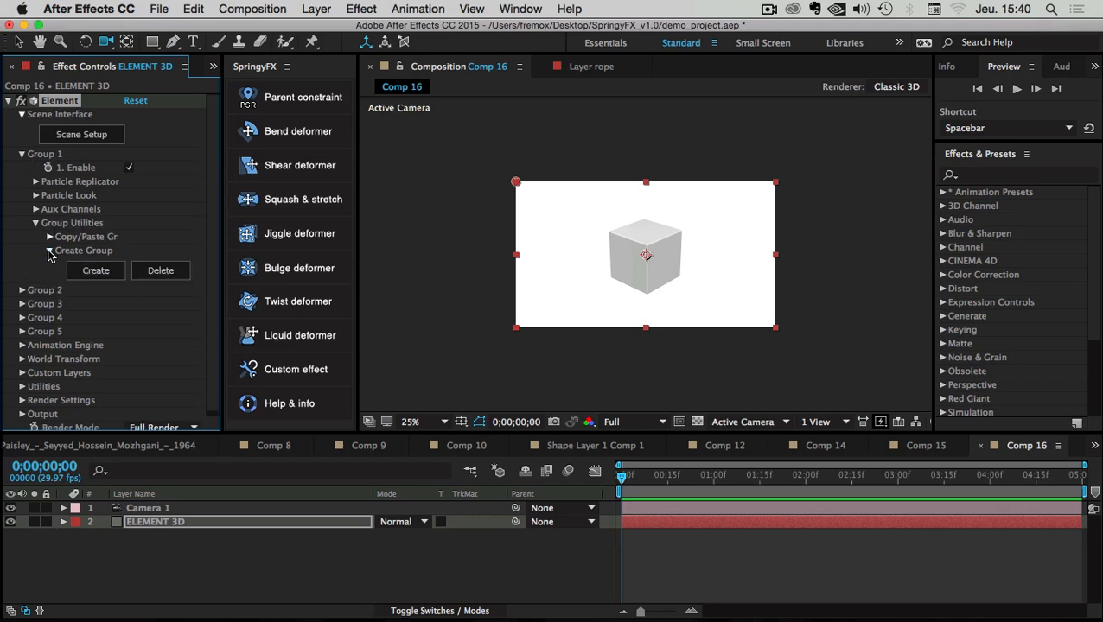
left_click(103, 271)
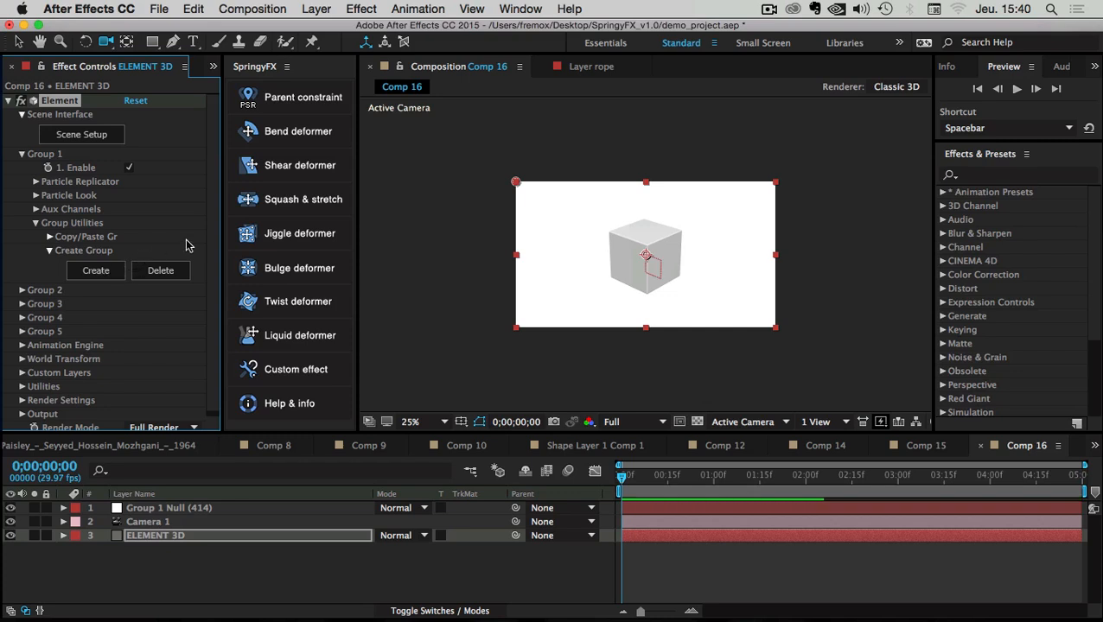
- Try moving the Group 1 null along its Z and X axes, undoing each move
left_click(150, 512)
left_click(149, 510)
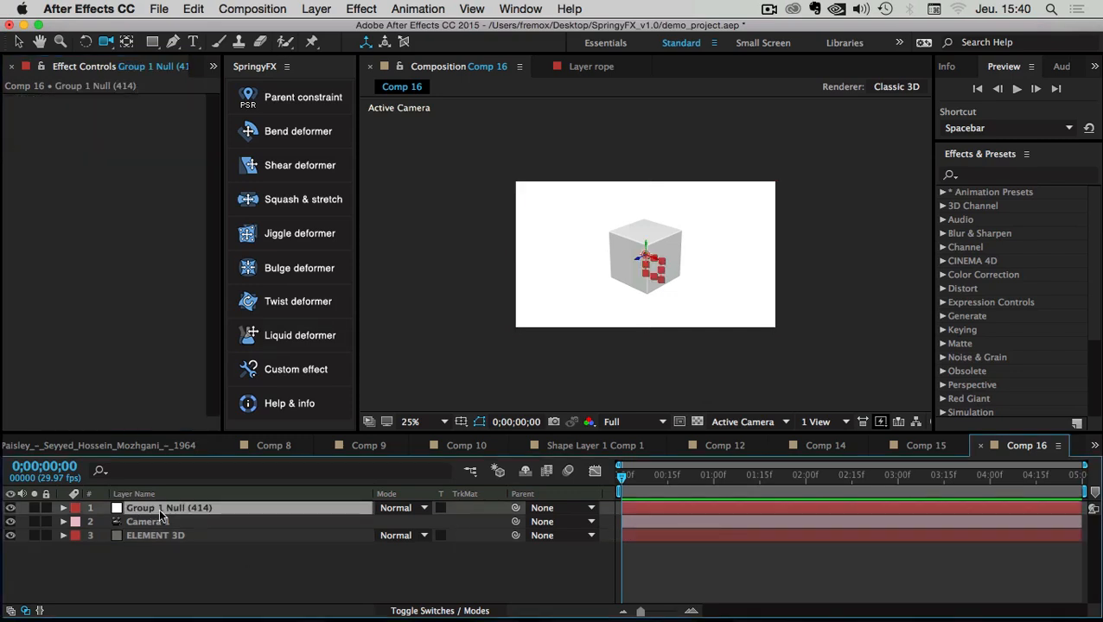
key("v")
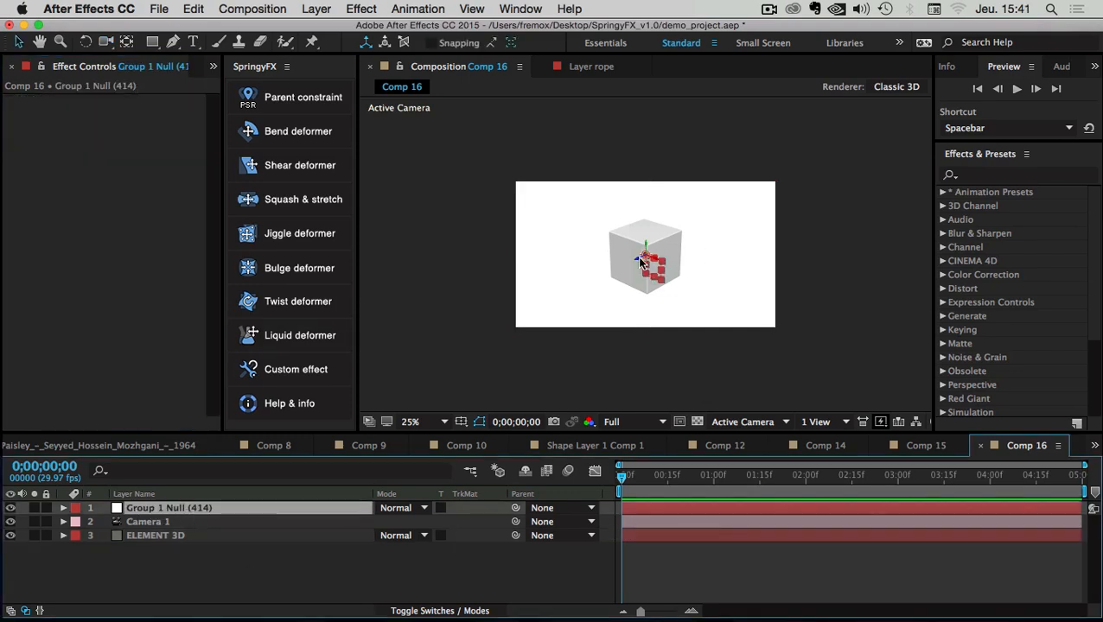
left_click_drag(638, 258, 630, 260)
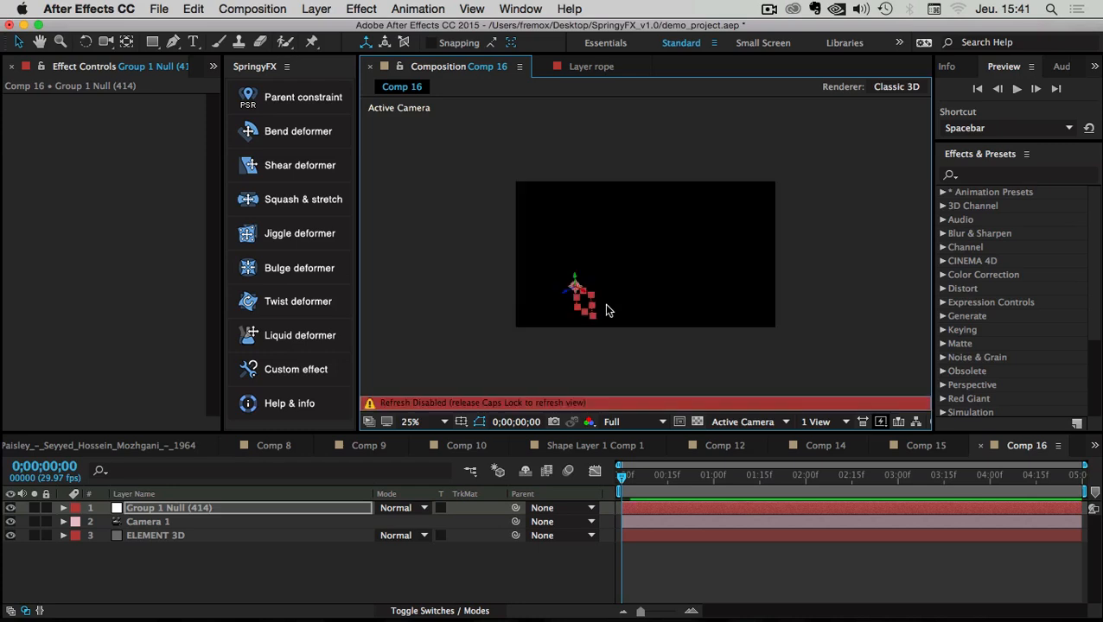
key("super+z")
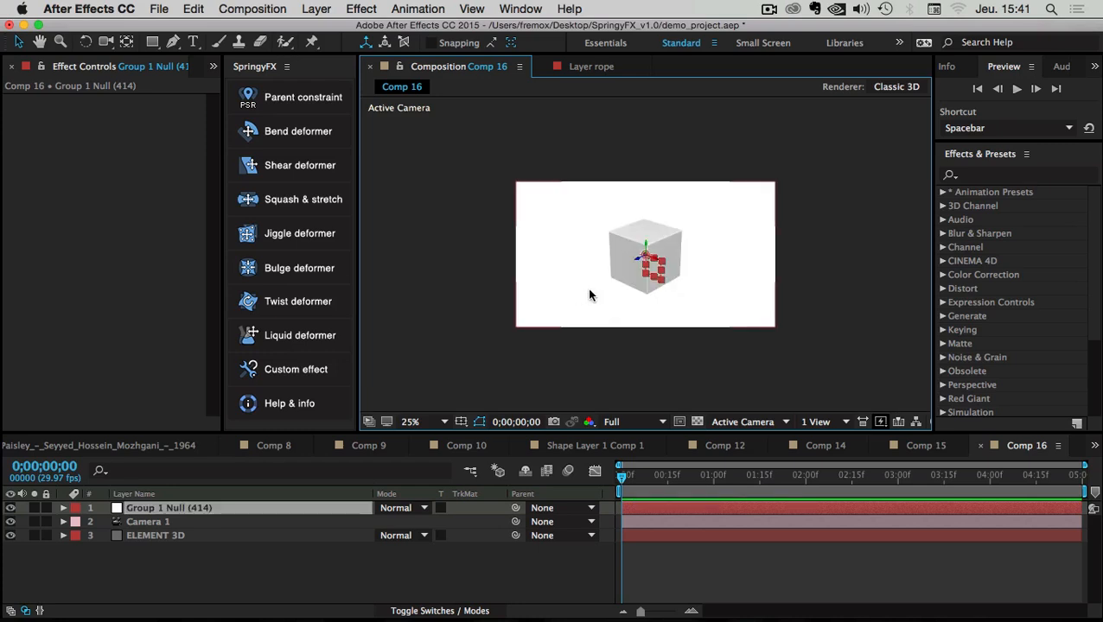
left_click_drag(638, 265, 588, 273)
key("super+z")
scroll(693, 263, "up", 3)
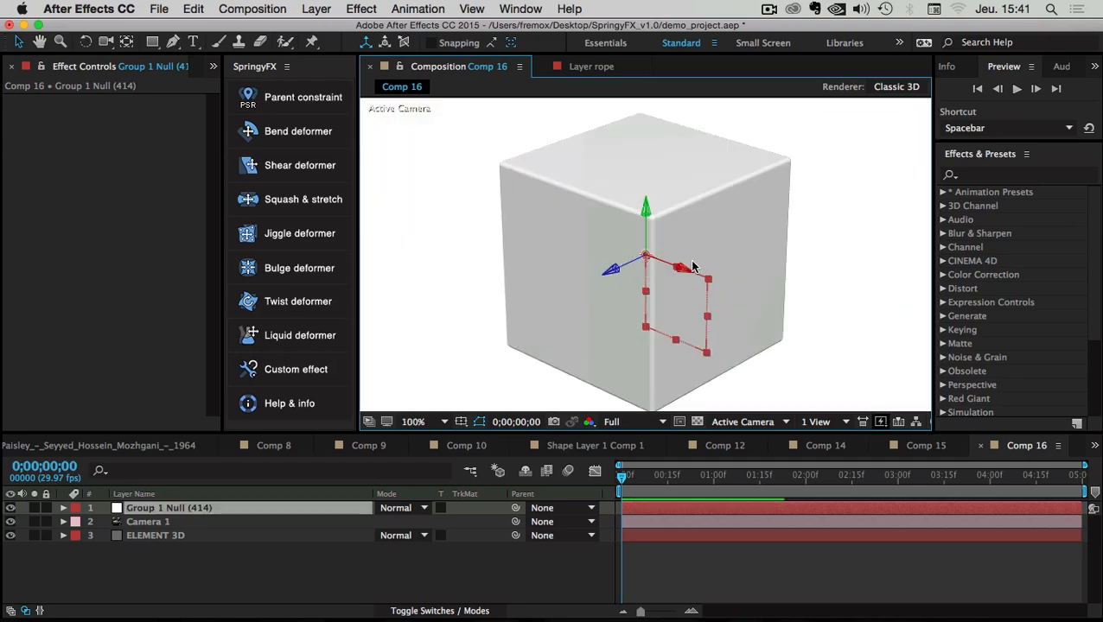
left_click_drag(666, 265, 494, 211)
key("super+z")
scroll(726, 283, "down", 2)
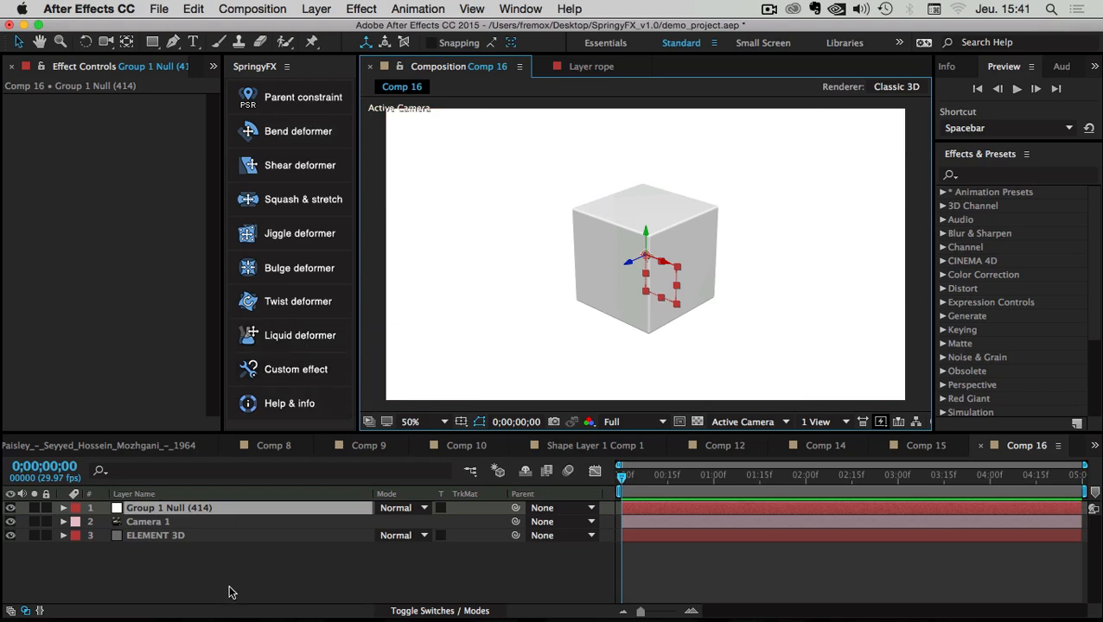
- Try sliding the Group 1 null backward along its Z axis again, undoing each move
left_click(161, 573)
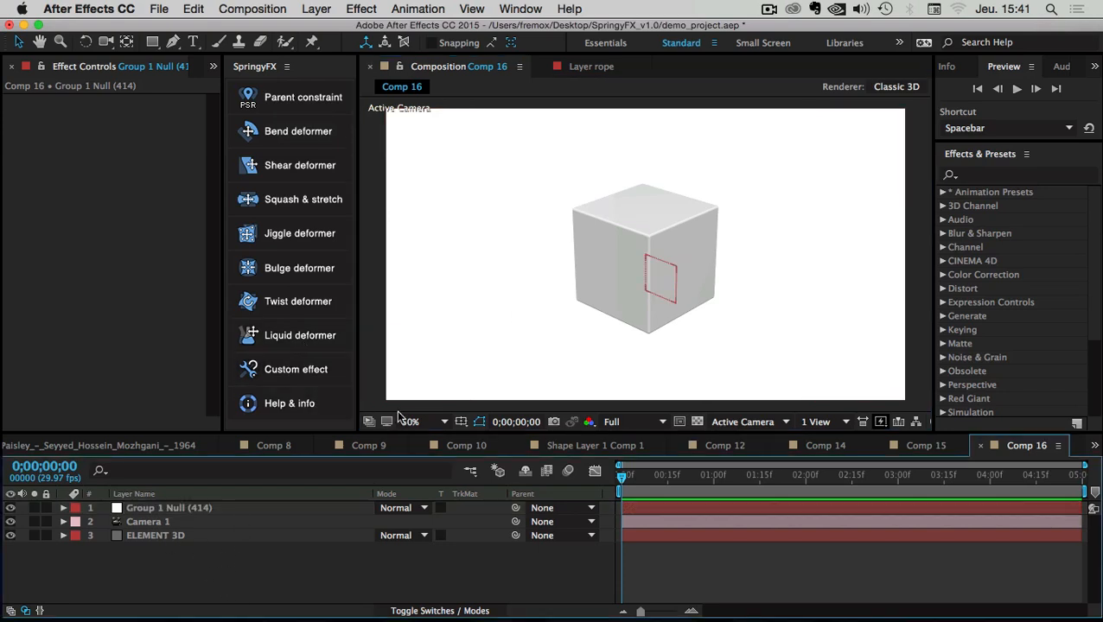
left_click(195, 510)
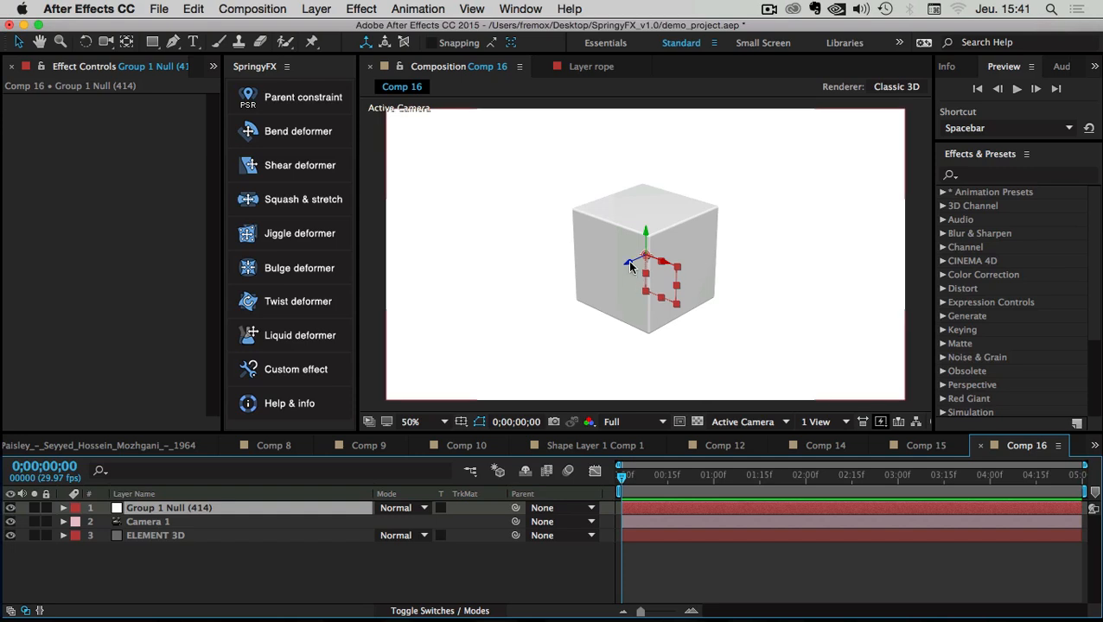
left_click_drag(630, 267, 650, 256)
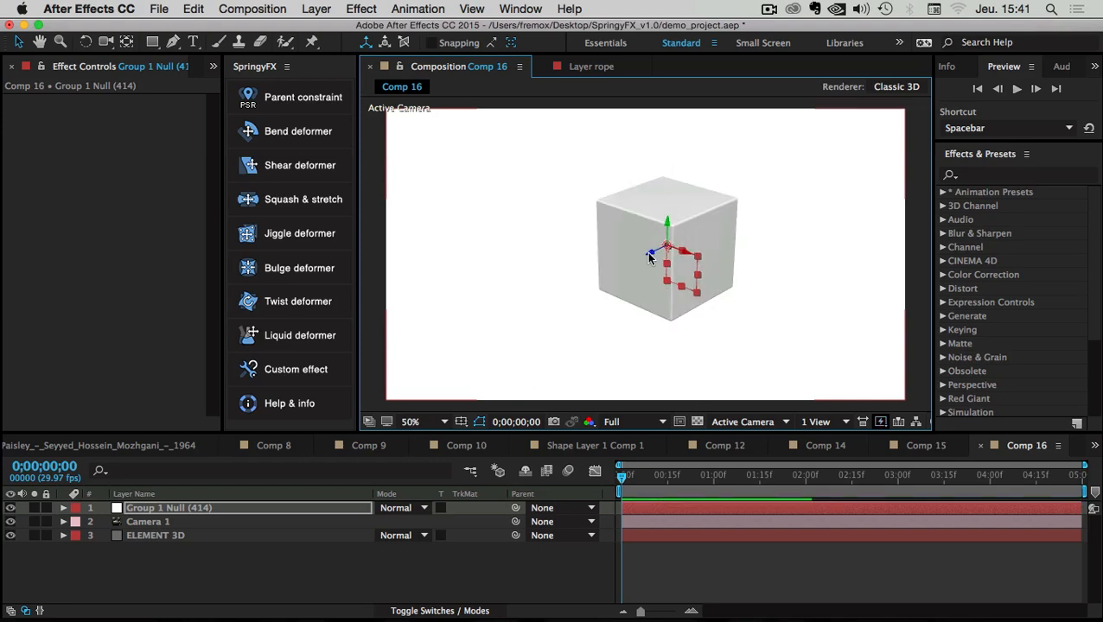
key("super+z")
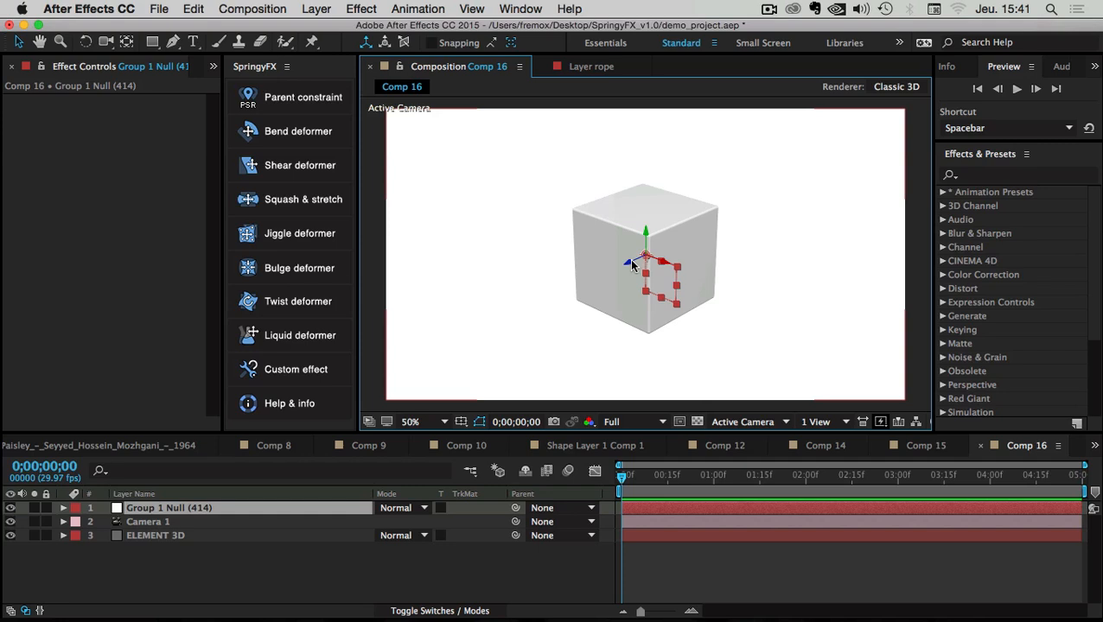
mouse_move(632, 265)
left_mouse_down()
mouse_move(735, 227)
mouse_move(551, 299)
mouse_move(654, 263)
left_mouse_up()
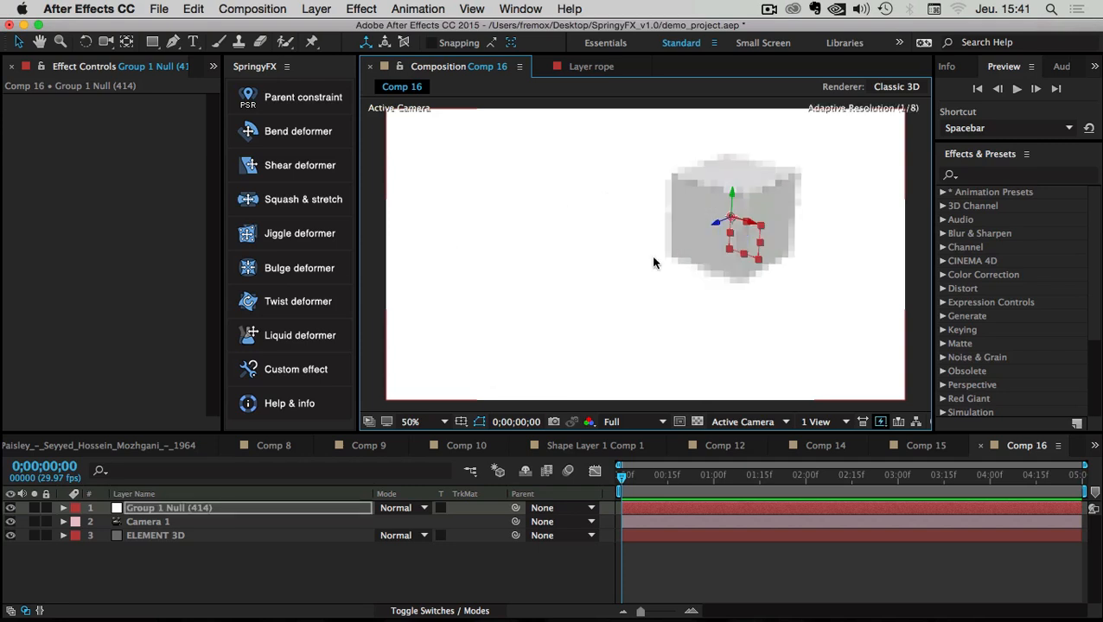
left_click(129, 573)
- Reveal the Bend settings in Group 1's Particle Look Deform options on the ELEMENT 3D layer, and widen the effect controls area
left_click(149, 535)
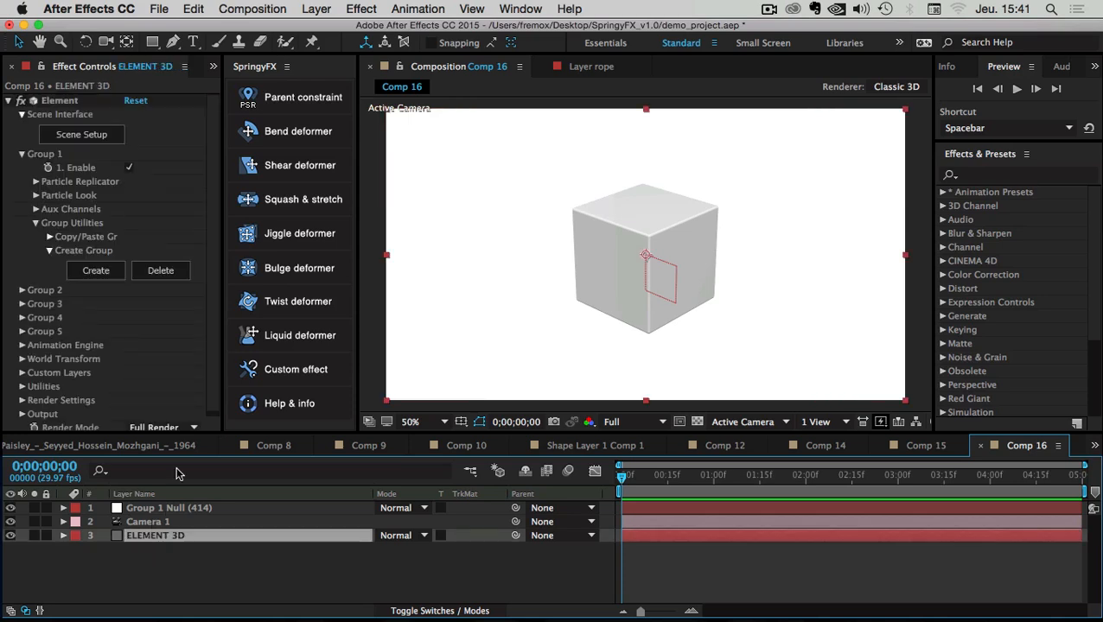
left_click(147, 573)
left_click(143, 534)
left_click(35, 223)
left_click(36, 195)
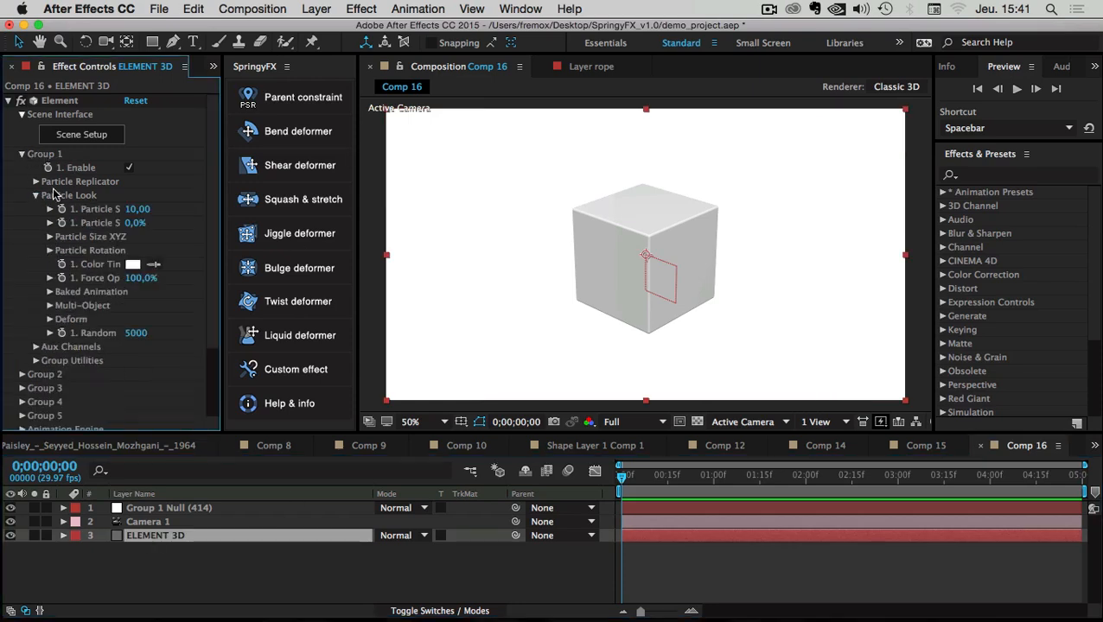
left_click(52, 320)
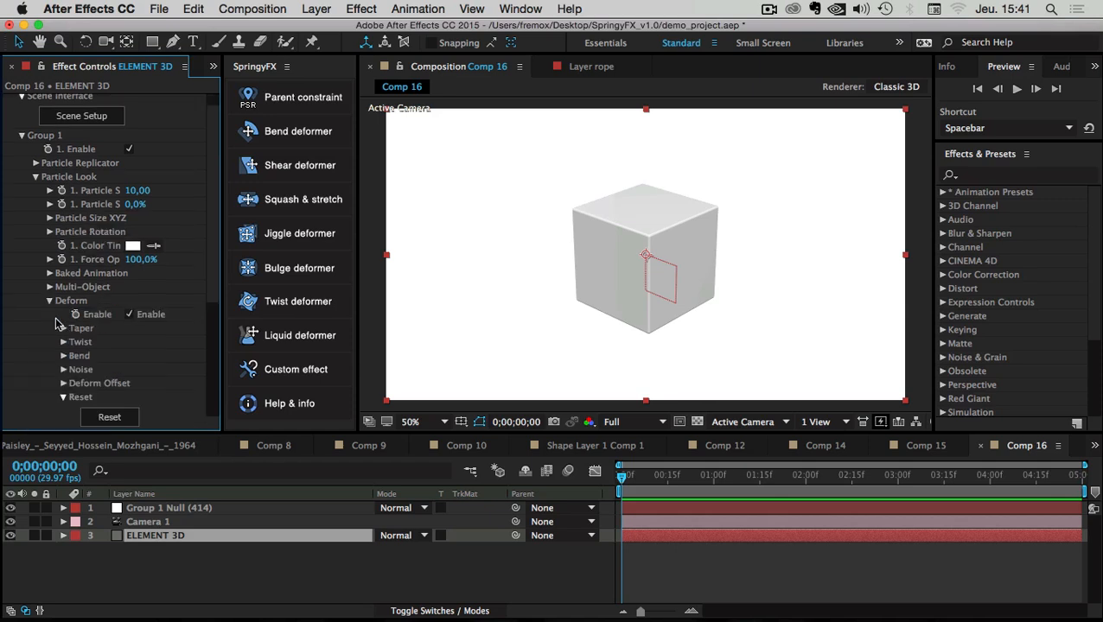
scroll(71, 311, "down", 1)
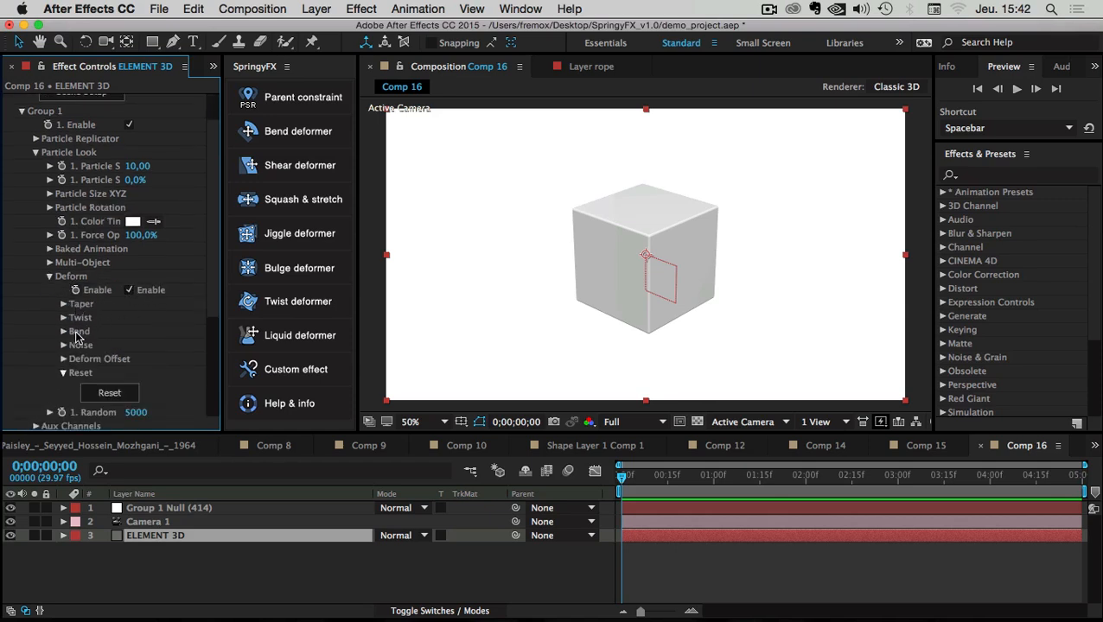
left_click(63, 332)
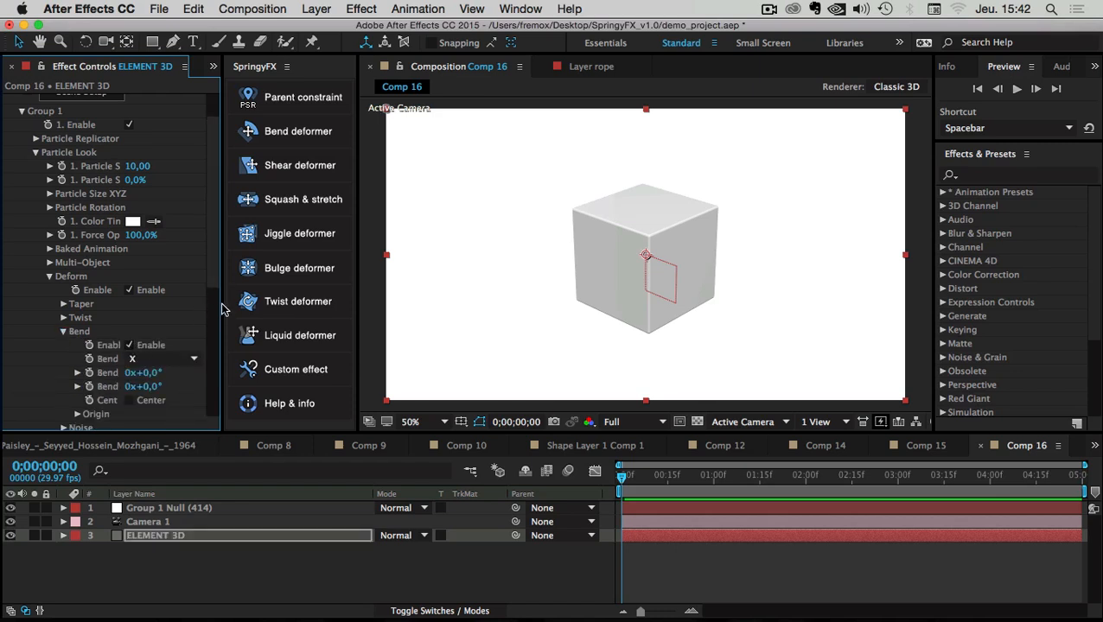
left_click_drag(221, 309, 273, 309)
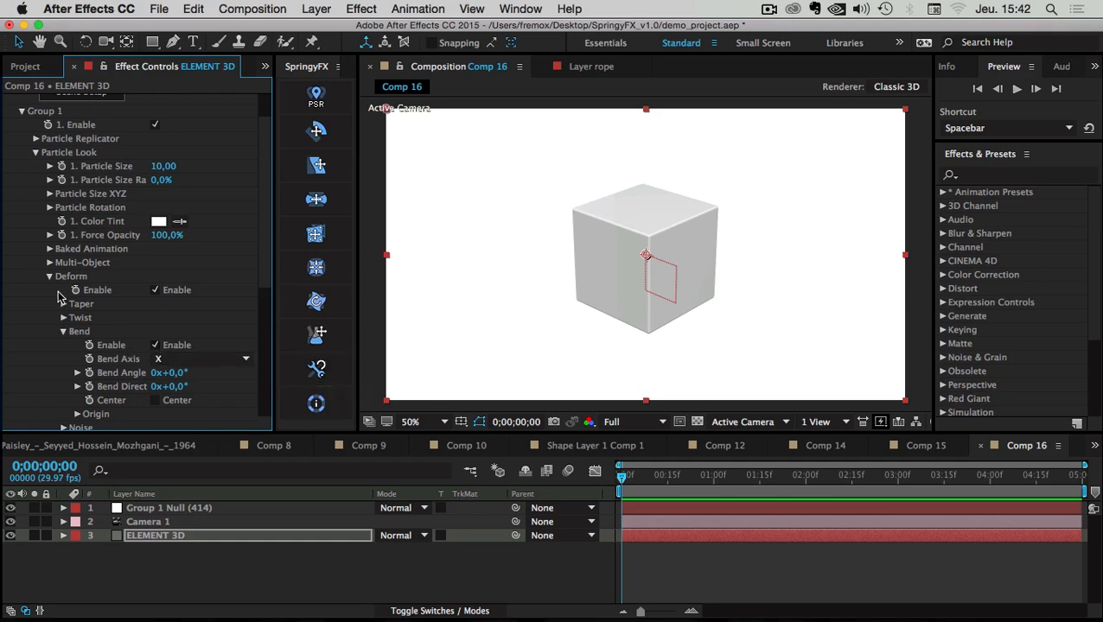
- Try bending the cube around the X axis with a Bend Angle of 66°
scroll(55, 294, "down", 3)
left_click_drag(178, 328, 226, 332)
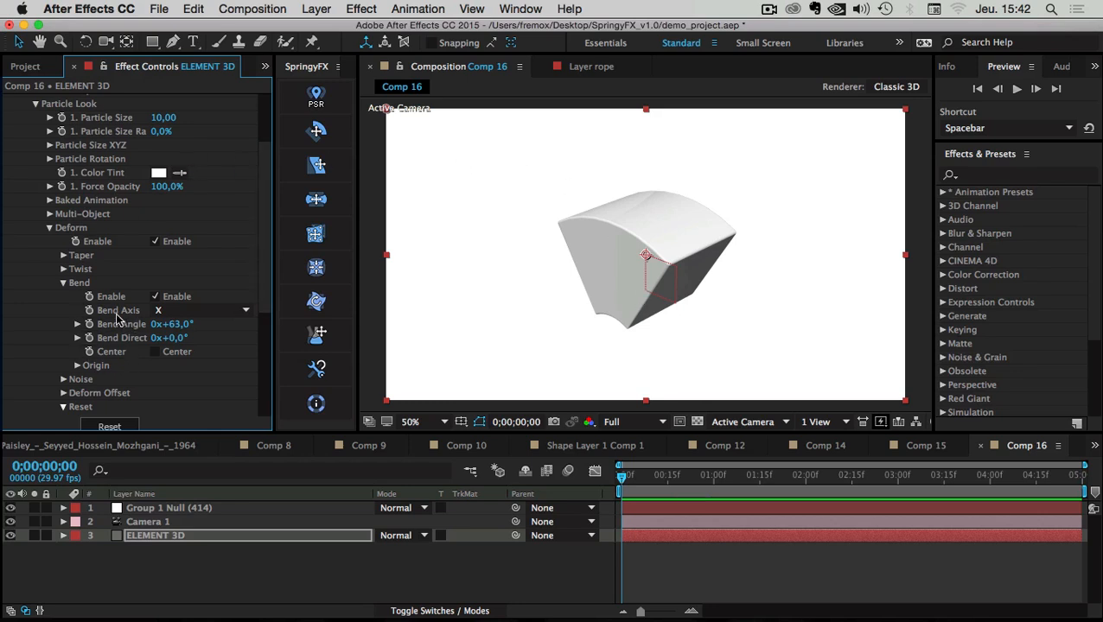
mouse_move(169, 331)
left_mouse_down()
mouse_move(208, 332)
mouse_move(184, 328)
left_mouse_up()
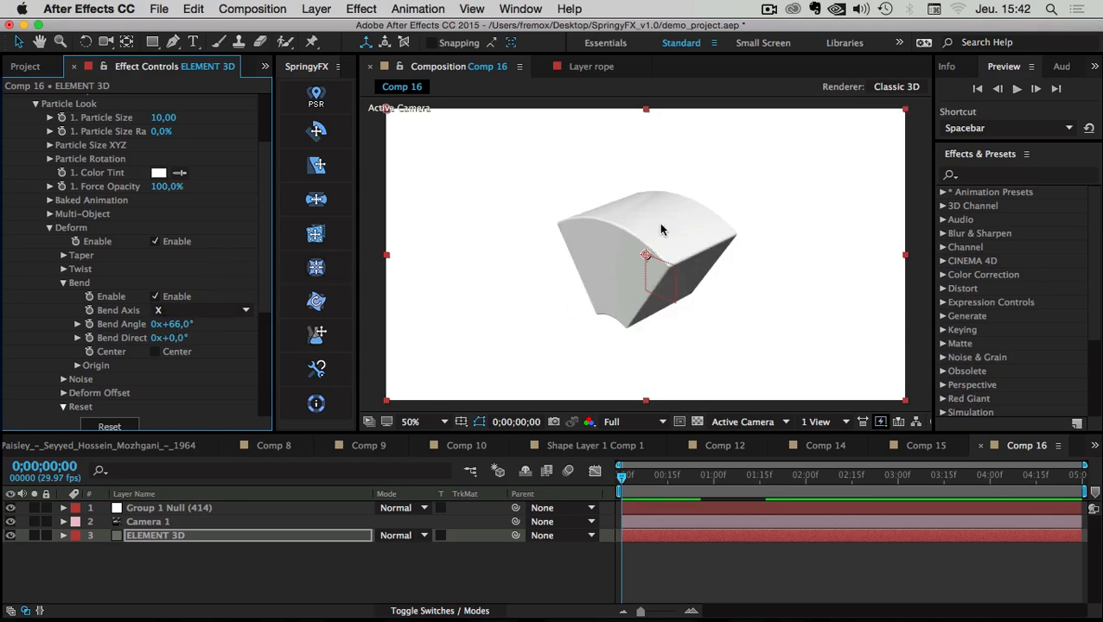
- Set the cube's Bend Axis to Y, the Bend Direction to -90° and the Bend Angle to 107°
left_click(216, 310)
left_click(185, 339)
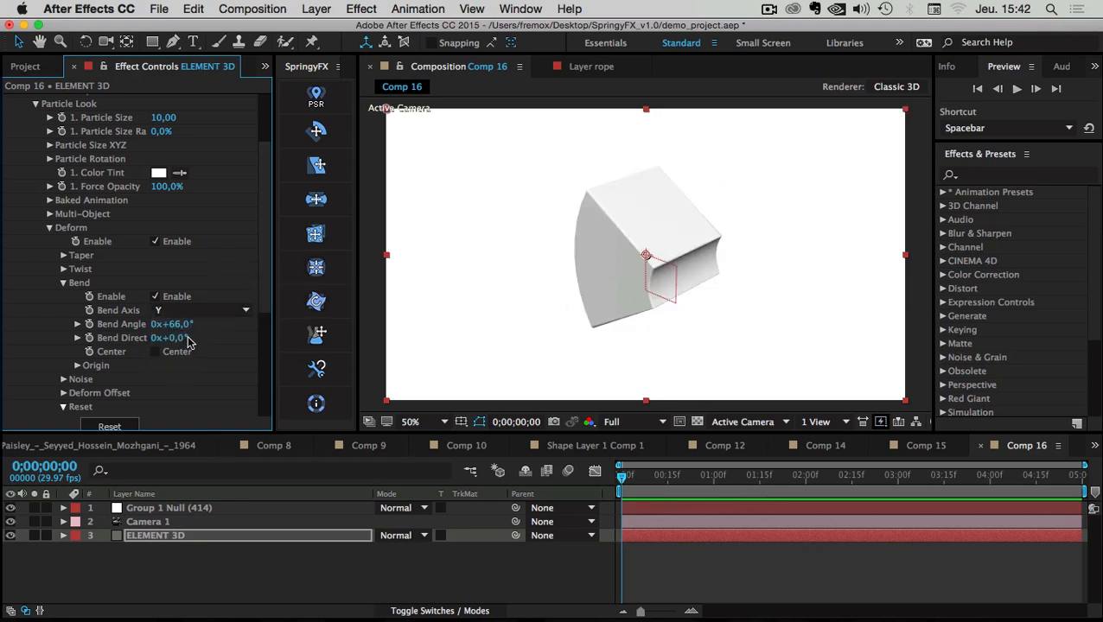
left_click_drag(178, 340, 74, 341)
left_click(196, 339)
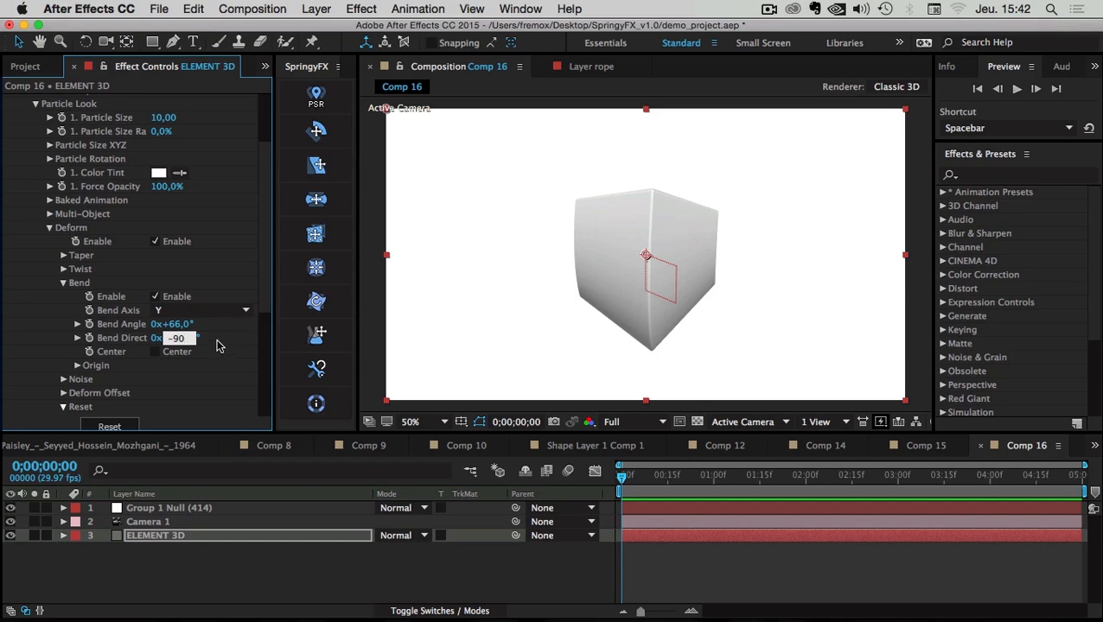
type("-90")
key("Return")
left_click_drag(180, 324, 218, 335)
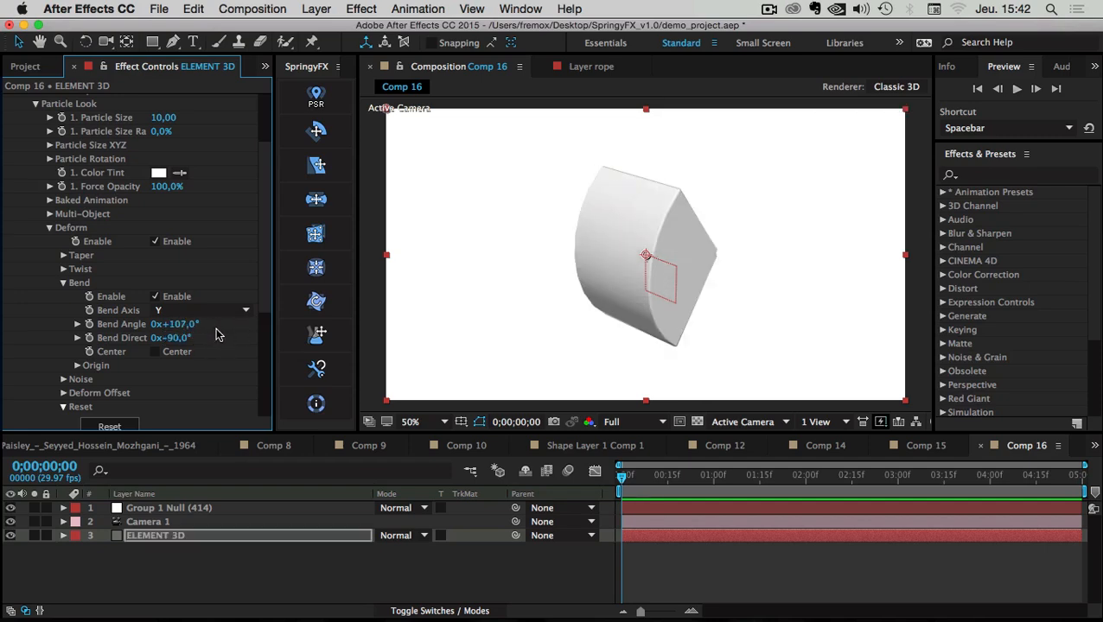
- Try moving the bent cube backward along the Z axis with the Group 1 null, and undo the move
left_click(142, 509)
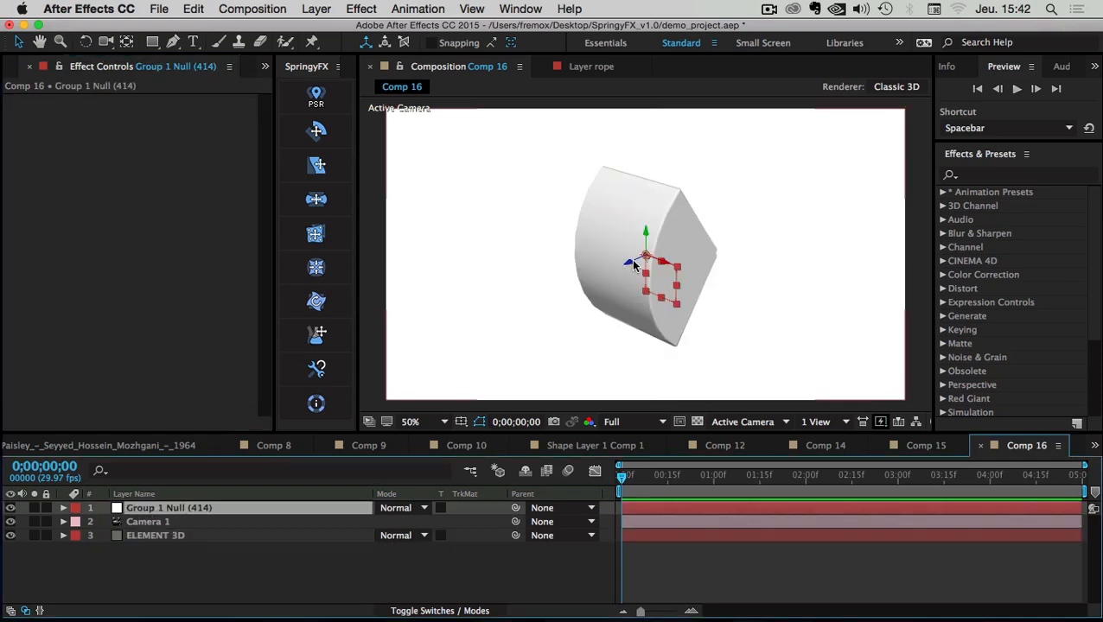
left_click_drag(633, 261, 666, 229)
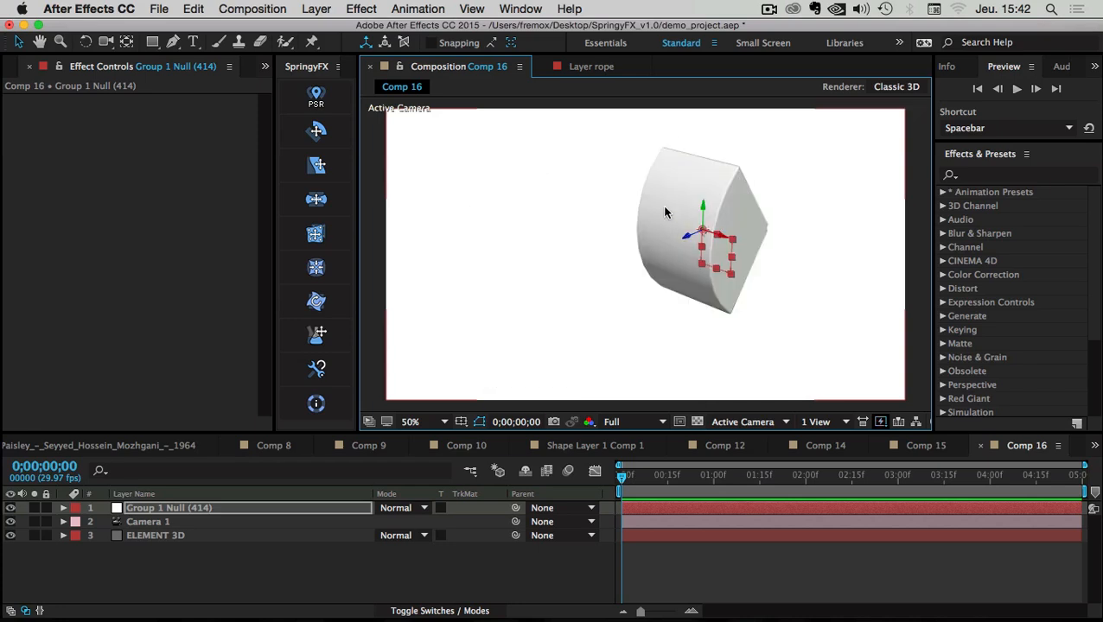
key("super+z")
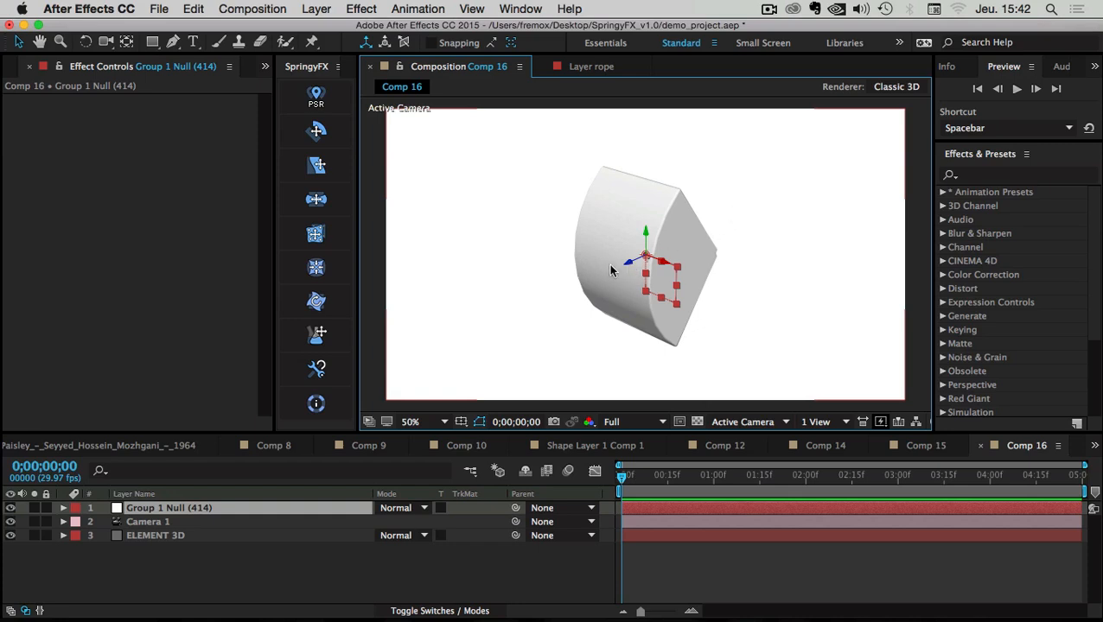
- Set the Bend Angle on the ELEMENT 3D layer to 53°
left_click(137, 535)
scroll(177, 317, "down", 4)
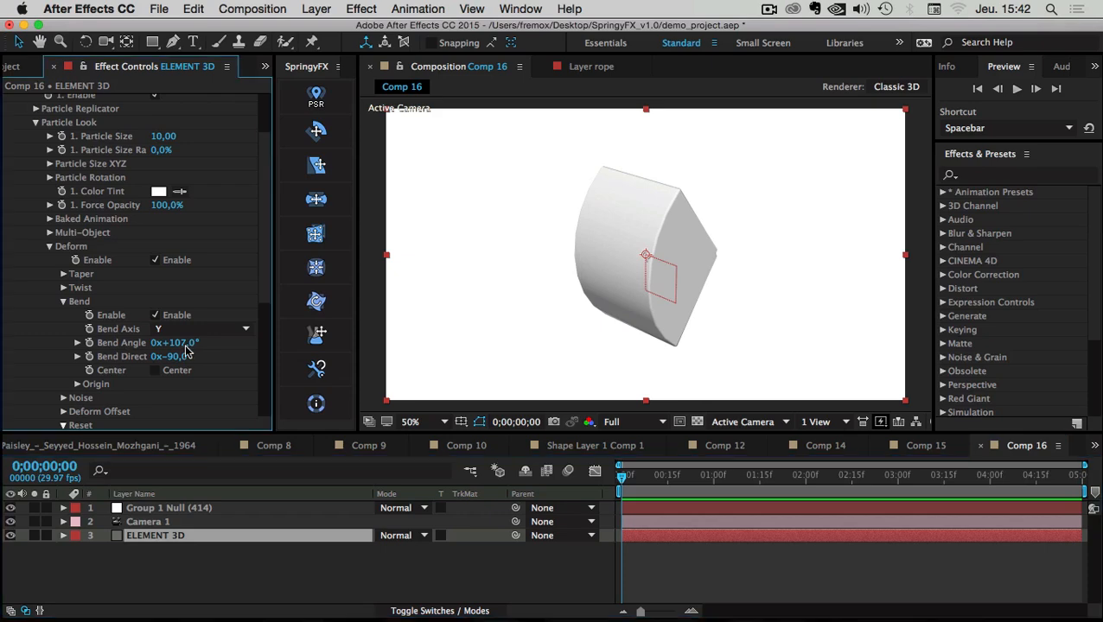
left_click_drag(182, 345, 145, 349)
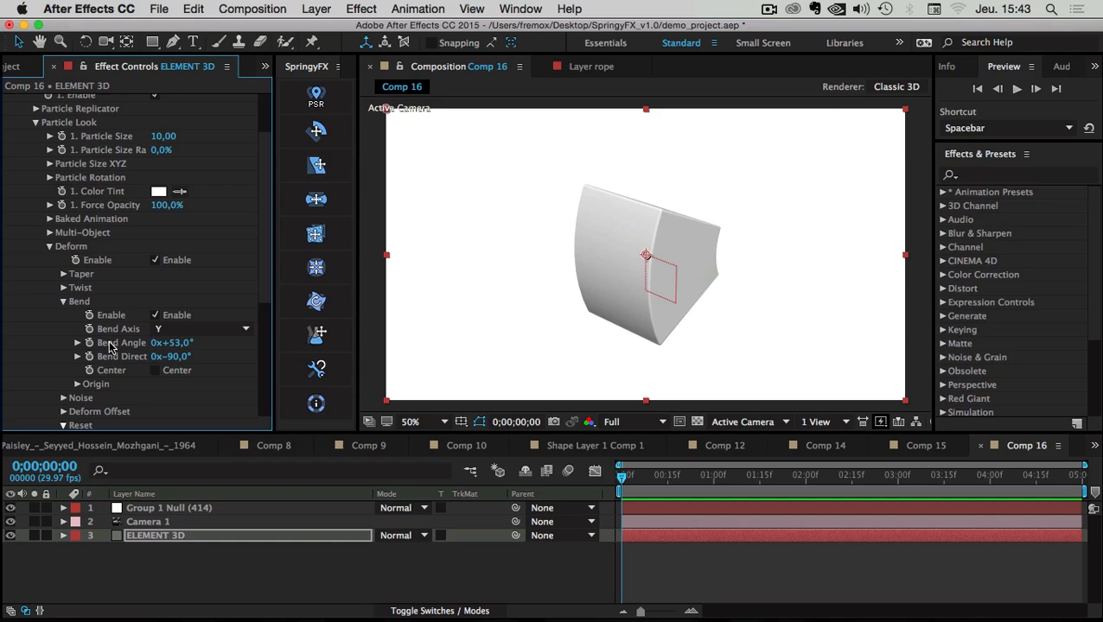
- Reveal the Bend Angle property in the timeline and select it there
right_click(110, 346)
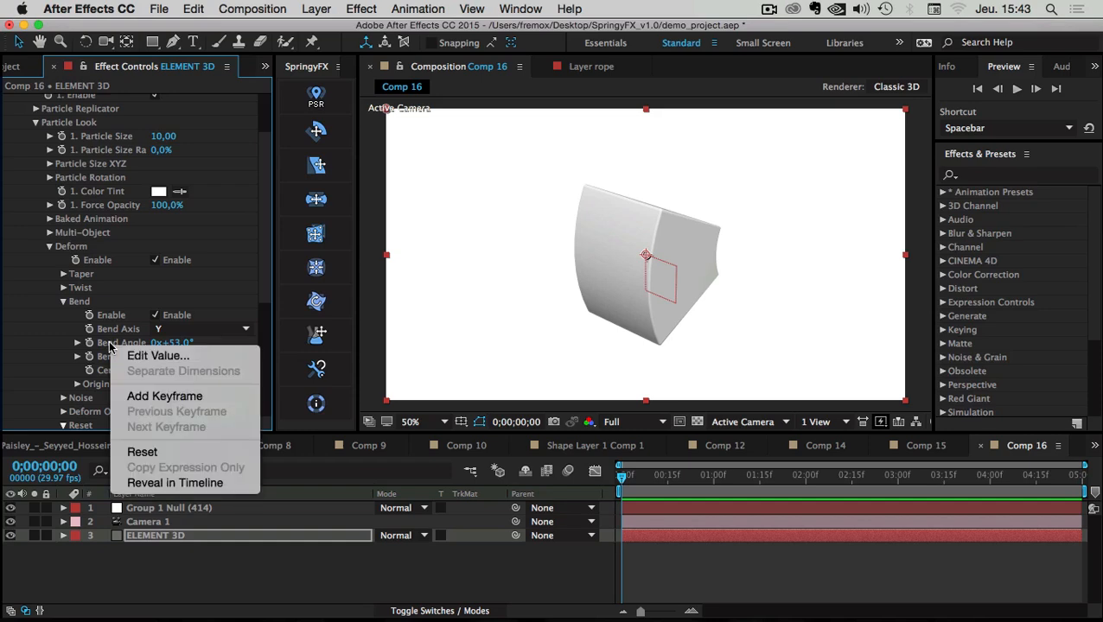
left_click(174, 483)
left_click(109, 573)
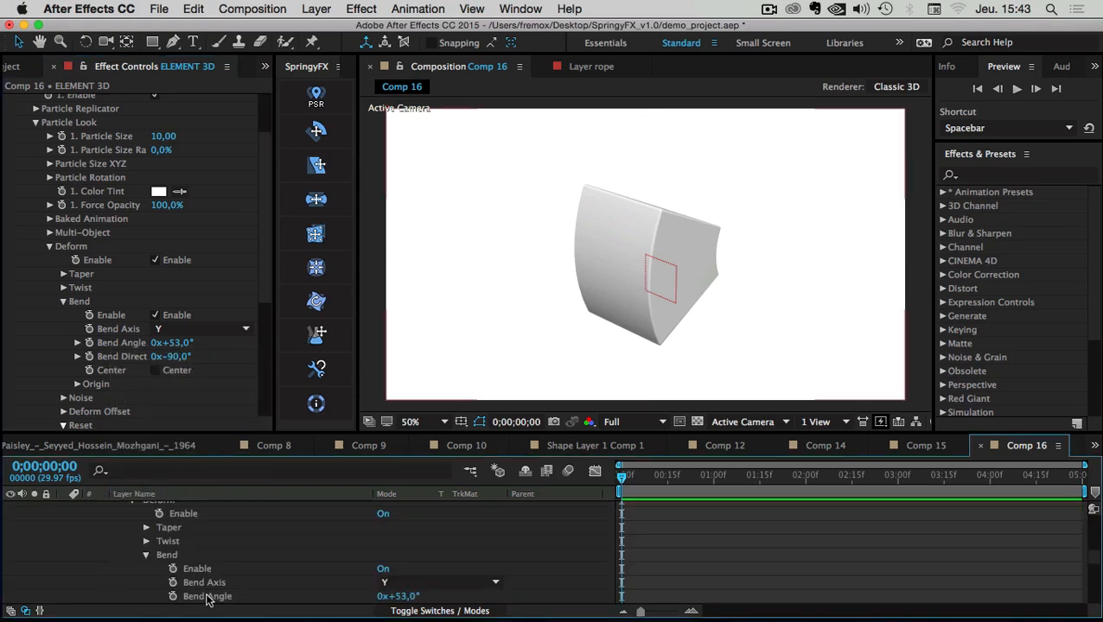
left_click(205, 596)
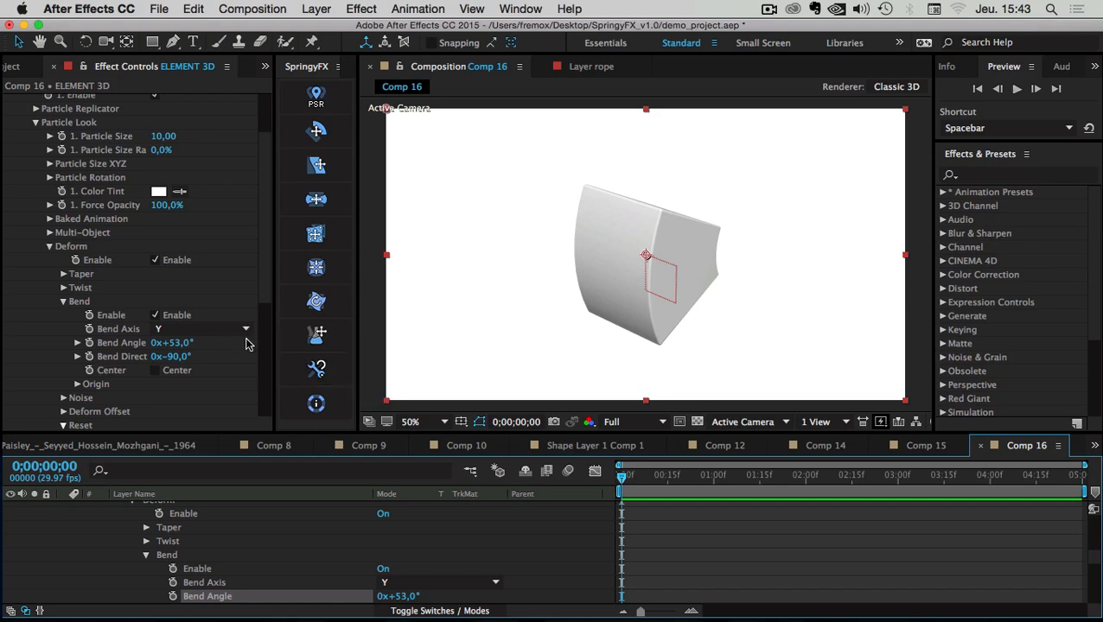
- Widen the SpringyFX panel, start the Custom effect on the Bend Angle, examine the animated properties it offers and cancel it
left_click_drag(359, 344, 447, 337)
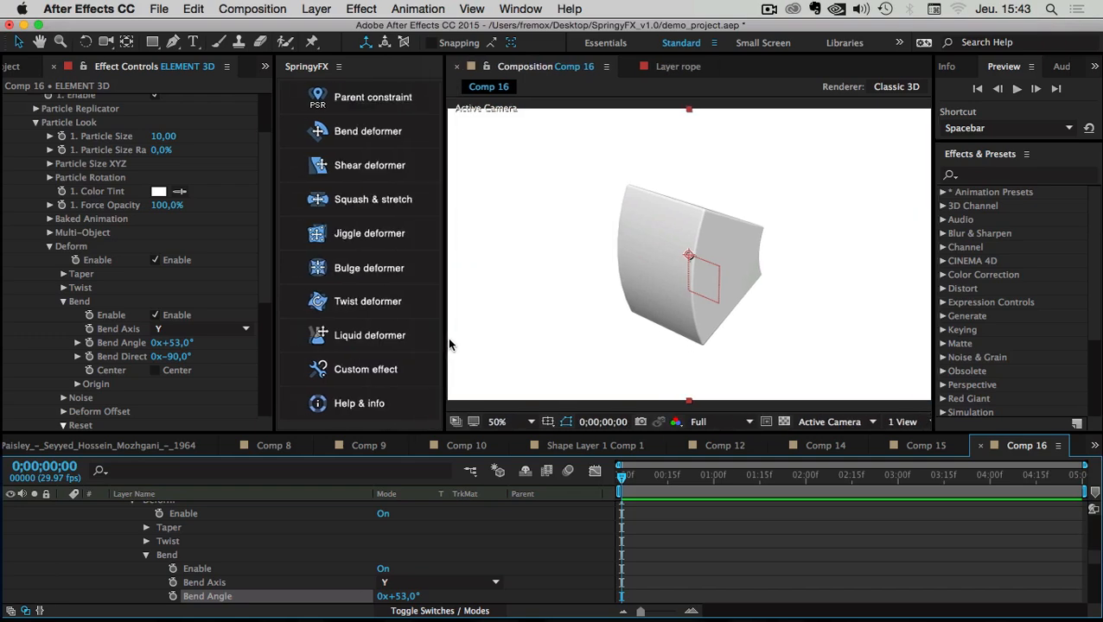
left_click(375, 374)
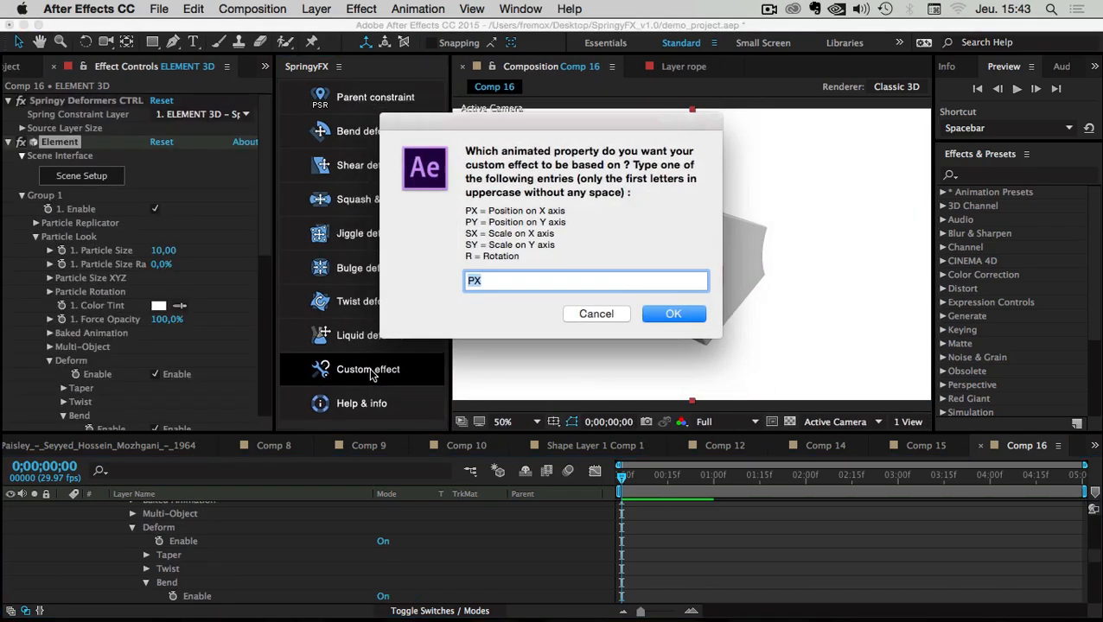
left_click_drag(492, 132, 224, 187)
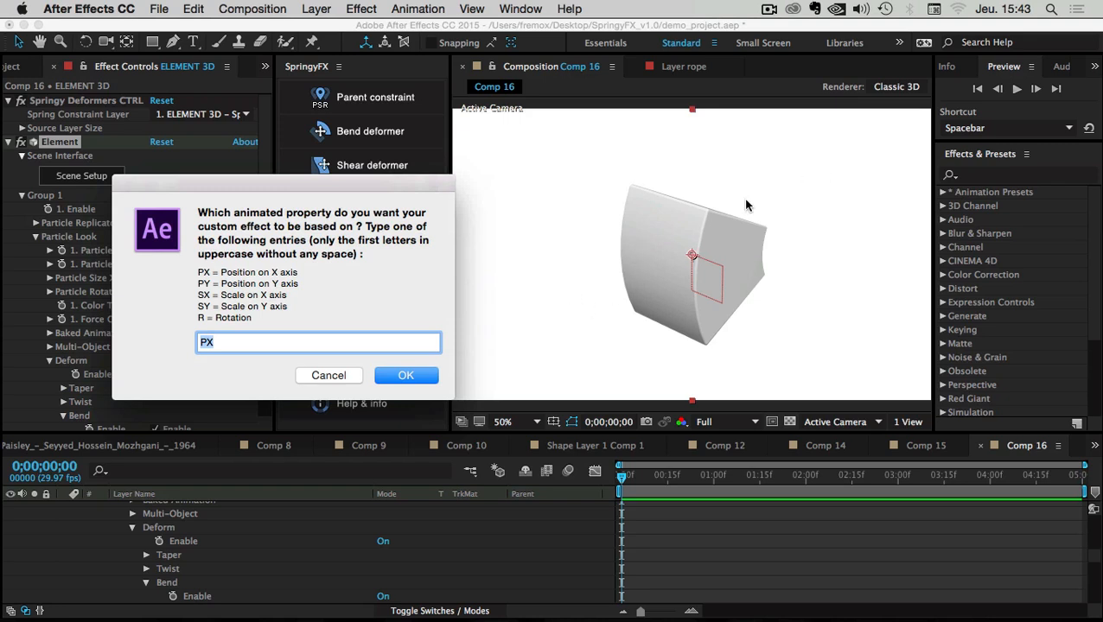
left_click_drag(198, 274, 206, 275)
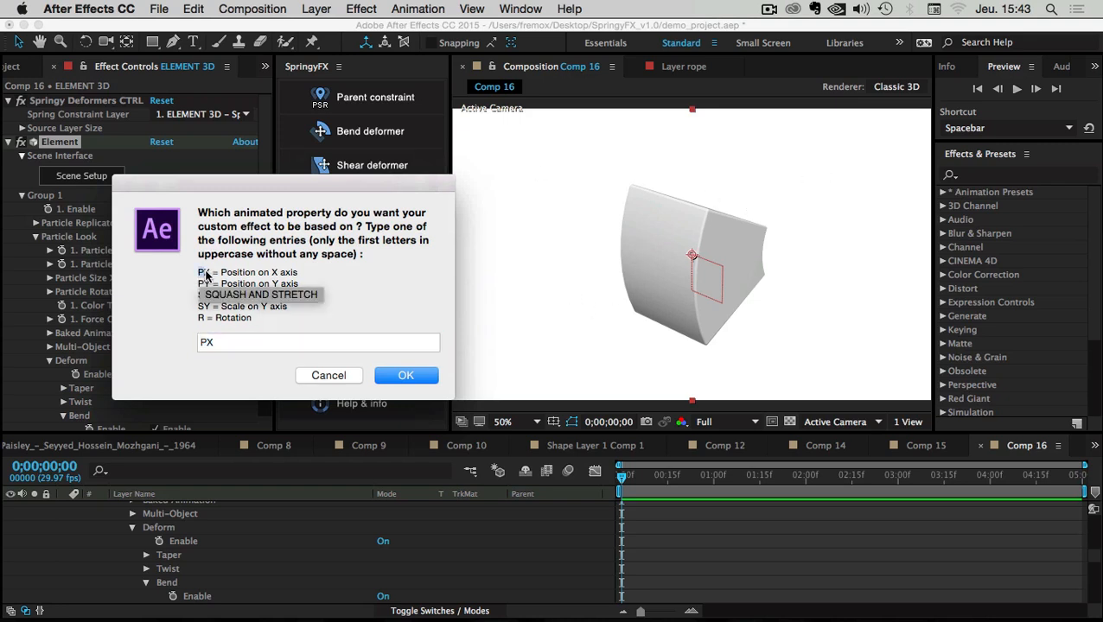
left_click(229, 274)
left_click_drag(248, 187, 449, 194)
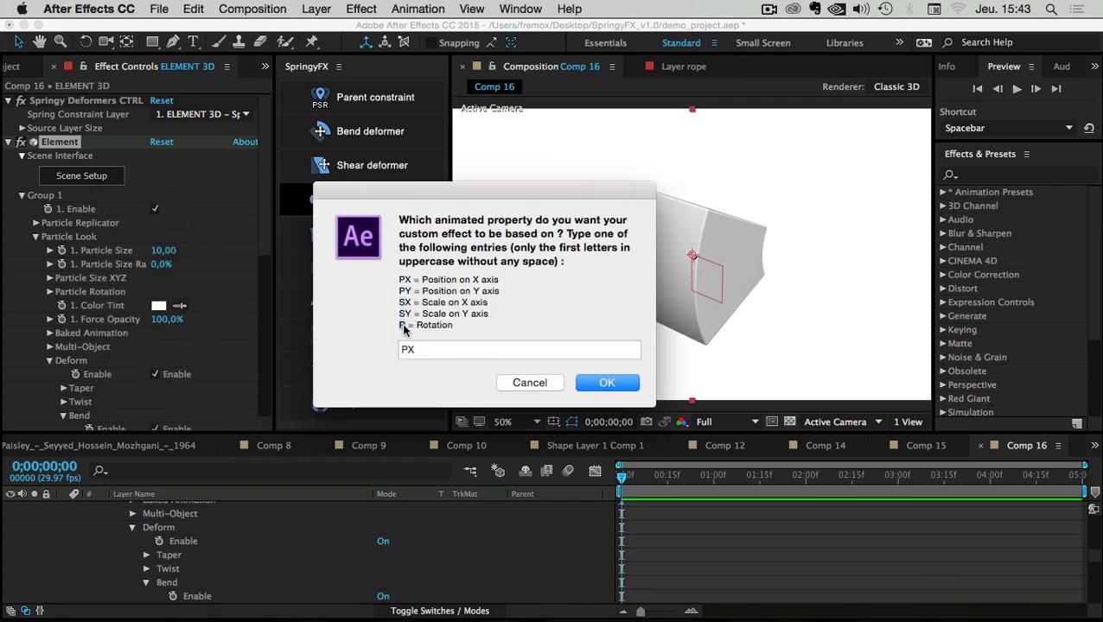
left_click_drag(424, 195, 265, 220)
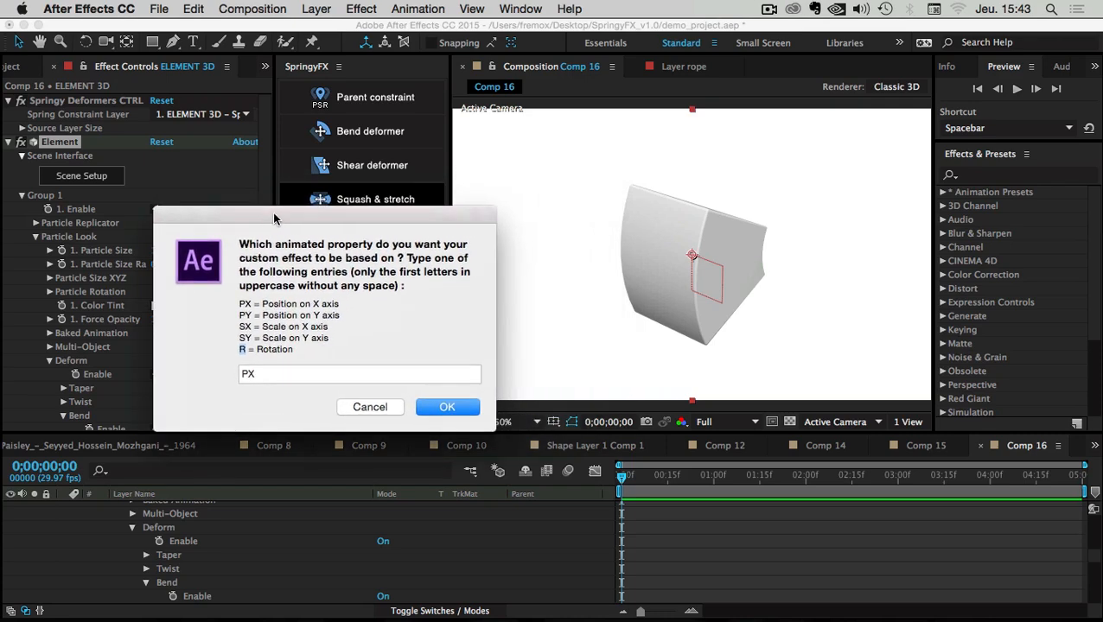
left_click_drag(240, 302, 256, 354)
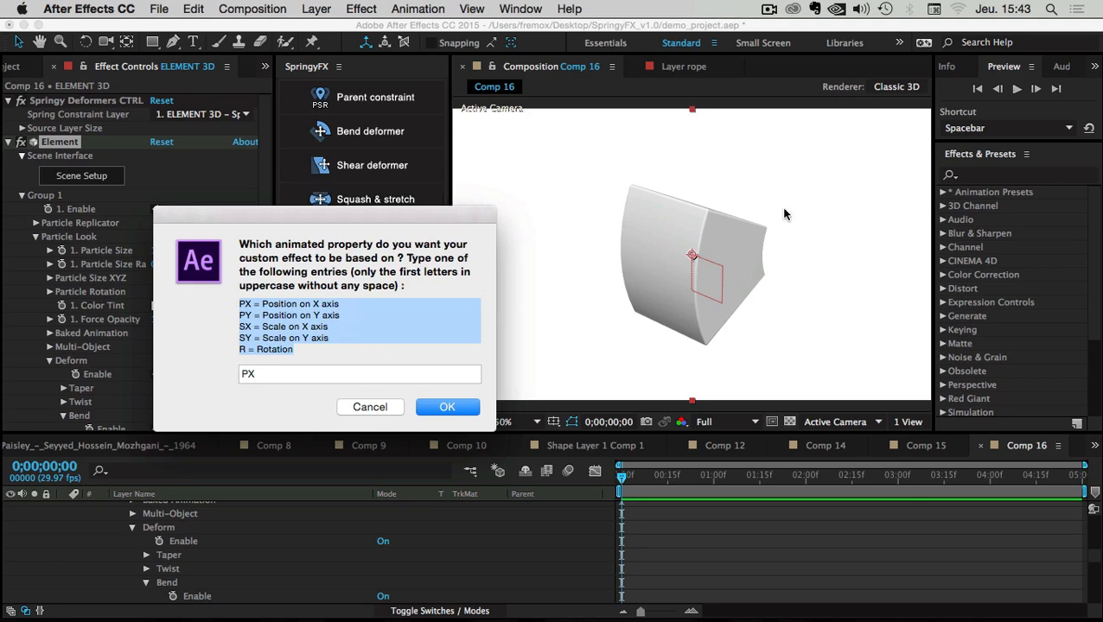
left_click(374, 409)
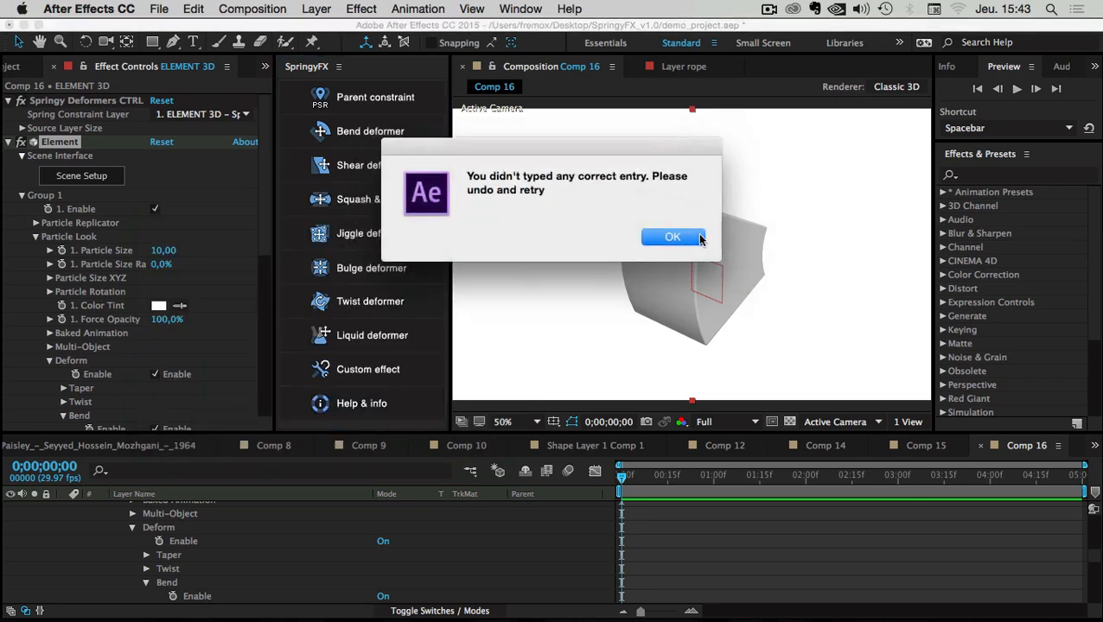
left_click(659, 237)
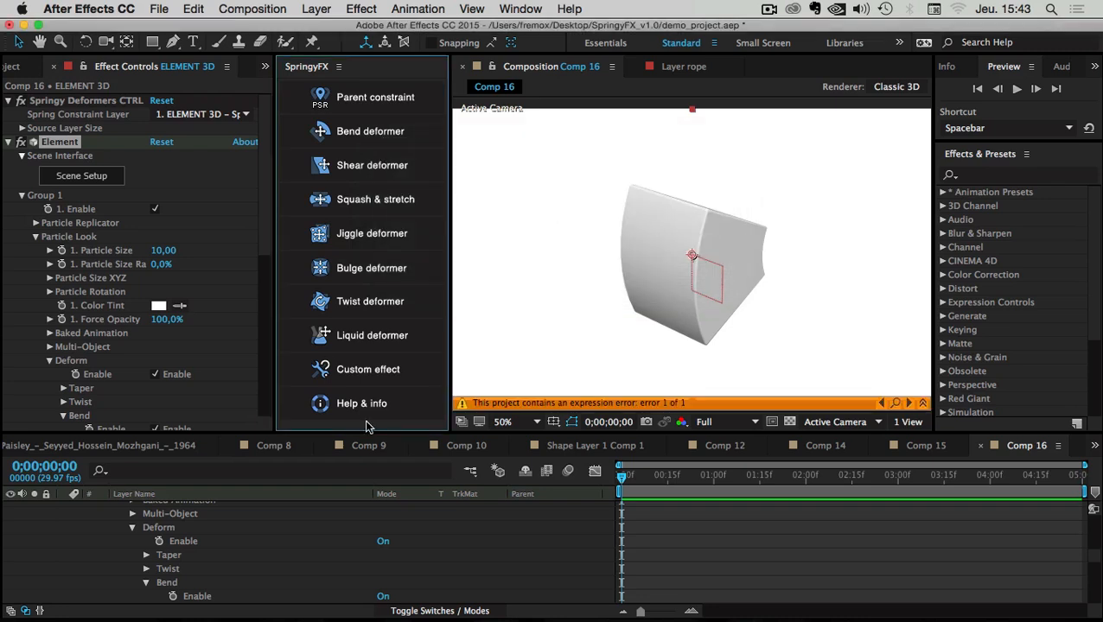
- Reveal the ELEMENT 3D layer's Bend Angle property in the timeline again and select it
scroll(88, 556, "up", 10)
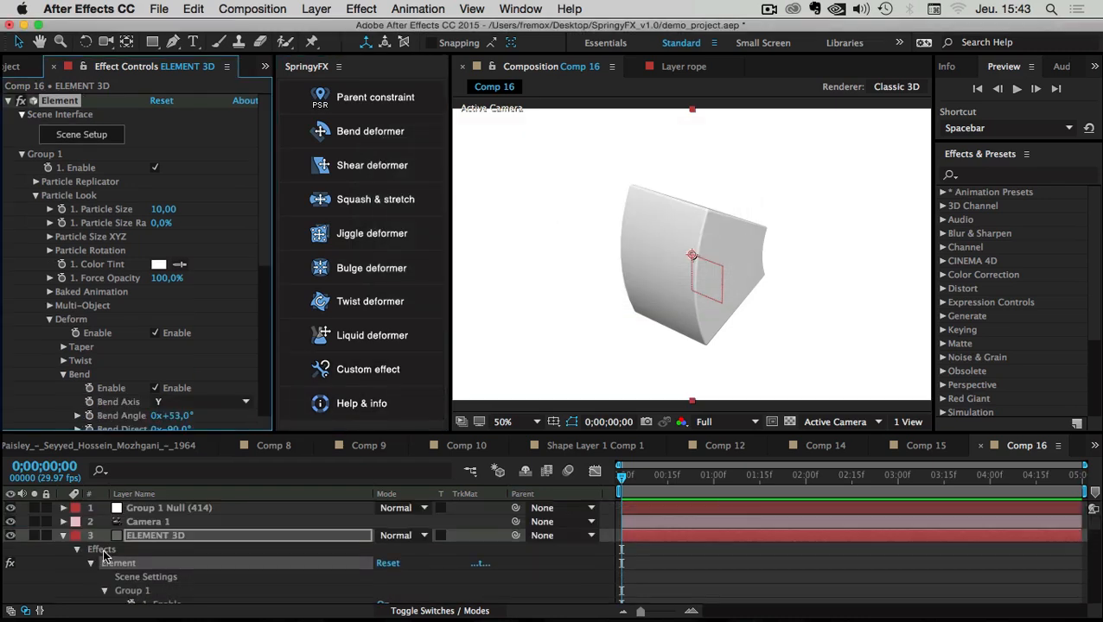
scroll(95, 558, "down", 10)
scroll(108, 553, "up", 1)
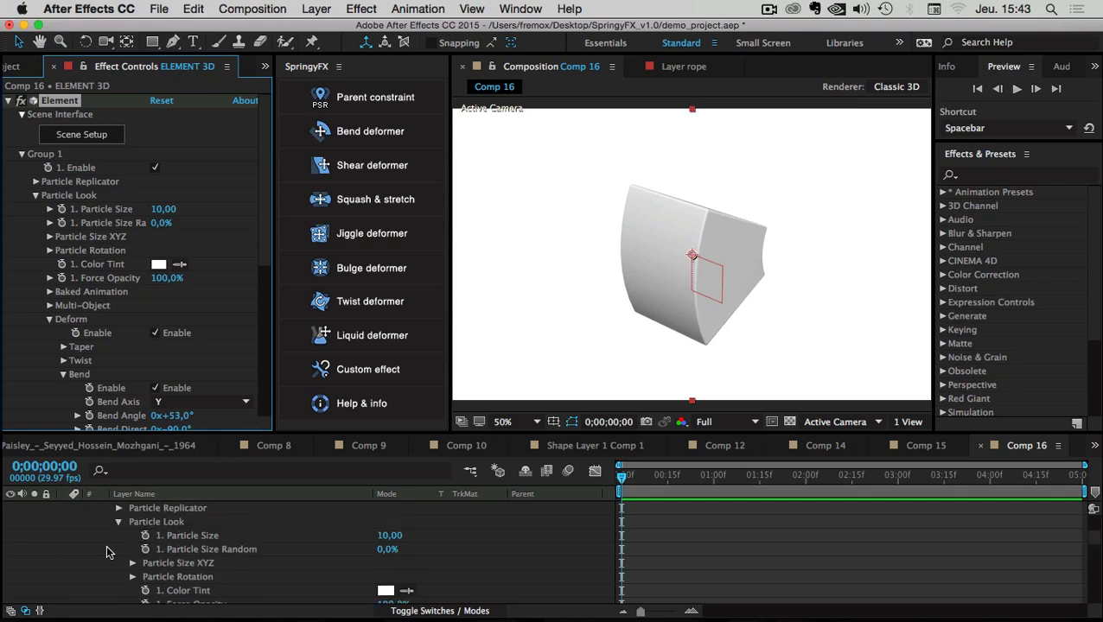
scroll(107, 553, "down", 1)
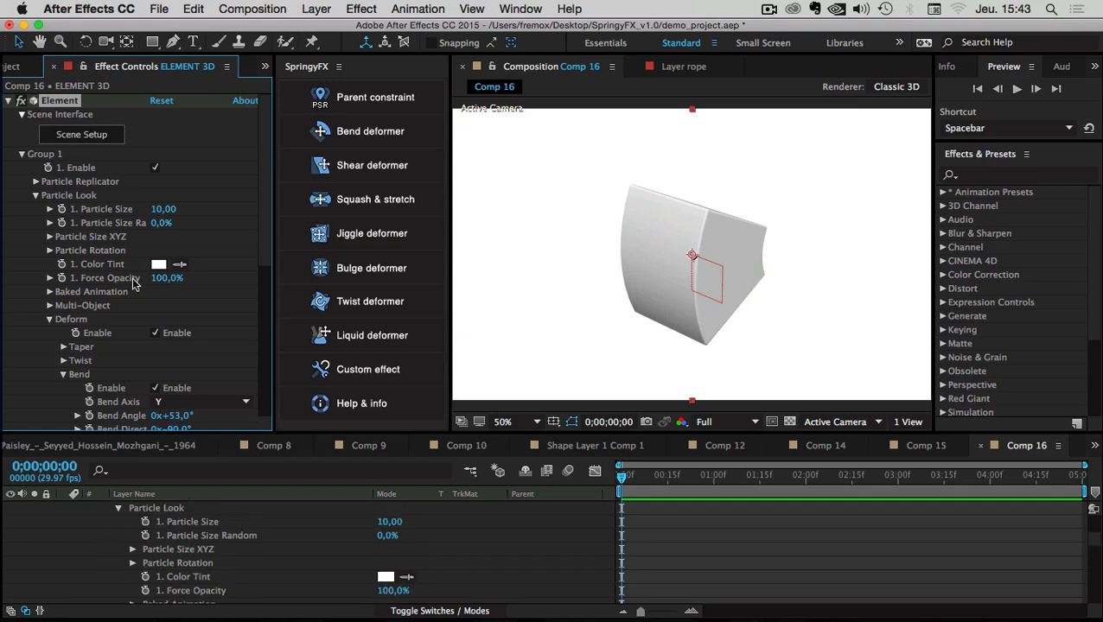
right_click(121, 415)
left_click(195, 554)
left_click(210, 596)
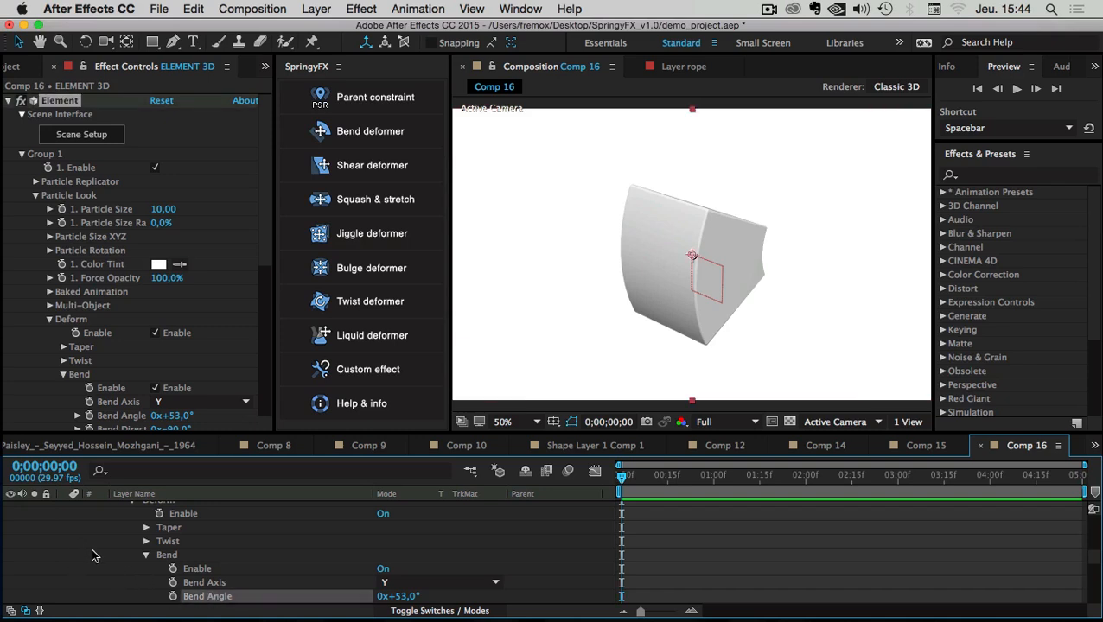
- Reduce the ELEMENT 3D layer's expanded properties in the timeline to only the selected Bend Angle
key("s")
key("s")
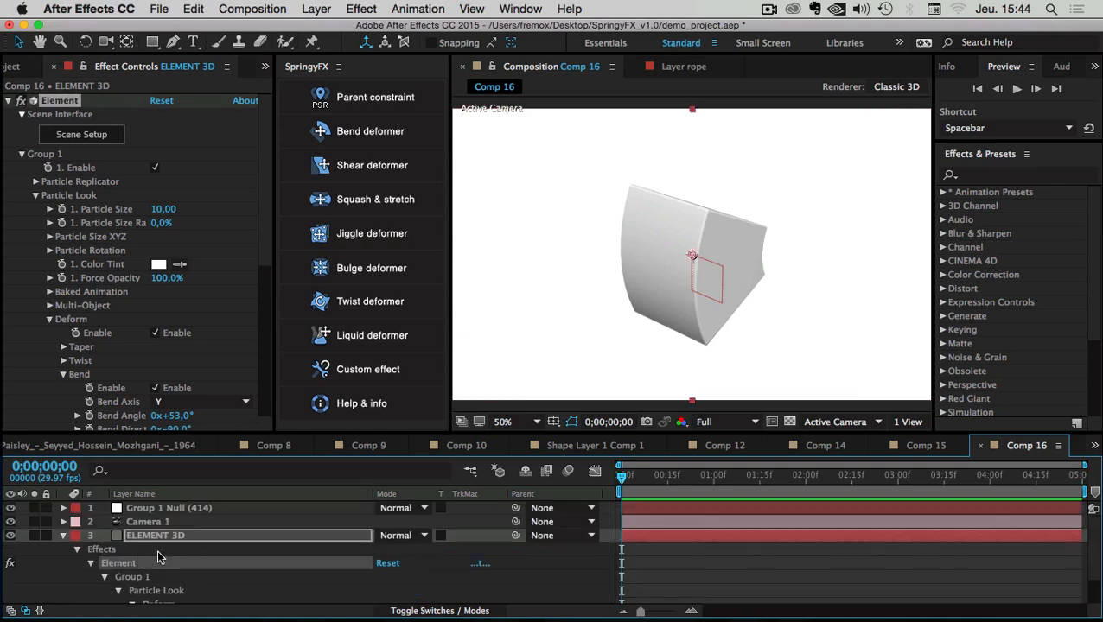
scroll(160, 557, "down", 2)
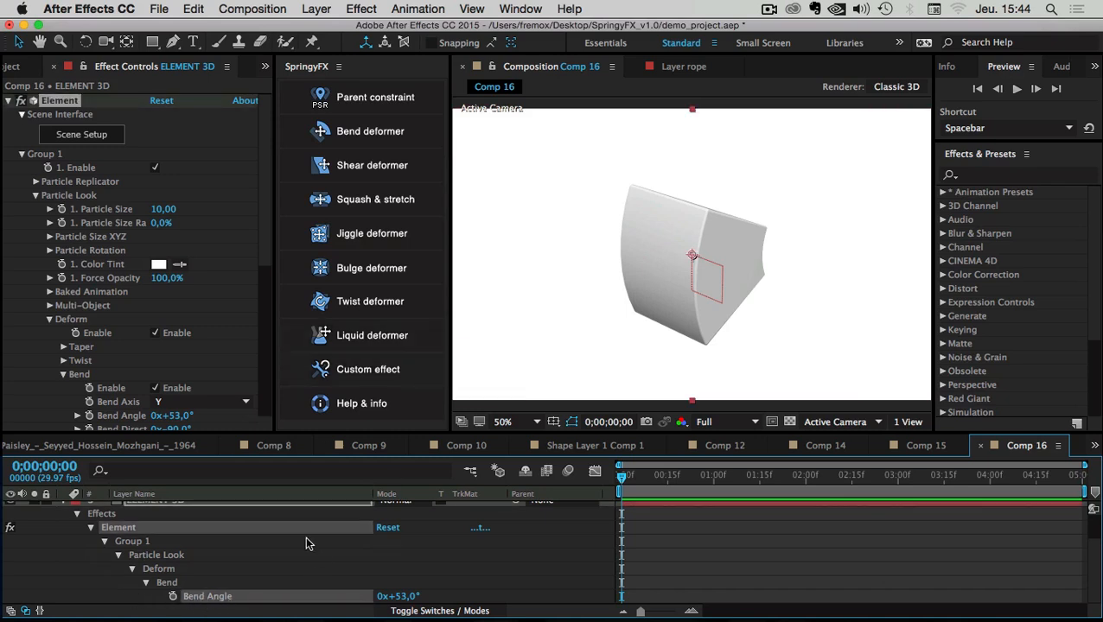
scroll(333, 560, "up", 2)
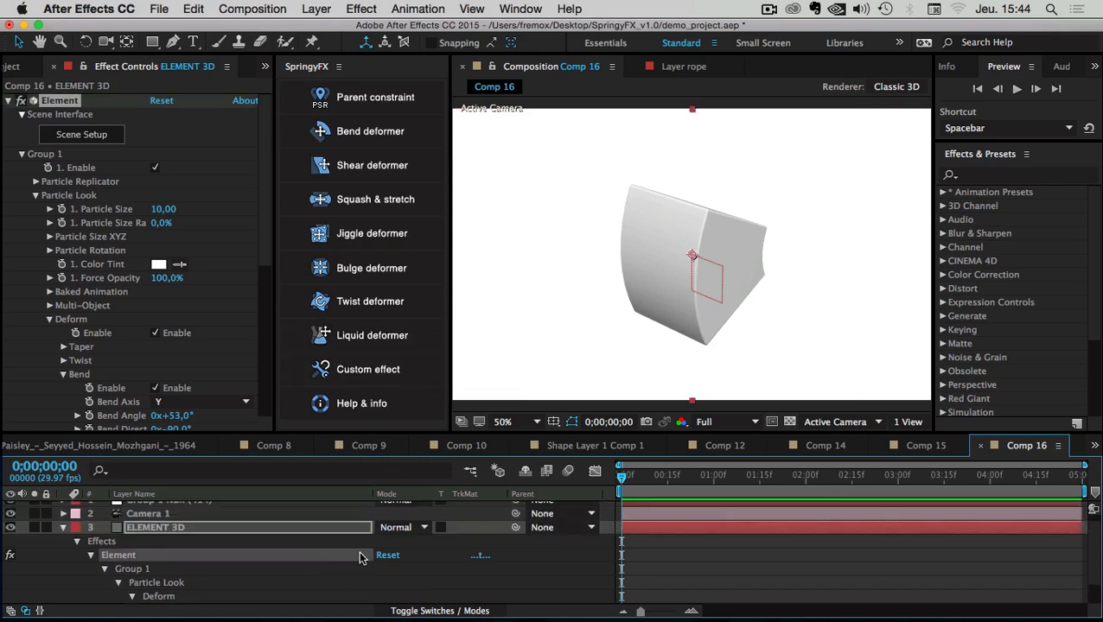
scroll(370, 547, "up", 1)
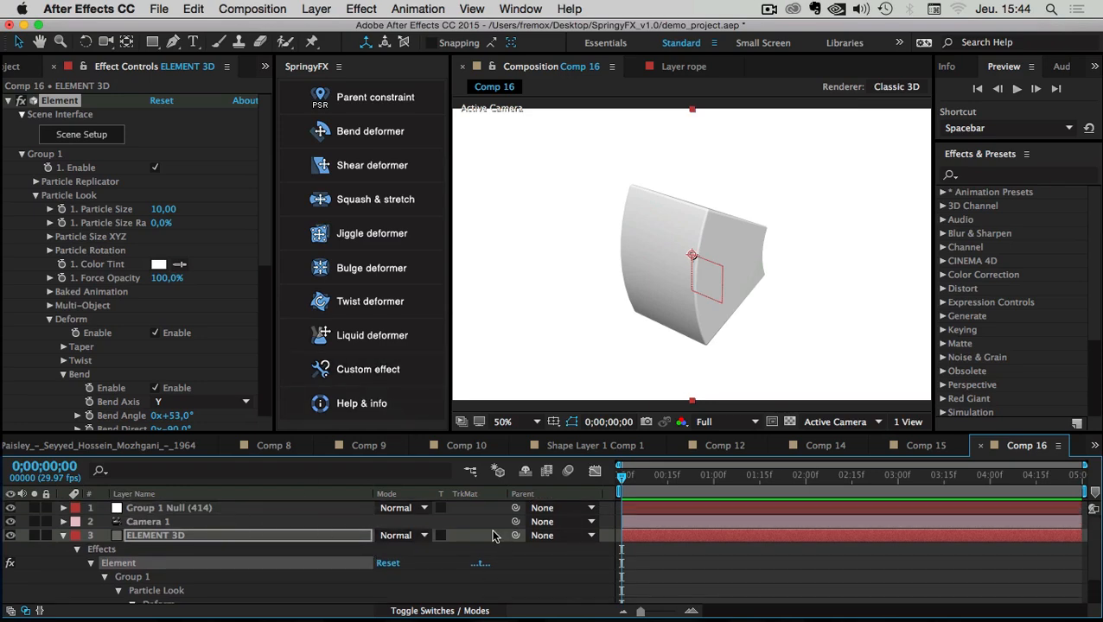
- Show the layer switches, turn ELEMENT 3D into a 3D layer and dismiss the warning
left_click(440, 610)
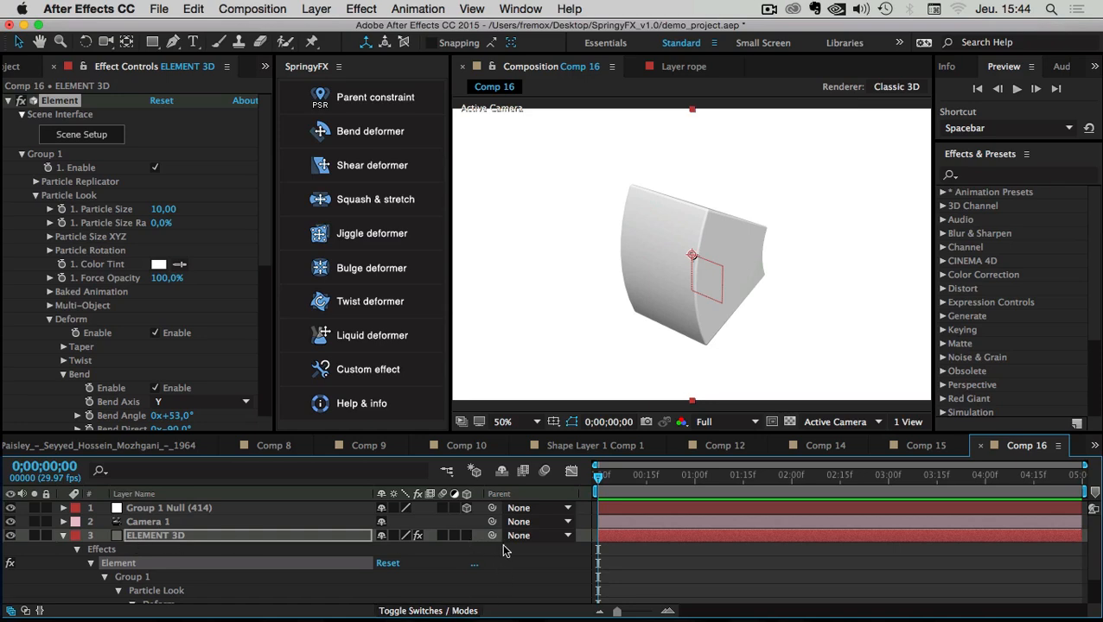
left_click(466, 535)
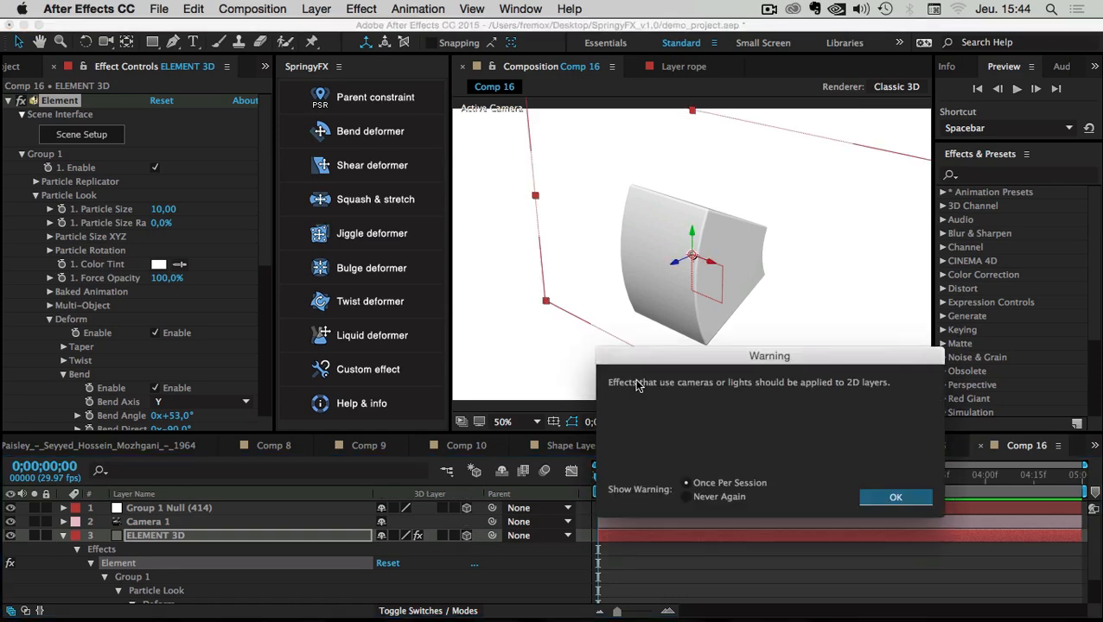
left_click_drag(665, 362, 441, 286)
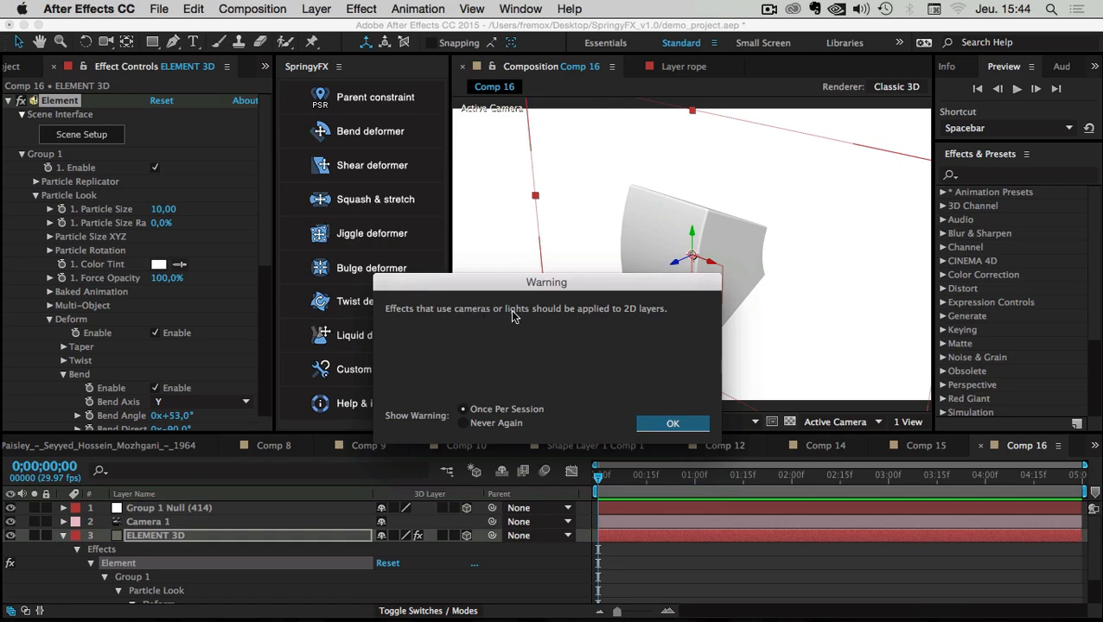
left_click(671, 426)
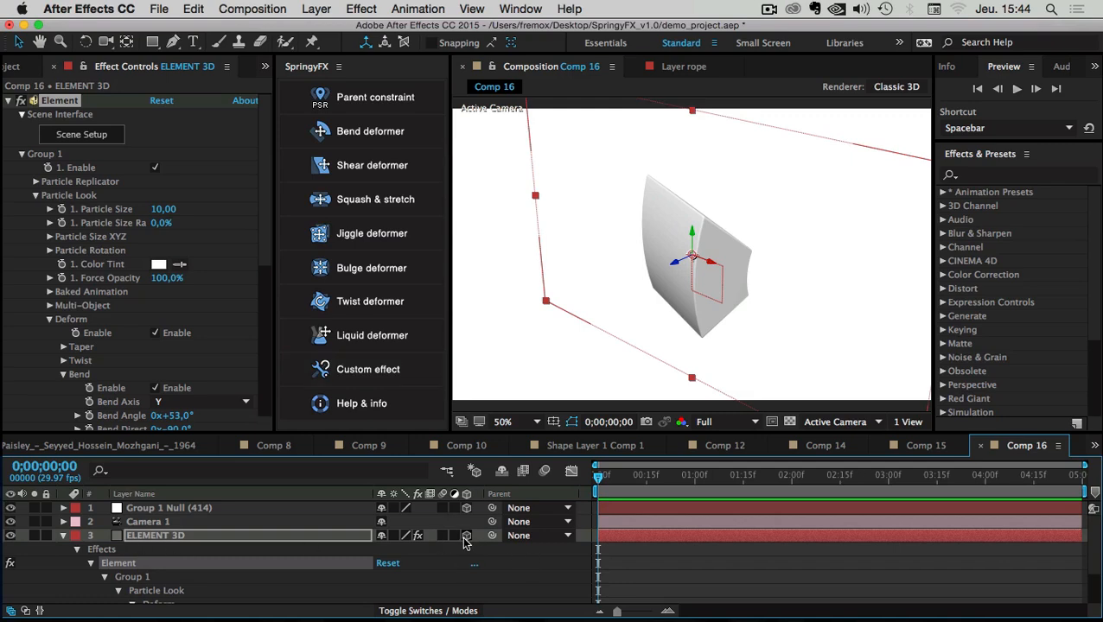
- Select the Bend Angle property of the 3D-enabled ELEMENT 3D layer and start the SpringyFX Custom effect on it
left_click(45, 564)
scroll(177, 541, "down", 4)
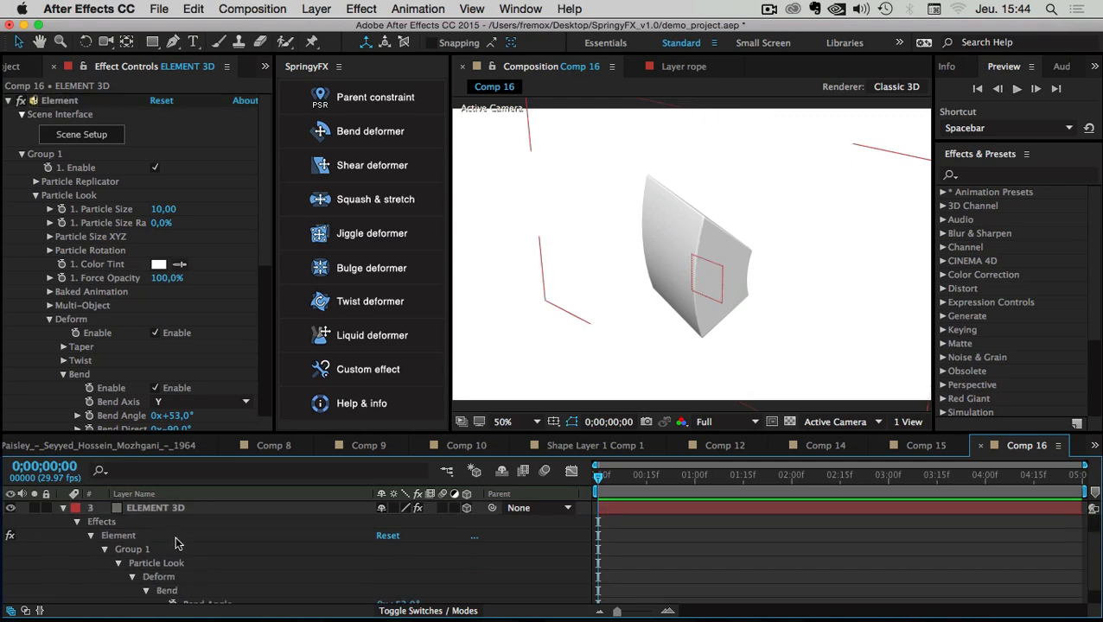
left_click(199, 585)
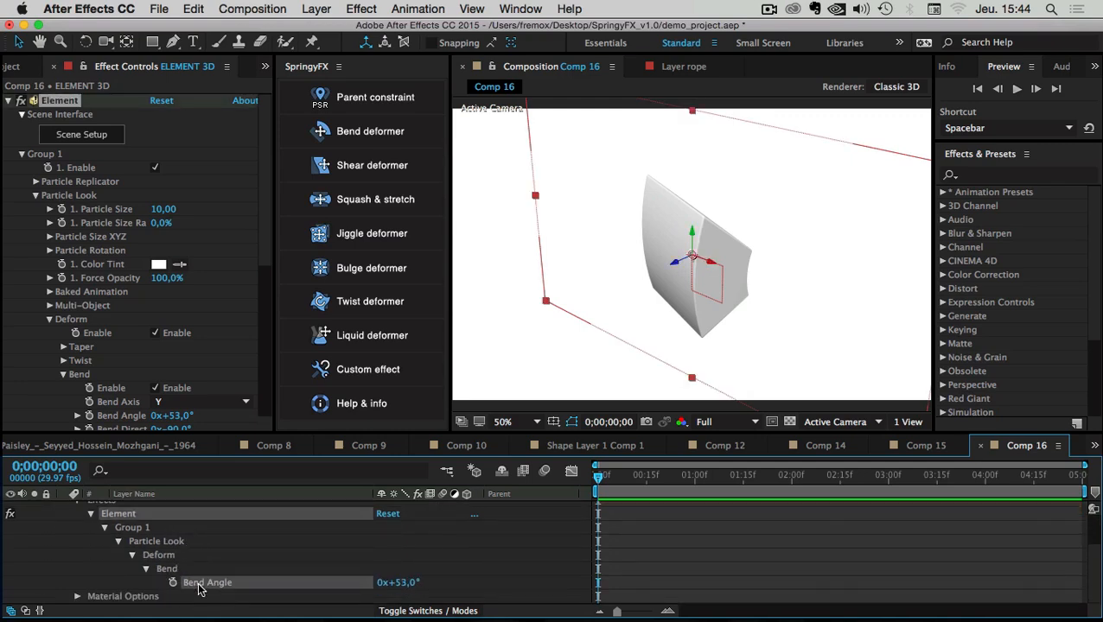
scroll(198, 588, "up", 5)
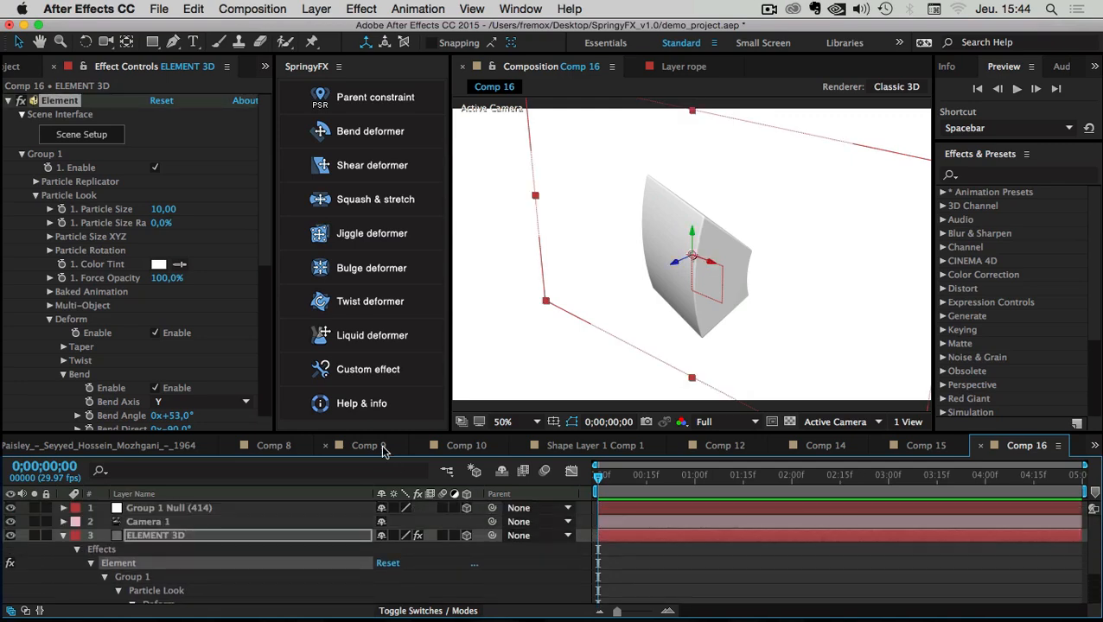
left_click(351, 376)
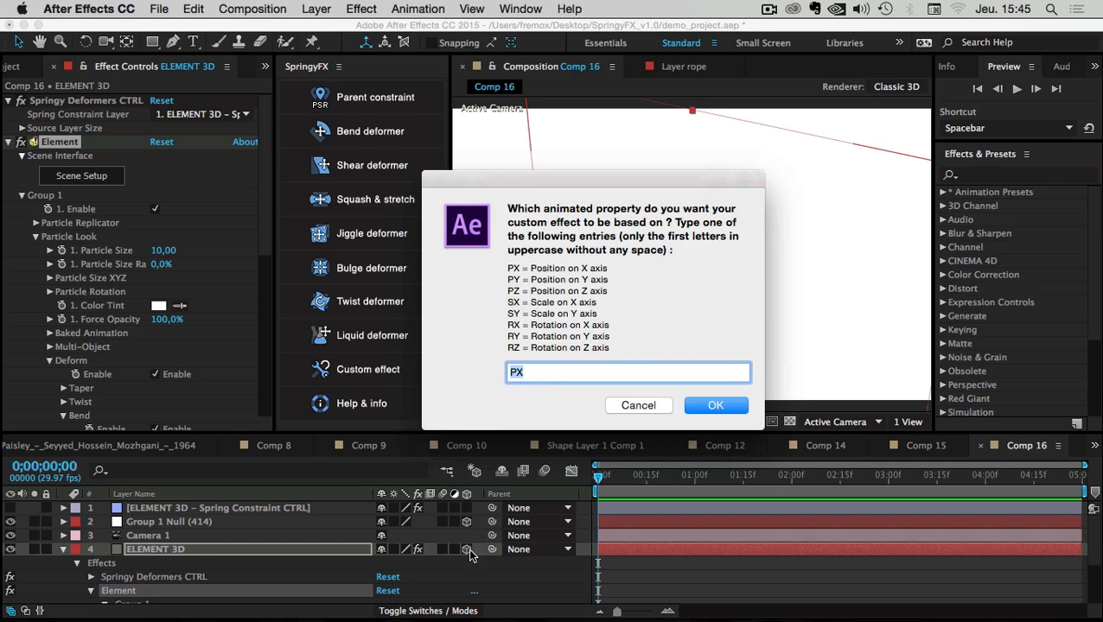
- Examine the position, scale and rotation entries that the Custom effect prompt offers for a 3D layer
double_click(513, 269)
double_click(512, 280)
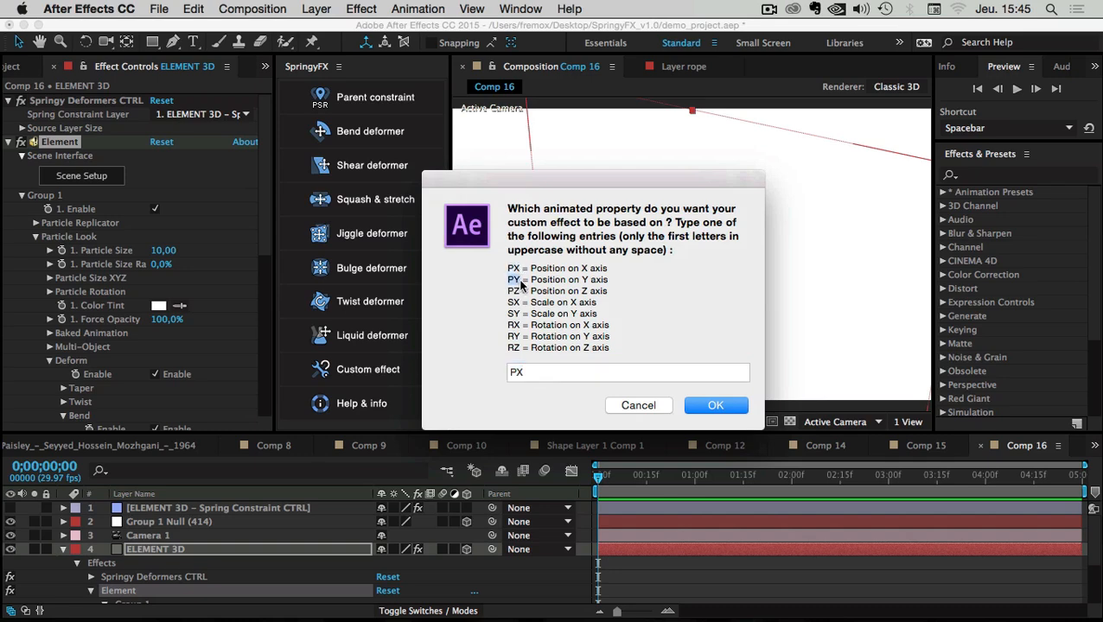
double_click(517, 292)
left_click_drag(599, 184, 409, 223)
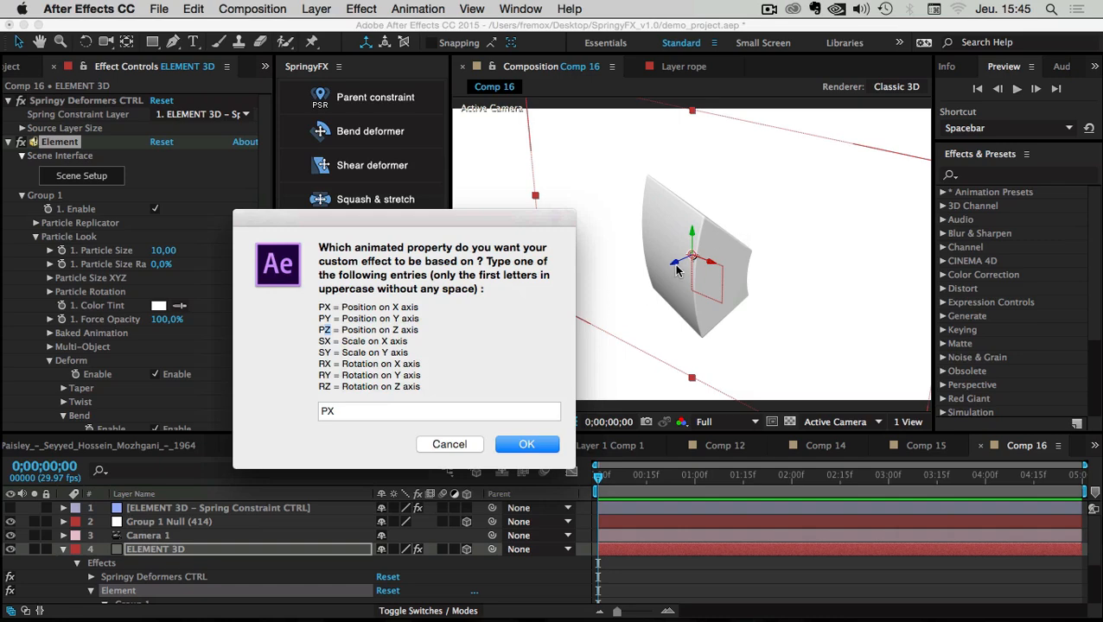
left_click_drag(484, 223, 630, 189)
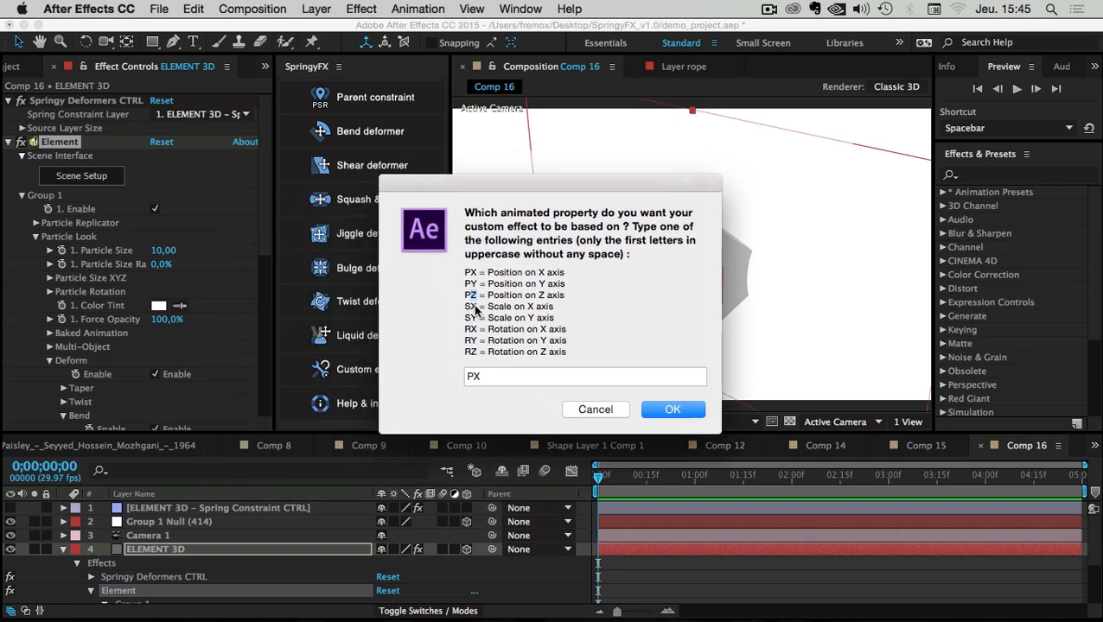
left_click_drag(477, 307, 466, 352)
left_click(470, 322)
left_click_drag(476, 295, 467, 299)
- Base the custom effect on the Z-axis position by entering PZ, and confirm
double_click(475, 377)
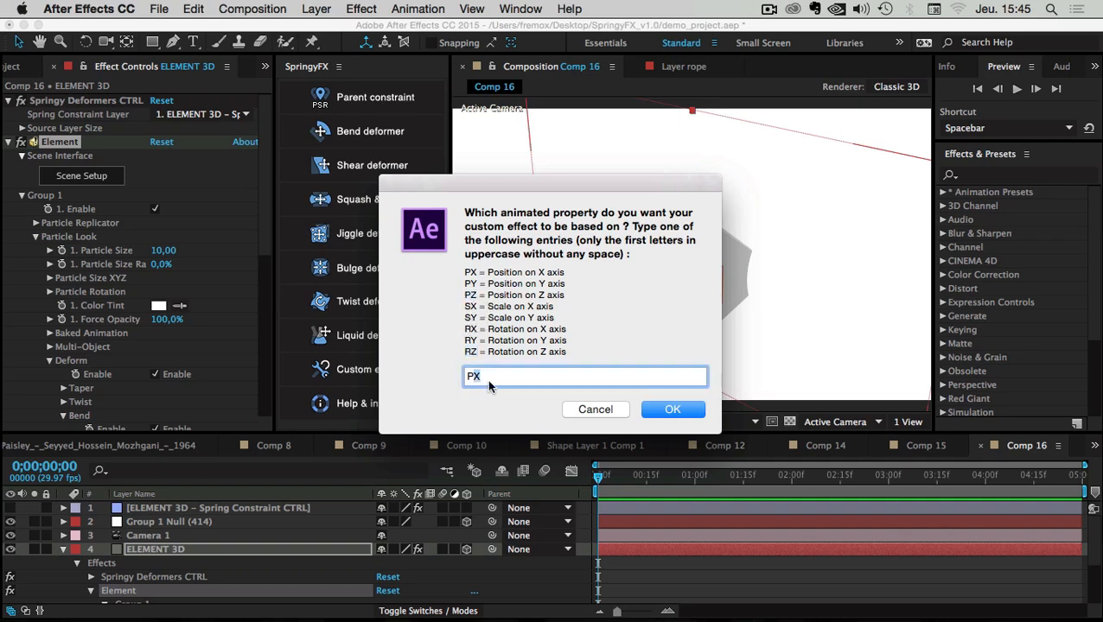
type("PZ")
left_click_drag(516, 187, 540, 180)
left_click(698, 405)
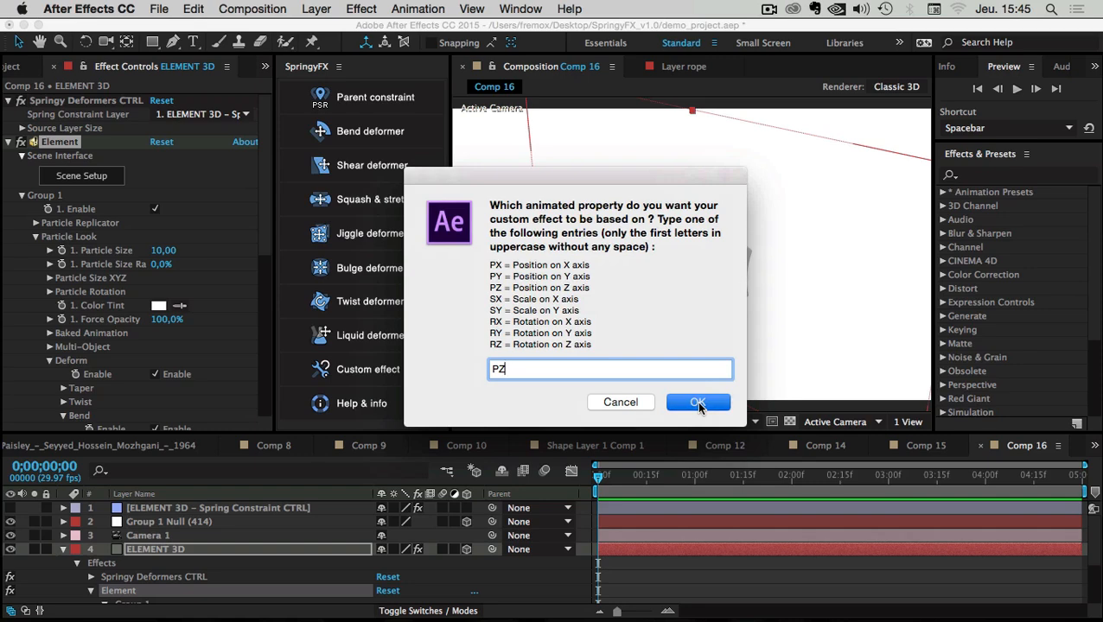
- Inspect the Bend Angle value under the Element effect in the timeline and select the ELEMENT 3D layer
scroll(134, 565, "down", 5)
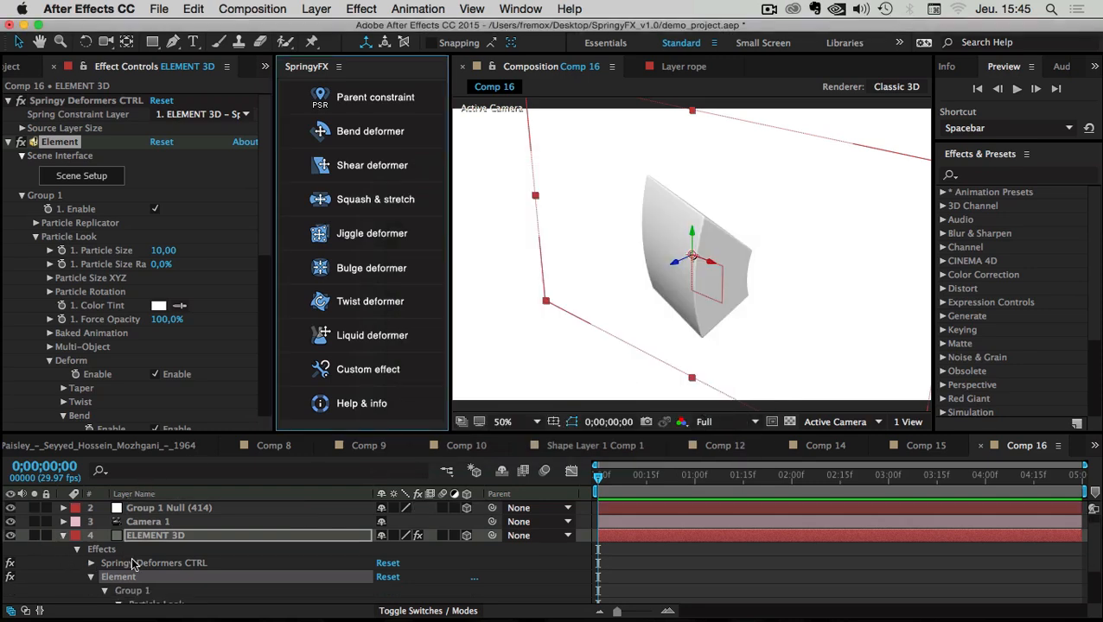
left_click(124, 570)
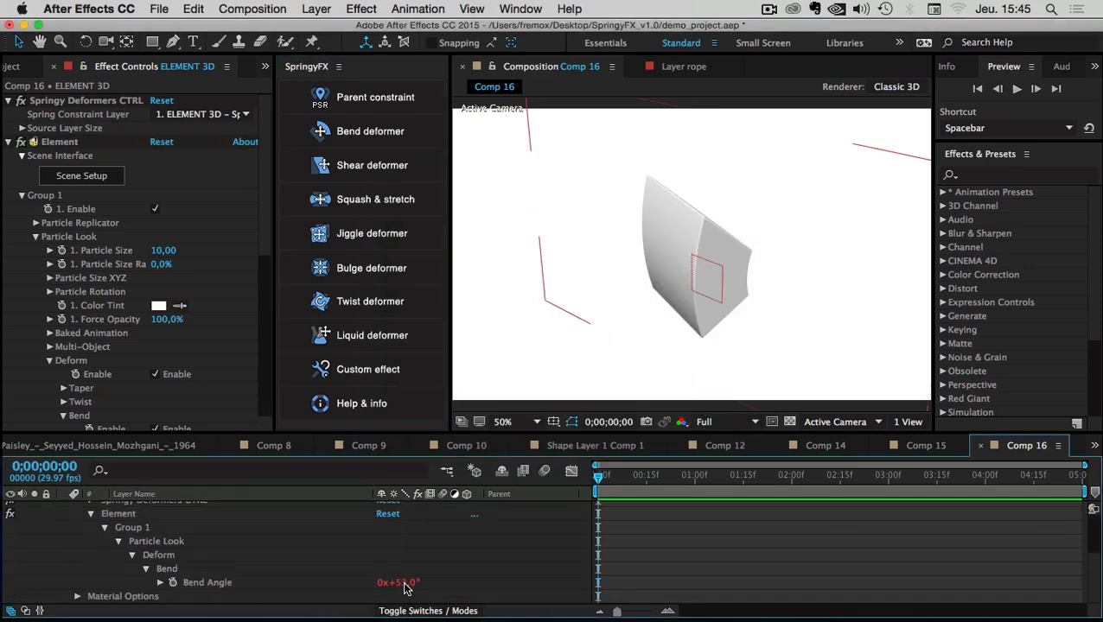
left_click(399, 582)
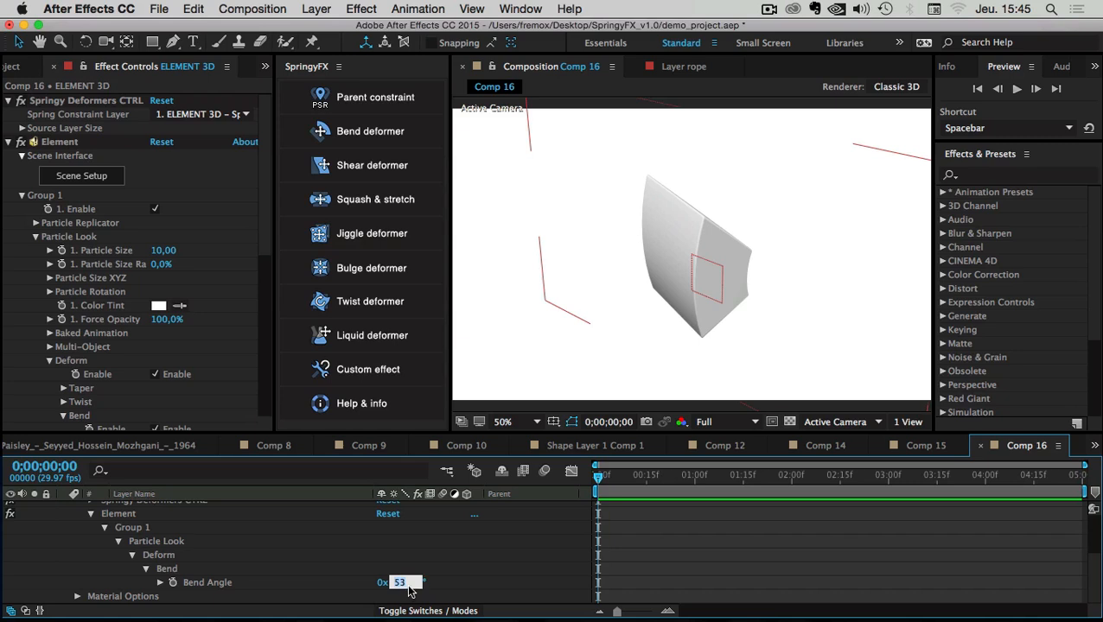
scroll(517, 558, "up", 5)
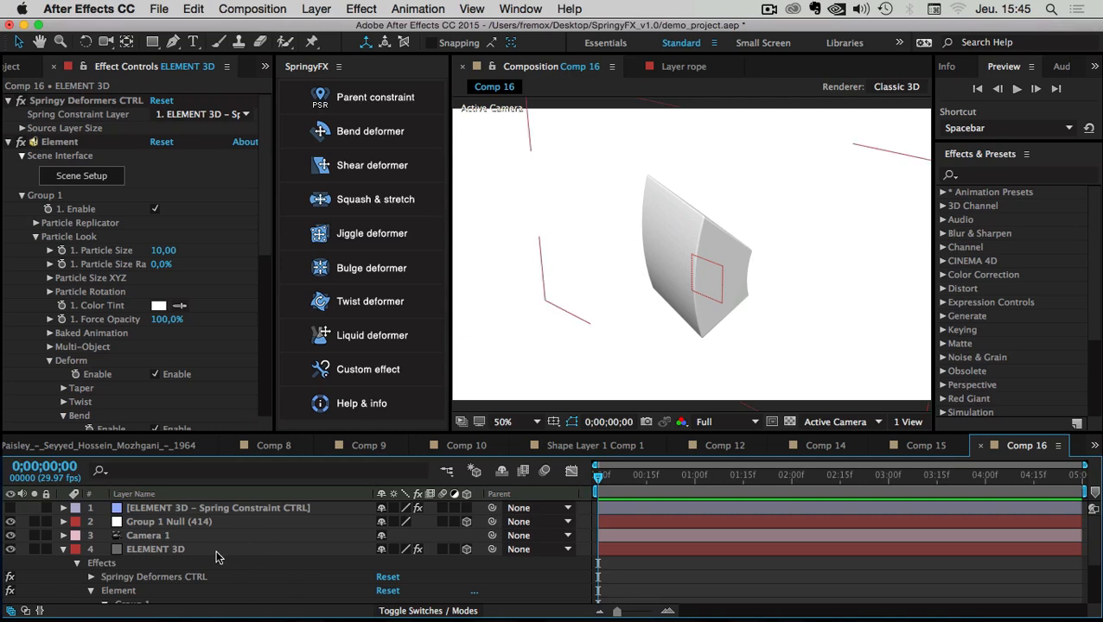
left_click(423, 552)
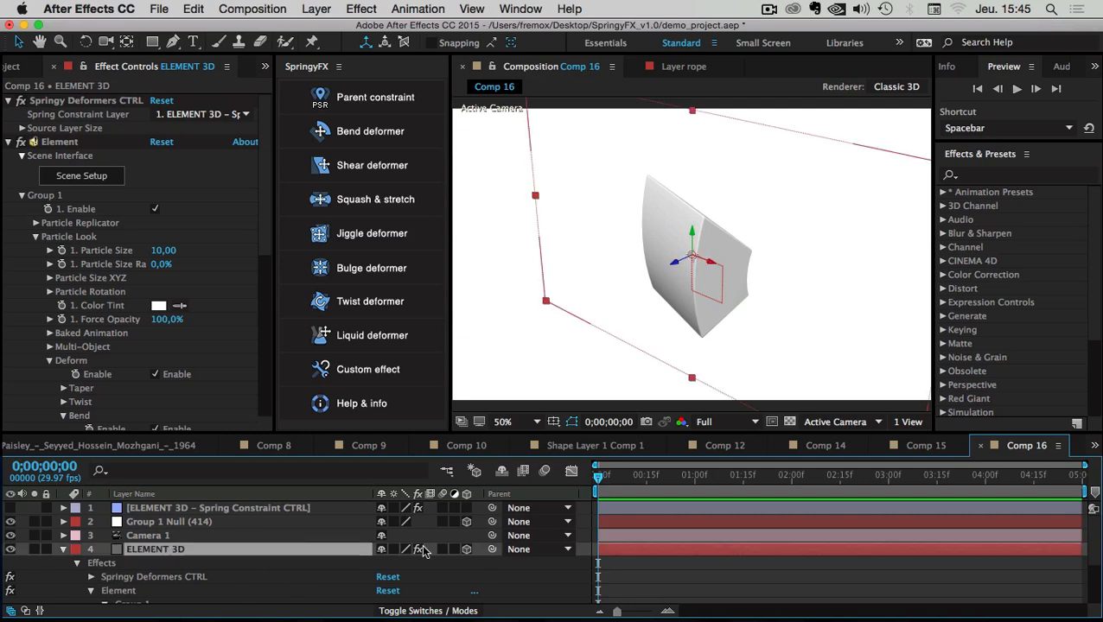
- Turn the ELEMENT 3D layer back into a 2D layer and collapse its properties
left_click(467, 552)
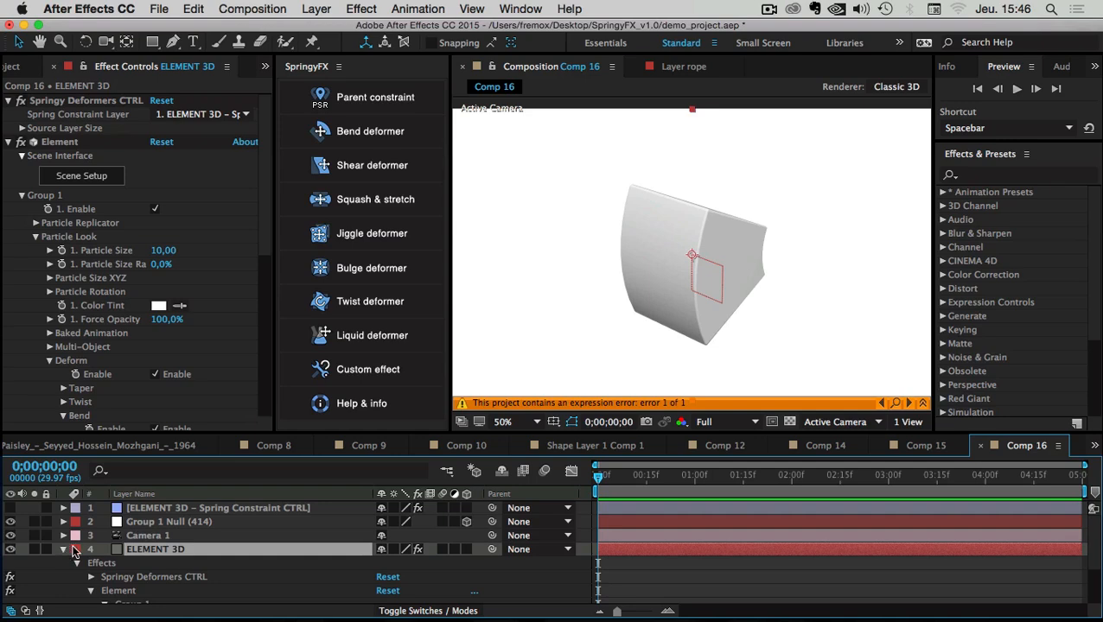
left_click(63, 551)
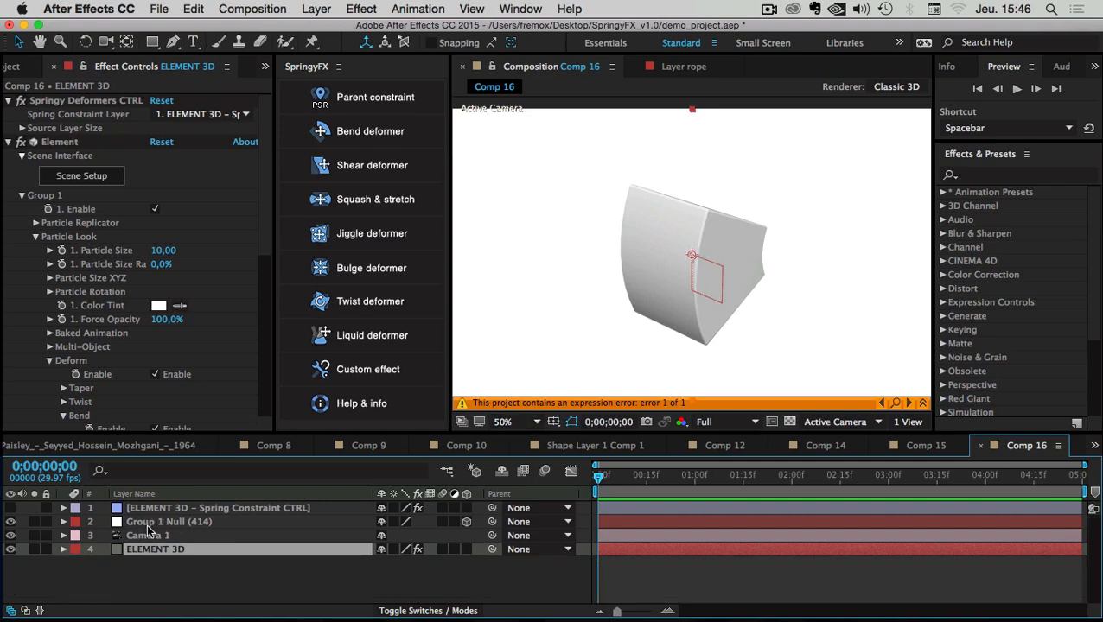
- Make the ELEMENT 3D - Spring Constraint CTRL layer inherit its motion from Group 1 Null (414)
left_click(229, 510)
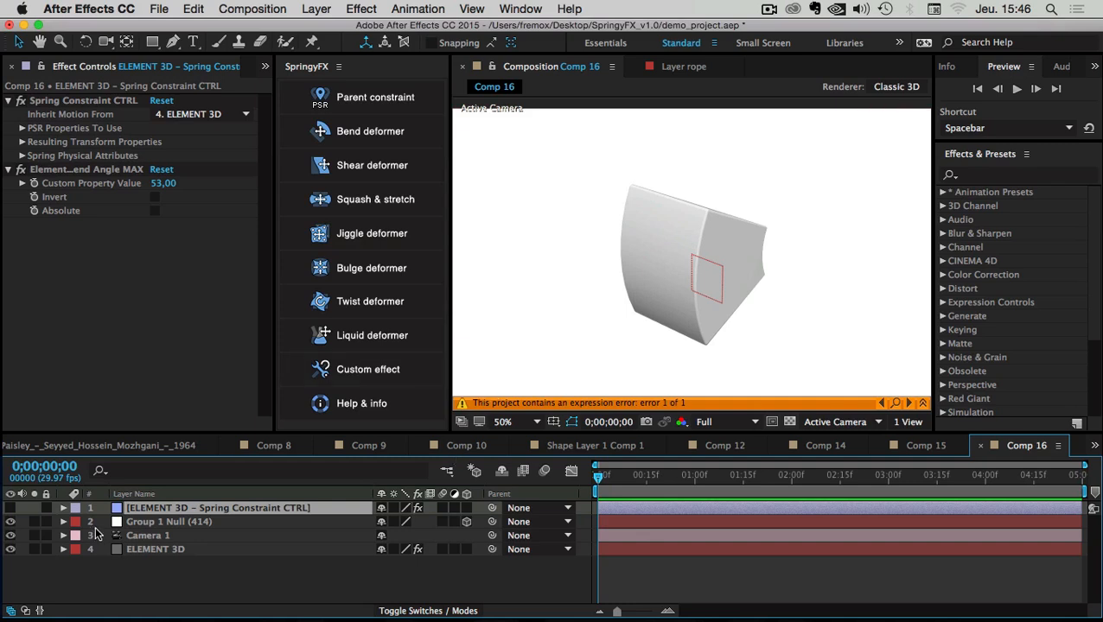
left_click(151, 523)
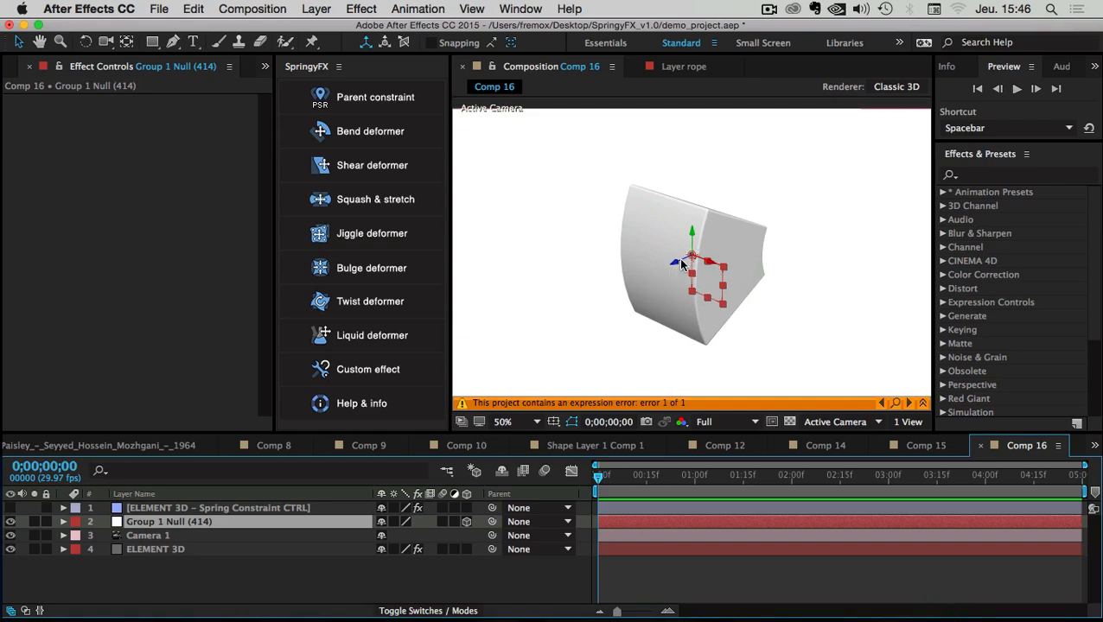
left_click(143, 579)
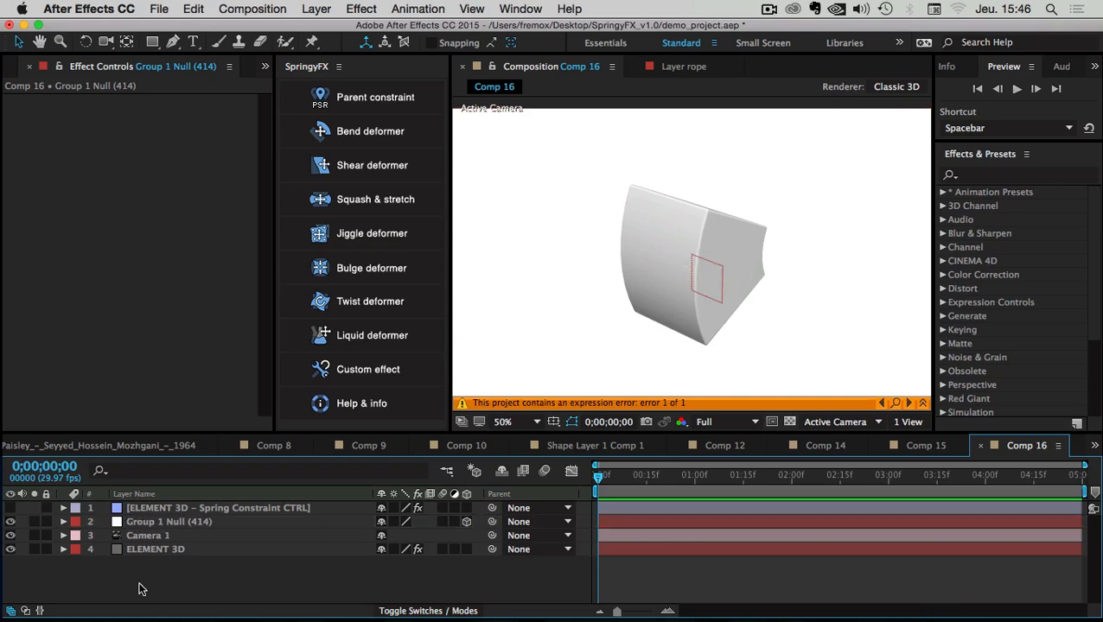
left_click(227, 509)
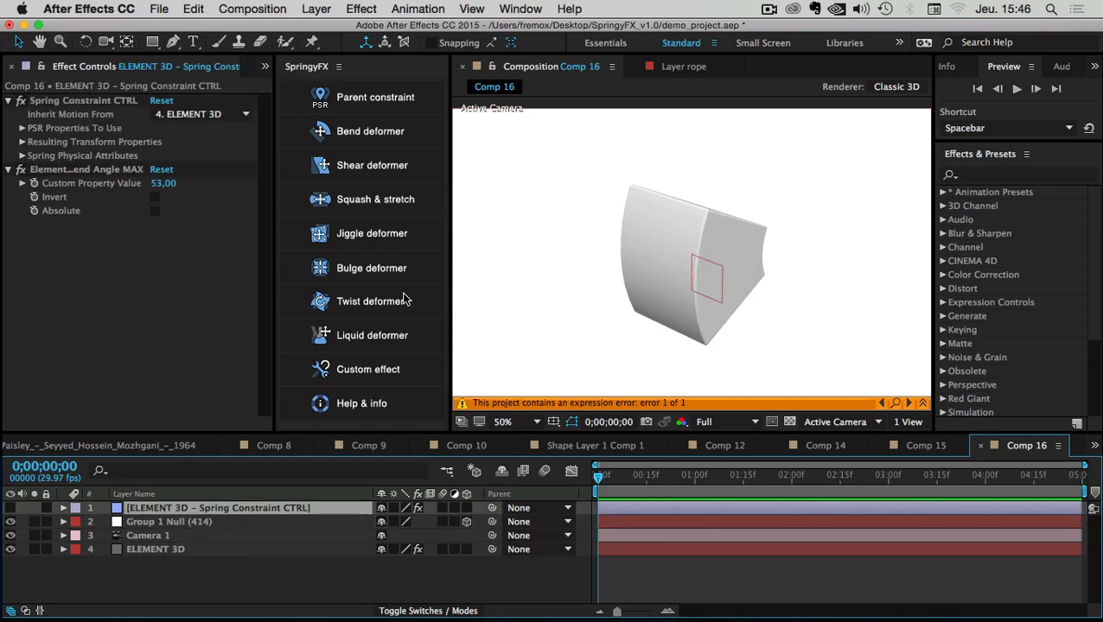
left_click(245, 114)
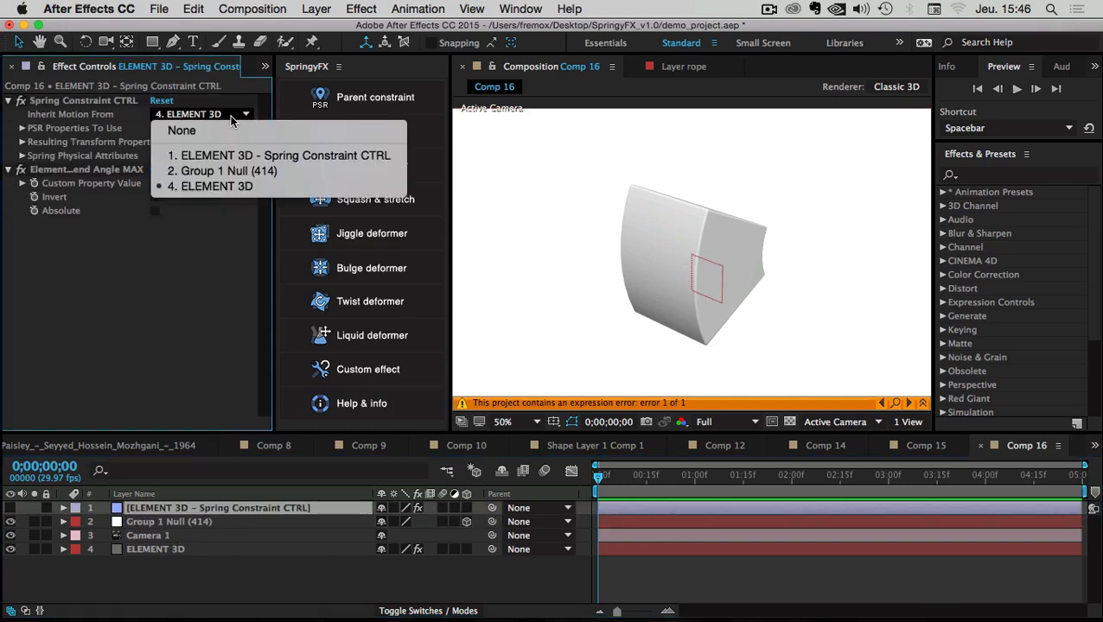
left_click(241, 173)
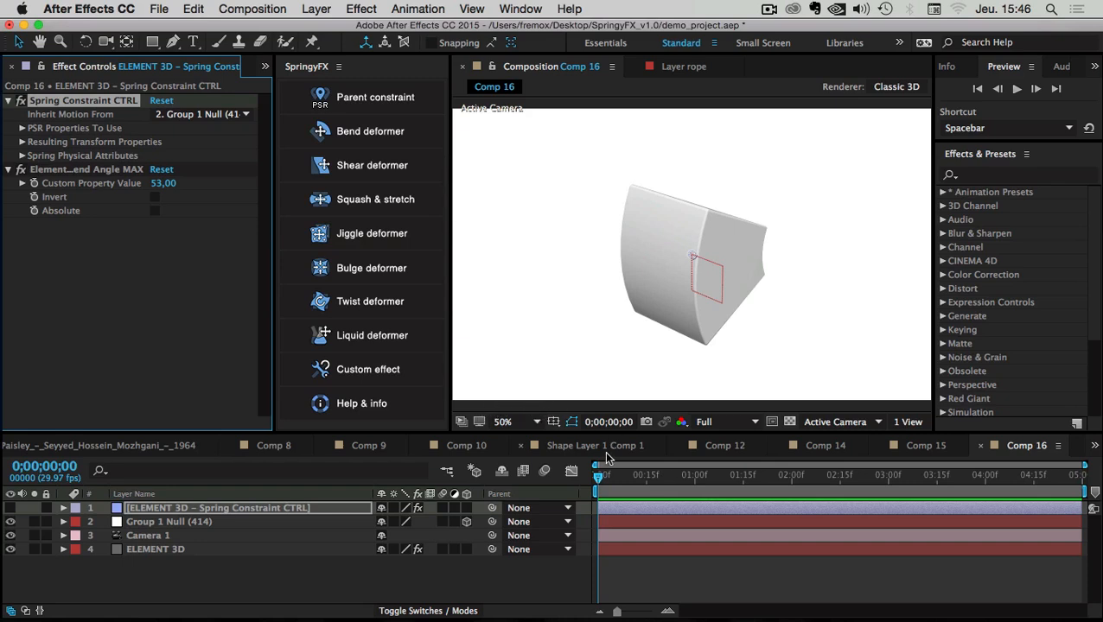
- Set the Element effect's Bend Angle on the ELEMENT 3D layer to 0°
left_click(246, 522)
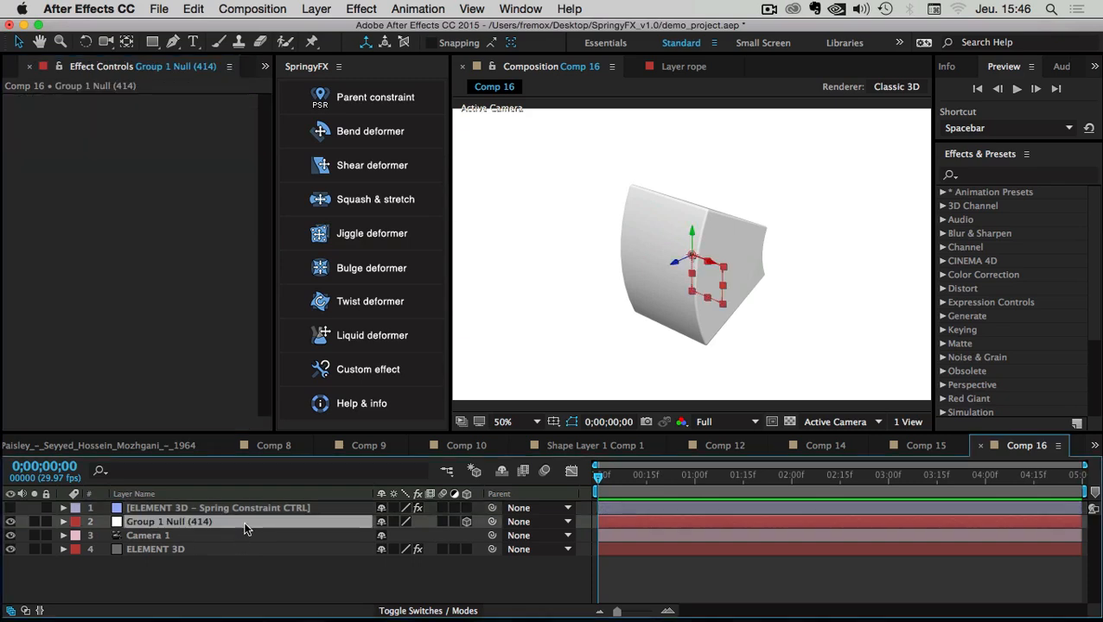
left_click_drag(610, 482, 653, 481)
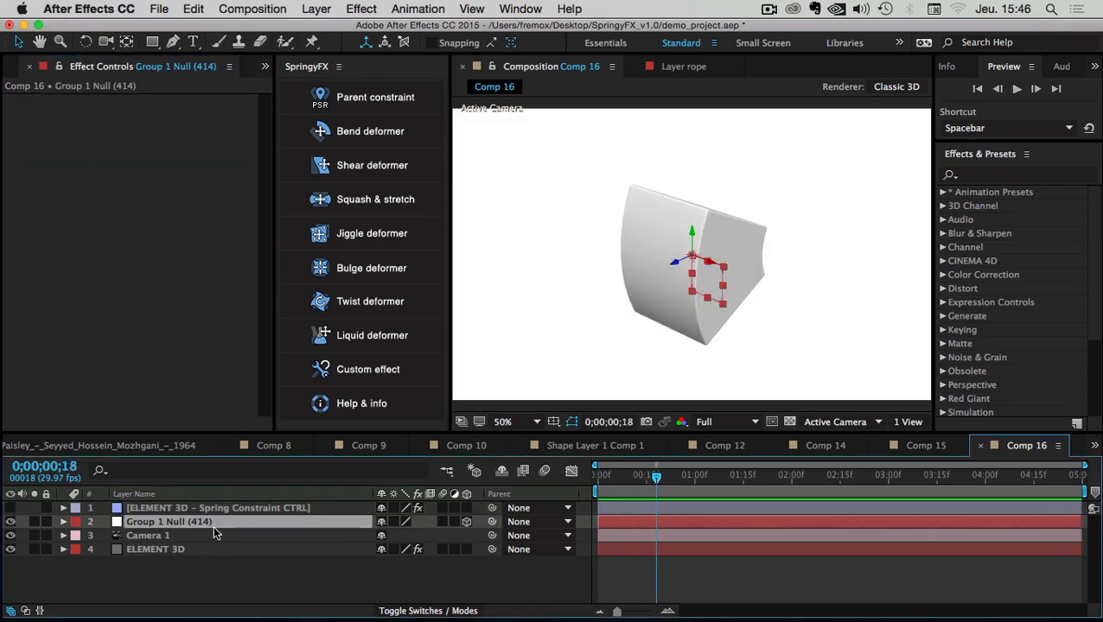
left_click(138, 549)
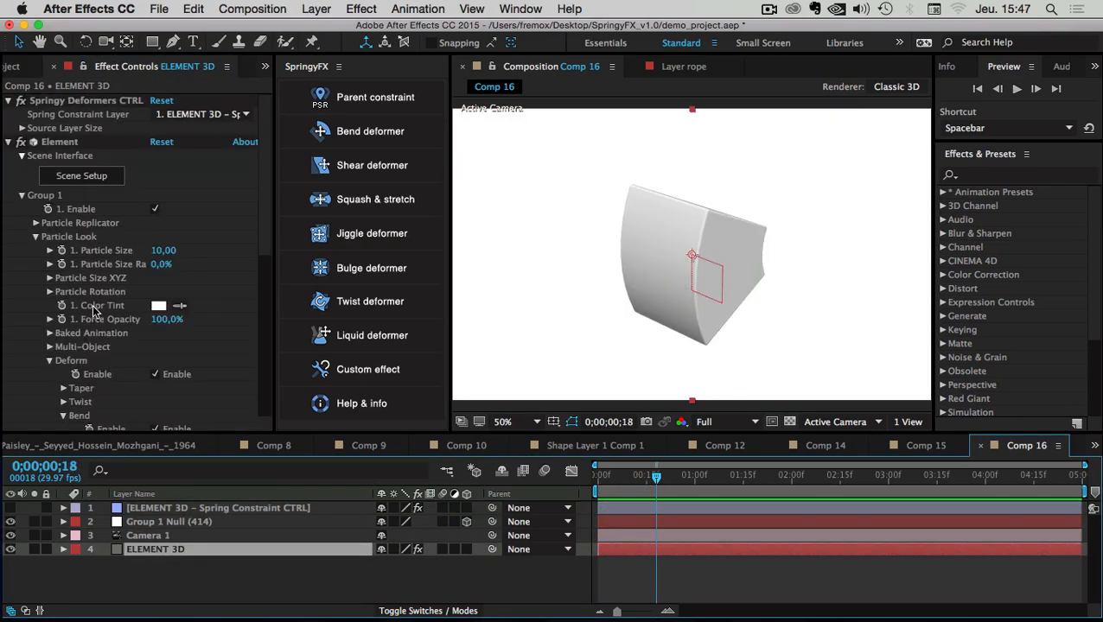
scroll(95, 311, "down", 5)
left_click(166, 350)
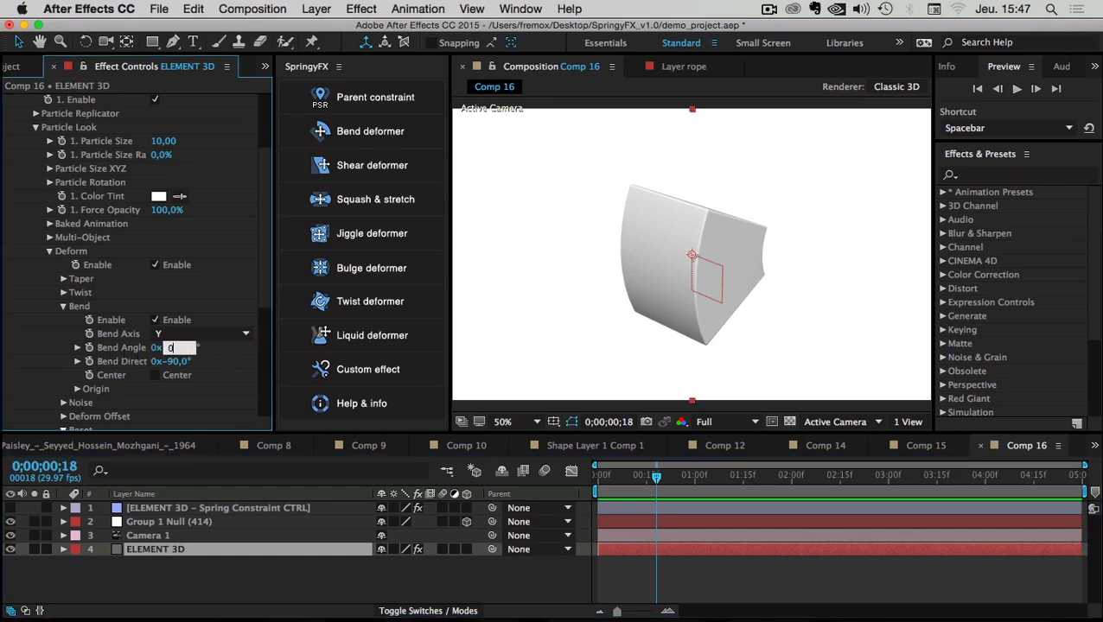
type("0")
key("Return")
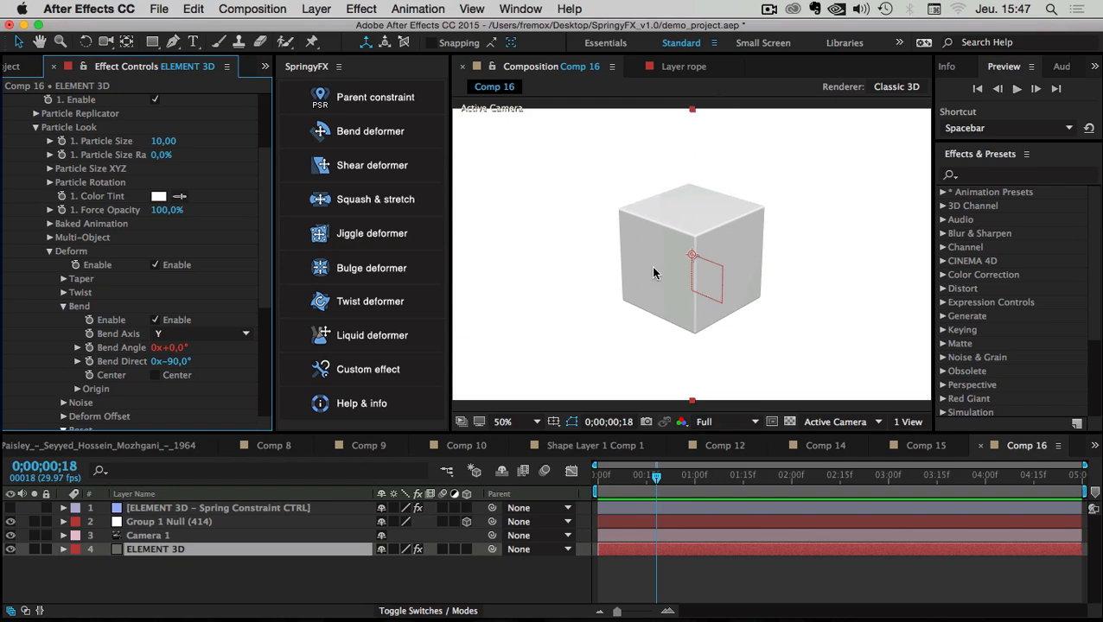
left_click(183, 348)
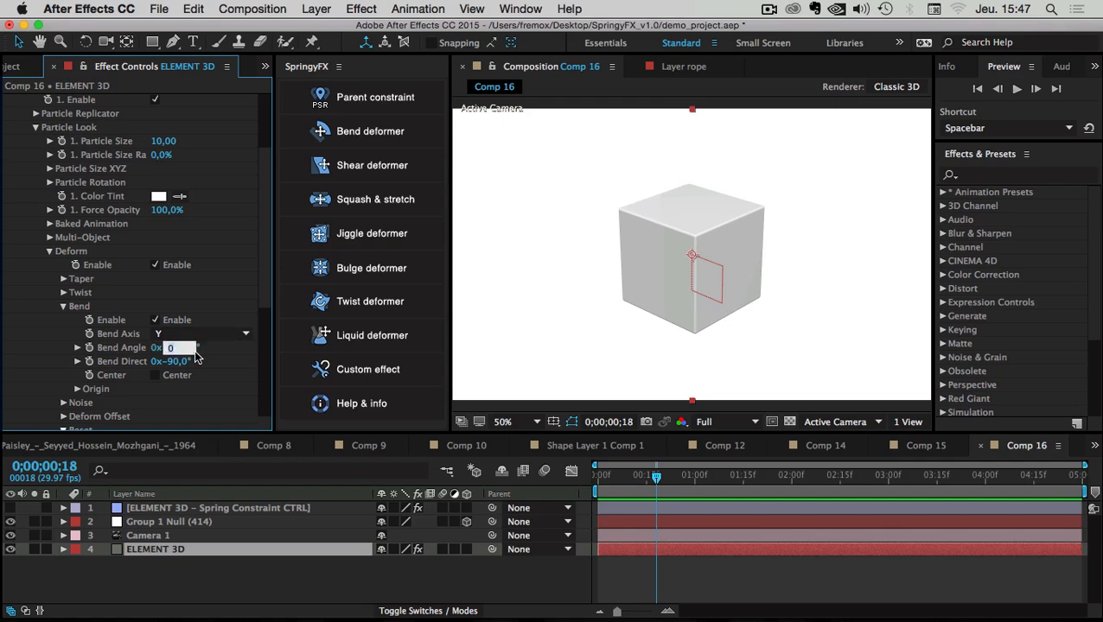
key("Return")
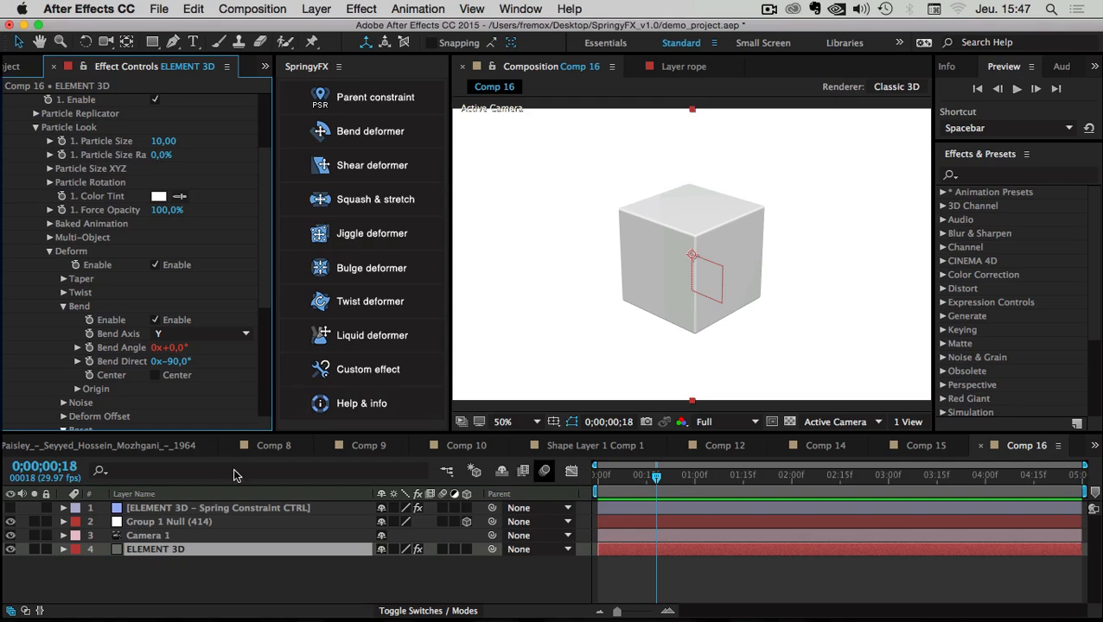
- Keyframe the Position of Group 1 Null (414) at 0;00;00;11, moving it back along its Z axis to about 416
left_click(155, 525)
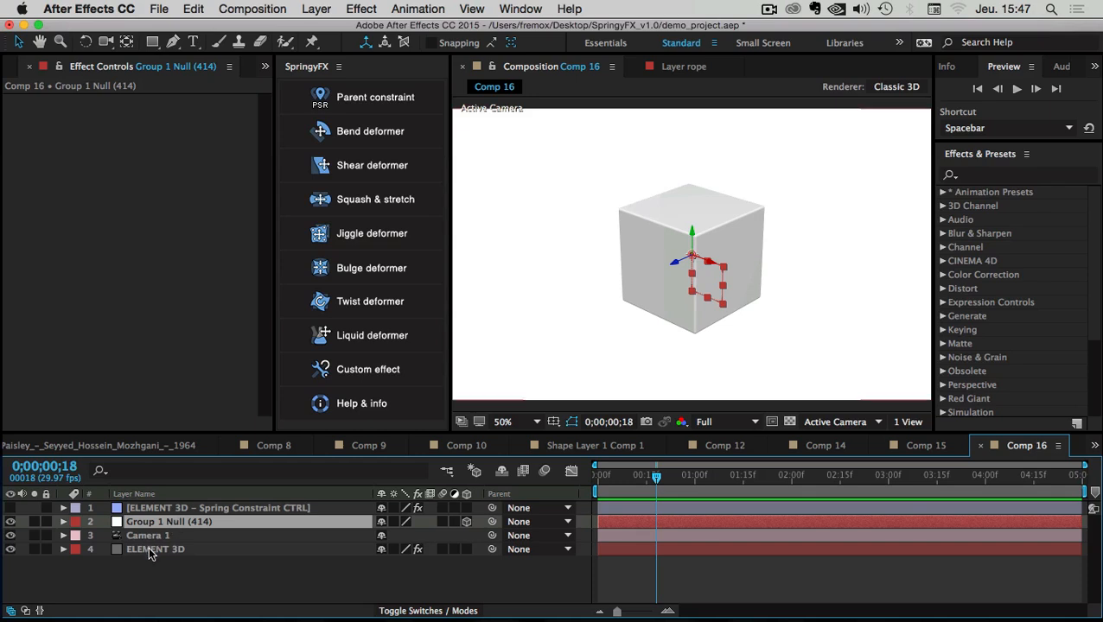
key("p")
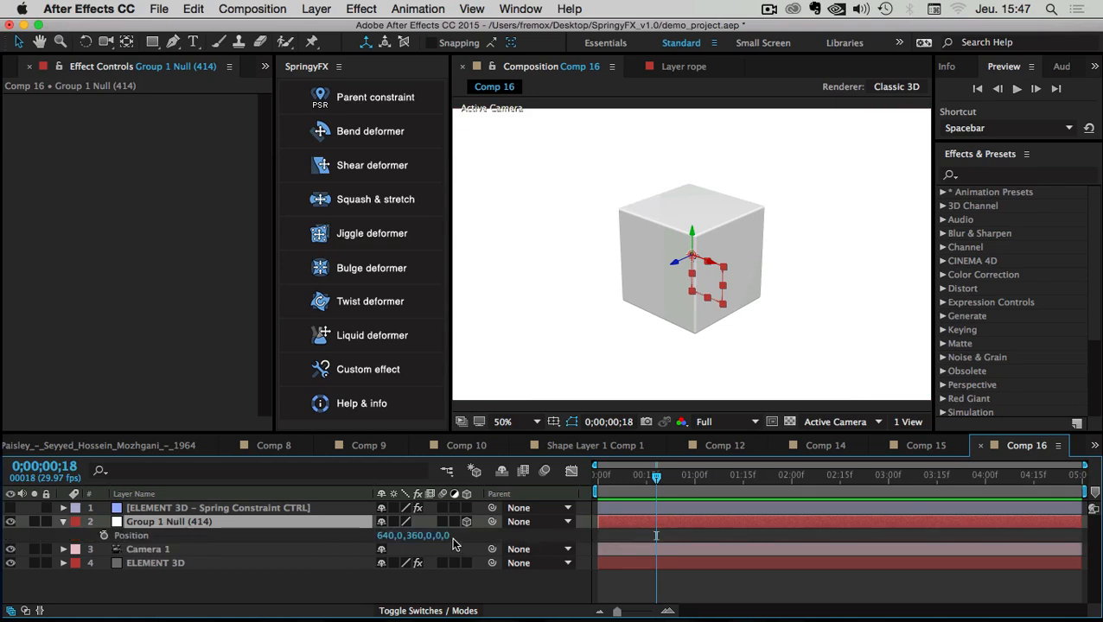
left_click(104, 536)
left_click_drag(654, 537, 632, 536)
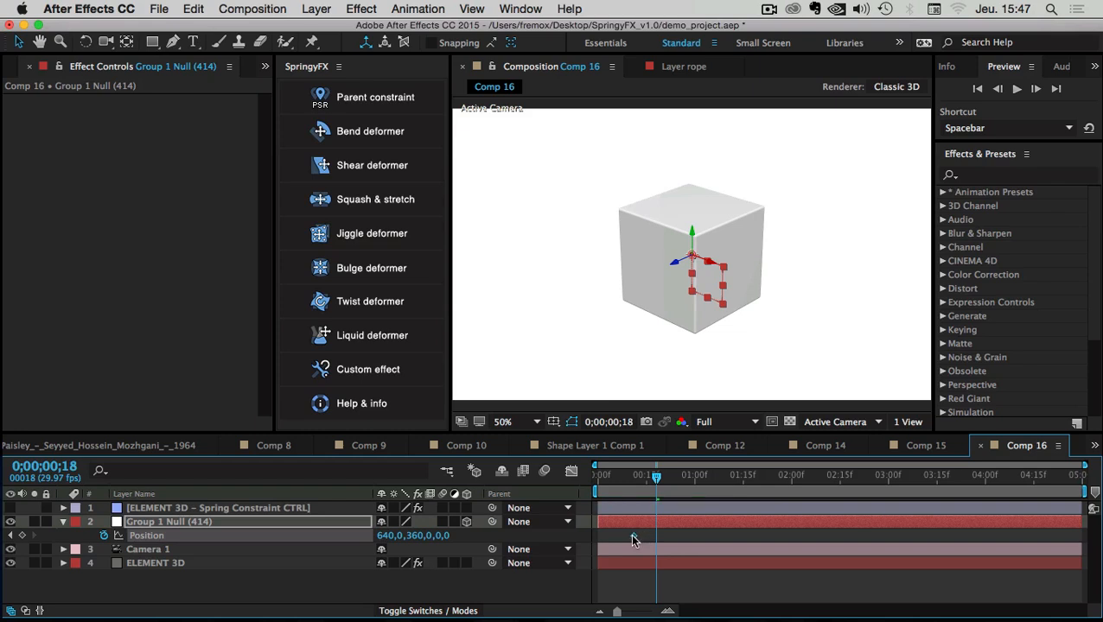
left_click_drag(652, 477, 635, 481)
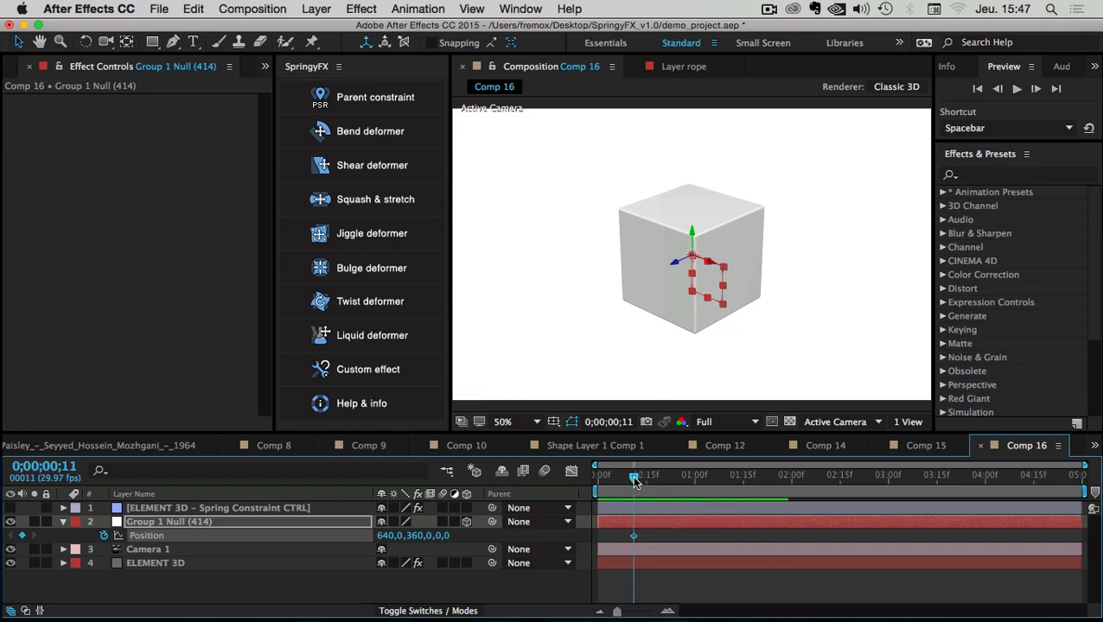
left_click_drag(675, 261, 834, 209)
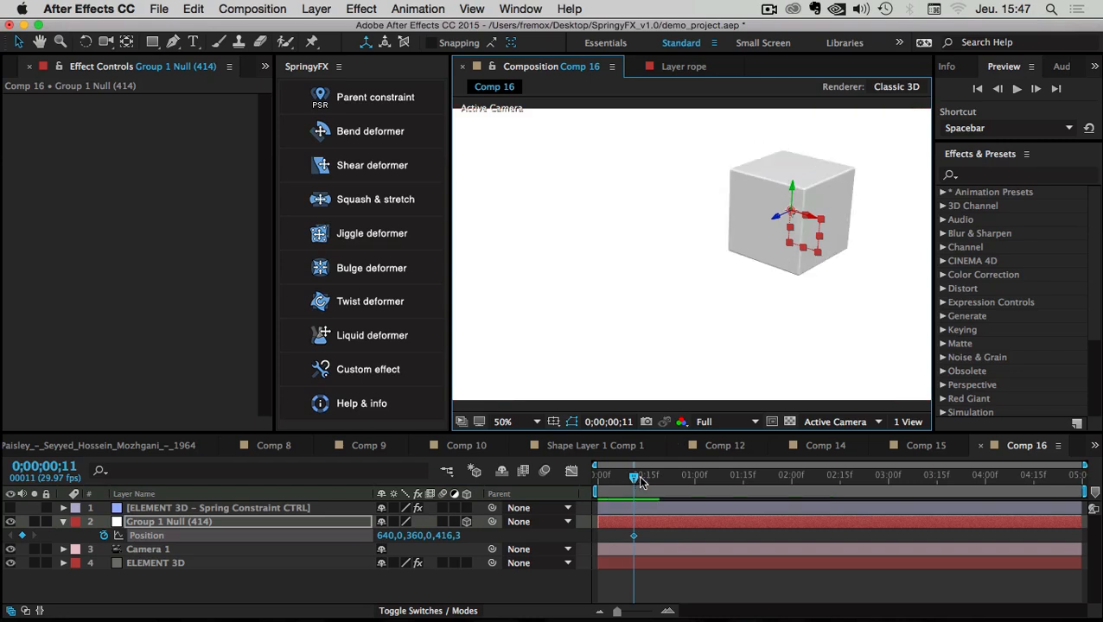
- Move the null forward to a Z position of about -176 at 0;00;00;21 and shift the resulting keyframe slightly earlier
left_click(659, 478)
left_click_drag(659, 482, 665, 478)
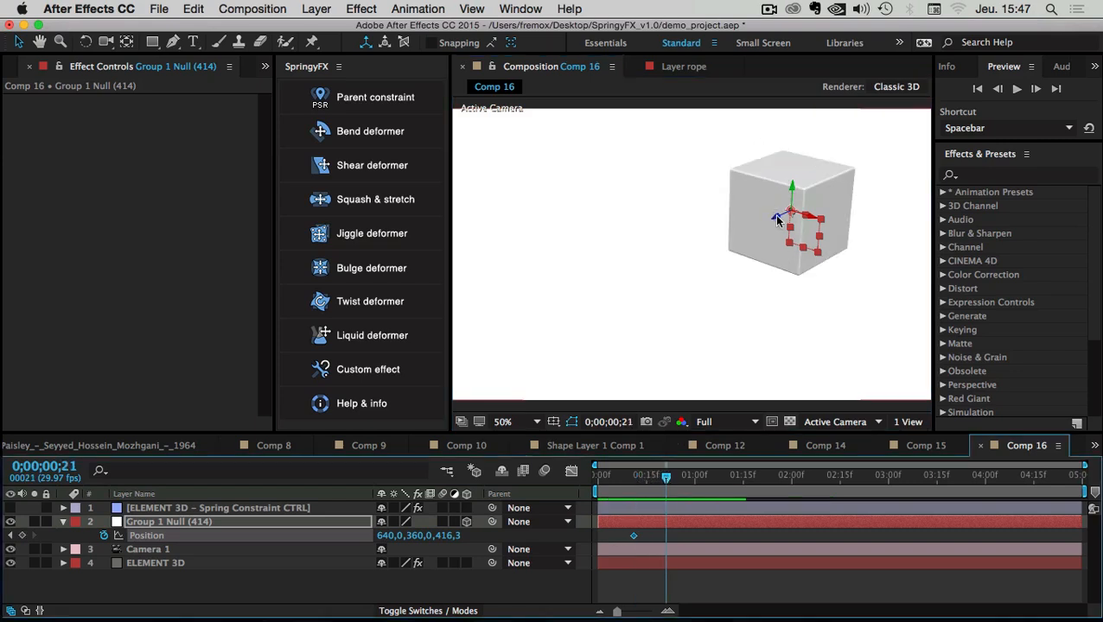
left_click_drag(777, 220, 549, 299)
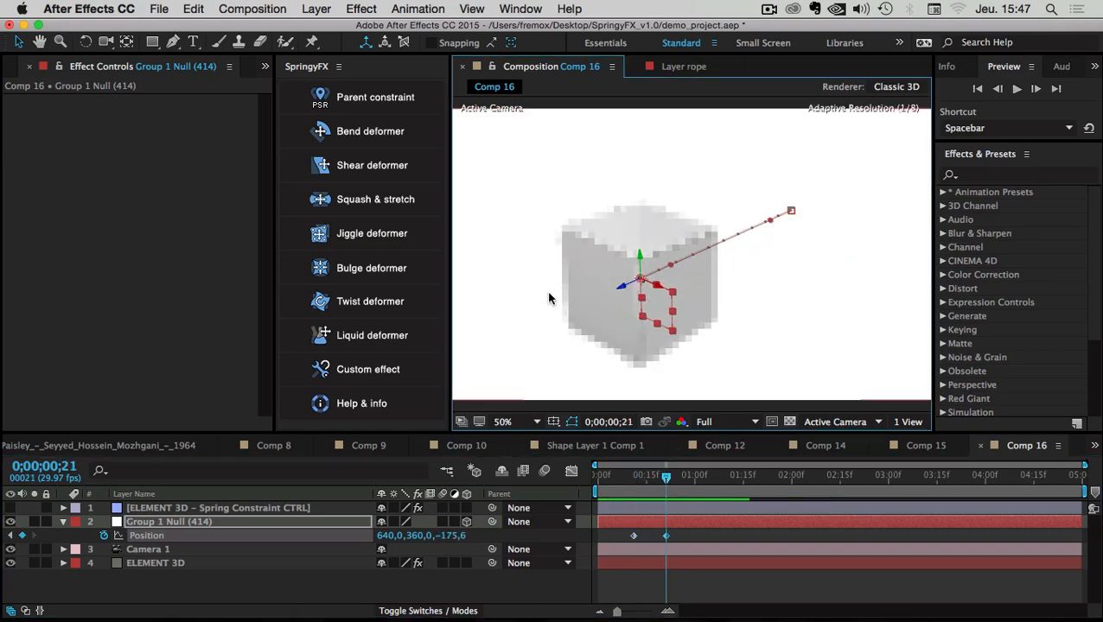
left_click_drag(640, 478, 717, 486)
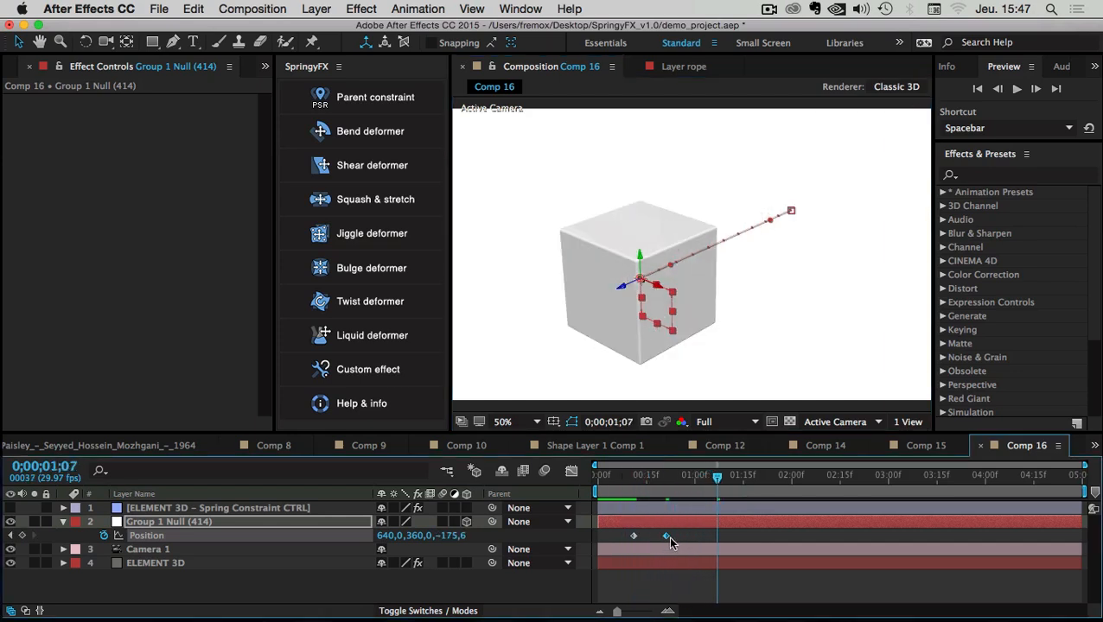
left_click_drag(666, 536, 659, 536)
- Paste a time-reversed copy of the null's two Position keyframes at 0;00;01;16 and shift the copies slightly later
left_click_drag(715, 481, 747, 477)
left_click_drag(687, 538, 611, 543)
right_click(750, 538)
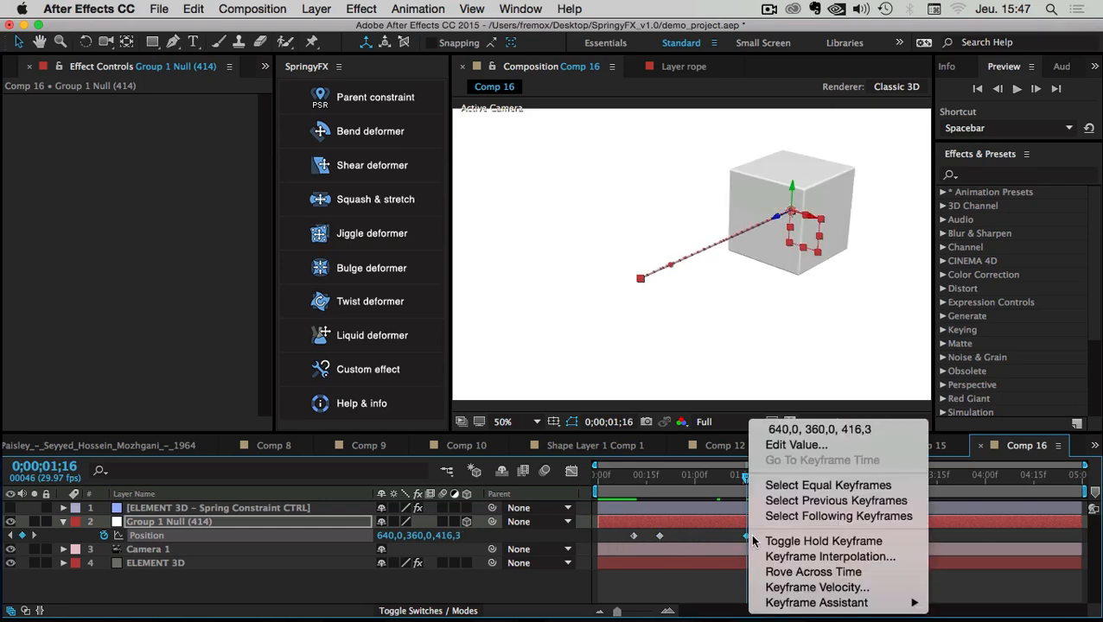
mouse_move(817, 603)
left_click(672, 603)
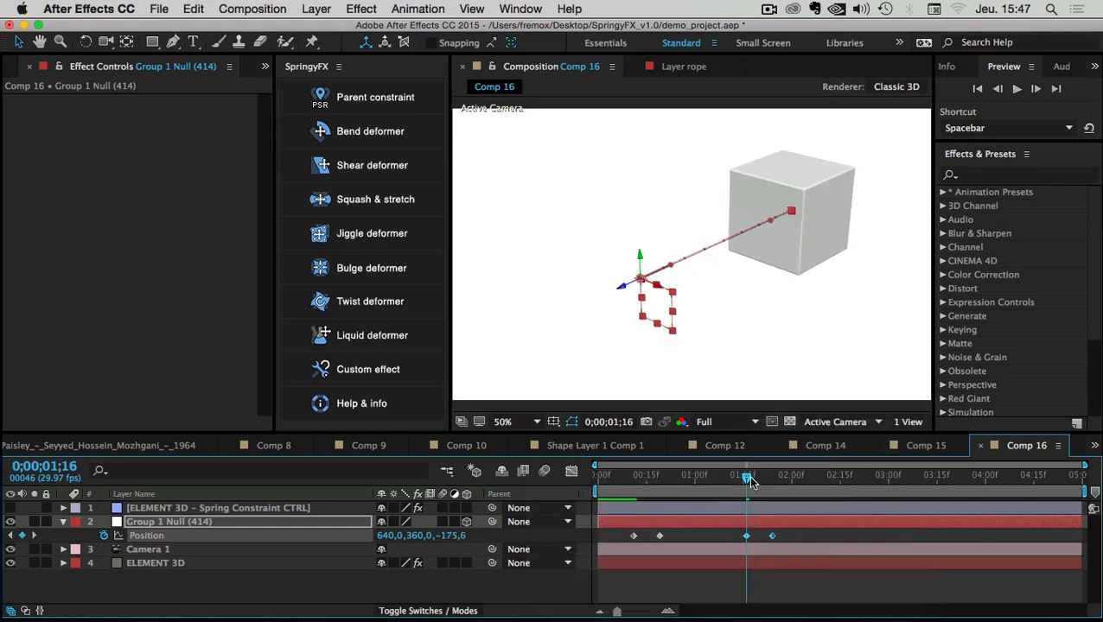
left_click_drag(747, 477, 830, 480)
left_click_drag(777, 540, 789, 540)
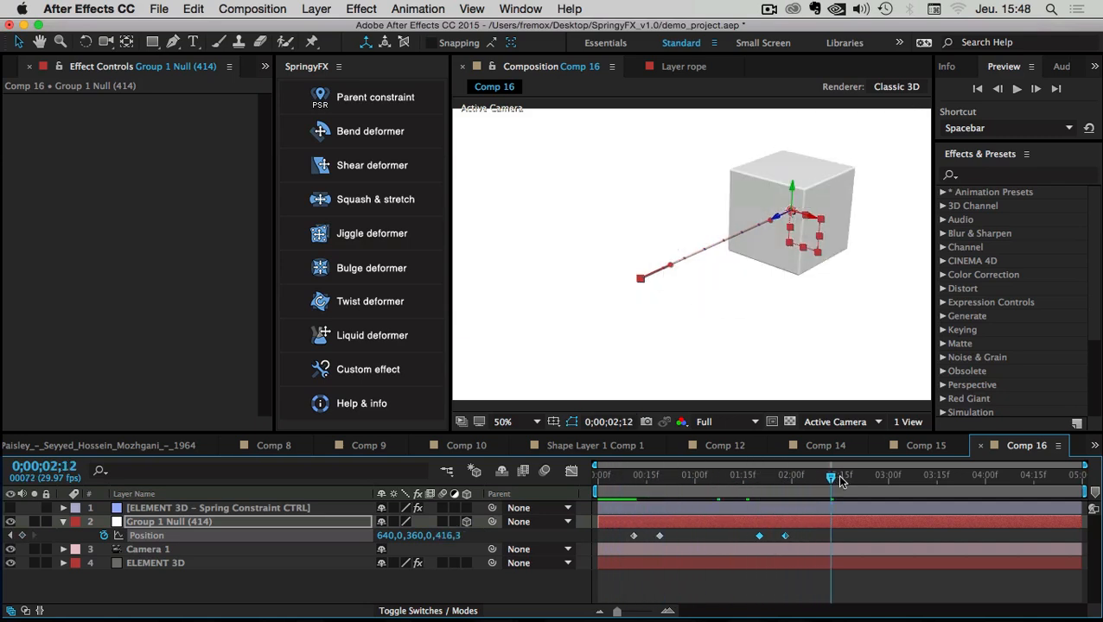
- End the work area at 0;00;03;00 and collapse the null's properties
left_click_drag(832, 477, 888, 477)
key("n")
left_click(125, 594)
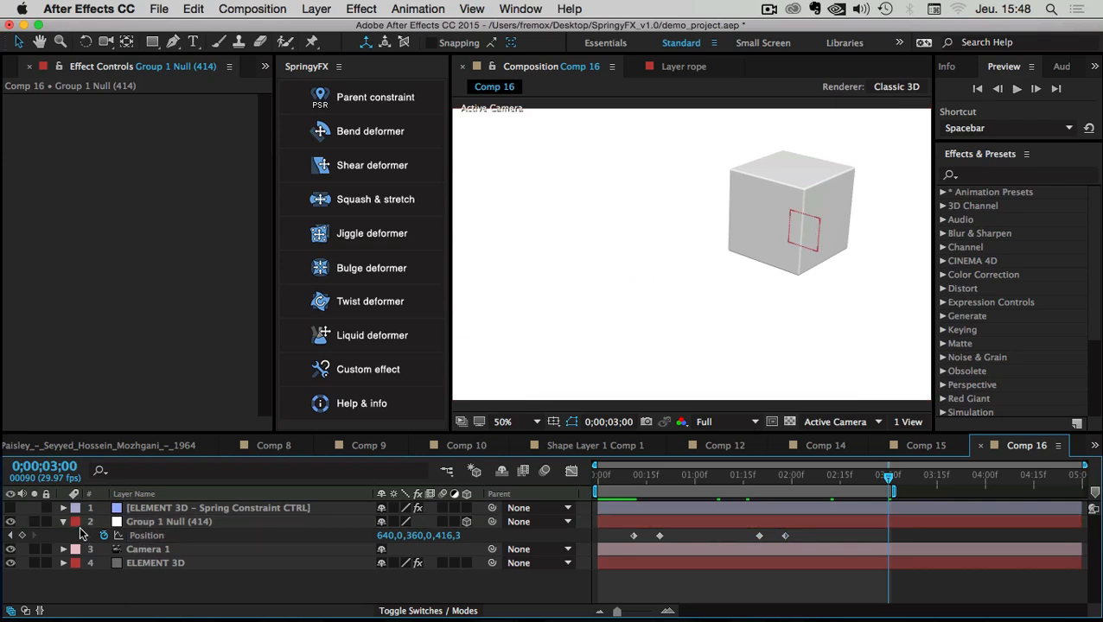
left_click(64, 523)
- Set the Bend Angle MAX custom property value on the Spring Constraint CTRL layer to 443 and return to the first frame
left_click(228, 510)
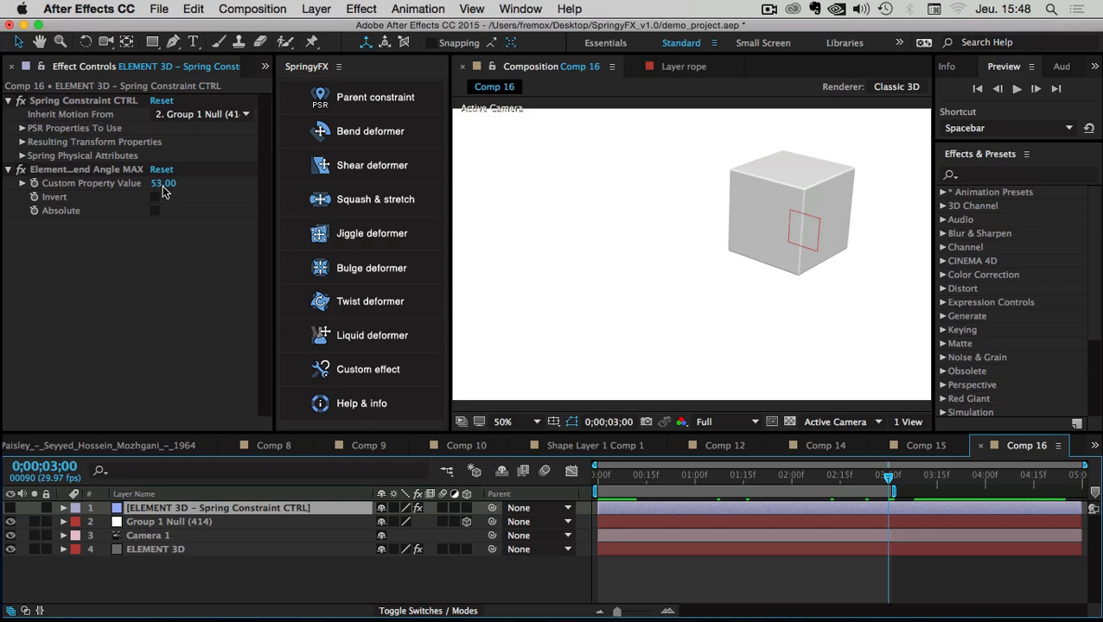
left_click_drag(636, 482, 650, 483)
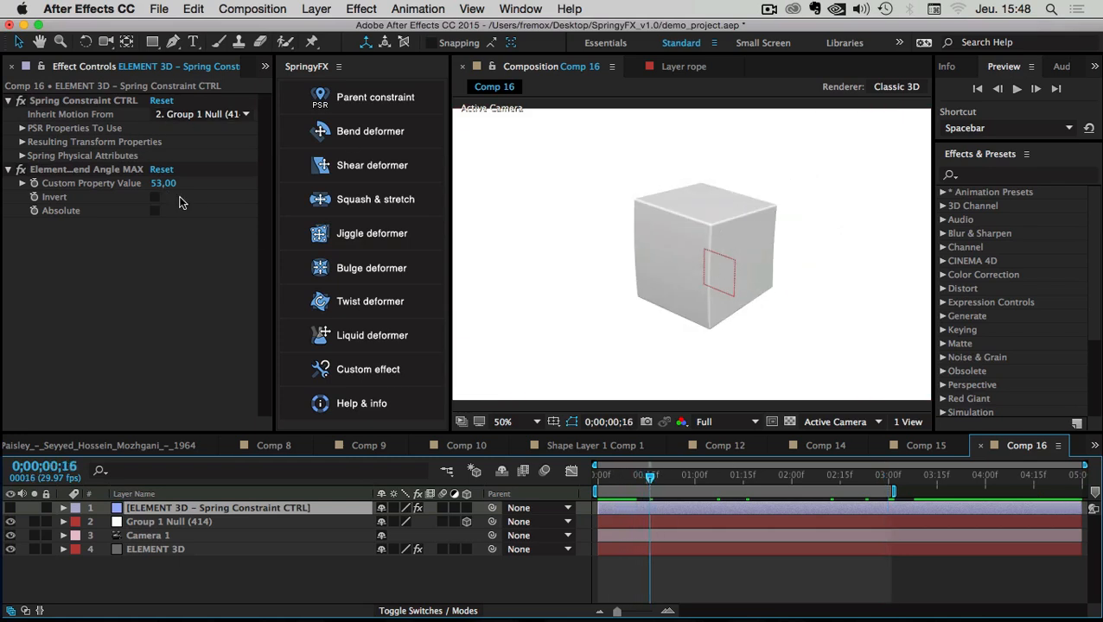
left_click_drag(164, 183, 201, 196)
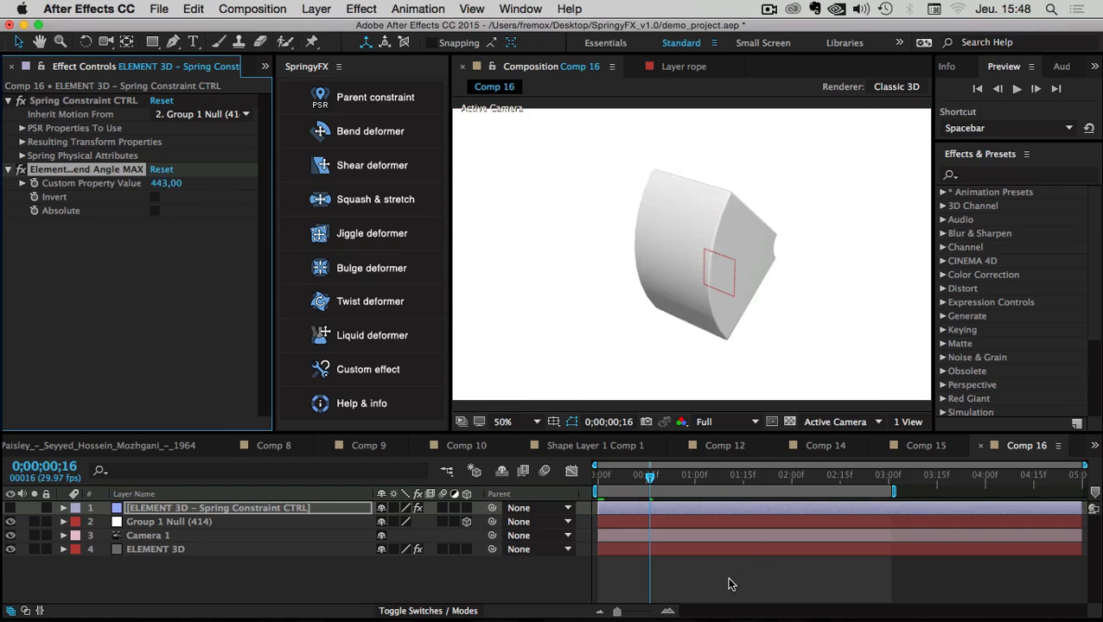
left_click_drag(628, 479, 542, 473)
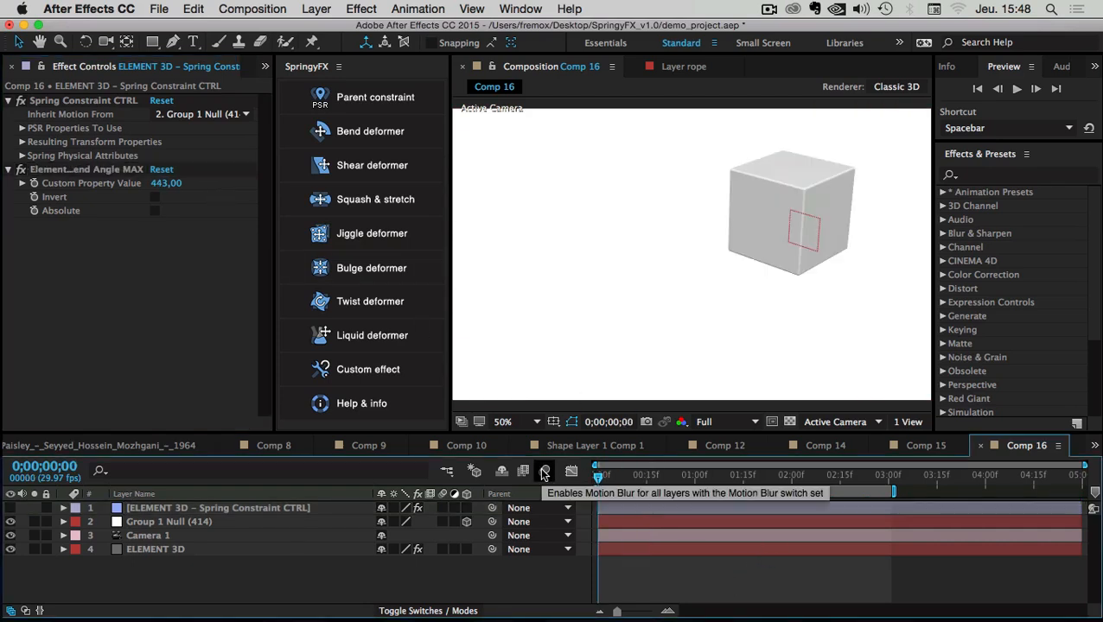
- Widen the effect settings display and select the Element : Bend Angle MAX effect on the Spring Constraint CTRL layer
left_click_drag(275, 190, 374, 194)
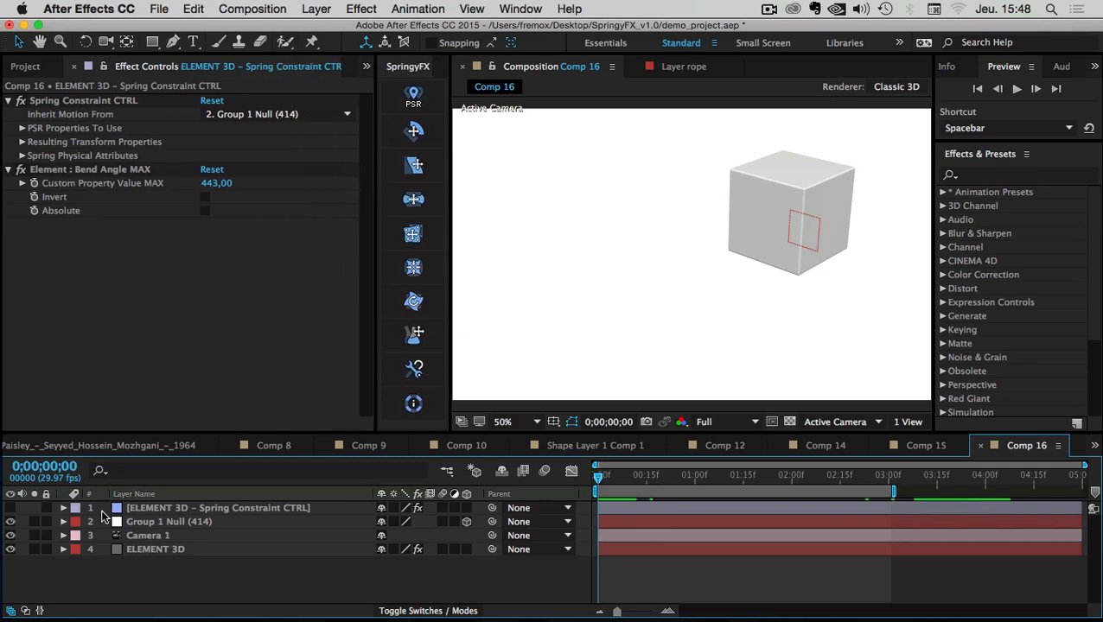
left_click(139, 550)
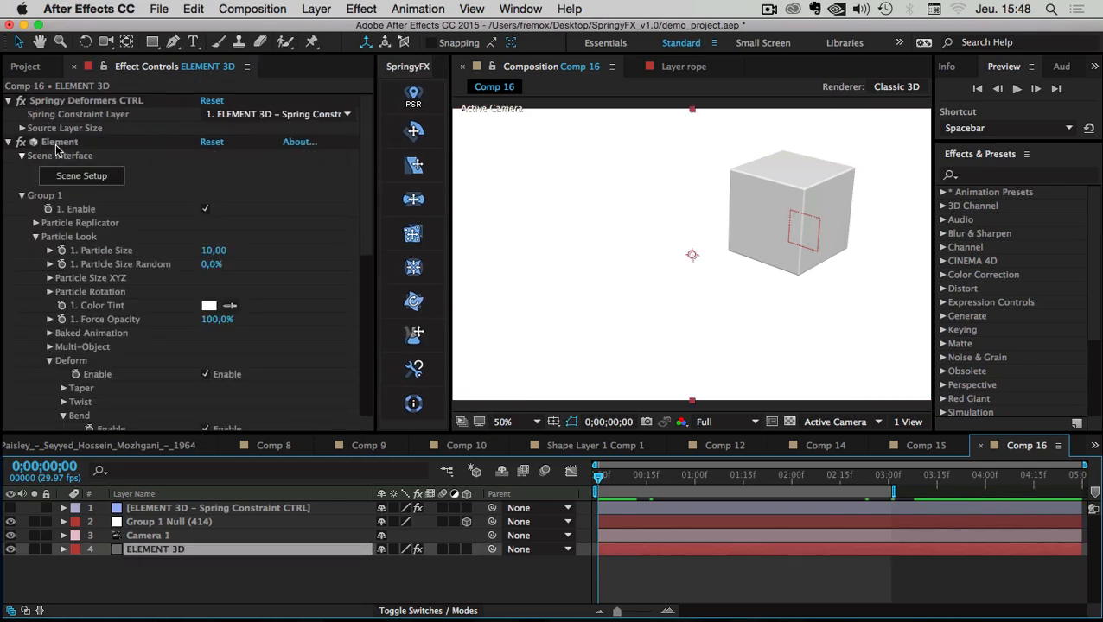
left_click(156, 509)
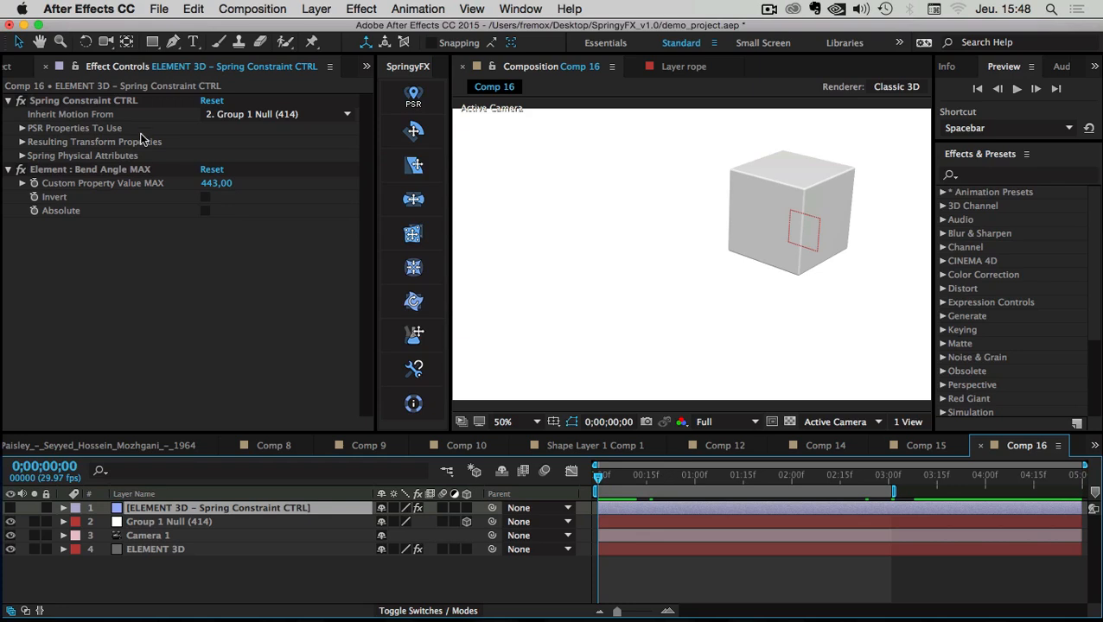
left_click(110, 171)
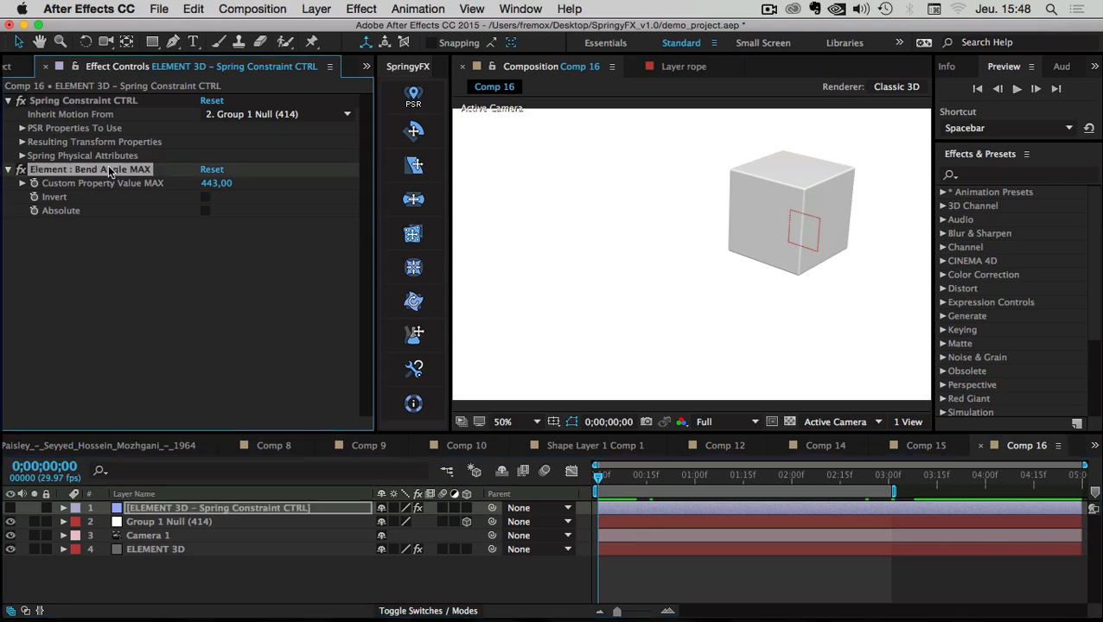
- Show the Bend deform settings of the ELEMENT 3D layer and preview the bending animation from the first frame
left_click(149, 550)
scroll(147, 340, "down", 8)
left_click(126, 302)
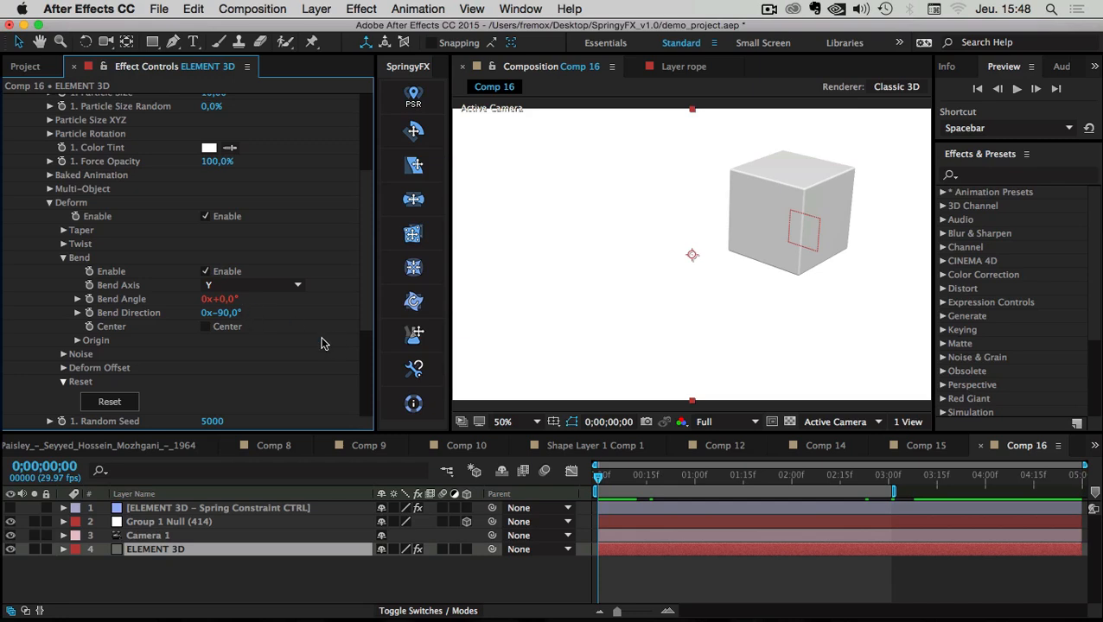
left_click(605, 482)
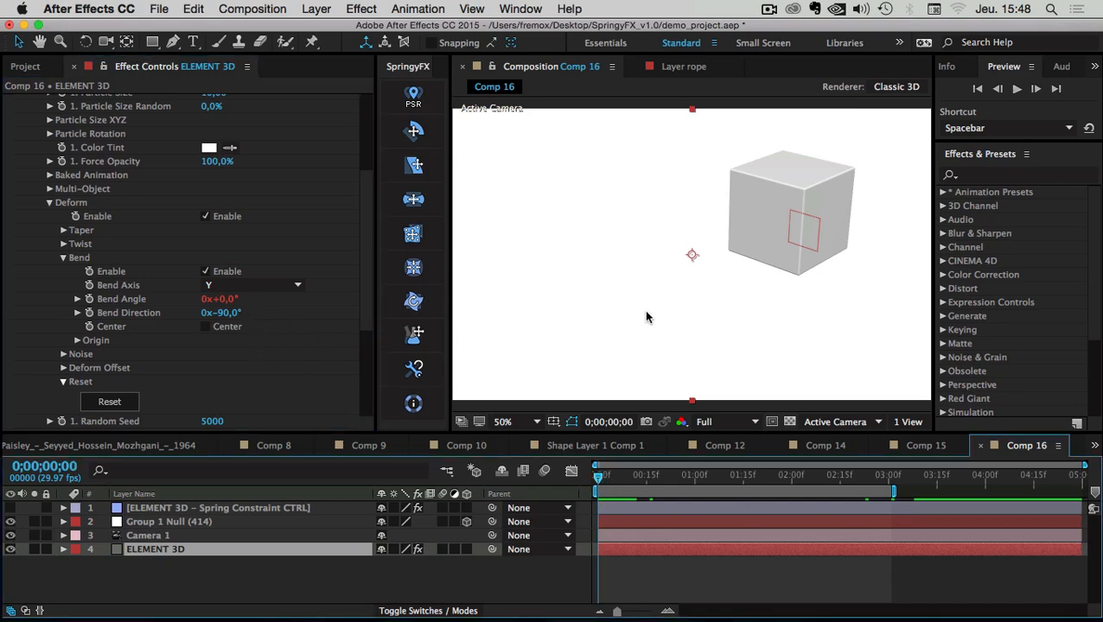
left_click(1017, 90)
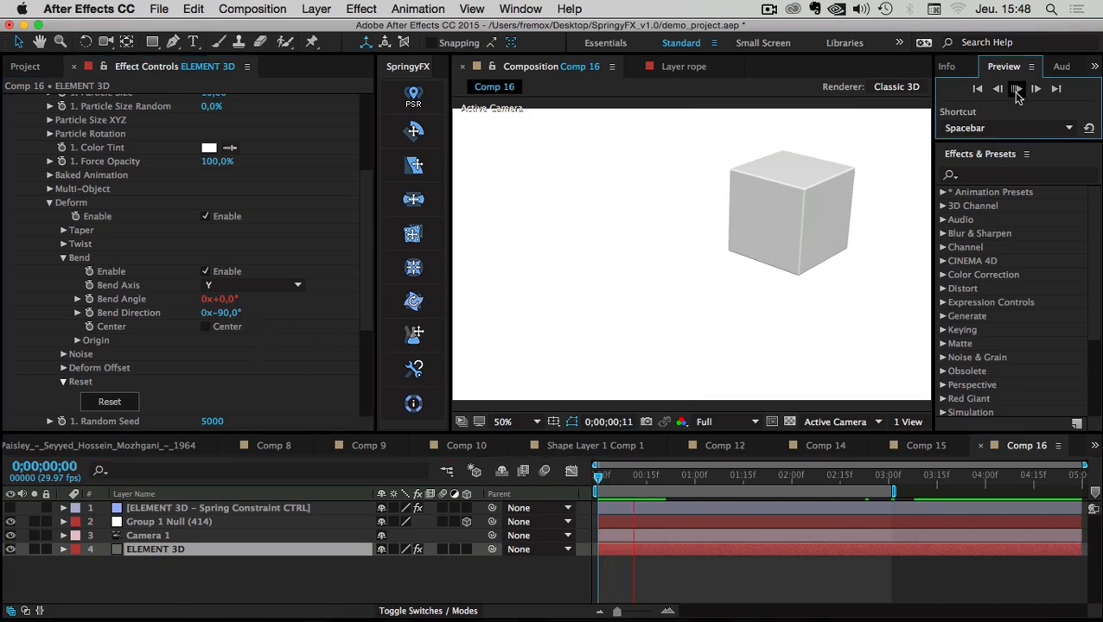
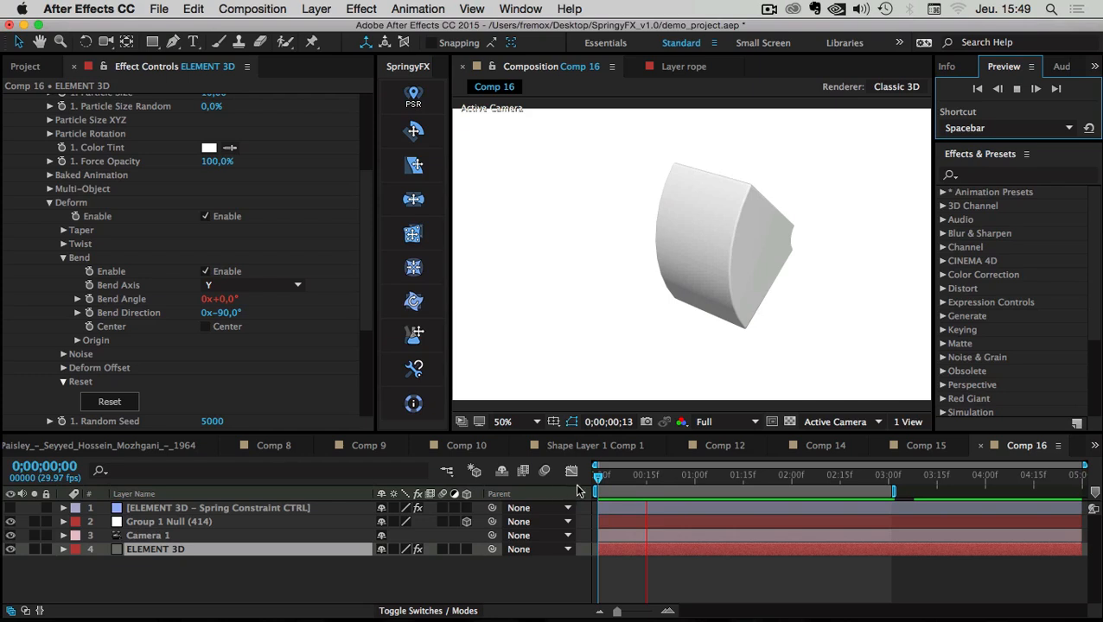
- Go to 0;00;00;25 and expand the Bend Origin settings of the Element effect on the ELEMENT 3D layer
left_click(637, 482)
left_click_drag(637, 481, 679, 491)
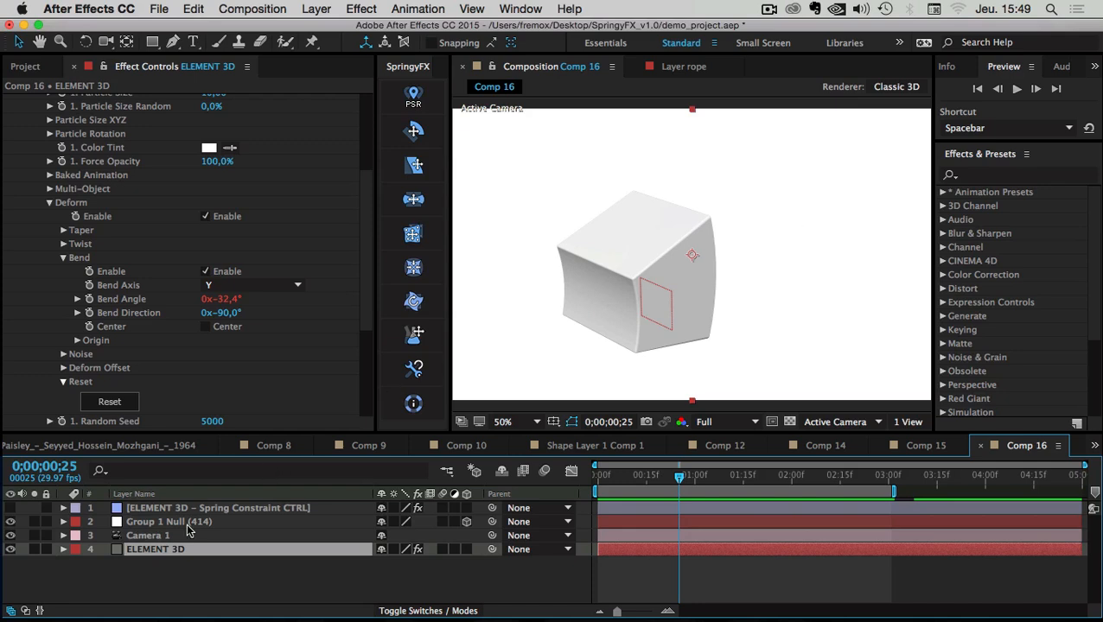
left_click(136, 571)
left_click(147, 554)
left_click(77, 341)
scroll(268, 379, "down", 1)
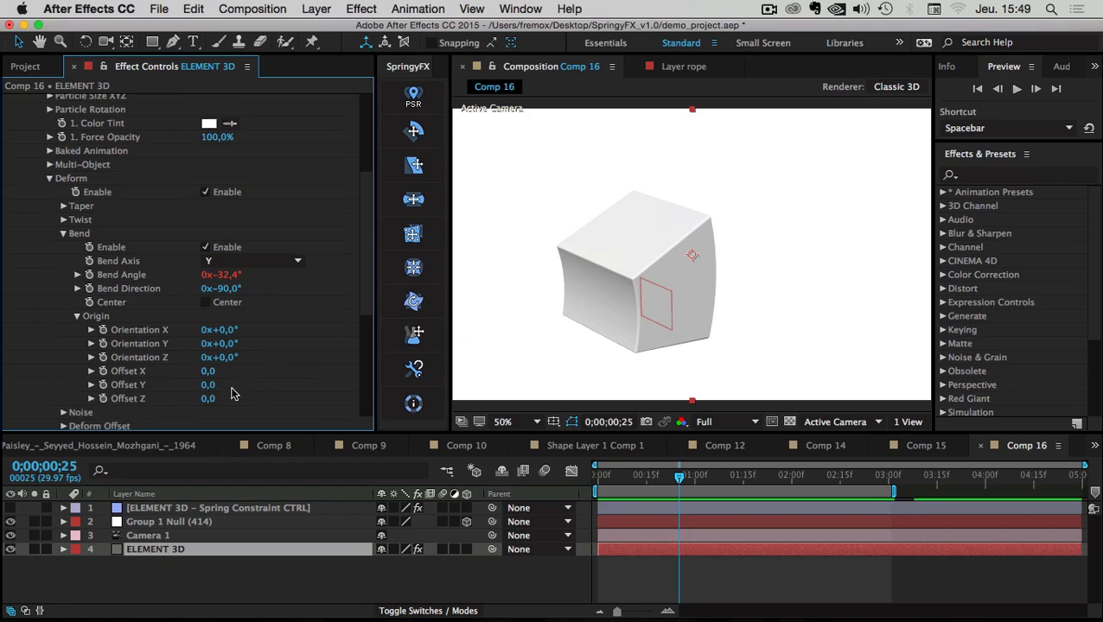
- Set the Bend Origin's Offset Y to -0,5 in the Element effect
left_click_drag(211, 392, 106, 386)
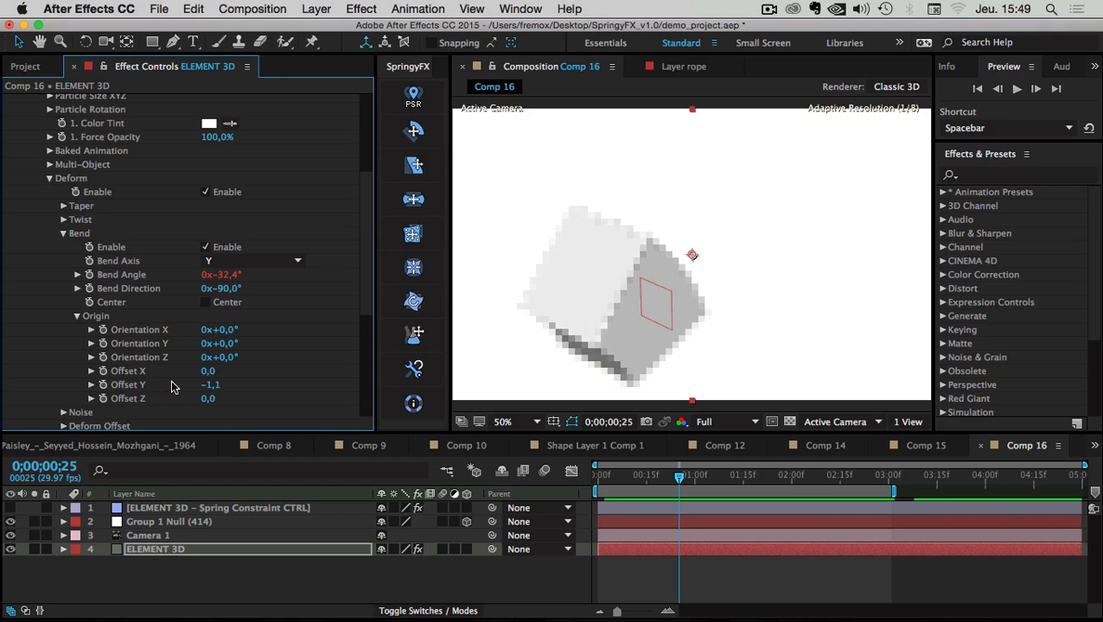
left_click_drag(172, 383, 181, 383)
left_click(214, 386)
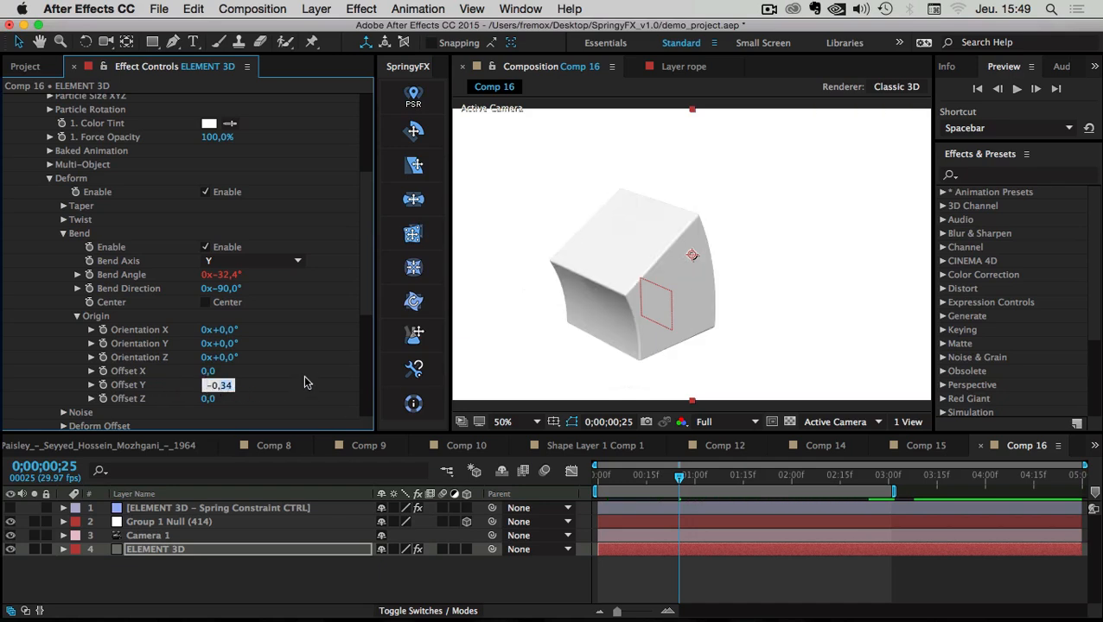
type("-0,5")
key("Return")
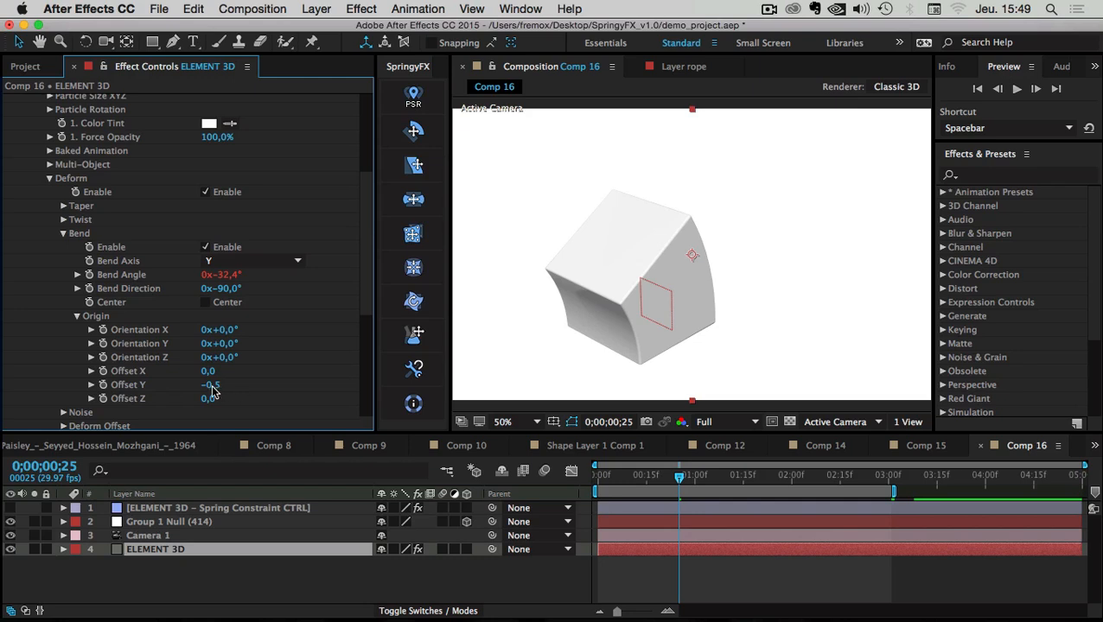
left_click(218, 389)
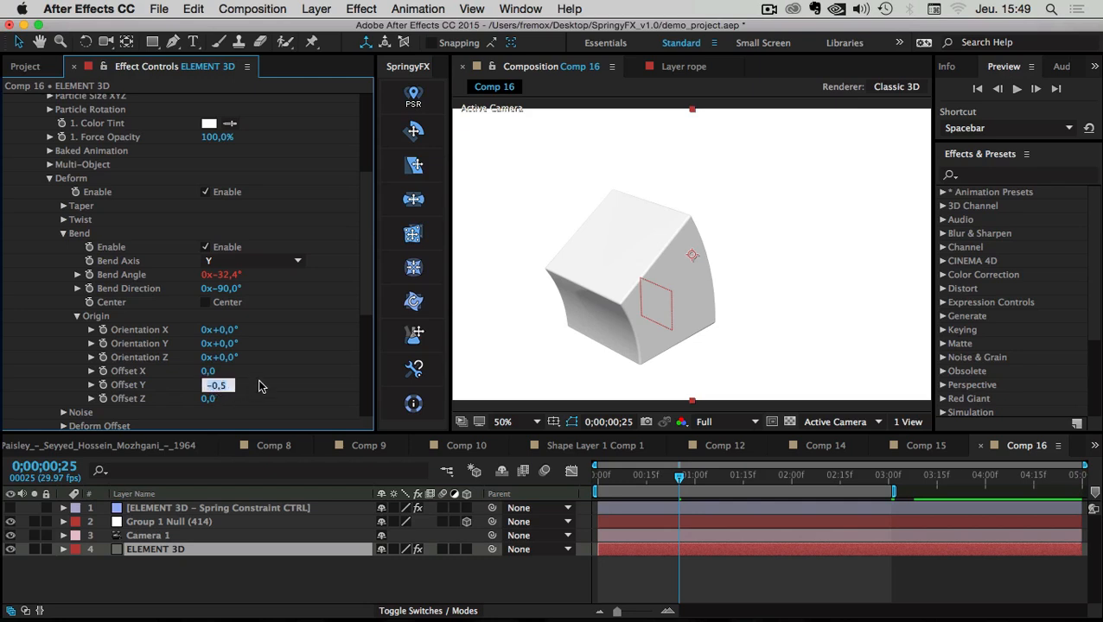
left_click(287, 383)
- Preview the animation with the offset bend origin and enable the Twist deformer in the Element effect
key("space")
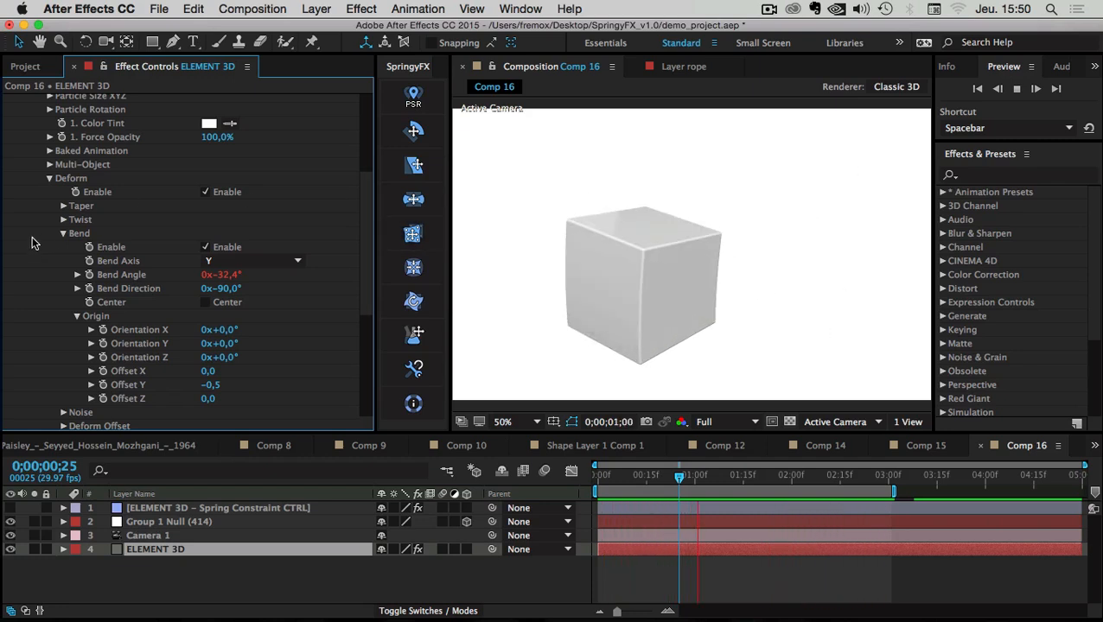
left_click(64, 219)
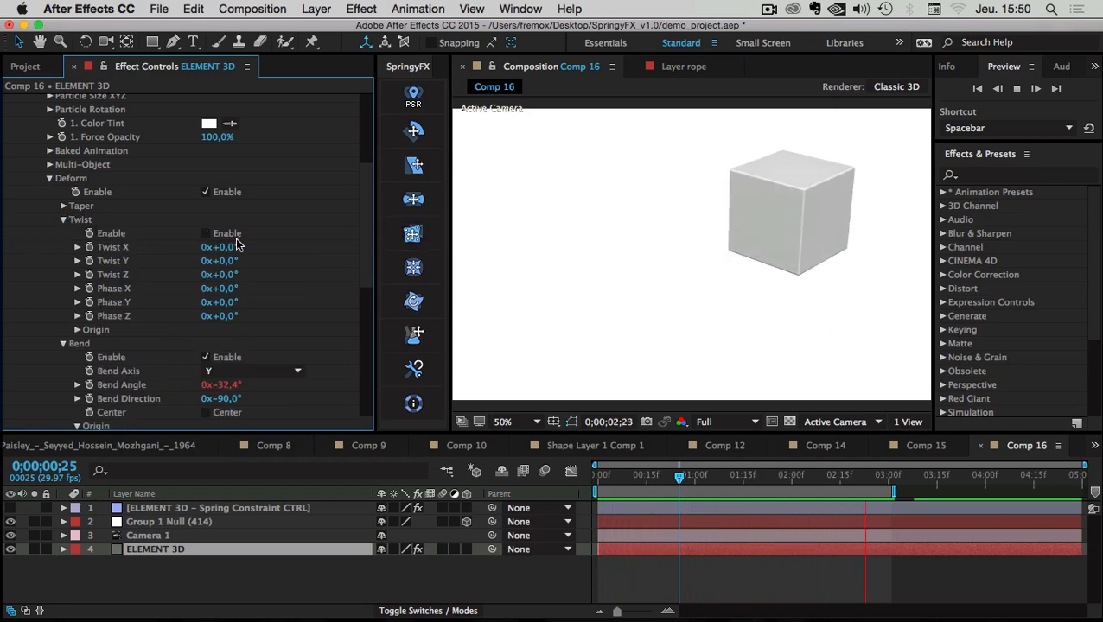
left_click(205, 235)
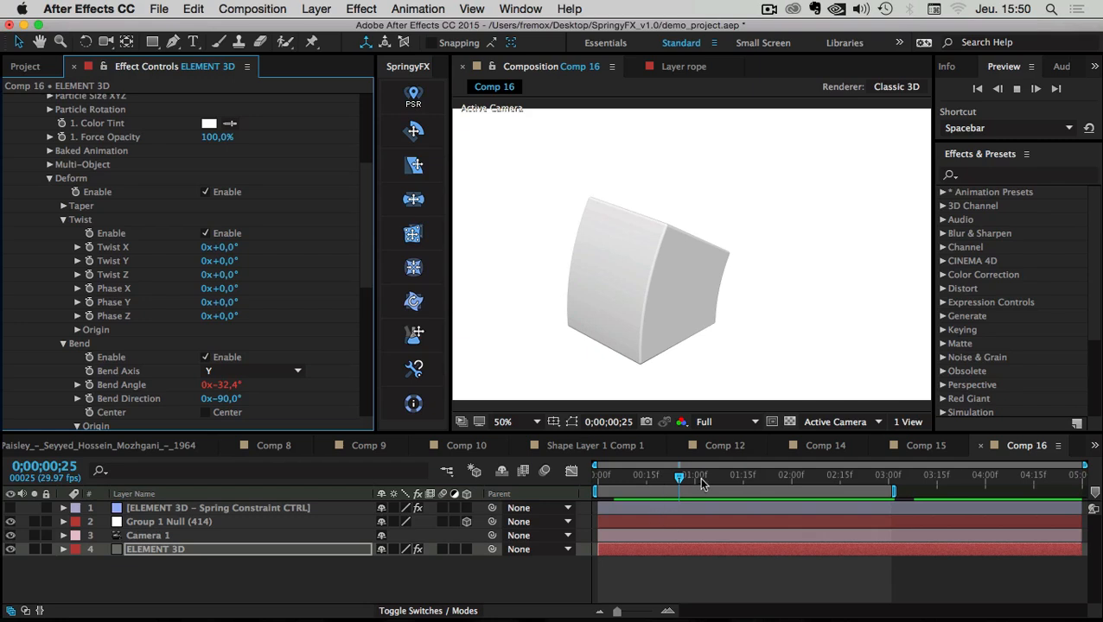
- Move the current time past the last bounce and extend the end of the work area to just past four seconds
left_click_drag(702, 484, 913, 487)
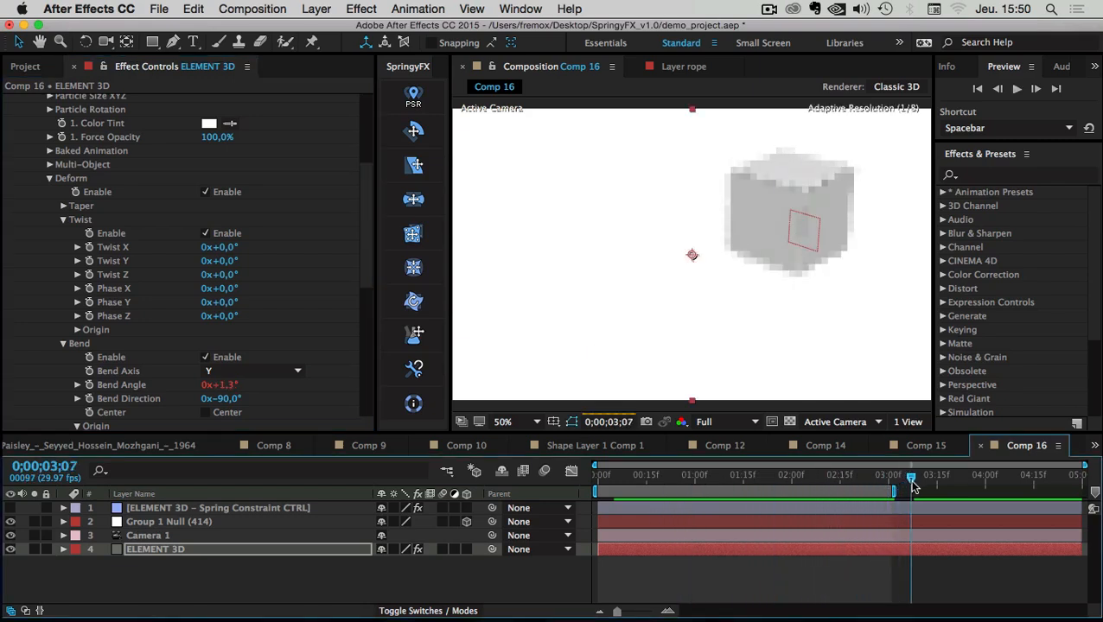
left_click(151, 522)
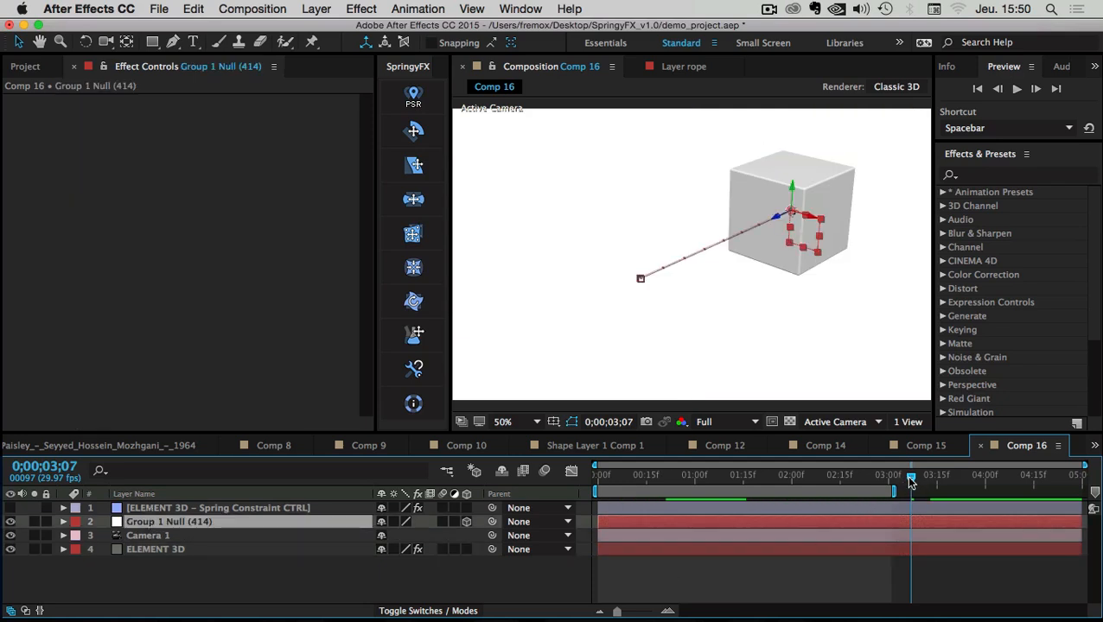
left_click_drag(910, 479, 1009, 491)
- Try out Twist Y angles on the ELEMENT 3D layer and reveal the Twist Y property in the timeline
left_click(143, 562)
left_click(143, 550)
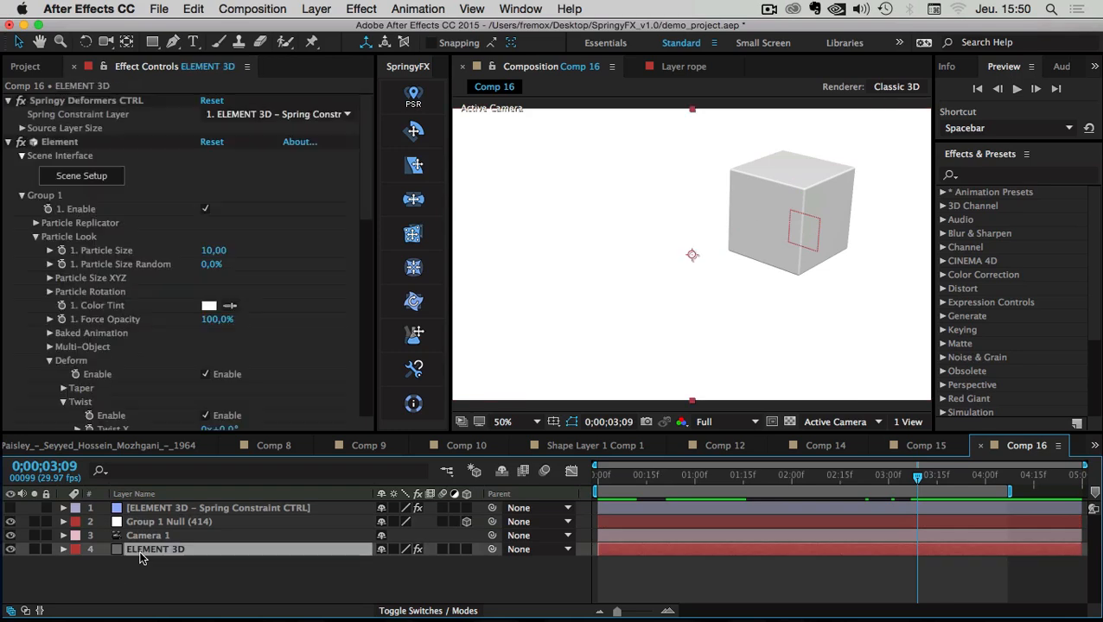
scroll(139, 276, "down", 5)
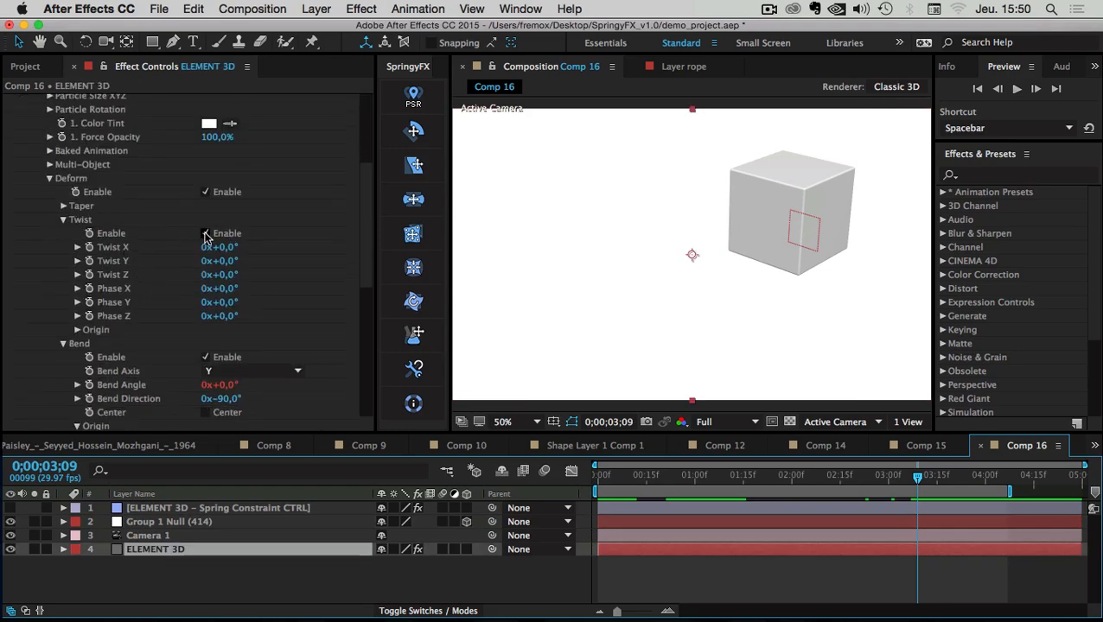
left_click_drag(227, 261, 102, 272)
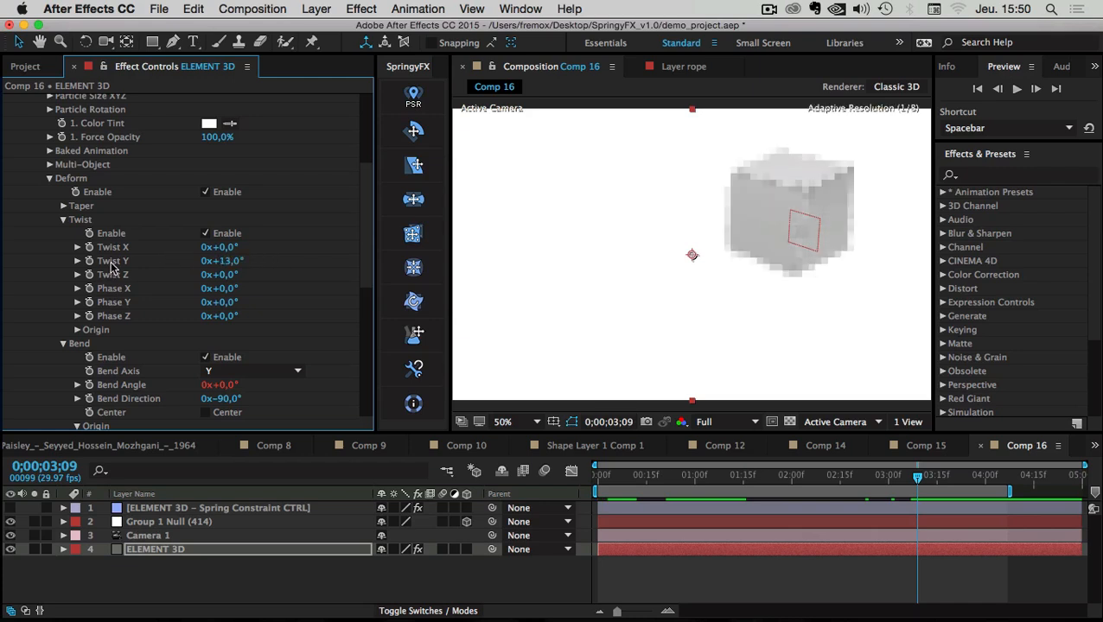
right_click(109, 262)
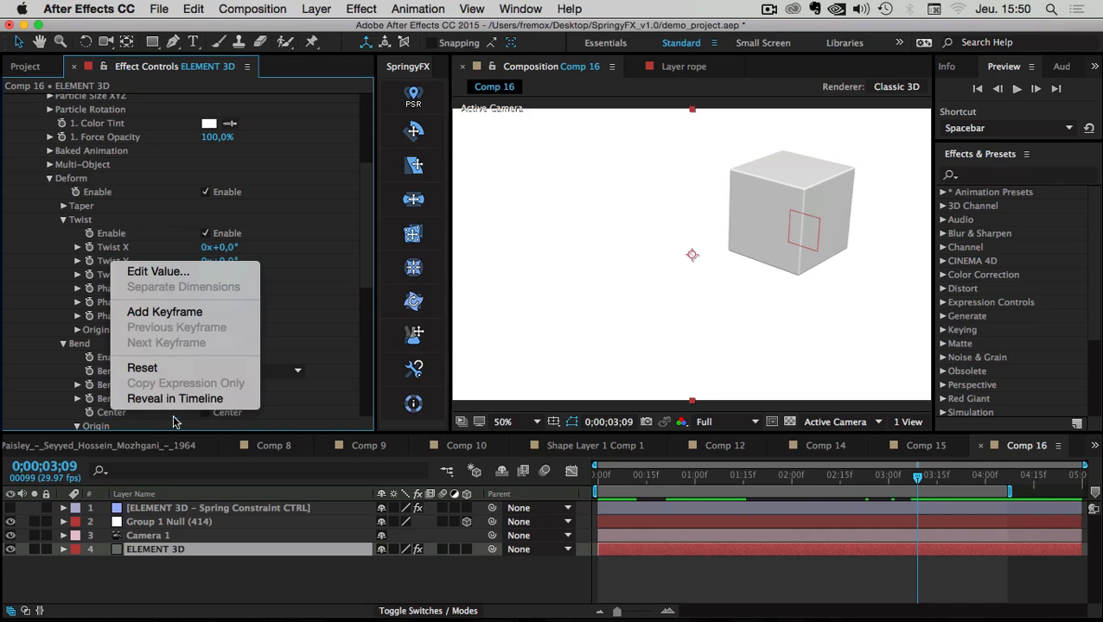
left_click(161, 398)
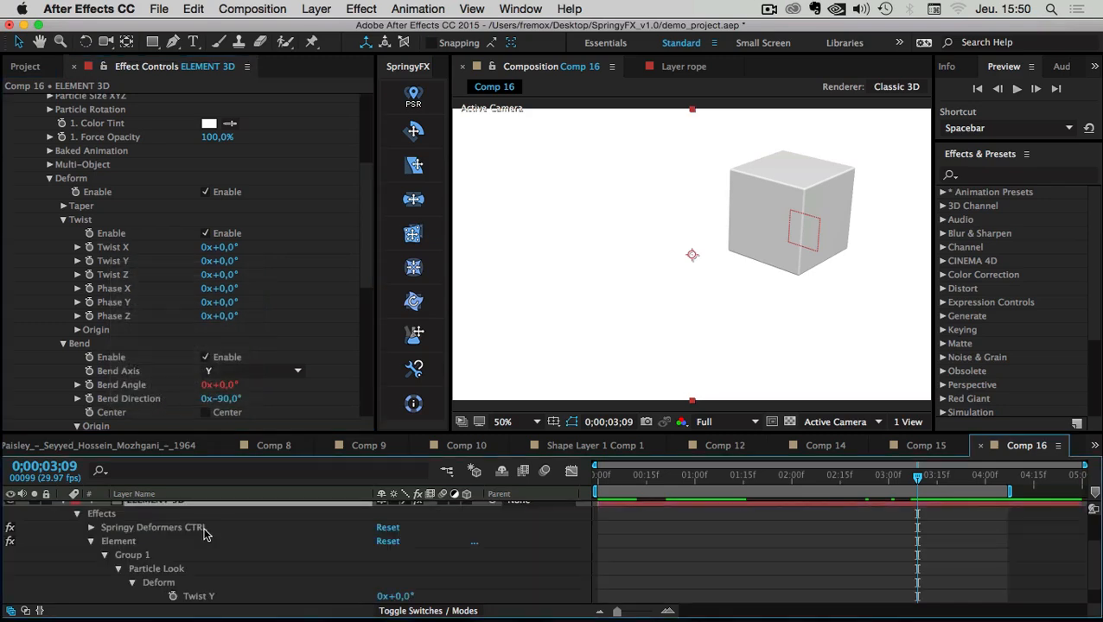
- Display the rotation properties of Group 1 Null, try a Y Rotation change and undo it
scroll(204, 533, "up", 2)
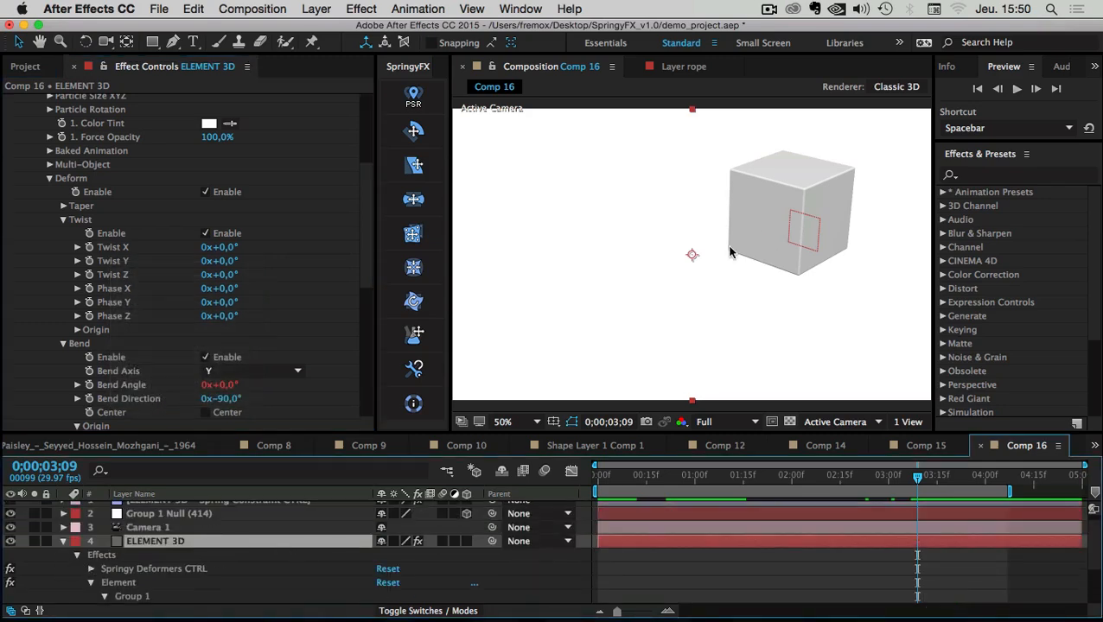
left_click(172, 515)
key("r")
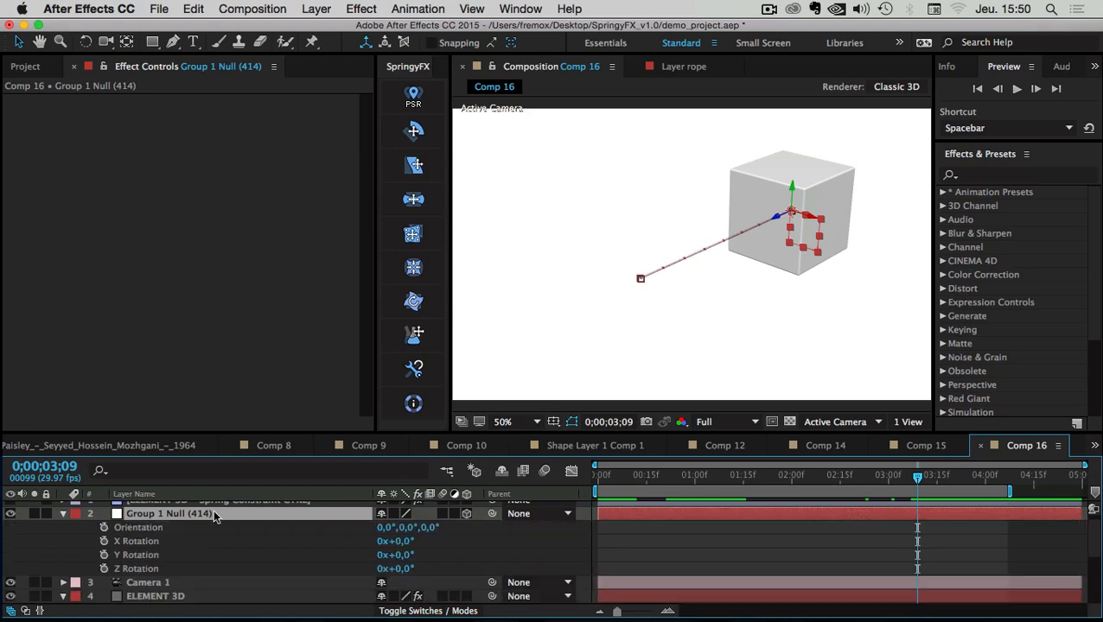
left_click_drag(407, 560, 450, 567)
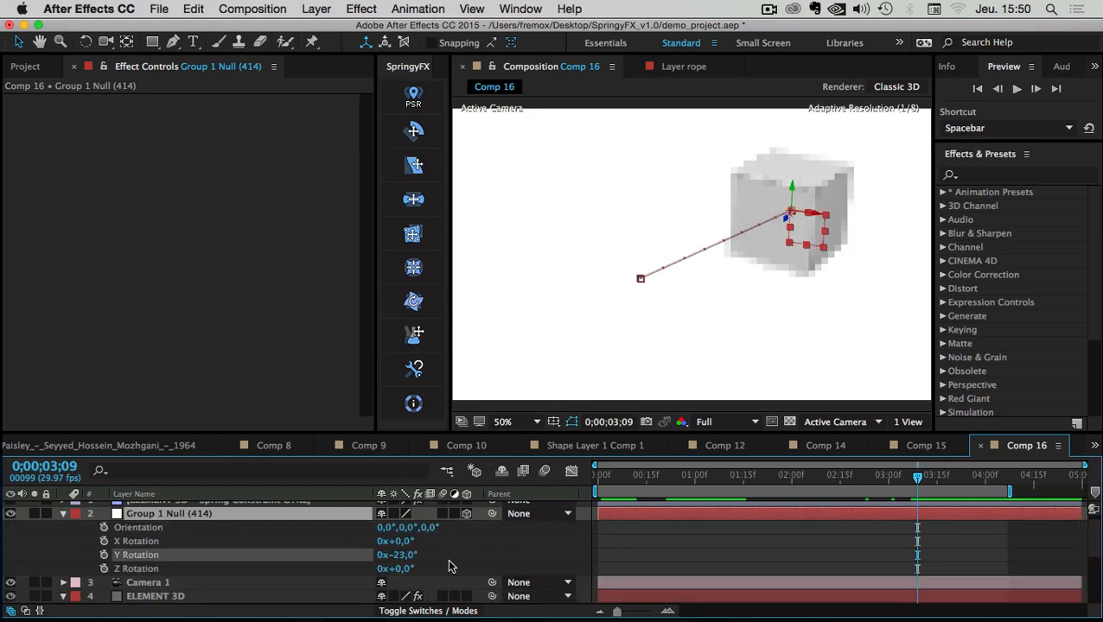
key("super+z")
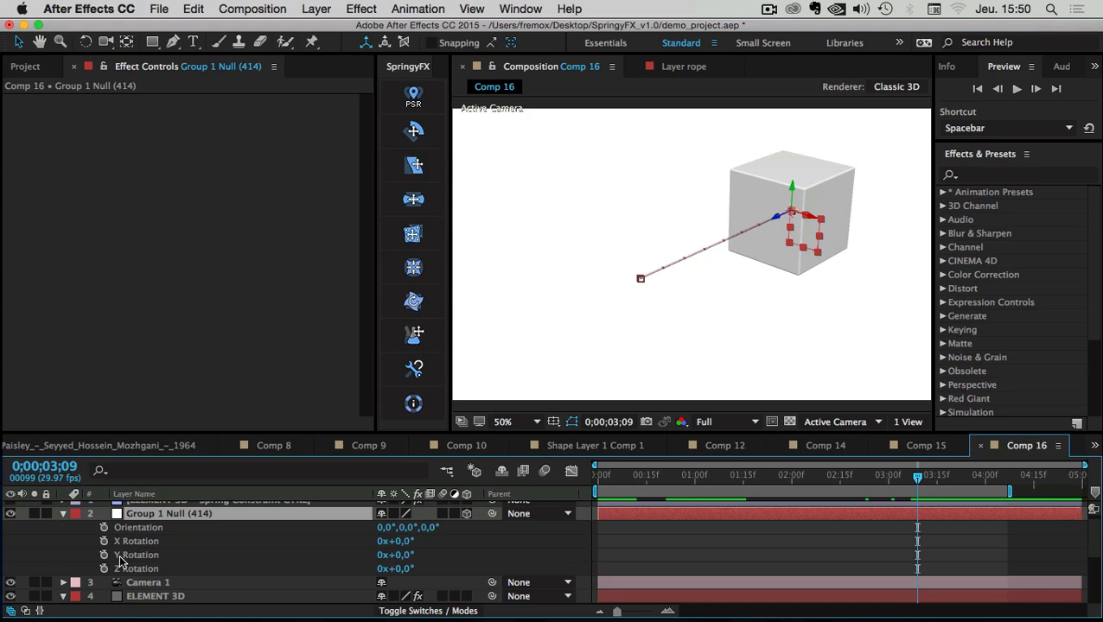
- Turn the ELEMENT 3D layer into a 3D layer
scroll(143, 555, "down", 3)
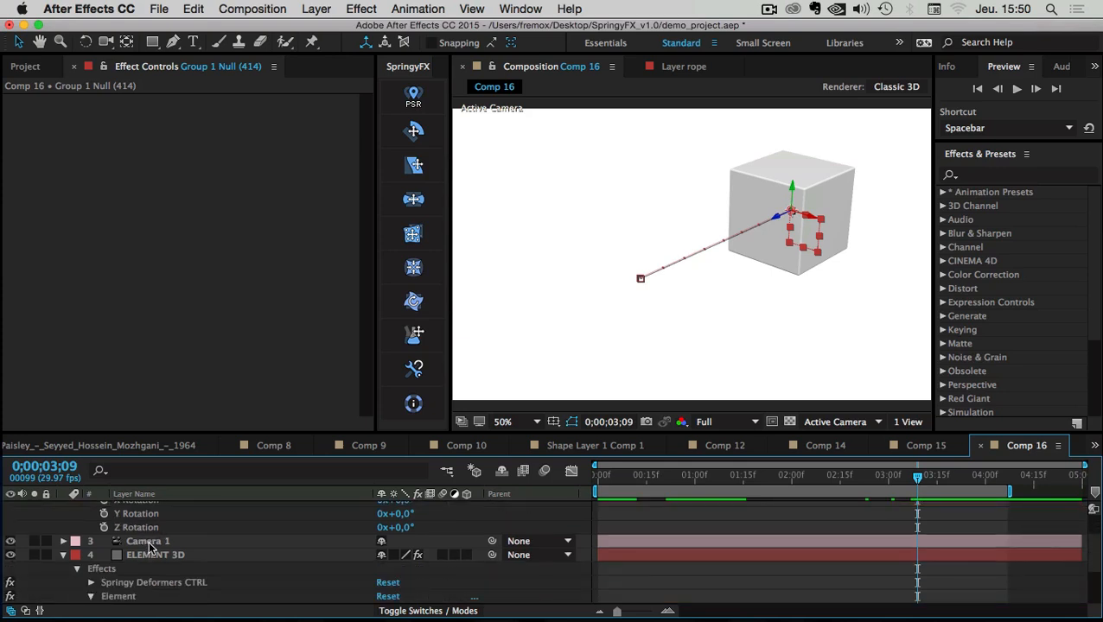
left_click(156, 516)
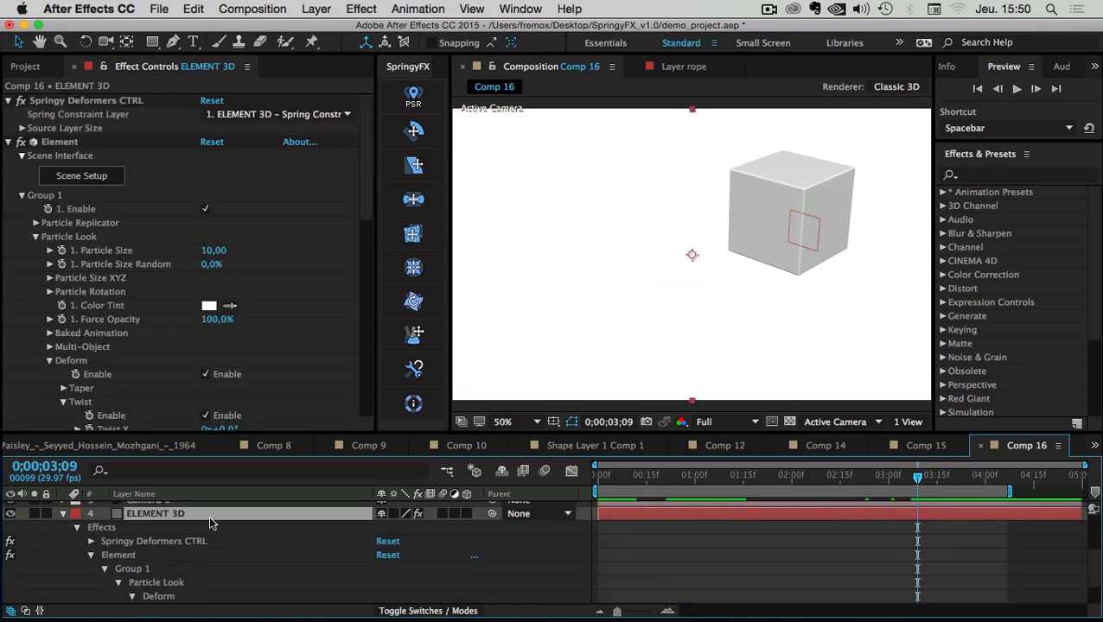
left_click(466, 514)
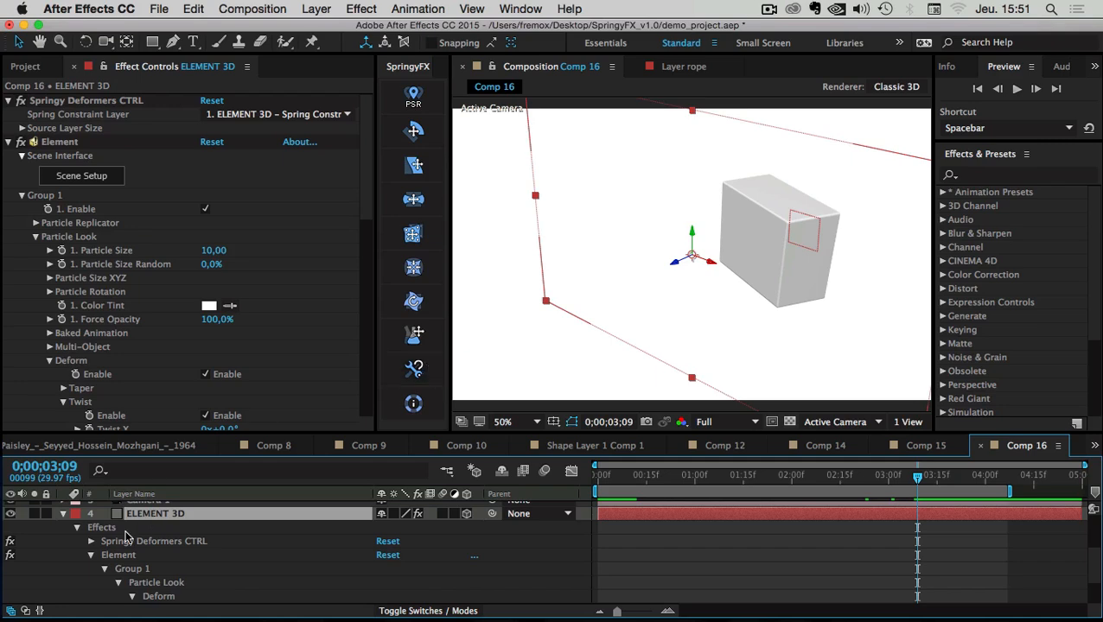
- Apply SpringyFX's Custom effect to the Twist Y property of the ELEMENT 3D layer, based on RY (rotation on the Y axis)
scroll(130, 536, "down", 4)
left_click(197, 556)
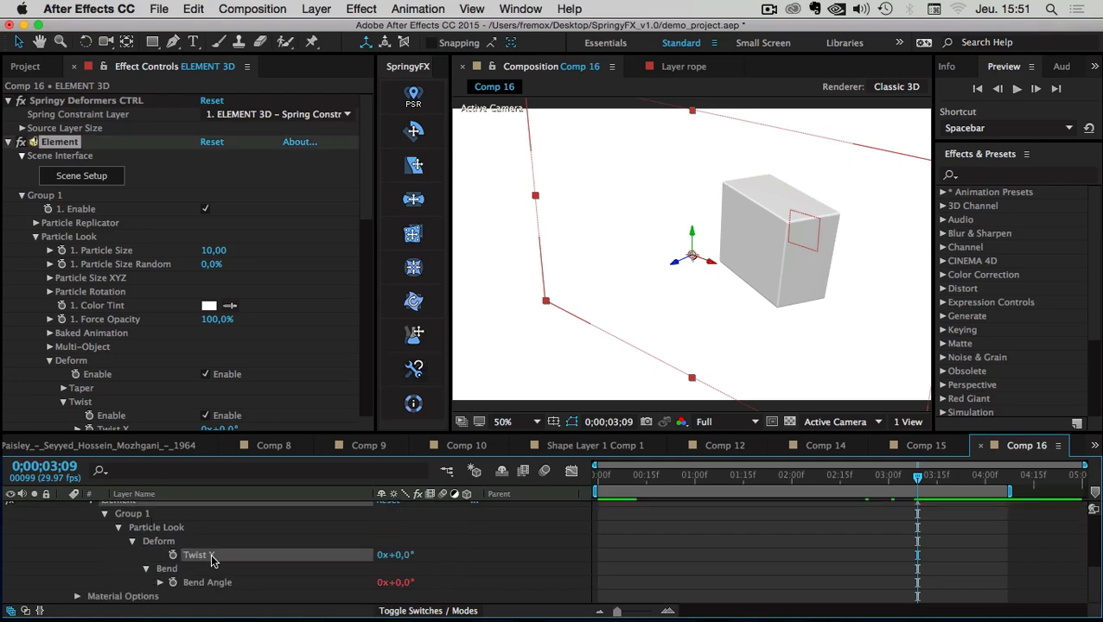
left_click(432, 370)
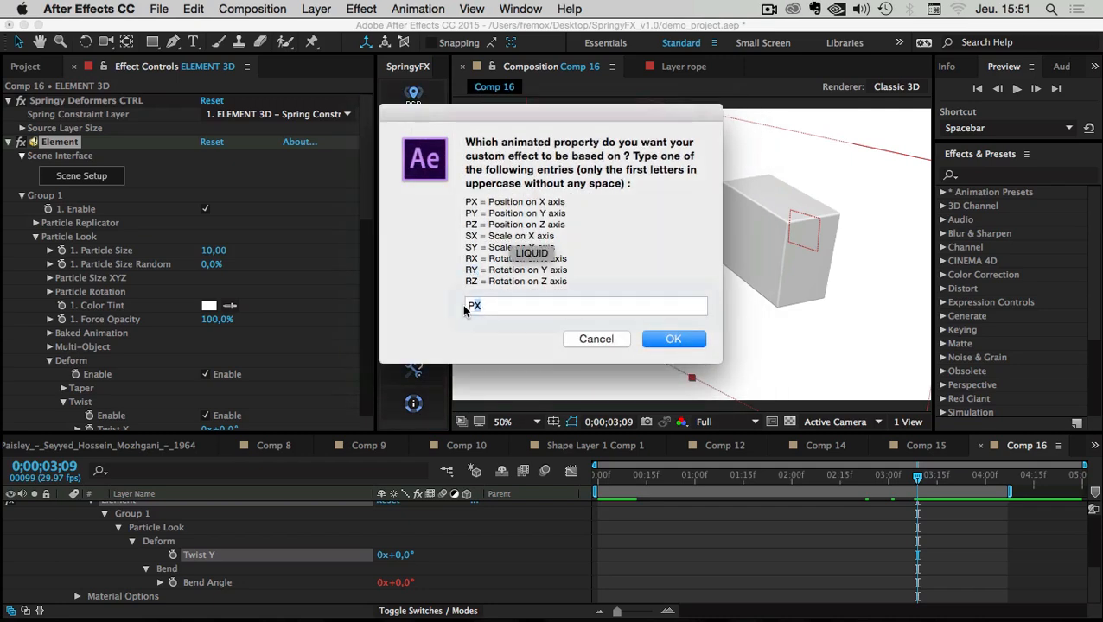
type("RY")
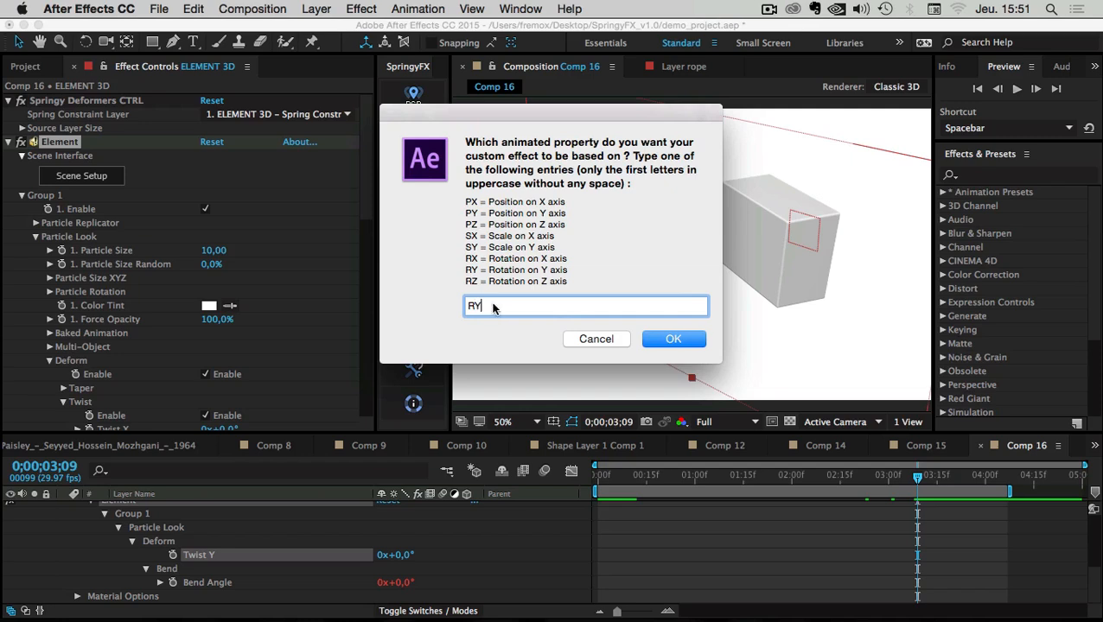
left_click(670, 338)
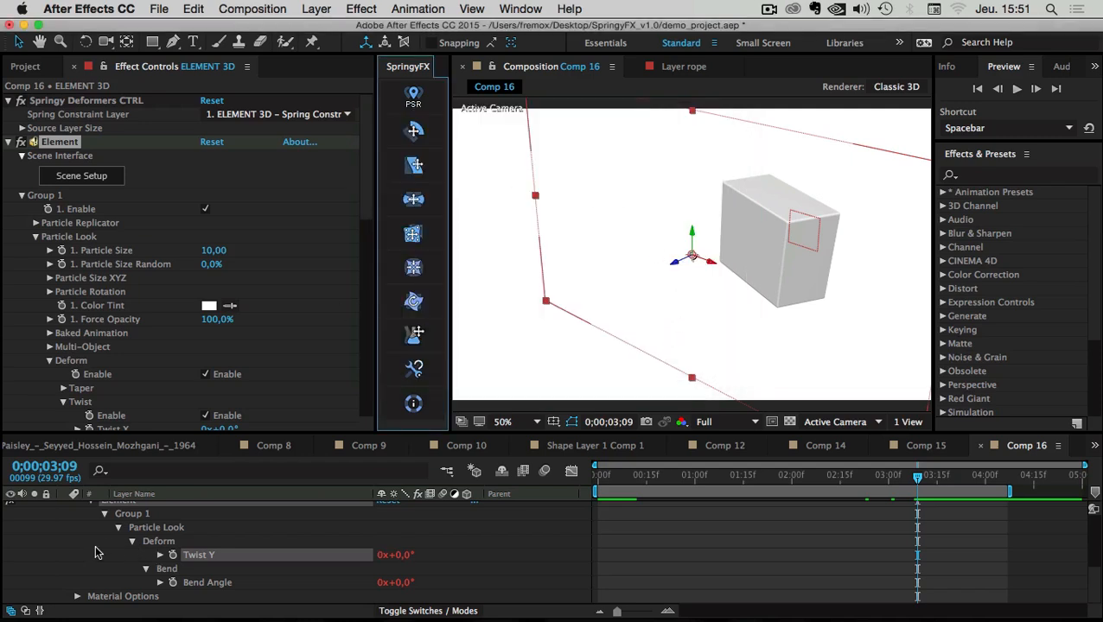
- Collapse the ELEMENT 3D layer's properties and show the effect settings of the Spring Constraint CTRL layer
scroll(97, 553, "up", 5)
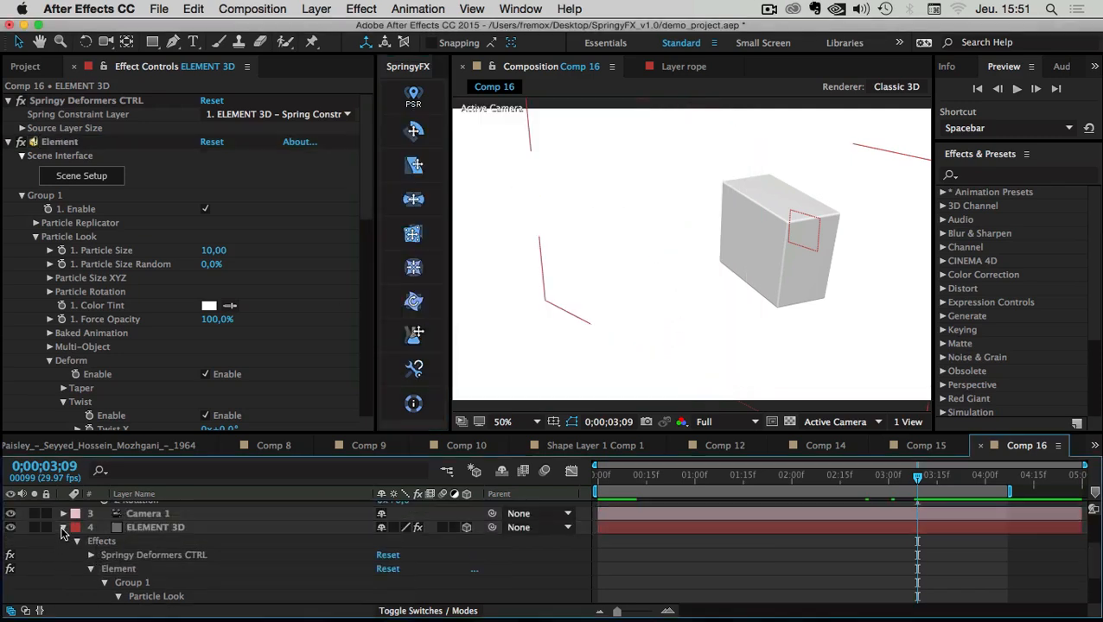
left_click(62, 533)
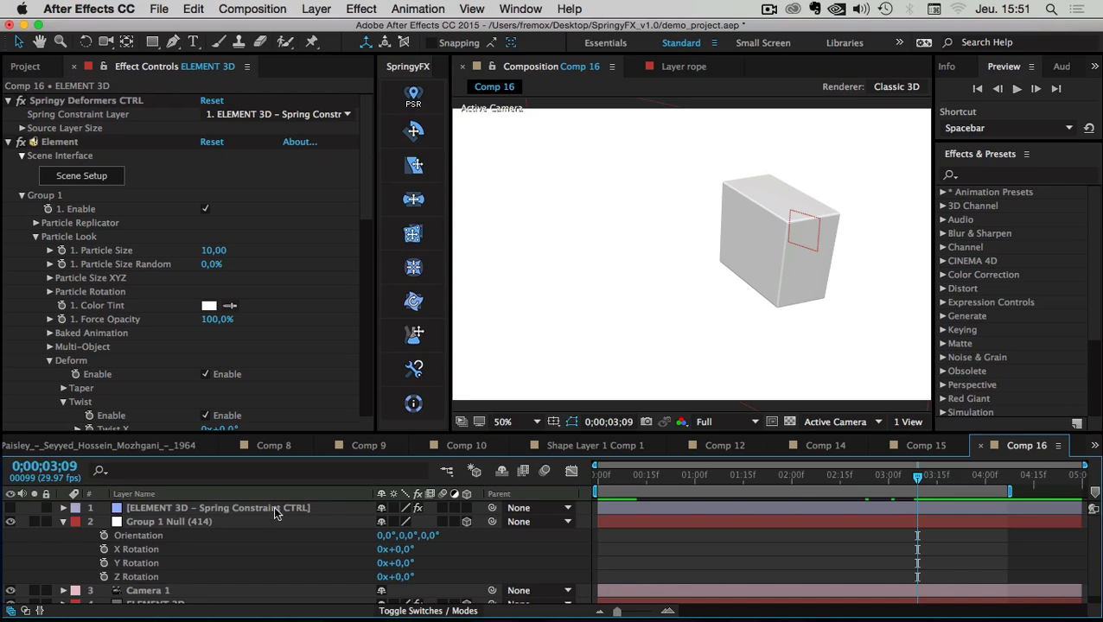
left_click(242, 512)
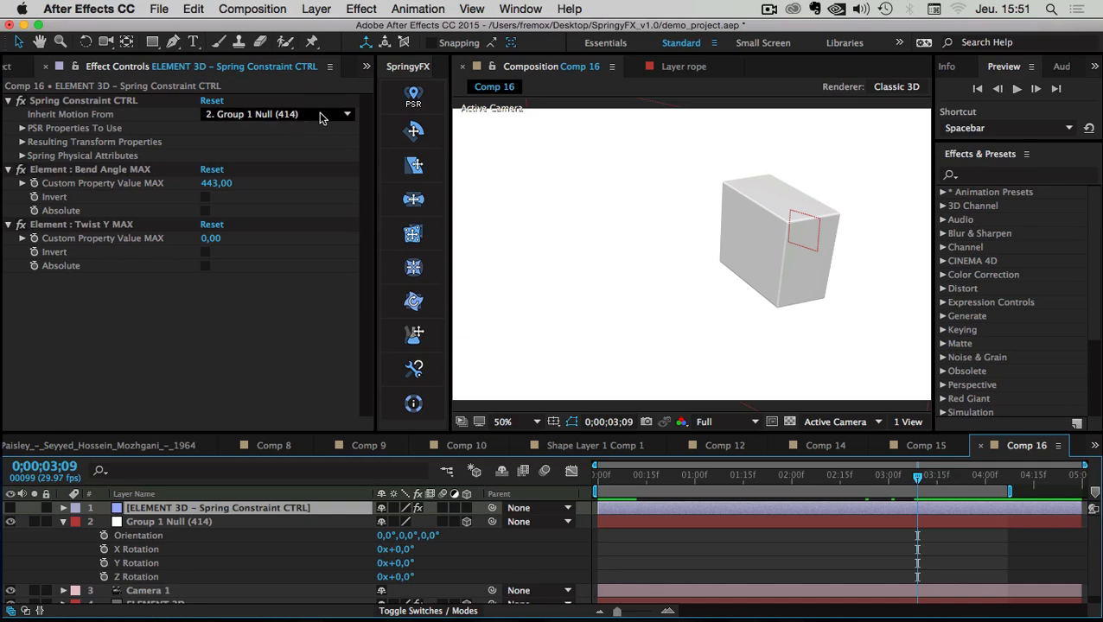
scroll(491, 569, "down", 1)
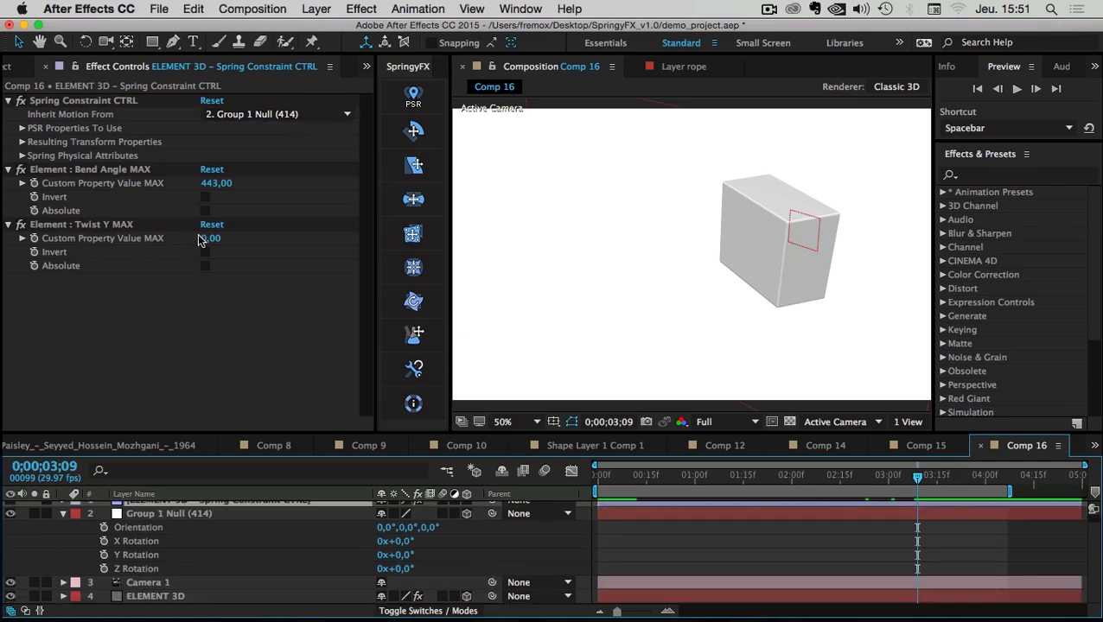
- Set the Element Twist Y maximum to 420 and try a Y Rotation of 57° on Group 1 Null
mouse_move(210, 243)
left_mouse_down()
mouse_move(276, 243)
mouse_move(195, 241)
left_mouse_up()
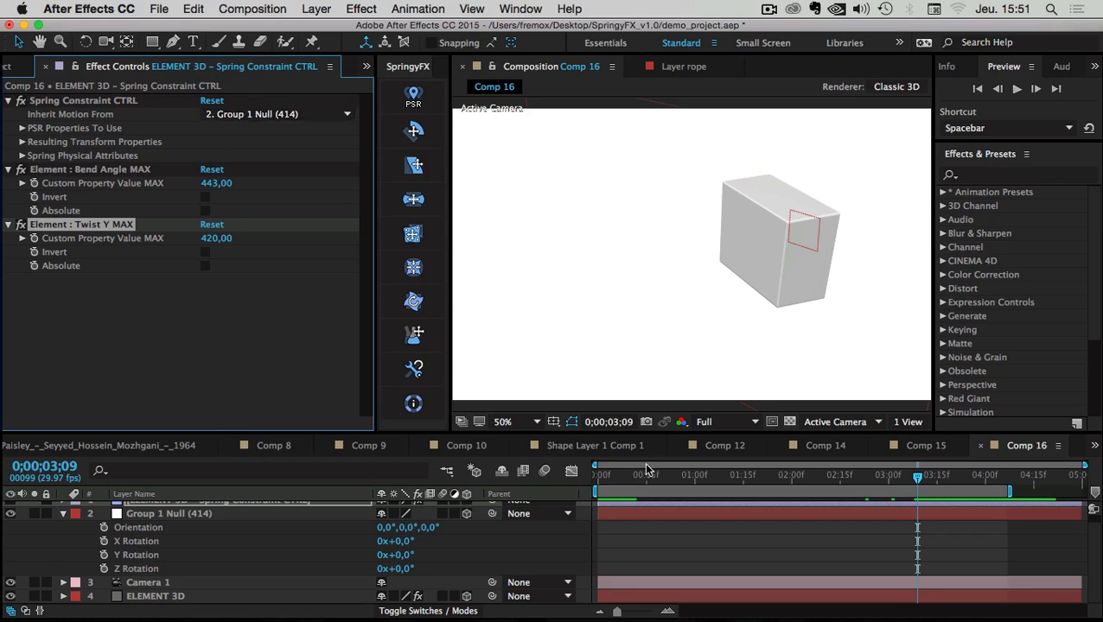
left_click(139, 555)
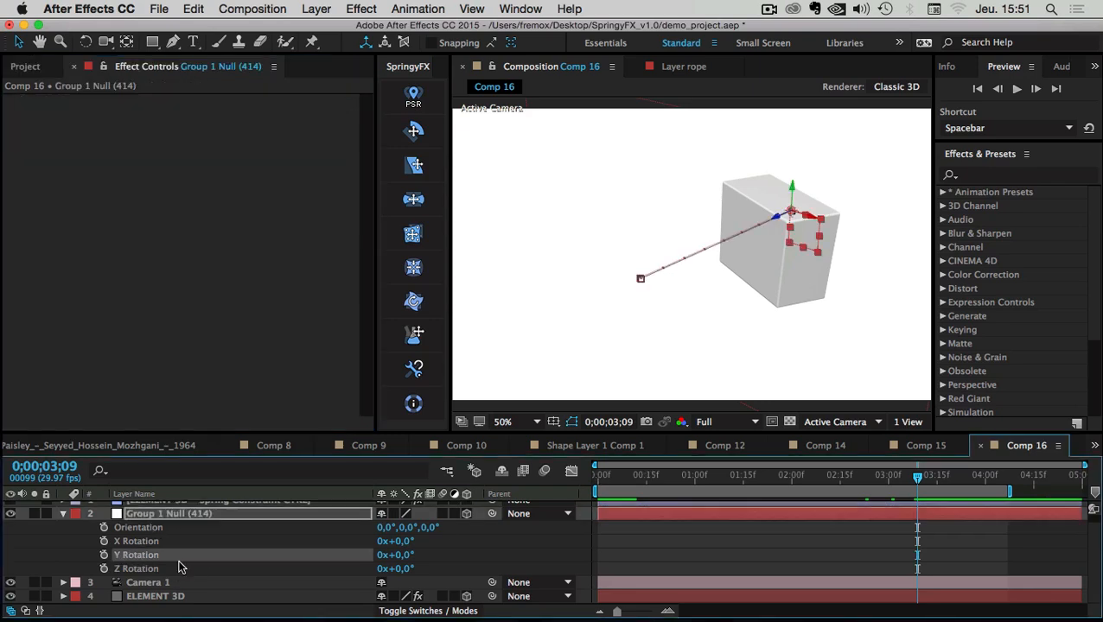
left_click_drag(413, 557, 456, 563)
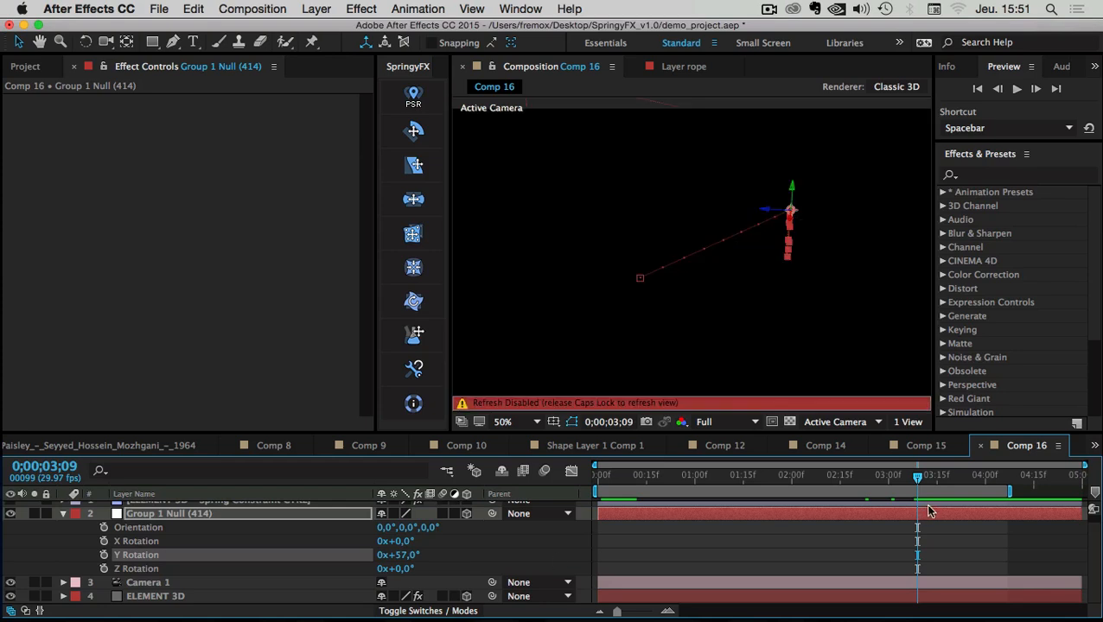
- Animate Group 1 Null's Y Rotation with a starting keyframe at 0° and a 180° keyframe at 0;00;03;16
left_click_drag(917, 477, 940, 476)
left_click(104, 555)
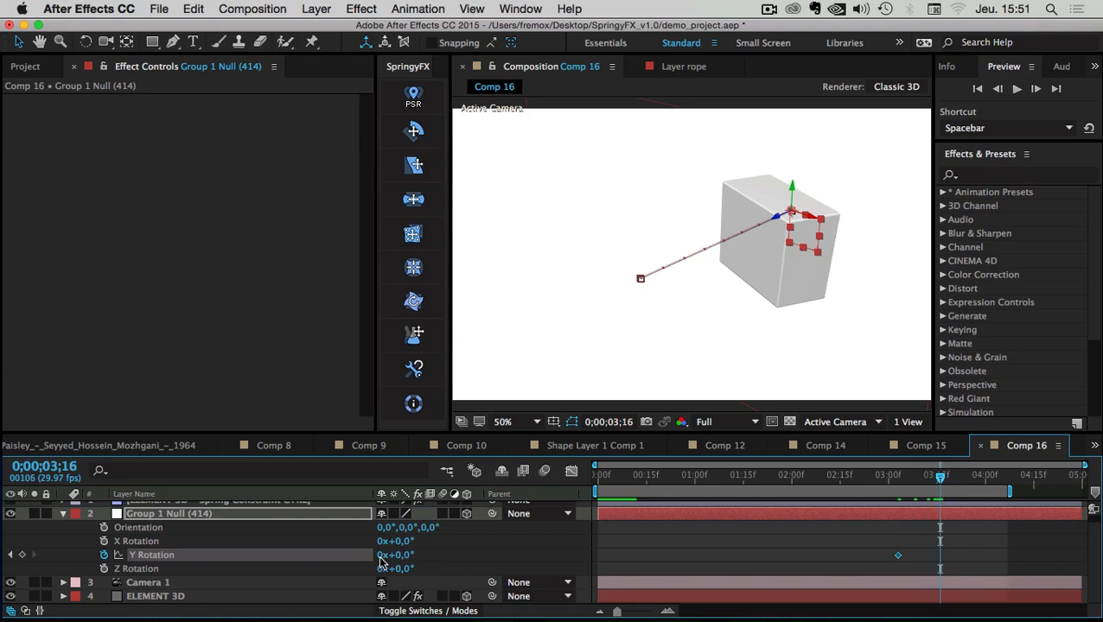
left_click(380, 556)
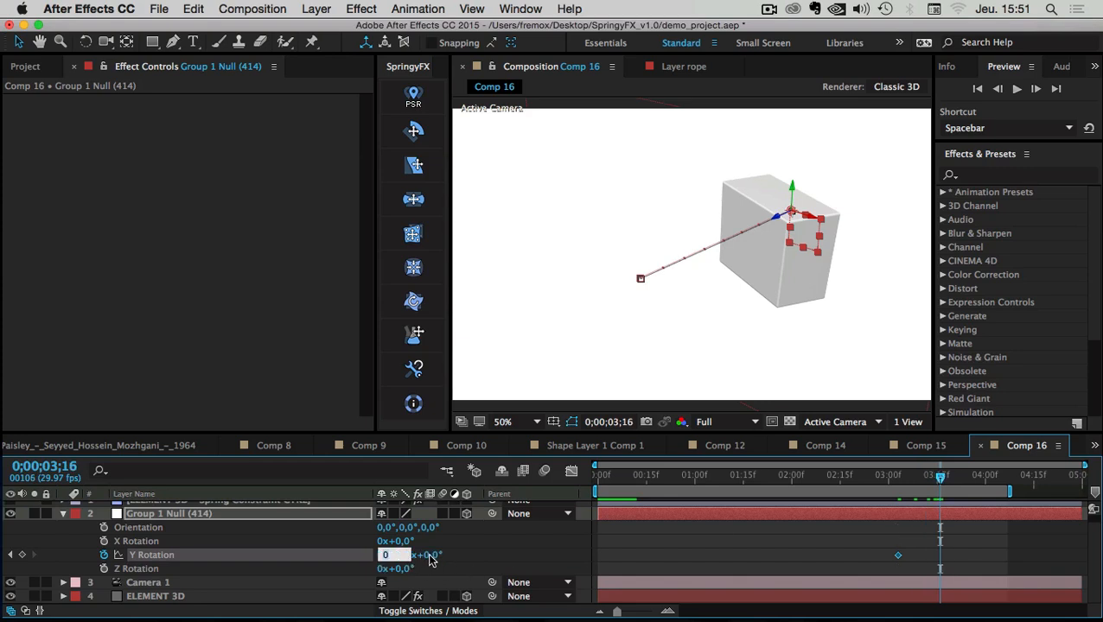
left_click(427, 555)
left_click(407, 556)
type("180")
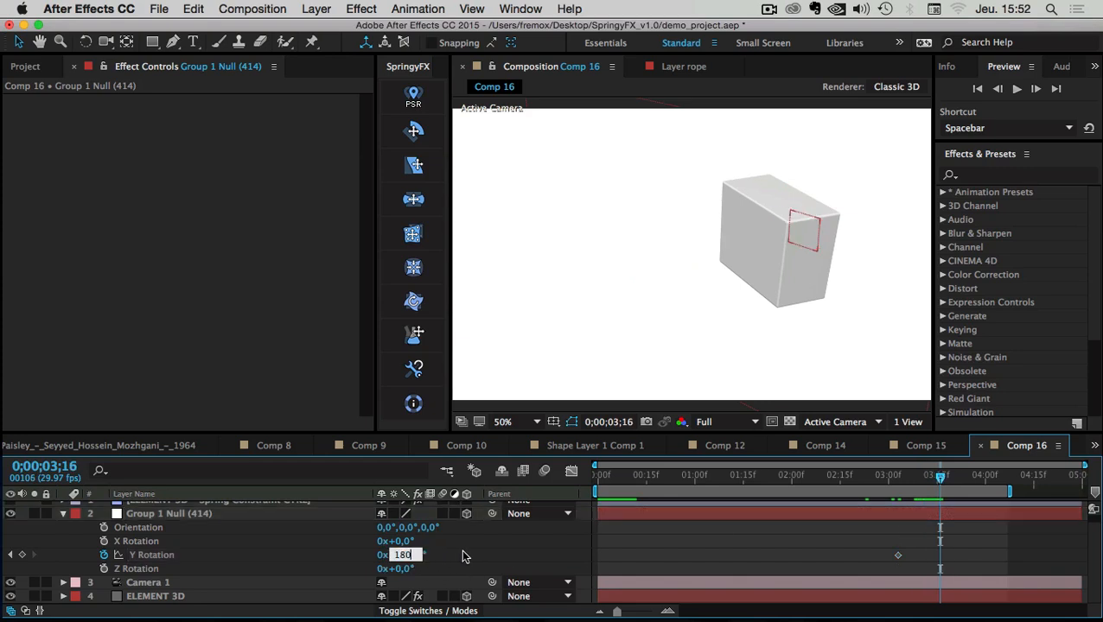
key("Return")
- End the work area at 0;00;01;29 to shorten it, and shift it over the Y Rotation keyframes
left_click_drag(866, 485, 789, 492)
key("n")
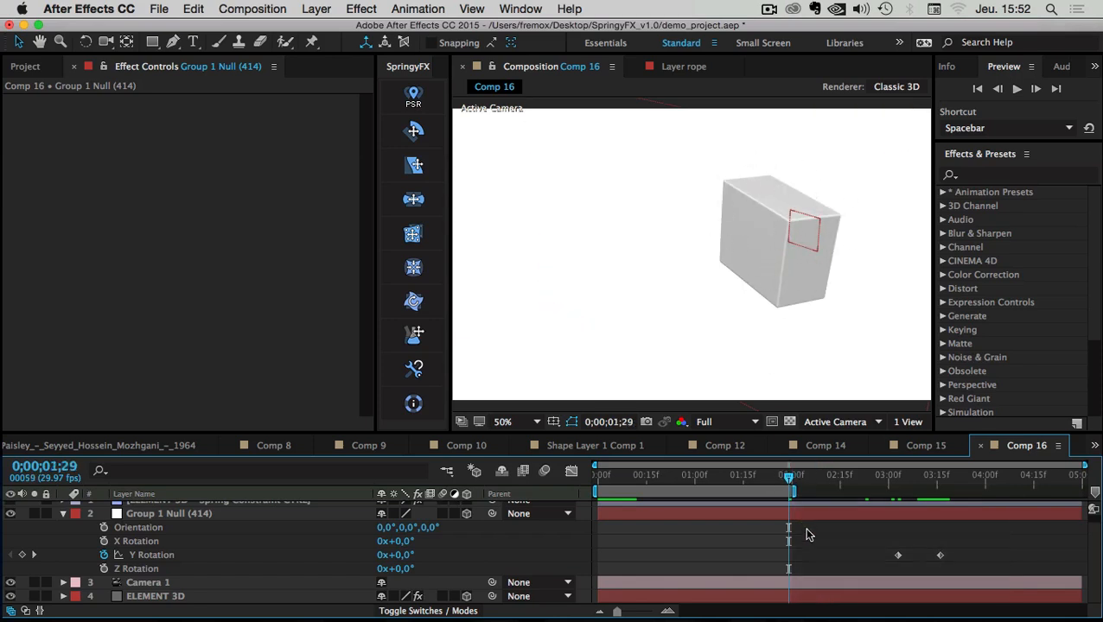
left_click_drag(727, 498, 984, 506)
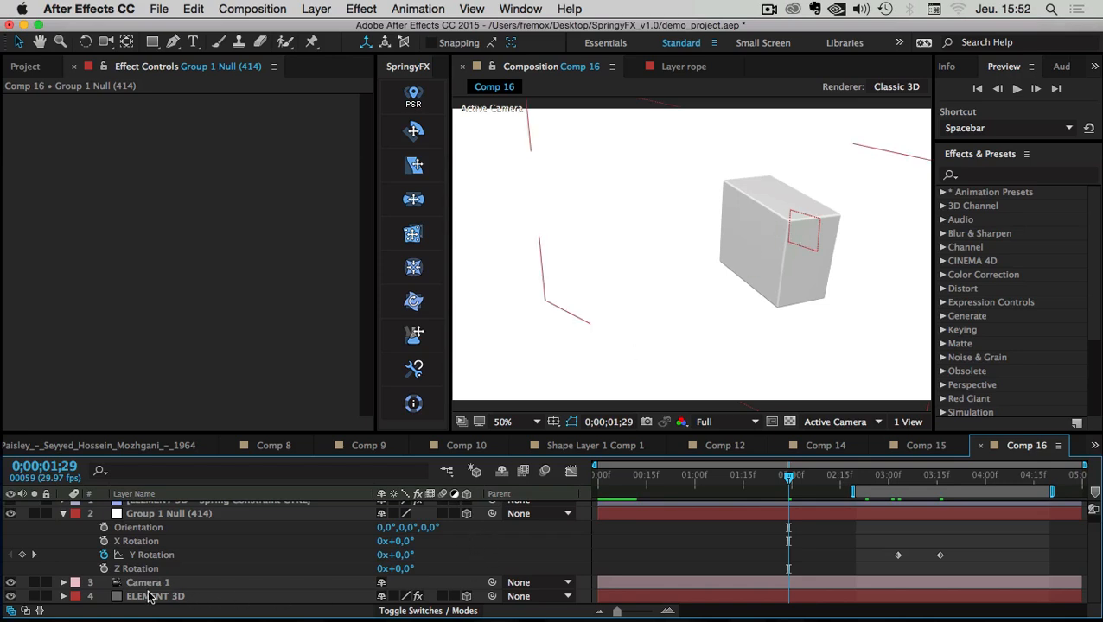
- Turn the ELEMENT 3D layer back into a 2D layer and preview the animation from 0;00;02;20
left_click(466, 597)
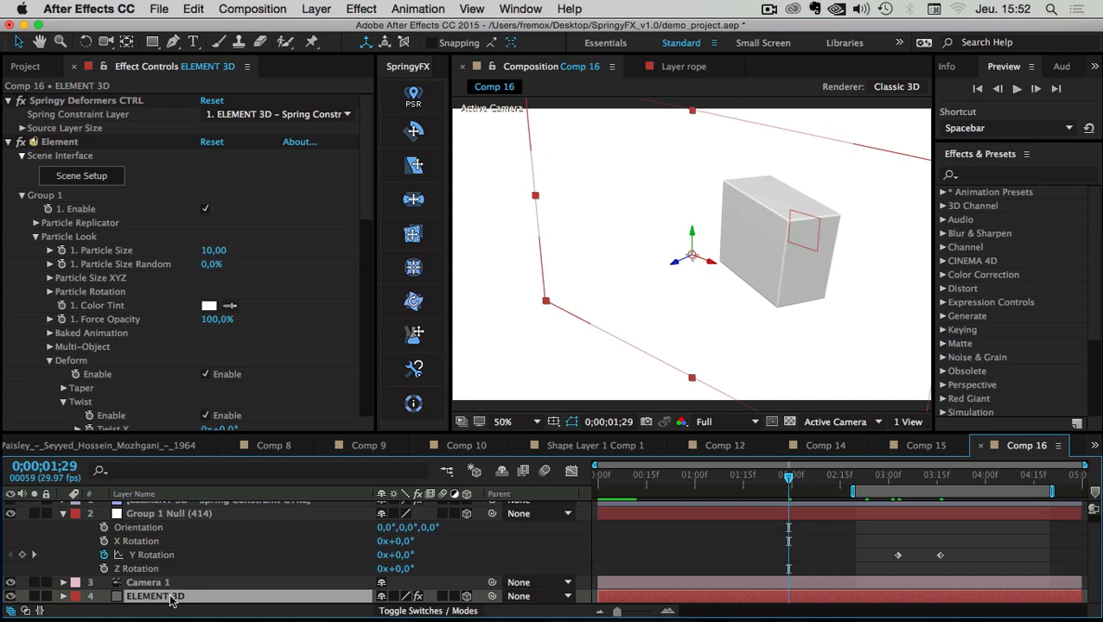
left_click(465, 598)
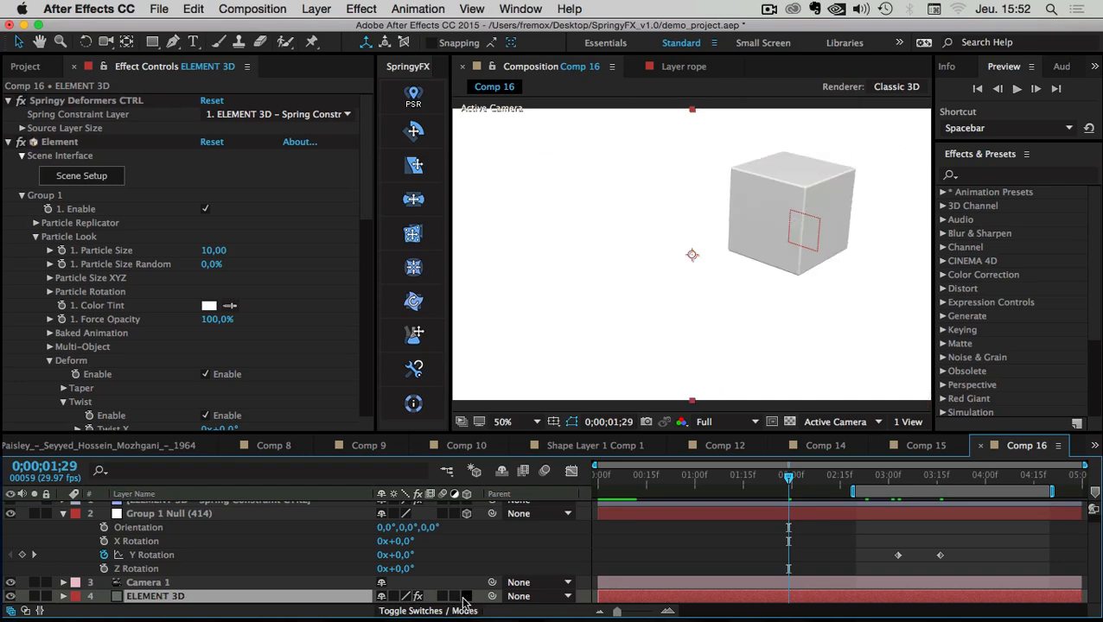
left_click(467, 597)
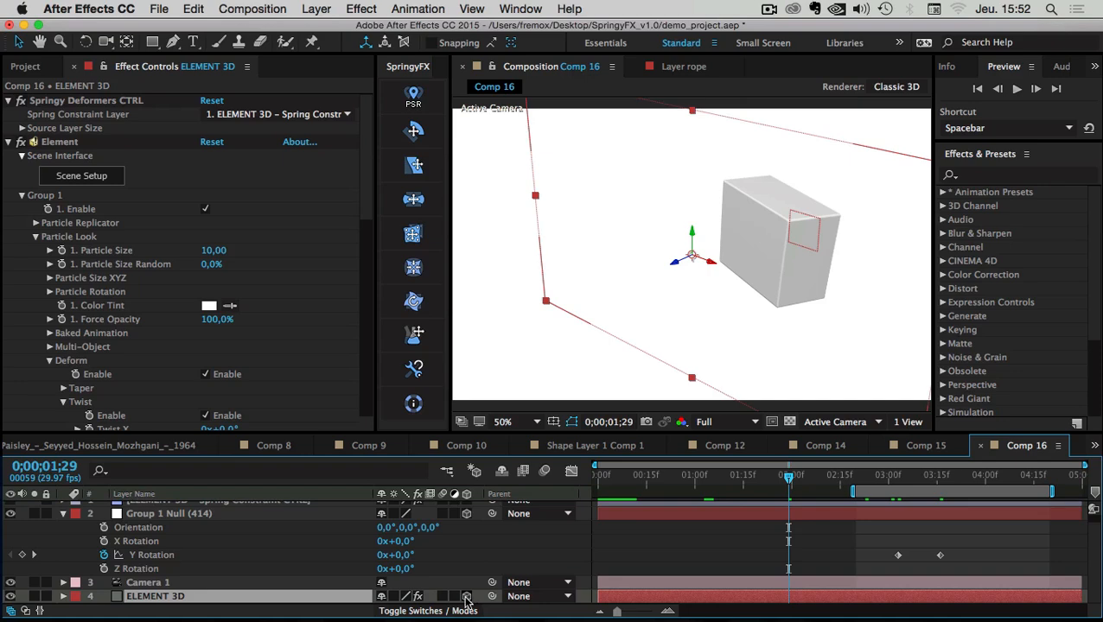
left_click(465, 598)
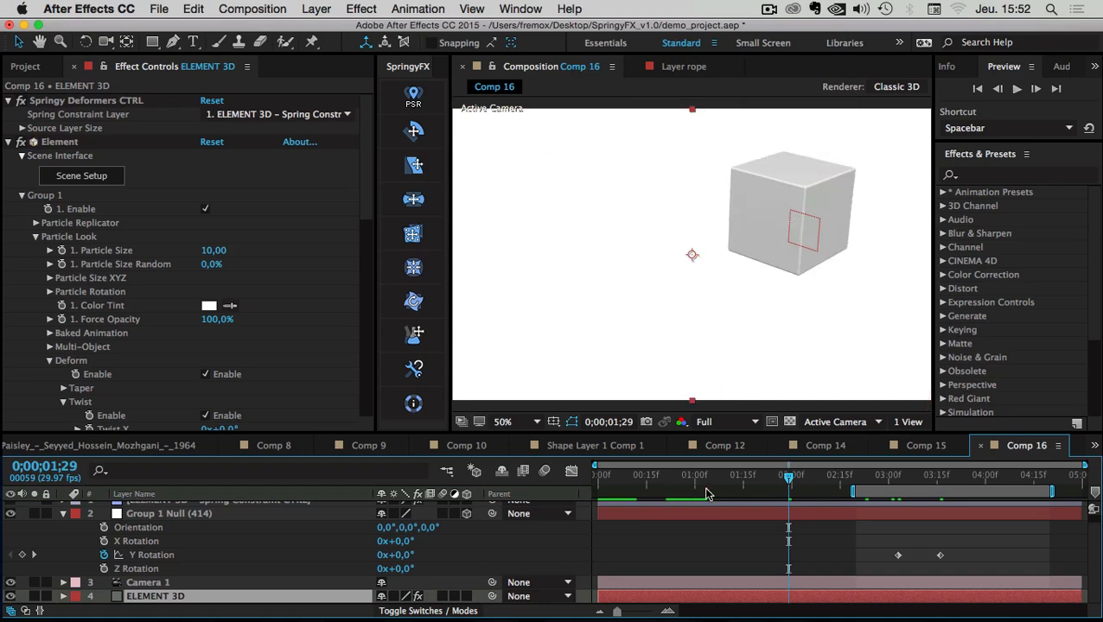
left_click(858, 480)
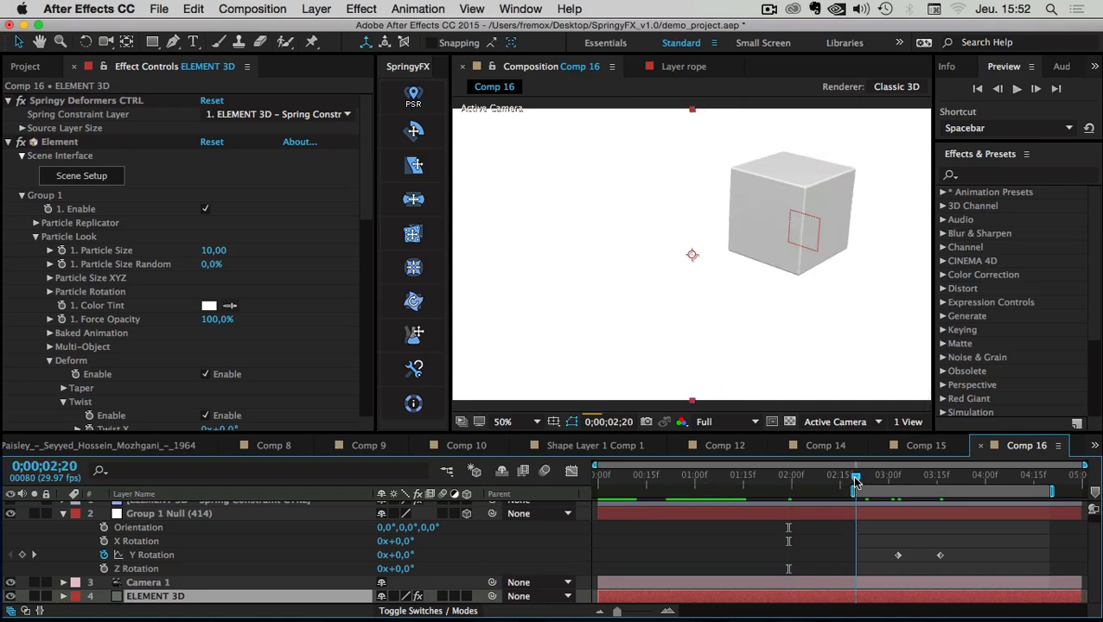
left_click(1016, 91)
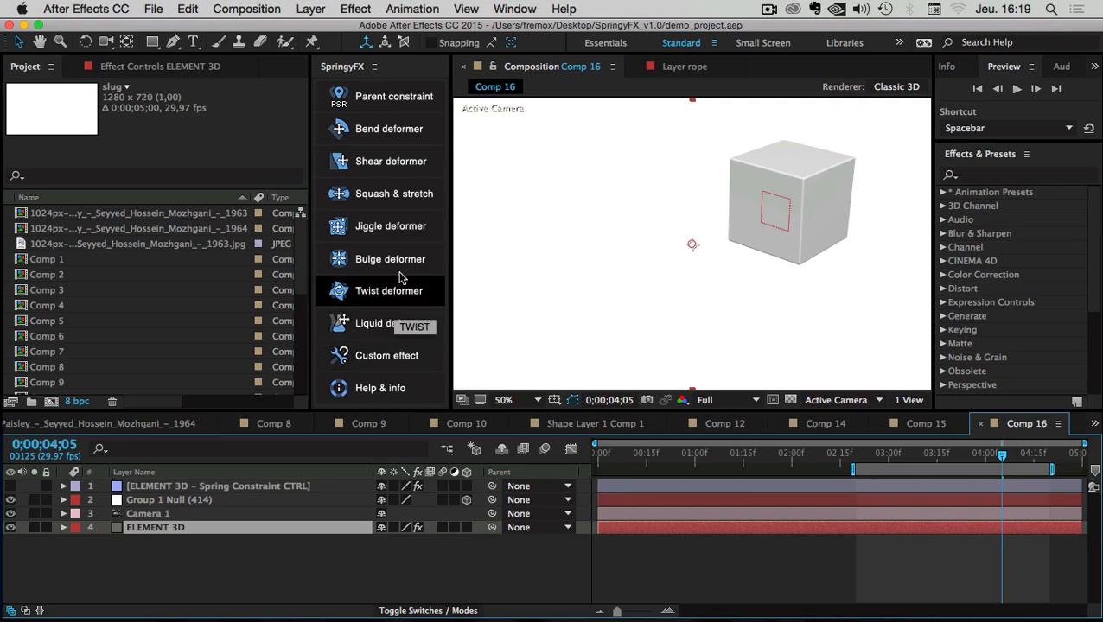
right_click(156, 529)
mouse_move(223, 241)
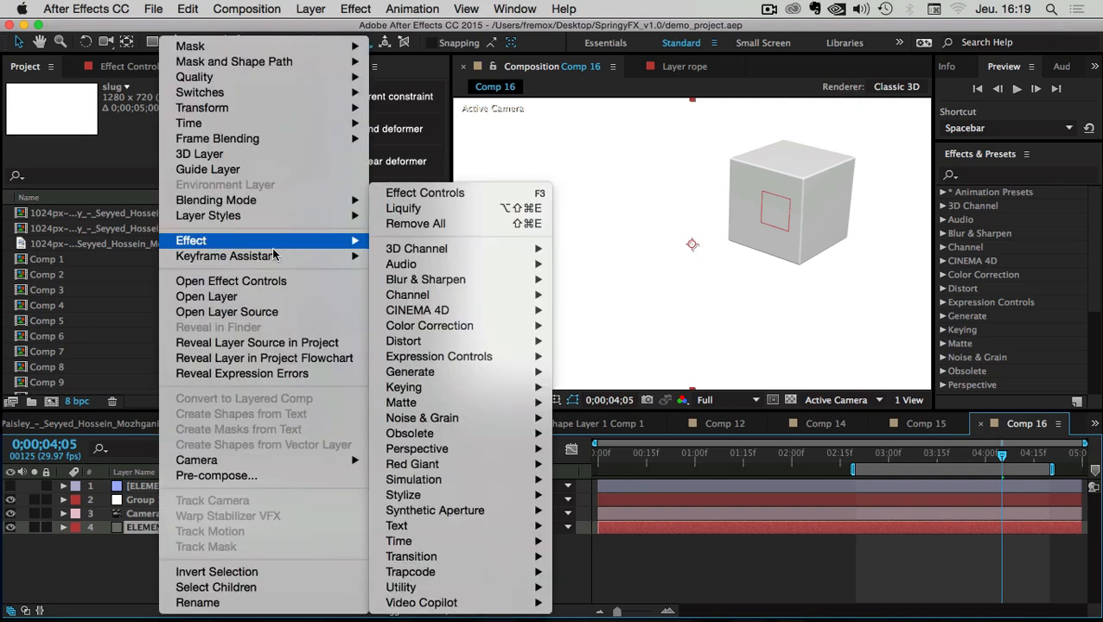
mouse_move(438, 342)
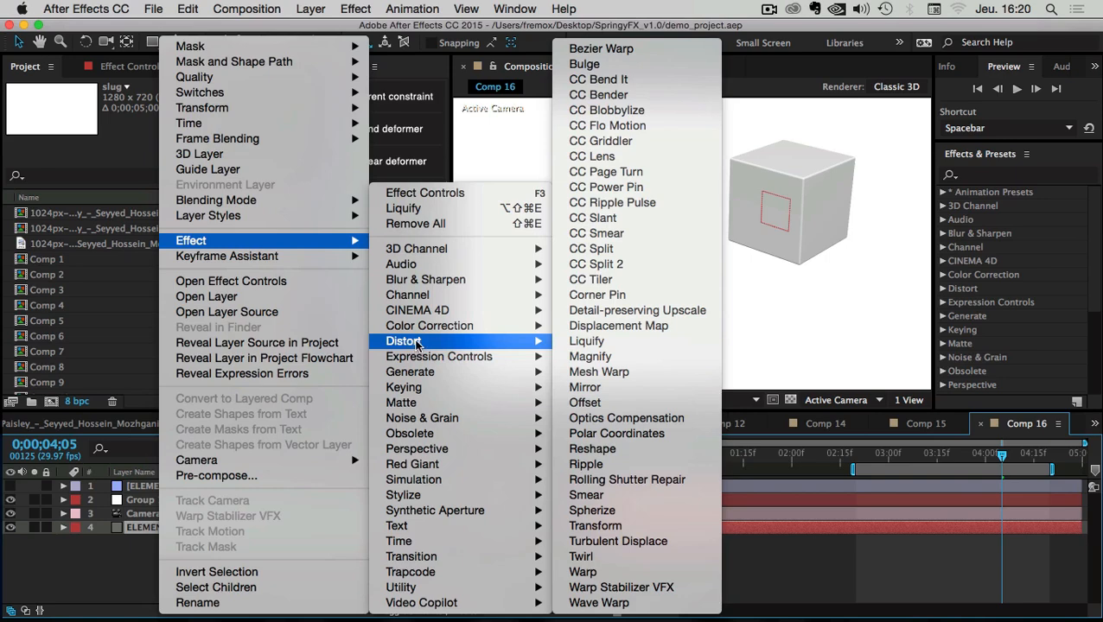
left_click(113, 556)
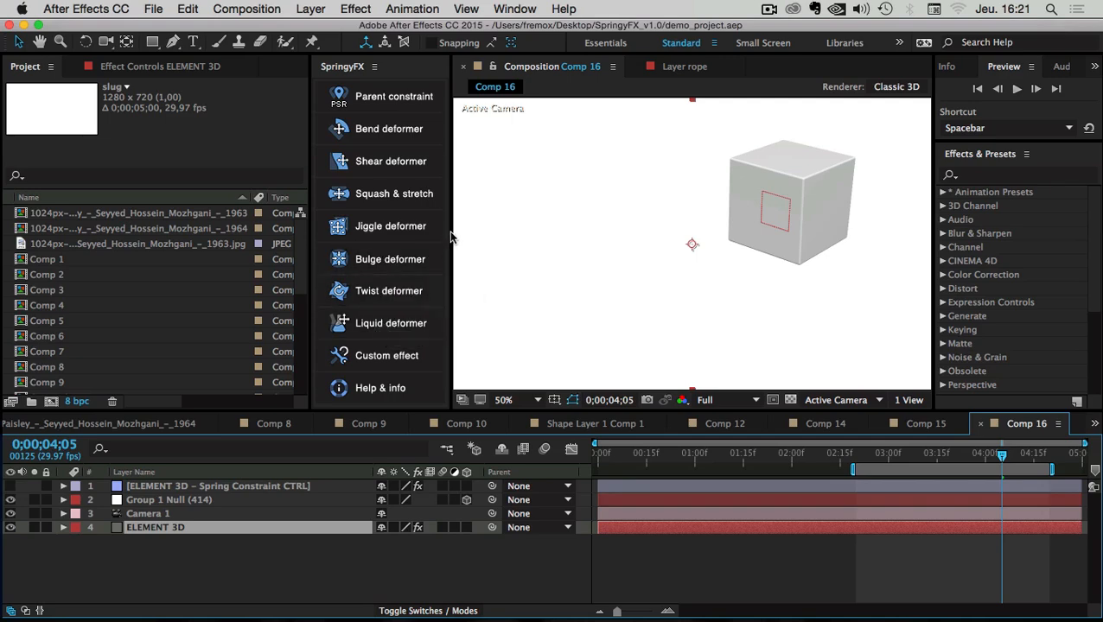
- Narrow the SpringyFX panel slightly to enlarge the composition view
mouse_move(450, 236)
left_mouse_down()
mouse_move(352, 224)
mouse_move(461, 227)
mouse_move(440, 225)
left_mouse_up()
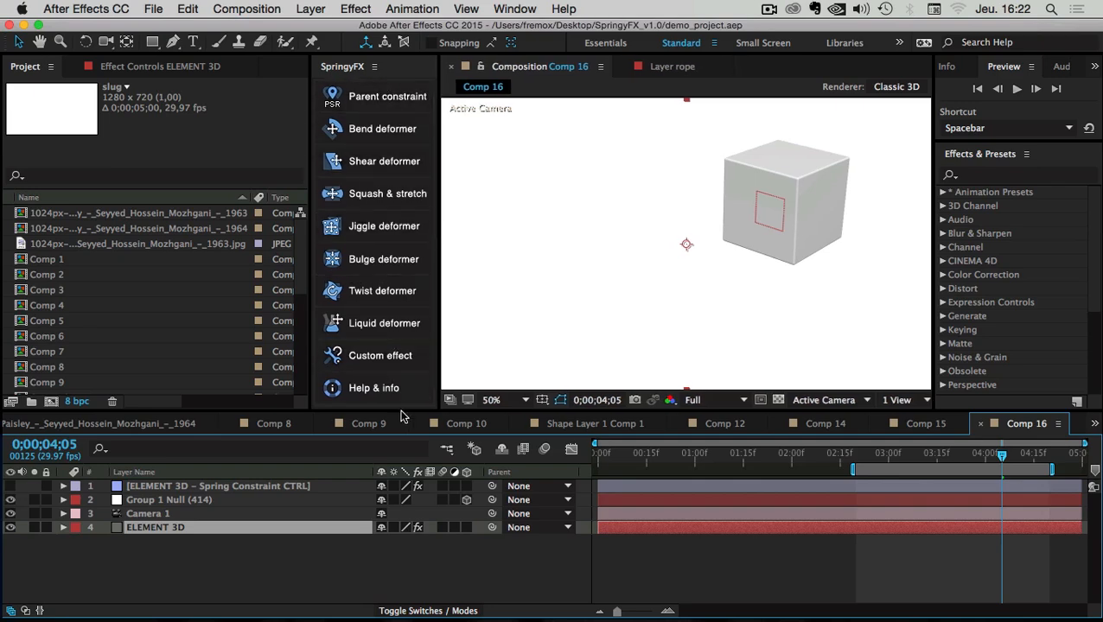